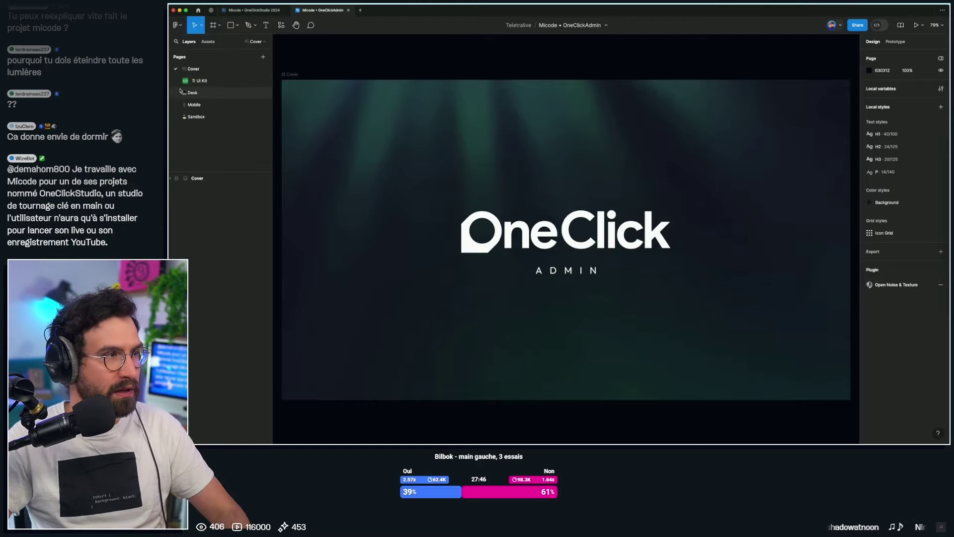
# Open the Desk page of the OneClickAdmin file and look over its screen frames
pyautogui.click(197, 93)
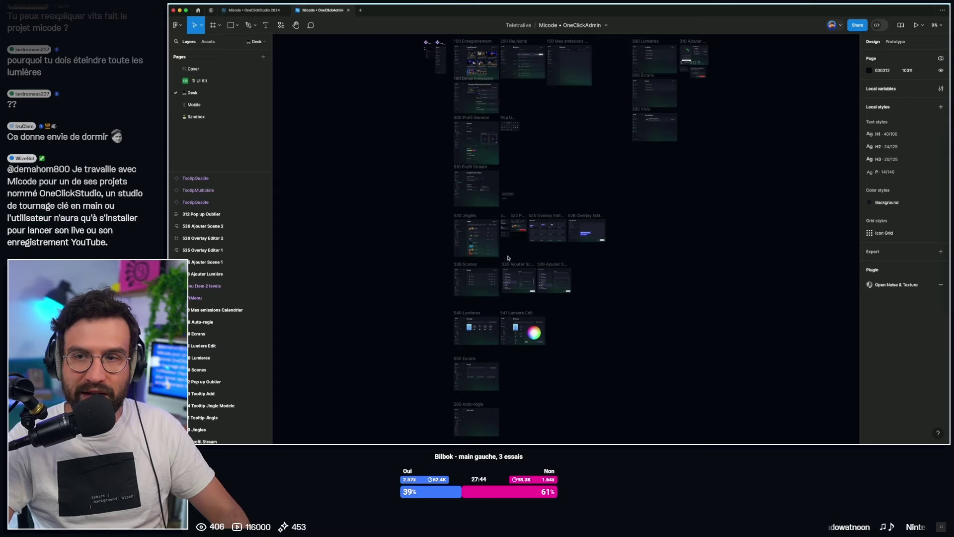
pyautogui.scroll(5, 555, 142)
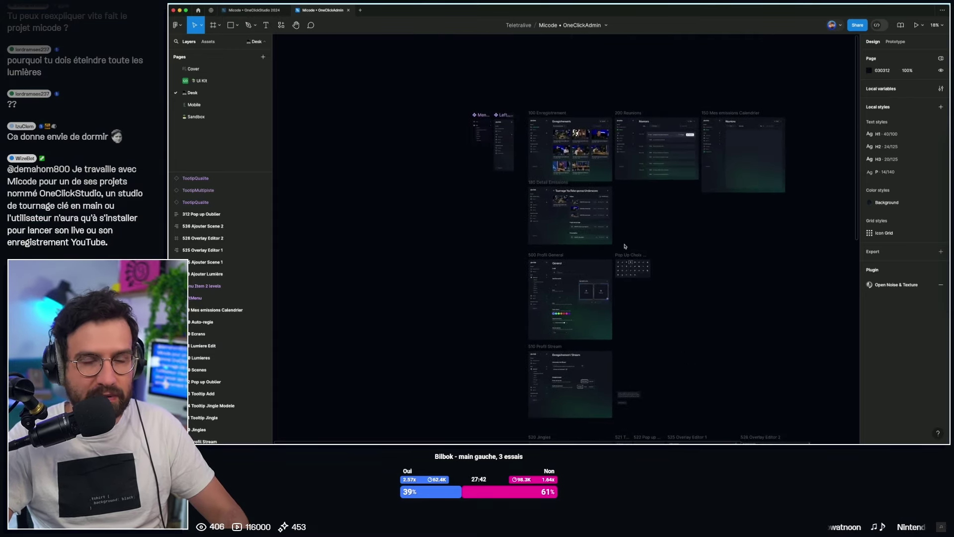
pyautogui.moveTo(631, 232); pyautogui.dragTo(653, 250)
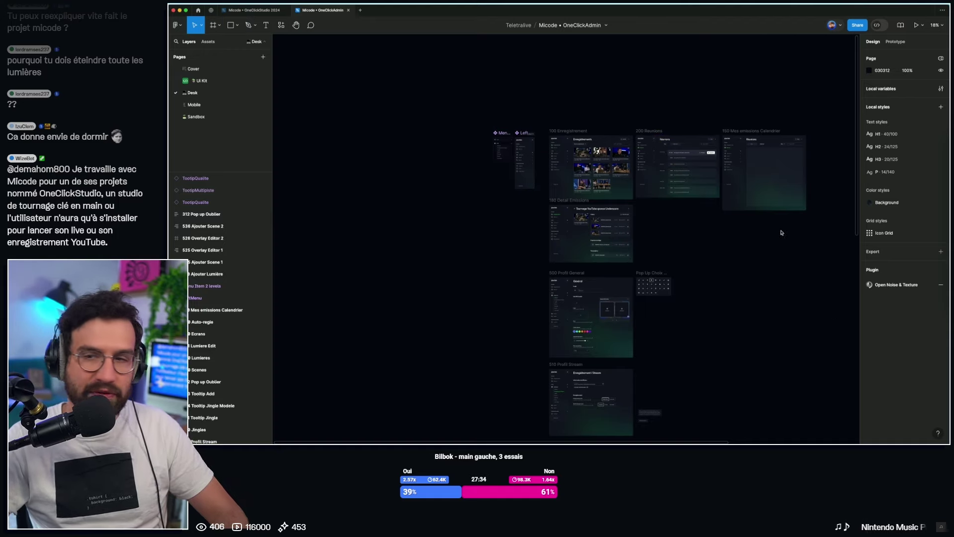
pyautogui.hscroll(2, 793, 253)
pyautogui.scroll(2, 793, 253)
pyautogui.hscroll(-1, 421, 191)
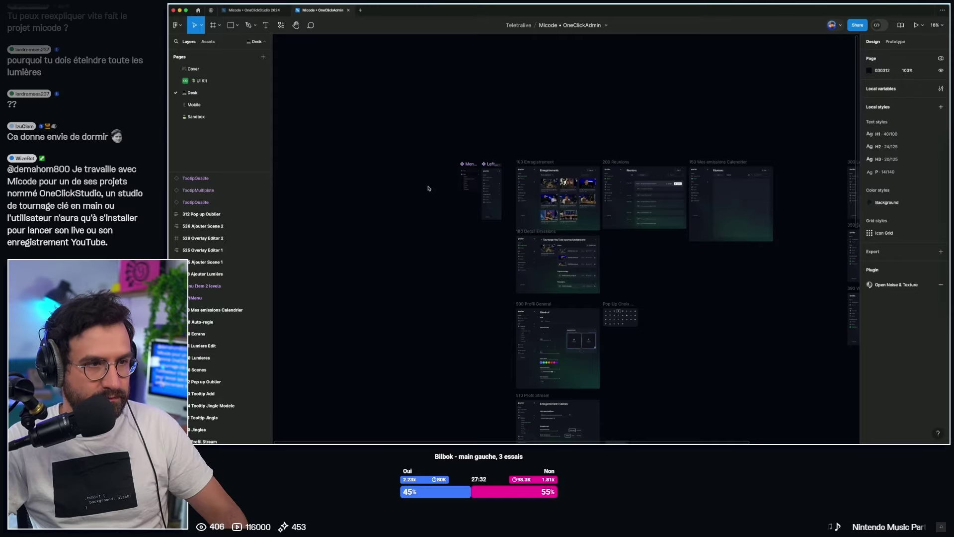
# Switch to the OneClickStudio 2024 file and show its Cover page
pyautogui.click(254, 10)
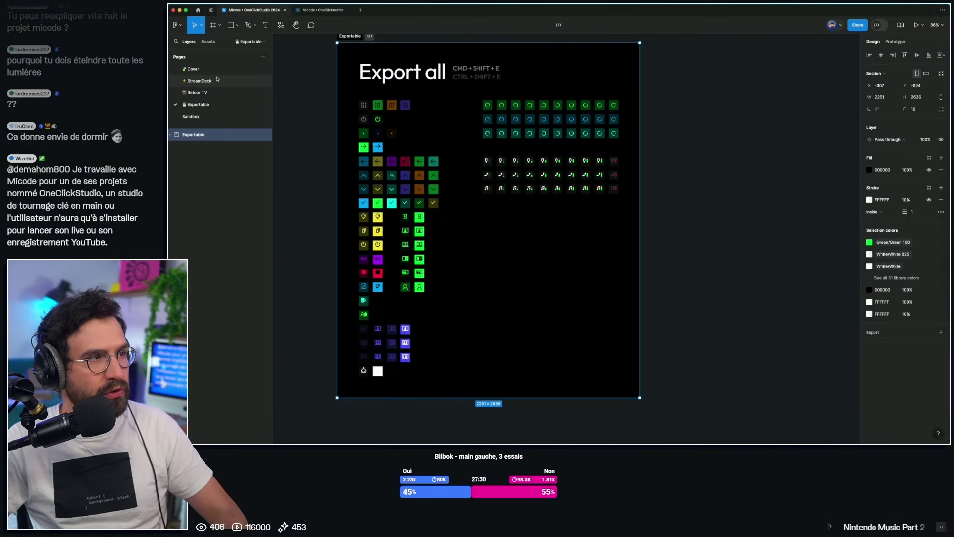
pyautogui.click(195, 69)
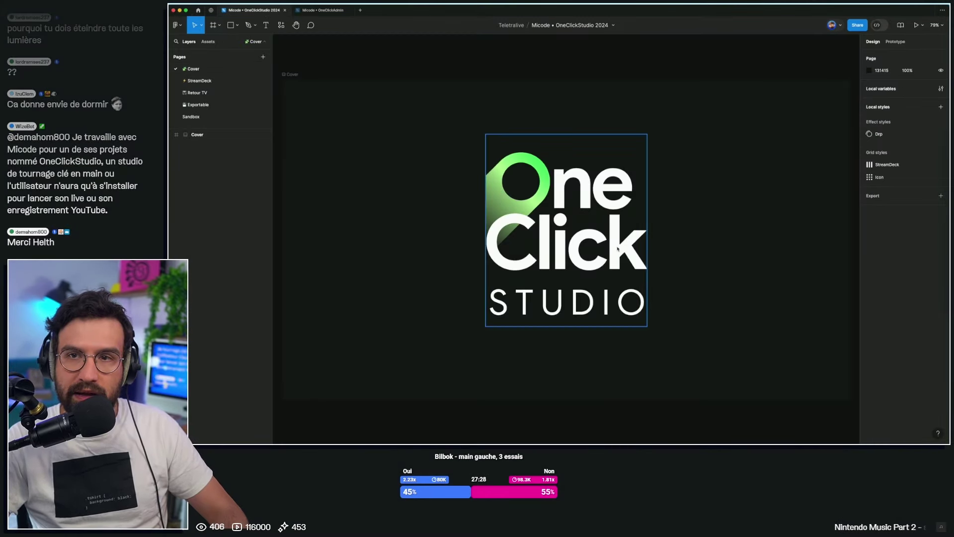
# Switch to the browser showing oneclickstudio.fr and skip the studio presentation video to about 1:06
pyautogui.hotkey('ctrl', 'Left')
pyautogui.scroll(-3, 552, 235)
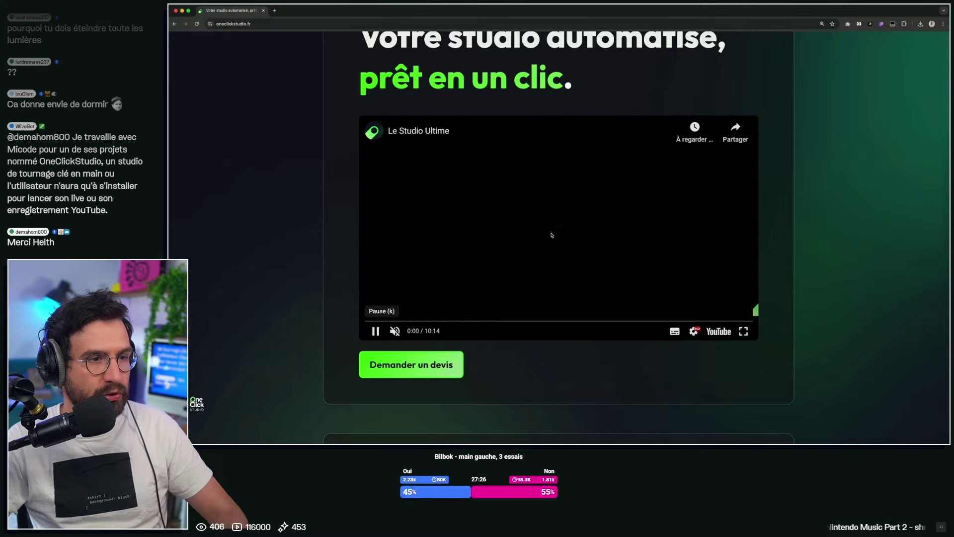
pyautogui.click(408, 321)
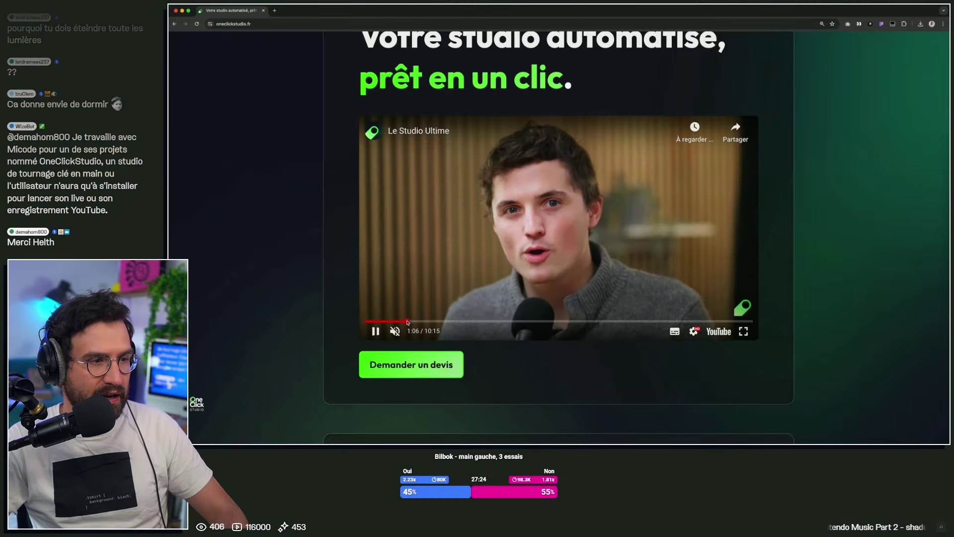
pyautogui.scroll(1, 817, 359)
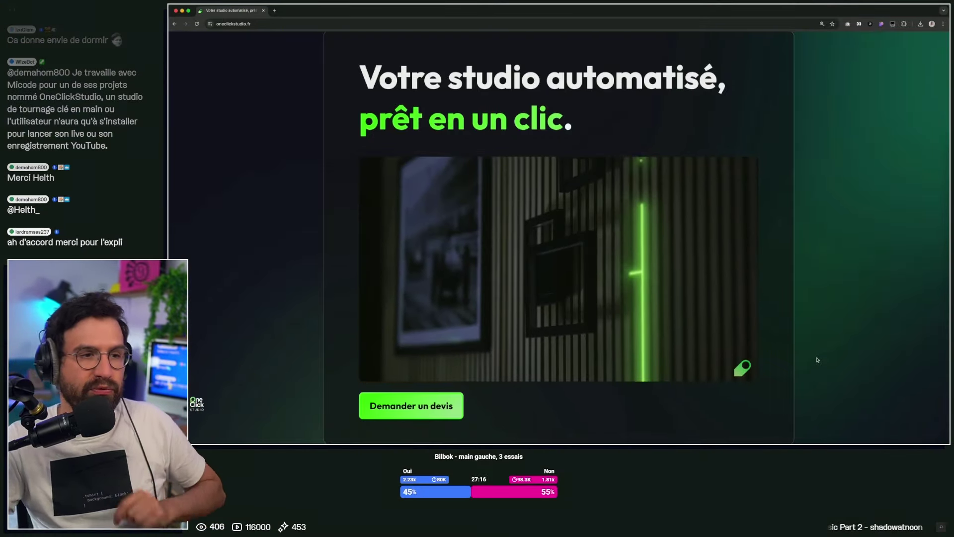
# Look through the website's sections on the automated studio and Stream Deck control, and pause the presentation video
pyautogui.scroll(-1, 816, 359)
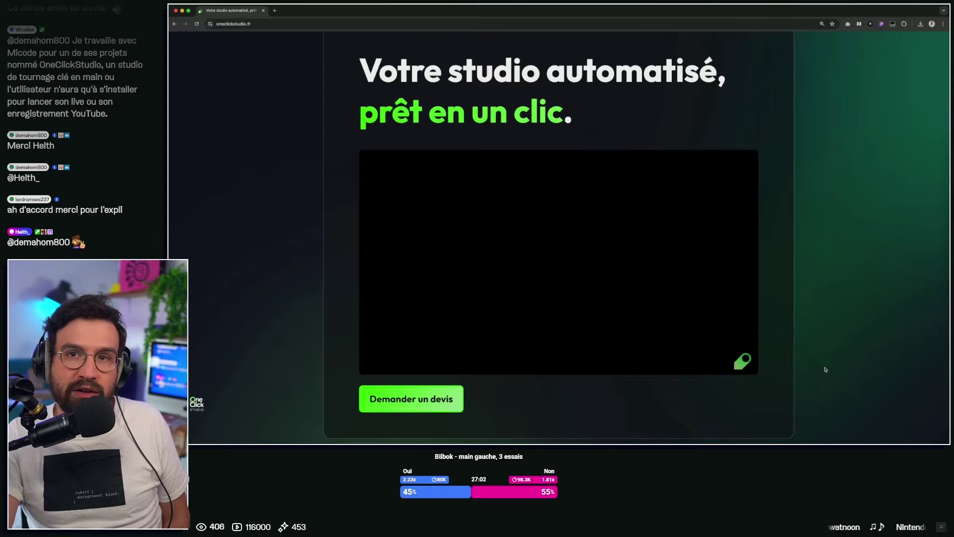
pyautogui.scroll(-2, 825, 369)
pyautogui.scroll(1, 826, 369)
pyautogui.scroll(1, 825, 369)
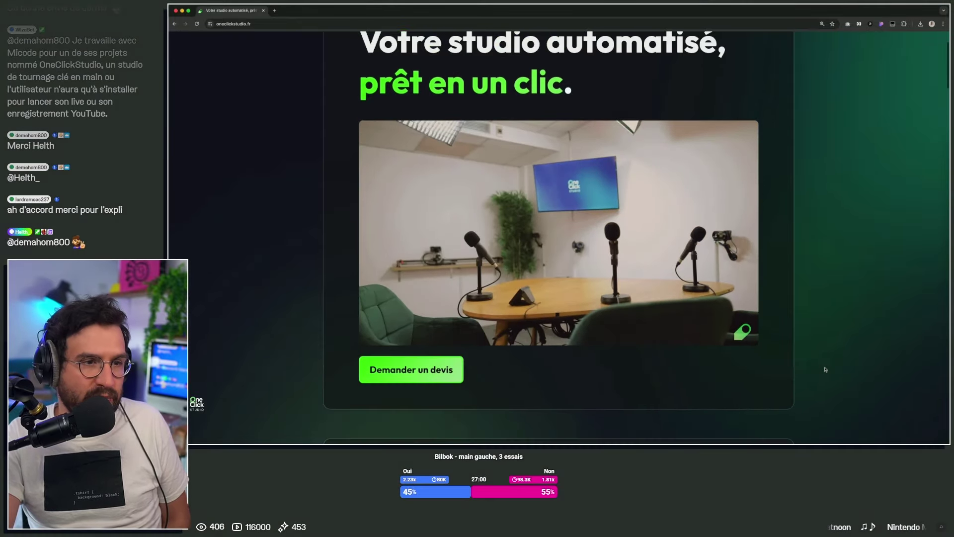
pyautogui.scroll(-10, 841, 372)
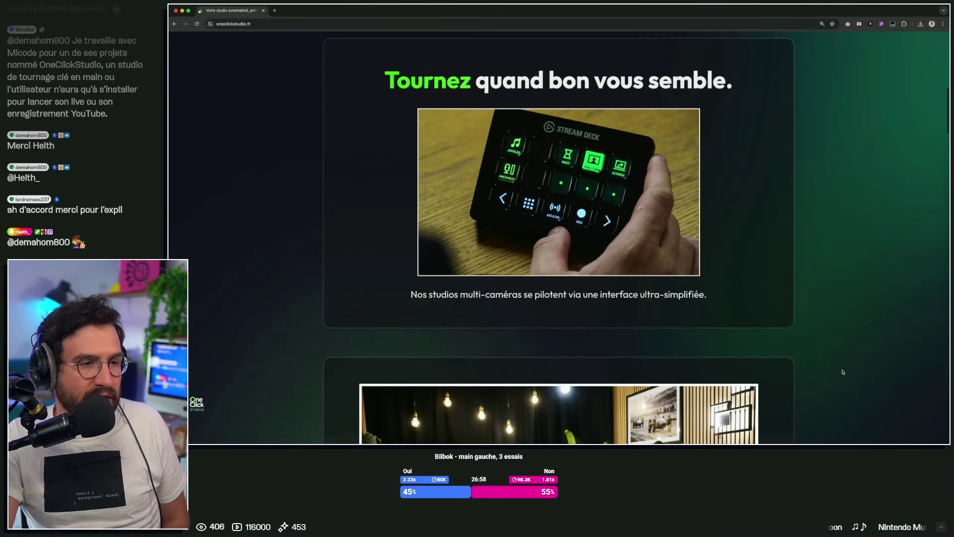
pyautogui.scroll(-8, 486, 171)
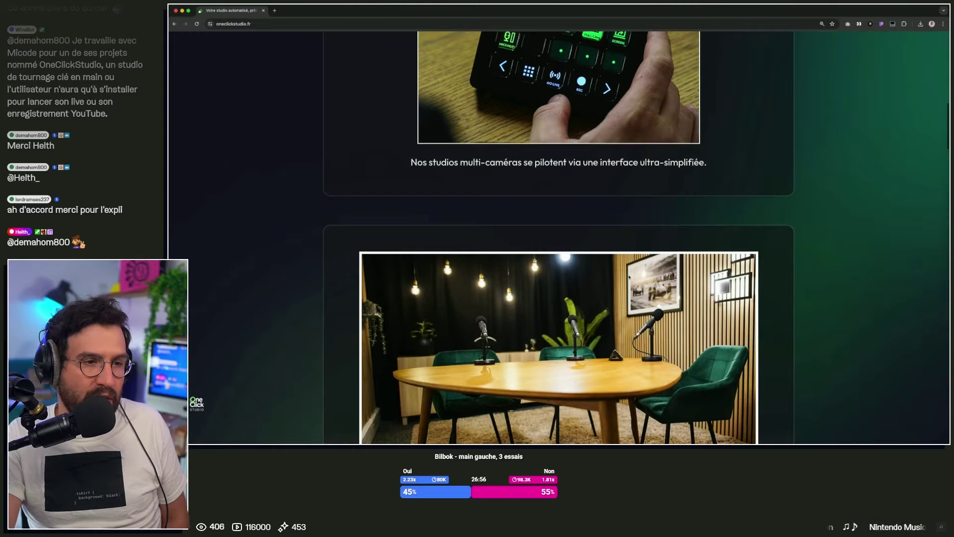
pyautogui.scroll(18, 626, 283)
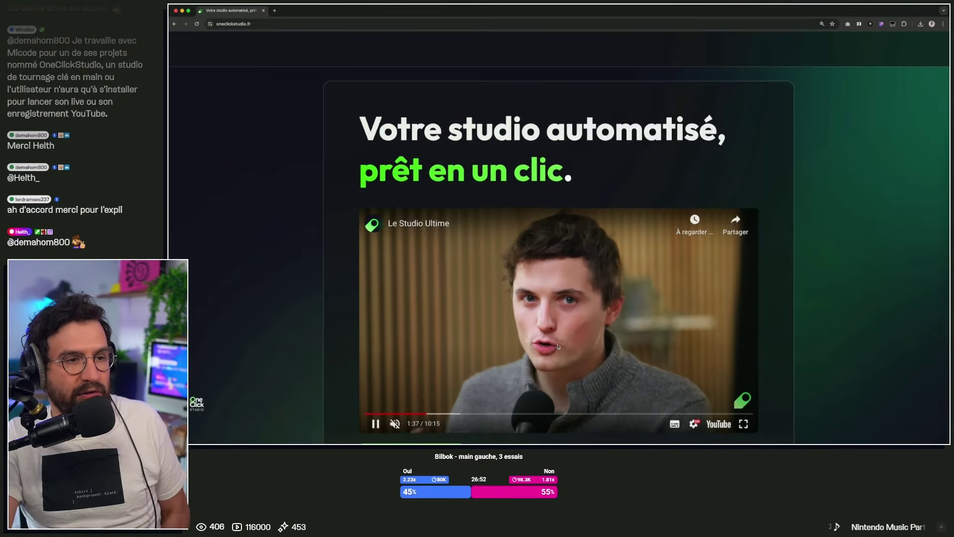
pyautogui.click(558, 340)
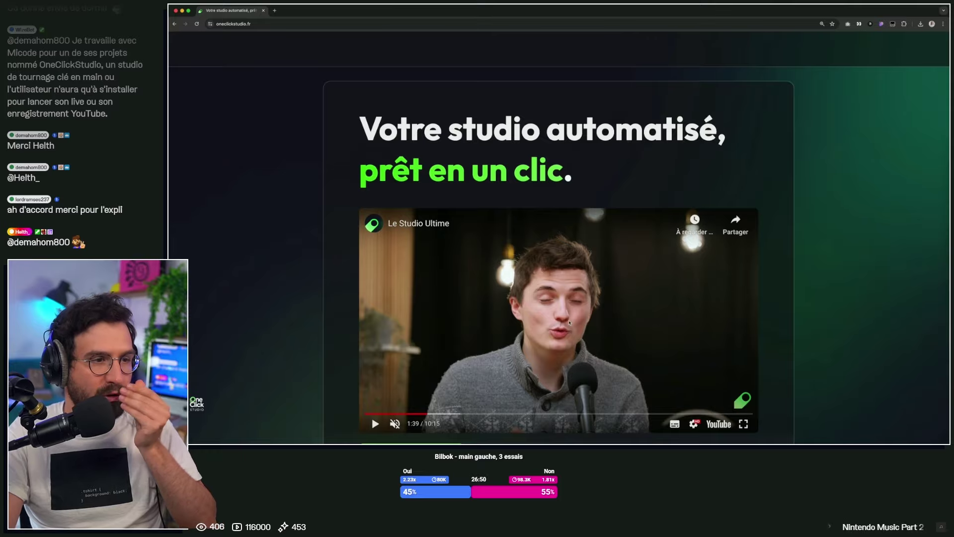
# Return to the OneClickStudio 2024 file in Figma and examine the key layouts on the StreamDeck page
pyautogui.hotkey('ctrl', 'Right')
pyautogui.click(204, 80)
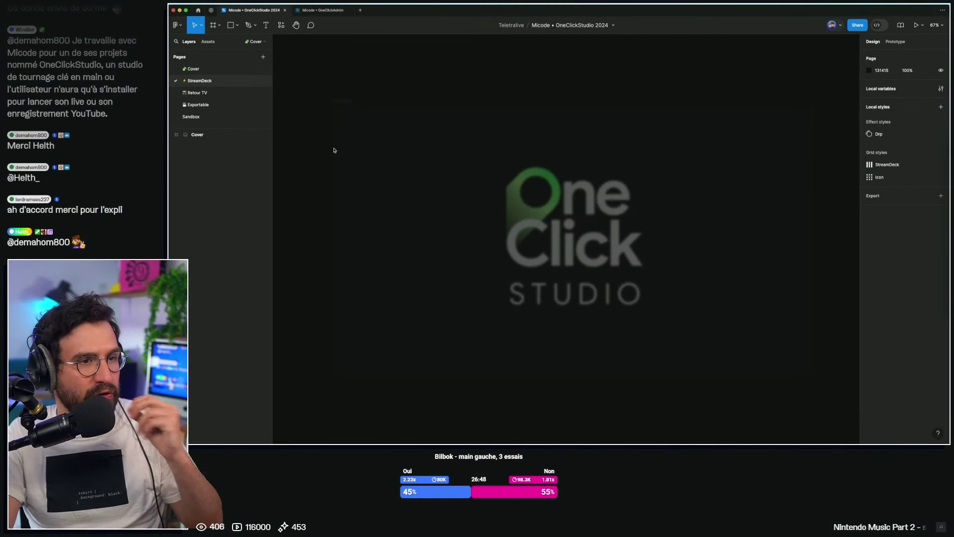
pyautogui.moveTo(418, 335); pyautogui.dragTo(411, 245)
pyautogui.moveTo(583, 340); pyautogui.dragTo(506, 336)
pyautogui.scroll(3, 760, 286)
pyautogui.scroll(-5, 759, 284)
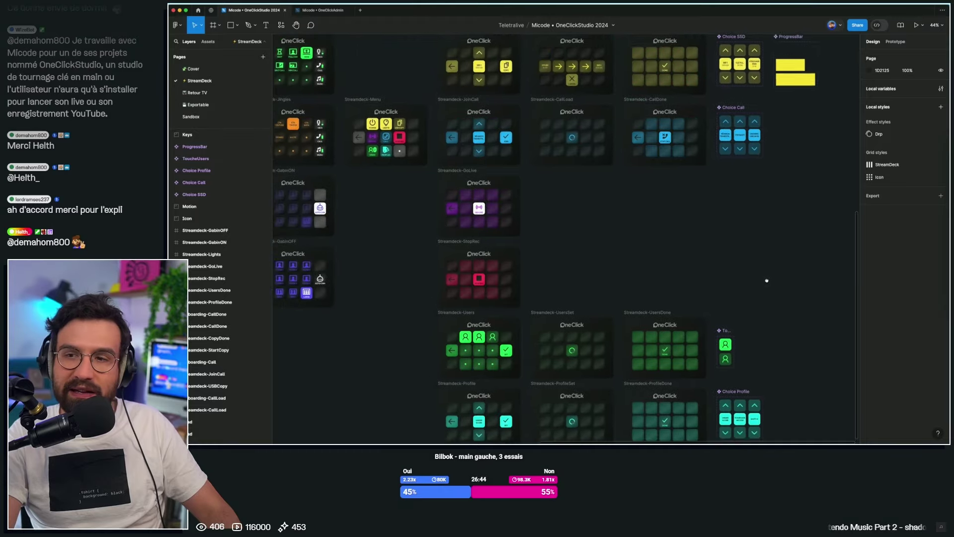
pyautogui.hscroll(5, 816, 245)
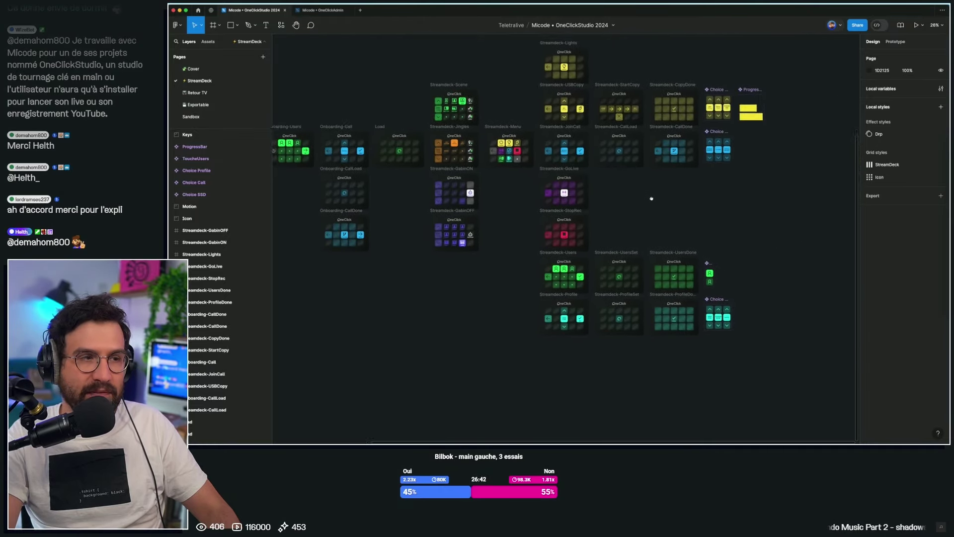
# Open the Retour TV page and examine its screen frames, from startup and calls to profiles, copying and lights
pyautogui.click(222, 94)
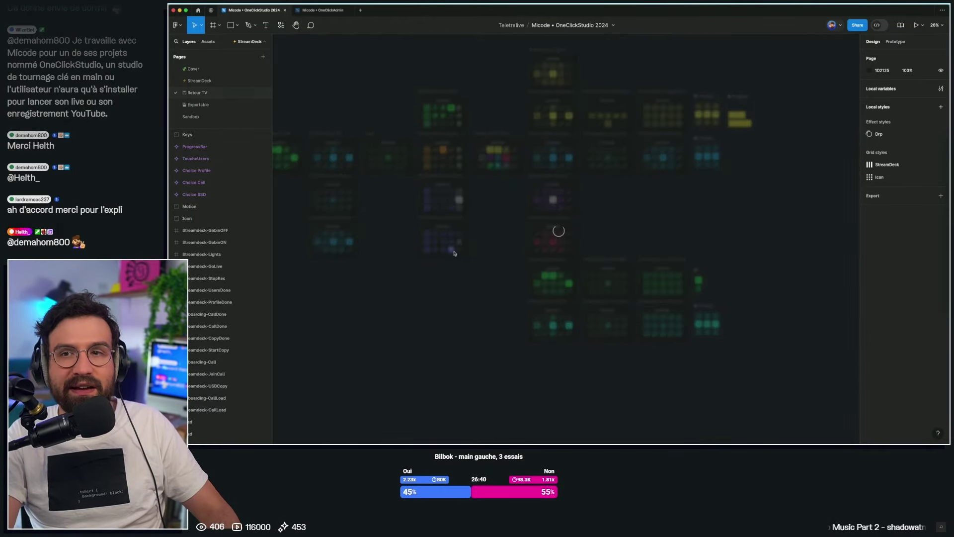
pyautogui.scroll(5, 480, 212)
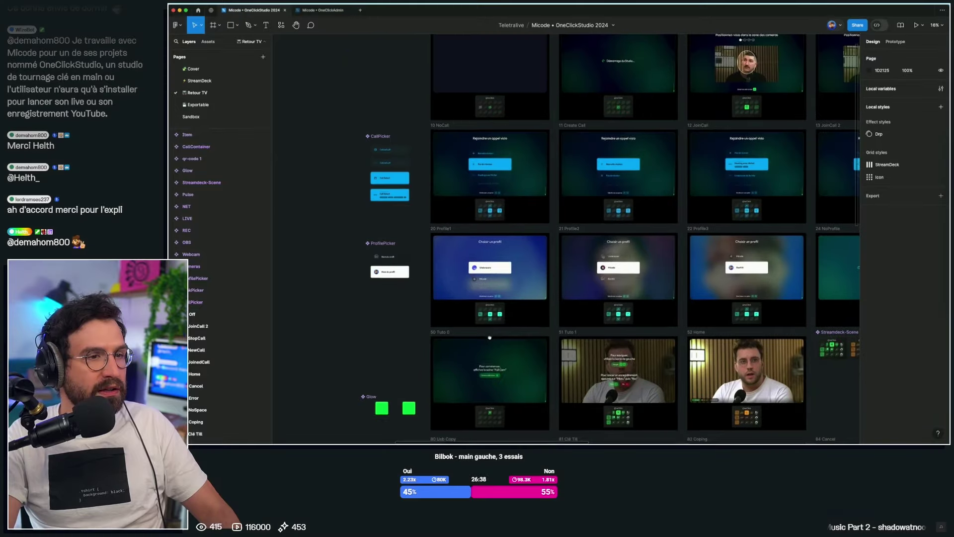
pyautogui.scroll(-5, 700, 348)
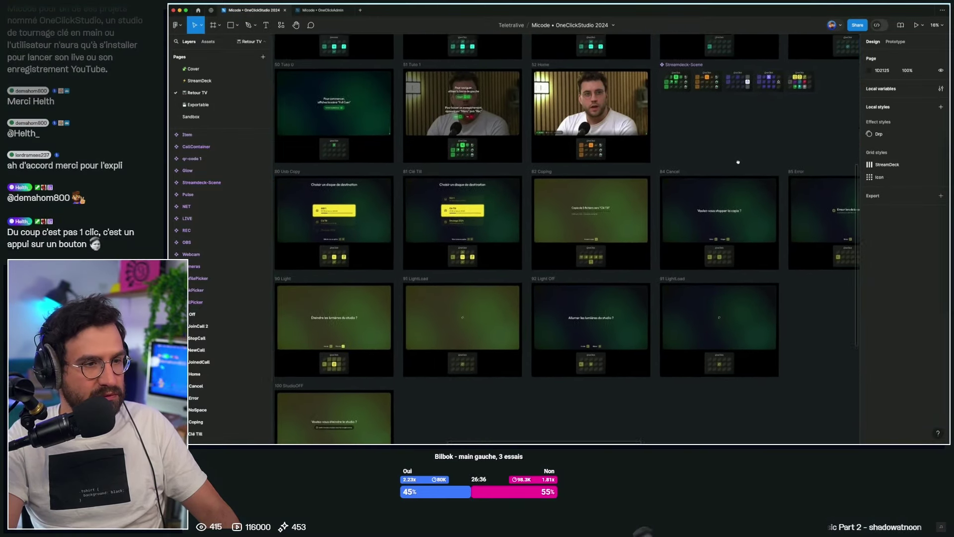
pyautogui.hscroll(5, 597, 279)
pyautogui.scroll(5, 472, 215)
pyautogui.hscroll(10, 504, 199)
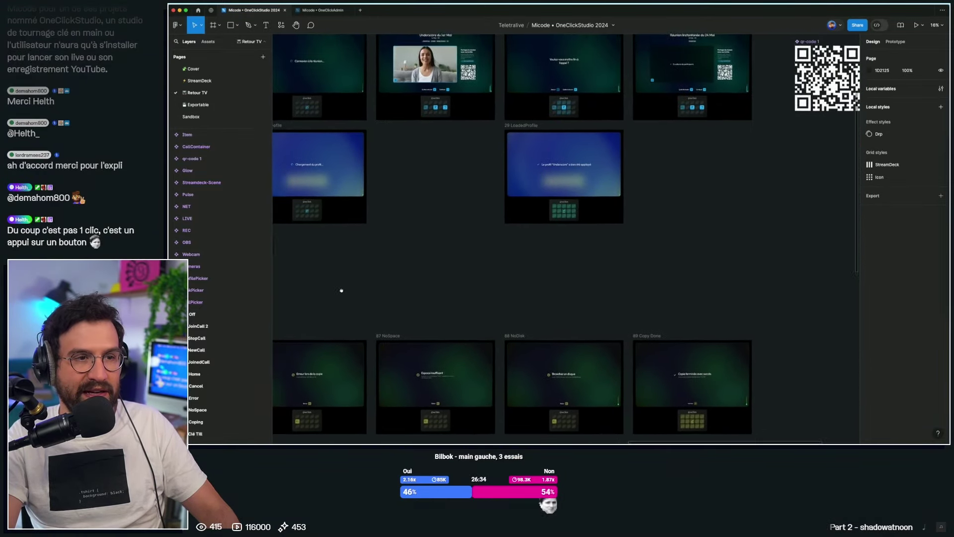
pyautogui.scroll(4, 474, 357)
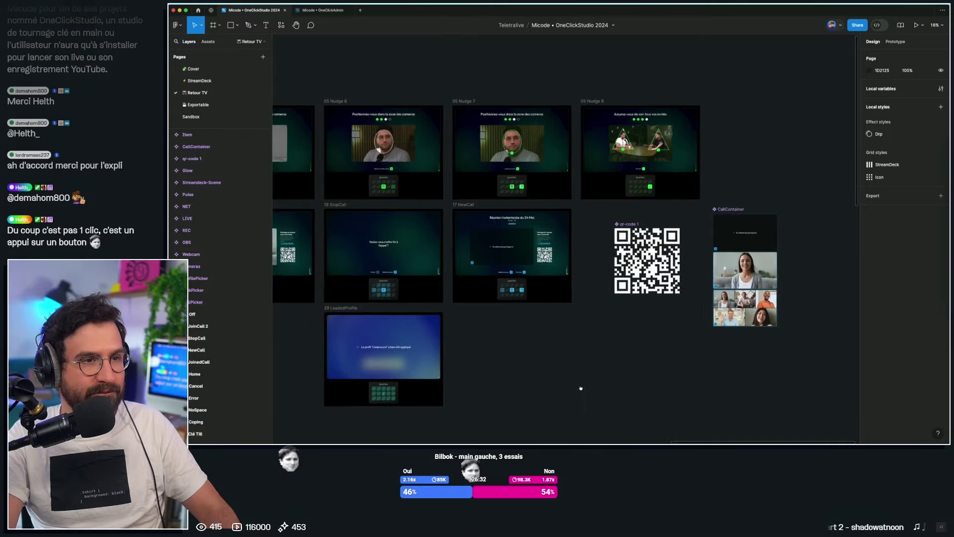
pyautogui.hscroll(-10, 632, 228)
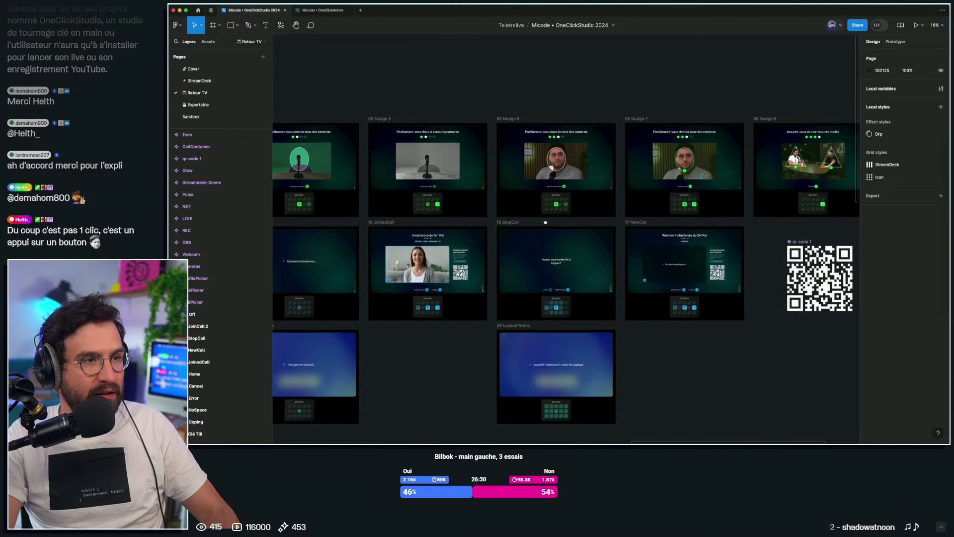
pyautogui.hscroll(-10, 528, 221)
pyautogui.scroll(2, 528, 222)
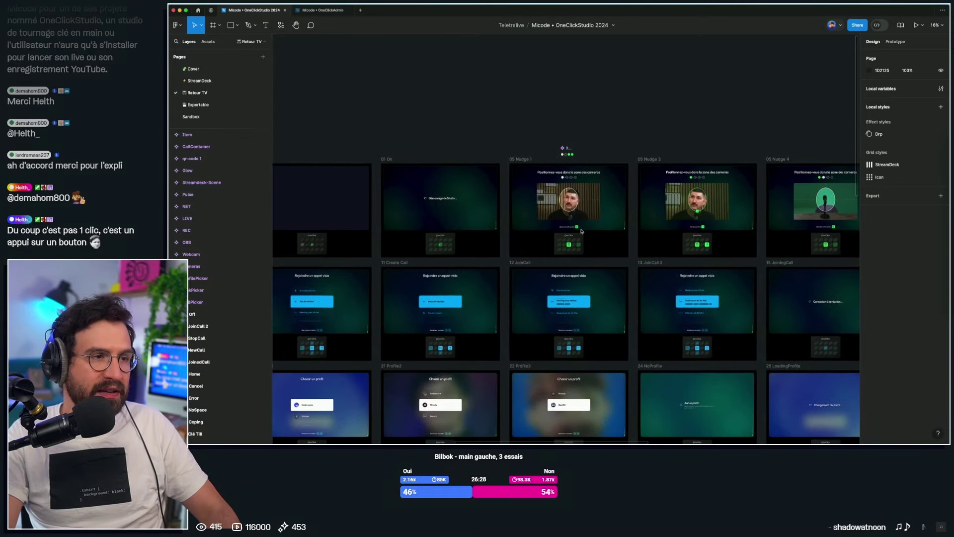
pyautogui.hscroll(-5, 534, 182)
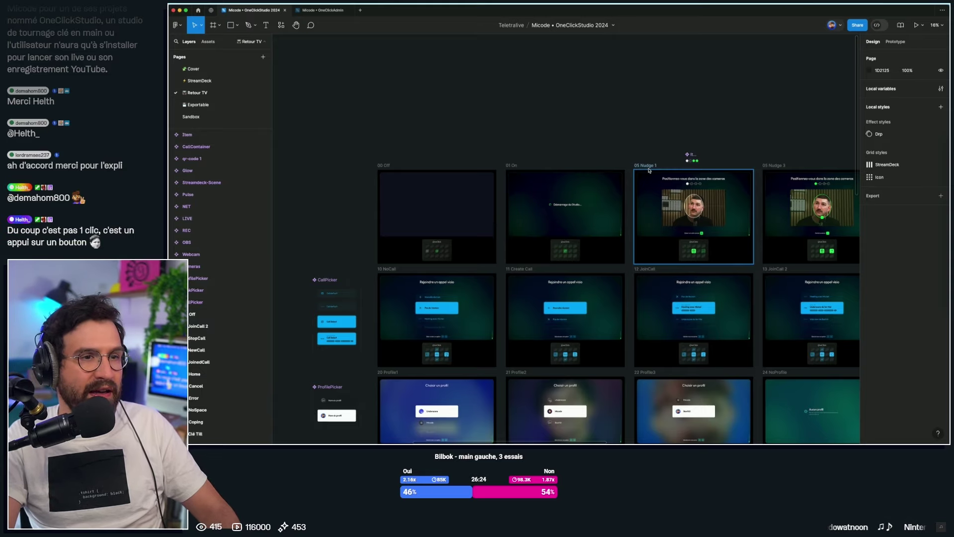
# Start the prototype from the 00 Off frame and scale it to fit the screen
pyautogui.click(387, 165)
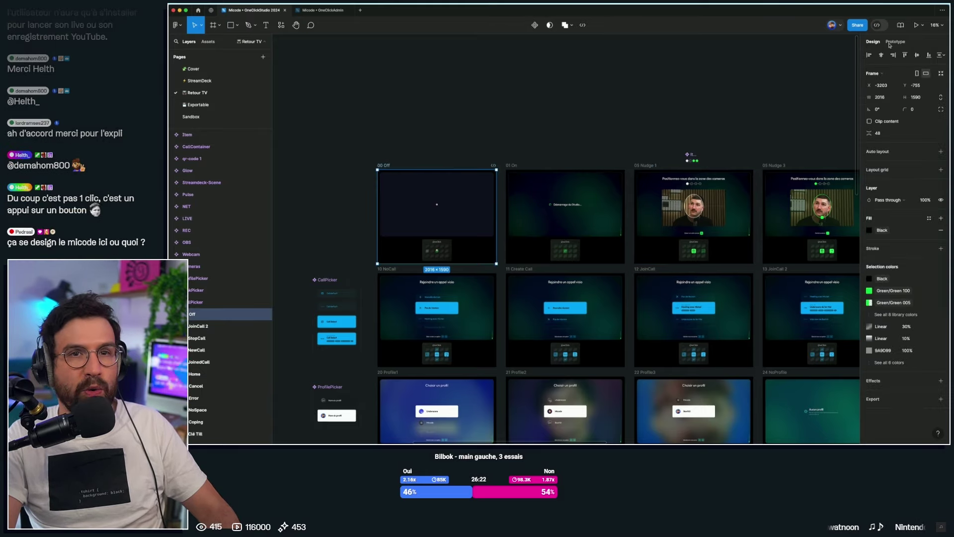
pyautogui.click(914, 25)
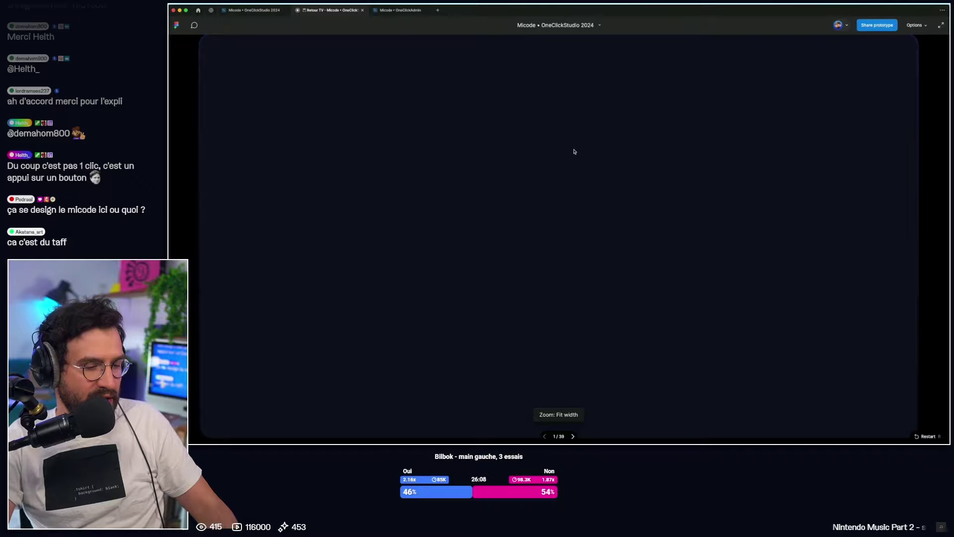
pyautogui.press('z')
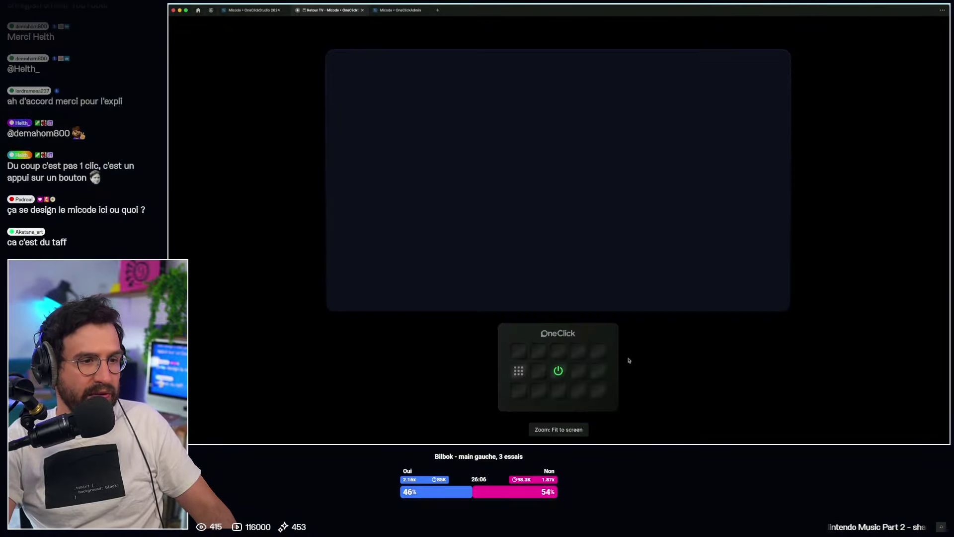
# Play the prototype from power-on through the four camera checks, disabling the second camera, and return to the design file
pyautogui.click(557, 372)
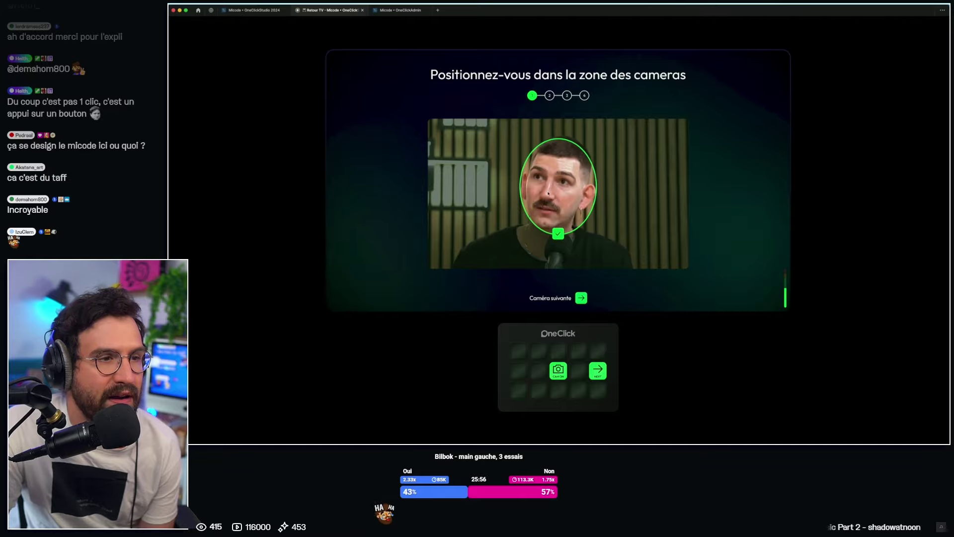
pyautogui.click(599, 370)
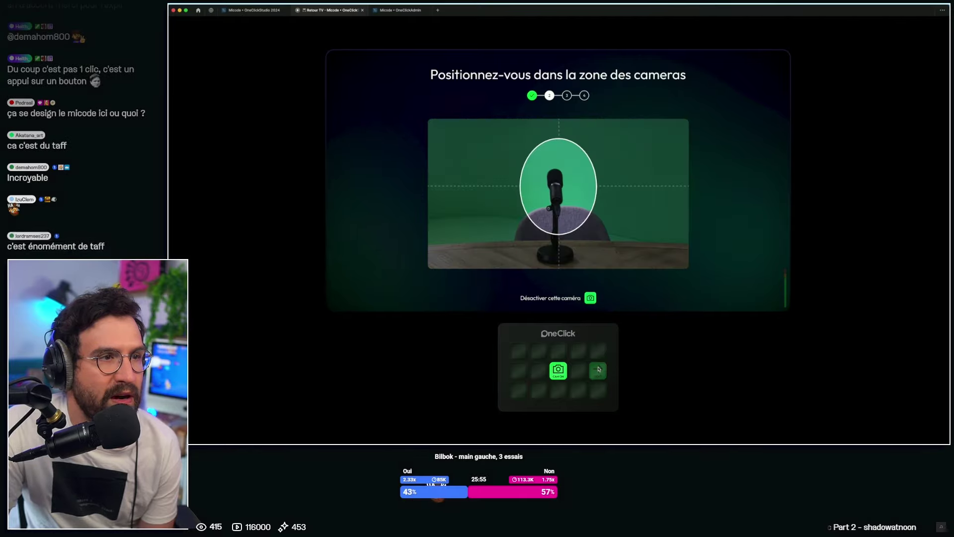
pyautogui.click(558, 370)
pyautogui.click(604, 372)
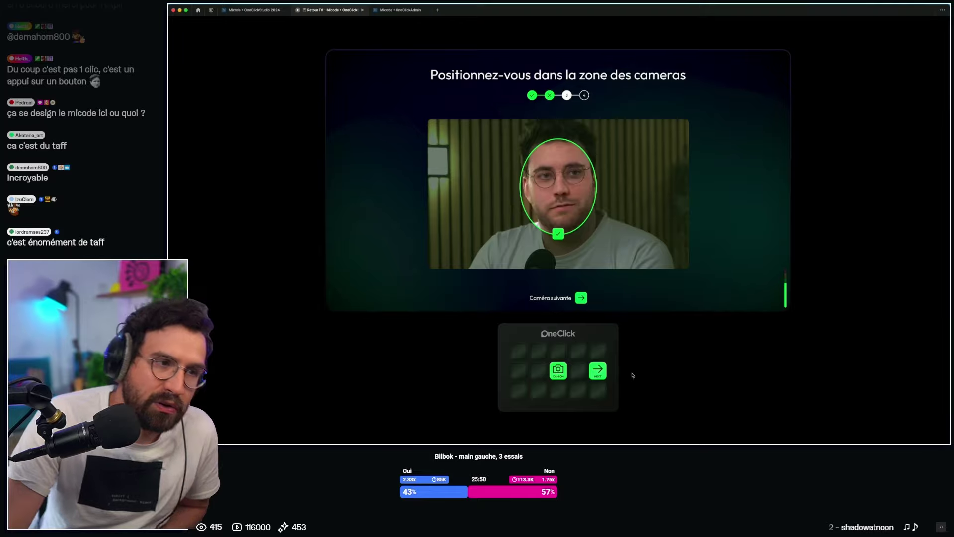
pyautogui.click(605, 372)
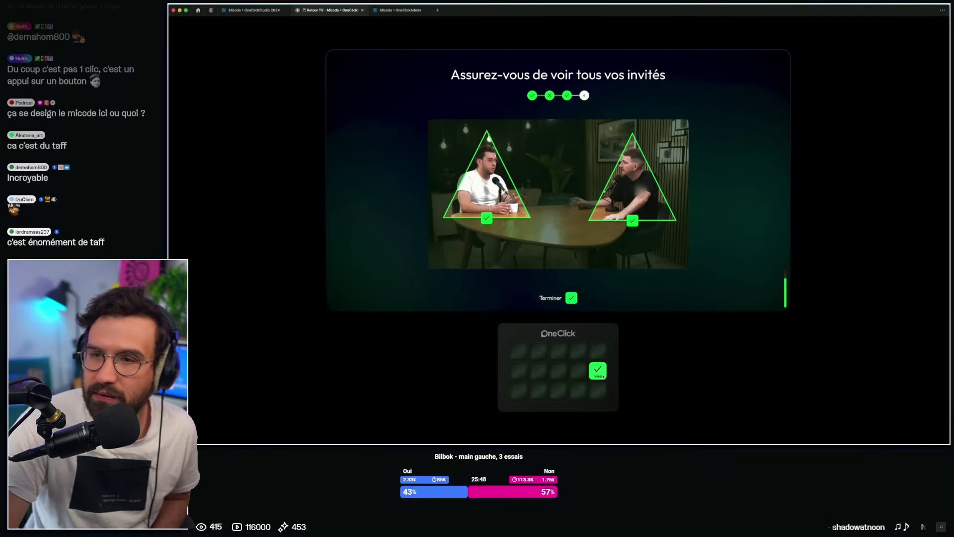
pyautogui.click(599, 373)
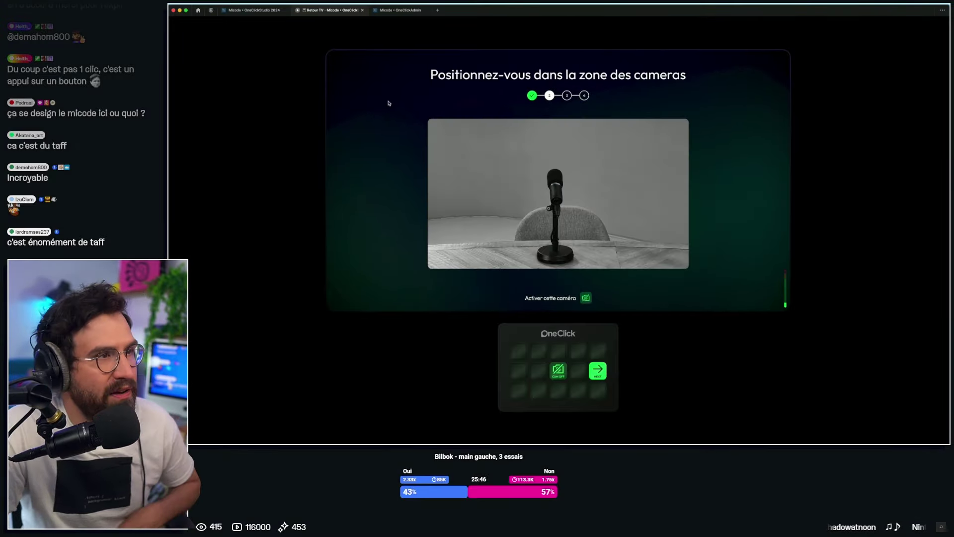
pyautogui.click(248, 15)
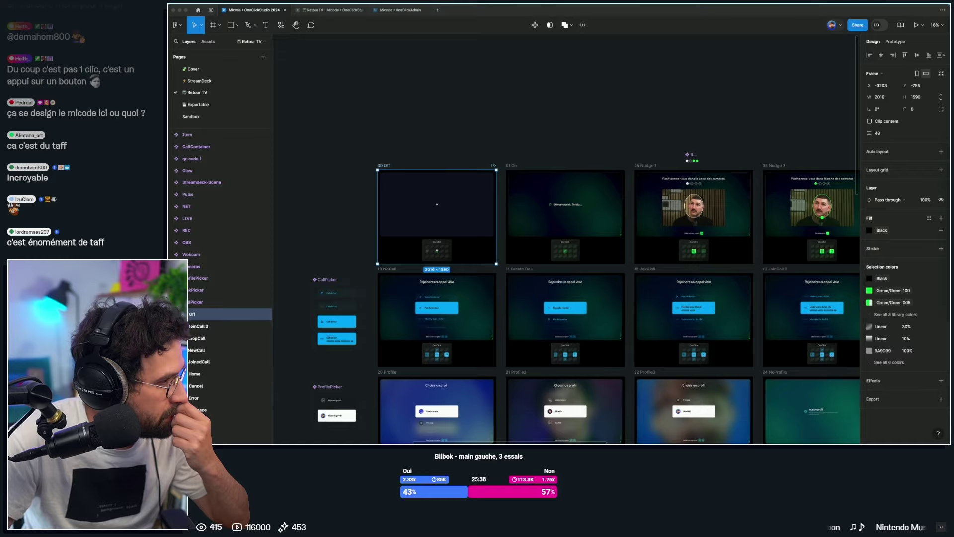
# Cut all seven 05 Nudge frames and the Item step-indicator component from the Retour TV page
pyautogui.click(454, 147)
pyautogui.scroll(-3, 473, 109)
pyautogui.hscroll(5, 473, 109)
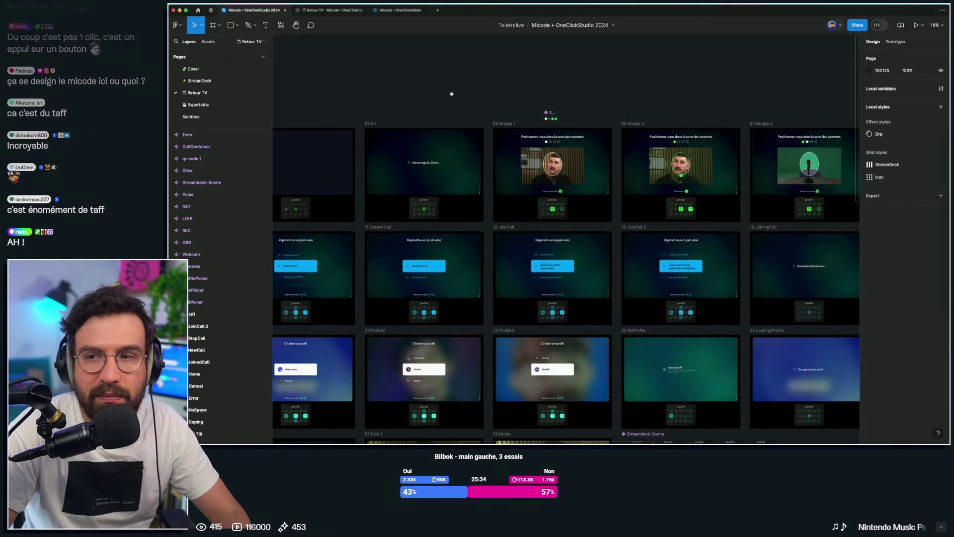
pyautogui.scroll(-4, 469, 92)
pyautogui.hscroll(3, 560, 77)
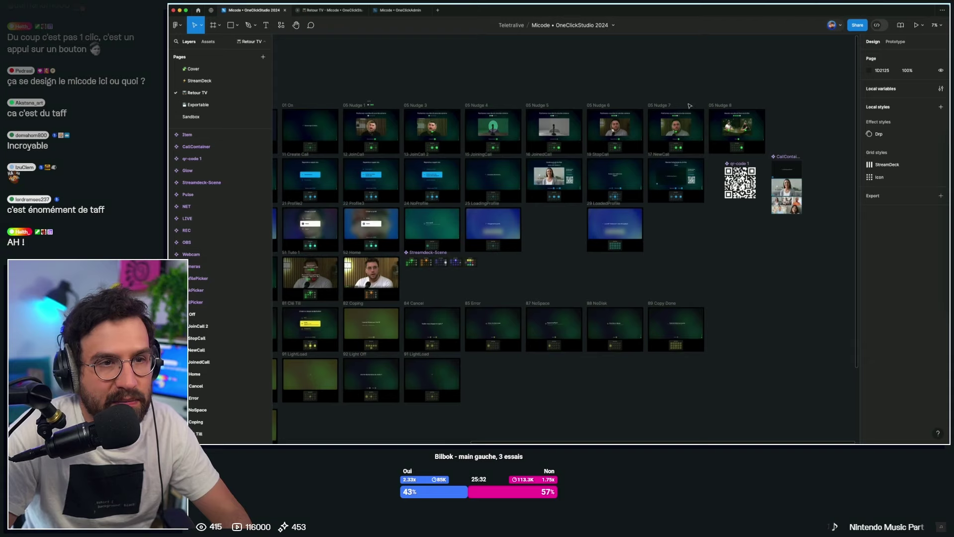
pyautogui.click(721, 105)
pyautogui.keyDown('shift'); pyautogui.click(658, 105); pyautogui.keyUp('shift')
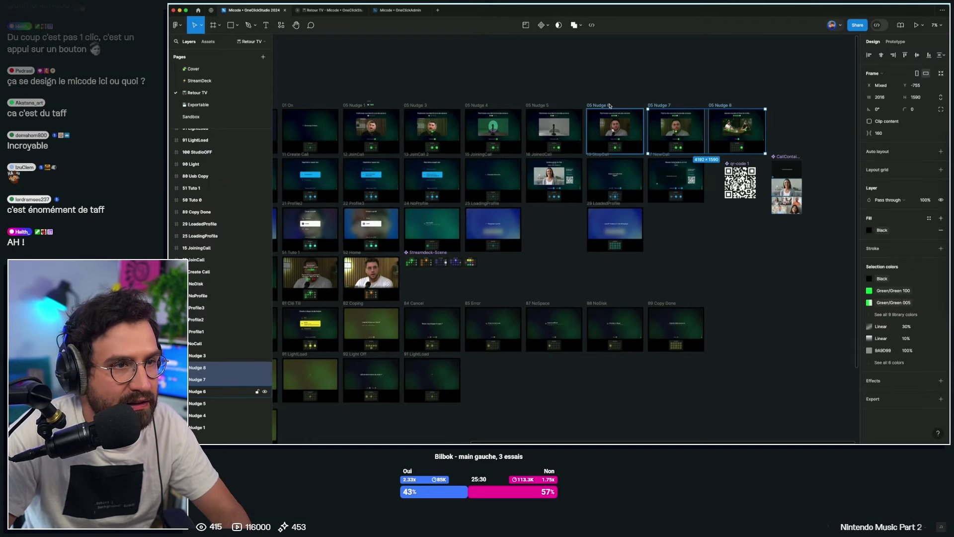
pyautogui.keyDown('shift'); pyautogui.click(610, 106); pyautogui.keyUp('shift')
pyautogui.keyDown('shift'); pyautogui.click(538, 105); pyautogui.keyUp('shift')
pyautogui.keyDown('shift'); pyautogui.click(476, 105); pyautogui.keyUp('shift')
pyautogui.keyDown('shift'); pyautogui.click(416, 105); pyautogui.keyUp('shift')
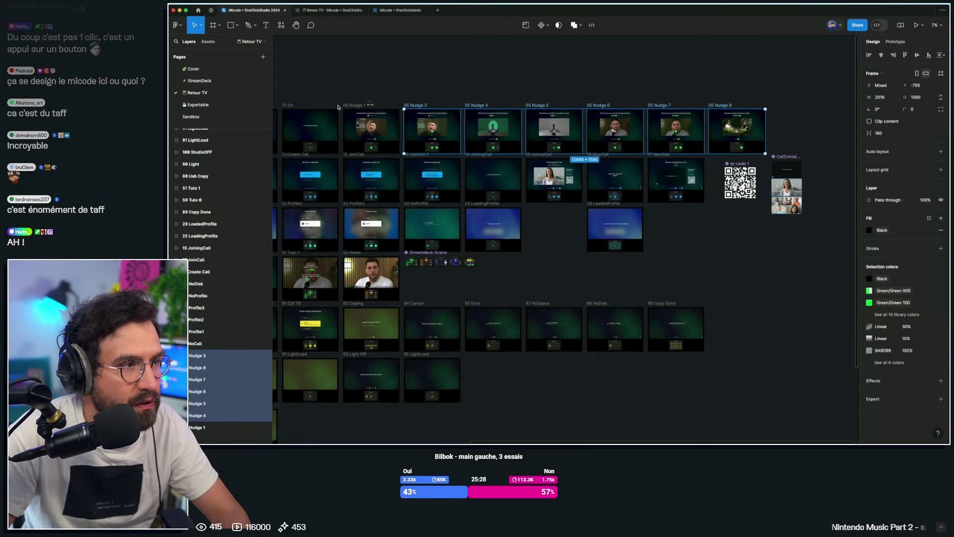
pyautogui.keyDown('shift'); pyautogui.click(347, 106); pyautogui.keyUp('shift')
pyautogui.scroll(8, 366, 101)
pyautogui.keyDown('shift'); pyautogui.click(385, 113); pyautogui.keyUp('shift')
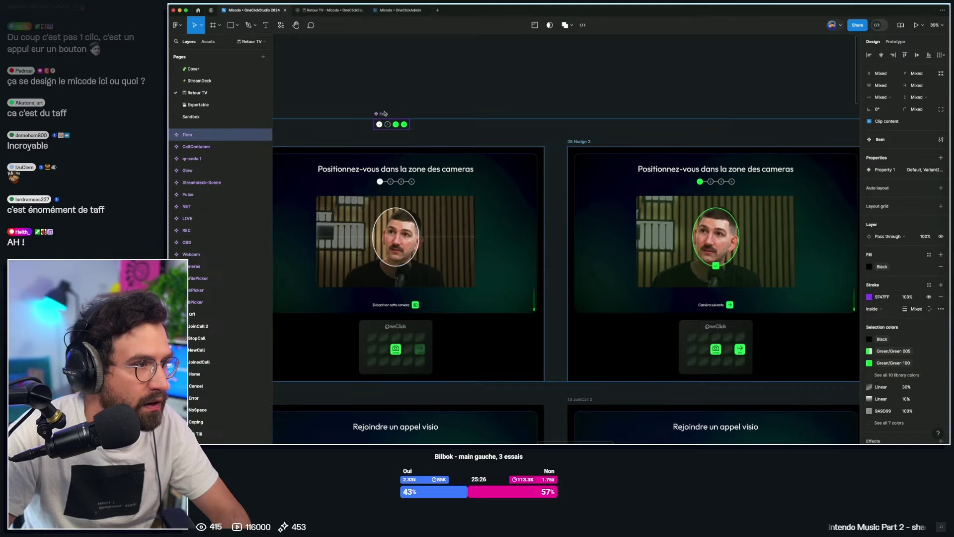
pyautogui.press('super+x')
# Paste the cut Nudge frames and Item component onto the Sandbox page and move them below the small eye icon frames
pyautogui.scroll(-6, 390, 111)
pyautogui.hscroll(-3, 515, 121)
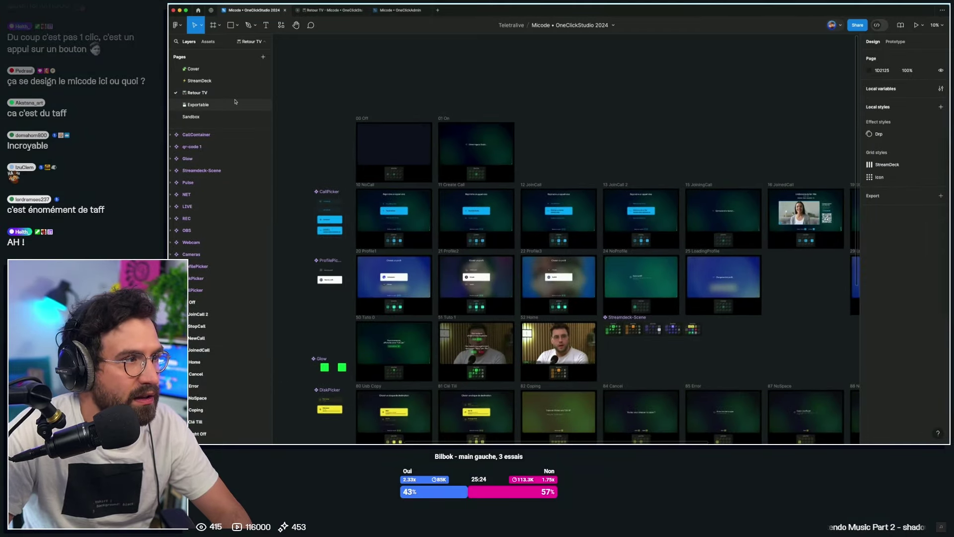
pyautogui.click(209, 116)
pyautogui.scroll(-5, 626, 389)
pyautogui.scroll(-2, 646, 337)
pyautogui.press('super+v')
pyautogui.moveTo(462, 209); pyautogui.dragTo(528, 241)
pyautogui.press('super+z')
pyautogui.moveTo(342, 233); pyautogui.dragTo(462, 307)
pyautogui.hscroll(-5, 462, 308)
pyautogui.scroll(-2, 462, 307)
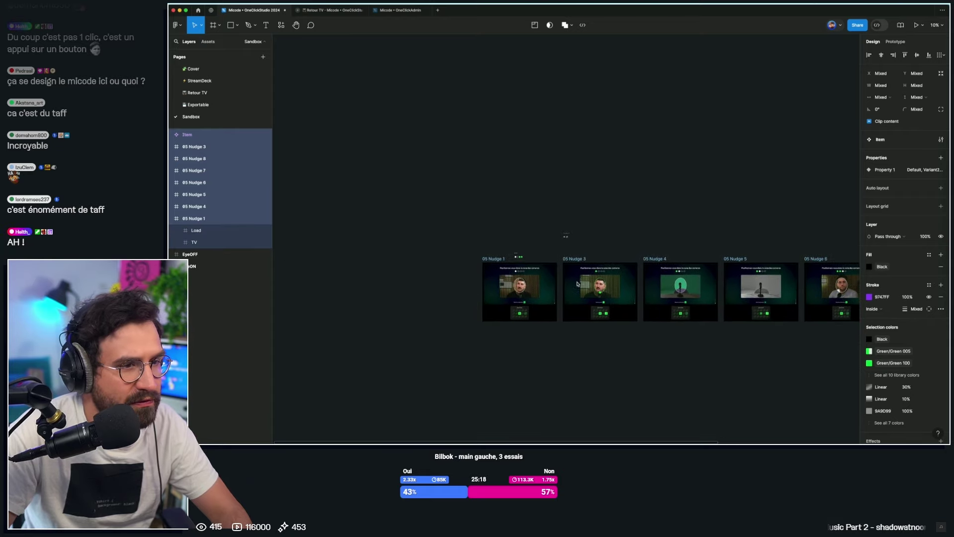
# Look over the StreamDeck page and return to the startup frames on the Retour TV page
pyautogui.click(395, 148)
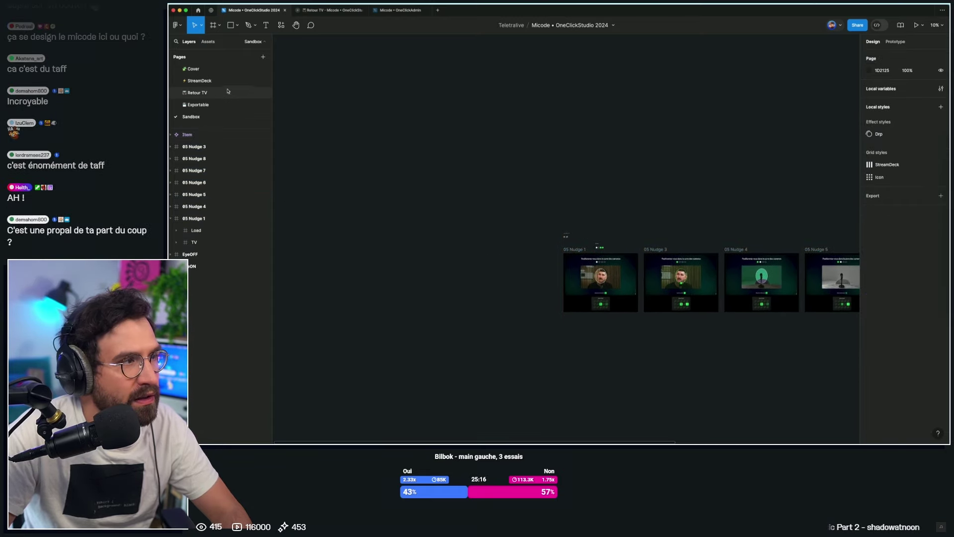
pyautogui.click(204, 81)
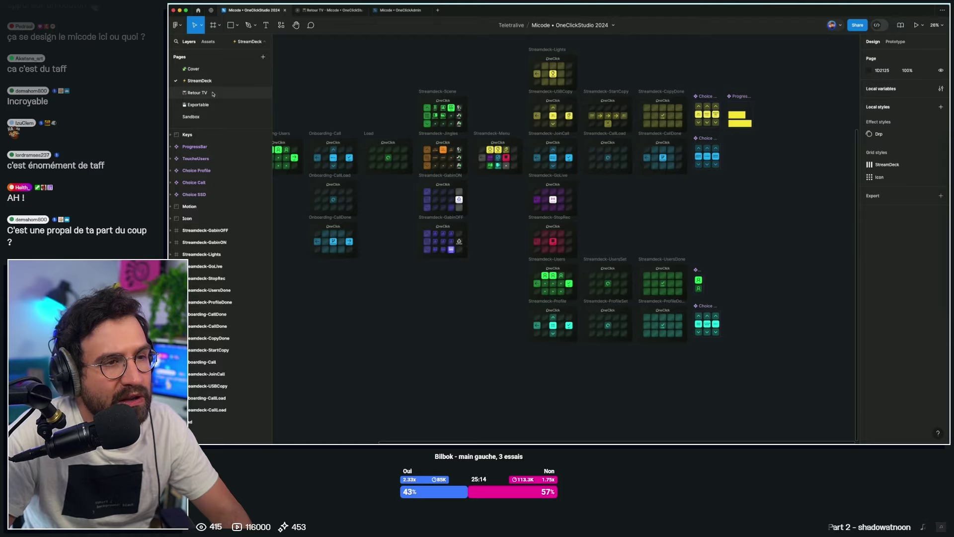
pyautogui.click(212, 94)
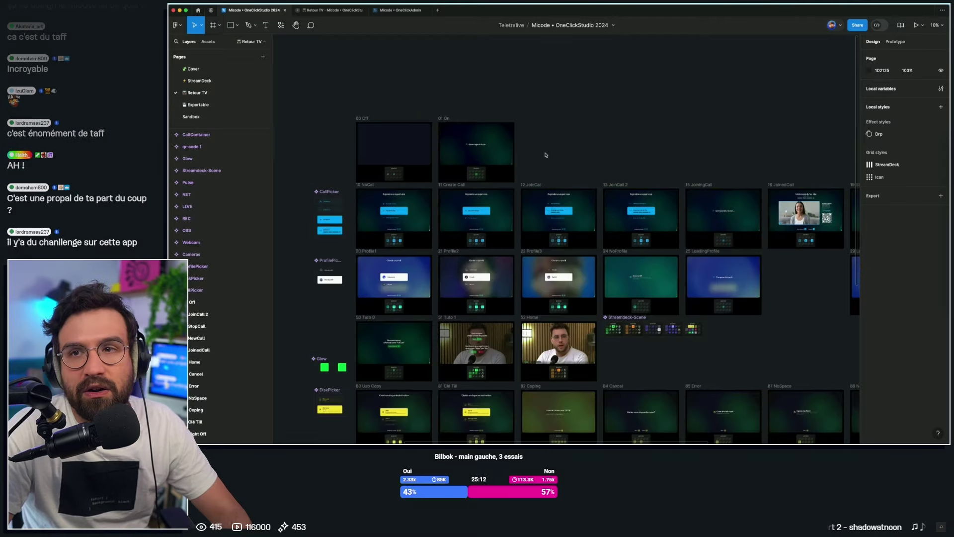
pyautogui.scroll(5, 546, 155)
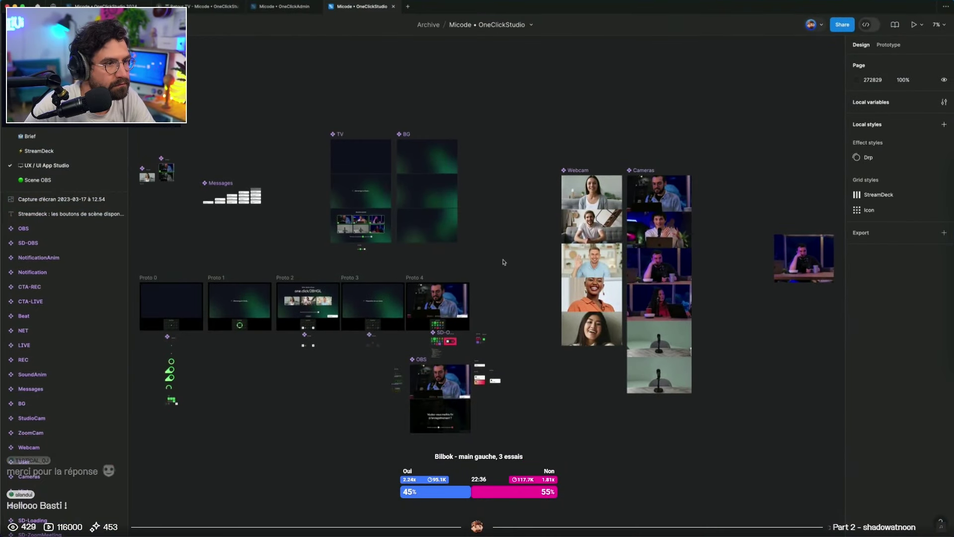
# Select the six StudioCam tiles under "Vos intervenants" in the TV component of the archived OneClickStudio file
pyautogui.scroll(5, 383, 226)
pyautogui.scroll(5, 291, 212)
pyautogui.doubleClick(287, 217)
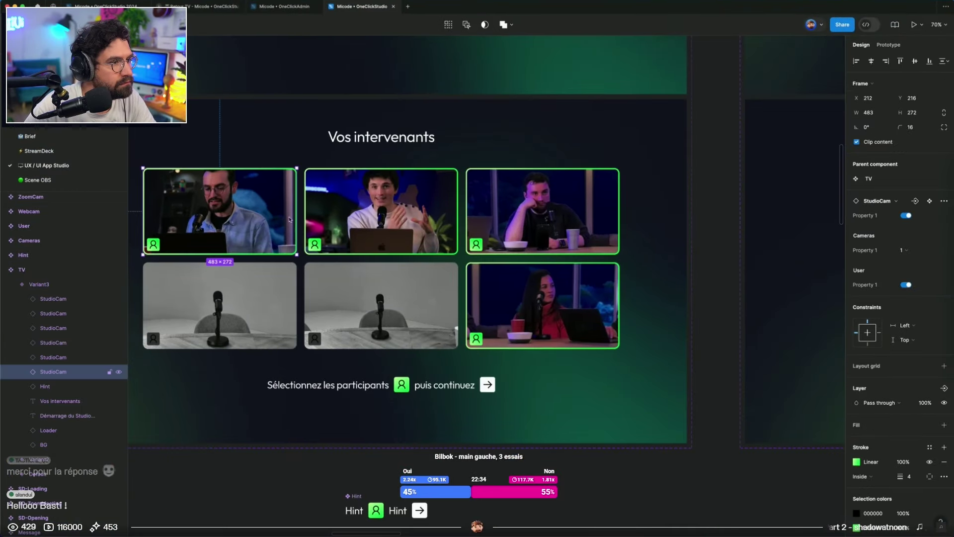
pyautogui.keyDown('shift'); pyautogui.click(355, 214); pyautogui.keyUp('shift')
pyautogui.keyDown('shift'); pyautogui.click(489, 226); pyautogui.keyUp('shift')
pyautogui.keyDown('shift'); pyautogui.click(492, 294); pyautogui.keyUp('shift')
pyautogui.keyDown('shift'); pyautogui.click(422, 320); pyautogui.keyUp('shift')
pyautogui.keyDown('shift'); pyautogui.click(254, 306); pyautogui.keyUp('shift')
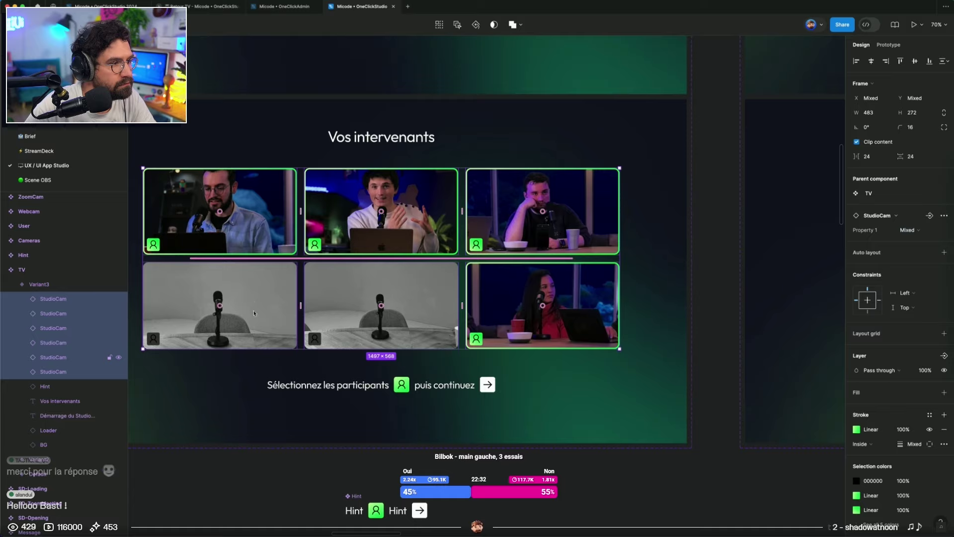
pyautogui.hscroll(-3, 278, 298)
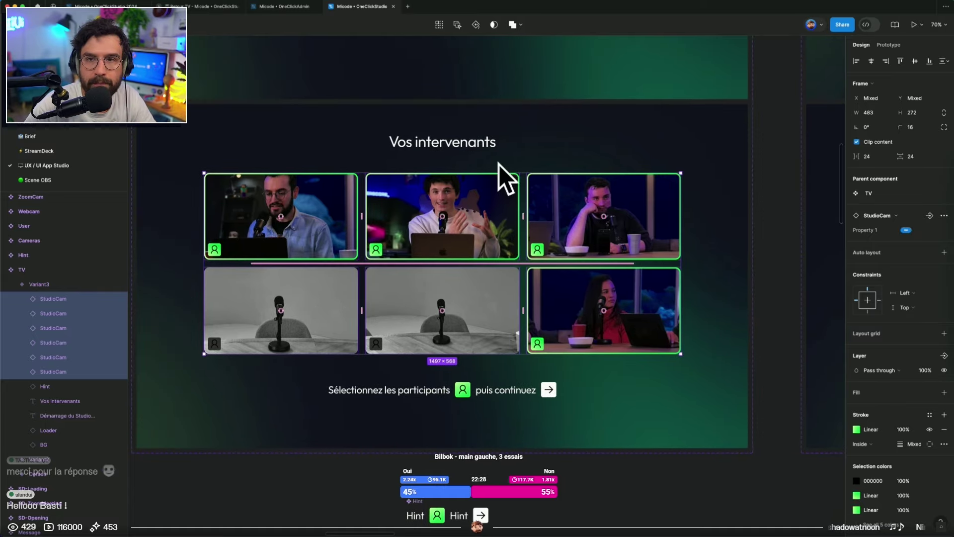
# Return to the OneClickStudio 2024 file and duplicate the 01 On frame beside the original
pyautogui.click(104, 6)
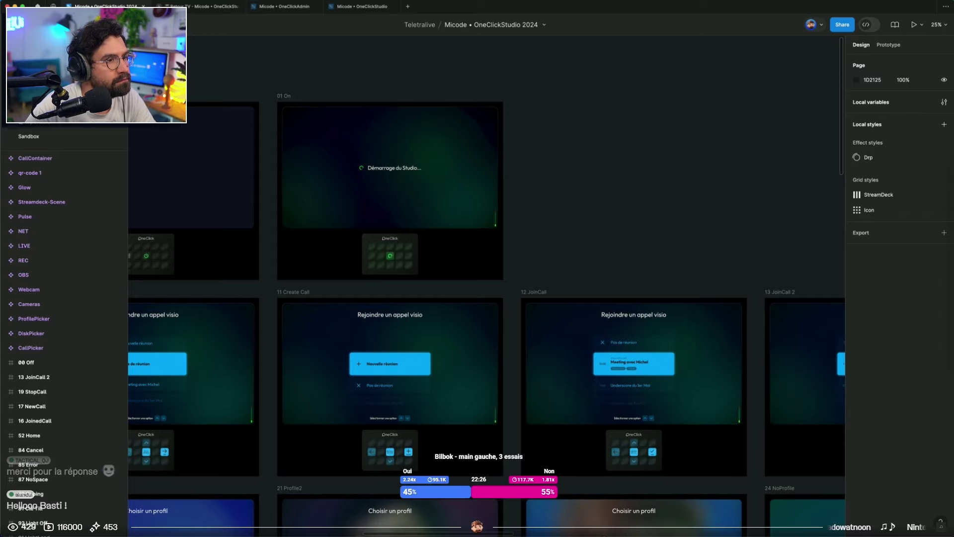
pyautogui.moveTo(290, 97); pyautogui.dragTo(537, 114)
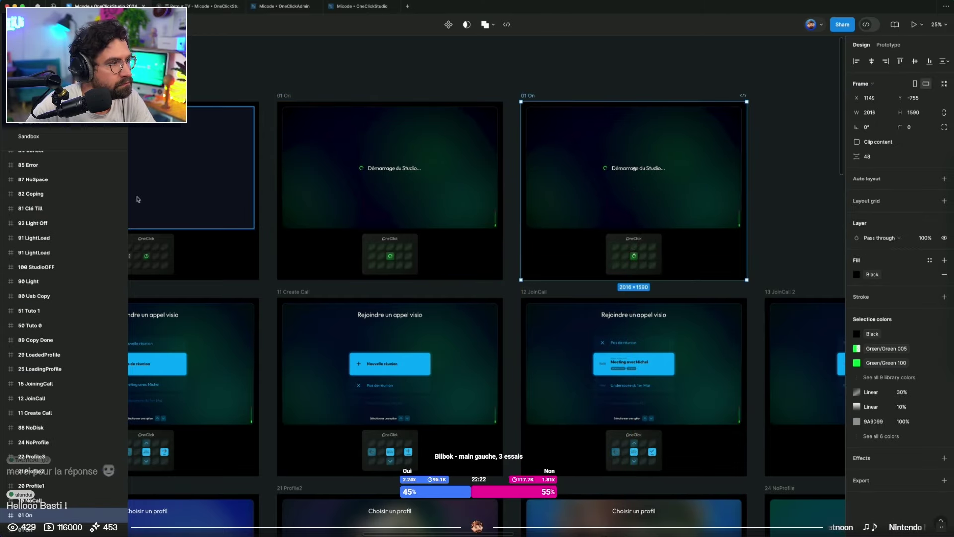
# Copy the title text and the Hint row from the 05 Nudge 1 frame on the Sandbox page
pyautogui.click(46, 130)
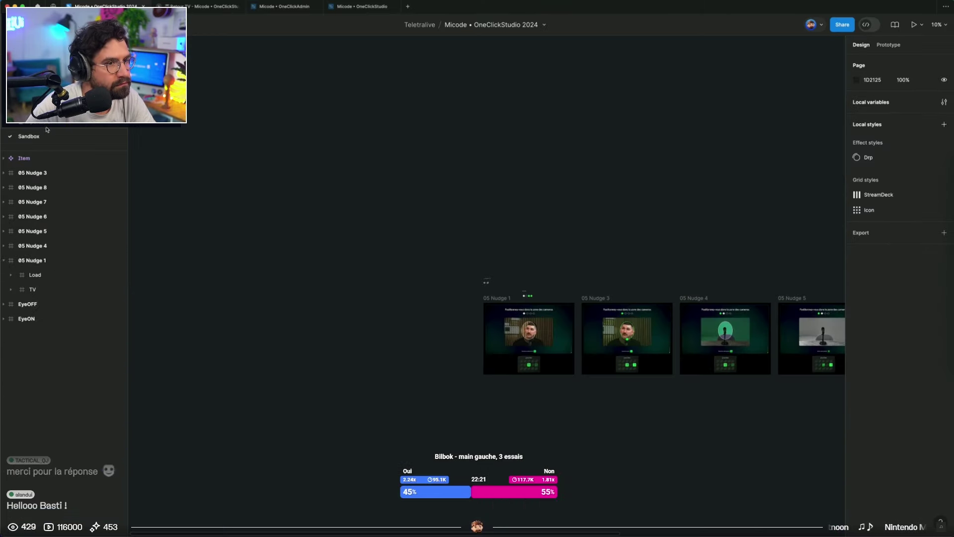
pyautogui.scroll(3, 513, 309)
pyautogui.click(513, 310)
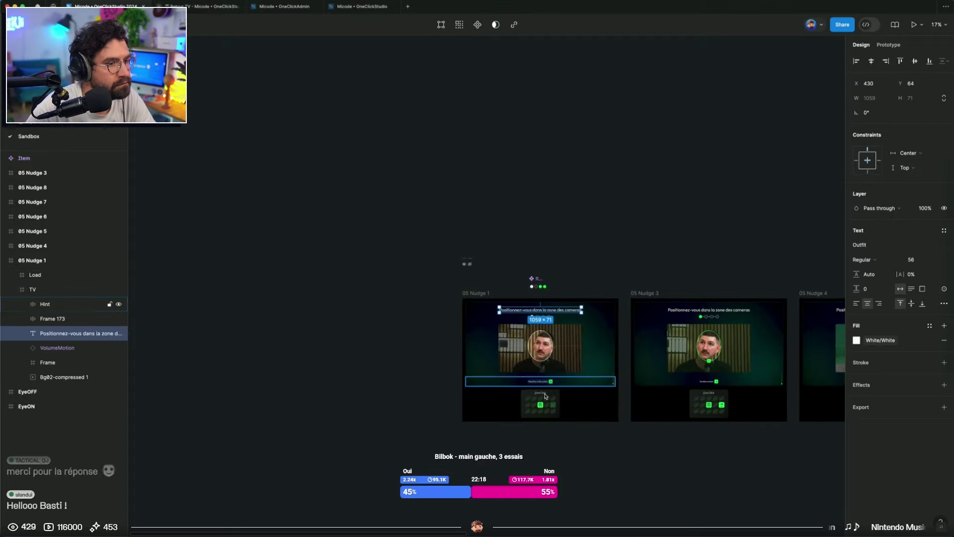
pyautogui.keyDown('shift'); pyautogui.click(69, 303); pyautogui.keyUp('shift')
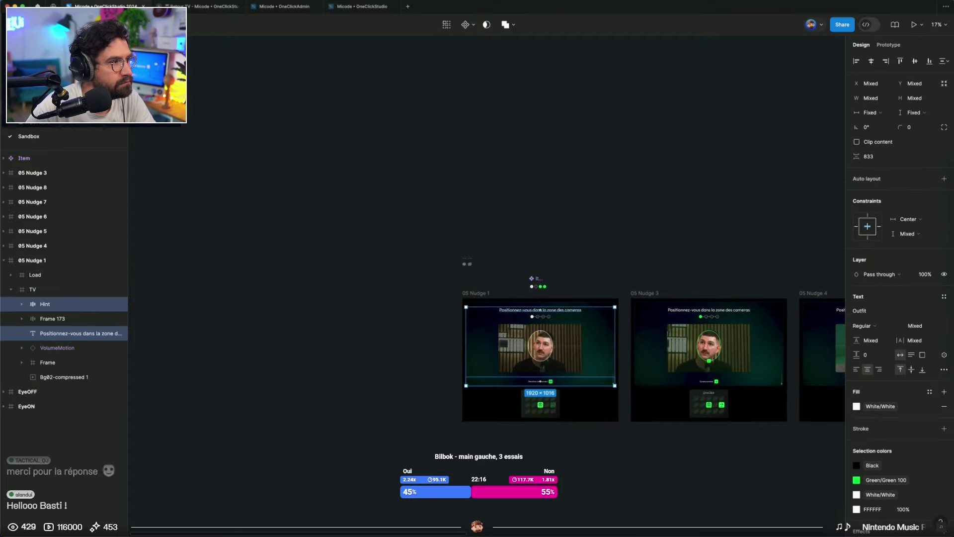
# Rename the duplicated 01 On frame as 05 Nudge and replace its startup message with the copied title and hint
pyautogui.click(46, 121)
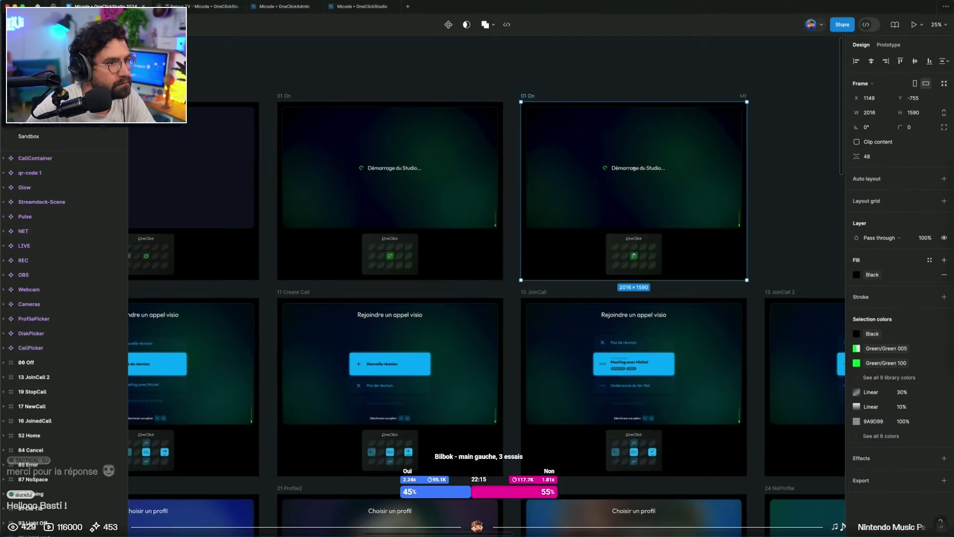
pyautogui.doubleClick(528, 96)
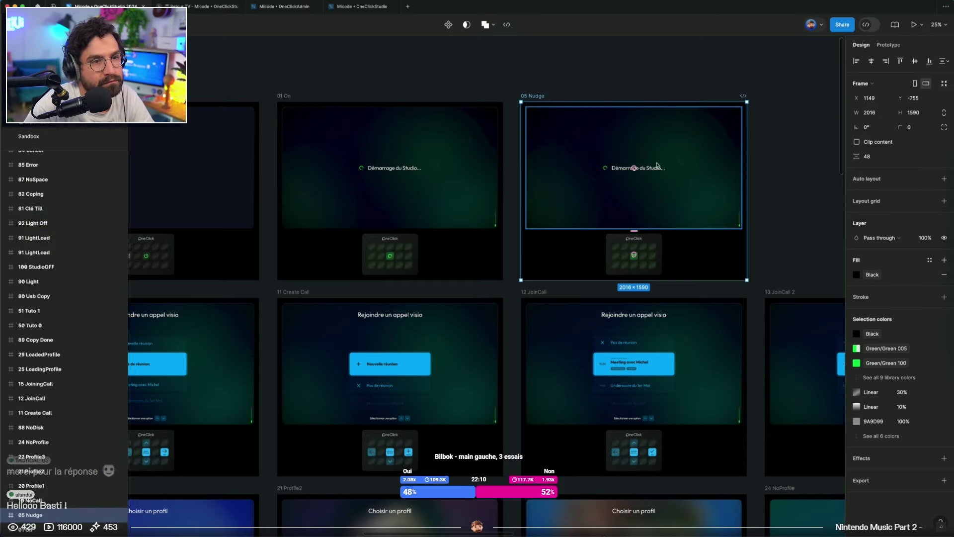
pyautogui.click(655, 169)
pyautogui.press('BackSpace')
pyautogui.click(654, 169)
pyautogui.press('super+v')
# Change the 05 Nudge title to "Positionnez-vous face à votre micro"
pyautogui.click(792, 135)
pyautogui.scroll(10, 789, 120)
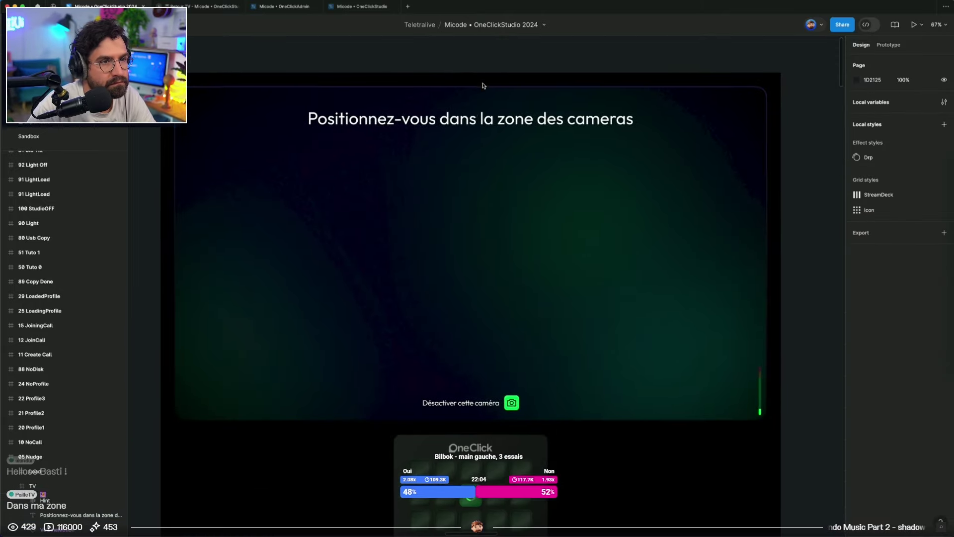
pyautogui.doubleClick(447, 120)
pyautogui.click(444, 120)
pyautogui.moveTo(441, 121); pyautogui.dragTo(644, 127)
pyautogui.write('face')
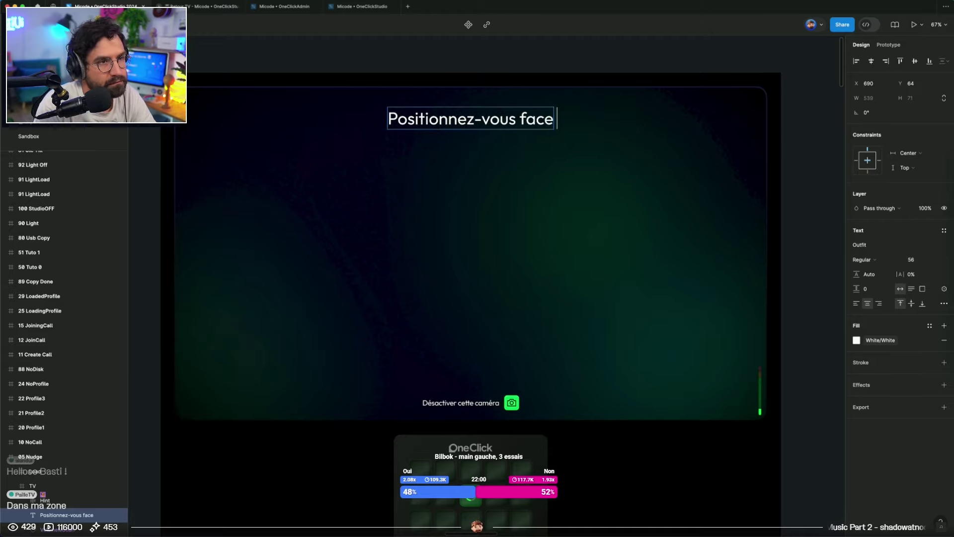
pyautogui.write(' à votre micro')
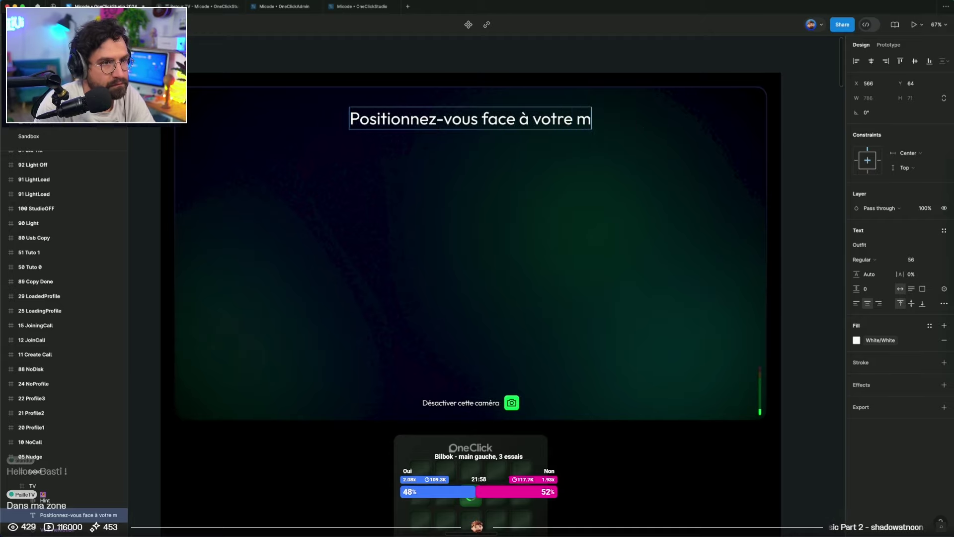
pyautogui.press('Escape')
pyautogui.click(801, 230)
# Replace the hint label beside the camera icon in the 05 Nudge frame with "Valier"
pyautogui.scroll(-3, 801, 230)
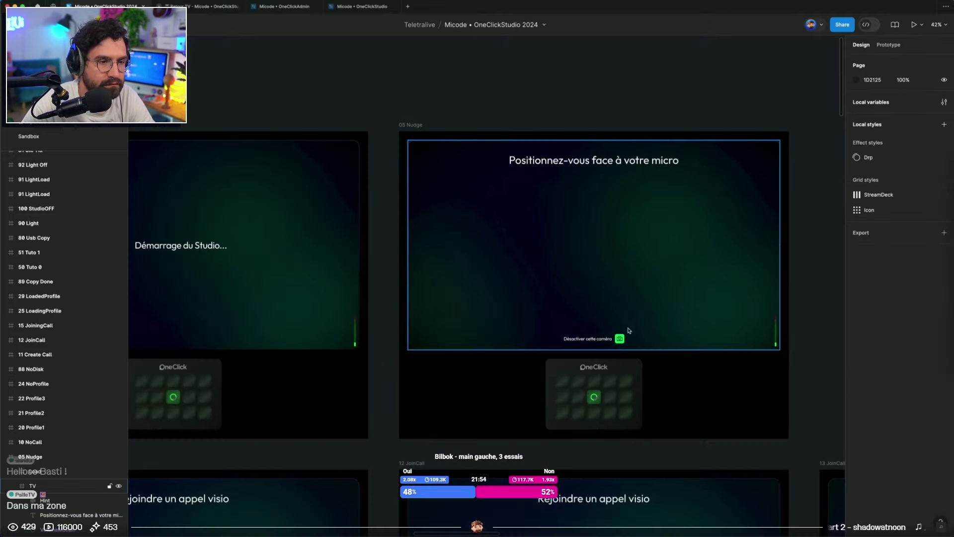
pyautogui.scroll(4, 628, 331)
pyautogui.doubleClick(612, 347)
pyautogui.moveTo(609, 348); pyautogui.dragTo(596, 309)
pyautogui.doubleClick(596, 309)
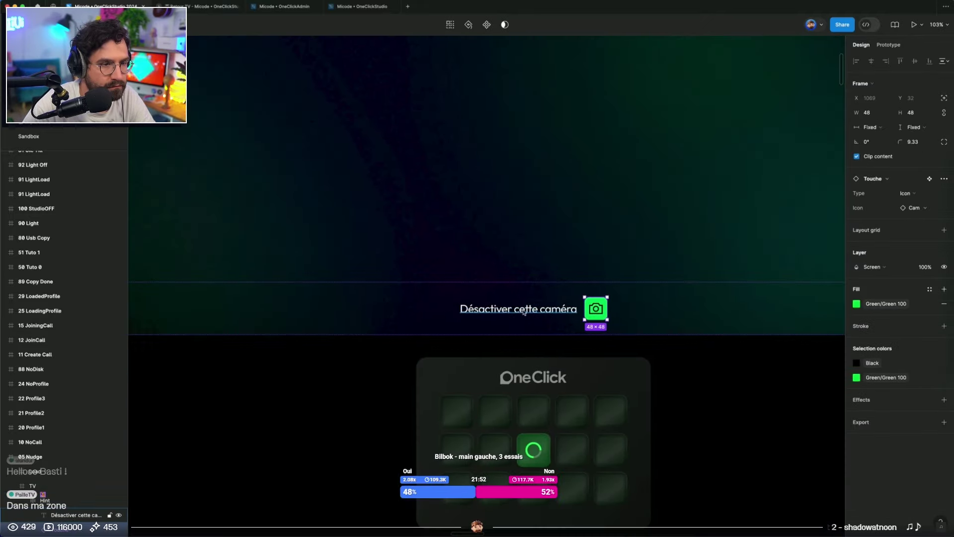
pyautogui.click(509, 309)
pyautogui.write('Valier')
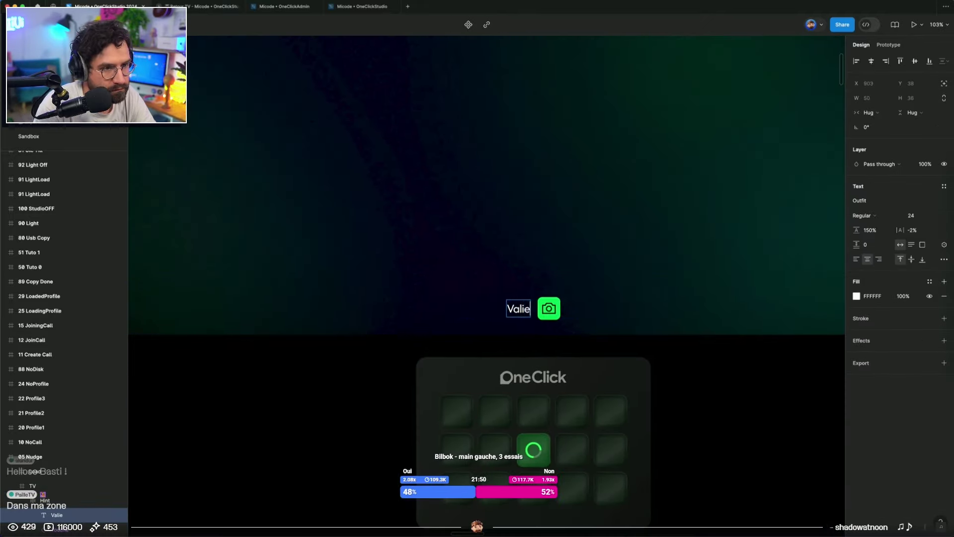
pyautogui.press('Escape')
# Replace the camera icon in the 05 Nudge hint with the Check key from the 05 Nudge 8 hint on the Sandbox page
pyautogui.click(554, 312)
pyautogui.scroll(-5, 555, 312)
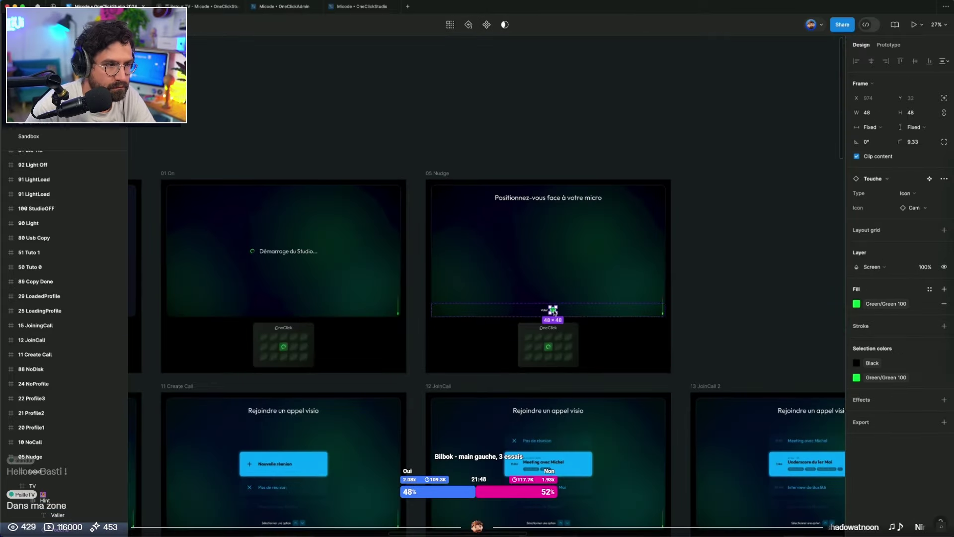
pyautogui.click(56, 137)
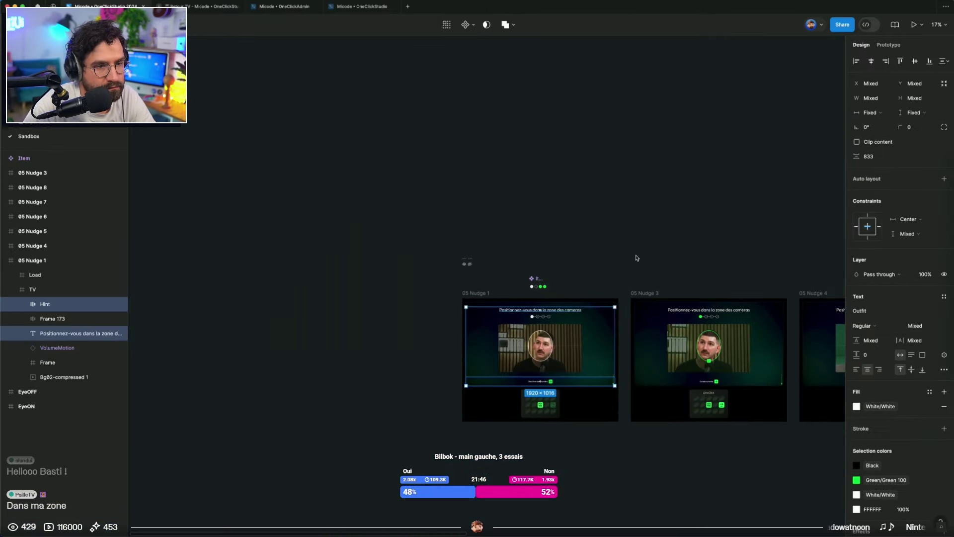
pyautogui.hscroll(5, 495, 273)
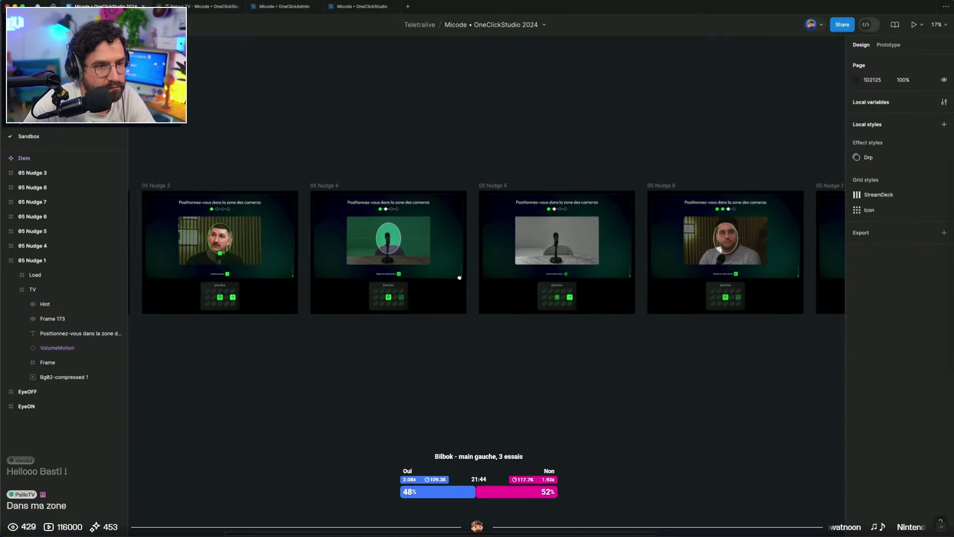
pyautogui.hscroll(5, 446, 277)
pyautogui.scroll(5, 497, 259)
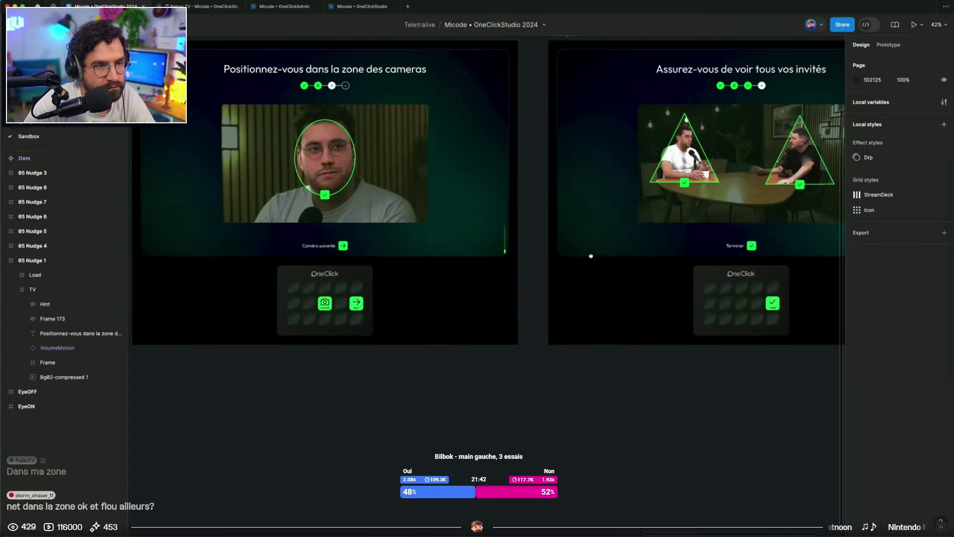
pyautogui.scroll(5, 529, 248)
pyautogui.click(485, 242)
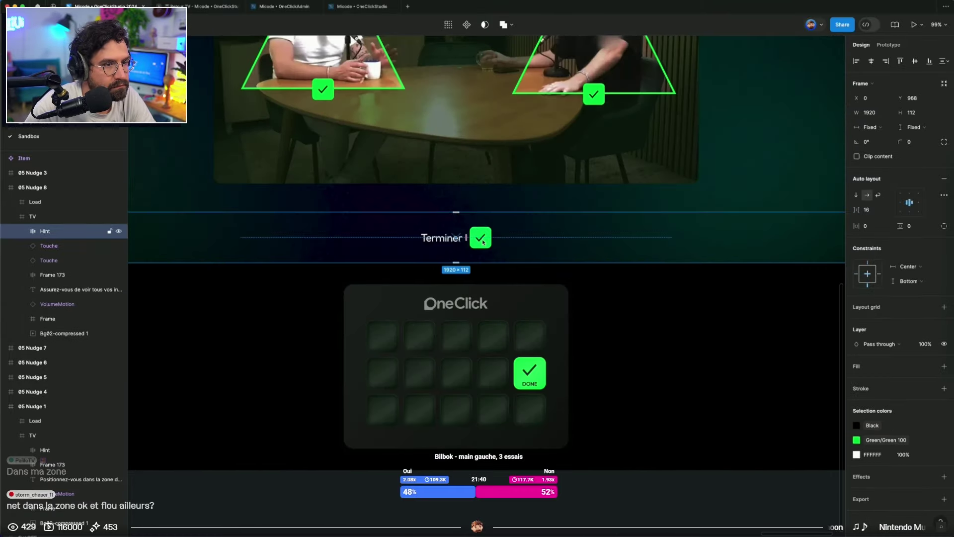
pyautogui.doubleClick(483, 242)
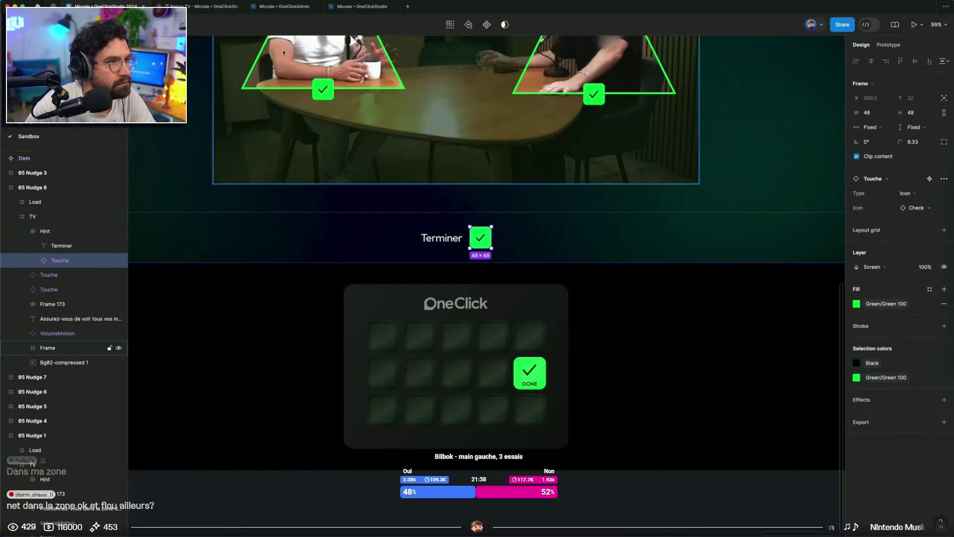
pyautogui.click(40, 121)
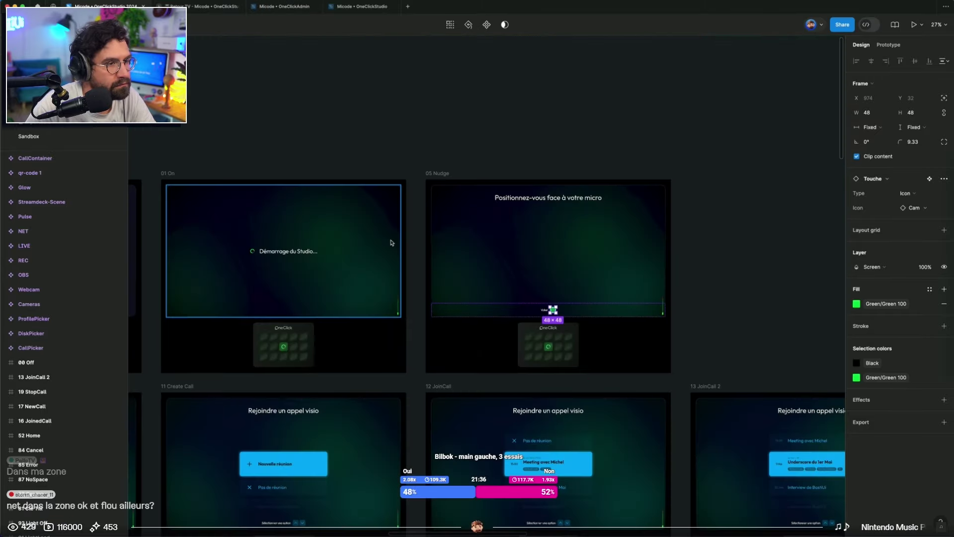
pyautogui.scroll(6, 545, 306)
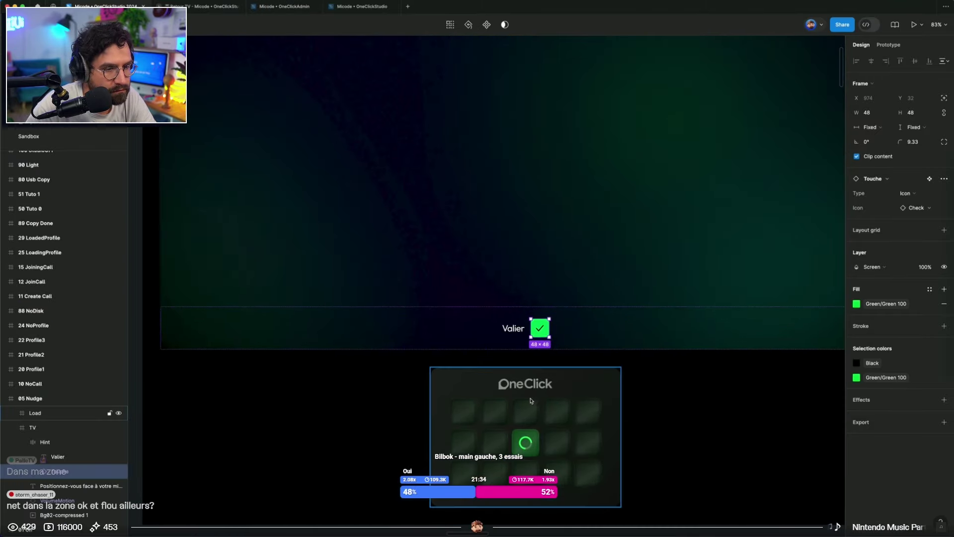
# Replace the 05 Nudge frame's Load keypad with a copy of the Load keypad from 05 Nudge 8 on the Sandbox page
pyautogui.scroll(-5, 539, 411)
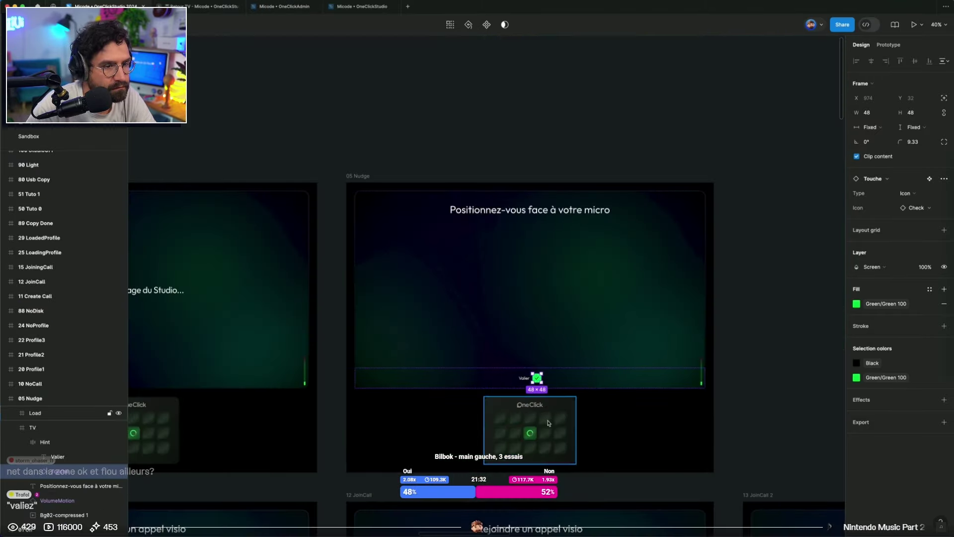
pyautogui.click(65, 136)
pyautogui.click(507, 342)
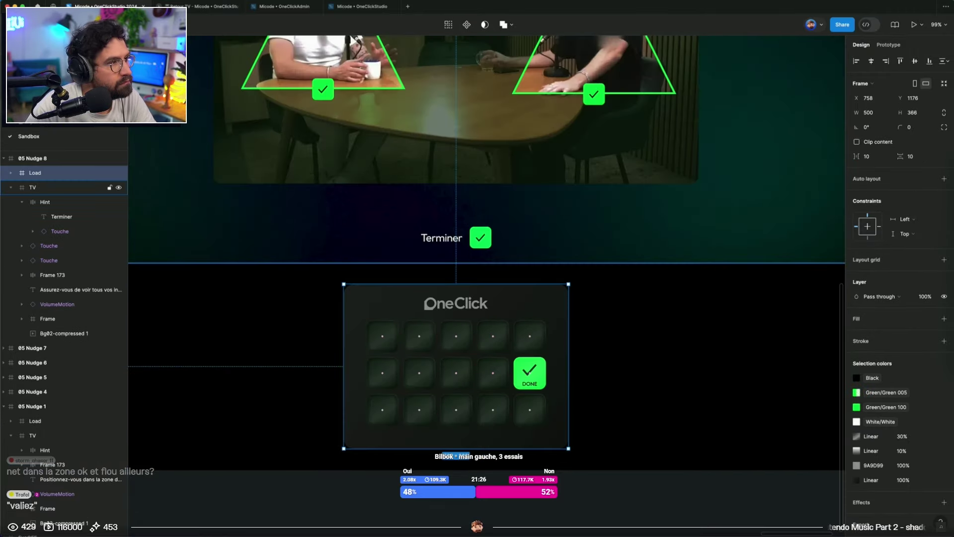
pyautogui.click(65, 122)
pyautogui.click(506, 402)
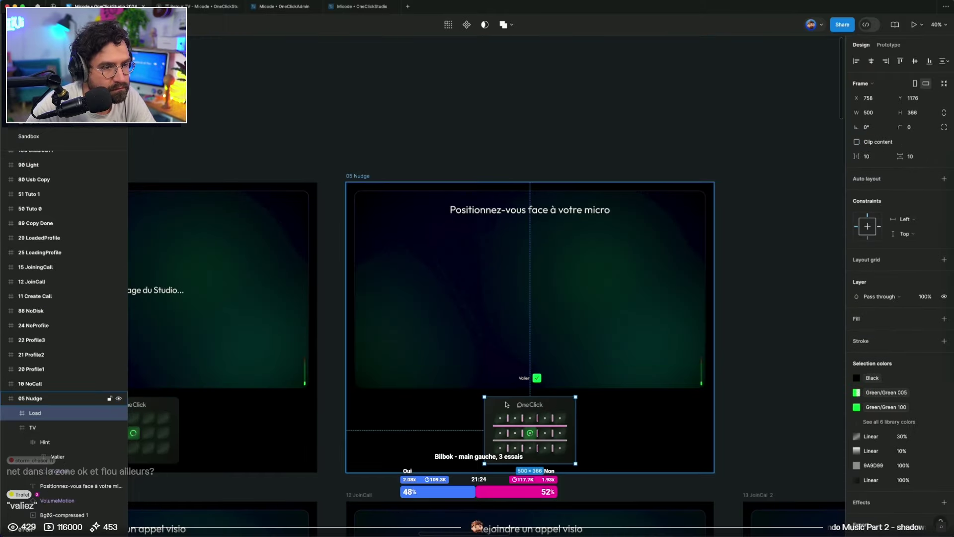
# Correct the hint label in the 05 Nudge frame to "Valider"
pyautogui.scroll(5, 537, 393)
pyautogui.doubleClick(507, 356)
pyautogui.write('Valider')
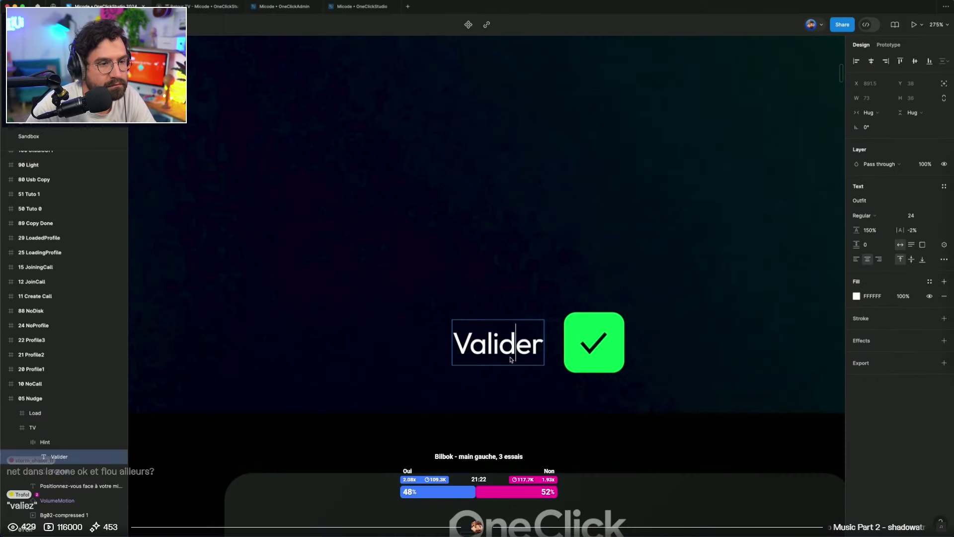
pyautogui.press('Escape')
pyautogui.press('Escape')
pyautogui.scroll(-5, 510, 359)
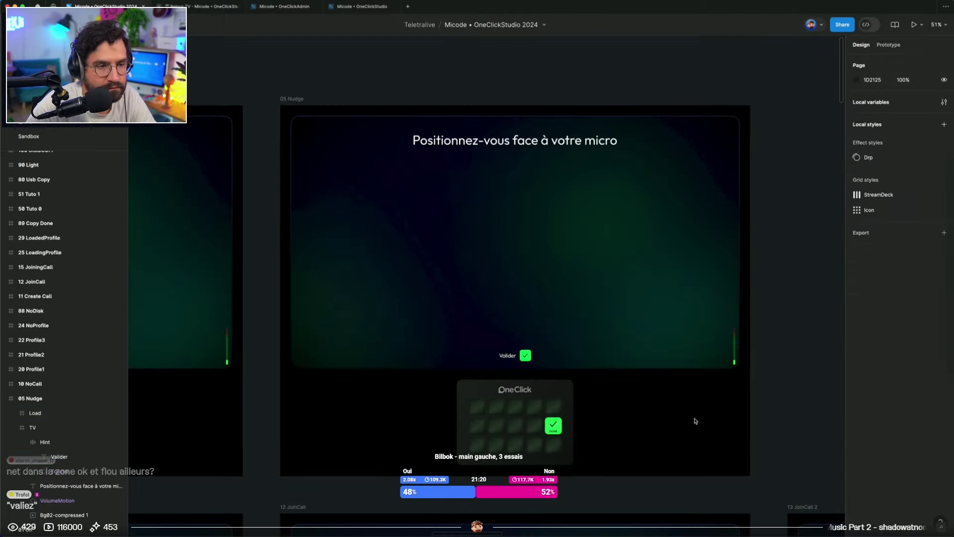
# Change the hint label beside the check key in the 05 Nudge frame to "Suivant"
pyautogui.moveTo(779, 389); pyautogui.dragTo(766, 333)
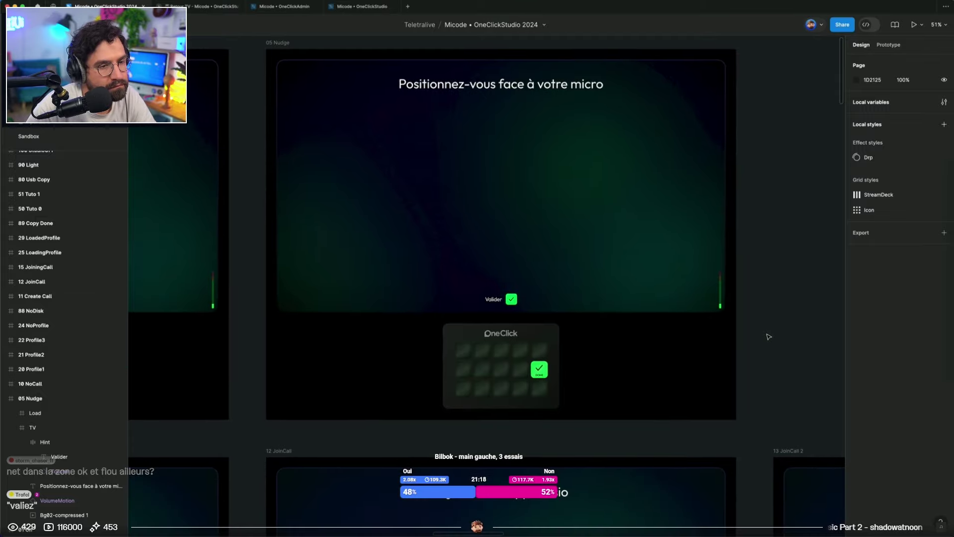
pyautogui.scroll(-3, 546, 380)
pyautogui.moveTo(319, 364); pyautogui.dragTo(378, 324)
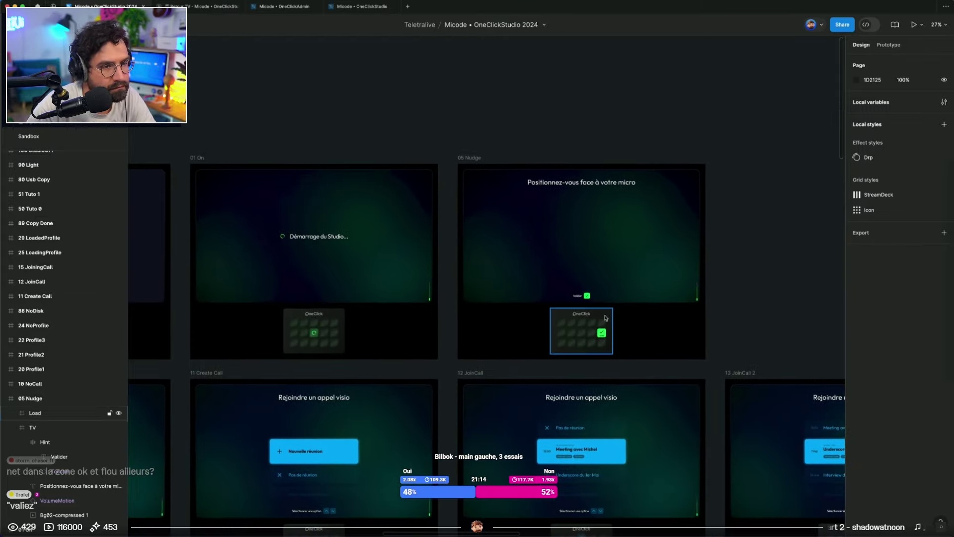
pyautogui.scroll(5, 593, 306)
pyautogui.click(518, 266)
pyautogui.write('Suivant')
pyautogui.press('Escape')
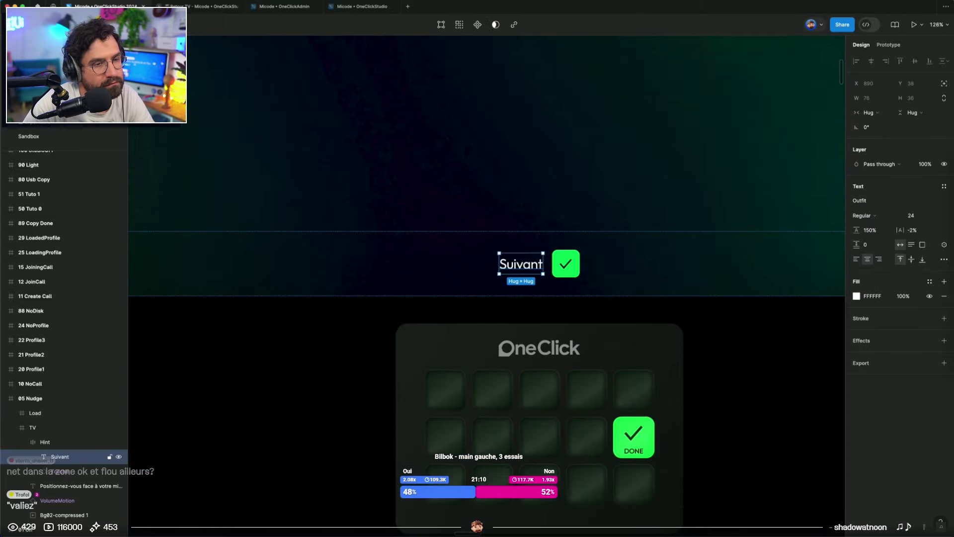
pyautogui.hotkey('ctrl', 'z')
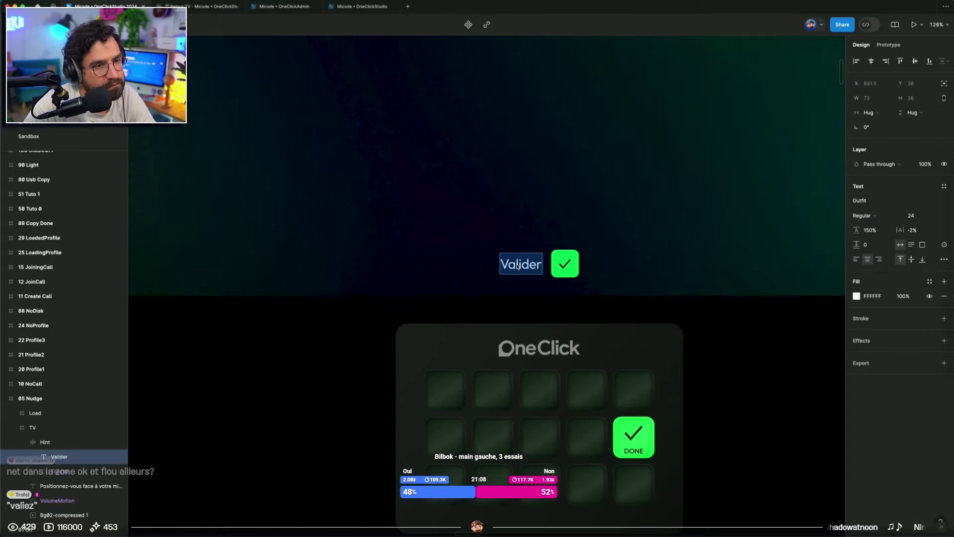
pyautogui.write('Suiant')
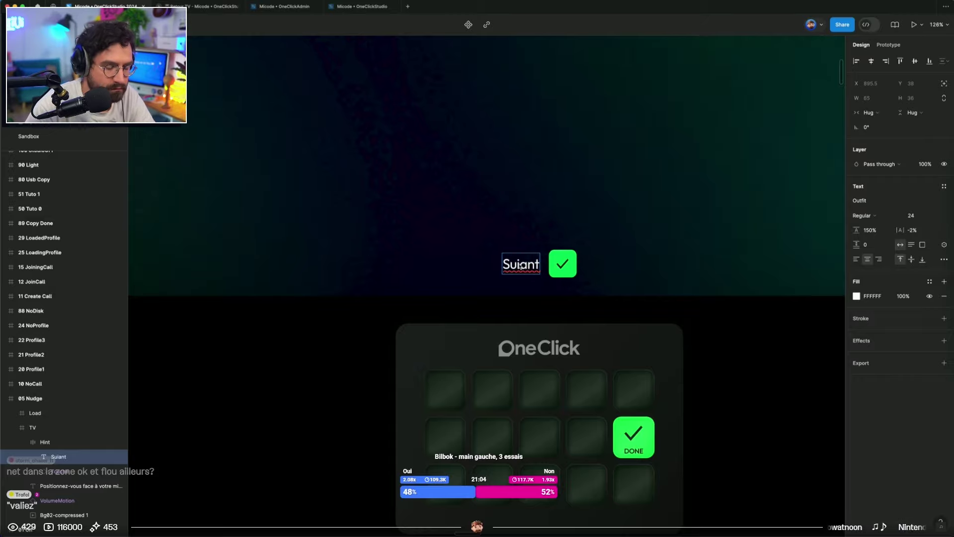
pyautogui.hotkey('ctrl', 'a')
pyautogui.write('Suivant')
pyautogui.press('Escape')
pyautogui.scroll(-5, 566, 310)
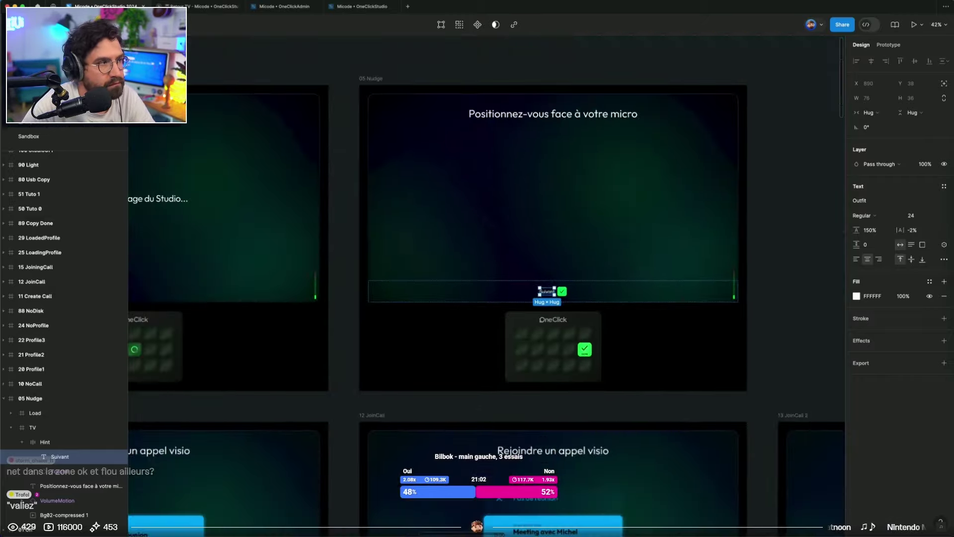
pyautogui.scroll(1, 312, 358)
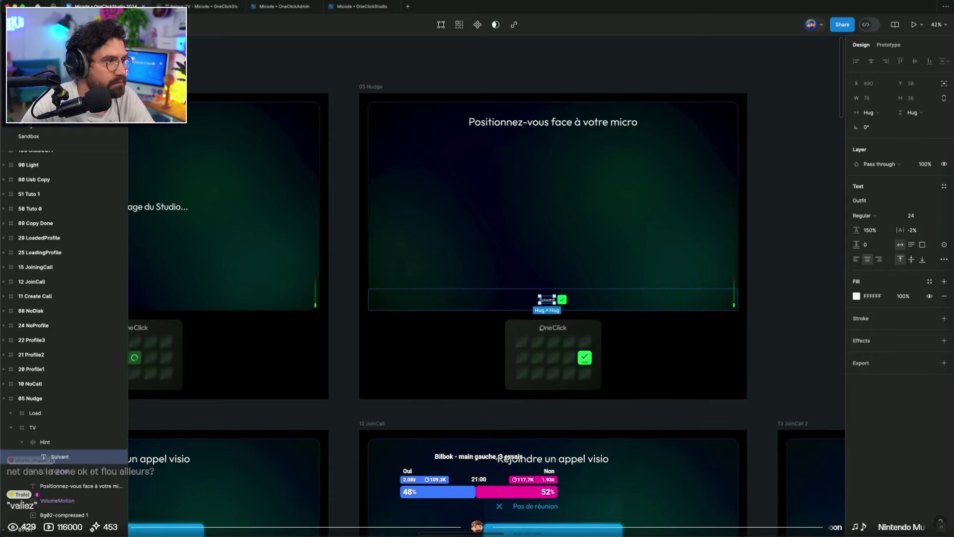
pyautogui.click(32, 128)
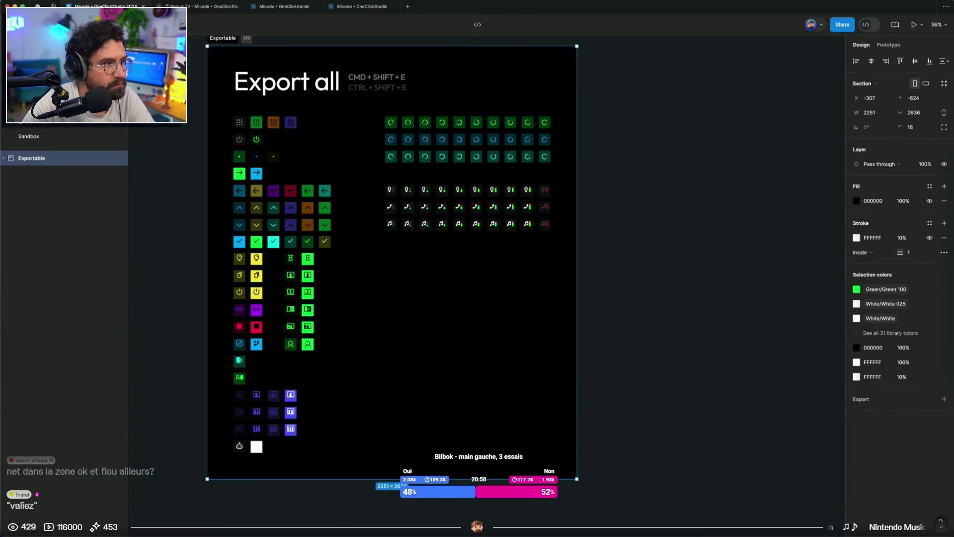
pyautogui.click(32, 107)
pyautogui.click(41, 125)
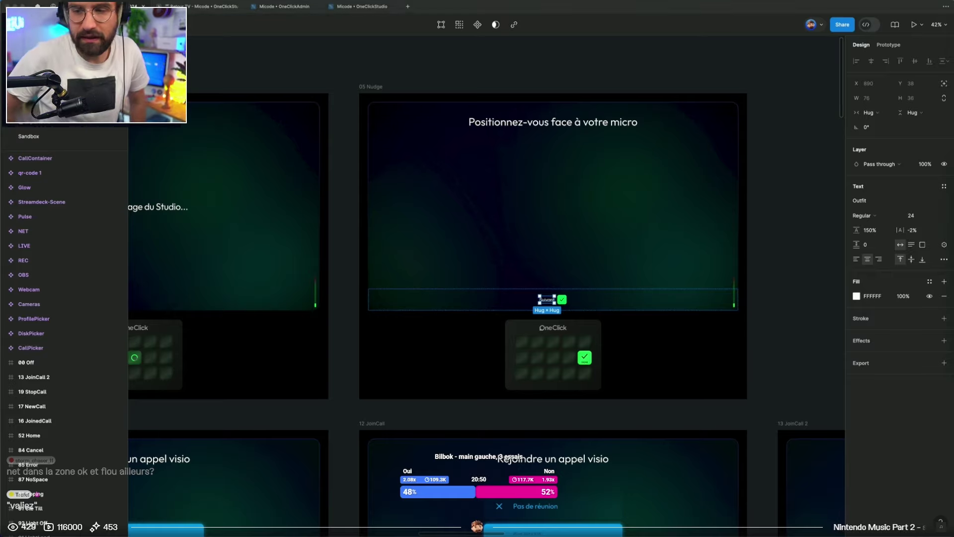
pyautogui.click(42, 125)
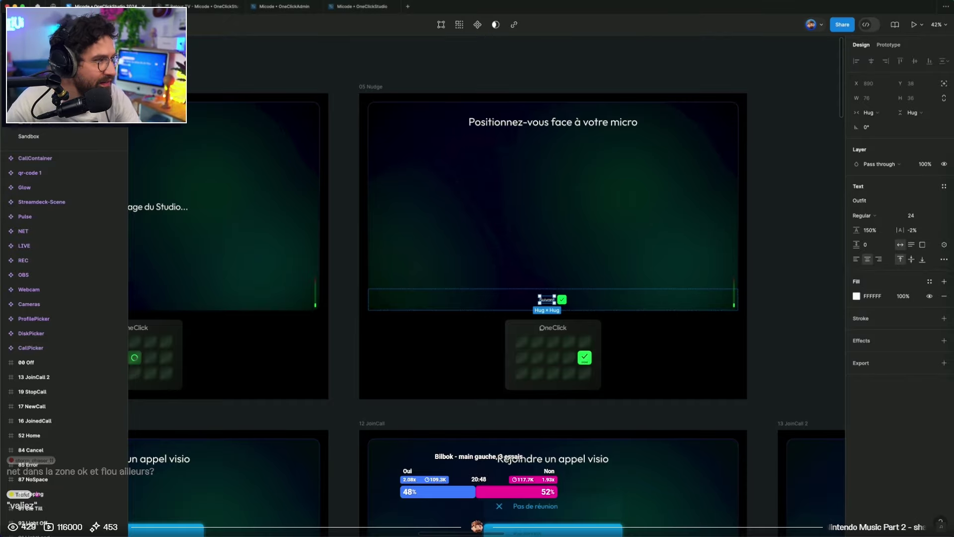
# Replace the Done key on the 05 Nudge keypad with a copy of the green Next key from 05 Nudge 7 on the Sandbox page
pyautogui.click(28, 136)
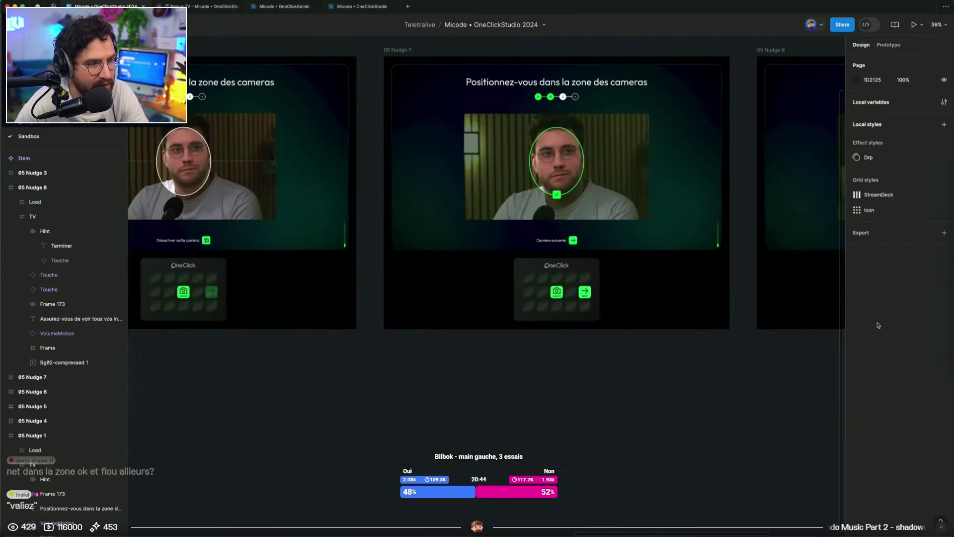
pyautogui.hscroll(-10, 646, 308)
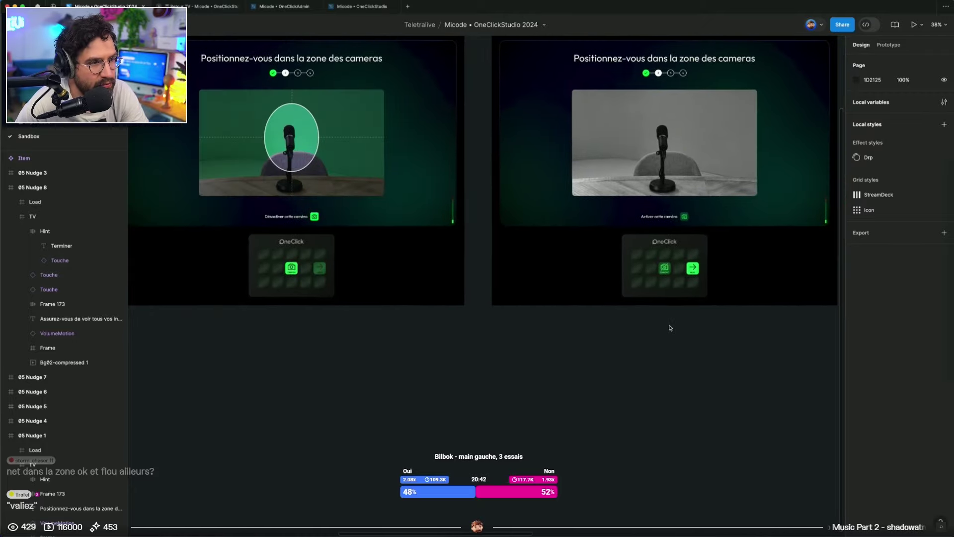
pyautogui.hscroll(10, 300, 294)
pyautogui.scroll(5, 517, 269)
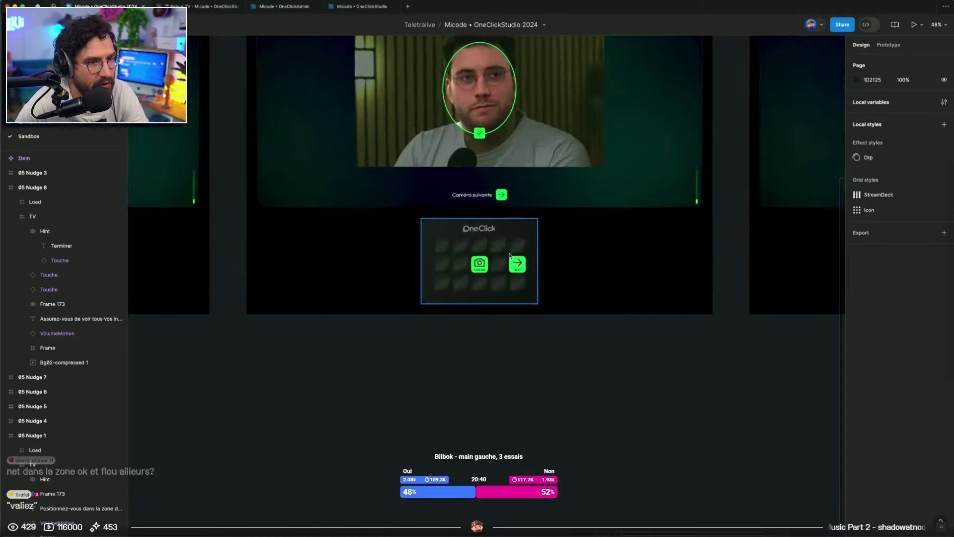
pyautogui.click(523, 270)
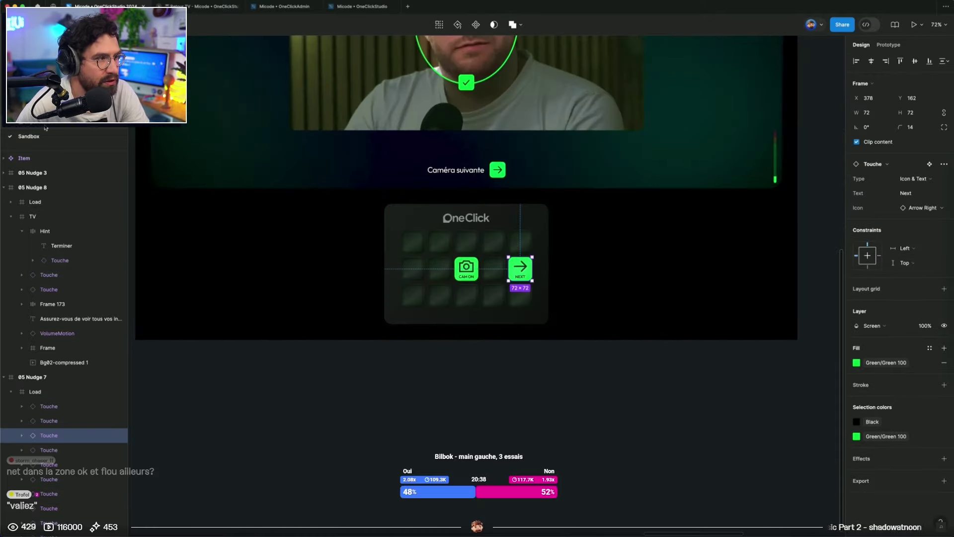
pyautogui.click(28, 121)
pyautogui.click(28, 107)
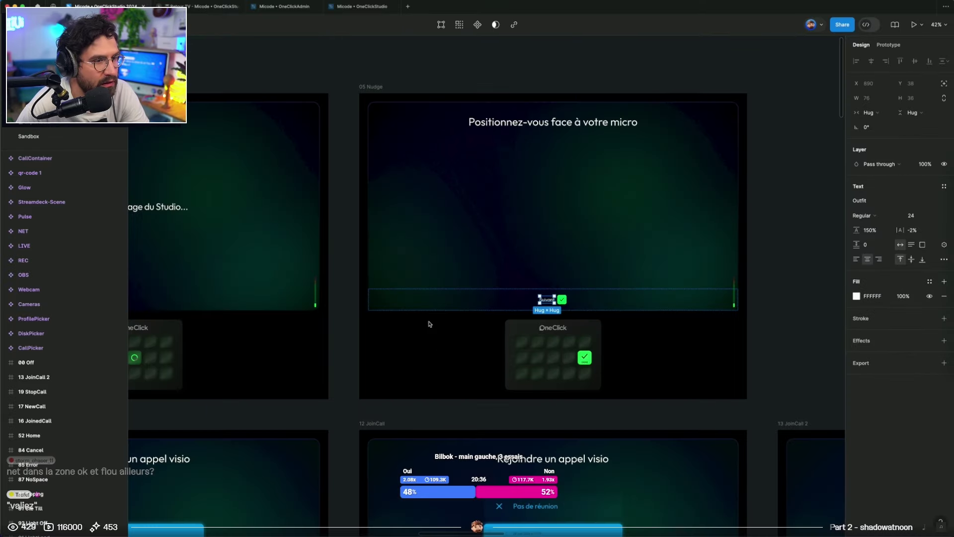
pyautogui.click(587, 357)
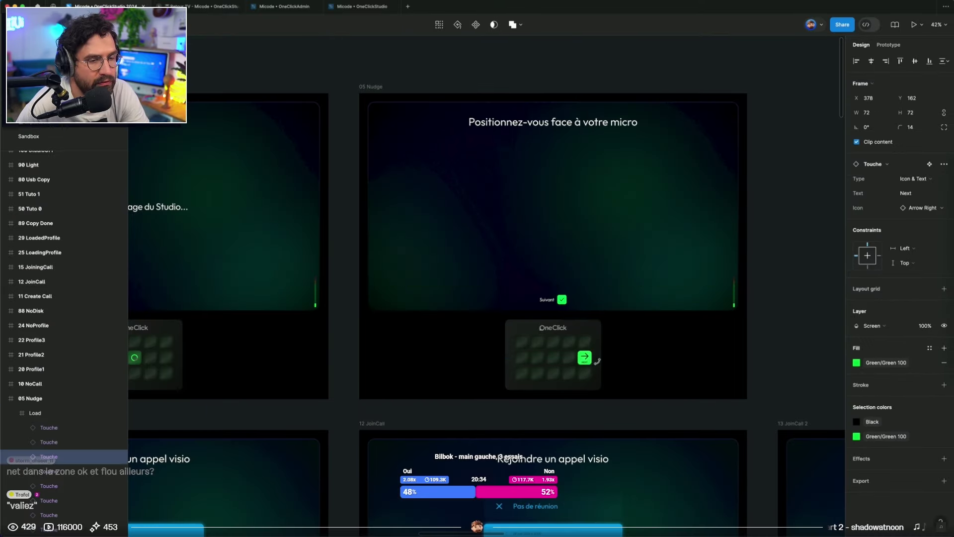
pyautogui.click(760, 347)
# Swap the Check icon of the 05 Nudge hint key beside "Suivant" for the right-pointing arrow component
pyautogui.scroll(5, 636, 327)
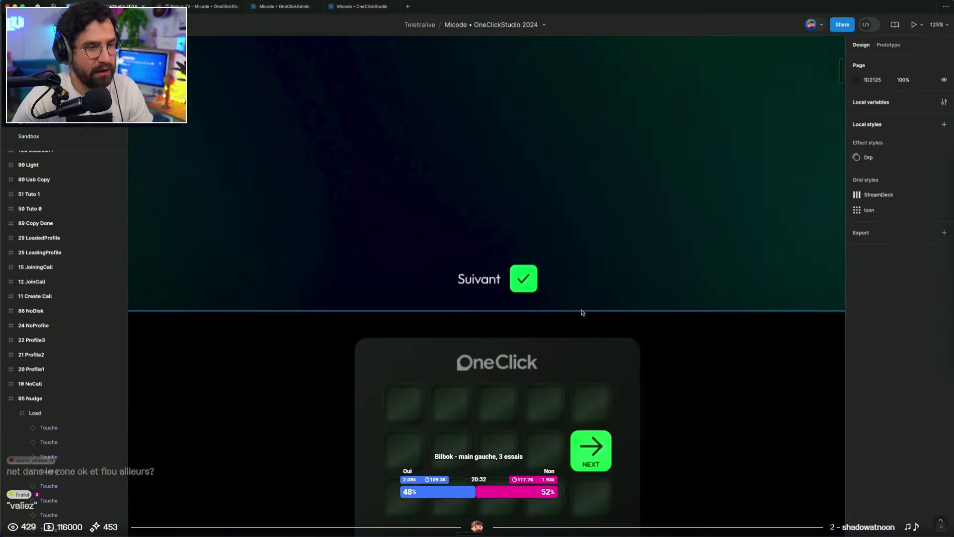
pyautogui.scroll(-6, 582, 313)
pyautogui.scroll(6, 580, 313)
pyautogui.click(548, 301)
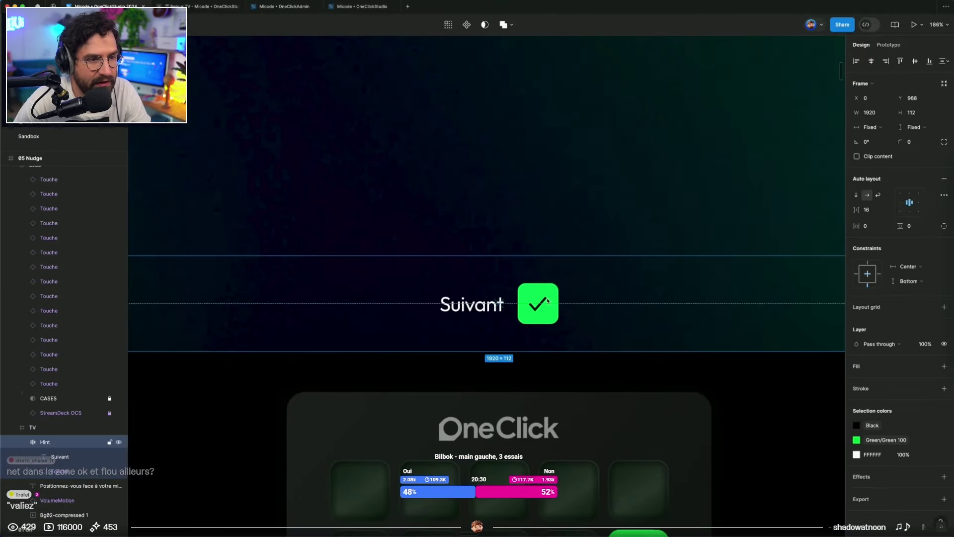
pyautogui.click(548, 300)
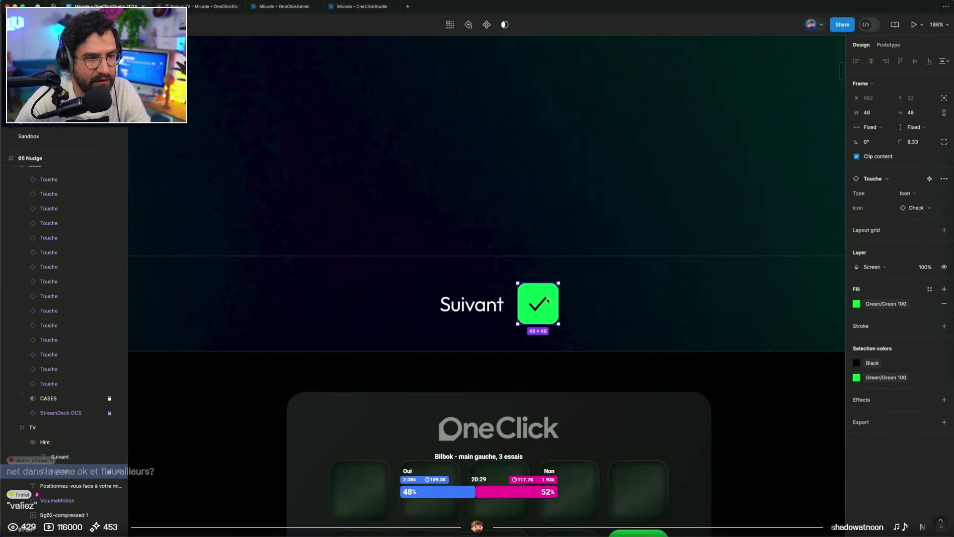
pyautogui.click(914, 194)
pyautogui.click(912, 194)
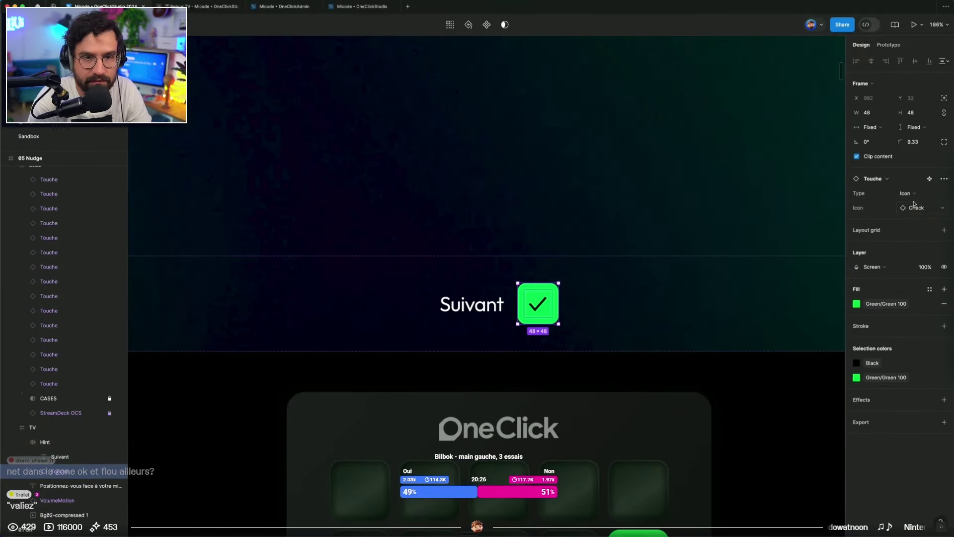
pyautogui.click(921, 208)
pyautogui.write('next')
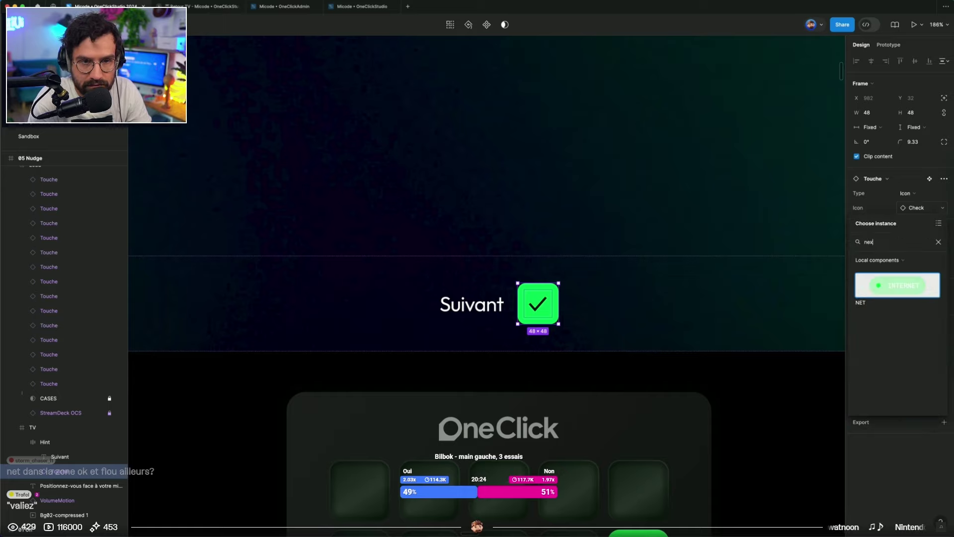
pyautogui.press('BackSpace')
pyautogui.press('BackSpace')
pyautogui.press('BackSpace')
pyautogui.press('BackSpace')
pyautogui.write('arrow')
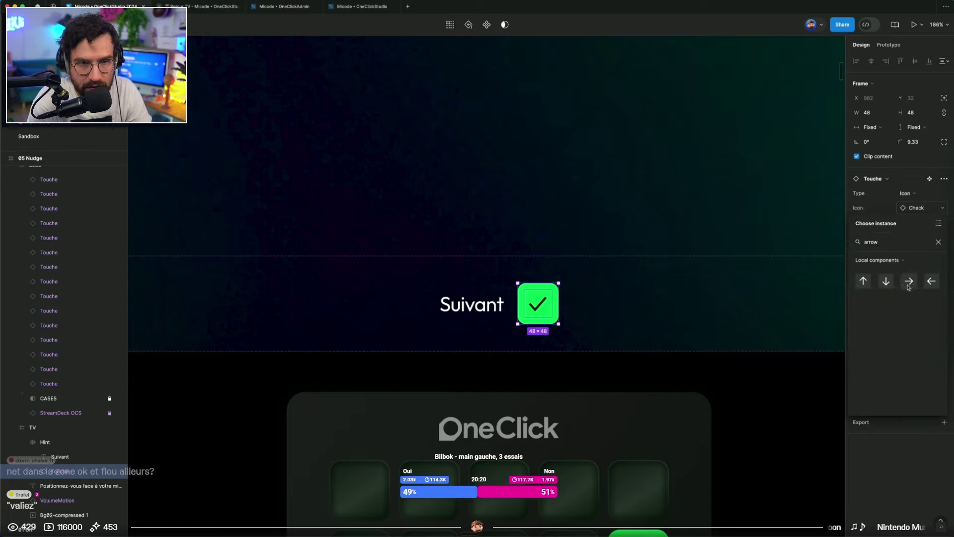
pyautogui.click(908, 286)
pyautogui.click(794, 391)
pyautogui.scroll(-5, 794, 392)
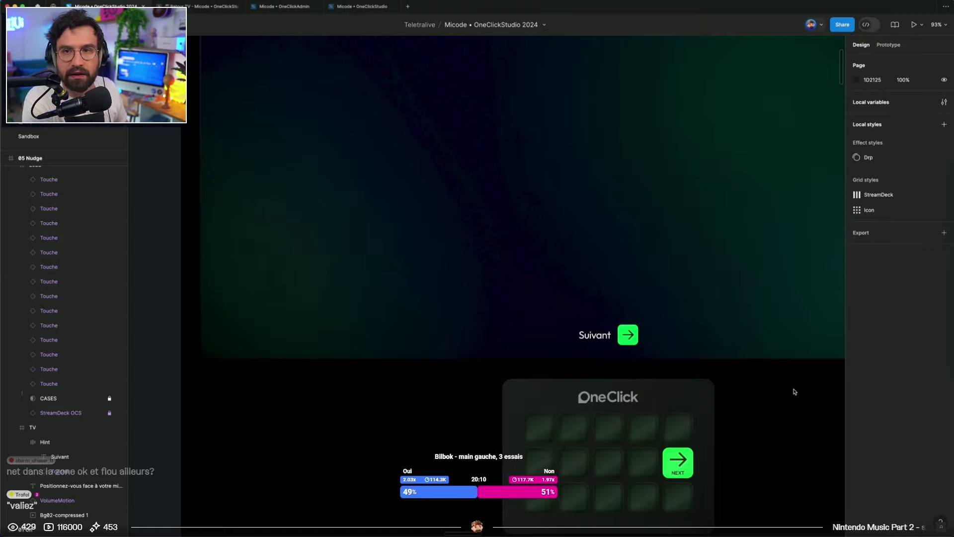
pyautogui.scroll(-6, 793, 392)
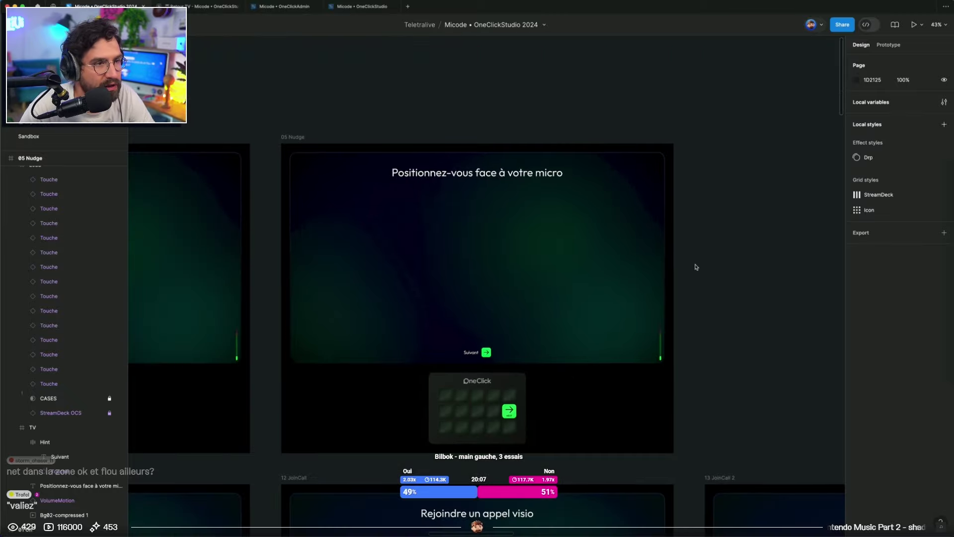
pyautogui.moveTo(695, 265); pyautogui.dragTo(736, 251)
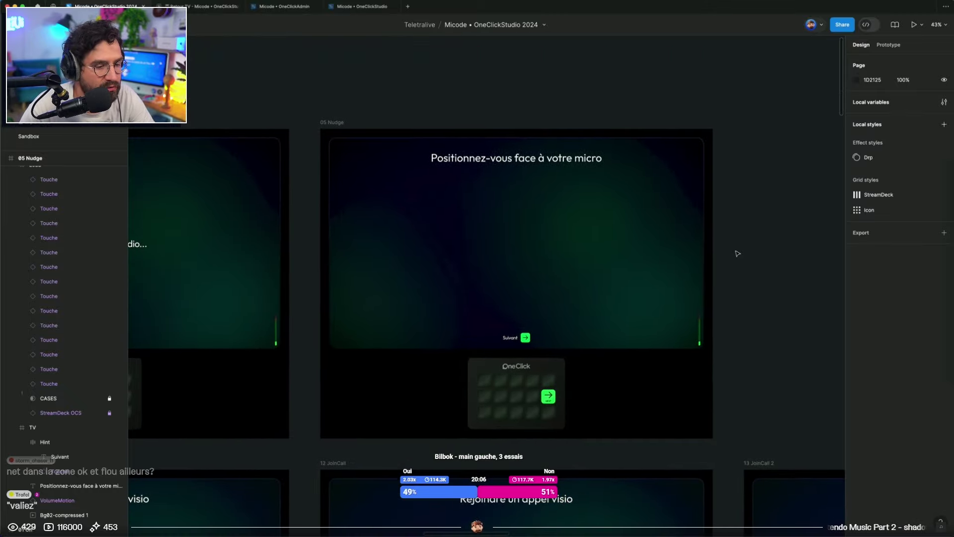
pyautogui.hscroll(-10, 735, 252)
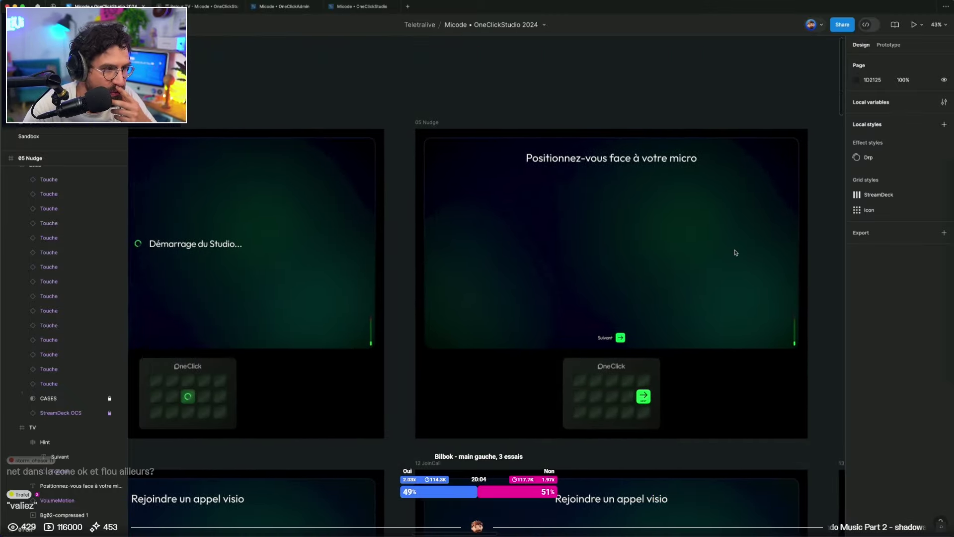
pyautogui.hscroll(9, 735, 253)
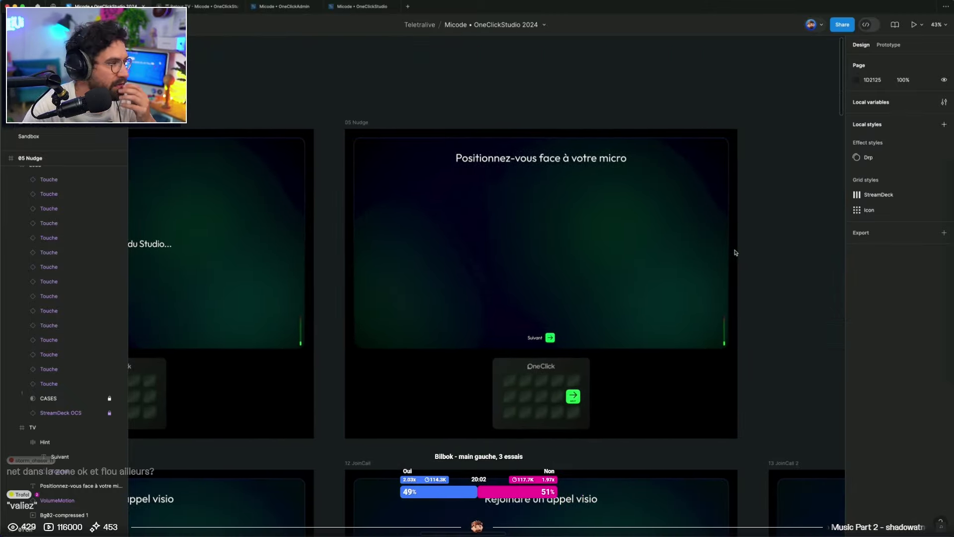
pyautogui.hscroll(3, 736, 252)
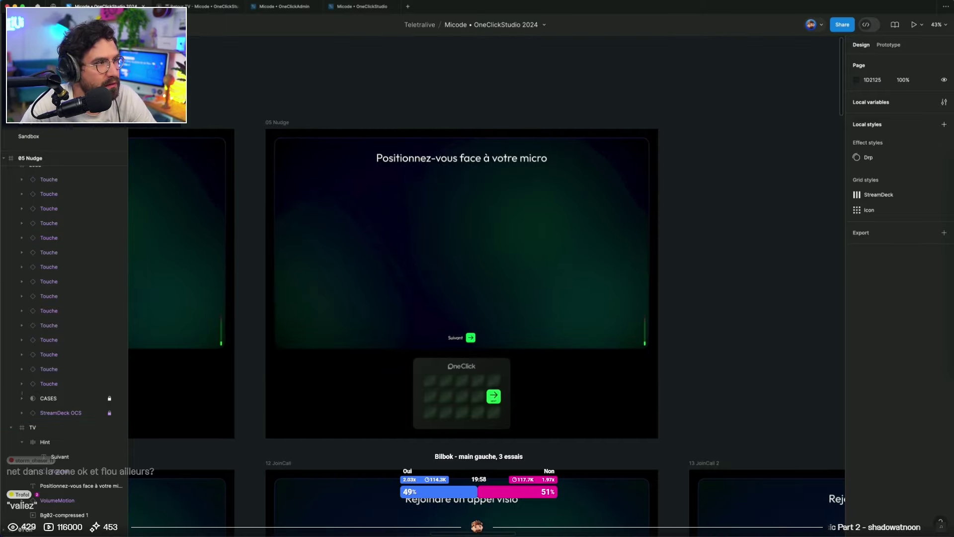
# Sketch three rows of three short horizontal Pencil strokes in the empty area below the 05 Nudge title
pyautogui.hotkey('shift', 'p')
pyautogui.moveTo(332, 197); pyautogui.dragTo(361, 197)
pyautogui.moveTo(421, 201); pyautogui.dragTo(433, 200)
pyautogui.moveTo(538, 199); pyautogui.dragTo(577, 199)
pyautogui.click(317, 234)
pyautogui.moveTo(324, 237); pyautogui.dragTo(348, 234)
pyautogui.moveTo(409, 235); pyautogui.dragTo(456, 236)
pyautogui.moveTo(529, 240); pyautogui.dragTo(586, 243)
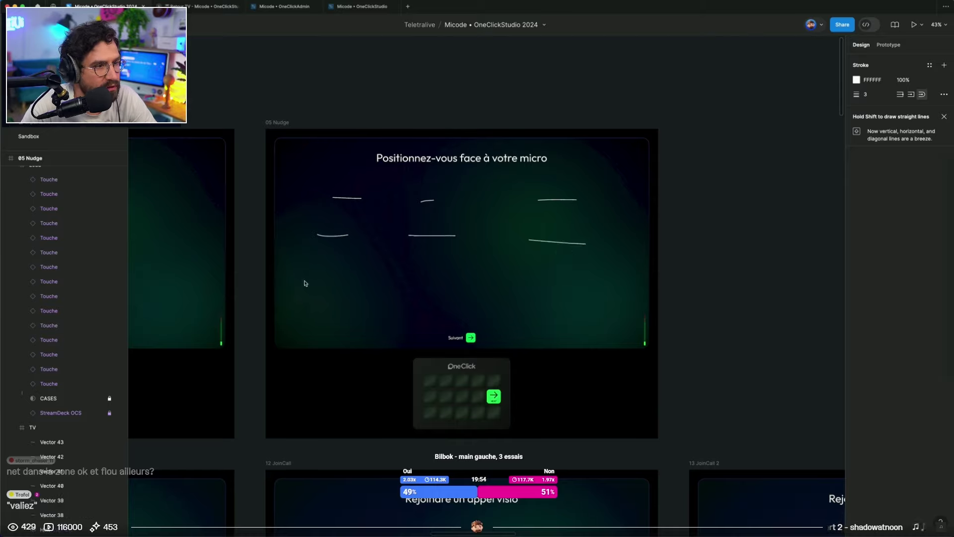
pyautogui.moveTo(304, 280); pyautogui.dragTo(338, 279)
pyautogui.moveTo(416, 275); pyautogui.dragTo(460, 277)
pyautogui.moveTo(528, 270)
pyautogui.mouseDown()
pyautogui.moveTo(614, 279)
pyautogui.moveTo(617, 297)
pyautogui.mouseUp()
# Undo all nine Pencil strokes in the 05 Nudge frame and leave the Pencil tool
pyautogui.press('super+z')
pyautogui.press('super+z')
pyautogui.press('super+z')
pyautogui.press('super+z')
pyautogui.press('super+z')
pyautogui.press('super+z')
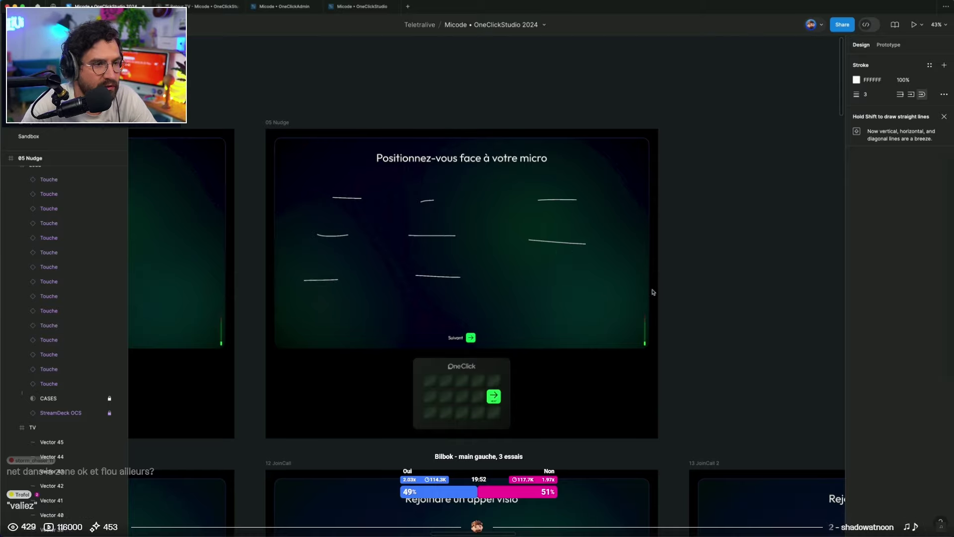
pyautogui.press('super+z')
pyautogui.press('super+z')
pyautogui.press('super+z')
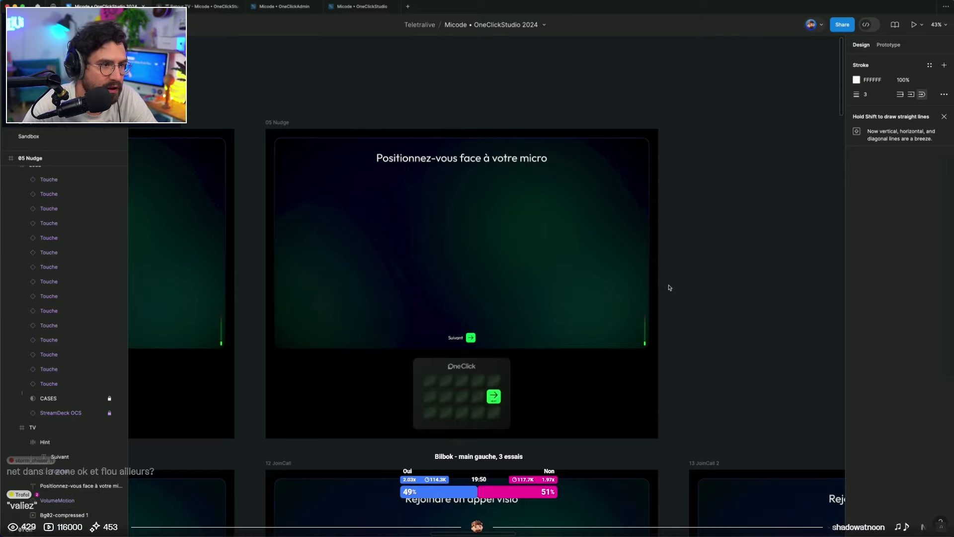
pyautogui.press('Escape')
# Copy the 1080 × 620 camera picture frame from 05 Nudge 1 on the Sandbox page onto the empty canvas above the 05 Nudge screen
pyautogui.keyDown('ctrl'); pyautogui.scroll(-5, 677, 284); pyautogui.keyUp('ctrl')
pyautogui.scroll(-1, 460, 362)
pyautogui.hscroll(1, 460, 362)
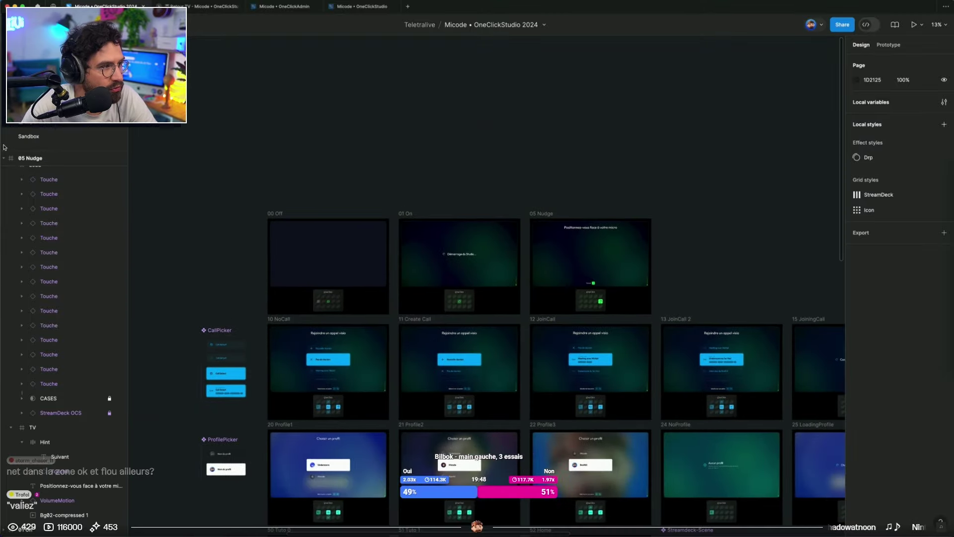
pyautogui.click(40, 127)
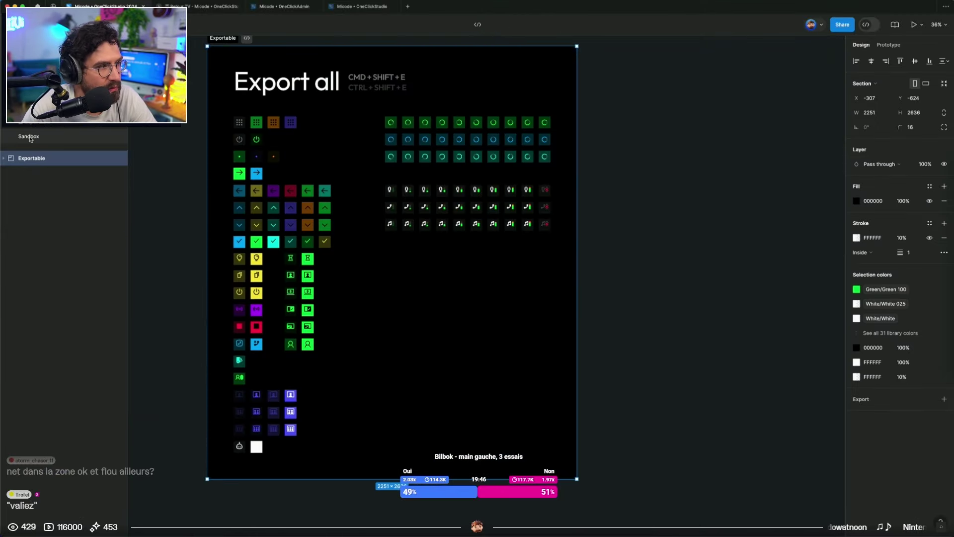
pyautogui.click(28, 136)
pyautogui.keyDown('ctrl'); pyautogui.scroll(-5, 443, 294); pyautogui.keyUp('ctrl')
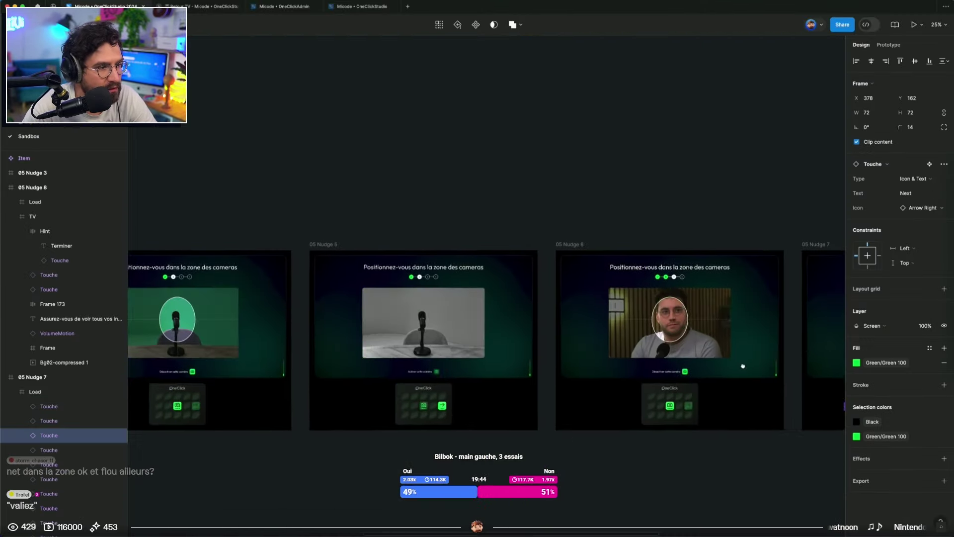
pyautogui.hscroll(-10, 742, 366)
pyautogui.click(403, 285)
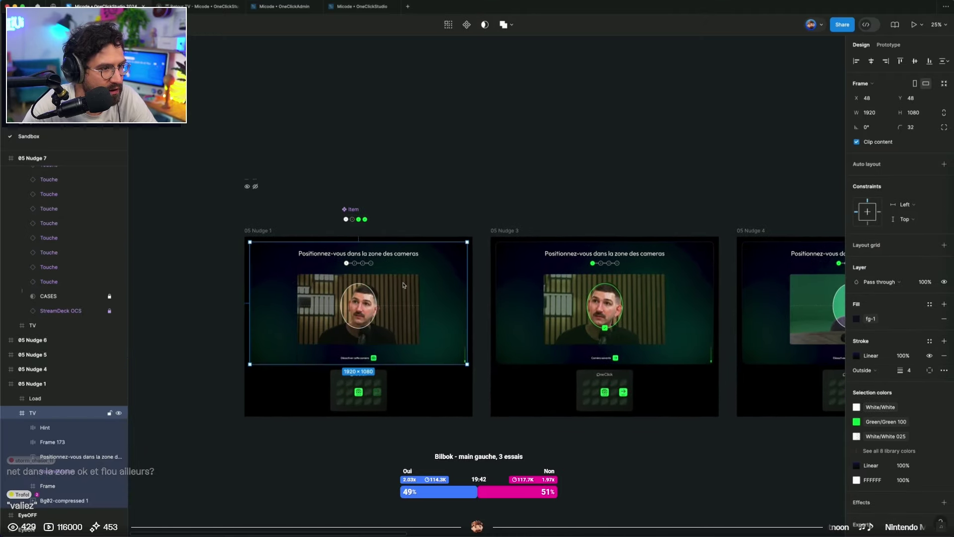
pyautogui.doubleClick(402, 286)
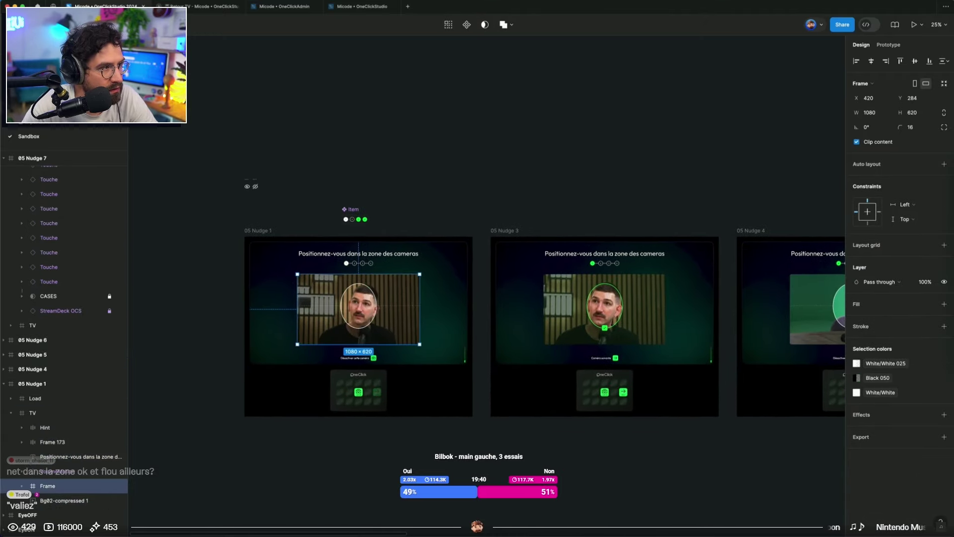
pyautogui.press('pageup')
pyautogui.press('super+v')
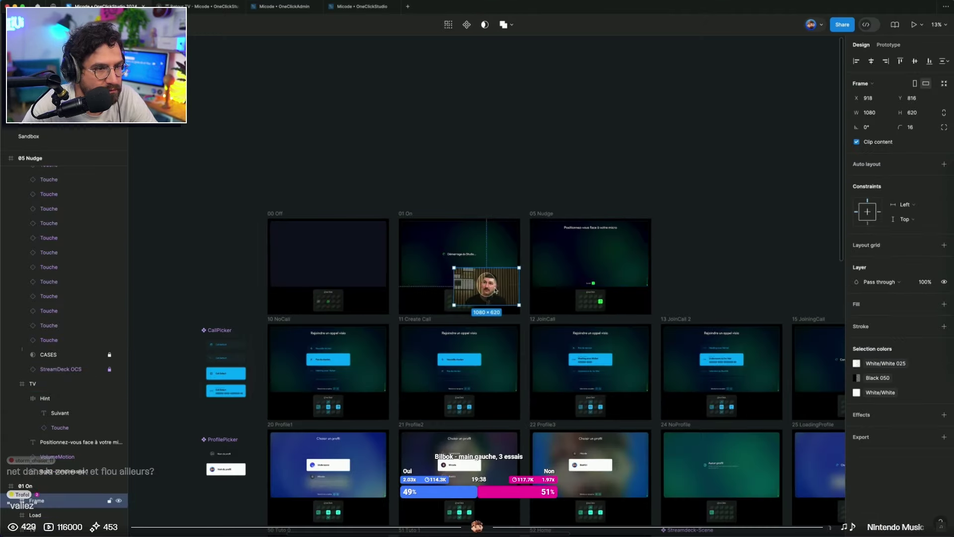
pyautogui.moveTo(496, 291); pyautogui.dragTo(604, 157)
# Delete the four crosshair lines (Line 4 to Line 7) from the copied camera frame
pyautogui.scroll(2, 605, 157)
pyautogui.scroll(5, 605, 157)
pyautogui.scroll(3, 591, 238)
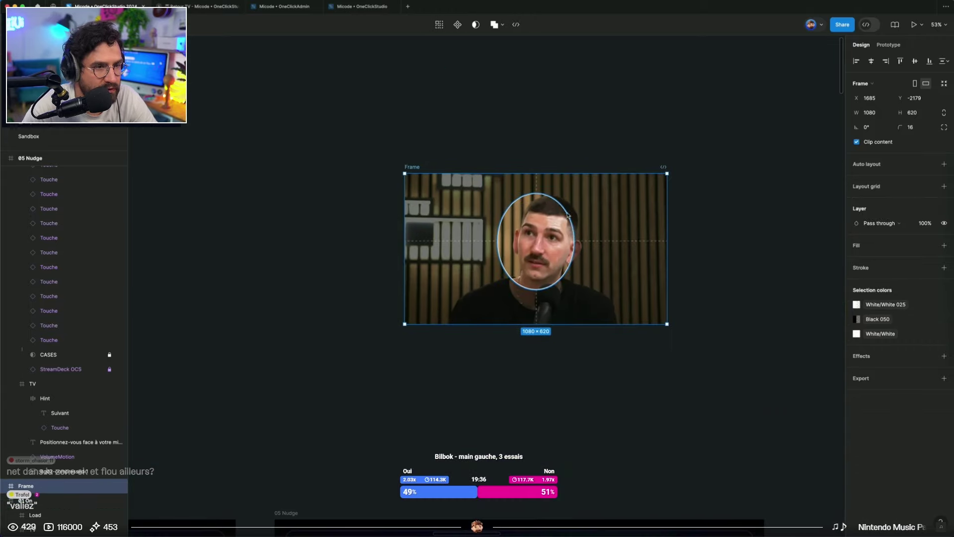
pyautogui.click(592, 242)
pyautogui.keyDown('shift'); pyautogui.click(533, 193); pyautogui.keyUp('shift')
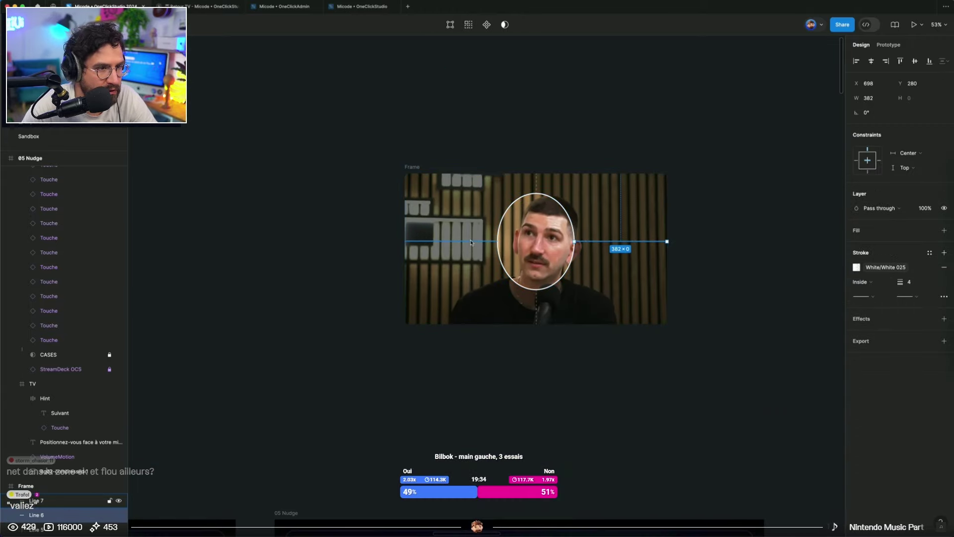
pyautogui.keyDown('shift'); pyautogui.click(537, 185); pyautogui.keyUp('shift')
pyautogui.keyDown('shift'); pyautogui.click(536, 306); pyautogui.keyUp('shift')
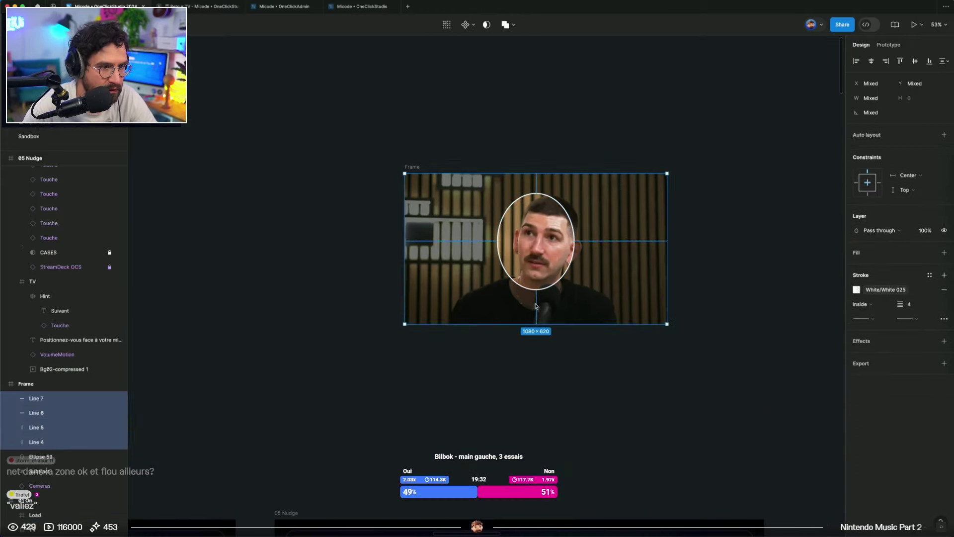
pyautogui.press('Delete')
pyautogui.moveTo(670, 329)
pyautogui.mouseDown()
pyautogui.moveTo(602, 332)
pyautogui.moveTo(530, 267)
pyautogui.moveTo(602, 238)
pyautogui.moveTo(704, 351)
pyautogui.moveTo(668, 363)
pyautogui.moveTo(668, 329)
pyautogui.mouseUp()
pyautogui.click(730, 299)
# Move the face ellipse and its dark Subtract overlay out of the camera frame onto the empty canvas
pyautogui.scroll(-3, 729, 298)
pyautogui.click(612, 278)
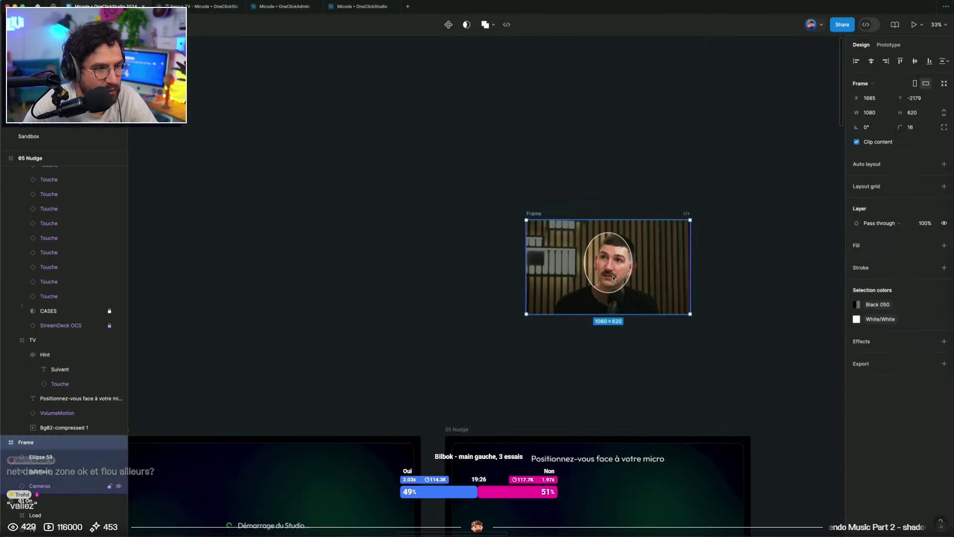
pyautogui.click(713, 226)
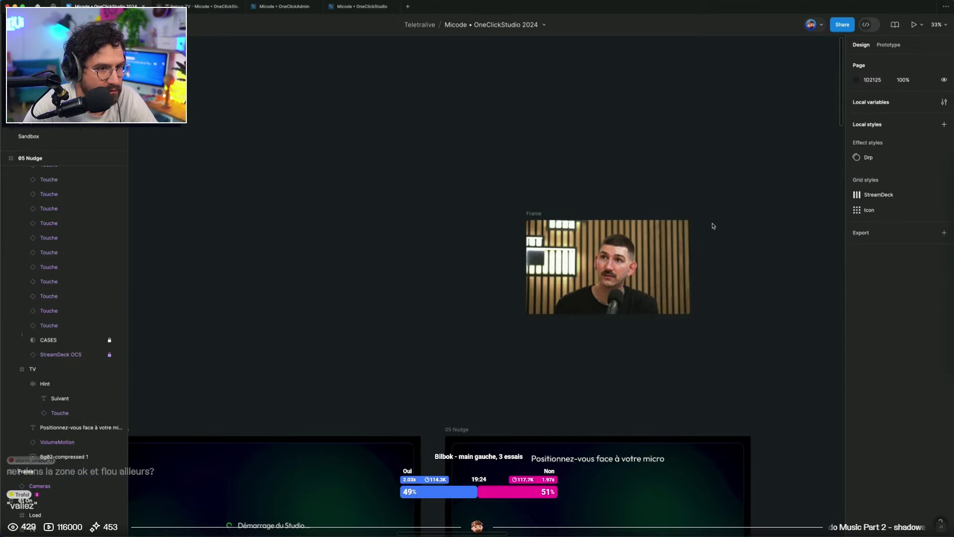
pyautogui.hotkey('ctrl', 'z')
pyautogui.moveTo(547, 271); pyautogui.dragTo(481, 141)
pyautogui.click(714, 165)
pyautogui.hscroll(3, 714, 166)
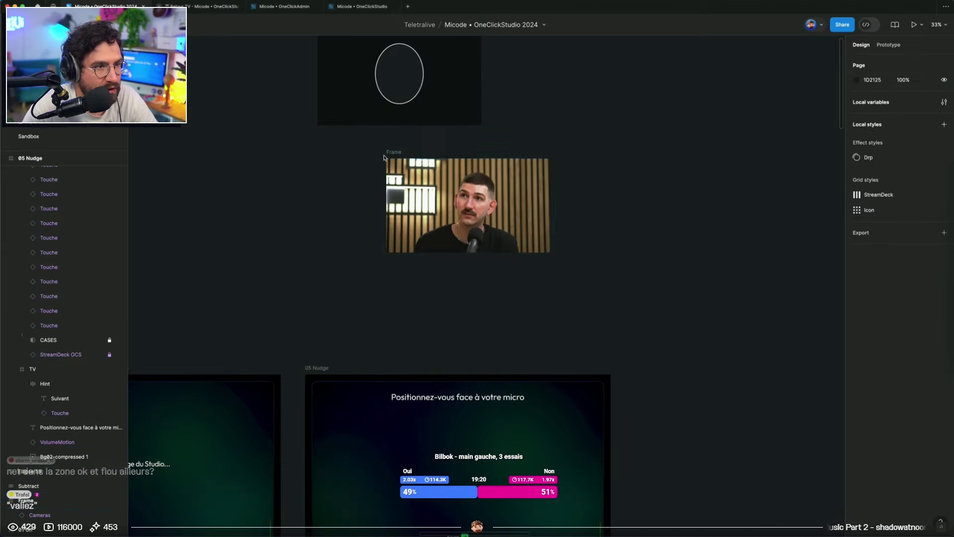
# Move the cleaned camera frame into the TV frame of 05 Nudge, below the title
pyautogui.moveTo(385, 158); pyautogui.dragTo(355, 421)
pyautogui.scroll(3, 491, 383)
pyautogui.moveTo(491, 383); pyautogui.dragTo(454, 365)
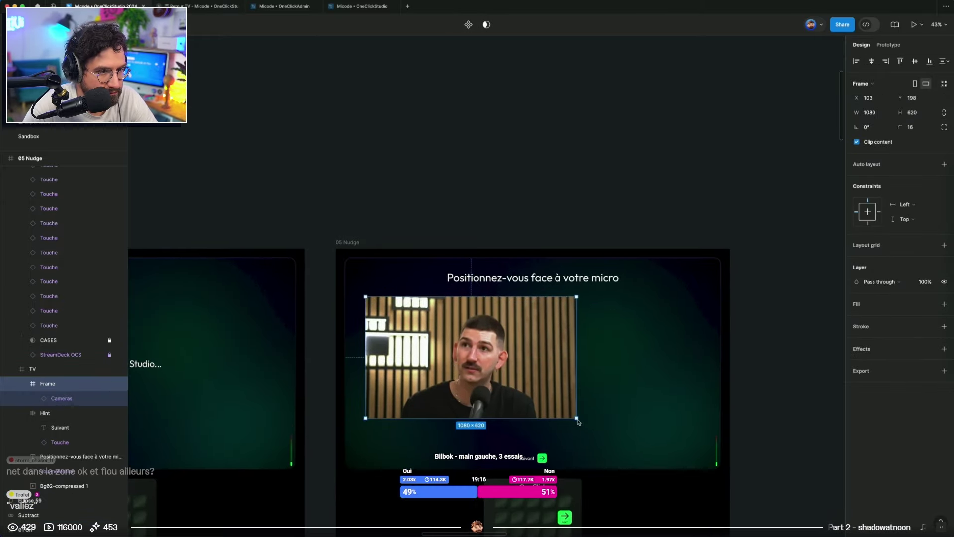
pyautogui.moveTo(577, 419); pyautogui.dragTo(640, 444)
pyautogui.press('super+z')
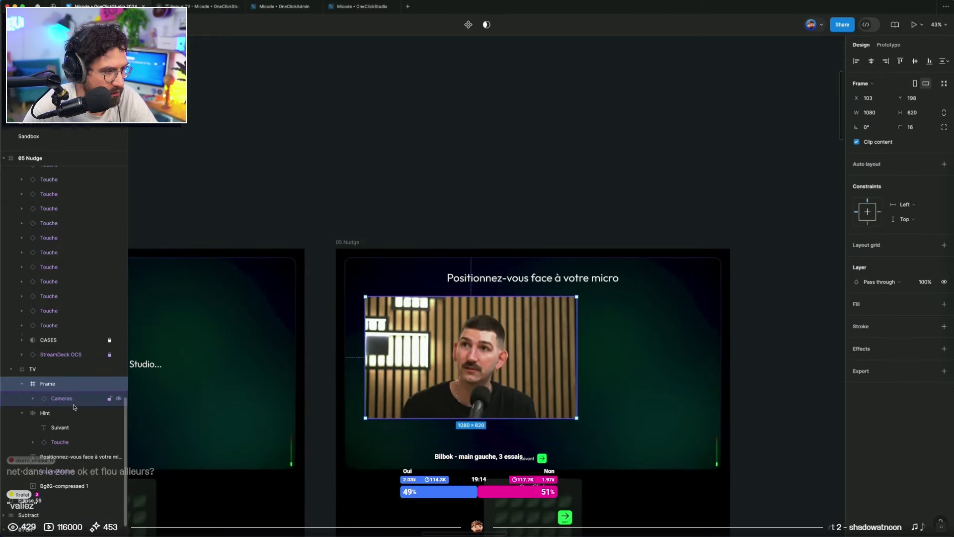
# Set the horizontal and vertical constraints of the Cameras instance inside the camera frame to Scale
pyautogui.click(65, 399)
pyautogui.click(911, 219)
pyautogui.click(913, 230)
pyautogui.click(910, 233)
pyautogui.click(912, 246)
pyautogui.moveTo(576, 418); pyautogui.dragTo(645, 332)
pyautogui.press('super+z')
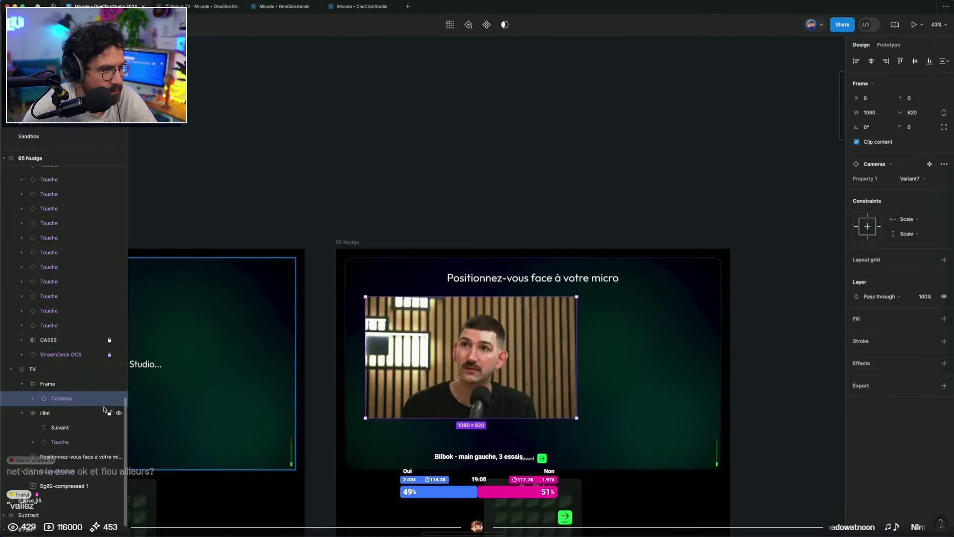
pyautogui.moveTo(577, 419)
pyautogui.mouseDown()
pyautogui.moveTo(732, 452)
pyautogui.moveTo(586, 409)
pyautogui.mouseUp()
pyautogui.press('super+z')
# Enlarge the camera frame to about 1347 × 774 and centre it horizontally and vertically in the TV frame
pyautogui.moveTo(453, 387); pyautogui.dragTo(444, 348)
pyautogui.moveTo(577, 355); pyautogui.dragTo(628, 368)
pyautogui.click(872, 61)
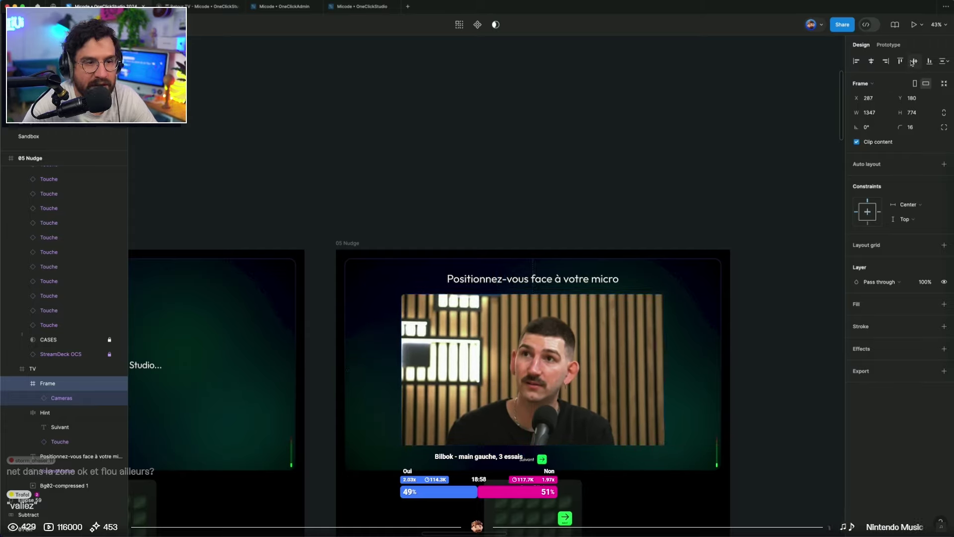
pyautogui.click(914, 61)
pyautogui.click(563, 187)
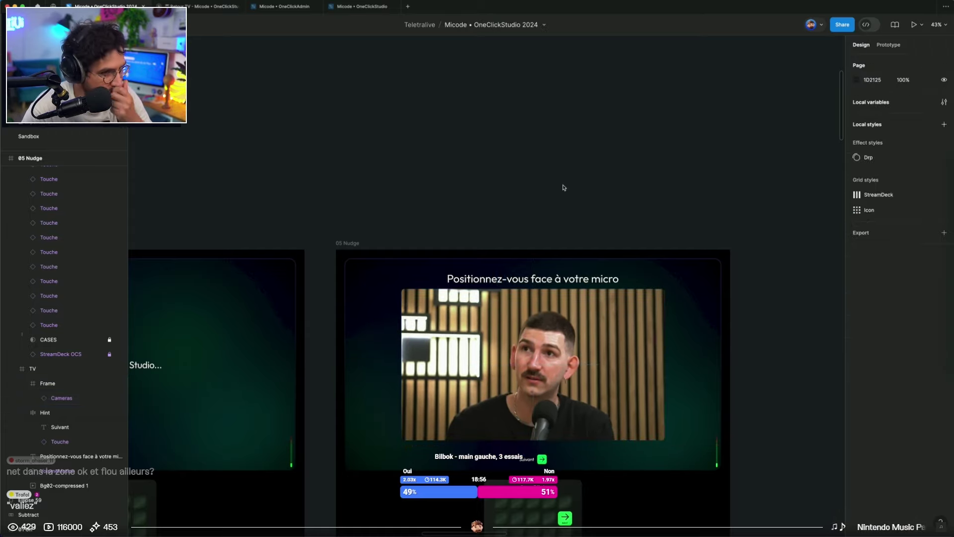
# Set the camera frame's height to 800, recentre it vertically and shift it down to Y 164
pyautogui.doubleClick(589, 325)
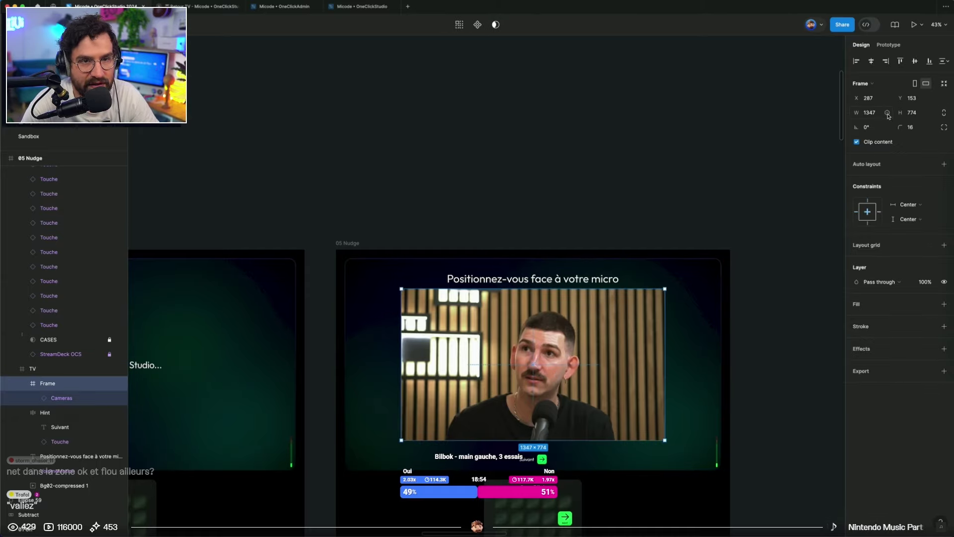
pyautogui.click(918, 114)
pyautogui.write('800')
pyautogui.press('Return')
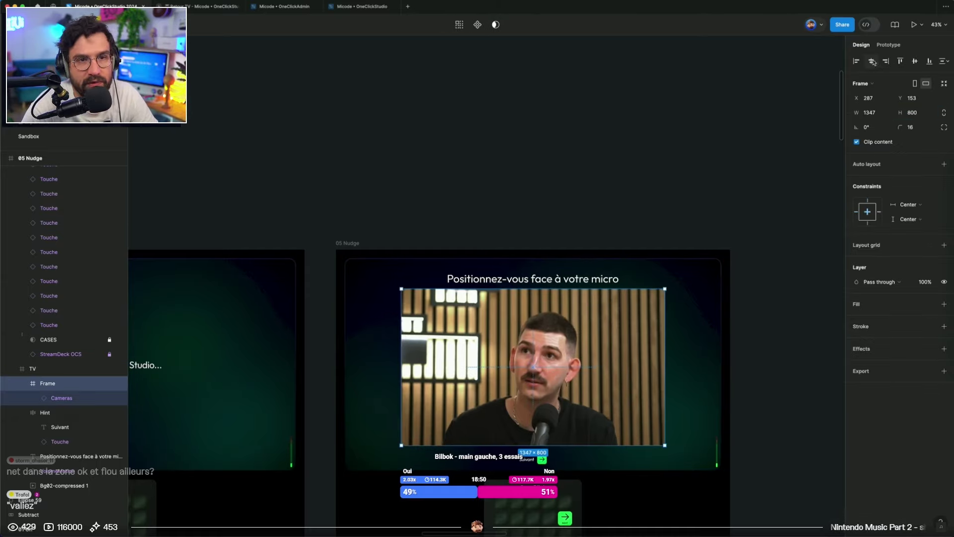
pyautogui.click(916, 61)
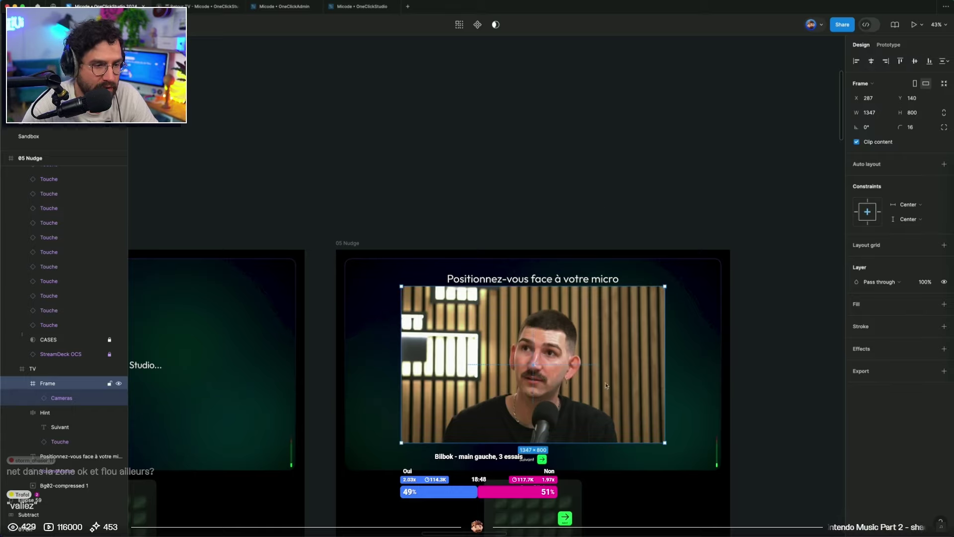
pyautogui.hotkey('shift', 'Down')
pyautogui.hotkey('shift', 'Down')
pyautogui.hotkey('shift', 'Down')
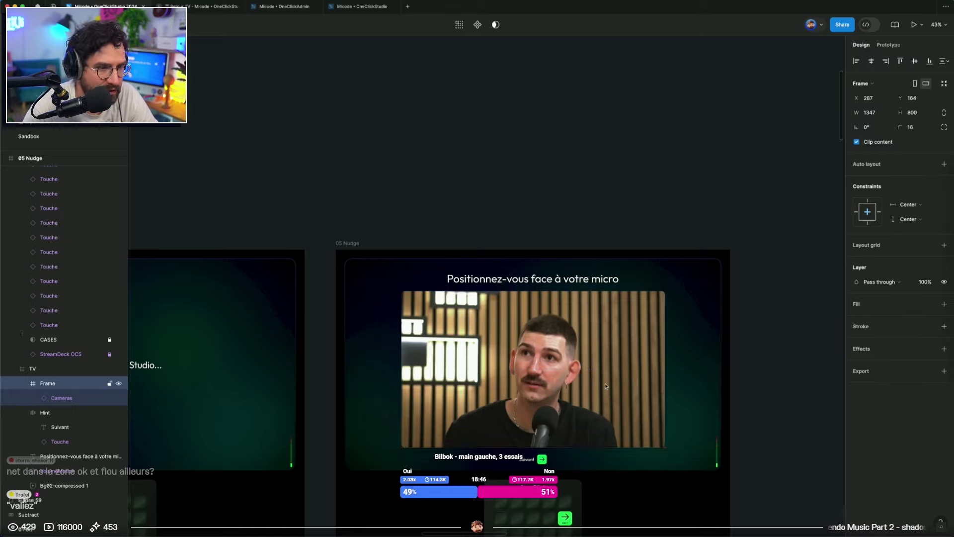
# Shrink the camera frame to one third of its width and height, 449 × 266.67
pyautogui.click(885, 114)
pyautogui.click(916, 115)
pyautogui.press('Right')
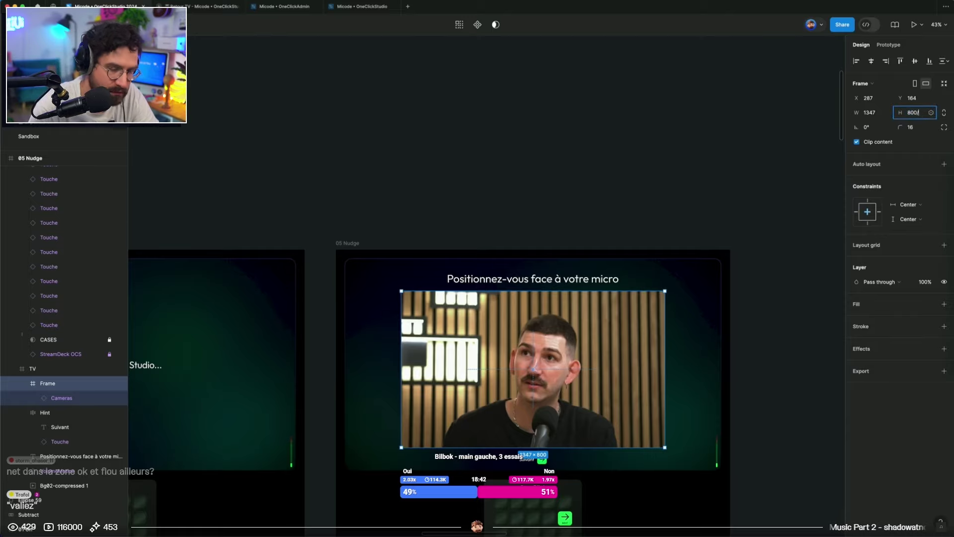
pyautogui.press('Return')
pyautogui.click(878, 115)
pyautogui.write('/3')
pyautogui.press('Return')
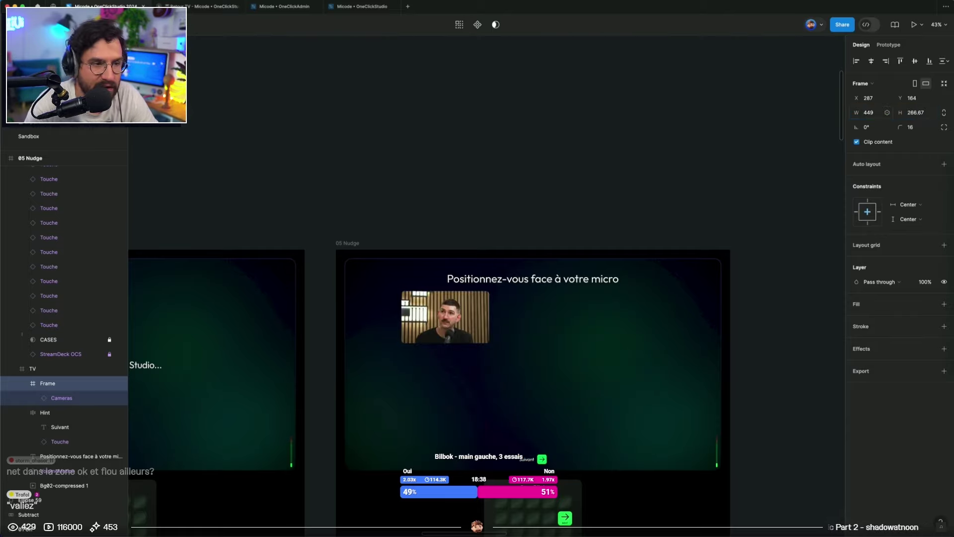
# Round the small camera frame's size to a height of 264 and a width of 440
pyautogui.click(918, 115)
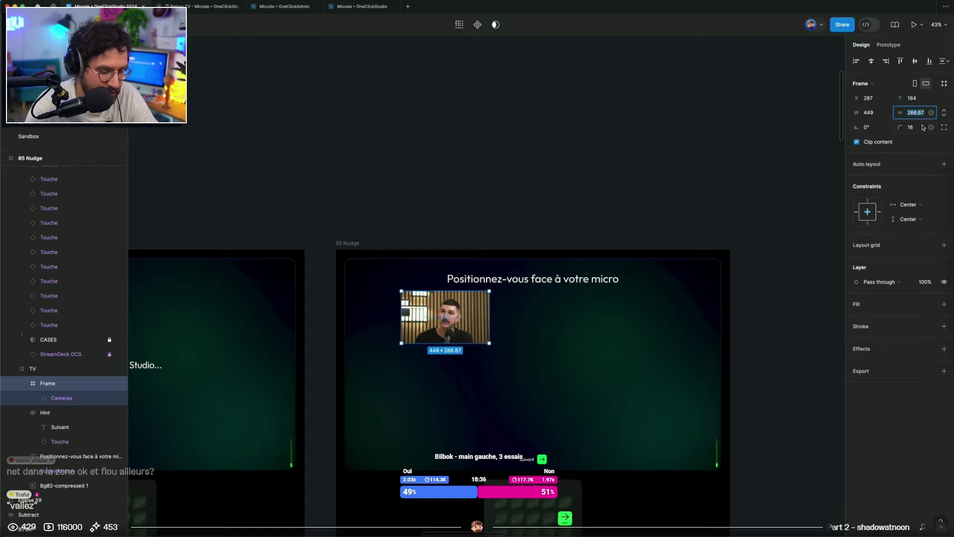
pyautogui.write('264')
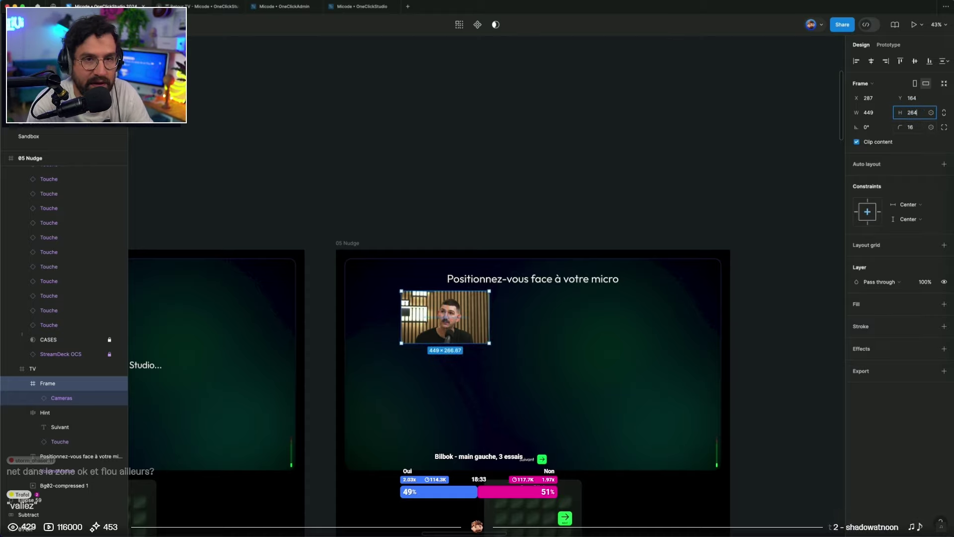
pyautogui.press('Return')
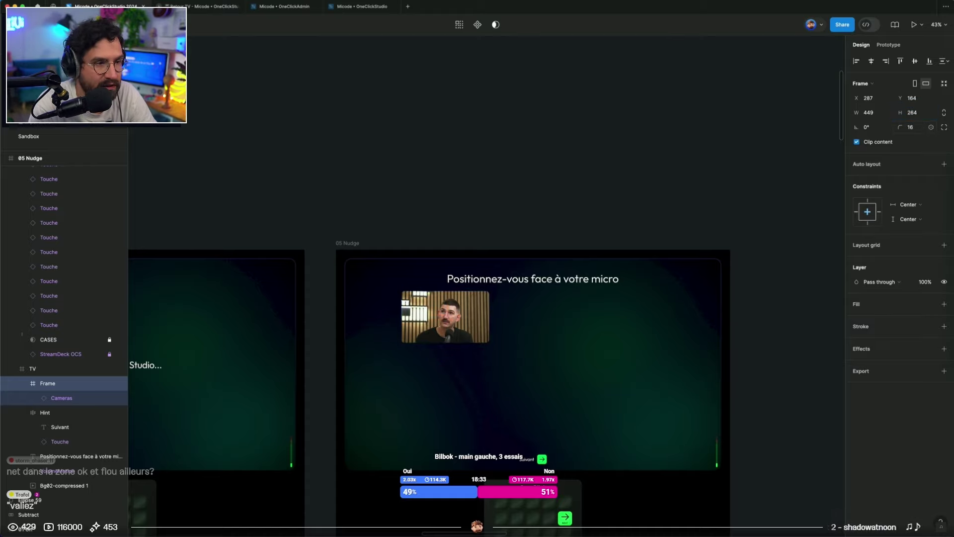
pyautogui.click(879, 117)
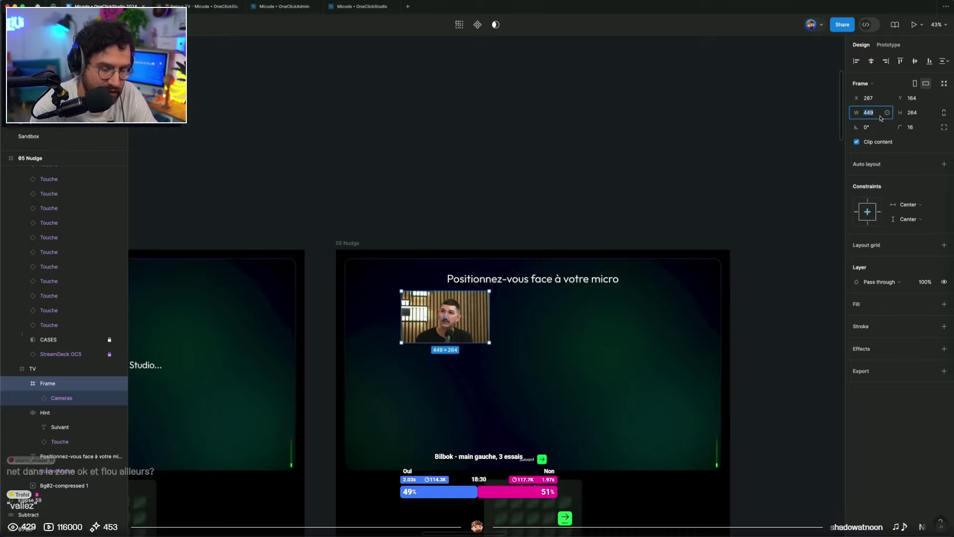
pyautogui.write('440')
pyautogui.press('Return')
# Duplicate the camera frame twice to form a row of three with 16 spacing below the title
pyautogui.click(519, 208)
pyautogui.scroll(5, 514, 214)
pyautogui.scroll(-4, 488, 247)
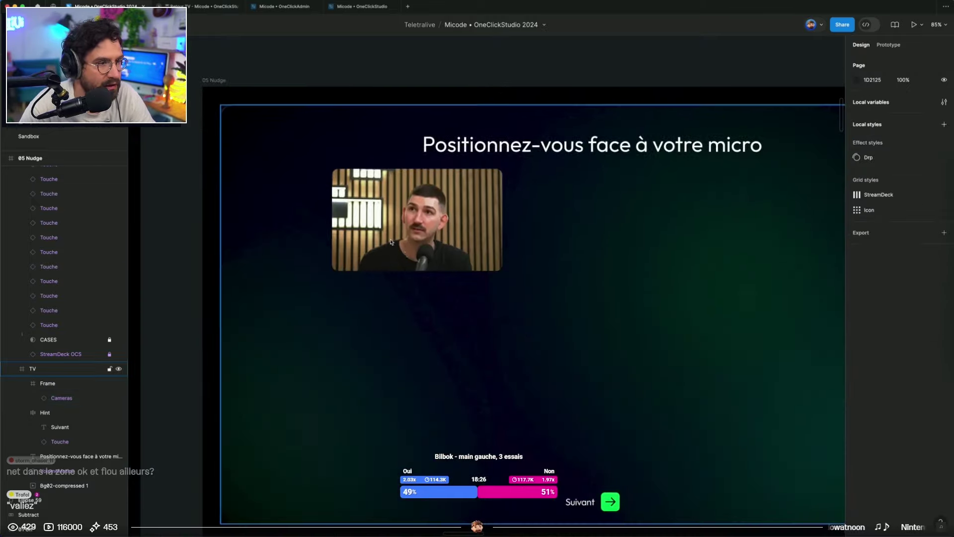
pyautogui.click(390, 242)
pyautogui.moveTo(390, 243); pyautogui.dragTo(588, 278)
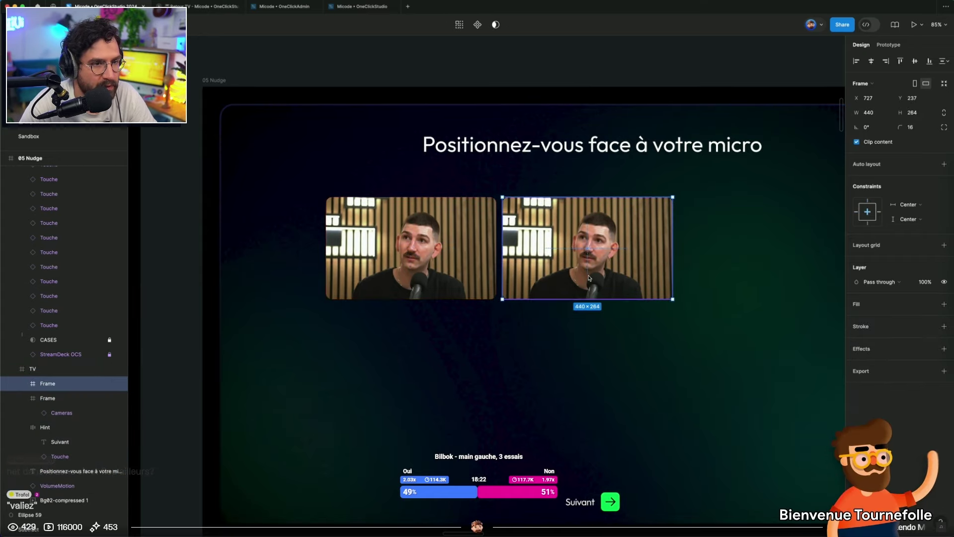
pyautogui.press('super+d')
pyautogui.keyDown('shift'); pyautogui.click(388, 263); pyautogui.keyUp('shift')
pyautogui.keyDown('shift'); pyautogui.click(547, 261); pyautogui.keyUp('shift')
pyautogui.click(698, 256)
pyautogui.keyDown('alt'); pyautogui.moveTo(698, 257); pyautogui.dragTo(699, 384); pyautogui.keyUp('alt')
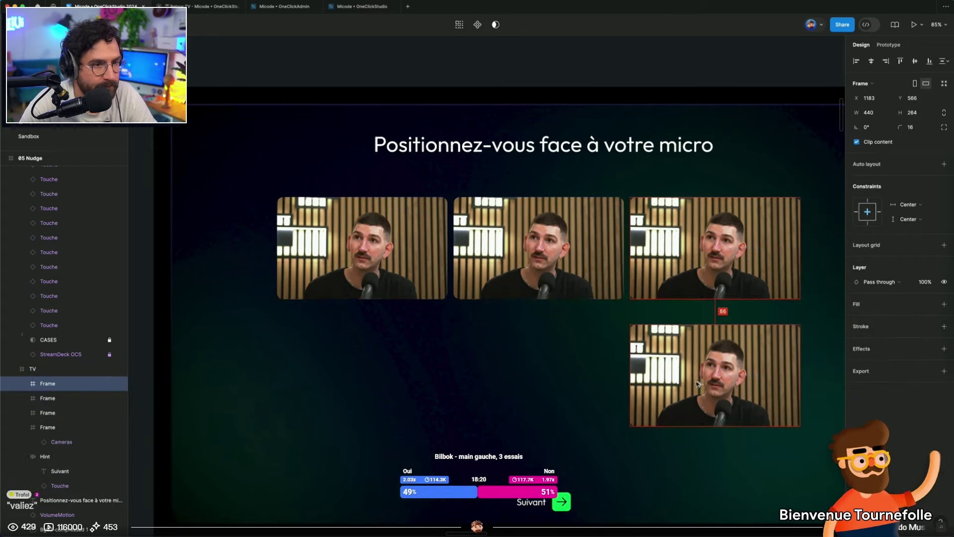
pyautogui.press('super+z')
pyautogui.press('super+z')
# Duplicate the row of three camera frames twice downward into a 3 × 3 grid with 16 spacing
pyautogui.scroll(-5, 692, 370)
pyautogui.keyDown('shift'); pyautogui.click(713, 304); pyautogui.keyUp('shift')
pyautogui.keyDown('alt'); pyautogui.moveTo(713, 303); pyautogui.dragTo(726, 365); pyautogui.keyUp('alt')
pyautogui.hotkey('ctrl', 'd')
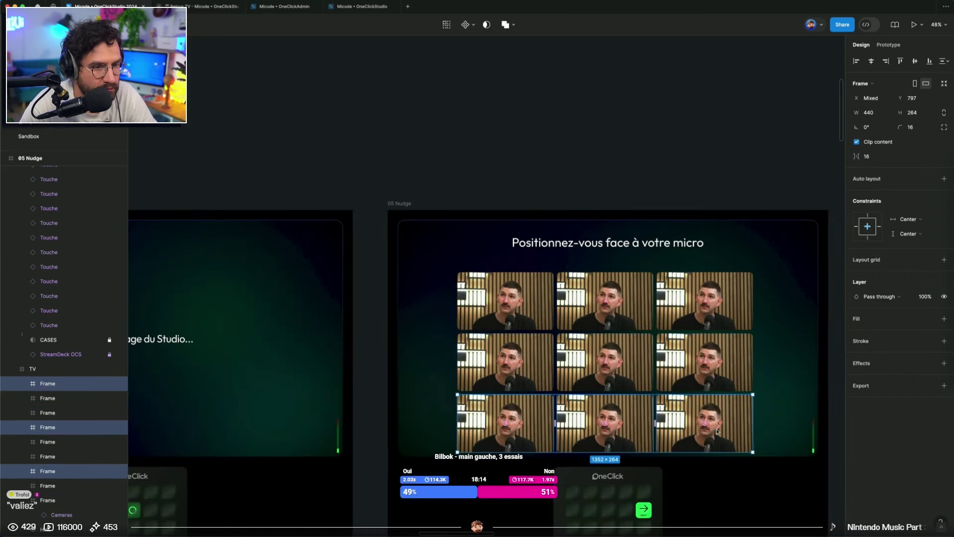
# Select all nine camera frames and move the grid up between the title and the Suivant hint
pyautogui.keyDown('shift'); pyautogui.click(705, 361); pyautogui.keyUp('shift')
pyautogui.keyDown('shift'); pyautogui.click(604, 362); pyautogui.keyUp('shift')
pyautogui.keyDown('shift'); pyautogui.click(505, 361); pyautogui.keyUp('shift')
pyautogui.keyDown('shift'); pyautogui.click(505, 300); pyautogui.keyUp('shift')
pyautogui.keyDown('shift'); pyautogui.click(605, 300); pyautogui.keyUp('shift')
pyautogui.keyDown('shift'); pyautogui.click(691, 298); pyautogui.keyUp('shift')
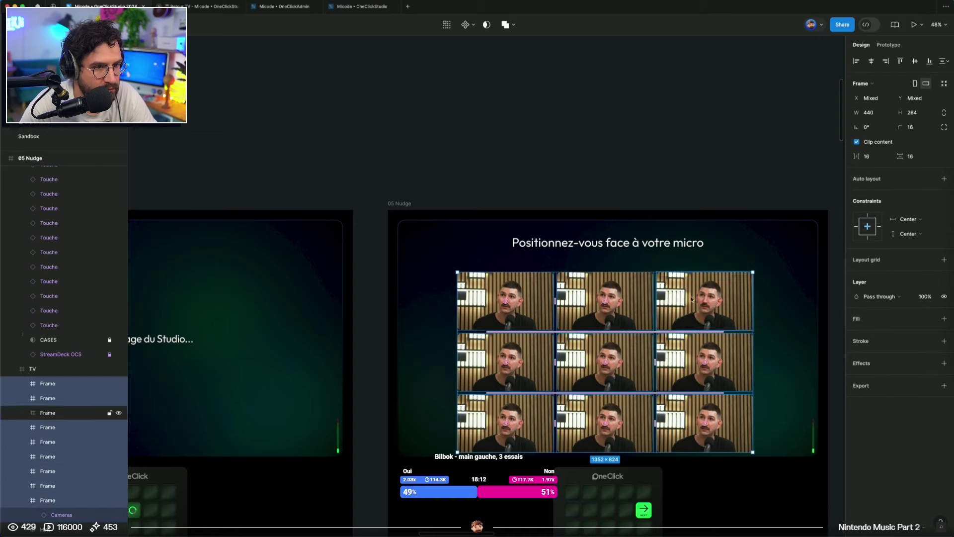
pyautogui.moveTo(715, 413); pyautogui.dragTo(715, 395)
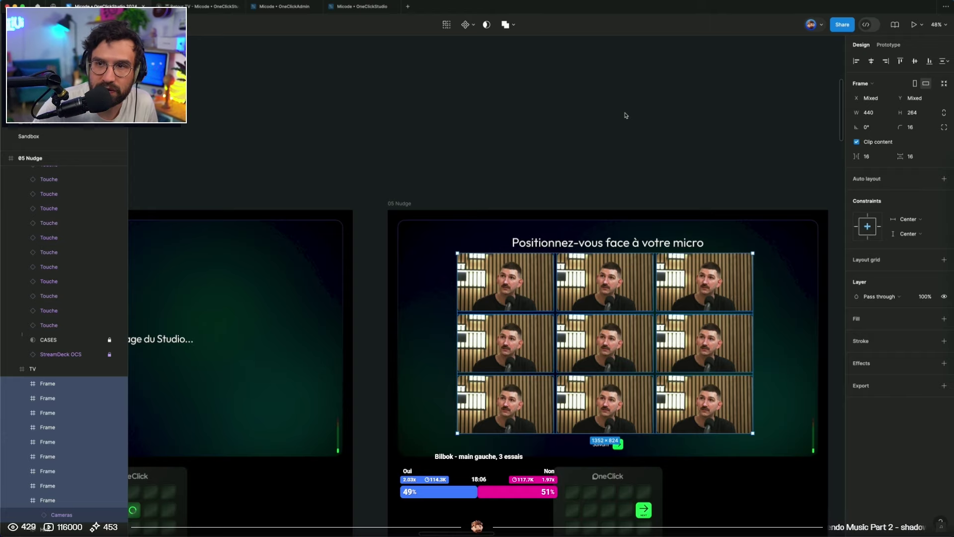
# Review the 05 Nudge screen's camera grid, title, Suivant hint and keypad
pyautogui.click(629, 114)
pyautogui.scroll(-1, 622, 133)
pyautogui.hscroll(2, 622, 134)
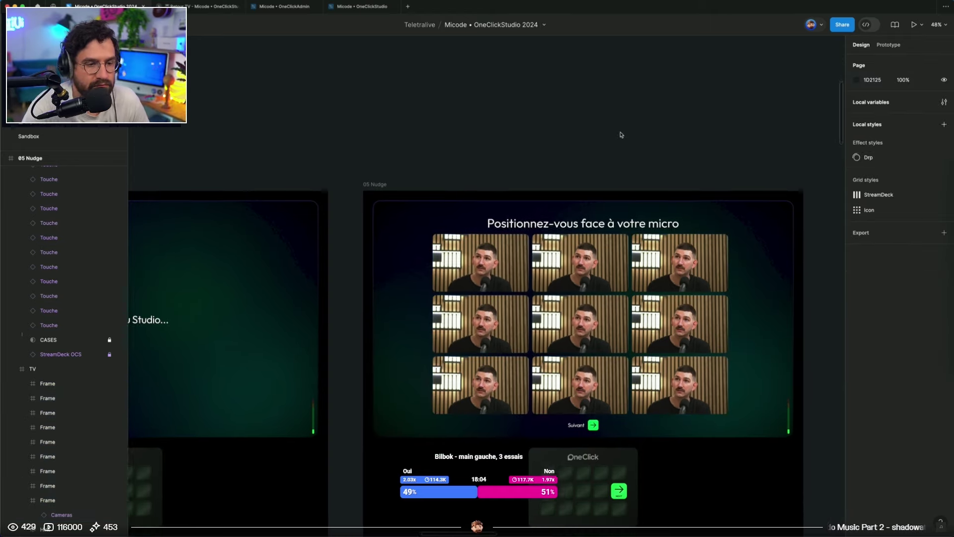
pyautogui.hscroll(-1, 622, 135)
pyautogui.scroll(1, 623, 135)
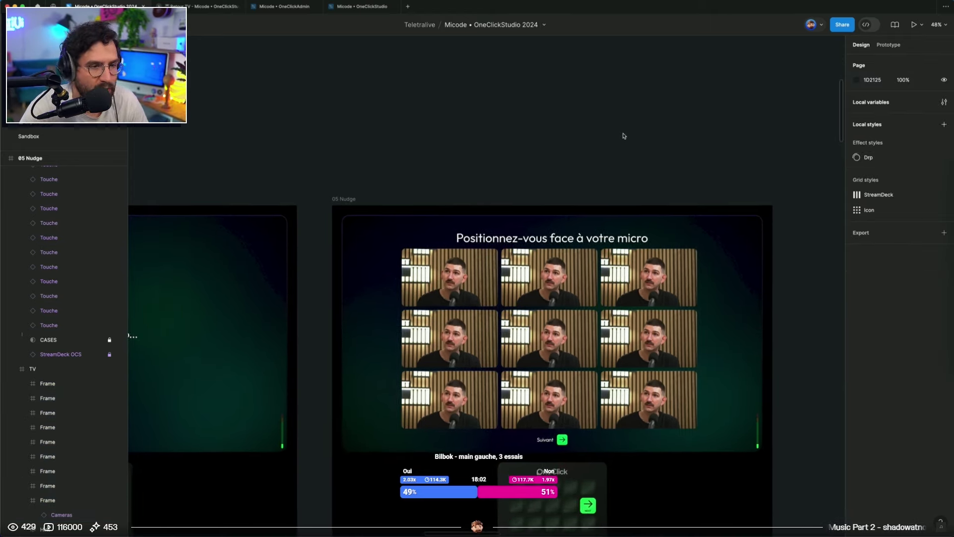
pyautogui.moveTo(607, 157); pyautogui.dragTo(562, 58)
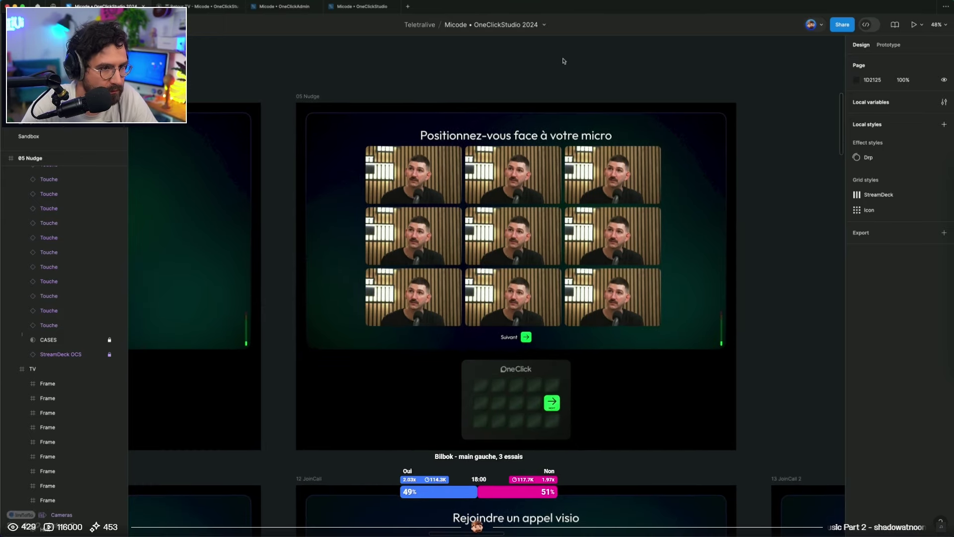
pyautogui.scroll(2, 517, 313)
pyautogui.moveTo(788, 268); pyautogui.dragTo(768, 302)
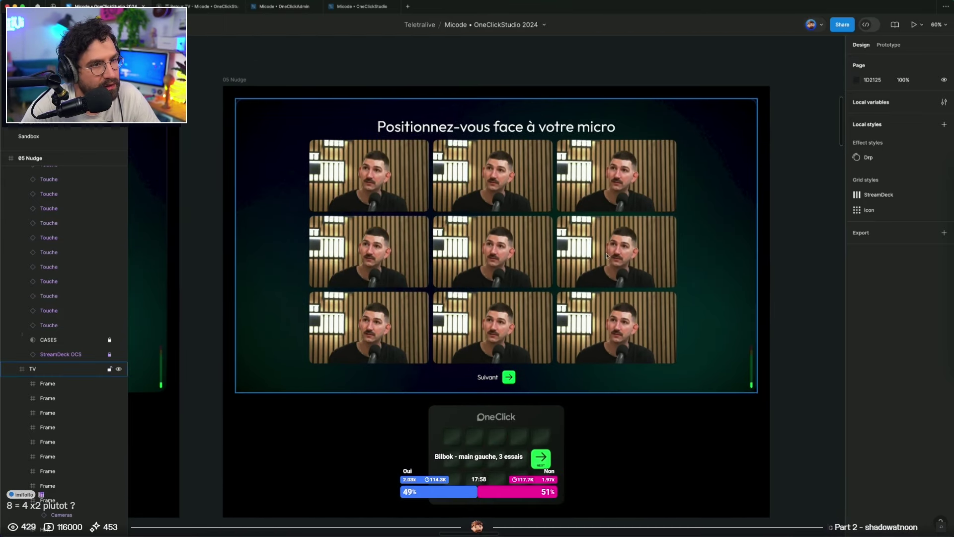
# Select all nine camera frames on the 05 Nudge screen and wrap them in an auto layout
pyautogui.click(595, 340)
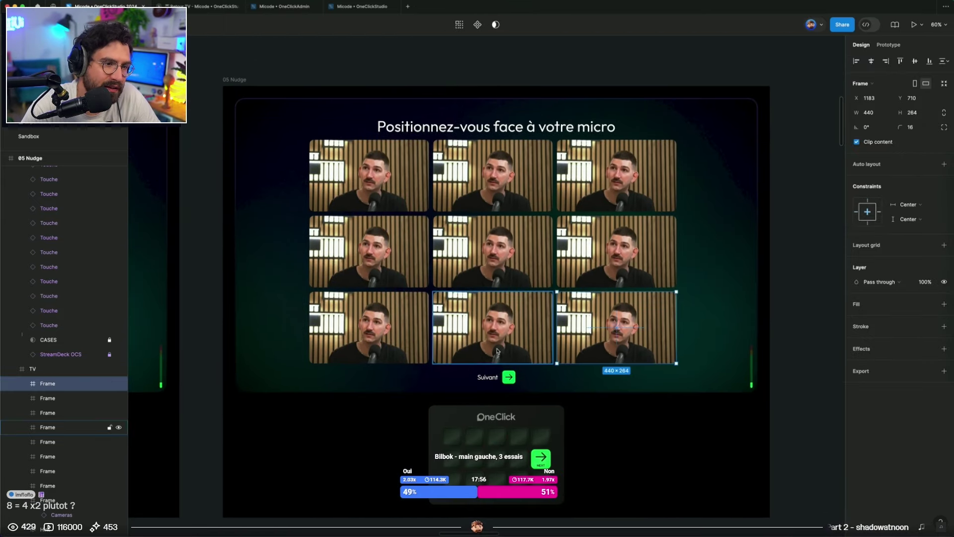
pyautogui.keyDown('shift'); pyautogui.click(493, 327); pyautogui.keyUp('shift')
pyautogui.keyDown('shift'); pyautogui.click(369, 327); pyautogui.keyUp('shift')
pyautogui.keyDown('shift'); pyautogui.click(369, 251); pyautogui.keyUp('shift')
pyautogui.keyDown('shift'); pyautogui.click(510, 255); pyautogui.keyUp('shift')
pyautogui.keyDown('shift'); pyautogui.click(616, 251); pyautogui.keyUp('shift')
pyautogui.keyDown('shift'); pyautogui.click(617, 175); pyautogui.keyUp('shift')
pyautogui.keyDown('shift'); pyautogui.click(493, 175); pyautogui.keyUp('shift')
pyautogui.keyDown('shift'); pyautogui.click(368, 175); pyautogui.keyUp('shift')
pyautogui.hotkey('shift', 'a')
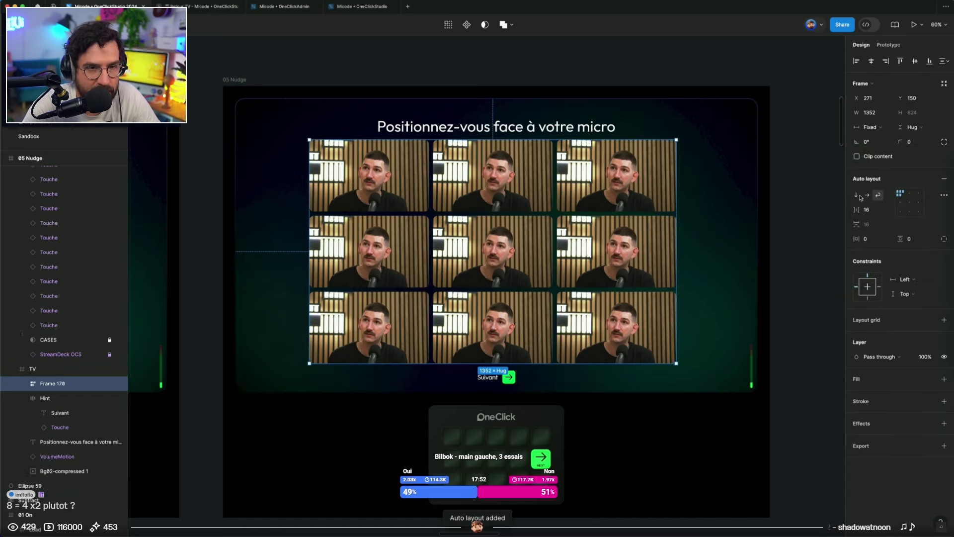
# Stretch the auto layout frame to the TV's full width of 1920 and center the cameras inside it
pyautogui.moveTo(677, 229); pyautogui.dragTo(809, 226)
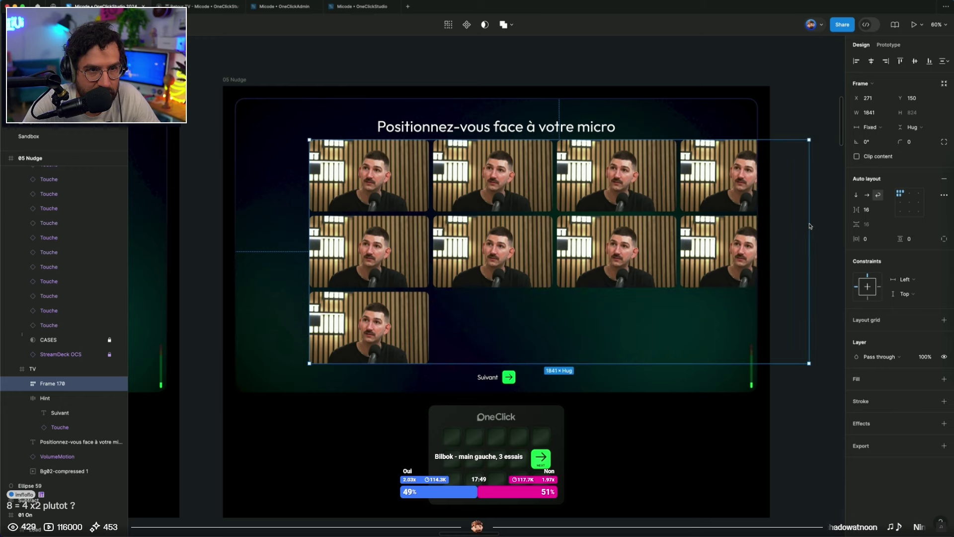
pyautogui.click(872, 60)
pyautogui.keyDown('alt'); pyautogui.moveTo(242, 164); pyautogui.dragTo(235, 164); pyautogui.keyUp('alt')
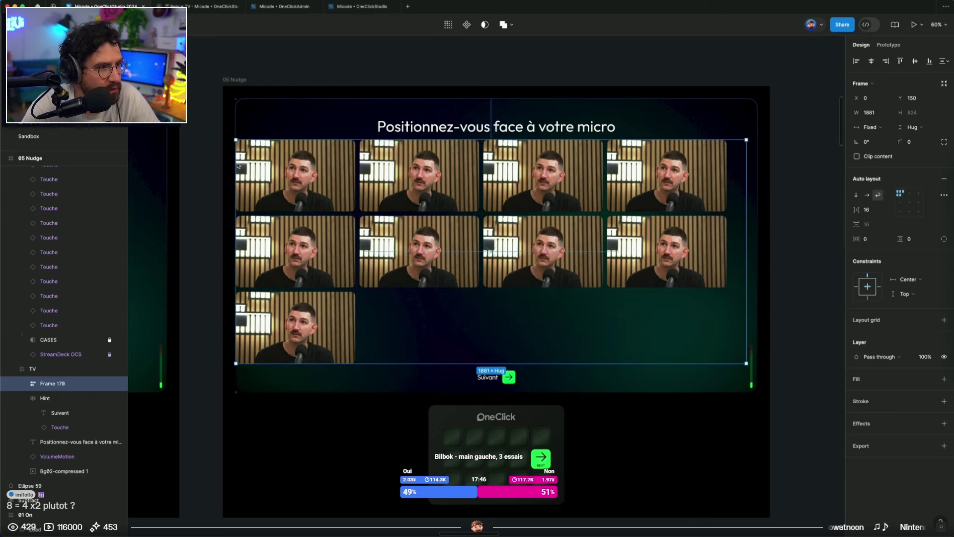
pyautogui.moveTo(756, 163); pyautogui.dragTo(760, 163)
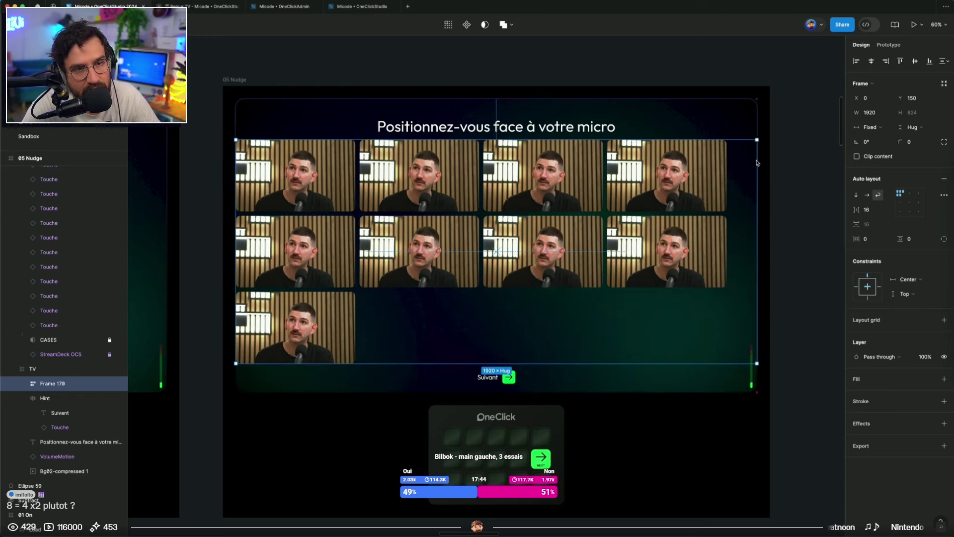
pyautogui.click(909, 202)
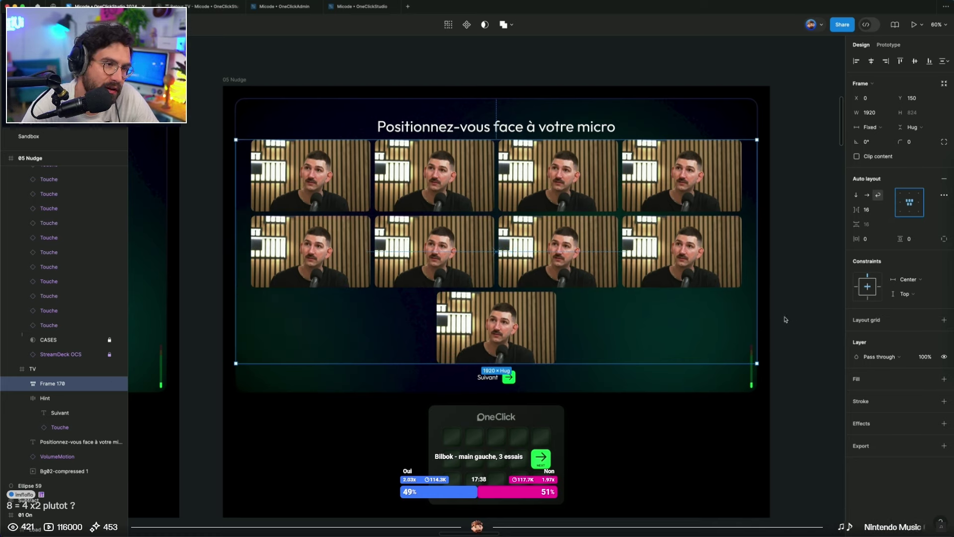
# Delete the ninth camera frame, alone on the third row, to leave two rows of four
pyautogui.click(515, 349)
pyautogui.press('Delete')
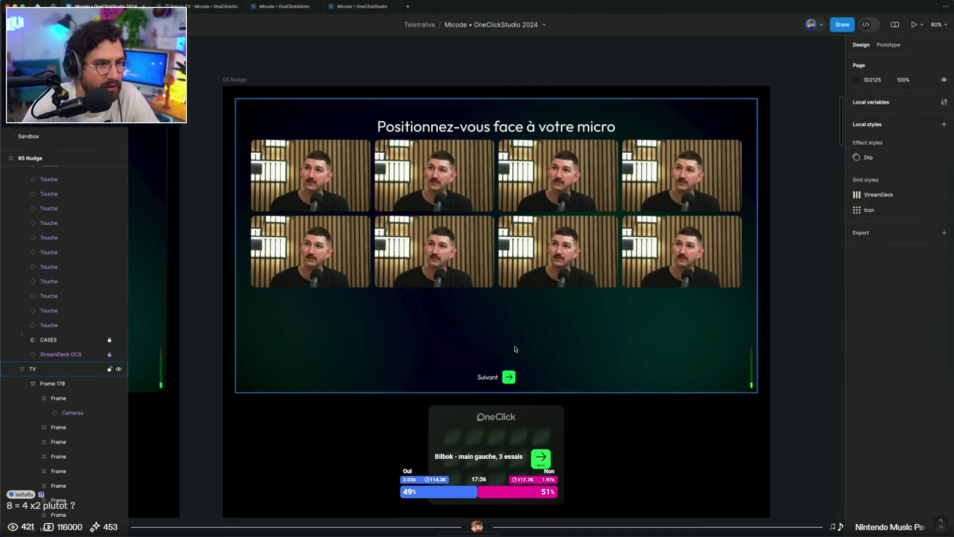
pyautogui.click(552, 201)
pyautogui.click(577, 213)
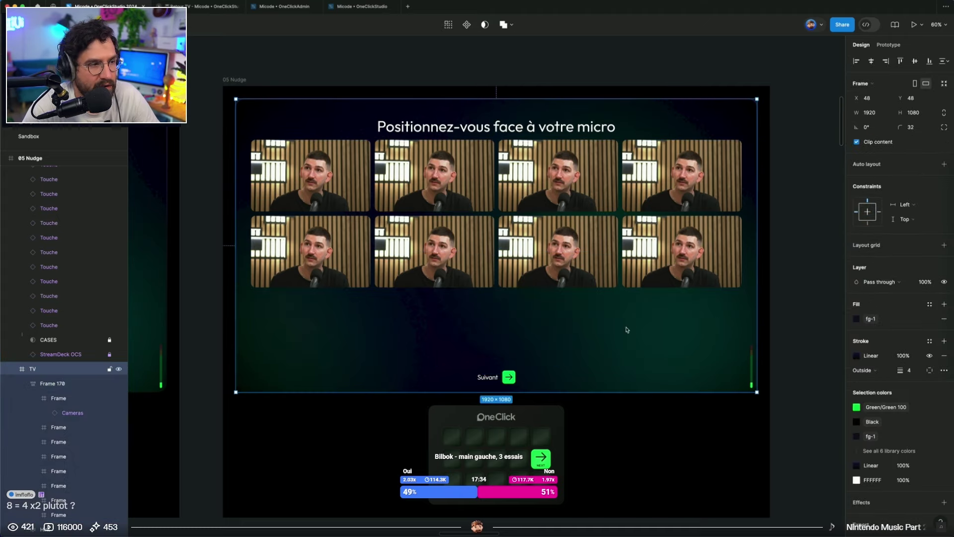
# Rename the cameras' auto layout frame Grid and extend its height to 834, down to the Suivant hint
pyautogui.doubleClick(54, 384)
pyautogui.write('Grid')
pyautogui.press('Return')
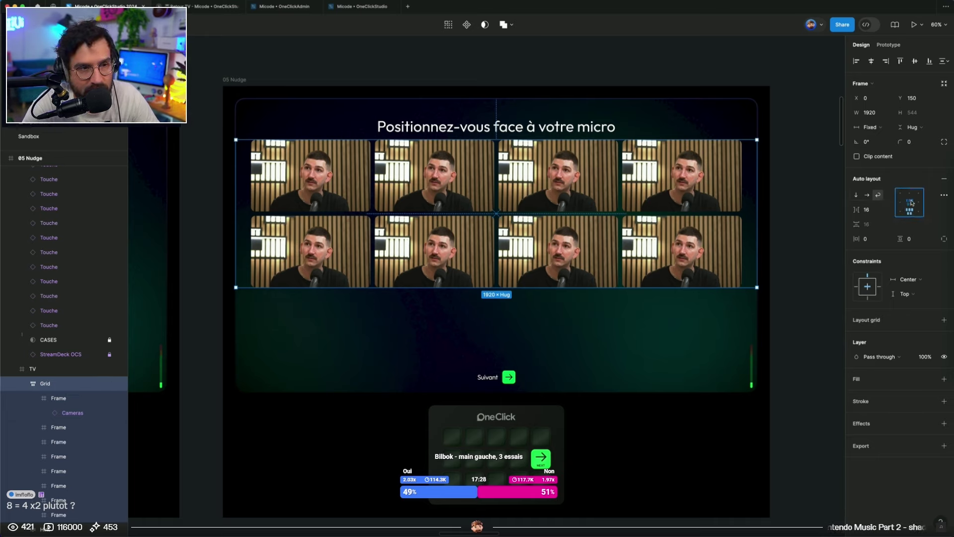
pyautogui.moveTo(573, 287); pyautogui.dragTo(585, 366)
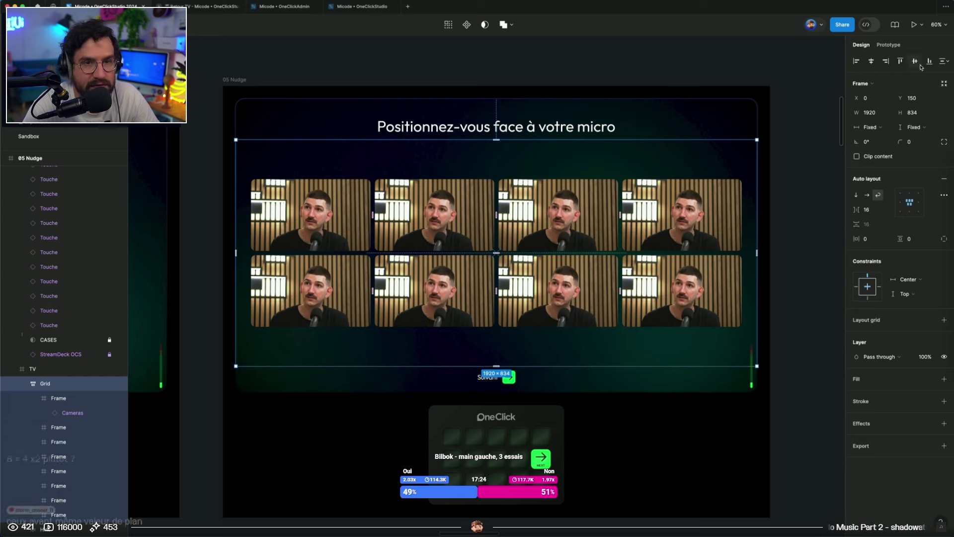
# Try a gap of 24 between the cameras in the Grid frame and return it to 16
pyautogui.click(872, 211)
pyautogui.write('8')
pyautogui.press('Return')
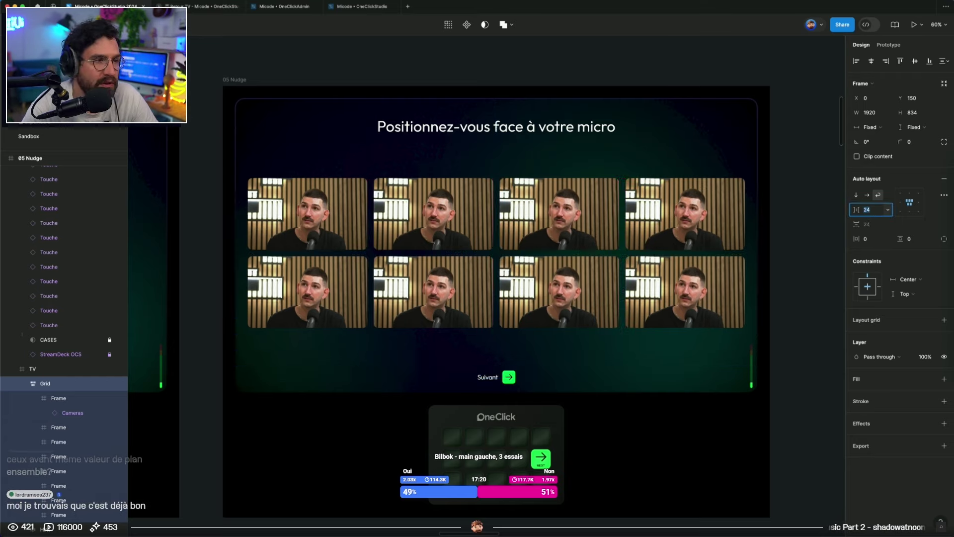
pyautogui.hotkey('shift', 'Up')
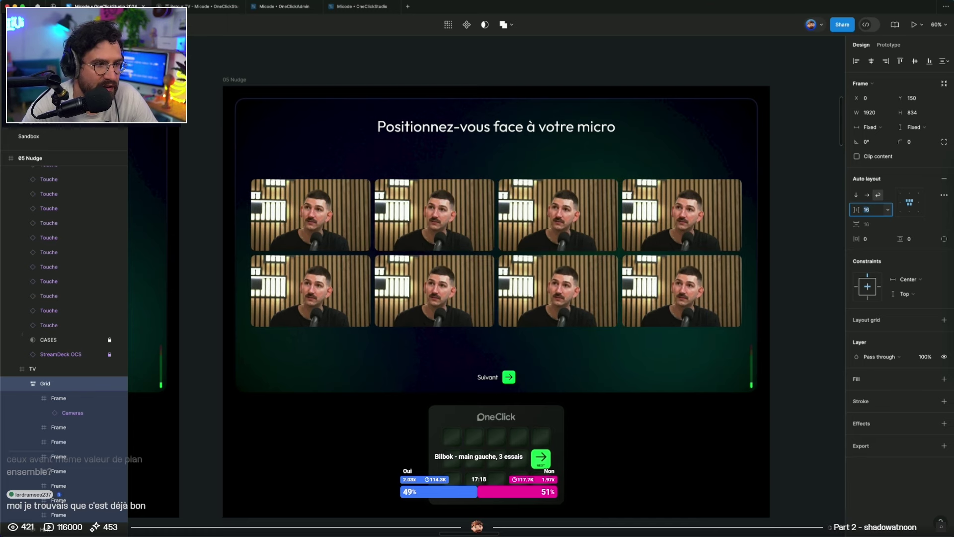
# Try horizontal paddings of 24, 72 and 56 on the Grid frame, finishing with 16
pyautogui.click(872, 237)
pyautogui.write('16')
pyautogui.press('Return')
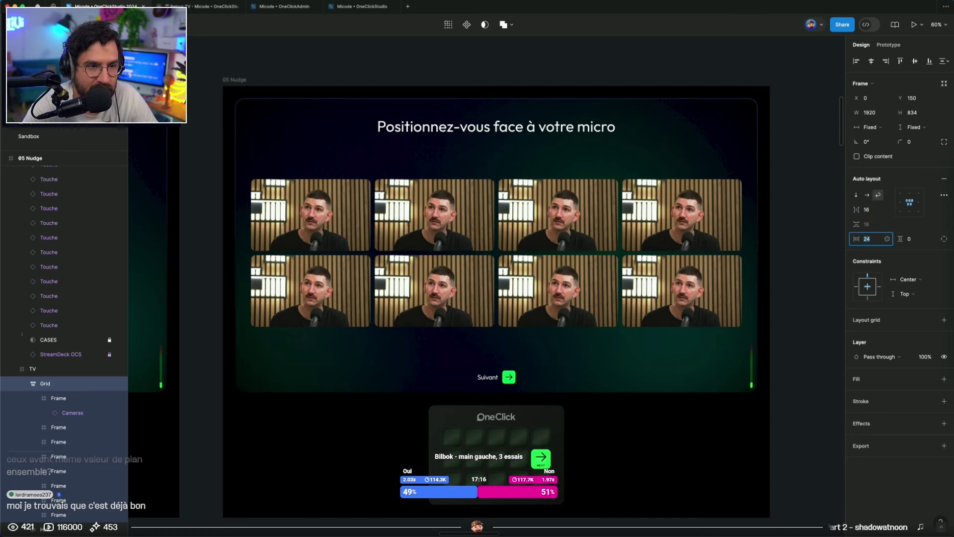
pyautogui.write('72')
pyautogui.press('Return')
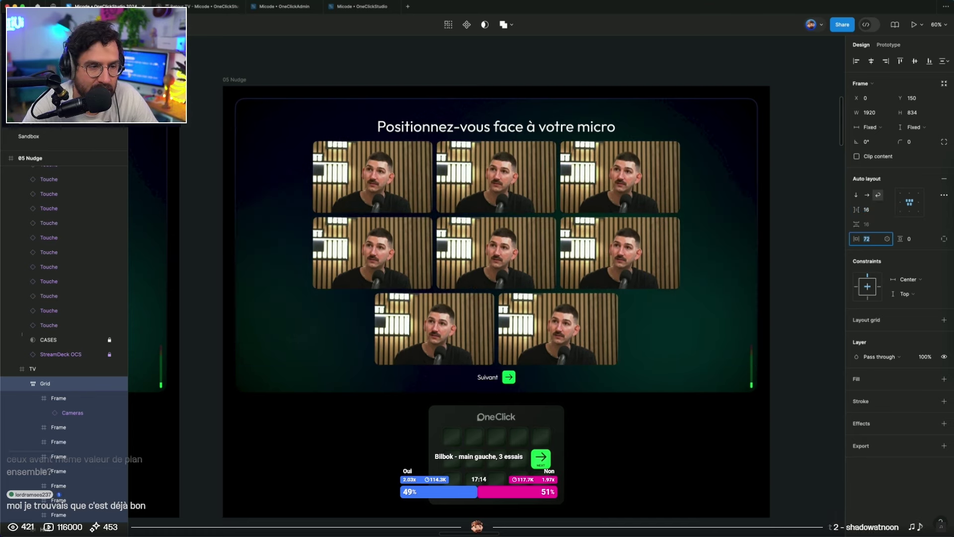
pyautogui.write('48')
pyautogui.press('Return')
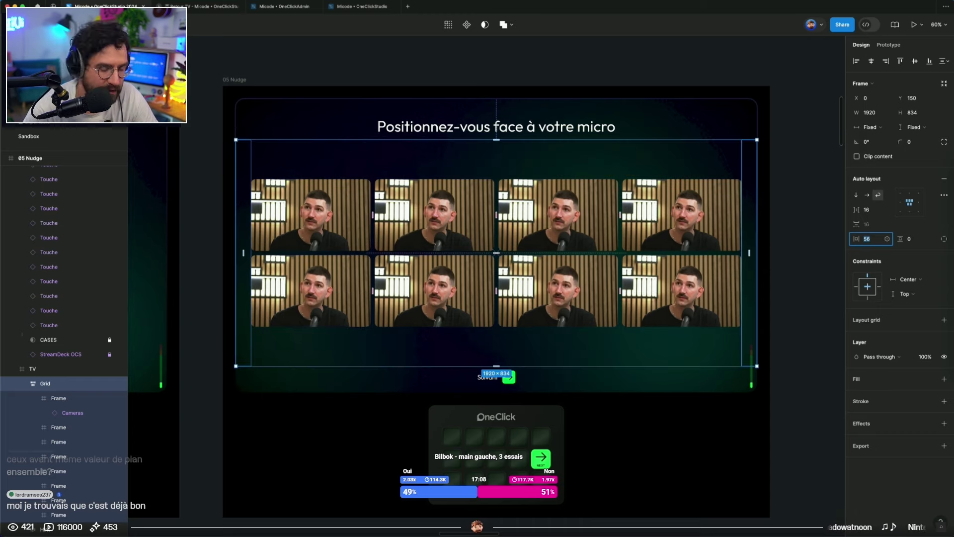
pyautogui.write('6')
pyautogui.press('Return')
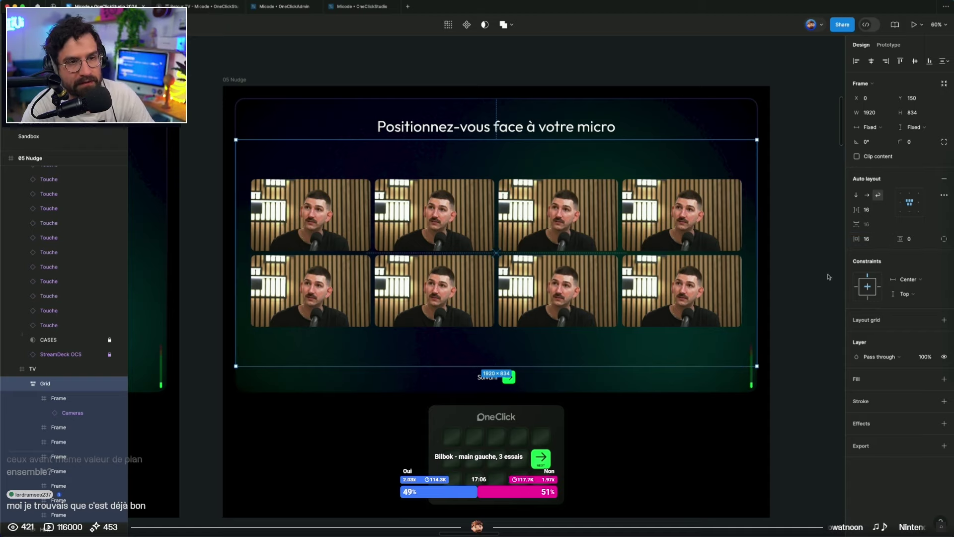
pyautogui.click(788, 281)
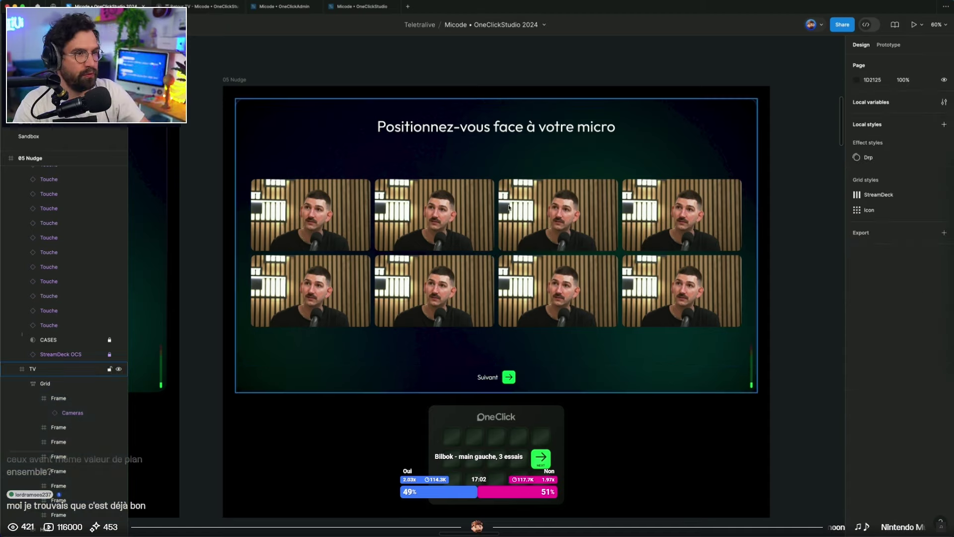
# Try gaps of 8 and 0 between the cameras in the Grid frame
pyautogui.doubleClick(435, 195)
pyautogui.click(867, 211)
pyautogui.write('8')
pyautogui.press('Return')
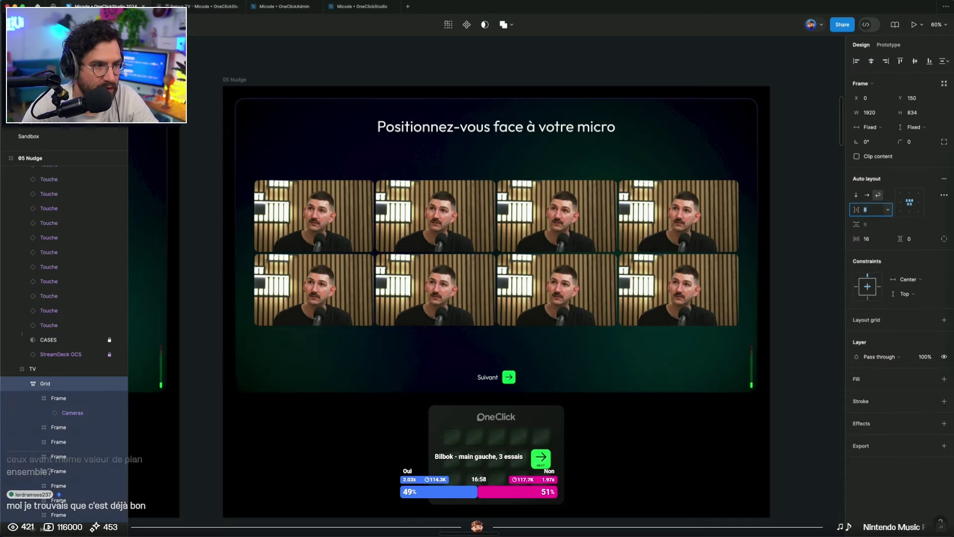
pyautogui.write('0')
pyautogui.press('Return')
pyautogui.click(801, 342)
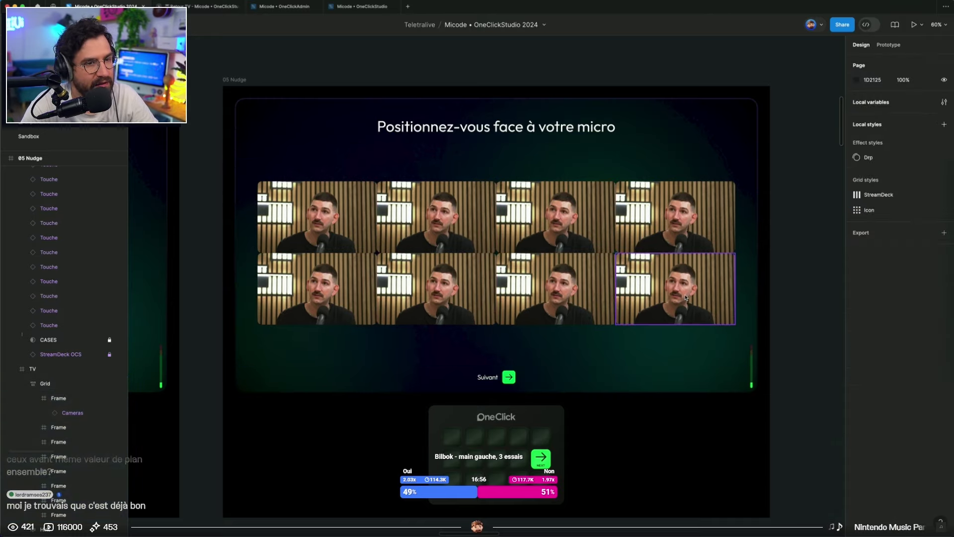
# Select all eight camera frames inside the Grid and set their corner radius to 0
pyautogui.click(685, 298)
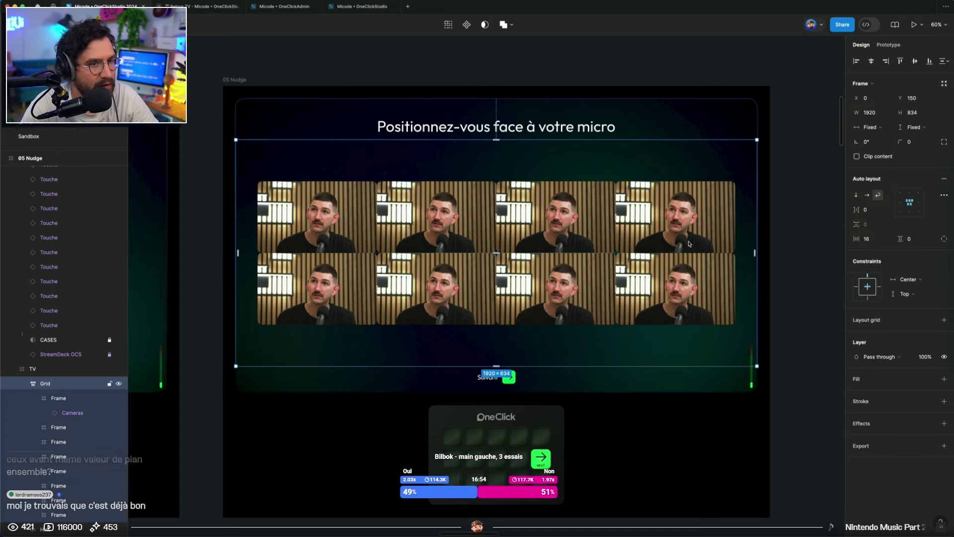
pyautogui.press('Return')
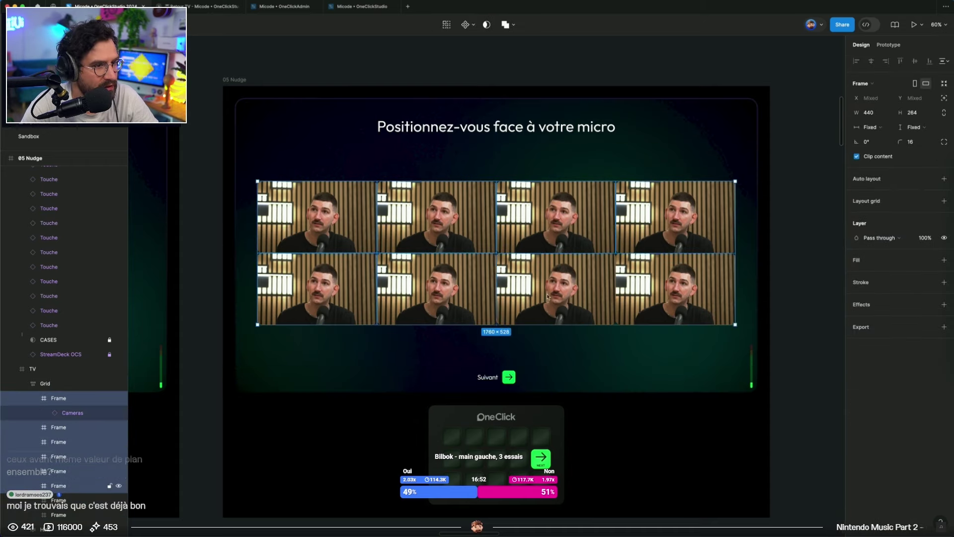
pyautogui.click(917, 144)
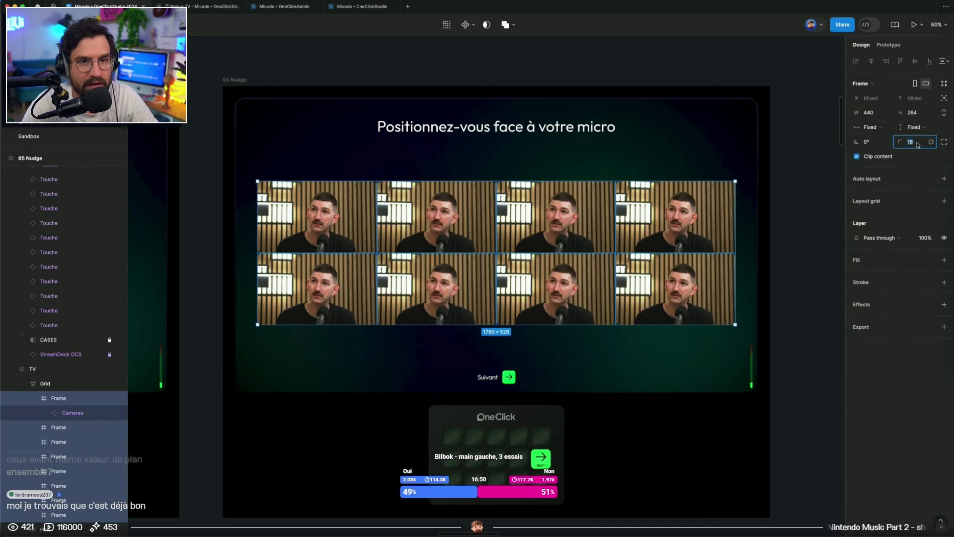
pyautogui.write('0')
pyautogui.press('Return')
pyautogui.click(815, 269)
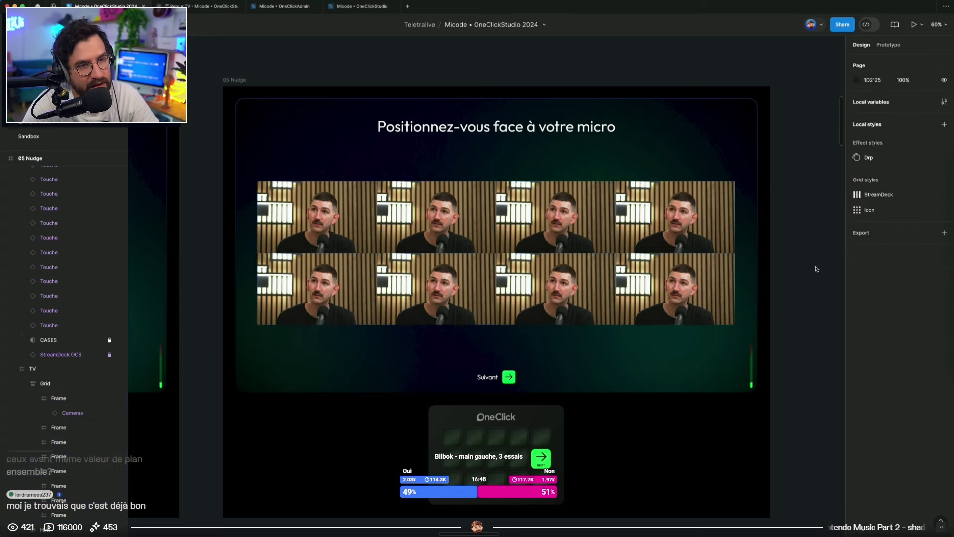
# Try a gap of 2 between the cameras in the Grid frame and set it to 8
pyautogui.hscroll(-2, 816, 268)
pyautogui.hscroll(3, 817, 269)
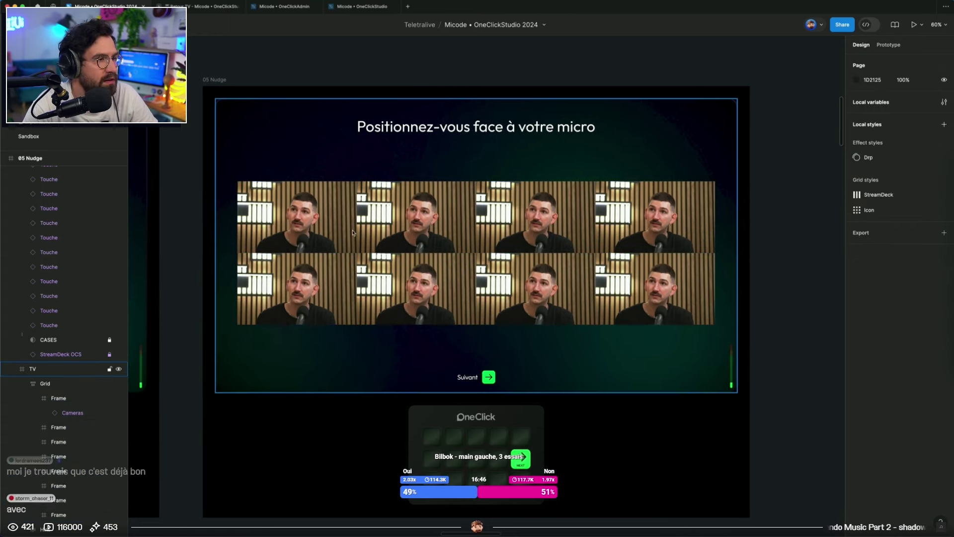
pyautogui.doubleClick(383, 235)
pyautogui.click(872, 210)
pyautogui.write('2')
pyautogui.press('Return')
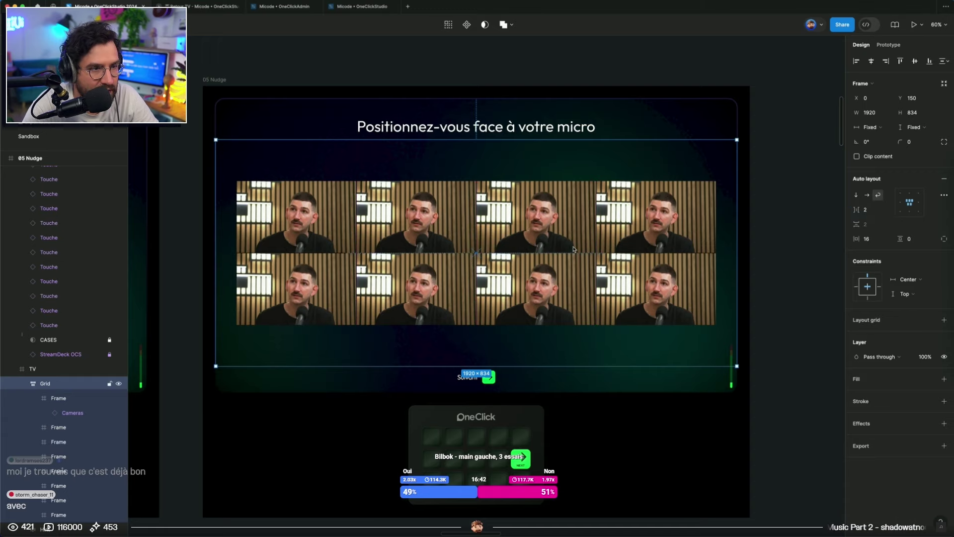
pyautogui.write('8')
pyautogui.press('Return')
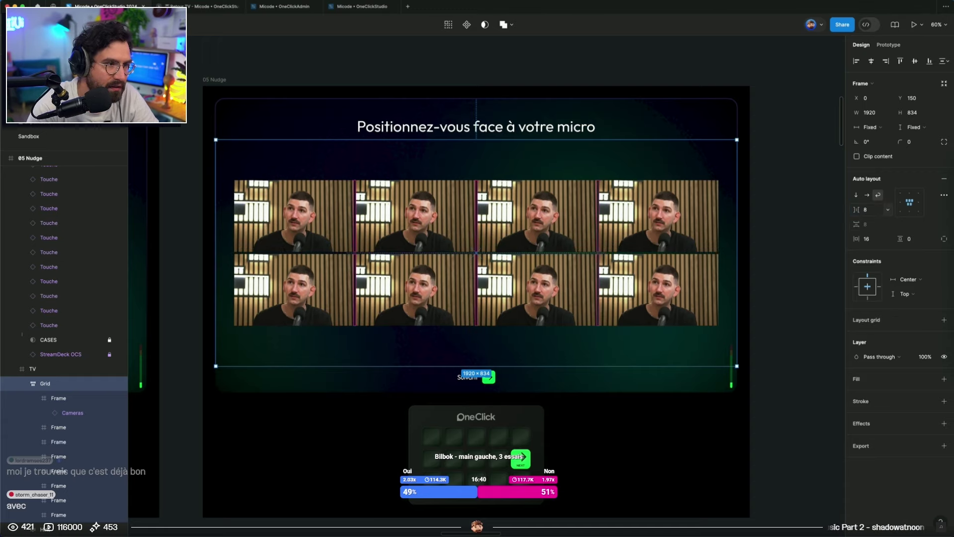
# Set the Grid frame's height to Hug, trying Hug for its width as well and undoing that
pyautogui.click(873, 128)
pyautogui.click(876, 138)
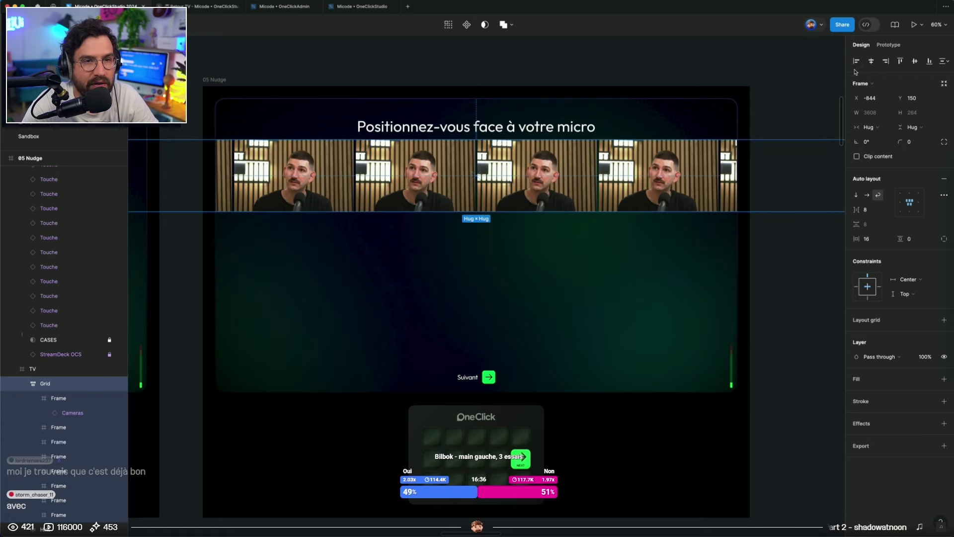
pyautogui.scroll(-3, 684, 185)
pyautogui.press('super+z')
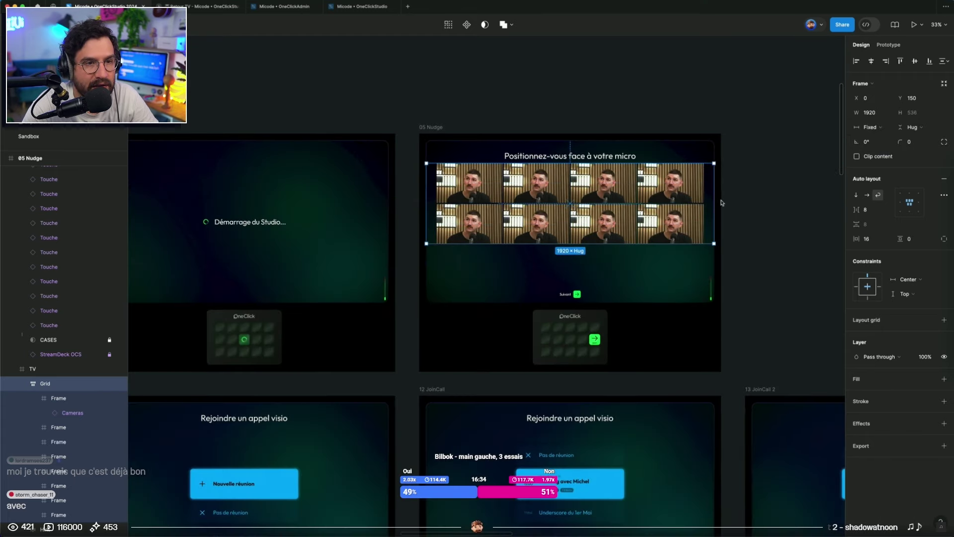
# Set the Grid frame's horizontal padding to 0 and narrow the frame to a width of 1784 around the cameras
pyautogui.moveTo(714, 199); pyautogui.dragTo(699, 181)
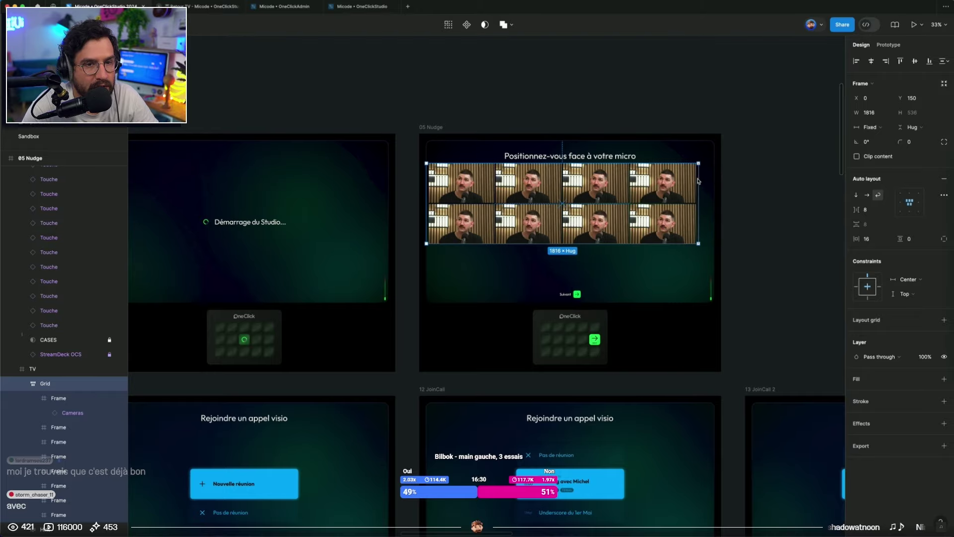
pyautogui.click(867, 239)
pyautogui.write('0')
pyautogui.press('Return')
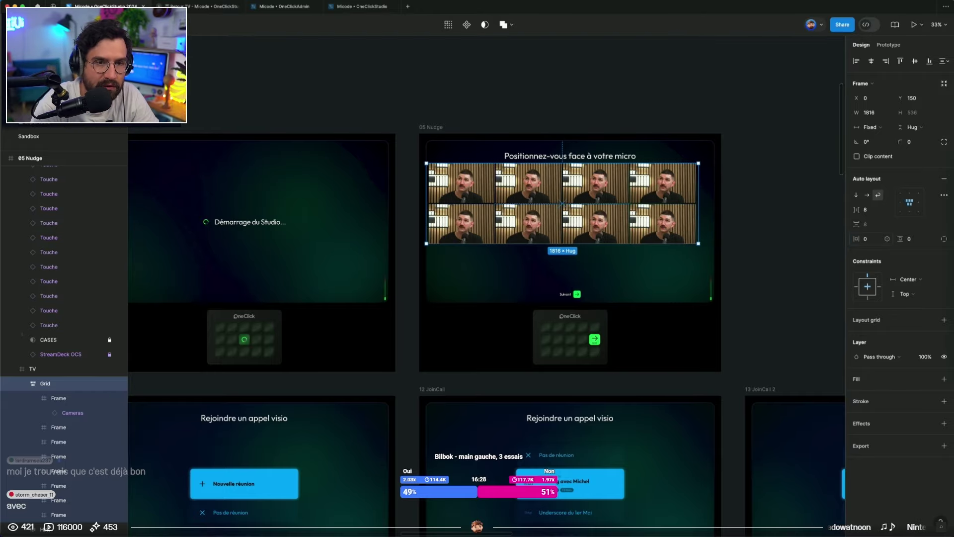
pyautogui.scroll(5, 641, 223)
pyautogui.moveTo(805, 125); pyautogui.dragTo(790, 126)
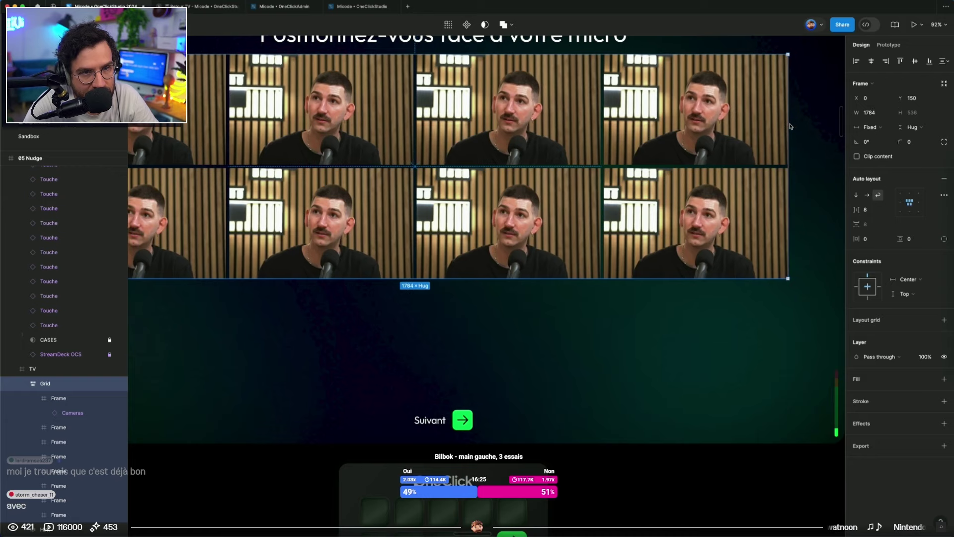
# Set the Grid frame's corner radius to 24 and turn on clipping of its content
pyautogui.click(912, 142)
pyautogui.write('8')
pyautogui.click(868, 157)
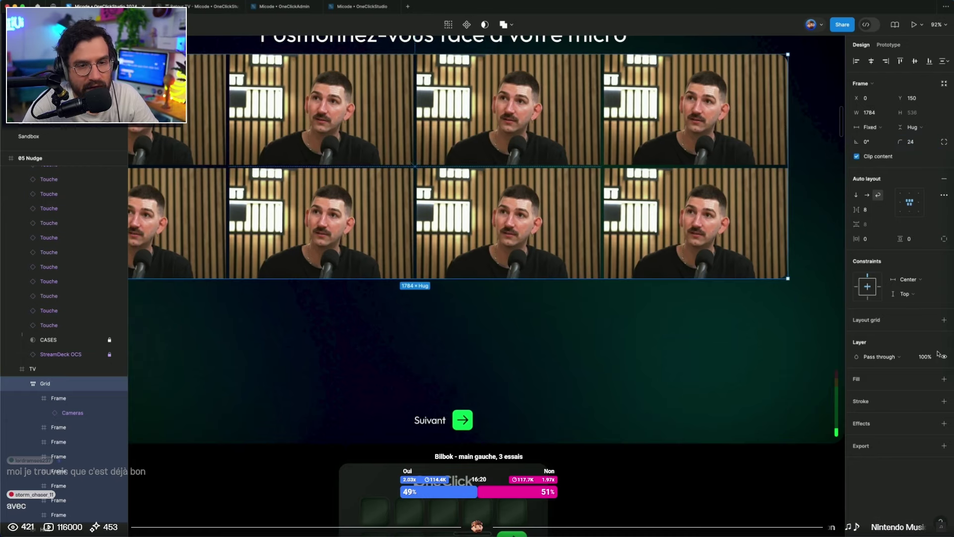
# Fill the Grid frame with the White library colour and centre it horizontally and vertically in the TV frame
pyautogui.click(944, 379)
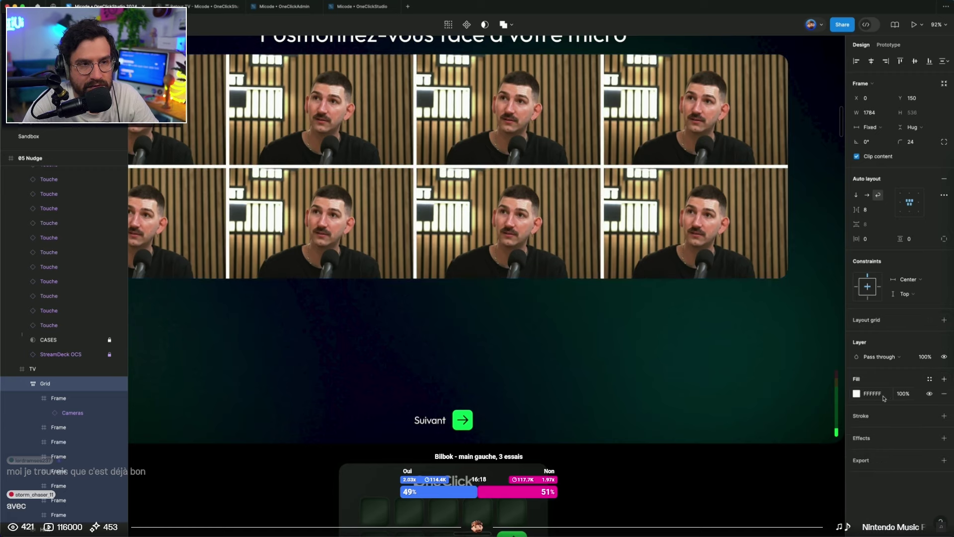
pyautogui.click(929, 379)
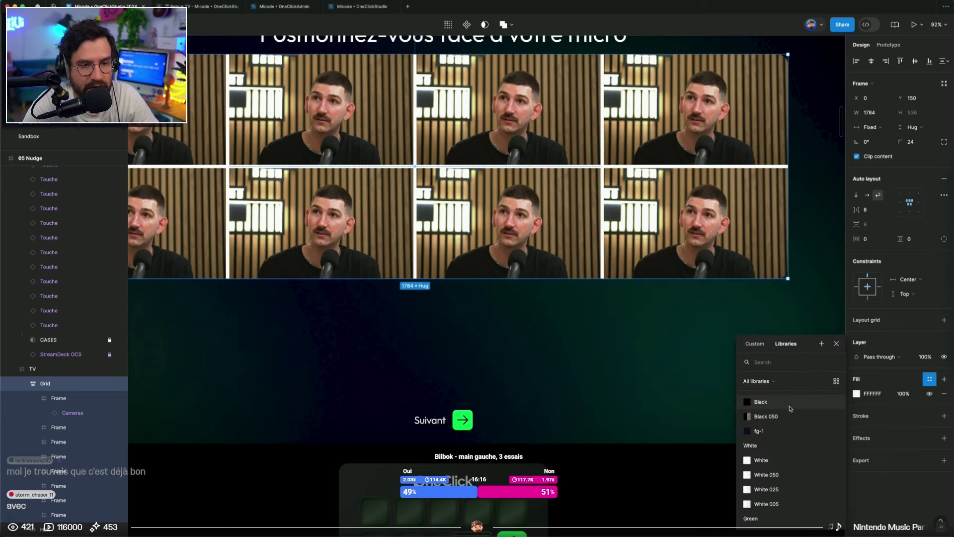
pyautogui.click(777, 460)
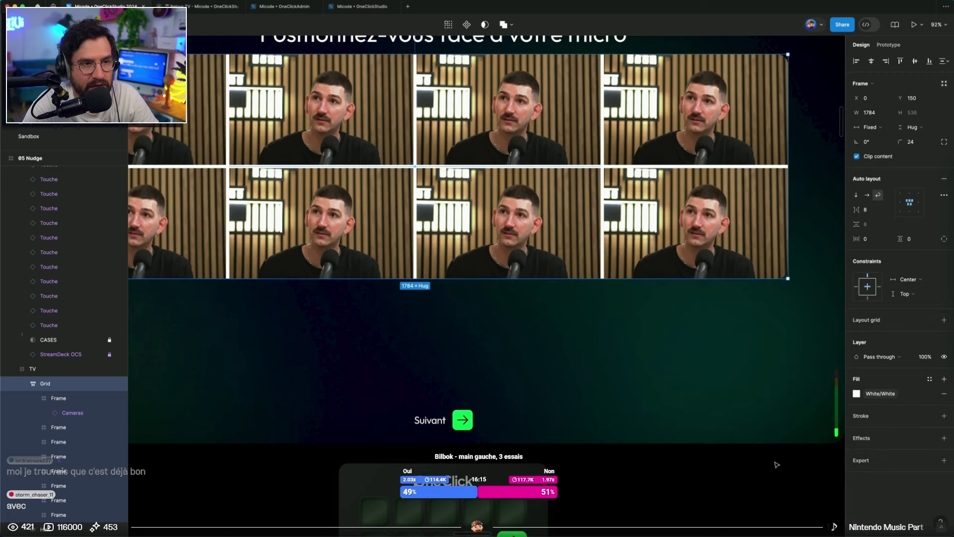
pyautogui.click(871, 61)
pyautogui.click(914, 61)
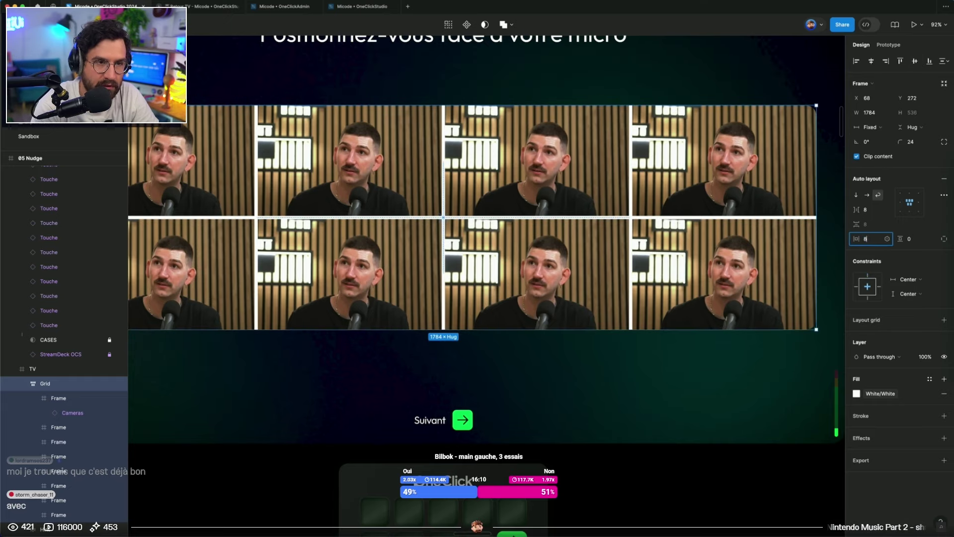
# Set the Grid frame's horizontal padding to 8 and the gap between the cameras to 4
pyautogui.write('0')
pyautogui.press('Return')
pyautogui.click(868, 209)
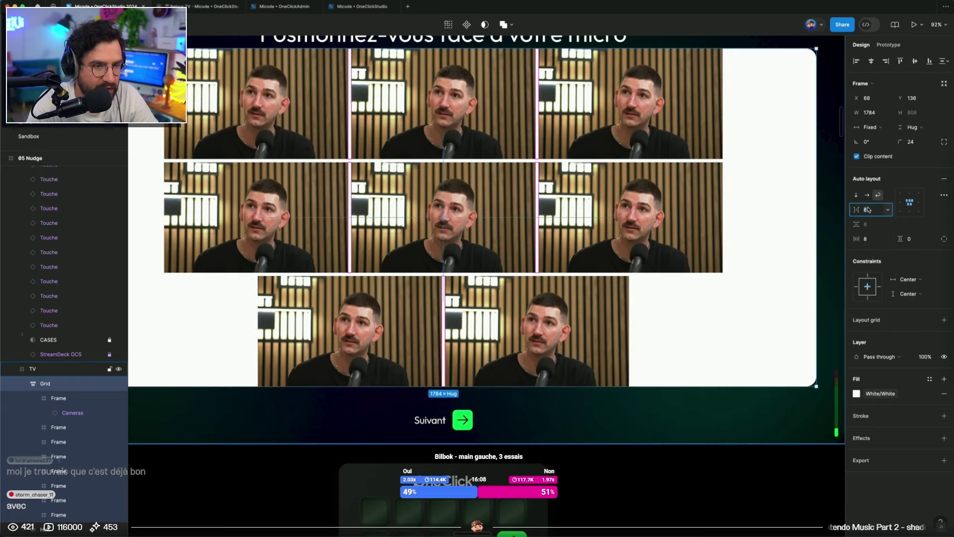
pyautogui.write('4')
pyautogui.press('Return')
# Widen the Grid frame to a fixed width of 1788 so each row holds four cameras, keeping its height on Hug
pyautogui.moveTo(816, 208); pyautogui.dragTo(820, 208)
pyautogui.click(872, 128)
pyautogui.click(873, 128)
pyautogui.moveTo(682, 107); pyautogui.dragTo(685, 104)
pyautogui.click(914, 128)
pyautogui.click(910, 139)
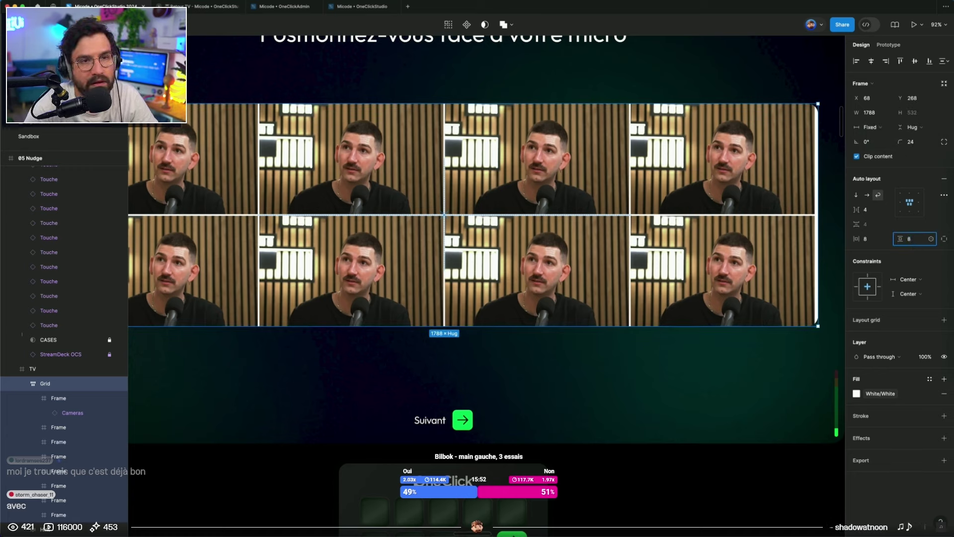
# Try a vertical padding of 8 on the Grid frame, and set both its horizontal and vertical padding to 4
pyautogui.press('Return')
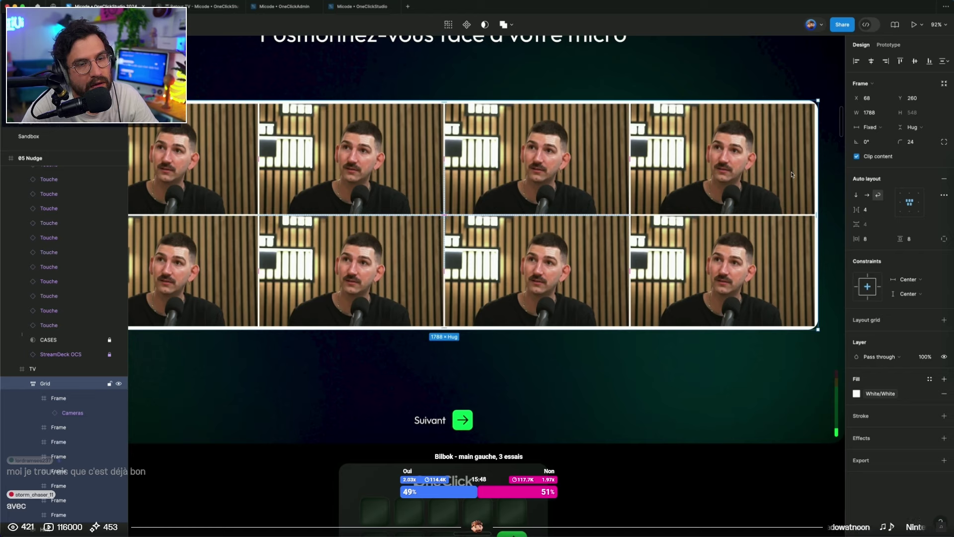
pyautogui.write('4')
pyautogui.press('Return')
pyautogui.click(916, 238)
pyautogui.write('4')
pyautogui.press('Return')
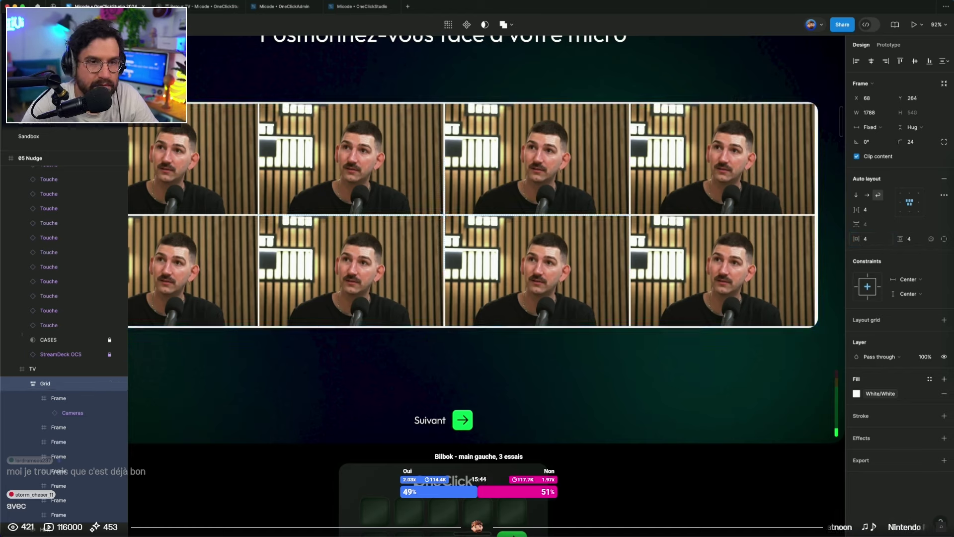
# Set the Grid frame's corner radius to 8
pyautogui.scroll(-3, 653, 239)
pyautogui.click(738, 310)
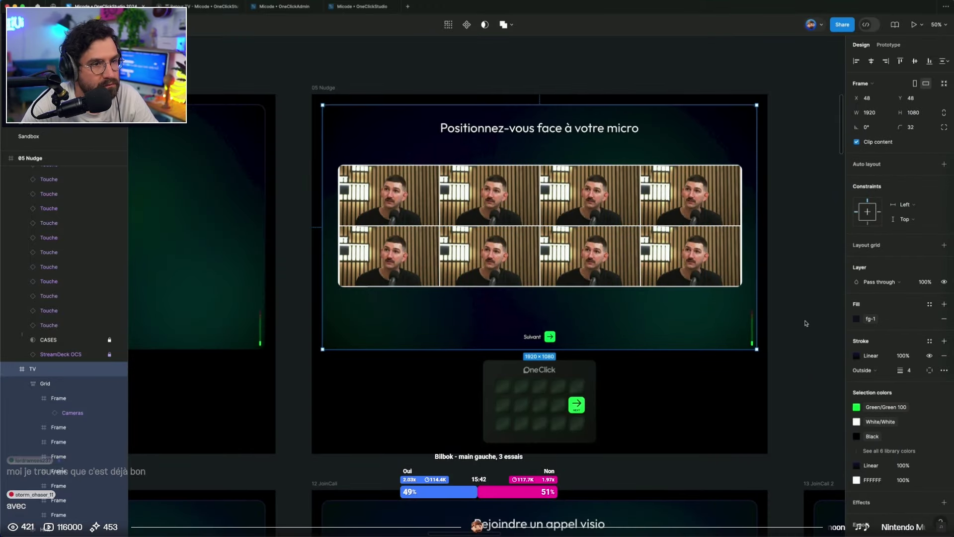
pyautogui.click(694, 251)
pyautogui.click(918, 144)
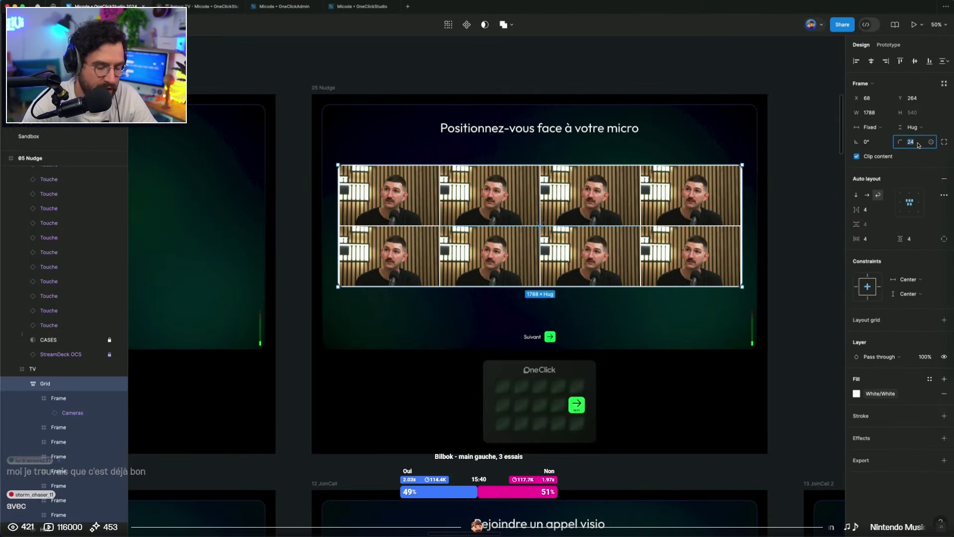
pyautogui.write('8')
pyautogui.press('Return')
pyautogui.click(811, 160)
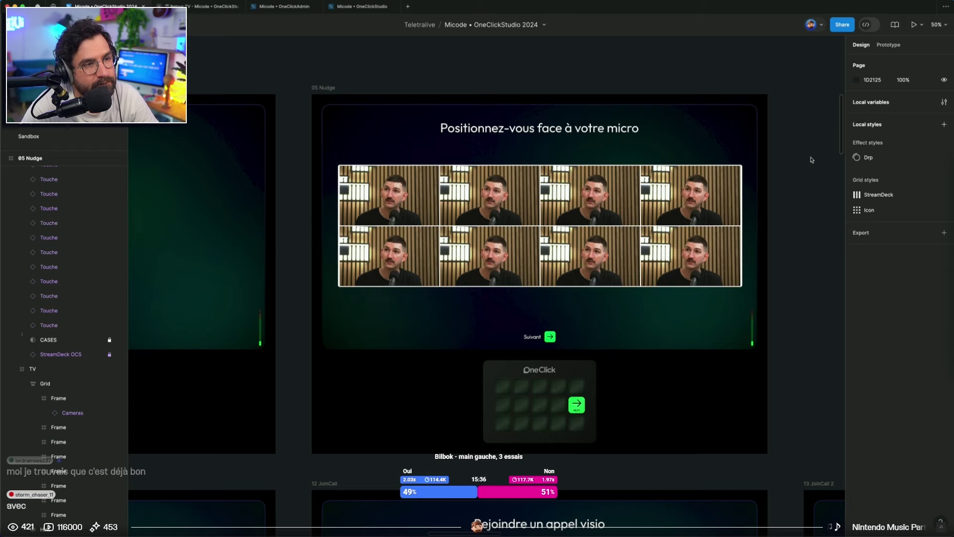
# Change the Grid frame's fill to the Black library colour
pyautogui.click(736, 208)
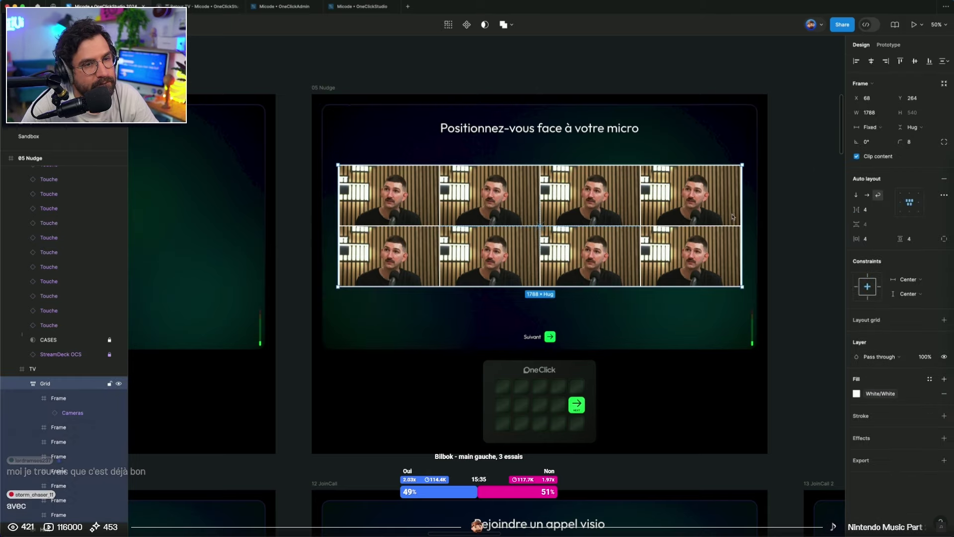
pyautogui.click(856, 394)
pyautogui.click(785, 396)
pyautogui.scroll(-1, 798, 302)
pyautogui.click(813, 317)
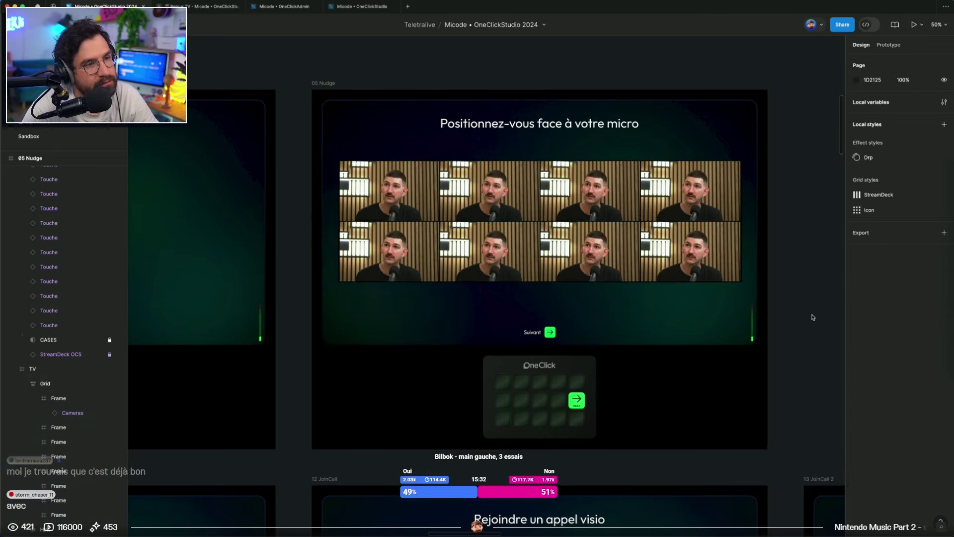
# Narrow the Grid frame to a width of 1780 so its border is even beside the cameras
pyautogui.hscroll(-1, 813, 317)
pyautogui.doubleClick(710, 225)
pyautogui.scroll(5, 710, 225)
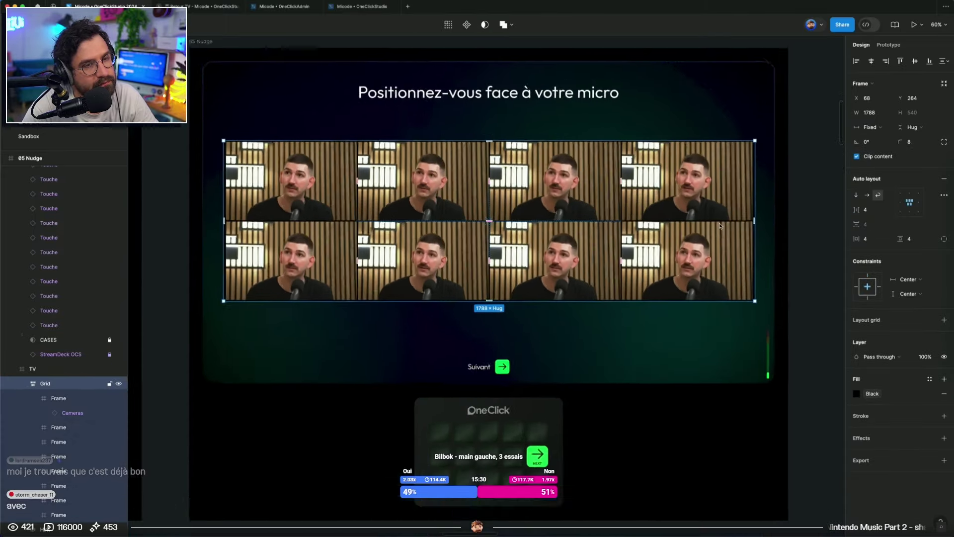
pyautogui.scroll(1, 707, 255)
pyautogui.hscroll(1, 707, 256)
pyautogui.scroll(10, 731, 154)
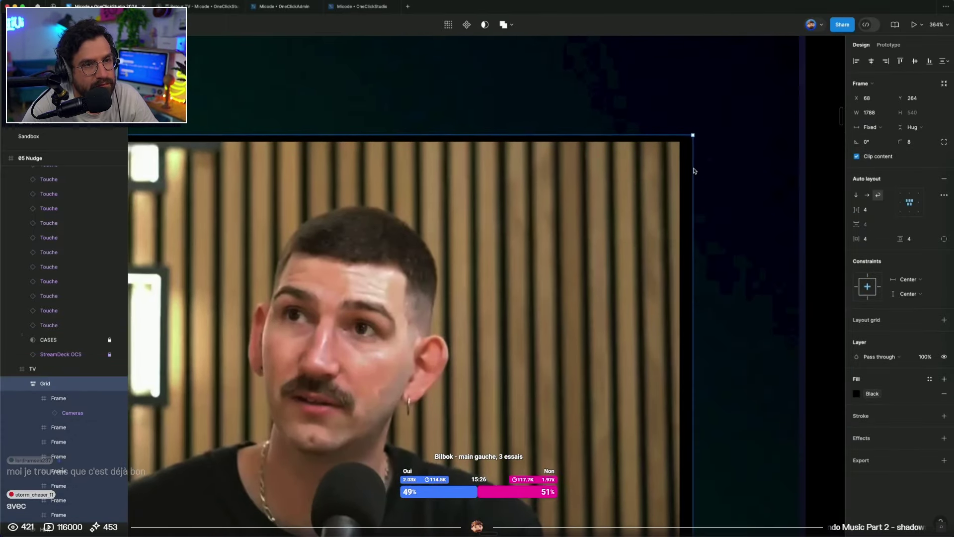
pyautogui.moveTo(694, 171); pyautogui.dragTo(681, 173)
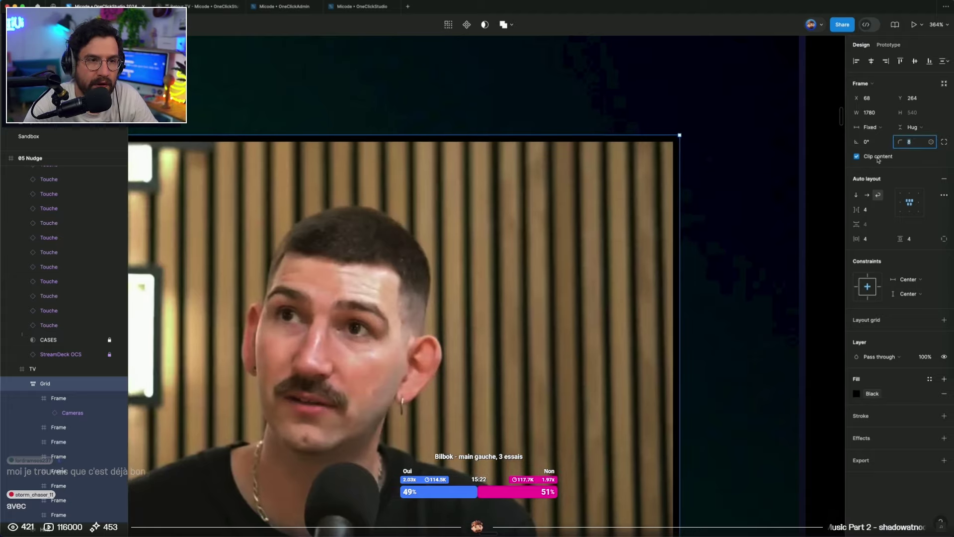
# Try corner radii of 16 and 32 on the Grid frame
pyautogui.write('16')
pyautogui.press('Return')
pyautogui.write('32')
pyautogui.press('Return')
pyautogui.write('16')
pyautogui.press('Return')
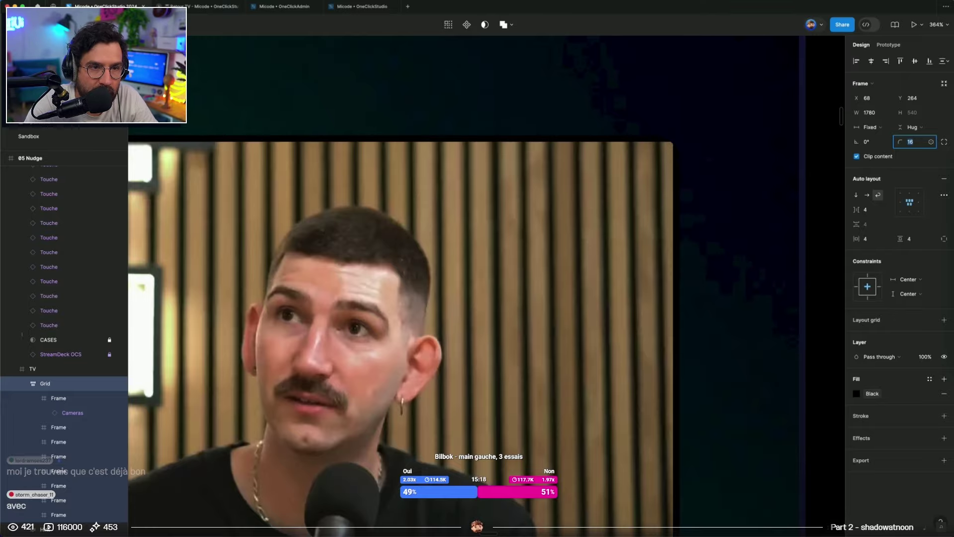
# Return the Grid frame's corner radius to 8 and recentre the frame horizontally and vertically in the TV frame
pyautogui.press('Escape')
pyautogui.hotkey('shift', '2')
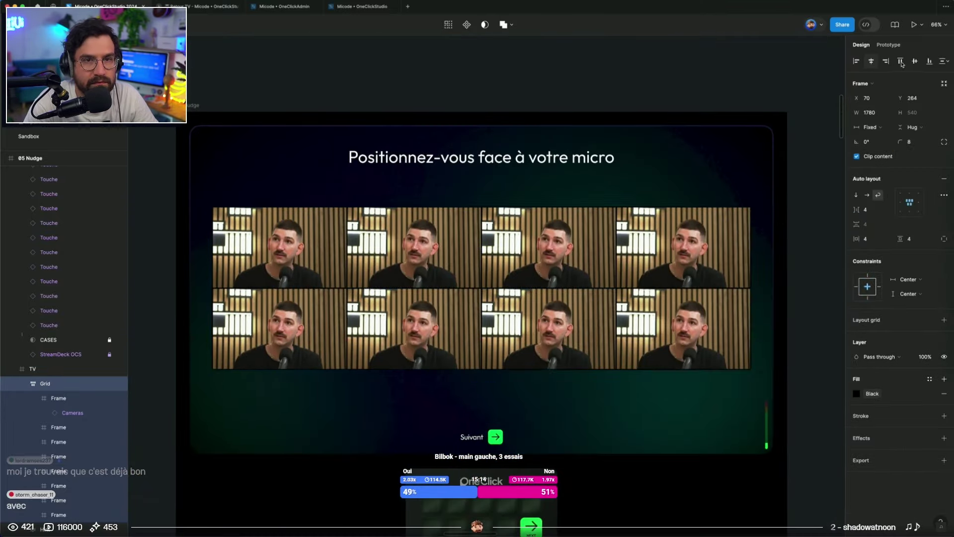
# Switch the second camera in the Grid's top row to Variant8 and the third to Variant9
pyautogui.click(451, 241)
pyautogui.doubleClick(451, 240)
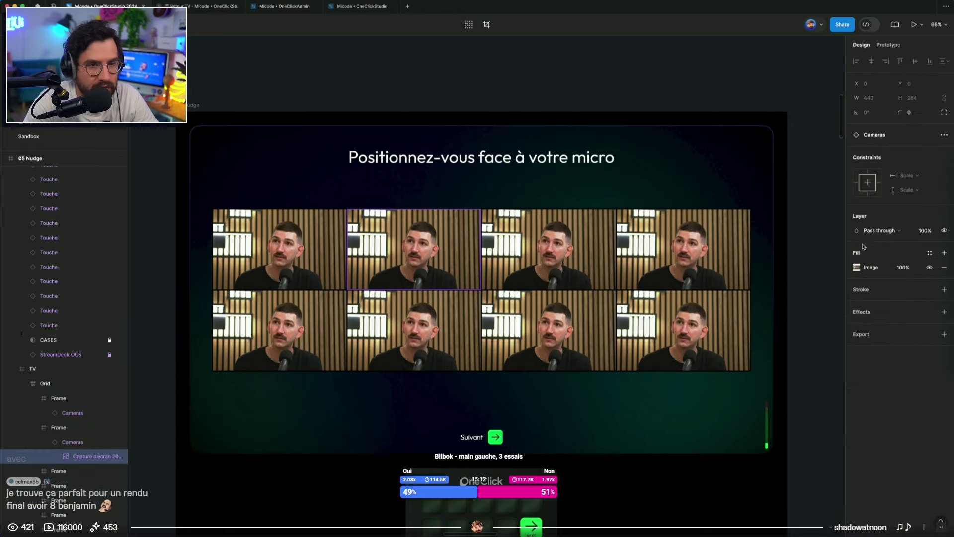
pyautogui.click(914, 178)
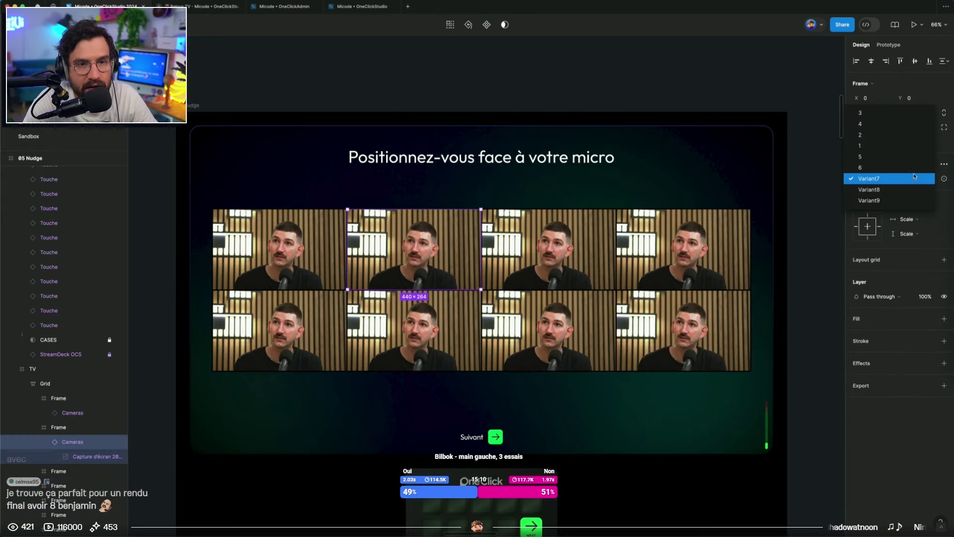
pyautogui.click(914, 189)
pyautogui.click(598, 250)
pyautogui.click(906, 180)
pyautogui.click(906, 189)
pyautogui.click(907, 180)
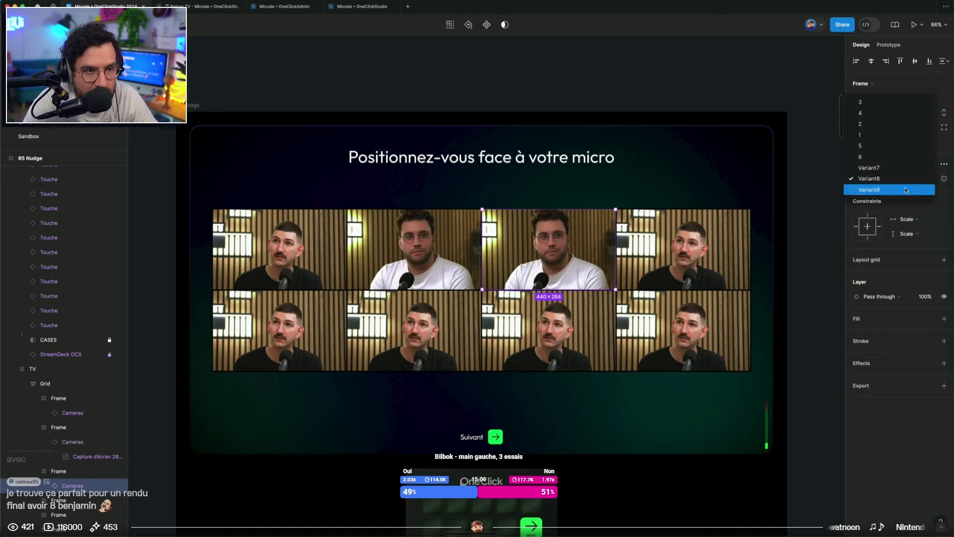
pyautogui.click(906, 189)
pyautogui.press('Escape')
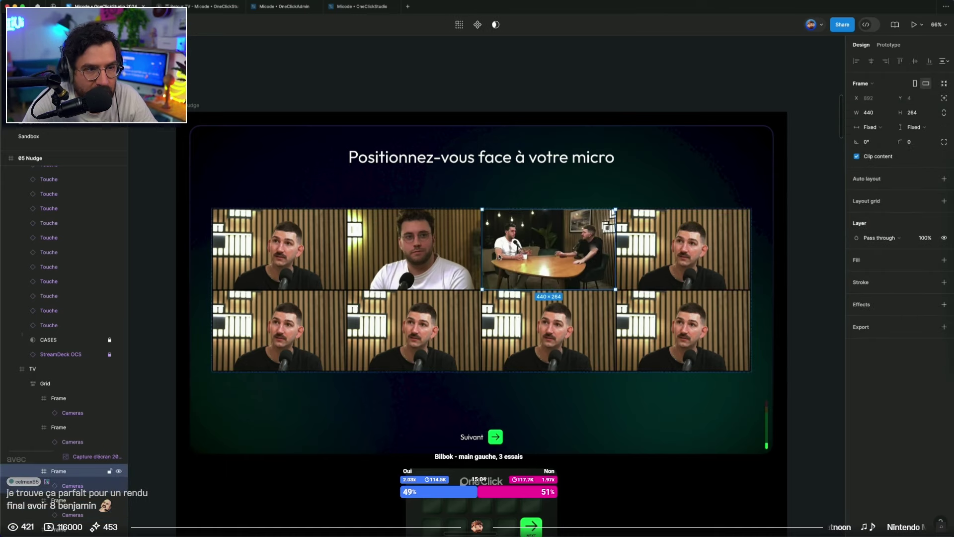
# Switch the last camera in the Grid's top row to variant 5 and the first in the bottom row to variant 2
pyautogui.click(645, 255)
pyautogui.click(923, 181)
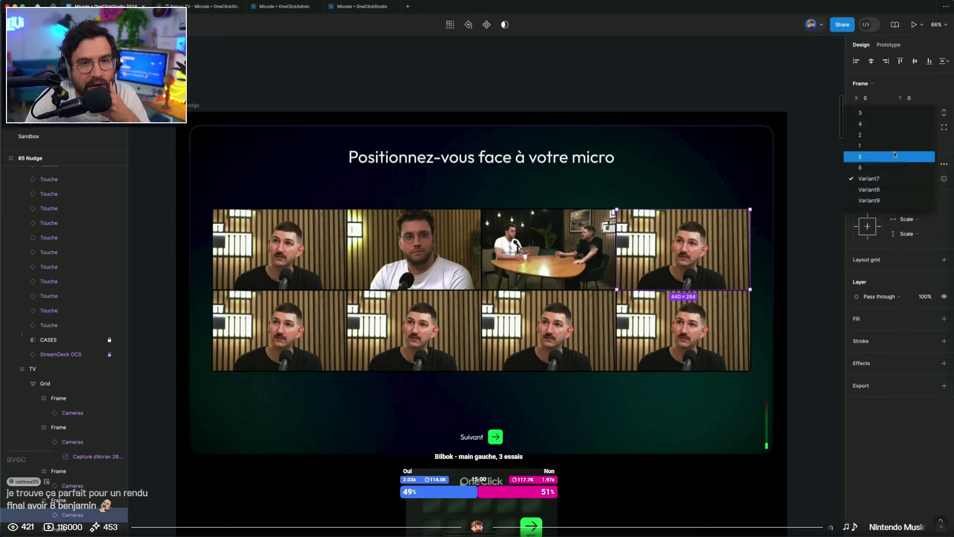
pyautogui.click(886, 158)
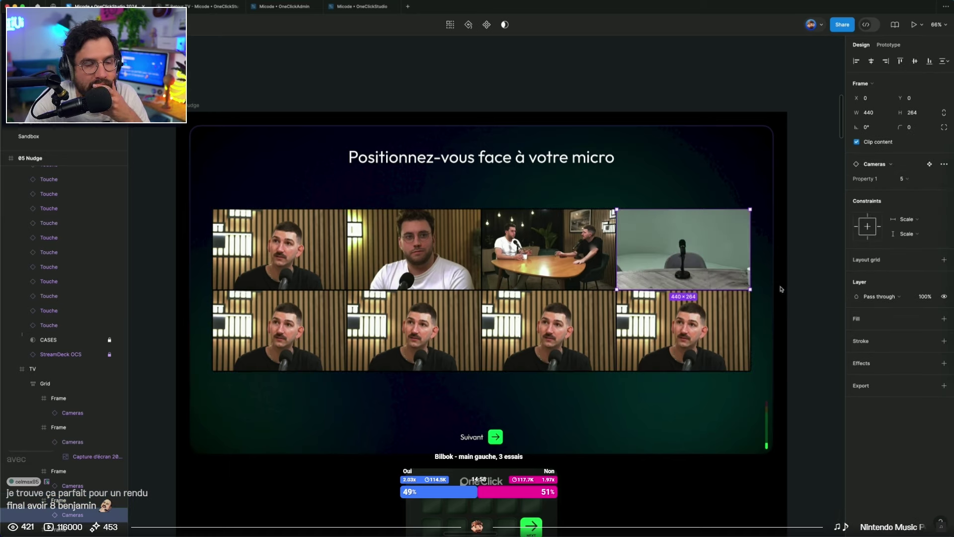
pyautogui.click(280, 330)
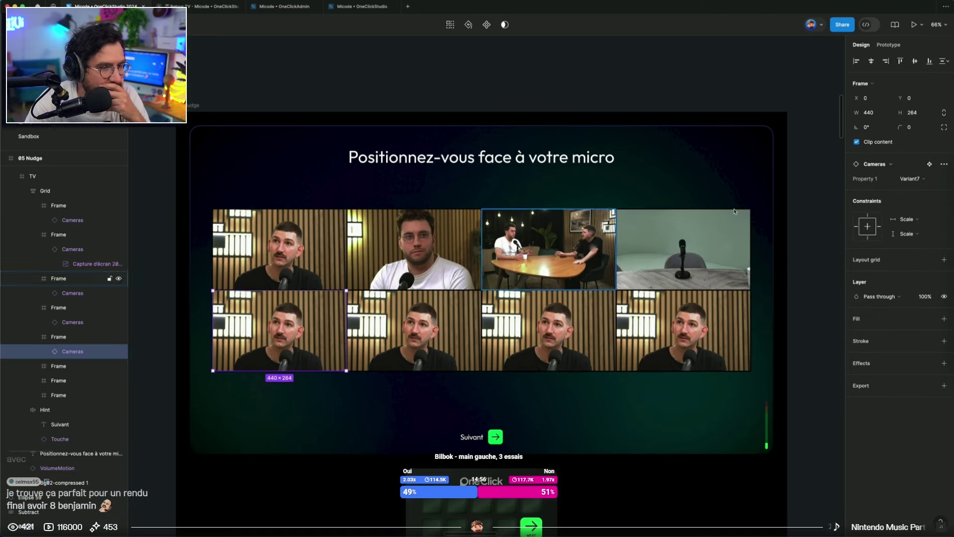
pyautogui.click(912, 178)
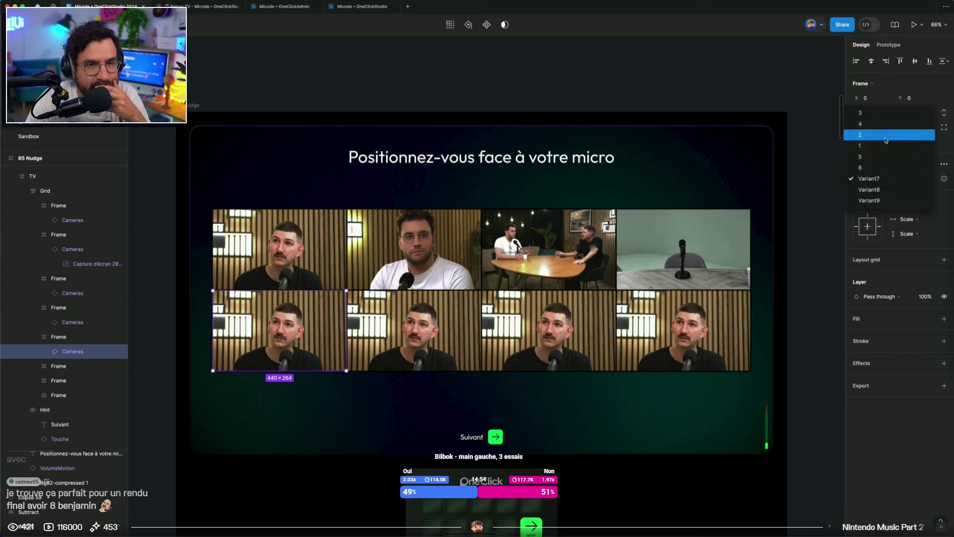
pyautogui.click(885, 135)
# Switch the second camera in the Grid's bottom row to variant 4 and the third to variant 1
pyautogui.click(406, 324)
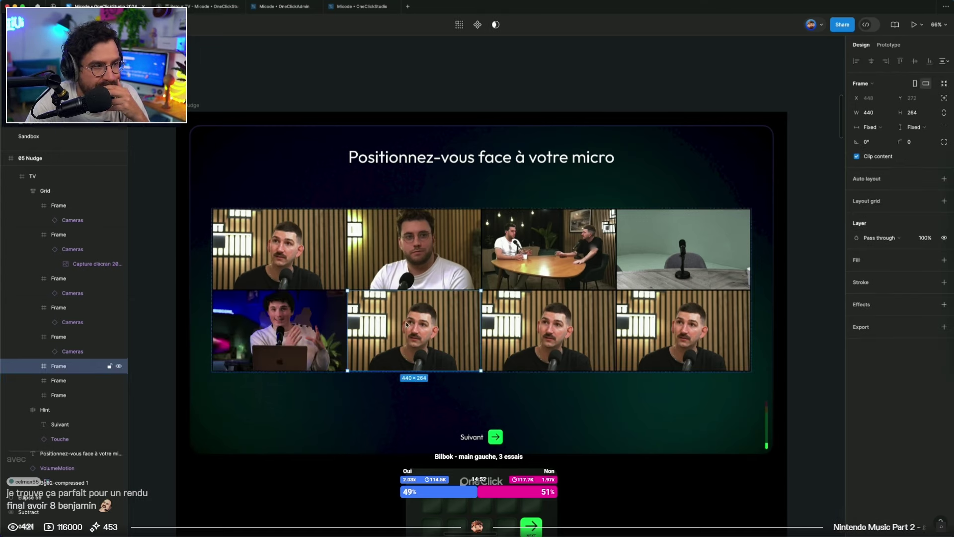
pyautogui.doubleClick(407, 324)
pyautogui.click(912, 178)
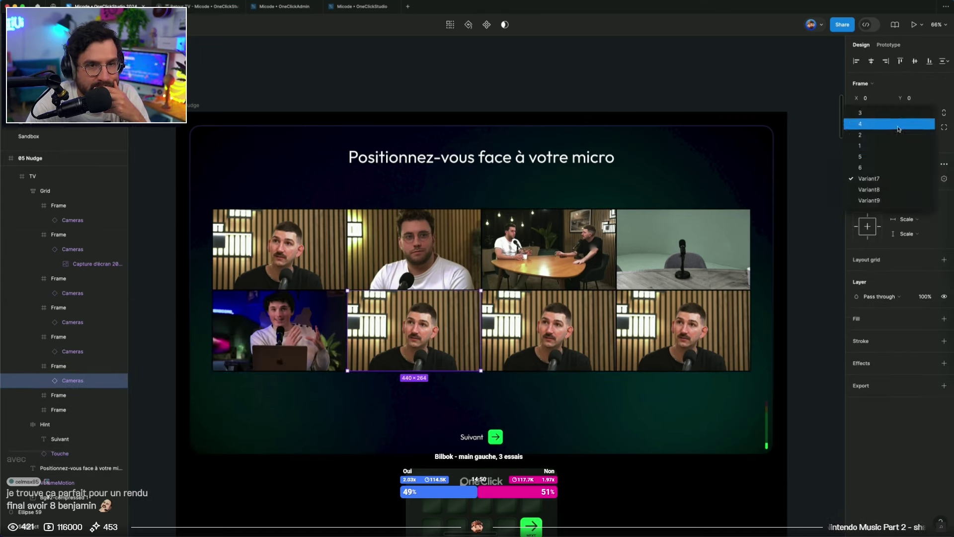
pyautogui.click(898, 129)
pyautogui.doubleClick(614, 327)
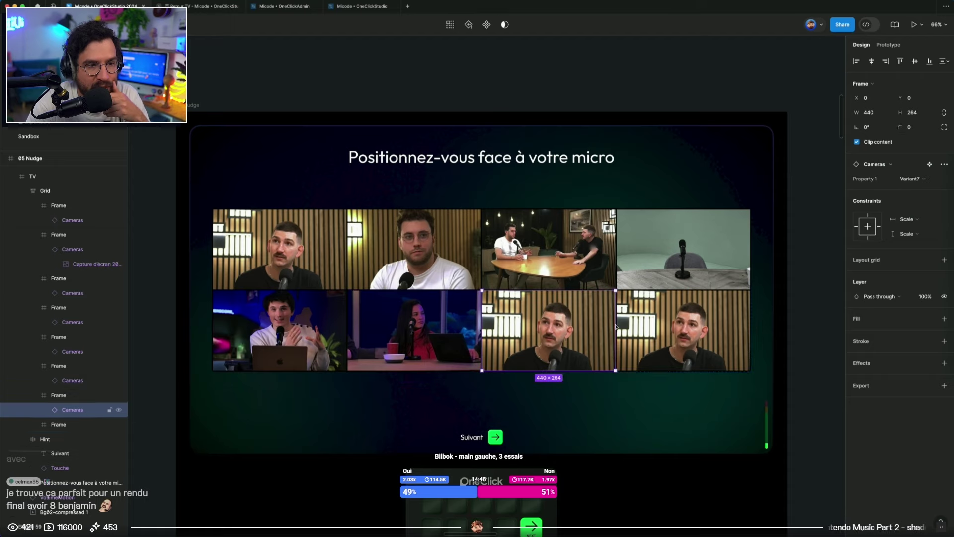
pyautogui.click(909, 179)
pyautogui.click(877, 145)
# Switch the last camera in the Grid's bottom row to variant 6 and clear the selection
pyautogui.doubleClick(683, 327)
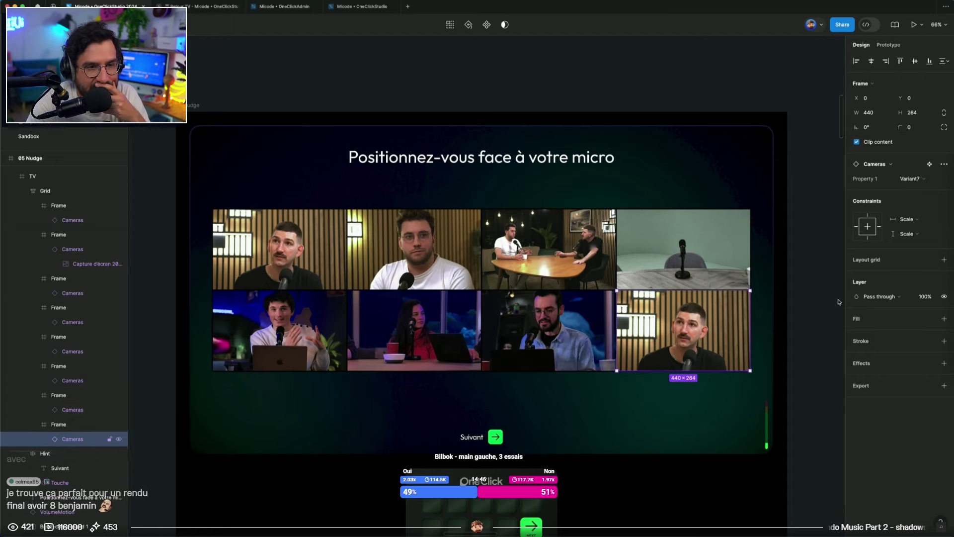
pyautogui.click(909, 179)
pyautogui.click(882, 168)
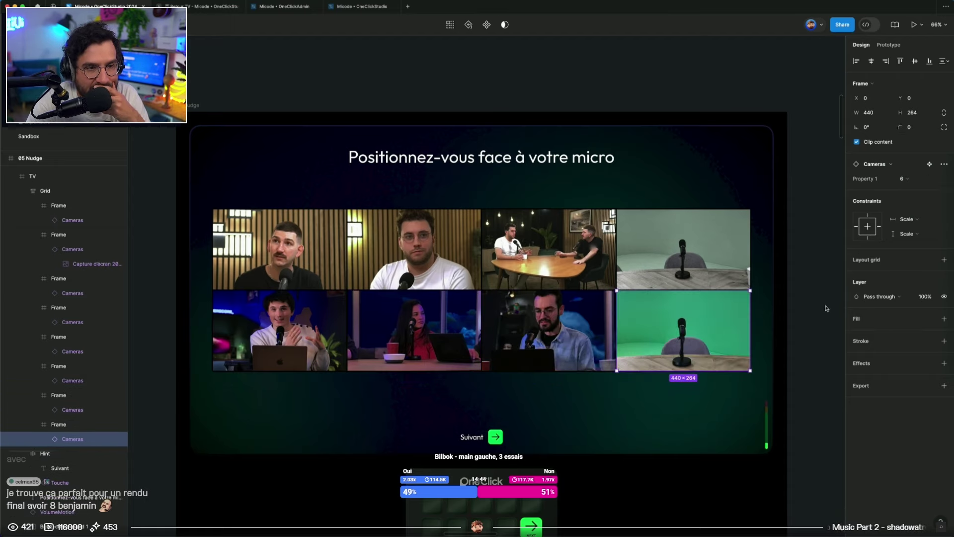
pyautogui.click(806, 347)
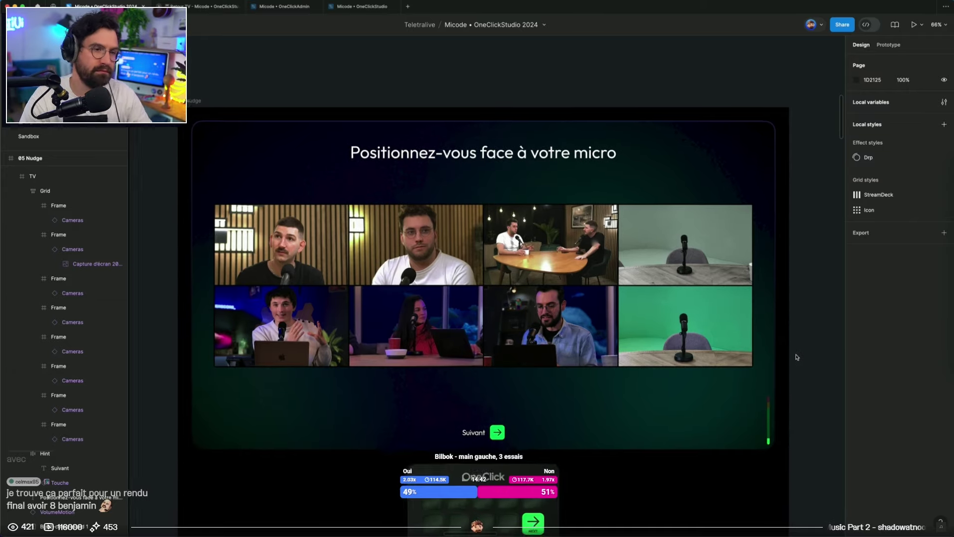
pyautogui.scroll(-2, 800, 356)
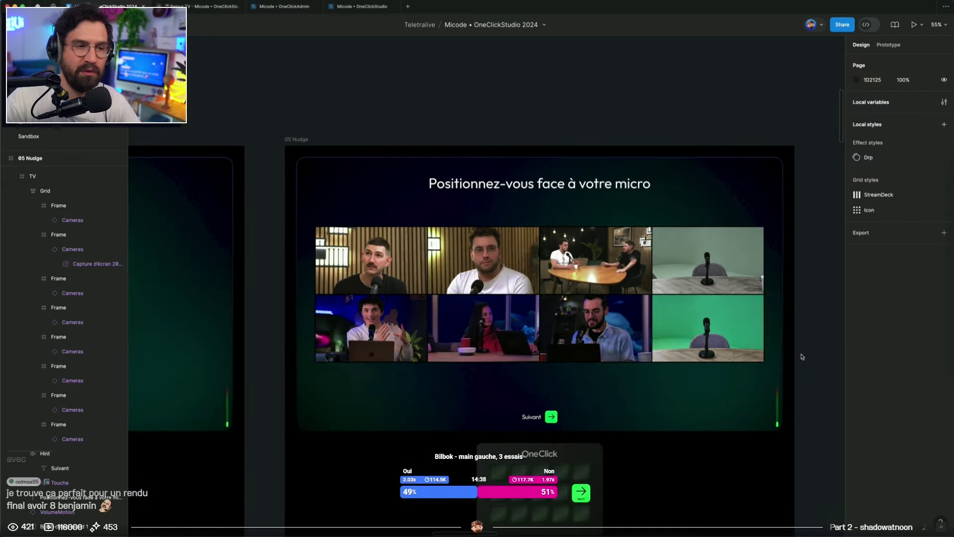
pyautogui.scroll(-5, 509, 63)
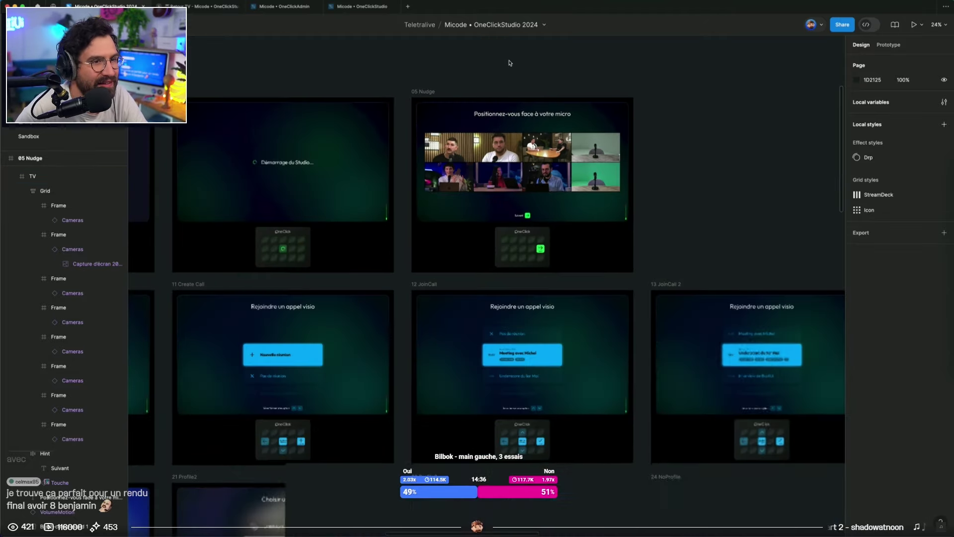
# Duplicate the 05 Nudge screen and place the copy above and to the right of the original
pyautogui.keyDown('alt'); pyautogui.moveTo(396, 187); pyautogui.dragTo(563, 85); pyautogui.keyUp('alt')
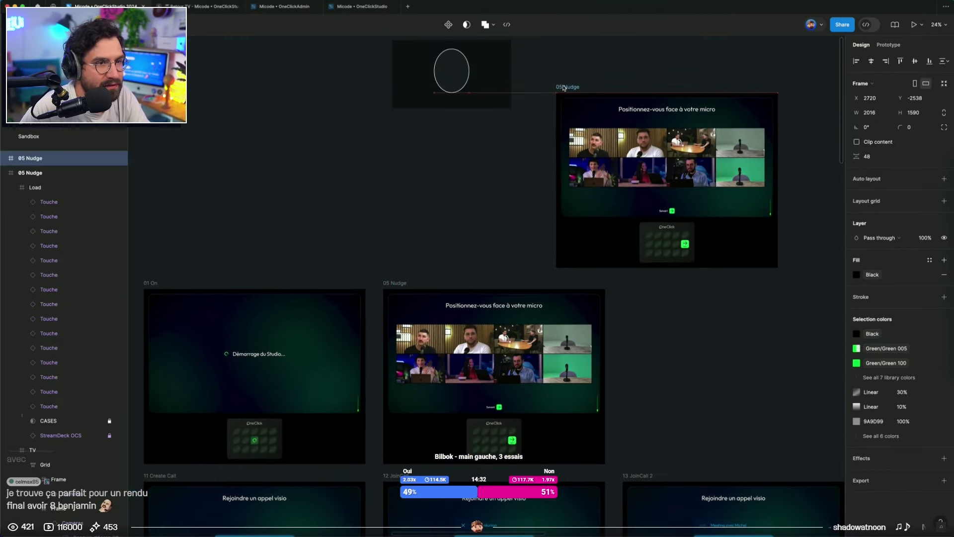
pyautogui.click(557, 71)
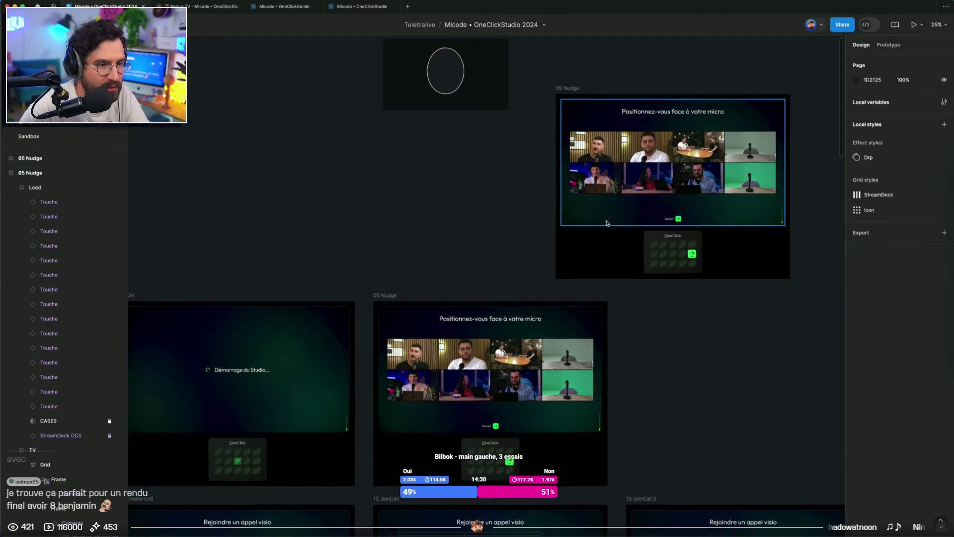
# Delete the last top-row camera and the whole bottom row from the original 05 Nudge's Grid, keeping three cameras
pyautogui.scroll(5, 657, 173)
pyautogui.moveTo(657, 174); pyautogui.dragTo(618, 152)
pyautogui.doubleClick(690, 247)
pyautogui.doubleClick(692, 241)
pyautogui.keyDown('shift'); pyautogui.click(691, 278); pyautogui.keyUp('shift')
pyautogui.keyDown('shift'); pyautogui.click(585, 290); pyautogui.keyUp('shift')
pyautogui.keyDown('shift'); pyautogui.click(522, 288); pyautogui.keyUp('shift')
pyautogui.keyDown('shift'); pyautogui.click(432, 290); pyautogui.keyUp('shift')
pyautogui.press('Delete')
# Stretch the Grid up and down to 1780 × 775 and set its corner radius to 24
pyautogui.click(600, 273)
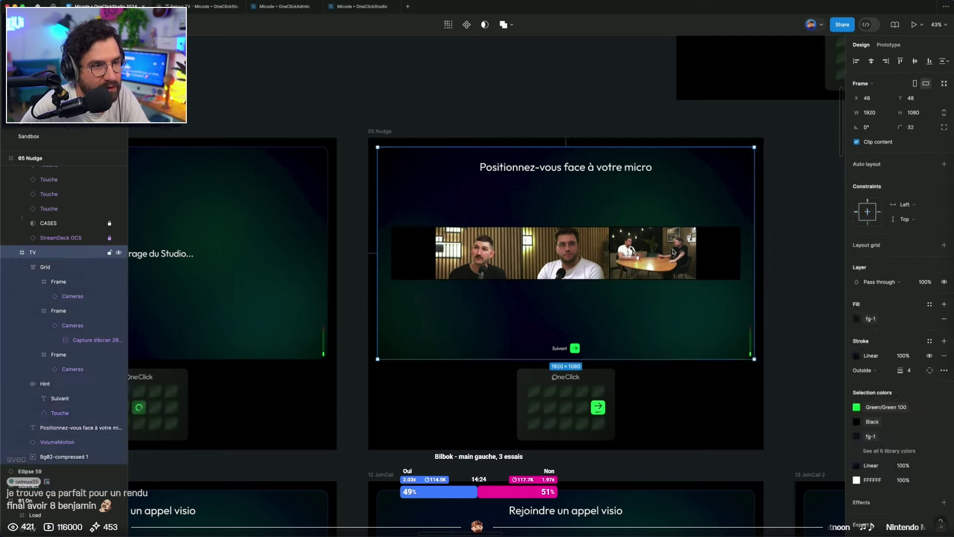
pyautogui.moveTo(634, 230); pyautogui.dragTo(646, 188)
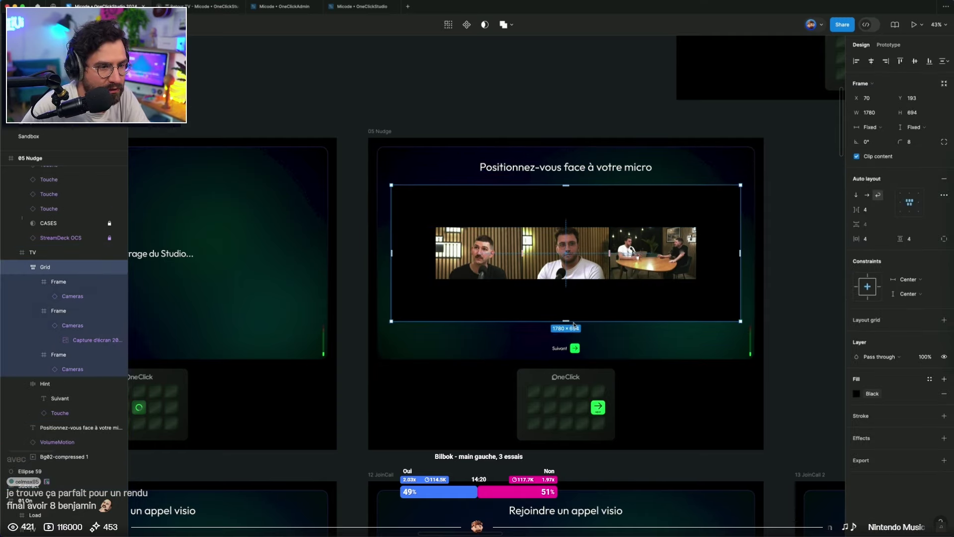
pyautogui.moveTo(568, 324)
pyautogui.mouseDown()
pyautogui.moveTo(569, 348)
pyautogui.moveTo(571, 339)
pyautogui.mouseUp()
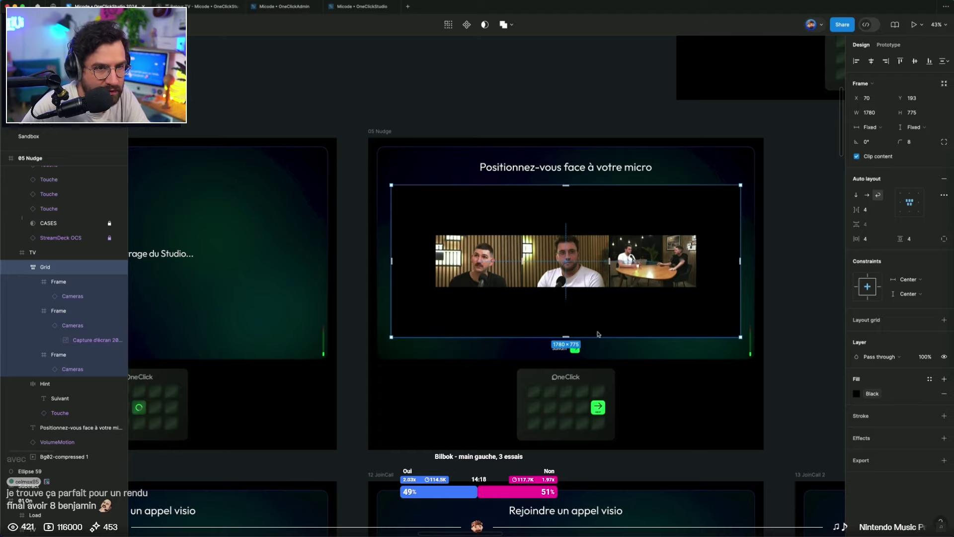
pyautogui.click(909, 142)
pyautogui.write('24')
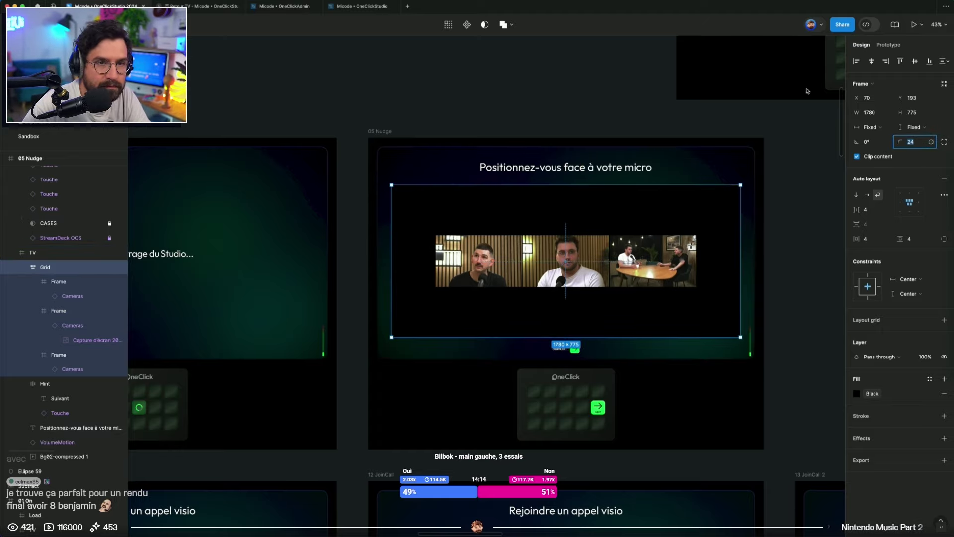
# Reduce the Grid's width by 20 to 1760 and center it horizontally in the TV frame
pyautogui.click(875, 113)
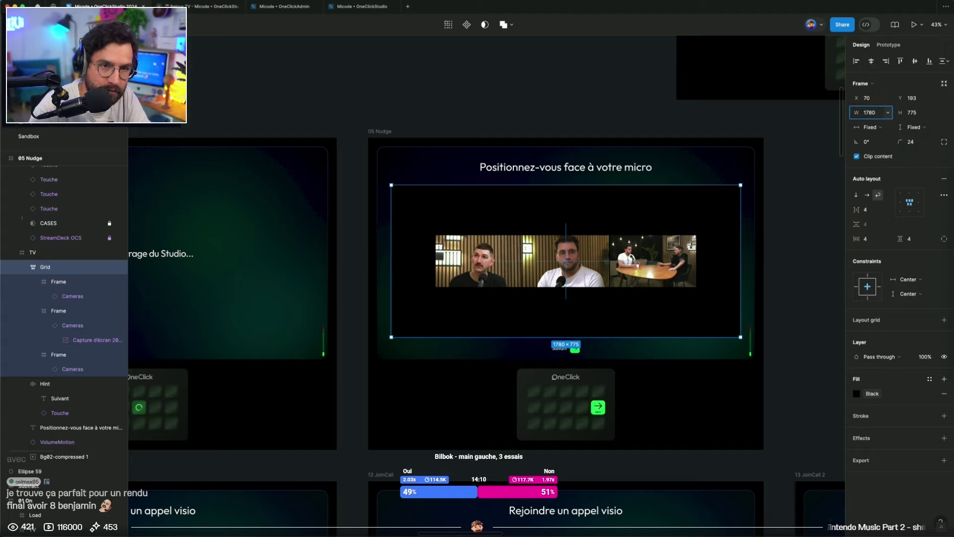
pyautogui.write('-20')
pyautogui.press('Return')
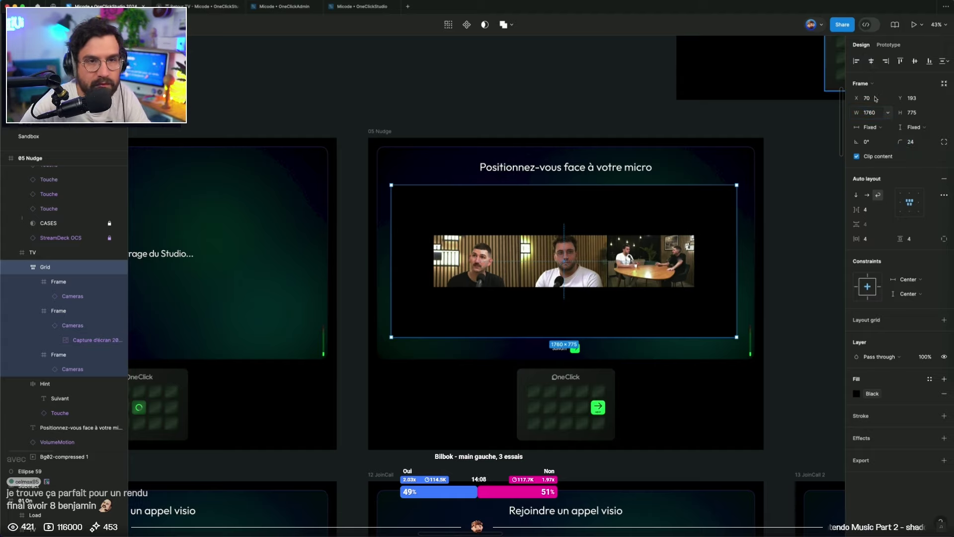
pyautogui.click(872, 61)
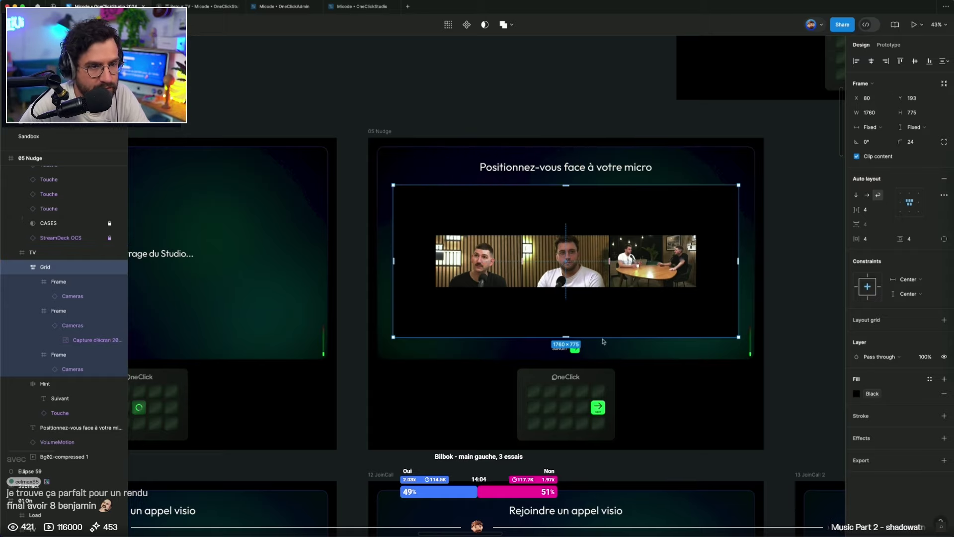
# Nudge the Grid down to Y 209
pyautogui.press('Up')
pyautogui.press('Up')
pyautogui.press('Up')
pyautogui.press('Up')
pyautogui.hotkey('shift', 'Down')
pyautogui.hotkey('shift', 'Down')
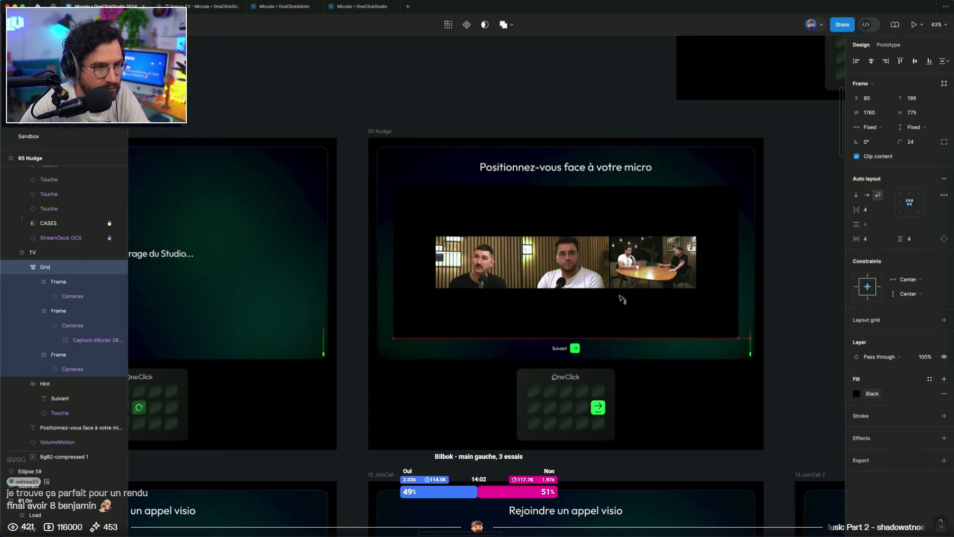
# Change the Grid's fill to the Black 050 library color and clear the selection
pyautogui.click(856, 394)
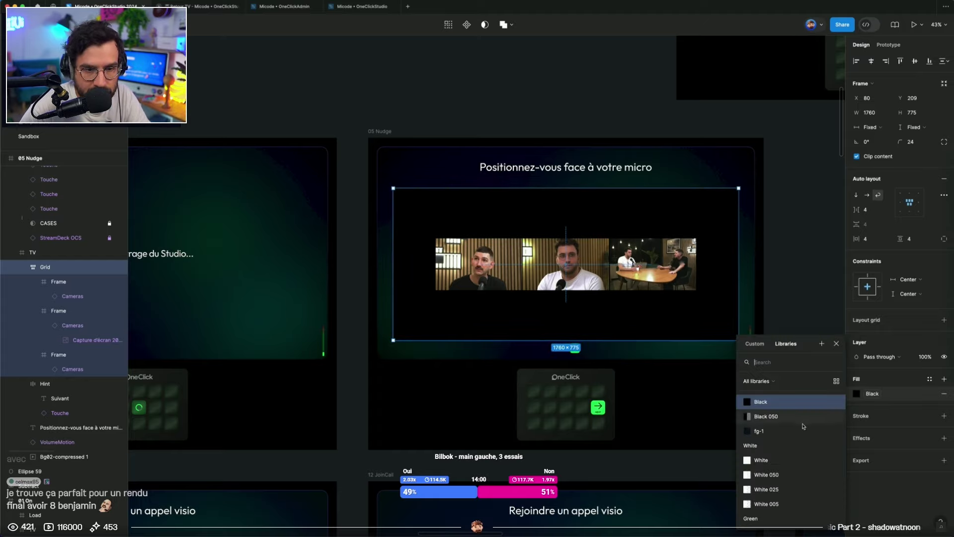
pyautogui.click(800, 423)
pyautogui.click(793, 271)
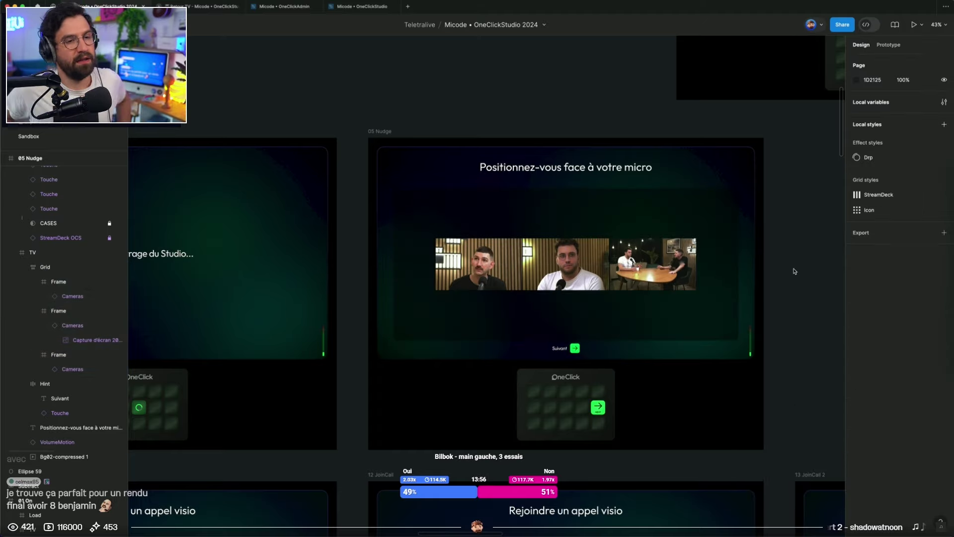
# Enlarge the three cameras in the Grid together until their row nearly fills the Grid's width
pyautogui.scroll(5, 793, 271)
pyautogui.doubleClick(483, 236)
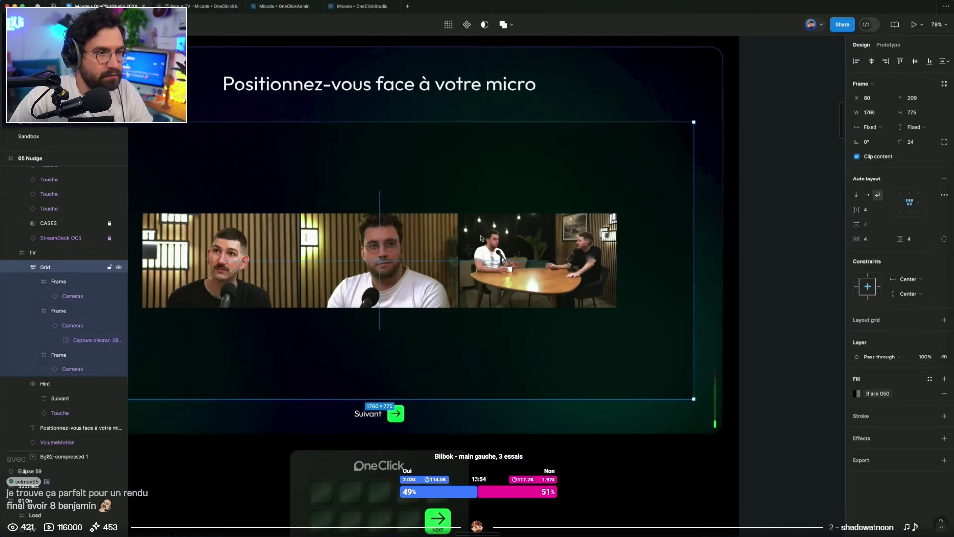
pyautogui.scroll(-6, 482, 234)
pyautogui.click(641, 234)
pyautogui.moveTo(646, 241); pyautogui.dragTo(677, 322)
pyautogui.scroll(3, 686, 328)
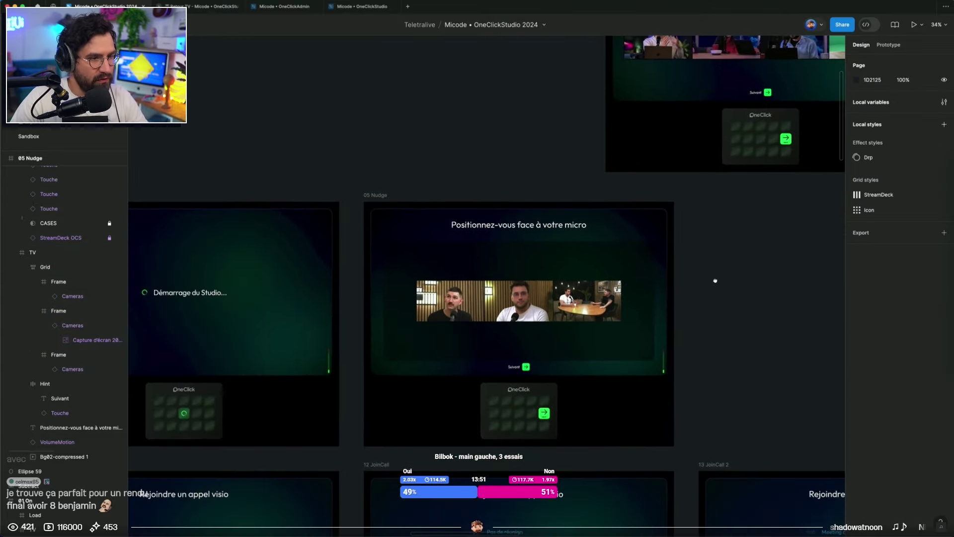
pyautogui.click(591, 297)
pyautogui.click(592, 297)
pyautogui.click(521, 302)
pyautogui.keyDown('shift'); pyautogui.click(393, 303); pyautogui.keyUp('shift')
pyautogui.keyDown('shift'); pyautogui.click(575, 301); pyautogui.keyUp('shift')
pyautogui.moveTo(632, 288); pyautogui.dragTo(666, 286)
pyautogui.moveTo(643, 291); pyautogui.dragTo(674, 289)
pyautogui.press('Escape')
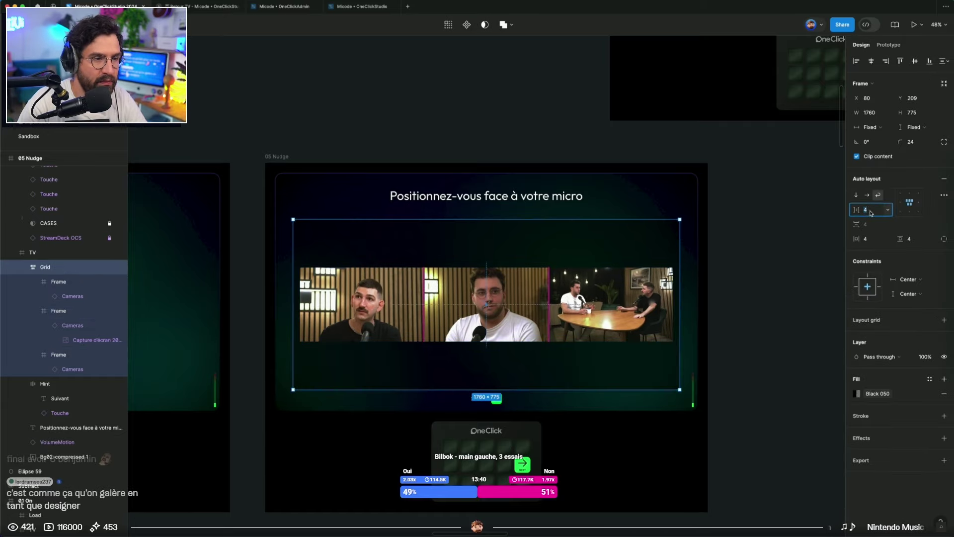
pyautogui.click(744, 348)
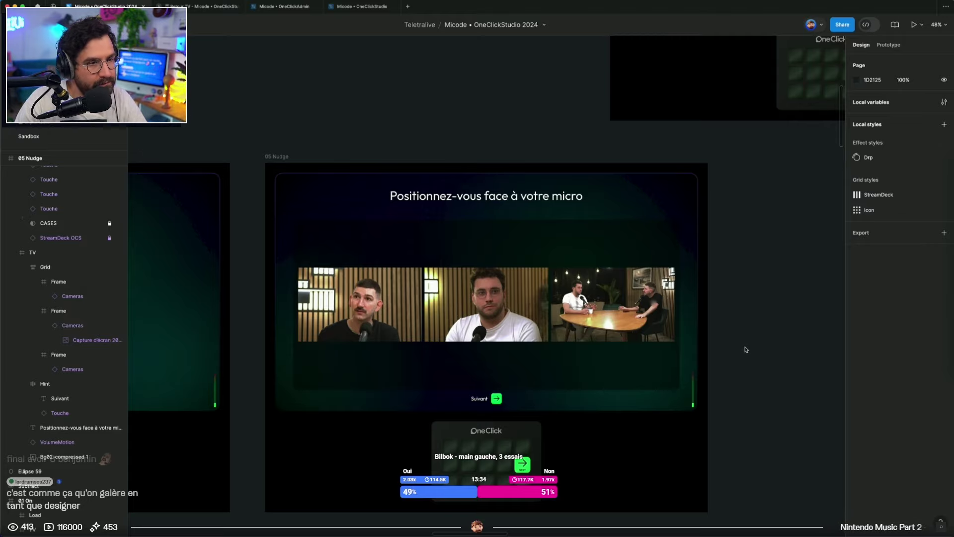
# Move the white-outlined ellipse out of the dark cut-out rectangle to the empty canvas below it
pyautogui.scroll(-5, 740, 350)
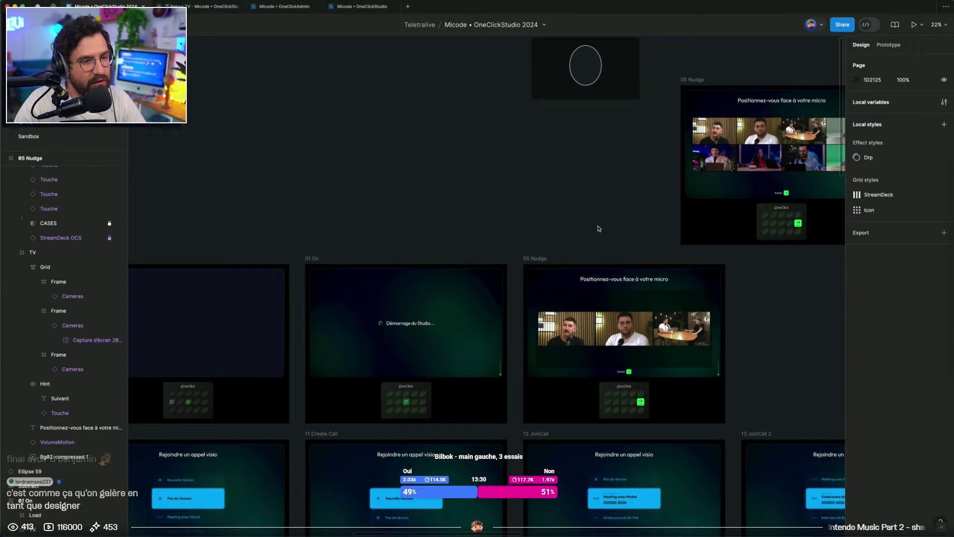
pyautogui.scroll(5, 599, 228)
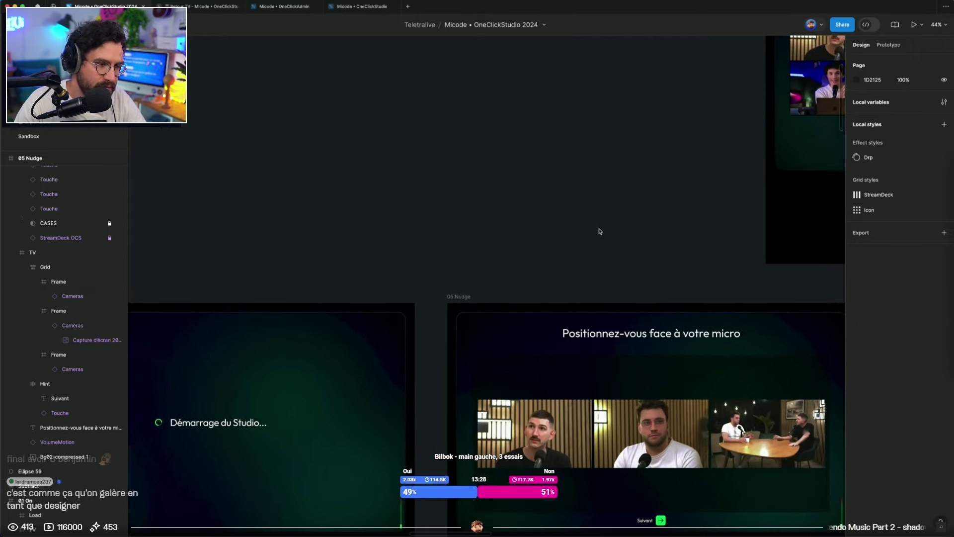
pyautogui.scroll(5, 600, 222)
pyautogui.hscroll(2, 600, 222)
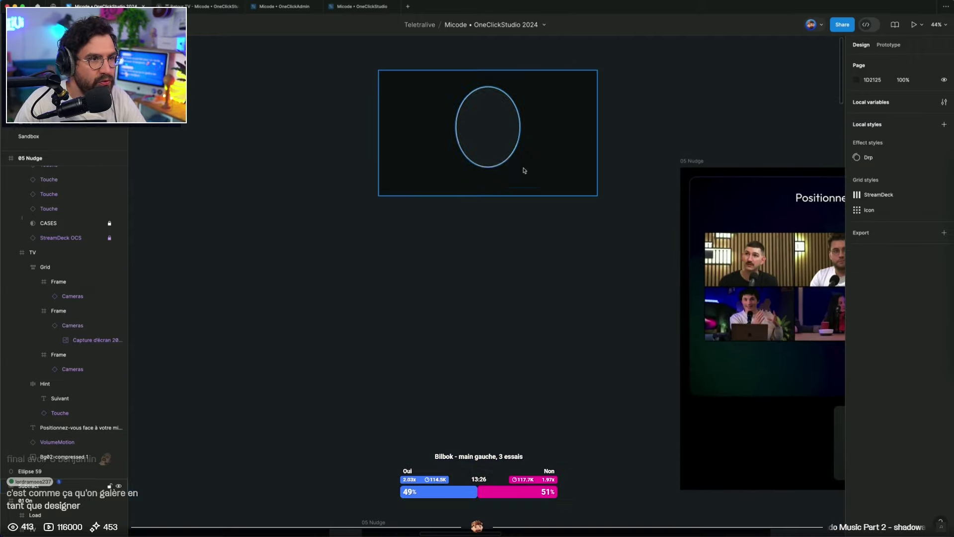
pyautogui.click(519, 114)
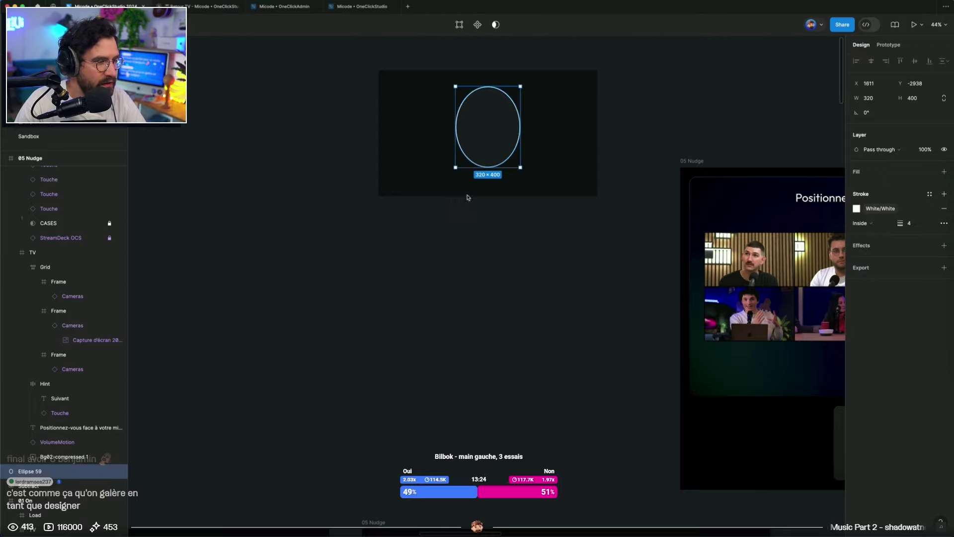
pyautogui.moveTo(538, 103); pyautogui.dragTo(535, 298)
pyautogui.hotkey('ctrl', 'z')
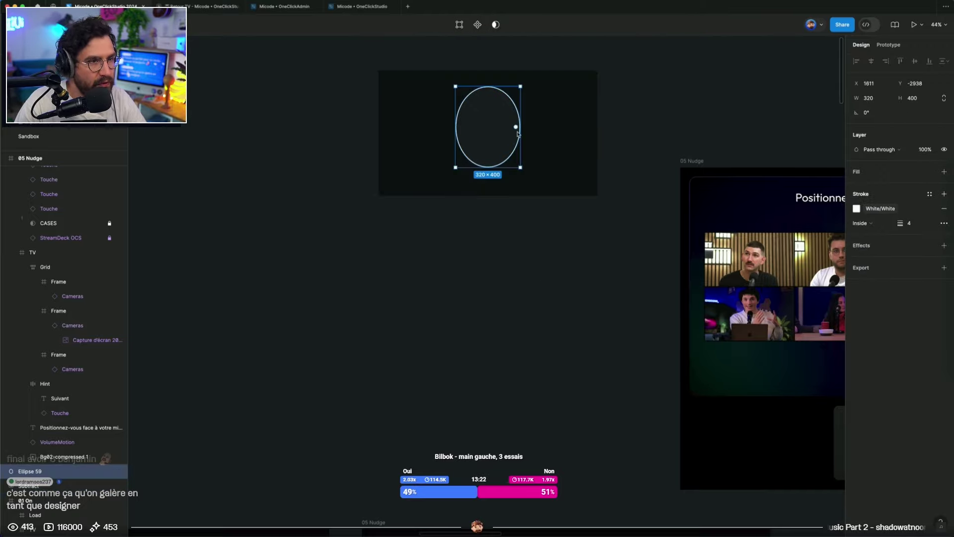
pyautogui.click(498, 260)
pyautogui.moveTo(497, 164); pyautogui.dragTo(503, 378)
pyautogui.click(518, 132)
pyautogui.press('Escape')
# Set the width of the ellipse inside the Subtract shape to 400 to make it a circle
pyautogui.doubleClick(520, 111)
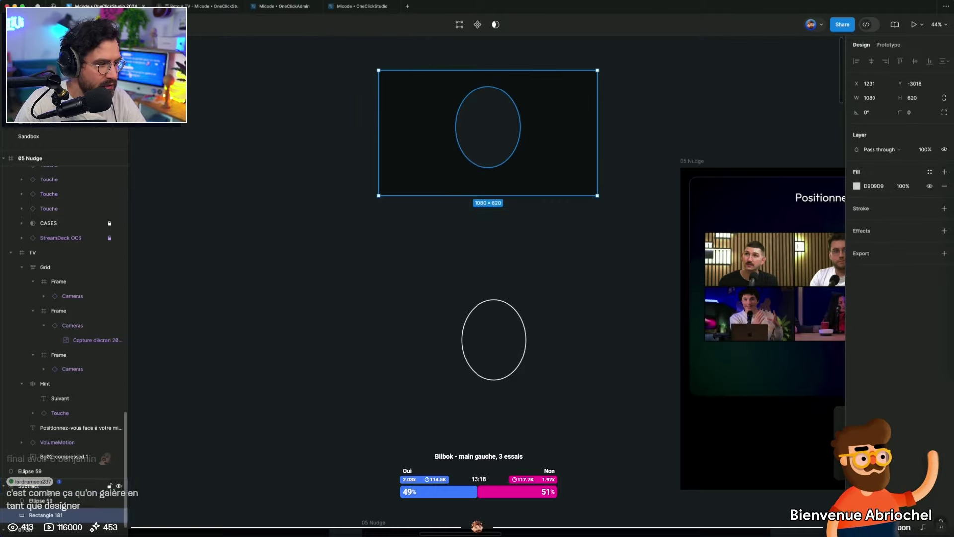
pyautogui.click(497, 130)
pyautogui.click(876, 99)
pyautogui.write('400')
pyautogui.press('Return')
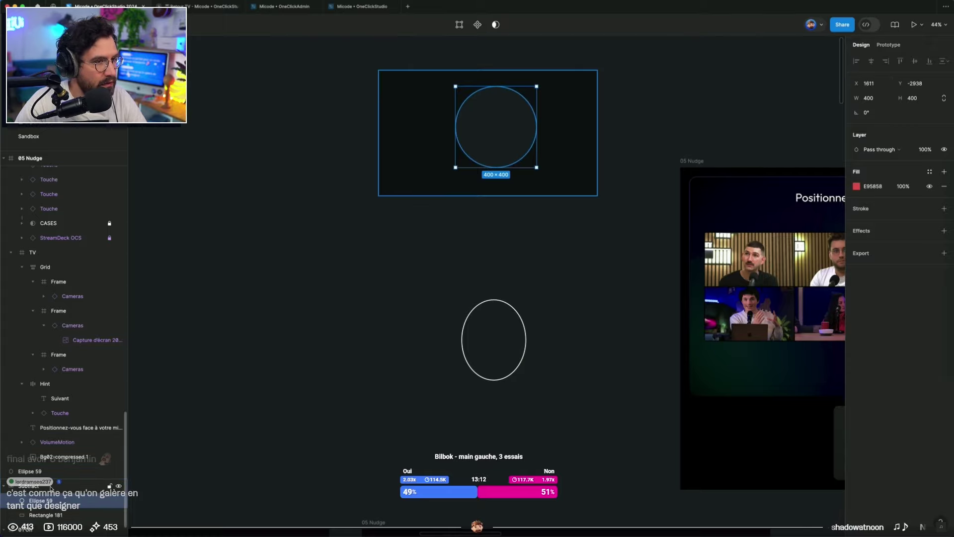
# Reposition the cut-out circle to the rectangle's horizontal center and enlarge it to about 494 × 494
pyautogui.moveTo(500, 159); pyautogui.dragTo(491, 165)
pyautogui.moveTo(529, 93); pyautogui.dragTo(540, 83)
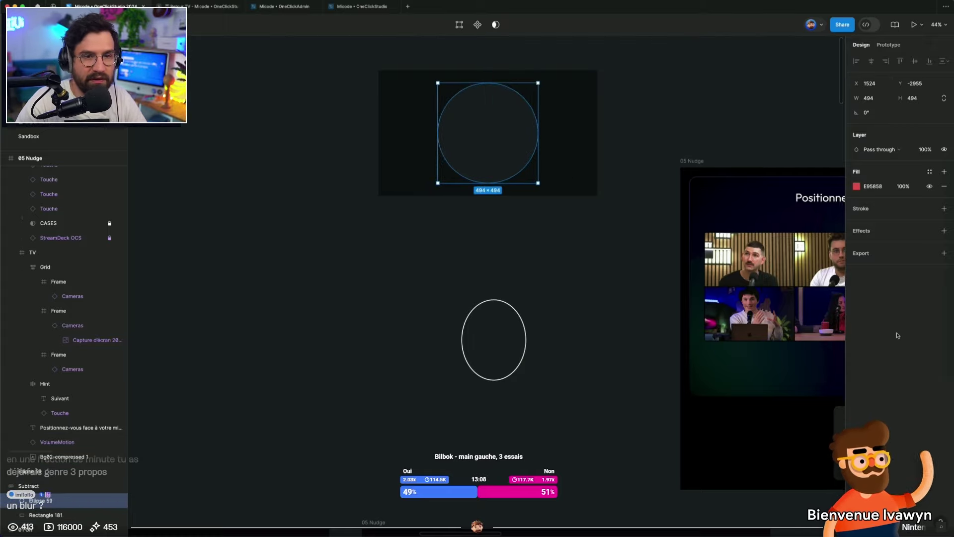
pyautogui.press('Escape')
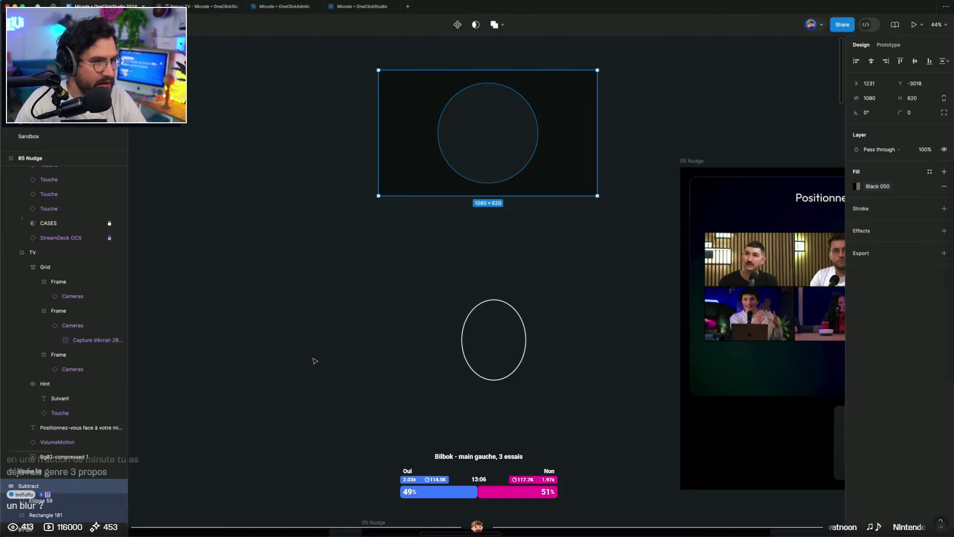
# Ungroup the Subtract shape and wrap its red circle and grey rectangle in a frame
pyautogui.moveTo(597, 196)
pyautogui.mouseDown()
pyautogui.moveTo(614, 242)
pyautogui.moveTo(656, 179)
pyautogui.moveTo(519, 204)
pyautogui.moveTo(603, 208)
pyautogui.mouseUp()
pyautogui.click(45, 501)
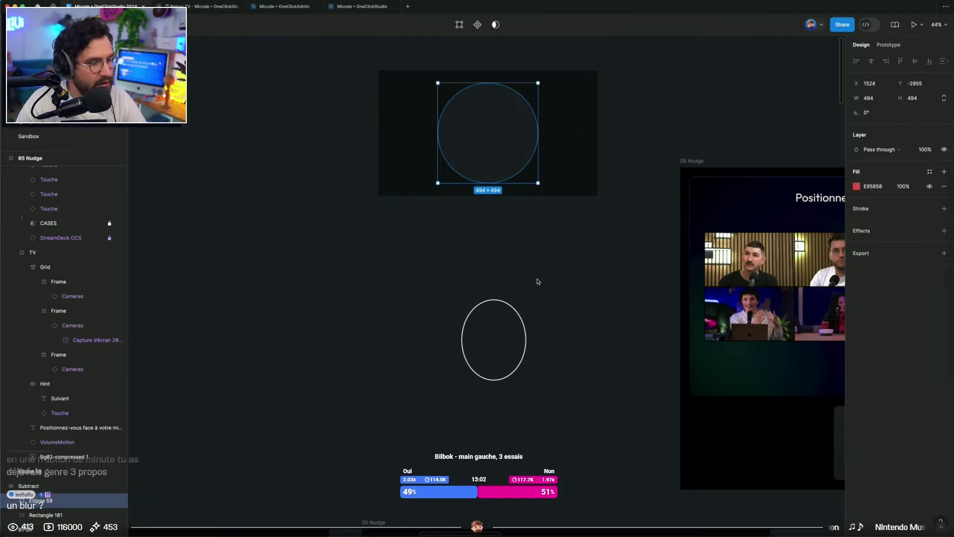
pyautogui.click(44, 488)
pyautogui.press('super+shift+g')
pyautogui.click(588, 216)
pyautogui.click(496, 131)
pyautogui.keyDown('shift'); pyautogui.click(578, 78); pyautogui.keyUp('shift')
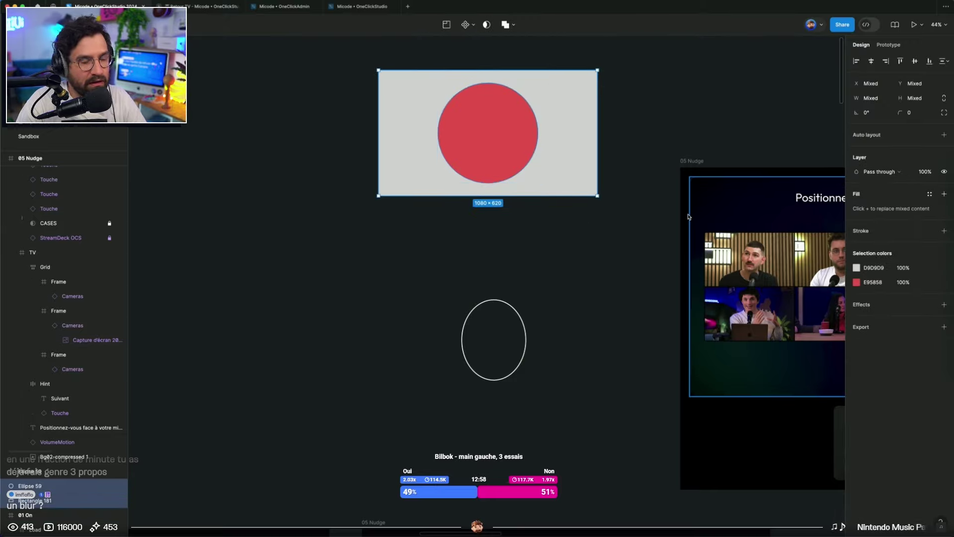
pyautogui.press('super+alt+g')
pyautogui.press('Escape')
# Constrain the red circle to Center in both directions, test it by enlarging the frame, and undo the resize
pyautogui.click(494, 132)
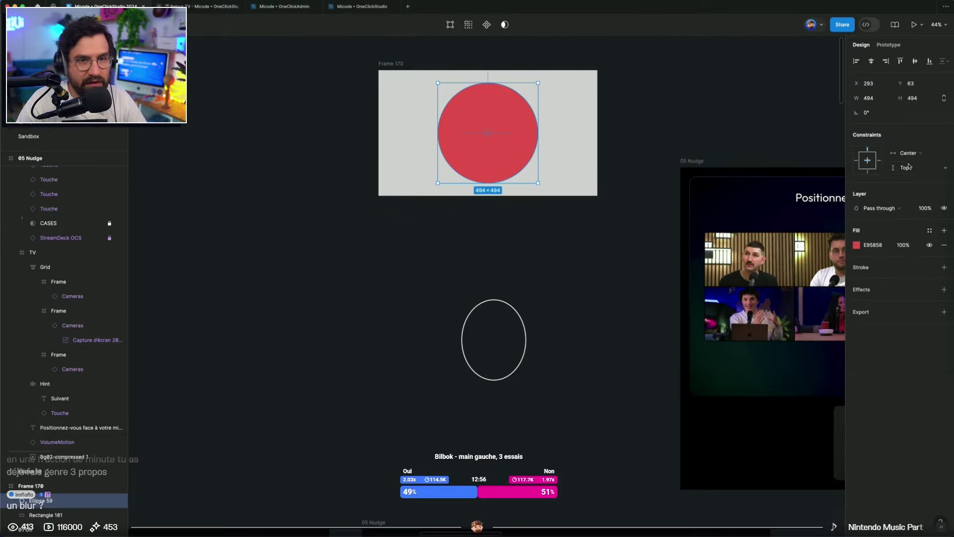
pyautogui.click(590, 195)
pyautogui.moveTo(598, 197); pyautogui.dragTo(688, 244)
pyautogui.press('super+z')
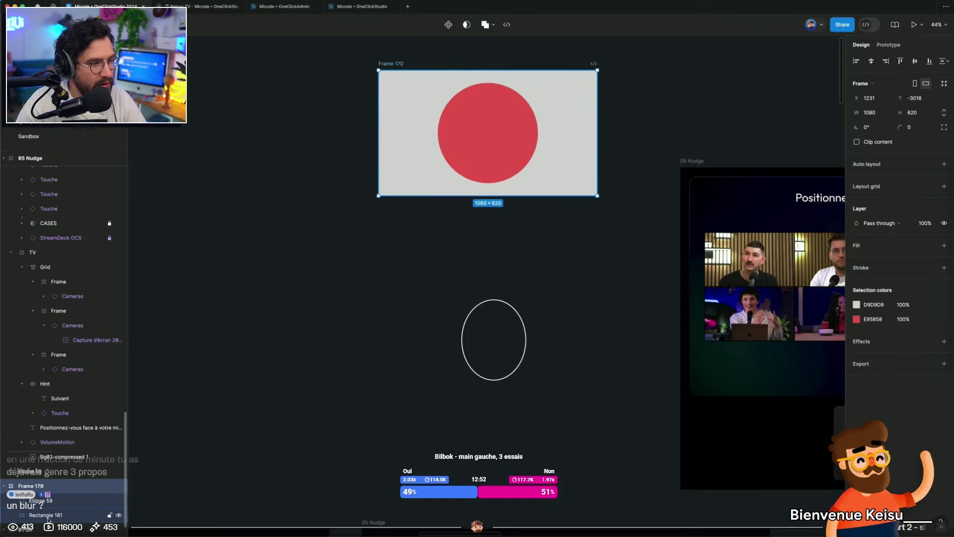
# Set the grey rectangle's horizontal and vertical constraints to Scale
pyautogui.click(47, 516)
pyautogui.click(909, 153)
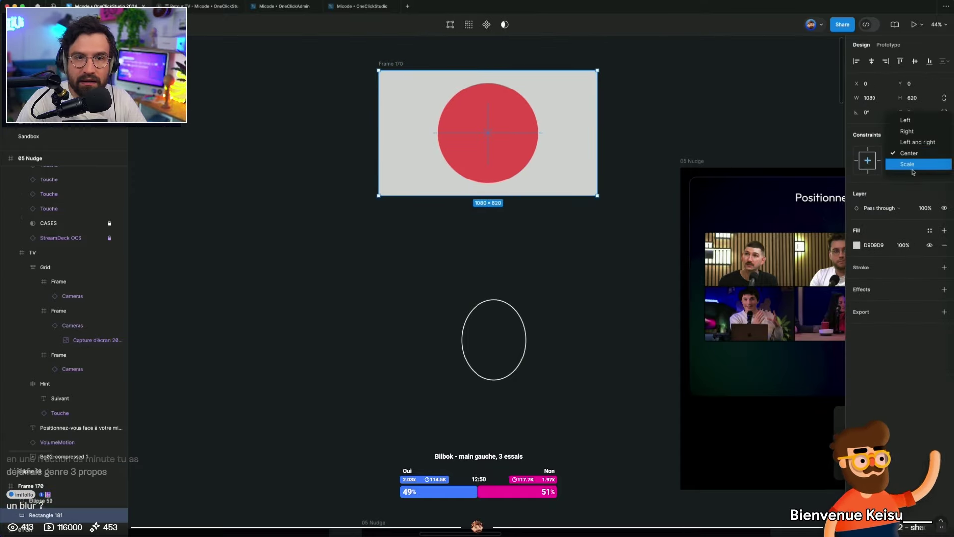
pyautogui.click(912, 171)
pyautogui.click(909, 167)
pyautogui.click(908, 179)
pyautogui.click(516, 232)
# Try resizing the frame to 1317 × 507 to test the constraints, and undo the resize
pyautogui.click(596, 196)
pyautogui.moveTo(597, 196); pyautogui.dragTo(645, 177)
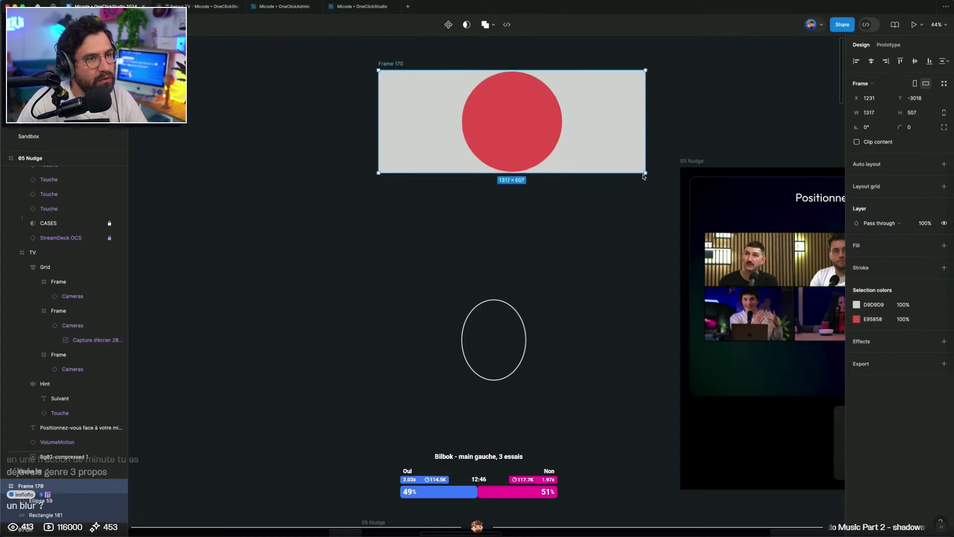
pyautogui.press('super+z')
# Duplicate the red circle in place inside the frame
pyautogui.click(568, 268)
pyautogui.click(488, 137)
pyautogui.press('super+d')
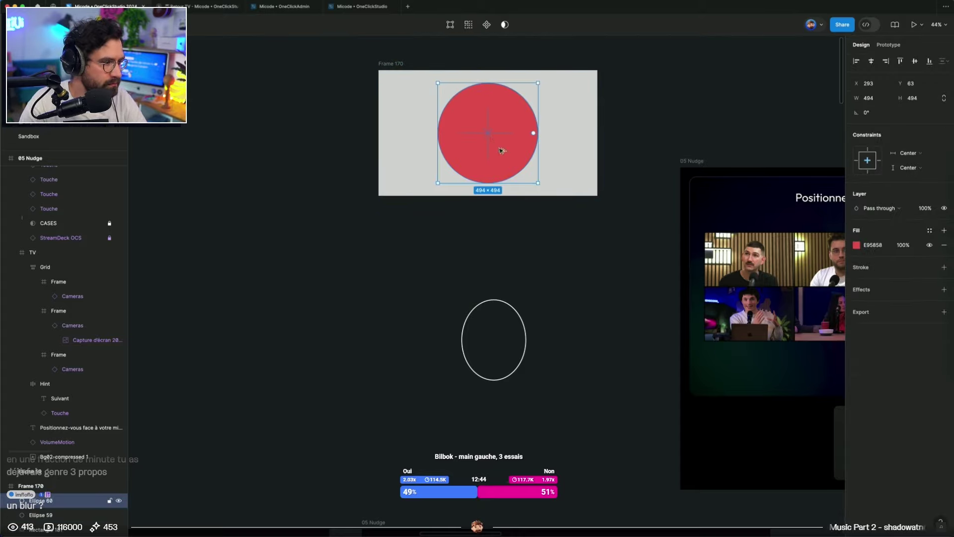
# Subtract the original red circle from the grey rectangle, leaving the duplicate circle separate
pyautogui.click(53, 515)
pyautogui.keyDown('shift'); pyautogui.click(52, 529); pyautogui.keyUp('shift')
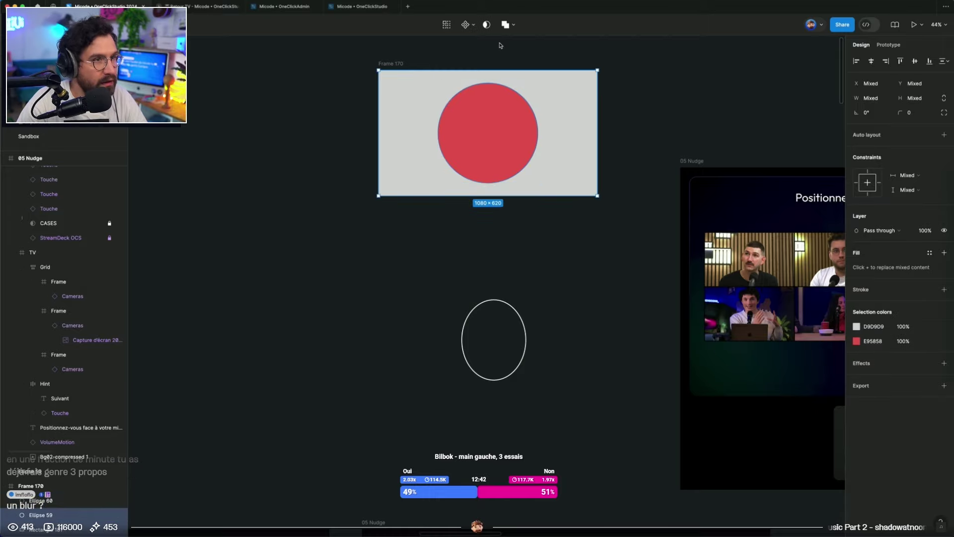
pyautogui.click(514, 25)
pyautogui.click(517, 55)
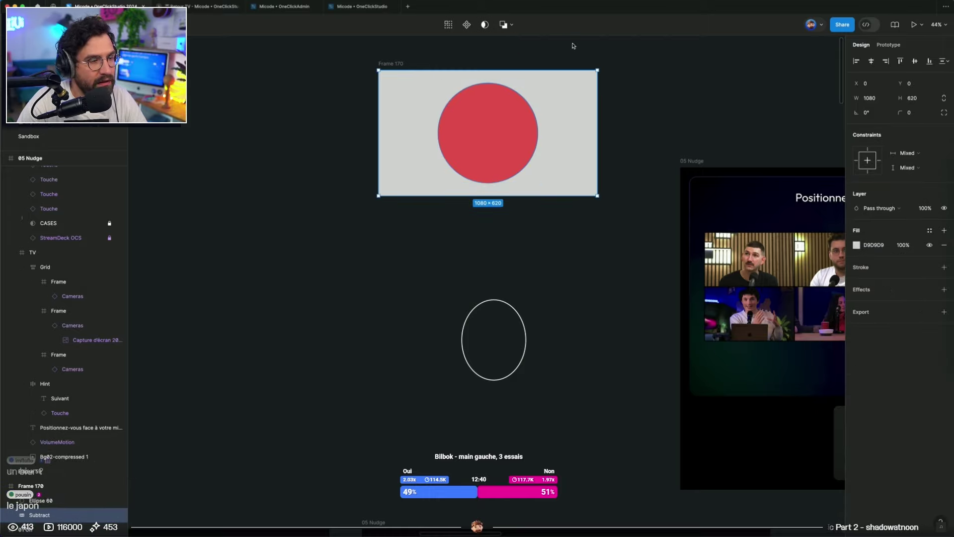
# Give the duplicate circle the same unfilled white outline style as the ellipse below the frame
pyautogui.click(572, 46)
pyautogui.click(511, 135)
pyautogui.click(513, 307)
pyautogui.click(512, 115)
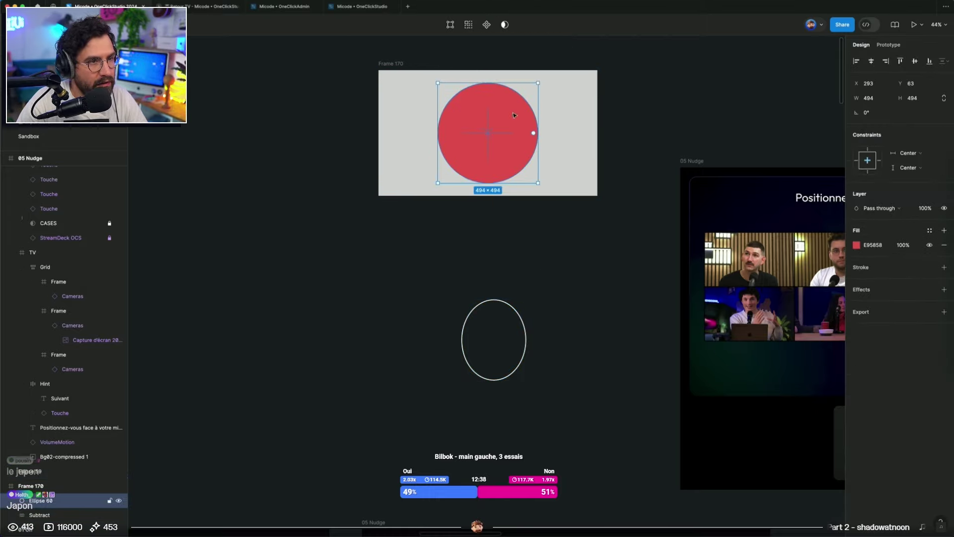
# Try enlarging the frame to test how the cut-out and outline circle adapt, and undo the resize
pyautogui.click(571, 164)
pyautogui.moveTo(598, 196); pyautogui.dragTo(755, 314)
pyautogui.press('super+z')
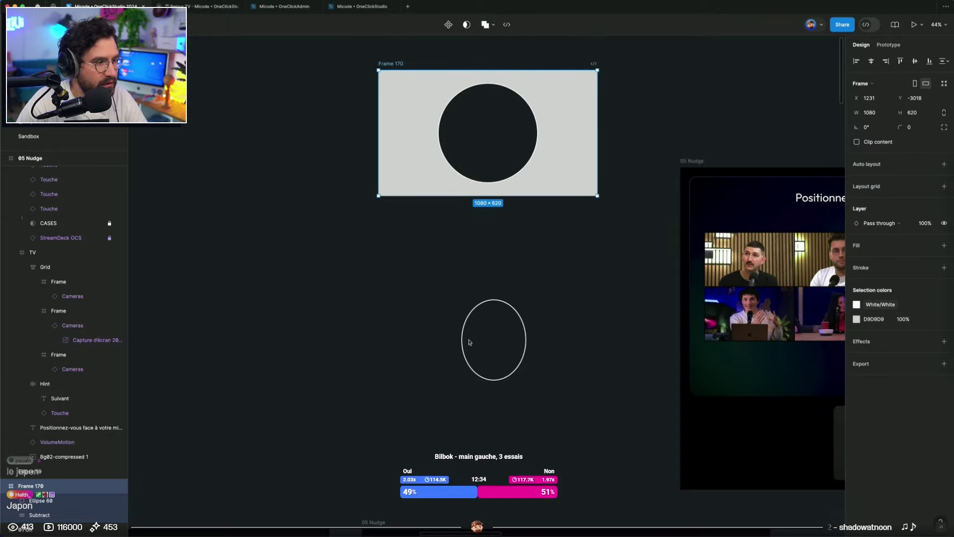
# Ungroup the frame so the outline circle and the subtracted shape sit directly on the canvas
pyautogui.click(244, 288)
pyautogui.click(385, 64)
pyautogui.press('super+shift+g')
pyautogui.click(345, 66)
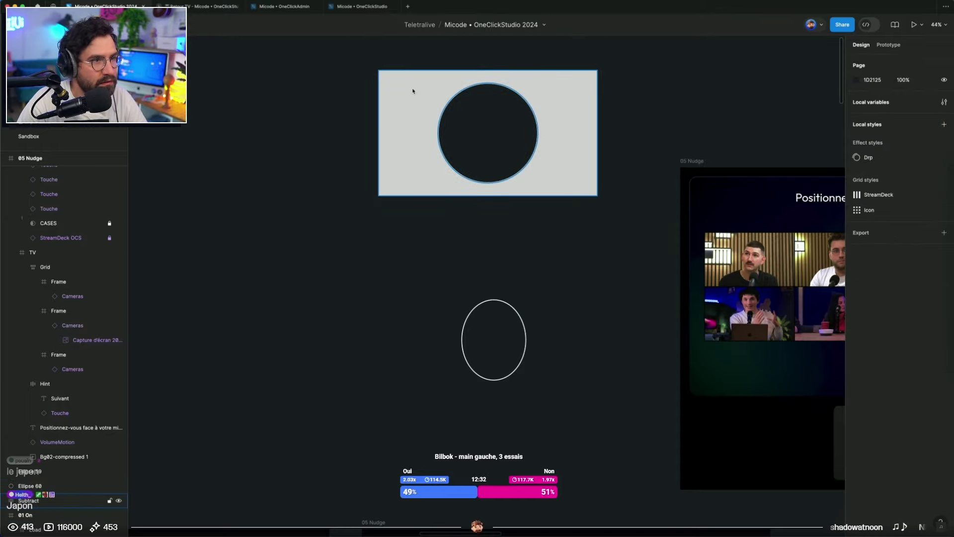
# Change the fill of the grey subtracted shape to the Black 050 library colour
pyautogui.click(412, 91)
pyautogui.click(930, 171)
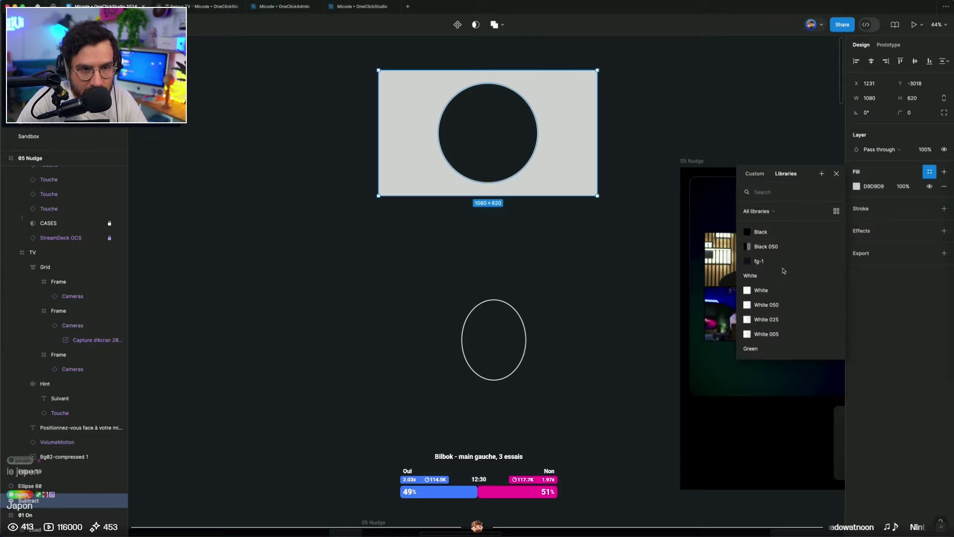
pyautogui.click(765, 246)
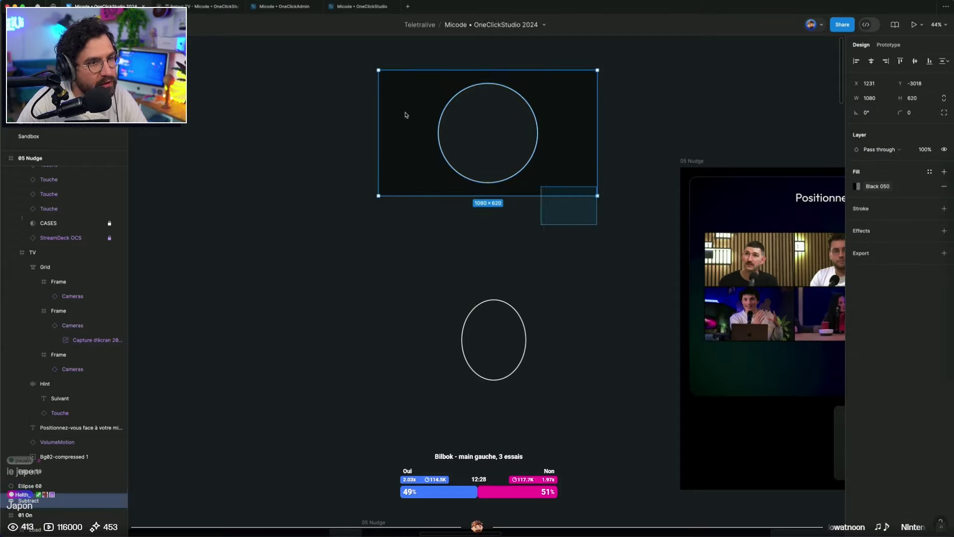
# Select the black mask and its outline circle, try shrinking them together, and undo the resize
pyautogui.moveTo(597, 224); pyautogui.dragTo(406, 114)
pyautogui.moveTo(597, 196); pyautogui.dragTo(429, 91)
pyautogui.press('super+z')
# Move the black mask and its outline circle into the first camera frame of the three-camera 05 Nudge screen
pyautogui.scroll(-3, 608, 266)
pyautogui.click(598, 277)
pyautogui.scroll(-2, 598, 276)
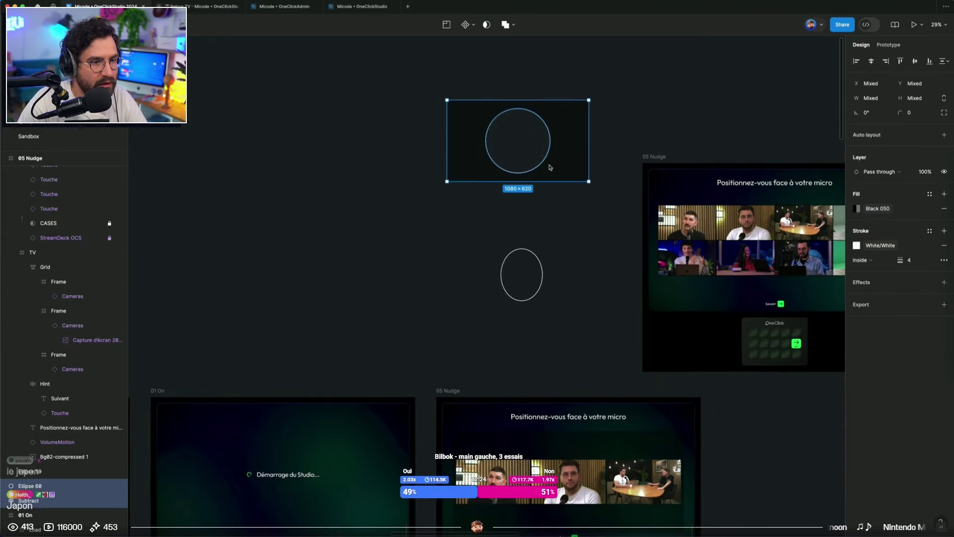
pyautogui.press('BackSpace')
pyautogui.scroll(-5, 520, 413)
pyautogui.scroll(3, 478, 222)
pyautogui.doubleClick(455, 219)
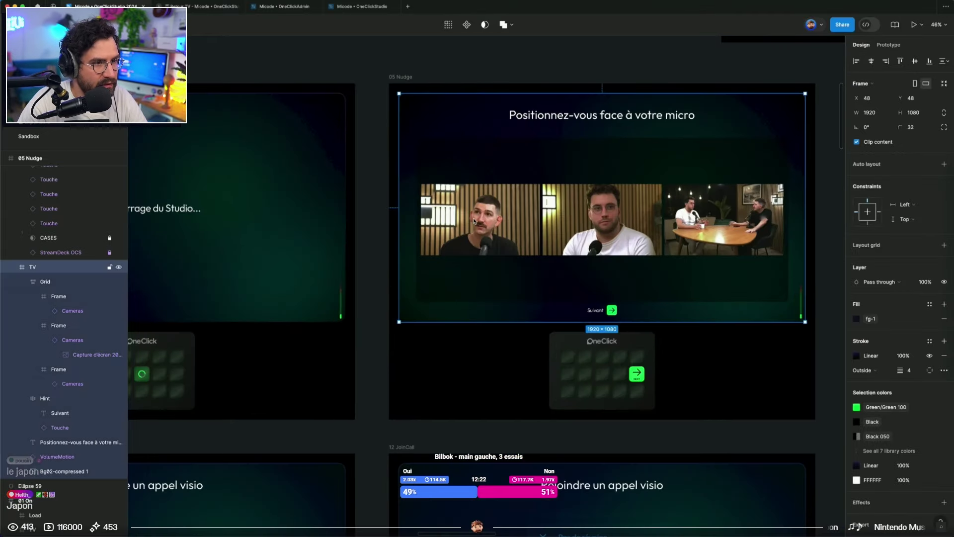
pyautogui.doubleClick(456, 219)
pyautogui.hotkey('ctrl', 'z')
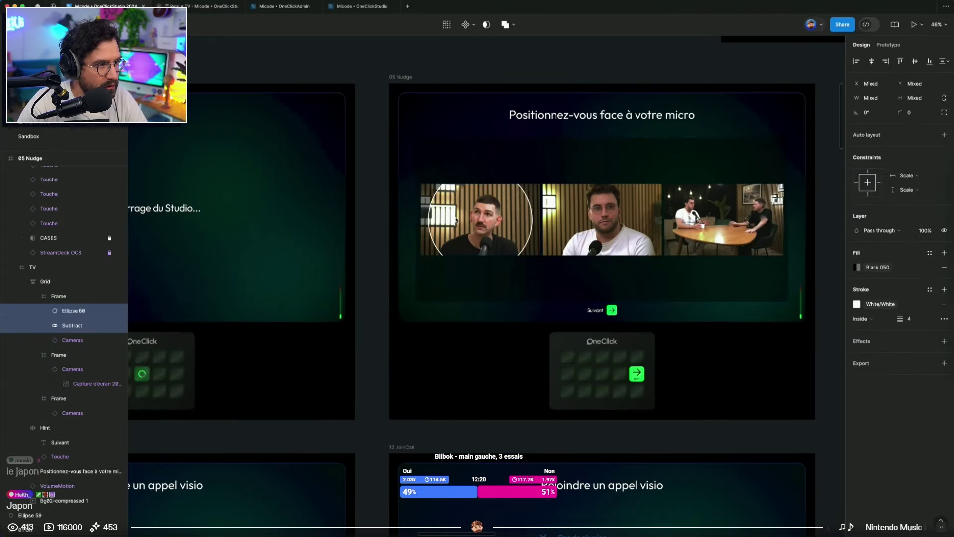
# Scale the mask and outline circle down to 564 × 338 so they fit over the first camera frame
pyautogui.moveTo(595, 186); pyautogui.dragTo(540, 198)
pyautogui.click(514, 160)
pyautogui.scroll(5, 516, 174)
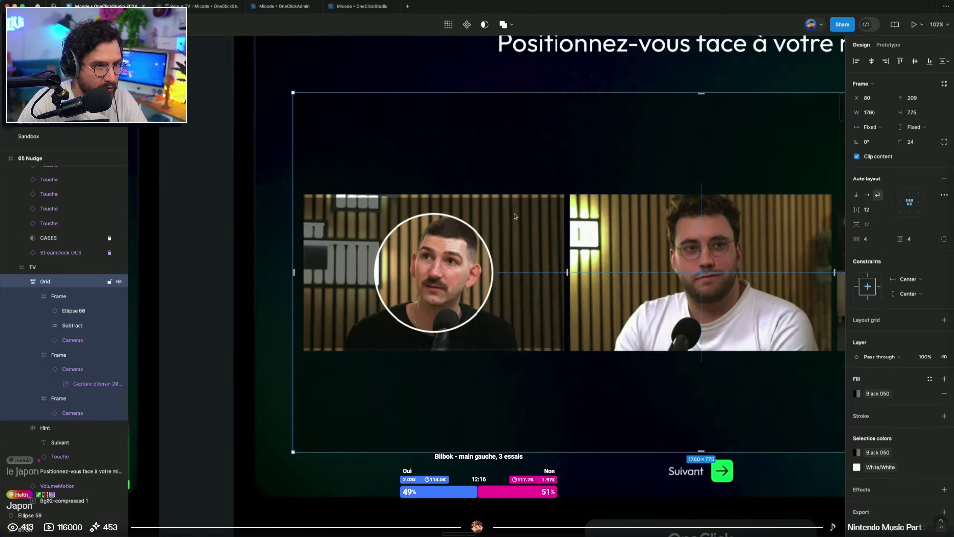
pyautogui.keyDown('super'); pyautogui.click(499, 200); pyautogui.keyUp('super')
pyautogui.moveTo(499, 201); pyautogui.dragTo(499, 195)
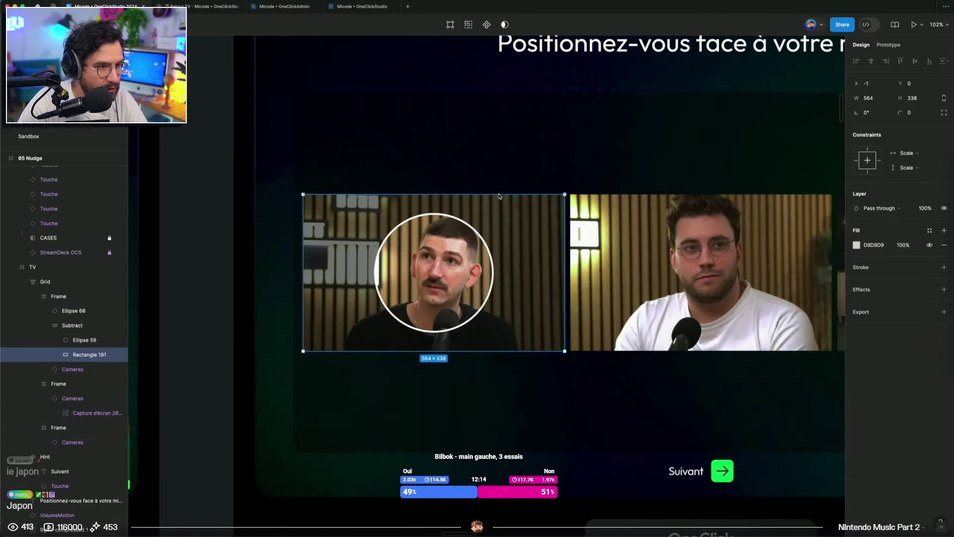
# Try moving the outline circle sideways in the first camera frame, and undo the move
pyautogui.click(474, 232)
pyautogui.moveTo(475, 232); pyautogui.dragTo(530, 233)
pyautogui.hotkey('ctrl', 'z')
pyautogui.click(503, 156)
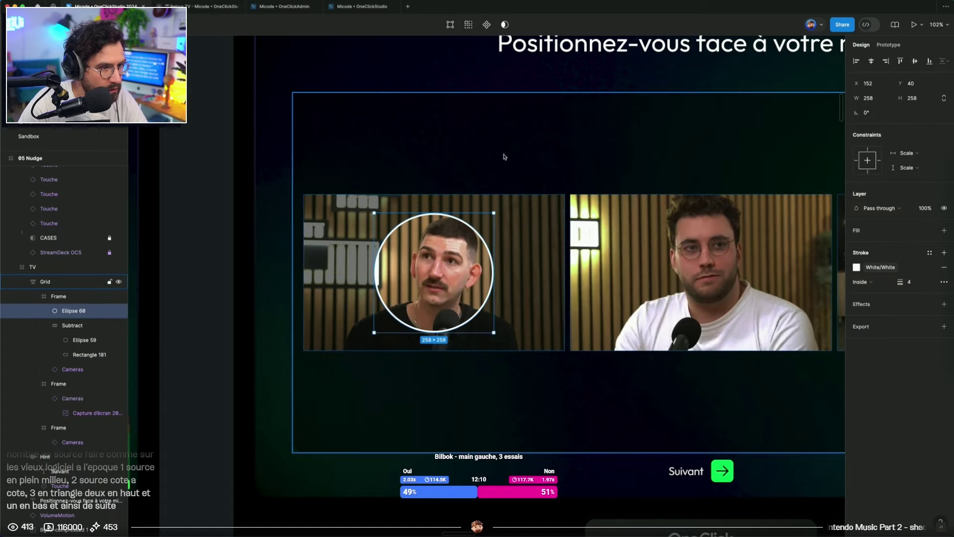
pyautogui.scroll(-5, 495, 271)
pyautogui.click(346, 138)
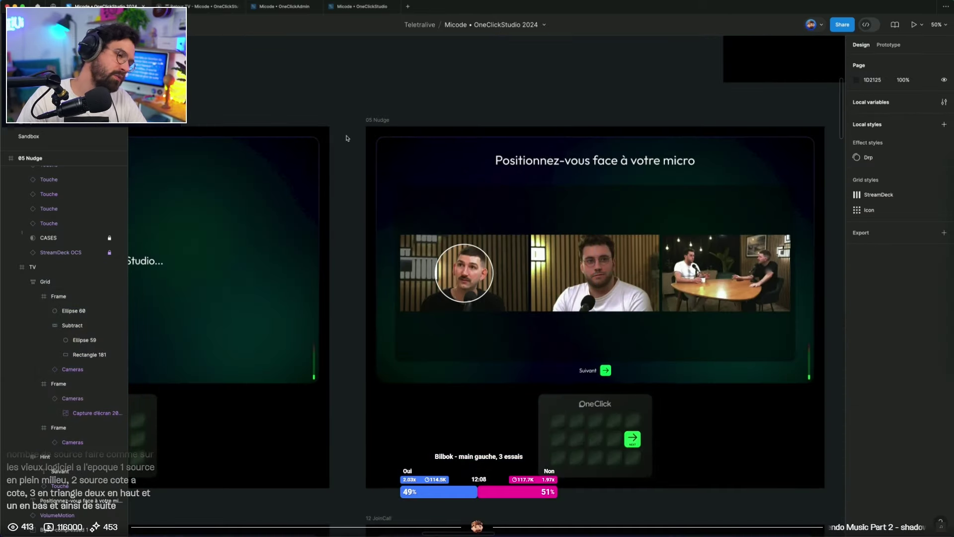
# Change the outline circle's stroke colour to the Green 100 library style
pyautogui.scroll(4, 459, 229)
pyautogui.click(471, 279)
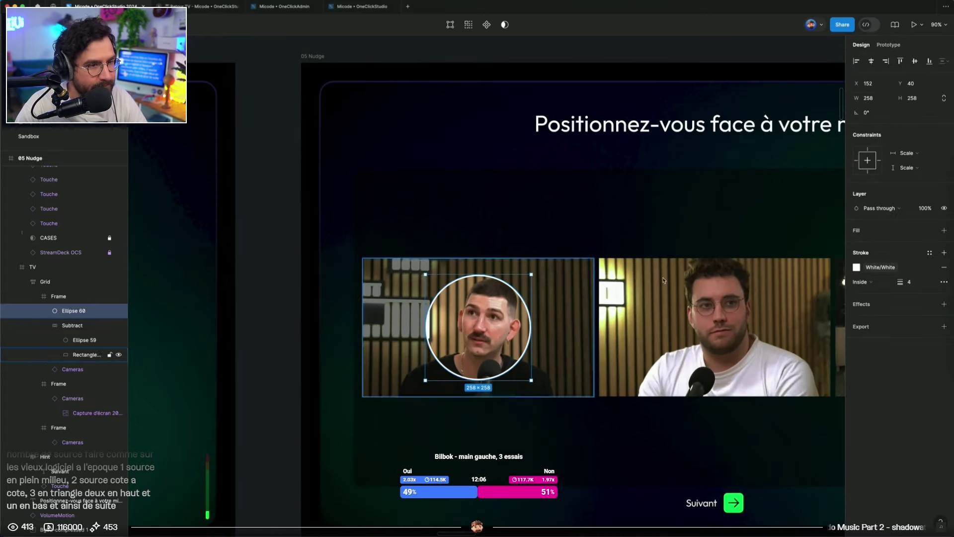
pyautogui.click(868, 275)
pyautogui.scroll(-10, 784, 377)
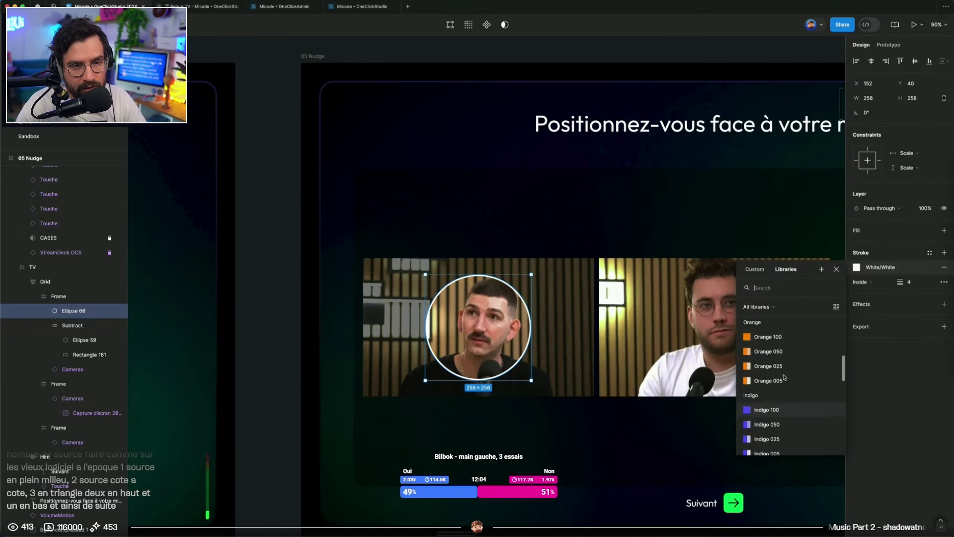
pyautogui.scroll(1, 775, 343)
pyautogui.click(768, 324)
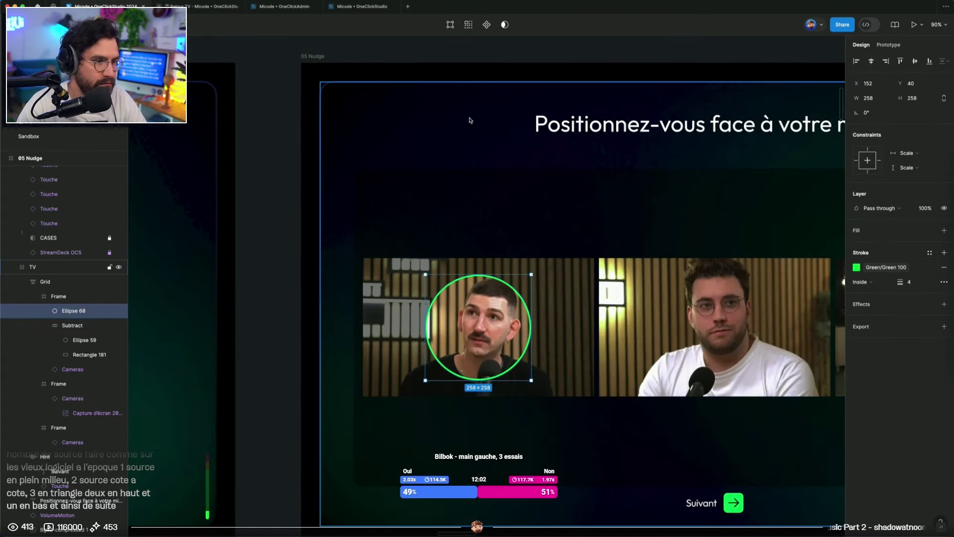
pyautogui.scroll(-4, 462, 79)
pyautogui.click(451, 302)
pyautogui.click(502, 404)
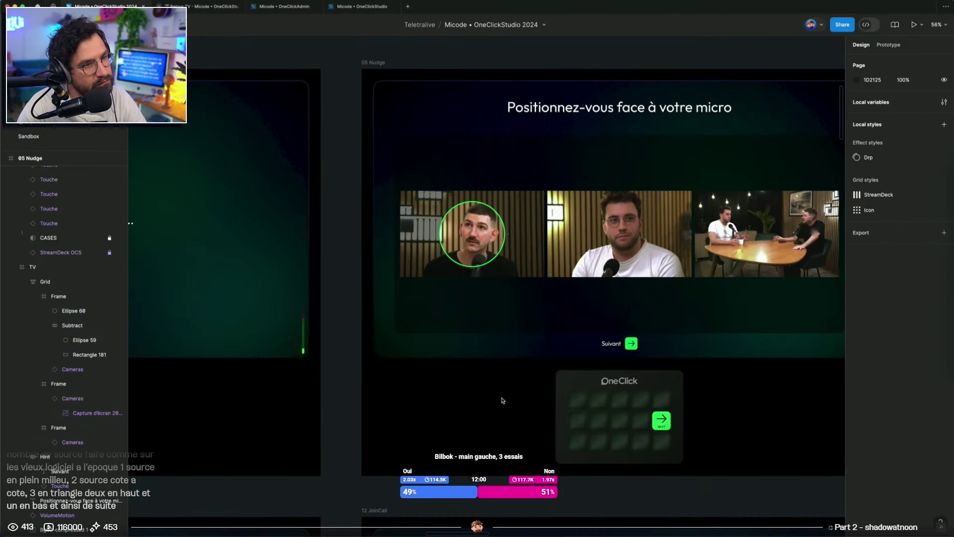
# Set the corner radius of the three camera frames to 8
pyautogui.click(531, 216)
pyautogui.doubleClick(534, 219)
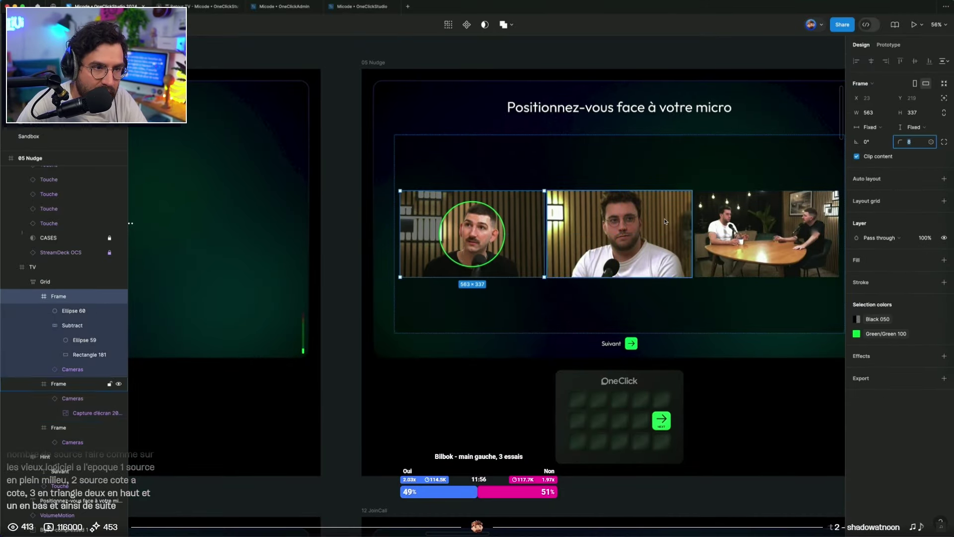
pyautogui.click(619, 234)
pyautogui.keyDown('shift'); pyautogui.click(766, 233); pyautogui.keyUp('shift')
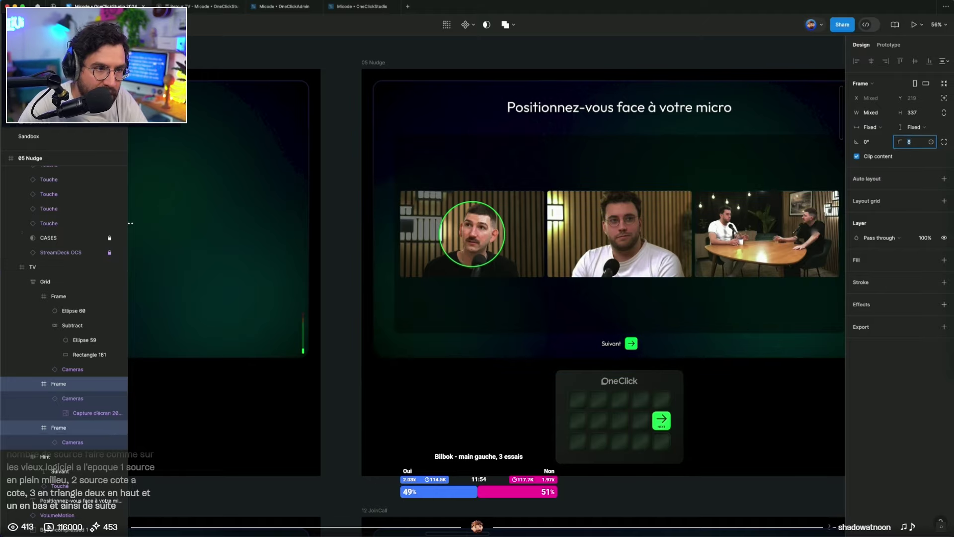
# Move the green circle and black mask out of the first camera frame onto the empty canvas above the 05 Nudge screen
pyautogui.click(71, 297)
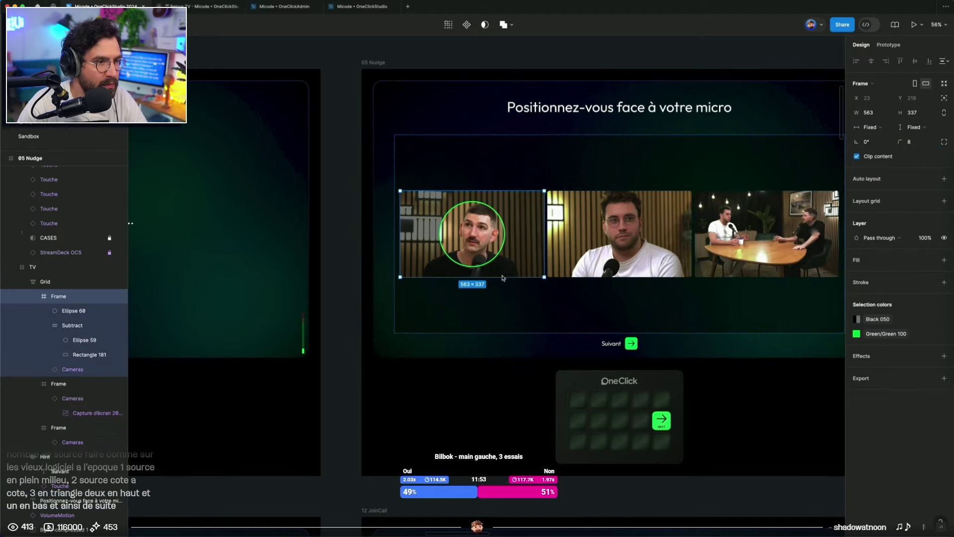
pyautogui.click(44, 325)
pyautogui.click(64, 312)
pyautogui.keyDown('shift'); pyautogui.click(64, 324); pyautogui.keyUp('shift')
pyautogui.scroll(-3, 436, 278)
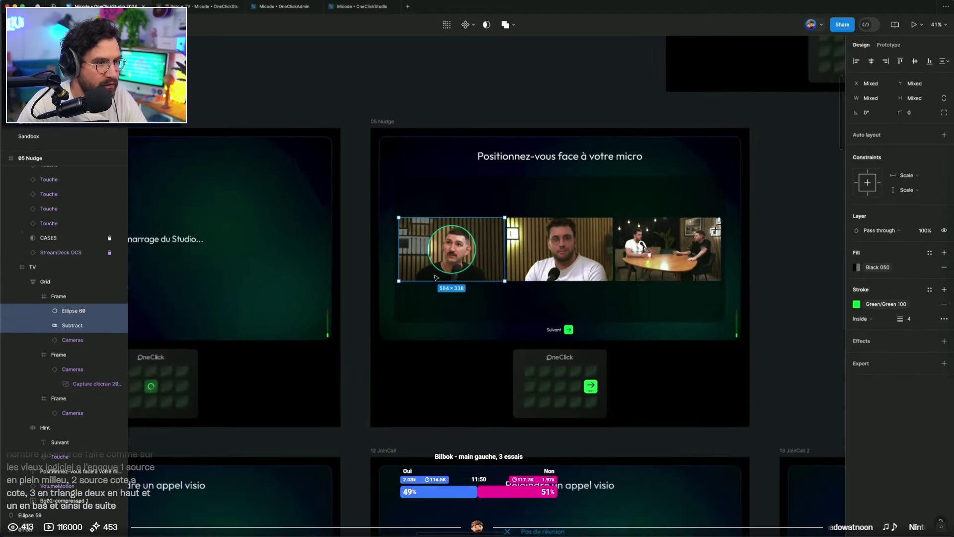
pyautogui.moveTo(475, 264); pyautogui.dragTo(515, 221)
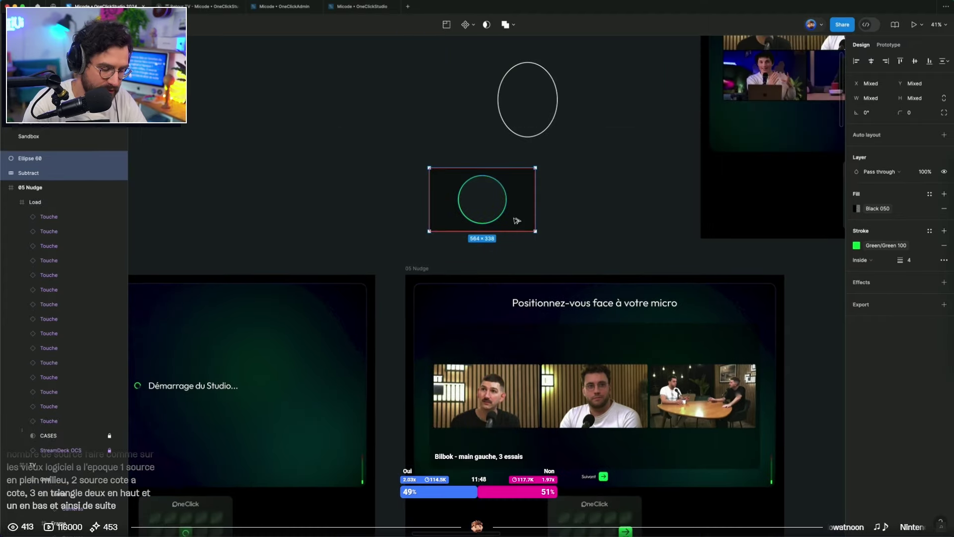
# Turn the green circle and mask into a component named Zone, then try narrowing it to 436 × 338 and undo that
pyautogui.press('super+alt+k')
pyautogui.scroll(4, 516, 220)
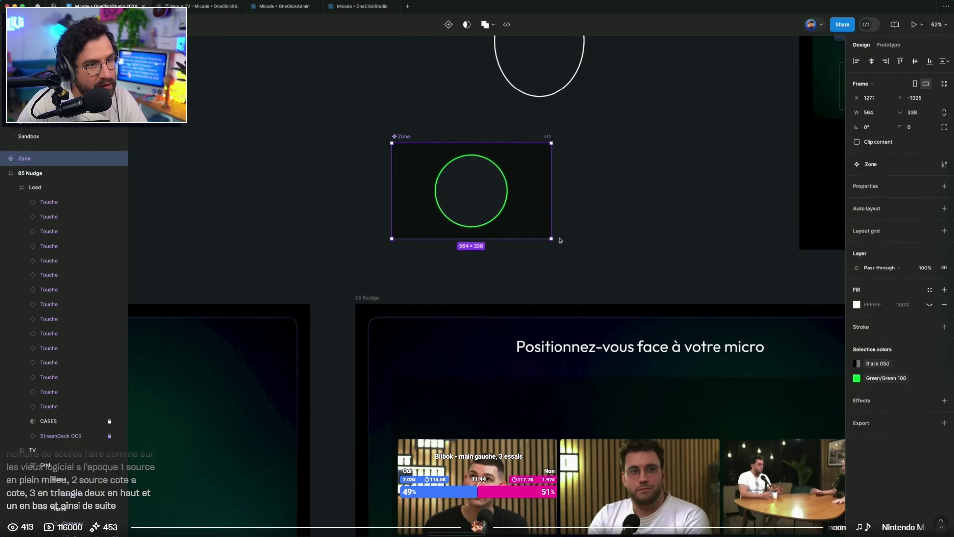
pyautogui.moveTo(556, 245); pyautogui.dragTo(512, 238)
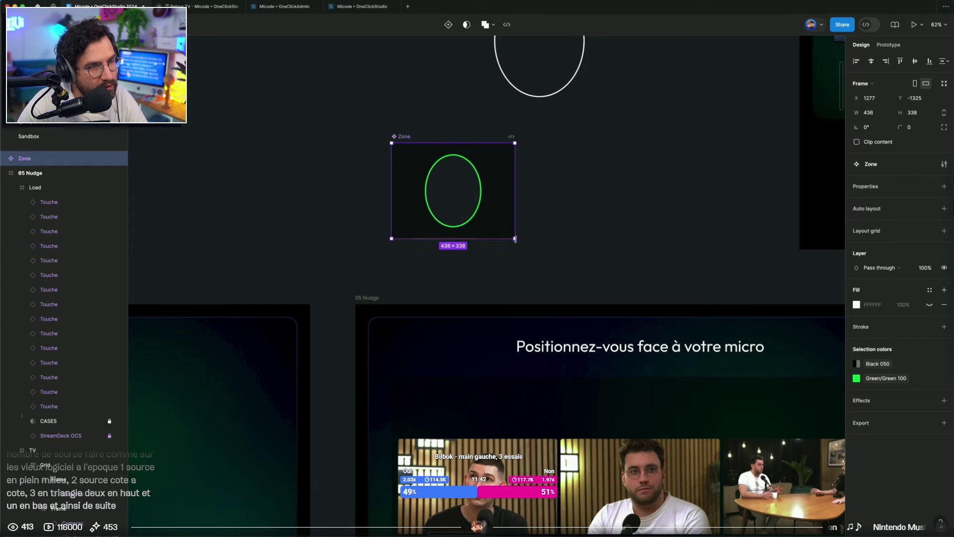
pyautogui.press('super+z')
# Set the horizontal and vertical constraints of the green circle and the mask's cut-out circle to Center
pyautogui.click(4, 158)
pyautogui.click(34, 174)
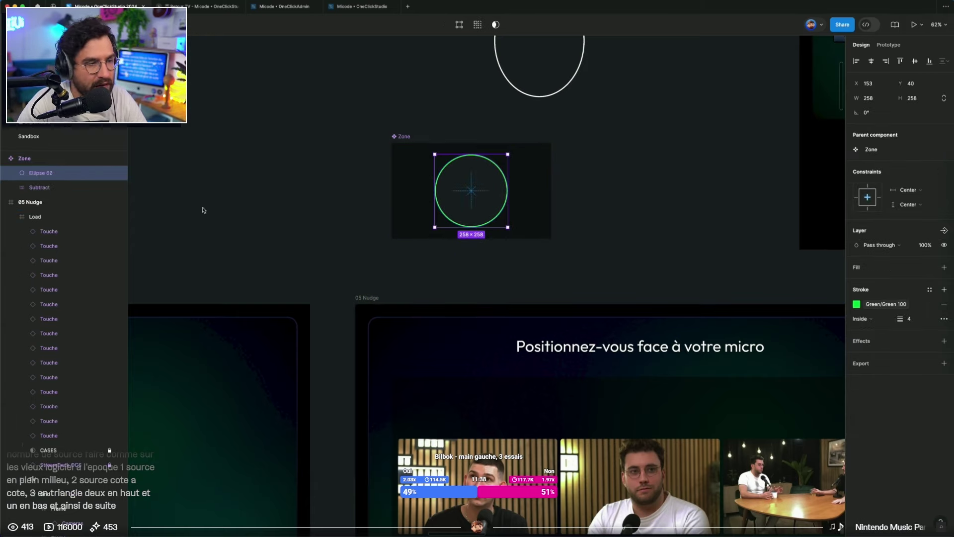
pyautogui.click(12, 188)
pyautogui.click(43, 203)
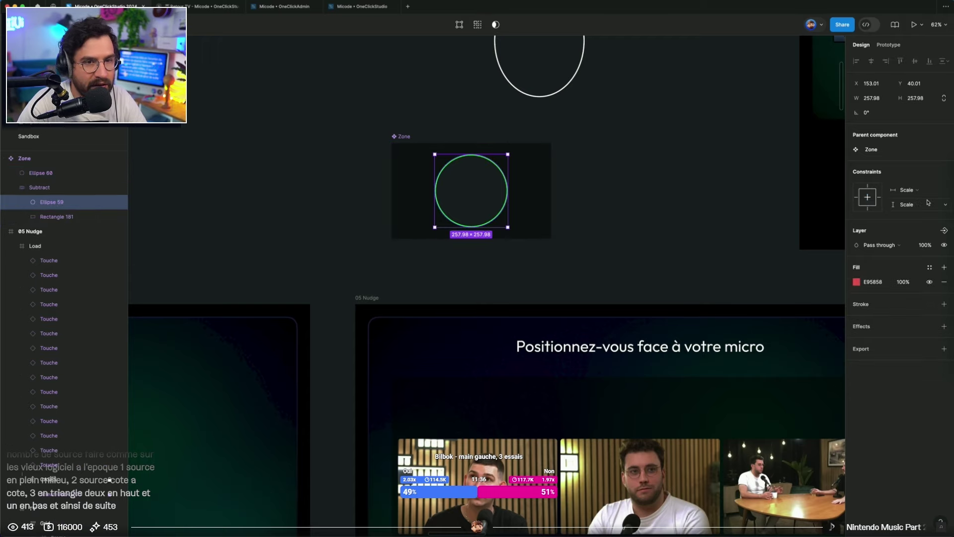
pyautogui.click(742, 205)
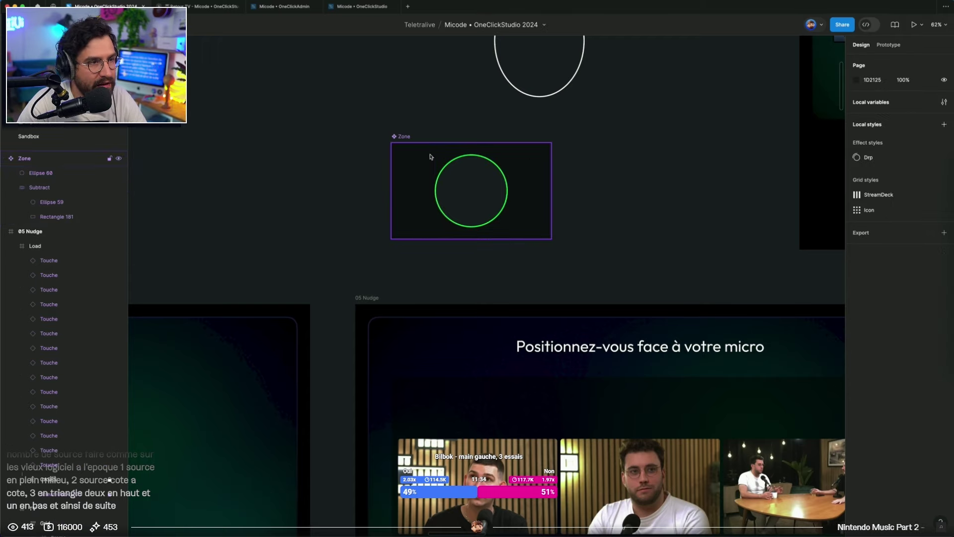
# Try resizing the Zone component to test the centred circles, and undo the resize
pyautogui.click(488, 216)
pyautogui.moveTo(554, 242); pyautogui.dragTo(617, 187)
pyautogui.press('super+z')
pyautogui.click(683, 179)
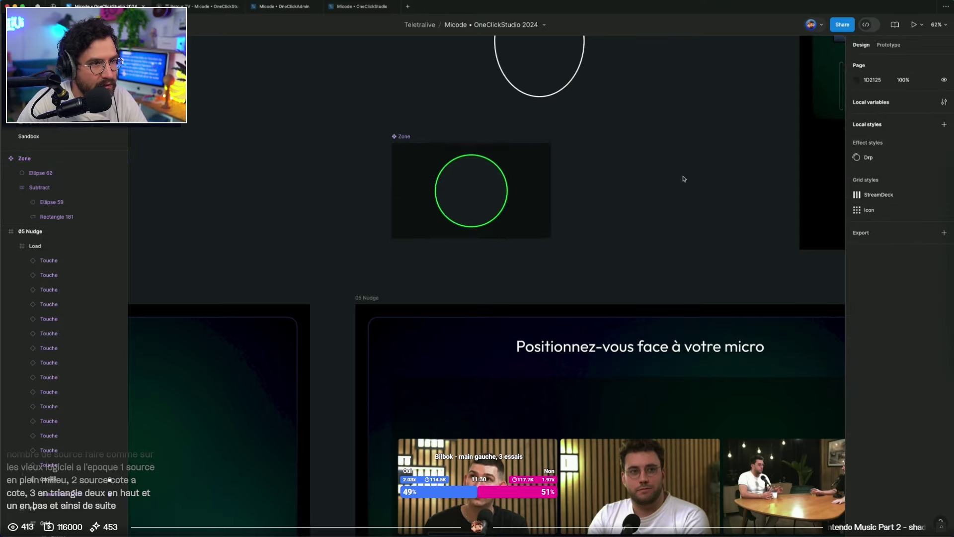
# Create an instance of the Zone component and place it inside the first camera frame of the 05 Nudge screen
pyautogui.scroll(-5, 644, 169)
pyautogui.hscroll(2, 599, 171)
pyautogui.moveTo(535, 161); pyautogui.dragTo(444, 162)
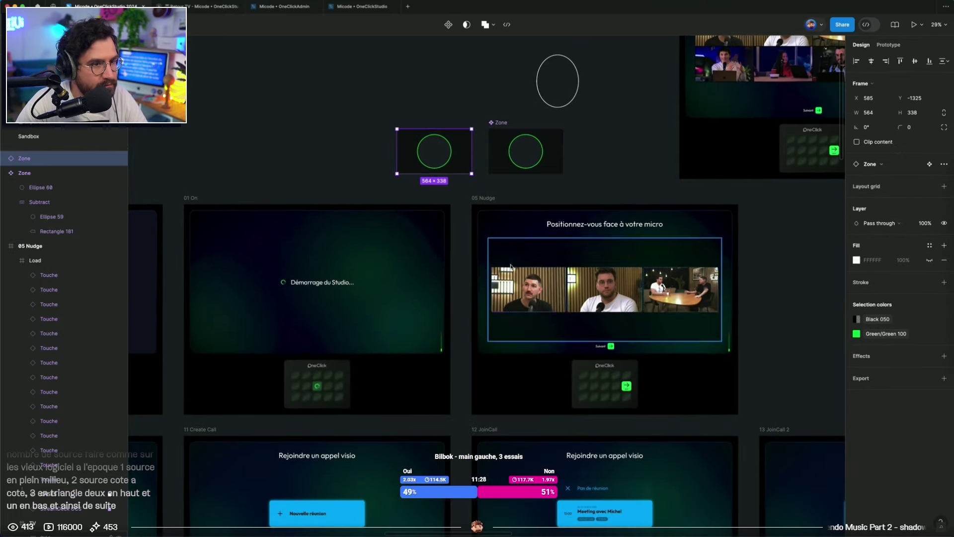
pyautogui.press('super+x')
pyautogui.doubleClick(520, 287)
pyautogui.doubleClick(520, 287)
pyautogui.press('super+v')
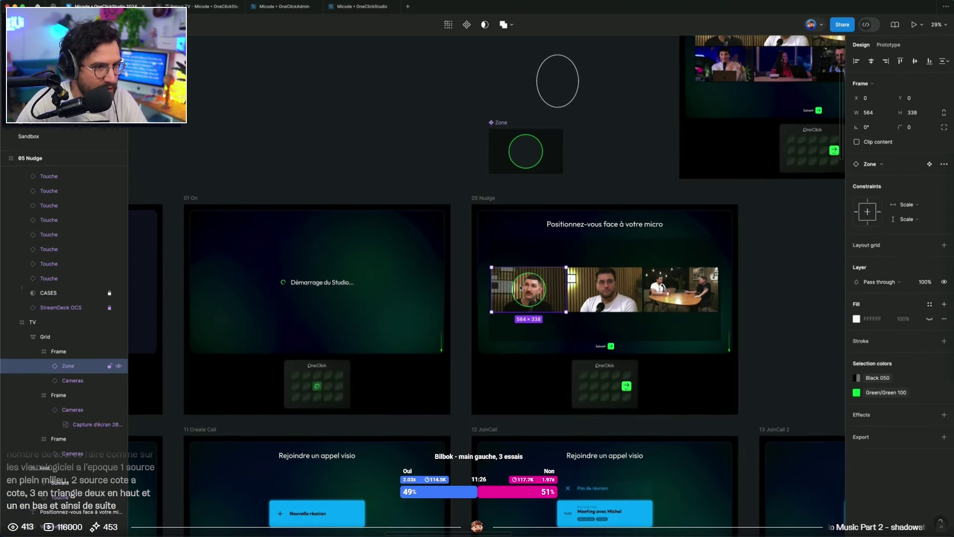
# Paste the Zone instance into the second and third camera frames as well
pyautogui.doubleClick(608, 287)
pyautogui.press('super+v')
pyautogui.doubleClick(680, 289)
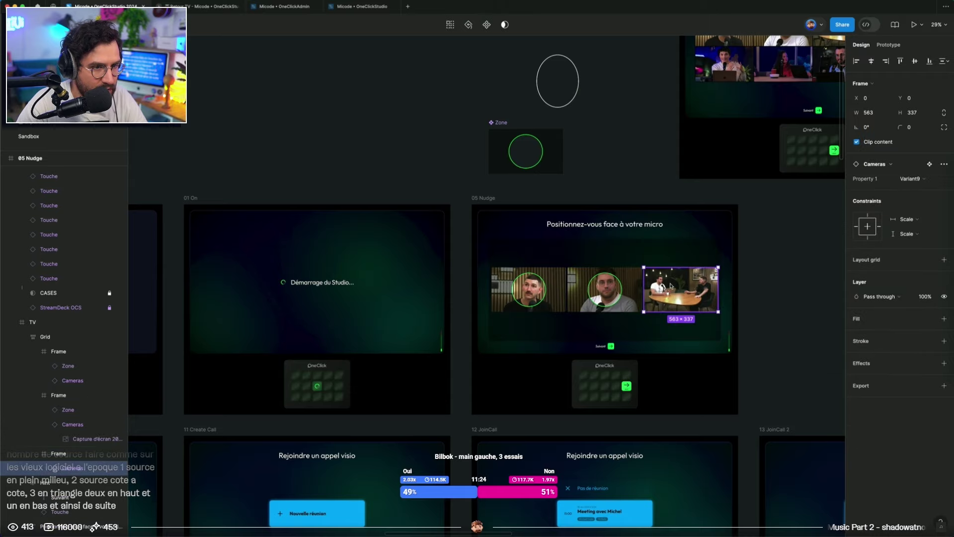
pyautogui.press('super+v')
pyautogui.click(782, 290)
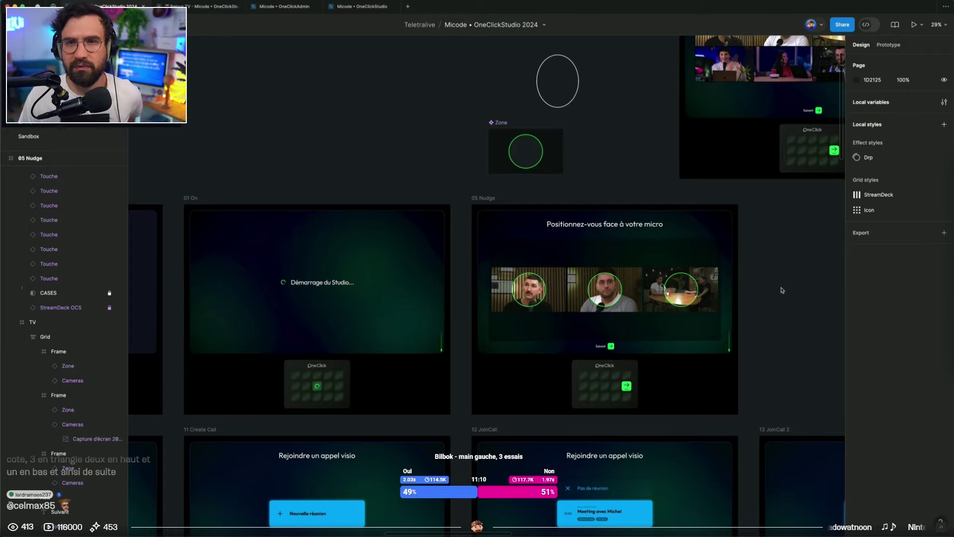
pyautogui.hscroll(-5, 782, 290)
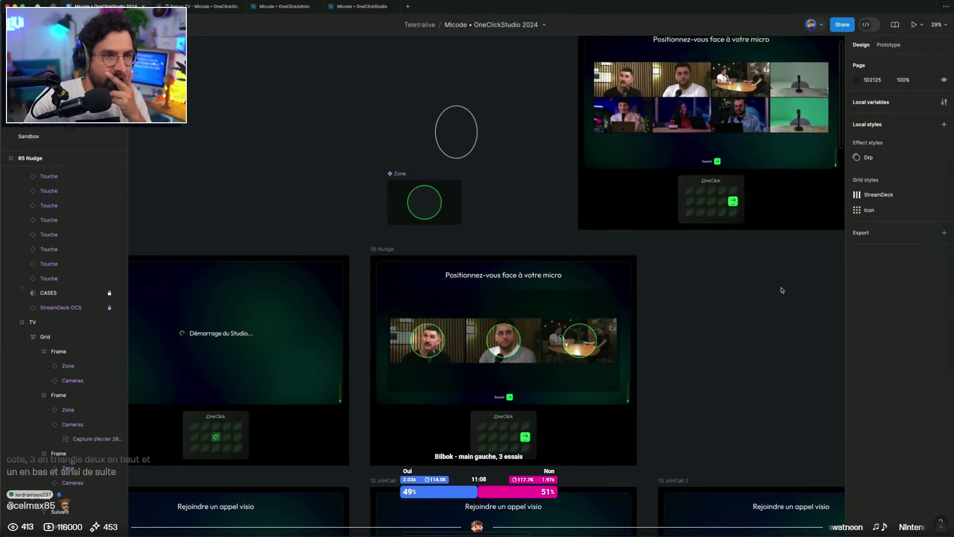
pyautogui.scroll(4, 774, 357)
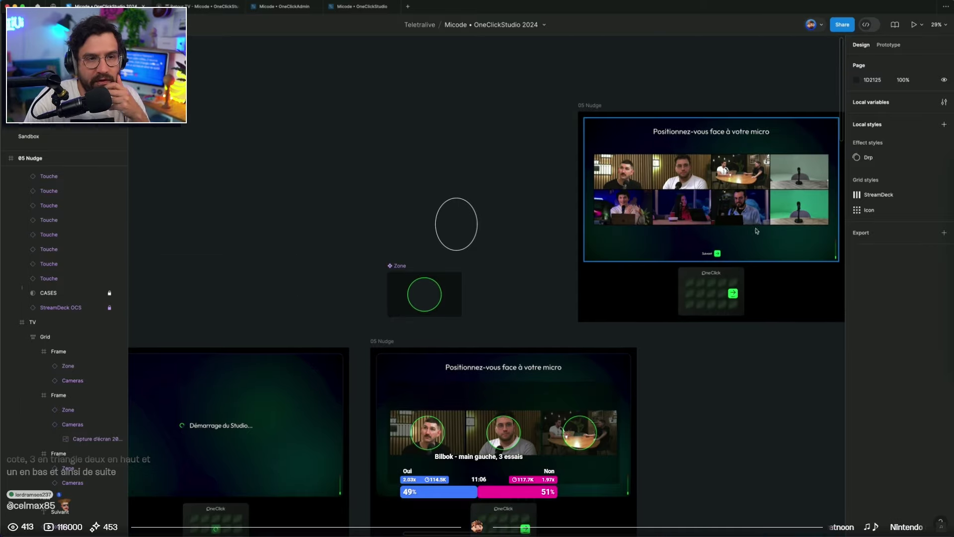
pyautogui.scroll(-2, 724, 527)
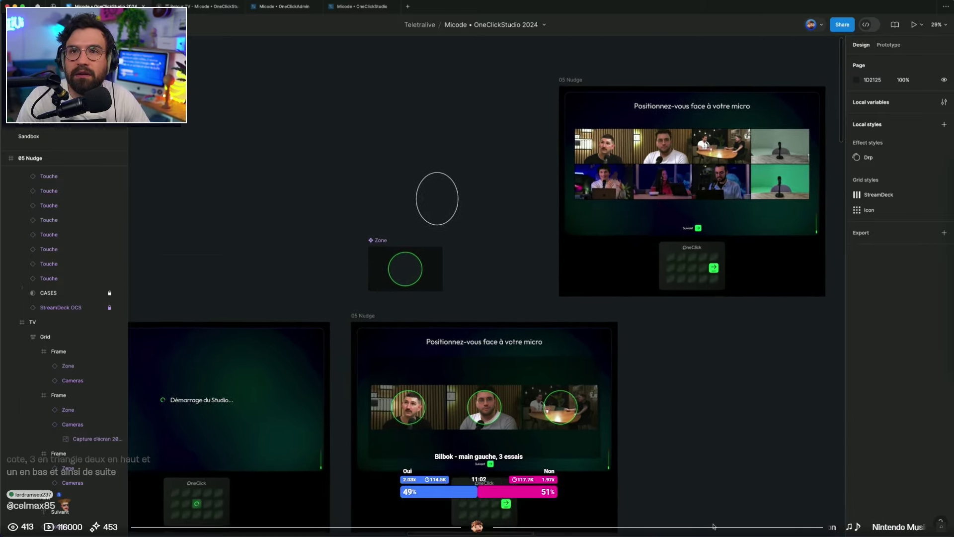
pyautogui.hscroll(-2, 713, 526)
pyautogui.scroll(-3, 691, 447)
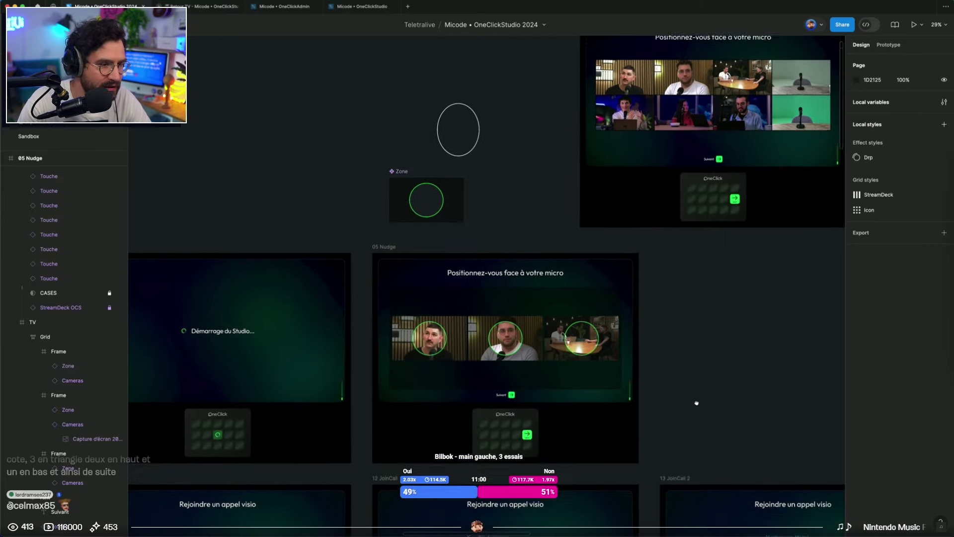
# Try ungrouping the camera grid on the 05 Nudge screen's TV, and undo the ungrouping
pyautogui.scroll(5, 694, 400)
pyautogui.moveTo(769, 389); pyautogui.dragTo(834, 398)
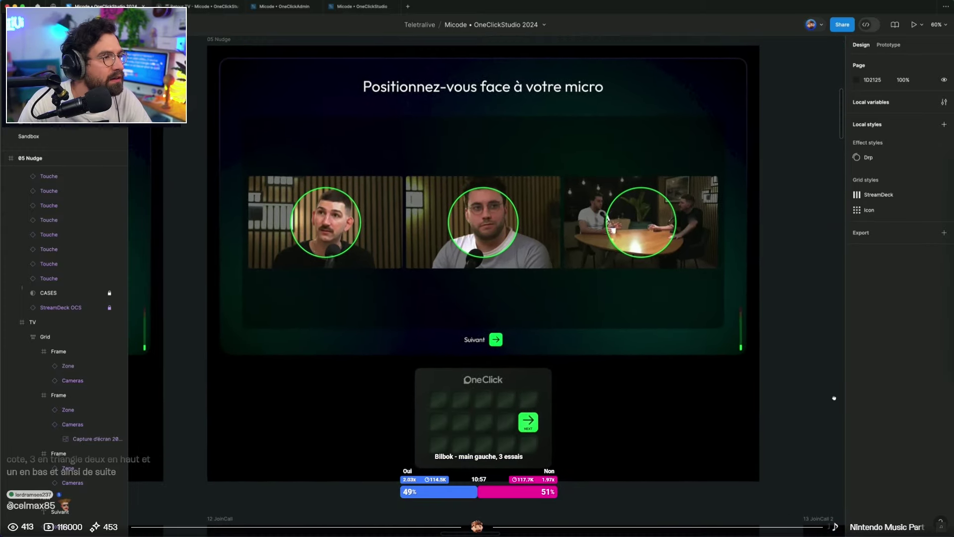
pyautogui.keyDown('super'); pyautogui.click(586, 124); pyautogui.keyUp('super')
pyautogui.press('super+shift+g')
pyautogui.click(794, 158)
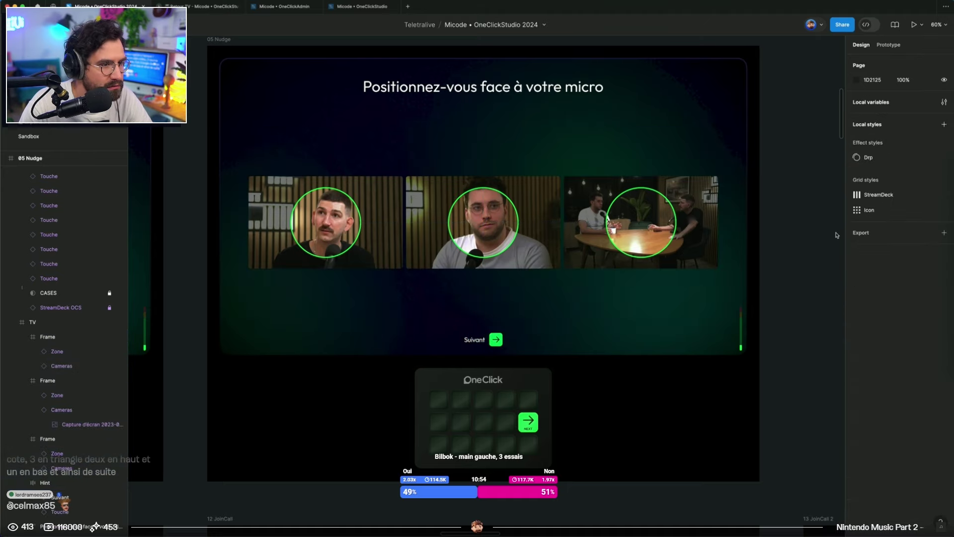
pyautogui.press('super+z')
pyautogui.click(840, 233)
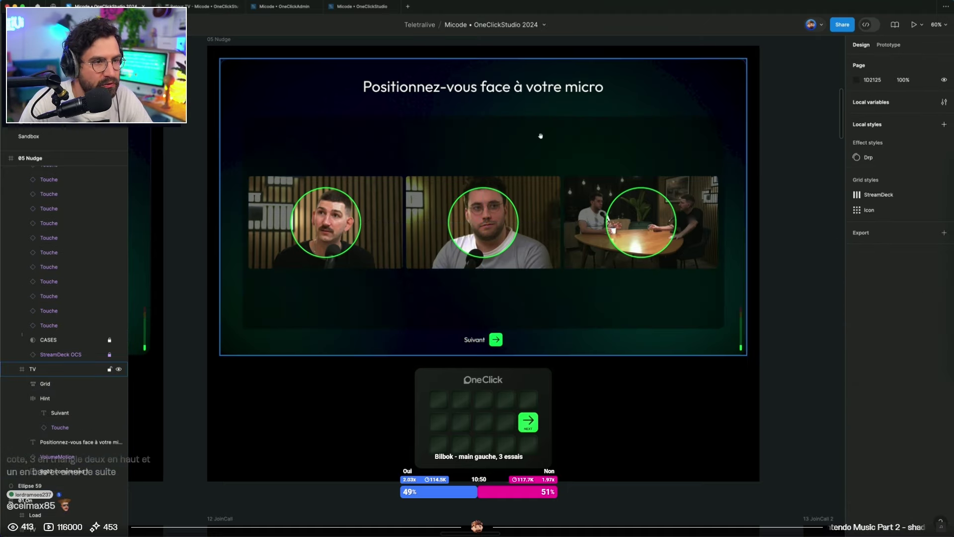
# Delete the Zone instance from the third camera frame, which shows the table, on the 05 Nudge screen
pyautogui.scroll(5, 540, 135)
pyautogui.click(702, 377)
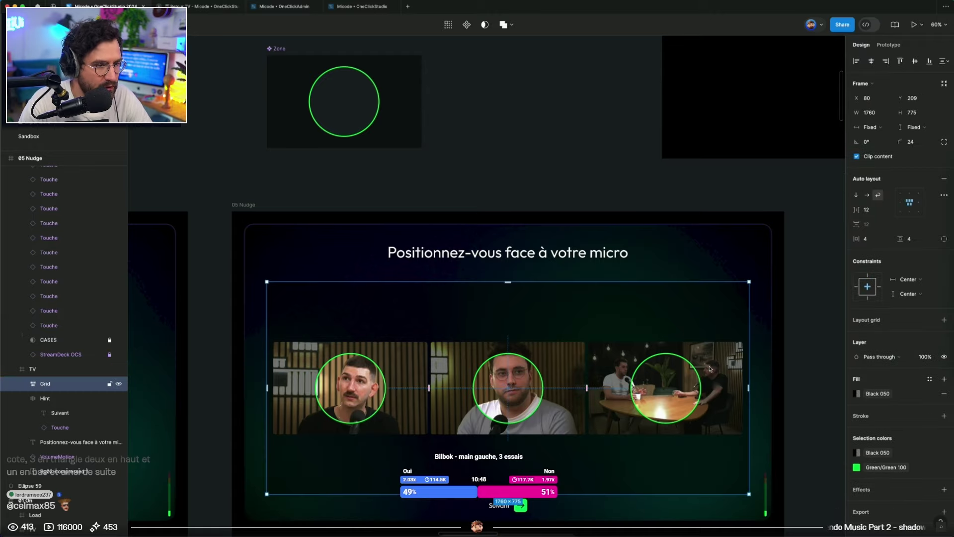
pyautogui.click(710, 369)
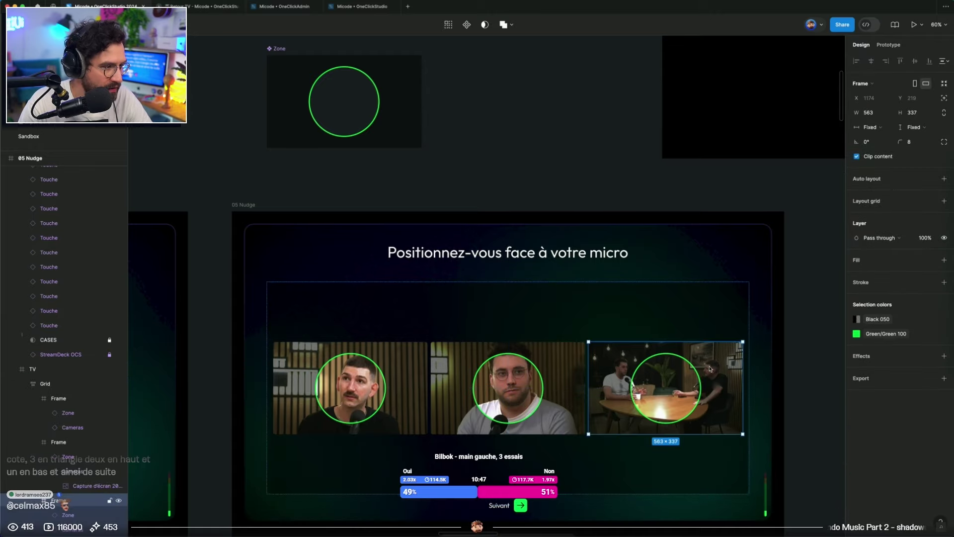
pyautogui.click(82, 511)
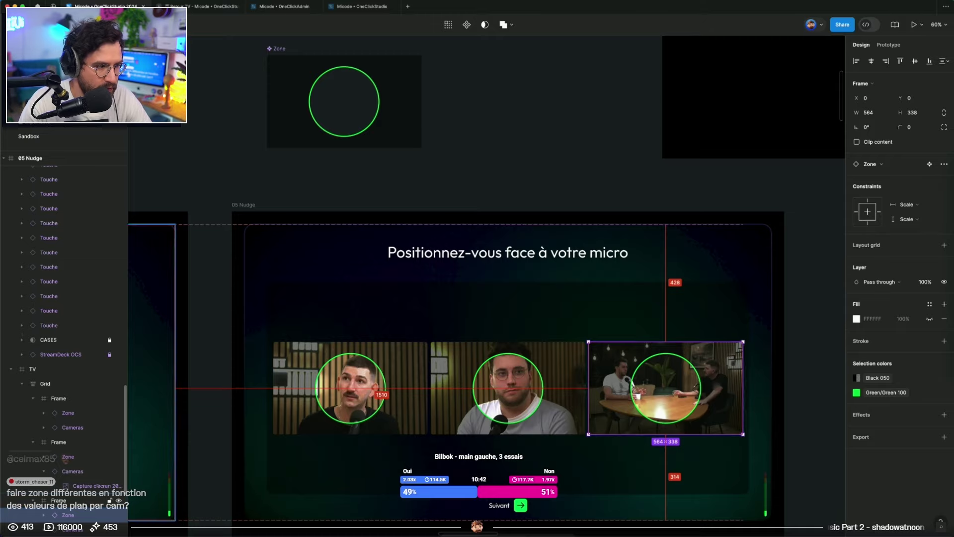
pyautogui.click(515, 144)
pyautogui.scroll(-3, 515, 145)
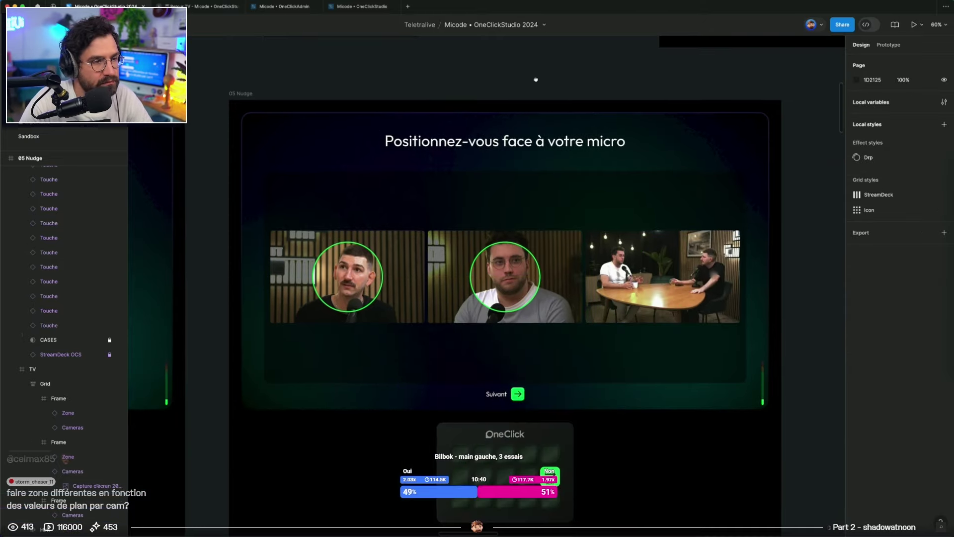
# Enlarge the Zone component's green circle to 338 × 338 and the mask's cut-out circle to about 294 × 294, both from their centres
pyautogui.scroll(5, 554, 153)
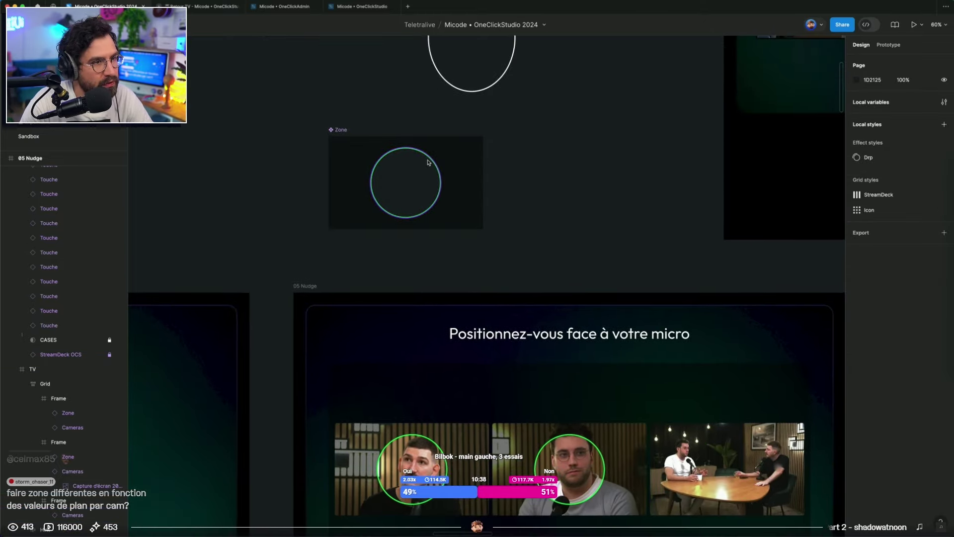
pyautogui.click(429, 158)
pyautogui.moveTo(415, 150); pyautogui.dragTo(415, 140)
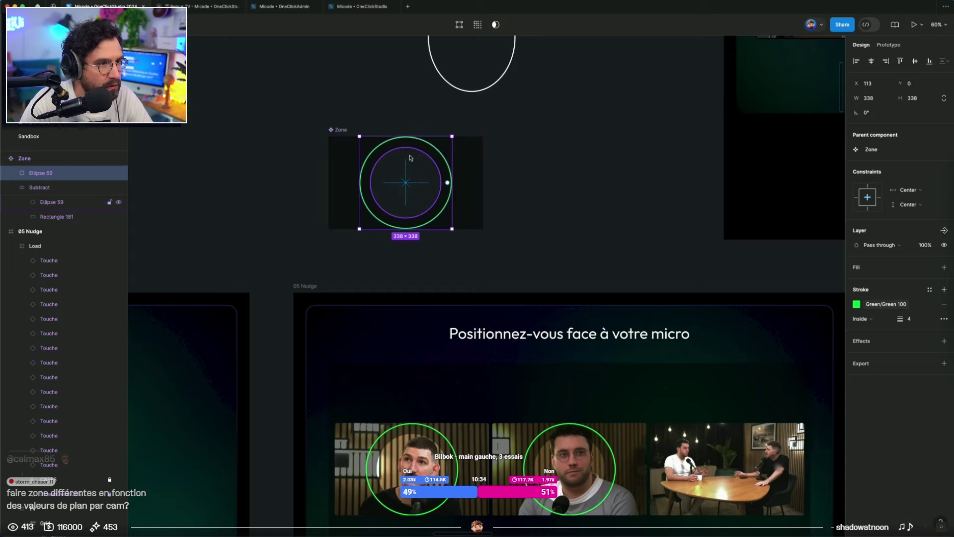
pyautogui.keyDown('super'); pyautogui.click(409, 155); pyautogui.keyUp('super')
pyautogui.moveTo(409, 148); pyautogui.dragTo(410, 142)
pyautogui.click(608, 236)
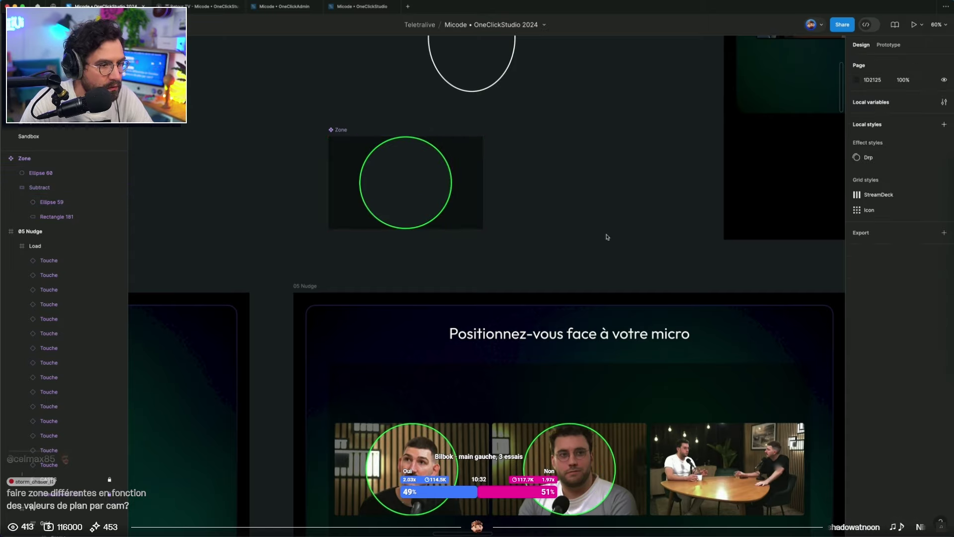
# Resize the Zone component's green circle to 300 × 300 so it fits around the mask's cut-out circle
pyautogui.moveTo(608, 236); pyautogui.dragTo(611, 87)
pyautogui.scroll(4, 612, 87)
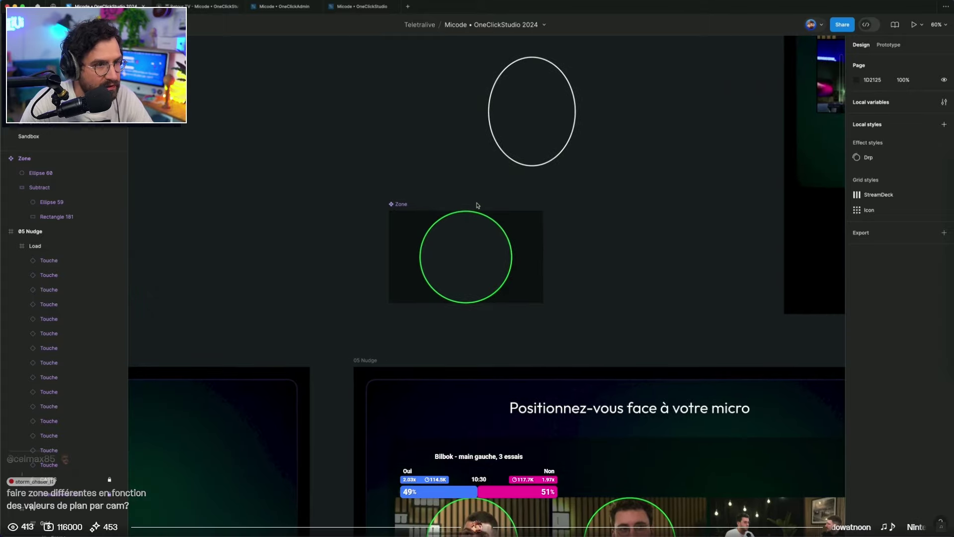
pyautogui.scroll(5, 464, 219)
pyautogui.click(465, 229)
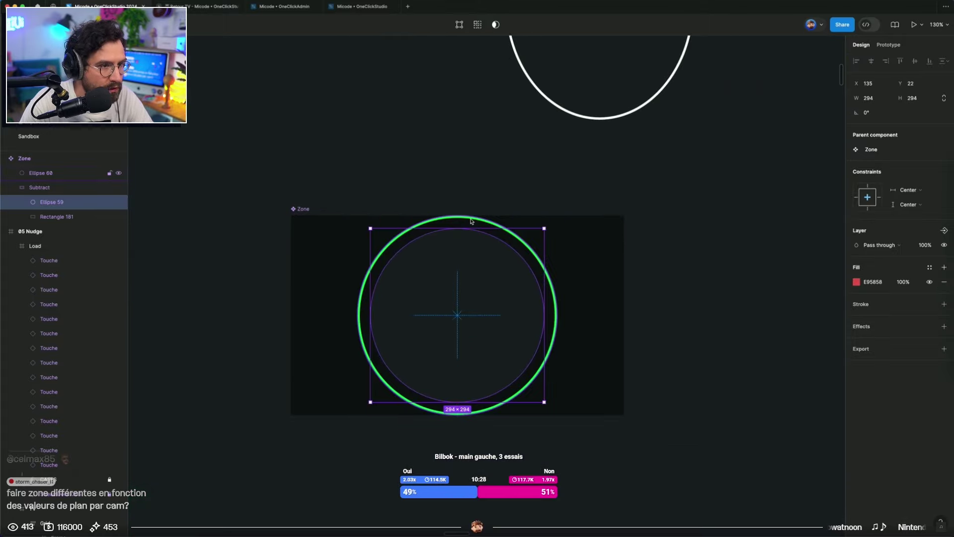
pyautogui.click(467, 223)
pyautogui.moveTo(465, 228); pyautogui.dragTo(465, 228)
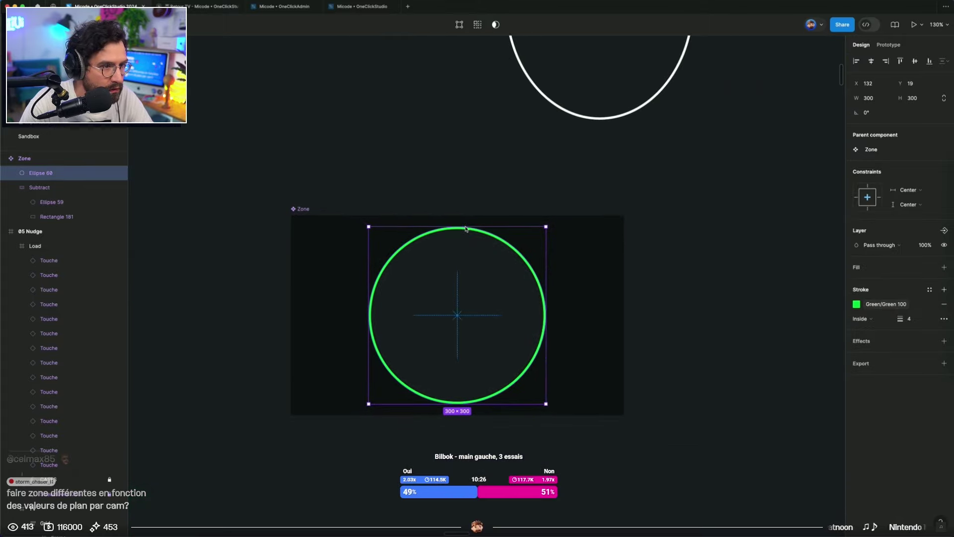
pyautogui.click(460, 196)
pyautogui.scroll(-5, 651, 315)
pyautogui.moveTo(692, 348); pyautogui.dragTo(520, 109)
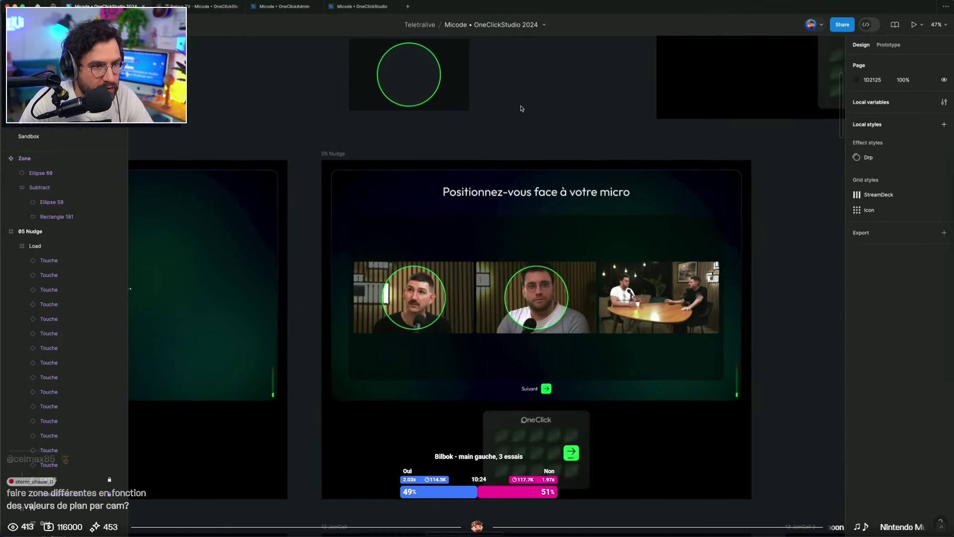
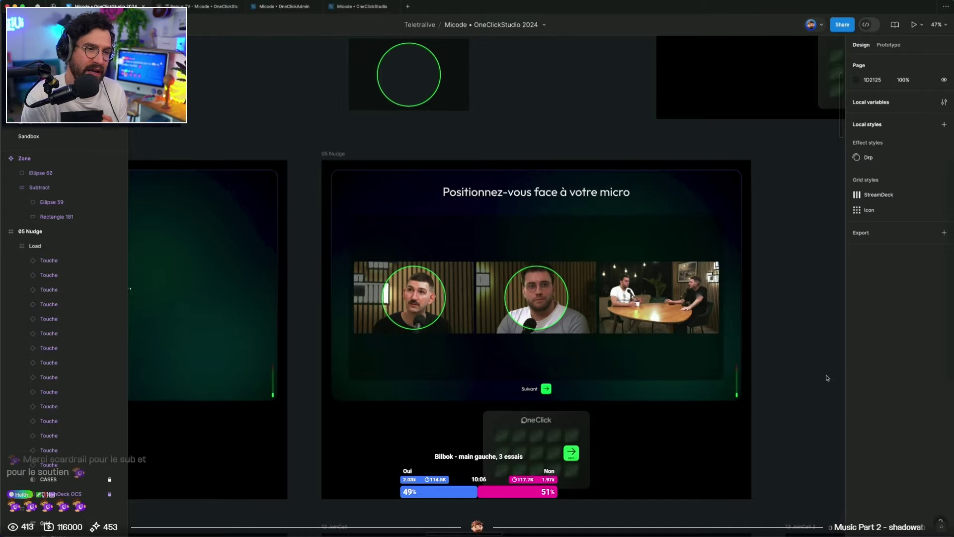
# Delete the stray white 320 × 400 ellipse and move the Zone component beside the eight-camera 05 Nudge screen
pyautogui.scroll(-5, 416, 303)
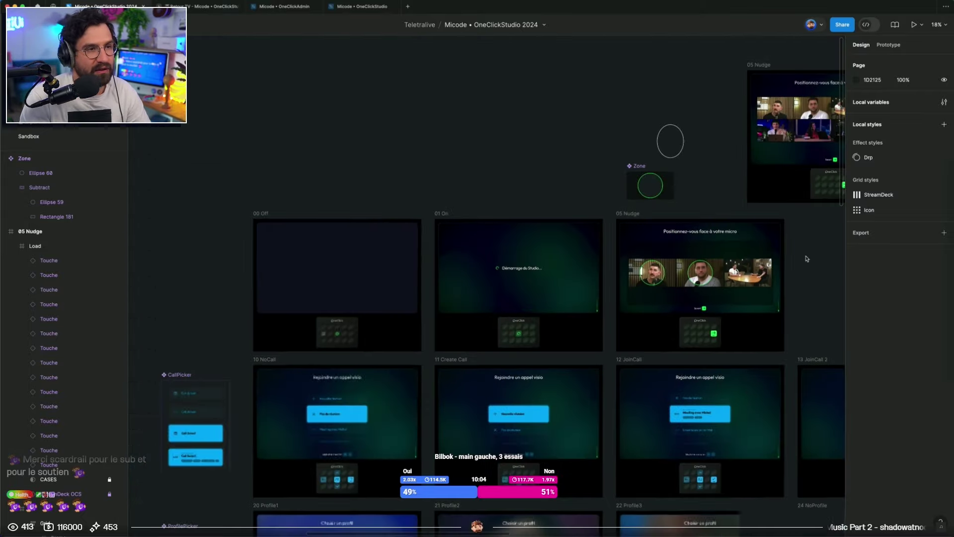
pyautogui.click(443, 166)
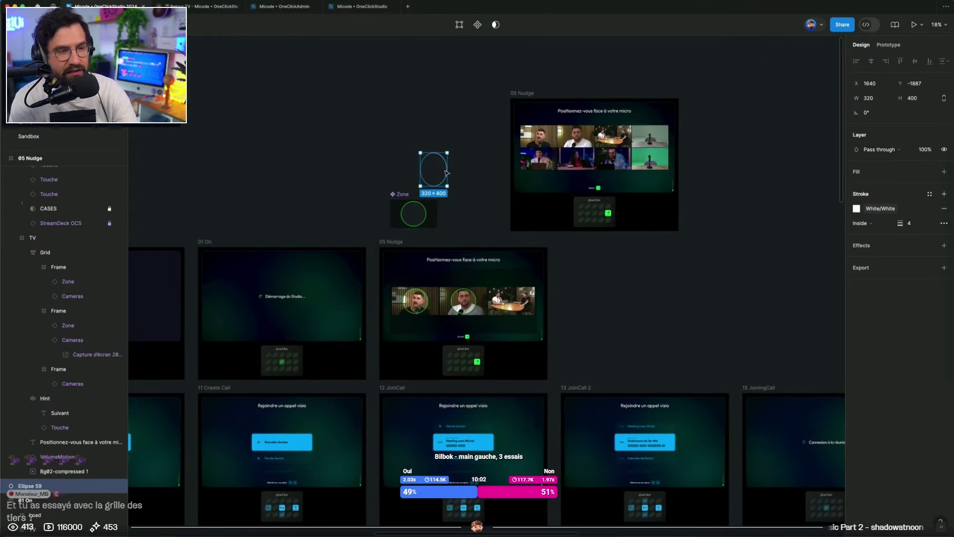
pyautogui.moveTo(402, 196); pyautogui.dragTo(469, 96)
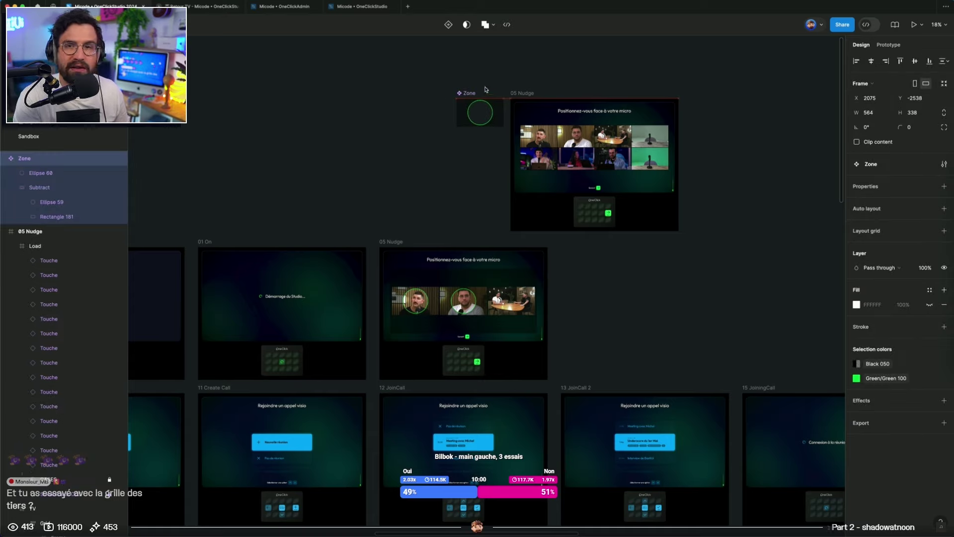
pyautogui.click(516, 85)
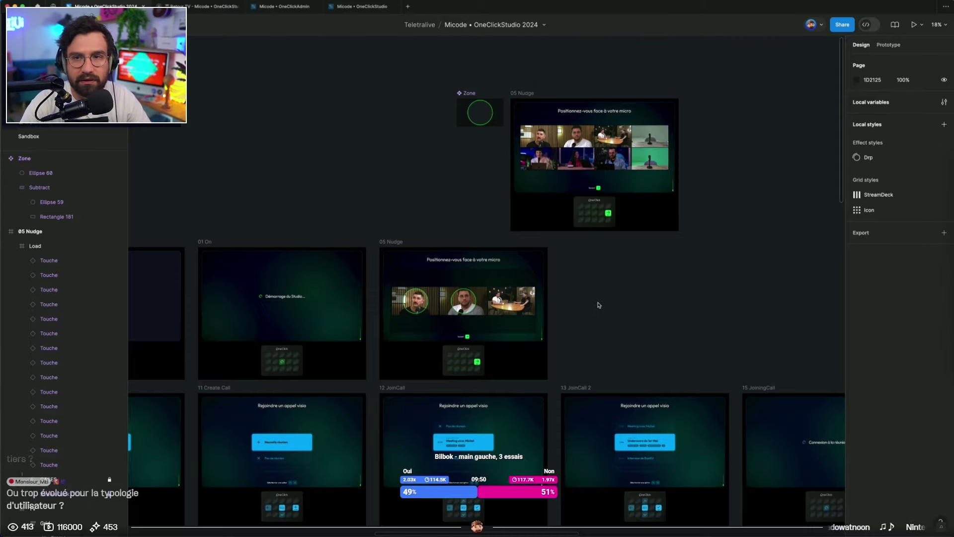
# Add a prototype connection from the 01 On screen to the three-camera 05 Nudge screen
pyautogui.scroll(5, 584, 305)
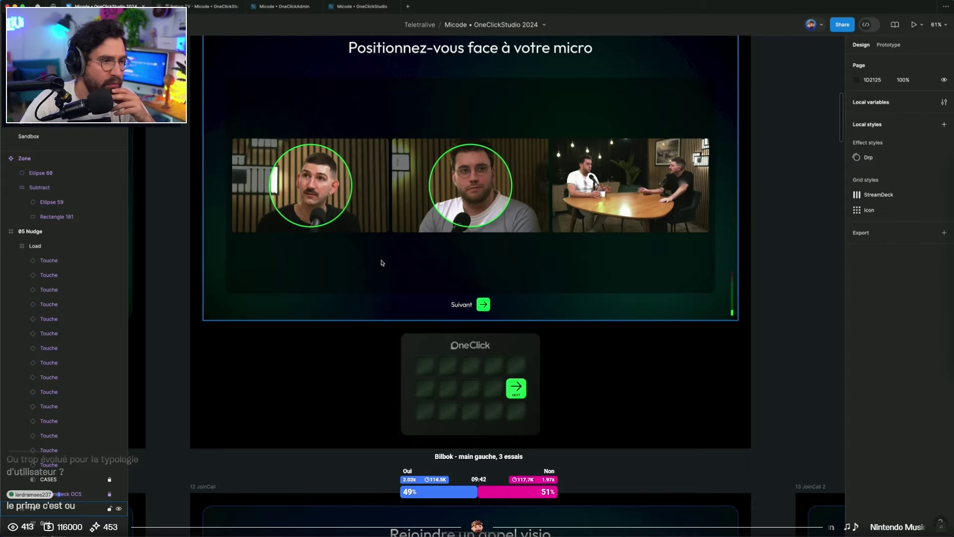
pyautogui.scroll(-5, 681, 298)
pyautogui.hscroll(3, 726, 238)
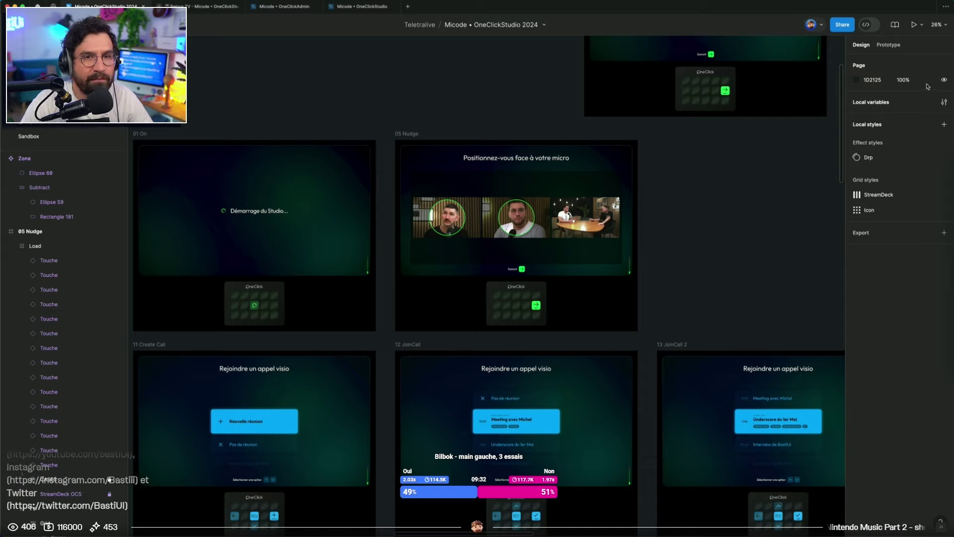
pyautogui.click(512, 308)
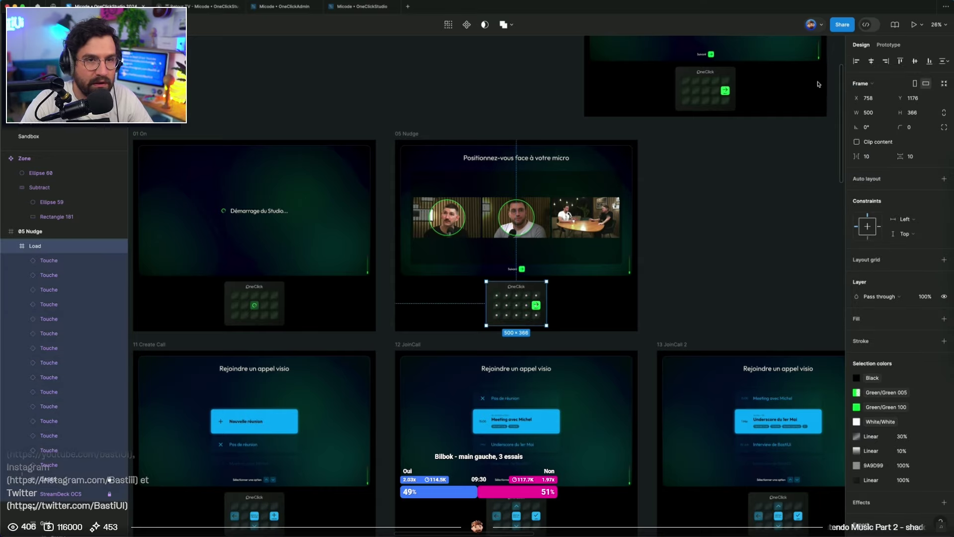
pyautogui.click(888, 44)
pyautogui.click(319, 245)
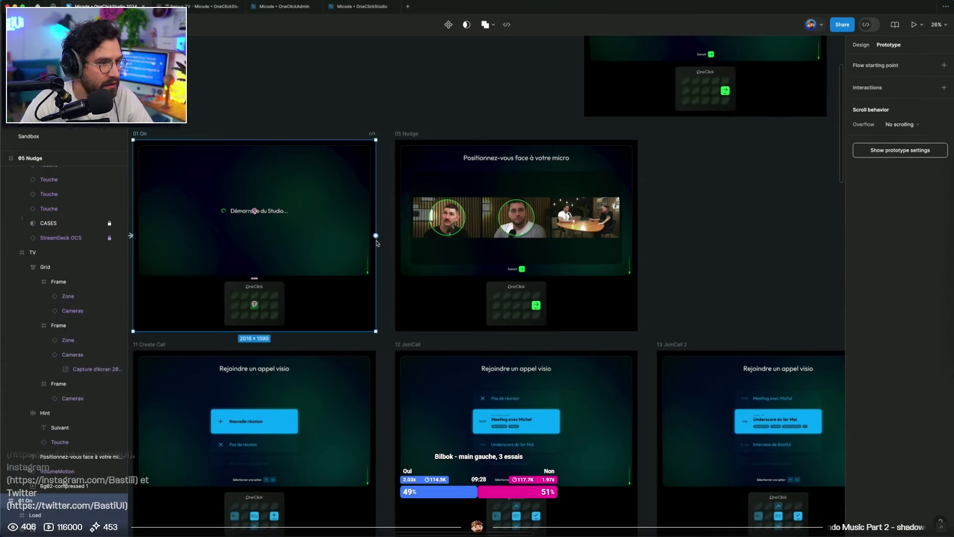
pyautogui.moveTo(376, 235); pyautogui.dragTo(407, 237)
# Set the 01 On interaction's trigger to After delay with a delay of 3000 ms
pyautogui.click(378, 259)
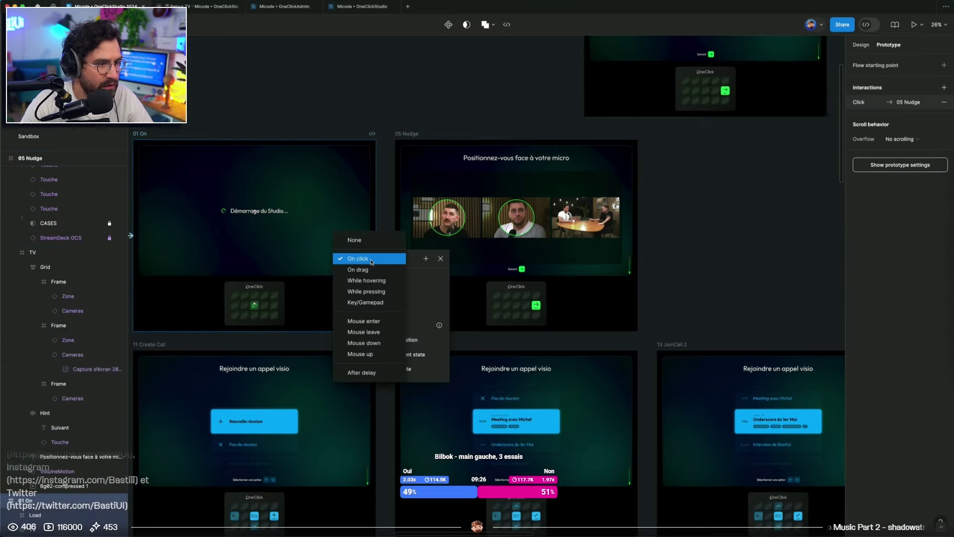
pyautogui.click(361, 372)
pyautogui.click(366, 274)
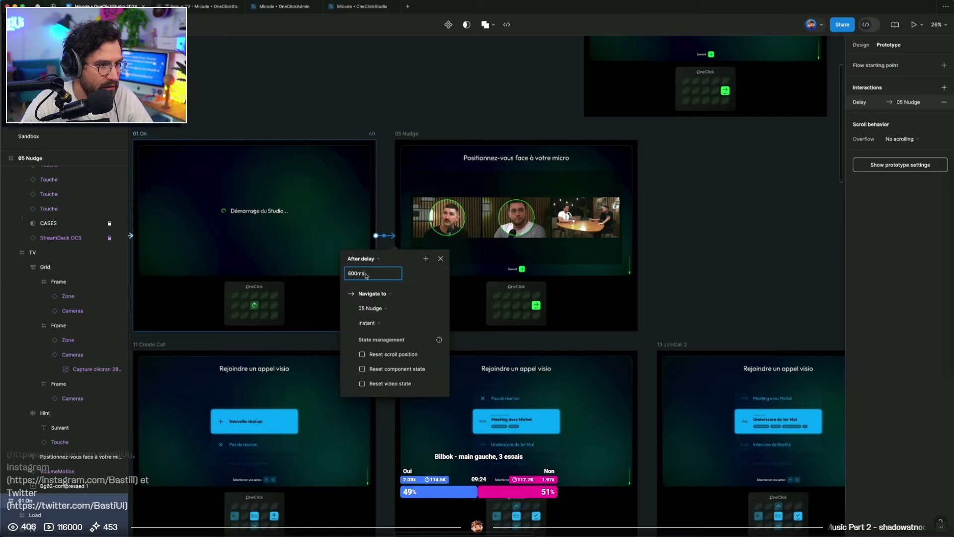
pyautogui.write('3000')
pyautogui.press('Return')
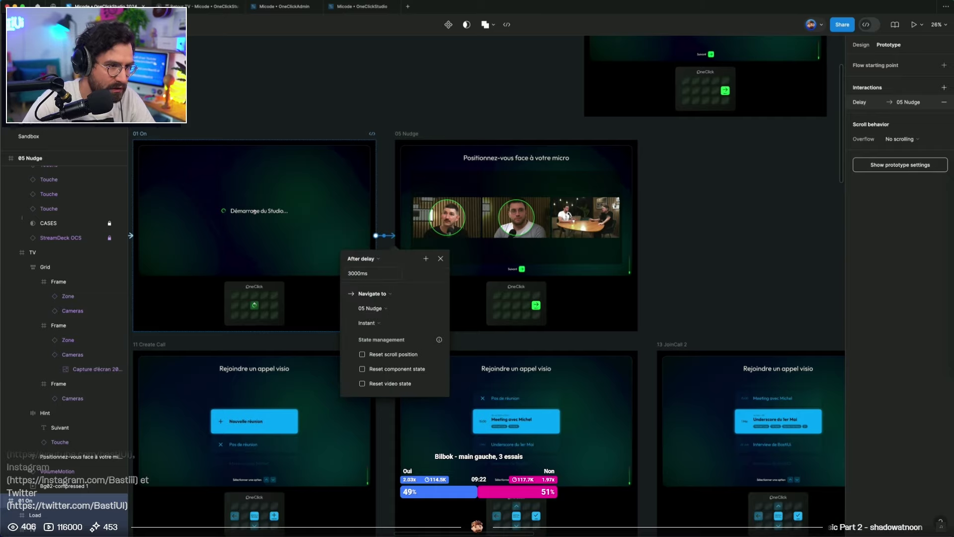
pyautogui.click(748, 245)
# Connect the green NEXT key on the 05 Nudge screen's StreamDeck to the 10 NoCall screen
pyautogui.click(537, 303)
pyautogui.doubleClick(536, 304)
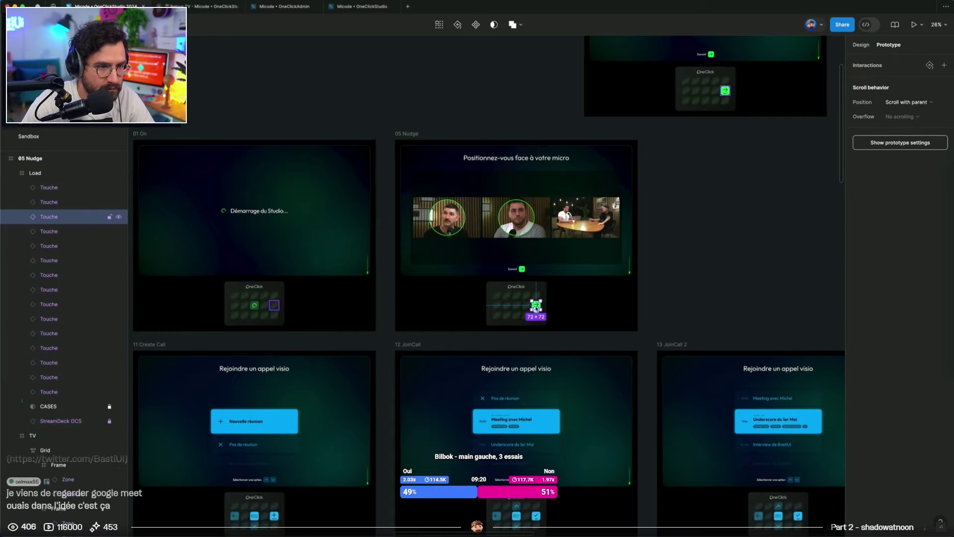
pyautogui.scroll(-3, 536, 306)
pyautogui.moveTo(538, 307); pyautogui.dragTo(278, 340)
pyautogui.click(272, 157)
# Test the startup flow in the Retour TV prototype by powering on and advancing past the camera positioning screen
pyautogui.click(198, 7)
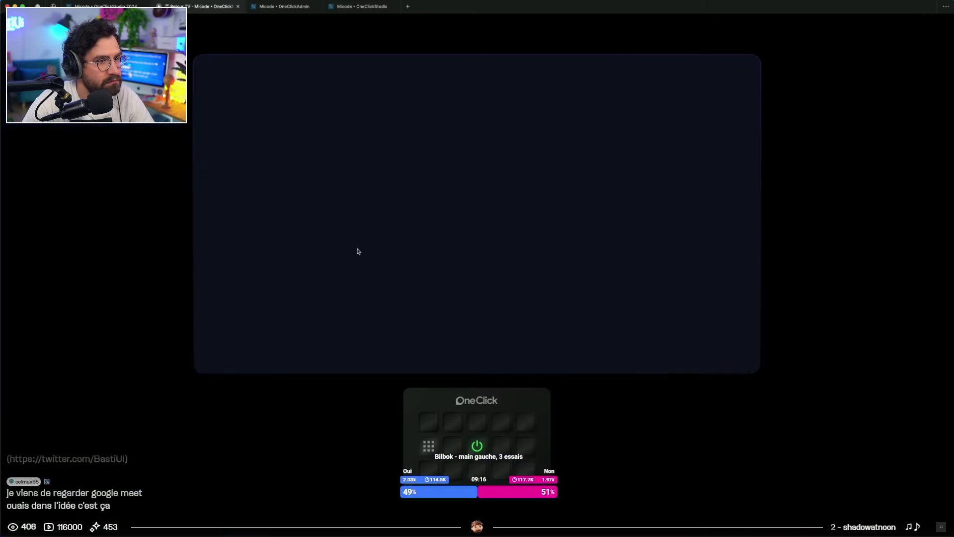
pyautogui.click(475, 447)
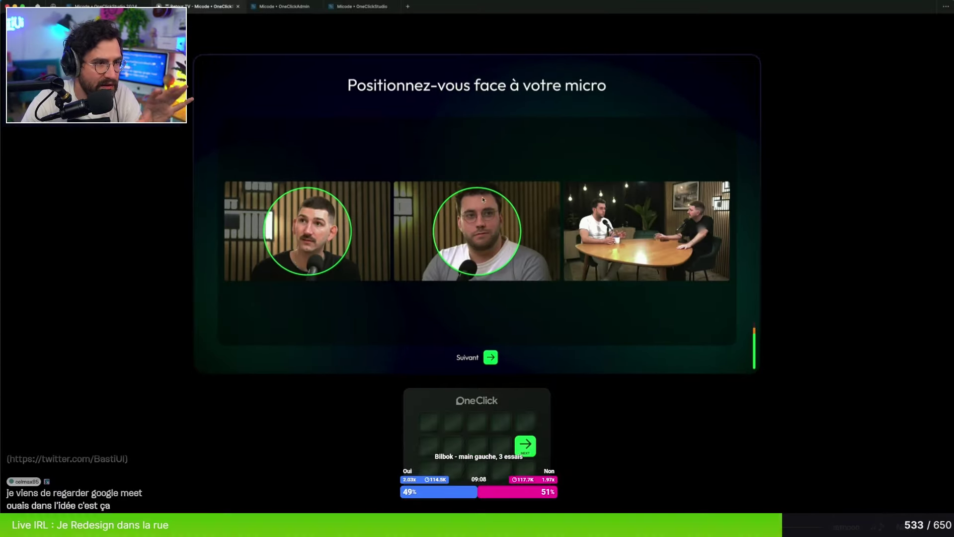
pyautogui.click(527, 442)
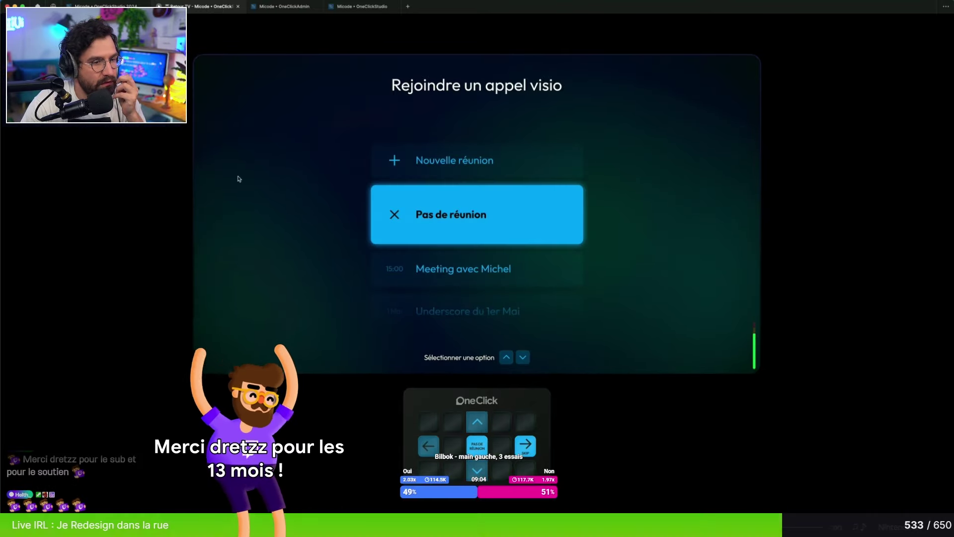
# Return to the design file and connect the back-arrow key of the 10 NoCall screen to the three-camera 05 Nudge screen
pyautogui.click(115, 5)
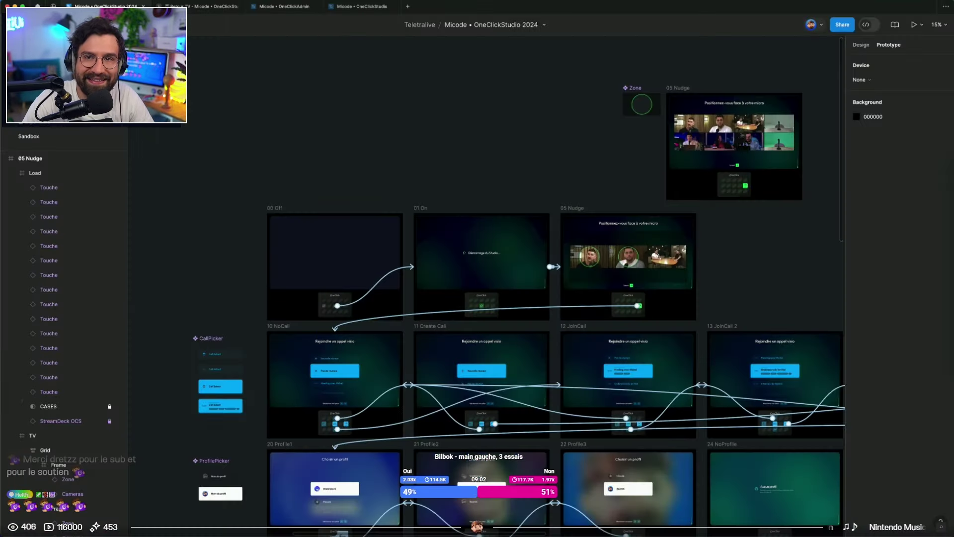
pyautogui.doubleClick(328, 423)
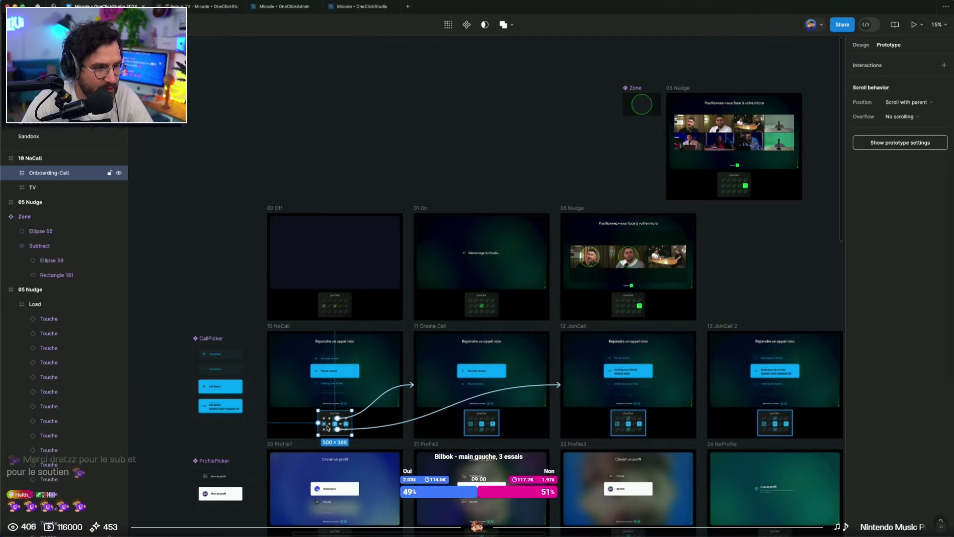
pyautogui.scroll(5, 329, 424)
pyautogui.scroll(-3, 332, 425)
pyautogui.moveTo(329, 421); pyautogui.dragTo(795, 124)
# Test the prototype by going back from the call screen to the positioning screen and forward again
pyautogui.hotkey('ctrl', 'Tab')
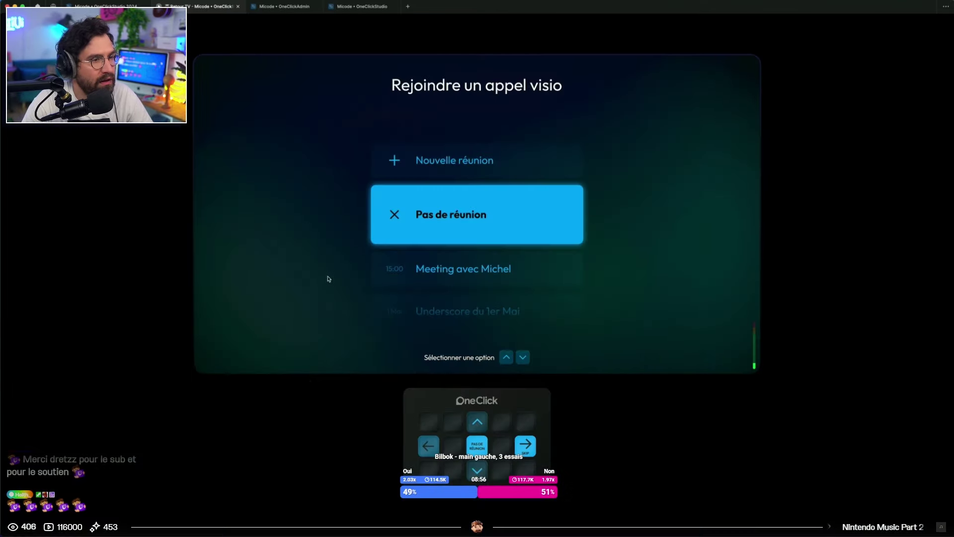
pyautogui.click(425, 443)
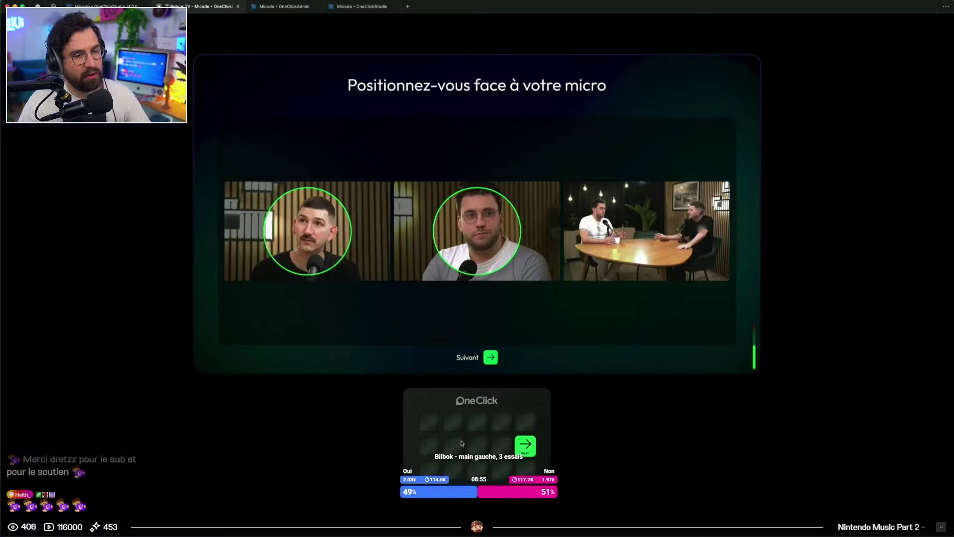
pyautogui.click(534, 450)
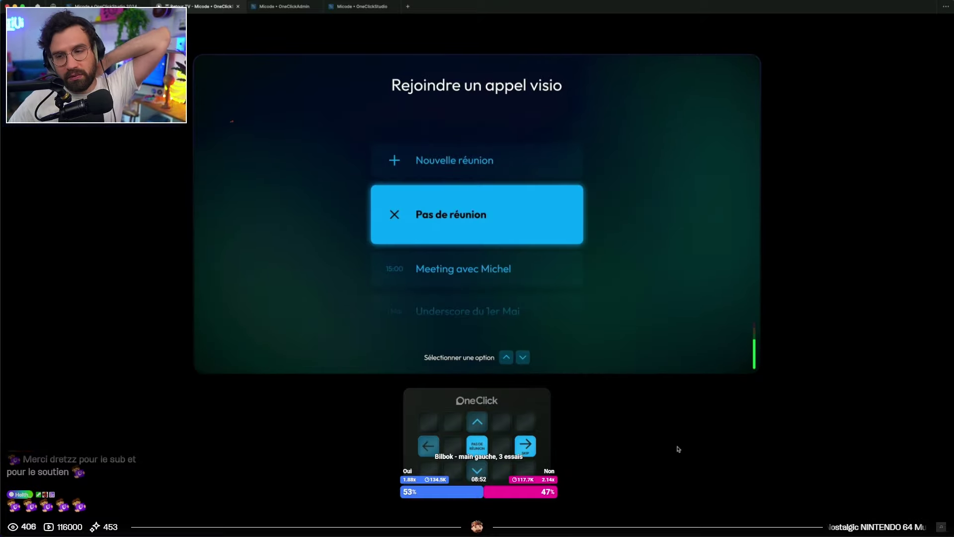
# Test the call screen's back arrow in the prototype and return to the OneClickStudio 2024 design file
pyautogui.click(421, 445)
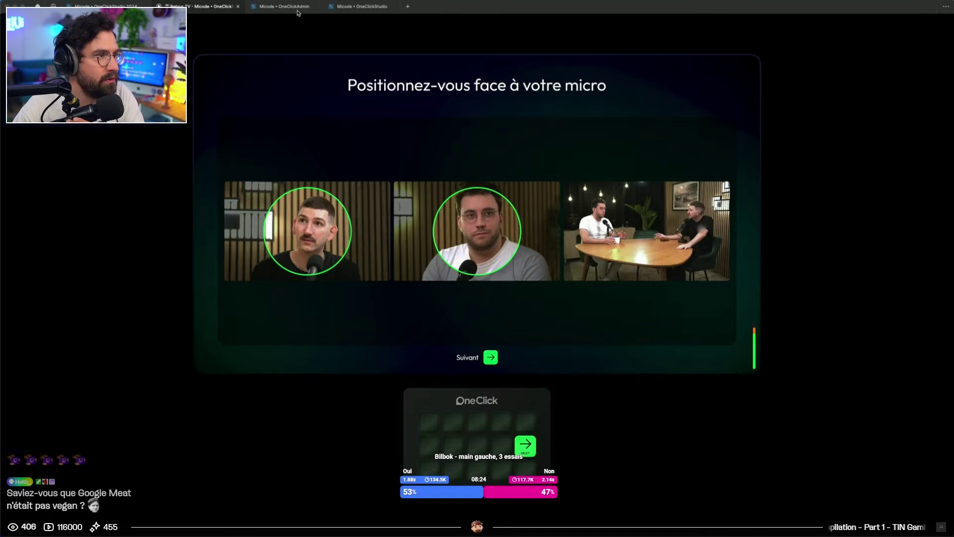
pyautogui.click(106, 6)
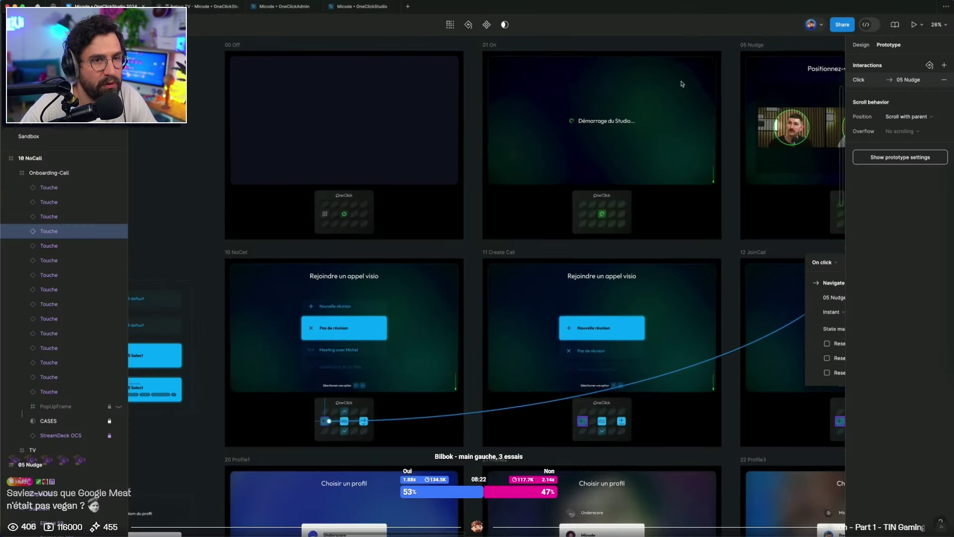
# Move the eight-camera 05 Nudge screen into line beside the three-camera 05 Nudge screen
pyautogui.hscroll(10, 681, 85)
pyautogui.scroll(3, 682, 85)
pyautogui.click(860, 45)
pyautogui.click(711, 228)
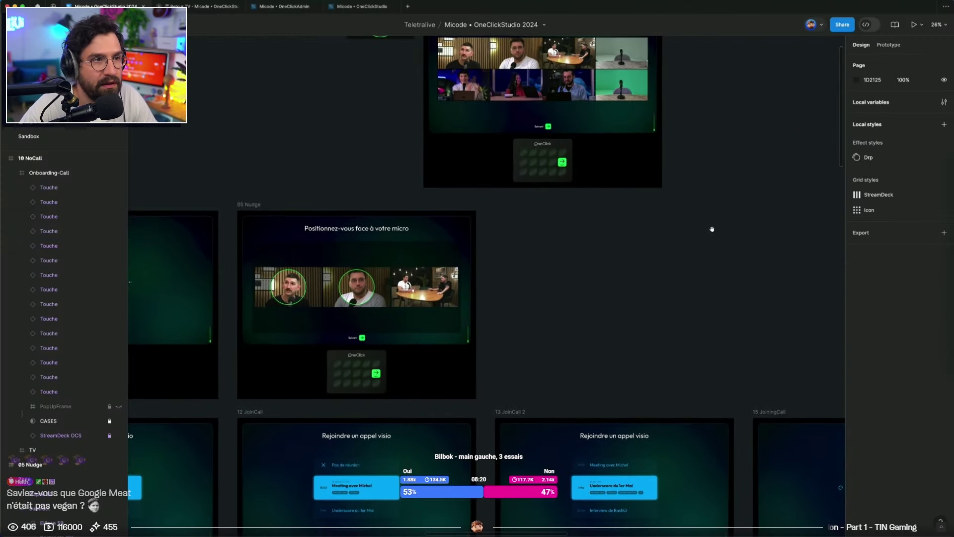
pyautogui.scroll(2, 711, 228)
pyautogui.hscroll(2, 711, 228)
pyautogui.moveTo(389, 48); pyautogui.dragTo(459, 256)
# Rename the eight-camera screen as 05 Nudge Max
pyautogui.doubleClick(460, 256)
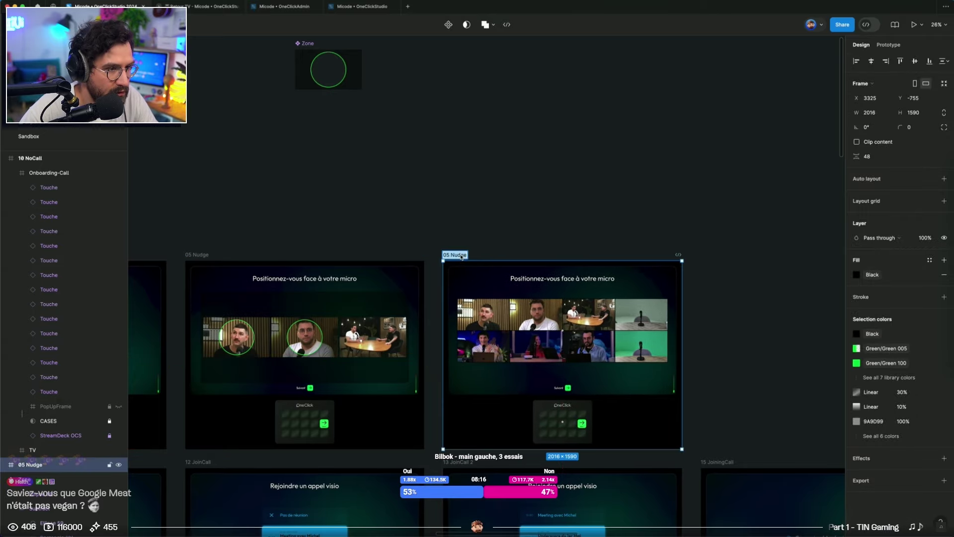
pyautogui.click(466, 256)
pyautogui.write('Max')
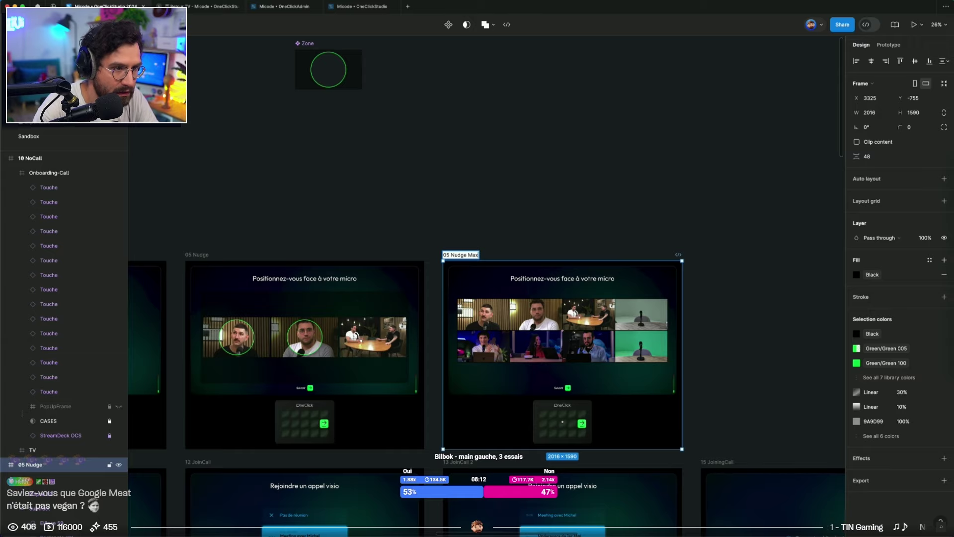
pyautogui.press('Return')
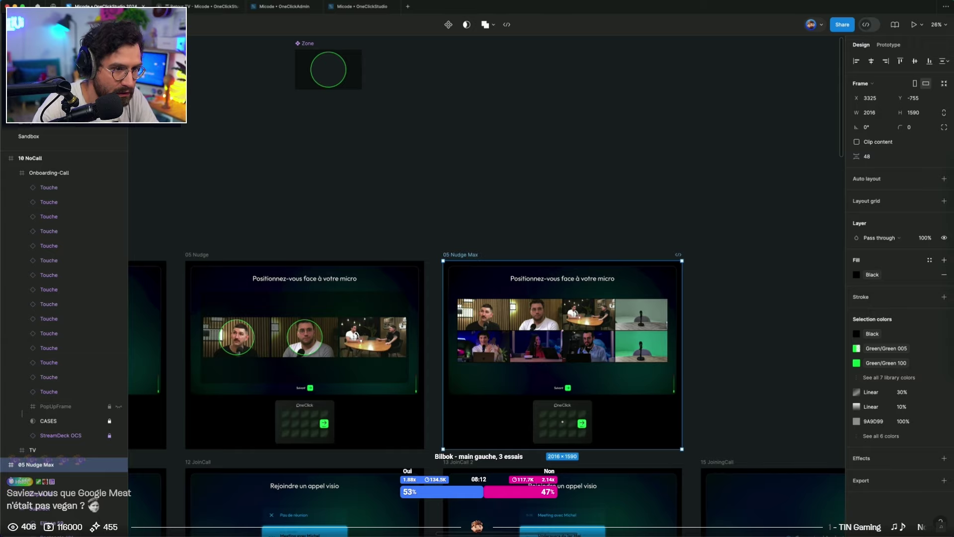
# Try to replace the eight-camera grid in 05 Nudge Max by deleting it and pasting a copy of the three-camera grid
pyautogui.click(512, 332)
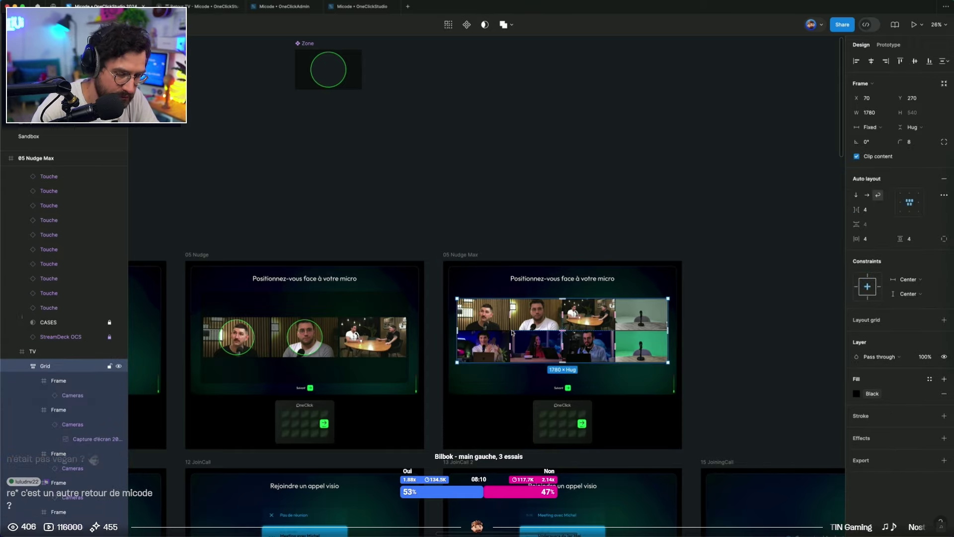
pyautogui.press('Delete')
pyautogui.click(298, 348)
pyautogui.hotkey('ctrl', 'c')
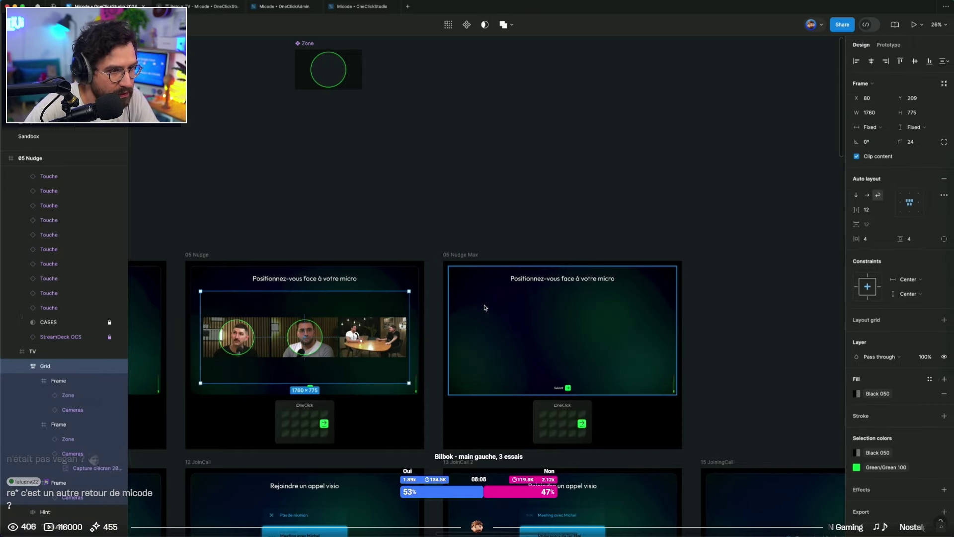
pyautogui.click(485, 305)
pyautogui.hotkey('ctrl', 'v')
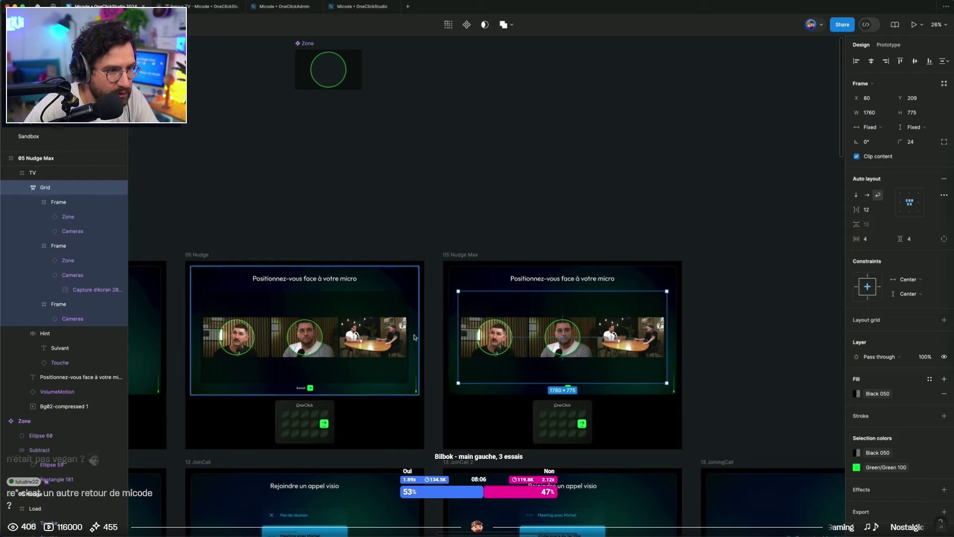
pyautogui.hotkey('ctrl', 'z')
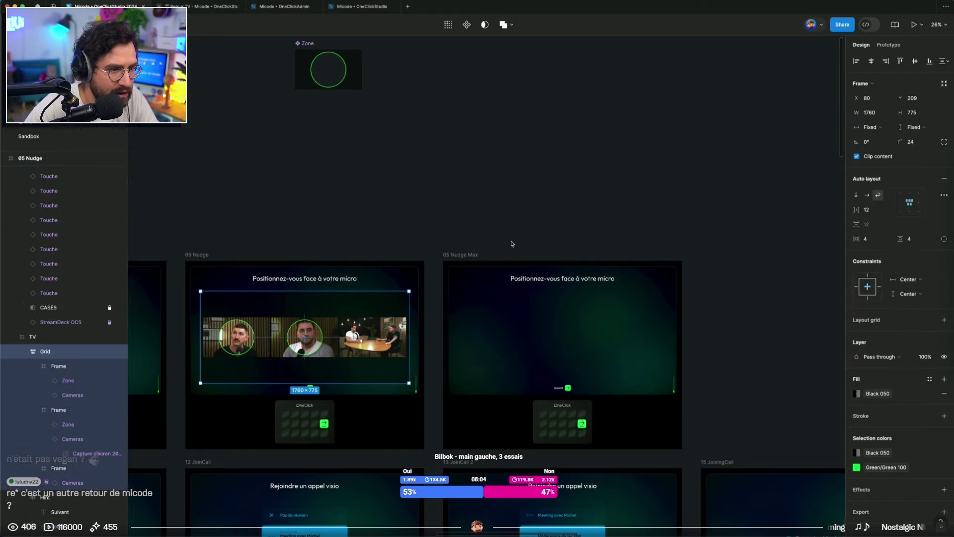
pyautogui.click(512, 243)
pyautogui.hotkey('ctrl', 'v')
pyautogui.press('Escape')
# Move the first camera frame out of the 05 Nudge Max grid onto the empty canvas above the screen
pyautogui.doubleClick(490, 318)
pyautogui.doubleClick(490, 318)
pyautogui.moveTo(490, 318); pyautogui.dragTo(504, 187)
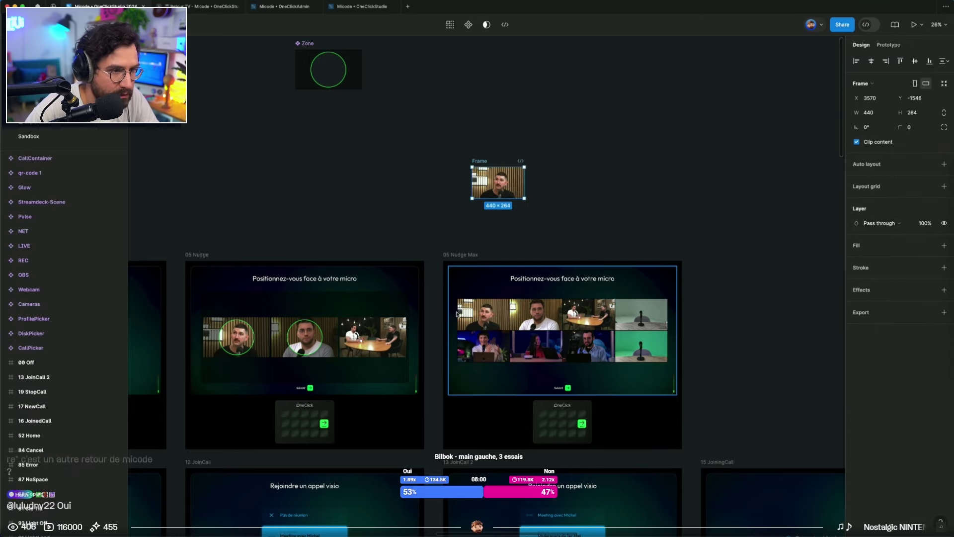
# Replace the eight-camera grid in 05 Nudge Max with the copied three-camera grid and bottom-align it with the 05 Nudge grid
pyautogui.doubleClick(319, 312)
pyautogui.doubleClick(512, 308)
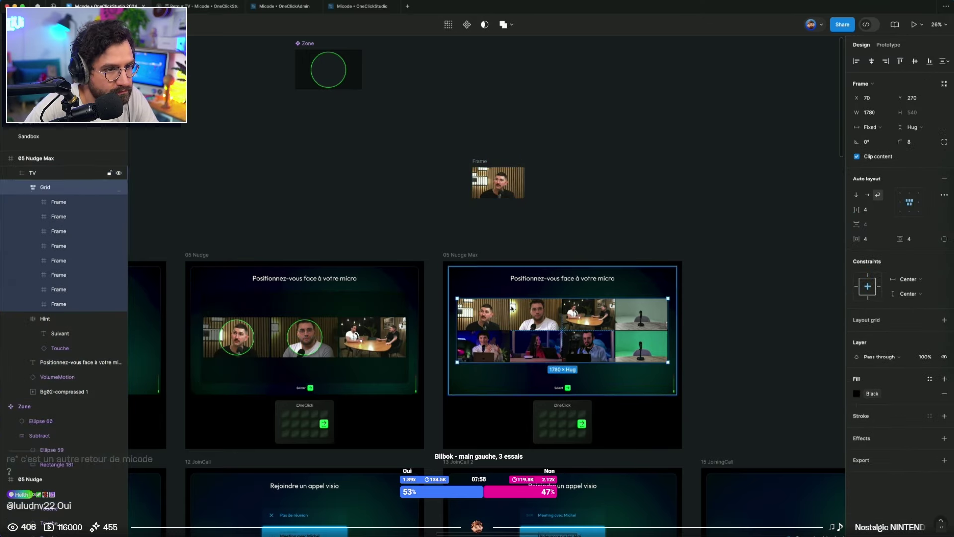
pyautogui.press('super+shift+r')
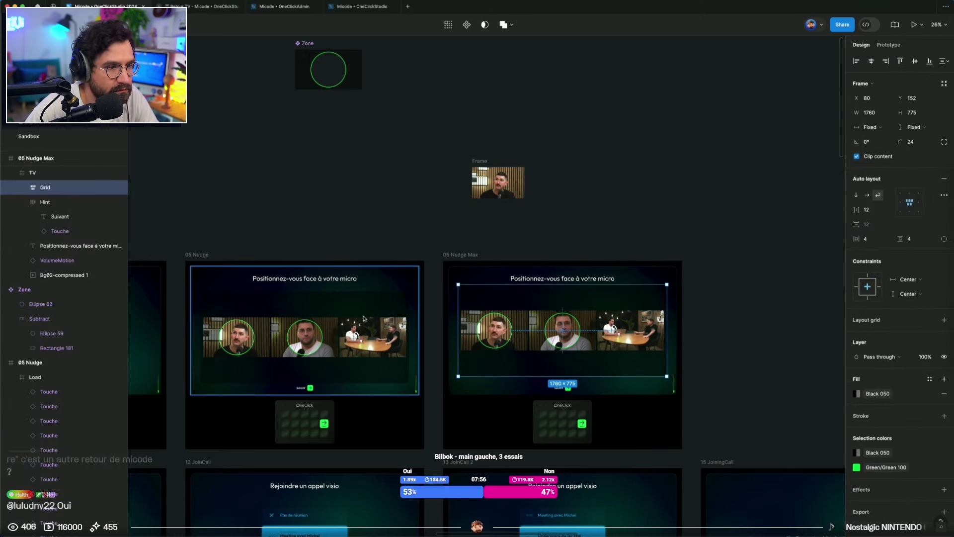
pyautogui.keyDown('shift'); pyautogui.click(380, 309); pyautogui.keyUp('shift')
pyautogui.click(930, 61)
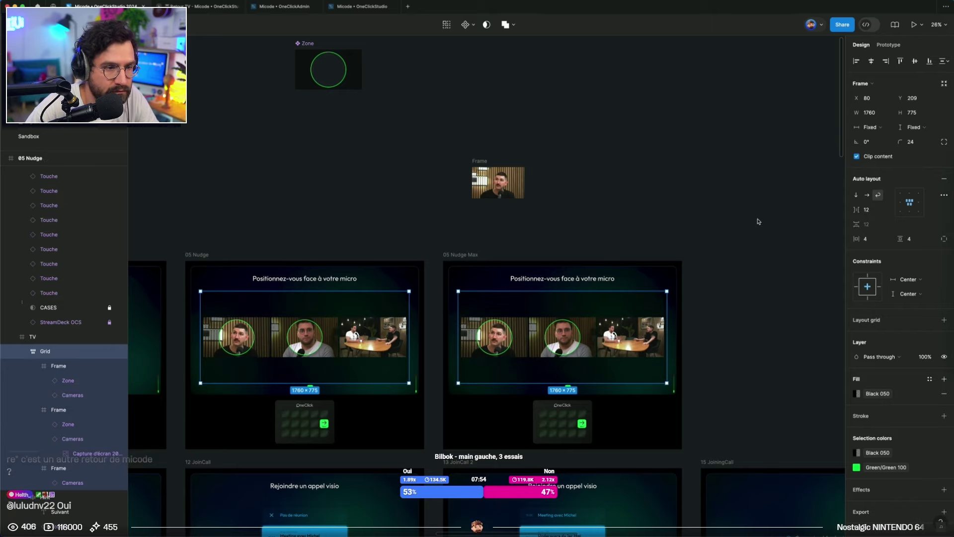
# Set the width of the three camera frames in the 05 Nudge Max grid to 440, matching the reference frame
pyautogui.click(537, 213)
pyautogui.click(498, 183)
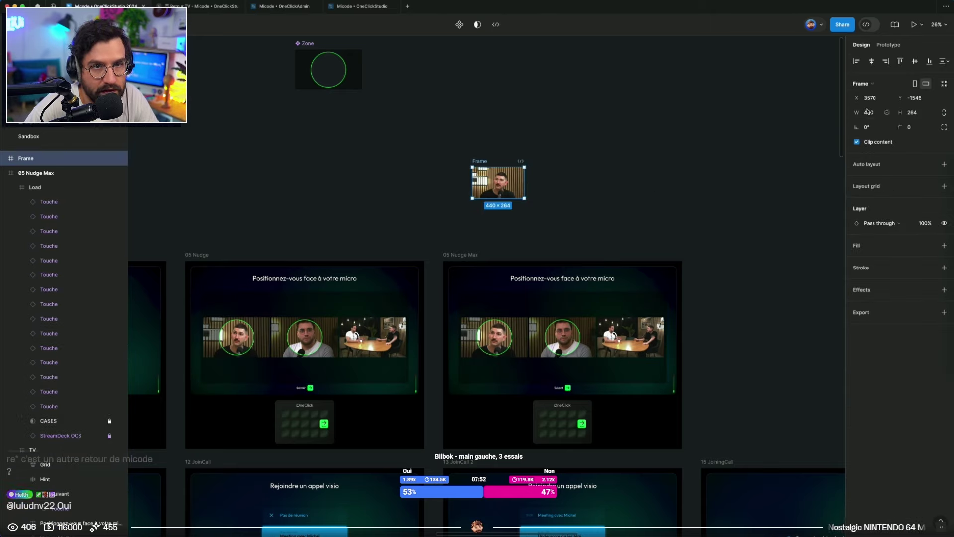
pyautogui.click(521, 328)
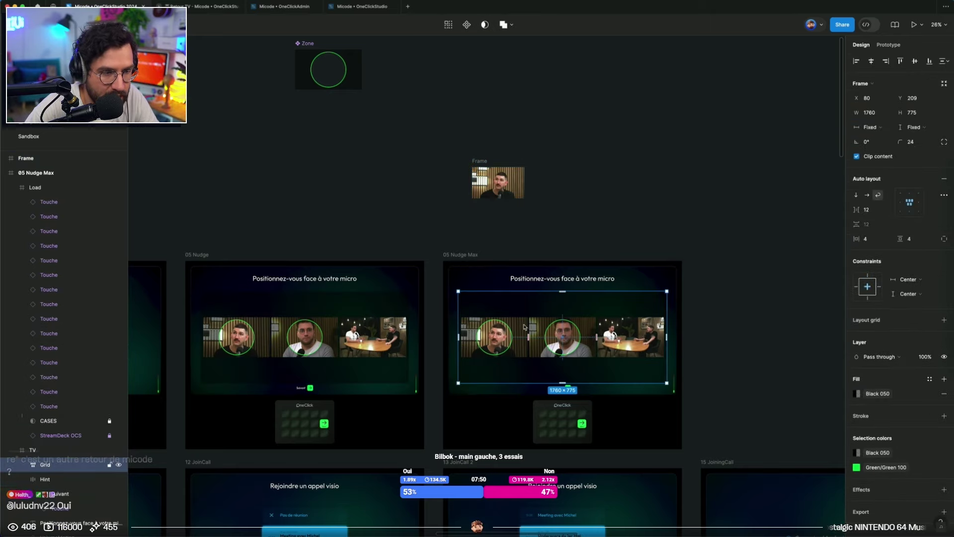
pyautogui.press('Return')
pyautogui.click(870, 113)
pyautogui.write('440')
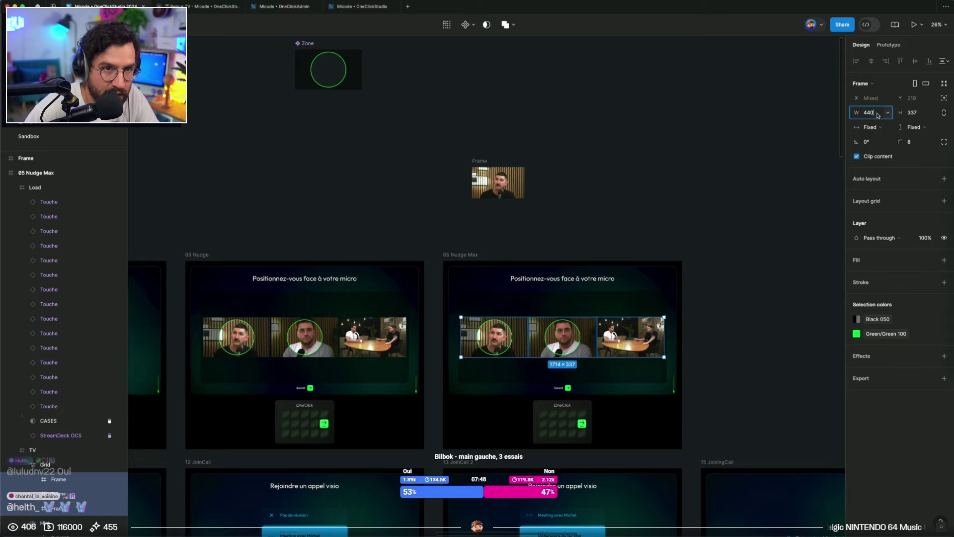
pyautogui.press('Return')
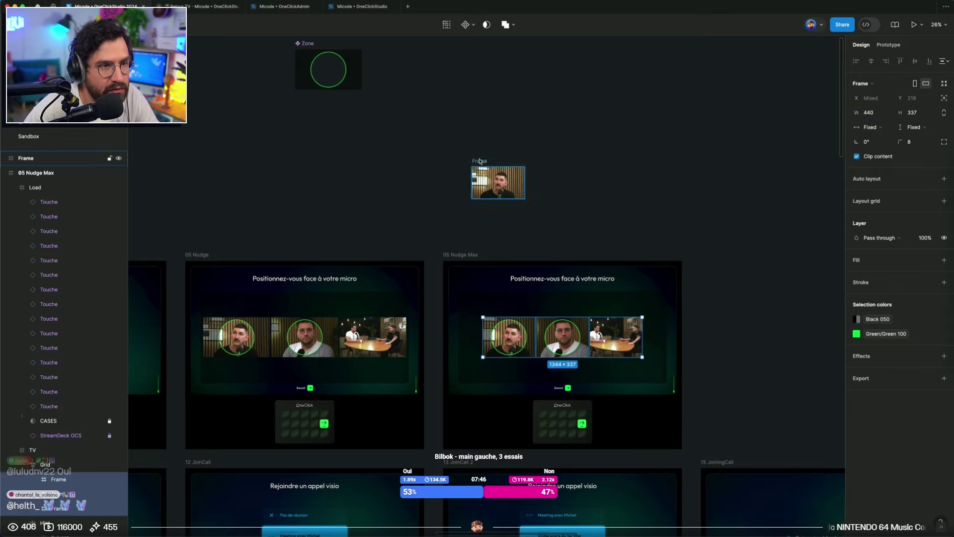
# Set the height of the three camera frames in the 05 Nudge Max grid to 264, matching the reference frame
pyautogui.click(520, 191)
pyautogui.click(912, 113)
pyautogui.doubleClick(637, 333)
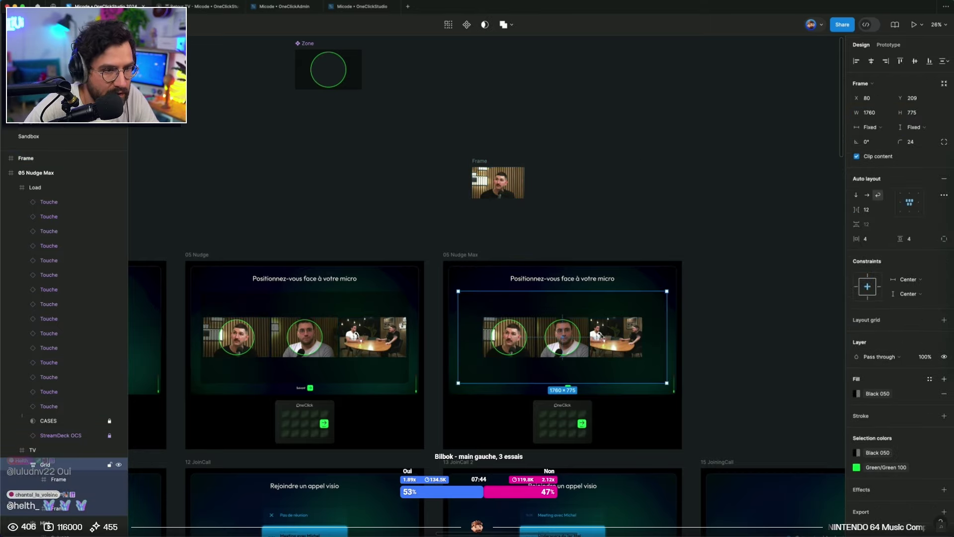
pyautogui.doubleClick(562, 329)
pyautogui.keyDown('shift'); pyautogui.click(532, 324); pyautogui.keyUp('shift')
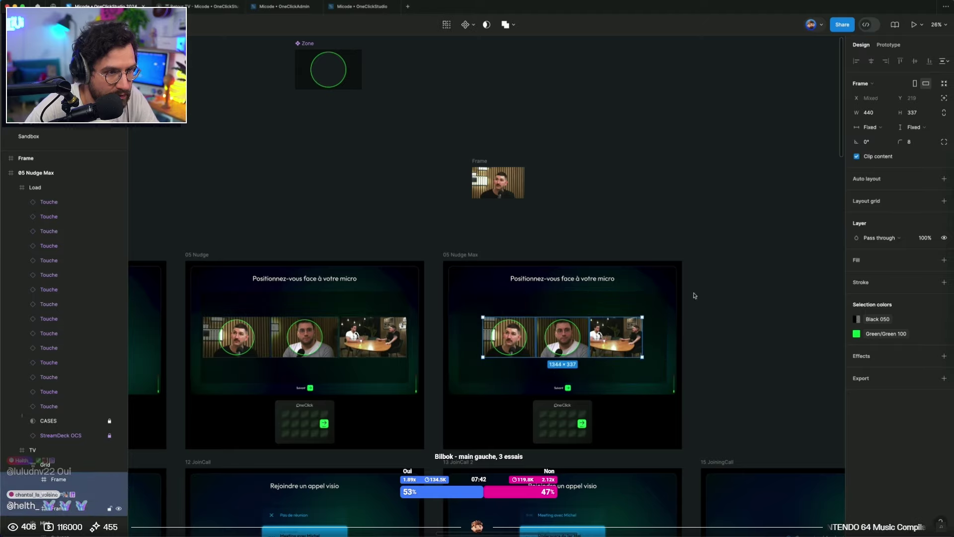
pyautogui.click(912, 113)
pyautogui.write('264')
pyautogui.press('Return')
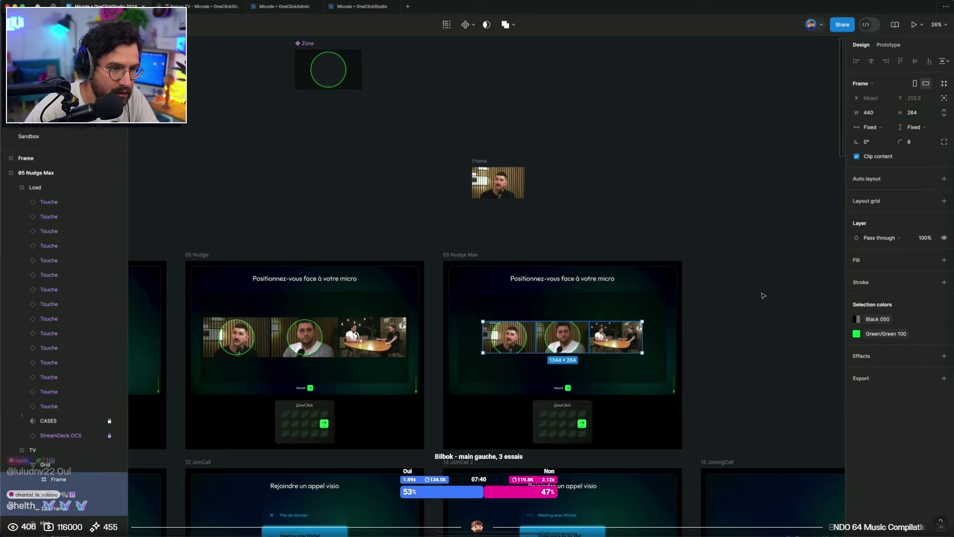
pyautogui.click(690, 345)
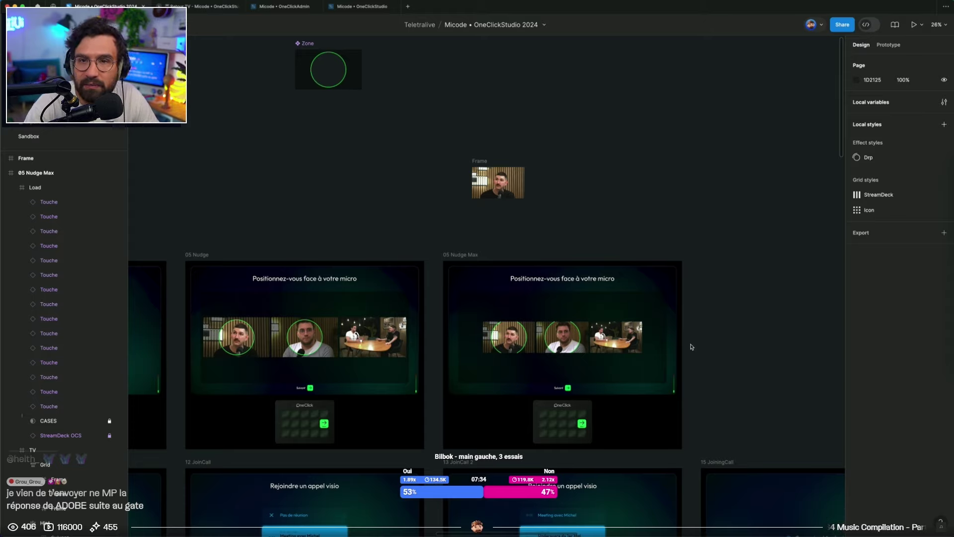
# Duplicate the round-table camera frame five times so the 05 Nudge Max grid holds eight cameras
pyautogui.doubleClick(621, 340)
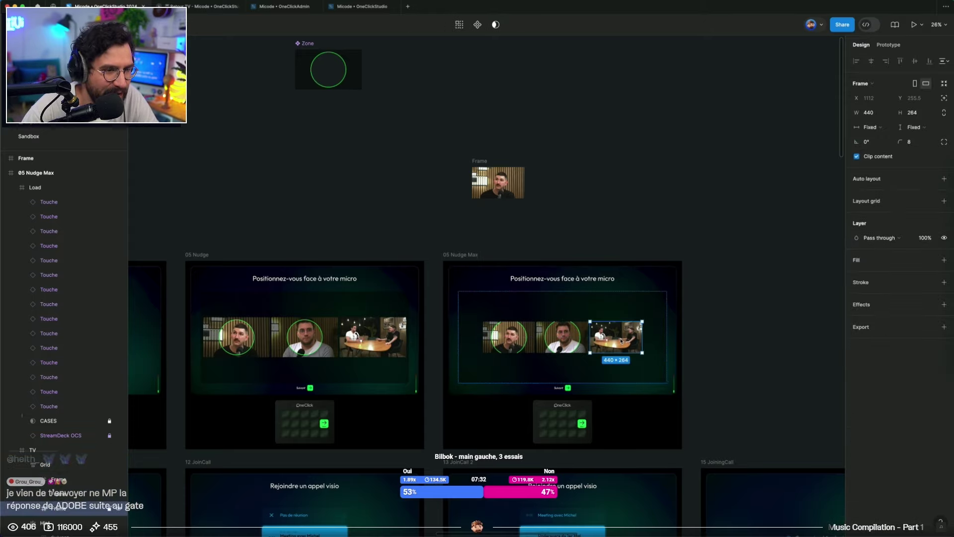
pyautogui.hotkey('ctrl', 'd')
pyautogui.hotkey('ctrl', 'd')
pyautogui.hotkey('ctrl', 'd')
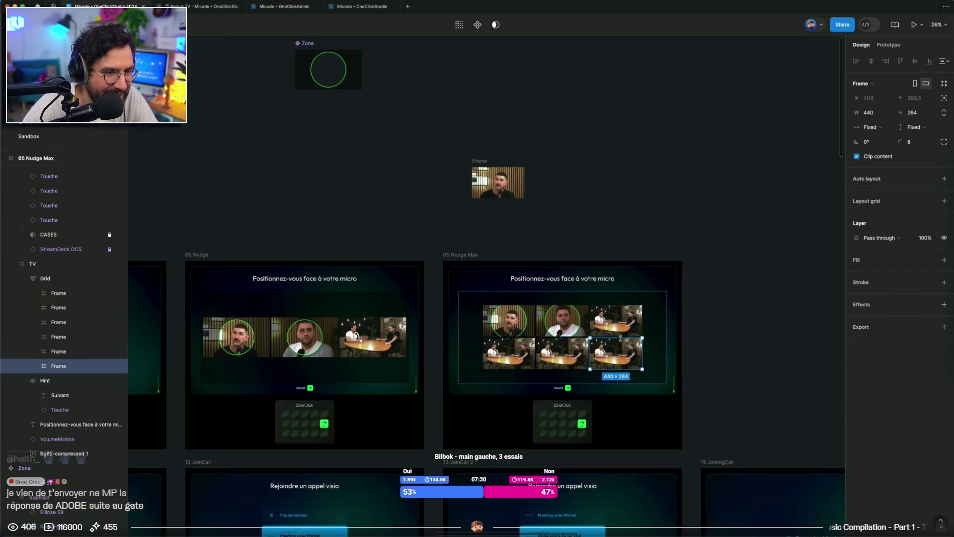
pyautogui.click(718, 334)
pyautogui.click(630, 359)
pyautogui.click(626, 361)
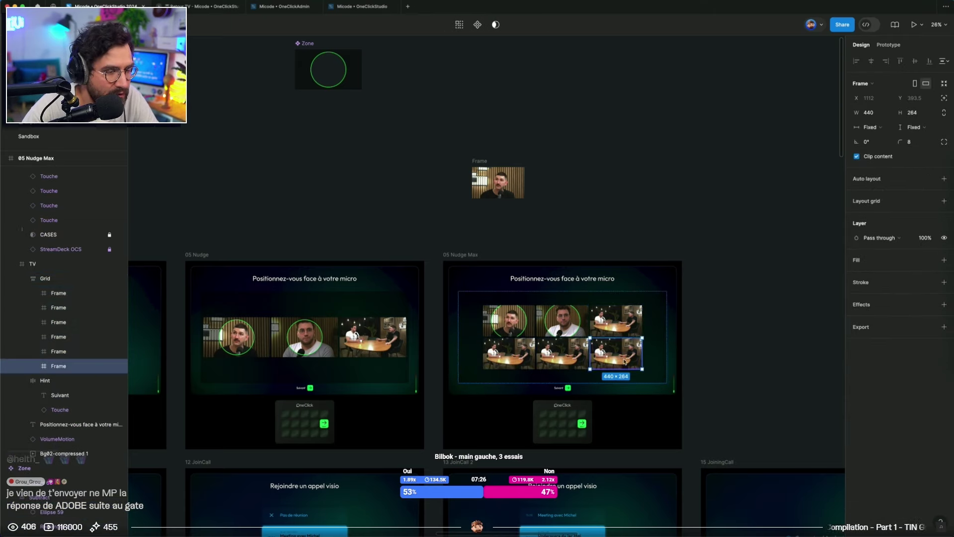
pyautogui.hotkey('ctrl', 'd')
pyautogui.hotkey('ctrl', 'd')
pyautogui.click(737, 351)
# Set the horizontal and vertical padding of the 05 Nudge Max grid to 0
pyautogui.click(651, 345)
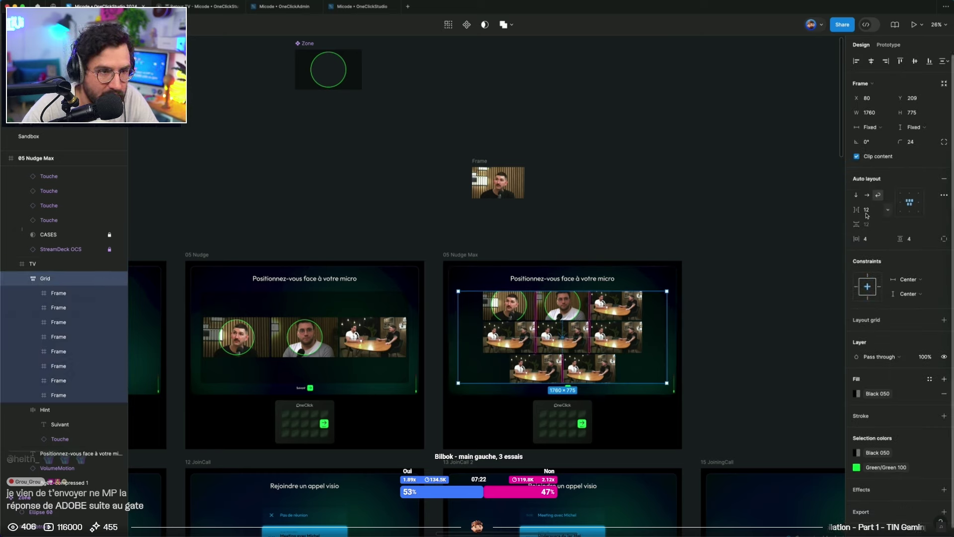
pyautogui.click(873, 243)
pyautogui.write('0')
pyautogui.press('Tab')
pyautogui.write('0')
pyautogui.press('Return')
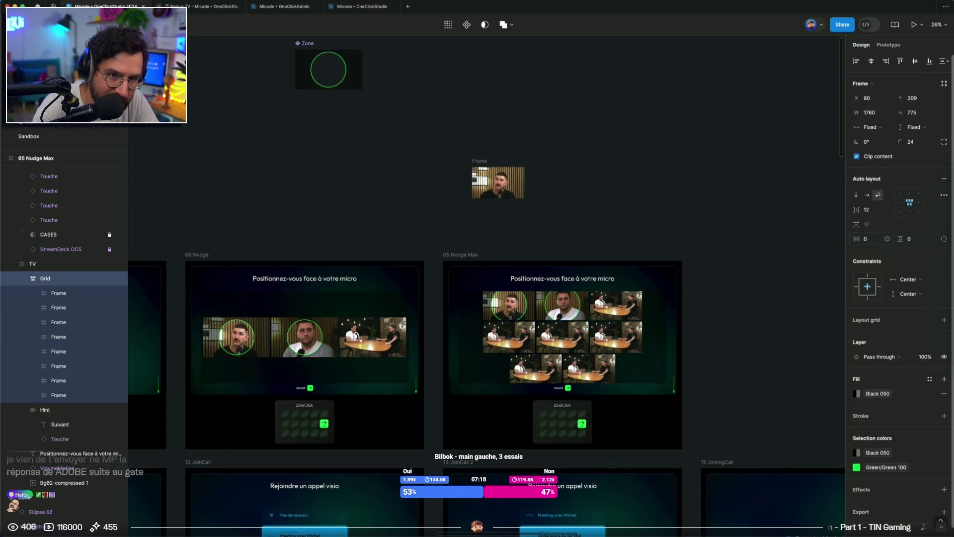
pyautogui.click(736, 270)
# Set the width of all eight camera frames in the 05 Nudge Max grid to 424 so they fit four per row
pyautogui.scroll(5, 735, 270)
pyautogui.click(631, 309)
pyautogui.moveTo(631, 309); pyautogui.dragTo(743, 183)
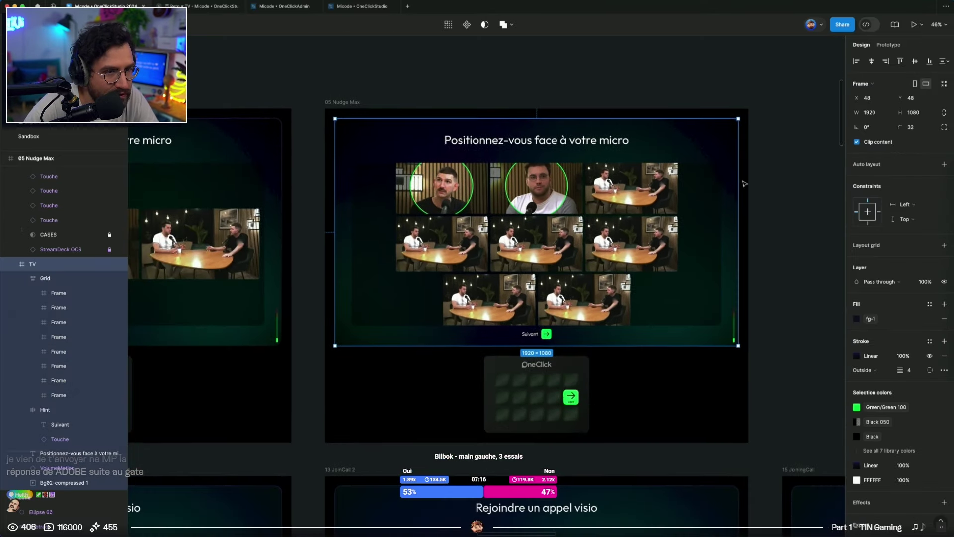
pyautogui.click(743, 183)
pyautogui.click(654, 209)
pyautogui.doubleClick(653, 208)
pyautogui.doubleClick(623, 188)
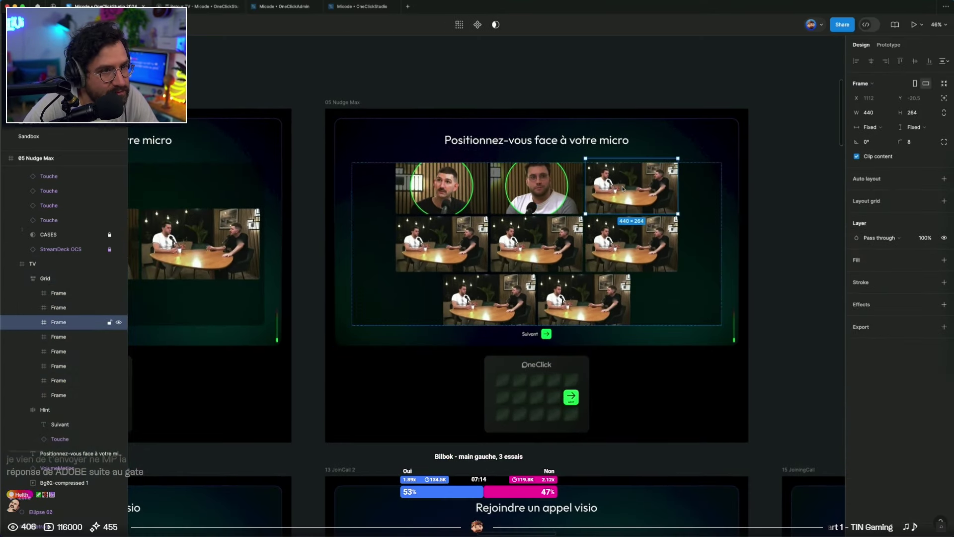
pyautogui.keyDown('shift'); pyautogui.click(546, 194); pyautogui.keyUp('shift')
pyautogui.keyDown('shift'); pyautogui.click(449, 191); pyautogui.keyUp('shift')
pyautogui.keyDown('shift'); pyautogui.click(450, 244); pyautogui.keyUp('shift')
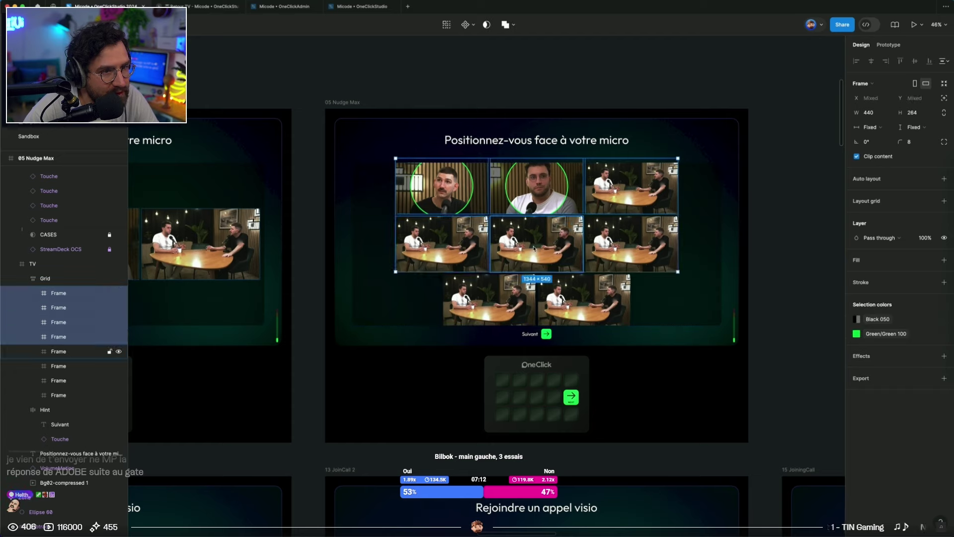
pyautogui.keyDown('shift'); pyautogui.click(536, 243); pyautogui.keyUp('shift')
pyautogui.keyDown('shift'); pyautogui.click(626, 246); pyautogui.keyUp('shift')
pyautogui.keyDown('shift'); pyautogui.click(584, 298); pyautogui.keyUp('shift')
pyautogui.keyDown('shift'); pyautogui.click(497, 298); pyautogui.keyUp('shift')
pyautogui.click(869, 113)
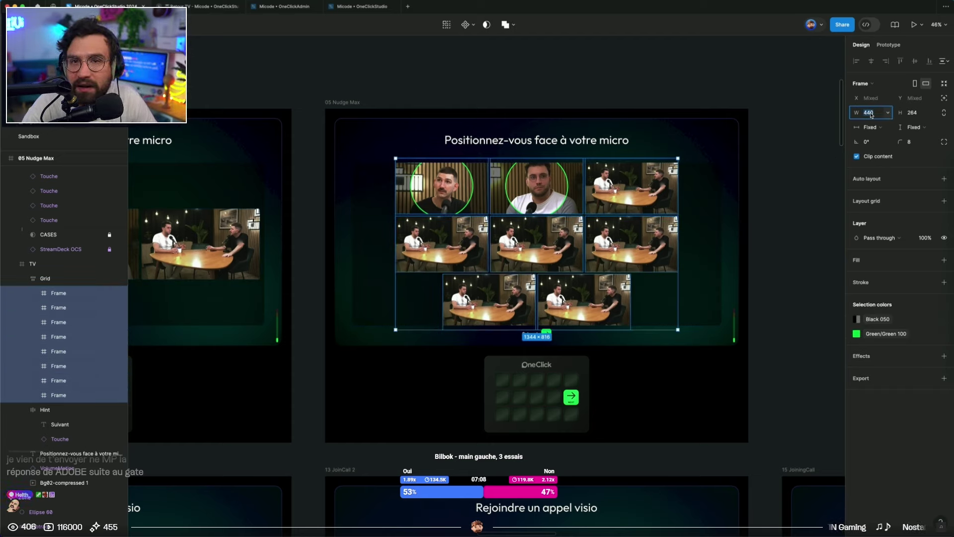
pyautogui.write('432')
pyautogui.press('Return')
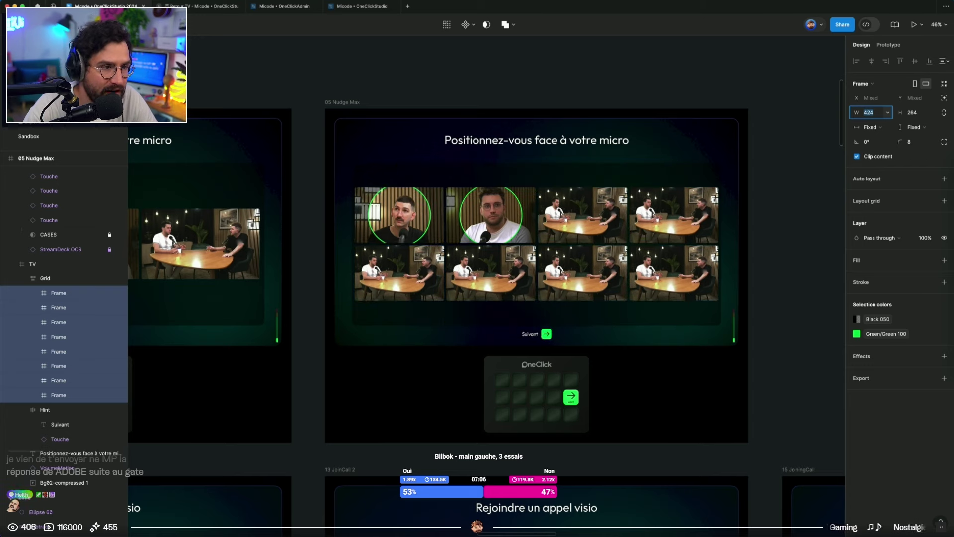
pyautogui.press('Escape')
pyautogui.press('Escape')
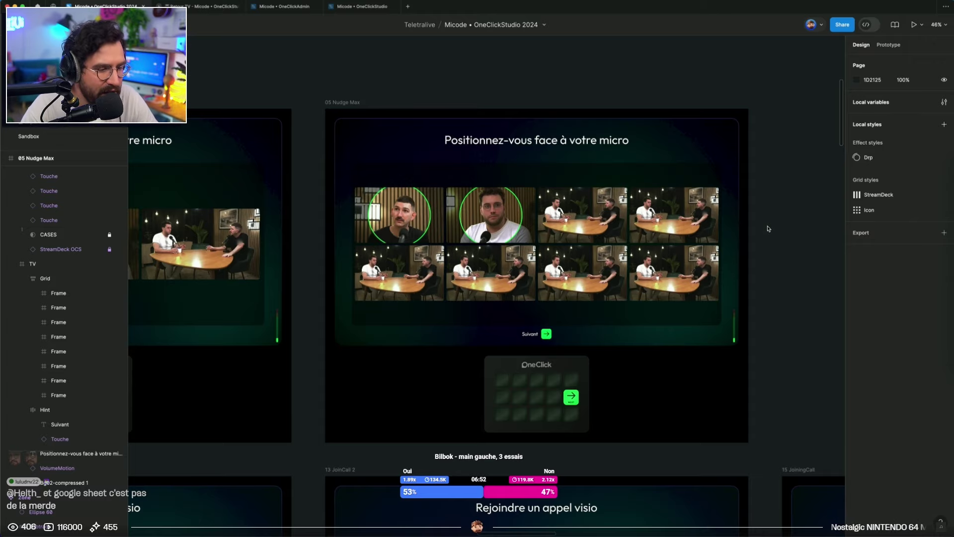
# Skim Adobe's Terms of Use thread on X, and move its browser window off the Figma canvas
pyautogui.moveTo(710, 143); pyautogui.dragTo(710, 126)
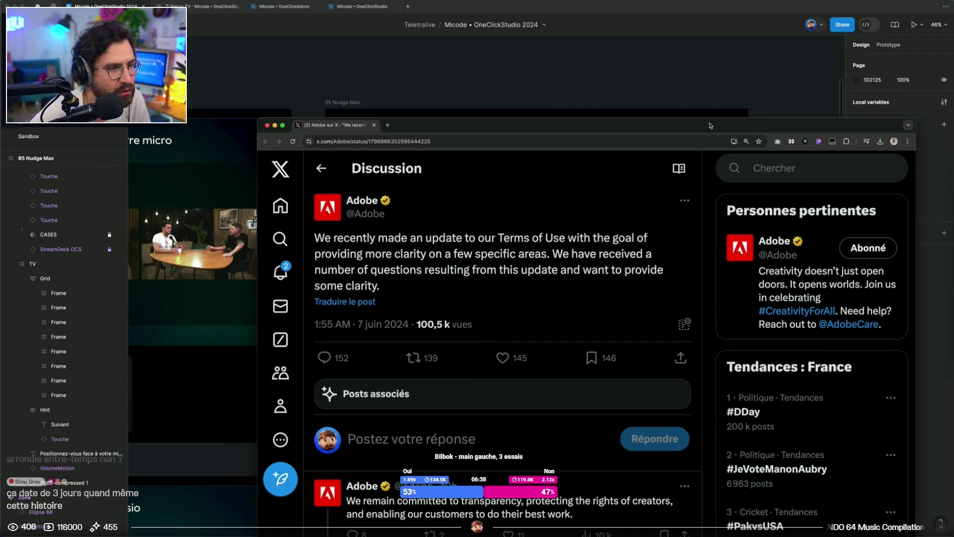
pyautogui.scroll(-10, 391, 414)
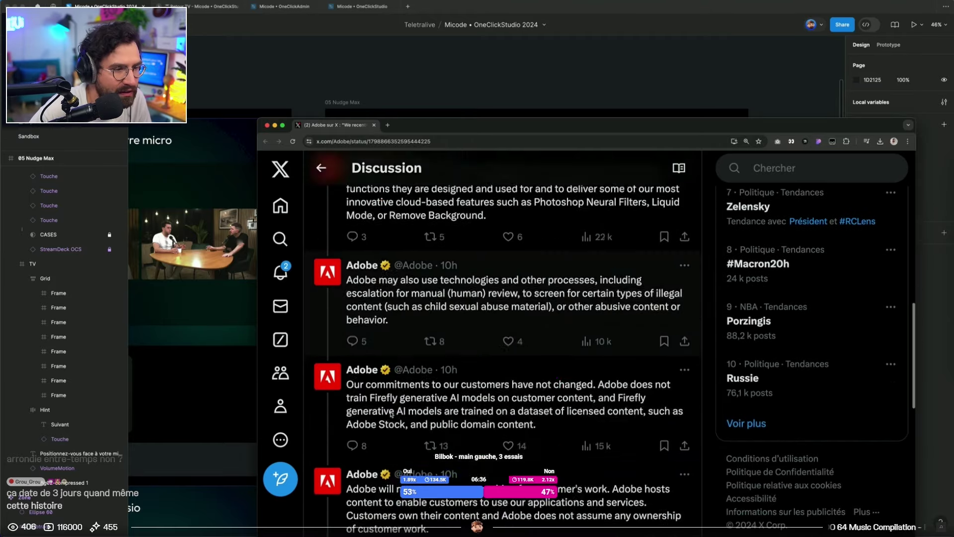
pyautogui.scroll(10, 391, 414)
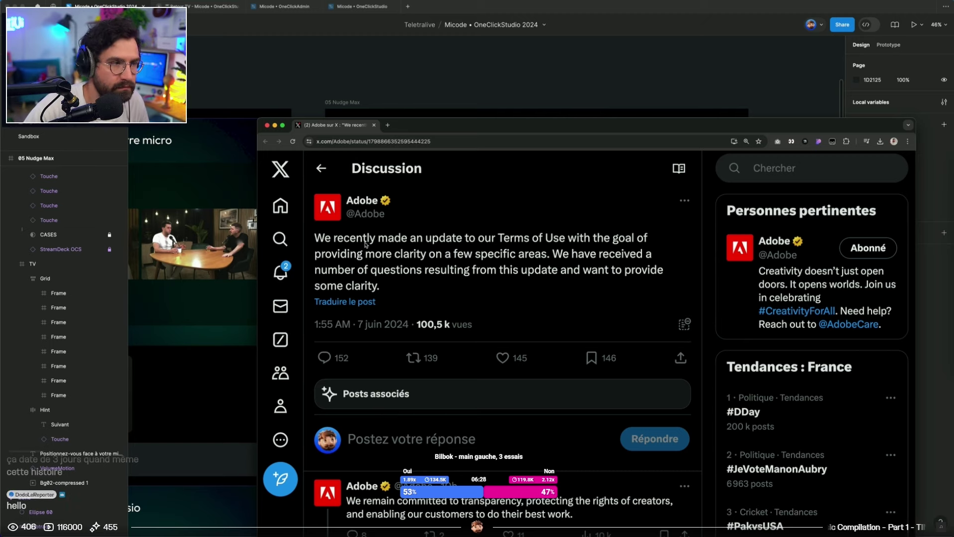
pyautogui.moveTo(347, 131); pyautogui.dragTo(438, 536)
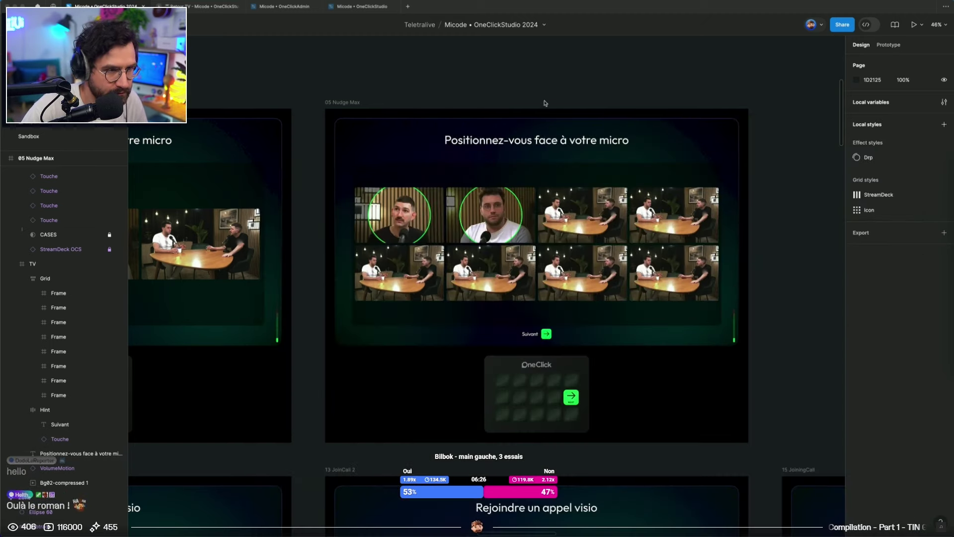
# Copy the green Zone mask from the second camera frame in the 05 Nudge Max grid
pyautogui.doubleClick(523, 205)
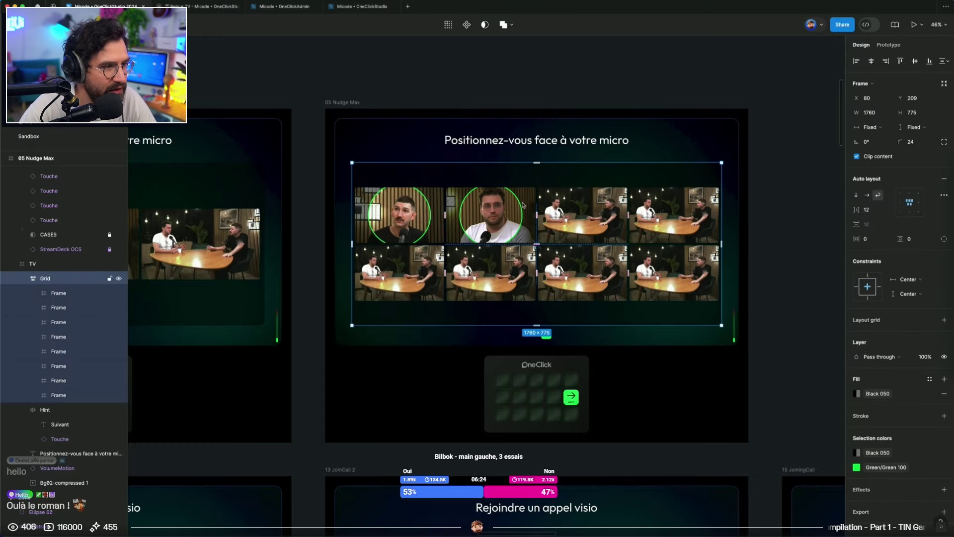
pyautogui.click(521, 207)
pyautogui.scroll(5, 522, 207)
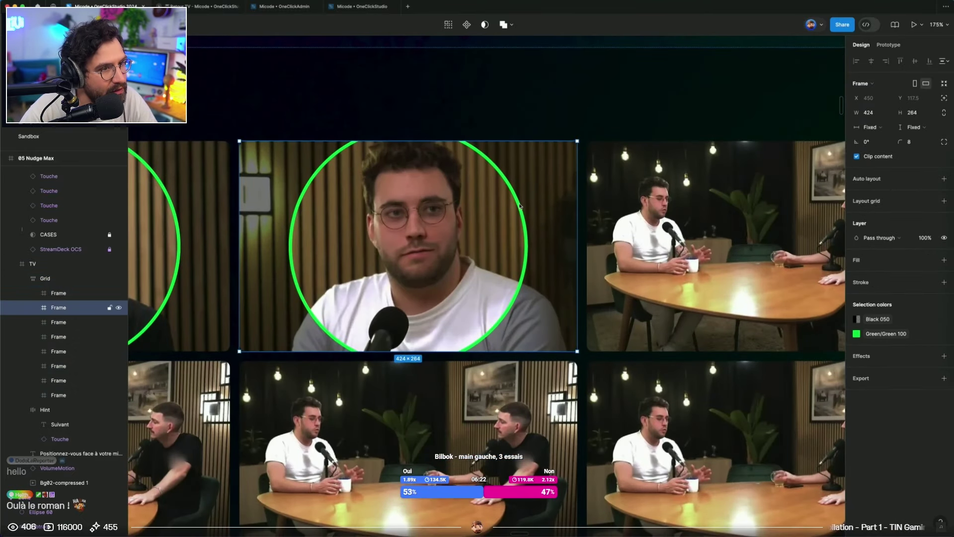
pyautogui.scroll(-3, 520, 206)
pyautogui.doubleClick(520, 206)
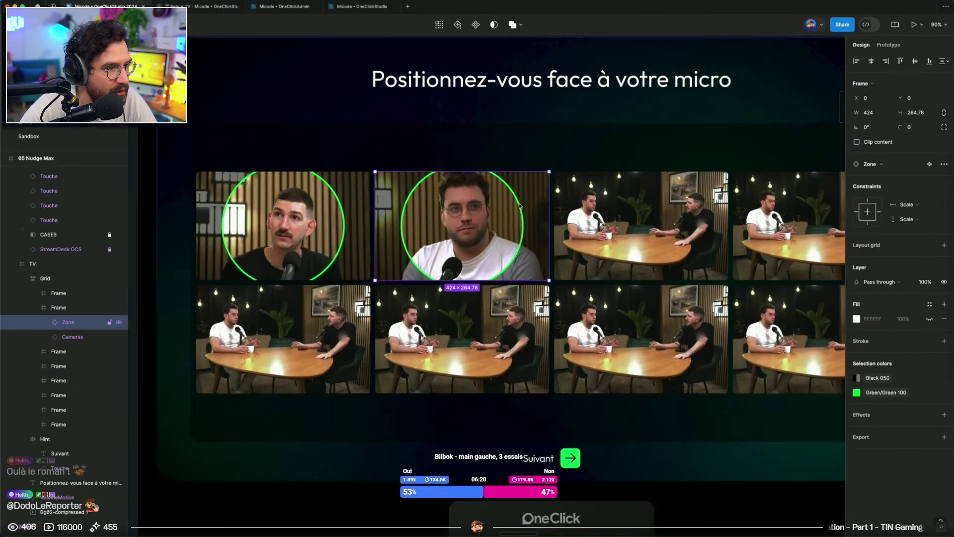
pyautogui.scroll(-3, 630, 235)
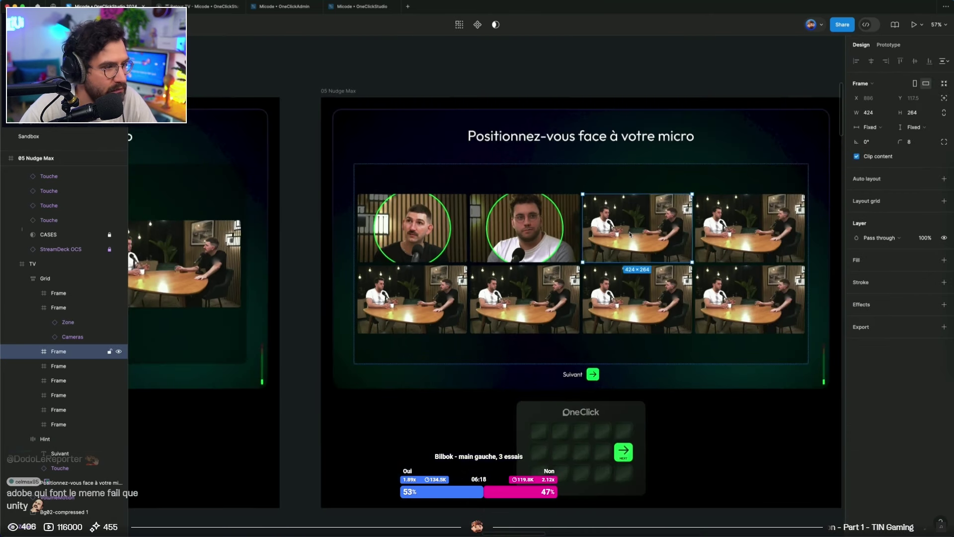
# Switch the six round-table Cameras instances in the 05 Nudge Max grid to variant 5
pyautogui.click(630, 235)
pyautogui.keyDown('shift'); pyautogui.click(768, 232); pyautogui.keyUp('shift')
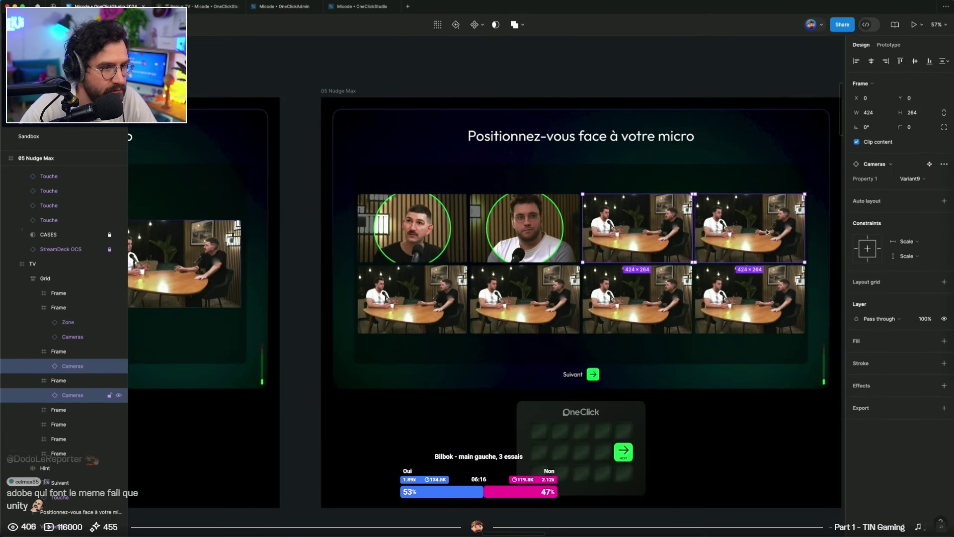
pyautogui.keyDown('shift'); pyautogui.click(750, 298); pyautogui.keyUp('shift')
pyautogui.keyDown('shift'); pyautogui.click(649, 295); pyautogui.keyUp('shift')
pyautogui.keyDown('shift'); pyautogui.click(524, 298); pyautogui.keyUp('shift')
pyautogui.keyDown('shift'); pyautogui.click(413, 299); pyautogui.keyUp('shift')
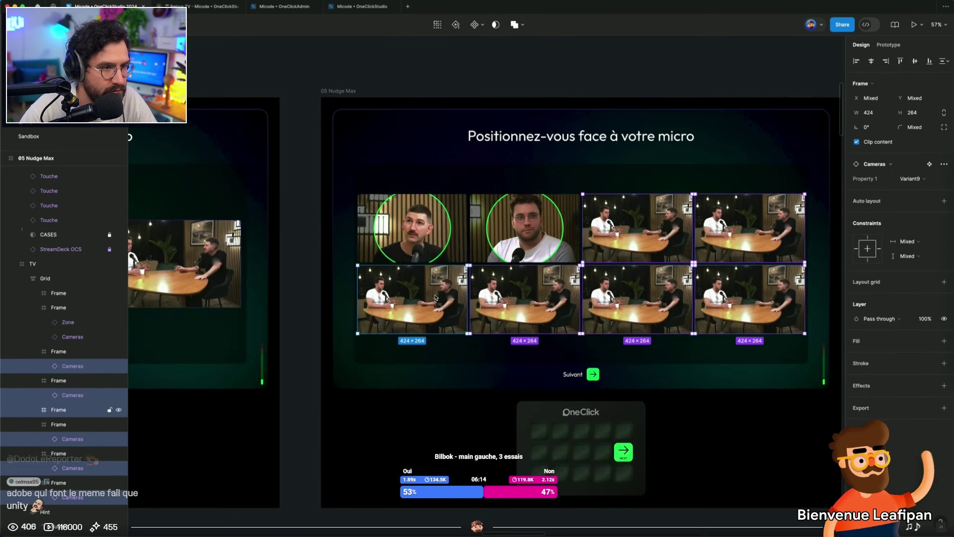
pyautogui.click(910, 179)
pyautogui.click(867, 135)
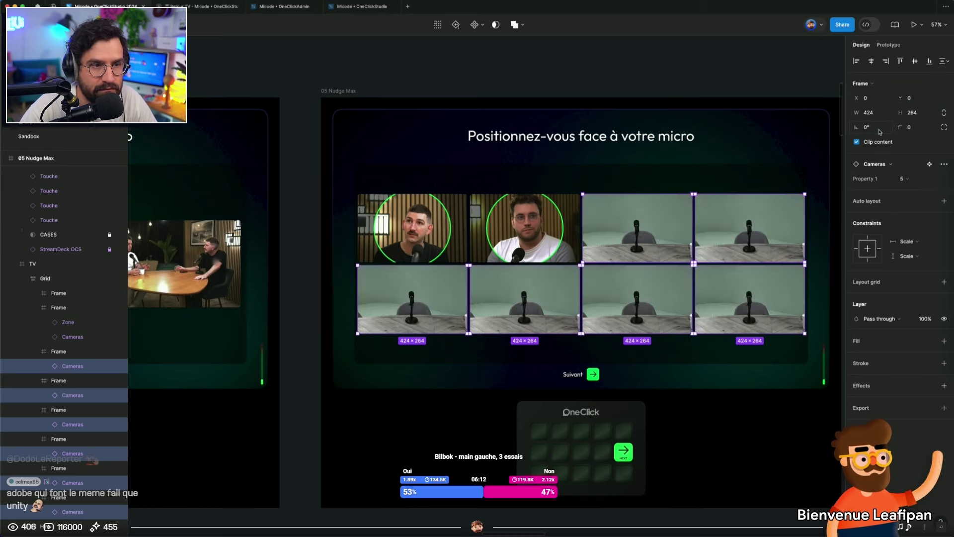
# Paste the copied Zone mask into each of the six empty-chair camera frames of the 05 Nudge Max grid
pyautogui.click(666, 90)
pyautogui.click(657, 228)
pyautogui.click(657, 229)
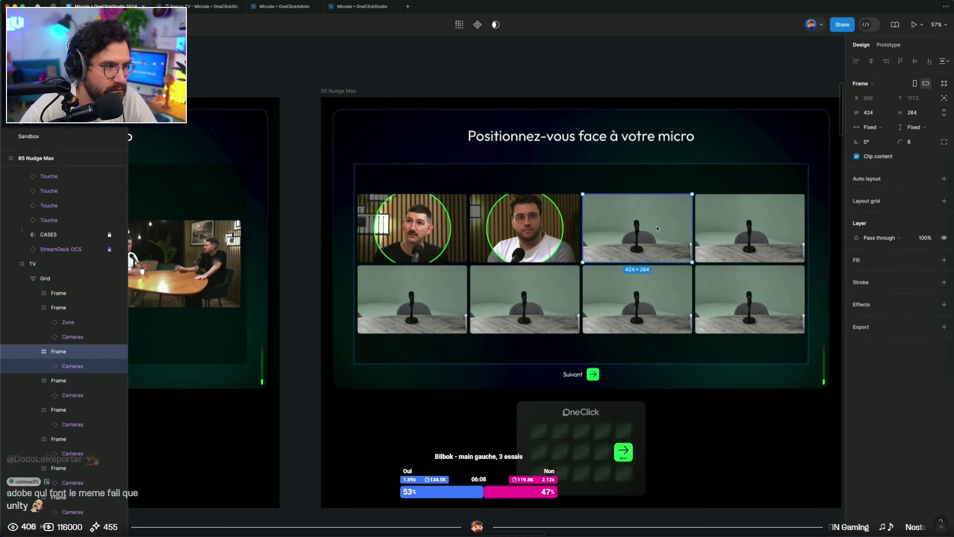
pyautogui.hotkey('ctrl', 'v')
pyautogui.click(745, 231)
pyautogui.hotkey('ctrl', 'v')
pyautogui.click(734, 300)
pyautogui.hotkey('ctrl', 'v')
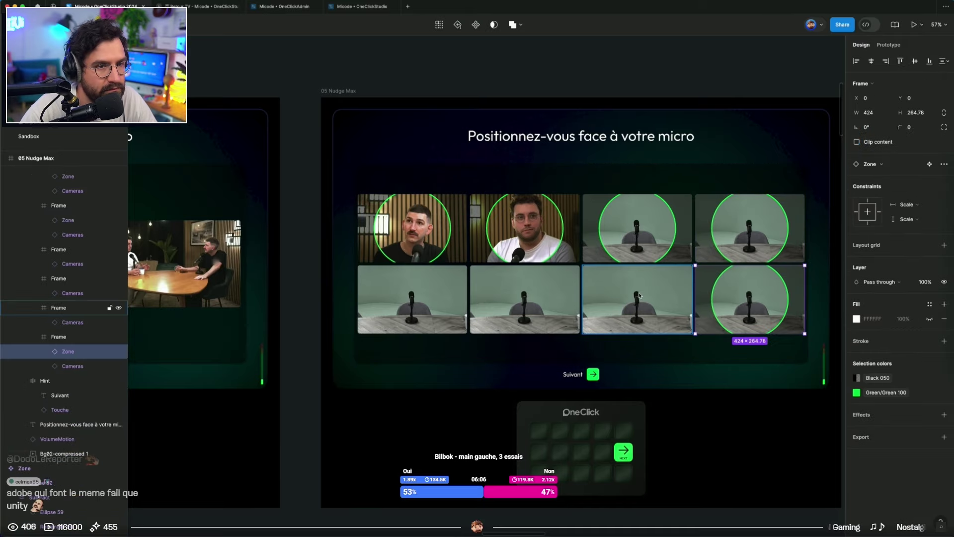
pyautogui.click(637, 301)
pyautogui.hotkey('ctrl', 'v')
pyautogui.click(525, 301)
pyautogui.hotkey('ctrl', 'v')
pyautogui.click(413, 300)
pyautogui.hotkey('ctrl', 'v')
pyautogui.scroll(-3, 818, 417)
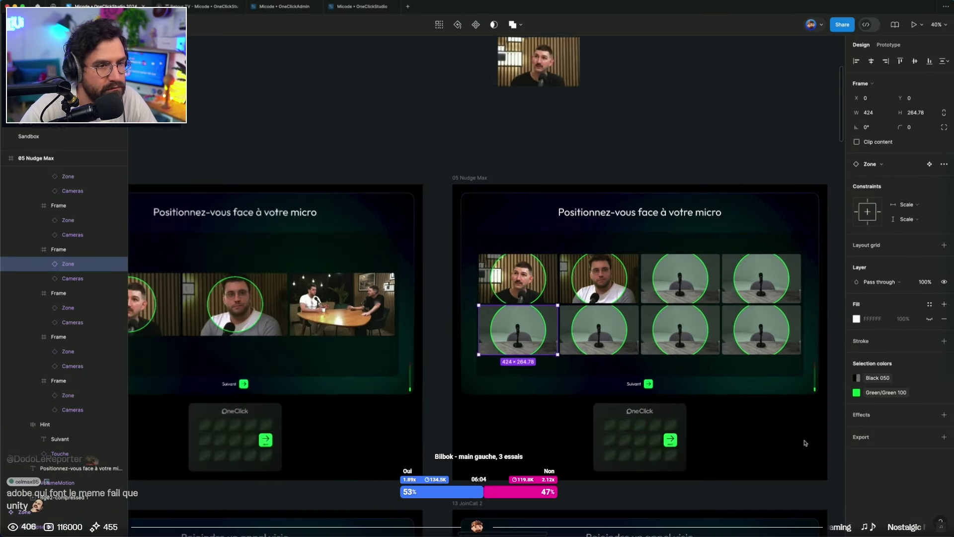
pyautogui.click(802, 445)
pyautogui.hscroll(3, 790, 423)
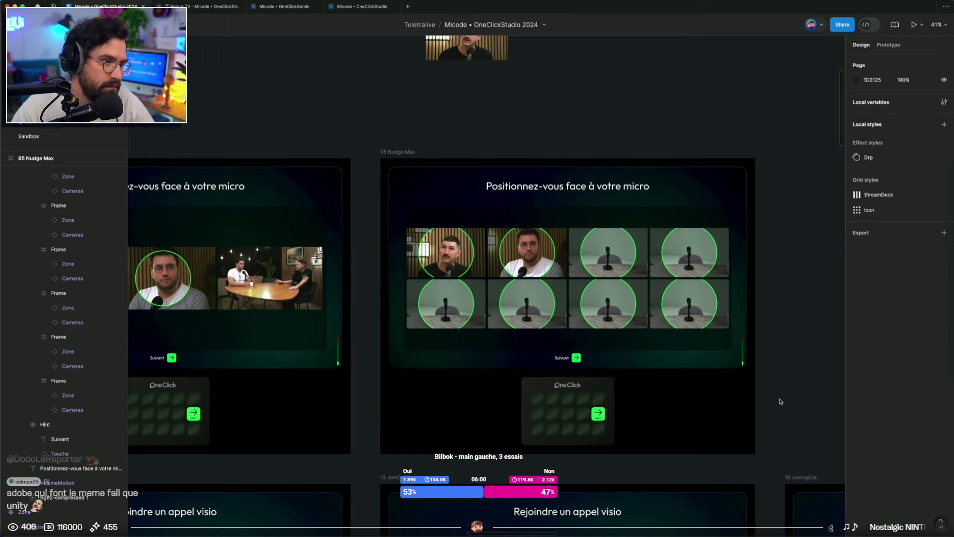
# Delete the Zone mask from the last camera frame in the second row of the 05 Nudge Max grid
pyautogui.click(677, 295)
pyautogui.click(675, 297)
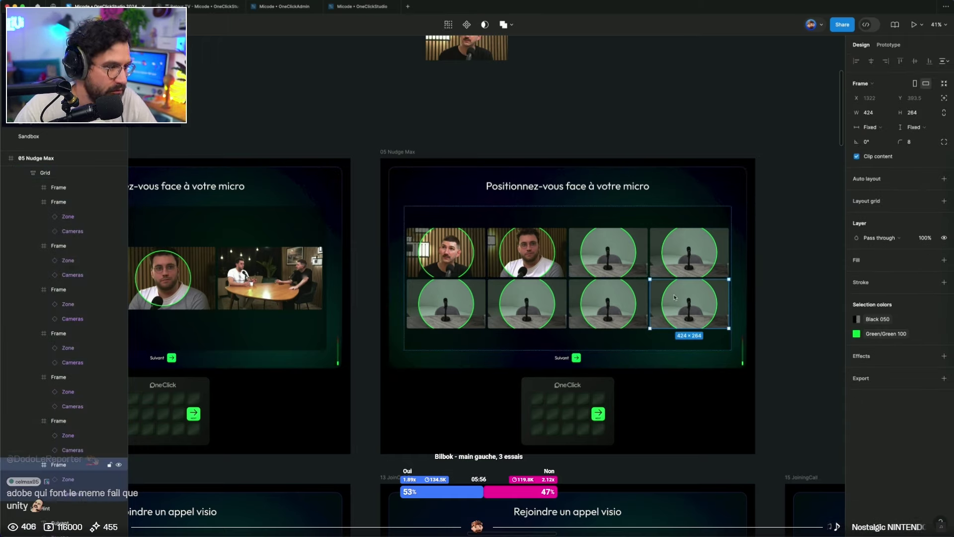
pyautogui.click(674, 297)
pyautogui.press('Delete')
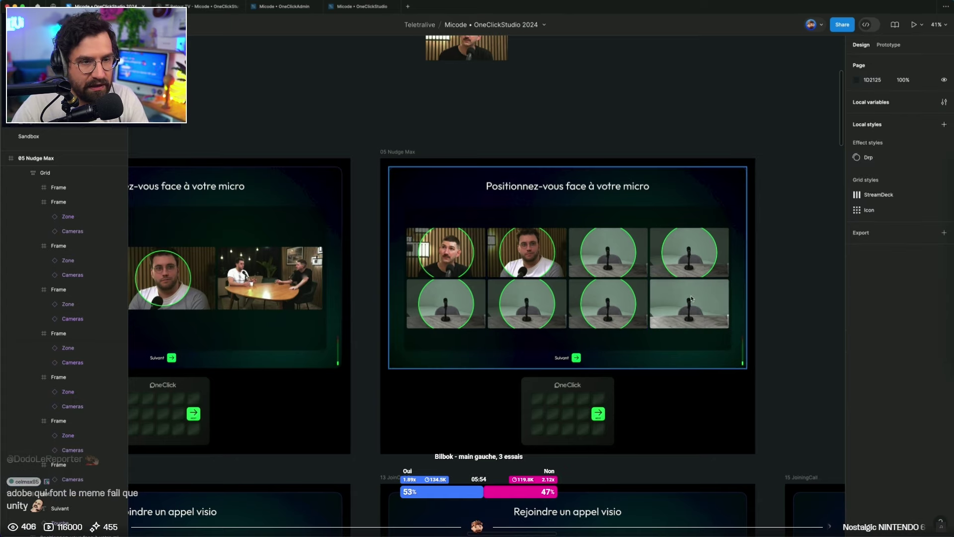
# Set the last camera of the 05 Nudge Max grid to Variant9, the round-table view
pyautogui.click(711, 307)
pyautogui.click(710, 309)
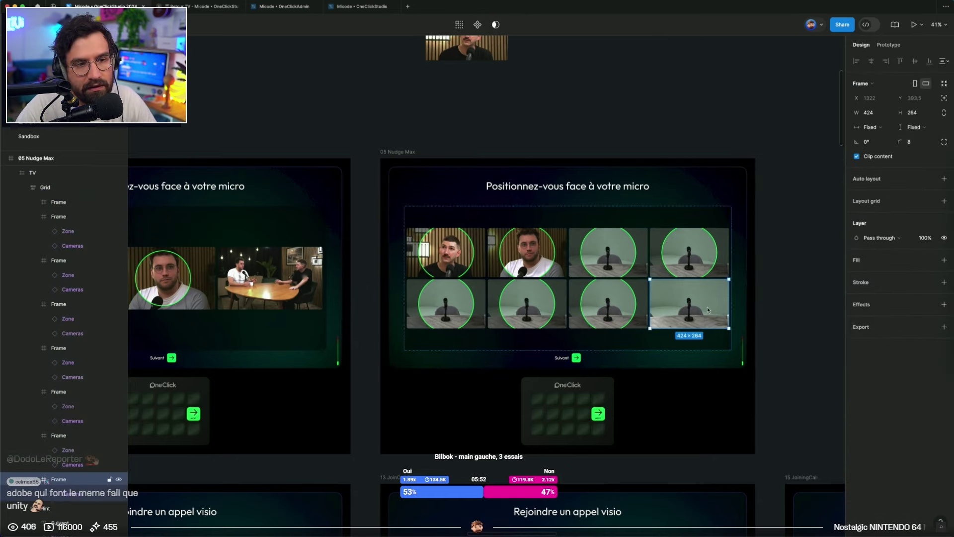
pyautogui.doubleClick(717, 300)
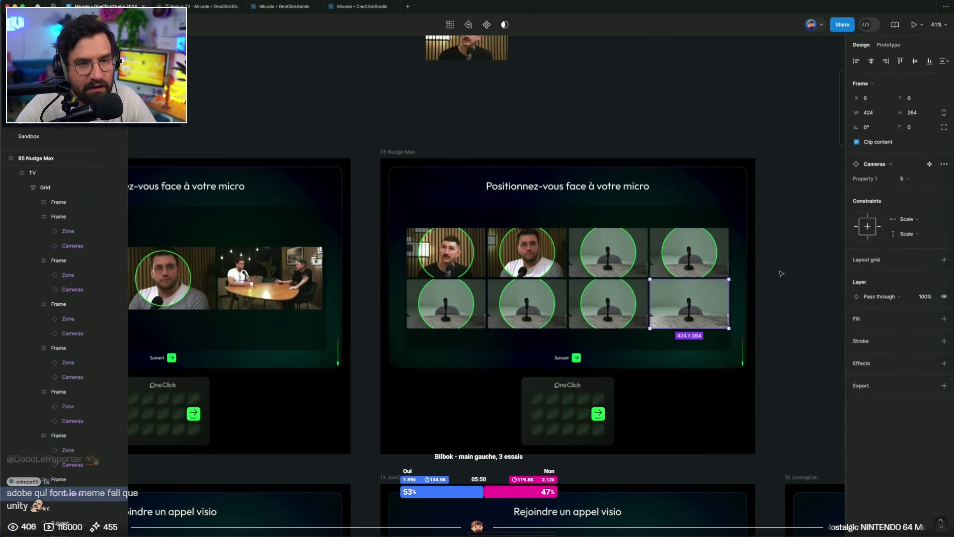
pyautogui.click(900, 178)
pyautogui.click(892, 222)
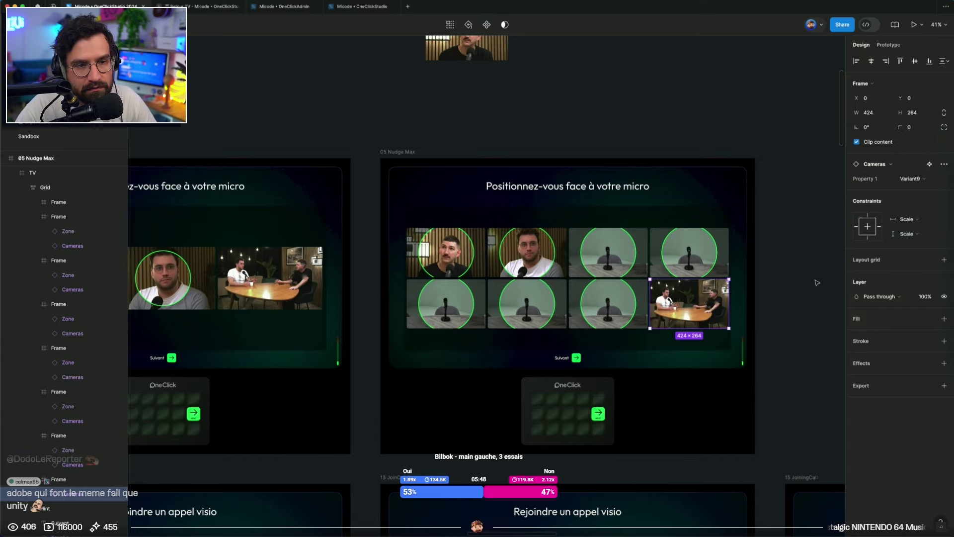
pyautogui.click(770, 348)
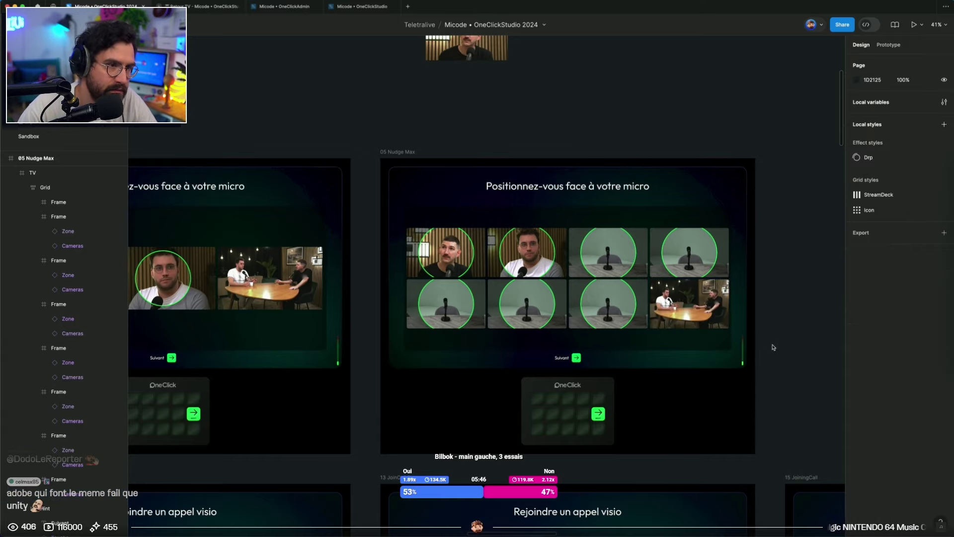
pyautogui.scroll(-3, 774, 346)
pyautogui.moveTo(705, 173); pyautogui.dragTo(741, 141)
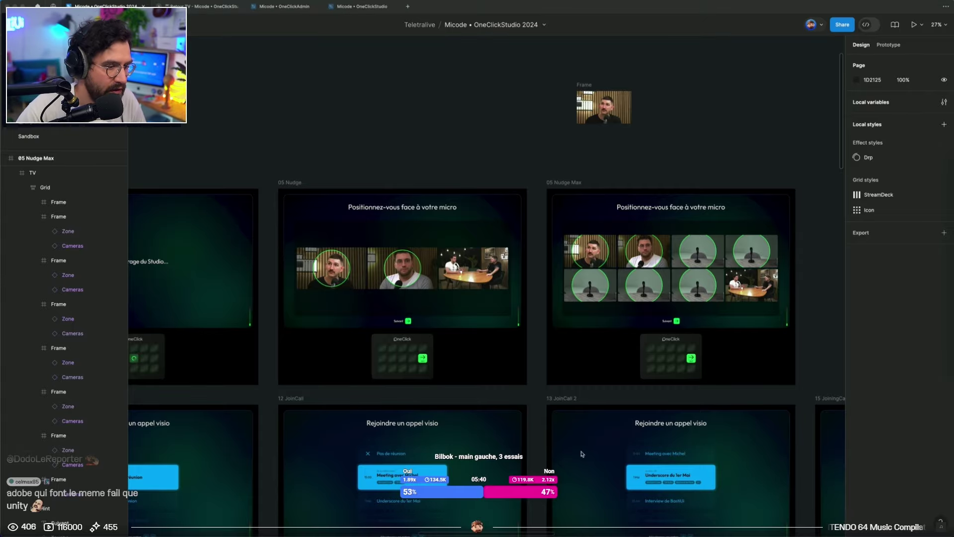
# Switch to the browser showing Adobe's X post about its Terms of Use update and translate the post
pyautogui.hotkey('ctrl', 'Right')
pyautogui.moveTo(611, 536); pyautogui.dragTo(610, 102)
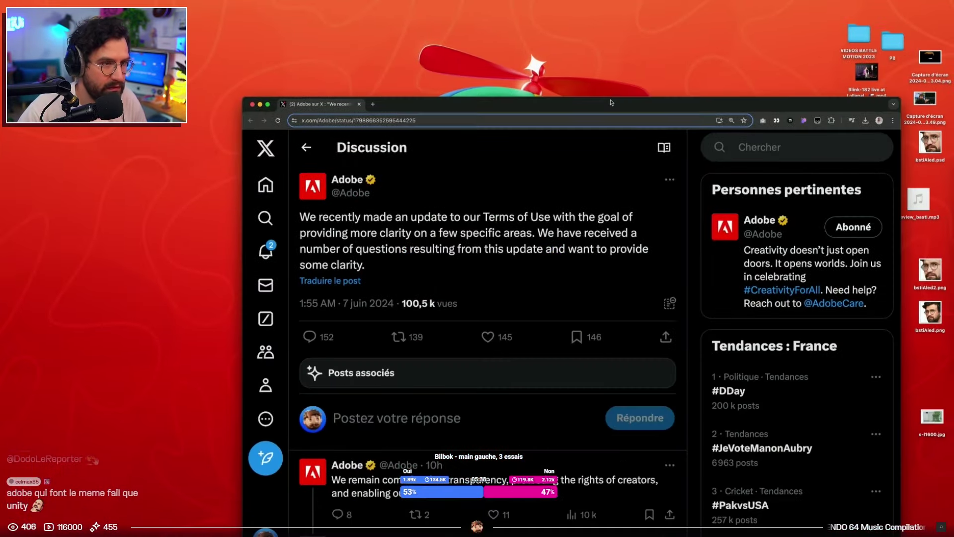
pyautogui.hotkey('ctrl', 'alt', 'f')
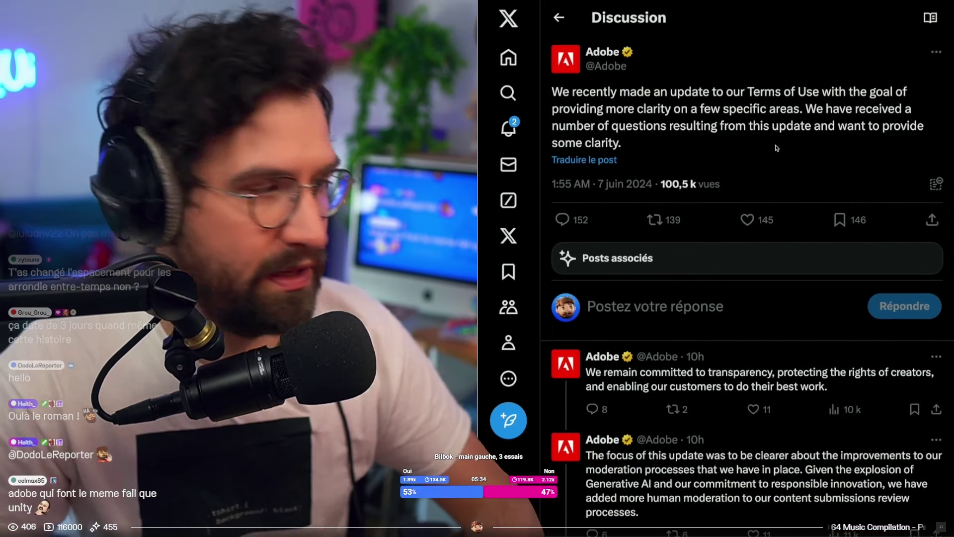
pyautogui.click(611, 160)
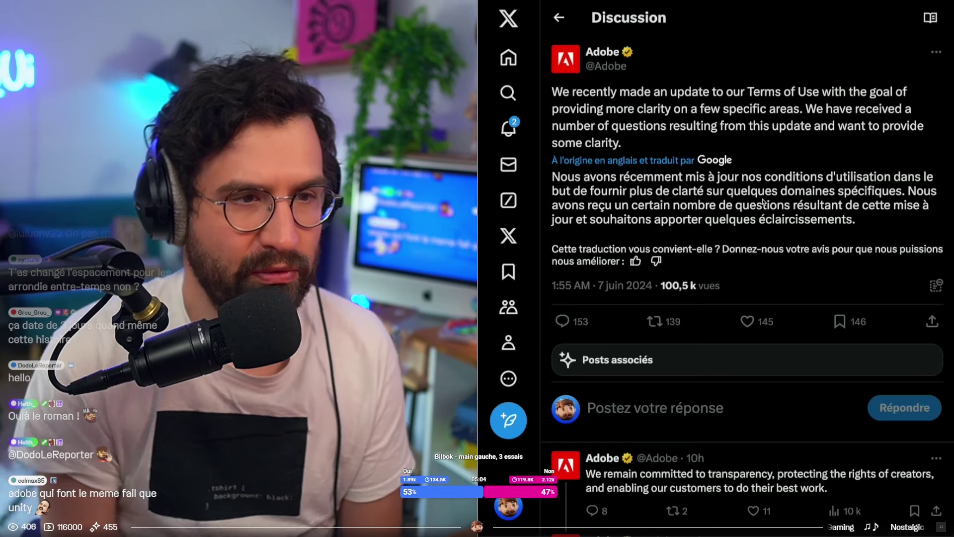
# Read Adobe's follow-up posts on transparency and on its moderation processes in French translation
pyautogui.scroll(-3, 745, 224)
pyautogui.click(721, 289)
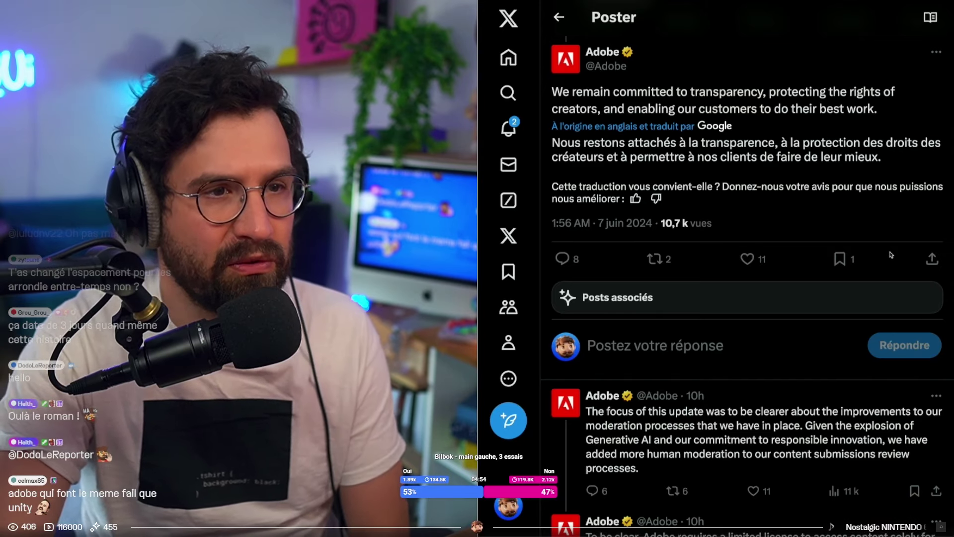
pyautogui.scroll(-2, 693, 396)
pyautogui.click(677, 366)
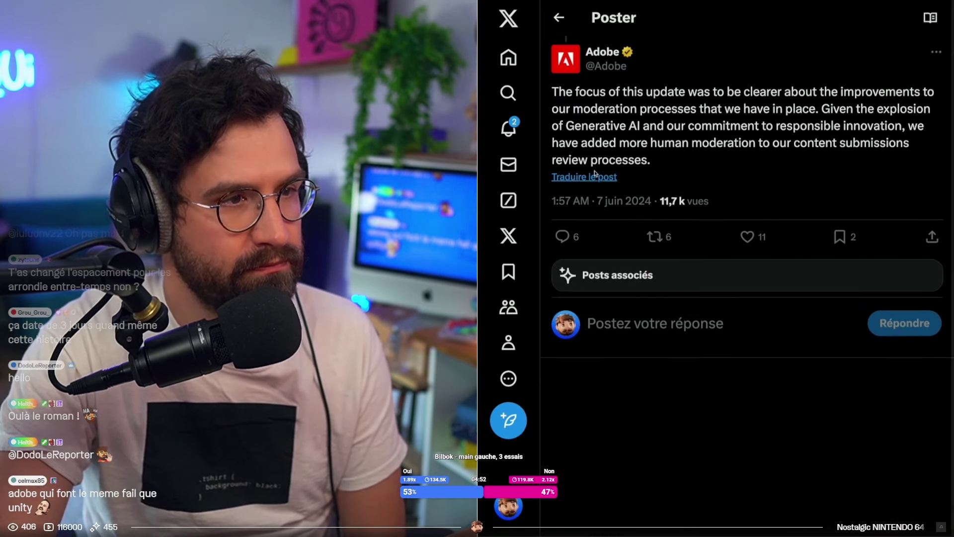
pyautogui.click(595, 175)
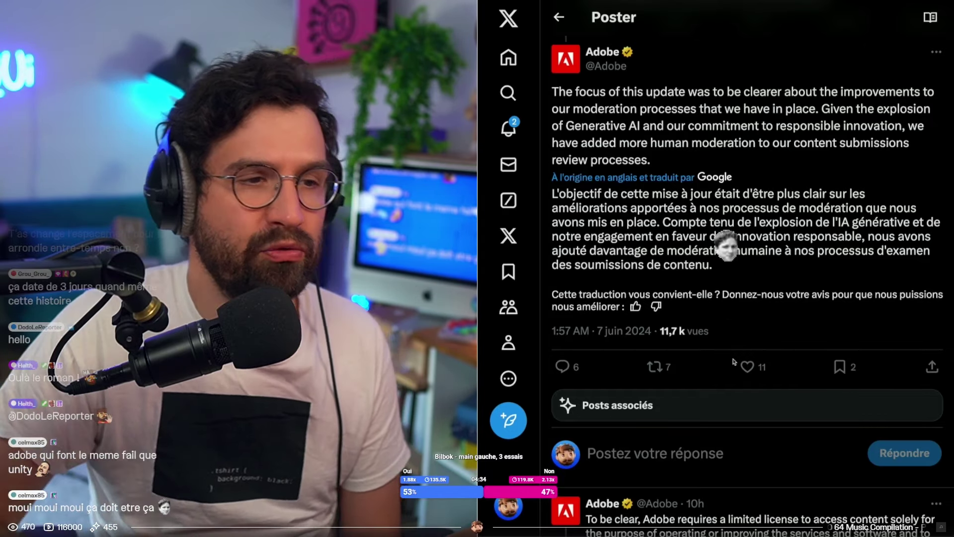
# Open and translate Adobe's posts on the limited license and on the access needed for cloud-based features
pyautogui.scroll(-5, 734, 362)
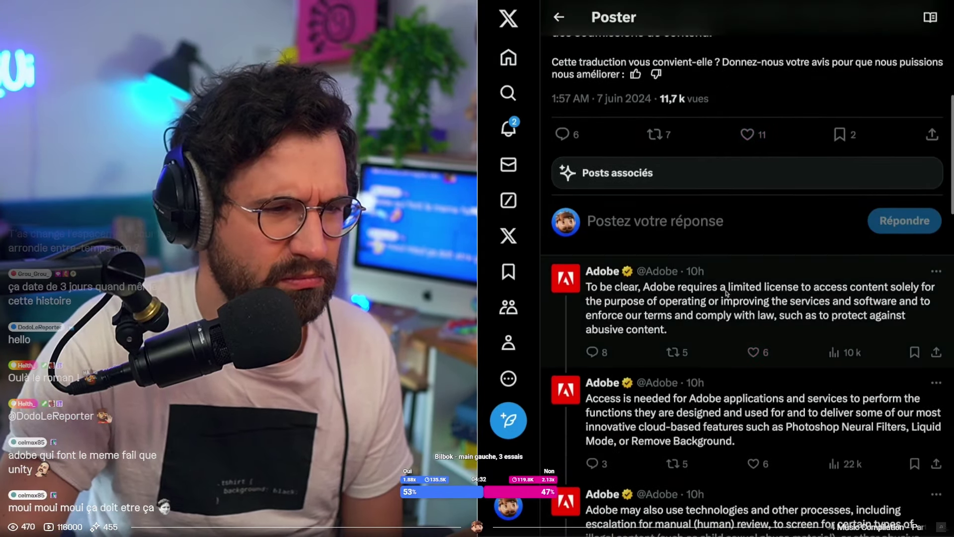
pyautogui.click(726, 292)
pyautogui.click(587, 160)
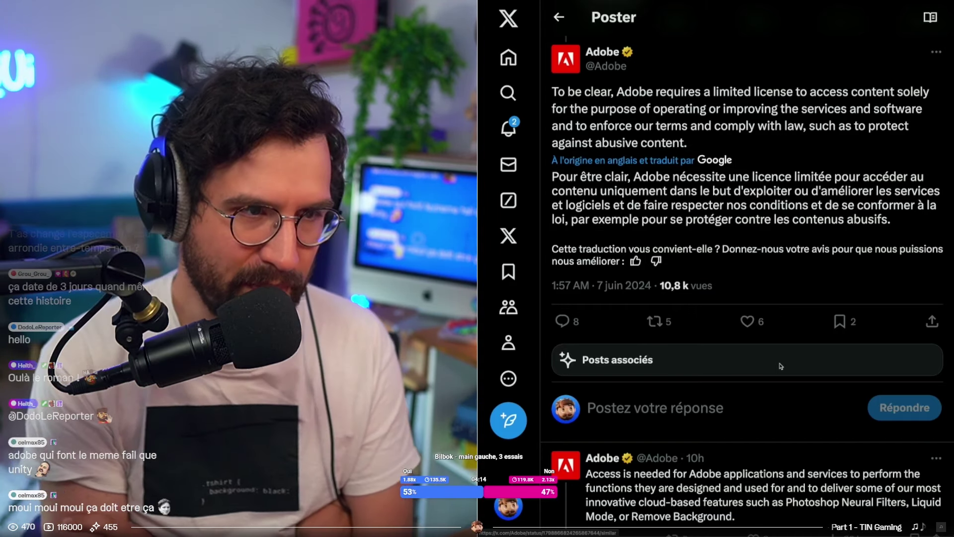
pyautogui.scroll(-3, 779, 365)
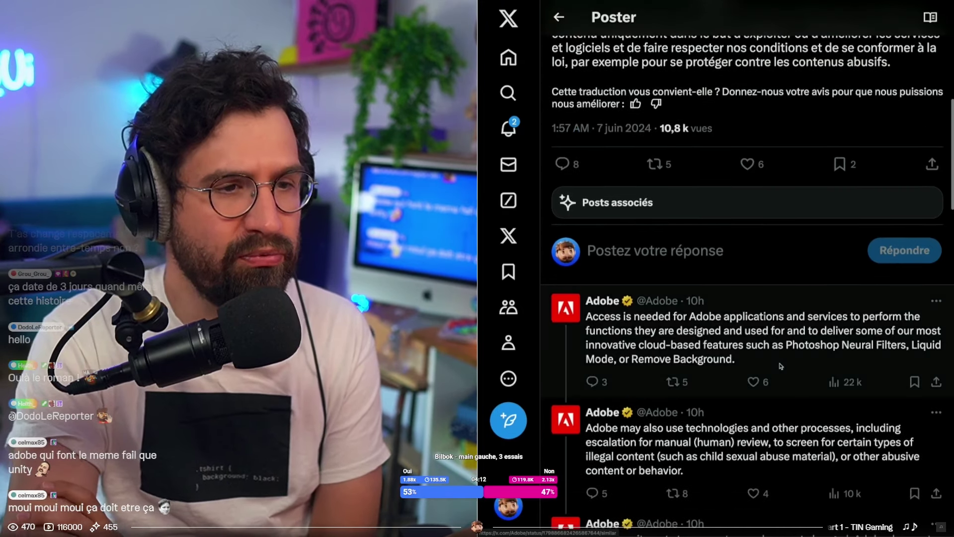
pyautogui.click(778, 363)
pyautogui.click(610, 161)
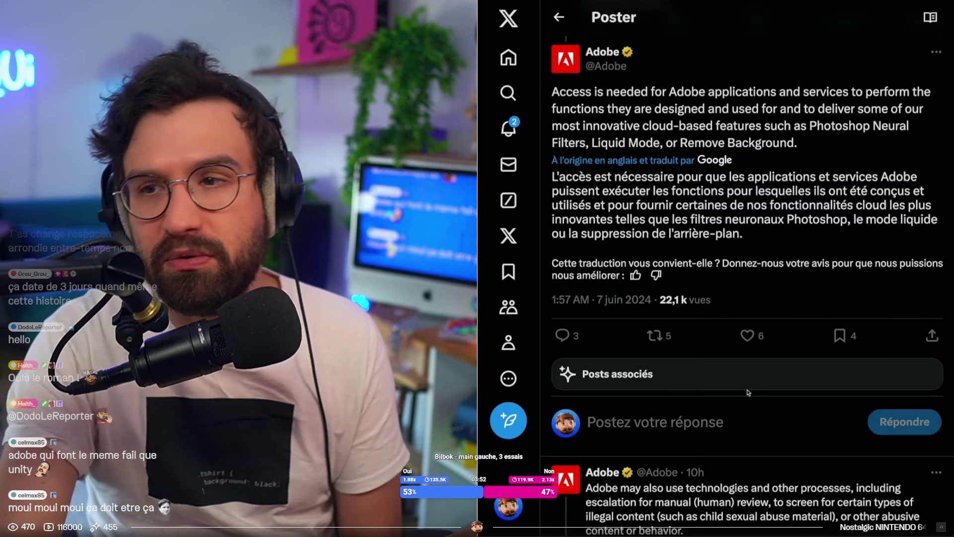
# Open and translate Adobe's post about screening for illegal content through technologies and human review
pyautogui.scroll(-1, 724, 430)
pyautogui.click(725, 430)
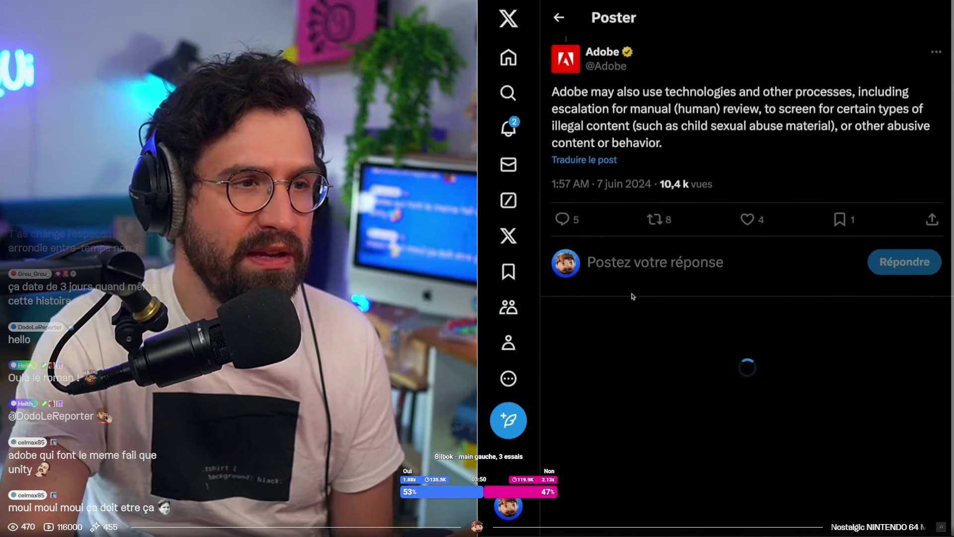
pyautogui.click(584, 156)
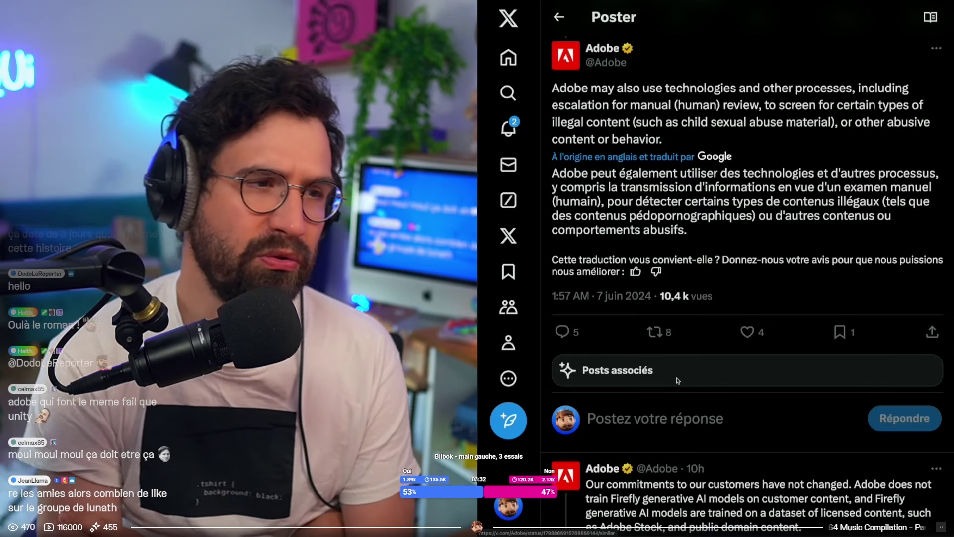
pyautogui.scroll(-1, 677, 380)
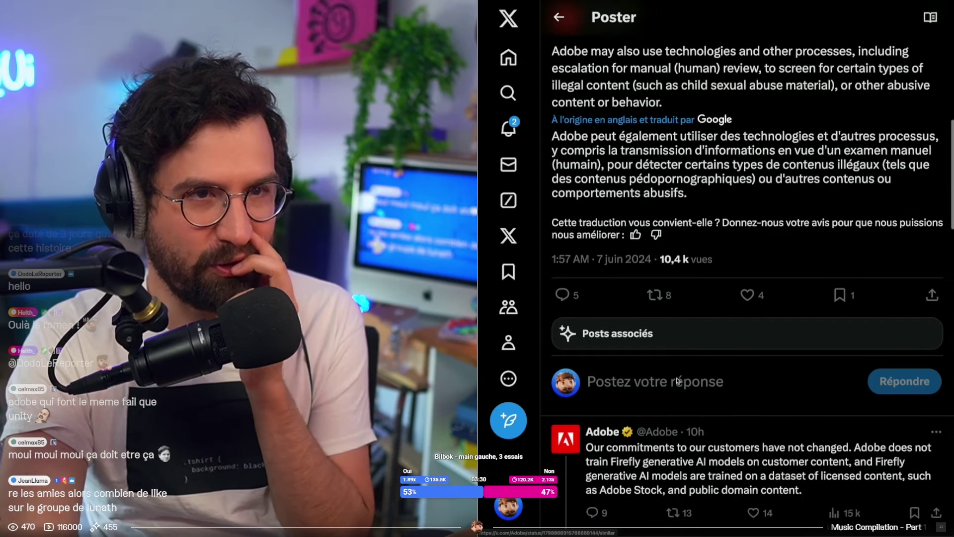
# Open and translate Adobe's post on Firefly AI training, highlighting the translated passages about customer content and licensed datasets
pyautogui.click(757, 461)
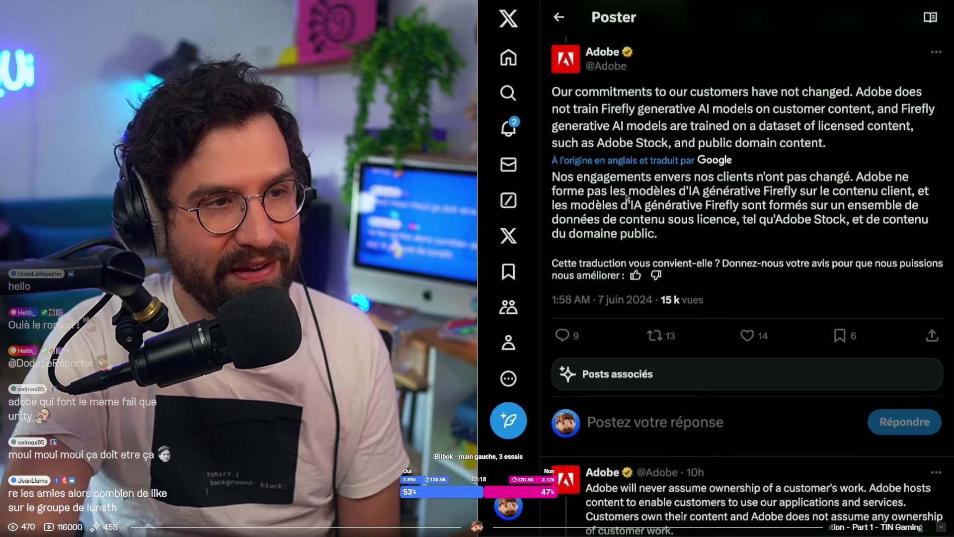
pyautogui.moveTo(610, 190); pyautogui.dragTo(912, 194)
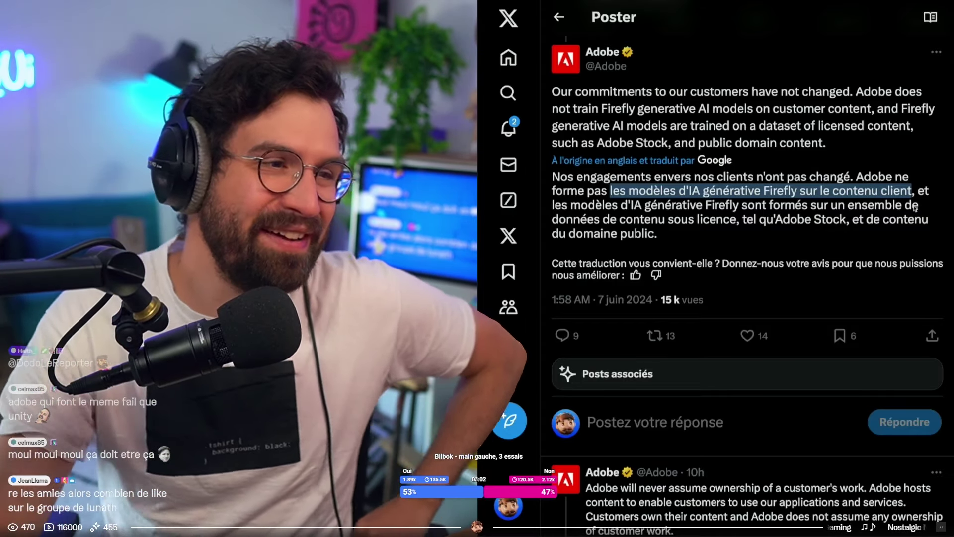
pyautogui.click(625, 209)
pyautogui.moveTo(604, 208); pyautogui.dragTo(877, 231)
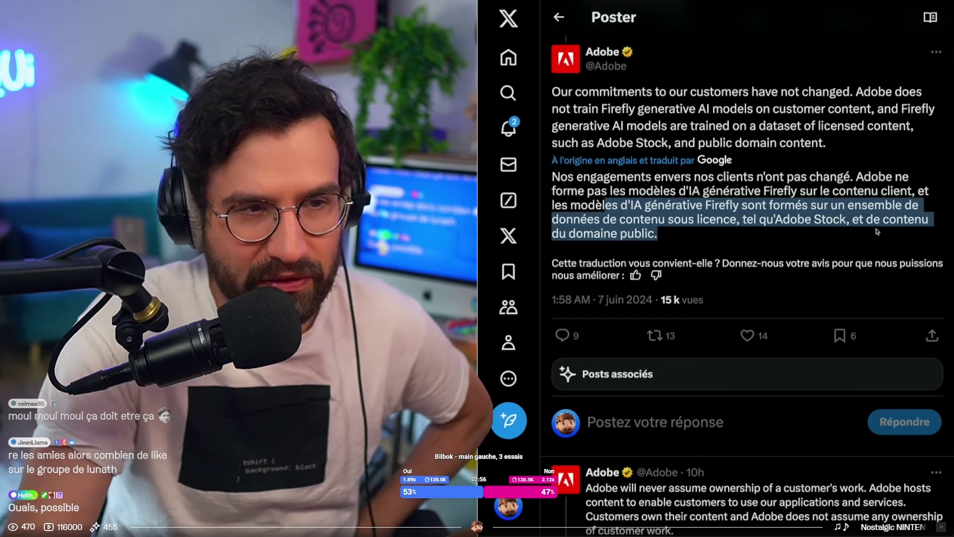
pyautogui.click(839, 235)
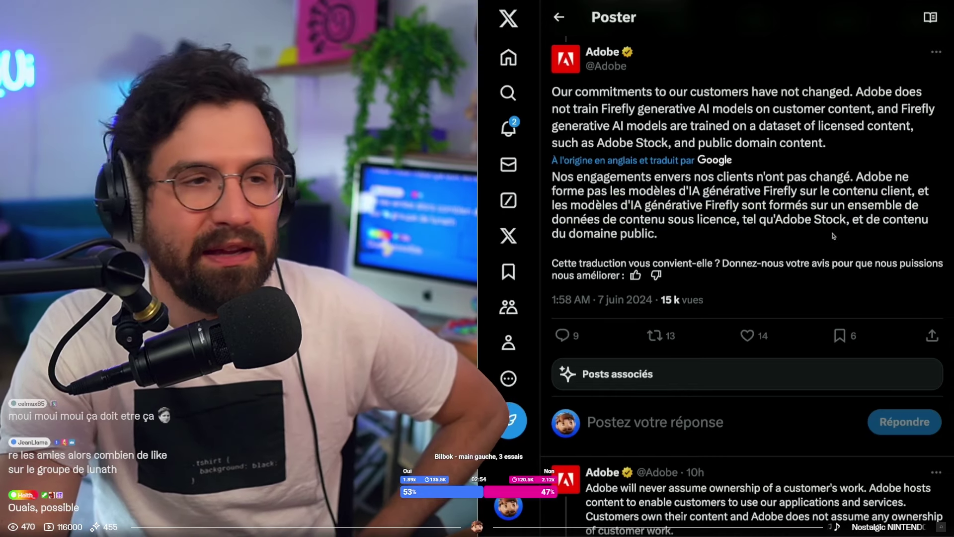
# Open and translate Adobe's posts on never assuming ownership of customers' work and on clarifying the Terms of Use acceptance
pyautogui.scroll(-3, 834, 236)
pyautogui.click(743, 440)
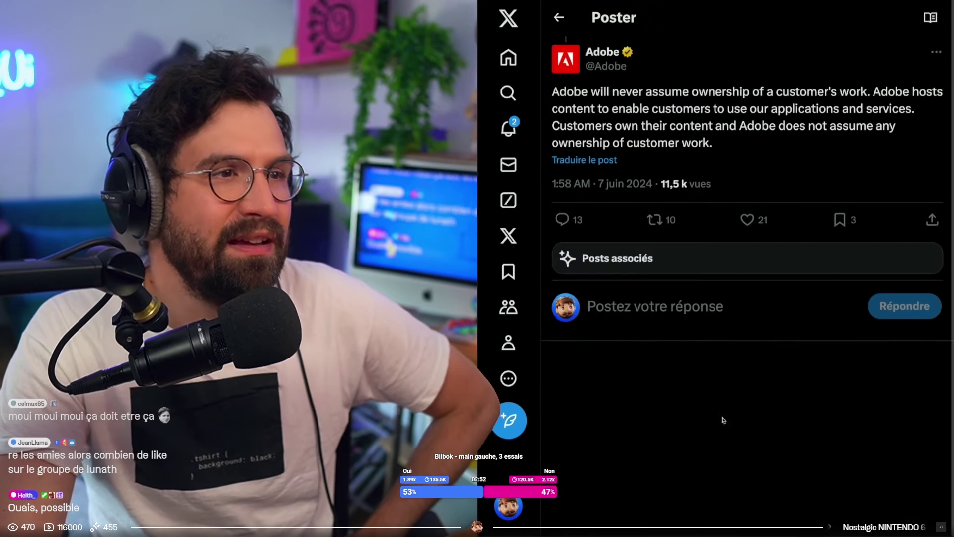
pyautogui.click(584, 160)
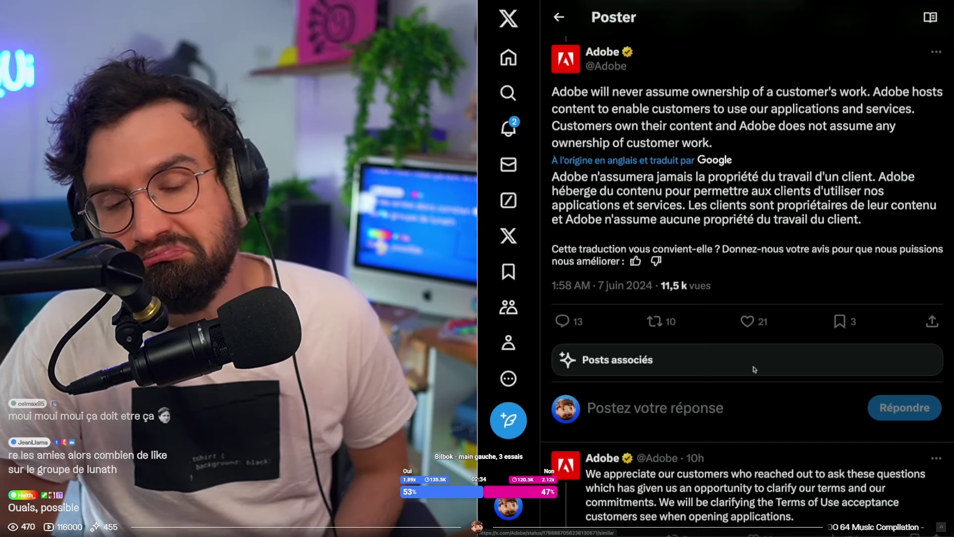
pyautogui.click(740, 457)
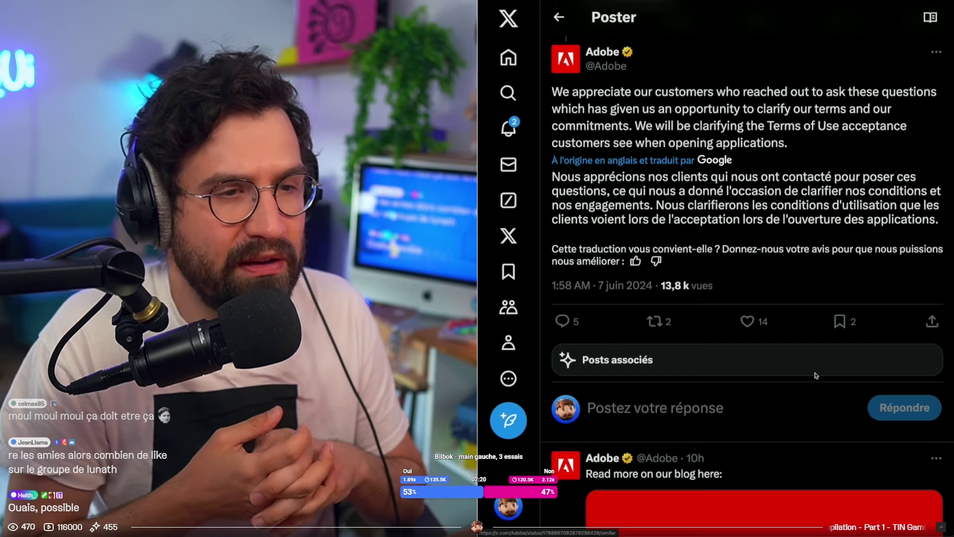
# Review the end of the thread, including Adobe's blog link post and the replies, and return to the earlier posts
pyautogui.scroll(-5, 816, 375)
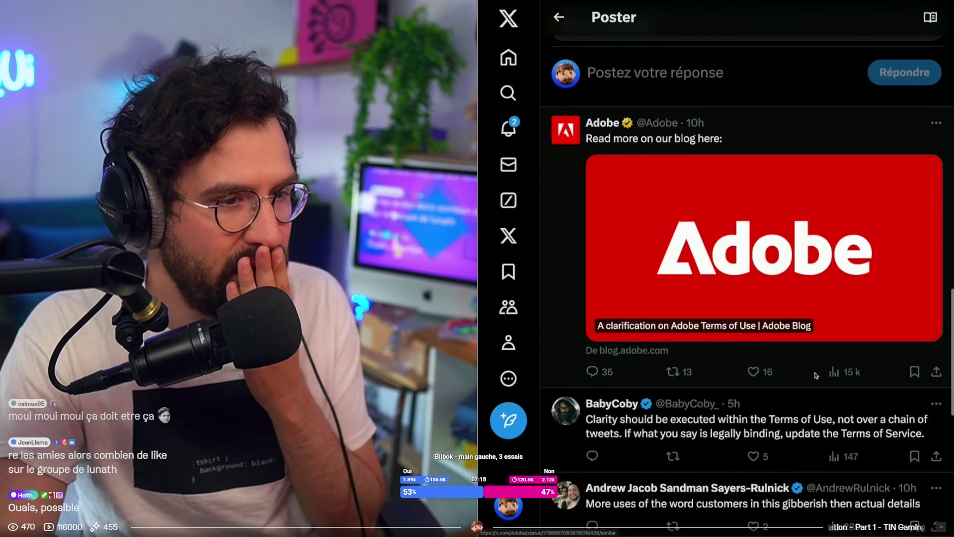
pyautogui.scroll(-2, 714, 431)
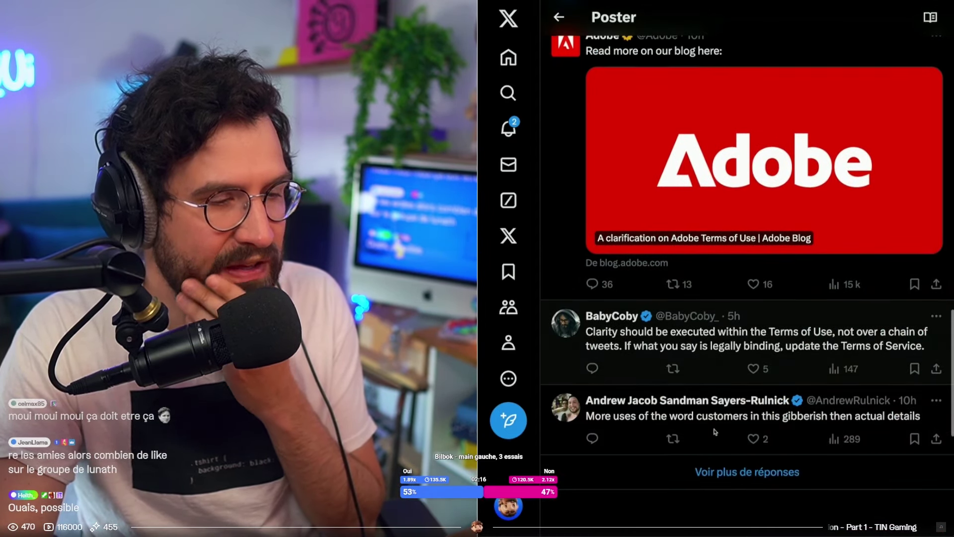
pyautogui.scroll(5, 720, 430)
pyautogui.scroll(-5, 715, 425)
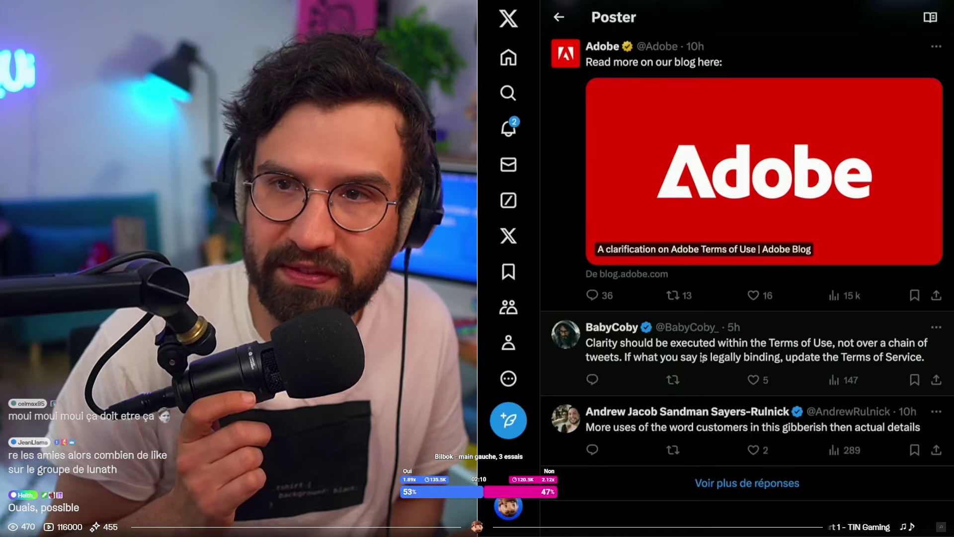
pyautogui.scroll(10, 701, 359)
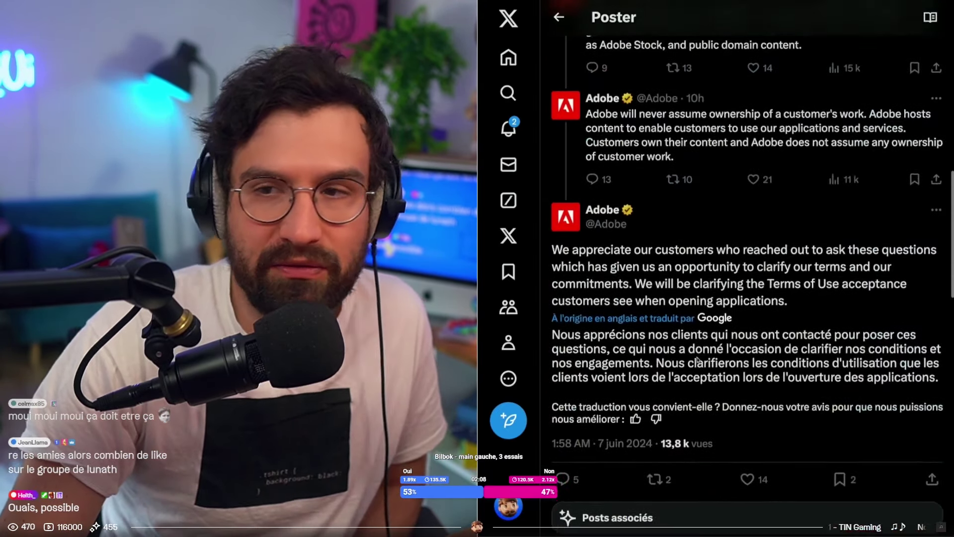
pyautogui.scroll(10, 697, 360)
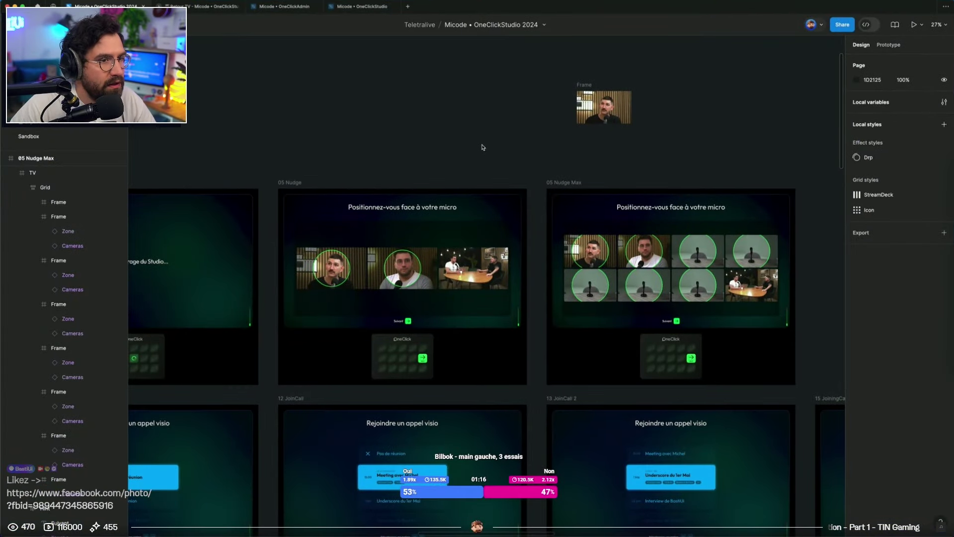
# Switch back to Figma and examine the camera grid in the 05 Nudge Max frame up close
pyautogui.hscroll(3, 591, 237)
pyautogui.scroll(5, 591, 237)
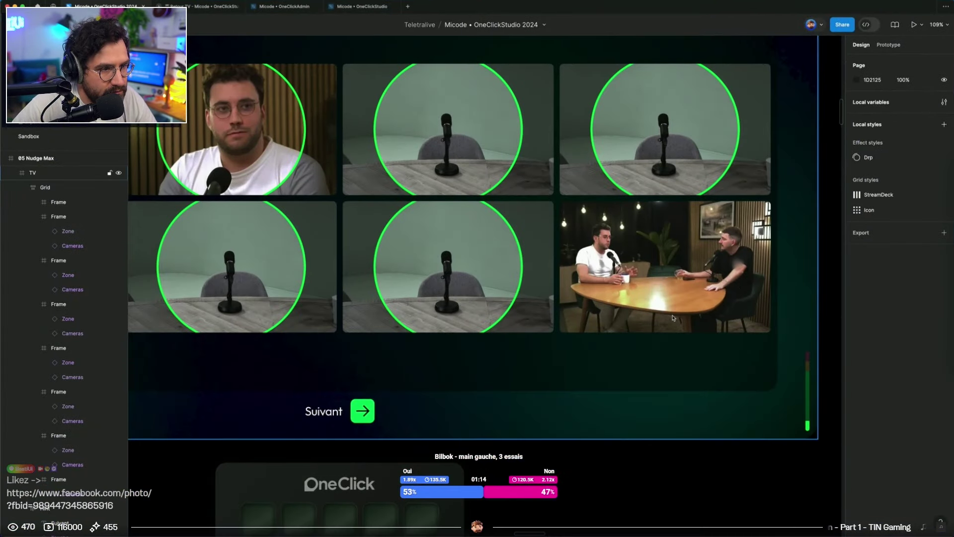
# Replace "Positionnez" with "Installez" in the heading of the 05 Nudge screen
pyautogui.scroll(-5, 674, 318)
pyautogui.hscroll(-3, 621, 248)
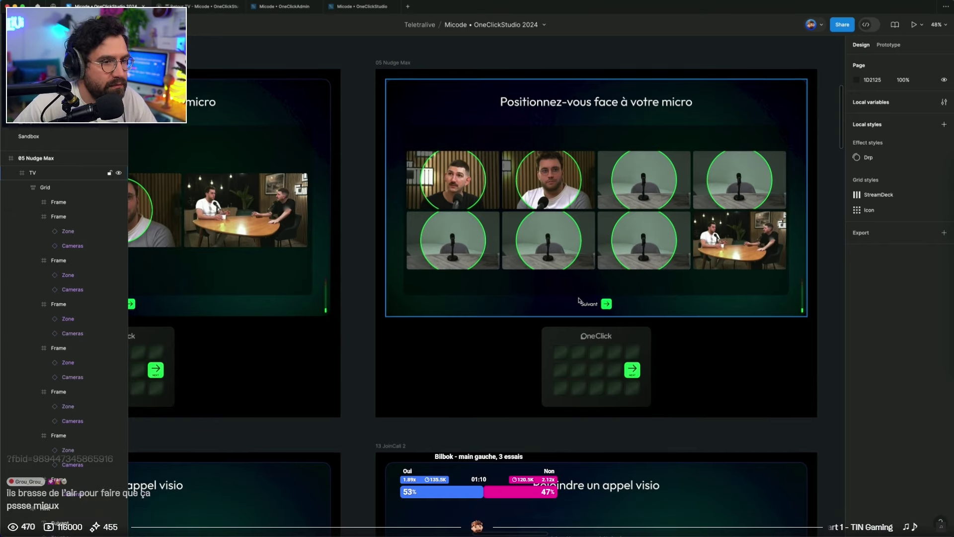
pyautogui.hscroll(-5, 607, 303)
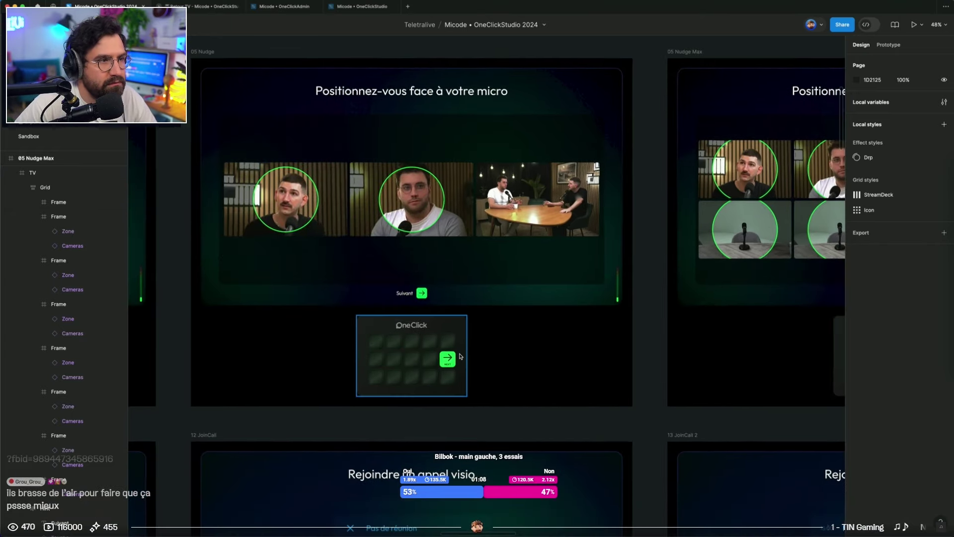
pyautogui.scroll(3, 420, 126)
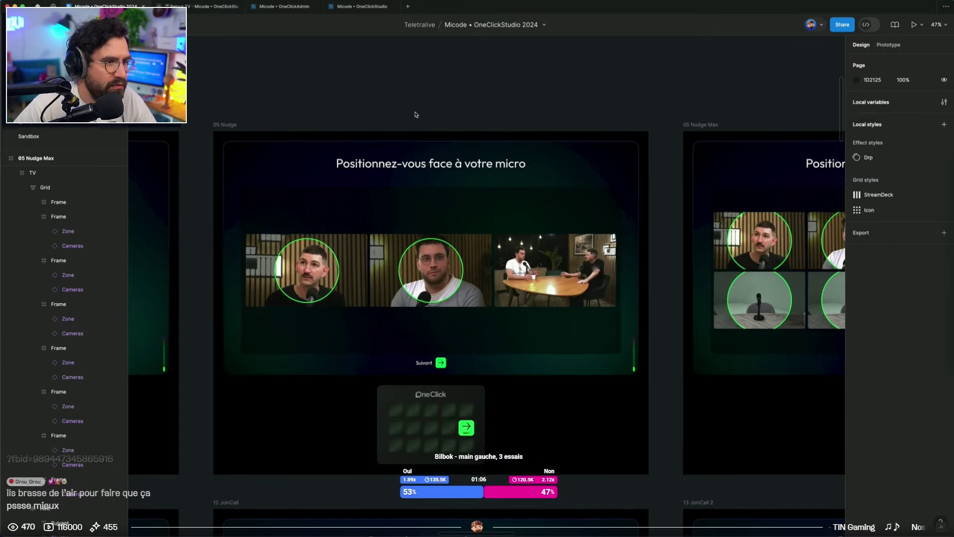
pyautogui.scroll(5, 416, 115)
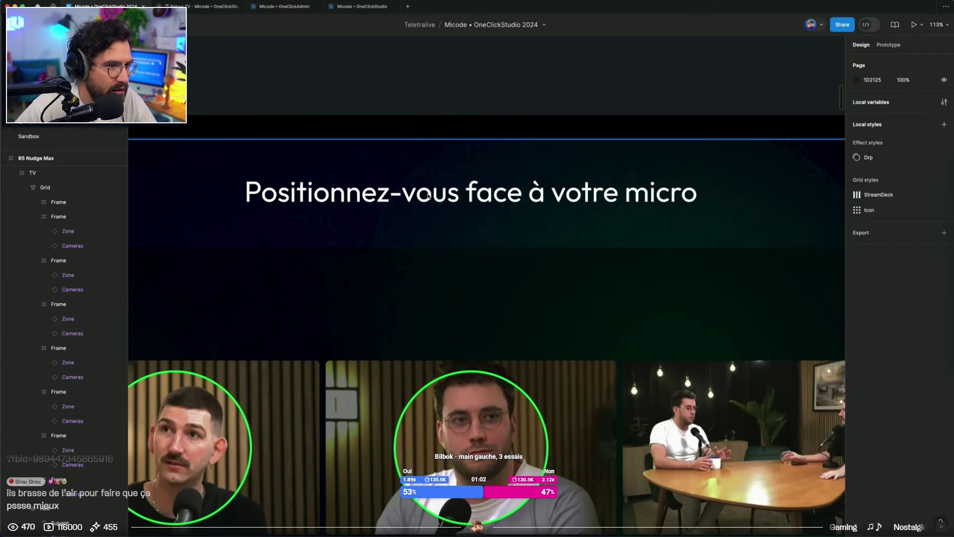
pyautogui.scroll(-3, 427, 196)
pyautogui.doubleClick(418, 196)
pyautogui.doubleClick(413, 195)
pyautogui.click(412, 195)
pyautogui.moveTo(405, 195); pyautogui.dragTo(299, 193)
pyautogui.write('Installez-vous face à votre micro')
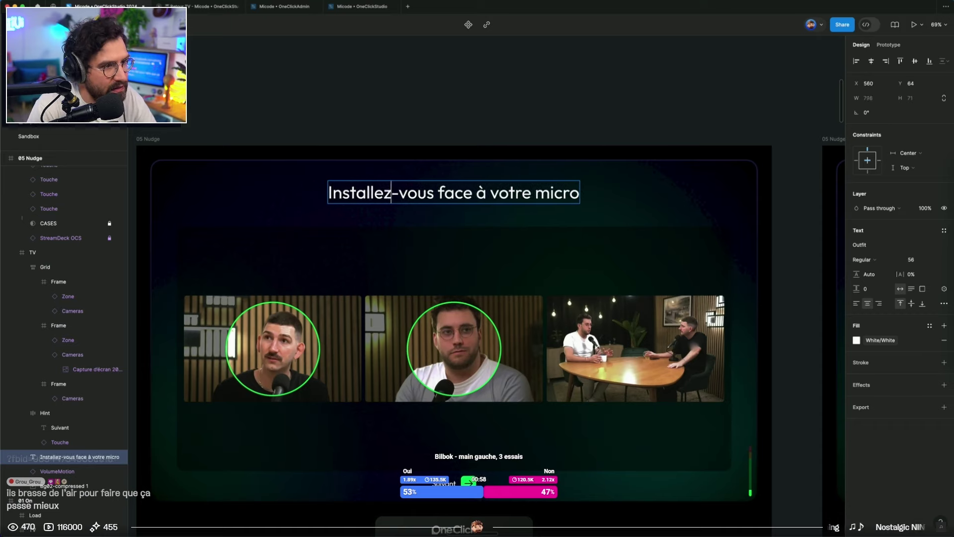
# Reword the rest of the 05 Nudge heading so it reads "Installez les intervenants face à leur micro"
pyautogui.moveTo(434, 200); pyautogui.dragTo(400, 199)
pyautogui.write('les inter')
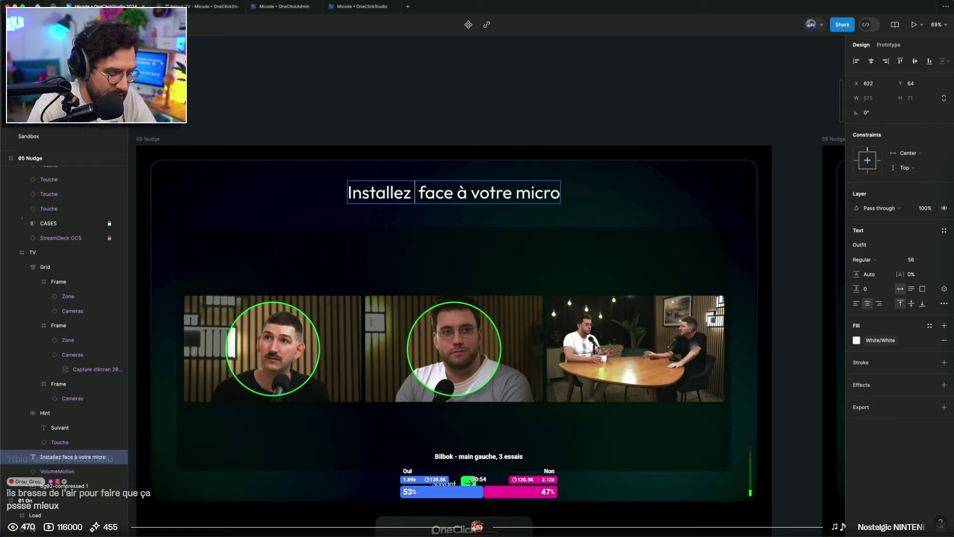
pyautogui.write('venants')
pyautogui.doubleClick(568, 203)
pyautogui.write('leur')
# Copy the full 05 Nudge heading text and paste it over the heading of the 05 Nudge Max screen
pyautogui.press('super+a')
pyautogui.press('super+c')
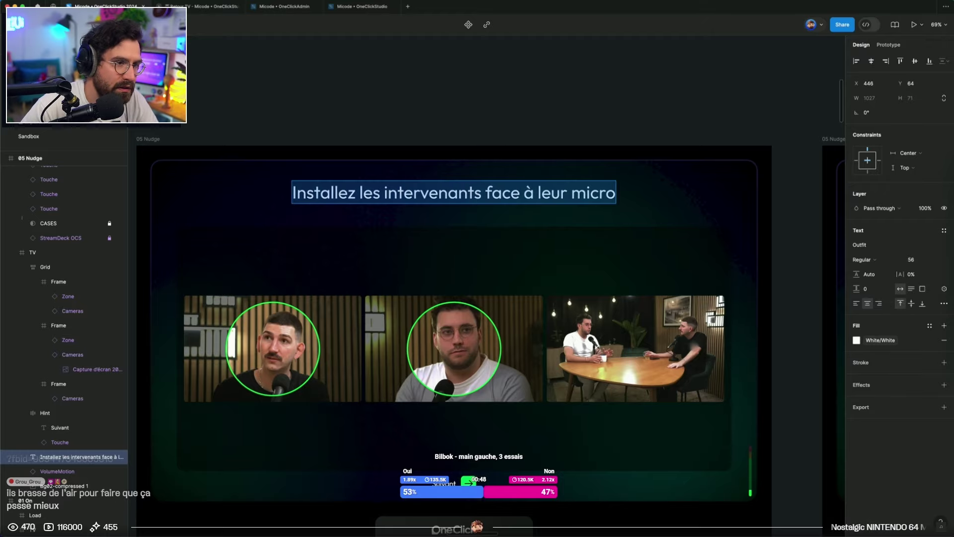
pyautogui.press('Escape')
pyautogui.hscroll(8, 626, 132)
pyautogui.tripleClick(674, 192)
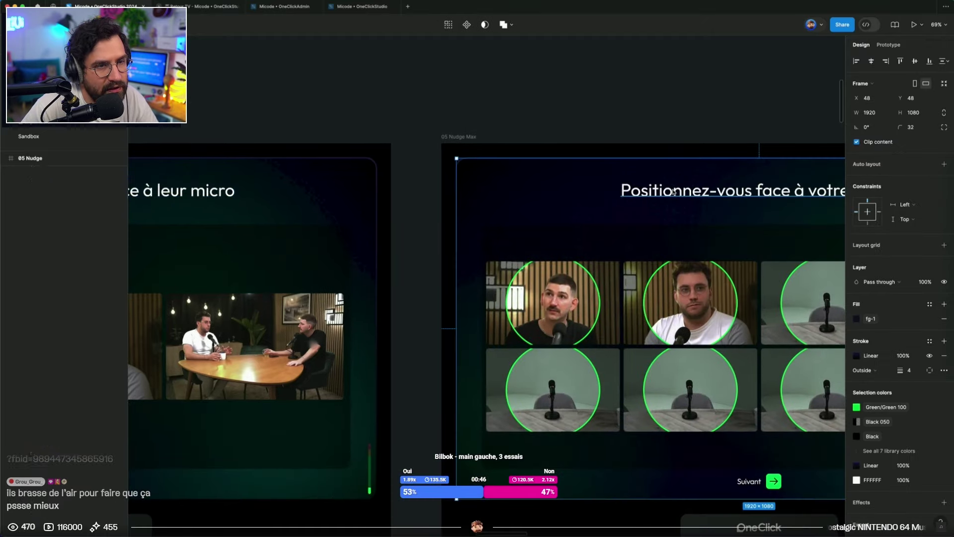
pyautogui.press('super+v')
pyautogui.press('Escape')
pyautogui.scroll(-5, 649, 121)
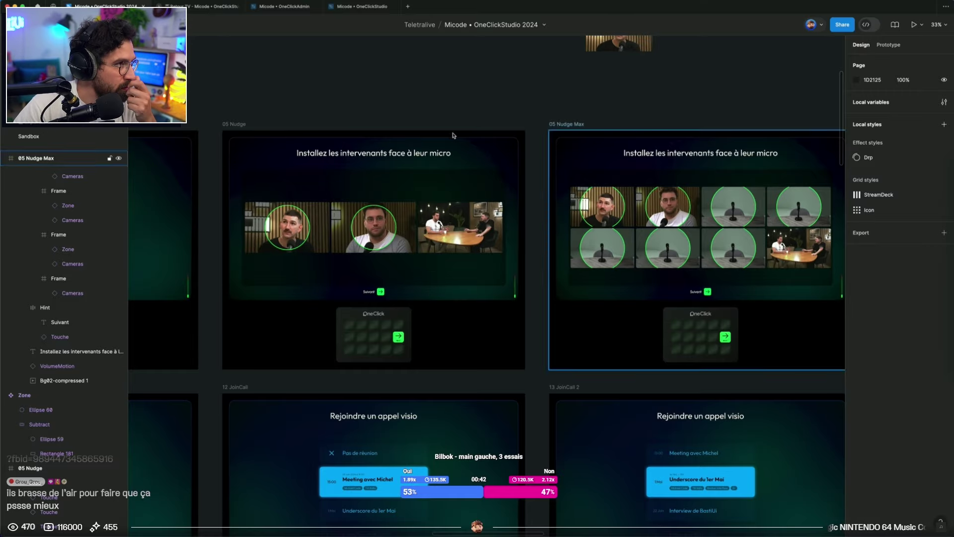
pyautogui.hotkey('ctrl', 'Left')
pyautogui.hotkey('ctrl', 'Right')
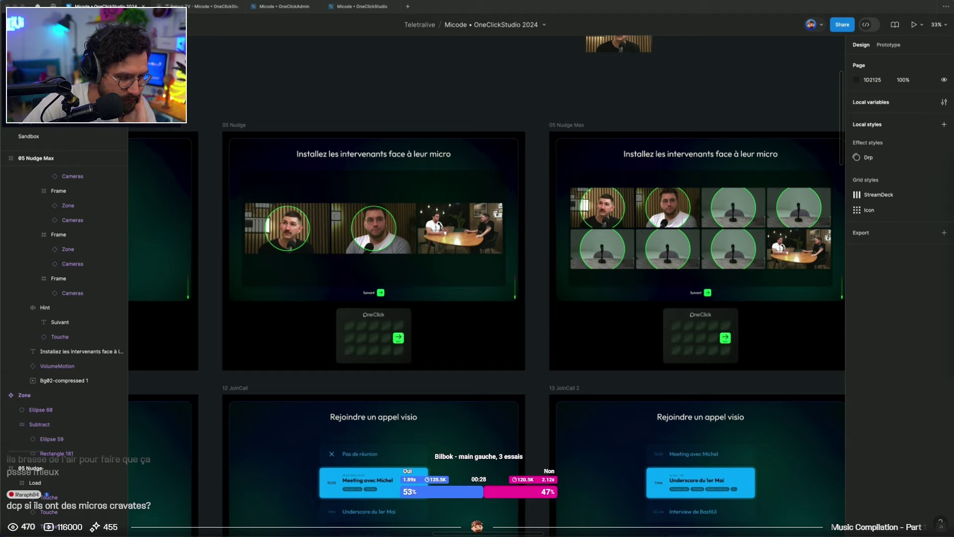
# Preview the TV prototype by advancing from the microphone placement screen to the video call screen and returning
pyautogui.click(224, 7)
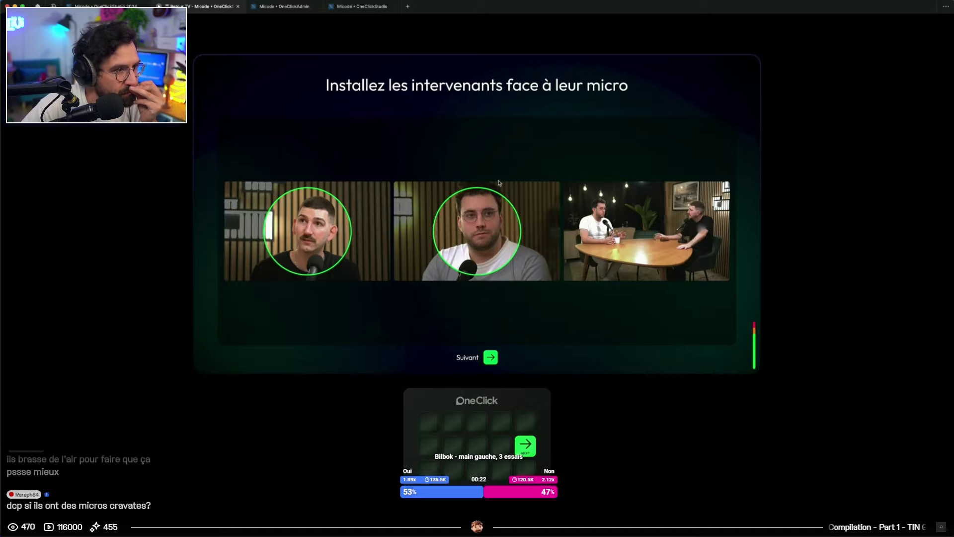
pyautogui.click(525, 448)
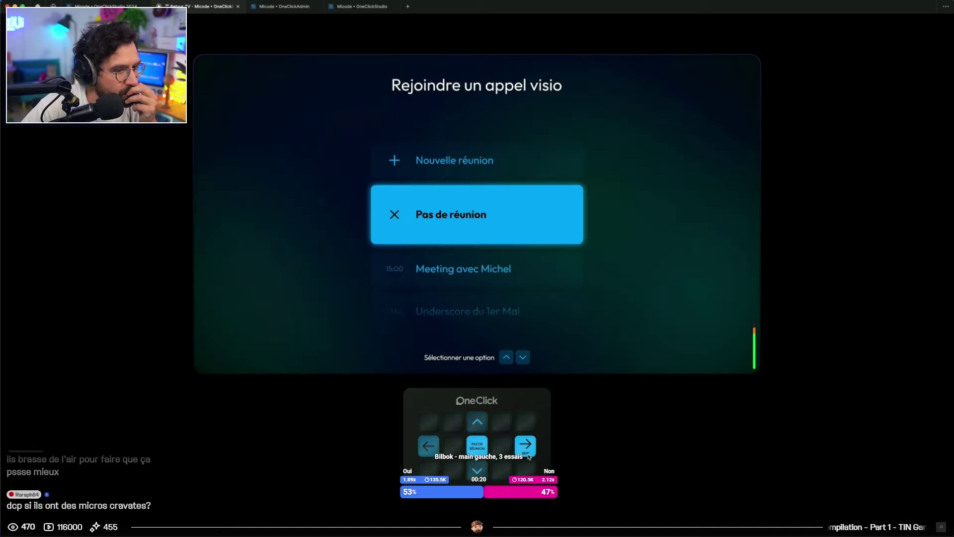
pyautogui.click(434, 442)
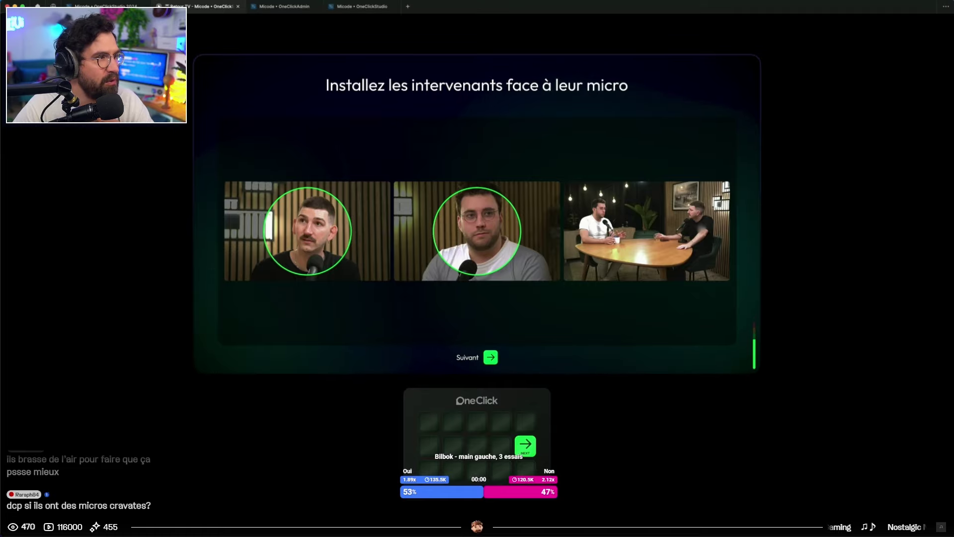
# Switch to the OneClickAdmin file and present the prototype from the 100 Enregistrement frame
pyautogui.hotkey('ctrl', 'shift', 'Tab')
pyautogui.click(291, 6)
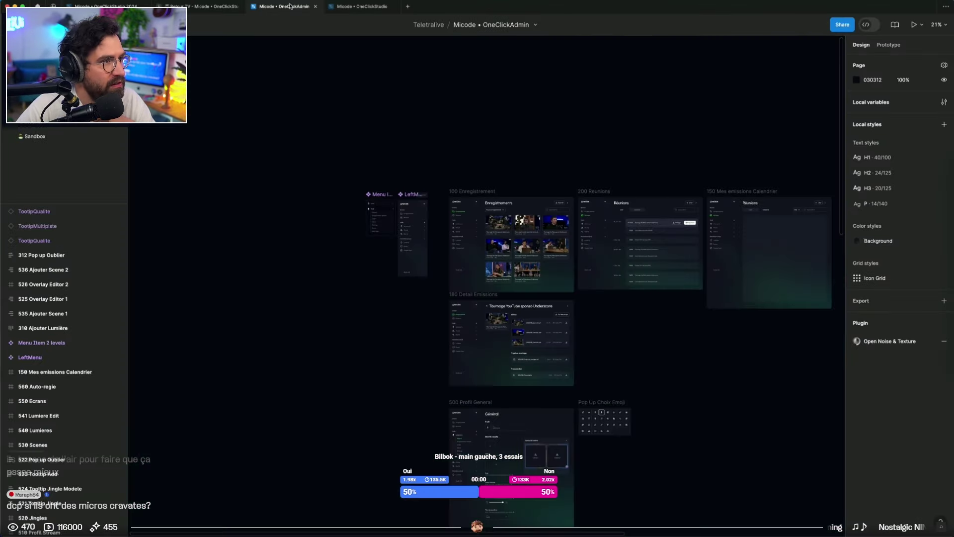
pyautogui.click(479, 191)
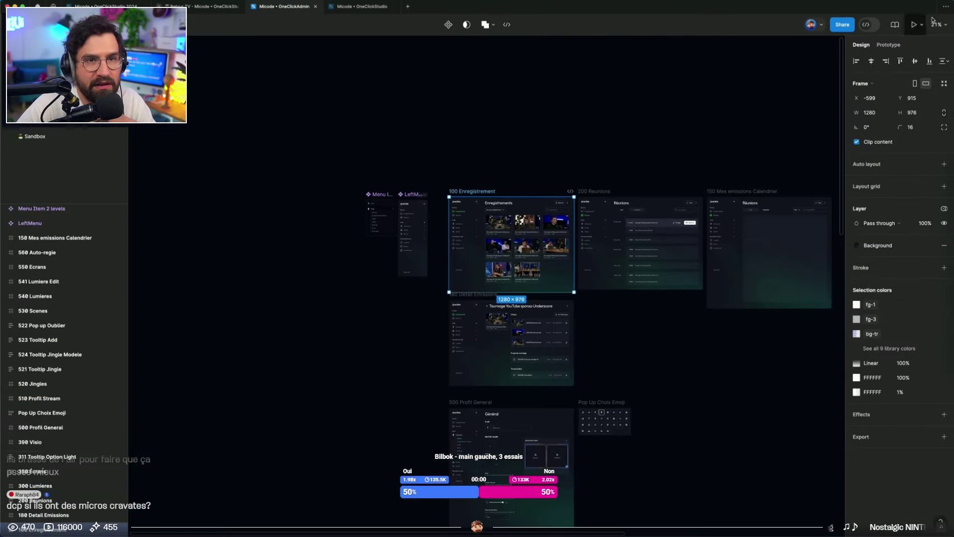
pyautogui.click(914, 25)
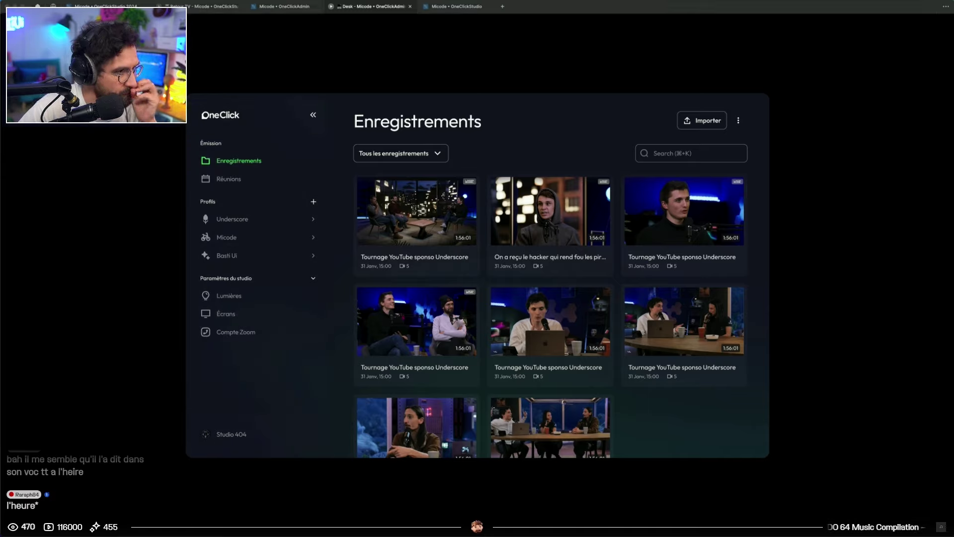
# Review the admin frames and browse the Lumières, Écrans and Compte Zoom pages in the running prototype
pyautogui.click(264, 7)
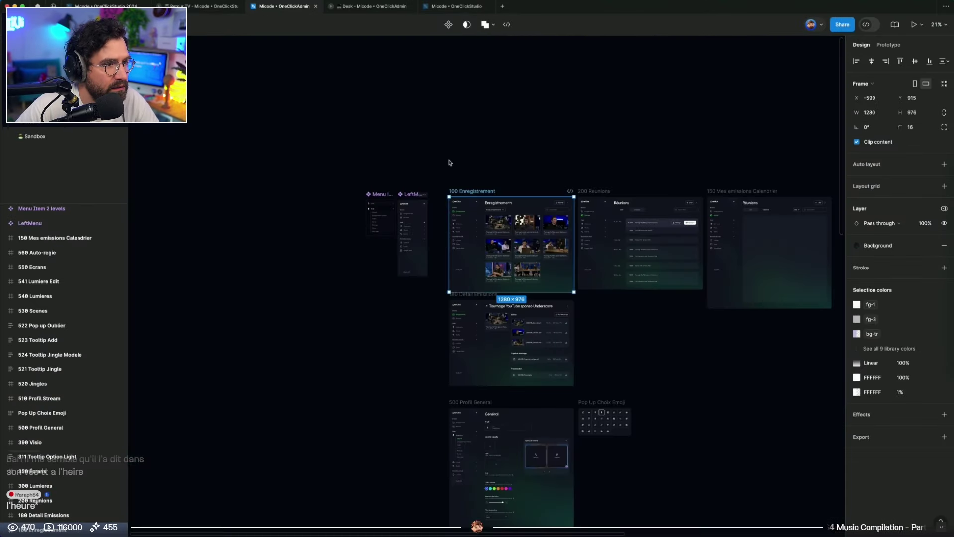
pyautogui.click(449, 163)
pyautogui.scroll(5, 449, 322)
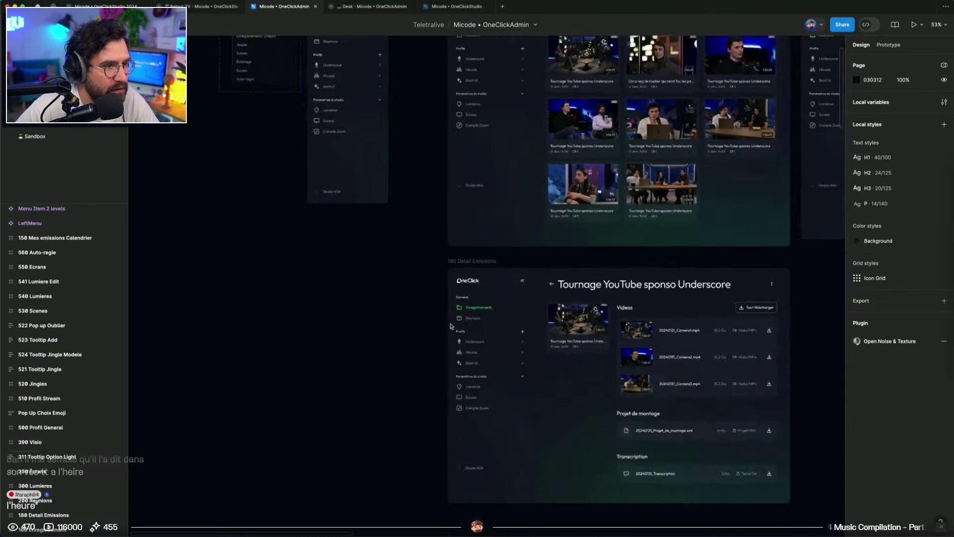
pyautogui.scroll(7, 503, 315)
pyautogui.click(335, 7)
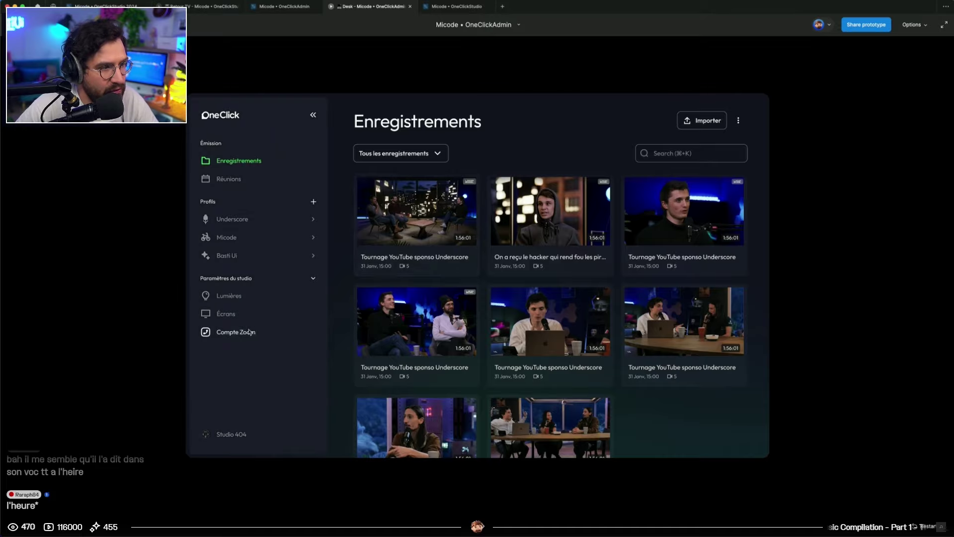
pyautogui.click(229, 295)
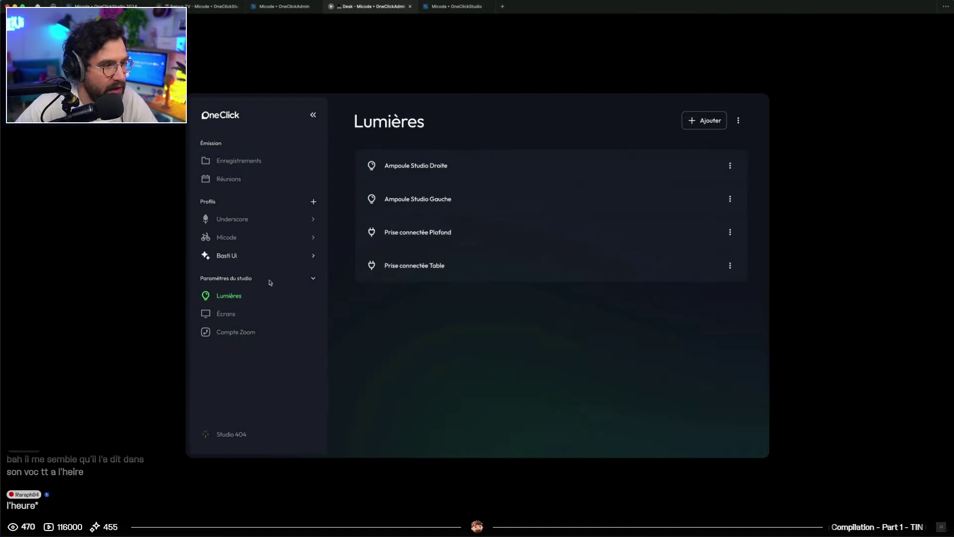
pyautogui.click(233, 314)
pyautogui.click(236, 332)
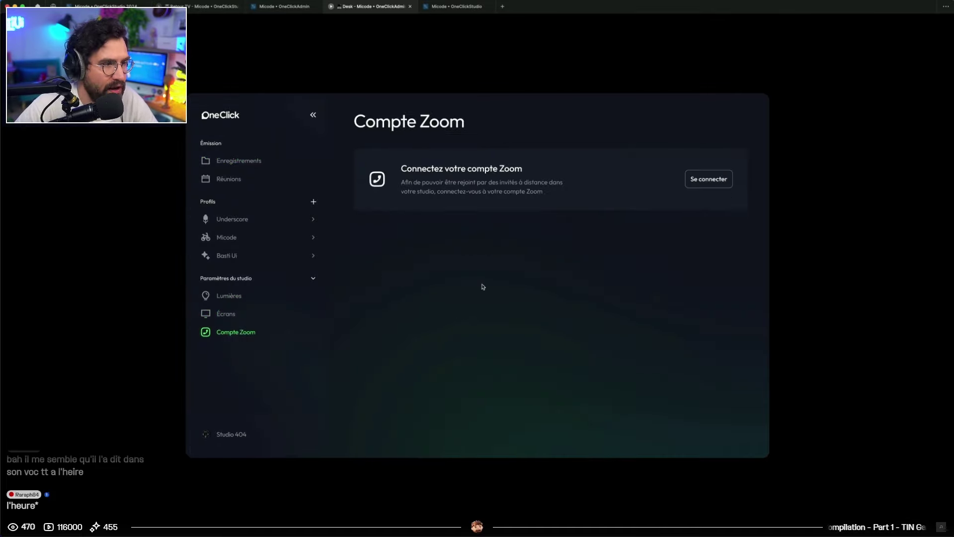
pyautogui.click(228, 295)
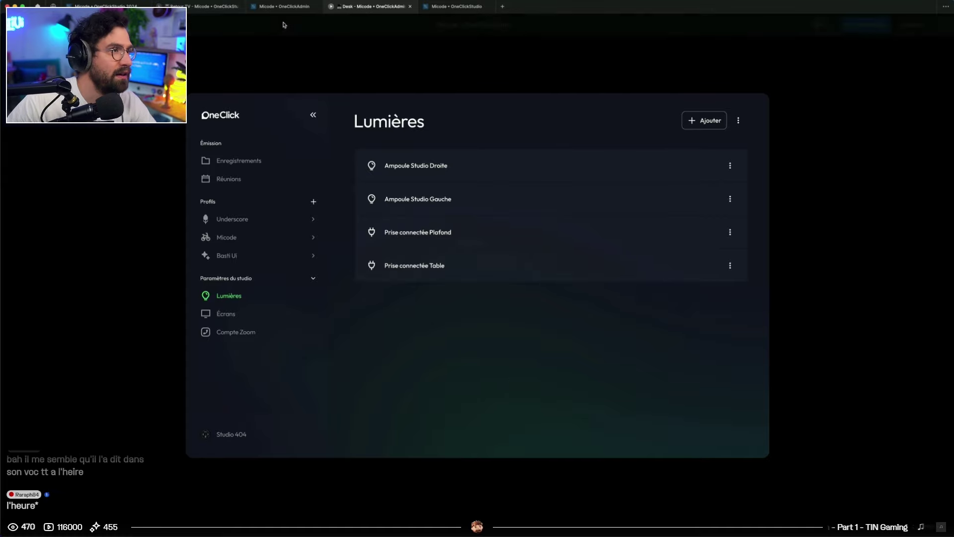
# Duplicate the Lumières item in the LeftMenu component and place the copy first under Paramètres du studio
pyautogui.click(285, 6)
pyautogui.hscroll(-3, 264, 205)
pyautogui.scroll(-1, 264, 205)
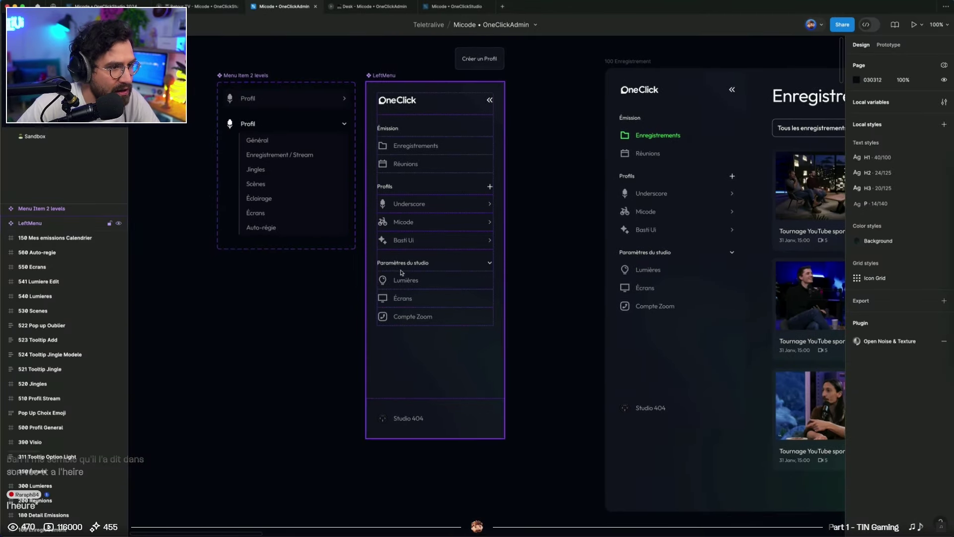
pyautogui.scroll(3, 404, 284)
pyautogui.doubleClick(406, 284)
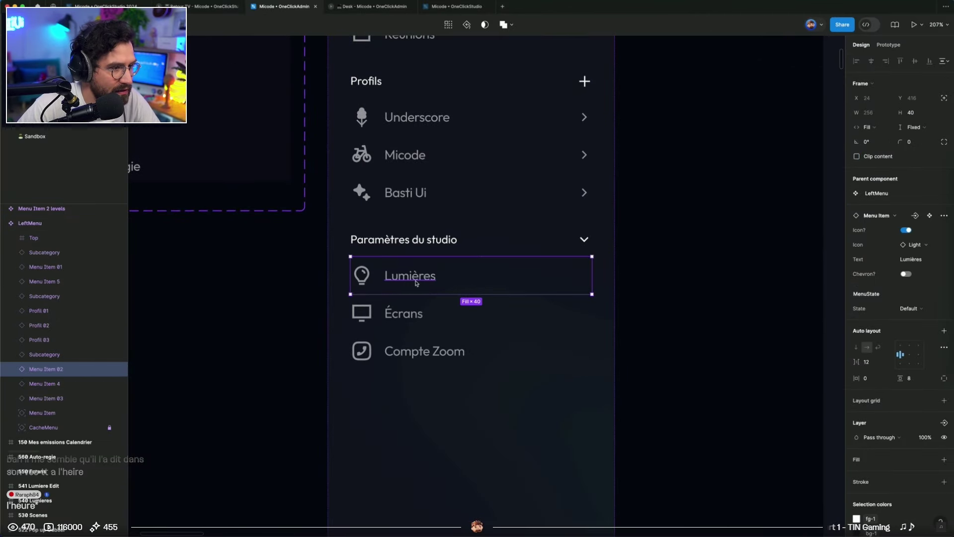
pyautogui.press('super+d')
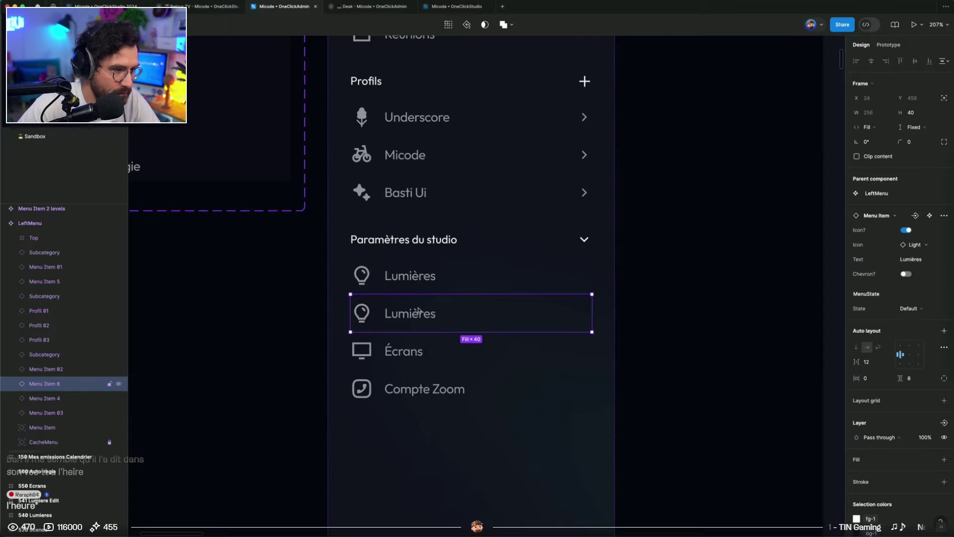
pyautogui.press('Up')
# Rename the first item under Paramètres du studio to "Cameras"
pyautogui.doubleClick(435, 277)
pyautogui.doubleClick(435, 277)
pyautogui.write('Cameréa')
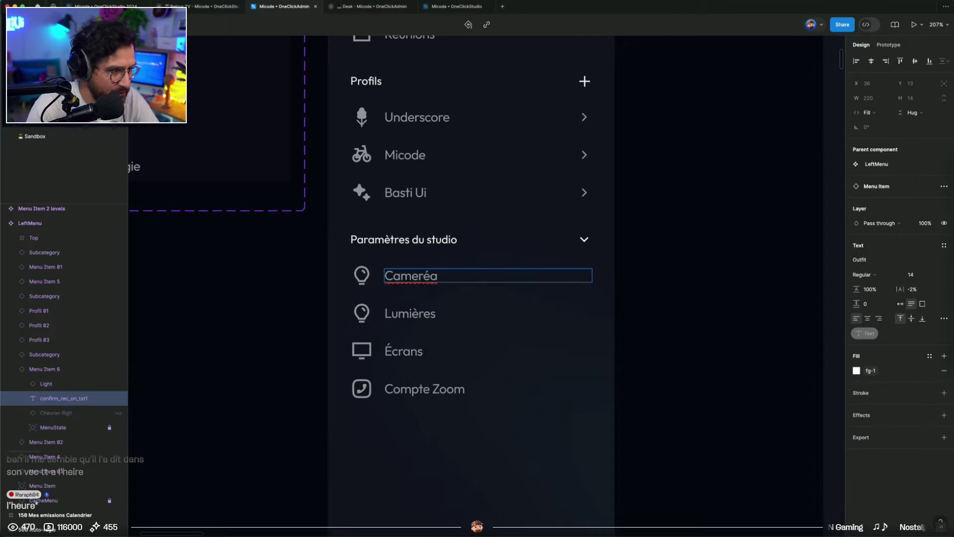
pyautogui.press('BackSpace')
pyautogui.press('BackSpace')
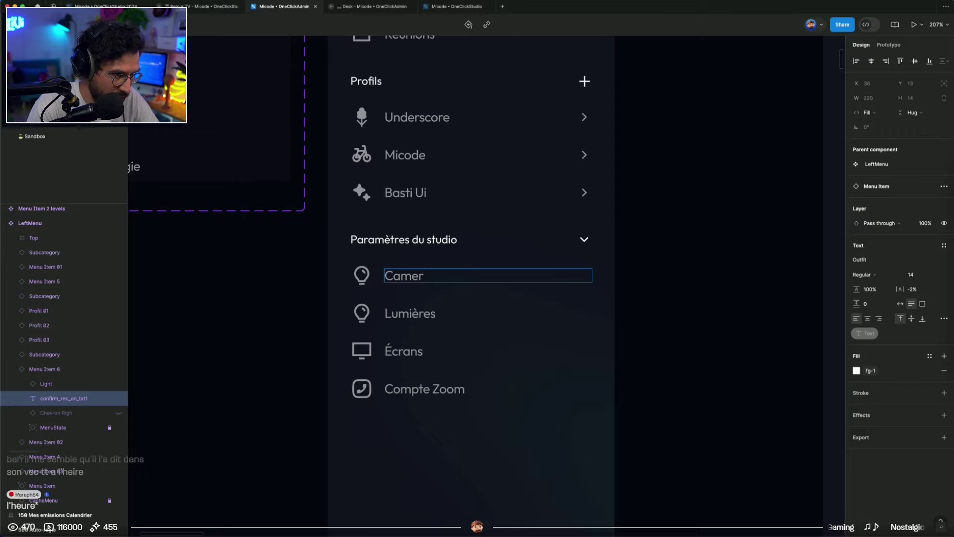
pyautogui.write('as')
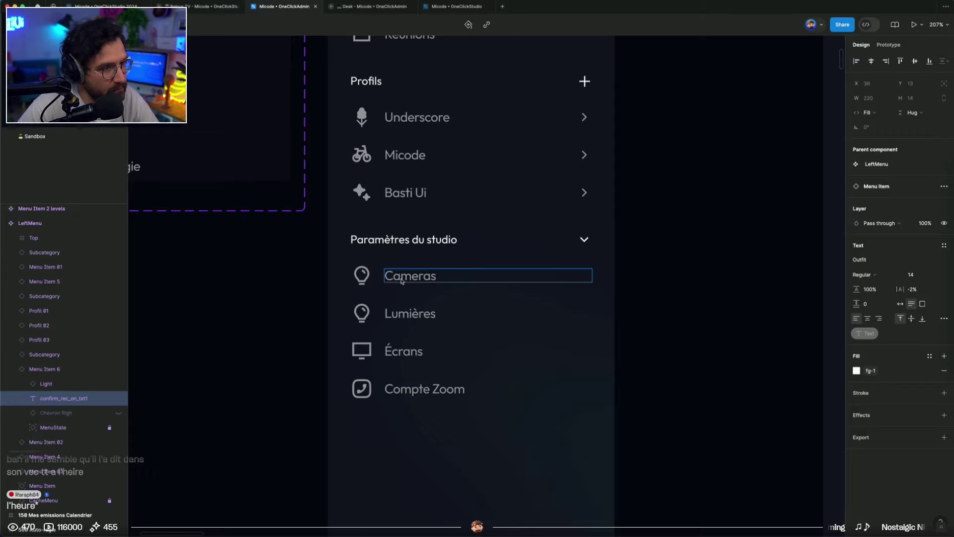
# Search the local components for "cam" to find a replacement for the Cameras item's bulb icon
pyautogui.click(364, 274)
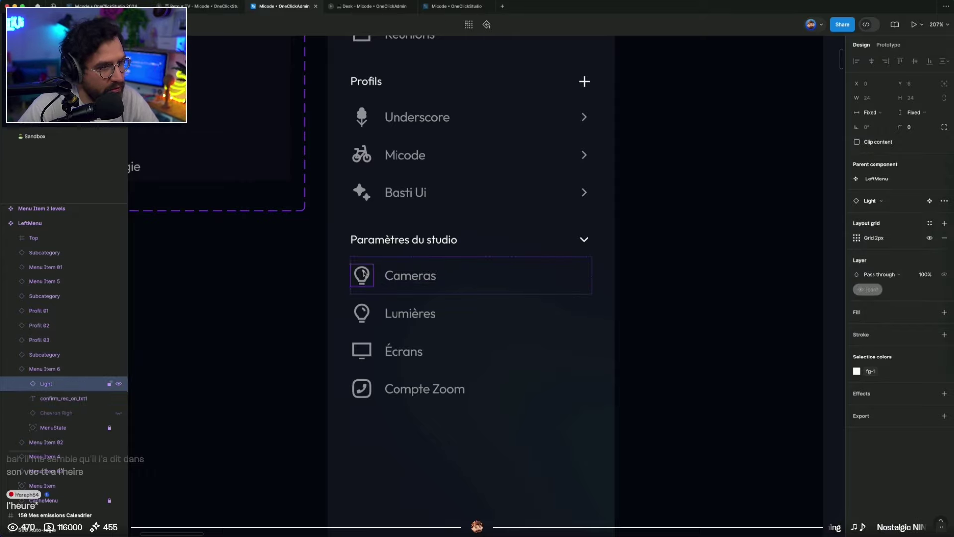
pyautogui.click(881, 203)
pyautogui.write('cam')
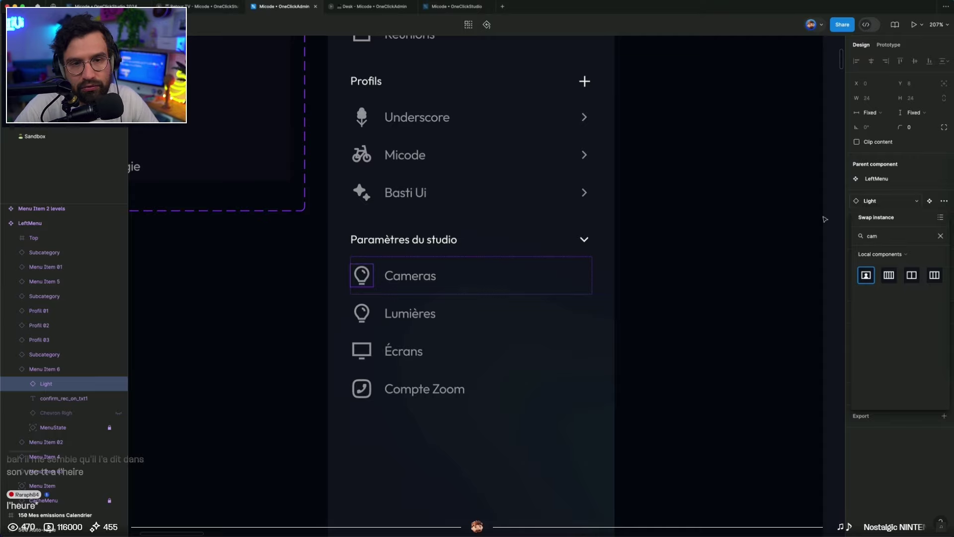
pyautogui.click(697, 279)
# Switch to the OneClickStudio 2024 file and select the Cam component in the icon library
pyautogui.click(105, 6)
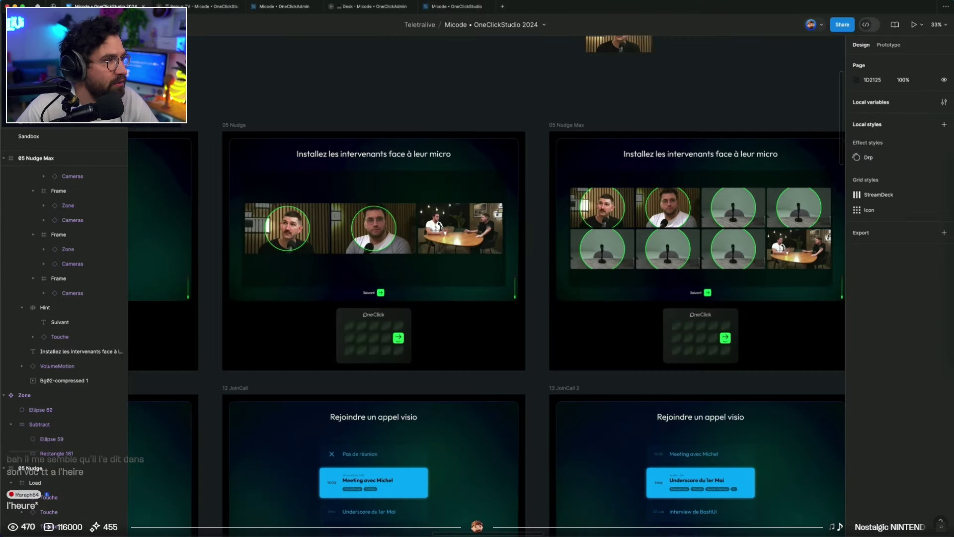
pyautogui.click(51, 127)
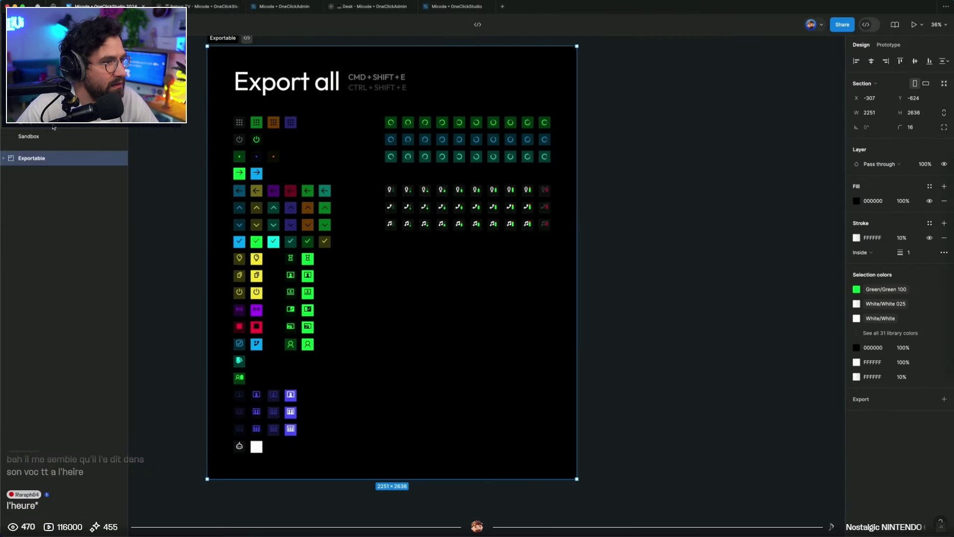
pyautogui.press('pageup')
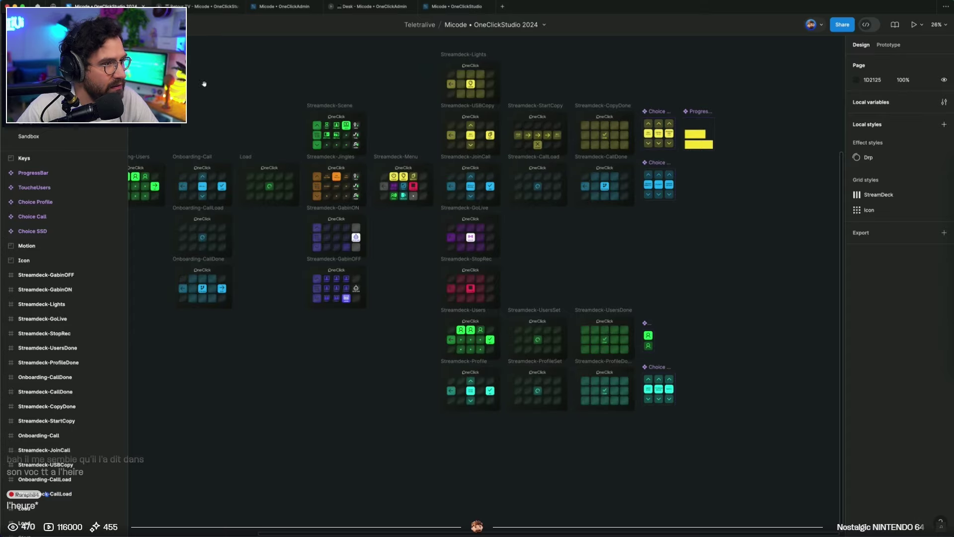
pyautogui.moveTo(205, 84); pyautogui.dragTo(428, 337)
pyautogui.scroll(2, 375, 168)
pyautogui.scroll(8, 351, 247)
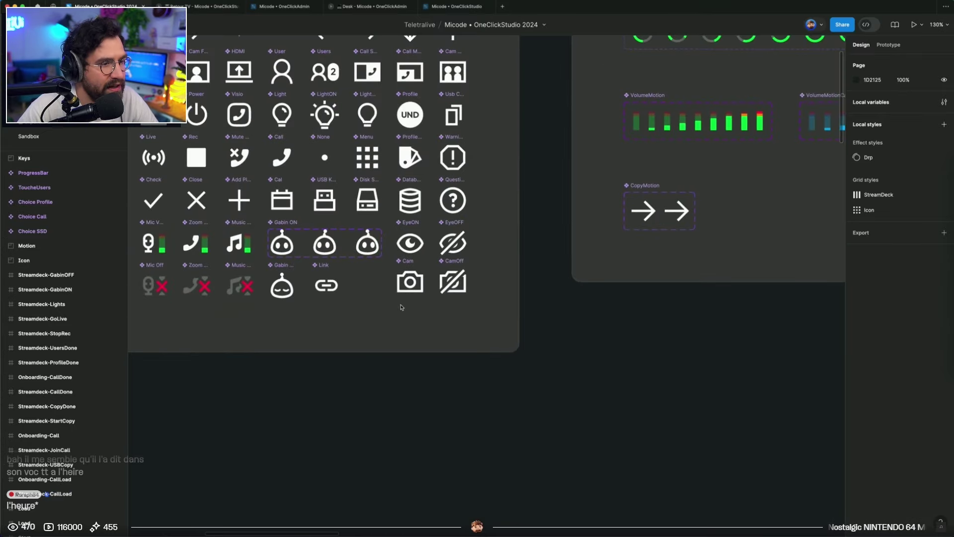
pyautogui.hscroll(-3, 402, 307)
pyautogui.click(484, 310)
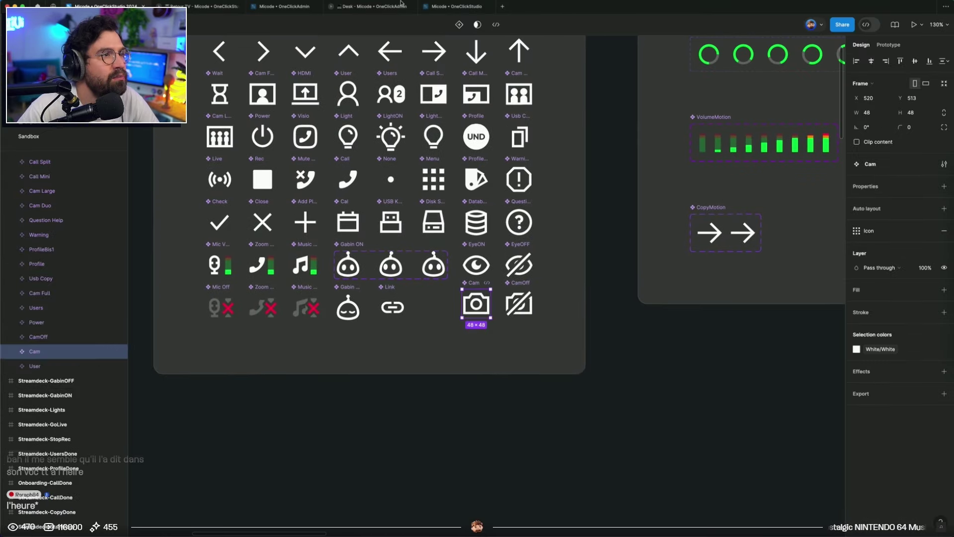
# Switch to the OneClickAdmin file and paste the copied Cam component beside the icon set on its components page
pyautogui.moveTo(426, 7)
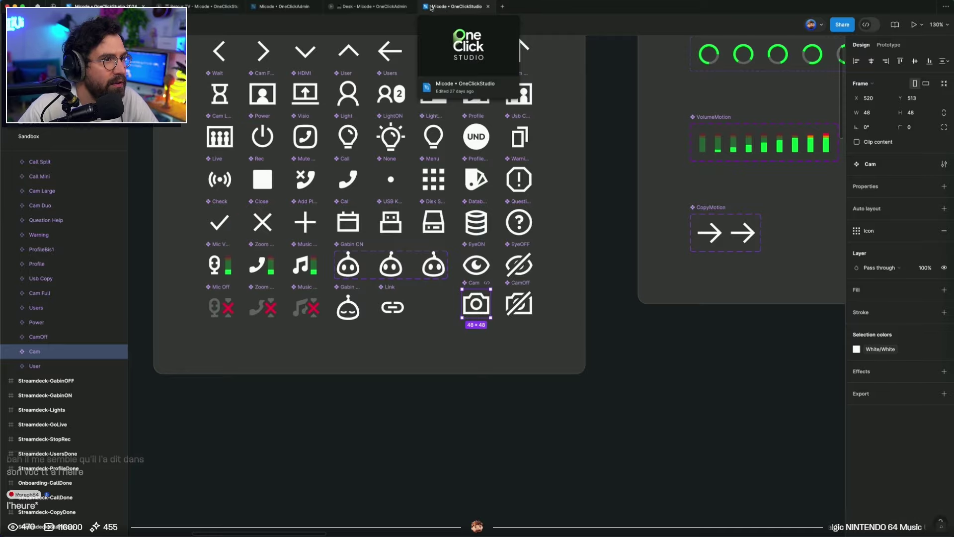
pyautogui.click(284, 6)
pyautogui.scroll(-6, 392, 276)
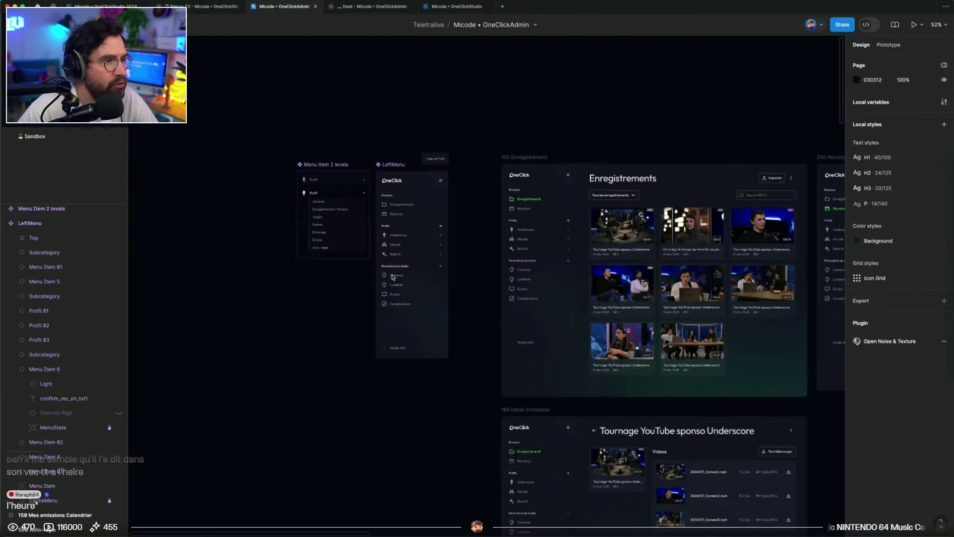
pyautogui.click(40, 107)
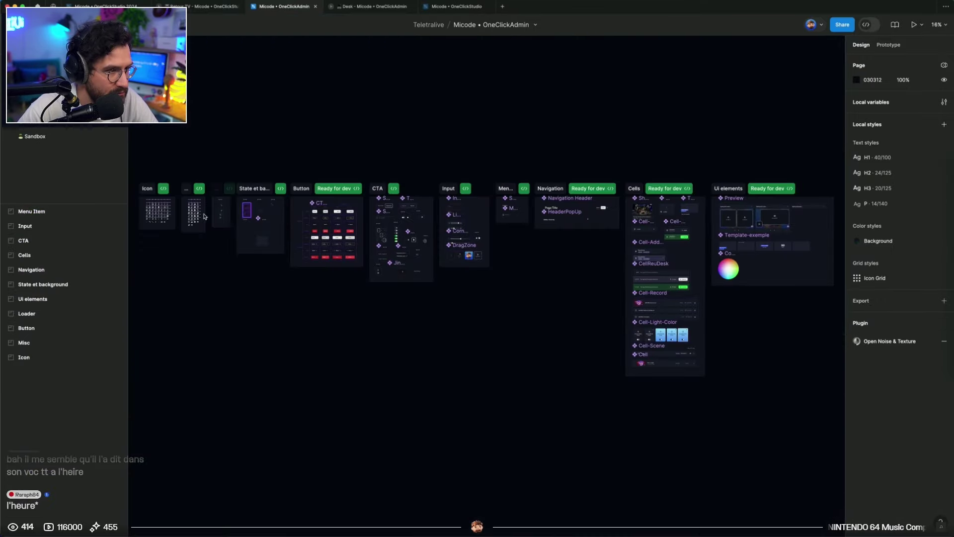
pyautogui.scroll(8, 183, 214)
pyautogui.moveTo(200, 219); pyautogui.dragTo(576, 270)
pyautogui.hscroll(-2, 575, 271)
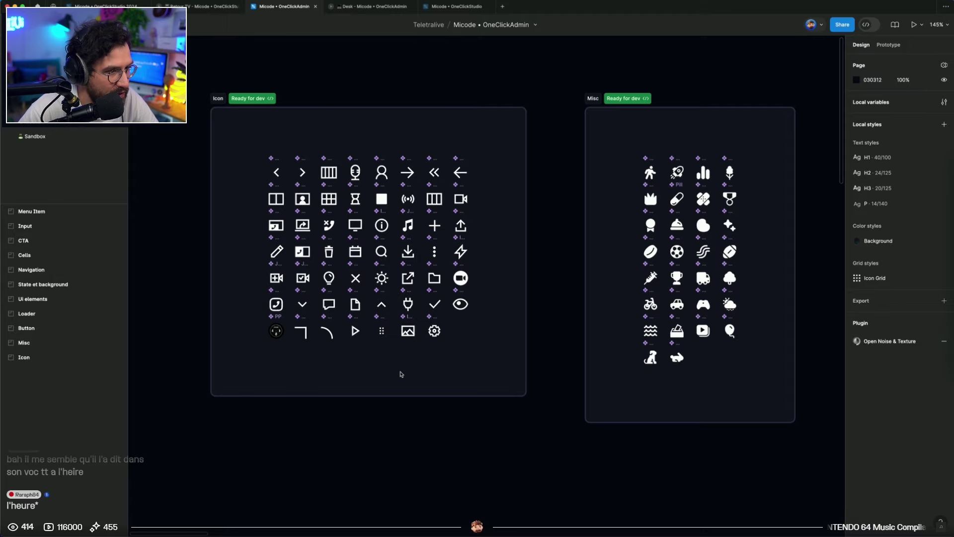
pyautogui.hotkey('ctrl', 'v')
# Scale the pasted Cam component to a width of 24 and place it in the free slot of the icon grid's last row
pyautogui.keyDown('ctrl'); pyautogui.scroll(4, 500, 281); pyautogui.keyUp('ctrl')
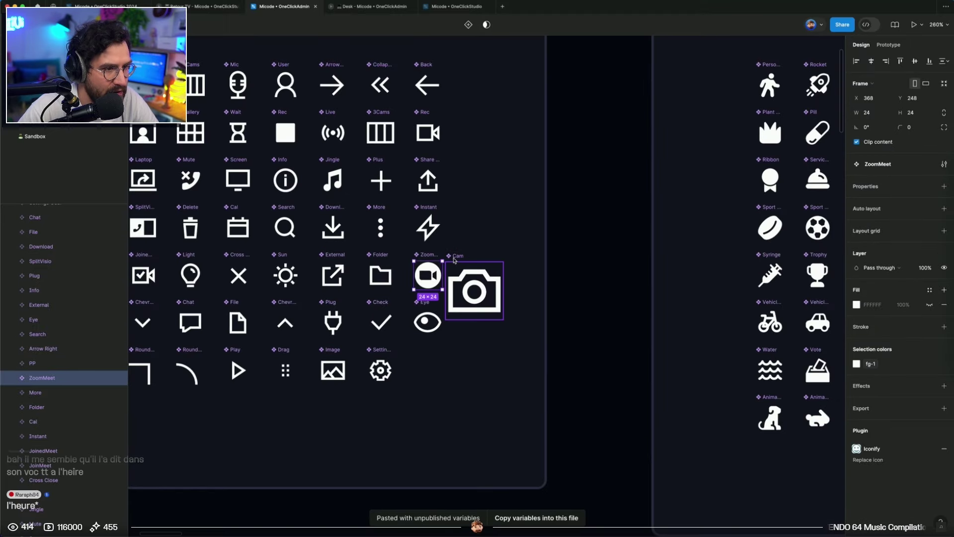
pyautogui.press('k')
pyautogui.click(868, 196)
pyautogui.write('24')
pyautogui.press('Return')
pyautogui.press('Escape')
pyautogui.moveTo(474, 290); pyautogui.dragTo(432, 352)
# Swap the Cameras item's icon in the LeftMenu component for the local Cam component
pyautogui.click(35, 107)
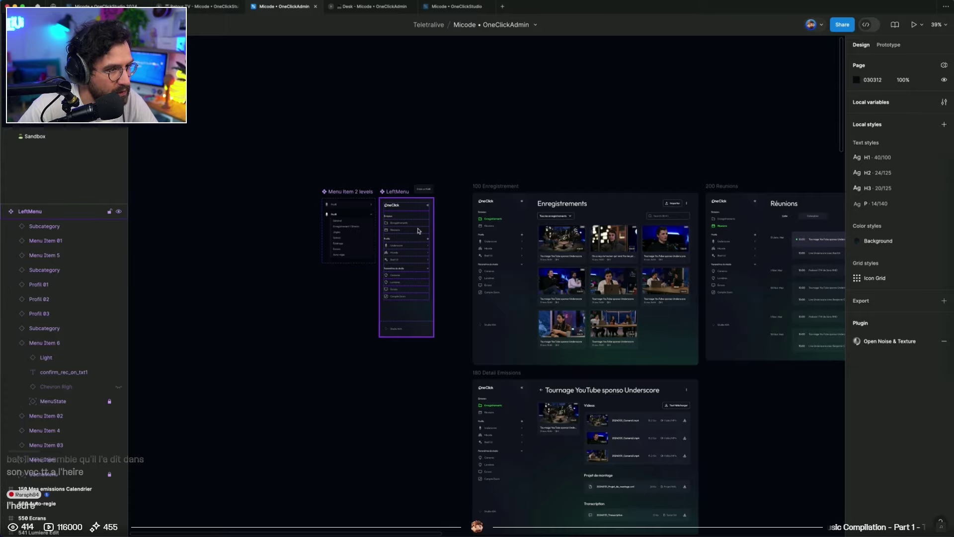
pyautogui.scroll(8, 383, 269)
pyautogui.click(423, 311)
pyautogui.click(423, 310)
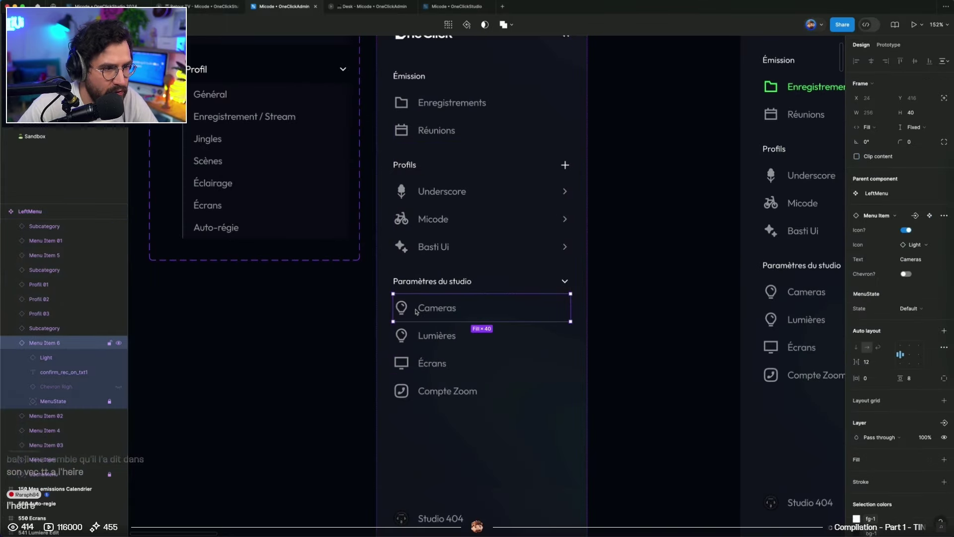
pyautogui.click(914, 244)
pyautogui.write('came')
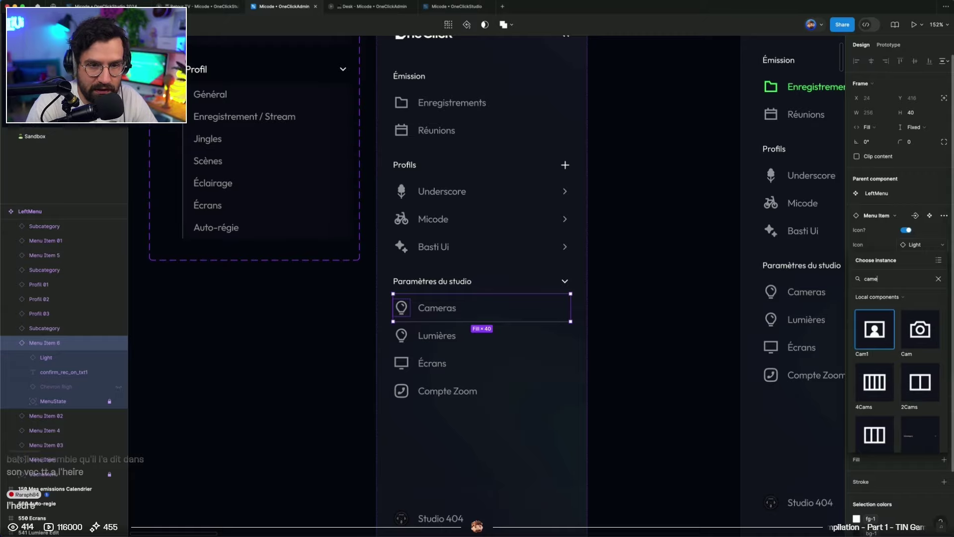
pyautogui.click(920, 329)
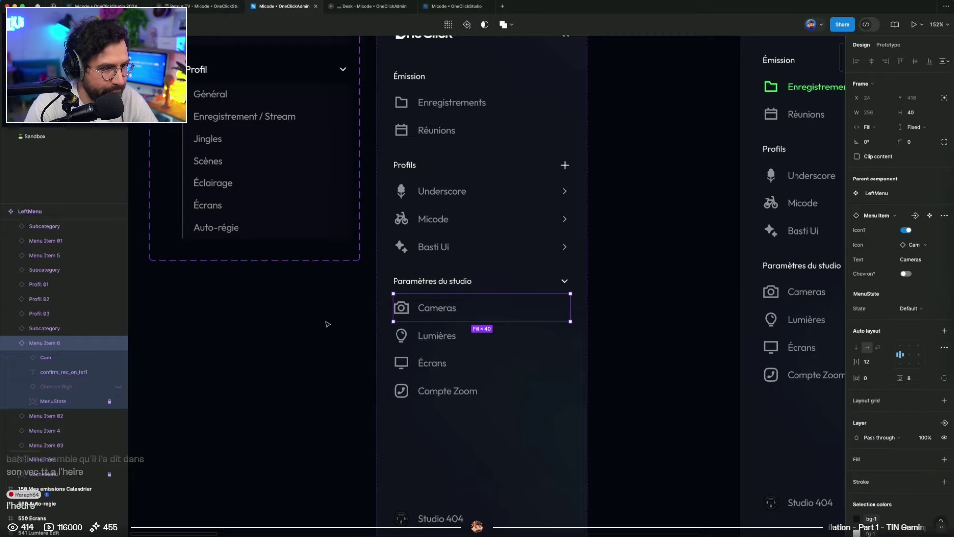
# Duplicate the 350 Écrans frame below 390 Visio and rename the copy "360 Camera"
pyautogui.scroll(-10, 317, 320)
pyautogui.scroll(-5, 433, 193)
pyautogui.moveTo(532, 419); pyautogui.dragTo(586, 172)
pyautogui.moveTo(794, 146); pyautogui.dragTo(599, 293)
pyautogui.scroll(5, 598, 294)
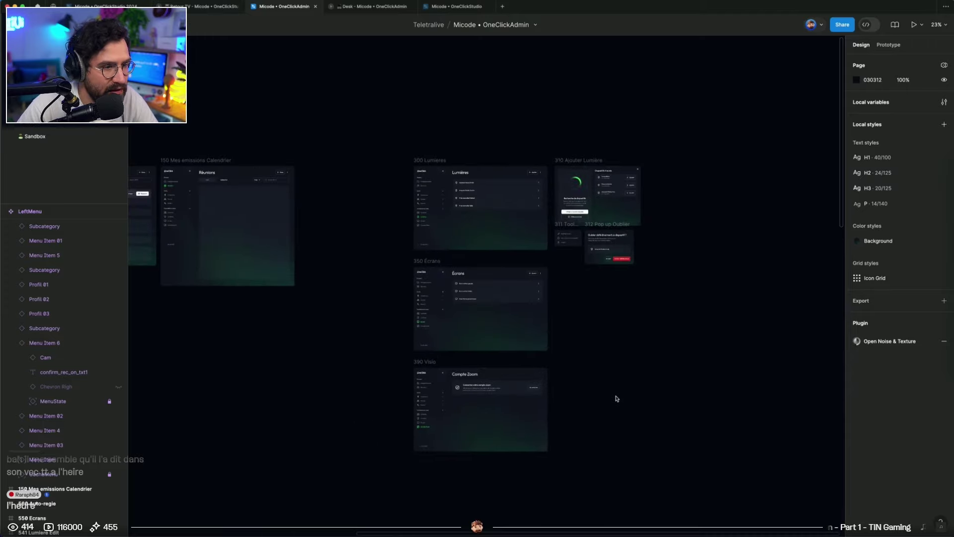
pyautogui.scroll(-1, 616, 397)
pyautogui.moveTo(616, 393); pyautogui.dragTo(658, 320)
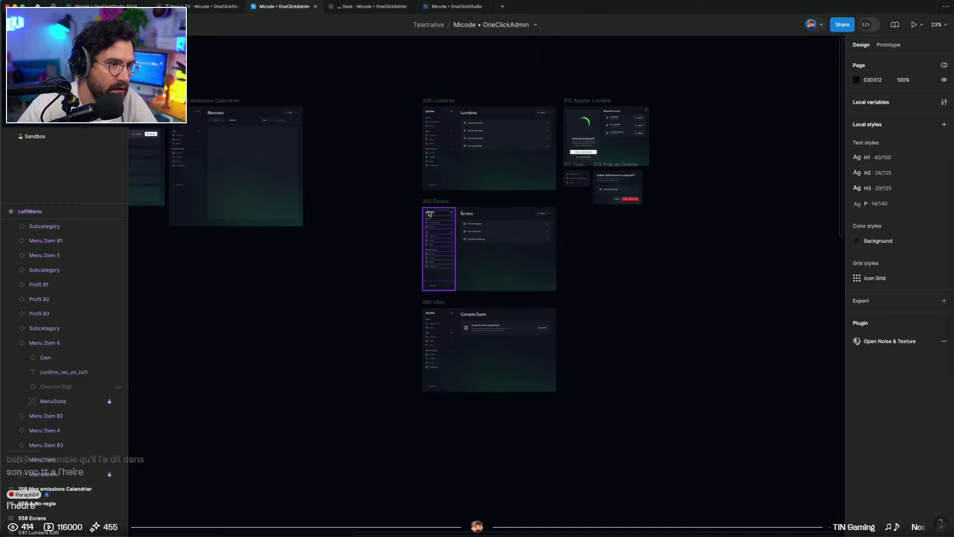
pyautogui.keyDown('alt'); pyautogui.moveTo(436, 203); pyautogui.dragTo(439, 405); pyautogui.keyUp('alt')
pyautogui.doubleClick(439, 403)
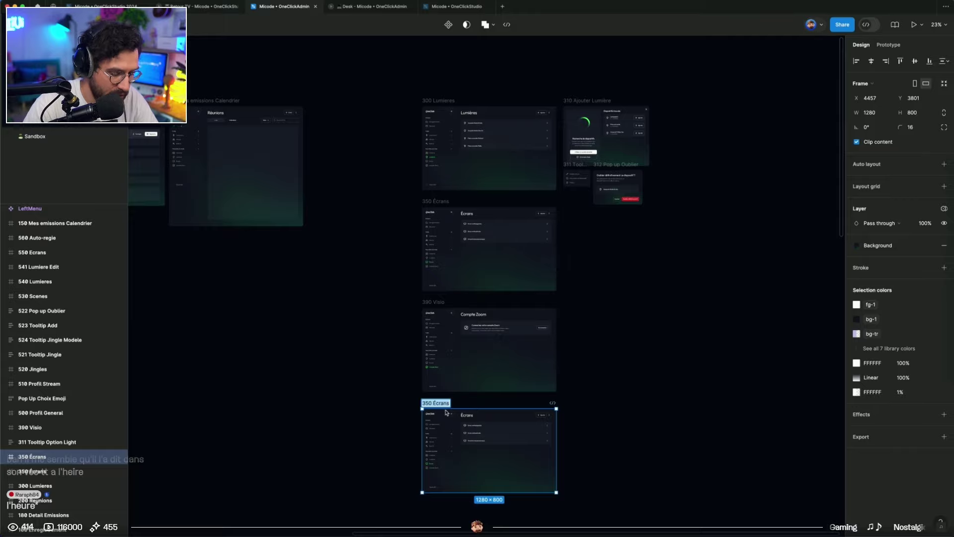
pyautogui.write('360 Came')
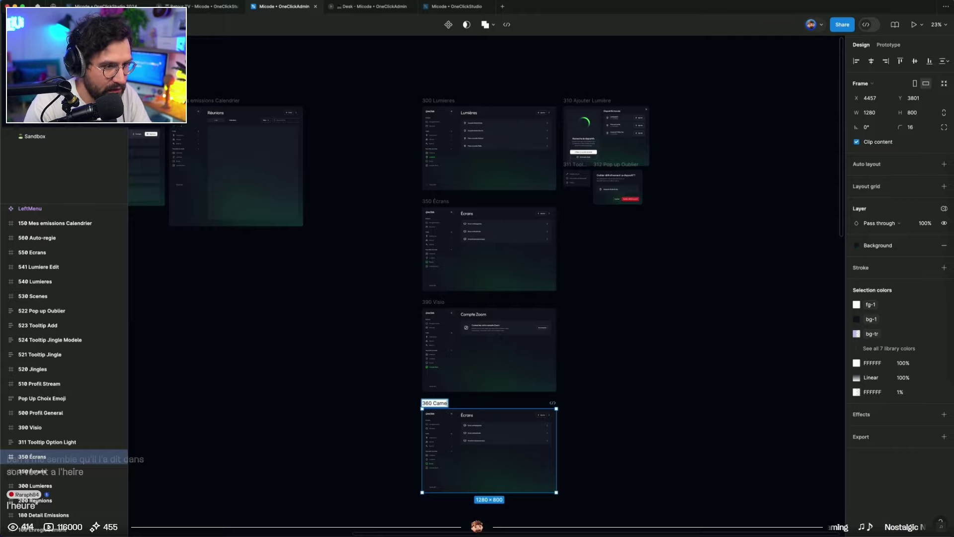
pyautogui.press('Return')
# In the 360 Camera frame's left menu, set the Écrans item's state to Default and the Cameras item's state to Selected
pyautogui.hotkey('shift', '2')
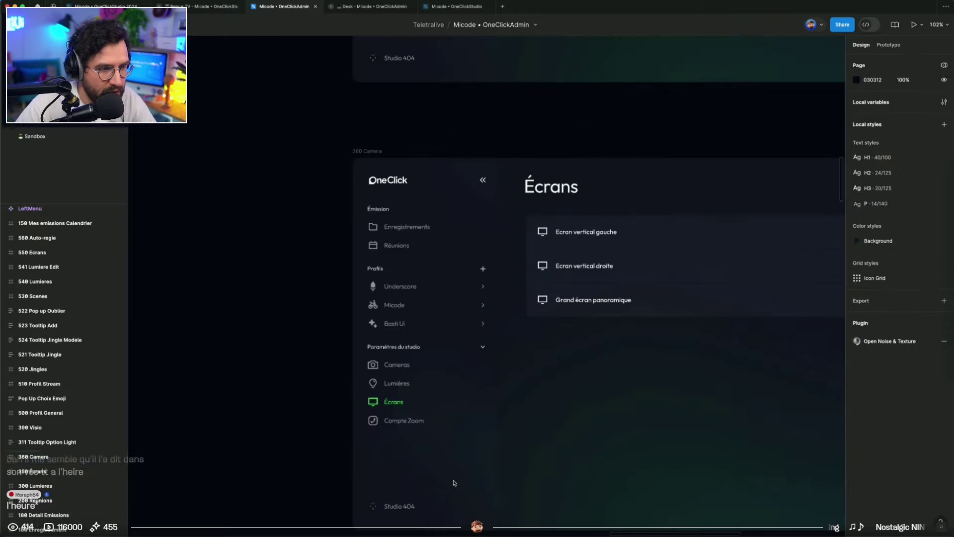
pyautogui.keyDown('super'); pyautogui.click(405, 401); pyautogui.keyUp('super')
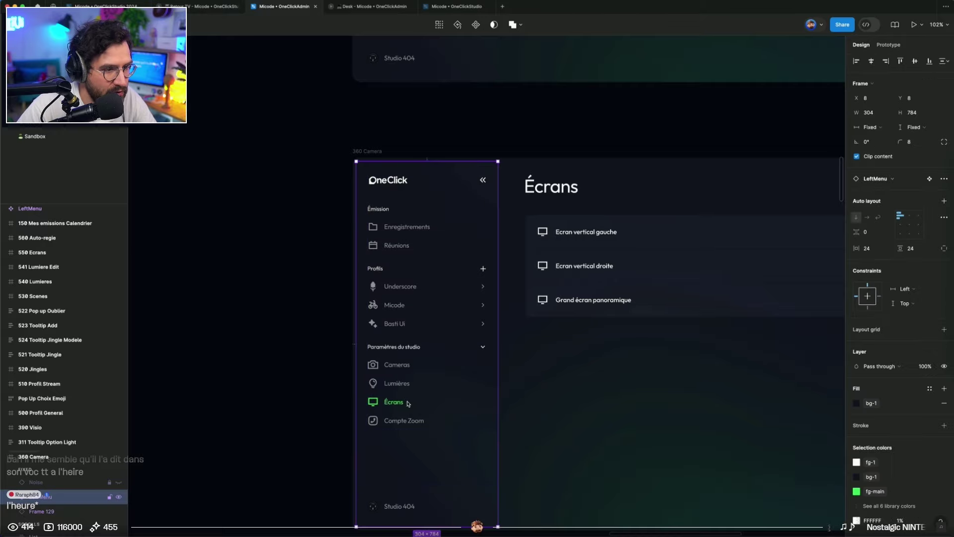
pyautogui.click(104, 380)
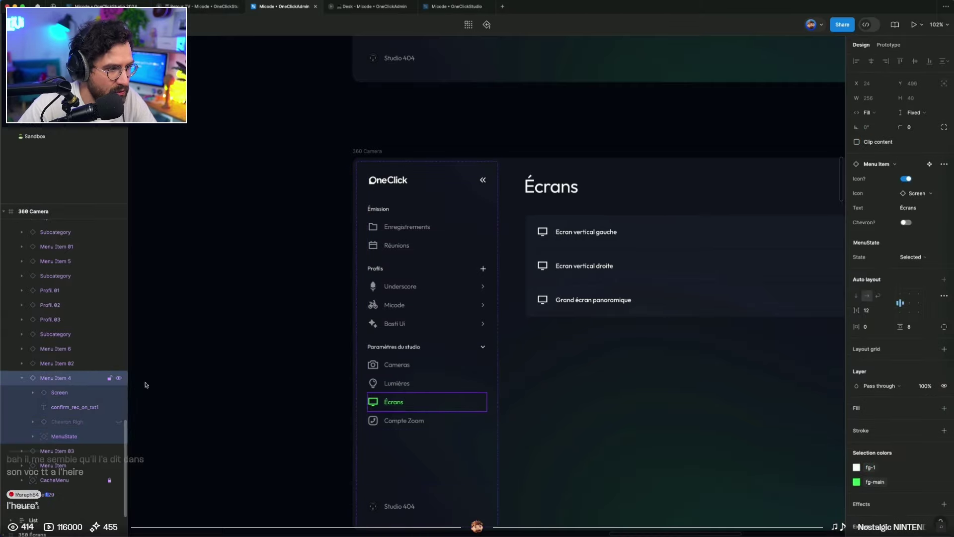
pyautogui.click(910, 259)
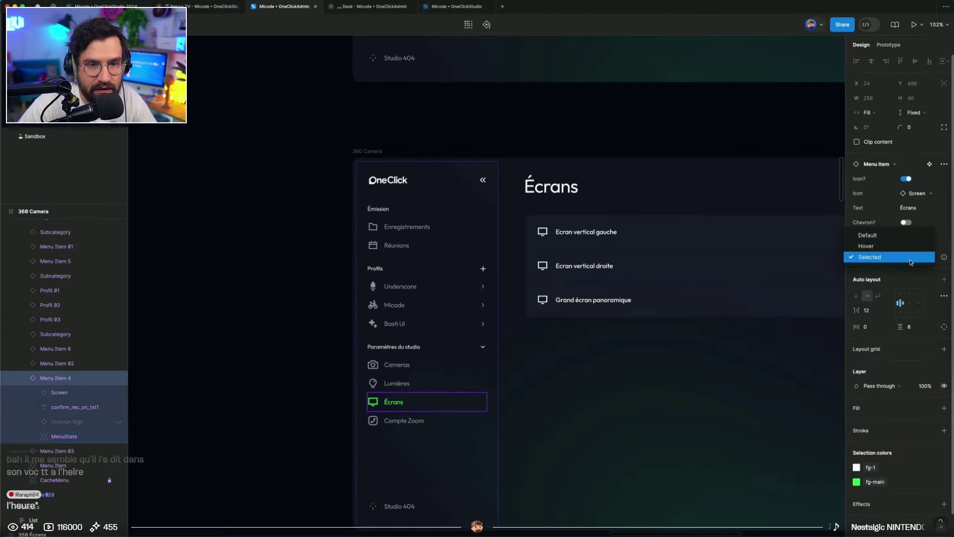
pyautogui.click(886, 237)
pyautogui.click(420, 367)
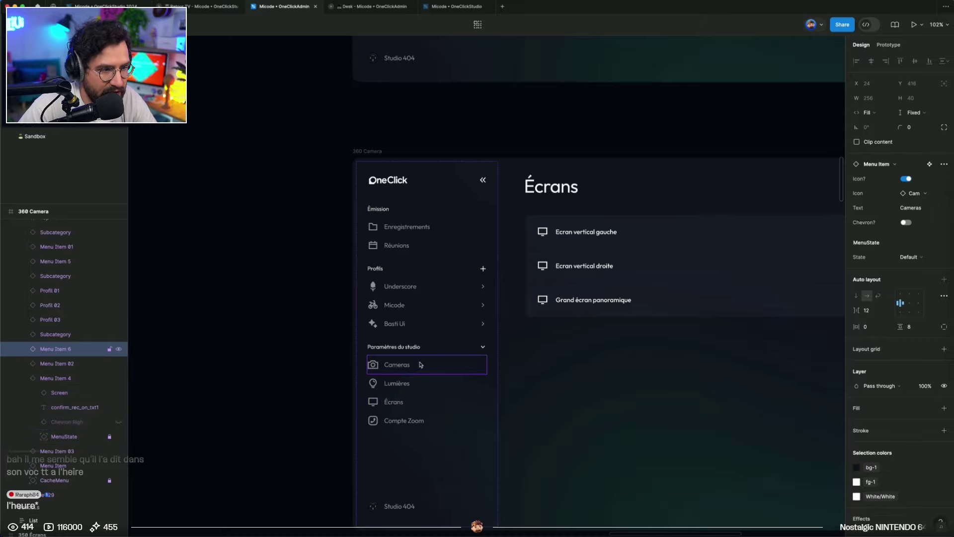
pyautogui.click(912, 258)
pyautogui.click(900, 279)
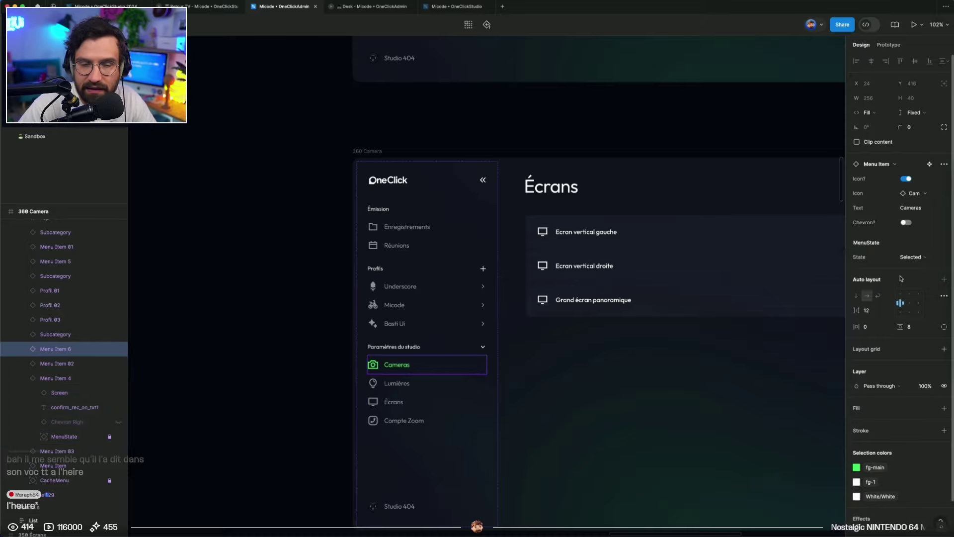
# Set the prototype click destination of the Cameras item in the LeftMenu component to the 360 Camera frame
pyautogui.click(901, 45)
pyautogui.scroll(-10, 176, 201)
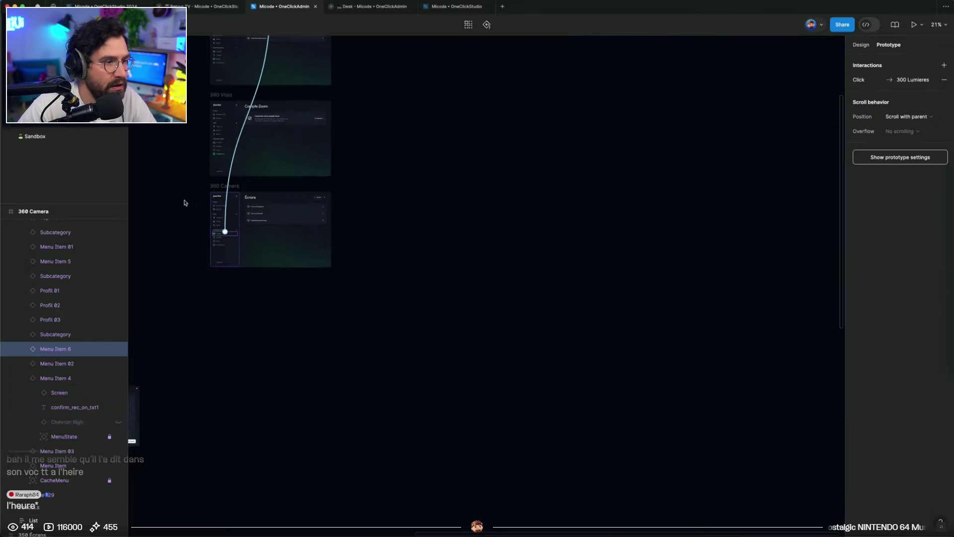
pyautogui.moveTo(386, 186); pyautogui.dragTo(471, 338)
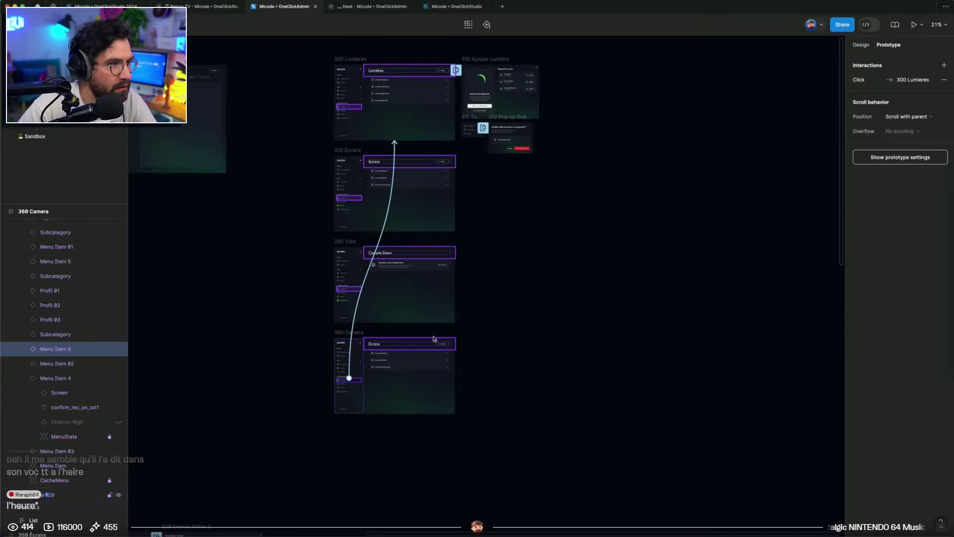
pyautogui.scroll(5, 365, 326)
pyautogui.scroll(-5, 283, 337)
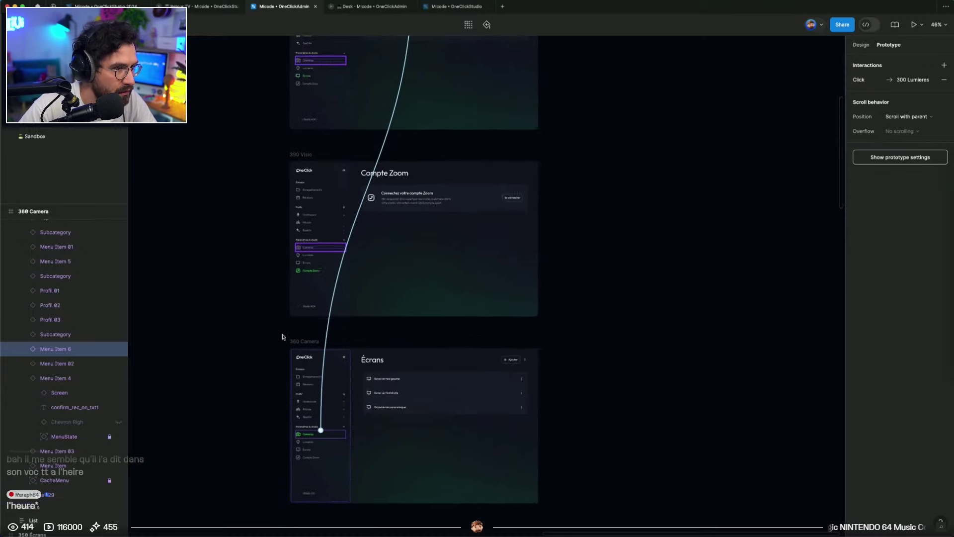
pyautogui.click(228, 323)
pyautogui.moveTo(228, 323); pyautogui.dragTo(671, 332)
pyautogui.hscroll(-5, 672, 332)
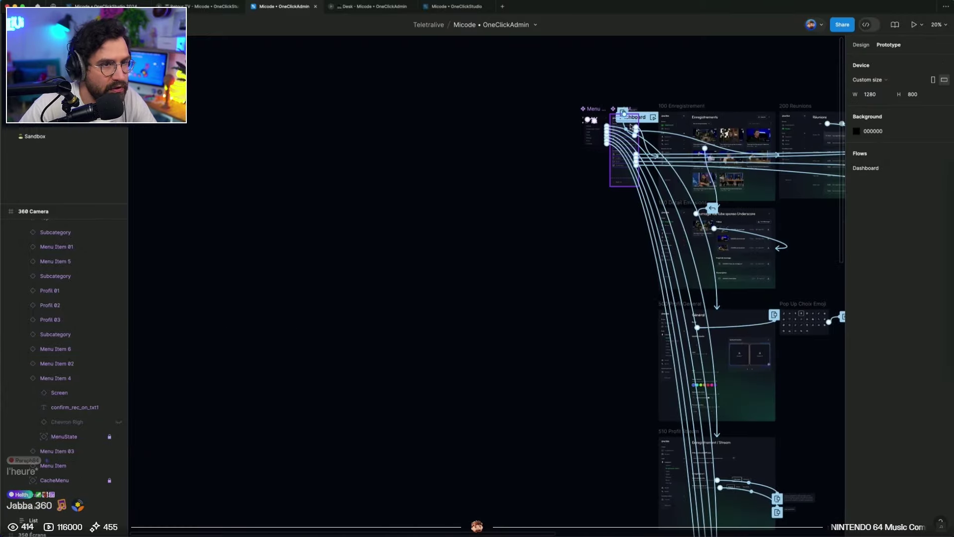
pyautogui.scroll(10, 608, 333)
pyautogui.click(608, 334)
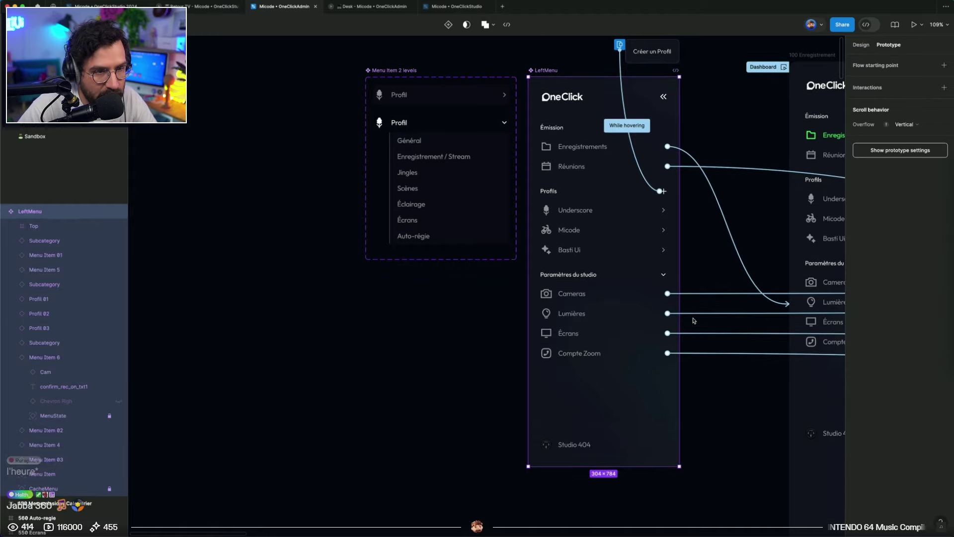
pyautogui.click(576, 297)
pyautogui.scroll(-3, 576, 297)
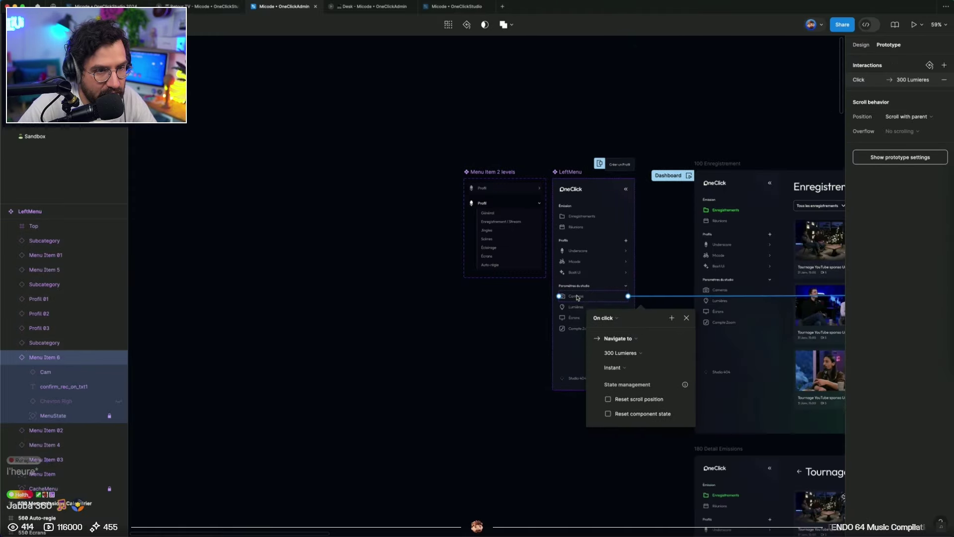
pyautogui.click(620, 353)
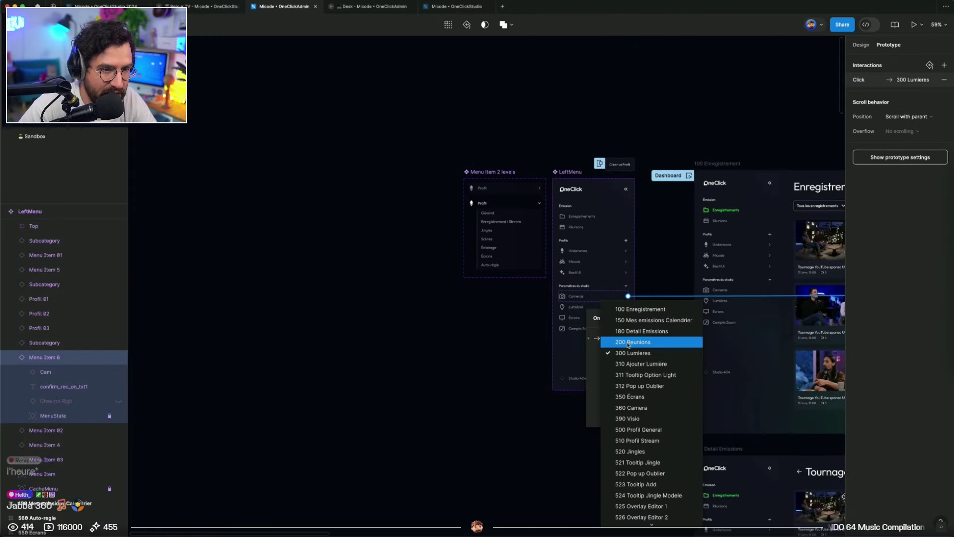
pyautogui.click(631, 408)
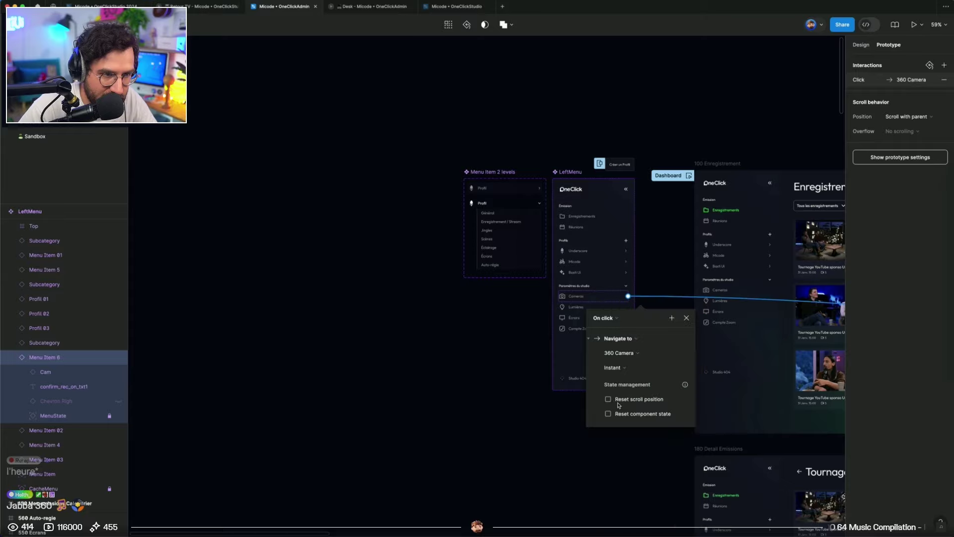
pyautogui.click(370, 228)
# Switch to the running prototype and test the Cameras and Lumières menu links
pyautogui.click(373, 7)
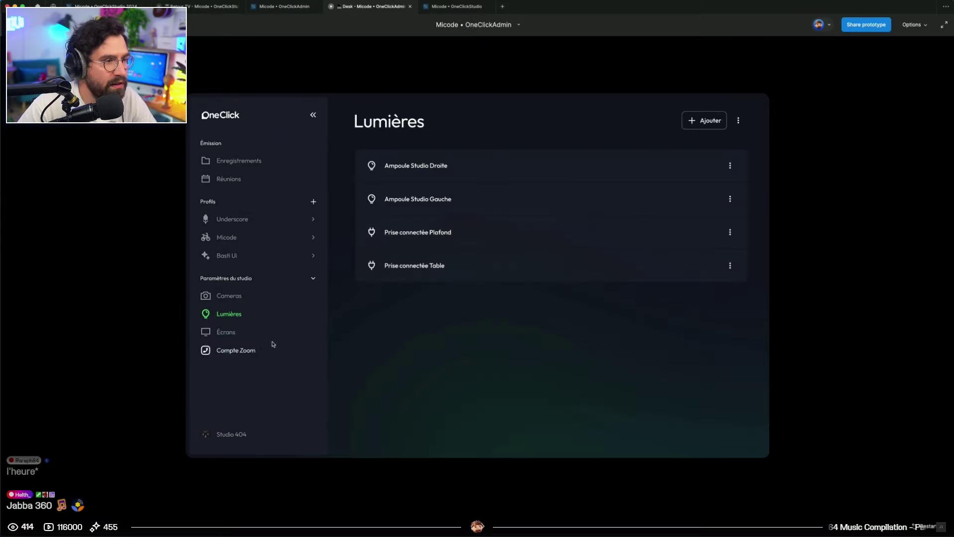
pyautogui.click(228, 298)
pyautogui.click(230, 313)
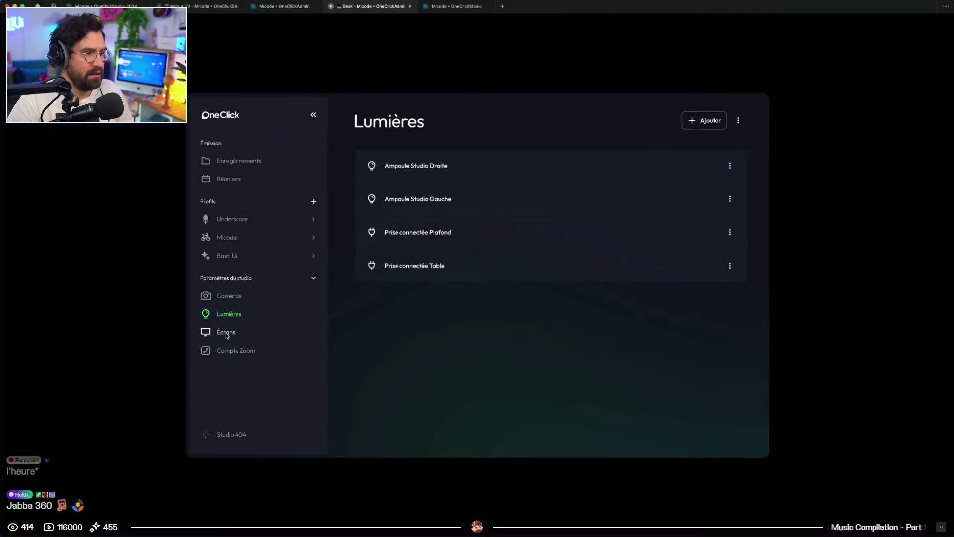
pyautogui.click(228, 296)
# Return to the OneClickAdmin design and change the 360 Camera frame's heading to "Caméras"
pyautogui.click(284, 6)
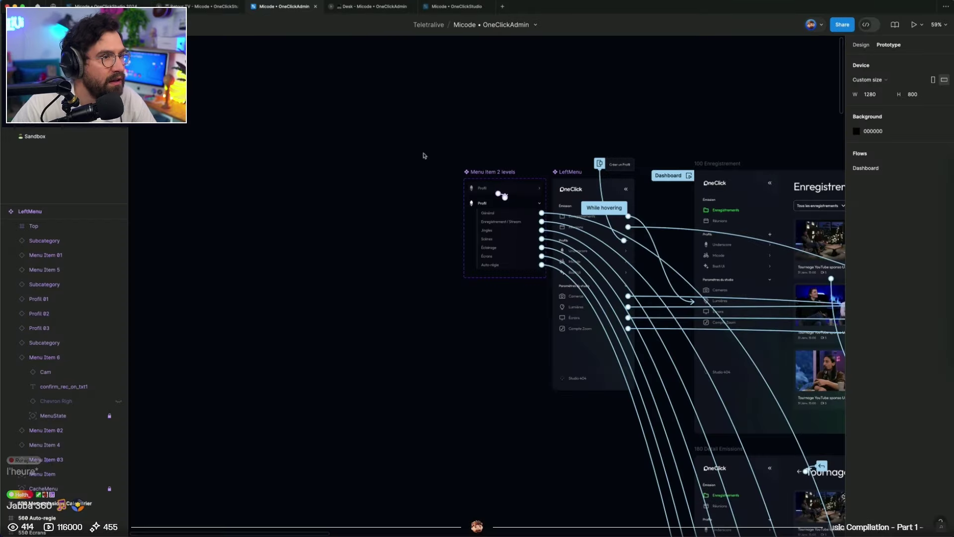
pyautogui.click(861, 46)
pyautogui.hscroll(15, 628, 94)
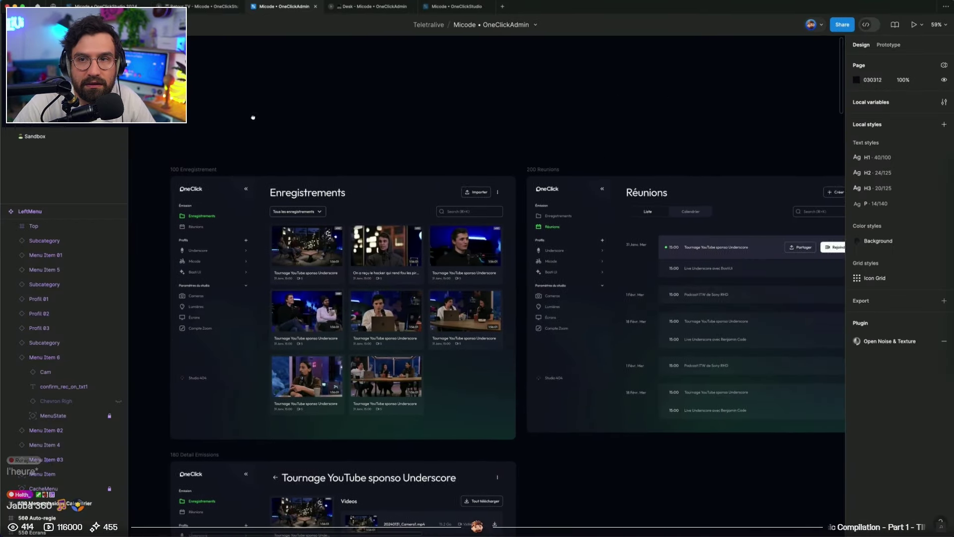
pyautogui.hscroll(10, 550, 153)
pyautogui.scroll(-15, 580, 138)
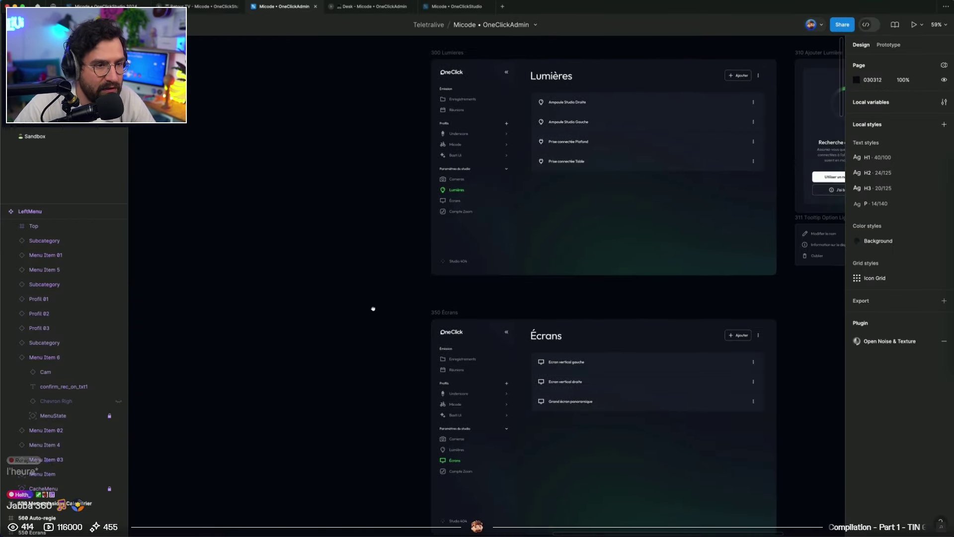
pyautogui.hscroll(2, 425, 308)
pyautogui.scroll(5, 482, 313)
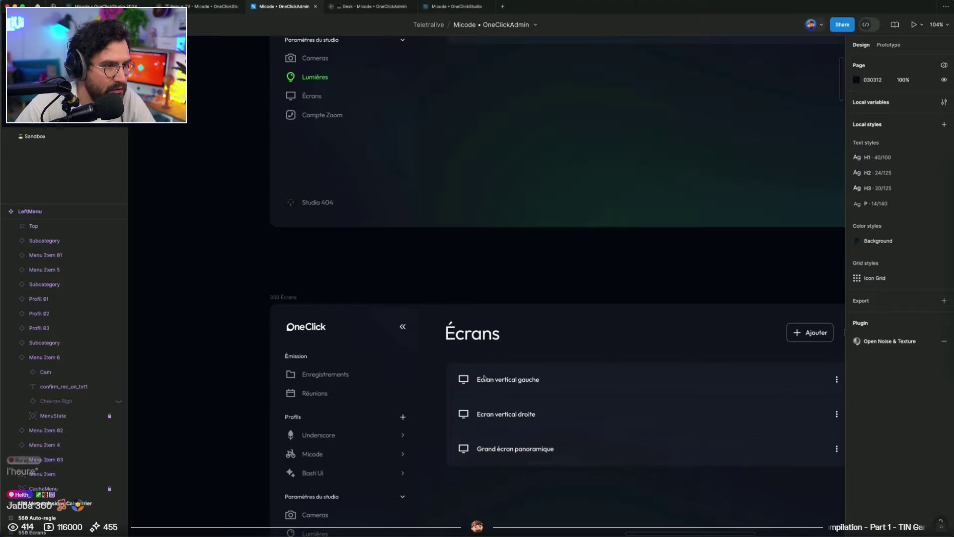
pyautogui.scroll(5, 436, 183)
pyautogui.scroll(-15, 436, 182)
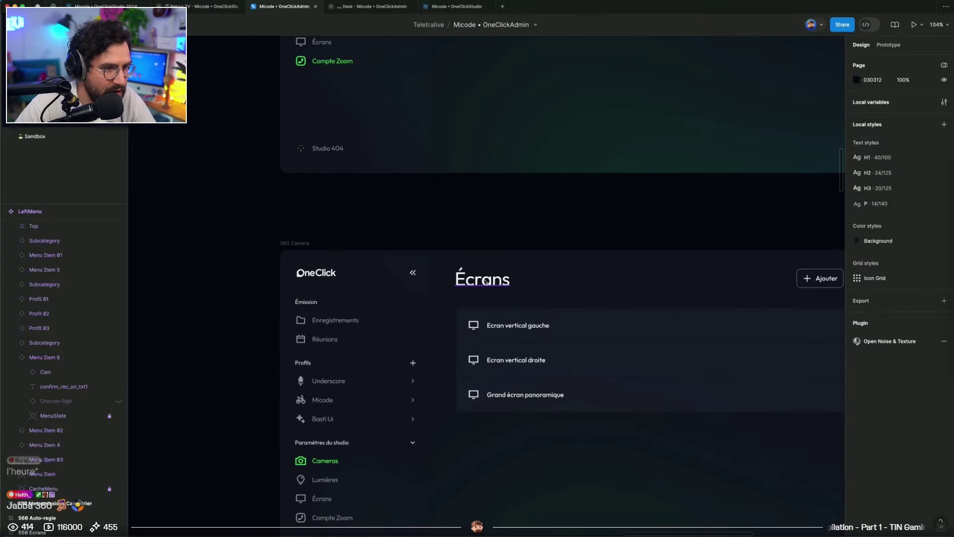
pyautogui.doubleClick(484, 279)
pyautogui.write('Caméras')
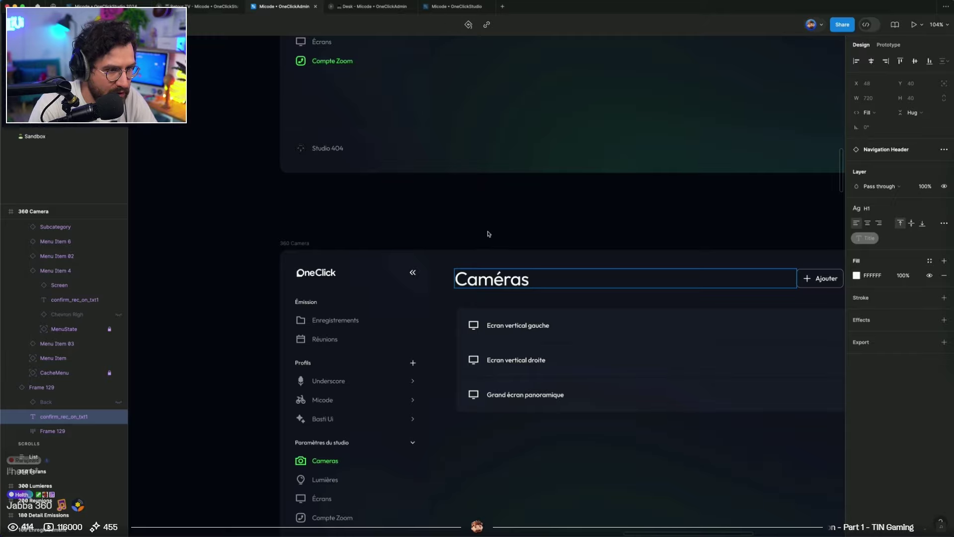
# Correct the Cameras item's label to "Caméras" in the LeftMenu main component and return to the 360 Camera frame
pyautogui.click(488, 234)
pyautogui.click(379, 475)
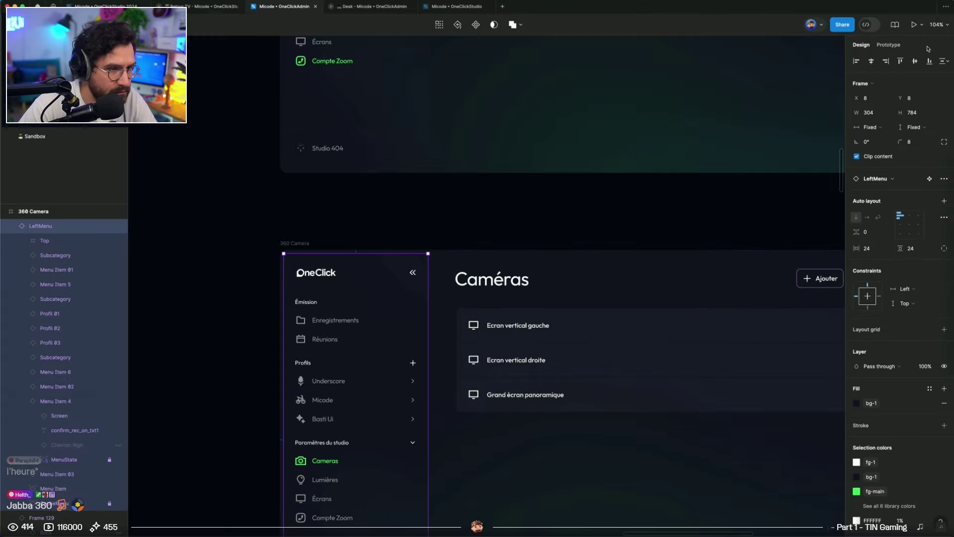
pyautogui.click(929, 178)
pyautogui.scroll(3, 454, 310)
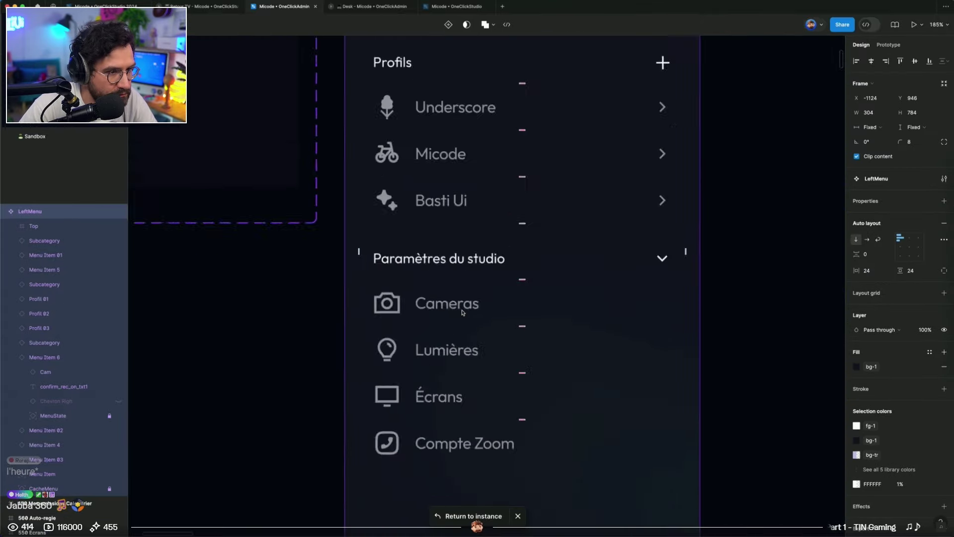
pyautogui.scroll(4, 462, 312)
pyautogui.doubleClick(452, 304)
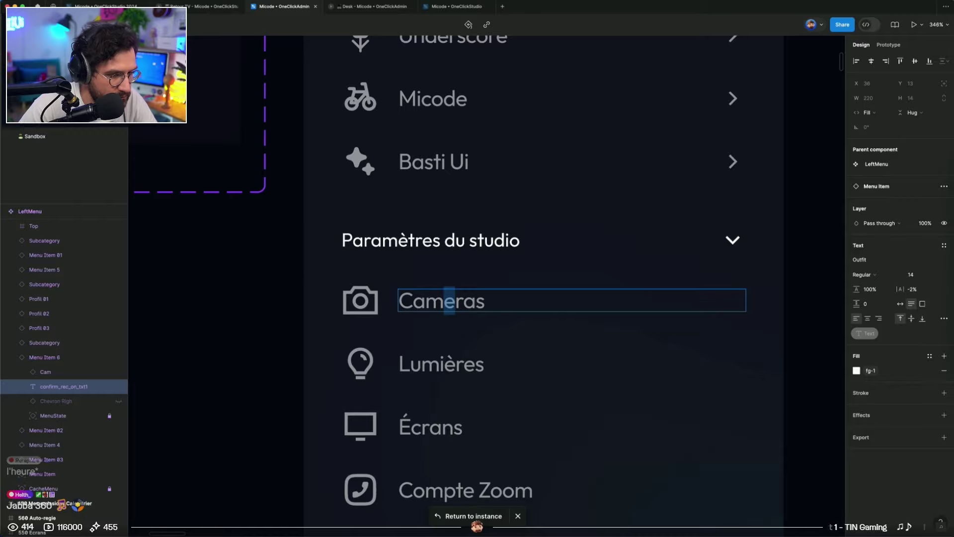
pyautogui.write('é')
pyautogui.press('Escape')
pyautogui.click(437, 270)
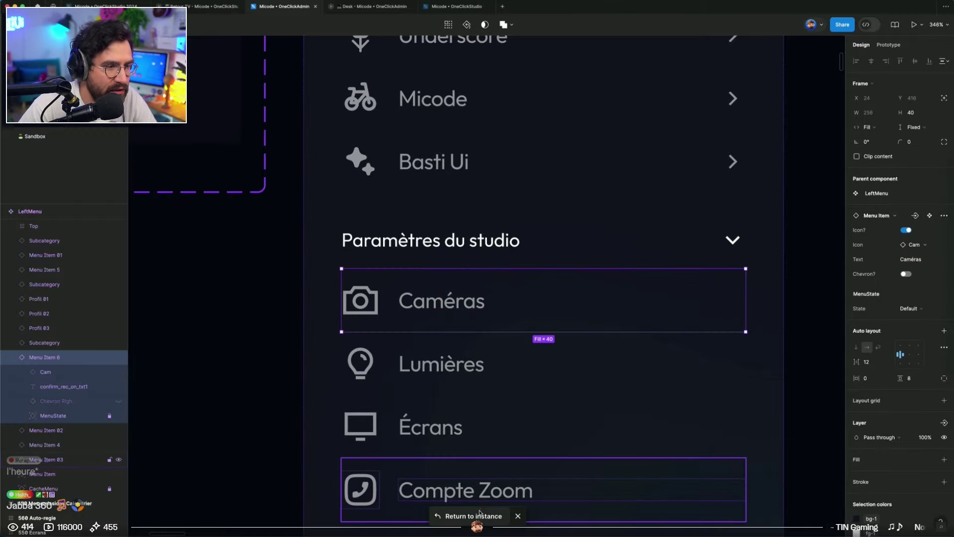
pyautogui.click(479, 515)
pyautogui.click(285, 304)
pyautogui.scroll(-3, 285, 304)
pyautogui.moveTo(315, 266); pyautogui.dragTo(183, 288)
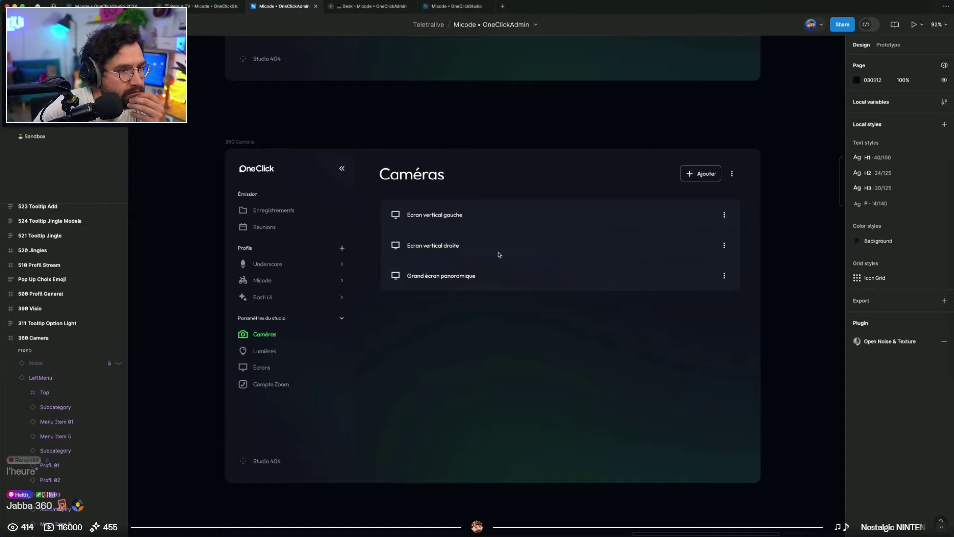
# Rename the first row of the Caméras page's list to "Cam Link 4K"
pyautogui.click(500, 214)
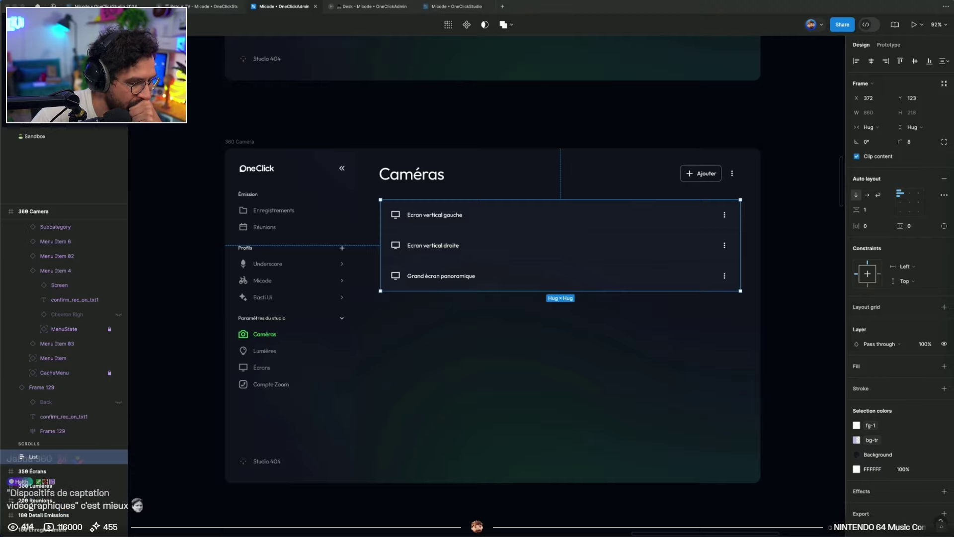
pyautogui.doubleClick(426, 217)
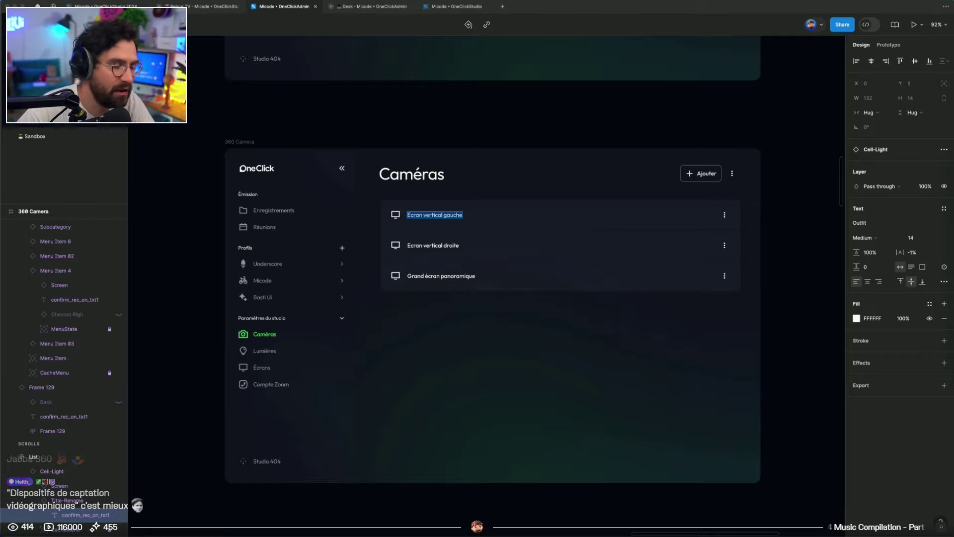
pyautogui.scroll(5, 413, 213)
pyautogui.doubleClick(413, 217)
pyautogui.write('Cam LL')
pyautogui.press('BackSpace')
pyautogui.write('ink 4K')
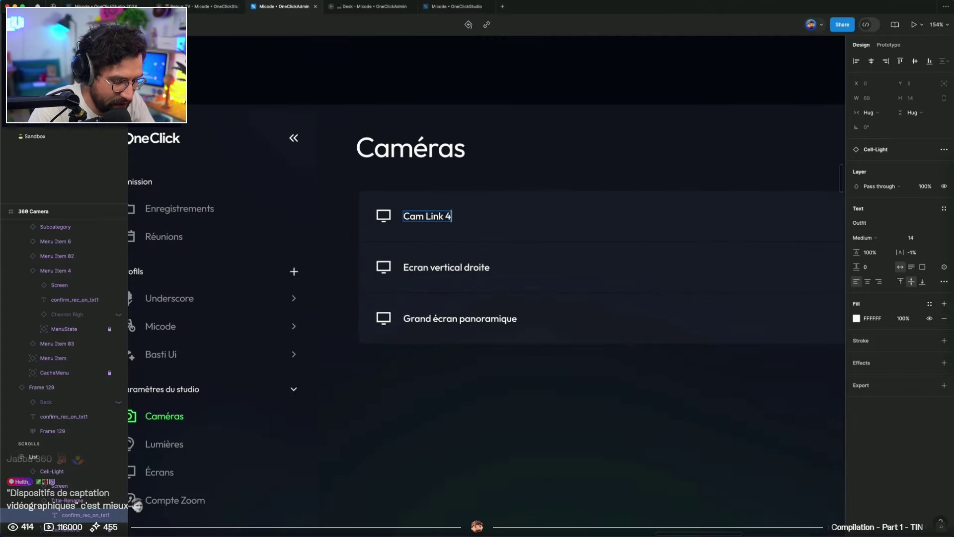
# Rename the second row of the camera list to "Webcam Logitech C920"
pyautogui.doubleClick(430, 268)
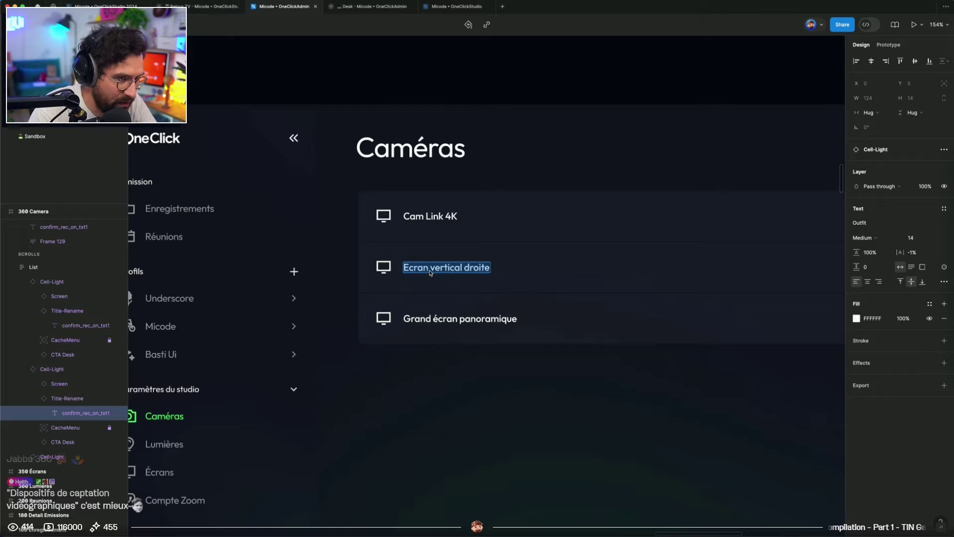
pyautogui.write('Webcam')
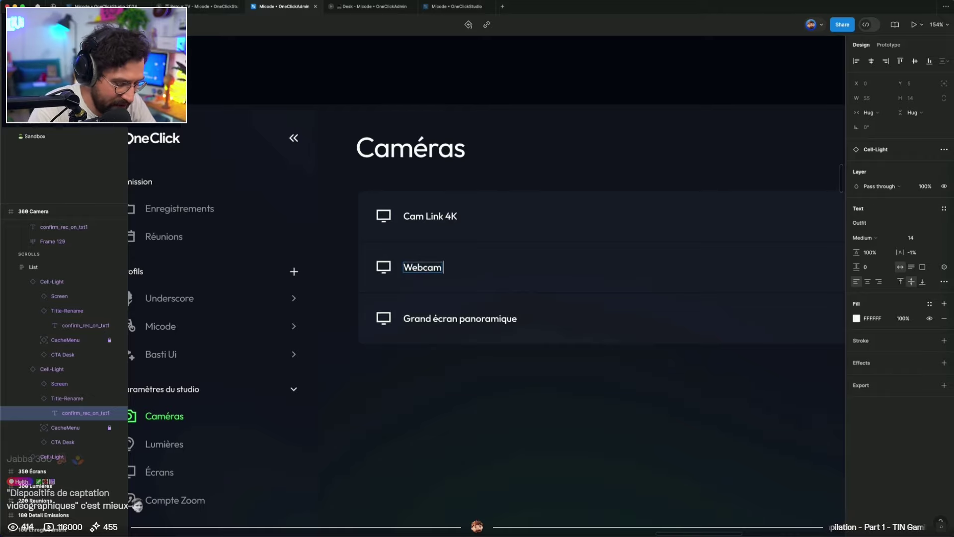
pyautogui.write(' Logitech')
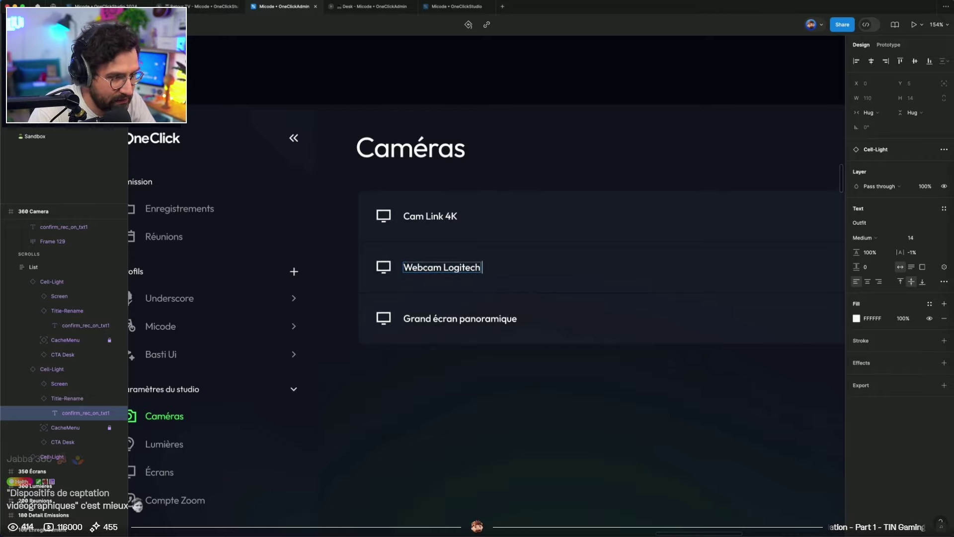
pyautogui.write(' C920')
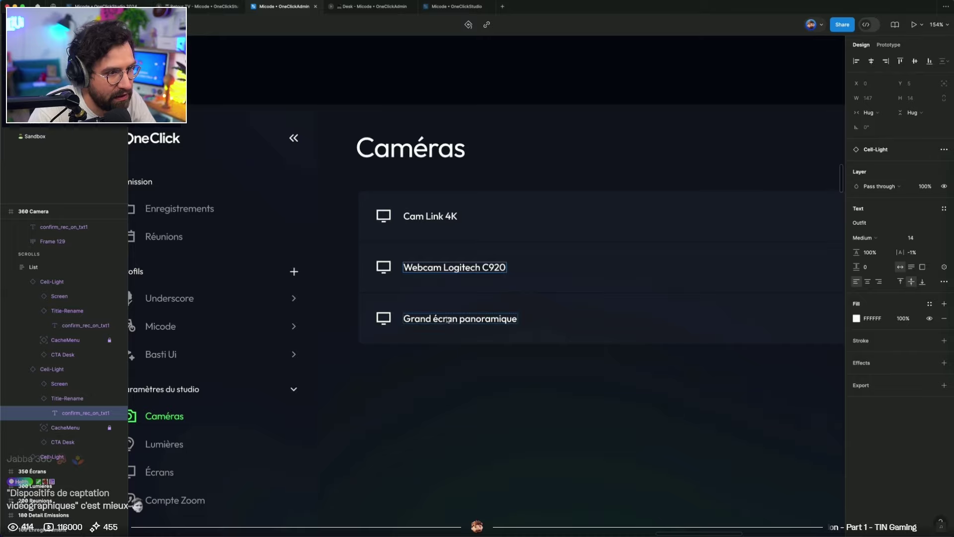
# Rename the third row of the camera list to "Blackmagic — Input 1"
pyautogui.doubleClick(446, 321)
pyautogui.write('Balck')
pyautogui.press('BackSpace')
pyautogui.press('BackSpace')
pyautogui.press('BackSpace')
pyautogui.press('BackSpace')
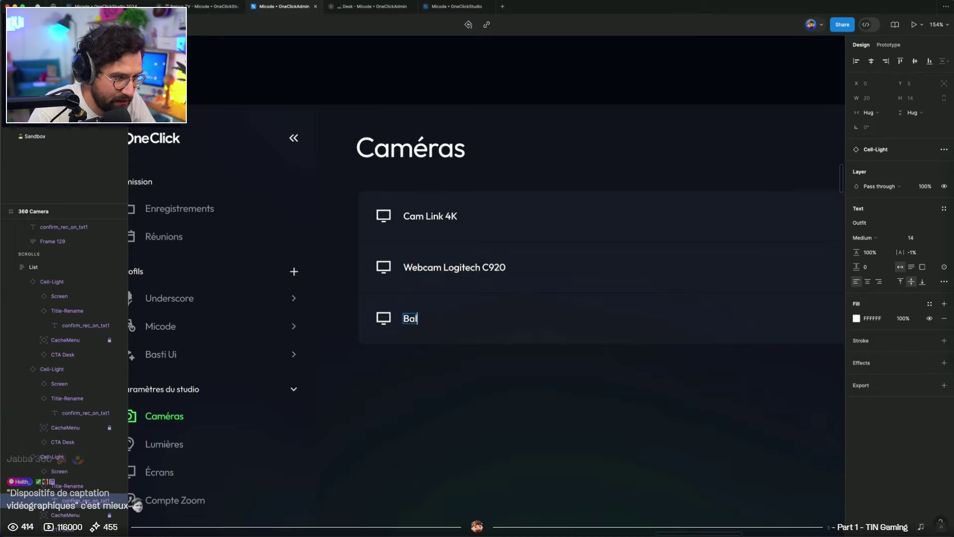
pyautogui.write('laclmag')
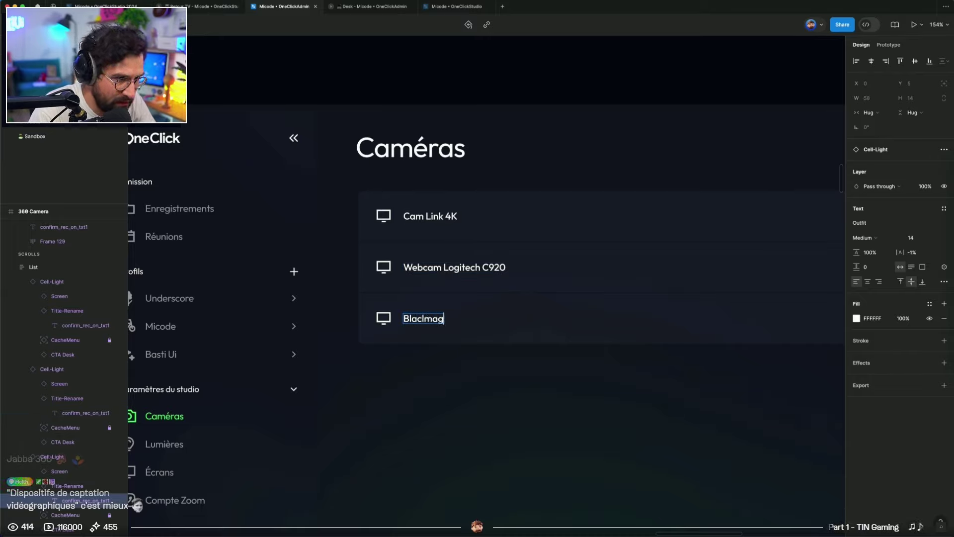
pyautogui.write('ic Input 1')
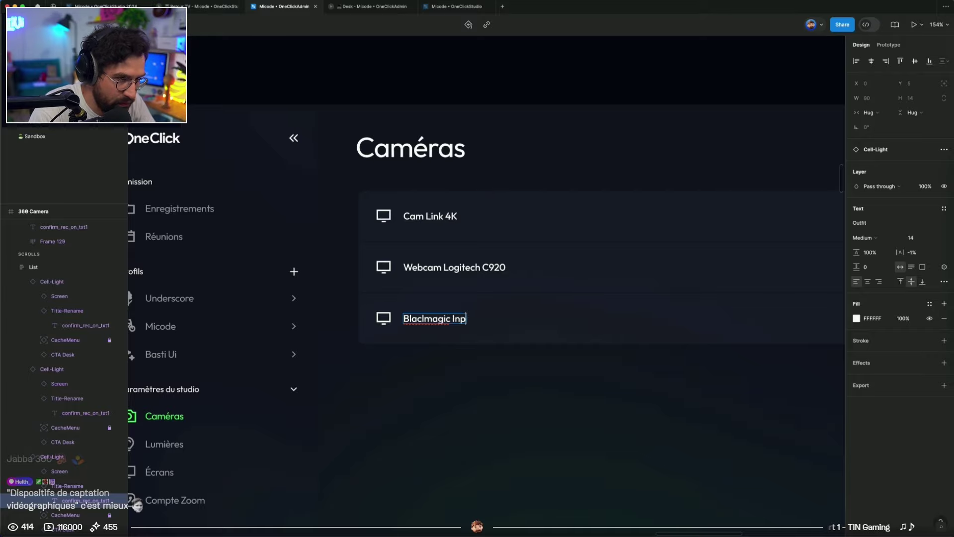
pyautogui.click(451, 319)
pyautogui.write('—')
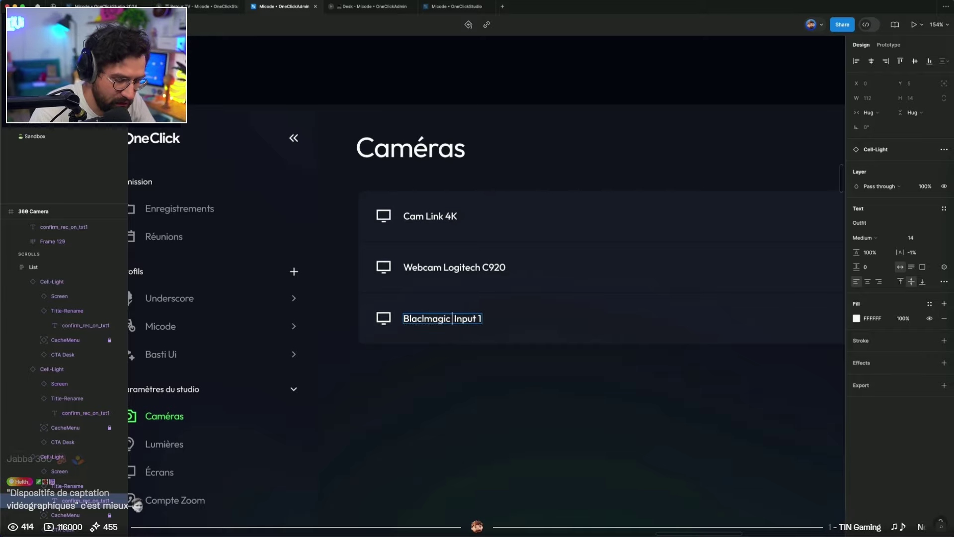
pyautogui.click(423, 320)
pyautogui.press('BackSpace')
pyautogui.write('k')
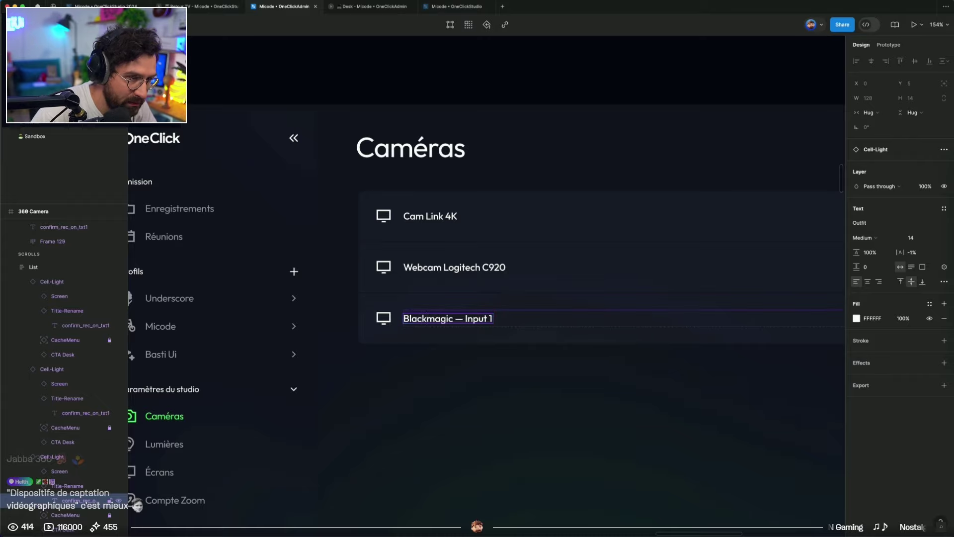
# Duplicate the "Blackmagic — Input 1" row as a fourth list row and rename the copy to "Blackmagic — Input 2"
pyautogui.click(500, 335)
pyautogui.click(517, 313)
pyautogui.click(517, 312)
pyautogui.hotkey('ctrl', 'd')
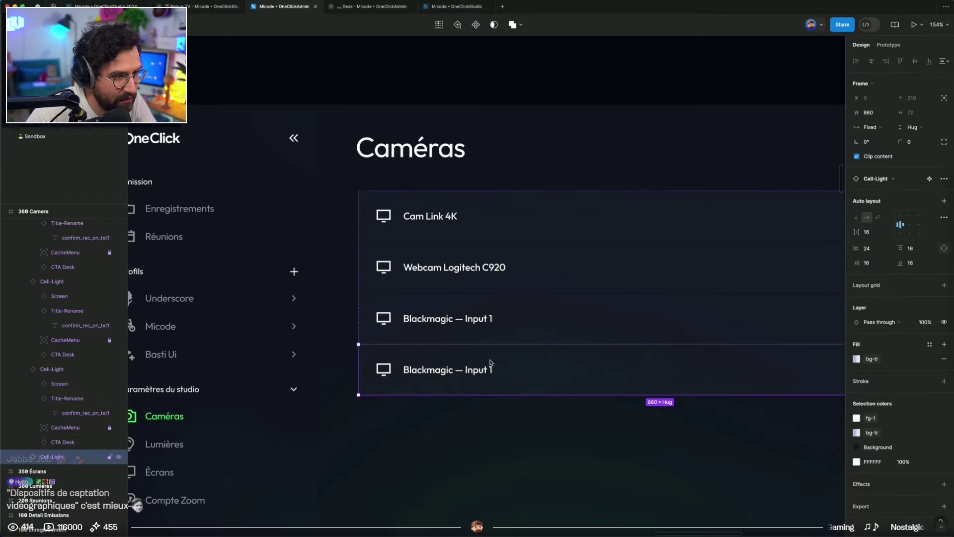
pyautogui.doubleClick(492, 370)
pyautogui.click(492, 372)
pyautogui.press('BackSpace')
pyautogui.write('2')
pyautogui.click(515, 440)
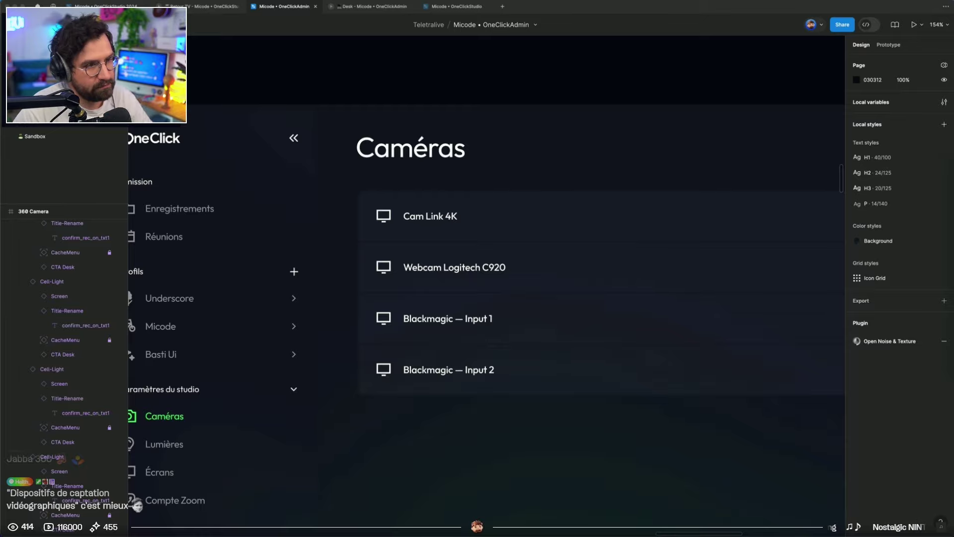
pyautogui.click(400, 367)
pyautogui.click(388, 371)
pyautogui.keyDown('shift'); pyautogui.click(396, 322); pyautogui.keyUp('shift')
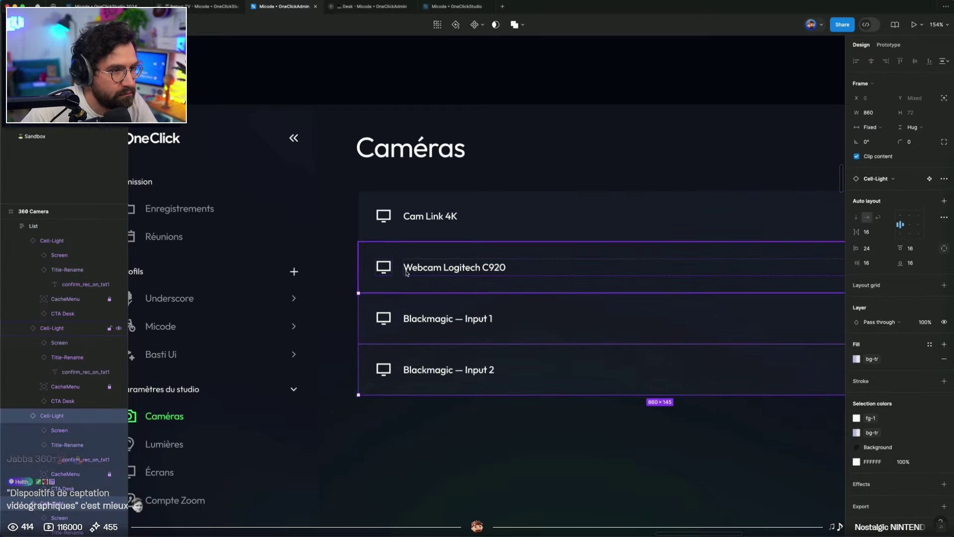
pyautogui.keyDown('shift'); pyautogui.click(407, 271); pyautogui.keyUp('shift')
pyautogui.keyDown('shift'); pyautogui.click(417, 223); pyautogui.keyUp('shift')
pyautogui.click(594, 441)
pyautogui.scroll(-3, 593, 439)
pyautogui.hscroll(5, 566, 368)
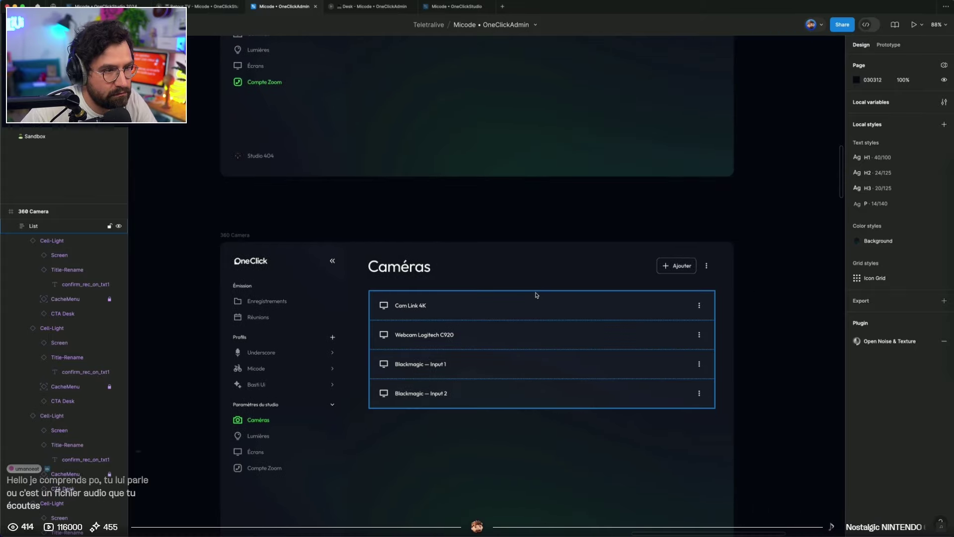
# Try to make a separate component named "Component" from a copy of the Cell-Light main component, and return to the 360 Camera frame
pyautogui.click(528, 307)
pyautogui.click(529, 308)
pyautogui.click(931, 179)
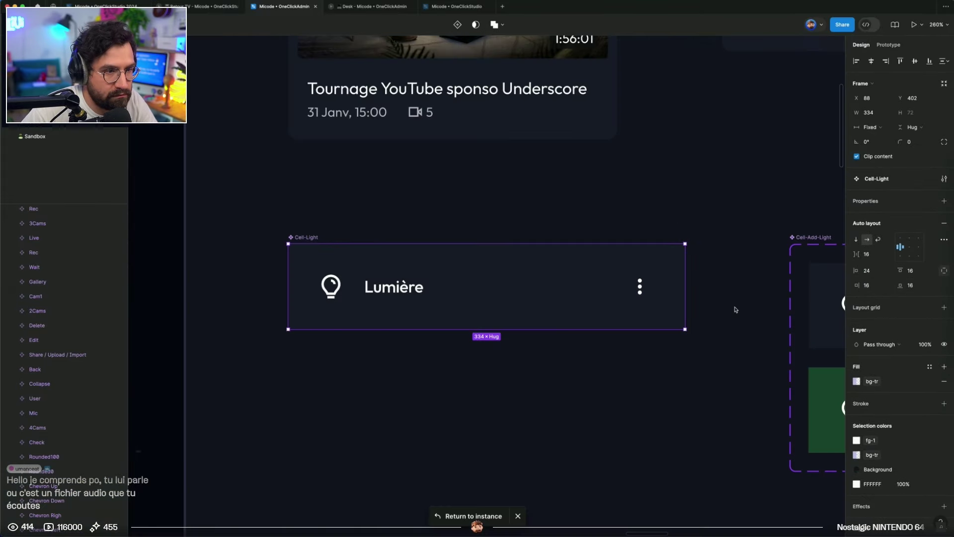
pyautogui.scroll(-5, 436, 313)
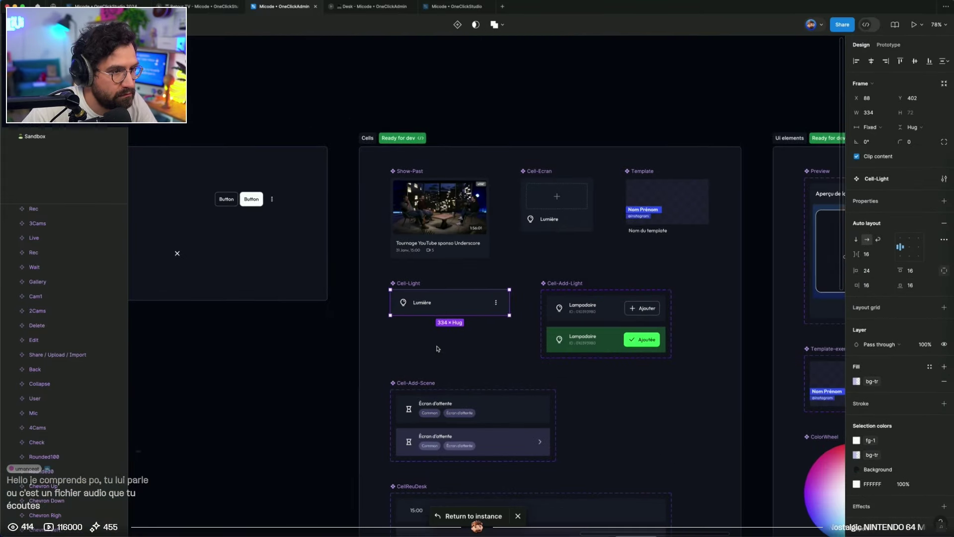
pyautogui.moveTo(412, 286); pyautogui.dragTo(414, 320)
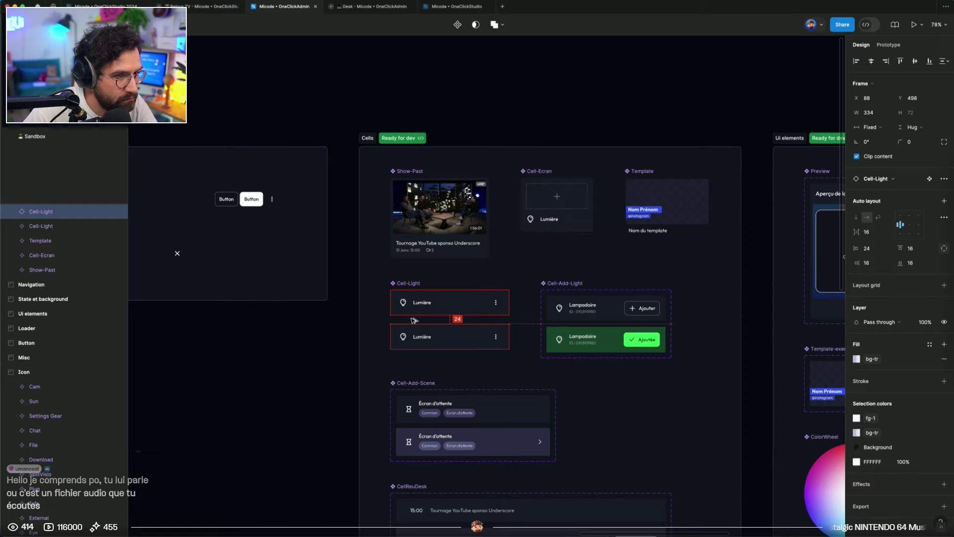
pyautogui.scroll(5, 413, 322)
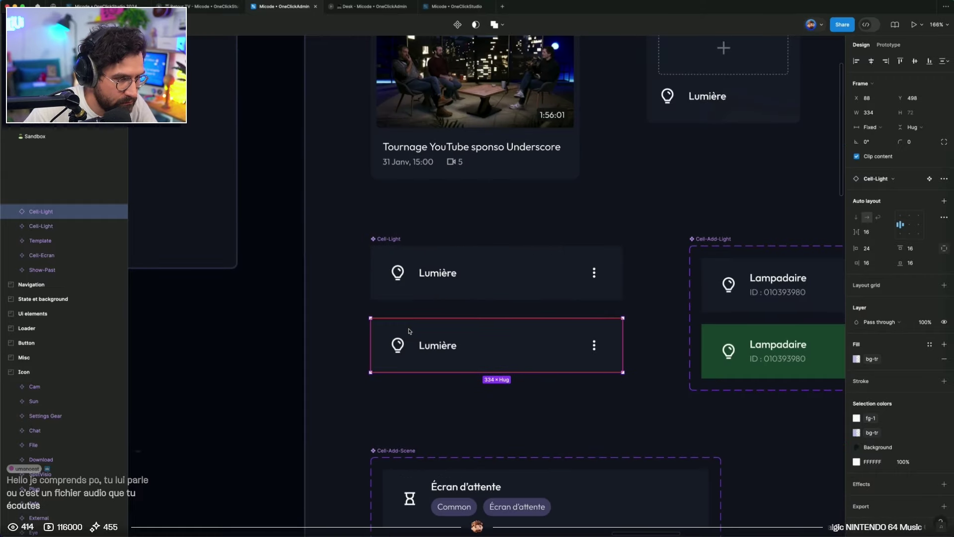
pyautogui.press('super+alt+k')
pyautogui.doubleClick(393, 312)
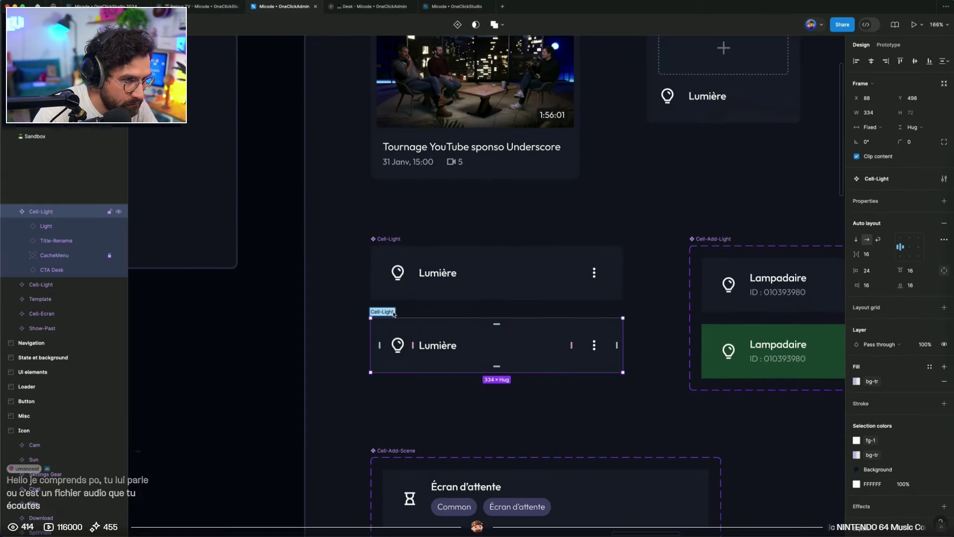
pyautogui.write('Component')
pyautogui.press('Return')
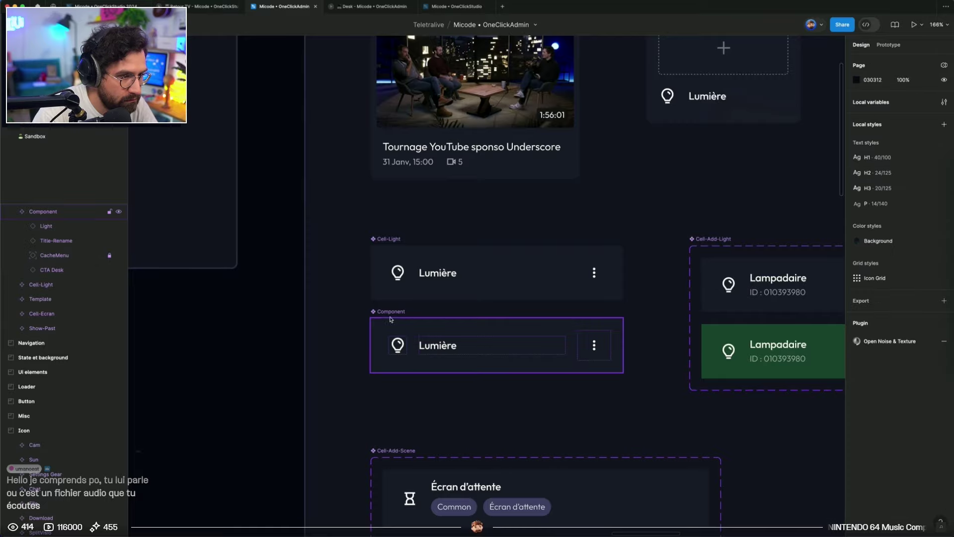
pyautogui.press('Escape')
pyautogui.scroll(-10, 393, 313)
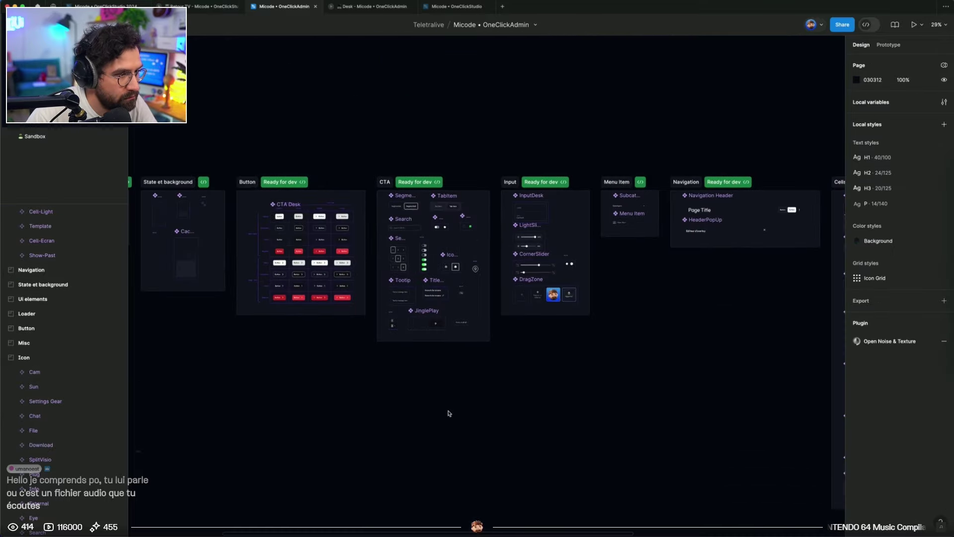
pyautogui.scroll(-5, 503, 365)
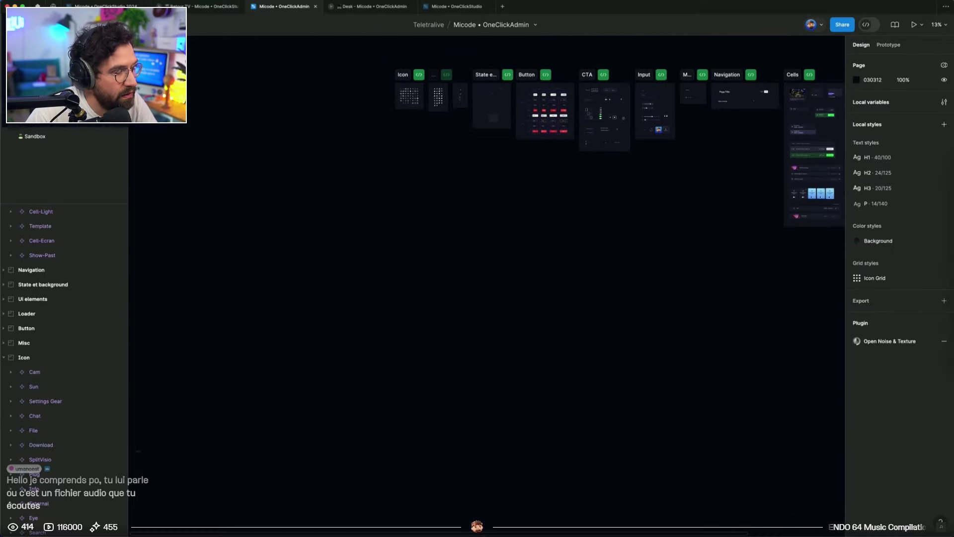
pyautogui.press('pageup')
# Swap the Screen icon in the "Cam Link 4K" row for the Cam icon
pyautogui.keyDown('shift'); pyautogui.click(390, 347); pyautogui.keyUp('shift')
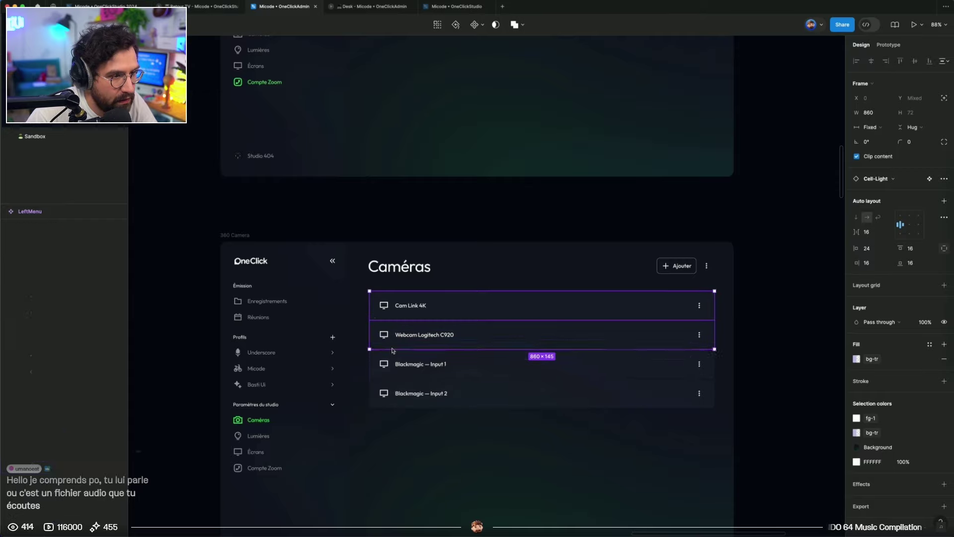
pyautogui.keyDown('shift'); pyautogui.click(390, 367); pyautogui.keyUp('shift')
pyautogui.click(386, 411)
pyautogui.click(386, 305)
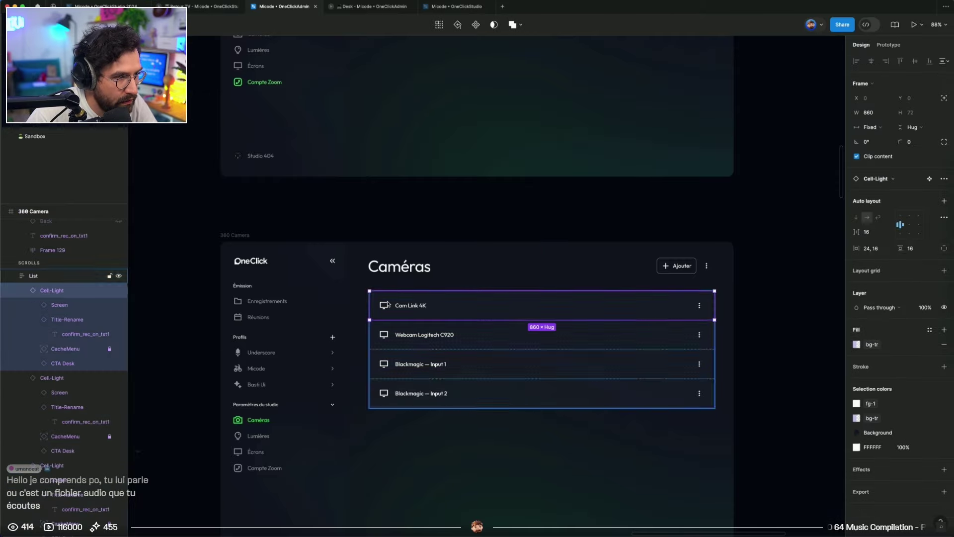
pyautogui.click(386, 305)
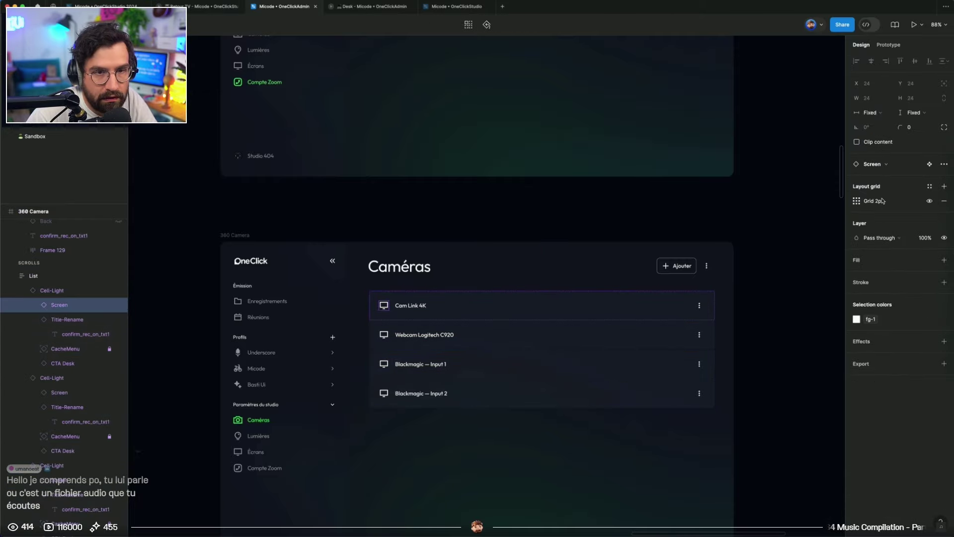
pyautogui.click(886, 164)
pyautogui.write('cam')
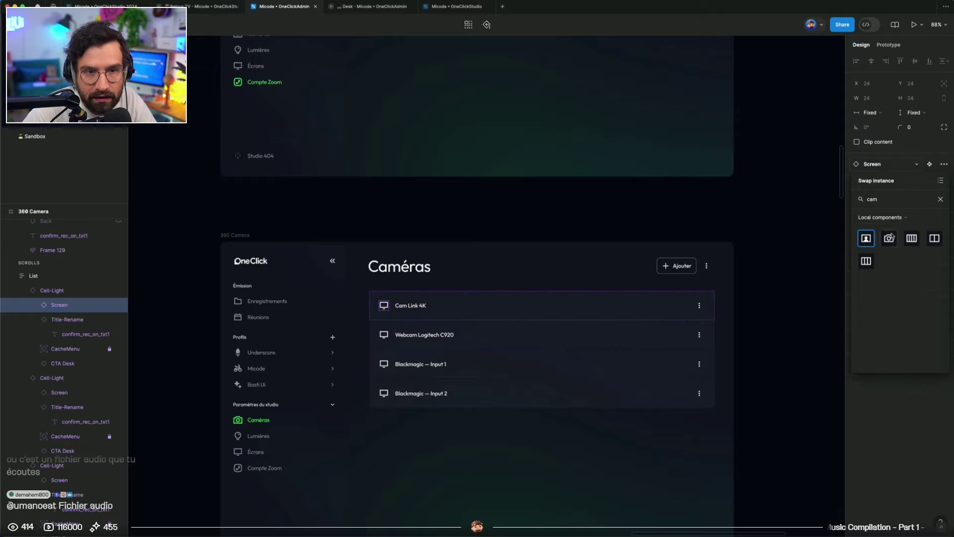
pyautogui.click(889, 238)
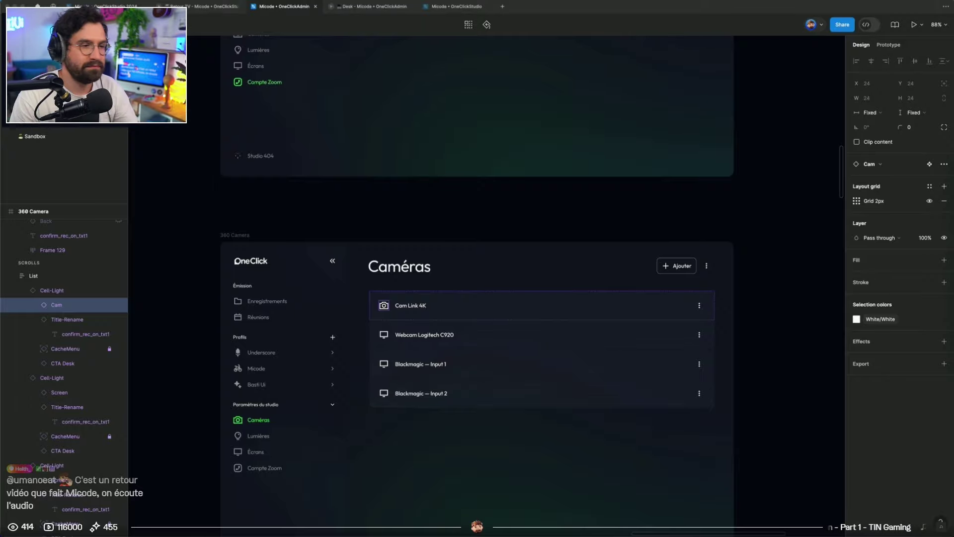
pyautogui.click(475, 375)
pyautogui.scroll(5, 475, 376)
pyautogui.click(437, 444)
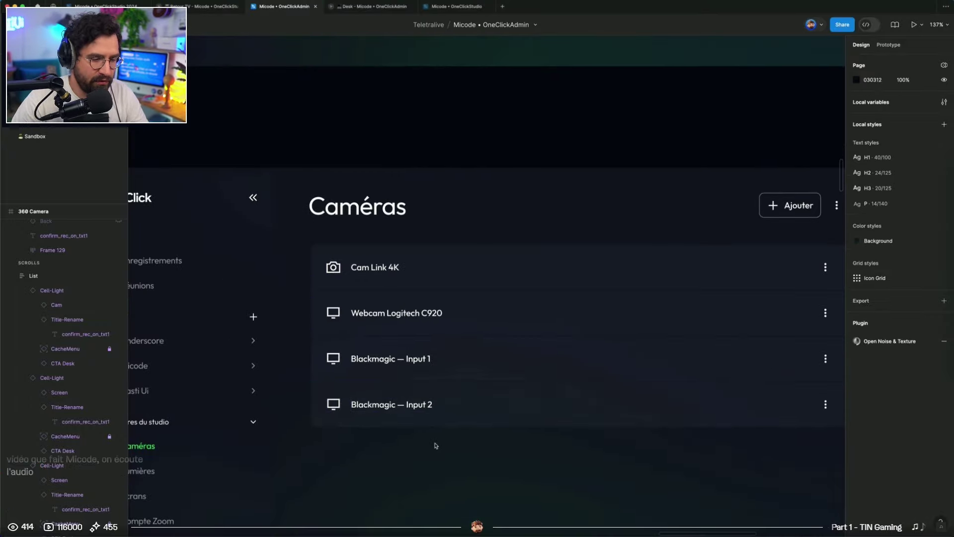
# Swap the Screen icon in the "Webcam Logitech C920" row for the Cam icon
pyautogui.moveTo(552, 536)
pyautogui.mouseDown()
pyautogui.moveTo(552, 105)
pyautogui.moveTo(541, 90)
pyautogui.moveTo(547, 536)
pyautogui.mouseUp()
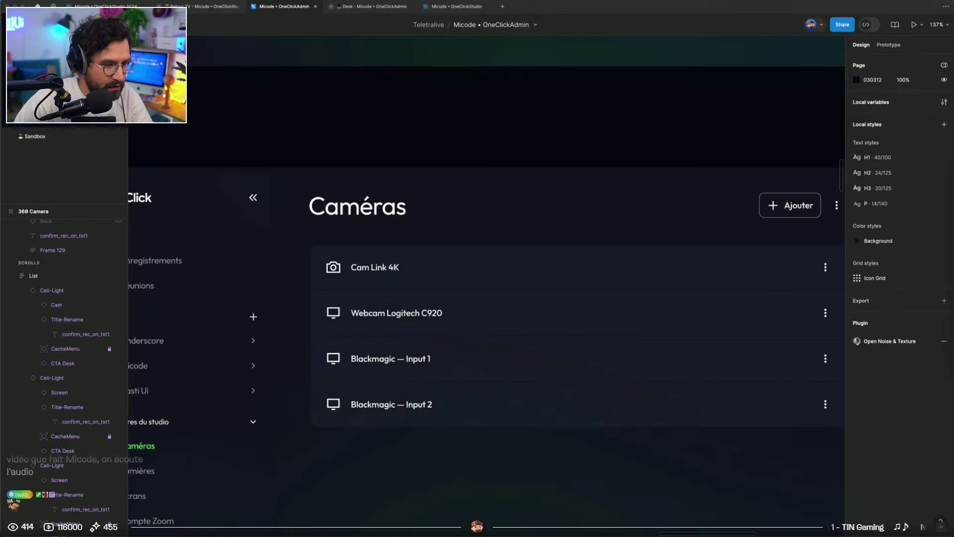
pyautogui.click(426, 502)
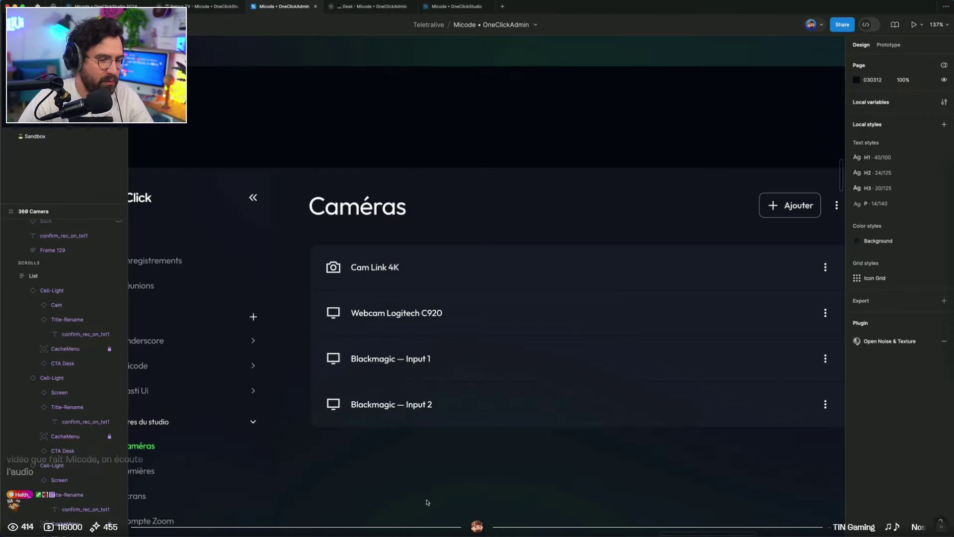
pyautogui.scroll(4, 427, 502)
pyautogui.click(300, 234)
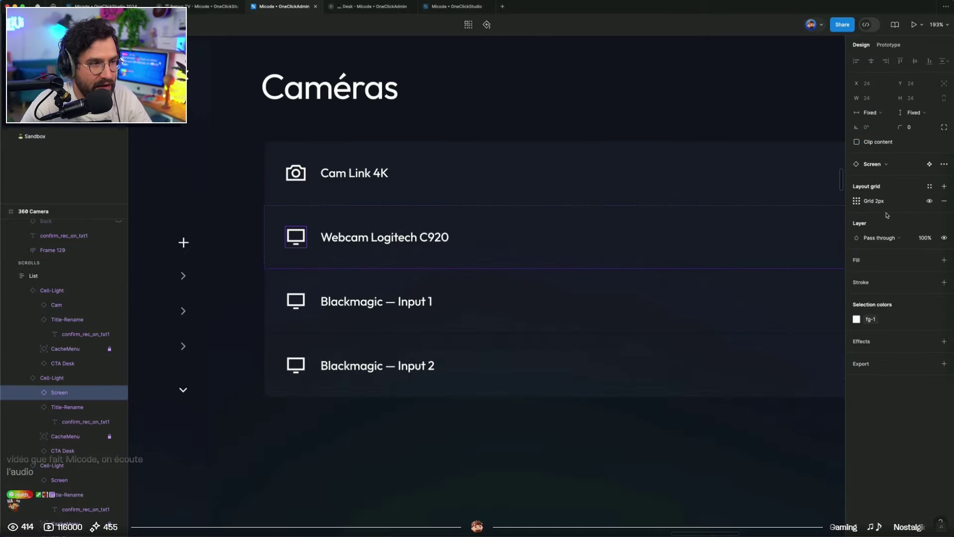
pyautogui.click(881, 166)
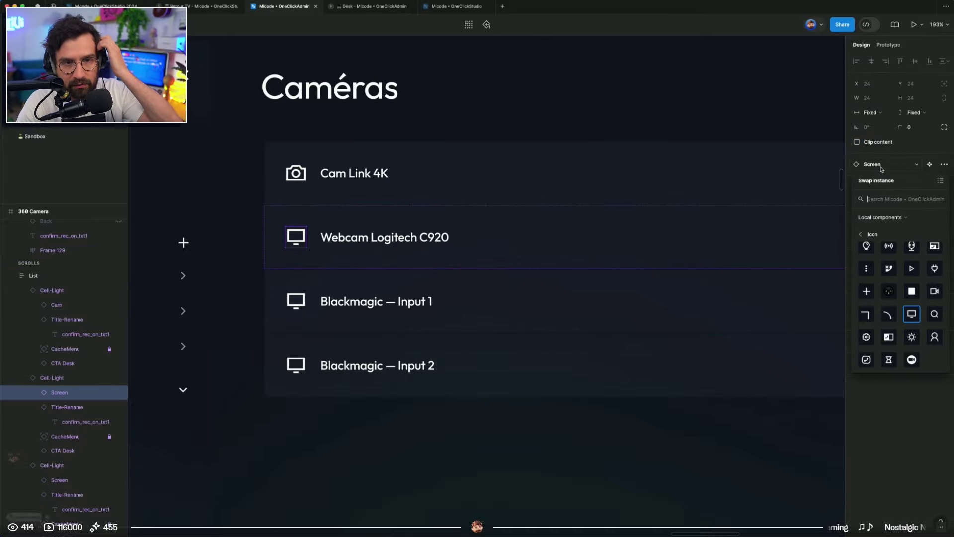
pyautogui.write('cam')
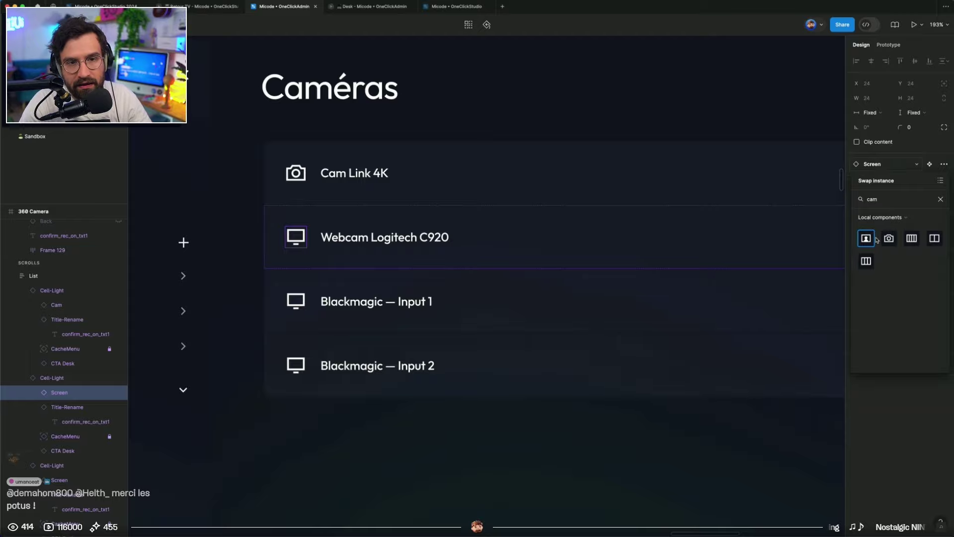
pyautogui.click(889, 238)
# Swap the Screen icons in the "Blackmagic — Input 1" and "Blackmagic — Input 2" rows for the Cam icon
pyautogui.click(296, 301)
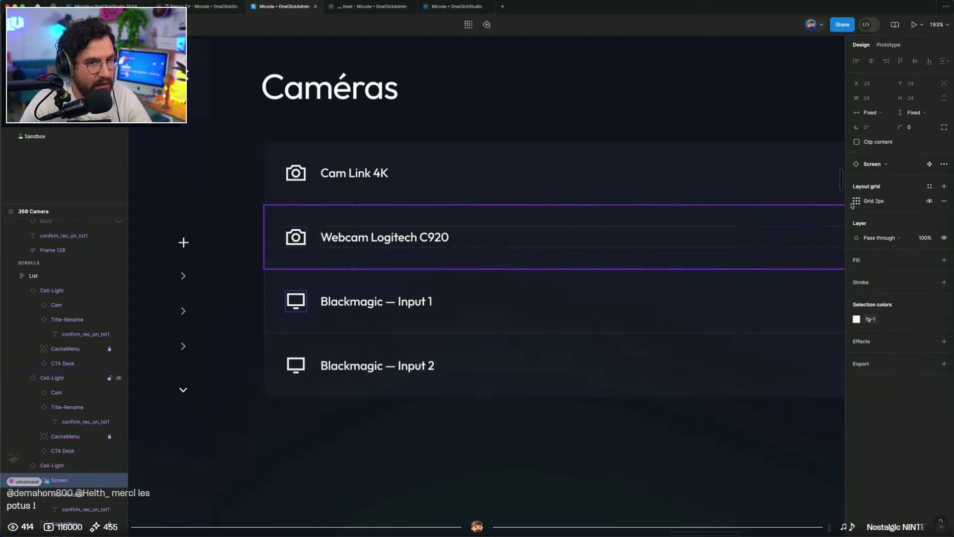
pyautogui.click(881, 164)
pyautogui.click(889, 238)
pyautogui.click(294, 365)
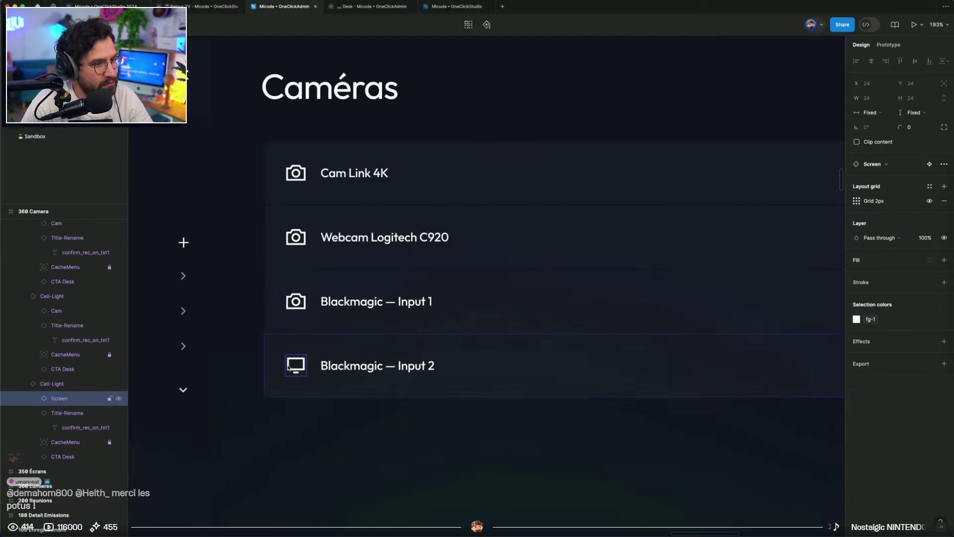
pyautogui.click(883, 164)
pyautogui.write('cam')
pyautogui.click(888, 238)
pyautogui.press('Escape')
pyautogui.click(301, 238)
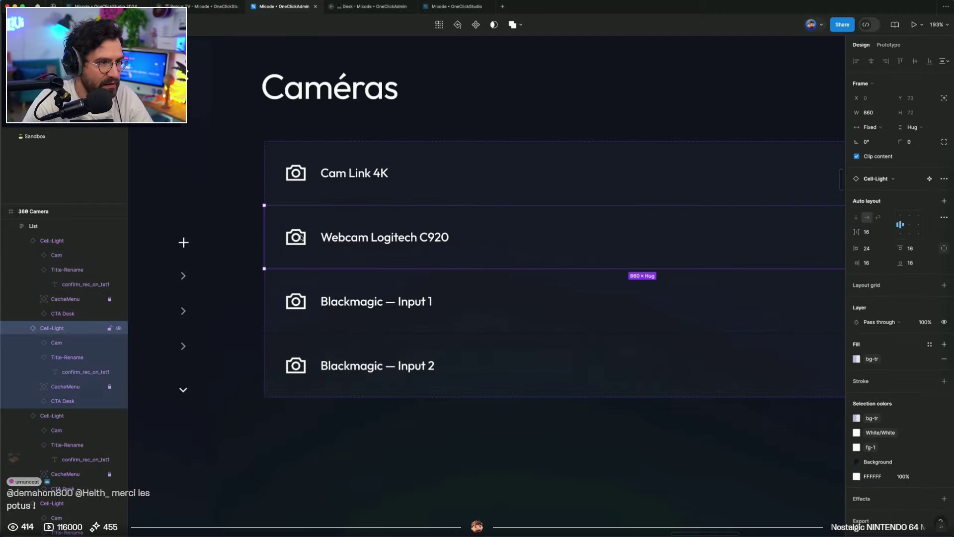
pyautogui.click(406, 423)
# Switch to the prototype preview and test the camera rows' option buttons and the Ajouter button on the Caméras page
pyautogui.scroll(-3, 407, 424)
pyautogui.hscroll(4, 450, 420)
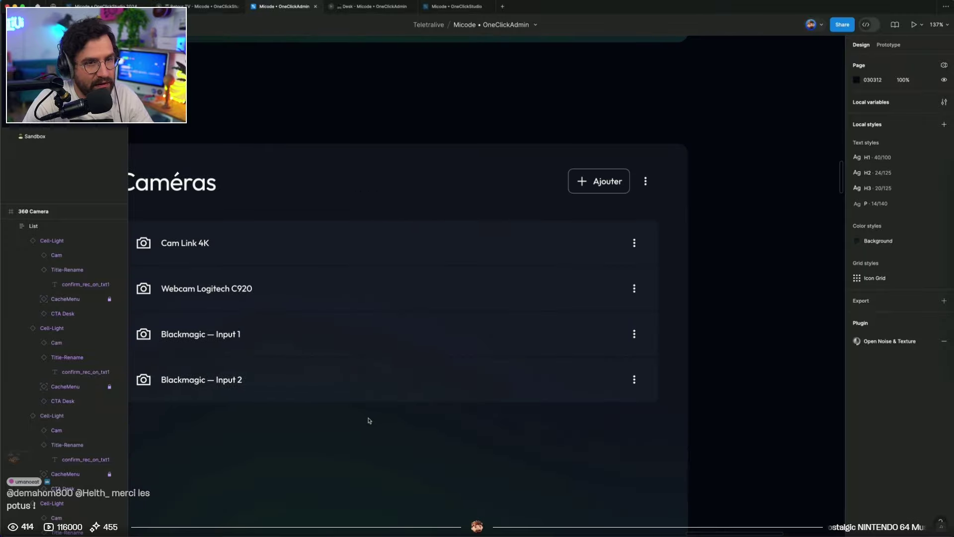
pyautogui.hscroll(-3, 368, 419)
pyautogui.click(368, 7)
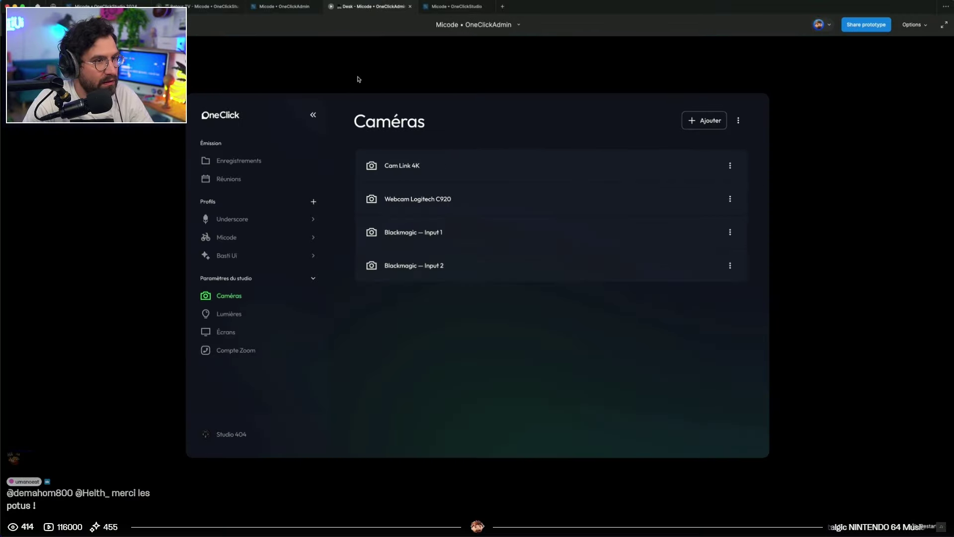
pyautogui.click(734, 168)
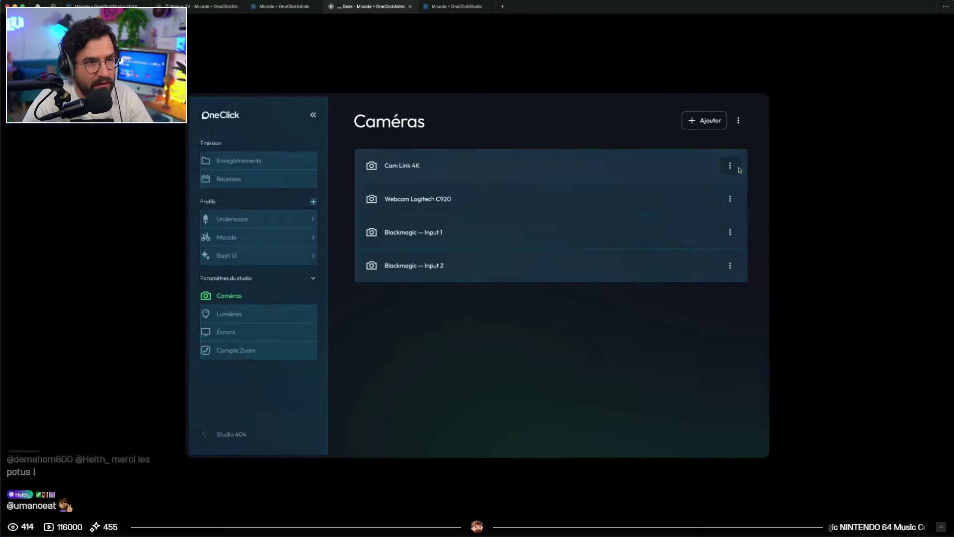
pyautogui.click(734, 172)
pyautogui.click(729, 199)
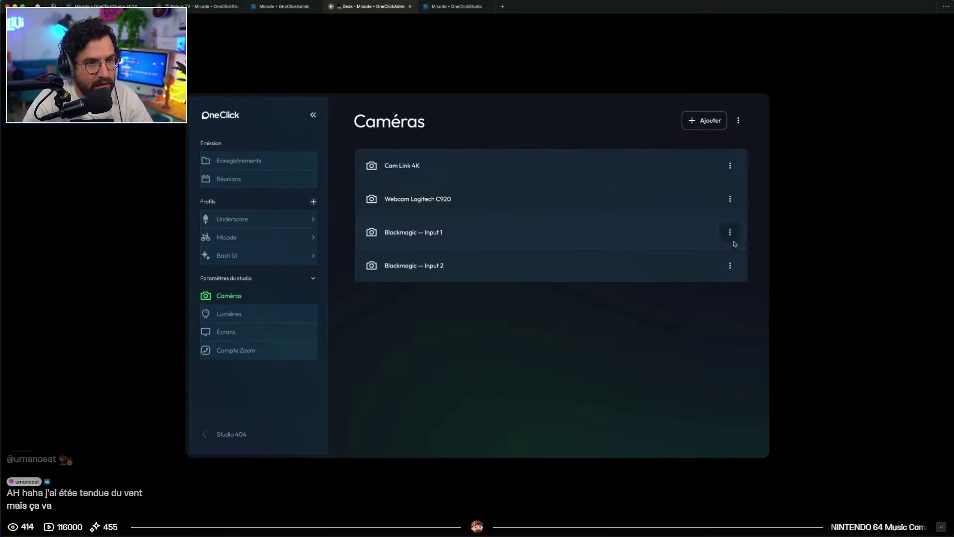
pyautogui.click(711, 123)
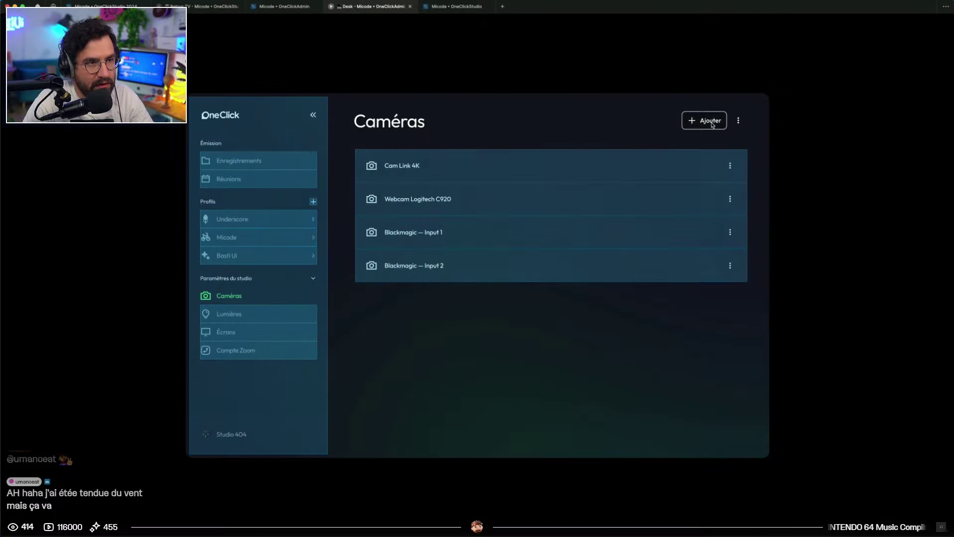
pyautogui.click(427, 166)
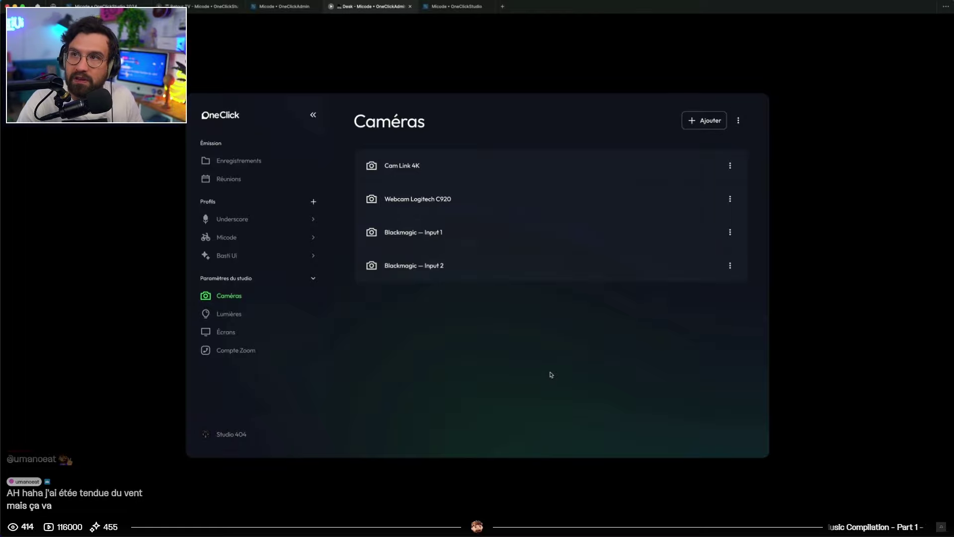
# Return to the OneClickAdmin design file and rename the 360 Camera frame to "360 Camera v1"
pyautogui.click(285, 6)
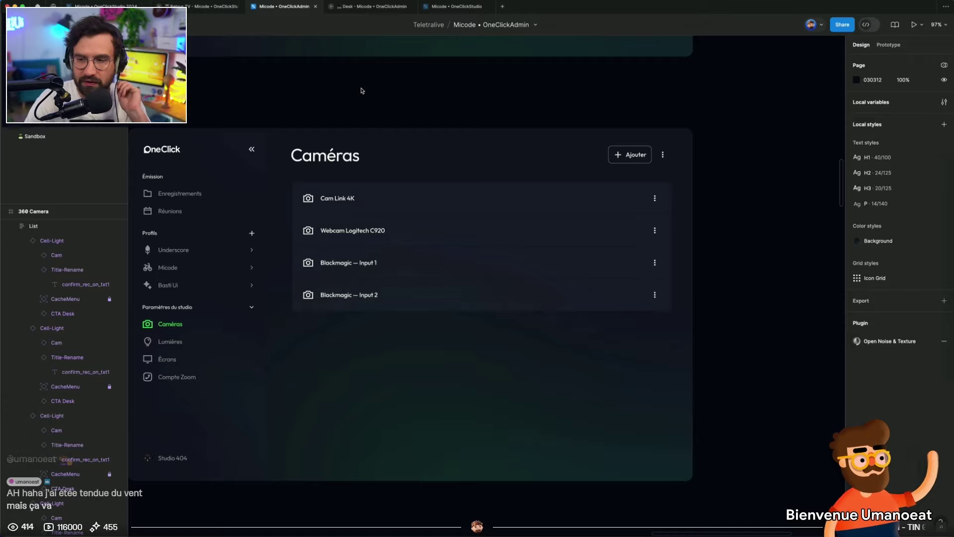
pyautogui.hscroll(-2, 353, 100)
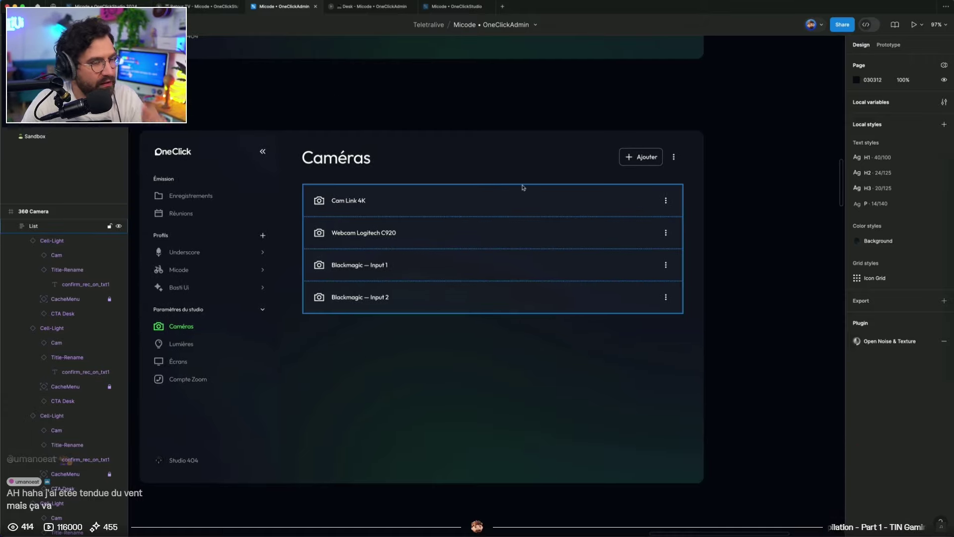
pyautogui.scroll(-5, 509, 197)
pyautogui.hscroll(5, 709, 215)
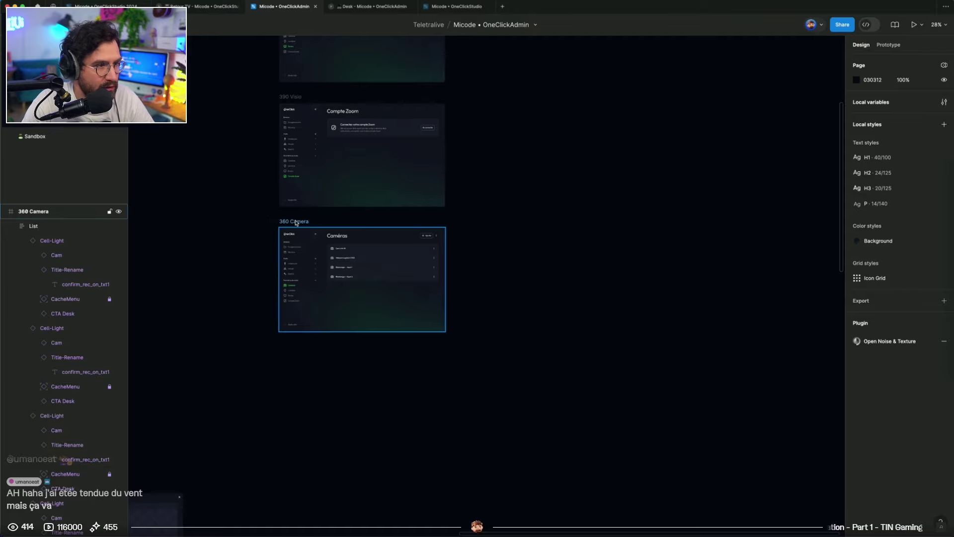
pyautogui.click(296, 223)
pyautogui.doubleClick(308, 222)
pyautogui.write('v1')
pyautogui.click(320, 222)
# Duplicate the 360 Camera v1 frame beside the original and name the copy "360 Camera v2"
pyautogui.moveTo(301, 222); pyautogui.dragTo(491, 229)
pyautogui.press('Escape')
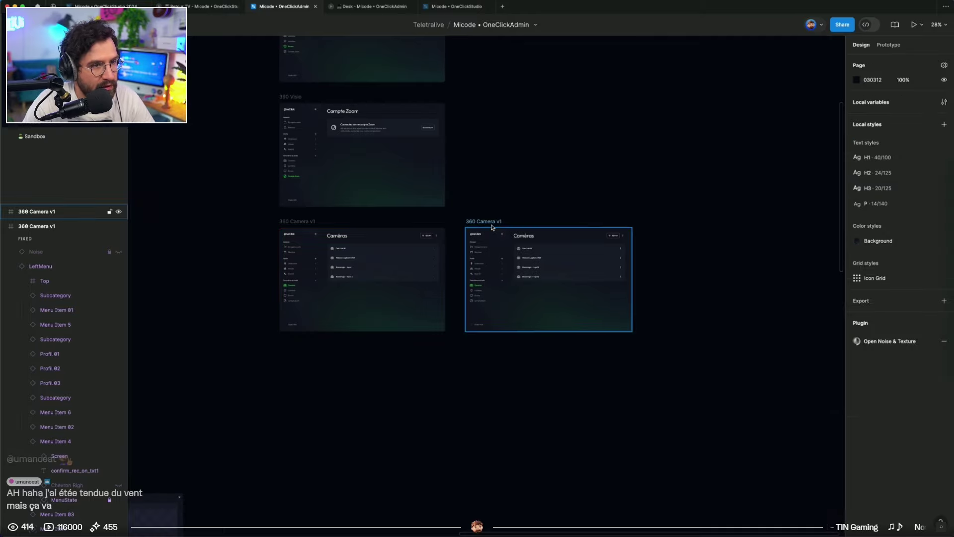
pyautogui.click(492, 226)
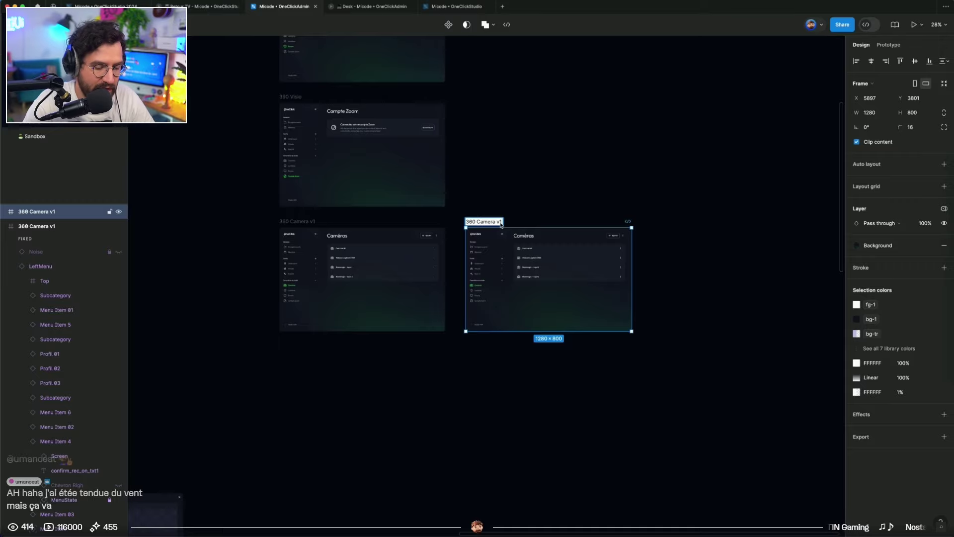
pyautogui.click(511, 174)
# Go to the Cell-Ecran main component from the first screen cell in the 550 Ecrans frame and copy it
pyautogui.scroll(-4, 511, 174)
pyautogui.hscroll(-5, 613, 237)
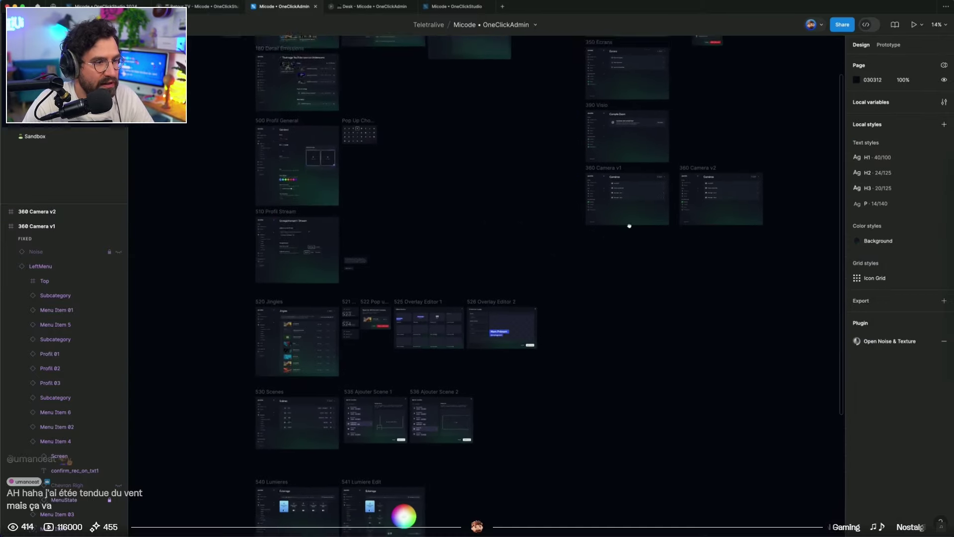
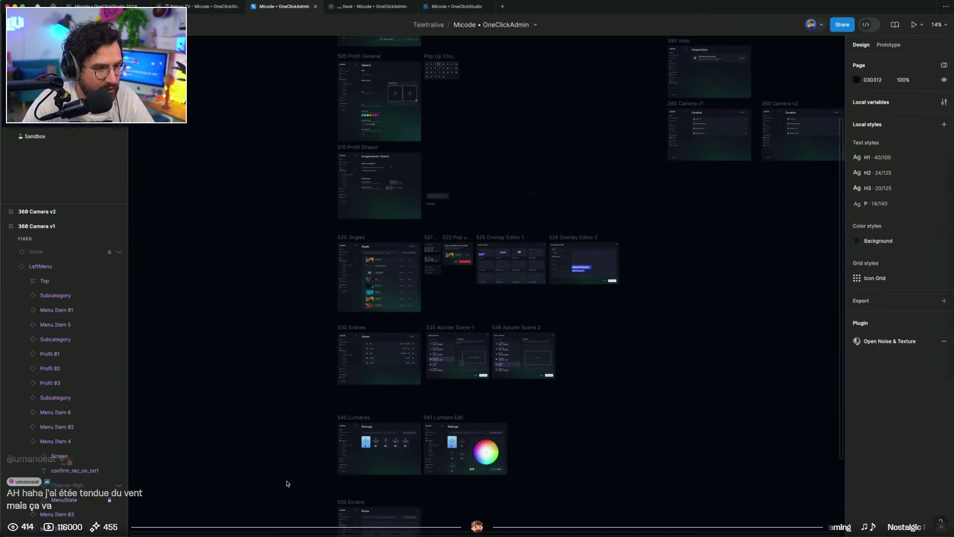
pyautogui.scroll(-3, 389, 493)
pyautogui.scroll(5, 424, 298)
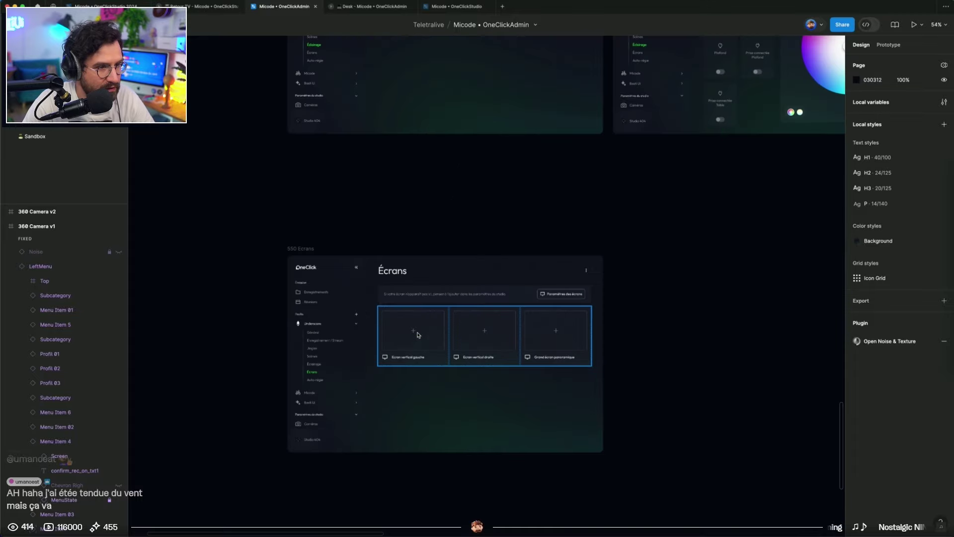
pyautogui.click(417, 335)
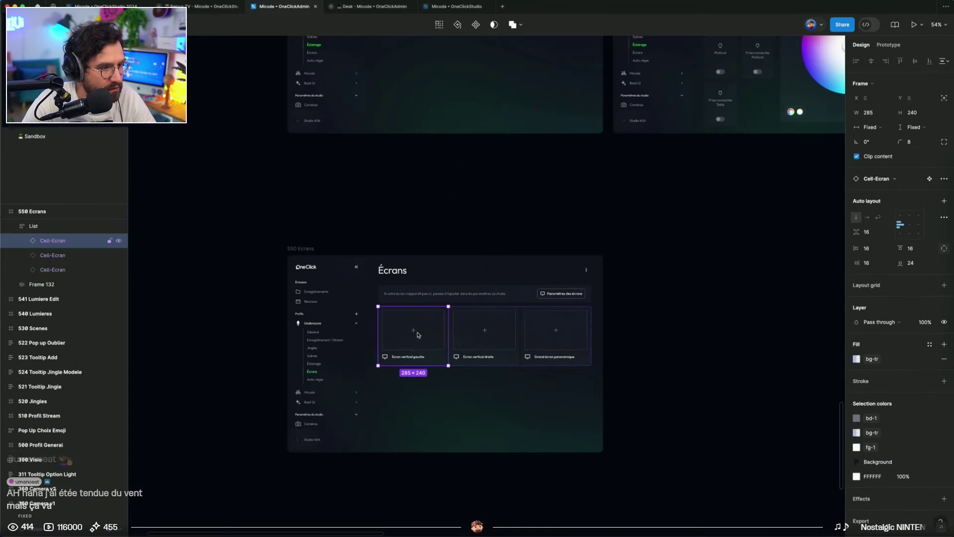
pyautogui.click(929, 179)
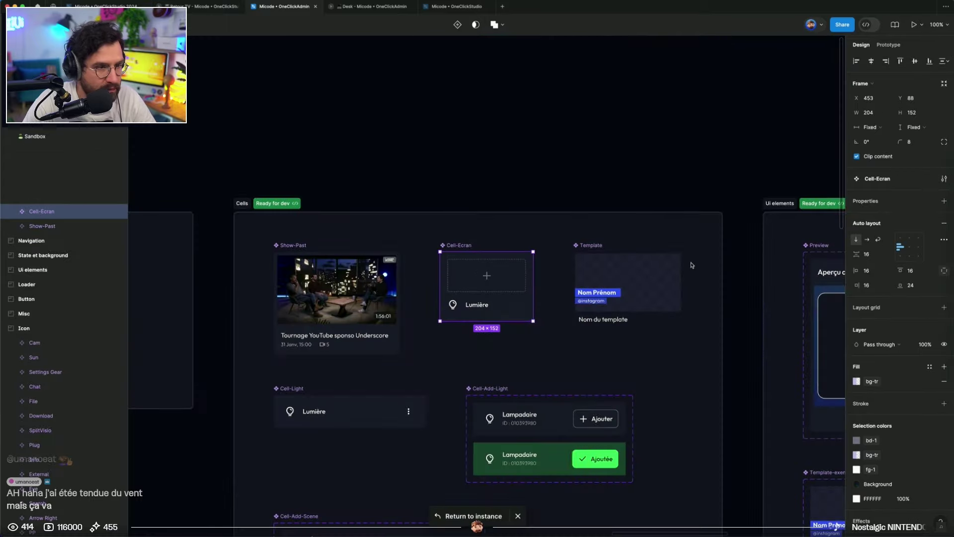
pyautogui.scroll(-5, 540, 215)
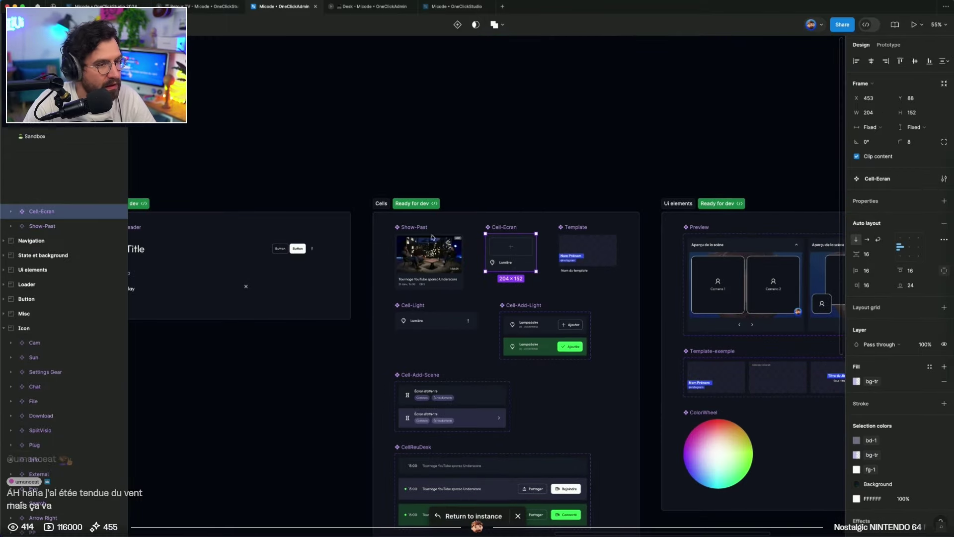
pyautogui.press('super+z')
# Paste the Cell-Ecran cell into the empty area beside the 360 Camera v2 frame and detach it from its component
pyautogui.click(557, 230)
pyautogui.moveTo(760, 176); pyautogui.dragTo(238, 360)
pyautogui.moveTo(405, 310); pyautogui.dragTo(404, 437)
pyautogui.scroll(-5, 404, 436)
pyautogui.moveTo(417, 401); pyautogui.dragTo(144, 332)
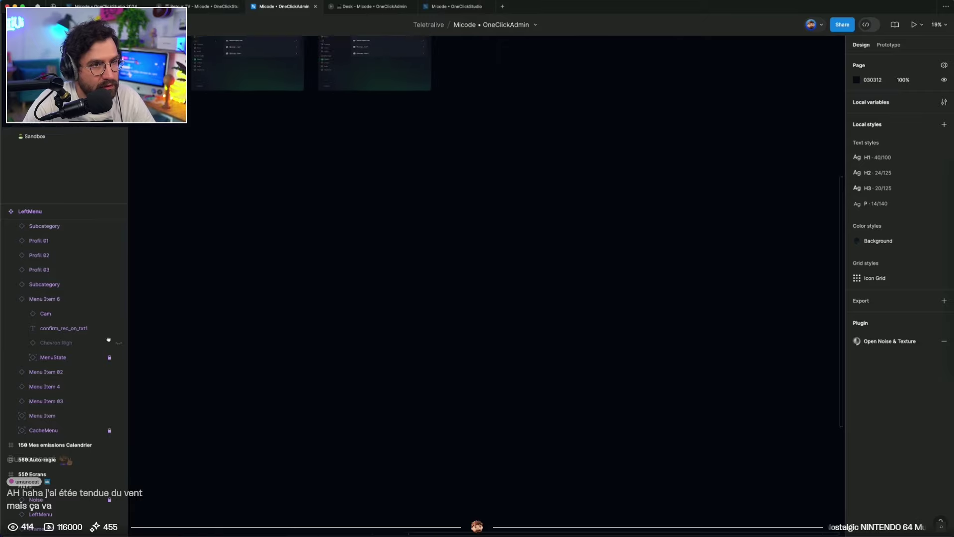
pyautogui.scroll(5, 482, 357)
pyautogui.scroll(6, 551, 301)
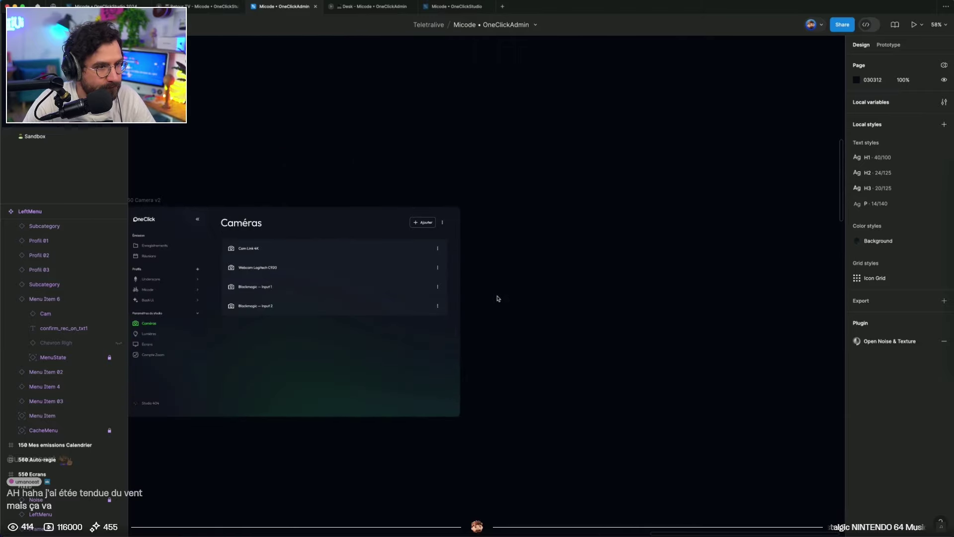
pyautogui.press('super+v')
pyautogui.moveTo(485, 282); pyautogui.dragTo(528, 281)
pyautogui.press('alt+super+b')
pyautogui.scroll(3, 526, 332)
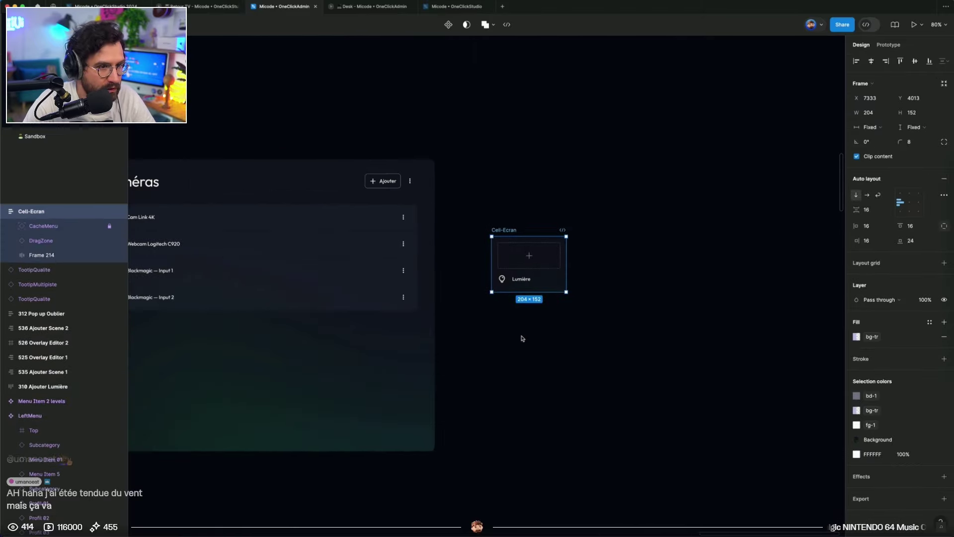
# Rename the detached Cell-Ecran frame to "Cell-Cam"
pyautogui.click(522, 339)
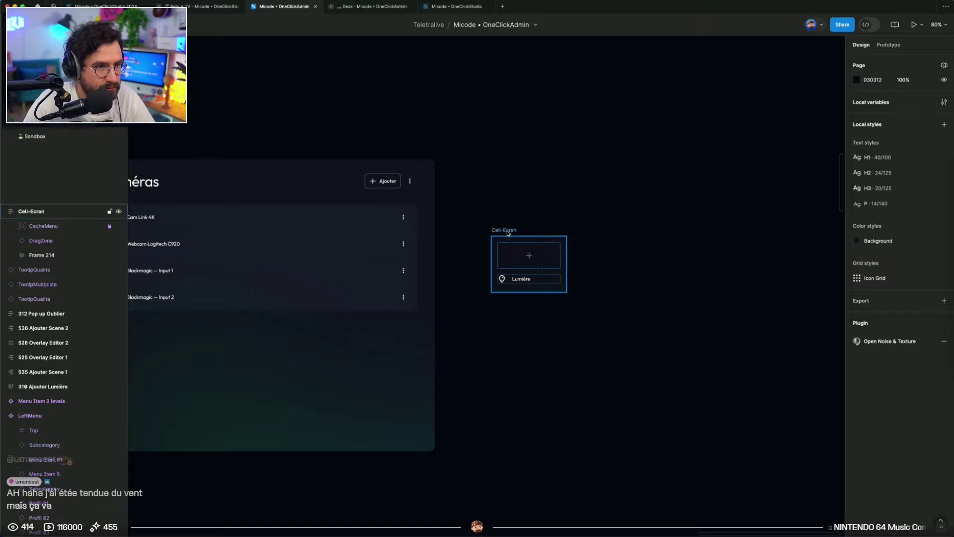
pyautogui.hscroll(-5, 508, 232)
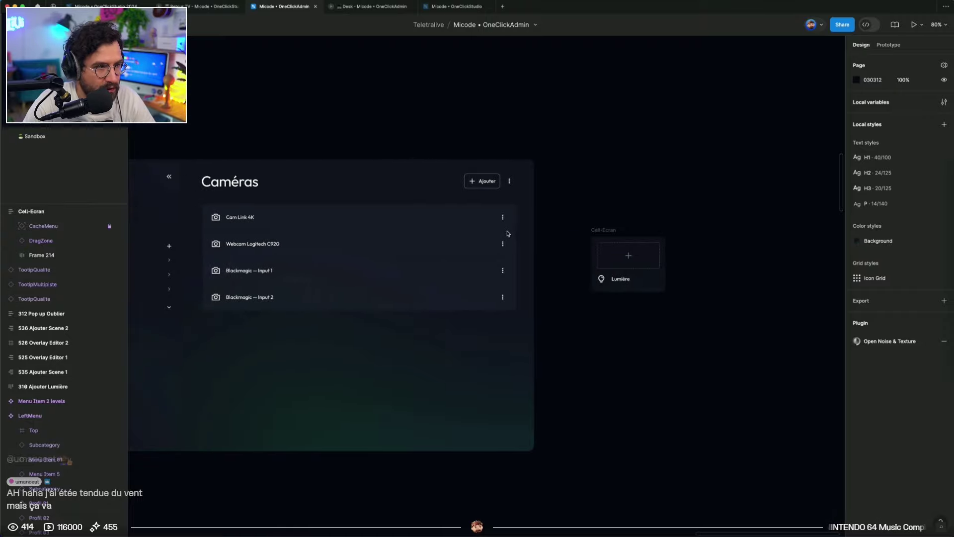
pyautogui.click(608, 231)
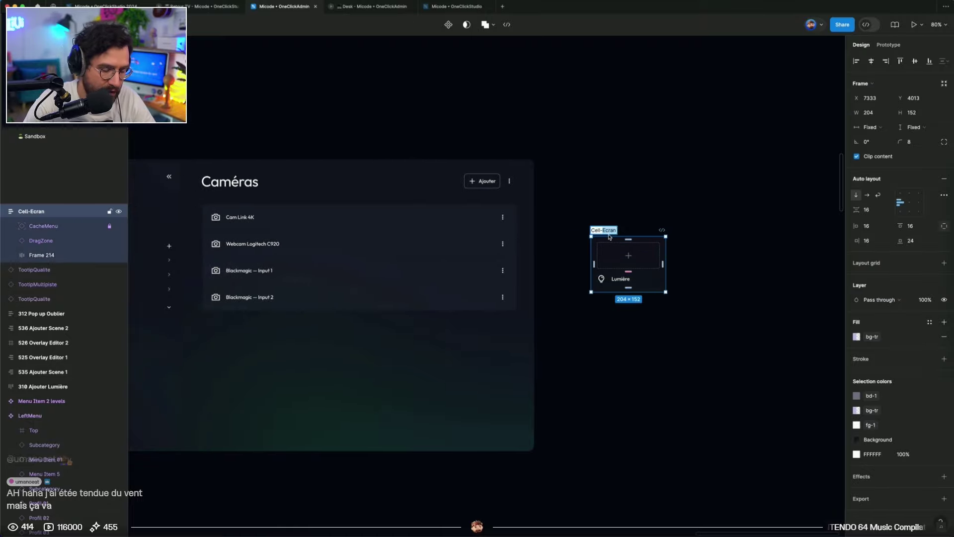
pyautogui.press('Return')
pyautogui.scroll(5, 605, 278)
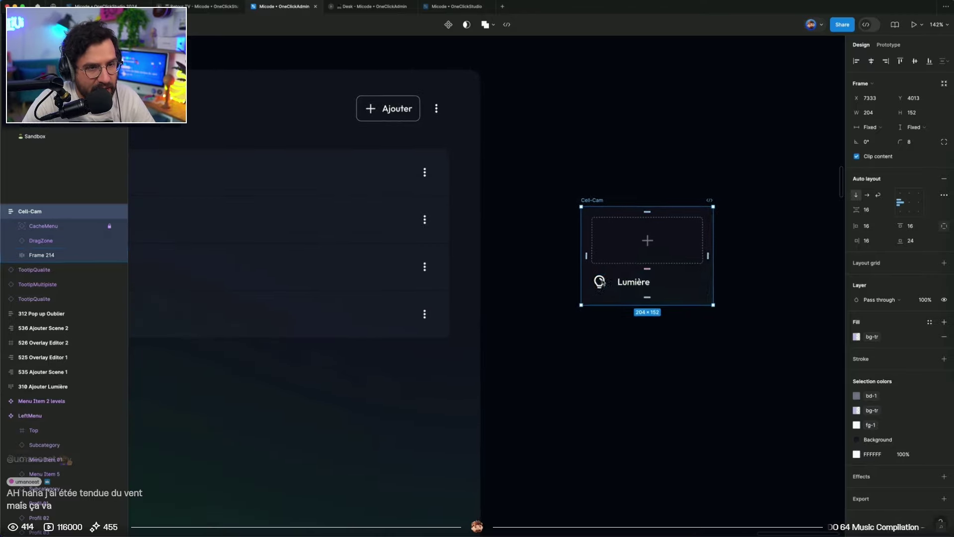
# Swap the Light icon in the Cell-Cam frame for the Cam icon
pyautogui.doubleClick(600, 282)
pyautogui.click(889, 178)
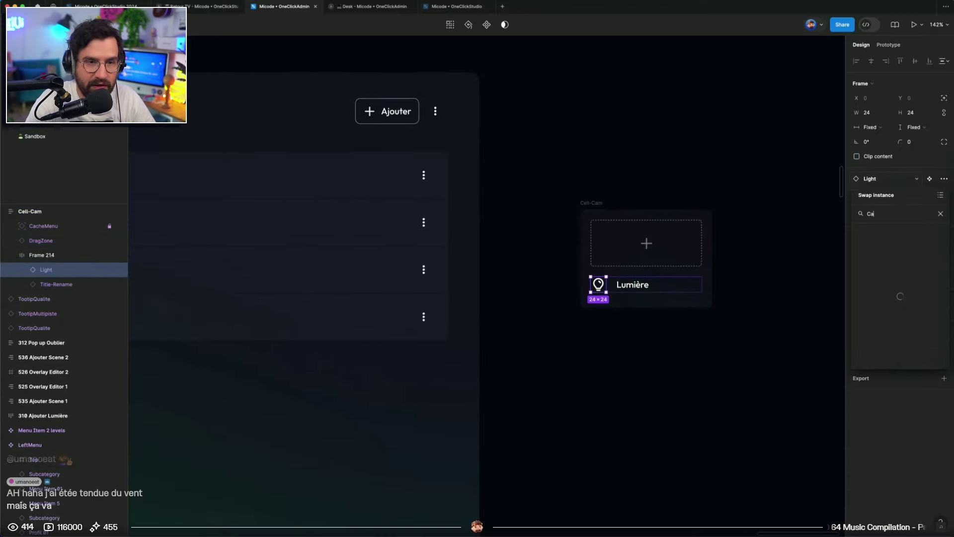
pyautogui.write('Ca')
pyautogui.click(877, 318)
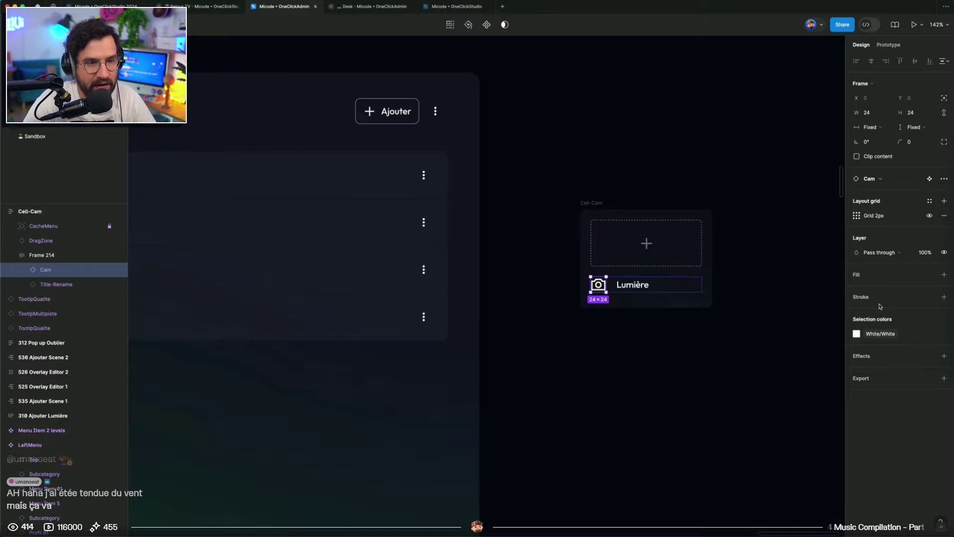
pyautogui.click(697, 285)
pyautogui.scroll(-4, 645, 326)
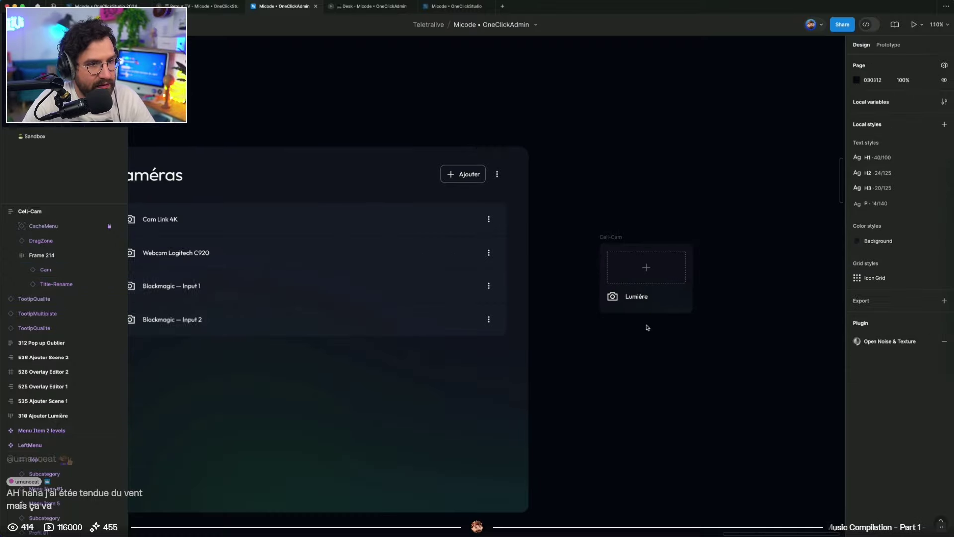
pyautogui.click(663, 268)
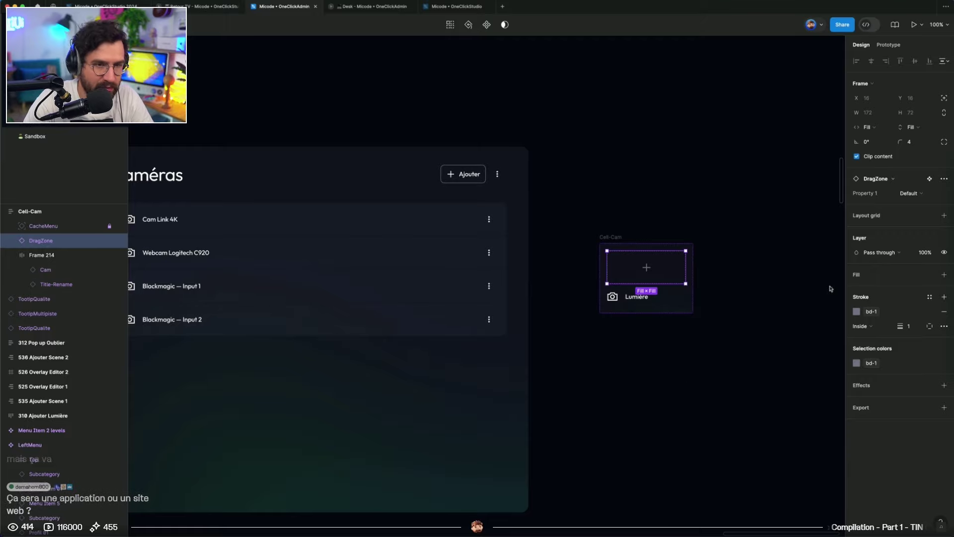
pyautogui.click(892, 183)
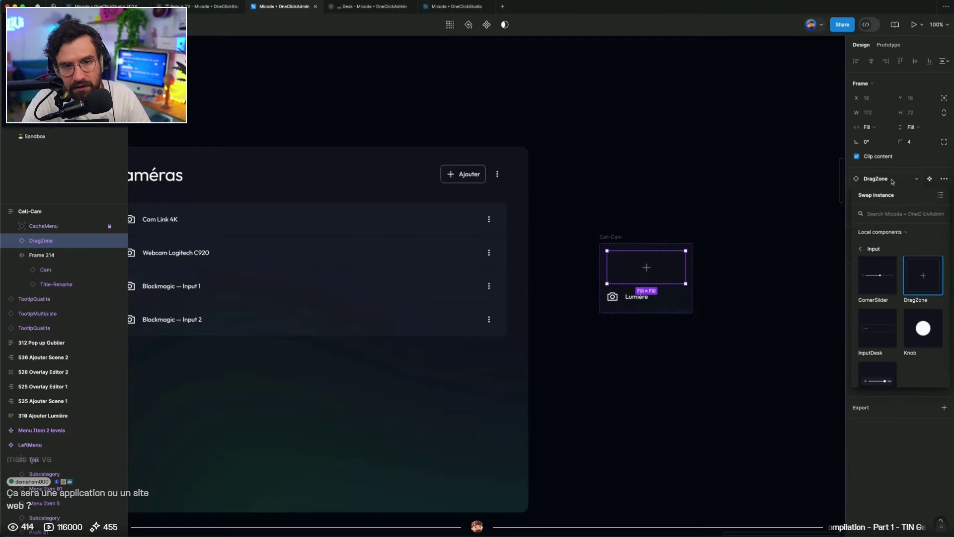
pyautogui.press('Escape')
pyautogui.press('Escape')
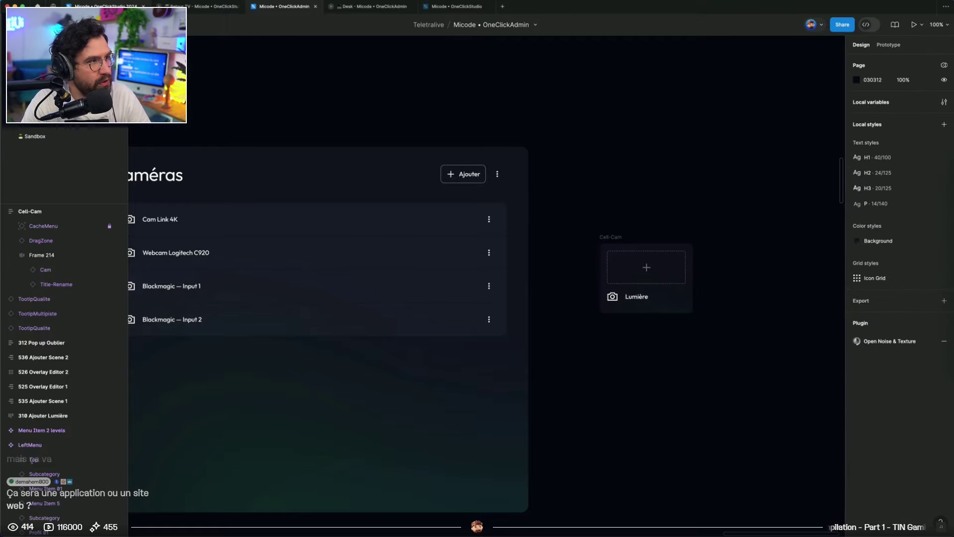
# Switch to the OneClickStudio 2024 file and copy the Cameras instance from the small Frame above the 05 Nudge screens
pyautogui.click(106, 6)
pyautogui.press('pageup')
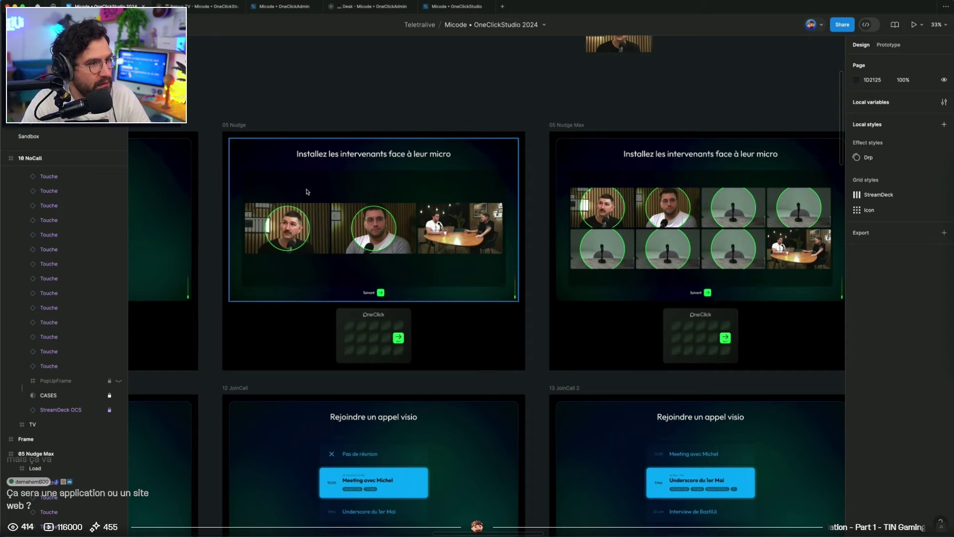
pyautogui.scroll(4, 478, 154)
pyautogui.click(615, 112)
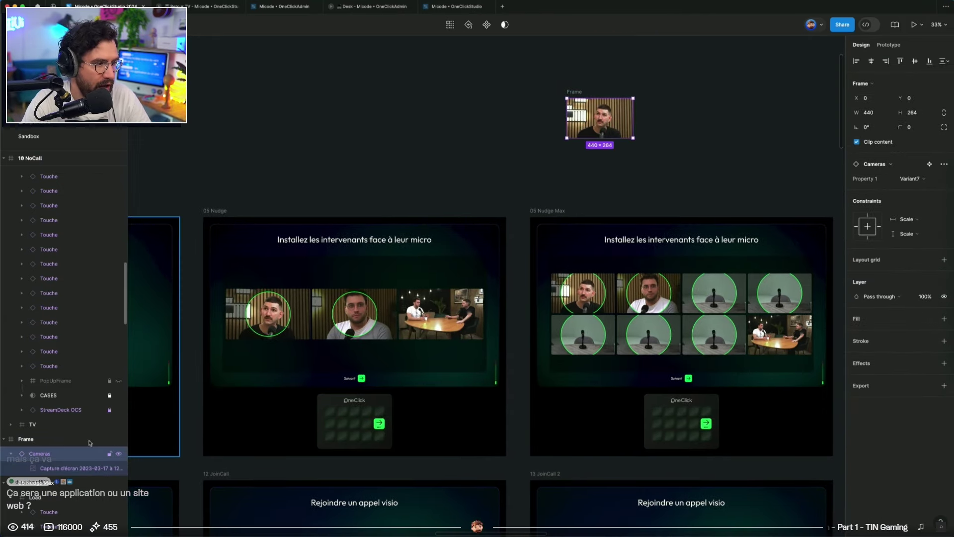
# Return to the OneClickAdmin file, paste the Cameras instance near Cell-Cam and shrink it to about 166 × 100
pyautogui.click(261, 8)
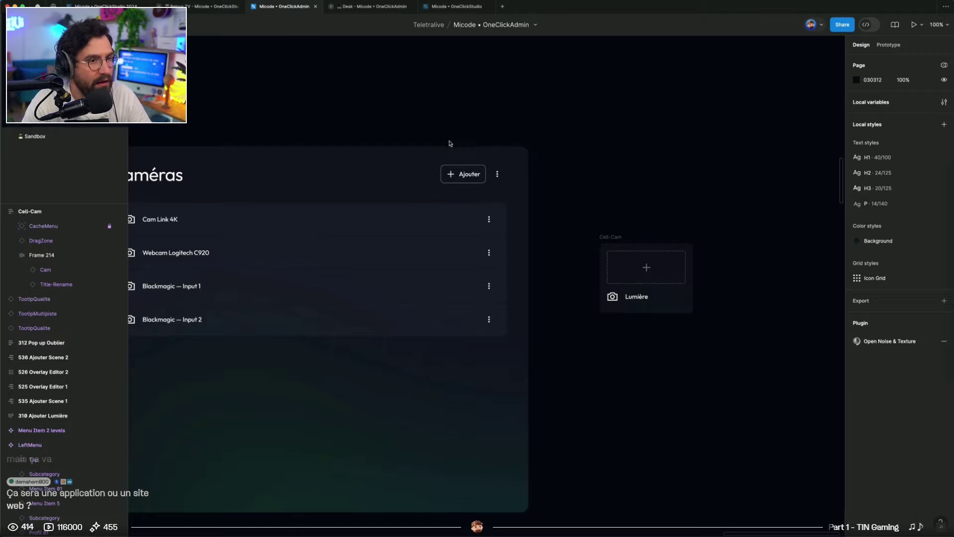
pyautogui.moveTo(521, 277); pyautogui.dragTo(727, 129)
pyautogui.scroll(2, 696, 149)
pyautogui.hscroll(3, 695, 149)
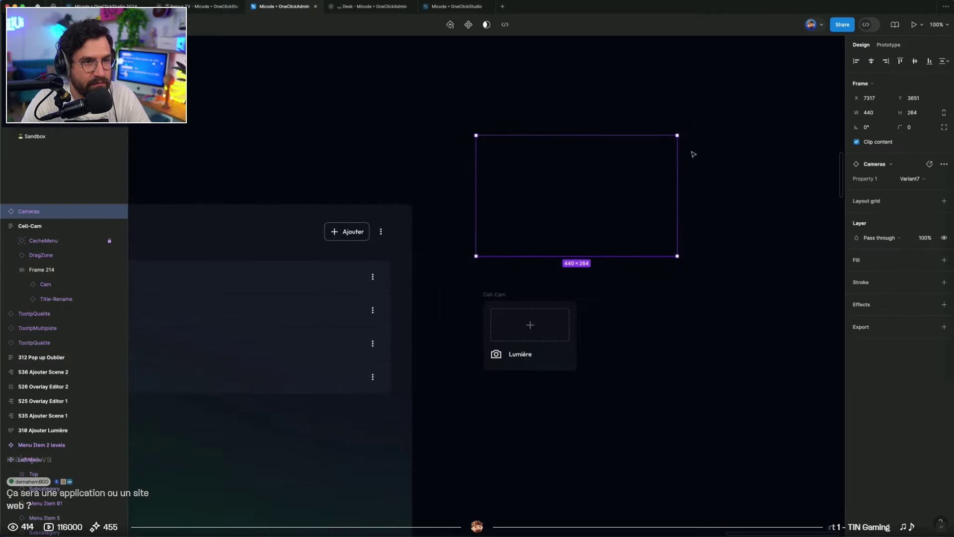
pyautogui.moveTo(678, 140); pyautogui.dragTo(553, 223)
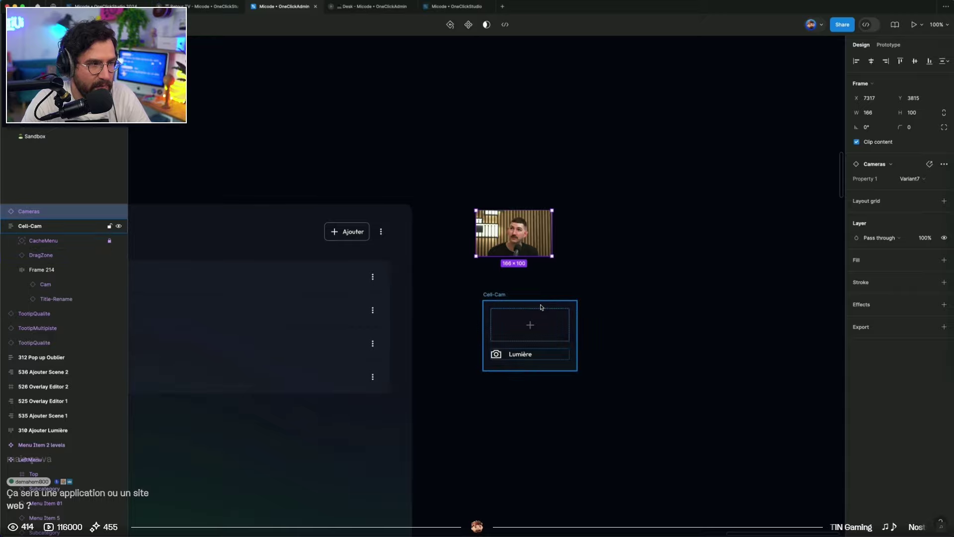
# Replace the DragZone placeholder in the Cell-Cam frame with the Cameras instance
pyautogui.click(542, 316)
pyautogui.moveTo(537, 243); pyautogui.dragTo(541, 328)
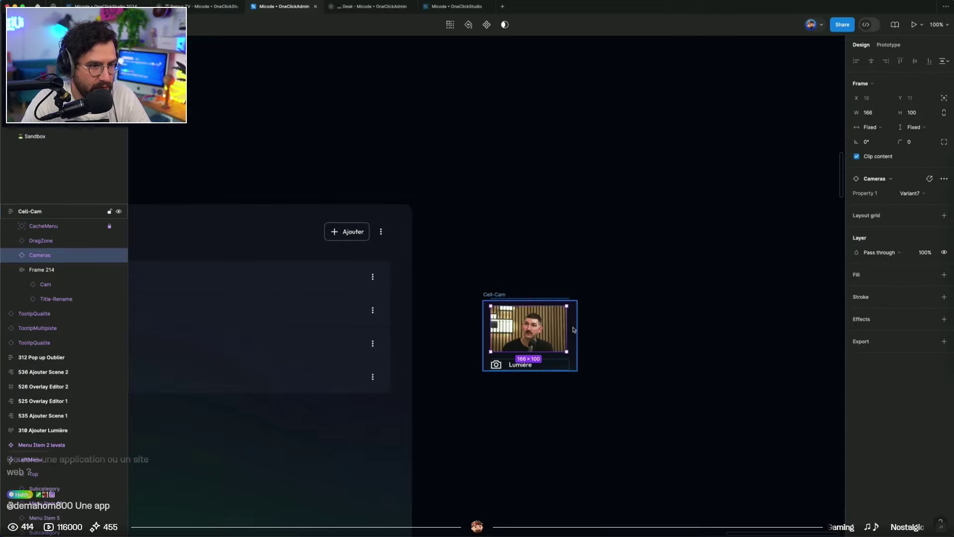
pyautogui.press('super+x')
pyautogui.click(564, 324)
pyautogui.press('super+shift+r')
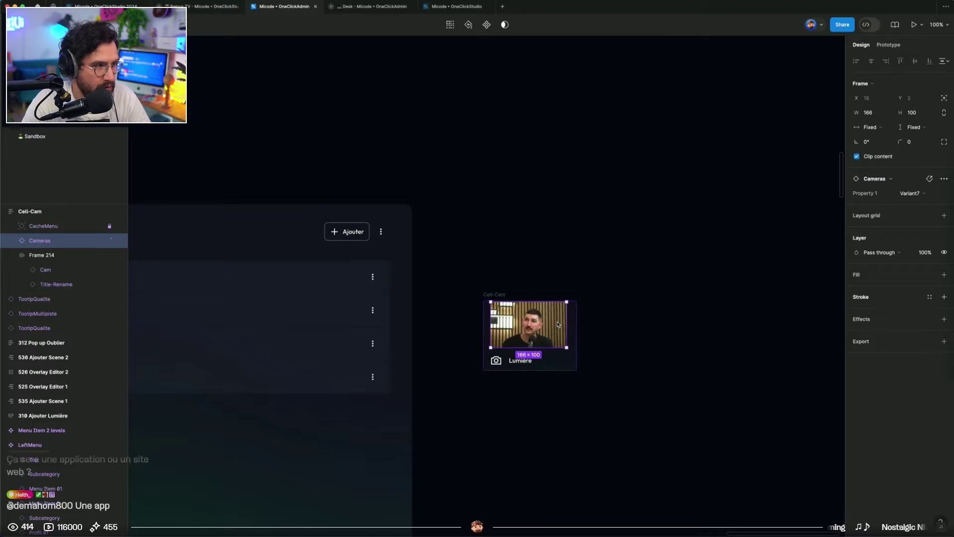
# Make the Cameras instance in Cell-Cam fill its container in both width and height
pyautogui.click(870, 127)
pyautogui.click(885, 138)
pyautogui.click(914, 128)
pyautogui.click(909, 143)
pyautogui.scroll(5, 595, 305)
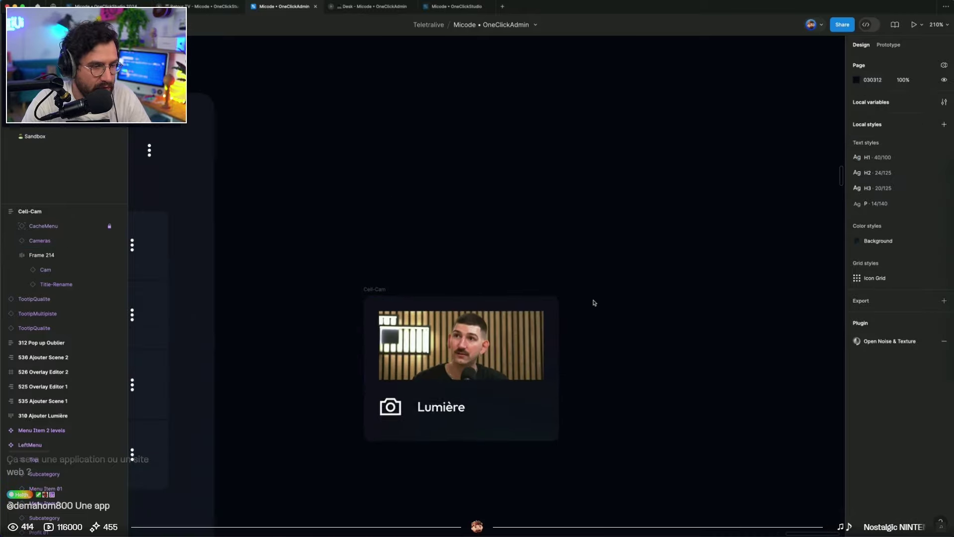
# Set the corner radius of the Cameras instance in Cell-Cam to 8
pyautogui.scroll(-3, 629, 202)
pyautogui.doubleClick(543, 258)
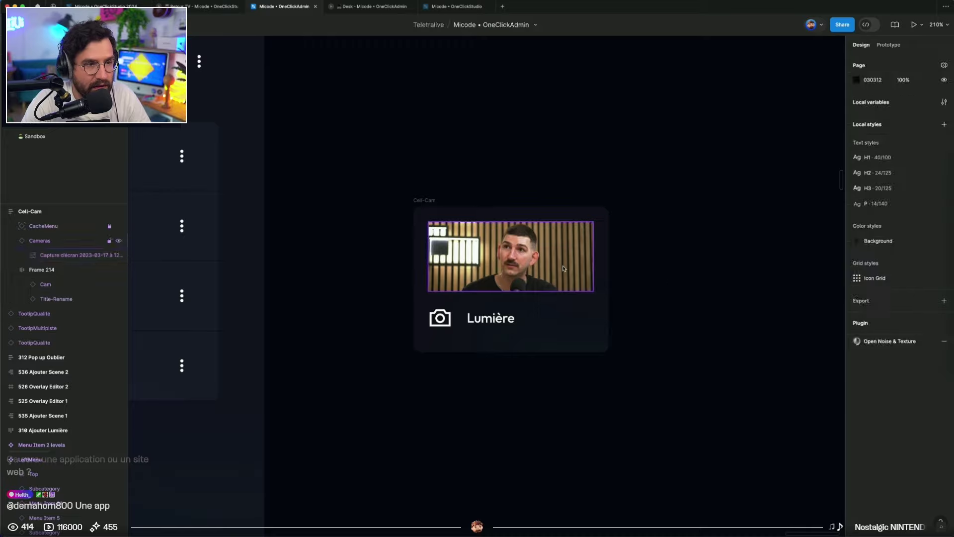
pyautogui.press('Escape')
pyautogui.click(910, 141)
pyautogui.write('8')
pyautogui.press('Return')
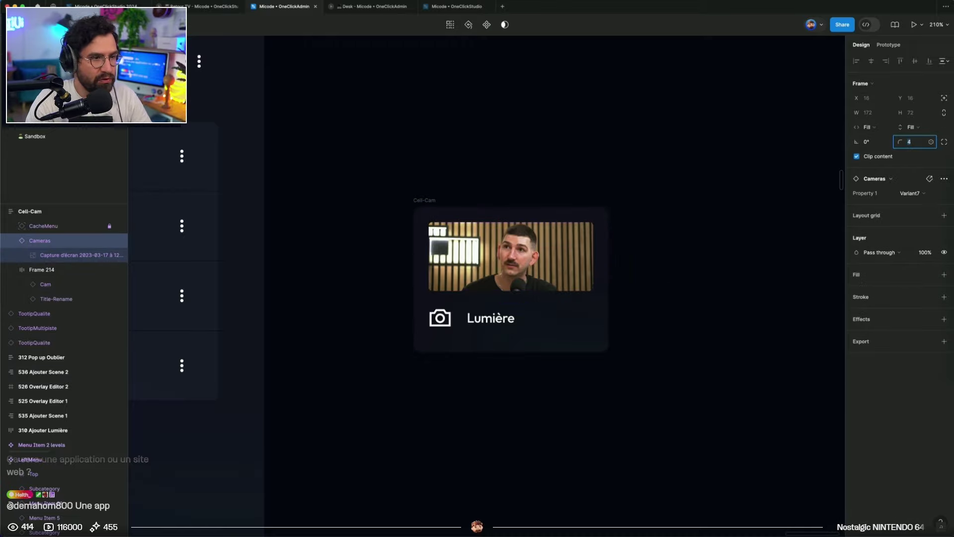
pyautogui.press('Return')
pyautogui.click(688, 279)
pyautogui.scroll(-2, 691, 255)
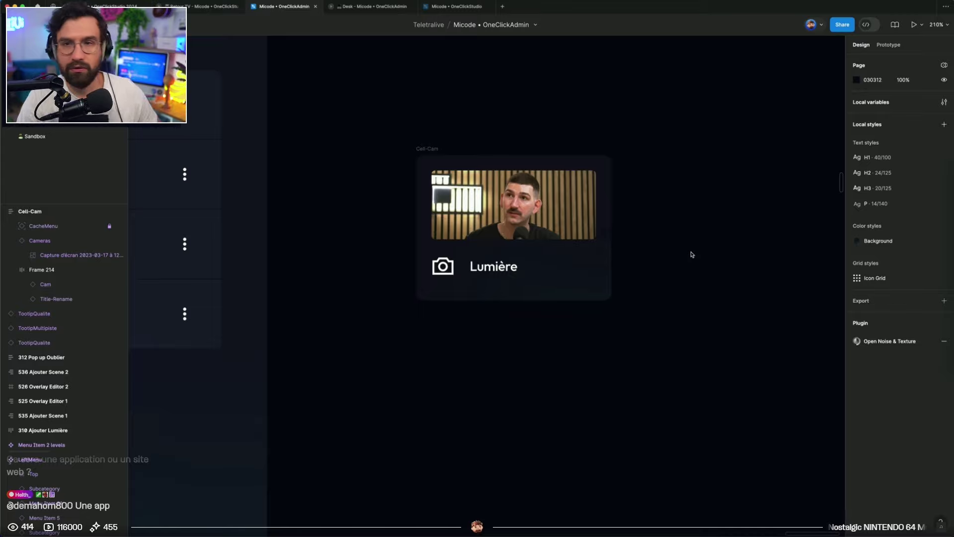
# Change the "Lumière" label in the Cell-Cam frame to "Caméra"
pyautogui.scroll(4, 486, 277)
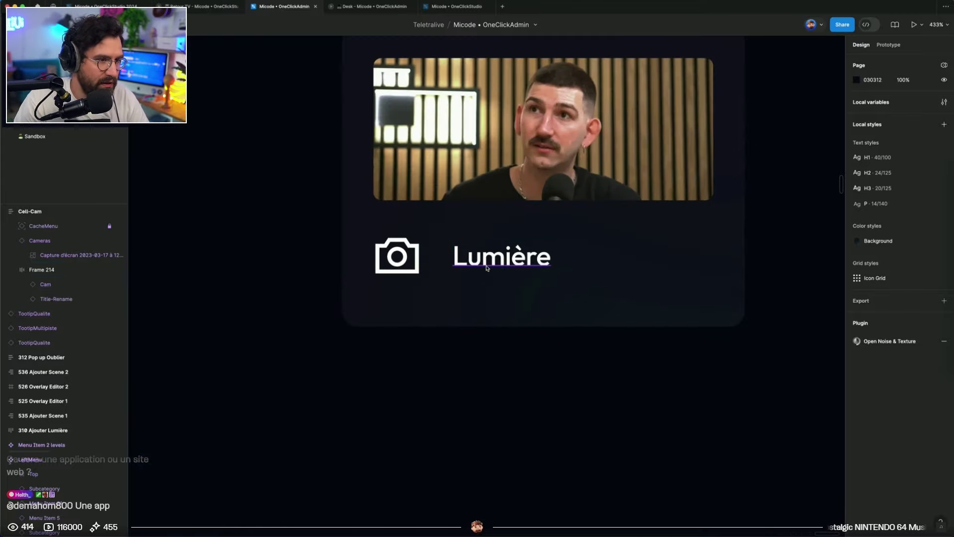
pyautogui.keyDown('super'); pyautogui.doubleClick(485, 265); pyautogui.keyUp('super')
pyautogui.write('Camera')
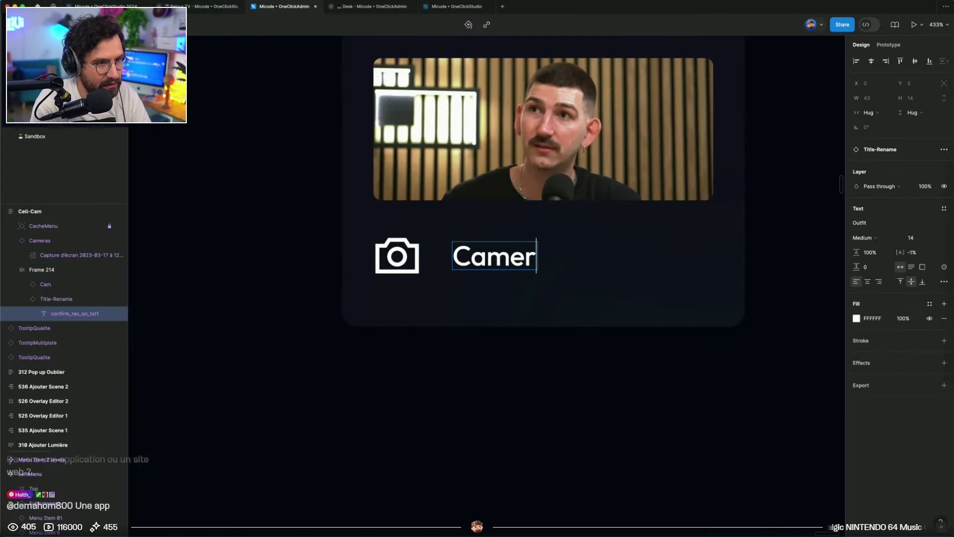
pyautogui.press('Escape')
pyautogui.click(480, 392)
pyautogui.doubleClick(528, 256)
pyautogui.press('BackSpace')
pyautogui.write('é')
pyautogui.click(546, 408)
pyautogui.scroll(-6, 546, 408)
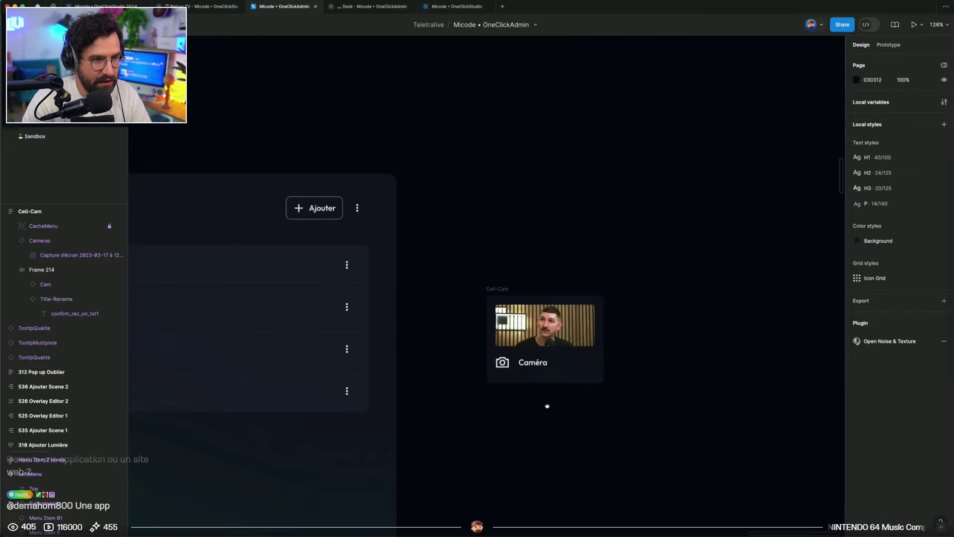
pyautogui.moveTo(547, 407); pyautogui.dragTo(625, 365)
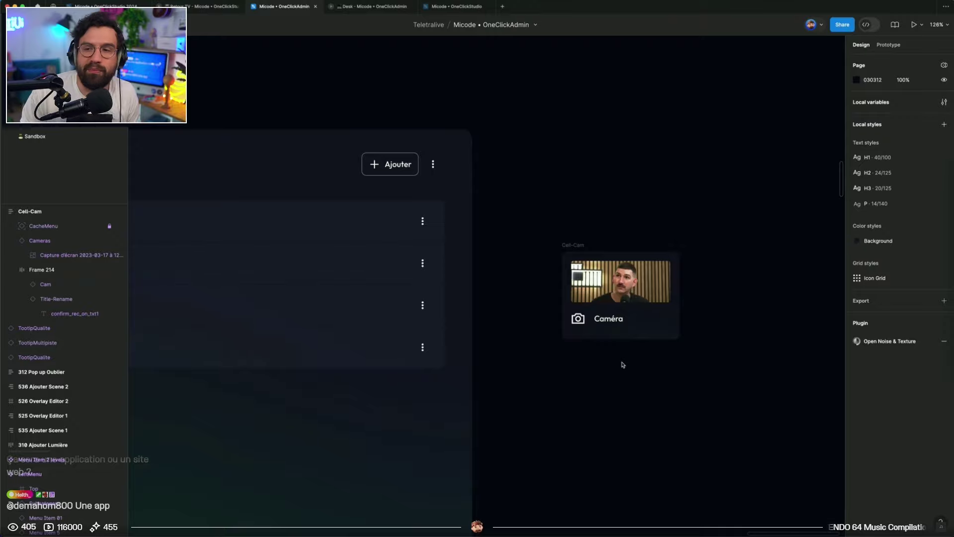
# Turn Cell-Cam into a component and place an instance of it at the end of the 360 Camera v2 list
pyautogui.hscroll(-5, 622, 364)
pyautogui.scroll(-1, 622, 362)
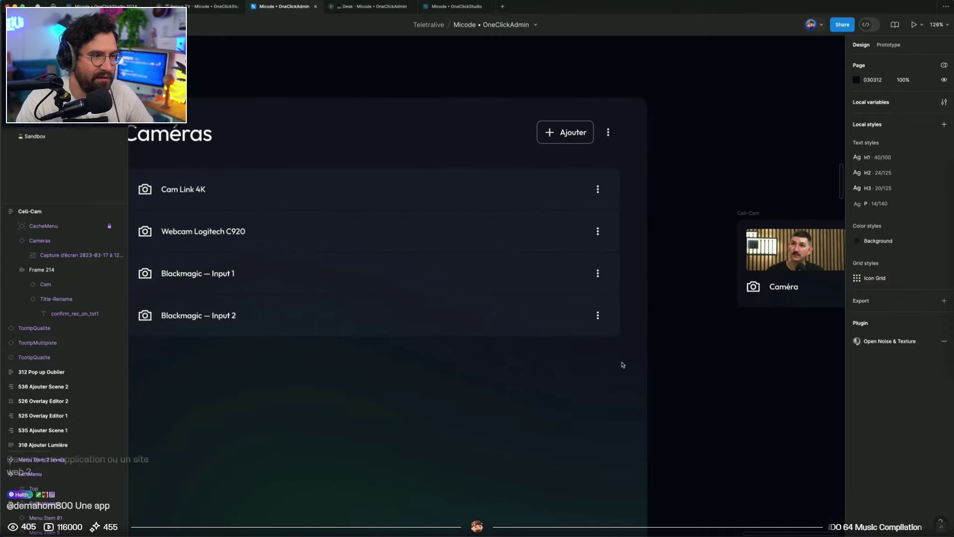
pyautogui.scroll(-3, 631, 380)
pyautogui.click(713, 263)
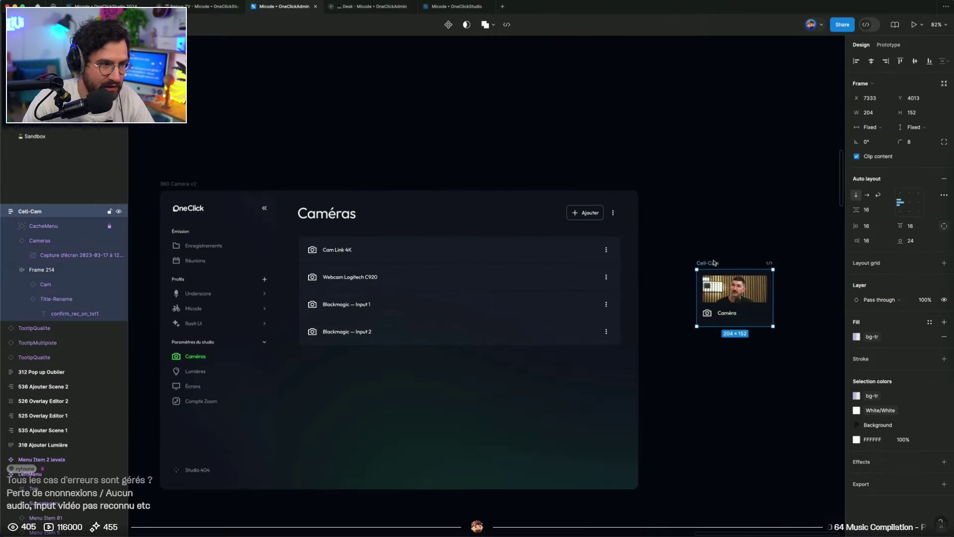
pyautogui.moveTo(714, 262); pyautogui.dragTo(330, 344)
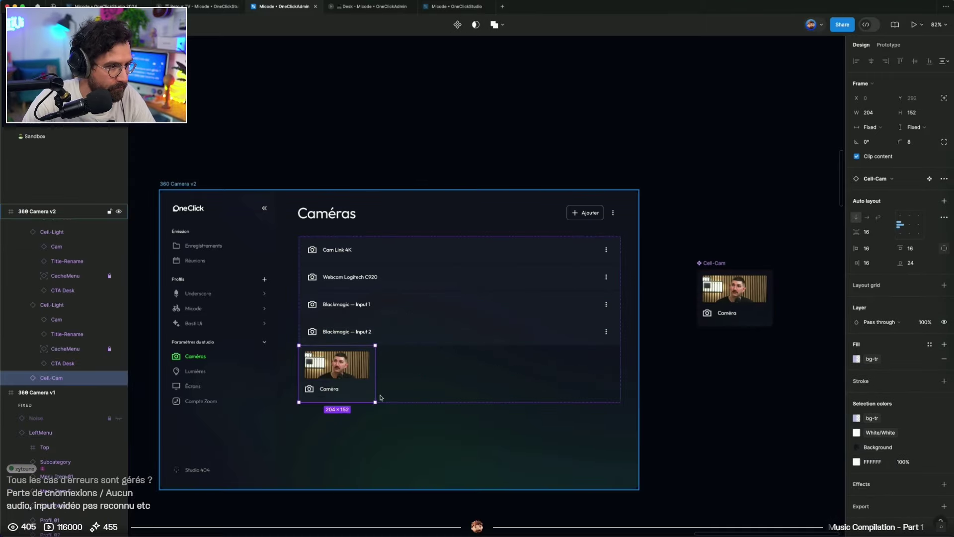
# Duplicate the Cell-Cam instance in the list three times
pyautogui.hotkey('ctrl', 'd')
pyautogui.hotkey('ctrl', 'd')
pyautogui.hotkey('ctrl', 'd')
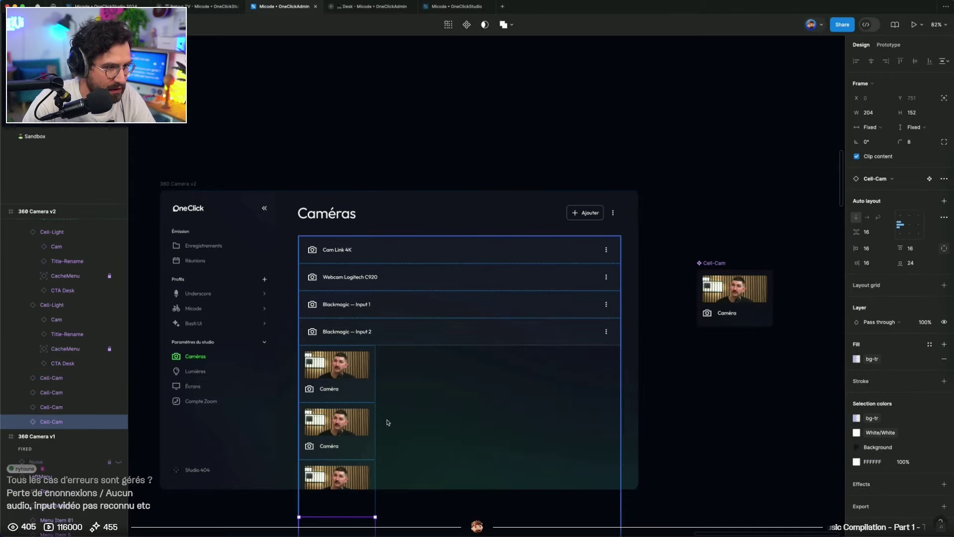
# Give the List frame in 360 Camera v2 a fixed width and set its auto layout to wrap
pyautogui.click(508, 435)
pyautogui.click(878, 195)
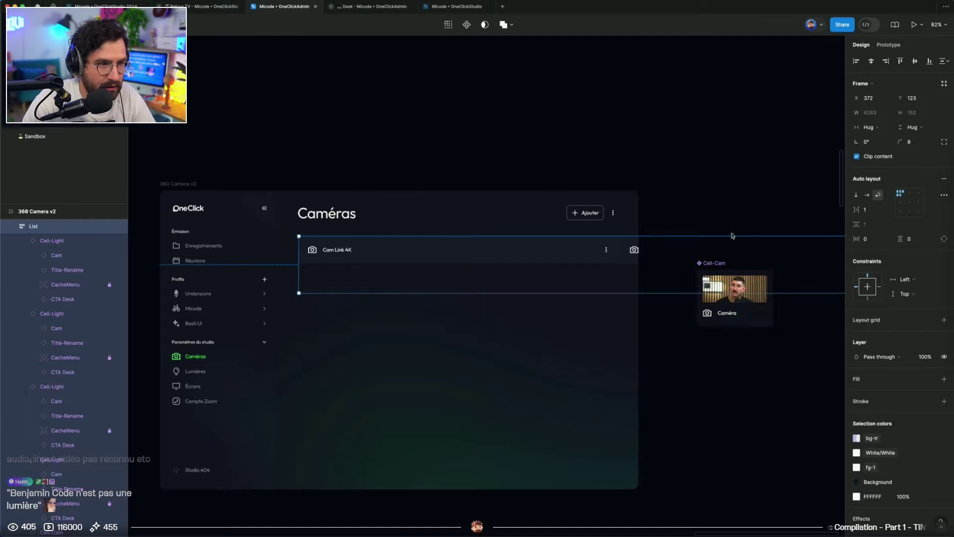
pyautogui.press('super+z')
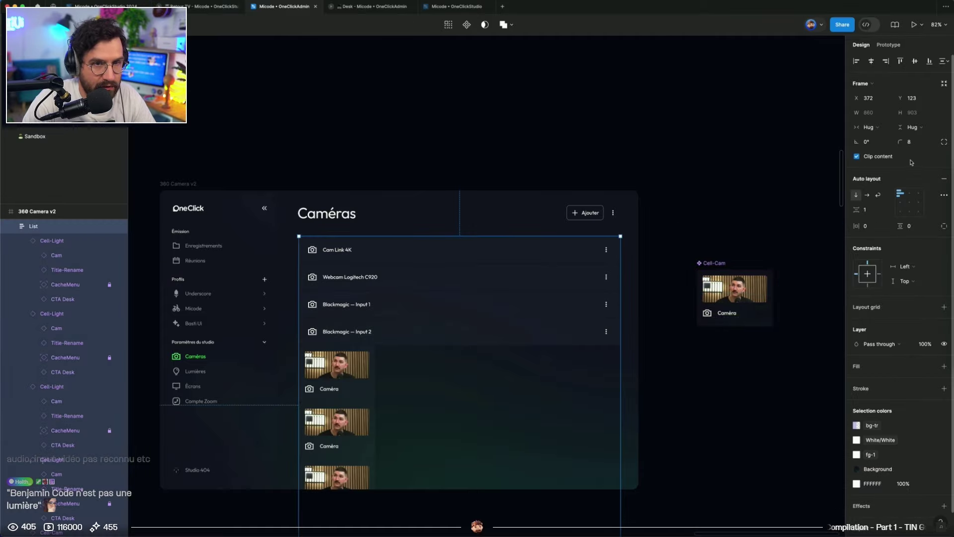
pyautogui.click(883, 130)
pyautogui.click(882, 117)
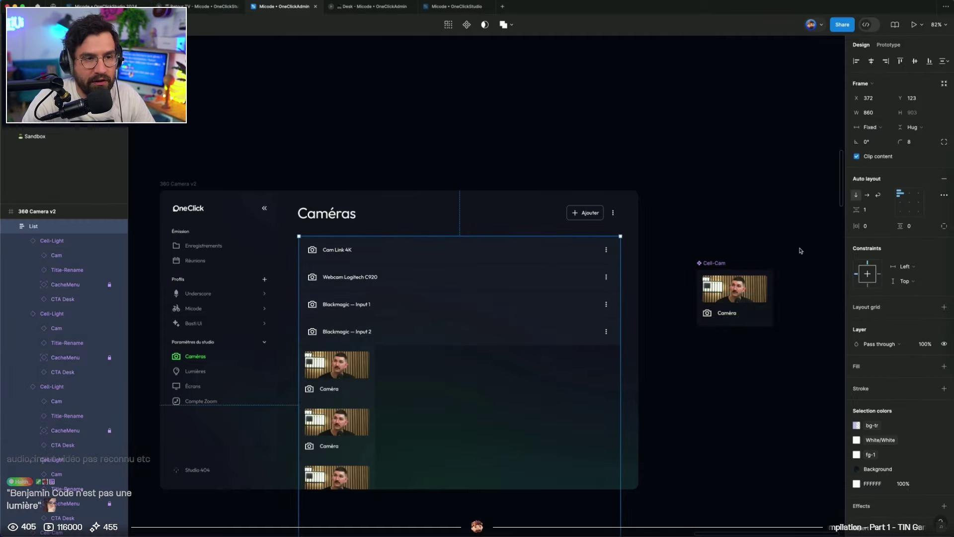
pyautogui.click(878, 195)
# Copy the names "Cam Link 4K" and "Webcam Logitech C920" from the list rows into the first two Cell-Cam labels
pyautogui.scroll(3, 316, 391)
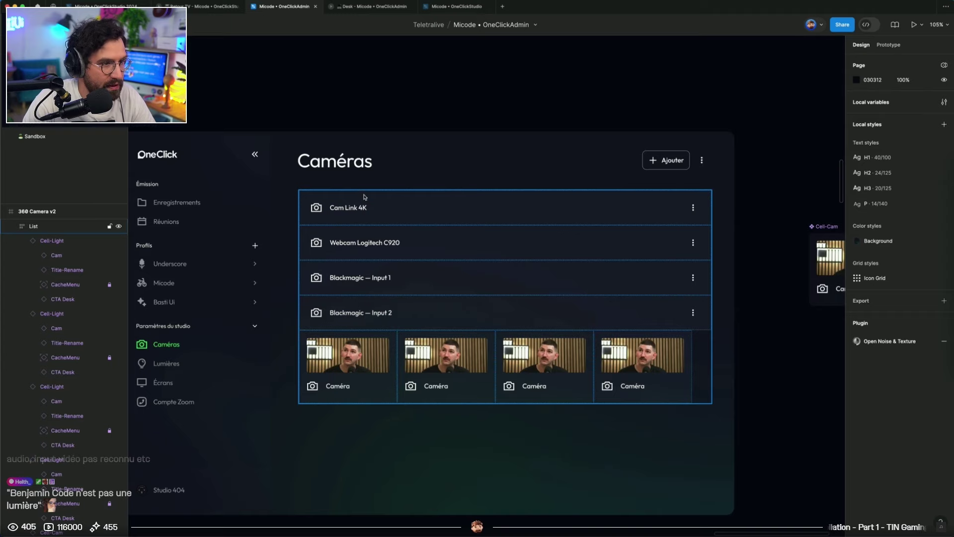
pyautogui.keyDown('super'); pyautogui.click(348, 207); pyautogui.keyUp('super')
pyautogui.keyDown('super'); pyautogui.click(341, 388); pyautogui.keyUp('super')
pyautogui.press('super+v')
pyautogui.keyDown('super'); pyautogui.click(373, 243); pyautogui.keyUp('super')
pyautogui.keyDown('super'); pyautogui.click(436, 390); pyautogui.keyUp('super')
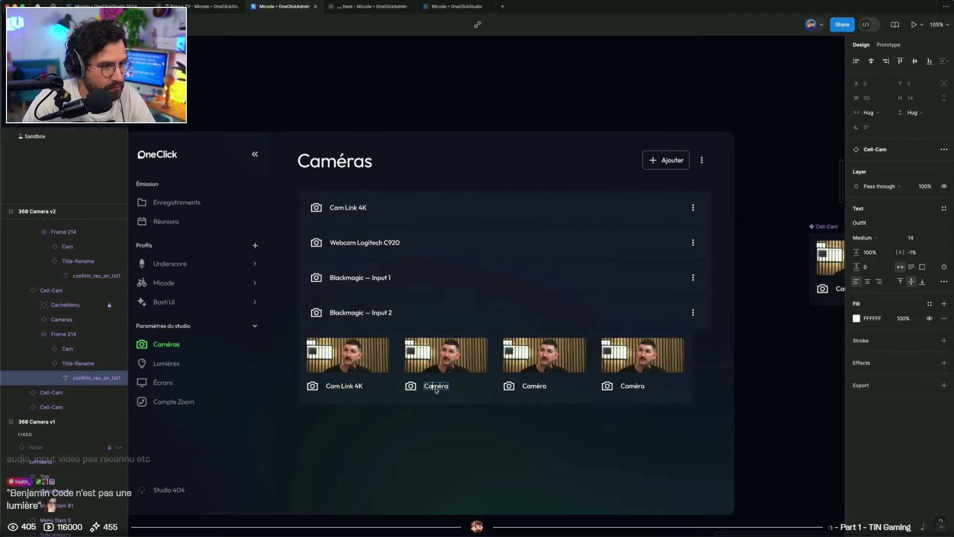
pyautogui.press('super+v')
# Copy the names "Blackmagic — Input 1" and "Blackmagic — Input 2" from the list rows into the last two Cell-Cam labels
pyautogui.keyDown('super'); pyautogui.click(360, 277); pyautogui.keyUp('super')
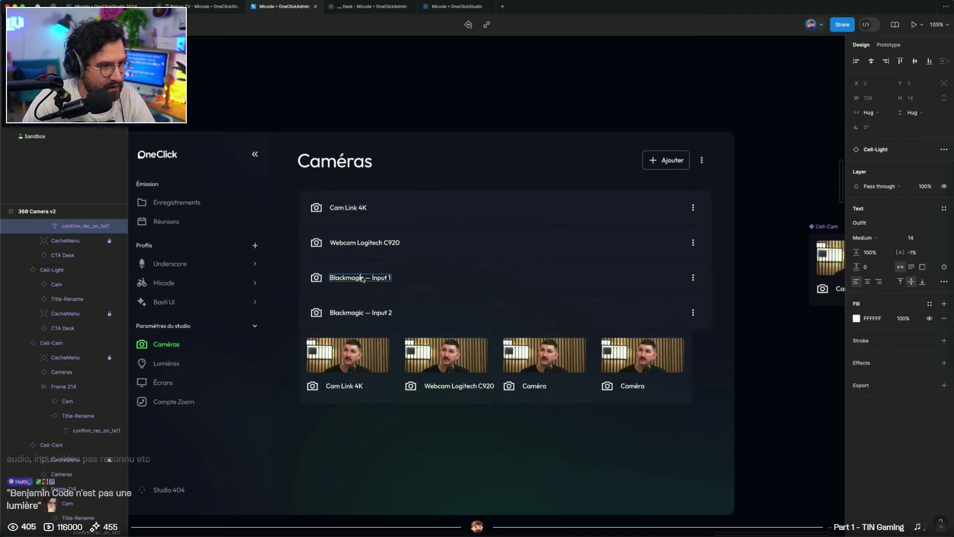
pyautogui.keyDown('super'); pyautogui.click(536, 389); pyautogui.keyUp('super')
pyautogui.press('super+v')
pyautogui.keyDown('super'); pyautogui.click(360, 313); pyautogui.keyUp('super')
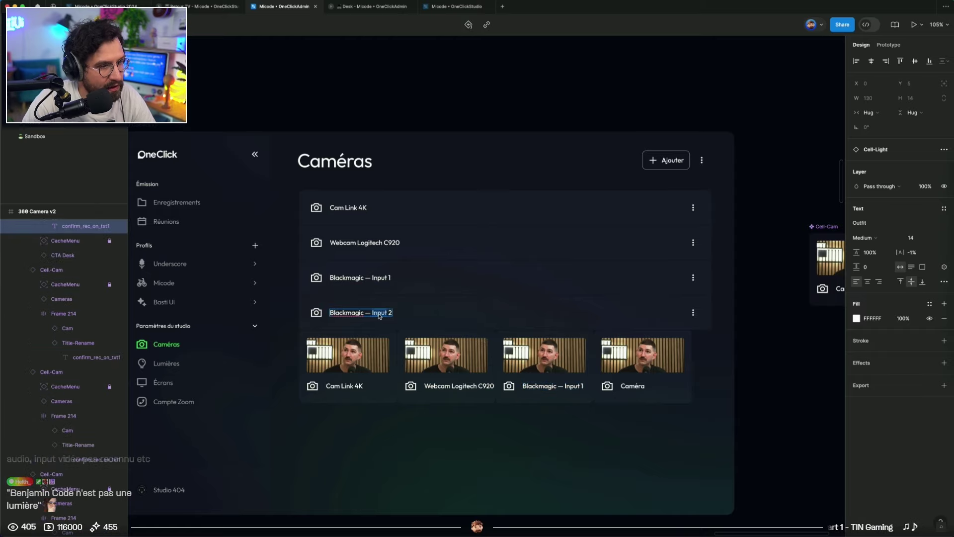
pyautogui.keyDown('super'); pyautogui.click(628, 391); pyautogui.keyUp('super')
pyautogui.press('super+v')
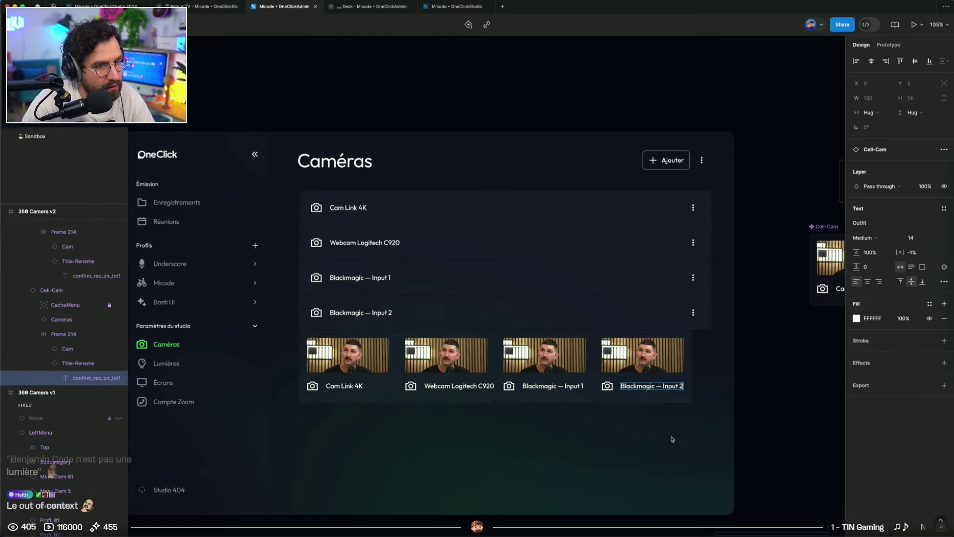
pyautogui.click(774, 409)
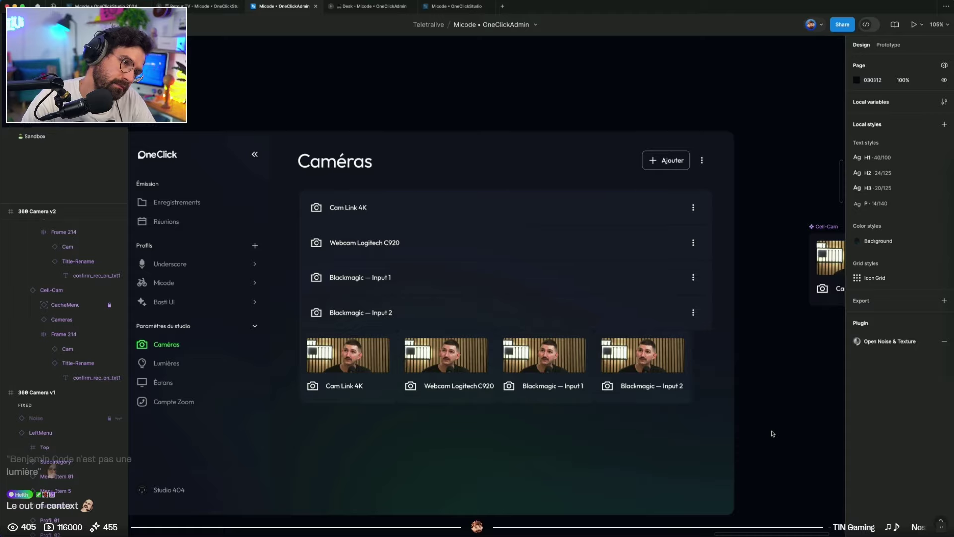
# Delete the four Cell-Light rows from the 360 Camera v2 list, keeping only the Cell-Cam previews
pyautogui.click(554, 319)
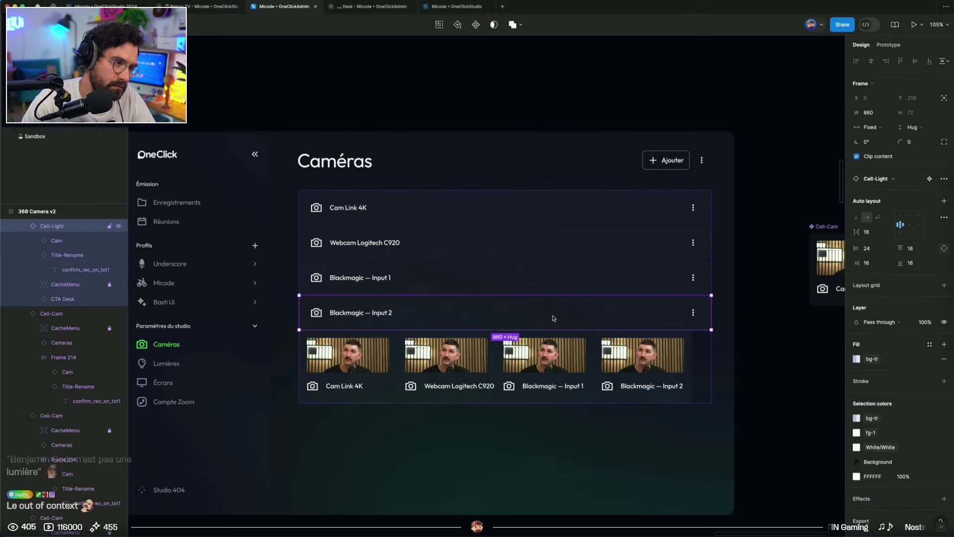
pyautogui.keyDown('shift'); pyautogui.click(527, 283); pyautogui.keyUp('shift')
pyautogui.keyDown('shift'); pyautogui.click(506, 244); pyautogui.keyUp('shift')
pyautogui.keyDown('shift'); pyautogui.click(506, 211); pyautogui.keyUp('shift')
pyautogui.press('Delete')
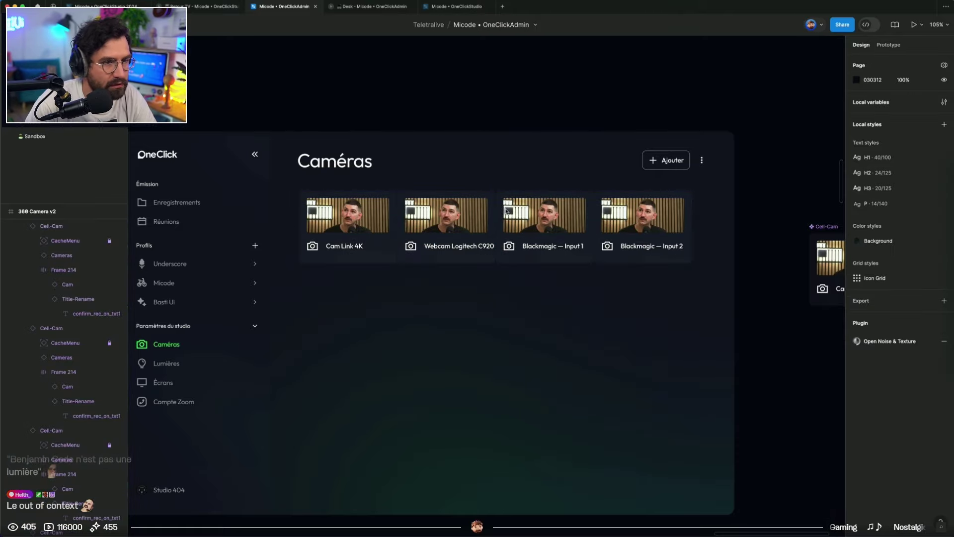
# Set the width of all four Cell-Cam previews in the 360 Camera v2 list to 268
pyautogui.click(357, 222)
pyautogui.keyDown('shift'); pyautogui.click(448, 221); pyautogui.keyUp('shift')
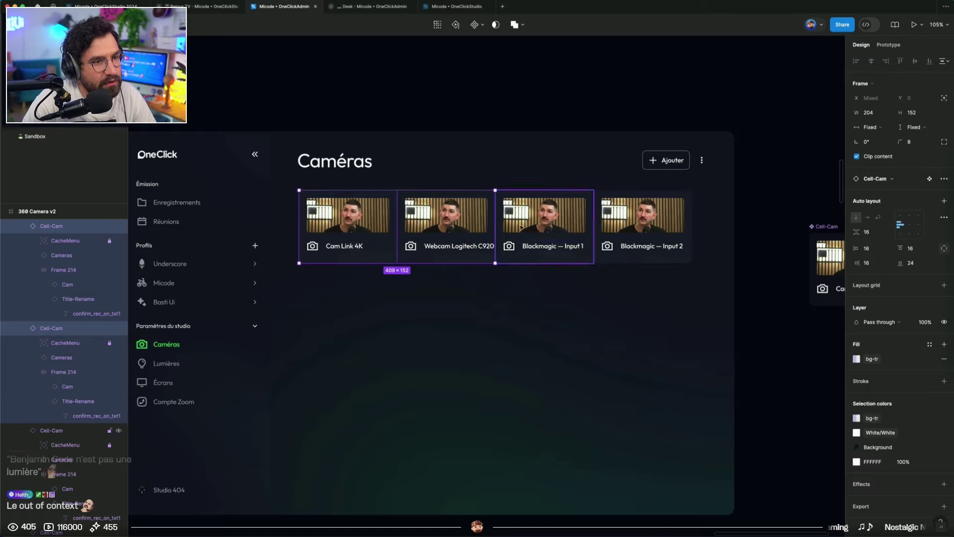
pyautogui.keyDown('shift'); pyautogui.click(542, 221); pyautogui.keyUp('shift')
pyautogui.keyDown('shift'); pyautogui.click(627, 220); pyautogui.keyUp('shift')
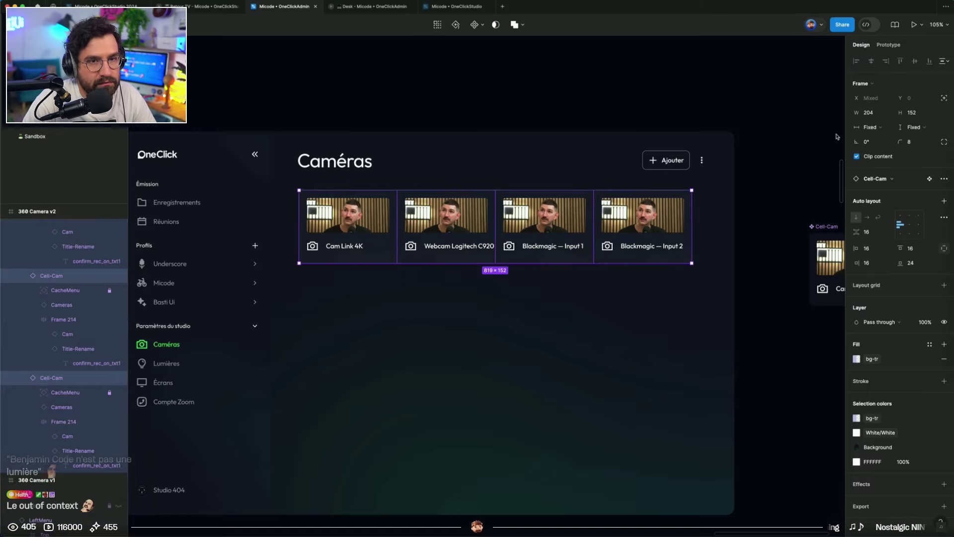
pyautogui.click(877, 113)
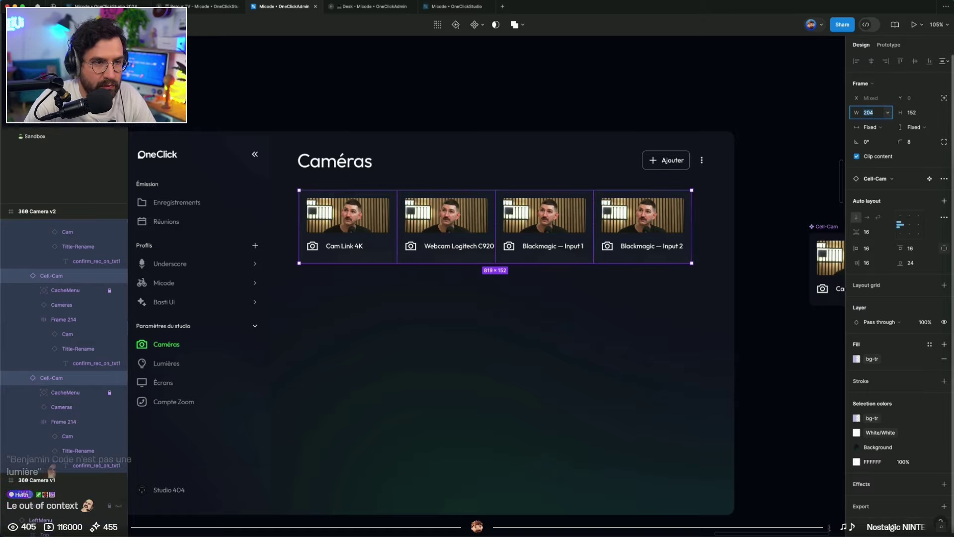
pyautogui.write('268')
pyautogui.press('Return')
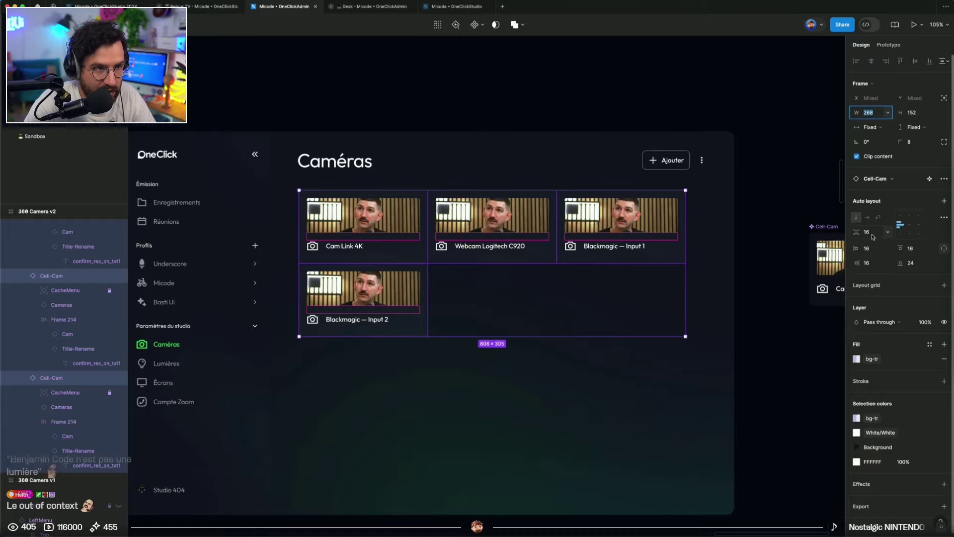
# Set the spacing between items in the 360 Camera v2 List frame to 8
pyautogui.scroll(5, 478, 241)
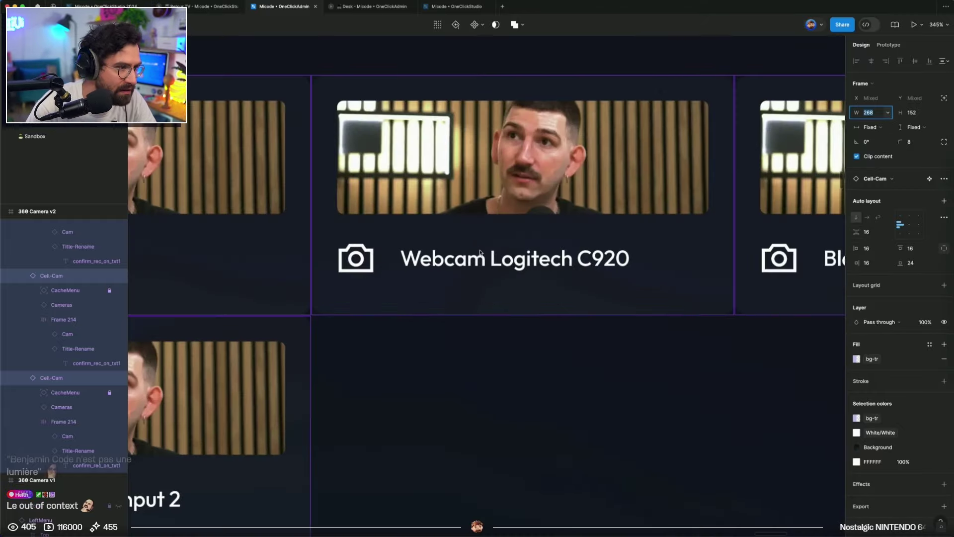
pyautogui.scroll(-5, 475, 266)
pyautogui.hotkey('shift', 'Return')
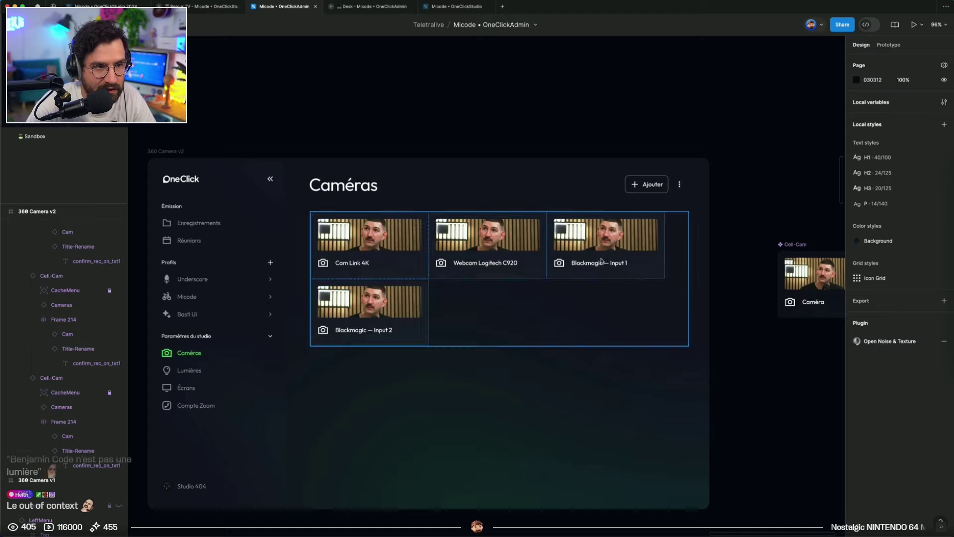
pyautogui.click(869, 213)
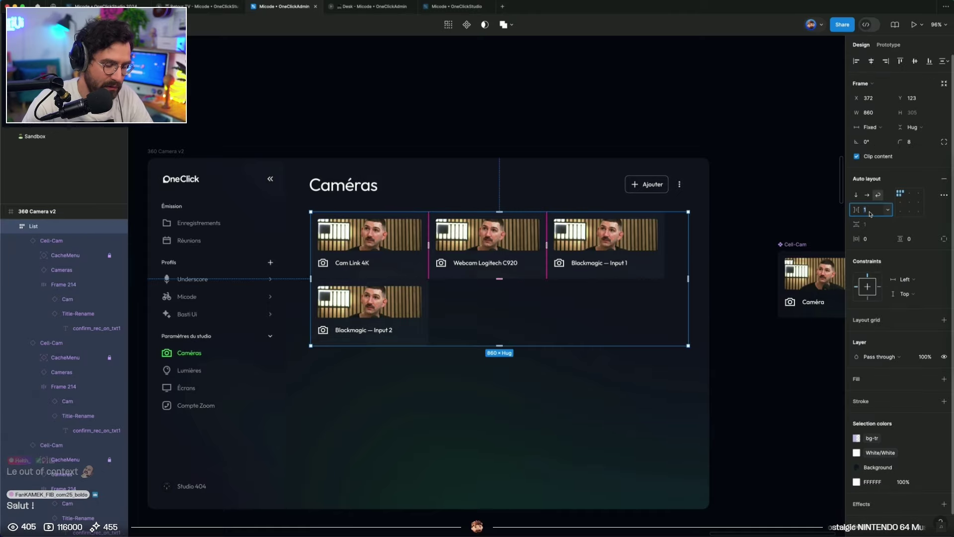
pyautogui.write('8')
pyautogui.press('Return')
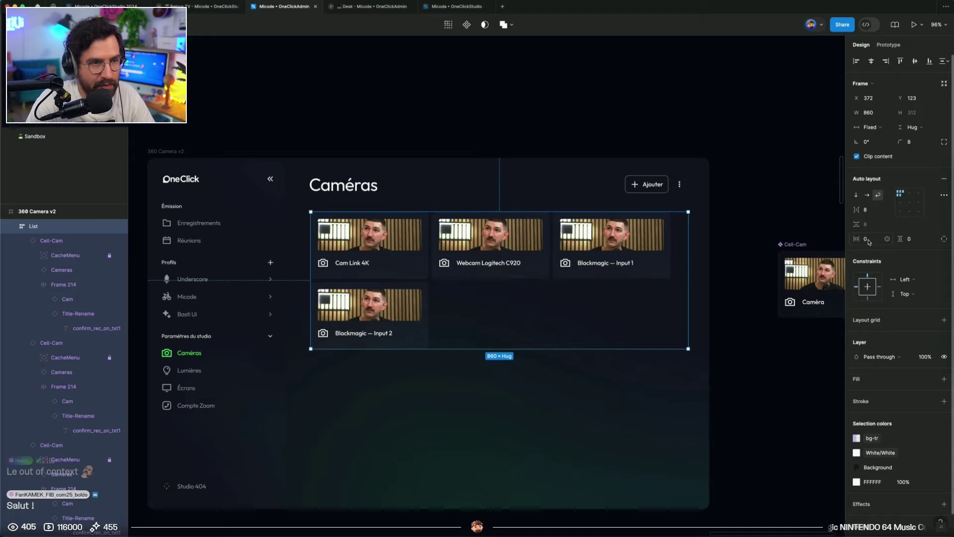
# Widen the four Cell-Cam previews in the 360 Camera v2 list to 281
pyautogui.doubleClick(653, 251)
pyautogui.keyDown('shift'); pyautogui.click(511, 249); pyautogui.keyUp('shift')
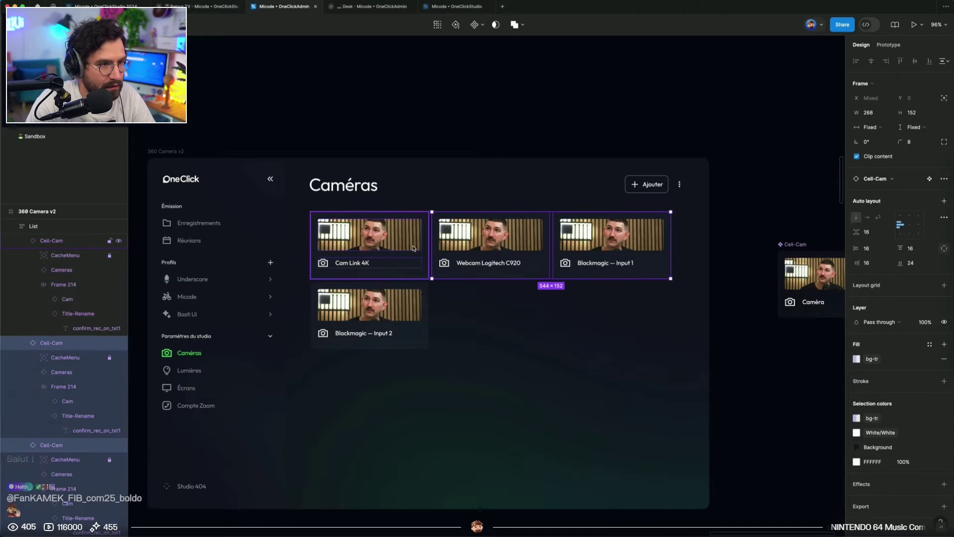
pyautogui.keyDown('shift'); pyautogui.click(415, 248); pyautogui.keyUp('shift')
pyautogui.keyDown('shift'); pyautogui.click(397, 303); pyautogui.keyUp('shift')
pyautogui.click(877, 113)
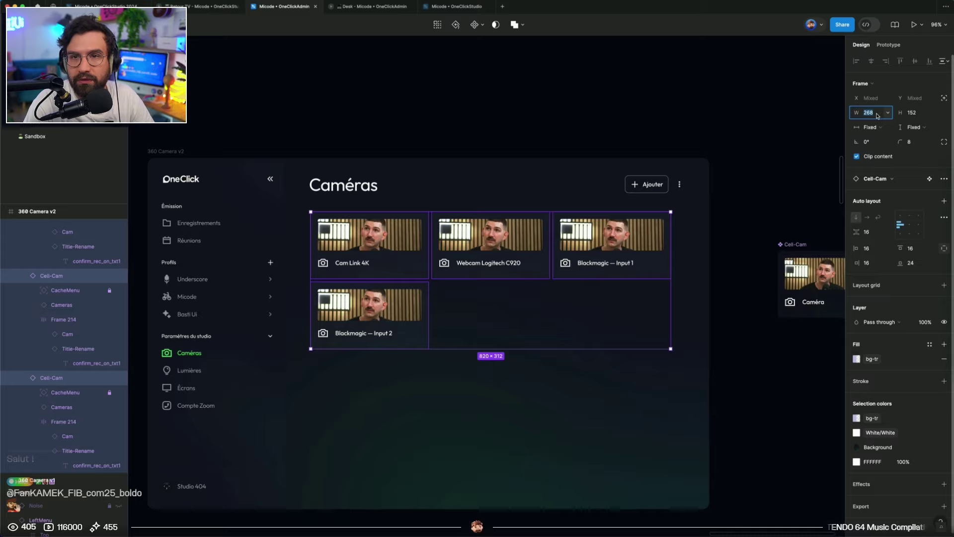
pyautogui.hotkey('shift', 'Up')
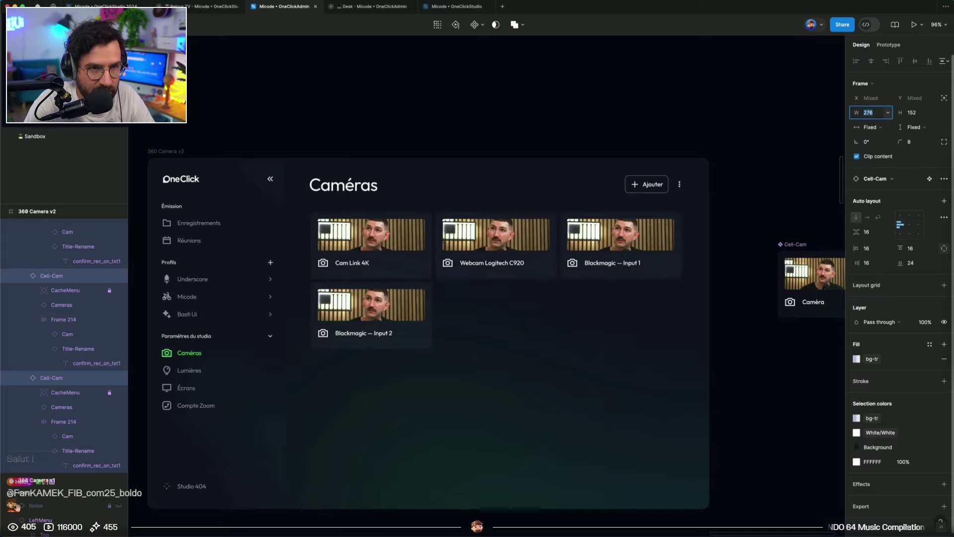
pyautogui.hotkey('shift', 'Up')
pyautogui.press('Down')
pyautogui.press('Down')
pyautogui.press('Down')
pyautogui.press('Down')
pyautogui.press('Down')
pyautogui.press('Down')
pyautogui.press('Down')
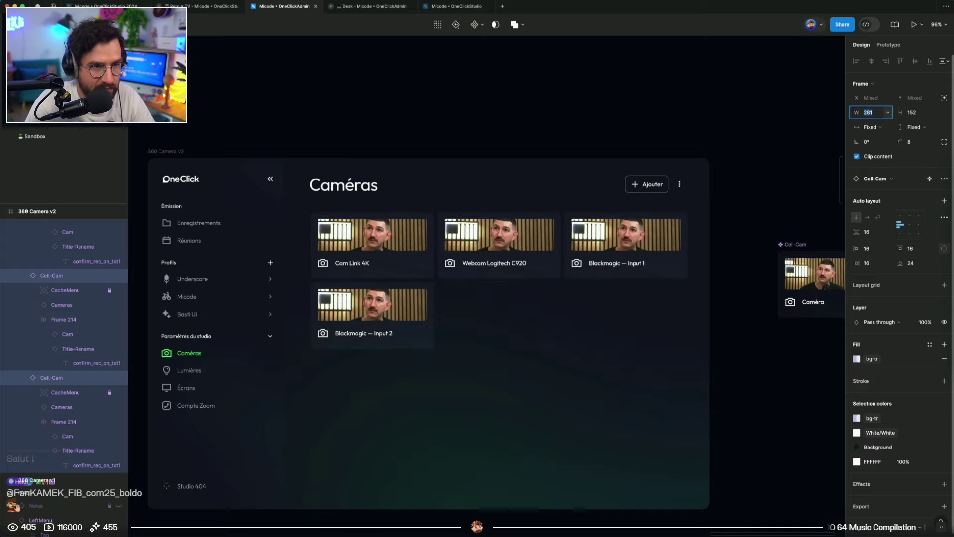
# Increase the height of the four Cell-Cam previews to about 224
pyautogui.press('Tab')
pyautogui.hotkey('shift', 'Up')
pyautogui.hotkey('shift', 'Up')
pyautogui.hotkey('shift', 'Up')
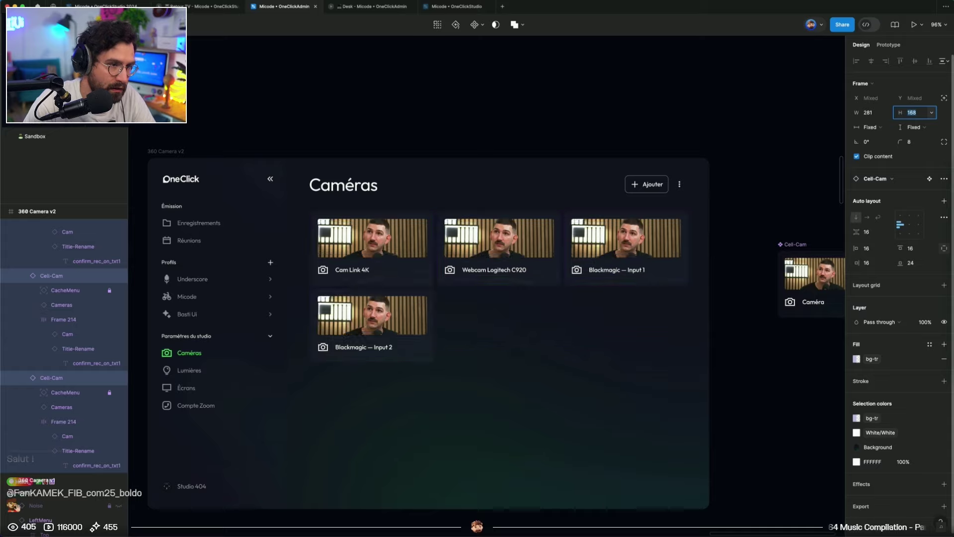
pyautogui.hotkey('shift', 'Up')
pyautogui.hotkey('shift', 'Up')
pyautogui.hotkey('shift', 'Up')
pyautogui.hotkey('shift', 'Up')
pyautogui.hotkey('shift', 'Up')
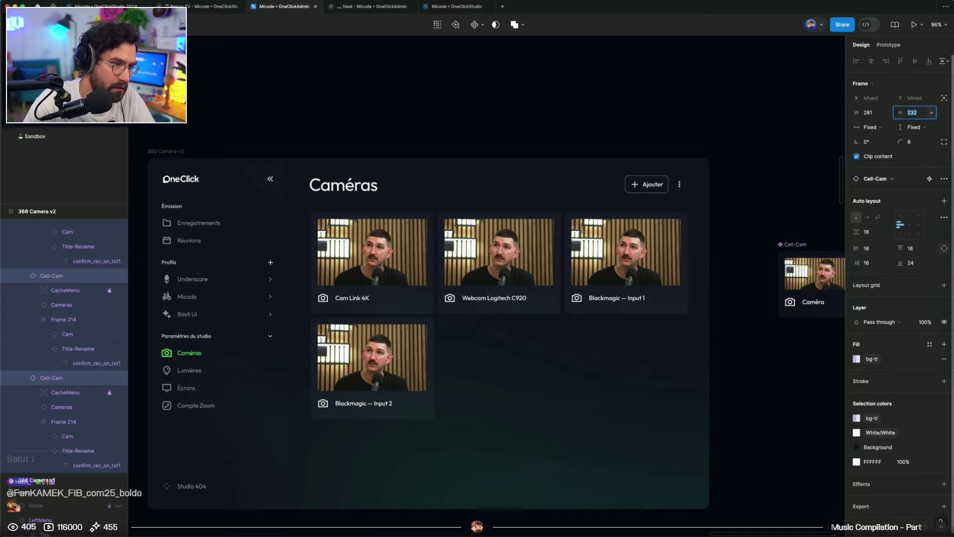
pyautogui.press('Down')
pyautogui.press('Down')
pyautogui.press('Down')
pyautogui.press('Down')
pyautogui.press('Down')
pyautogui.press('Down')
pyautogui.press('Down')
pyautogui.press('Down')
pyautogui.click(744, 382)
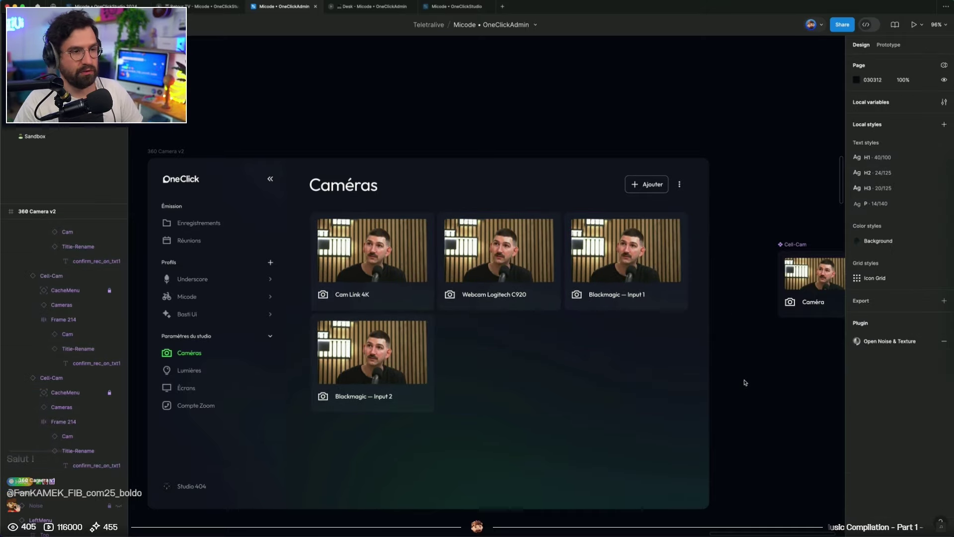
# Copy the three-dot CTA Desk button from the Cam Link 4K row of the 360 Camera v1 list
pyautogui.hscroll(4, 746, 384)
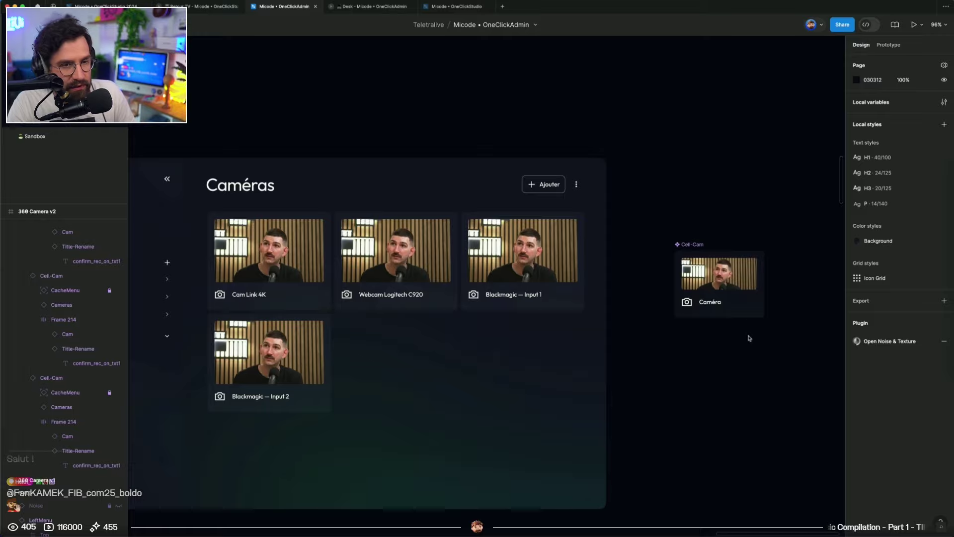
pyautogui.hscroll(-3, 696, 348)
pyautogui.hscroll(-5, 655, 383)
pyautogui.scroll(-3, 497, 358)
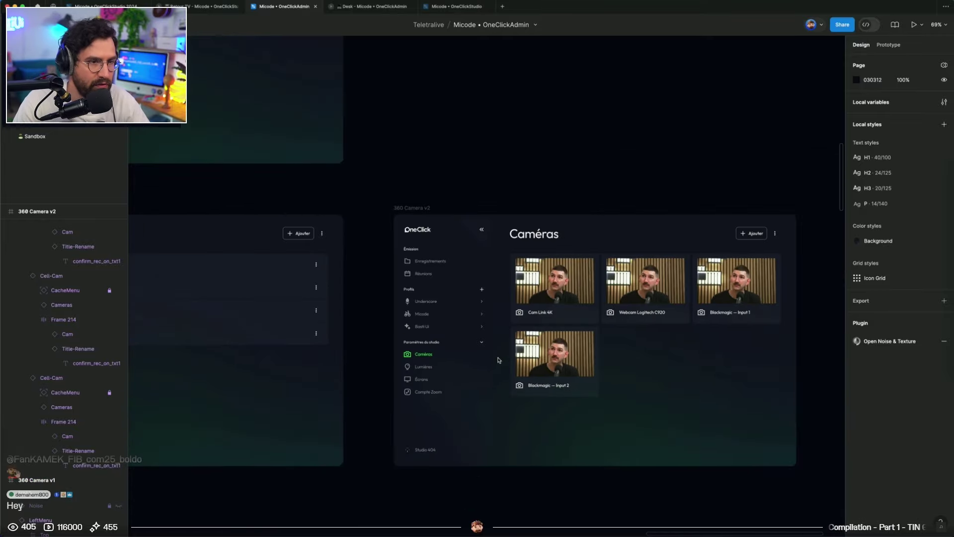
pyautogui.hscroll(-4, 555, 195)
pyautogui.scroll(2, 555, 195)
pyautogui.click(528, 202)
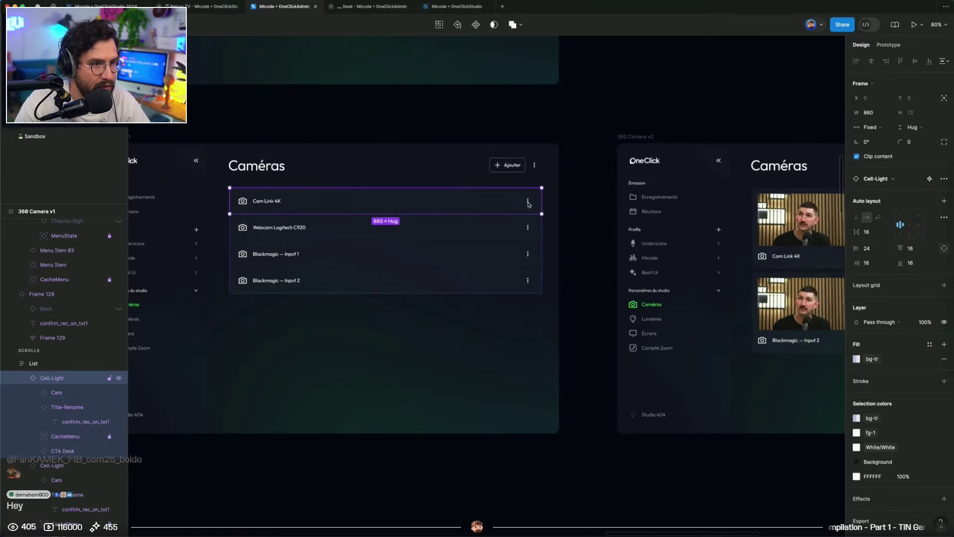
pyautogui.hscroll(15, 506, 251)
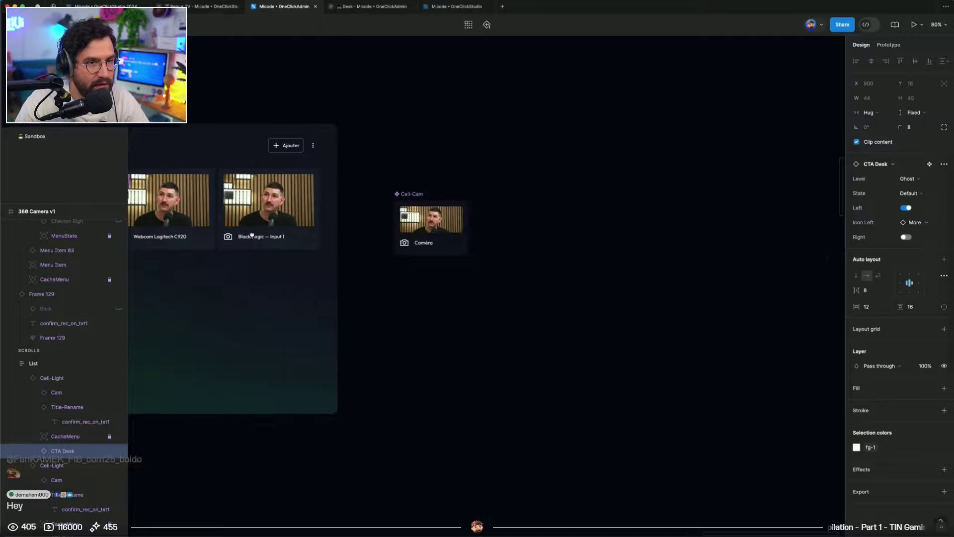
pyautogui.click(460, 243)
pyautogui.scroll(5, 460, 243)
pyautogui.hotkey('ctrl', 'v')
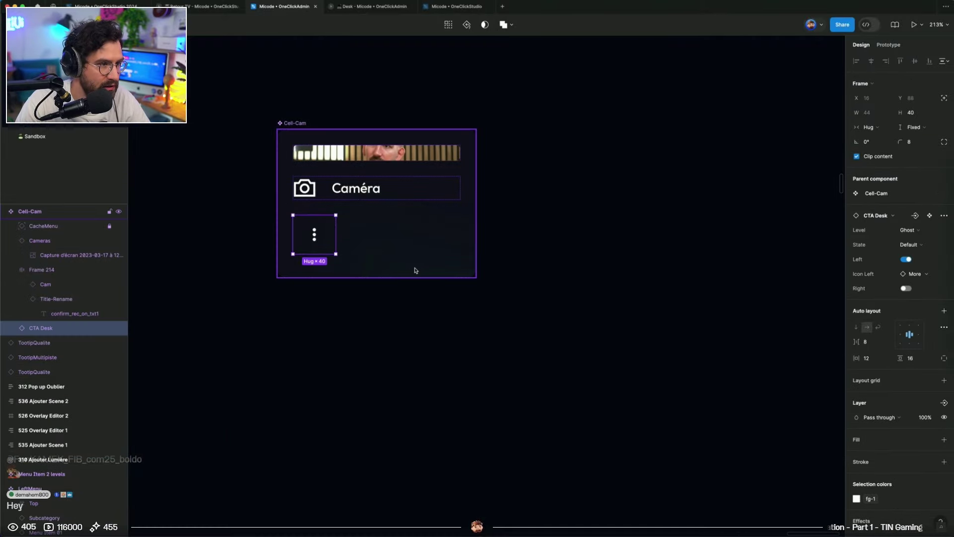
pyautogui.press('Delete')
# Paste the three-dot CTA Desk button into Frame 214 of the Cell-Cam component, after the Caméra label
pyautogui.click(379, 243)
pyautogui.hotkey('ctrl', 'v')
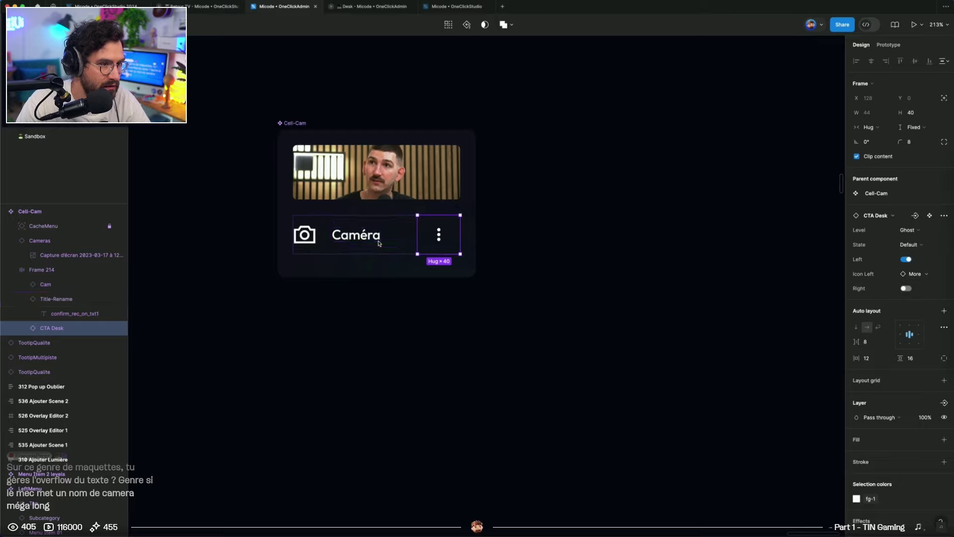
pyautogui.click(522, 295)
pyautogui.scroll(-6, 522, 295)
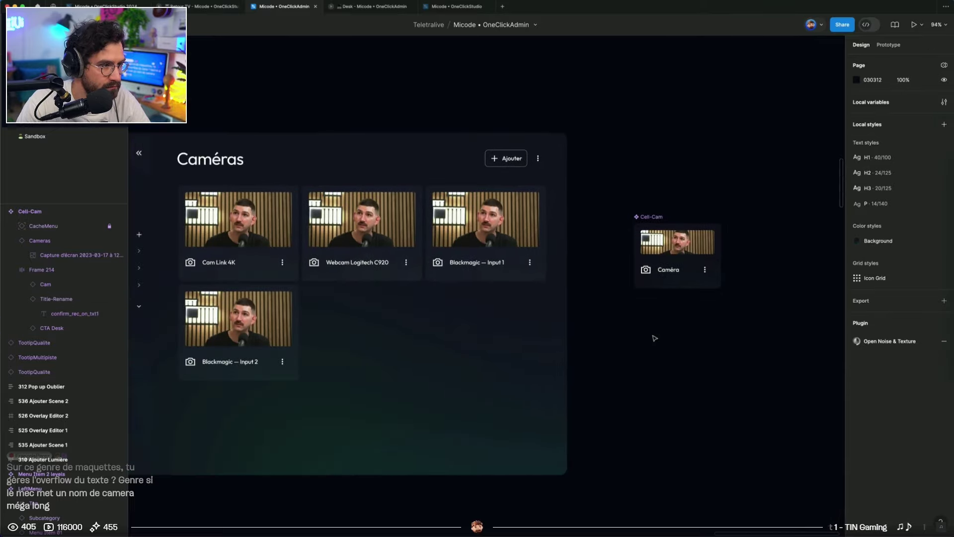
# Set the Cell-Cam component's bottom padding to 16 and its vertical item spacing to 0
pyautogui.click(686, 271)
pyautogui.hscroll(5, 575, 280)
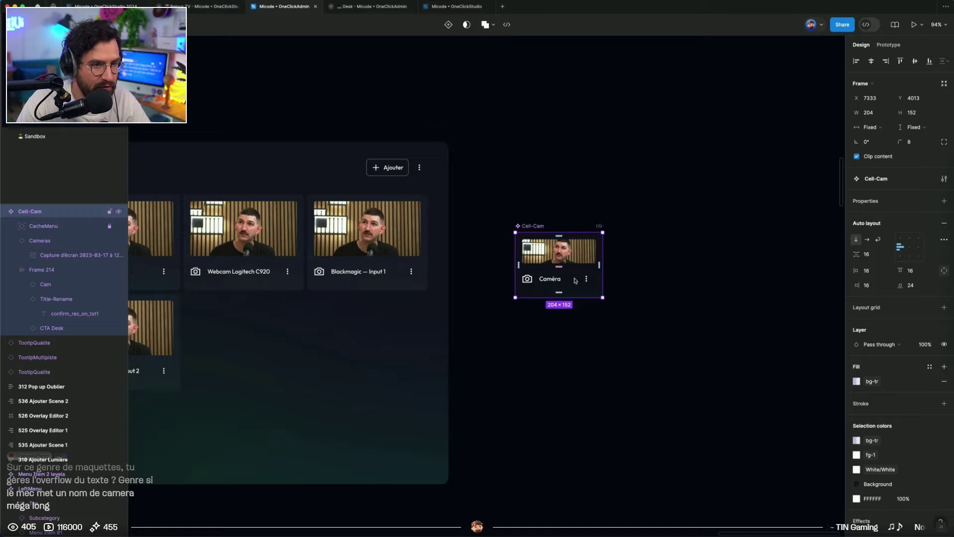
pyautogui.scroll(5, 575, 280)
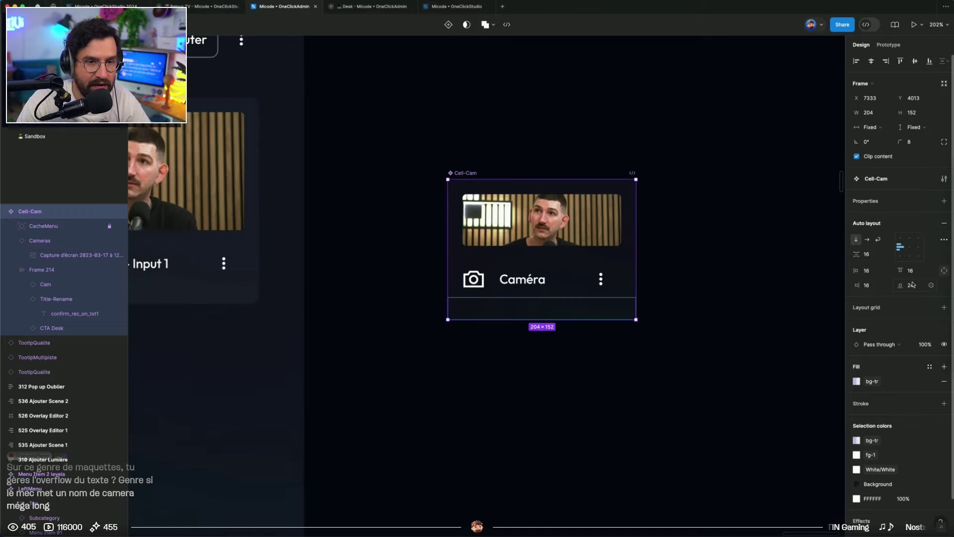
pyautogui.write('16')
pyautogui.press('Return')
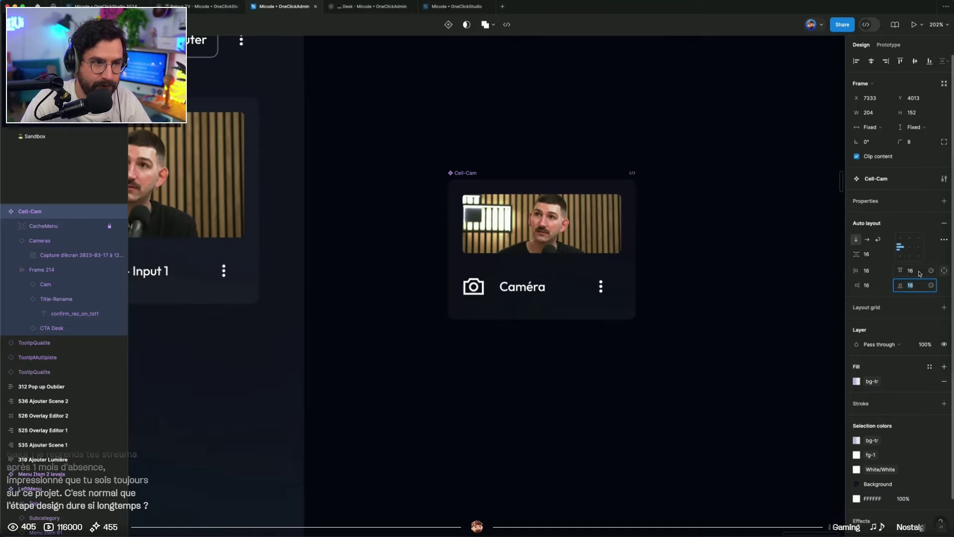
pyautogui.click(866, 254)
pyautogui.write('0')
pyautogui.press('Return')
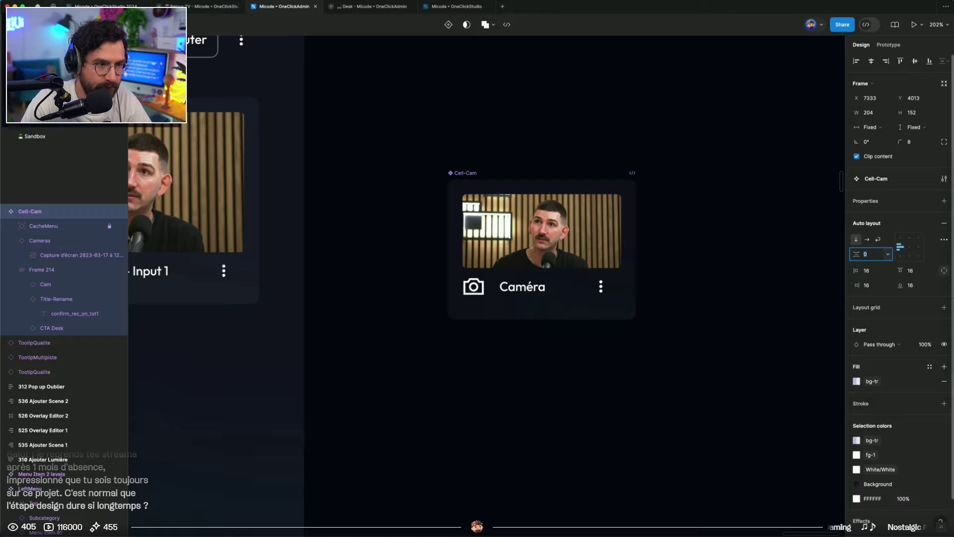
# Set the vertical item spacing of the Cell-Cam component to 8
pyautogui.click(686, 399)
pyautogui.scroll(-4, 679, 402)
pyautogui.moveTo(604, 402); pyautogui.dragTo(542, 369)
pyautogui.scroll(5, 536, 312)
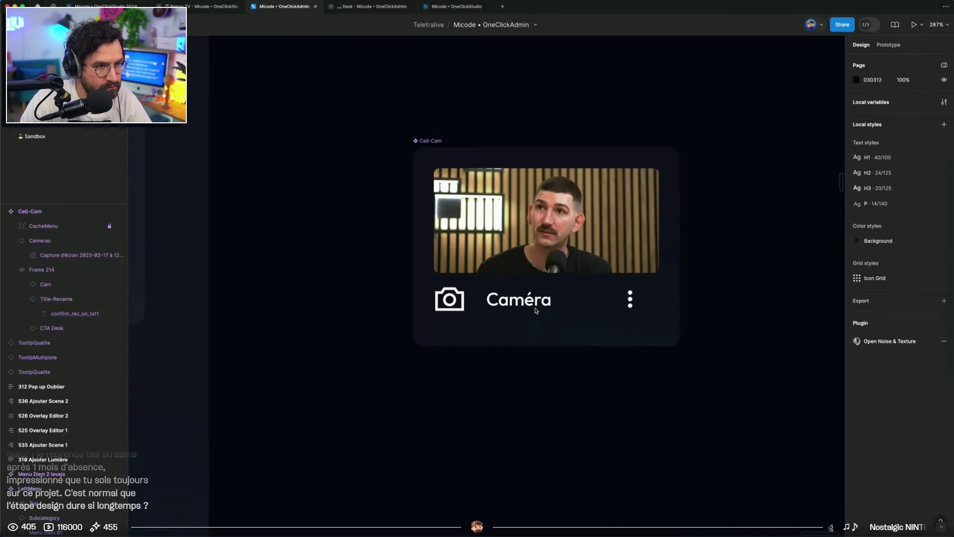
pyautogui.doubleClick(536, 310)
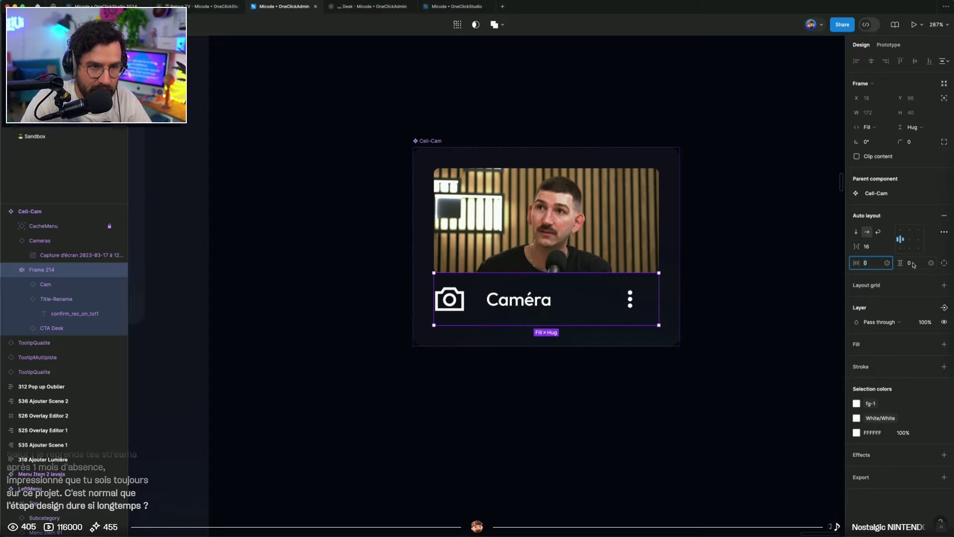
pyautogui.press('Escape')
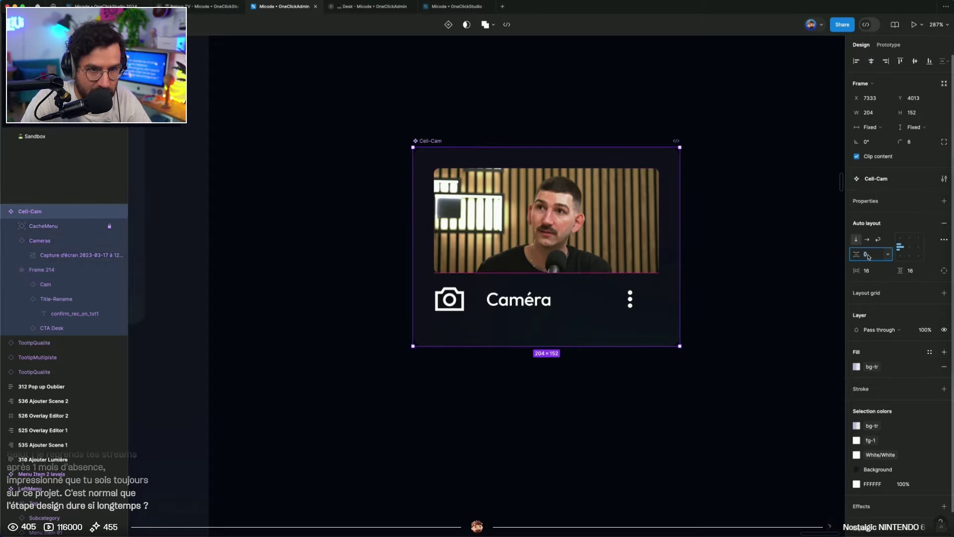
pyautogui.write('8')
pyautogui.press('Return')
pyautogui.click(630, 434)
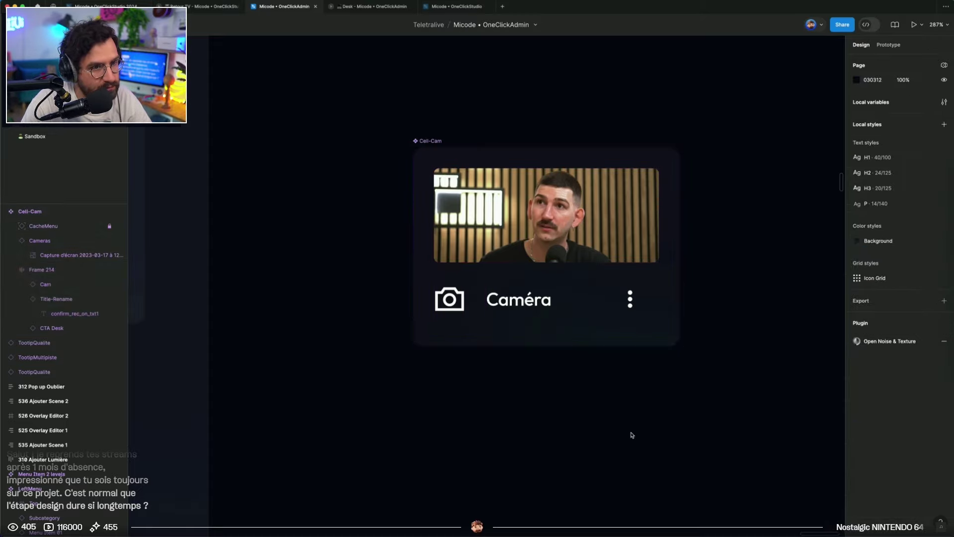
# Give the CTA Desk button in the Cell-Cam component a fixed width of 32
pyautogui.click(643, 310)
pyautogui.click(625, 292)
pyautogui.click(648, 284)
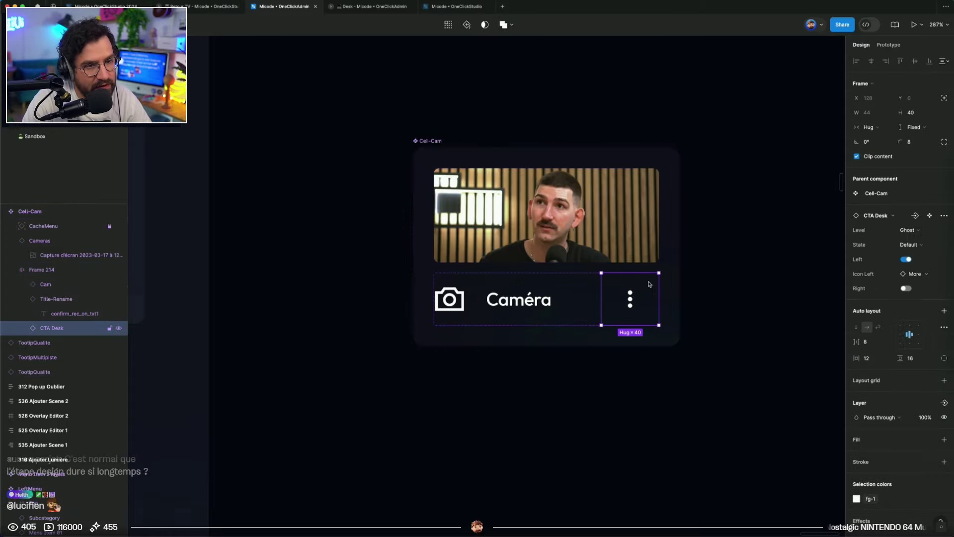
pyautogui.click(870, 128)
pyautogui.click(871, 117)
pyautogui.click(870, 118)
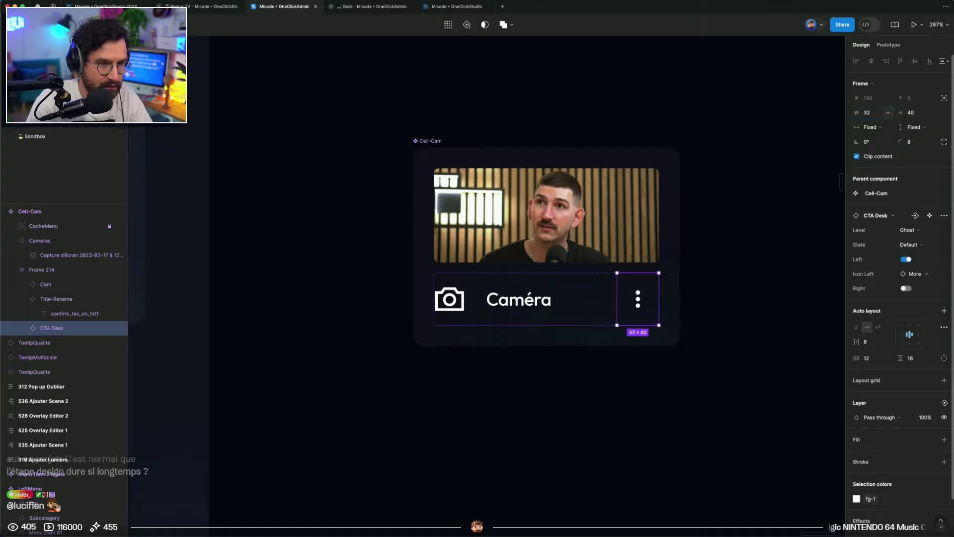
pyautogui.click(702, 352)
# Set the left padding of Frame 214, the Cell-Cam component's label row, to 8
pyautogui.keyDown('ctrl'); pyautogui.scroll(-5, 646, 373); pyautogui.keyUp('ctrl')
pyautogui.hscroll(-3, 640, 381)
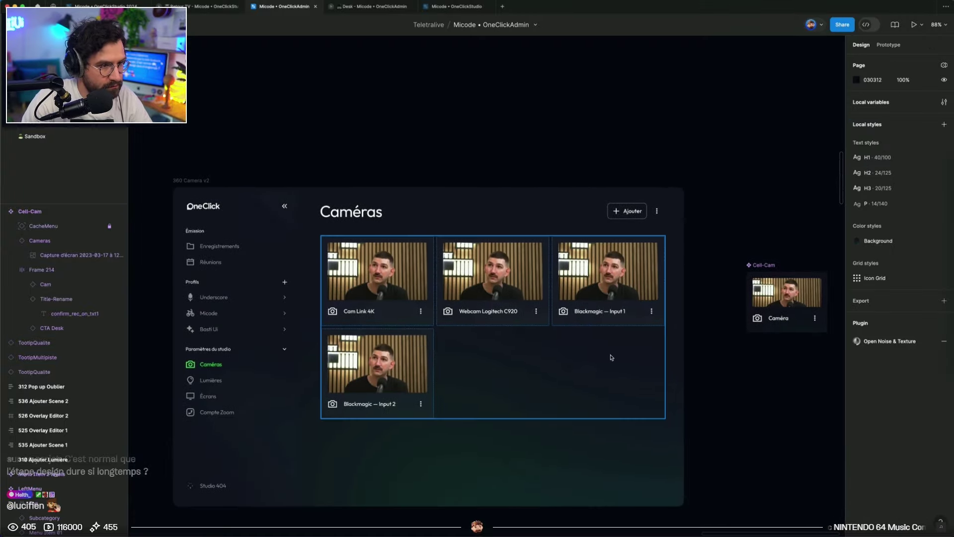
pyautogui.keyDown('ctrl'); pyautogui.scroll(10, 315, 309); pyautogui.keyUp('ctrl')
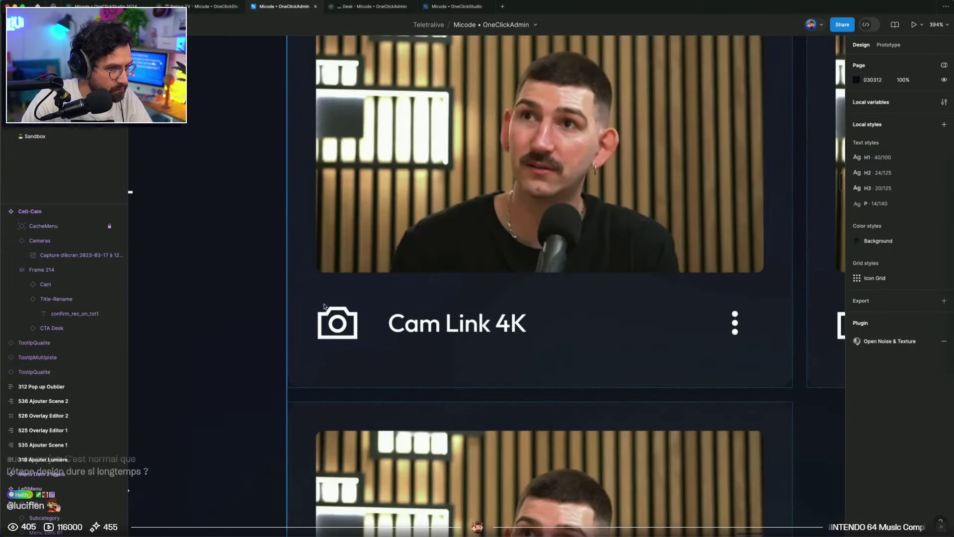
pyautogui.keyDown('ctrl'); pyautogui.scroll(-8, 333, 309); pyautogui.keyUp('ctrl')
pyautogui.hscroll(6, 626, 341)
pyautogui.keyDown('ctrl'); pyautogui.scroll(6, 442, 352); pyautogui.keyUp('ctrl')
pyautogui.doubleClick(472, 344)
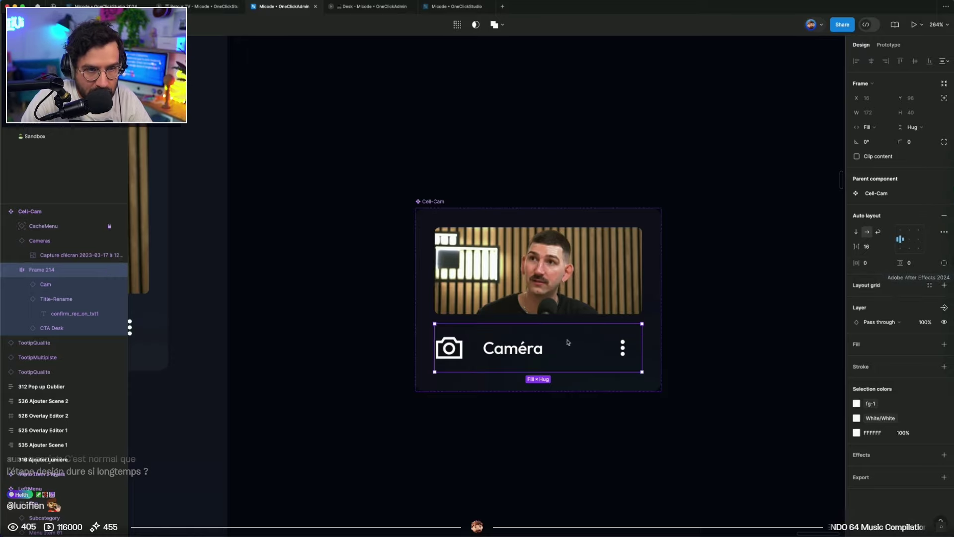
pyautogui.click(451, 345)
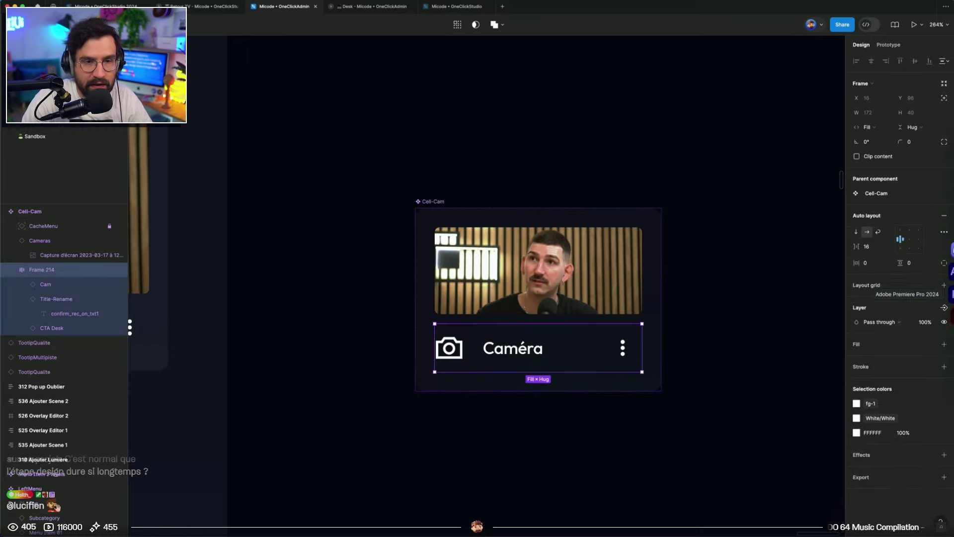
pyautogui.click(943, 234)
pyautogui.click(944, 233)
pyautogui.click(944, 263)
pyautogui.click(867, 262)
pyautogui.write('8')
pyautogui.press('Return')
pyautogui.click(745, 399)
pyautogui.scroll(-5, 745, 399)
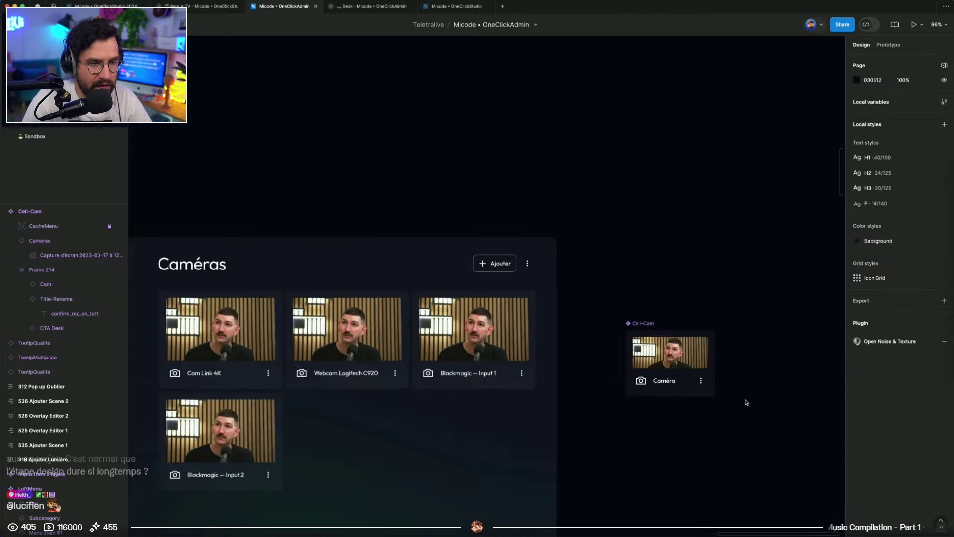
# Link the Caméras header of 360 Camera v1 to 360 Camera v2 with an instant on-click Navigate to interaction
pyautogui.click(365, 7)
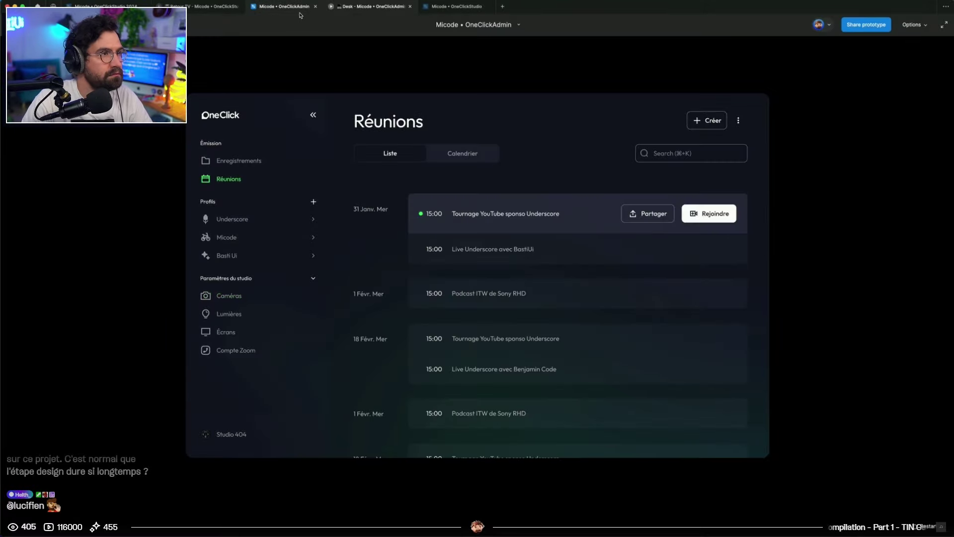
pyautogui.click(284, 7)
pyautogui.scroll(-3, 622, 143)
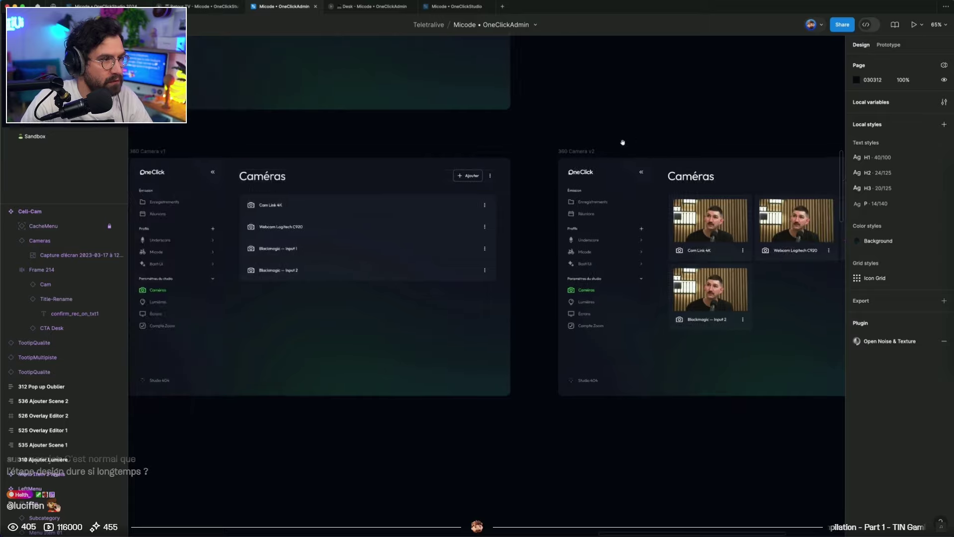
pyautogui.click(278, 179)
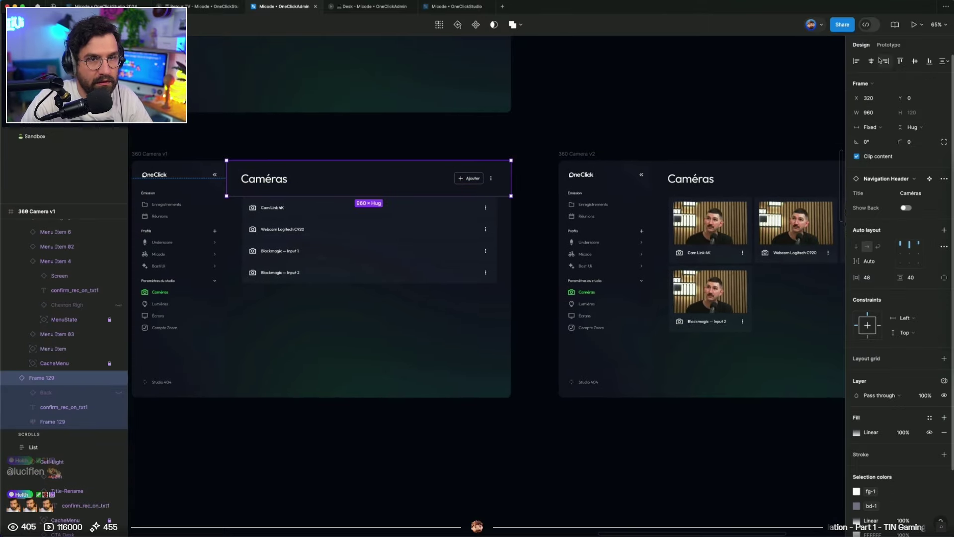
pyautogui.hotkey('shift', 'e')
pyautogui.moveTo(511, 178); pyautogui.dragTo(607, 181)
pyautogui.scroll(1, 596, 169)
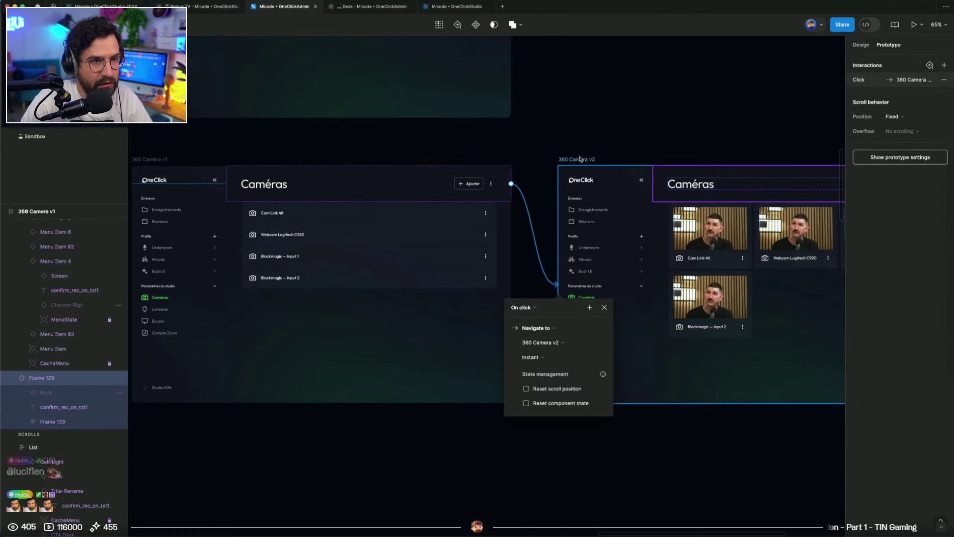
# Link the Caméras header of 360 Camera v2 back to the 360 Camera v1 frame as a prototype interaction
pyautogui.click(580, 156)
pyautogui.scroll(1, 688, 187)
pyautogui.hscroll(5, 689, 188)
pyautogui.click(655, 186)
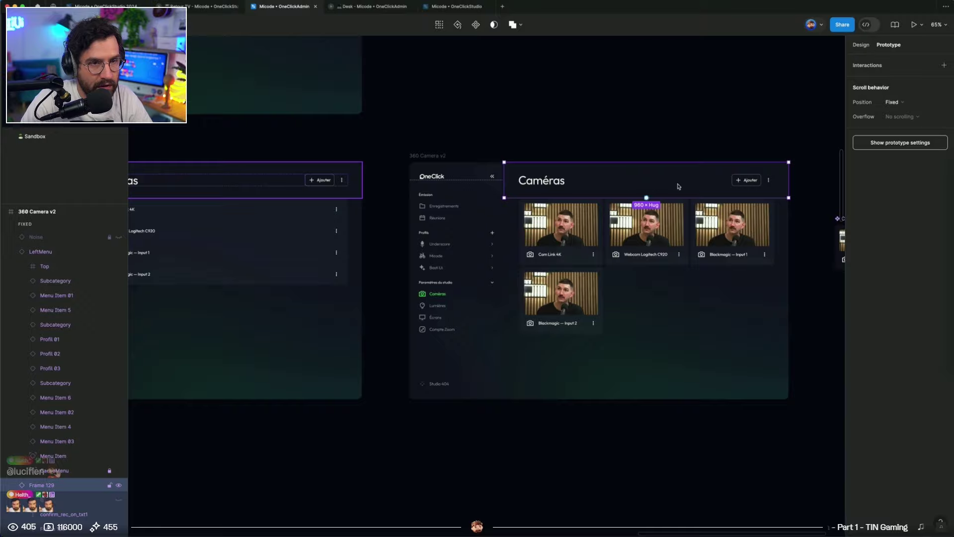
pyautogui.moveTo(788, 180); pyautogui.dragTo(348, 288)
# Examine the Caméras page in the Desk prototype, then return to the OneClickAdmin design file
pyautogui.click(375, 7)
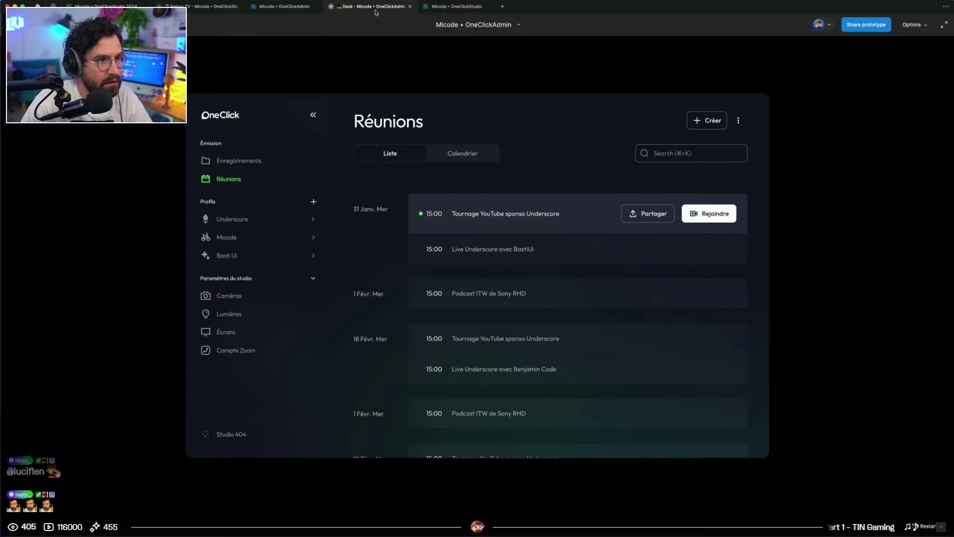
pyautogui.click(227, 297)
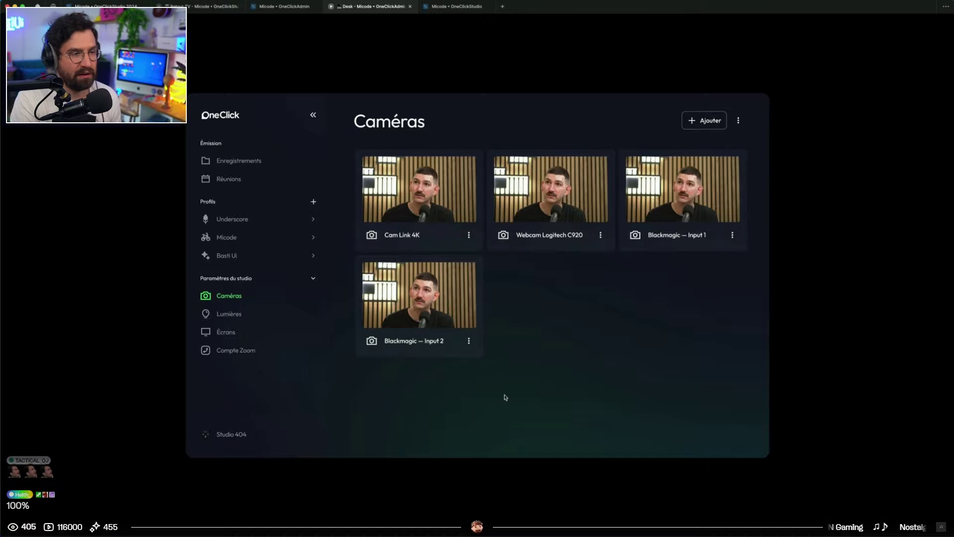
pyautogui.click(281, 6)
# Move the Cell-Cam component up beside the 360 Camera v2 frame, near its top edge
pyautogui.click(859, 45)
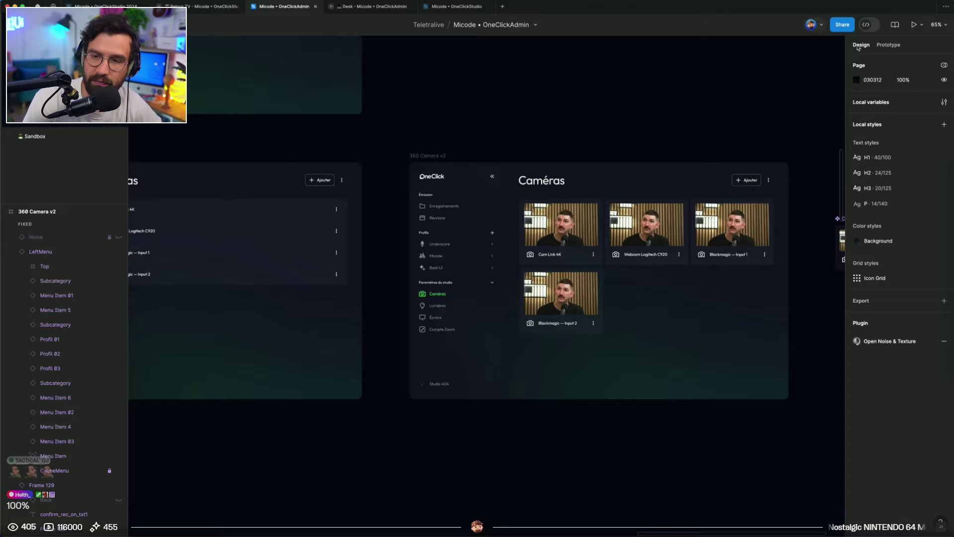
pyautogui.moveTo(651, 400); pyautogui.dragTo(555, 385)
pyautogui.click(529, 244)
pyautogui.click(738, 318)
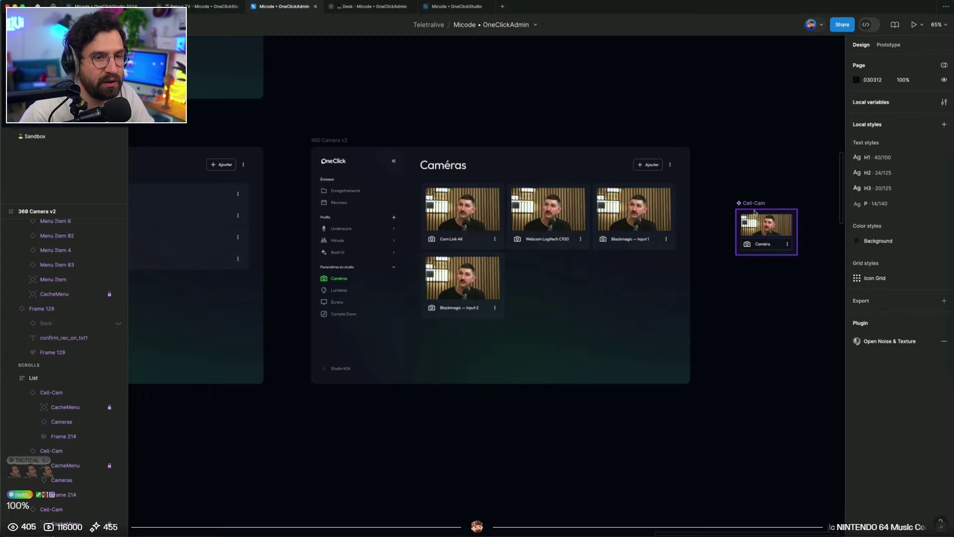
pyautogui.moveTo(757, 207); pyautogui.dragTo(726, 146)
pyautogui.click(778, 341)
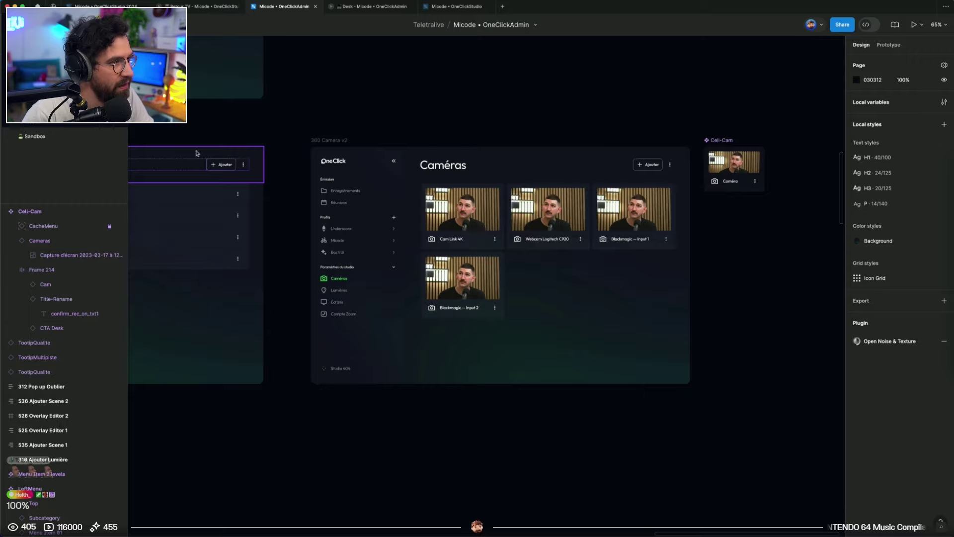
# Copy the VIDEO OCS layer from the 52 Home frame in the OneClickStudio 2024 file and return to OneClickAdmin
pyautogui.click(106, 6)
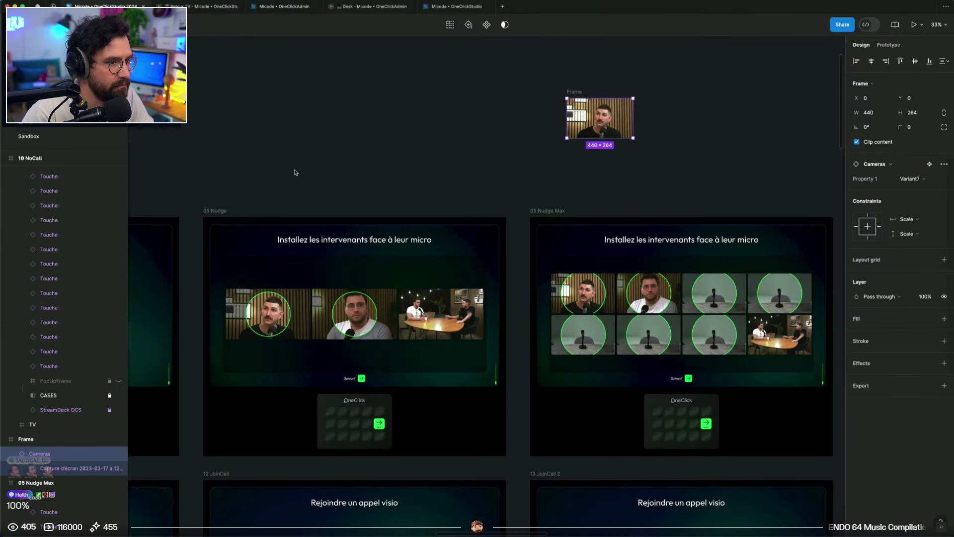
pyautogui.hscroll(-8, 294, 172)
pyautogui.scroll(-5, 524, 389)
pyautogui.scroll(-6, 524, 388)
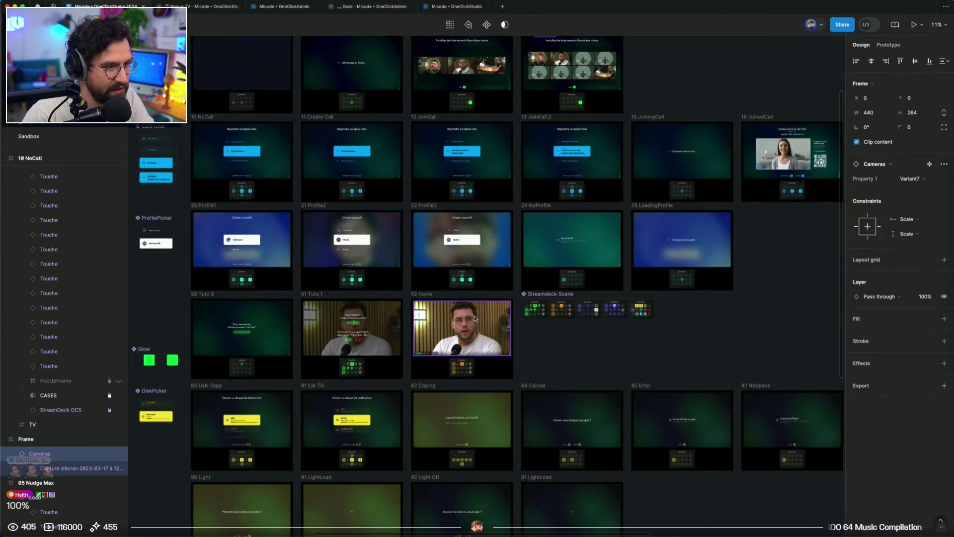
pyautogui.keyDown('super'); pyautogui.click(448, 328); pyautogui.keyUp('super')
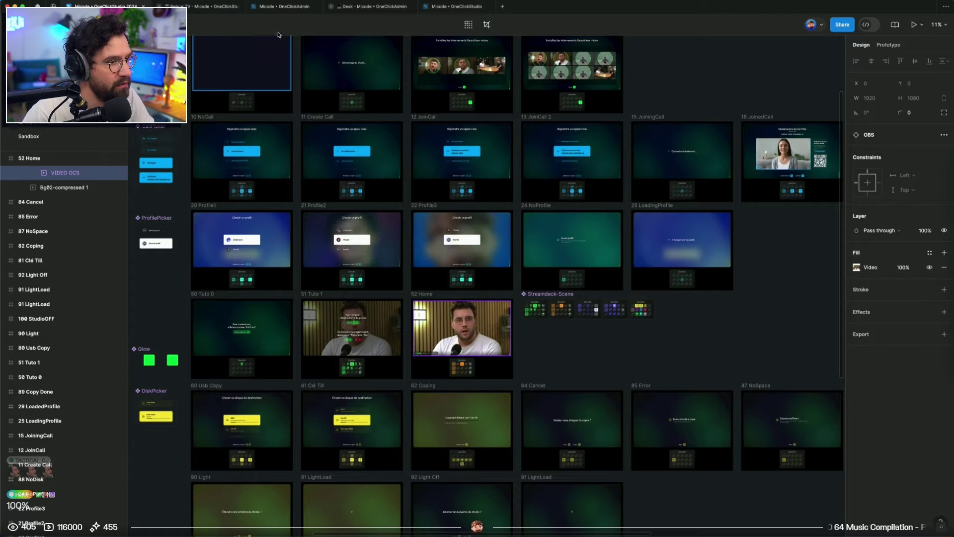
pyautogui.click(439, 11)
pyautogui.click(372, 7)
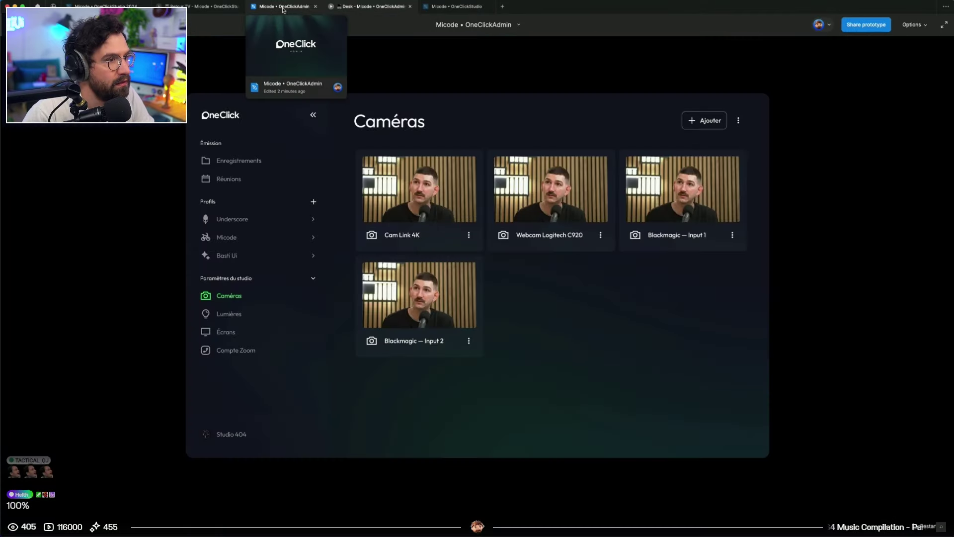
pyautogui.click(284, 6)
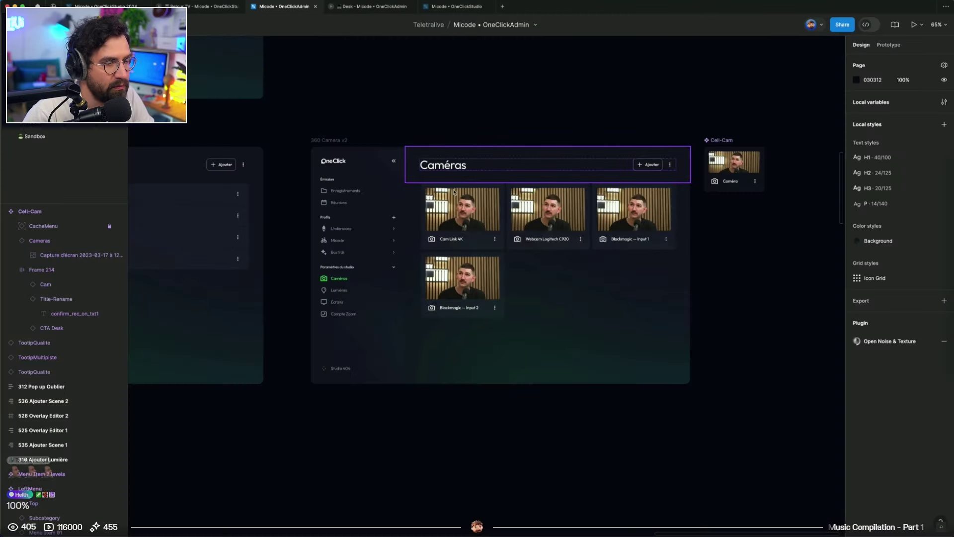
pyautogui.keyDown('super'); pyautogui.click(462, 208); pyautogui.keyUp('super')
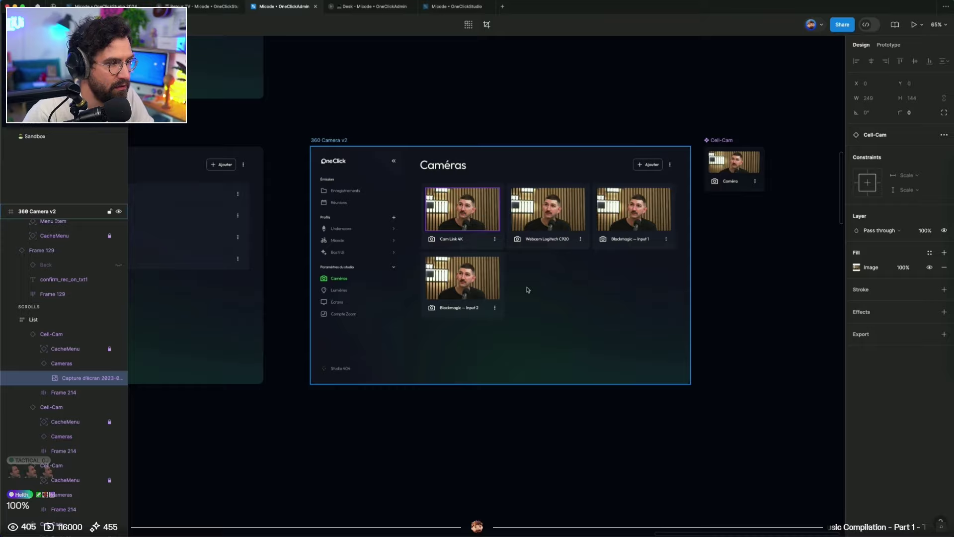
pyautogui.press('super+v')
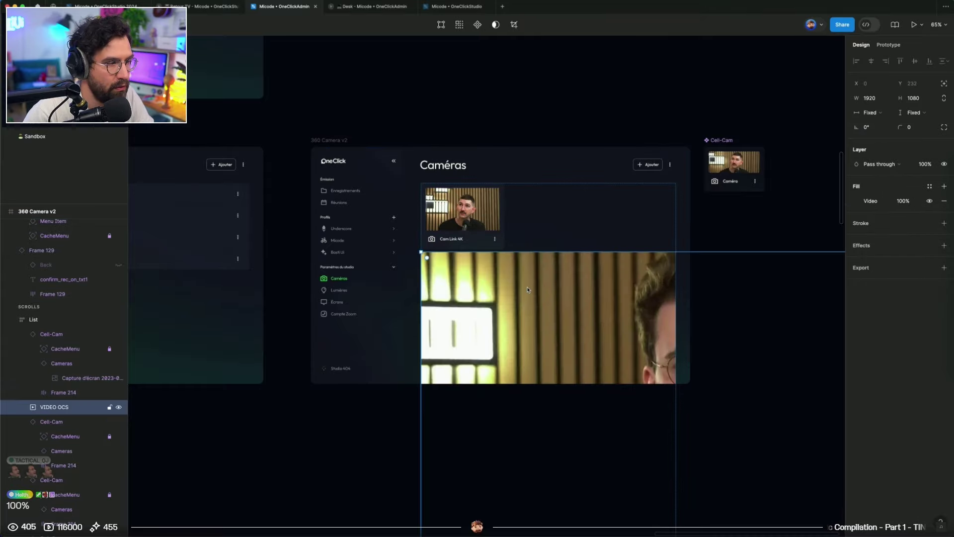
pyautogui.press('super+z')
# Replace the Cam Link 4K preview image with the VIDEO OCS fill by pasting its properties, and delete the temporary video copy
pyautogui.press('super+v')
pyautogui.moveTo(551, 190); pyautogui.dragTo(565, 399)
pyautogui.keyDown('super'); pyautogui.click(472, 216); pyautogui.keyUp('super')
pyautogui.press('alt+super+v')
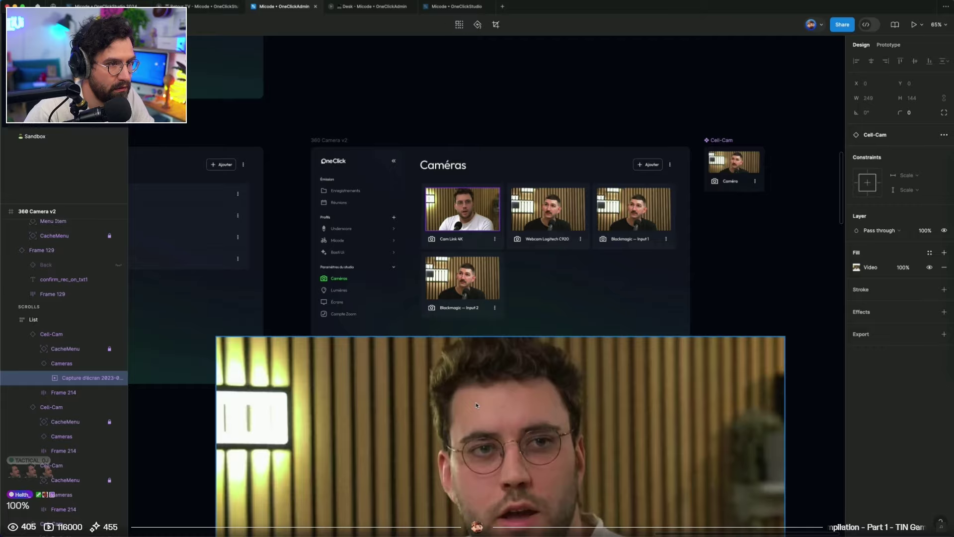
pyautogui.press('BackSpace')
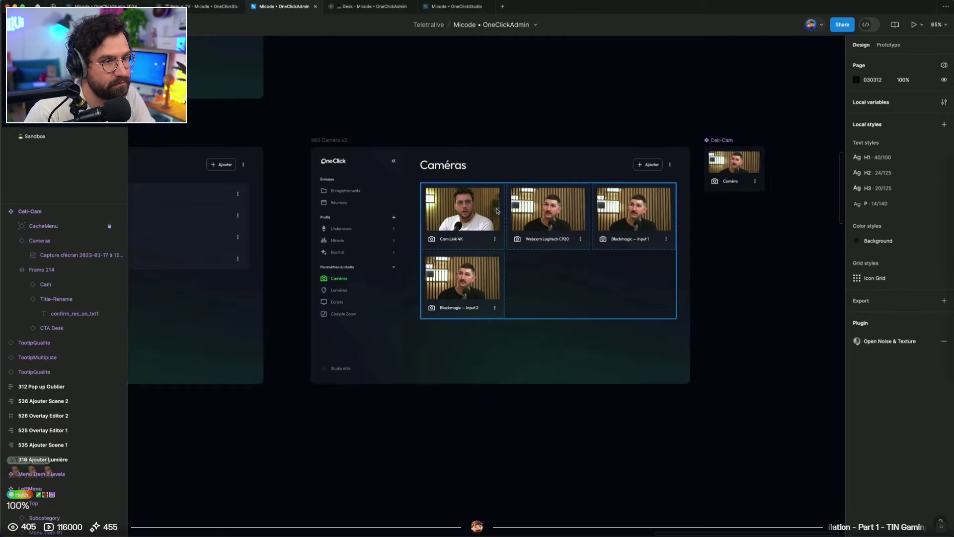
# Check how the Cam Link 4K video preview plays in the Desk prototype
pyautogui.scroll(3, 498, 211)
pyautogui.click(381, 7)
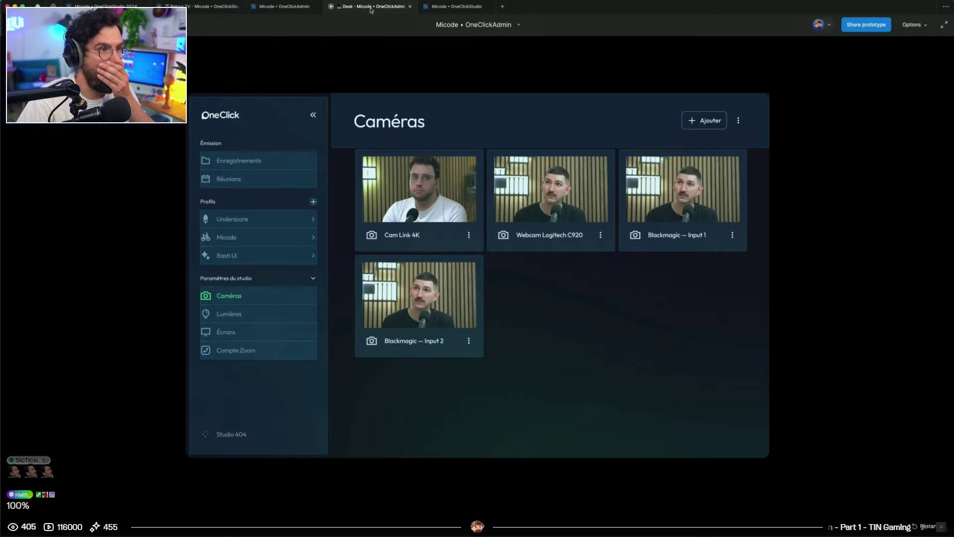
pyautogui.click(297, 7)
pyautogui.keyDown('super'); pyautogui.click(439, 199); pyautogui.keyUp('super')
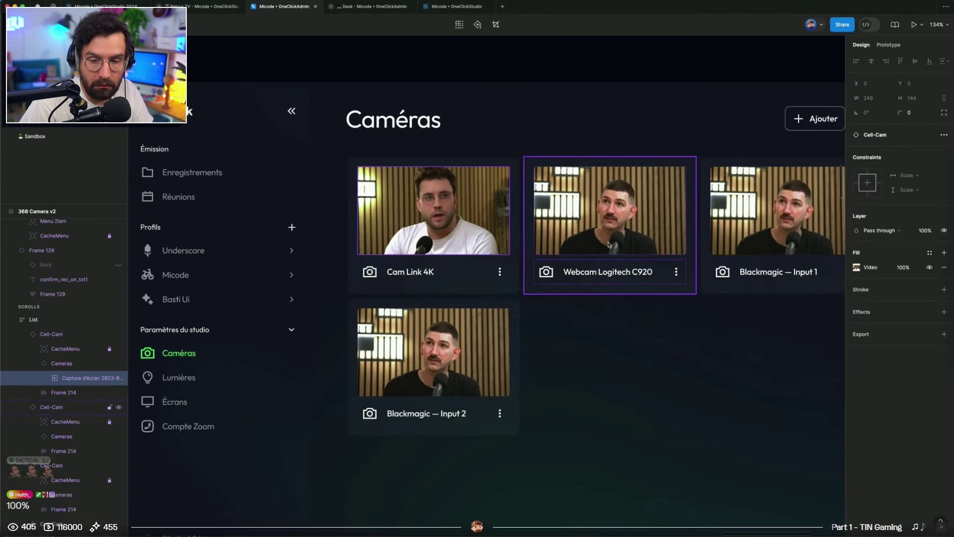
pyautogui.click(377, 6)
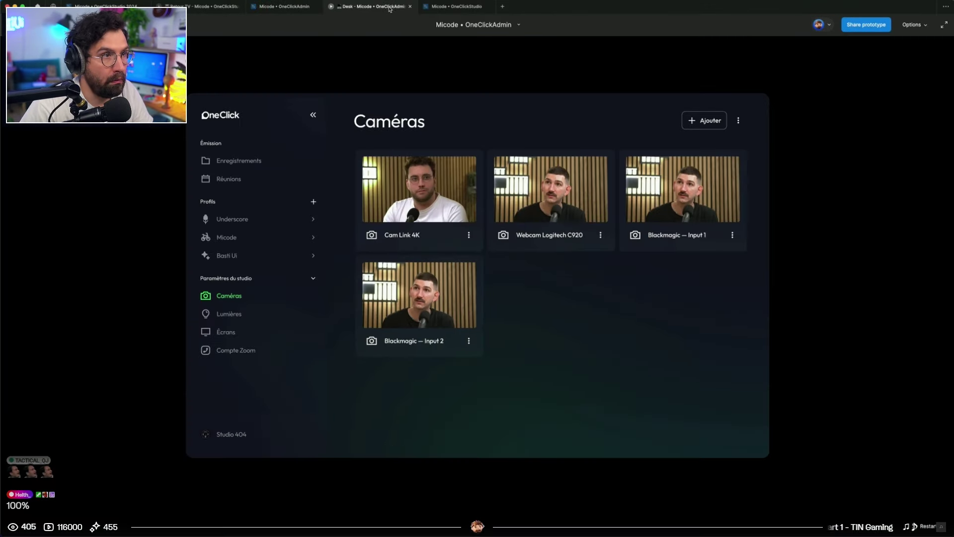
# Close the Desk prototype and the older OneClickStudio file
pyautogui.click(409, 6)
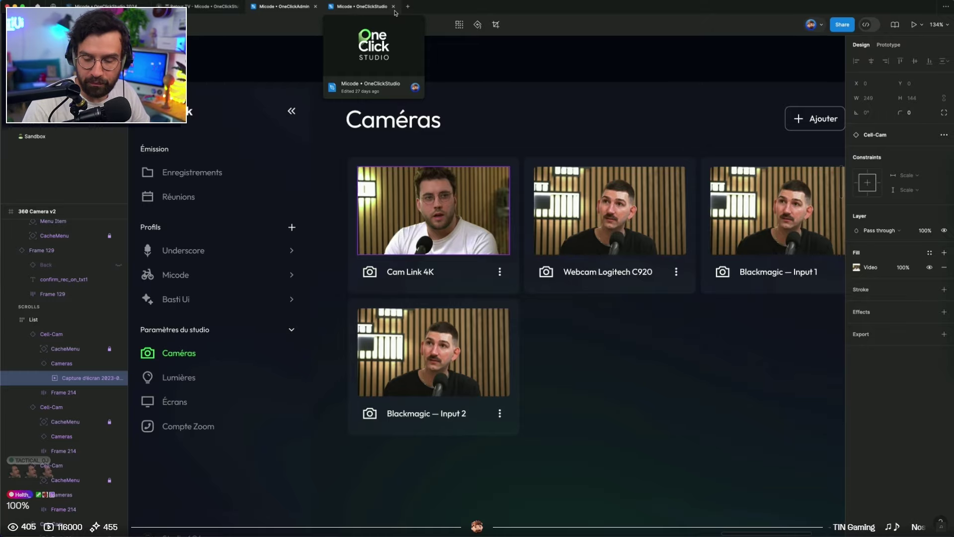
pyautogui.click(397, 10)
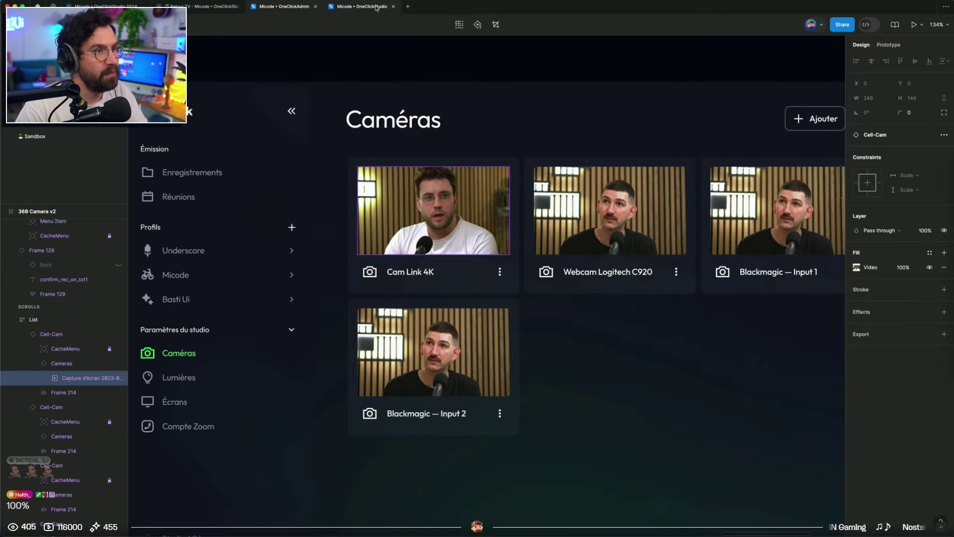
pyautogui.click(394, 6)
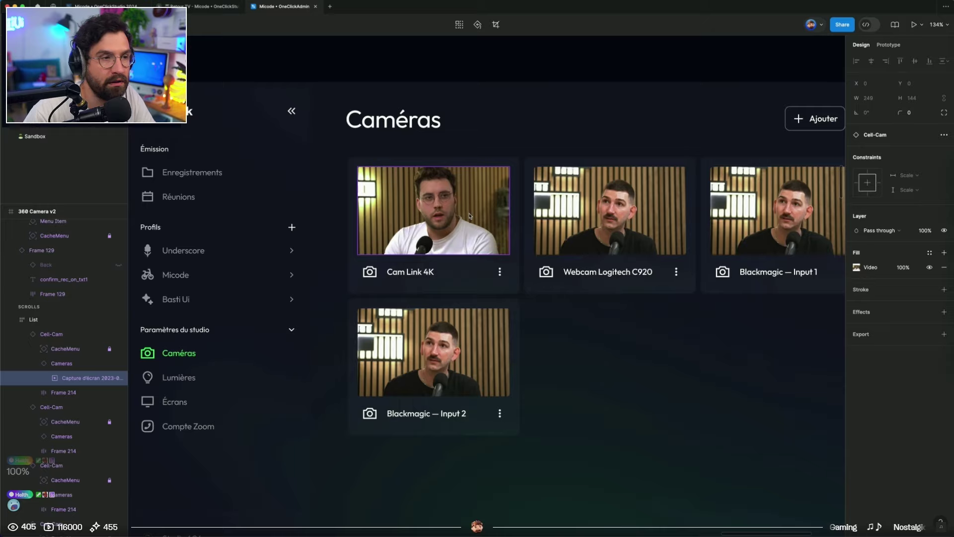
# Inspect the Cam Link 4K video's prototype settings and present the prototype from the 360 Camera v2 frame
pyautogui.click(888, 45)
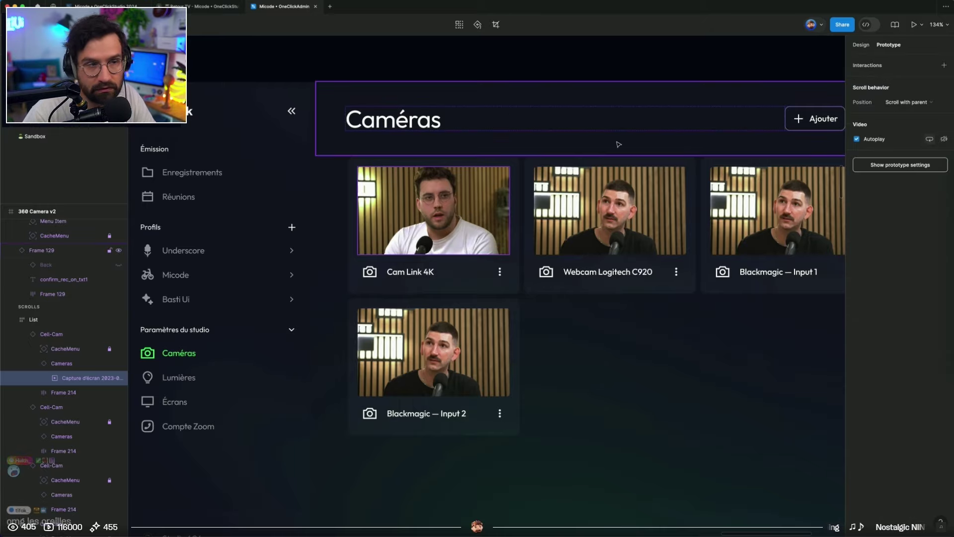
pyautogui.click(387, 67)
pyautogui.scroll(-3, 213, 62)
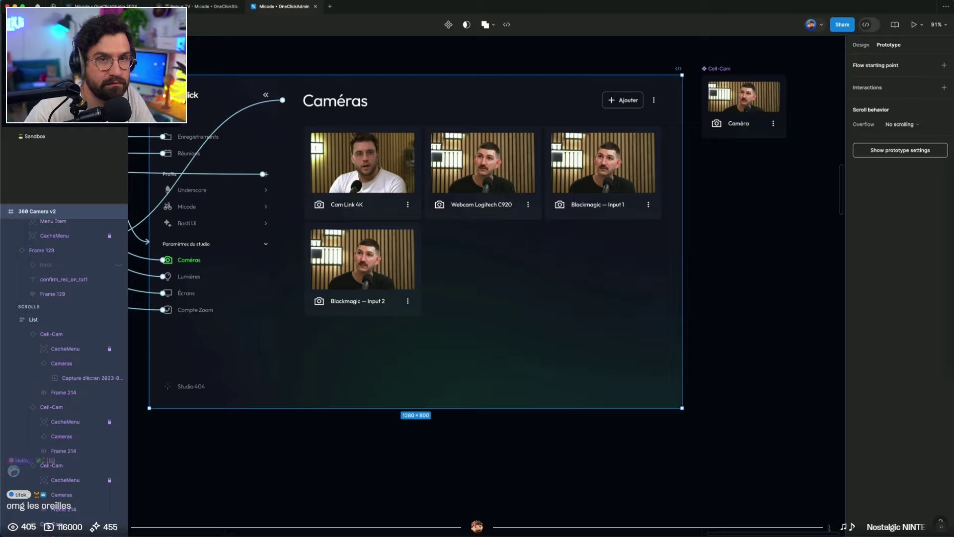
pyautogui.click(913, 24)
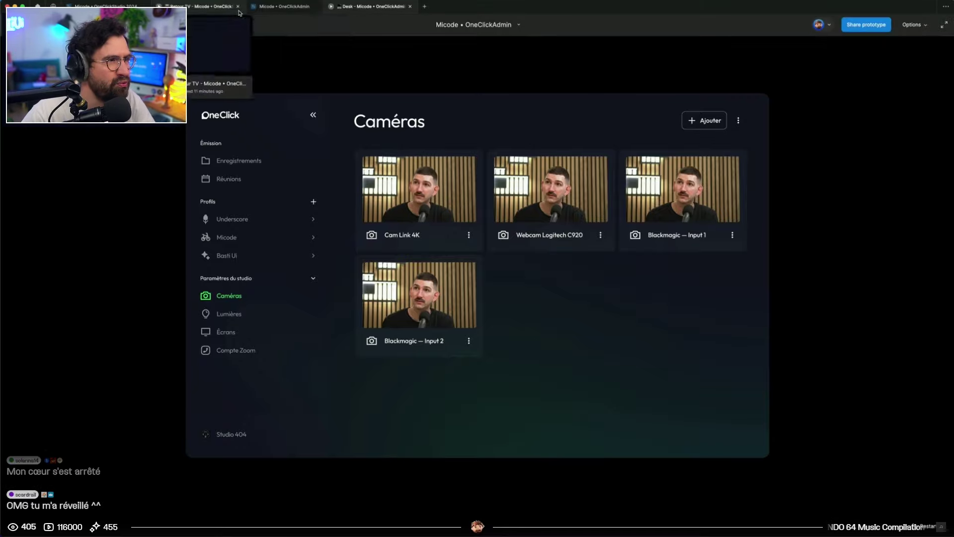
# Return to the design file and try the Variant8 and 6 images for the Webcam Logitech C920 preview
pyautogui.click(274, 6)
pyautogui.keyDown('super'); pyautogui.click(482, 162); pyautogui.keyUp('super')
pyautogui.click(861, 45)
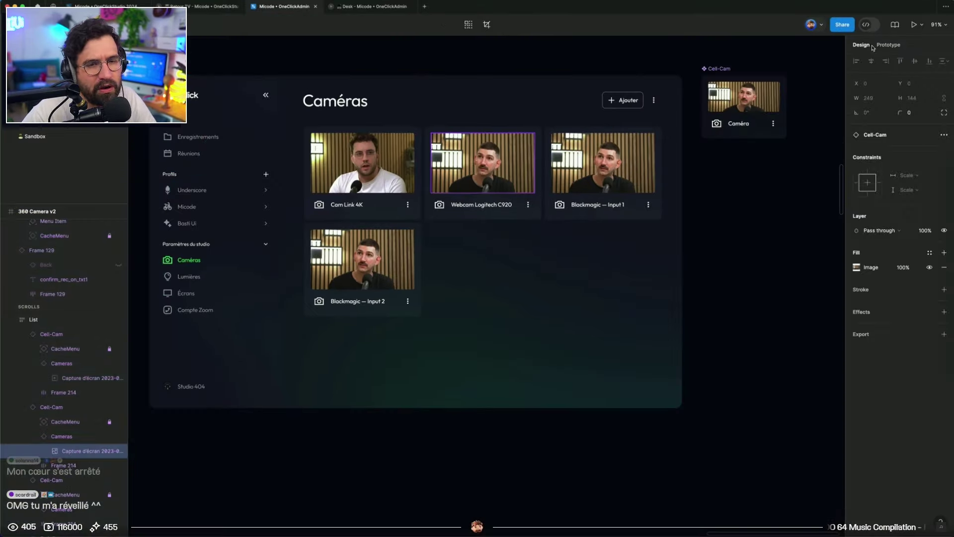
pyautogui.click(689, 273)
pyautogui.click(62, 436)
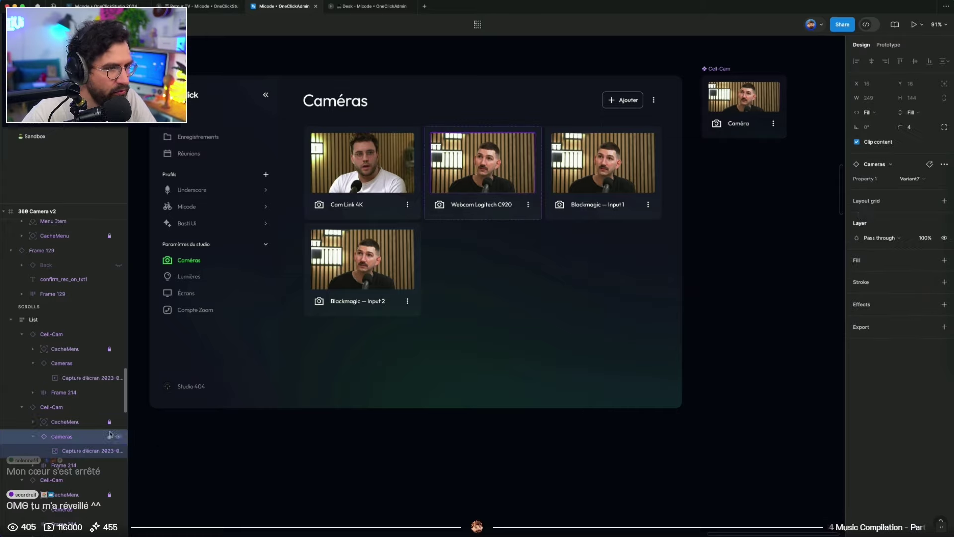
pyautogui.click(908, 183)
pyautogui.click(897, 189)
pyautogui.click(900, 179)
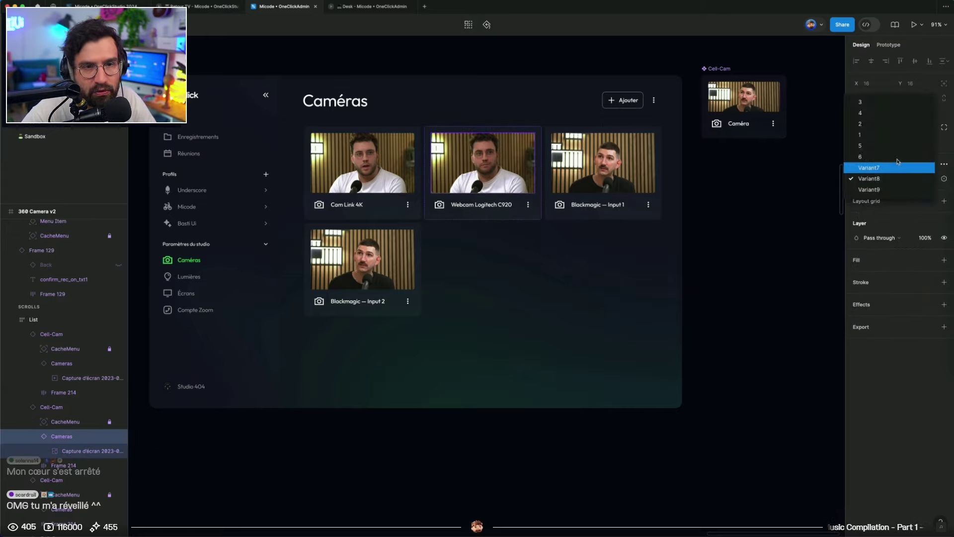
pyautogui.click(893, 156)
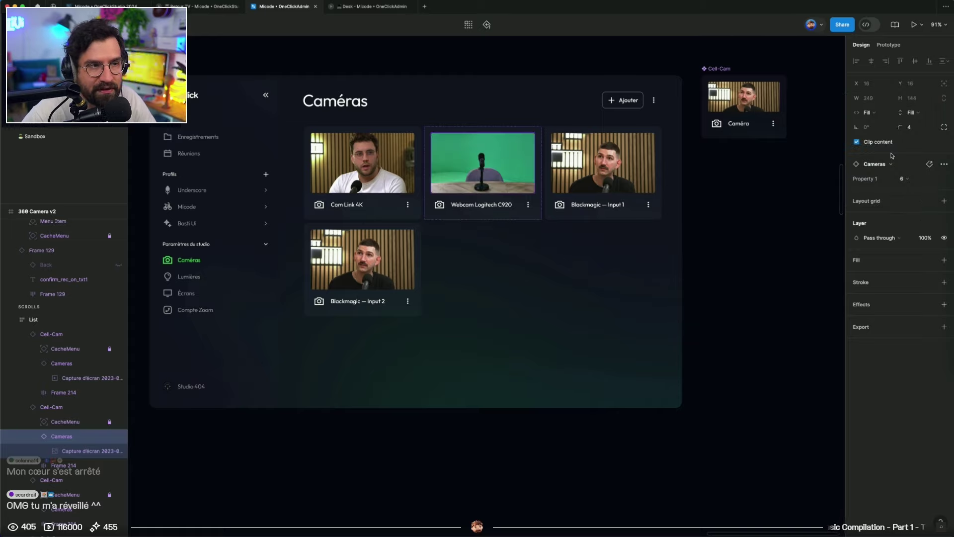
pyautogui.click(907, 183)
pyautogui.click(658, 319)
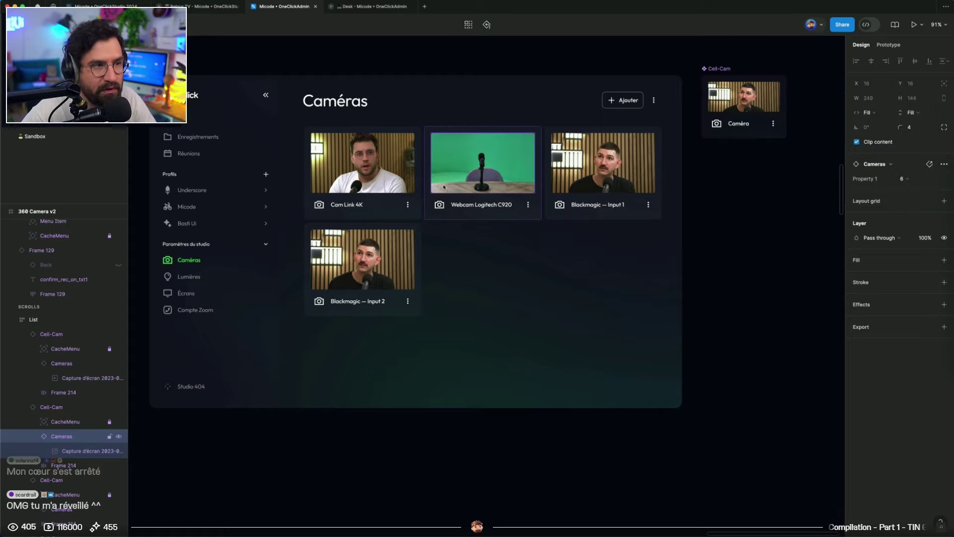
# Undo the recent preview changes back through the Cam Link 4K video fill, and delete the restored VIDEO OCS copy
pyautogui.press('super+z')
pyautogui.press('super+z')
pyautogui.press('super+z')
pyautogui.press('super+z')
pyautogui.press('super+z')
pyautogui.press('super+z')
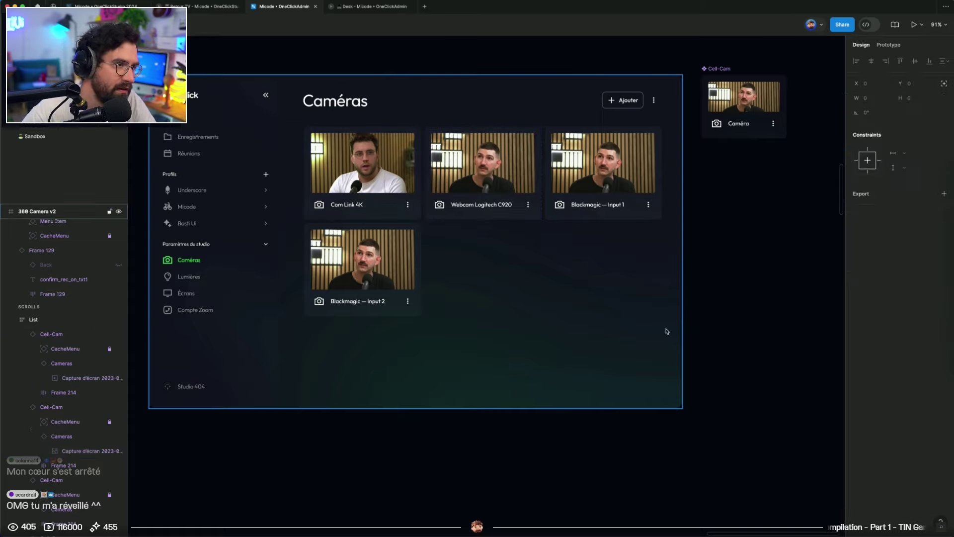
pyautogui.keyDown('super'); pyautogui.click(377, 181); pyautogui.keyUp('super')
pyautogui.press('super+z')
pyautogui.press('super+z')
pyautogui.press('super+z')
pyautogui.press('super+z')
pyautogui.press('super+z')
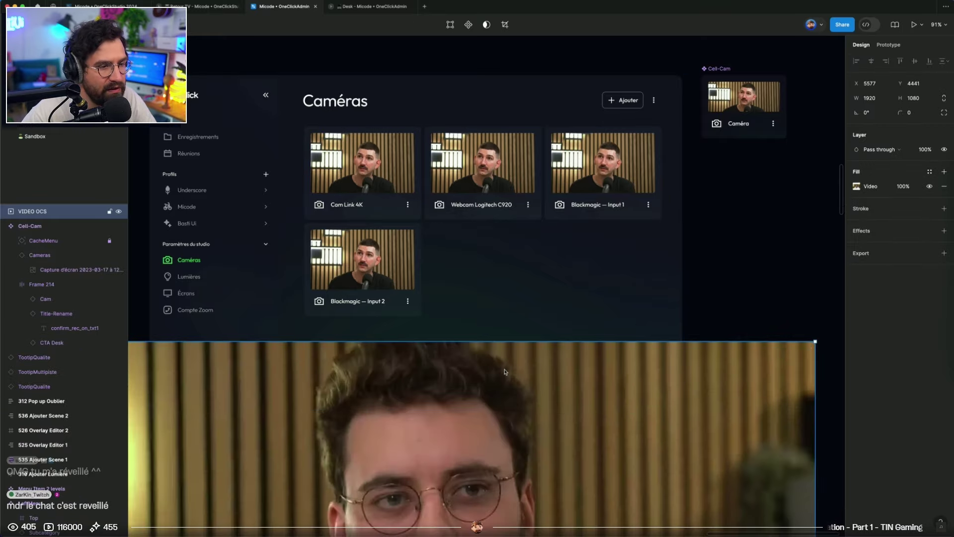
pyautogui.press('BackSpace')
# Set the Webcam Logitech C920 card's Cameras preview to variant 6
pyautogui.doubleClick(521, 169)
pyautogui.doubleClick(522, 169)
pyautogui.click(910, 179)
pyautogui.click(890, 171)
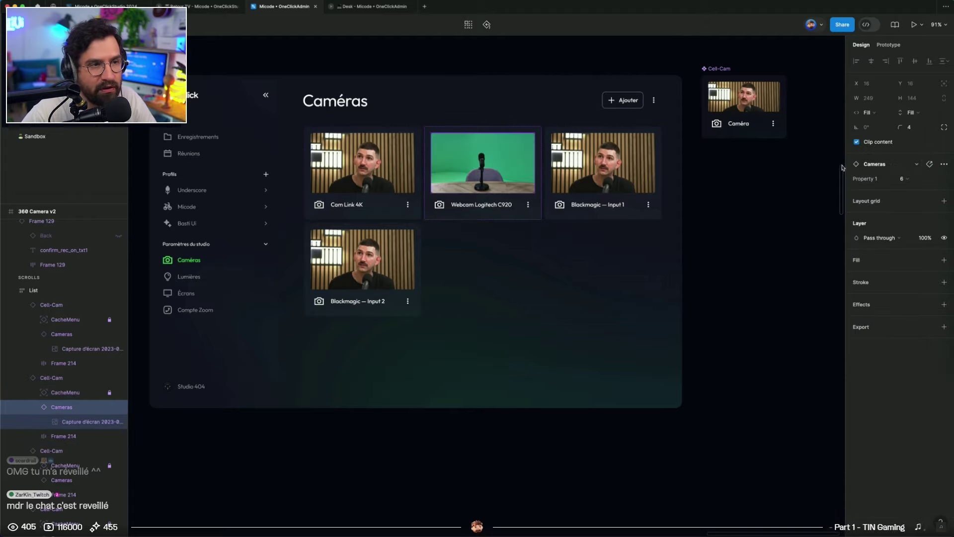
# Set the Blackmagic — Input 1 preview to variant 2 and the Blackmagic — Input 2 preview to Variant8
pyautogui.keyDown('super'); pyautogui.click(626, 159); pyautogui.keyUp('super')
pyautogui.click(905, 178)
pyautogui.click(876, 138)
pyautogui.keyDown('super'); pyautogui.click(360, 267); pyautogui.keyUp('super')
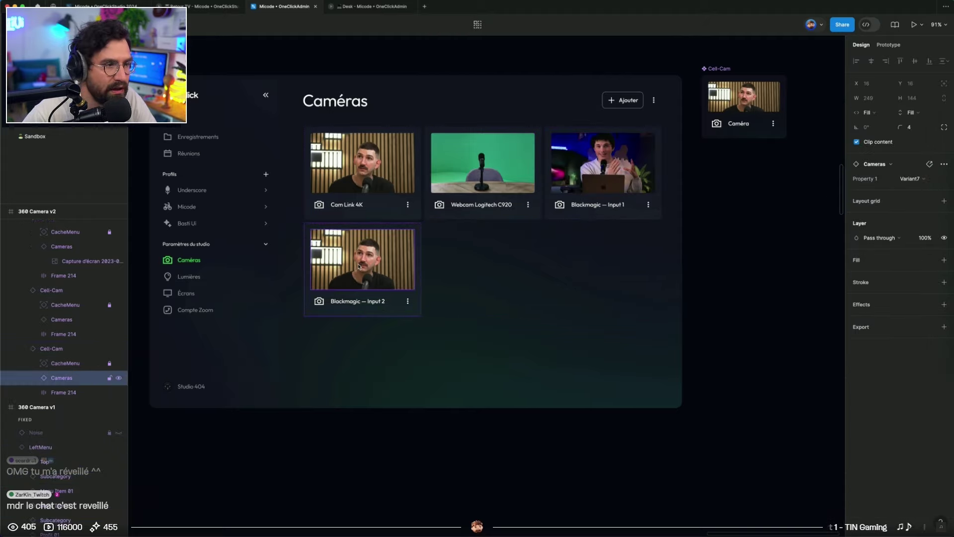
pyautogui.click(910, 179)
pyautogui.click(890, 188)
pyautogui.click(749, 356)
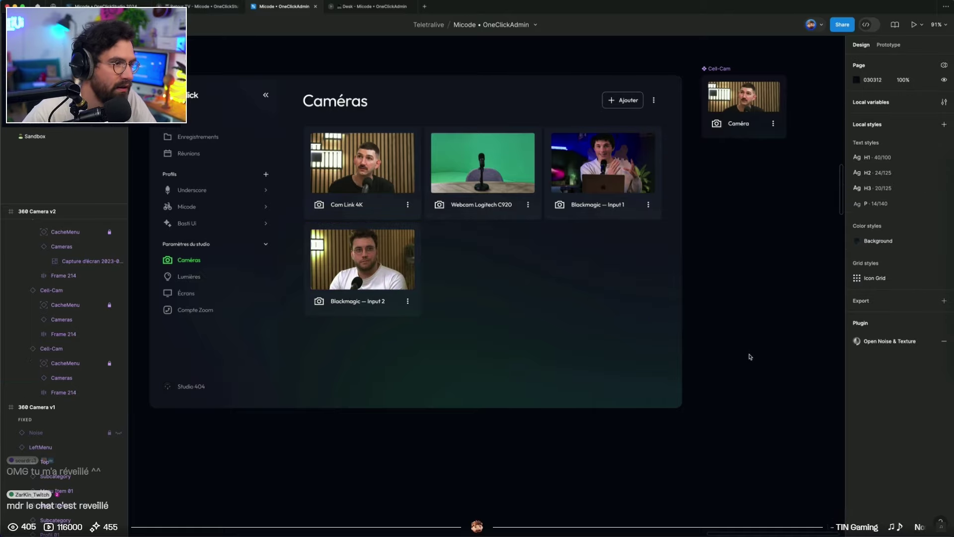
# Change the Blackmagic — Input 1 card's Cameras preview to Variant9
pyautogui.click(576, 157)
pyautogui.doubleClick(603, 155)
pyautogui.keyDown('super'); pyautogui.click(624, 159); pyautogui.keyUp('super')
pyautogui.click(912, 178)
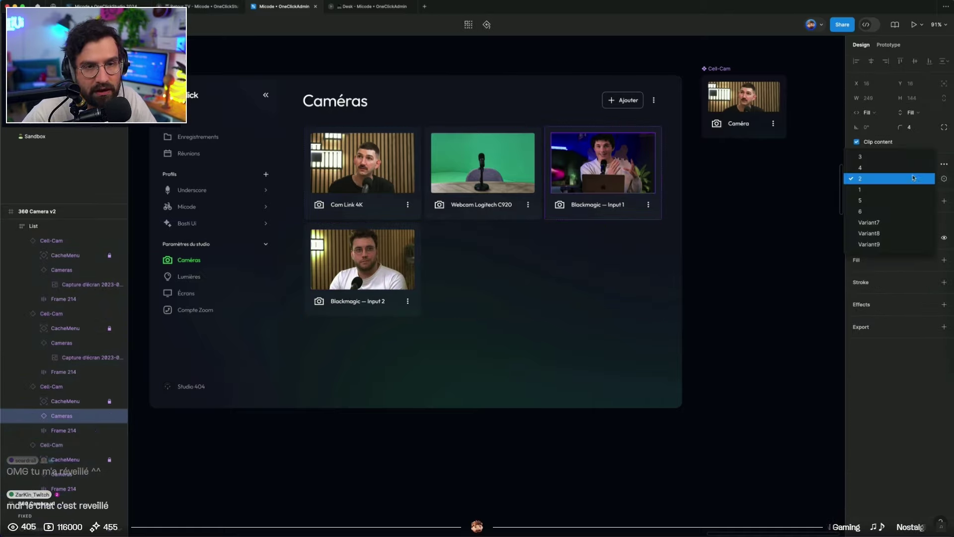
pyautogui.click(889, 243)
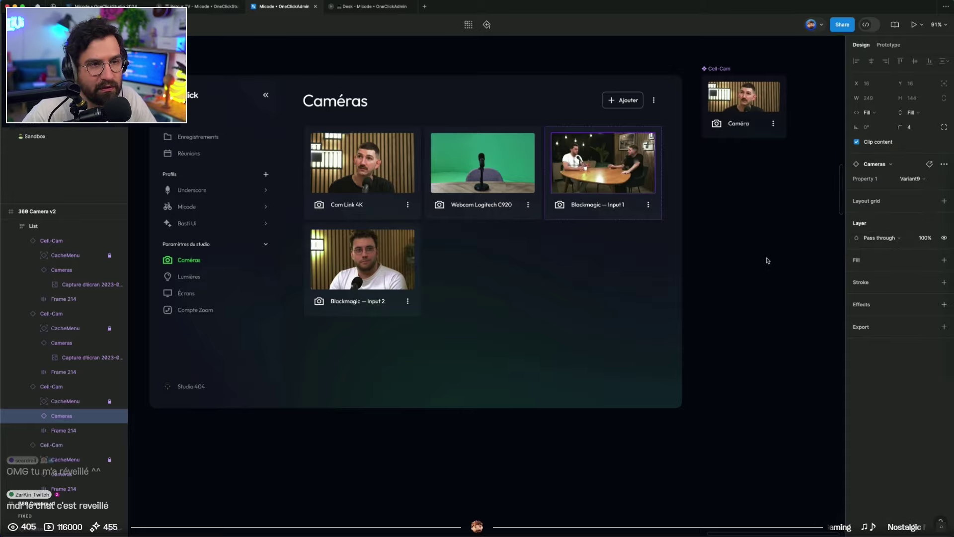
pyautogui.click(767, 260)
# Check the updated camera preview grid in the Desk prototype
pyautogui.scroll(-3, 750, 268)
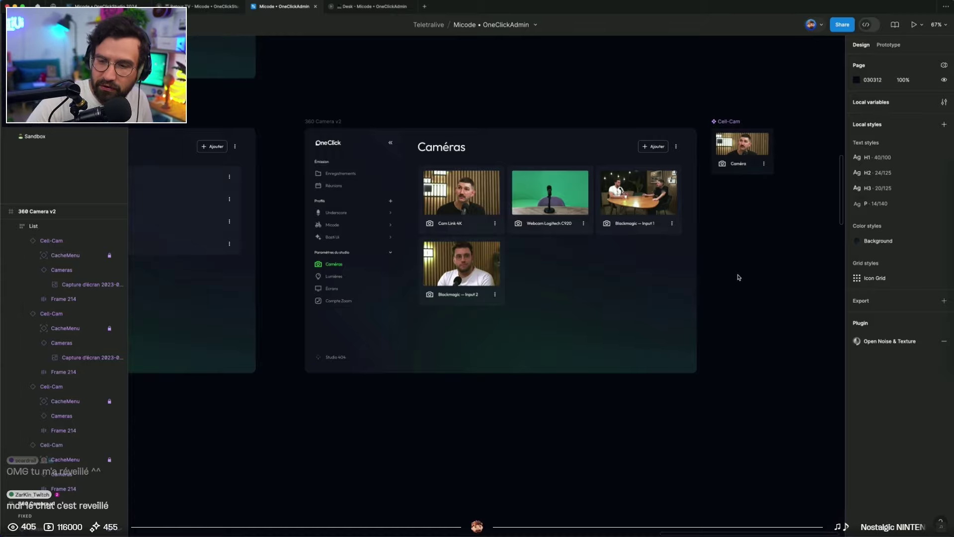
pyautogui.click(367, 6)
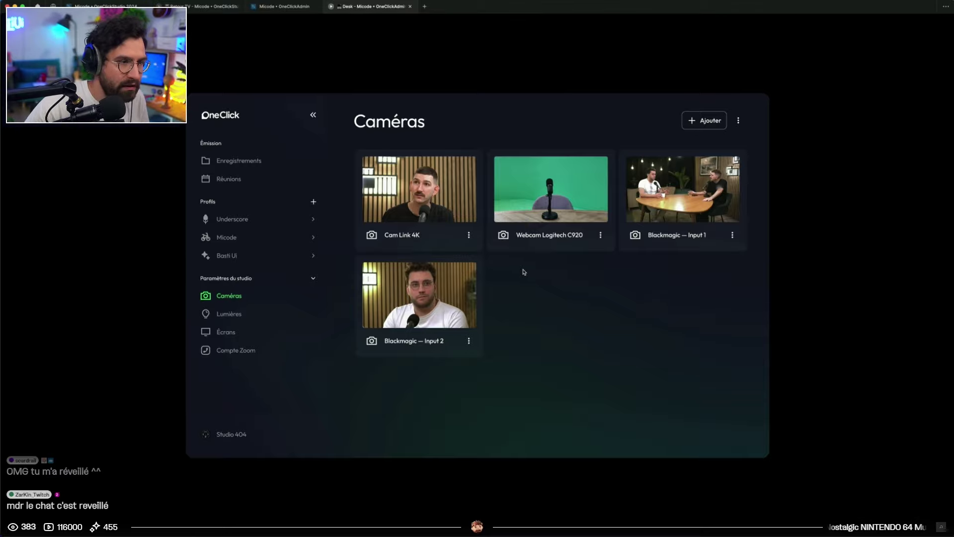
pyautogui.moveTo(569, 236)
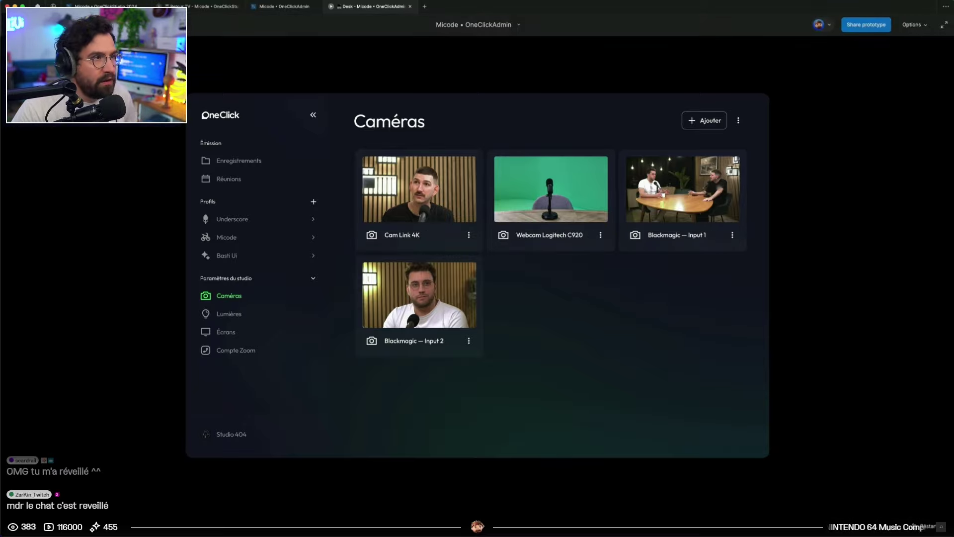
# Return to the design file and go to the main component of the Cam icon in the list's Webcam Logitech C920 row
pyautogui.click(285, 6)
pyautogui.hscroll(-8, 362, 341)
pyautogui.scroll(5, 461, 257)
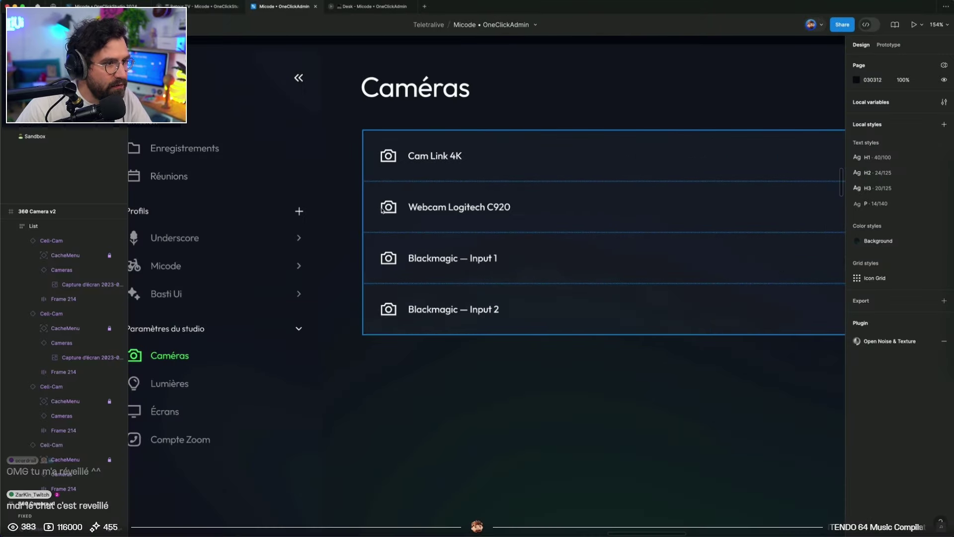
pyautogui.click(391, 211)
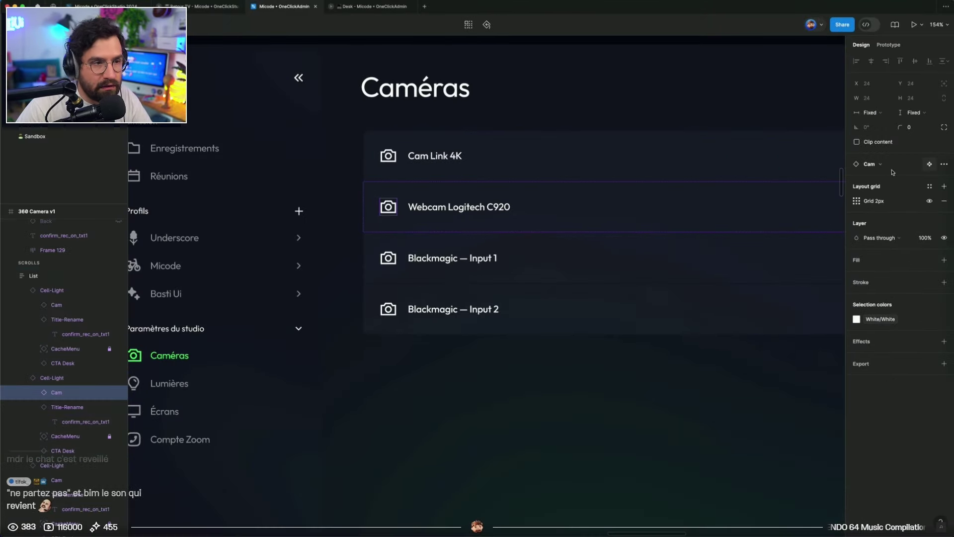
pyautogui.click(929, 164)
# Duplicate the Cam icon directly below the original and detach the copy from its component
pyautogui.click(486, 396)
pyautogui.scroll(5, 489, 332)
pyautogui.moveTo(487, 230); pyautogui.dragTo(488, 282)
pyautogui.press('alt+super+b')
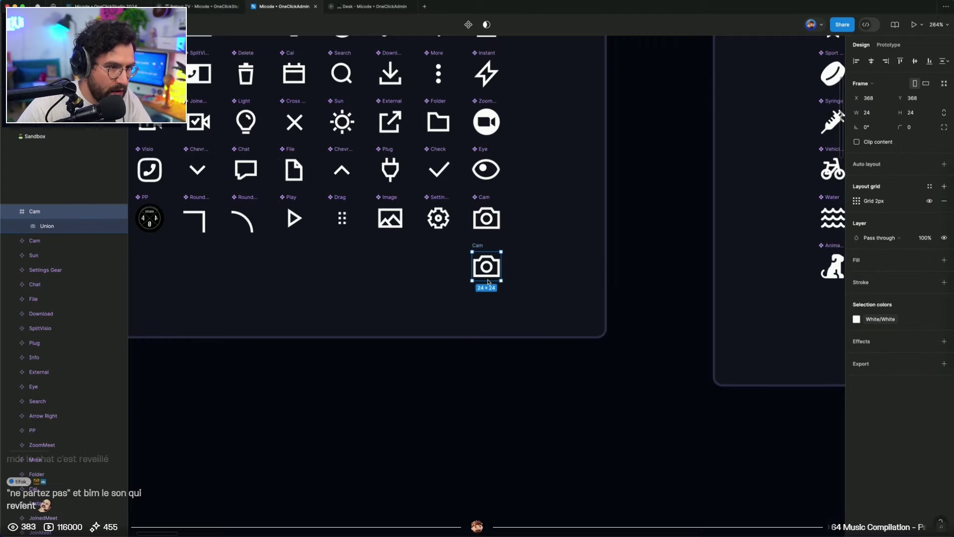
# Show the layout grids and inspect the vector points of the copied camera's Union shape
pyautogui.scroll(5, 488, 282)
pyautogui.hotkey('shift', 'g')
pyautogui.doubleClick(513, 232)
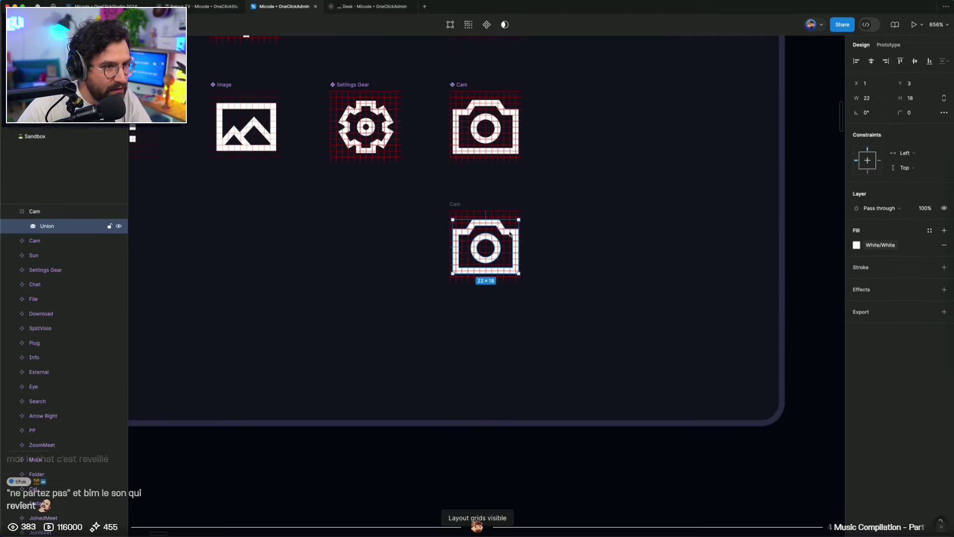
pyautogui.press('Escape')
pyautogui.scroll(1, 473, 210)
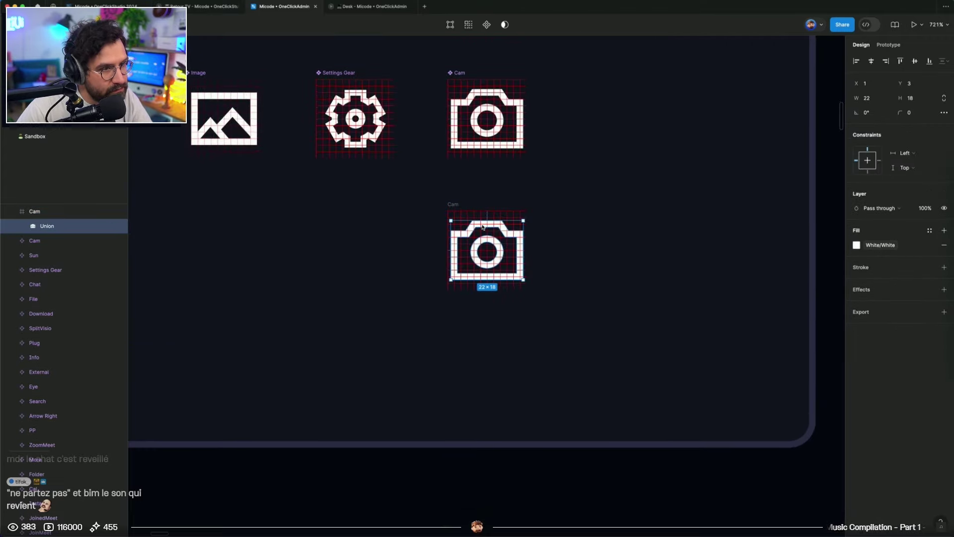
pyautogui.press('Return')
pyautogui.moveTo(459, 216); pyautogui.dragTo(521, 230)
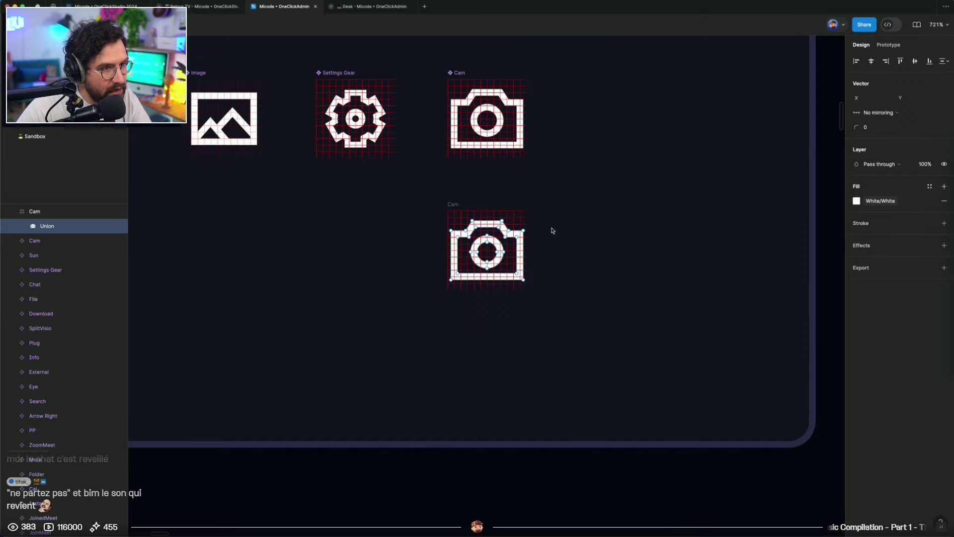
pyautogui.press('Escape')
# Rename the copied icon frame as Webcam
pyautogui.click(437, 207)
pyautogui.click(452, 203)
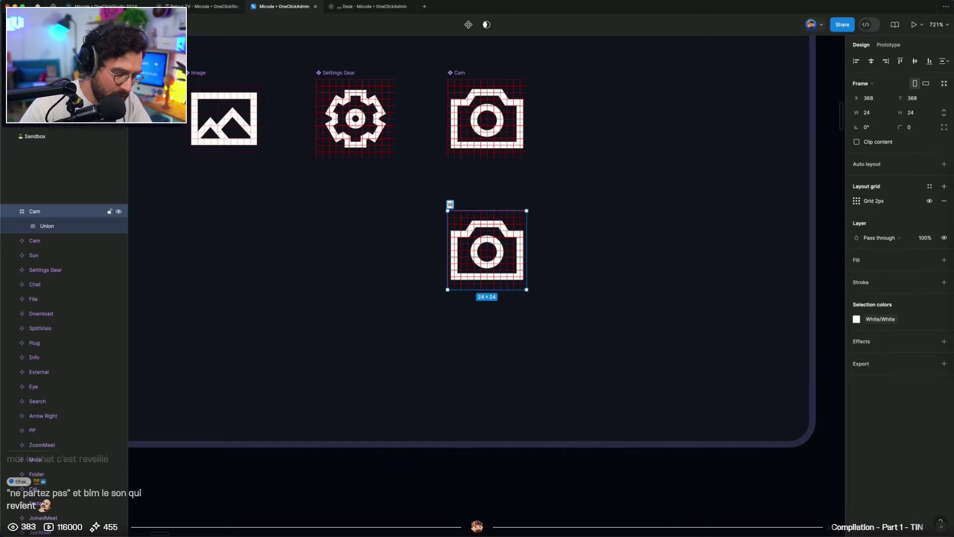
pyautogui.write('Webcam')
pyautogui.press('Return')
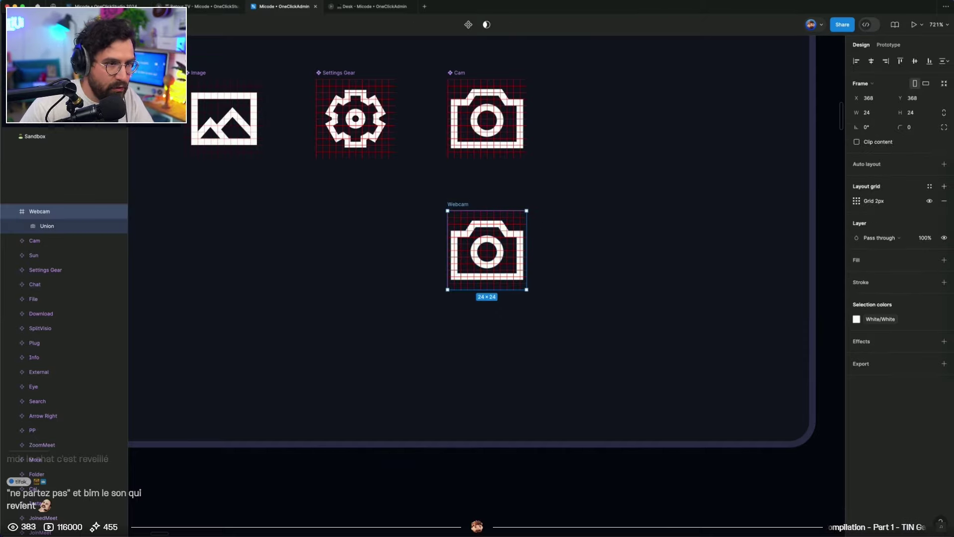
pyautogui.click(569, 212)
# Sketch a freehand webcam with a rounded head, a lens dot and a triangular stand beside the Webcam frame
pyautogui.scroll(2, 549, 217)
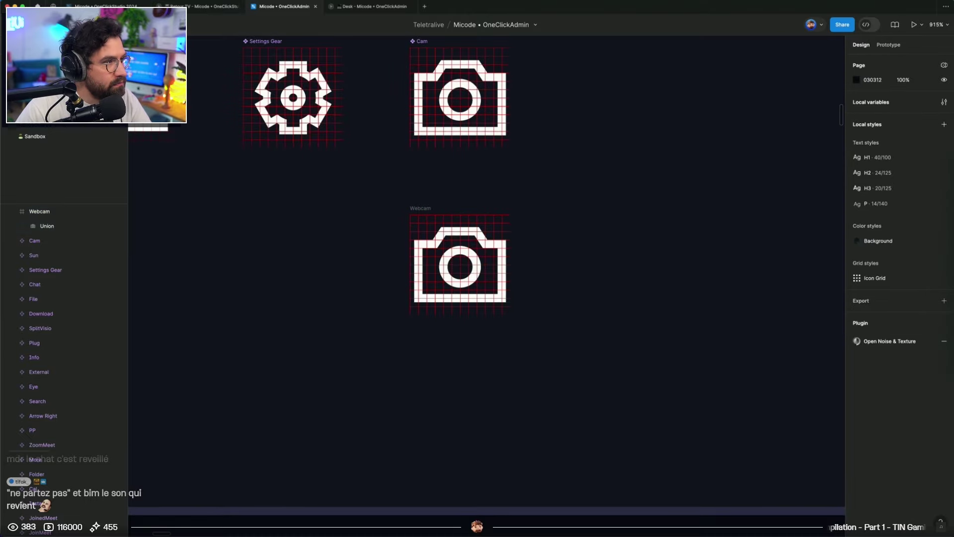
pyautogui.hotkey('shift', 'p')
pyautogui.moveTo(631, 224)
pyautogui.mouseDown()
pyautogui.moveTo(657, 247)
pyautogui.moveTo(638, 219)
pyautogui.mouseUp()
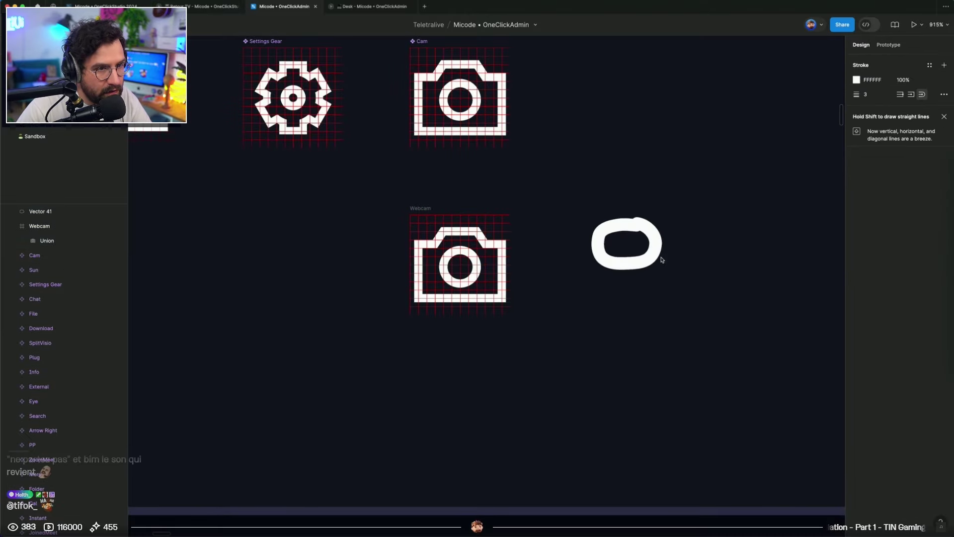
pyautogui.moveTo(616, 271)
pyautogui.mouseDown()
pyautogui.moveTo(603, 315)
pyautogui.moveTo(668, 312)
pyautogui.mouseUp()
pyautogui.click(628, 243)
pyautogui.press('Escape')
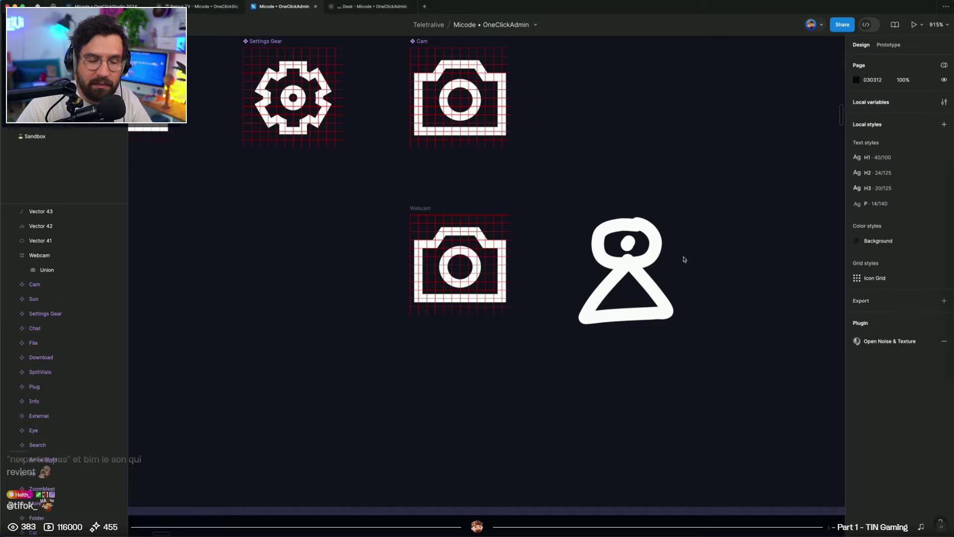
# Search the Iconify plugin for "webcam" icons, look over the shapes for reference, and close the plugin
pyautogui.press('super+/')
pyautogui.write('icon')
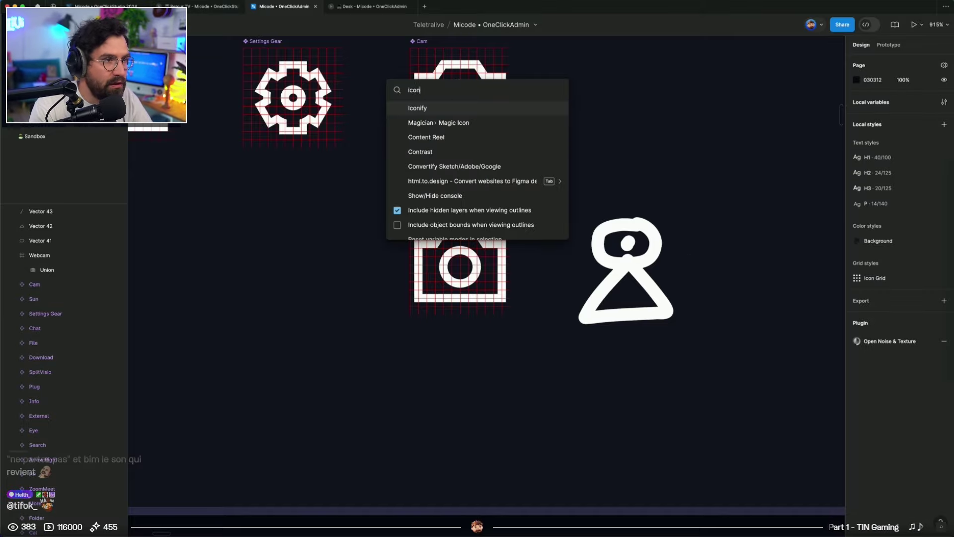
pyautogui.press('Return')
pyautogui.click(450, 93)
pyautogui.press('super+alt+p')
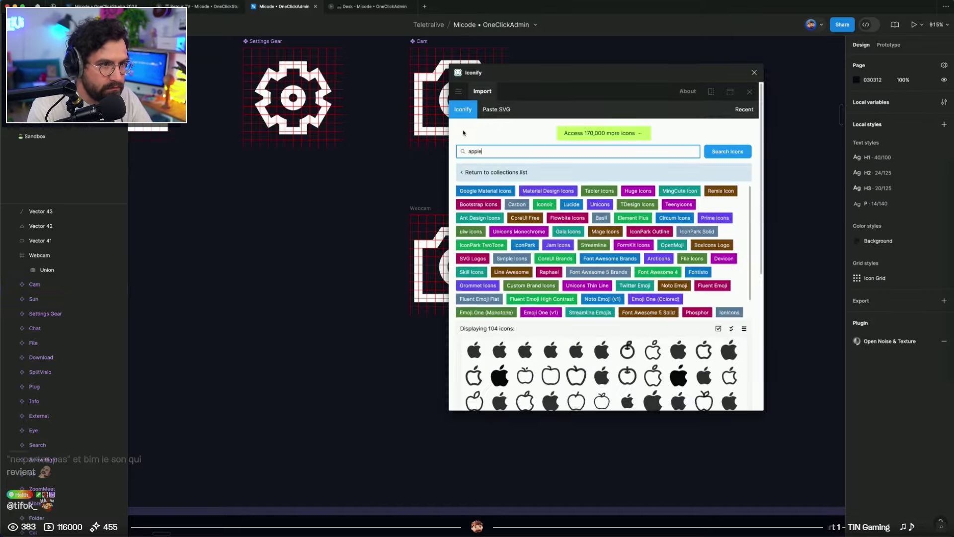
pyautogui.write('webcam')
pyautogui.press('Return')
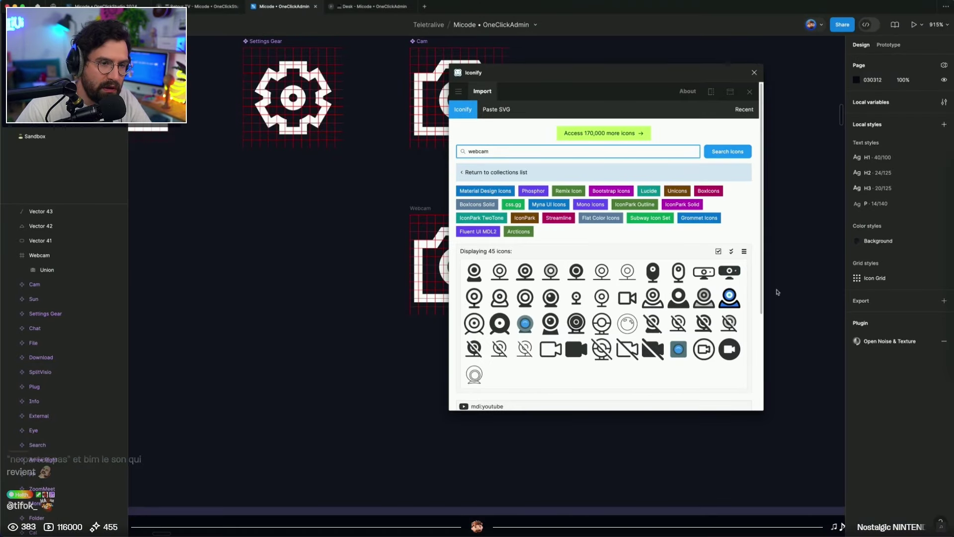
pyautogui.click(829, 307)
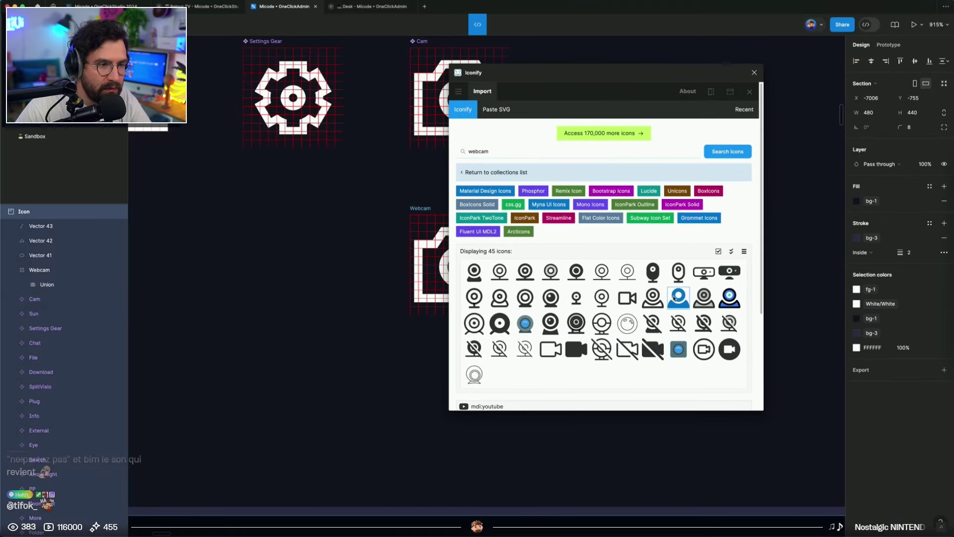
pyautogui.click(754, 73)
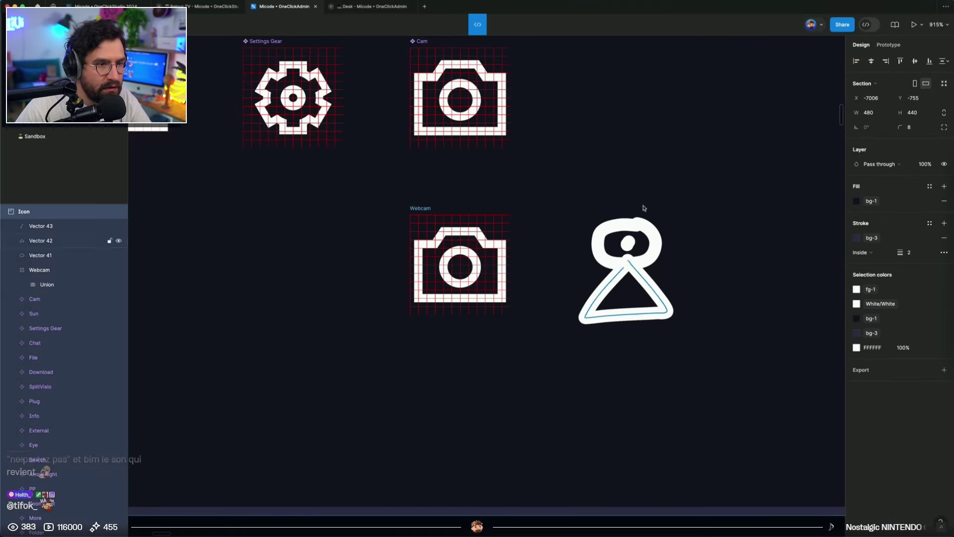
# Delete the three freehand vectors of the webcam sketch beside the Webcam frame
pyautogui.scroll(5, 694, 396)
pyautogui.scroll(-6, 693, 390)
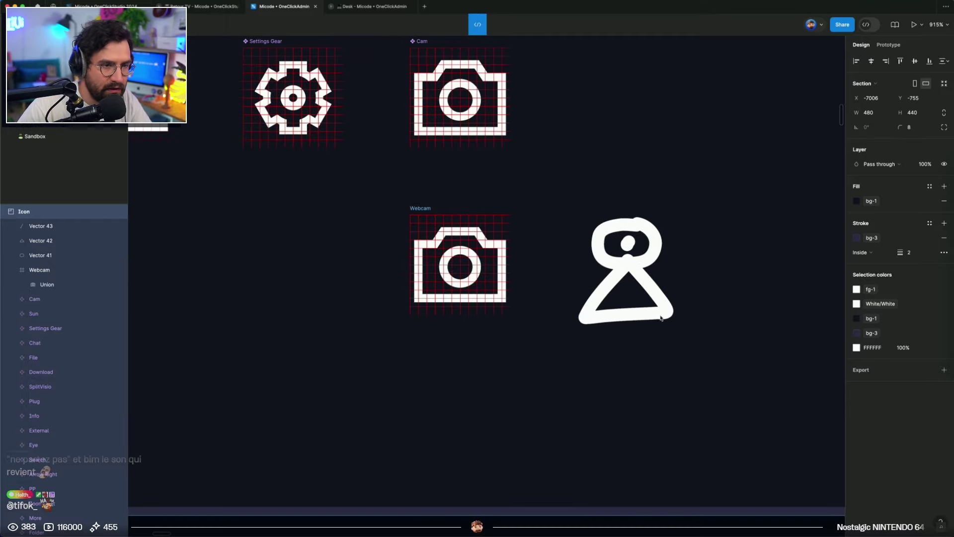
pyautogui.moveTo(694, 362); pyautogui.dragTo(592, 207)
pyautogui.press('Delete')
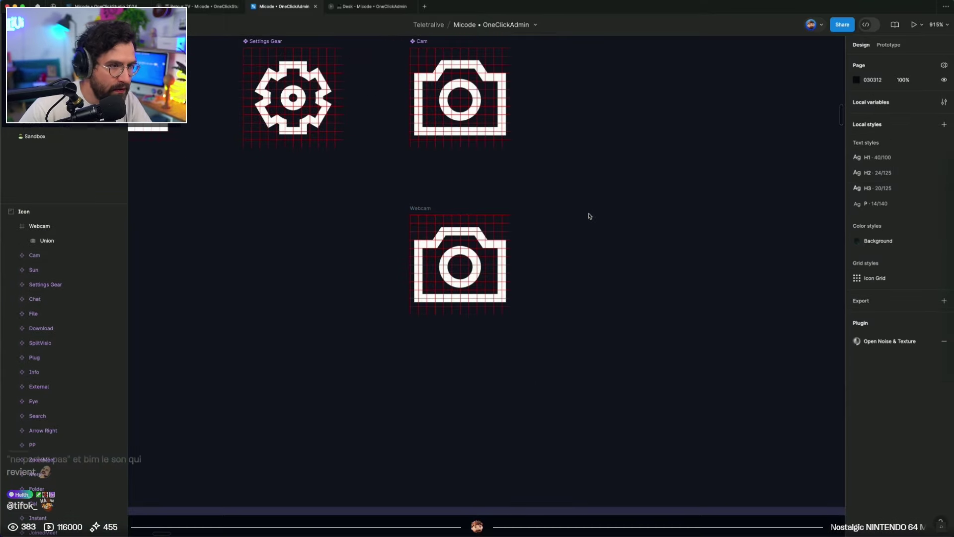
# Remove the Union camera shape from the Webcam frame and place the 8 × 8 ellipse from the Cam icon's lens inside it
pyautogui.click(490, 250)
pyautogui.press('Delete')
pyautogui.press('Escape')
pyautogui.doubleClick(467, 94)
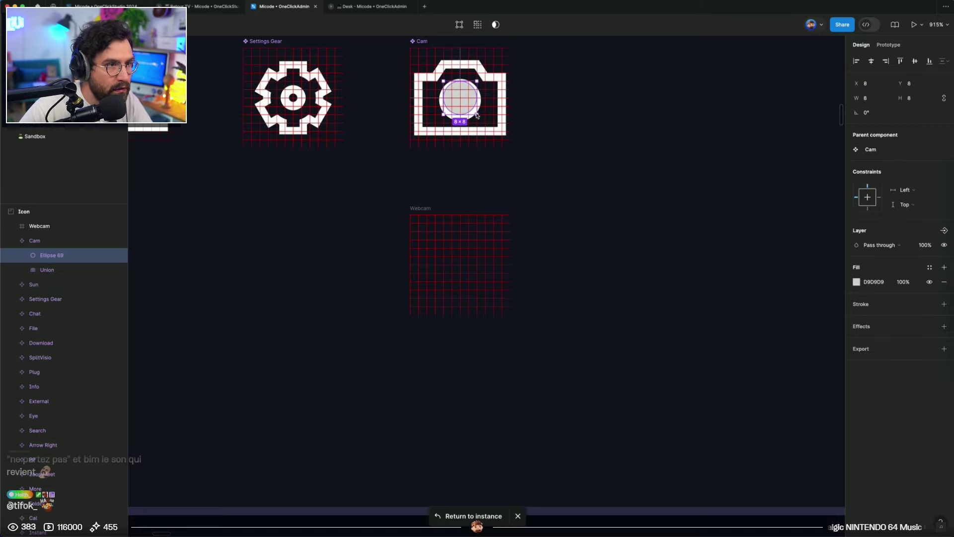
pyautogui.moveTo(467, 115); pyautogui.dragTo(457, 291)
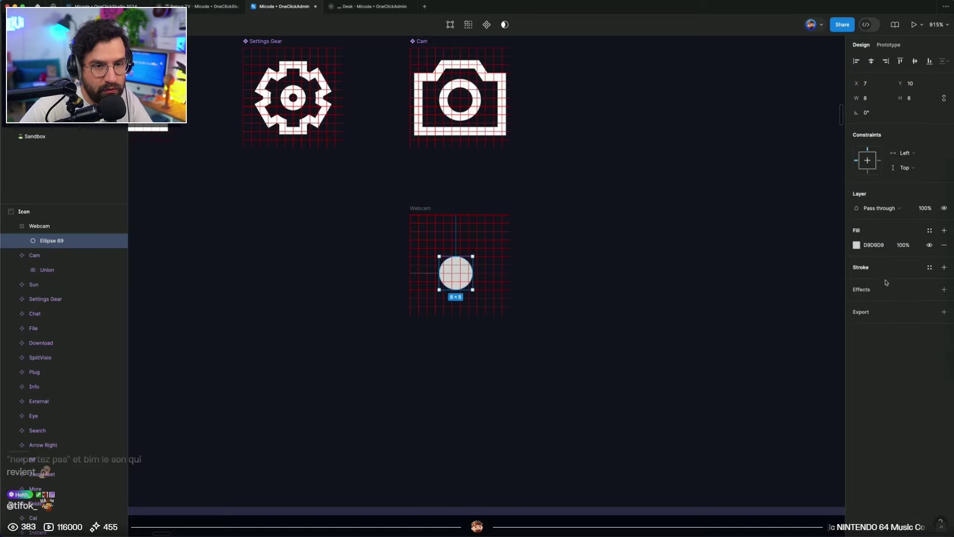
# Give the ellipse in the Webcam frame an fg-1 stroke and remove its grey fill
pyautogui.click(942, 268)
pyautogui.click(930, 267)
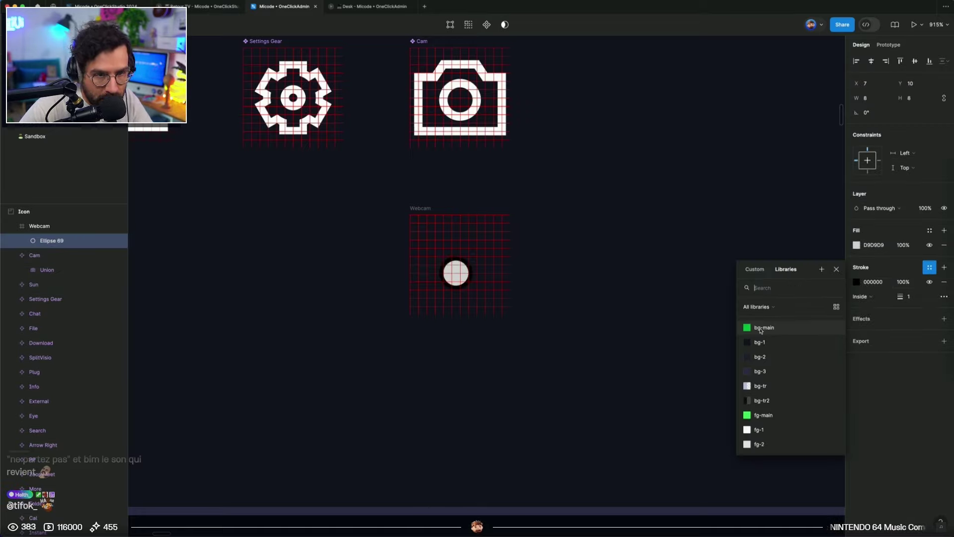
pyautogui.click(761, 444)
pyautogui.click(944, 245)
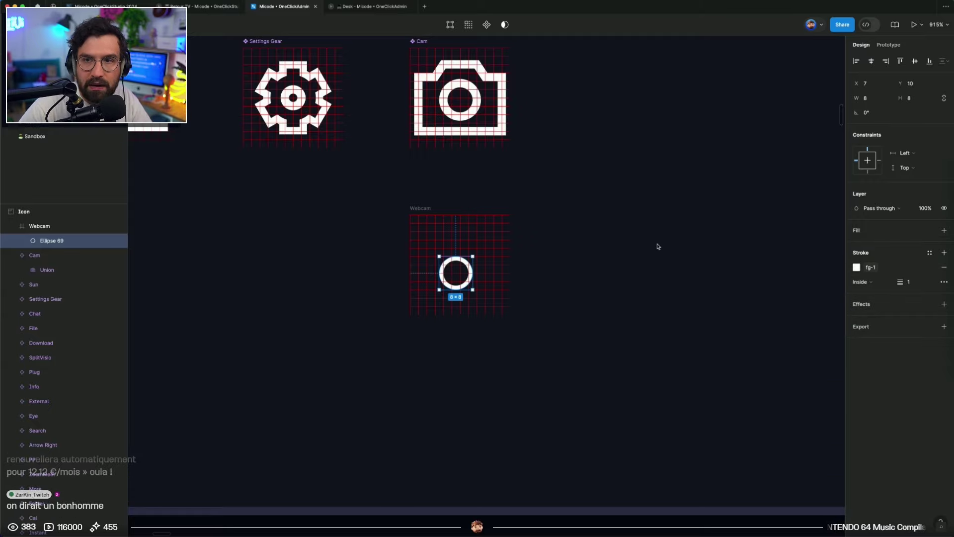
# Set the ellipse's stroke to 2 with Center alignment, and center it in the Webcam frame at 8 × 8
pyautogui.moveTo(459, 259); pyautogui.dragTo(459, 250)
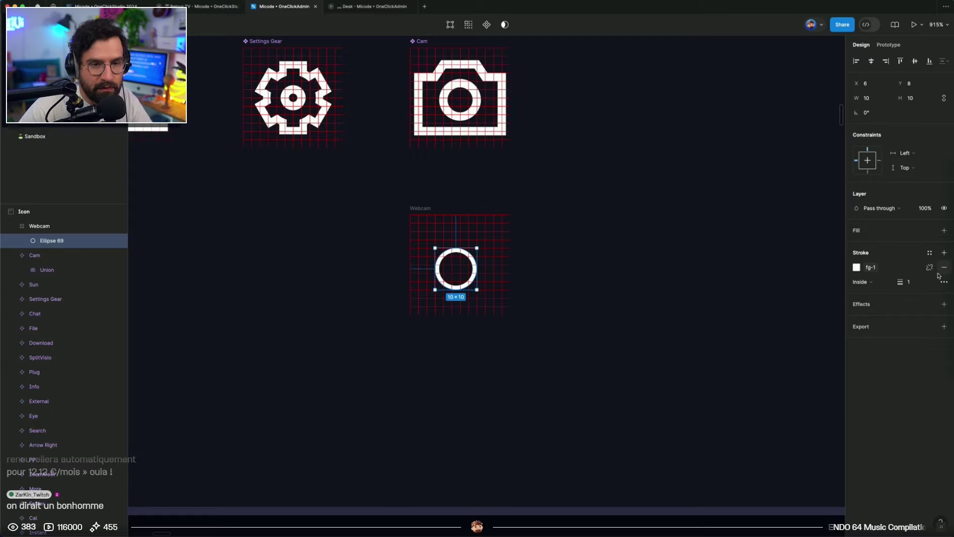
pyautogui.press('Return')
pyautogui.click(862, 281)
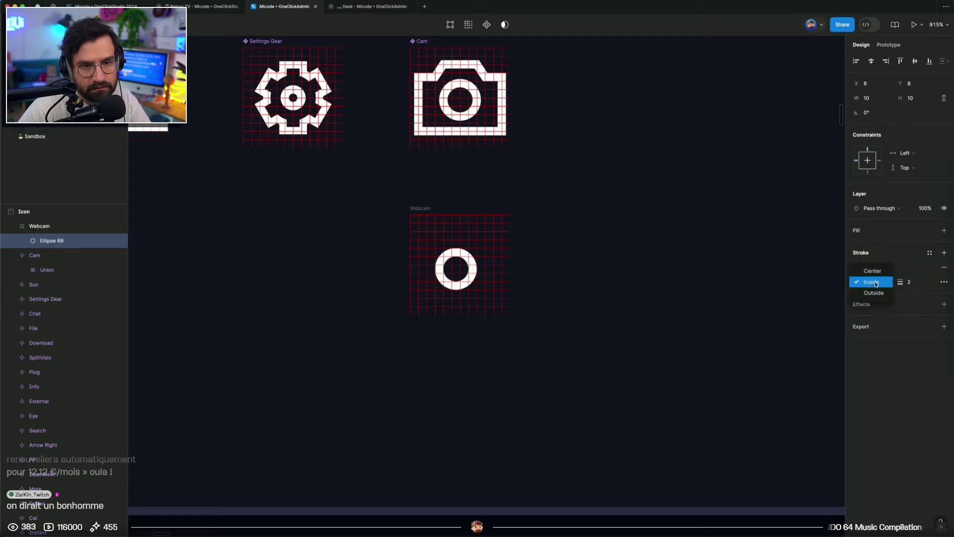
pyautogui.click(860, 271)
pyautogui.click(871, 60)
pyautogui.click(915, 61)
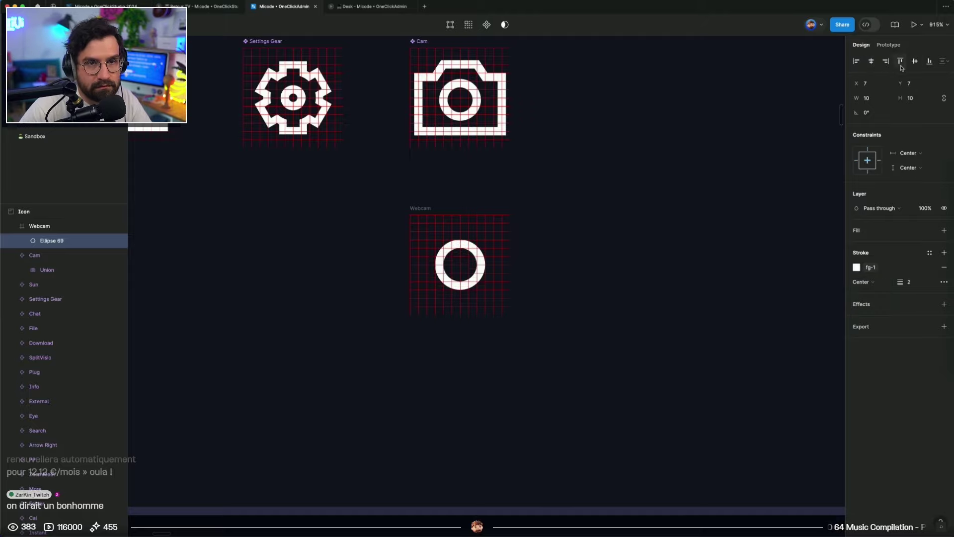
pyautogui.scroll(5, 447, 247)
pyautogui.moveTo(447, 248); pyautogui.dragTo(448, 256)
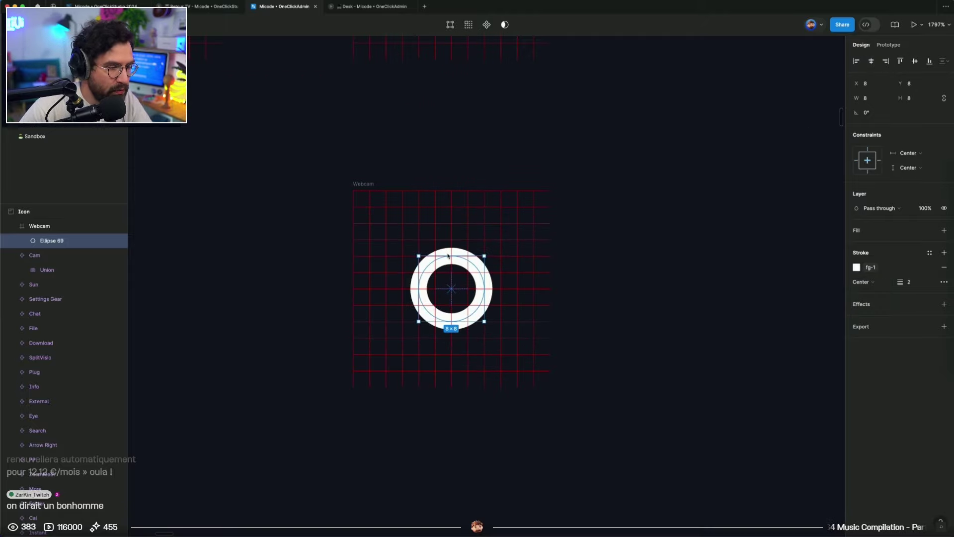
# Draw a 20 × 11 rectangle over the ellipse, paste the copied properties onto it, and send it behind the ellipse
pyautogui.press('r')
pyautogui.moveTo(370, 241)
pyautogui.mouseDown()
pyautogui.moveTo(509, 330)
pyautogui.moveTo(535, 330)
pyautogui.mouseUp()
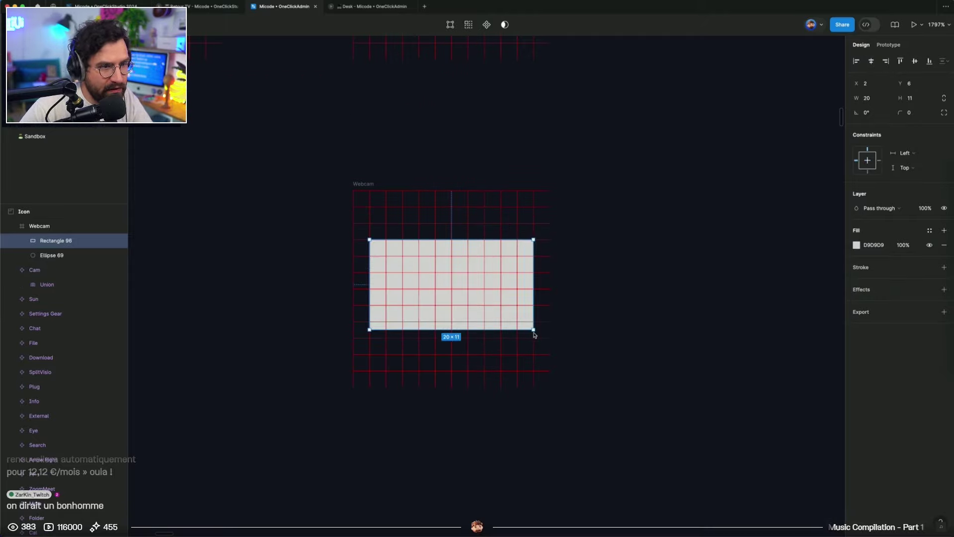
pyautogui.hotkey('ctrl', 'v')
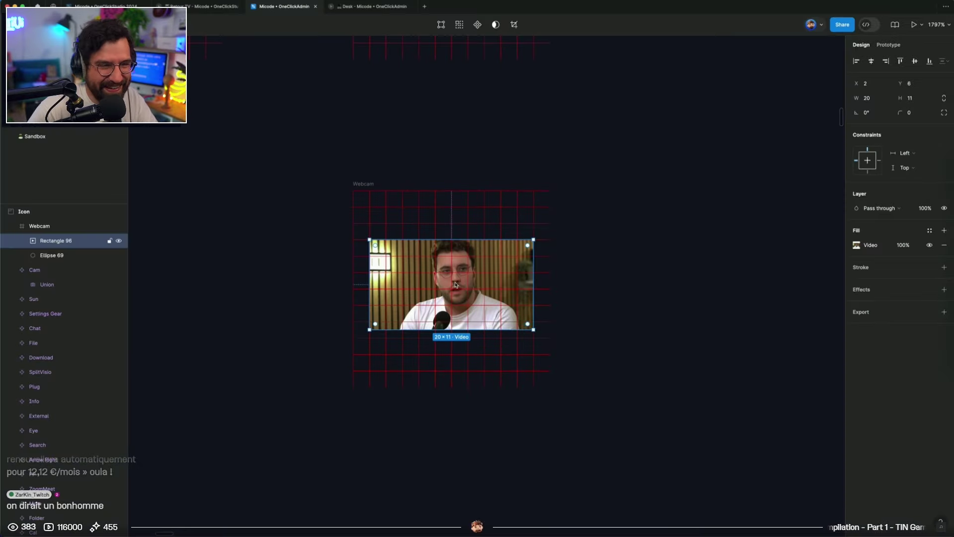
pyautogui.scroll(5, 550, 185)
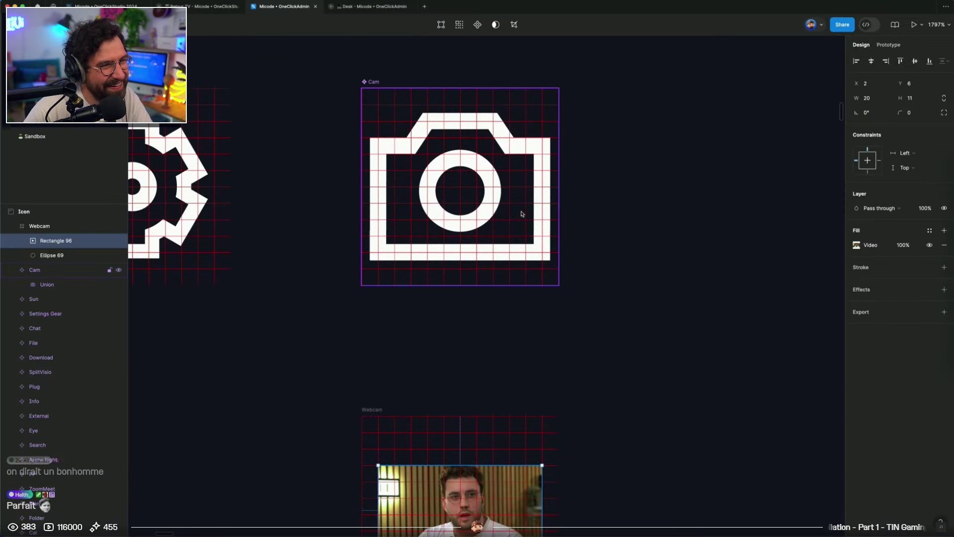
pyautogui.scroll(-5, 503, 515)
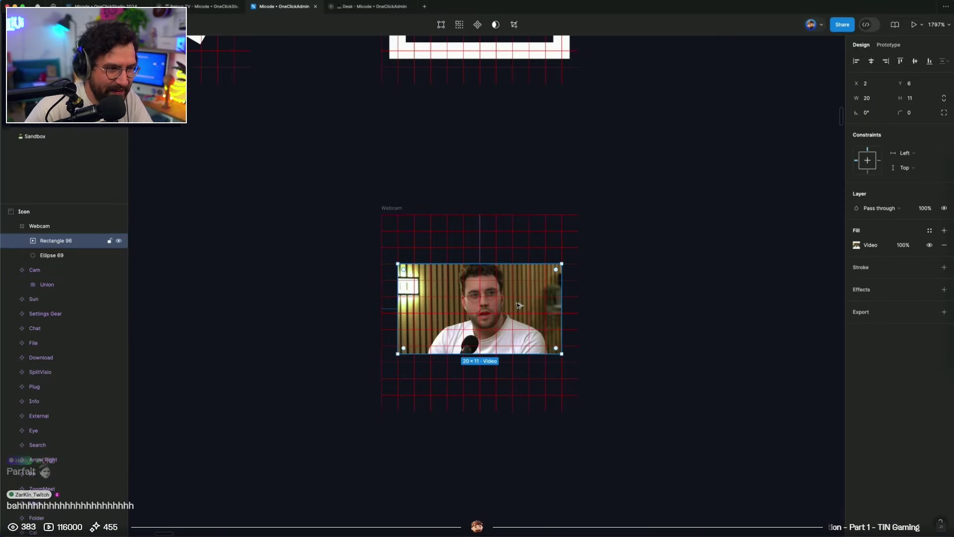
pyautogui.press('super+bracketleft')
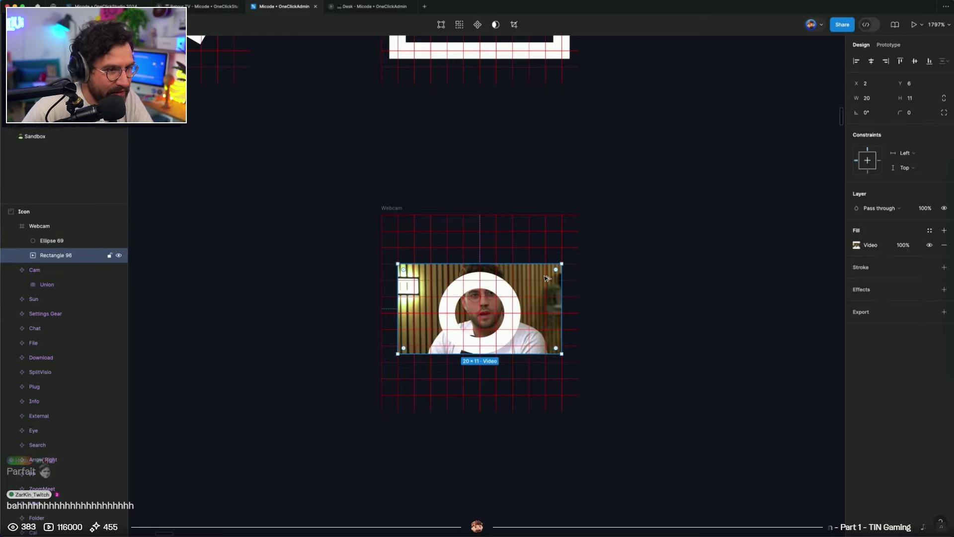
# Style the rectangle with the 2-wide centered fg-1 stroke instead of the video fill, 13 high with a corner radius of 3
pyautogui.press('super+z')
pyautogui.moveTo(507, 358); pyautogui.dragTo(508, 374)
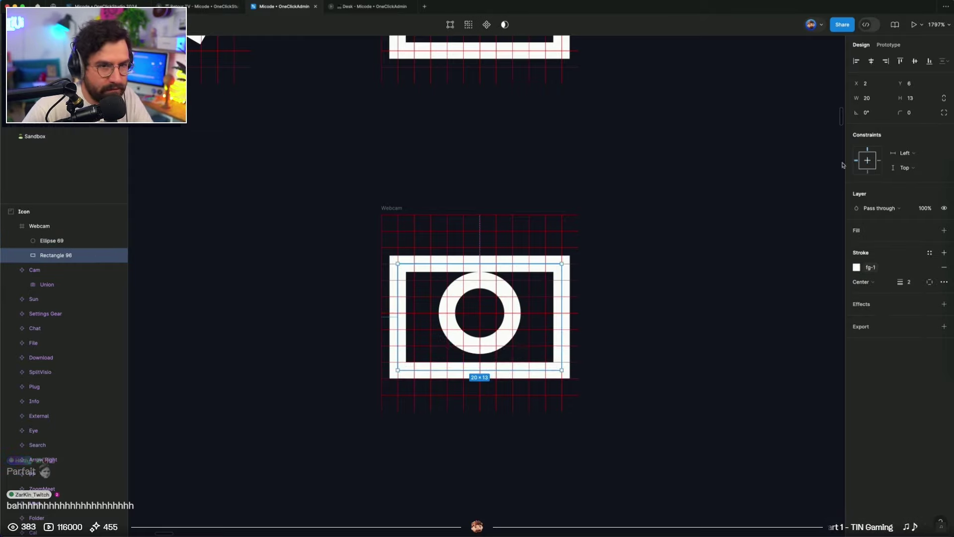
pyautogui.click(910, 112)
pyautogui.write('2')
pyautogui.press('Return')
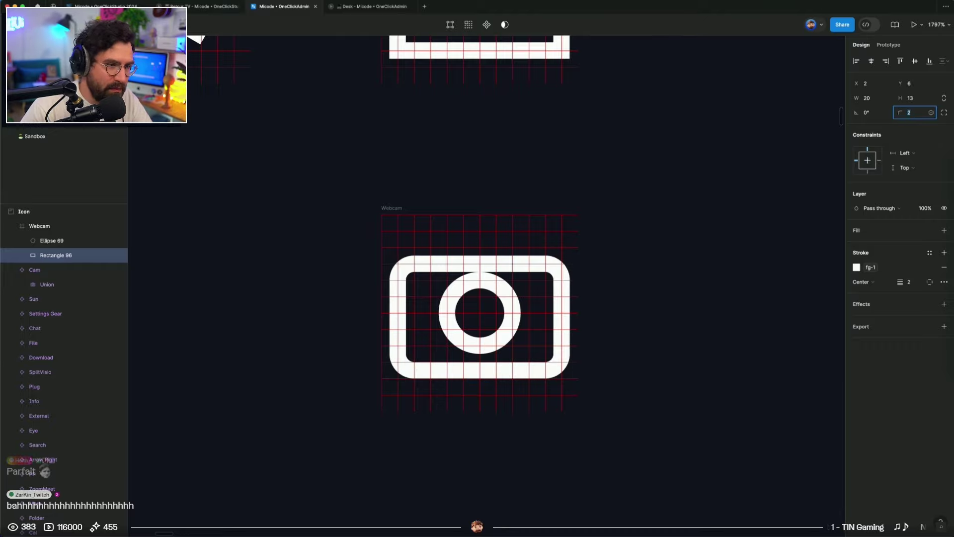
pyautogui.press('Up')
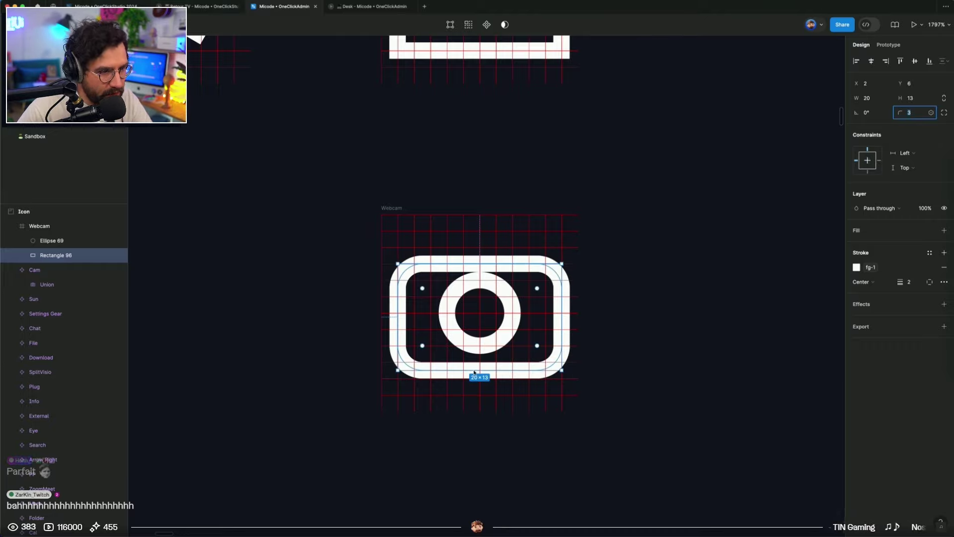
# Resize the webcam body rectangle to 22 × 6 and shrink the lens ellipse to 6 × 6, both centered in the frame
pyautogui.moveTo(474, 372); pyautogui.dragTo(475, 364)
pyautogui.moveTo(560, 293); pyautogui.dragTo(570, 292)
pyautogui.click(505, 288)
pyautogui.moveTo(510, 281); pyautogui.dragTo(486, 284)
pyautogui.click(487, 264)
pyautogui.click(659, 242)
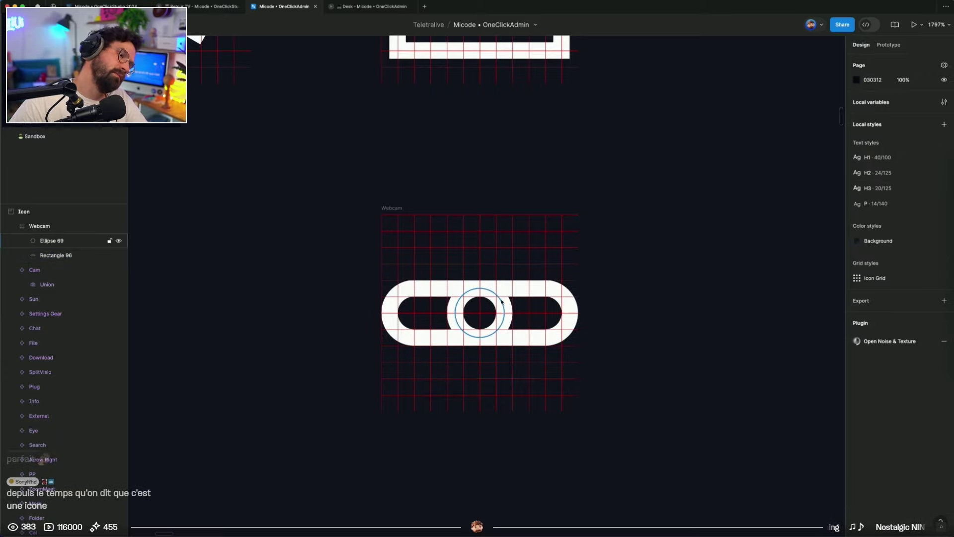
# Set the body rectangle's corner radius to 1 and enlarge the lens ellipse to 8 × 8 from its center
pyautogui.scroll(-5, 615, 305)
pyautogui.scroll(6, 620, 308)
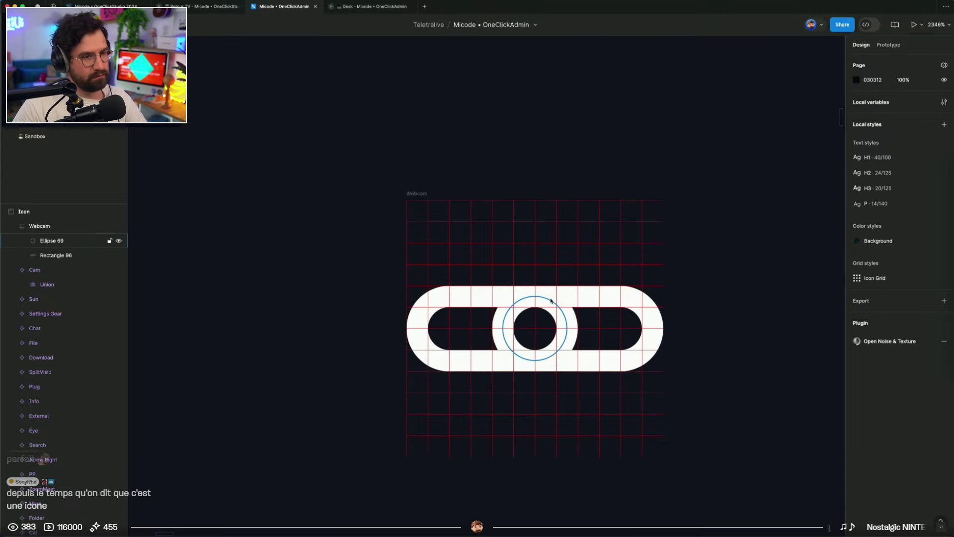
pyautogui.click(551, 298)
pyautogui.click(918, 113)
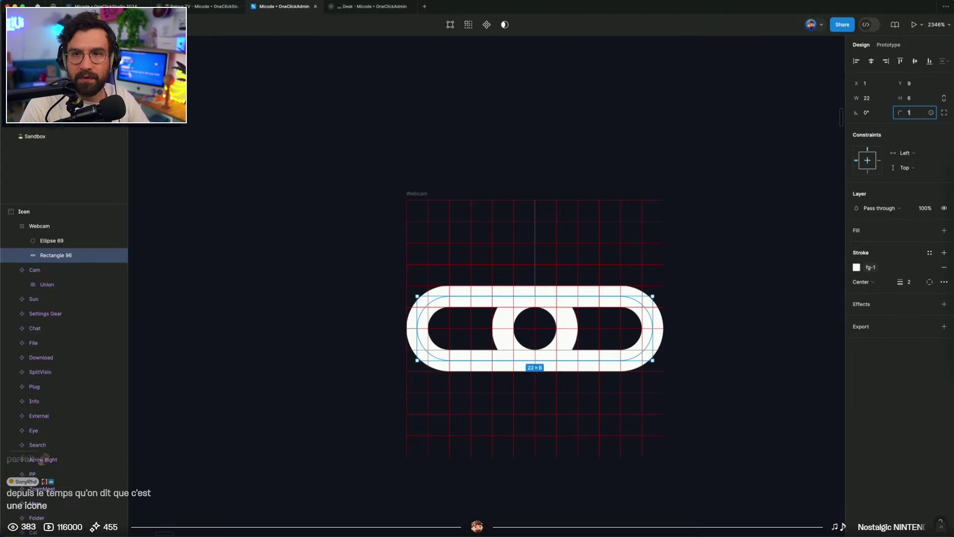
pyautogui.write('1')
pyautogui.press('Return')
pyautogui.click(571, 328)
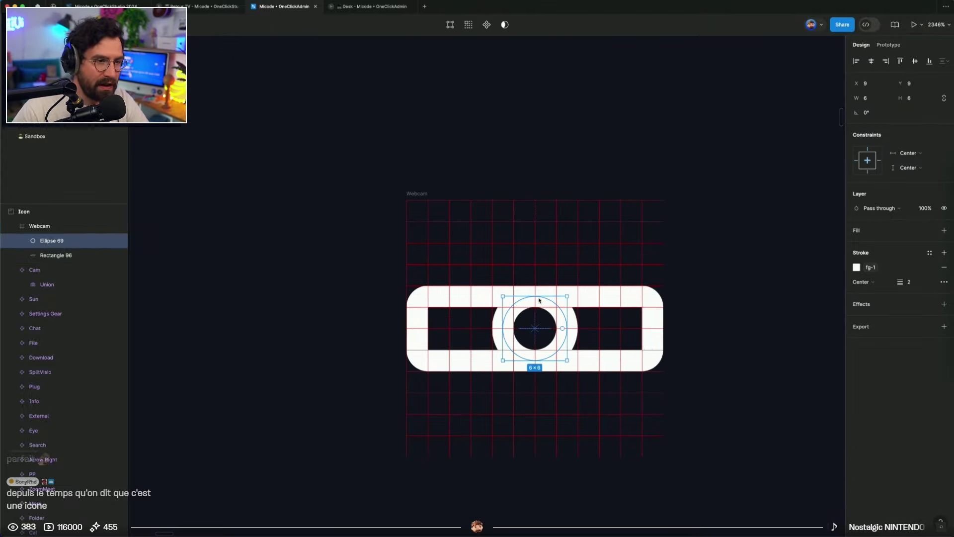
pyautogui.moveTo(539, 297); pyautogui.dragTo(539, 286)
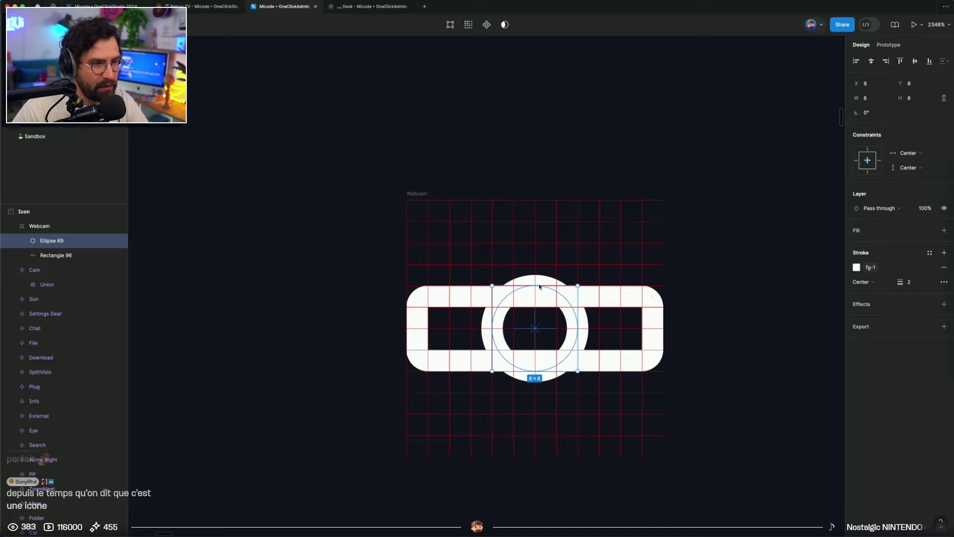
# Open the body outline around the lens by adding points on its upper and lower edges and deleting the middle sections
pyautogui.doubleClick(602, 296)
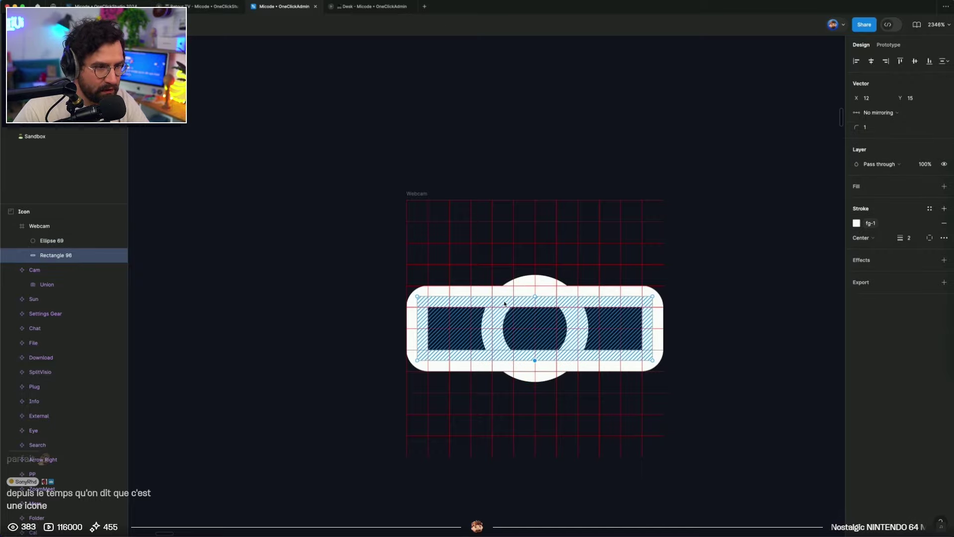
pyautogui.click(476, 297)
pyautogui.click(476, 360)
pyautogui.click(594, 296)
pyautogui.click(594, 360)
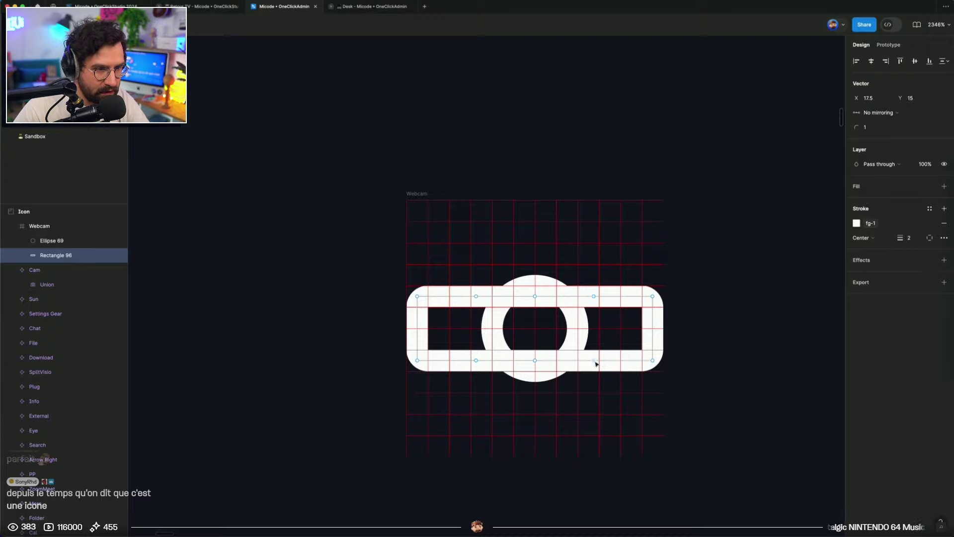
pyautogui.press('BackSpace')
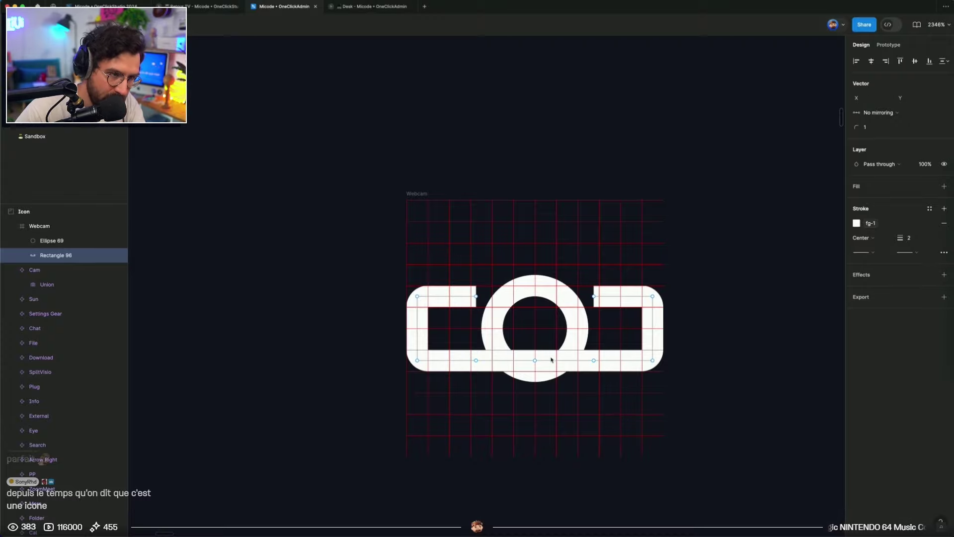
pyautogui.click(535, 360)
pyautogui.press('BackSpace')
pyautogui.press('Escape')
pyautogui.click(731, 323)
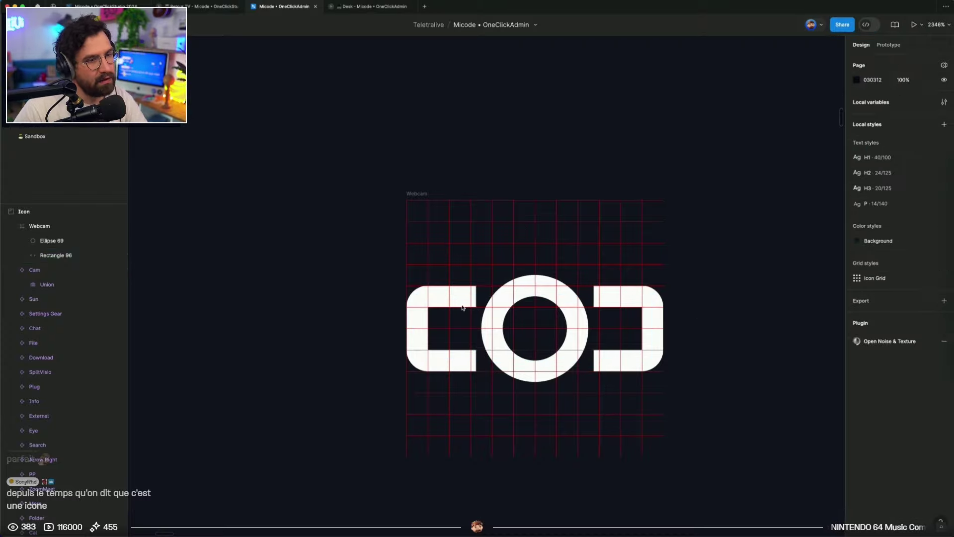
# Move the open ends of both body halves inward so that they meet the lens ring
pyautogui.click(435, 303)
pyautogui.press('Return')
pyautogui.moveTo(452, 277); pyautogui.dragTo(481, 390)
pyautogui.press('Right')
pyautogui.press('Right')
pyautogui.moveTo(582, 270); pyautogui.dragTo(639, 395)
pyautogui.press('Left')
pyautogui.press('Left')
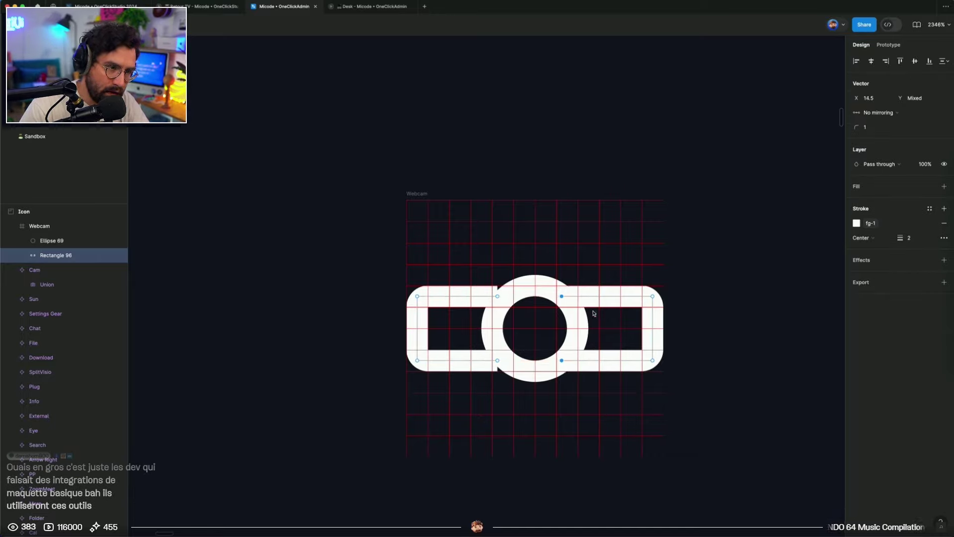
pyautogui.moveTo(454, 264); pyautogui.dragTo(543, 395)
pyautogui.press('Right')
pyautogui.doubleClick(739, 413)
# Hide and reshow the layout grids to compare the webcam shape with the neighbouring icons
pyautogui.scroll(-5, 739, 412)
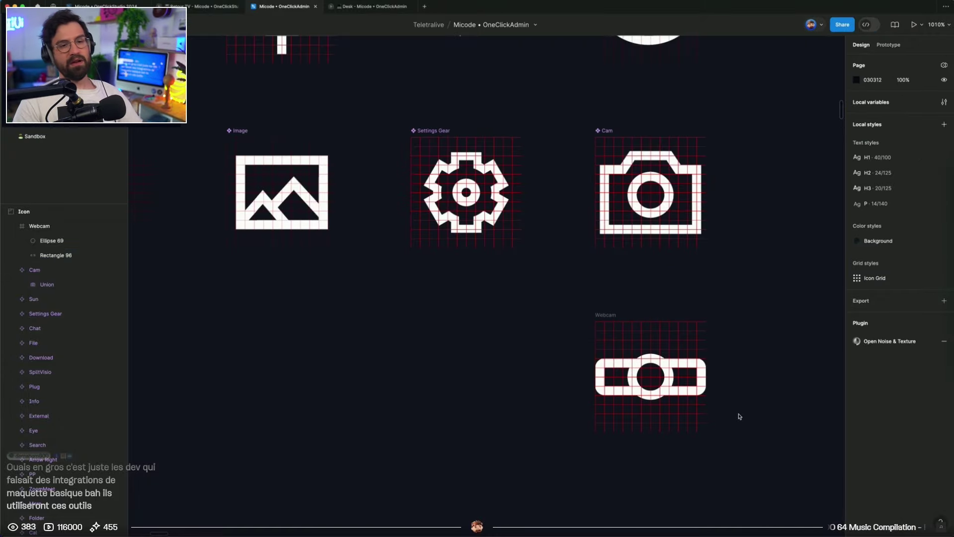
pyautogui.hscroll(3, 696, 403)
pyautogui.hotkey('ctrl', 'g')
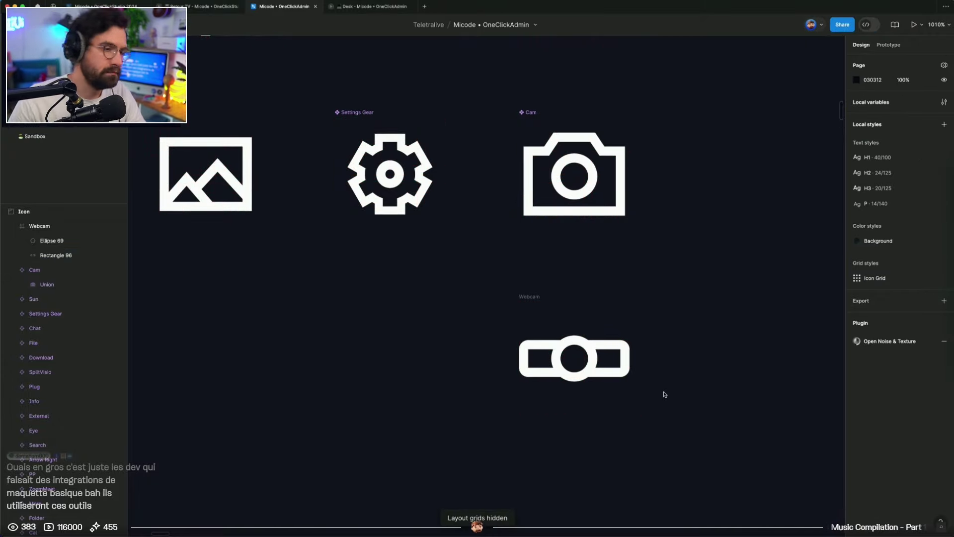
pyautogui.hotkey('ctrl', 'g')
# Increase the webcam body's height to 8 and enlarge the lens ring to 10 × 10, keeping both centered
pyautogui.scroll(4, 614, 403)
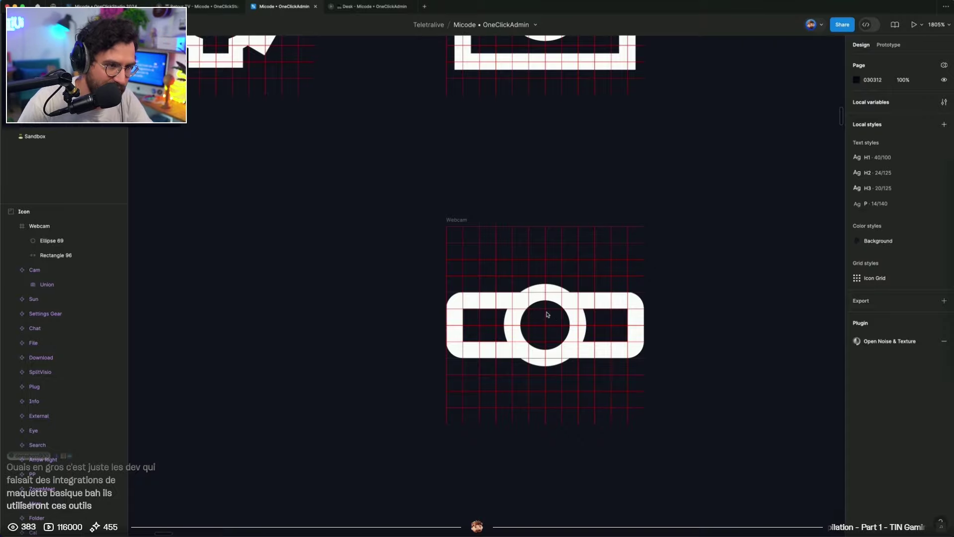
pyautogui.scroll(5, 550, 380)
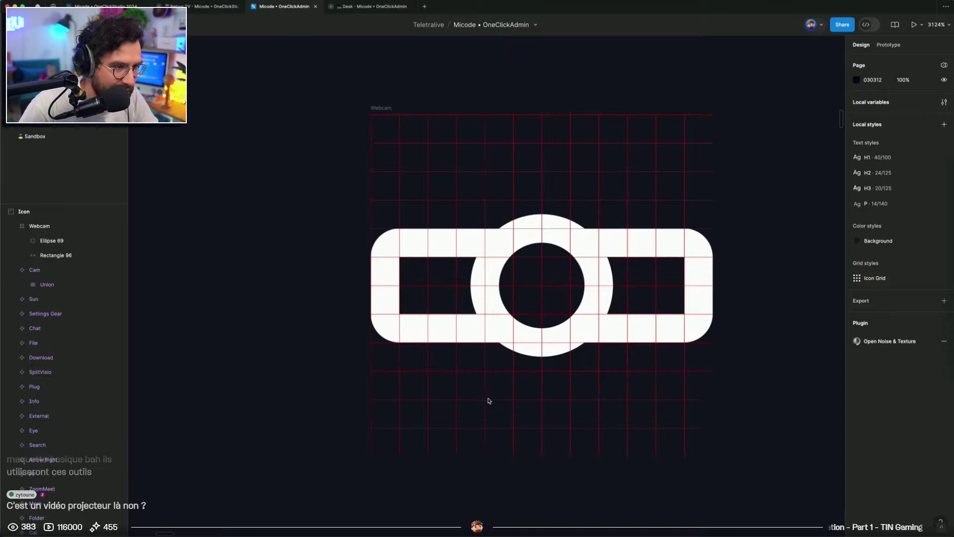
pyautogui.click(440, 249)
pyautogui.moveTo(454, 242)
pyautogui.mouseDown()
pyautogui.moveTo(458, 217)
pyautogui.moveTo(459, 224)
pyautogui.mouseUp()
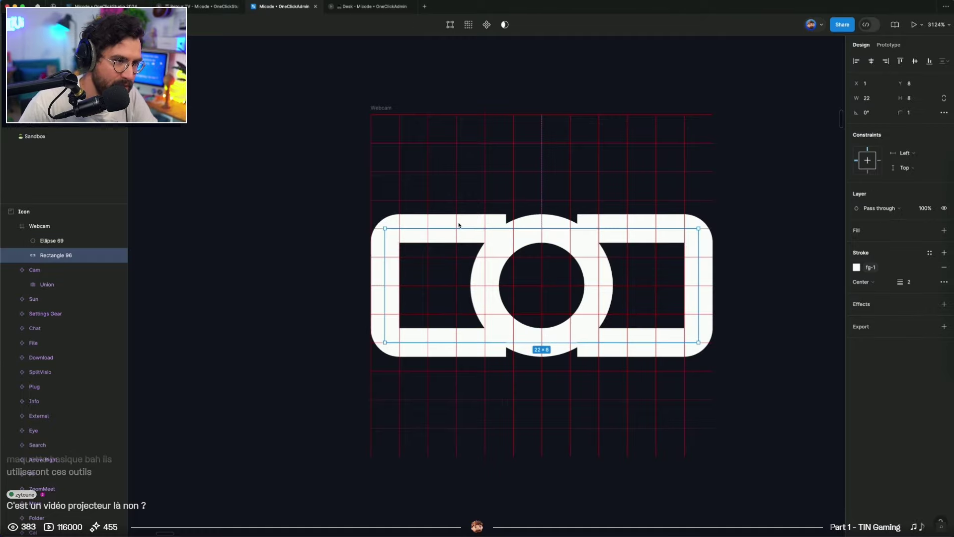
pyautogui.click(561, 230)
pyautogui.moveTo(561, 228)
pyautogui.mouseDown()
pyautogui.moveTo(560, 217)
pyautogui.moveTo(561, 240)
pyautogui.moveTo(560, 204)
pyautogui.moveTo(559, 213)
pyautogui.mouseUp()
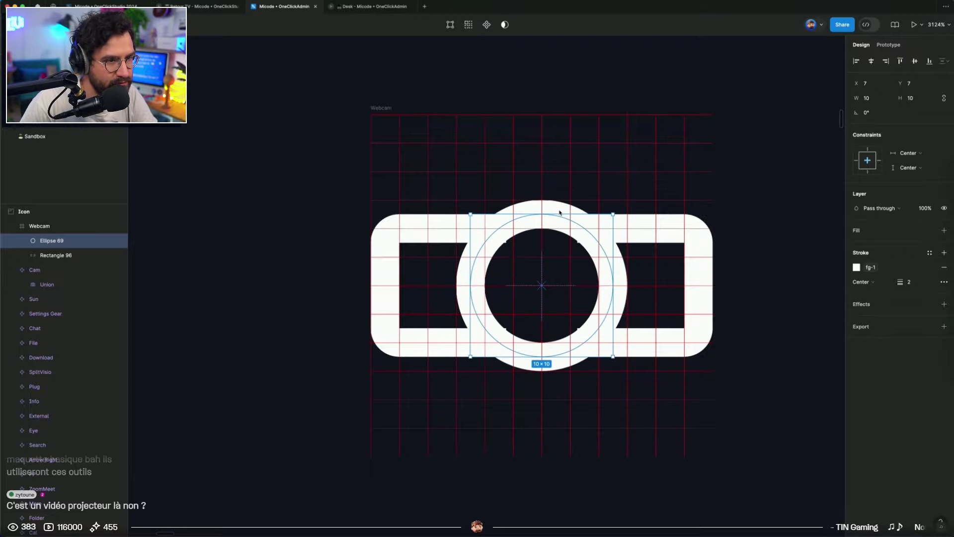
pyautogui.click(729, 187)
# Duplicate the lens ring and shrink the copy about its center into a small solid dot inside the lens
pyautogui.scroll(-15, 769, 194)
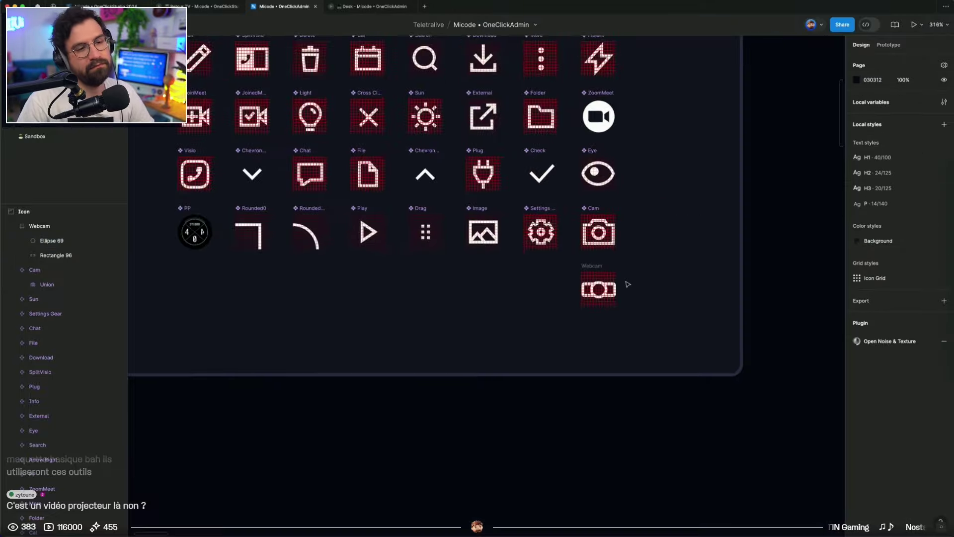
pyautogui.scroll(10, 625, 283)
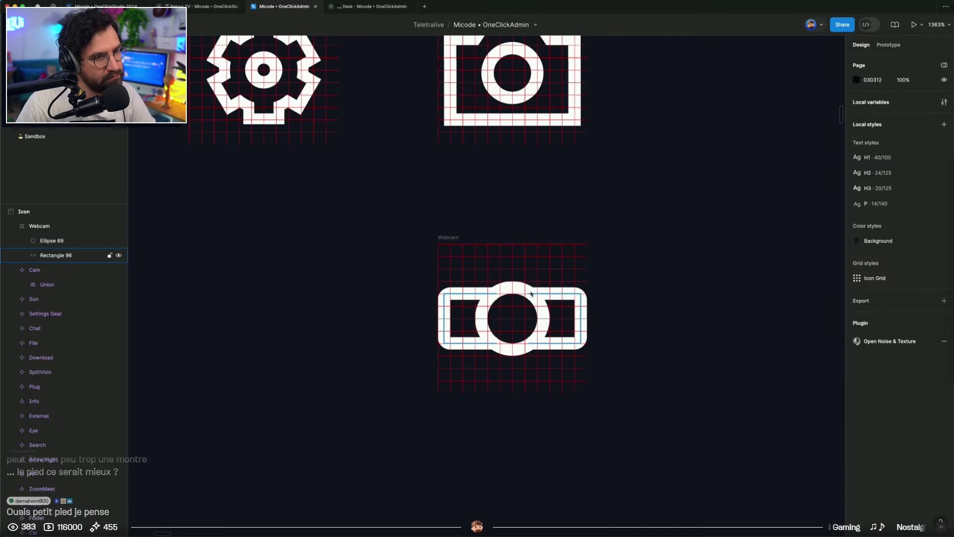
pyautogui.click(530, 294)
pyautogui.press('super+d')
pyautogui.moveTo(521, 287); pyautogui.dragTo(518, 312)
pyautogui.click(669, 306)
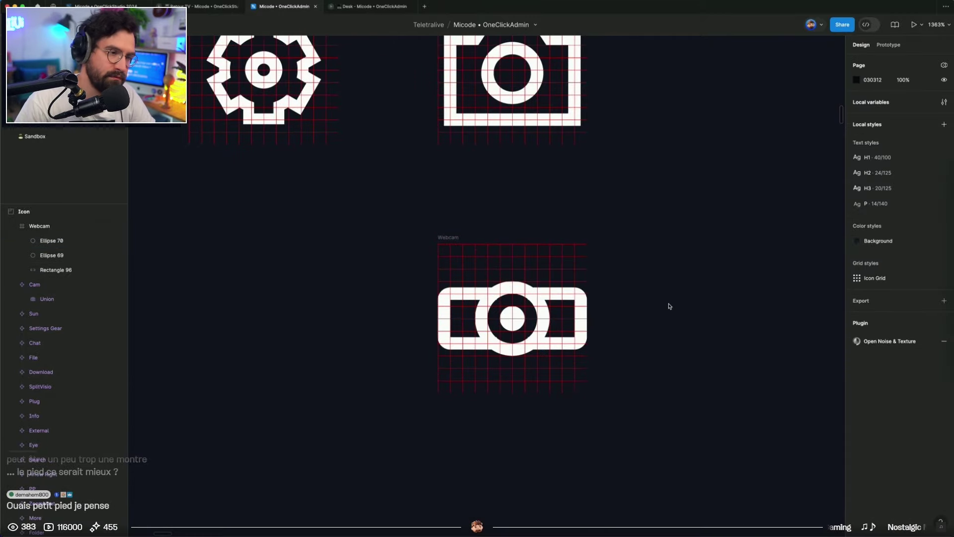
# Nudge the open ends of the webcam body's left half horizontally where they meet the lens ring
pyautogui.scroll(-6, 669, 305)
pyautogui.scroll(10, 670, 306)
pyautogui.click(444, 280)
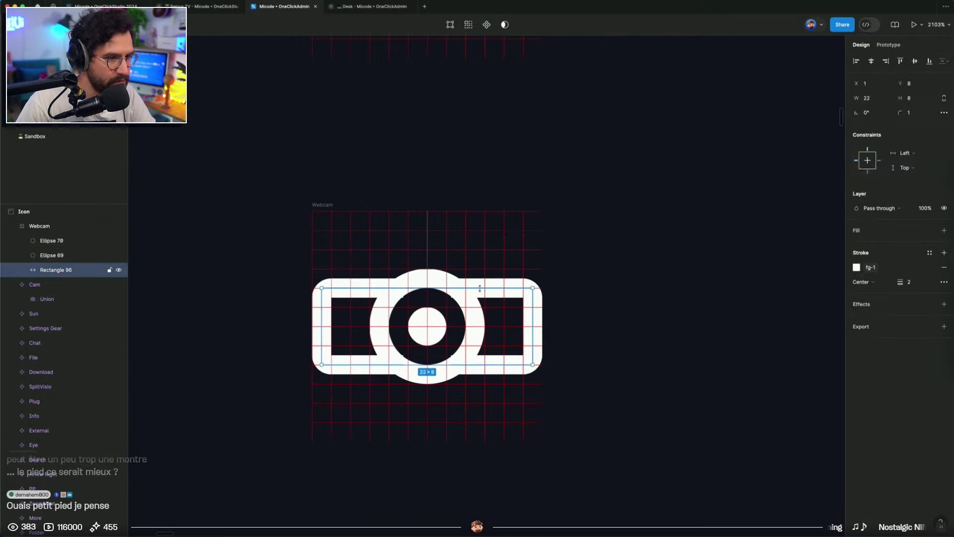
pyautogui.doubleClick(444, 280)
pyautogui.moveTo(390, 264); pyautogui.dragTo(428, 412)
pyautogui.press('Left')
pyautogui.press('Right')
pyautogui.press('Right')
pyautogui.press('Right')
pyautogui.press('Right')
pyautogui.press('Right')
pyautogui.press('Right')
pyautogui.press('Right')
pyautogui.click(669, 364)
pyautogui.press('Escape')
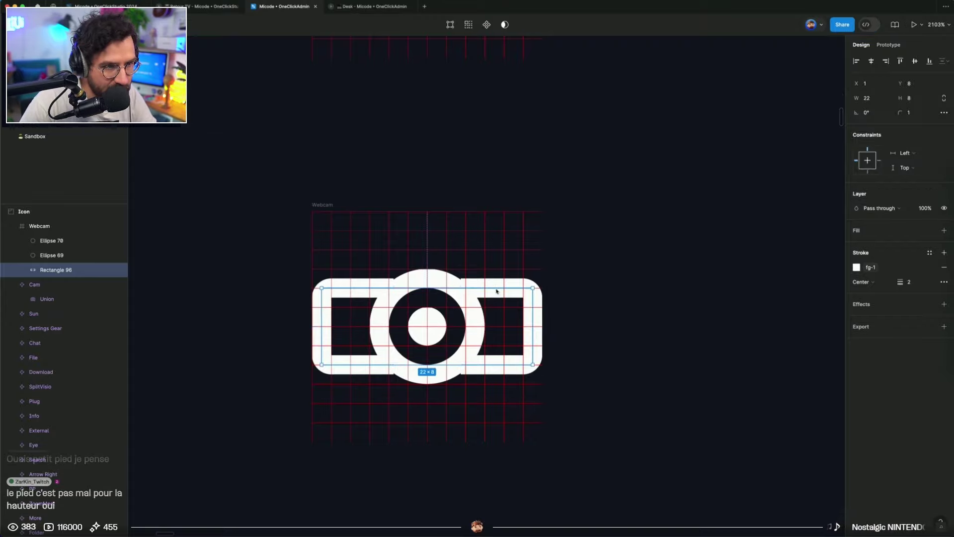
# Set the webcam body rectangle's corner radius to 0
pyautogui.click(912, 115)
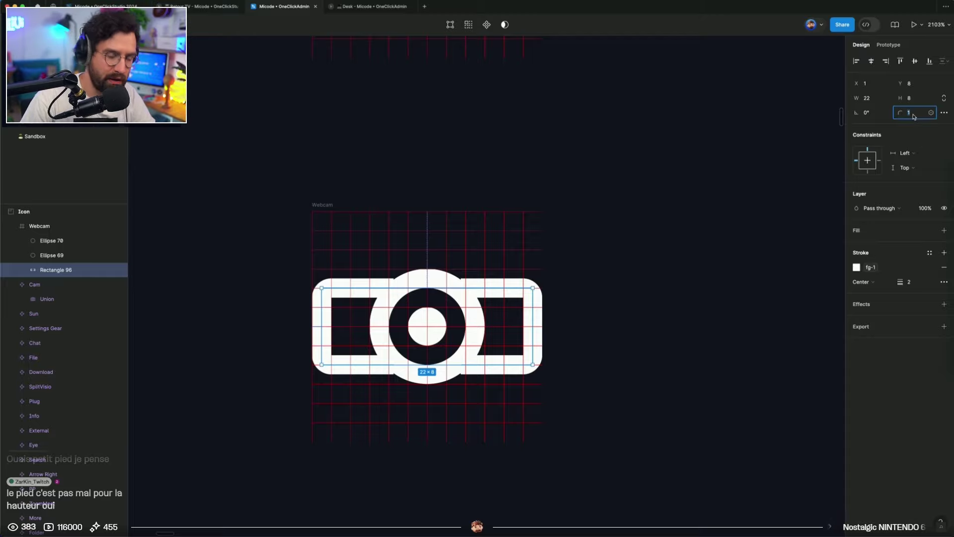
pyautogui.write('0')
pyautogui.press('Return')
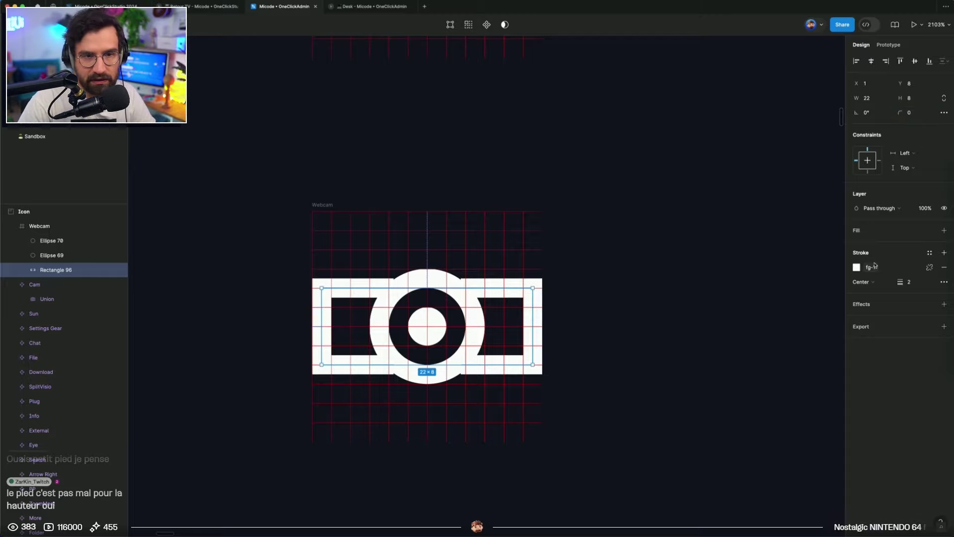
# Try square end points on the webcam body's stroke, then undo the change
pyautogui.click(943, 283)
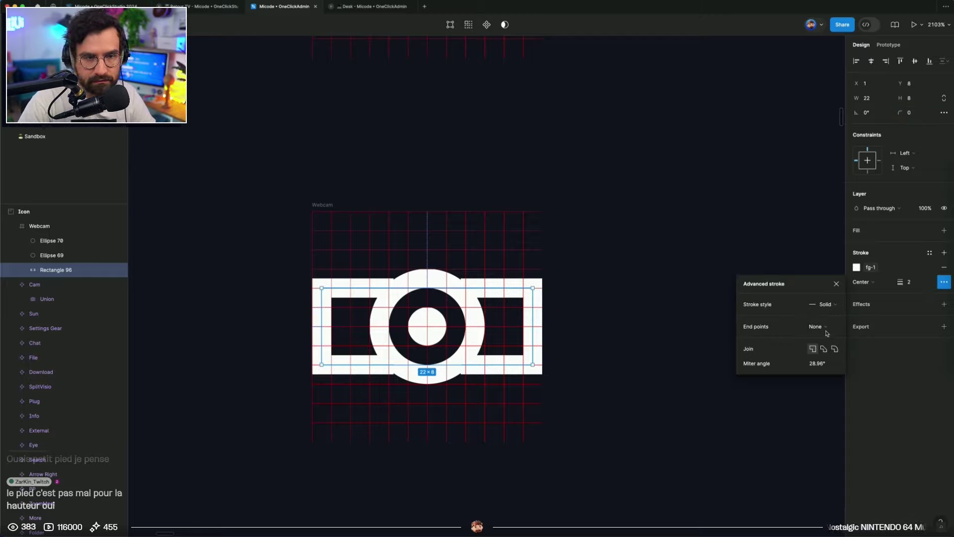
pyautogui.click(825, 304)
pyautogui.click(828, 306)
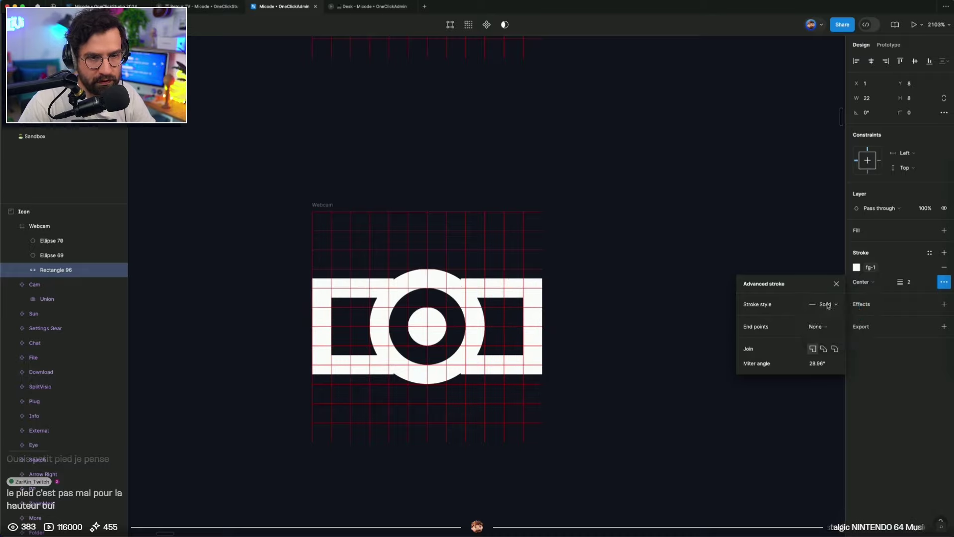
pyautogui.click(820, 326)
pyautogui.click(838, 409)
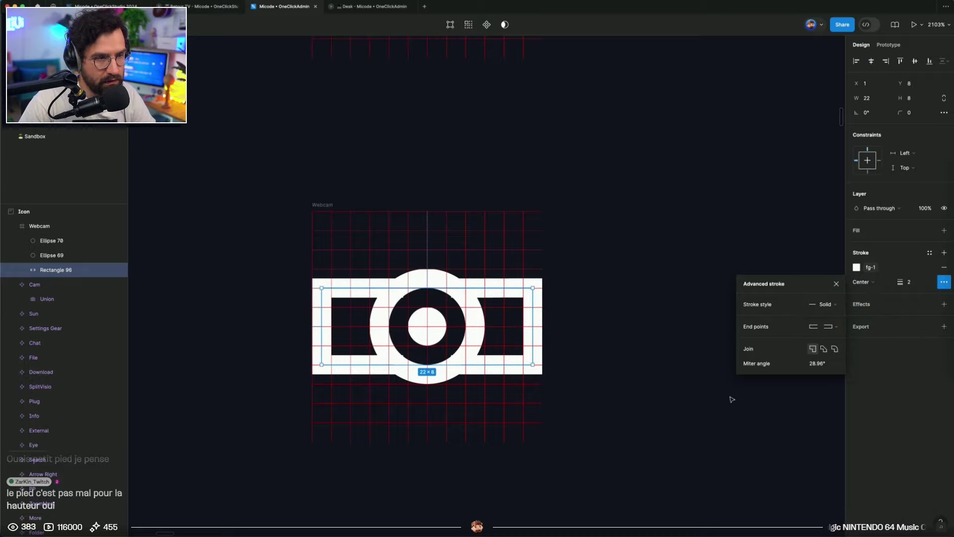
pyautogui.click(621, 402)
pyautogui.press('super+z')
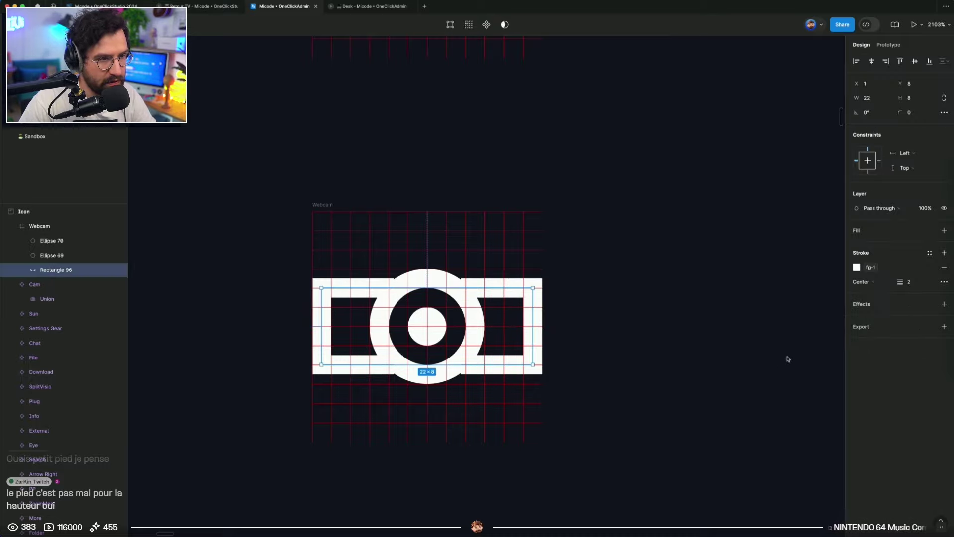
# Set the end points of the webcam body's stroke to Round
pyautogui.click(865, 282)
pyautogui.click(871, 282)
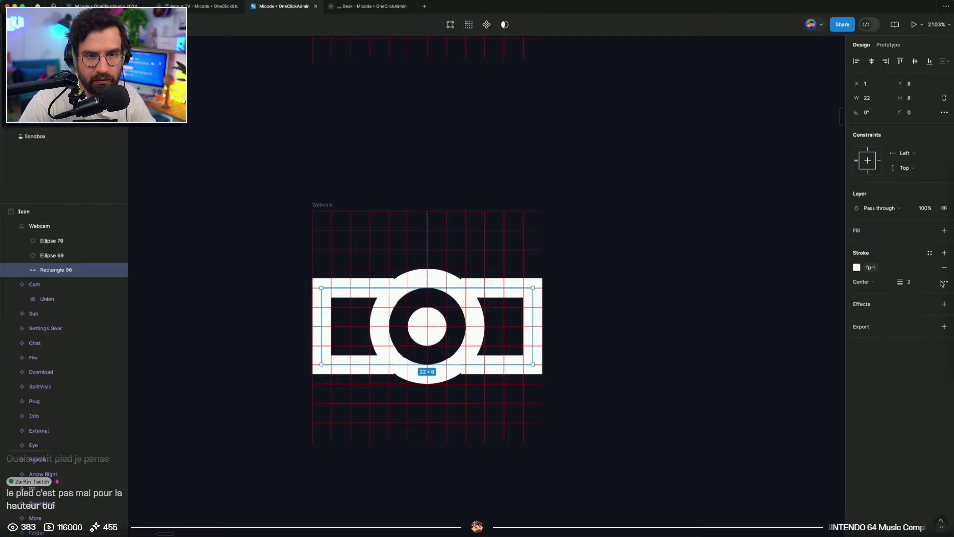
pyautogui.click(944, 282)
pyautogui.click(818, 327)
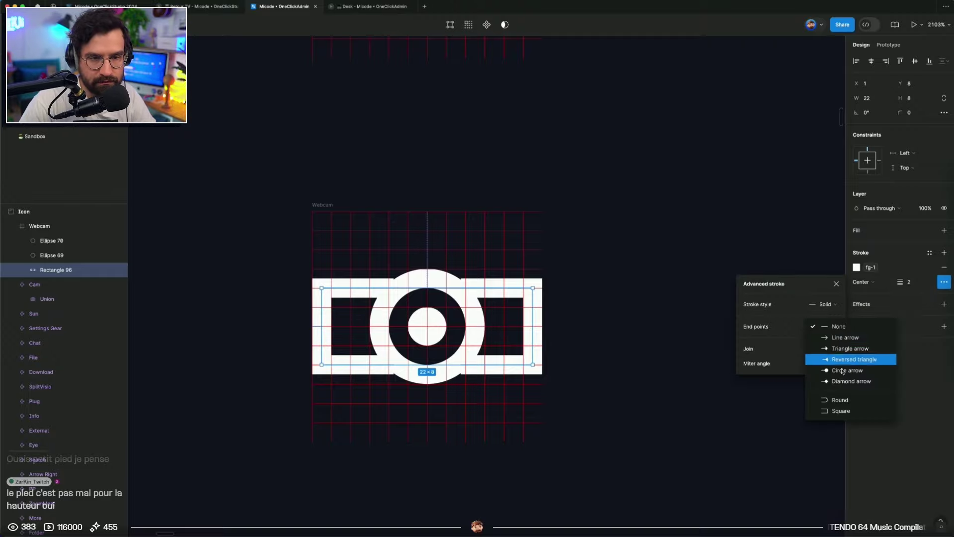
pyautogui.click(841, 397)
pyautogui.click(599, 411)
# Convert the Webcam frame into a component and hide the layout grids to compare it with the Cam icon
pyautogui.scroll(-5, 598, 411)
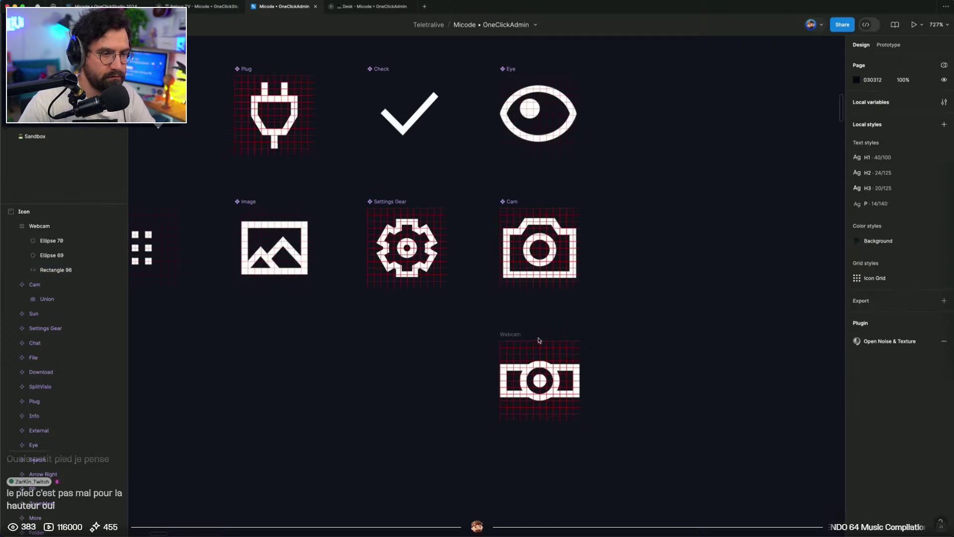
pyautogui.click(514, 336)
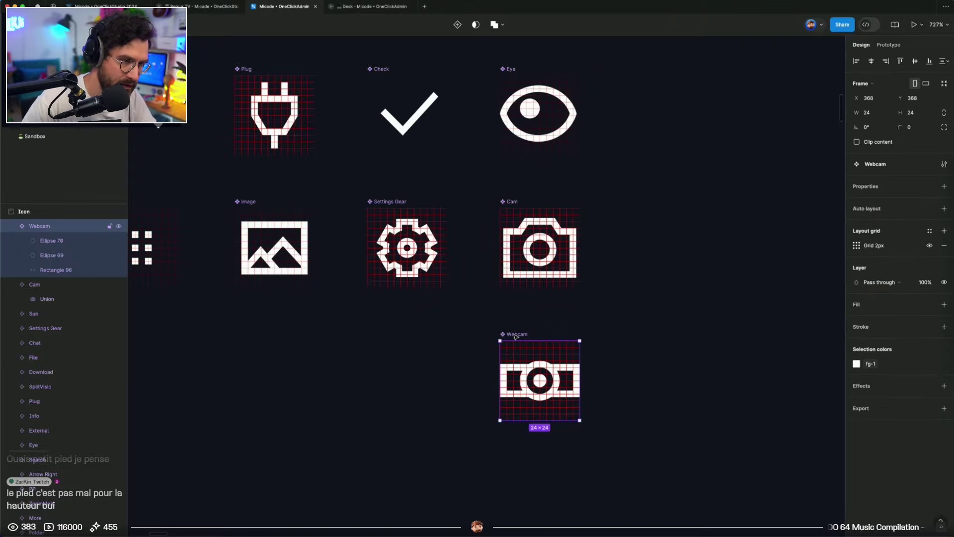
pyautogui.hotkey('ctrl', 'g')
pyautogui.click(542, 281)
pyautogui.scroll(-3, 542, 281)
pyautogui.scroll(8, 541, 308)
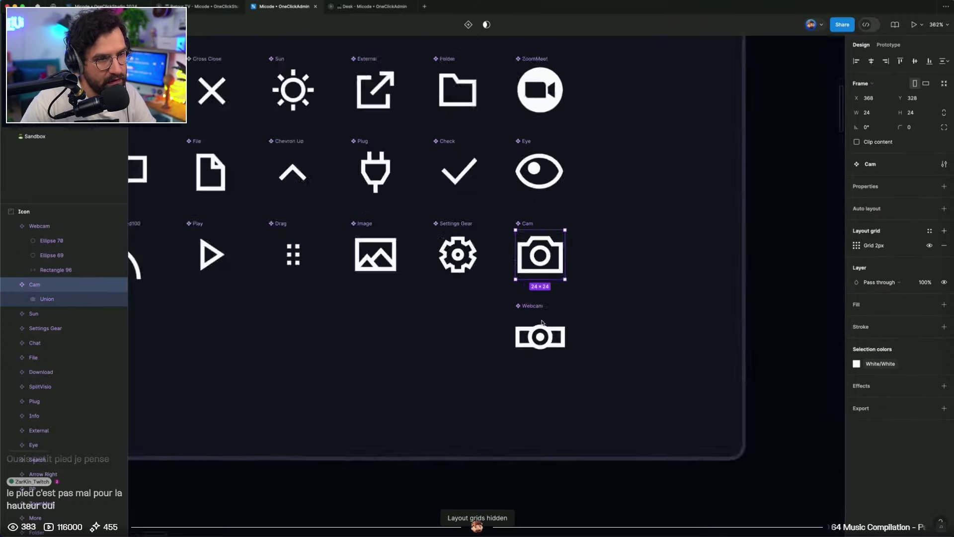
# Remove the stroke from the dot inside the webcam's lens and give the dot an fg-1 fill
pyautogui.doubleClick(539, 409)
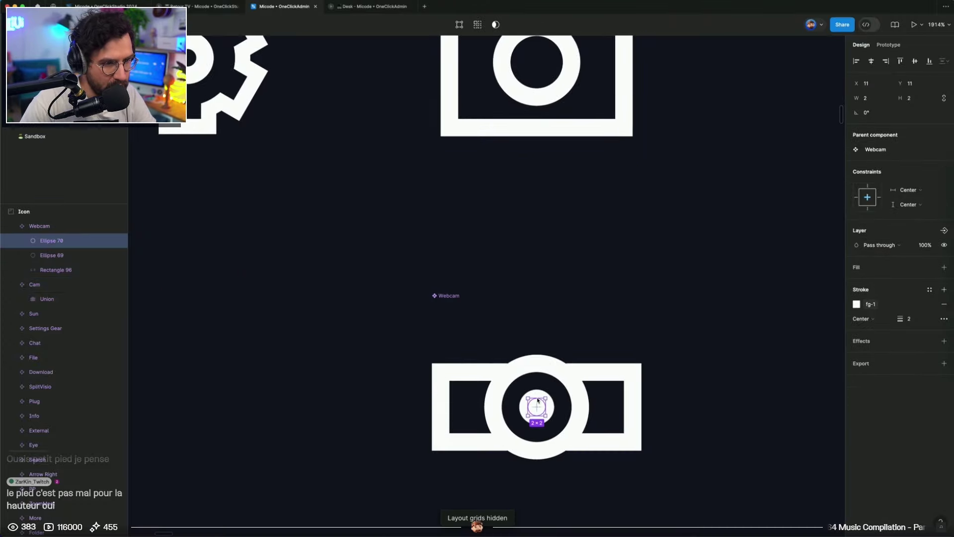
pyautogui.click(862, 318)
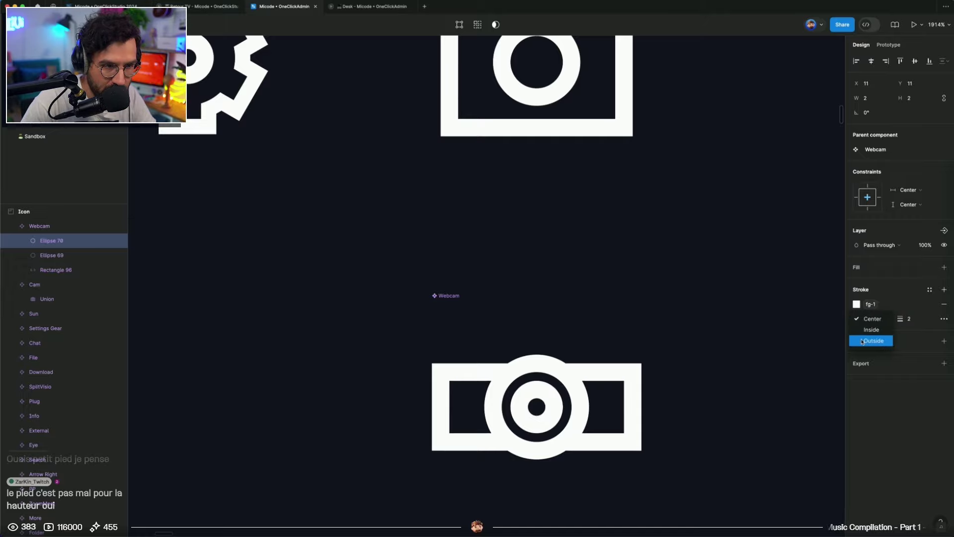
pyautogui.click(862, 341)
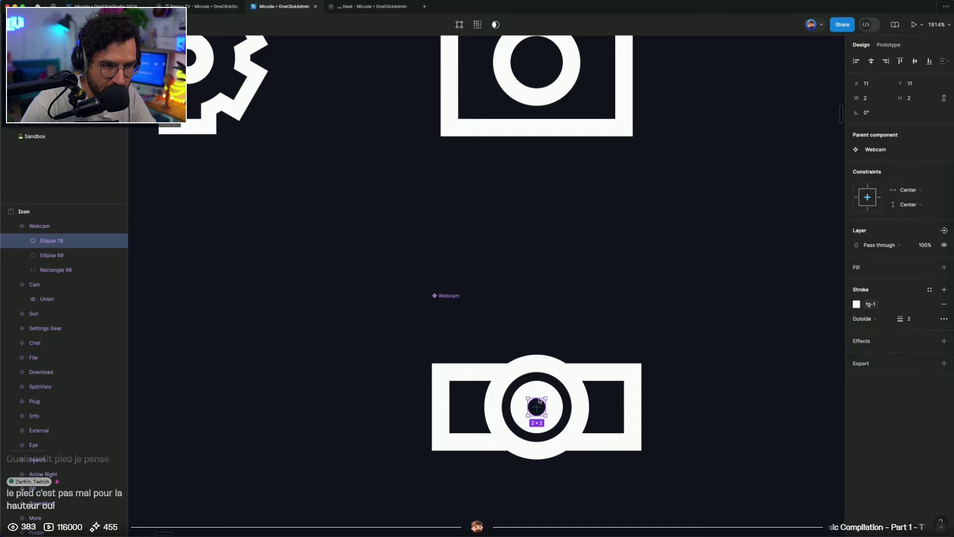
pyautogui.click(944, 303)
pyautogui.click(944, 267)
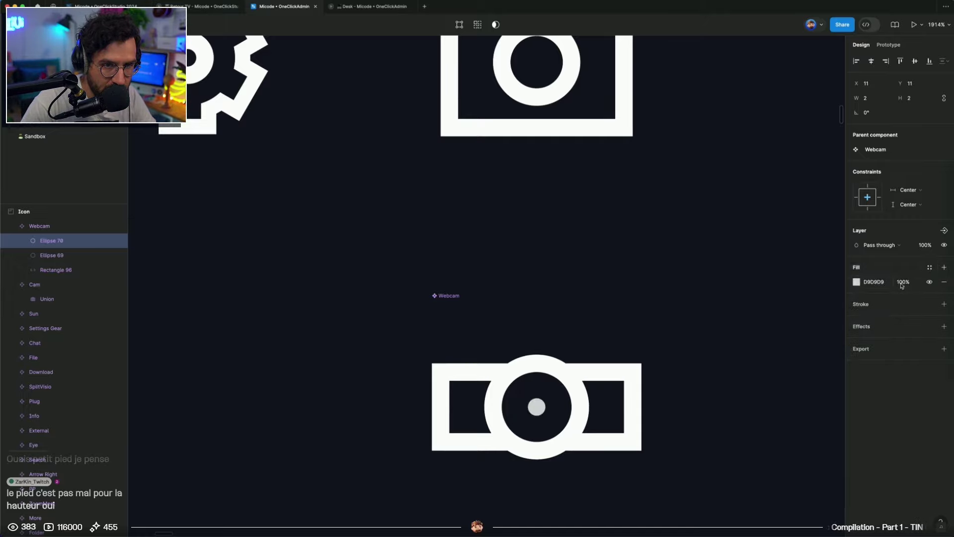
pyautogui.click(929, 267)
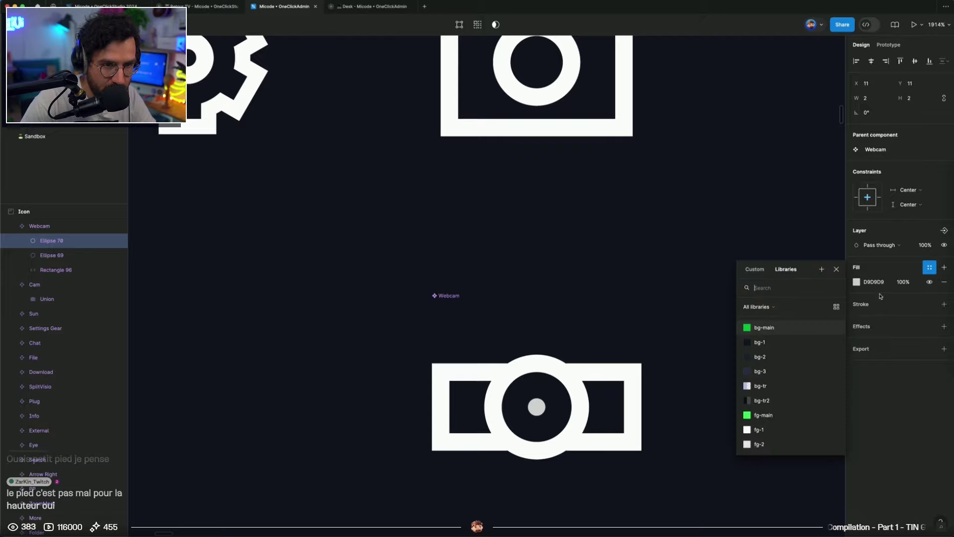
pyautogui.click(758, 431)
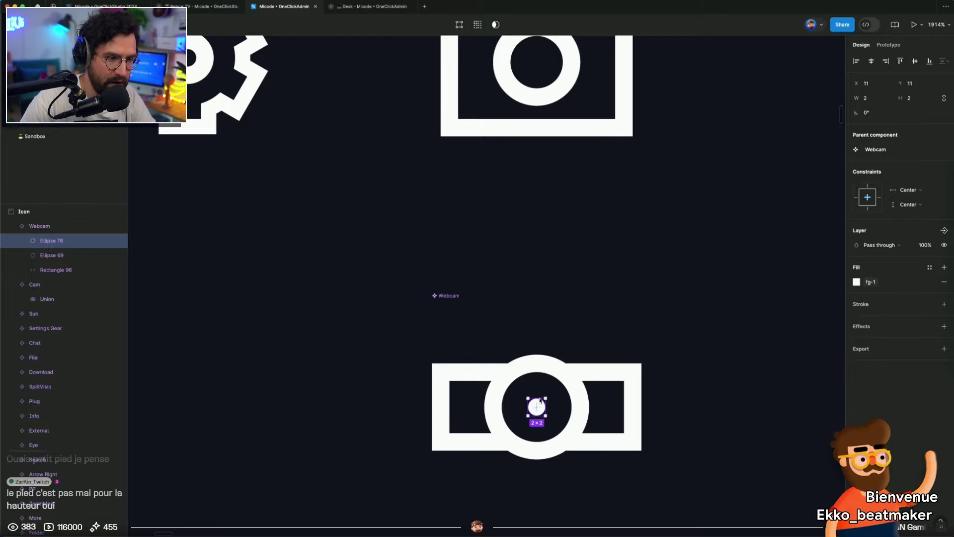
# Examine the finished Webcam icon up close and at small size beside the rest of the icon set
pyautogui.moveTo(545, 398); pyautogui.dragTo(542, 399)
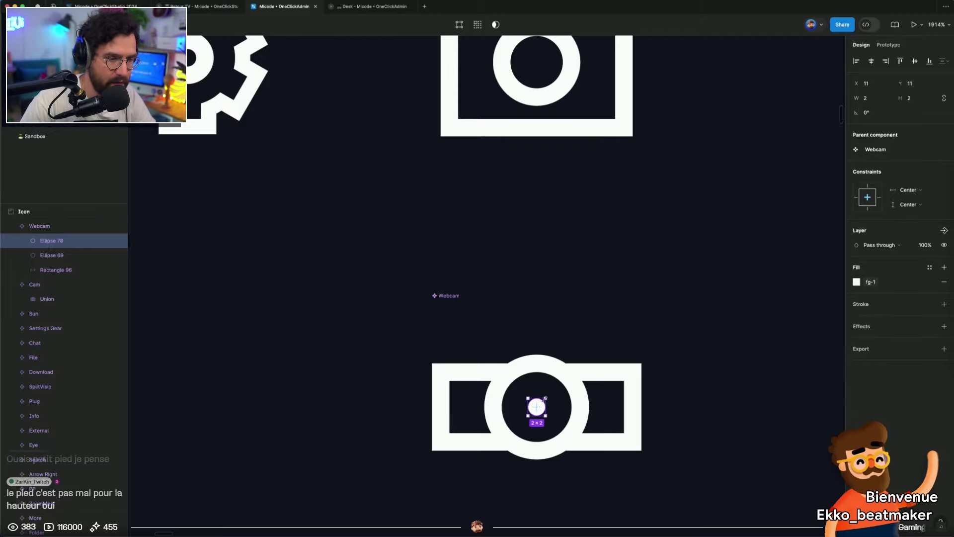
pyautogui.scroll(5, 551, 412)
pyautogui.scroll(-6, 561, 205)
pyautogui.click(694, 237)
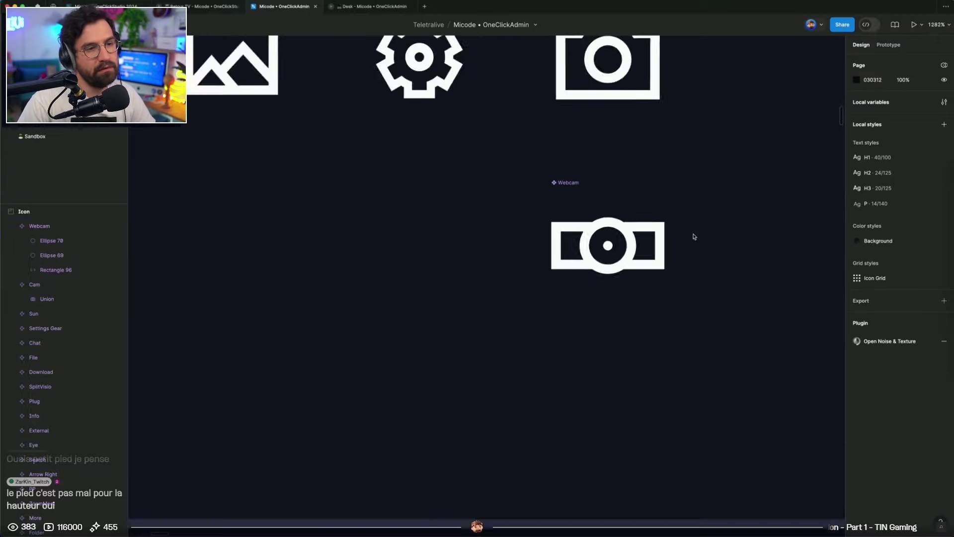
pyautogui.scroll(-4, 622, 324)
pyautogui.hscroll(2, 596, 328)
pyautogui.click(489, 340)
pyautogui.scroll(-8, 496, 348)
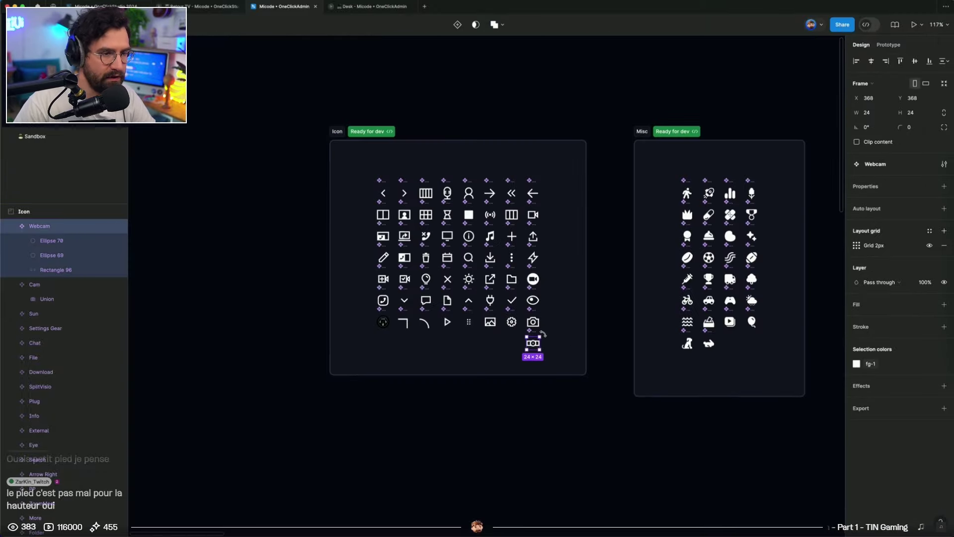
pyautogui.click(532, 322)
pyautogui.scroll(-5, 550, 366)
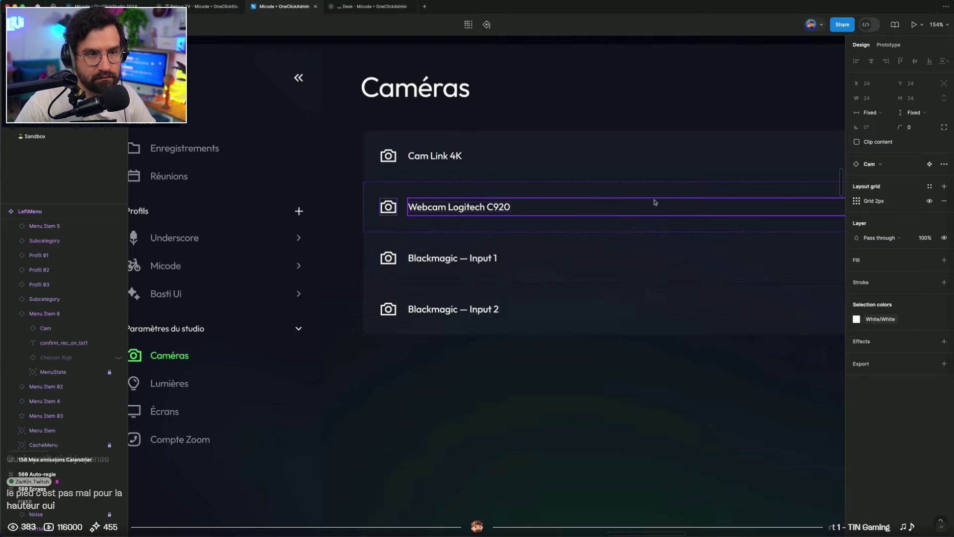
# Swap the Cam icon in the Webcam Logitech C920 row of the Caméras list for the Webcam icon
pyautogui.click(456, 200)
pyautogui.click(377, 211)
pyautogui.doubleClick(381, 208)
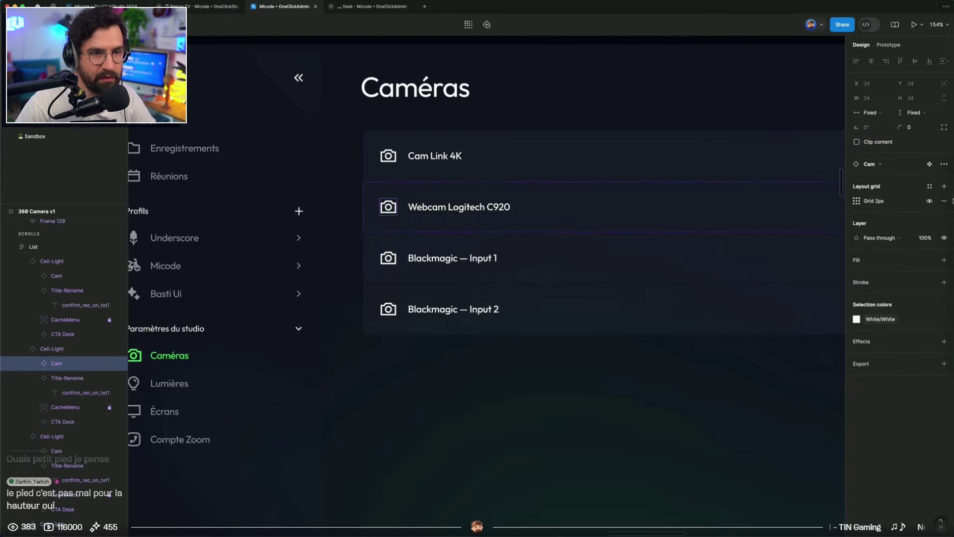
pyautogui.click(877, 168)
pyautogui.write('web')
pyautogui.press('Return')
pyautogui.click(611, 401)
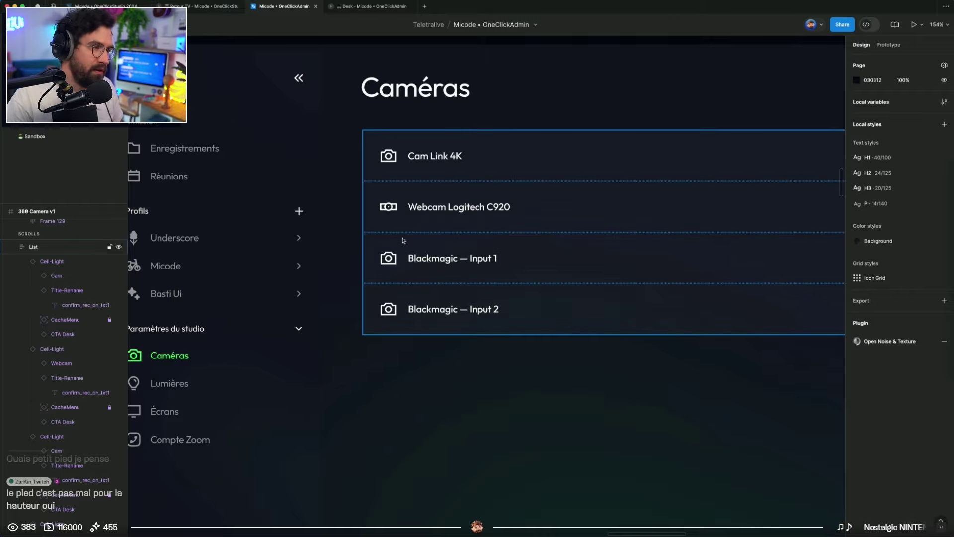
# Return to the Webcam icon component and enlarge its solid lens dot to 4 × 4 about its center
pyautogui.click(50, 107)
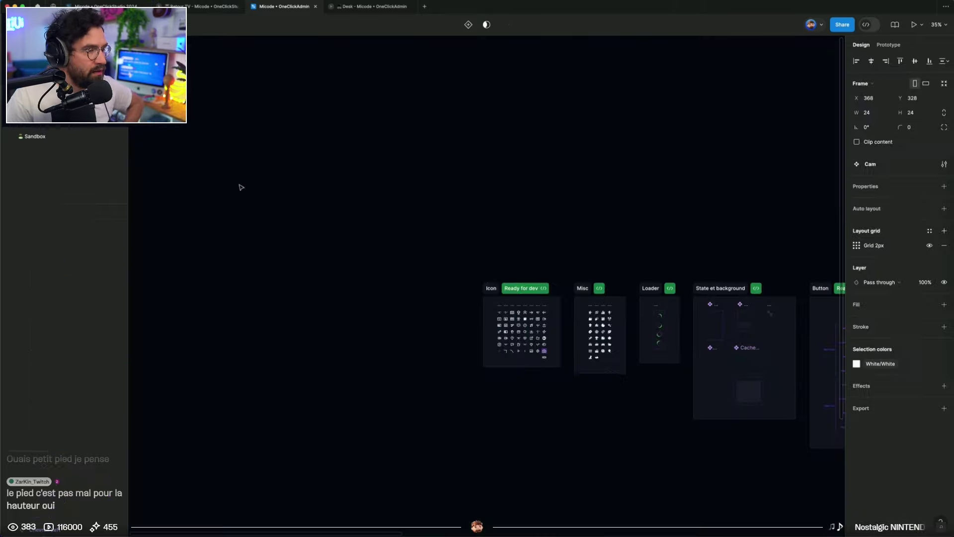
pyautogui.hotkey('shift', '2')
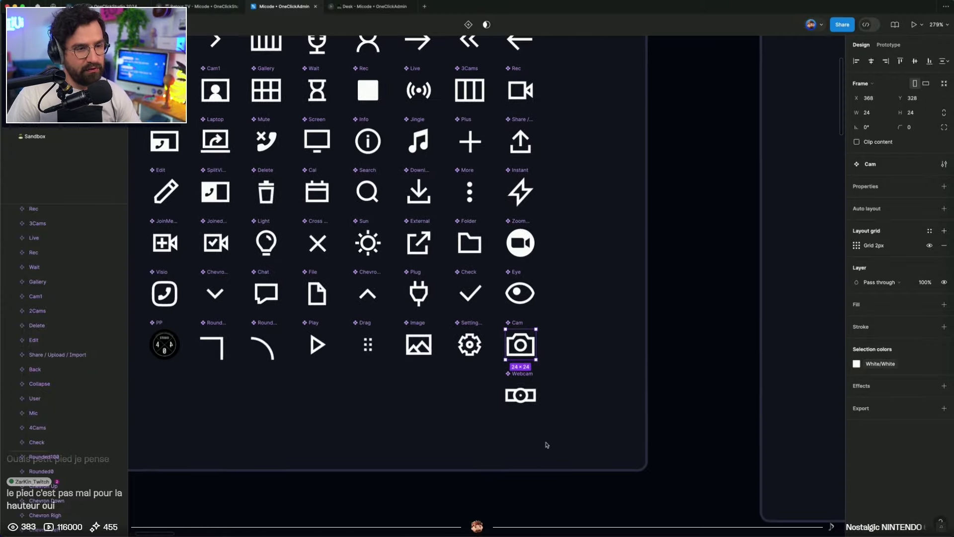
pyautogui.click(423, 165)
pyautogui.scroll(3, 487, 273)
pyautogui.scroll(5, 465, 278)
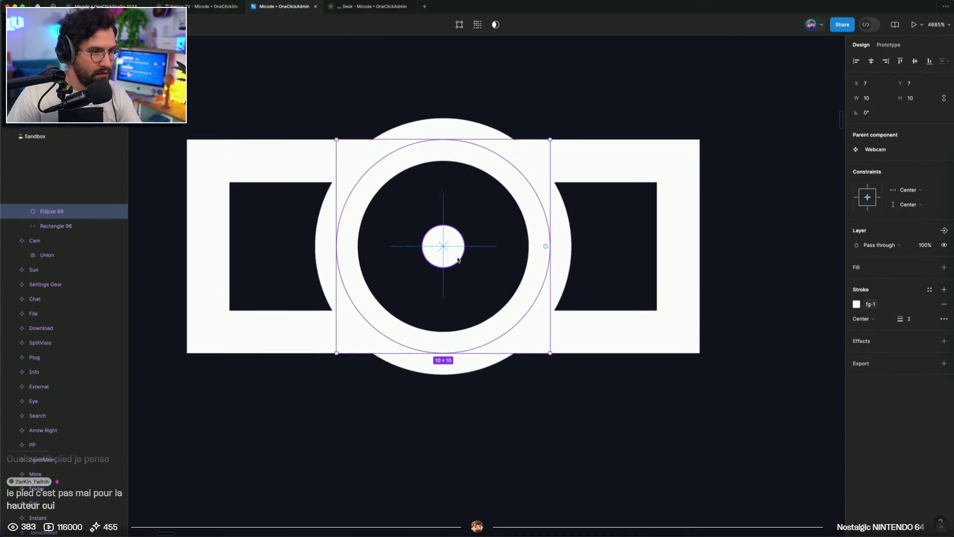
pyautogui.click(456, 239)
pyautogui.moveTo(444, 225); pyautogui.dragTo(446, 208)
pyautogui.scroll(-5, 488, 224)
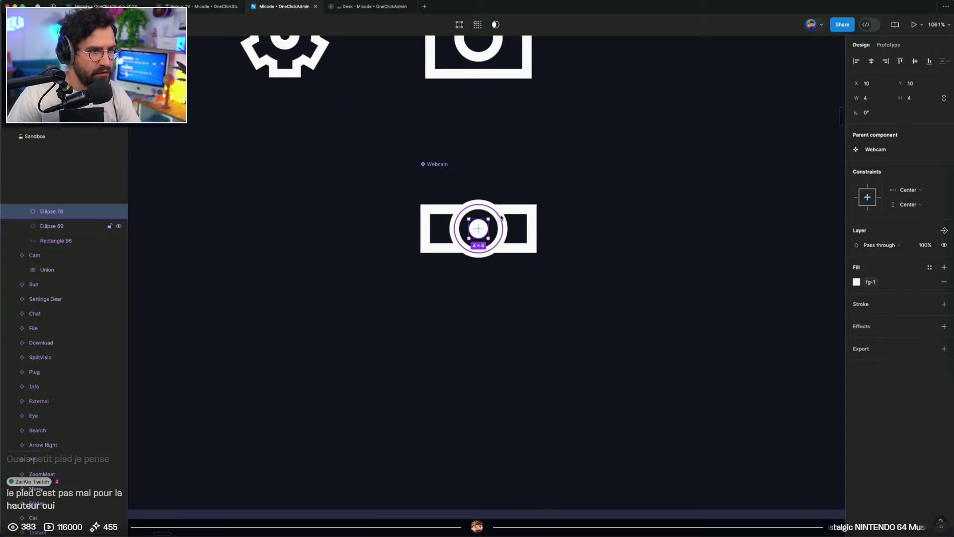
# Select the webcam's lens dot, lens ring and body together and move them up by 3
pyautogui.keyDown('shift'); pyautogui.click(500, 215); pyautogui.keyUp('shift')
pyautogui.keyDown('shift'); pyautogui.click(514, 213); pyautogui.keyUp('shift')
pyautogui.press('Up')
pyautogui.press('Up')
pyautogui.press('Up')
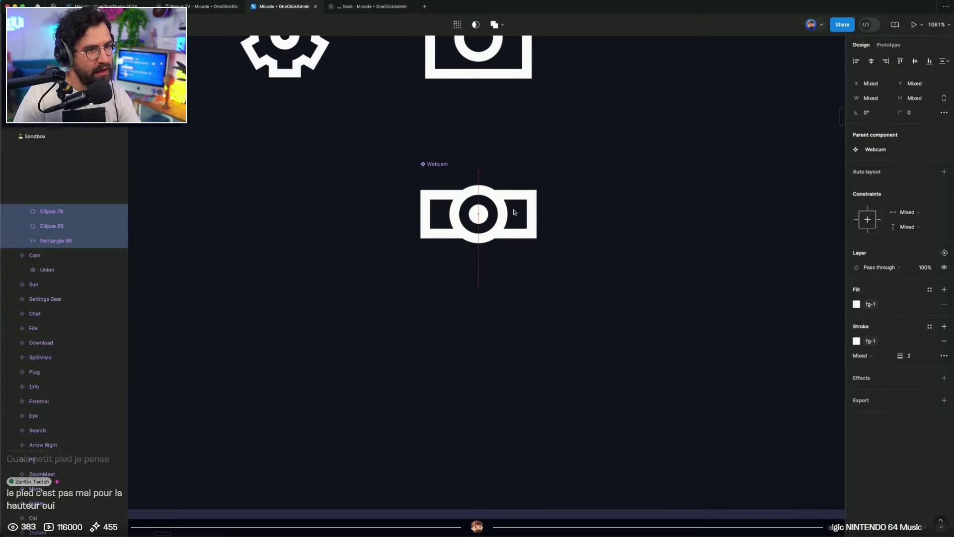
# Show the layout grids and draw a centered stand below the lens with the Pen, about 5 high with a base about 12 wide
pyautogui.hotkey('ctrl', 'g')
pyautogui.scroll(5, 474, 258)
pyautogui.click(471, 277)
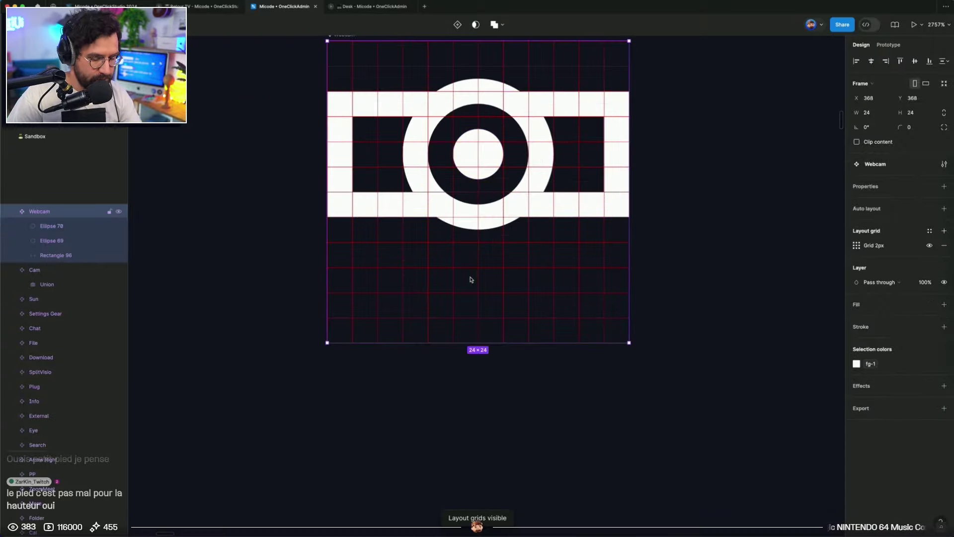
pyautogui.press('p')
pyautogui.click(478, 230)
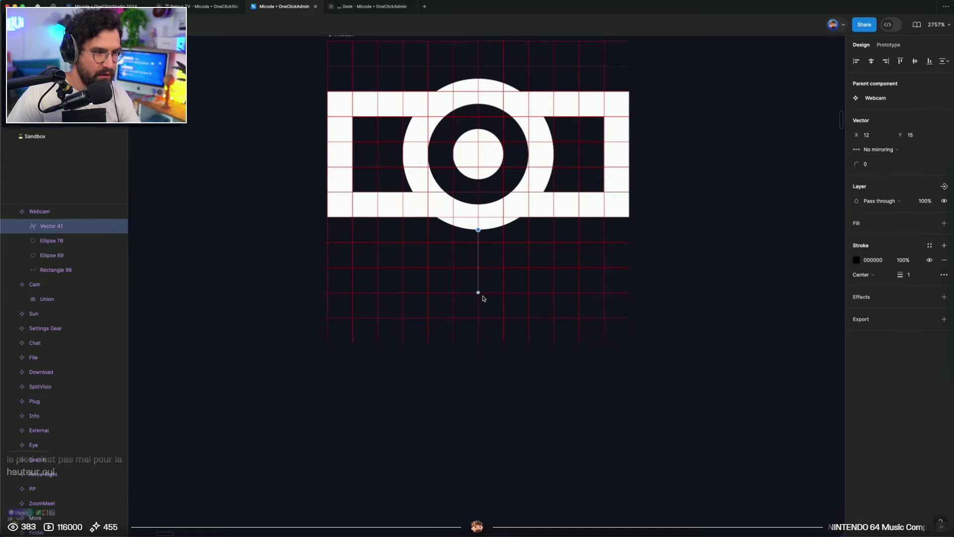
pyautogui.click(478, 293)
pyautogui.click(402, 292)
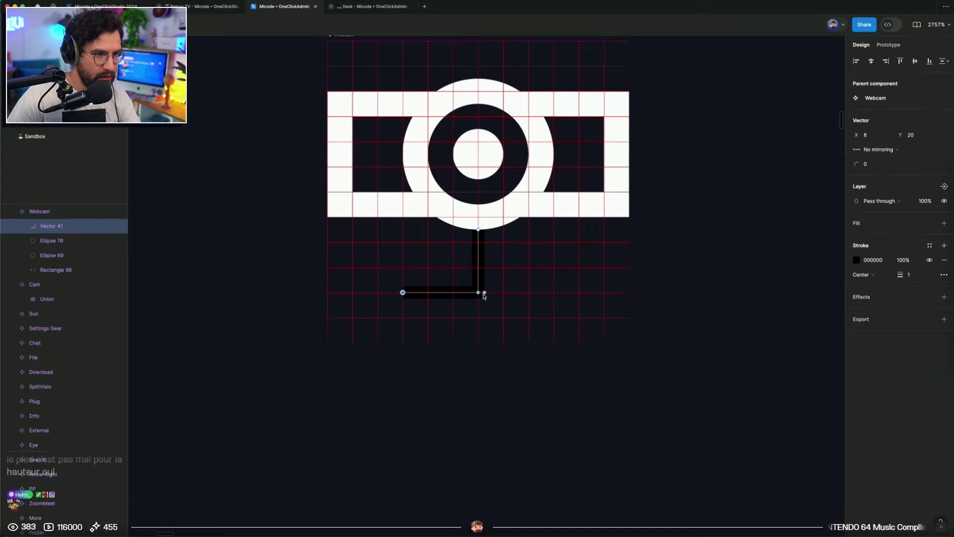
pyautogui.click(554, 292)
pyautogui.press('Escape')
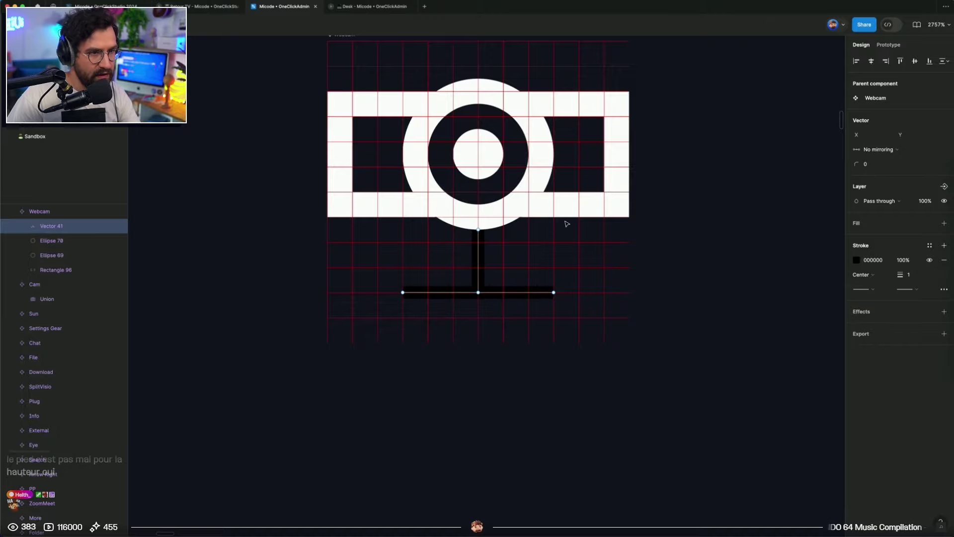
pyautogui.press('Escape')
pyautogui.press('Escape')
# Copy the webcam body's stroke properties and apply them to the stand
pyautogui.click(589, 202)
pyautogui.press('super+alt+c')
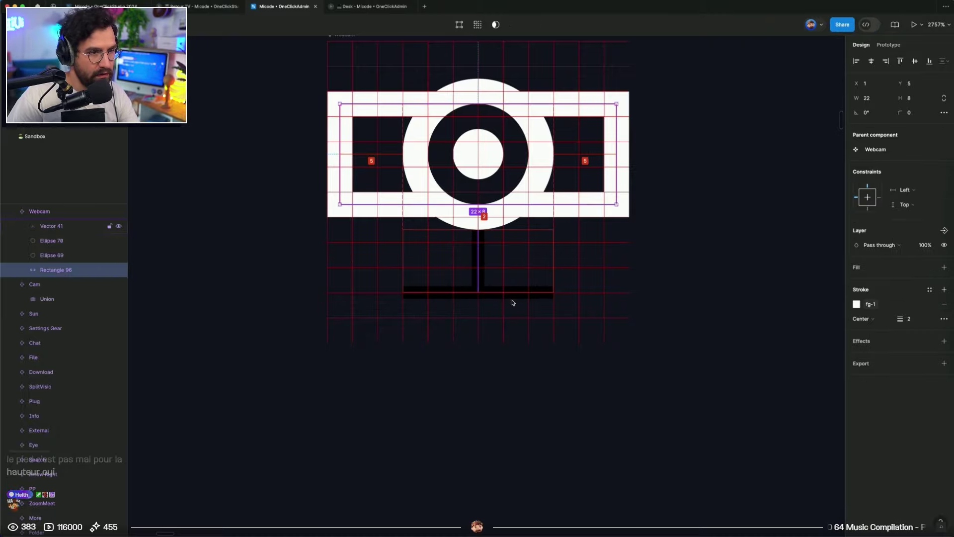
pyautogui.click(509, 296)
pyautogui.press('super+alt+v')
pyautogui.click(682, 297)
# Delete the stand base's right end point and redraw that half as a straight horizontal segment about 6 long from the center
pyautogui.doubleClick(550, 294)
pyautogui.moveTo(555, 294); pyautogui.dragTo(529, 327)
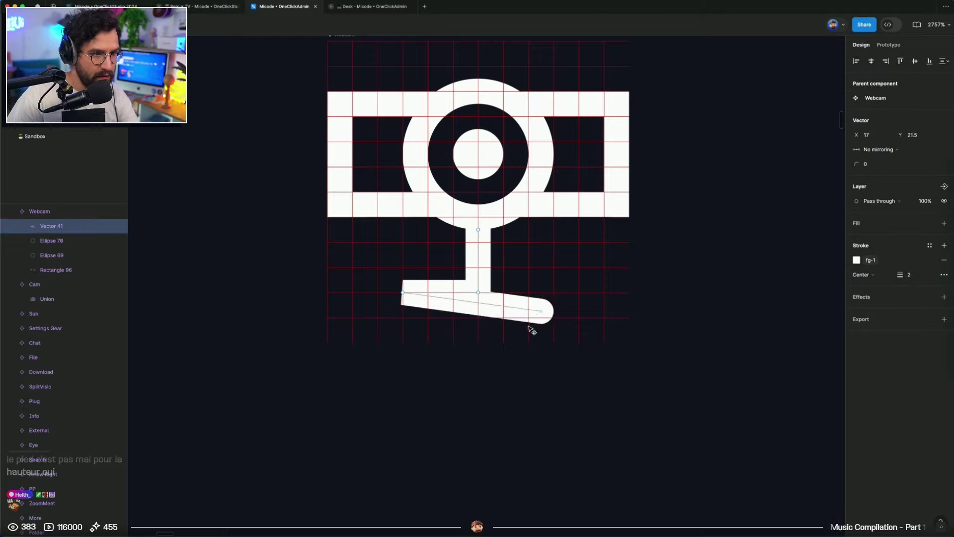
pyautogui.press('Delete')
pyautogui.click(478, 292)
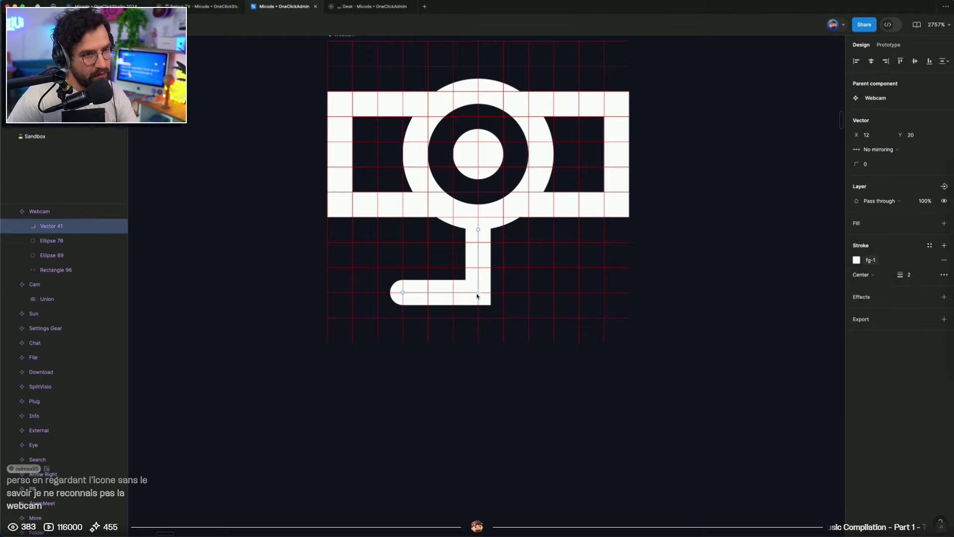
pyautogui.press('p')
pyautogui.click(553, 292)
pyautogui.press('Escape')
# Keep the stand's stroke centered and change its rounded end caps to square ones
pyautogui.click(880, 276)
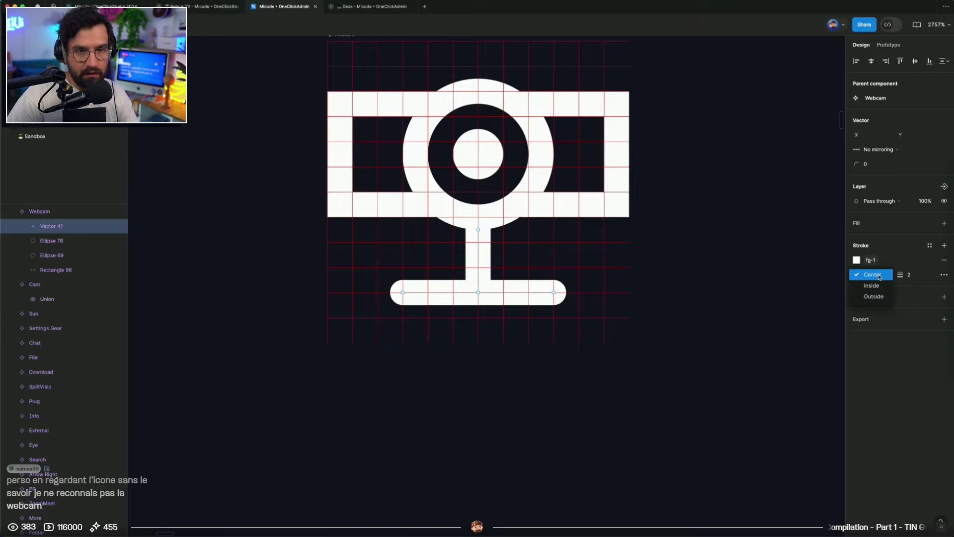
pyautogui.click(879, 276)
pyautogui.click(944, 275)
pyautogui.click(829, 323)
pyautogui.click(831, 330)
pyautogui.press('Escape')
pyautogui.press('Escape')
# Narrow the webcam body rectangle by shifting its right edge and its left edge inward by 1 each
pyautogui.scroll(-5, 622, 398)
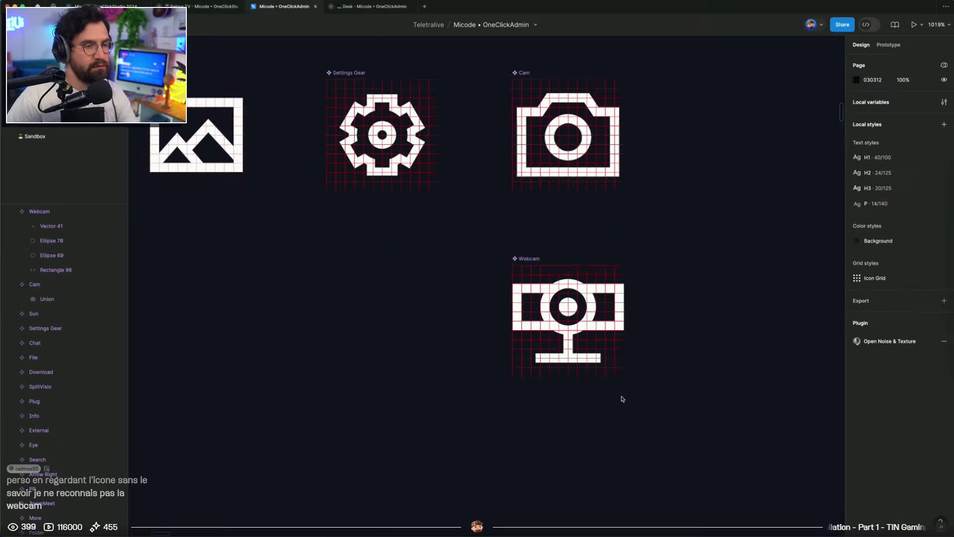
pyautogui.scroll(3, 632, 353)
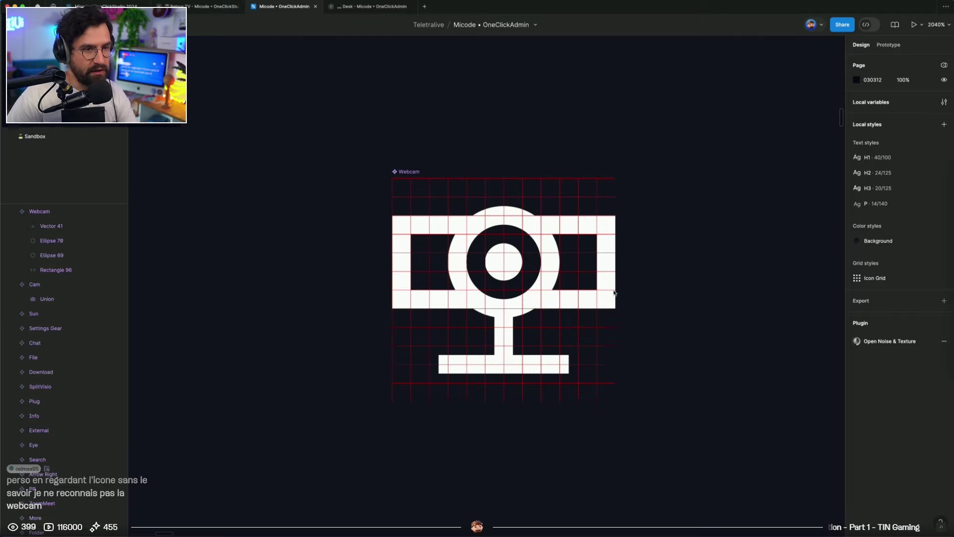
pyautogui.click(607, 258)
pyautogui.press('Return')
pyautogui.moveTo(586, 190); pyautogui.dragTo(640, 331)
pyautogui.press('Left')
pyautogui.moveTo(326, 196); pyautogui.dragTo(432, 366)
pyautogui.press('Right')
pyautogui.press('Escape')
pyautogui.press('Escape')
# Return to the Caméras list page and hide the layout grids
pyautogui.scroll(-4, 616, 411)
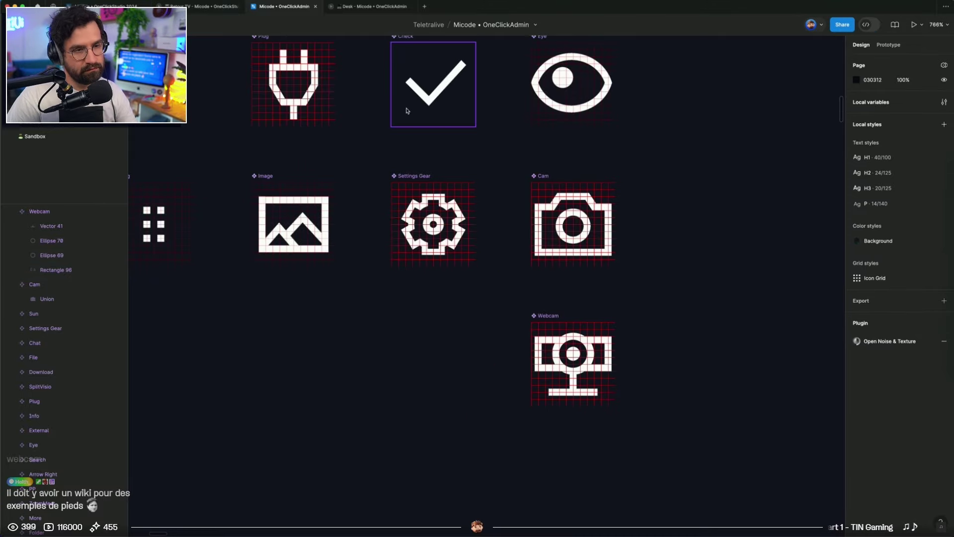
pyautogui.click(549, 328)
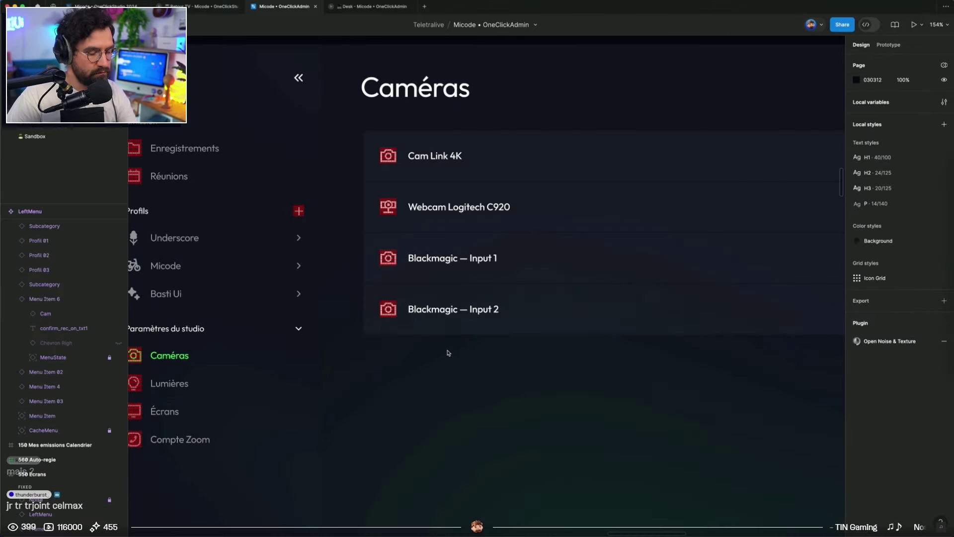
pyautogui.hotkey('ctrl', 'g')
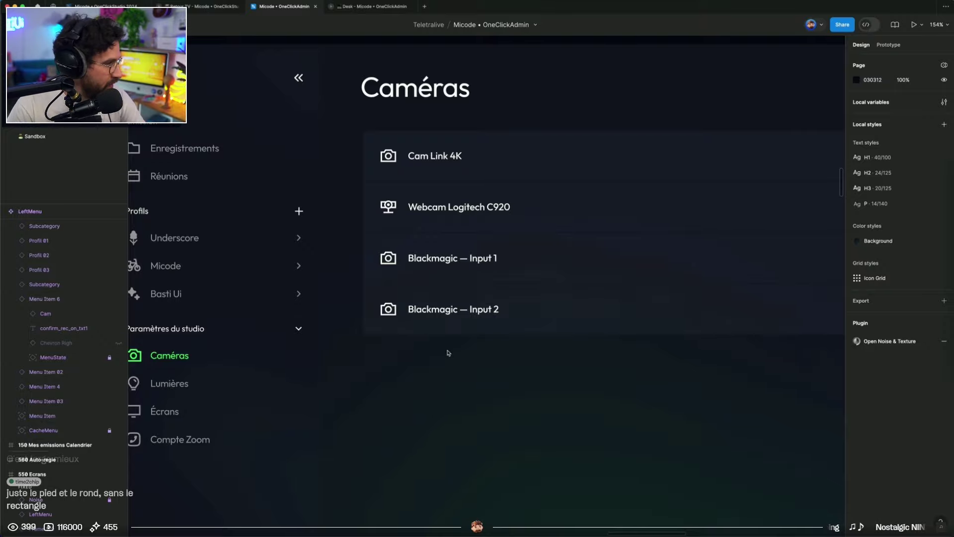
# In the grid version of the Caméras page, swap the Webcam Logitech C920 card's Cam icon for the Webcam icon
pyautogui.scroll(-5, 502, 397)
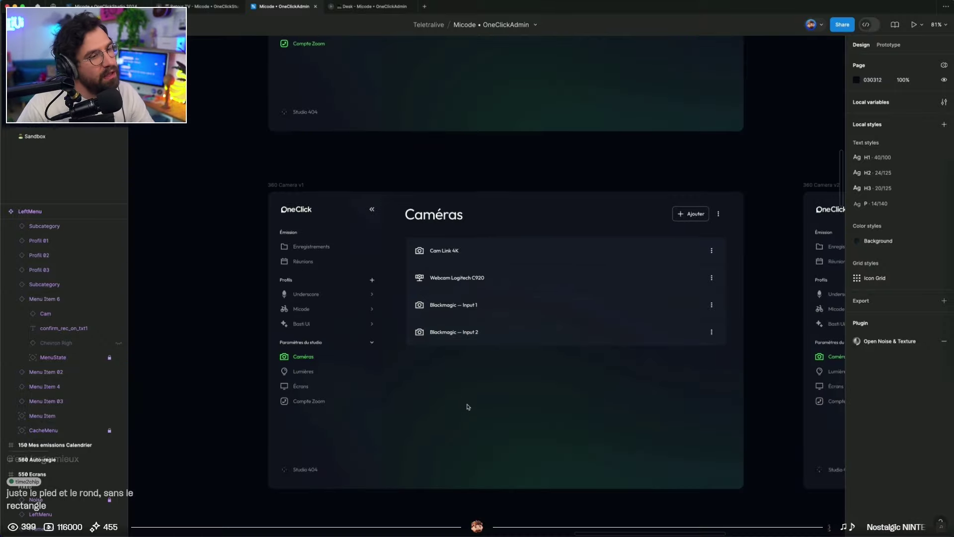
pyautogui.hscroll(5, 506, 405)
pyautogui.hscroll(10, 505, 405)
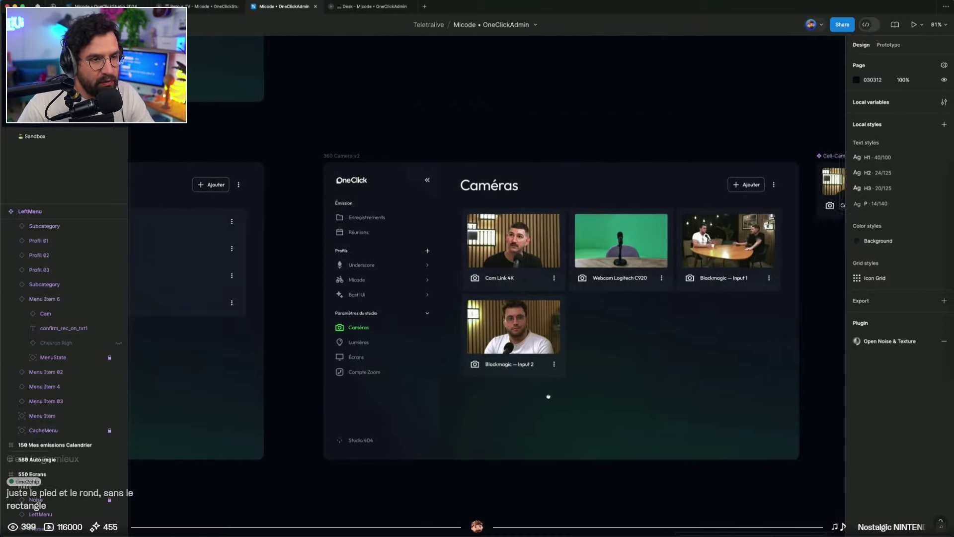
pyautogui.scroll(5, 524, 276)
pyautogui.doubleClick(516, 280)
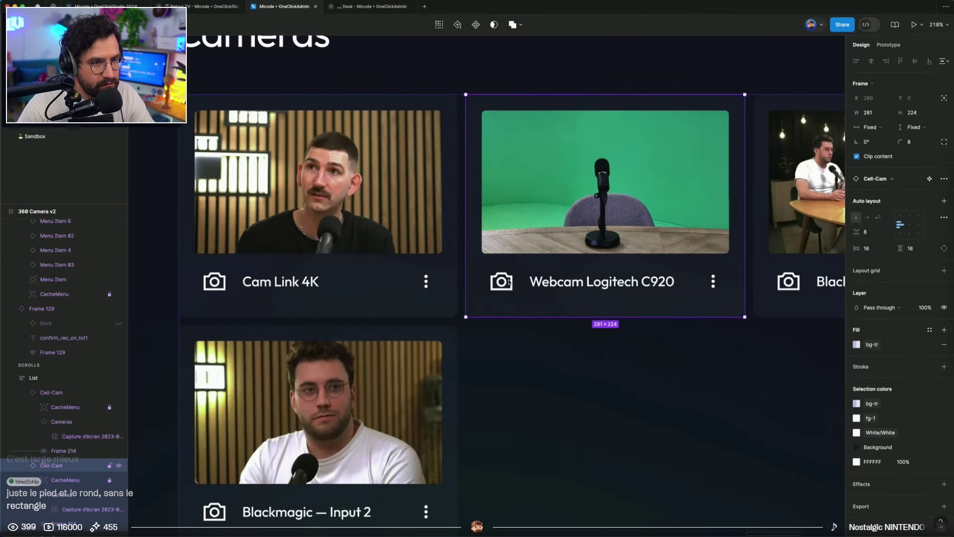
pyautogui.doubleClick(517, 280)
pyautogui.doubleClick(508, 281)
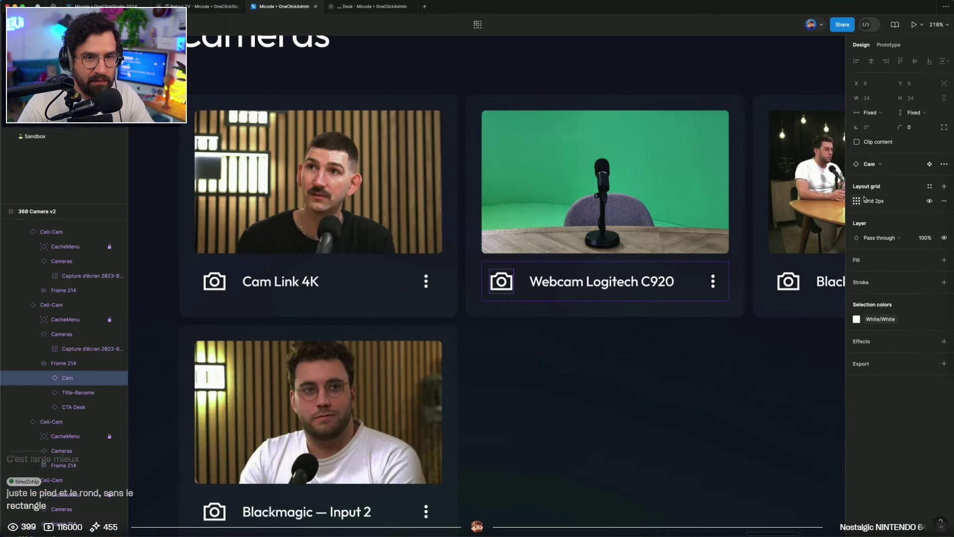
pyautogui.click(891, 168)
pyautogui.write('web')
pyautogui.press('Return')
pyautogui.click(577, 385)
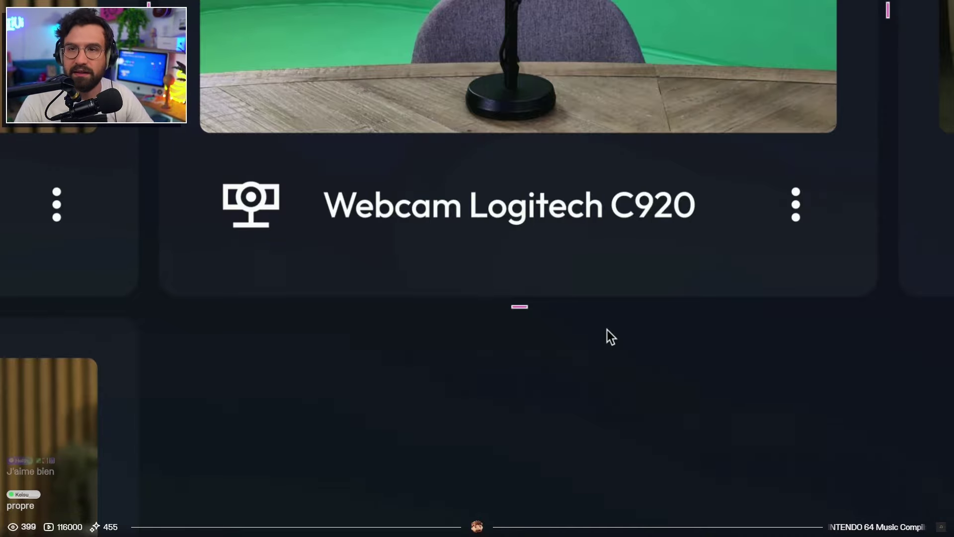
pyautogui.scroll(-5, 607, 330)
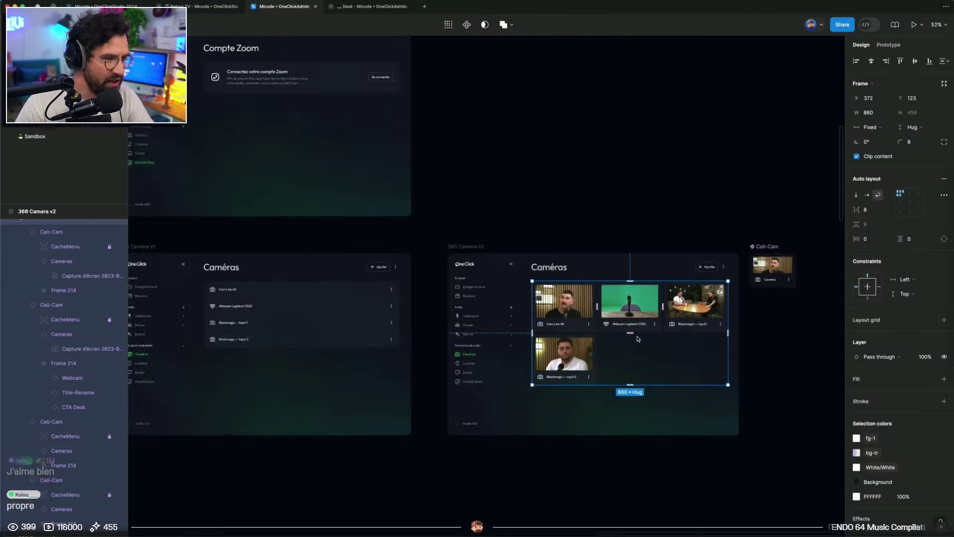
pyautogui.scroll(-2, 607, 376)
pyautogui.click(767, 347)
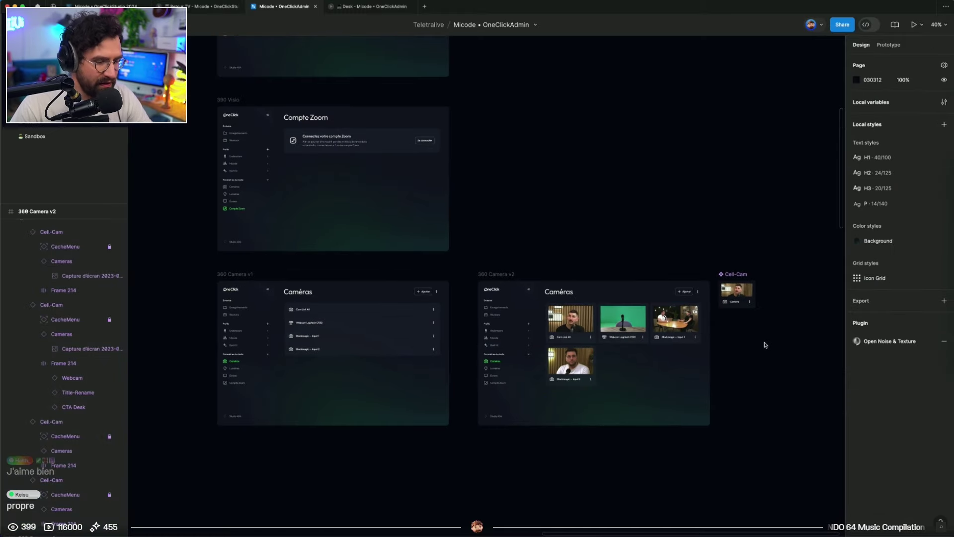
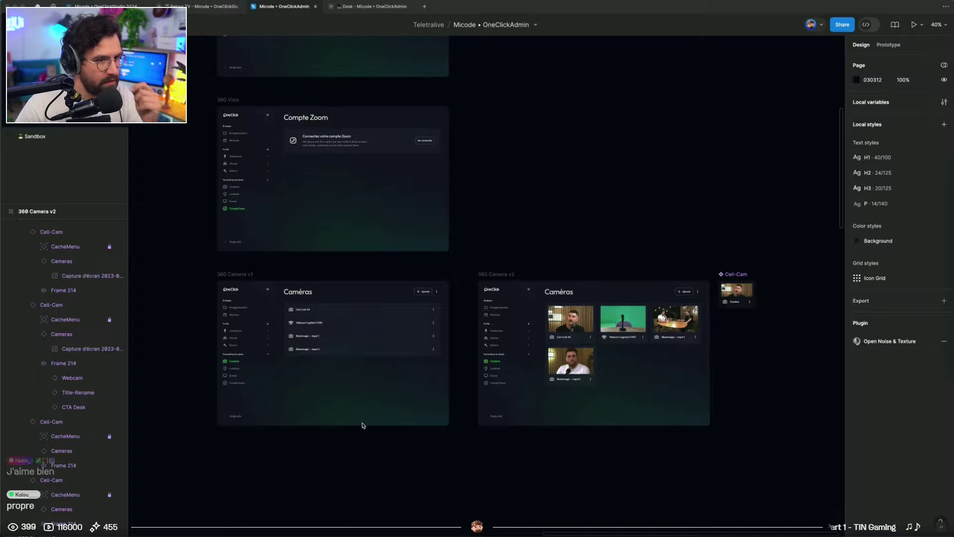
# In the Caméras list version, duplicate the Blackmagic — Input 2 row and title the copy "NDI Caméra large studio"
pyautogui.scroll(5, 298, 343)
pyautogui.scroll(5, 346, 433)
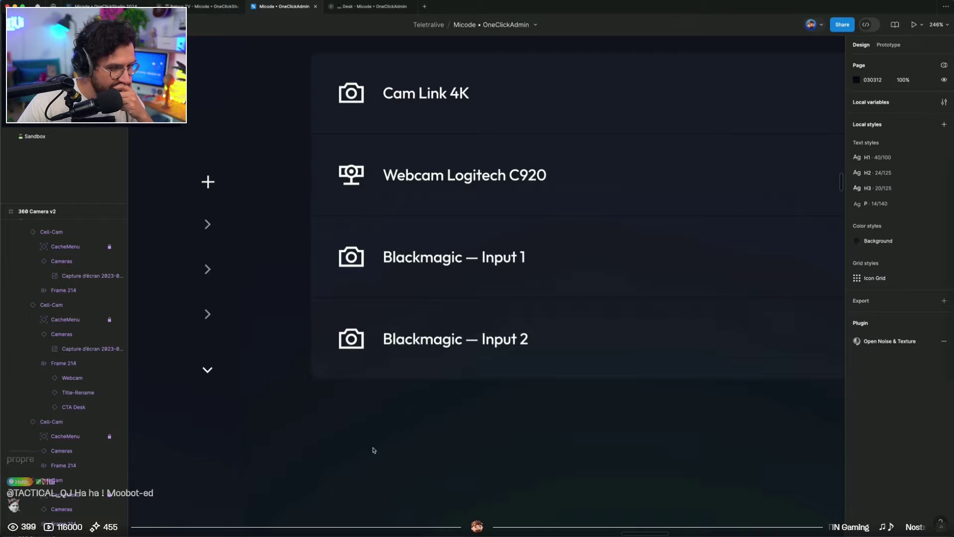
pyautogui.hscroll(2, 374, 450)
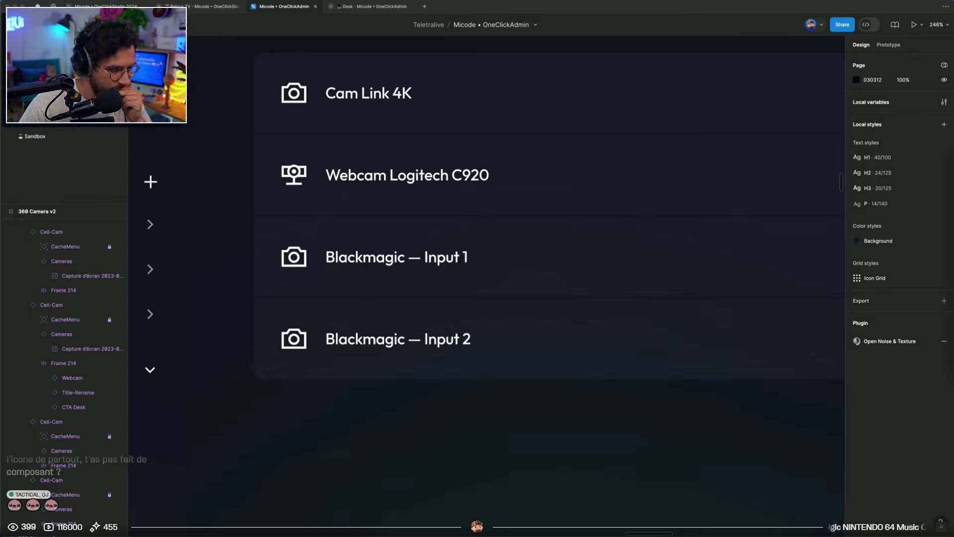
pyautogui.scroll(-3, 420, 393)
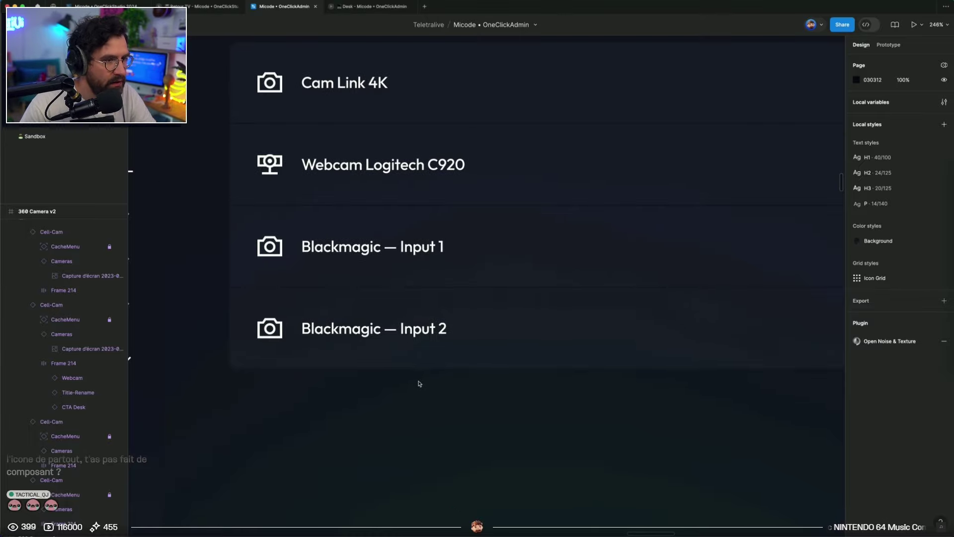
pyautogui.click(482, 341)
pyautogui.hotkey('ctrl', 'd')
pyautogui.doubleClick(368, 396)
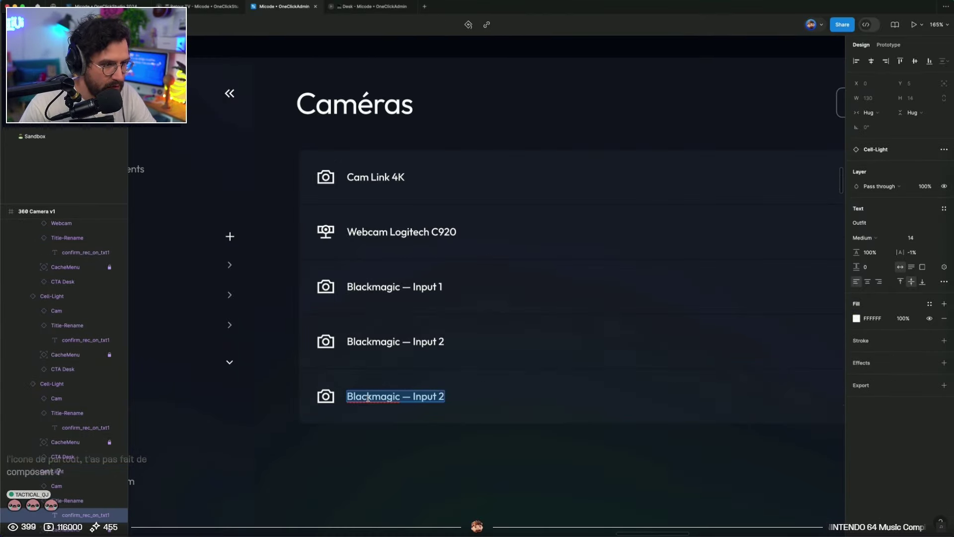
pyautogui.write('NDI Caméra')
pyautogui.write(' st')
pyautogui.press('BackSpace')
pyautogui.press('BackSpace')
pyautogui.write('large studio')
pyautogui.click(380, 442)
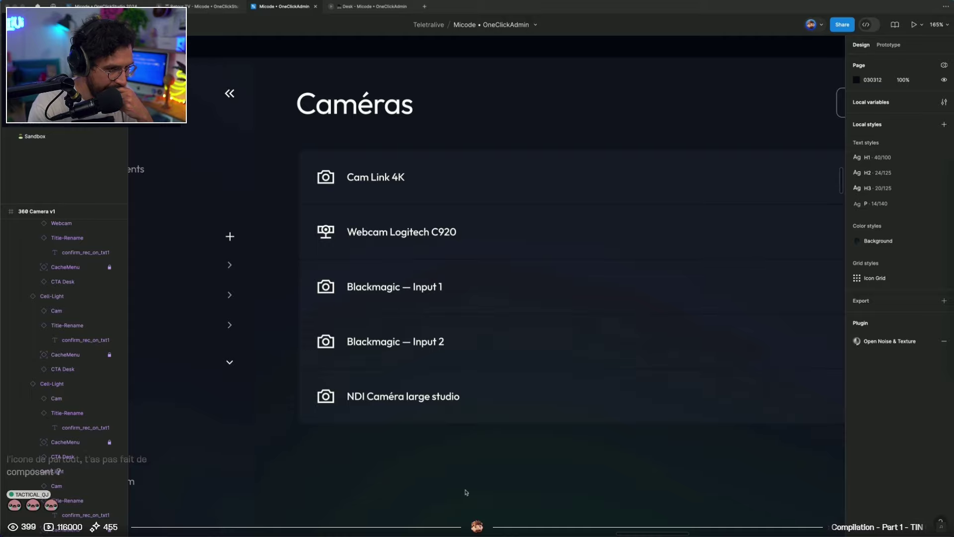
# Shorten the last row's title to "Caméra large studio" and duplicate that row below it
pyautogui.click(486, 409)
pyautogui.keyDown('super'); pyautogui.click(393, 403); pyautogui.keyUp('super')
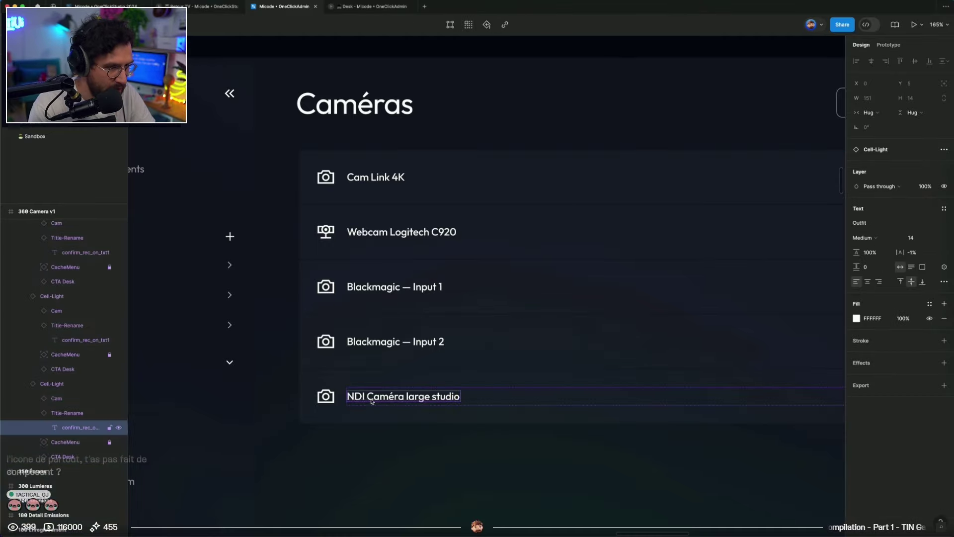
pyautogui.doubleClick(370, 399)
pyautogui.press('BackSpace')
pyautogui.press('BackSpace')
pyautogui.press('BackSpace')
pyautogui.press('BackSpace')
pyautogui.press('Escape')
pyautogui.press('Escape')
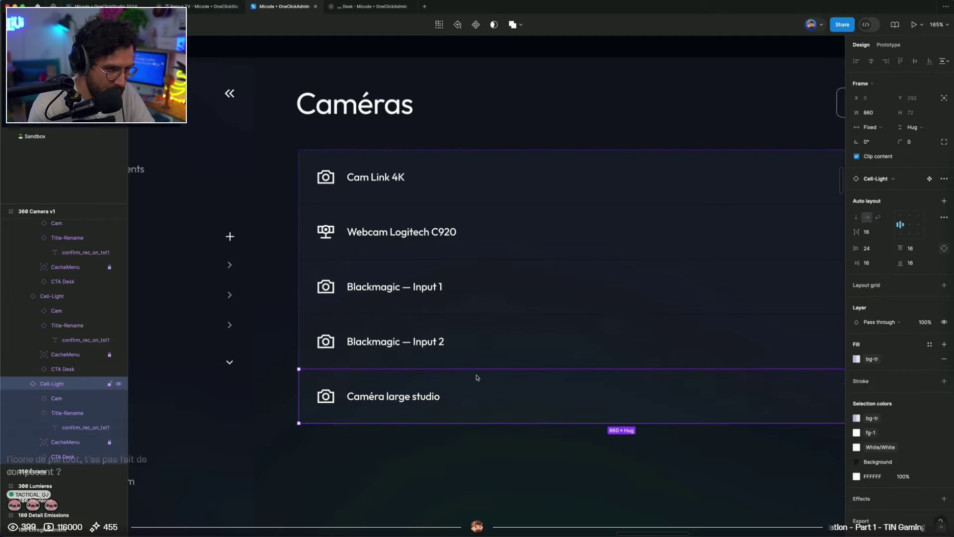
pyautogui.hotkey('ctrl', 'd')
pyautogui.scroll(-3, 476, 377)
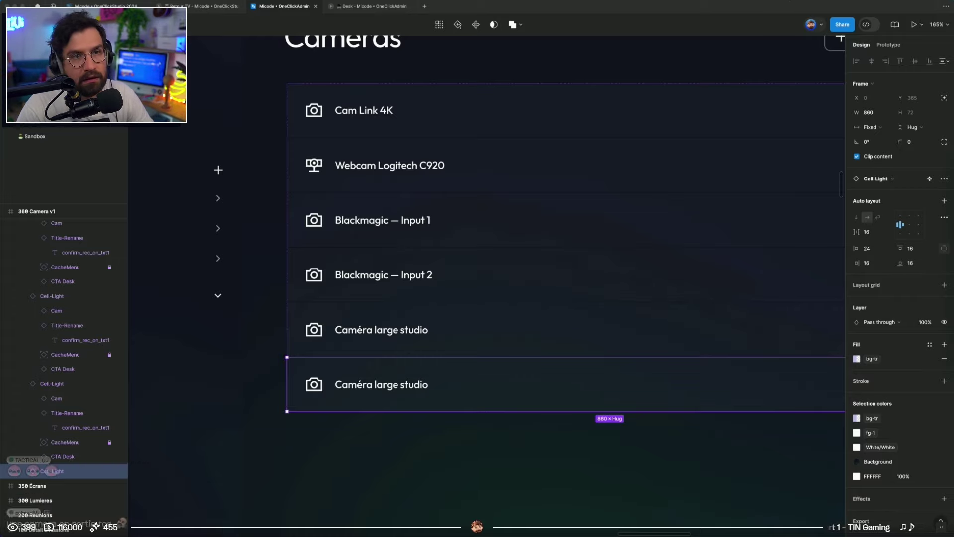
# Open the Control Center light controls and adjust the left lamp's brightness and the right lamp's color temperature slightly
pyautogui.click(790, 2)
pyautogui.moveTo(756, 62); pyautogui.dragTo(761, 63)
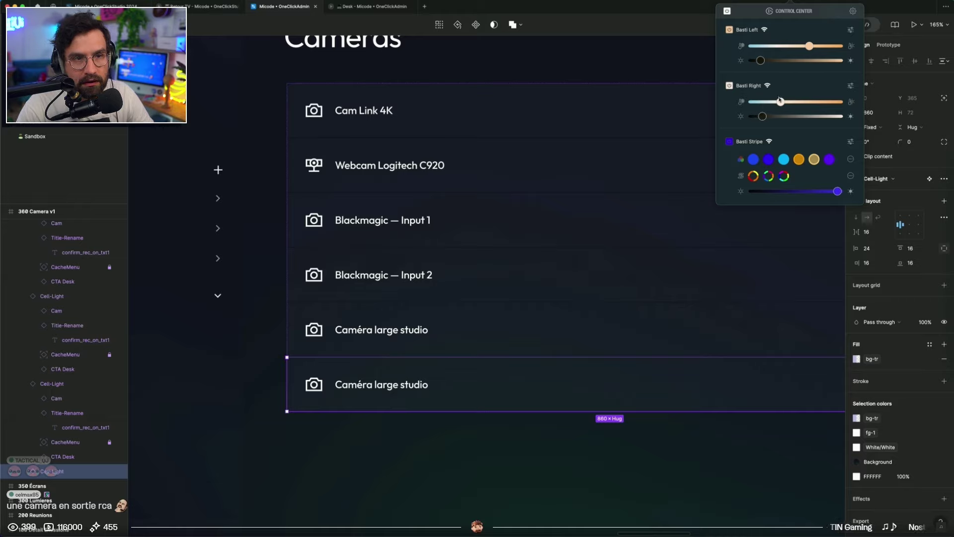
pyautogui.moveTo(780, 102); pyautogui.dragTo(779, 101)
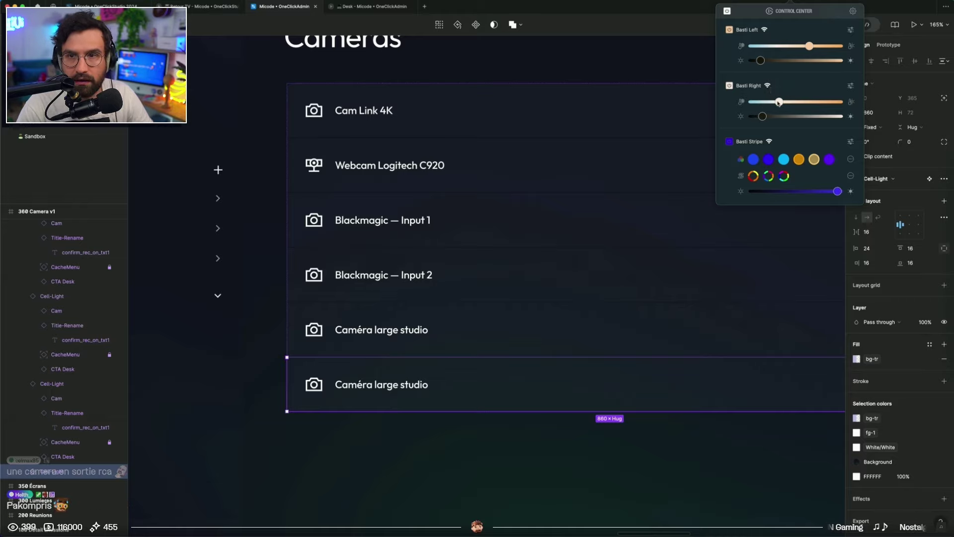
pyautogui.press('Escape')
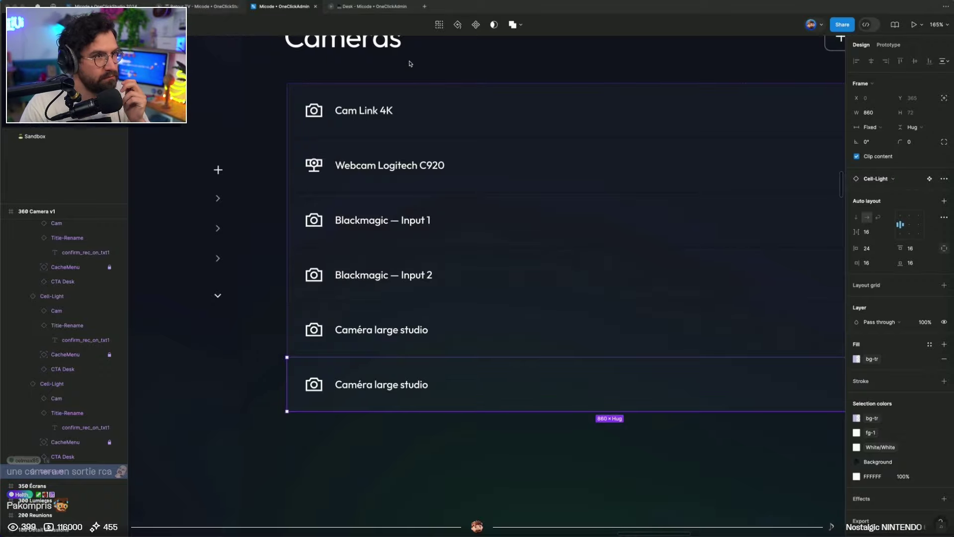
# Switch to the browser and search for "NDI logo" images in a new tab
pyautogui.hotkey('ctrl', 'Left')
pyautogui.press('super+t')
pyautogui.write('logo')
pyautogui.press('Return')
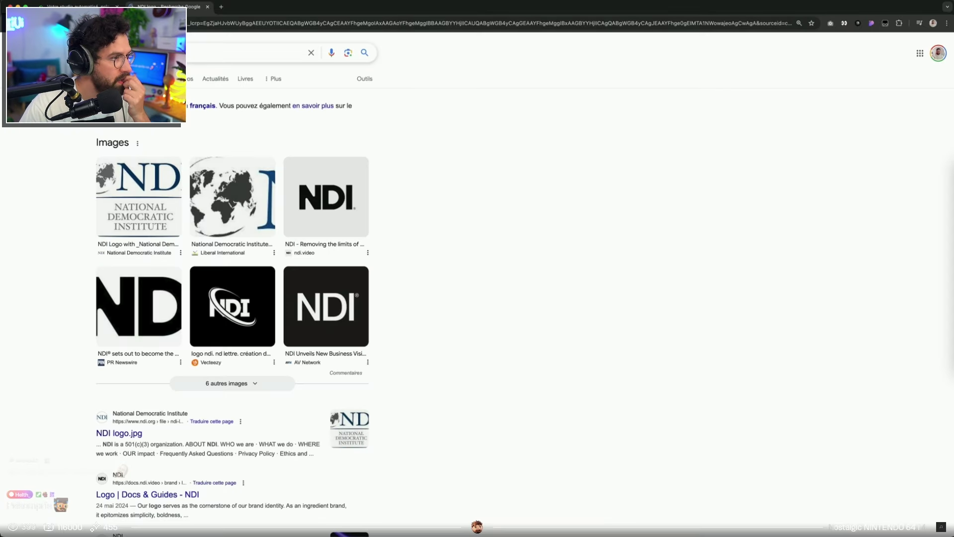
pyautogui.click(129, 79)
# Change the image search to "NDI icon" and look through the icon references
pyautogui.click(169, 53)
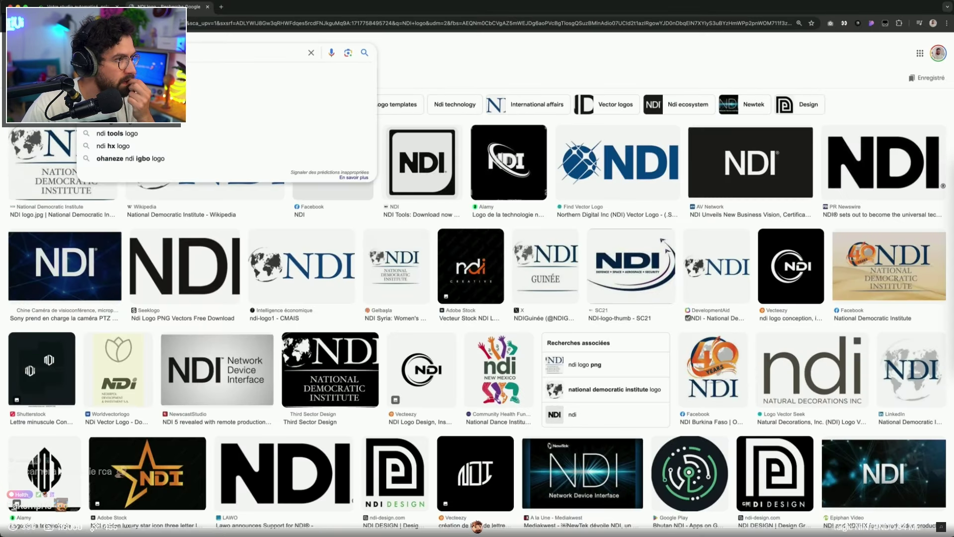
pyautogui.write('icon')
pyautogui.press('Return')
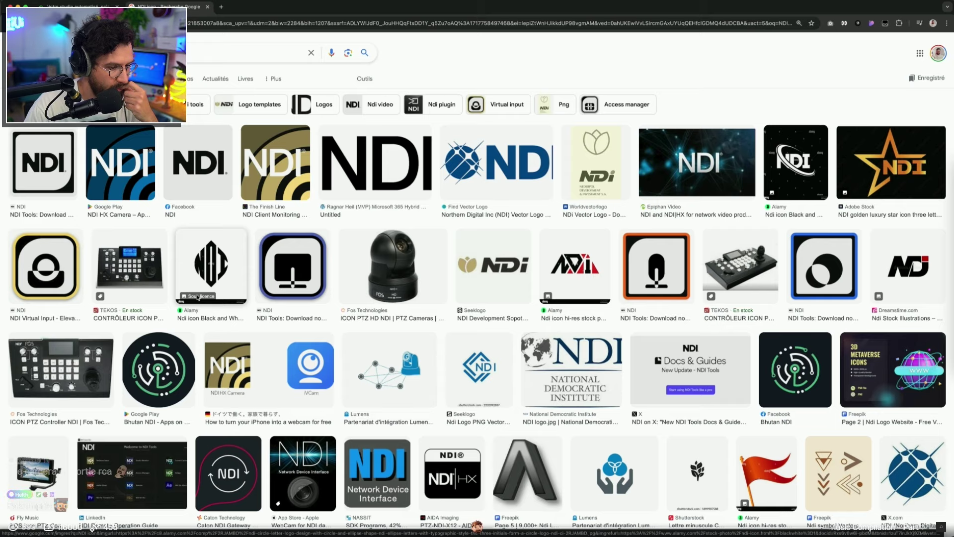
# Switch back to Figma and retitle the duplicated last row of the Caméras list "RTSP"
pyautogui.hotkey('ctrl', 'Right')
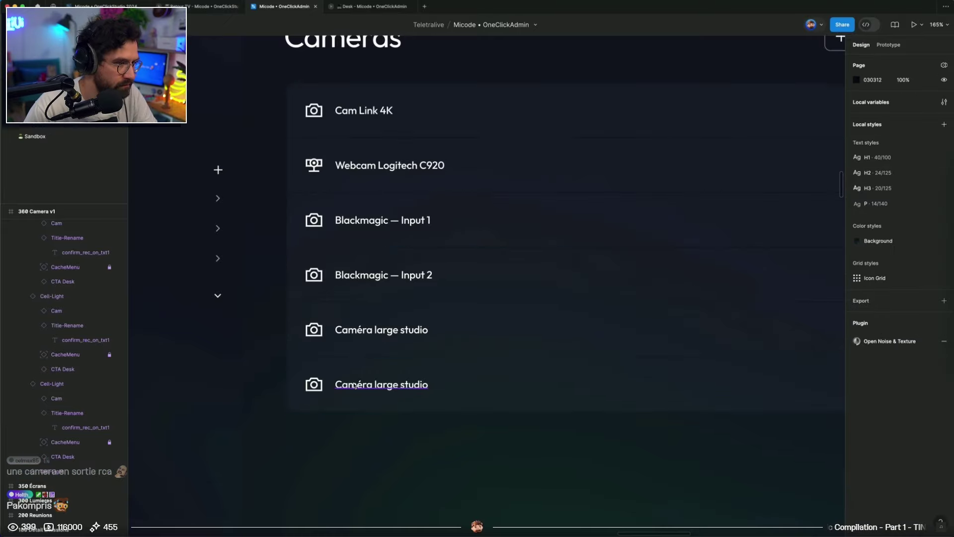
pyautogui.doubleClick(359, 386)
pyautogui.write('T')
pyautogui.press('BackSpace')
pyautogui.write('RTSP')
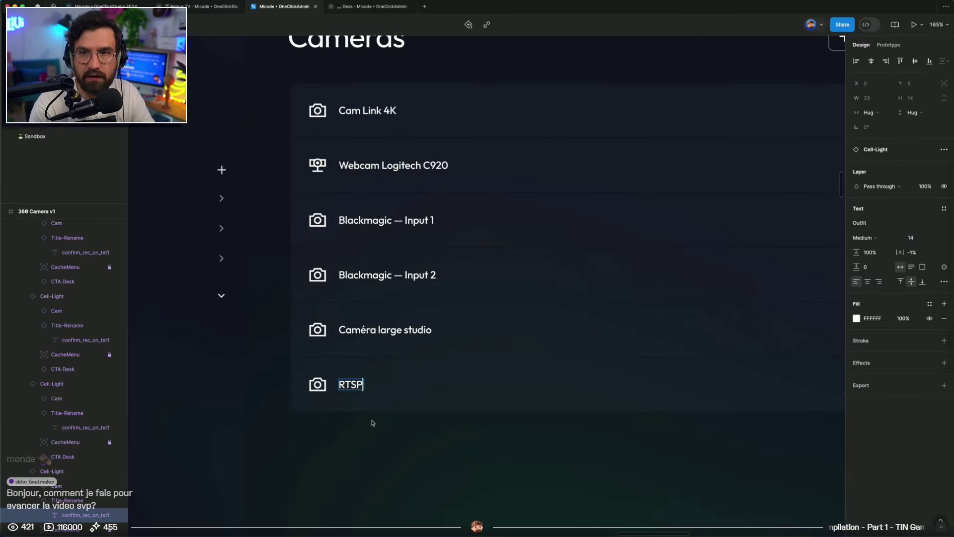
pyautogui.press('Escape')
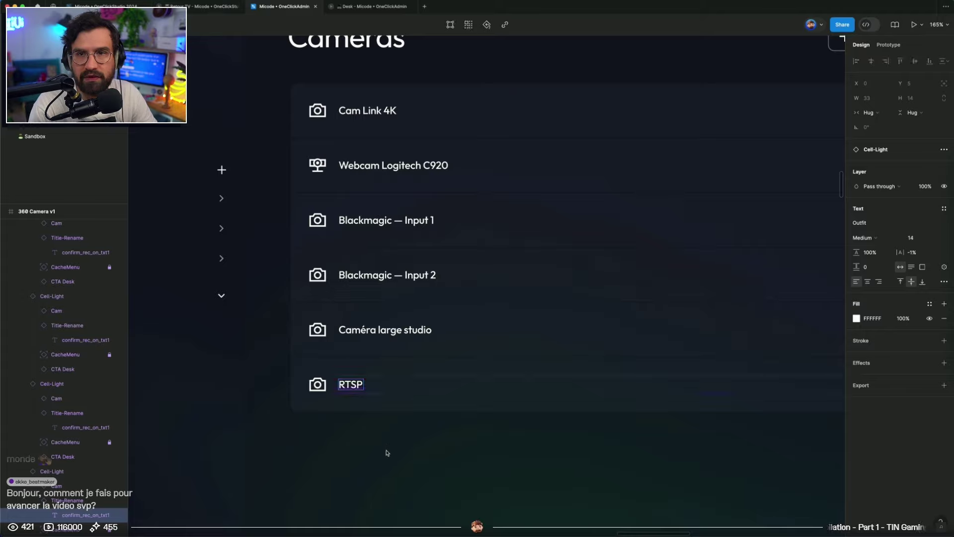
pyautogui.press('Escape')
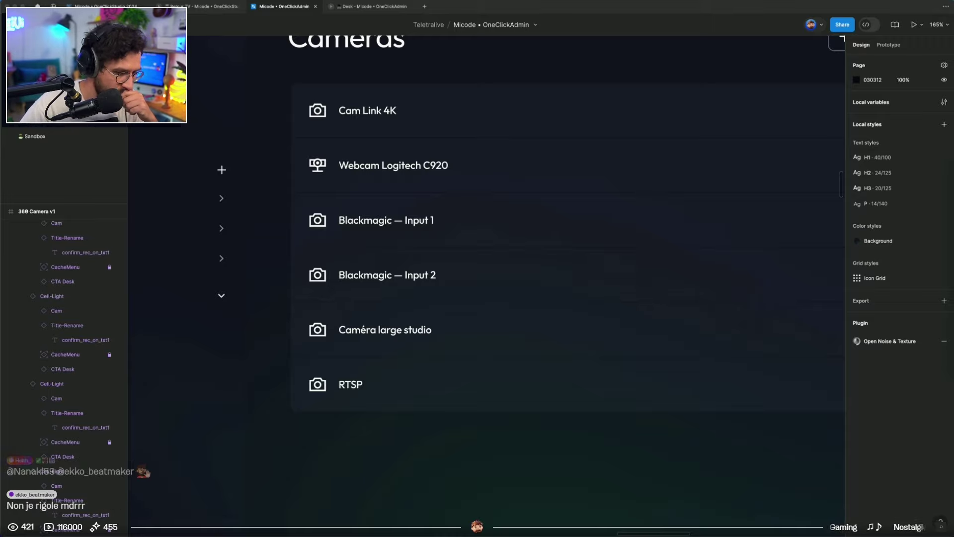
# Switch to the browser and search images for "PTZ camera"
pyautogui.hotkey('ctrl', 'Left')
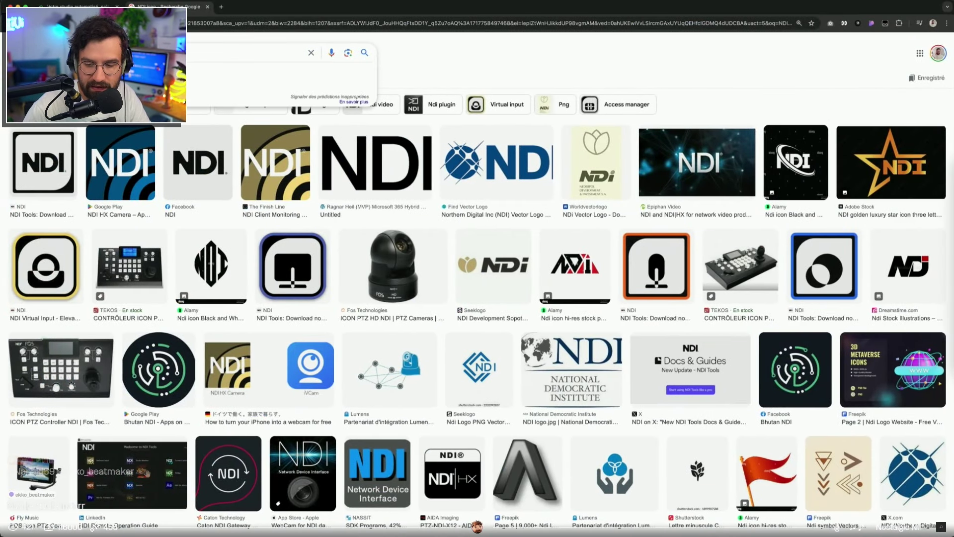
pyautogui.write('ptz came')
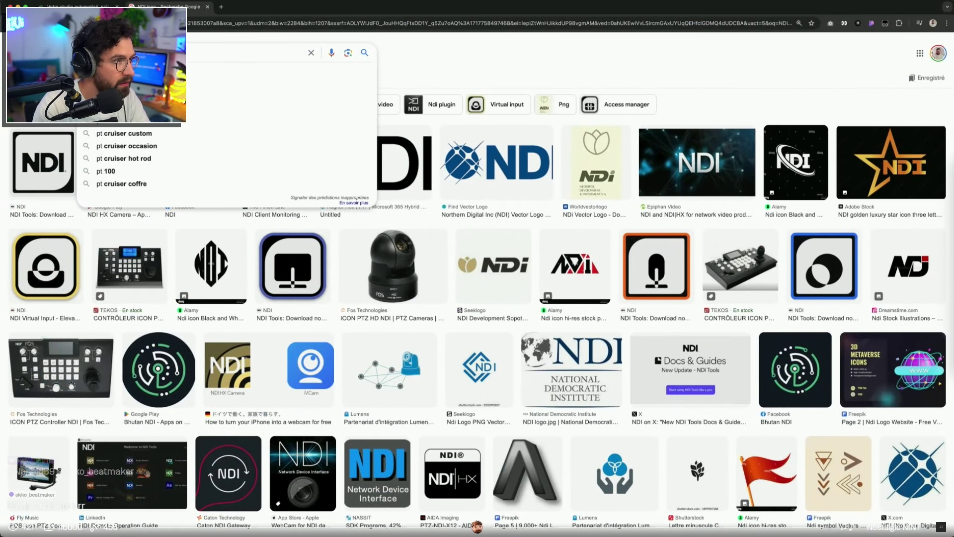
pyautogui.press('Return')
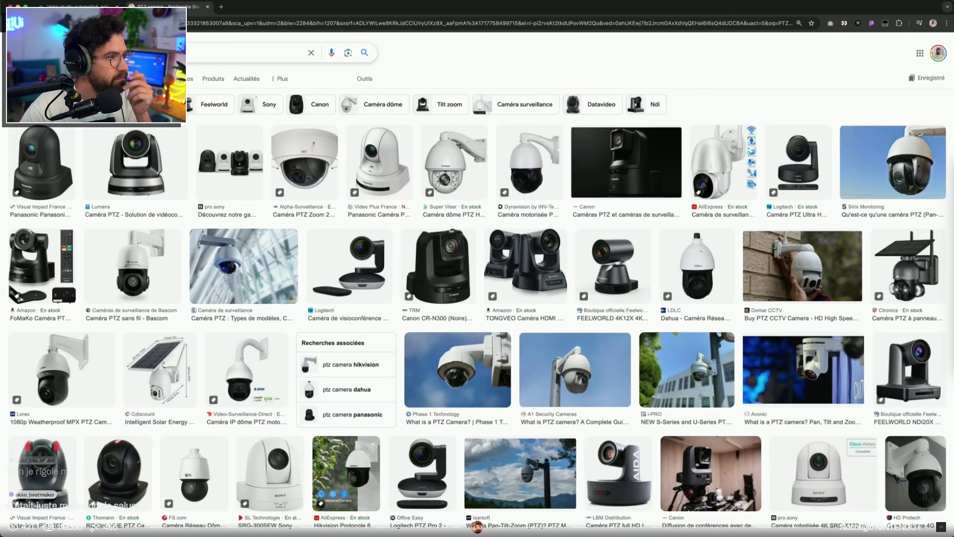
# Refine the image search to "PTZ camera icon" and examine the dome and surveillance camera icon references up close
pyautogui.click(144, 53)
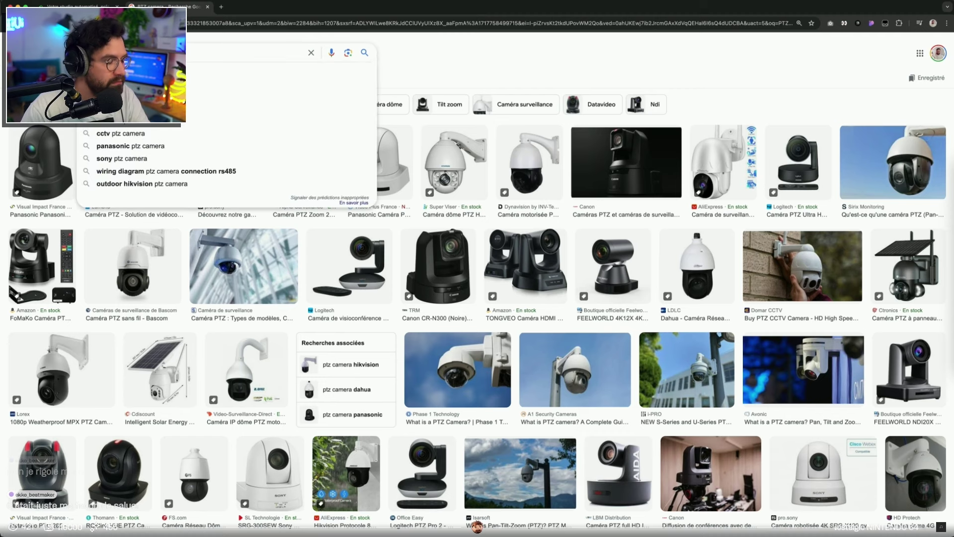
pyautogui.write('icon')
pyautogui.press('Return')
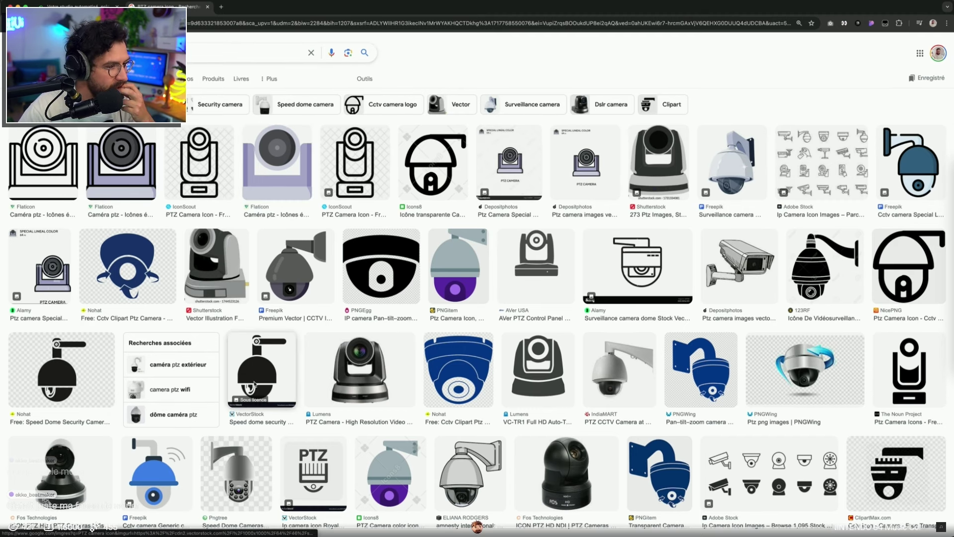
pyautogui.scroll(-1, 317, 477)
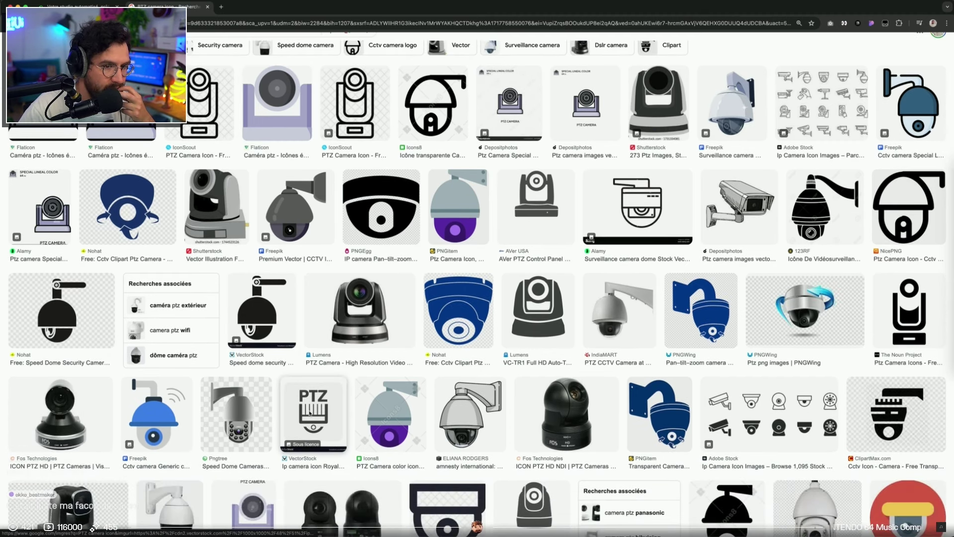
pyautogui.scroll(5, 842, 414)
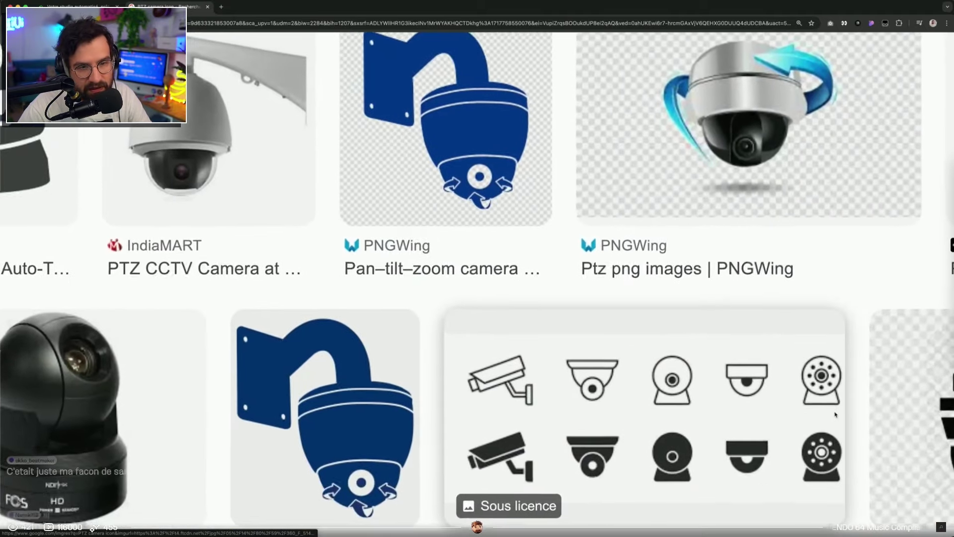
pyautogui.scroll(-1, 700, 417)
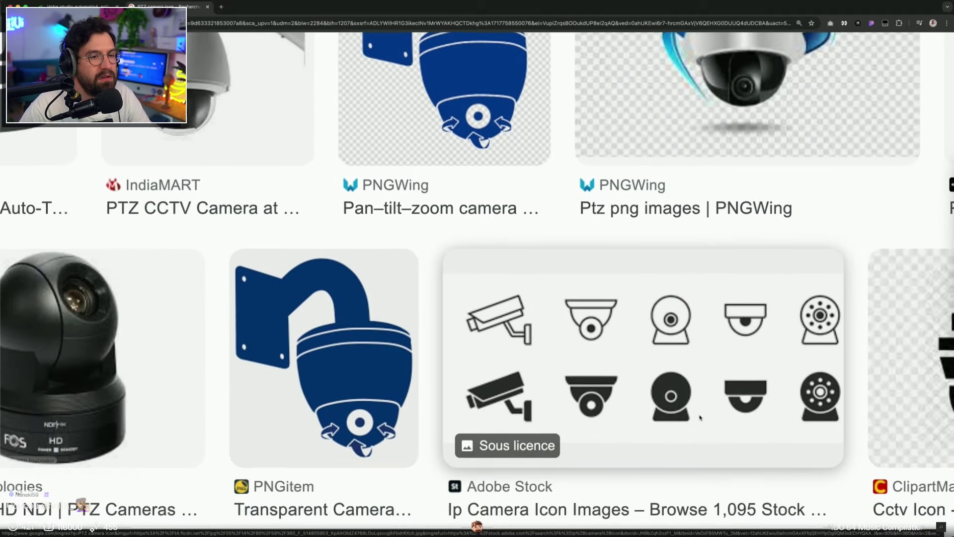
pyautogui.scroll(-5, 685, 352)
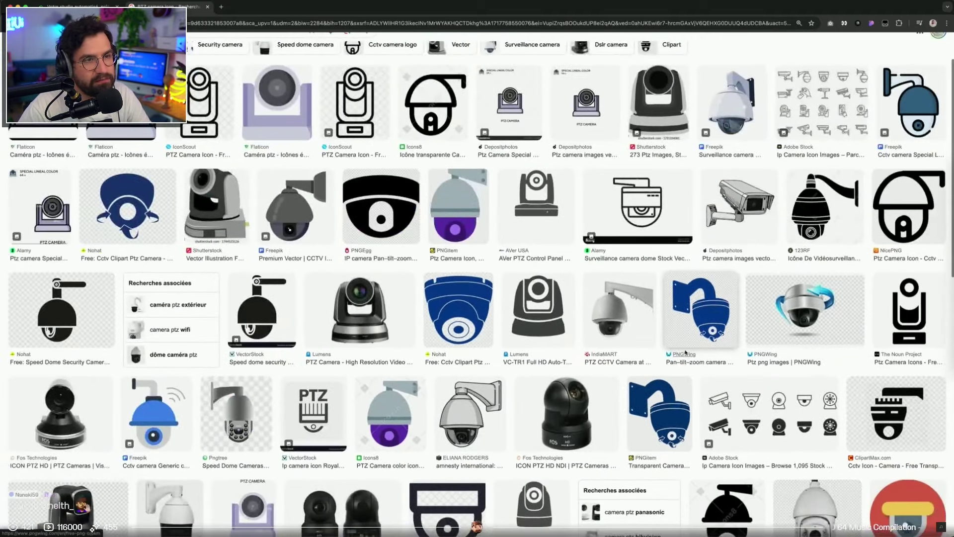
pyautogui.scroll(5, 729, 383)
pyautogui.scroll(-2, 762, 402)
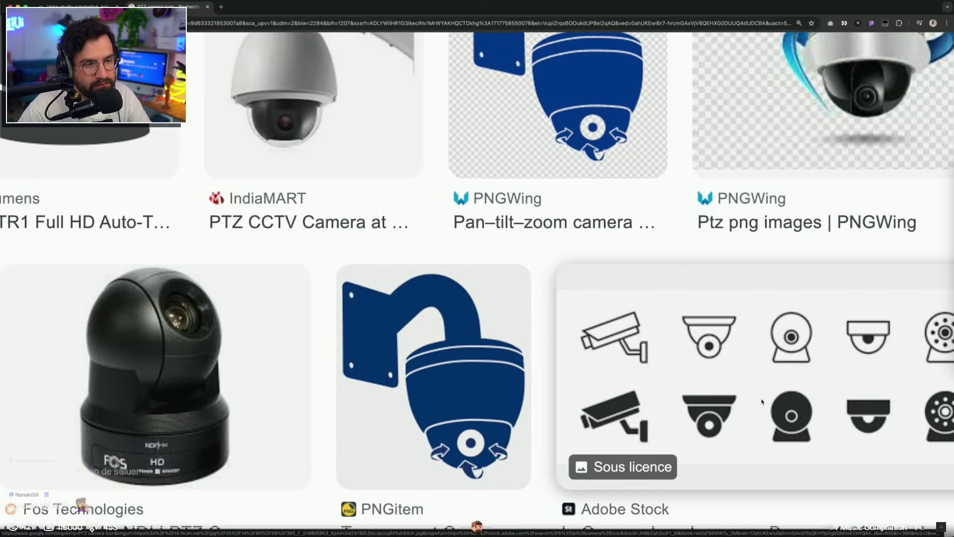
# Switch back to Figma, go to the Cam icon's main component and place a copy of it as a frame beside the original
pyautogui.hotkey('ctrl', 'Right')
pyautogui.doubleClick(317, 330)
pyautogui.doubleClick(318, 330)
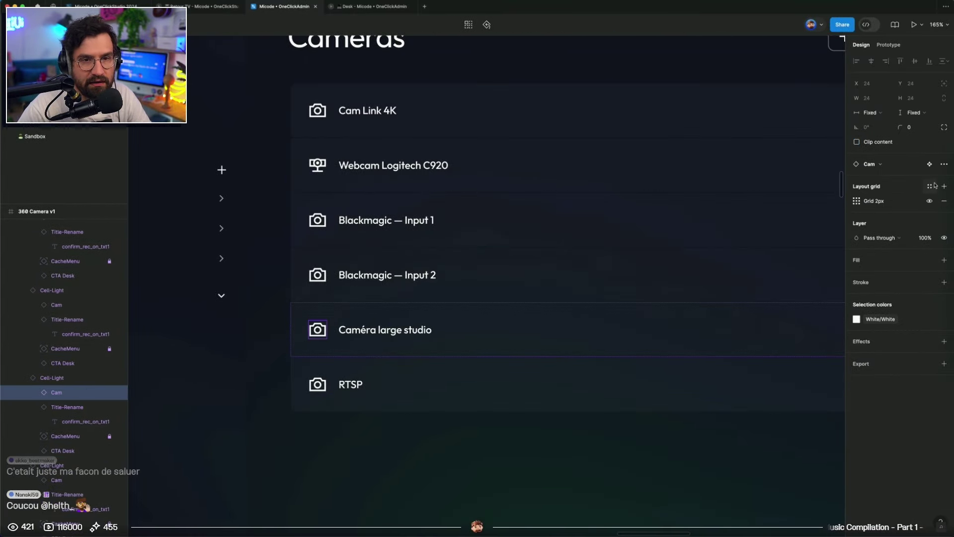
pyautogui.click(929, 164)
pyautogui.click(486, 238)
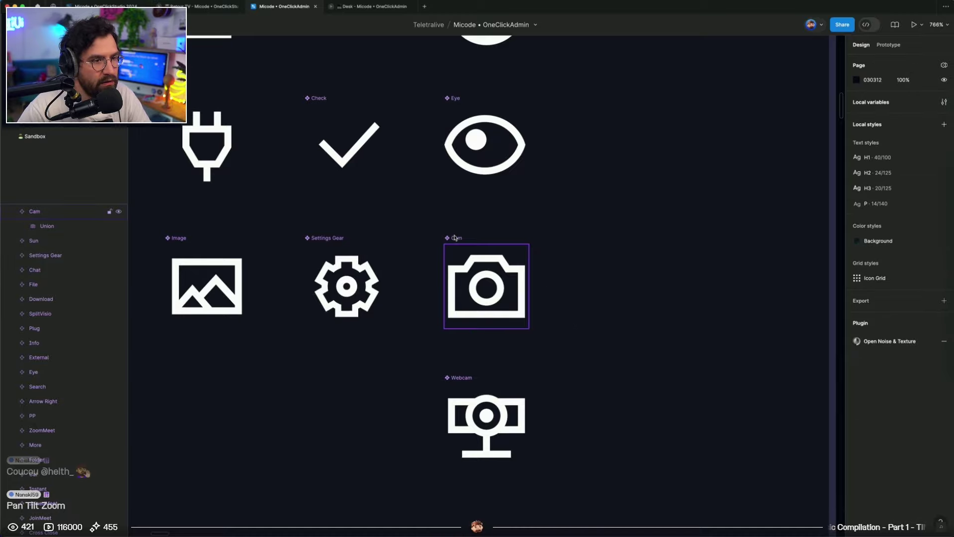
pyautogui.moveTo(455, 239); pyautogui.dragTo(609, 238)
# Rename the copied Cam frame "NDI" and delete the camera shape inside it
pyautogui.scroll(5, 609, 238)
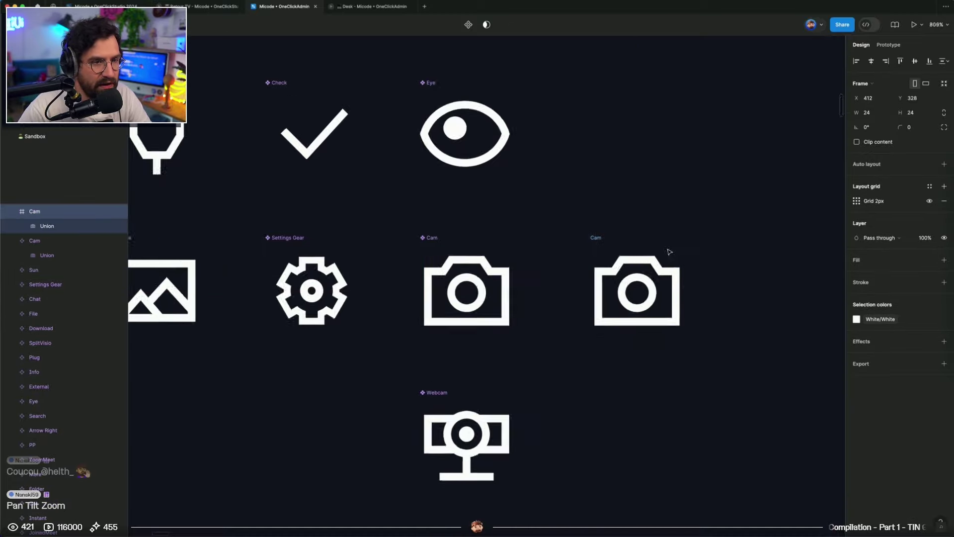
pyautogui.doubleClick(524, 233)
pyautogui.write('D')
pyautogui.write('DI')
pyautogui.press('Return')
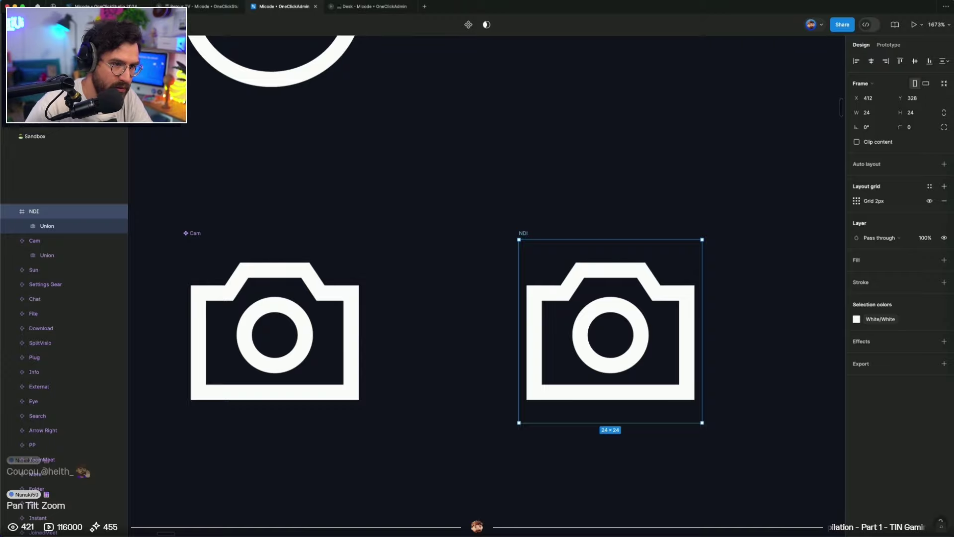
pyautogui.click(612, 312)
pyautogui.press('Delete')
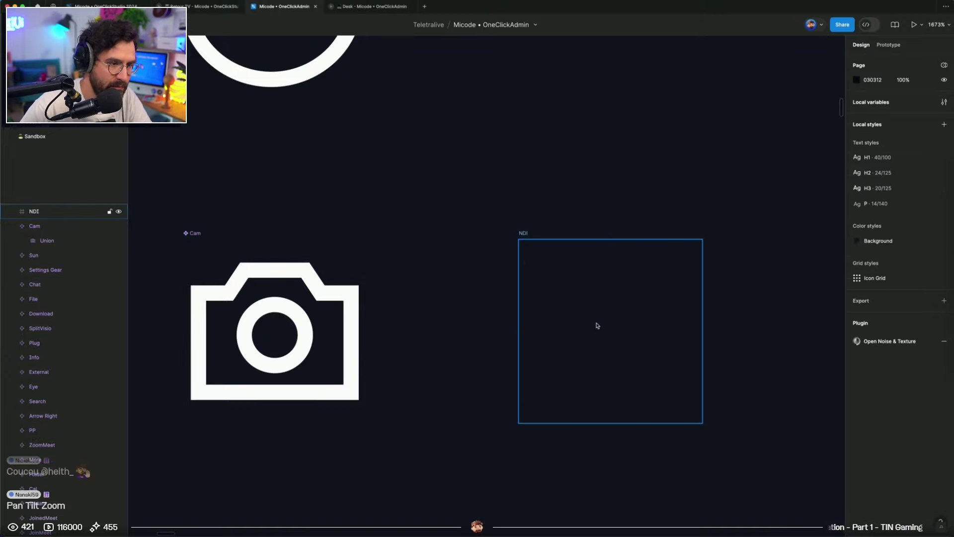
# Draw a 12 × 17 rectangle inside the NDI frame and apply the Webcam icon's unfilled 2 px white outline style to it
pyautogui.scroll(-2, 450, 462)
pyautogui.scroll(-3, 416, 388)
pyautogui.click(559, 166)
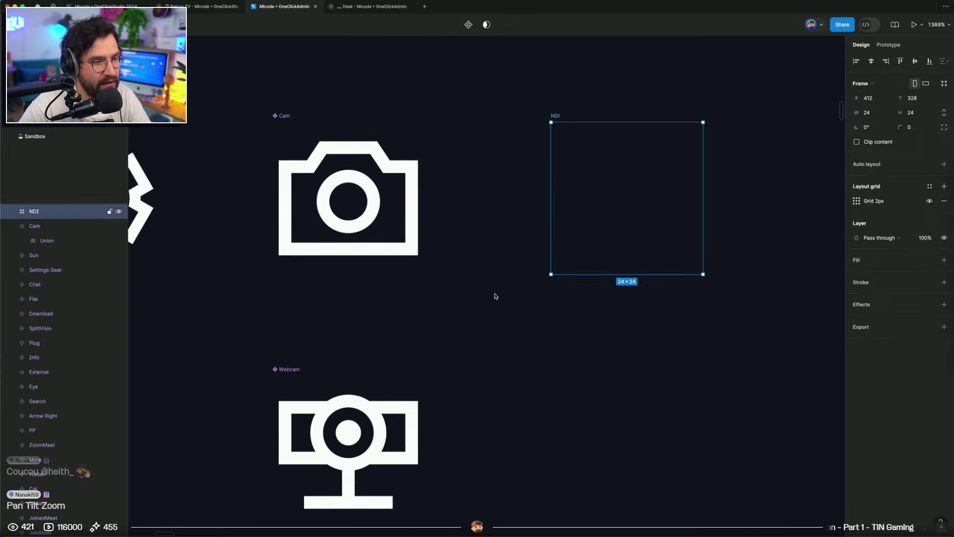
pyautogui.click(406, 416)
pyautogui.click(599, 162)
pyautogui.press('r')
pyautogui.moveTo(583, 147); pyautogui.dragTo(659, 255)
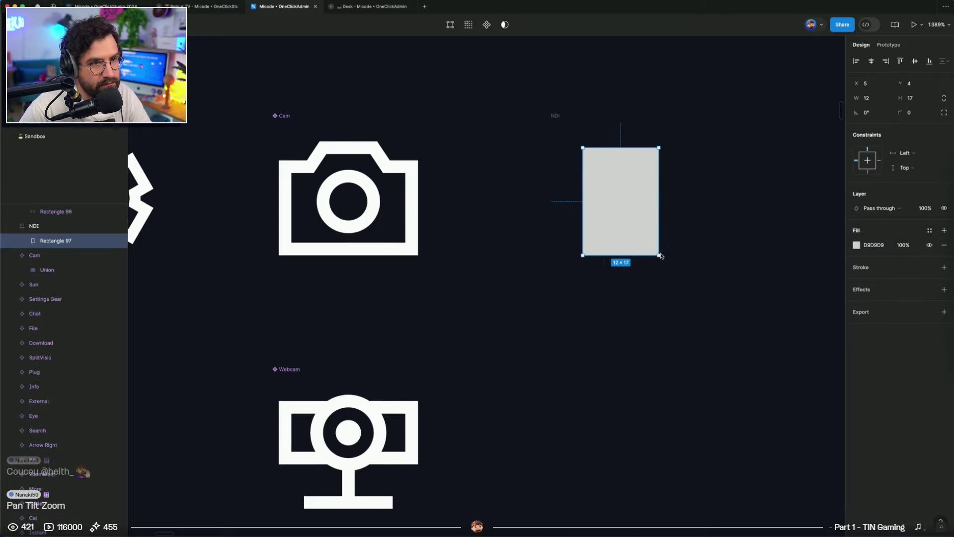
pyautogui.press('super+alt+v')
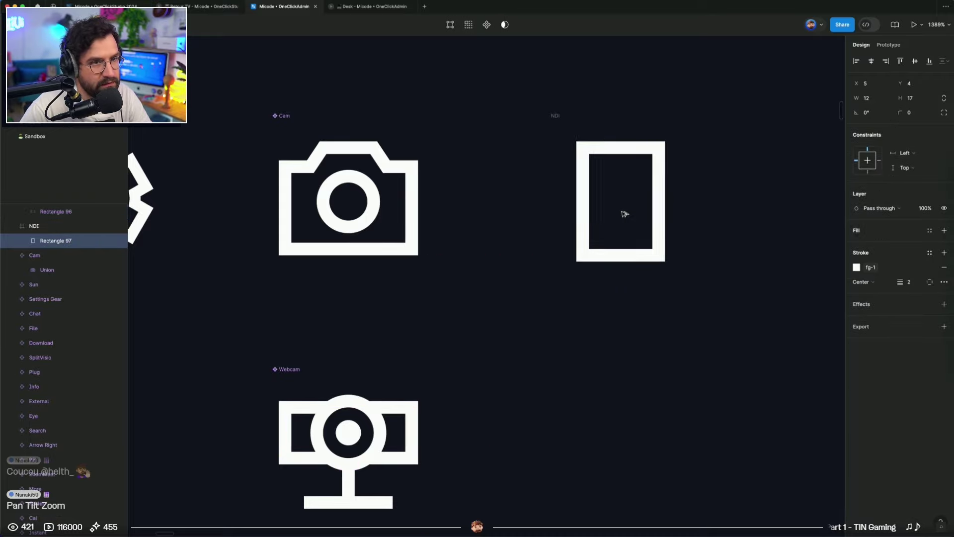
# Center the rectangle in the NDI frame, show the layout grids and resize the rectangle to 18 × 15
pyautogui.click(871, 61)
pyautogui.click(915, 60)
pyautogui.moveTo(667, 169); pyautogui.dragTo(696, 167)
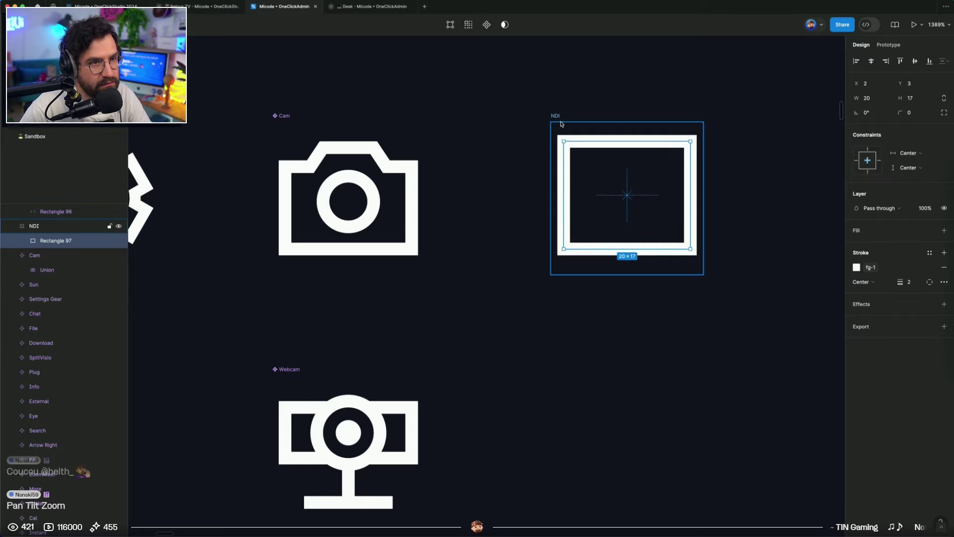
pyautogui.hotkey('ctrl', 'g')
pyautogui.moveTo(608, 144); pyautogui.dragTo(571, 165)
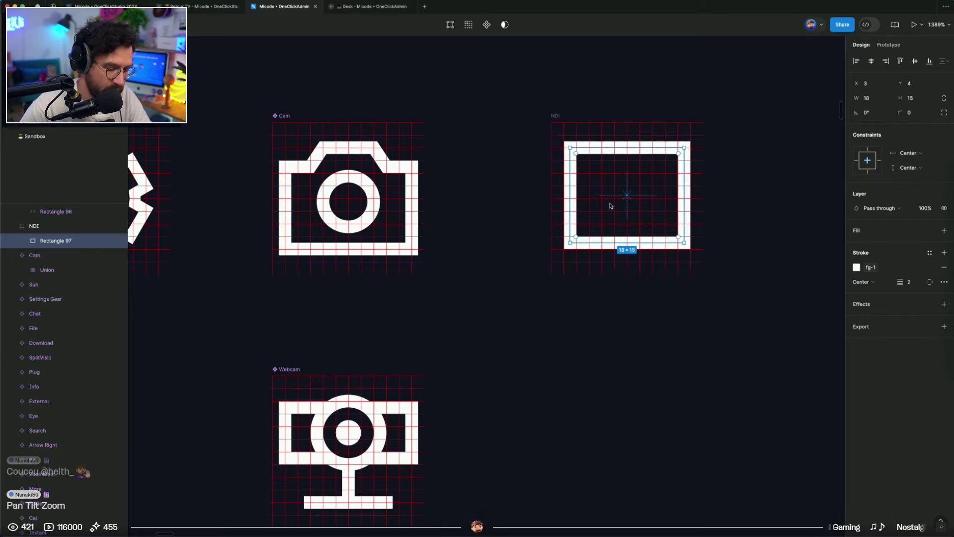
# Draw a letter N with the Pen tool inside the NDI frame's rectangle, spanning X 6 to 10 and Y 8 to 16
pyautogui.click(700, 217)
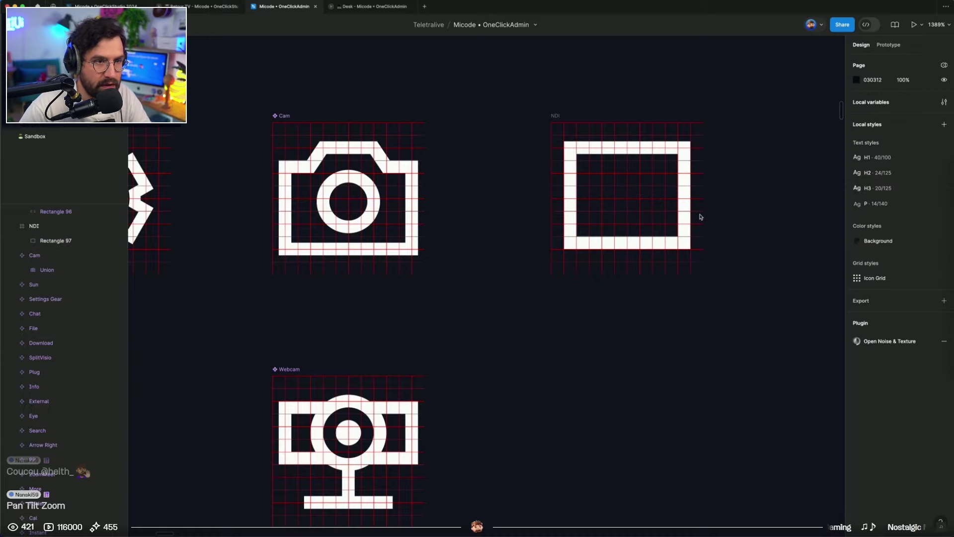
pyautogui.scroll(3, 701, 215)
pyautogui.moveTo(701, 215); pyautogui.dragTo(649, 246)
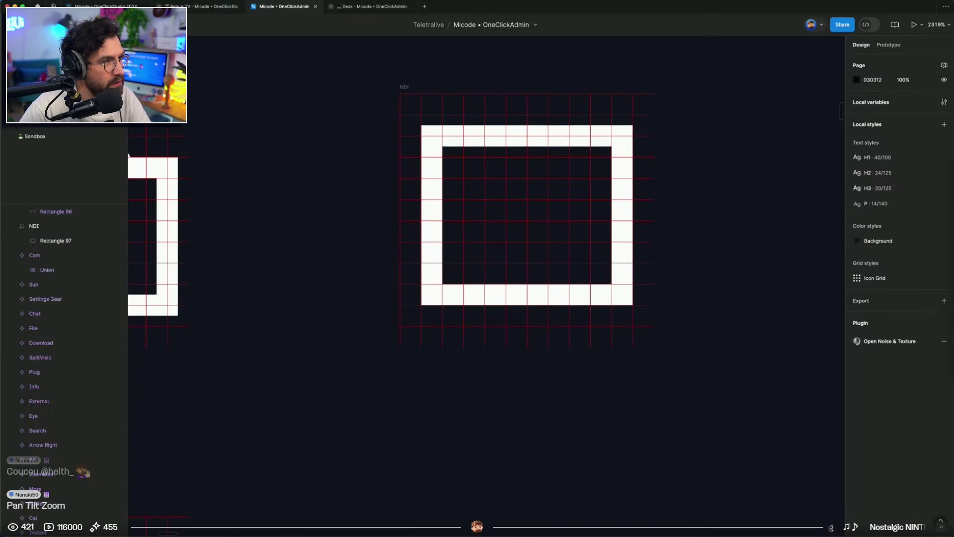
pyautogui.click(463, 263)
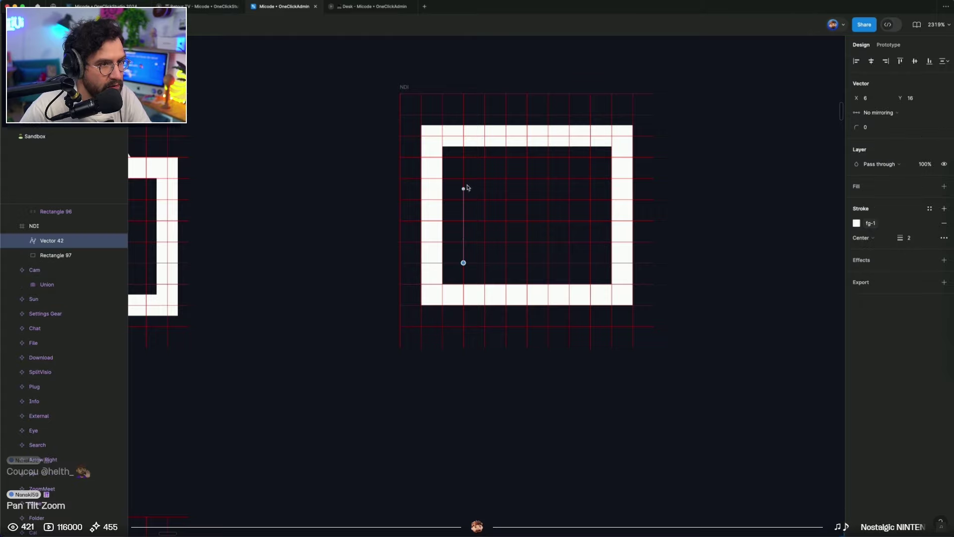
pyautogui.click(463, 178)
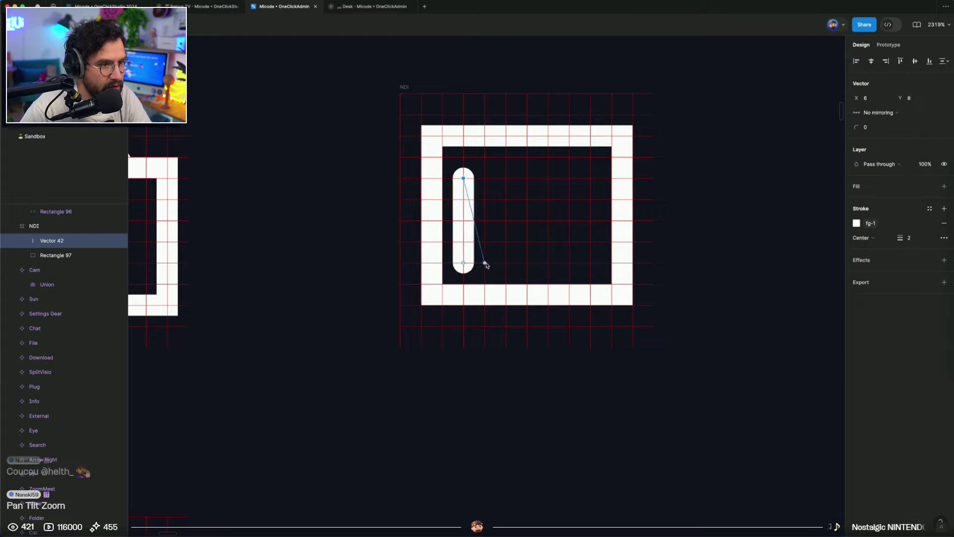
pyautogui.click(485, 262)
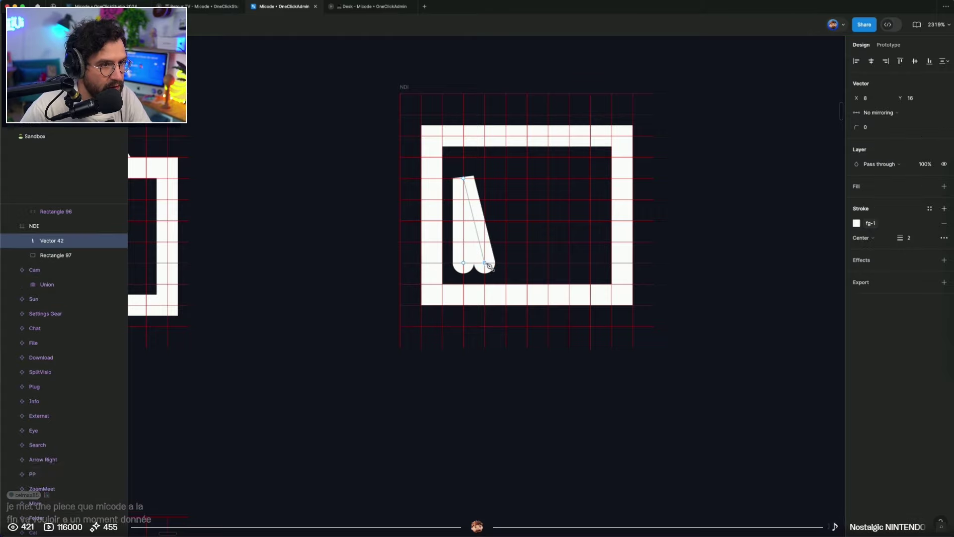
pyautogui.click(487, 179)
pyautogui.press('super+z')
pyautogui.press('super+z')
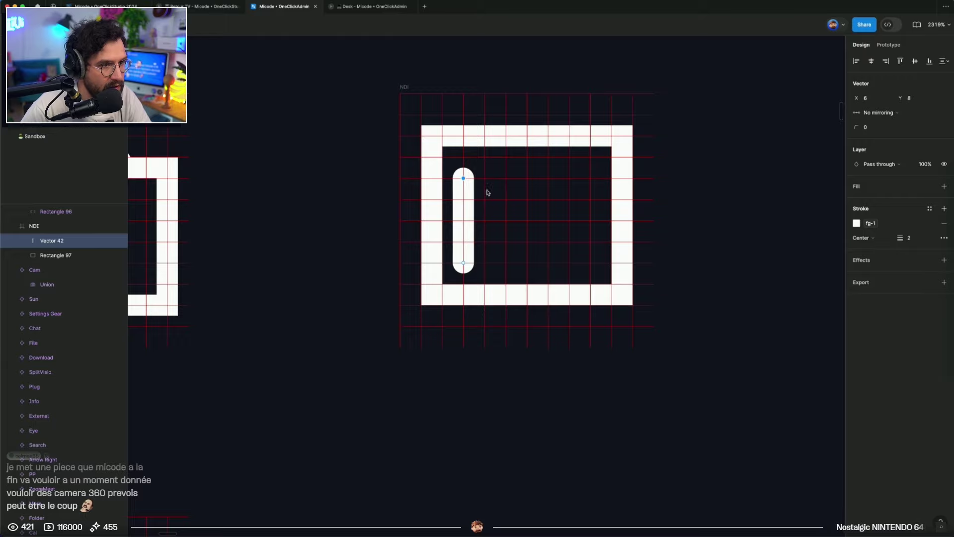
pyautogui.click(505, 262)
pyautogui.click(506, 178)
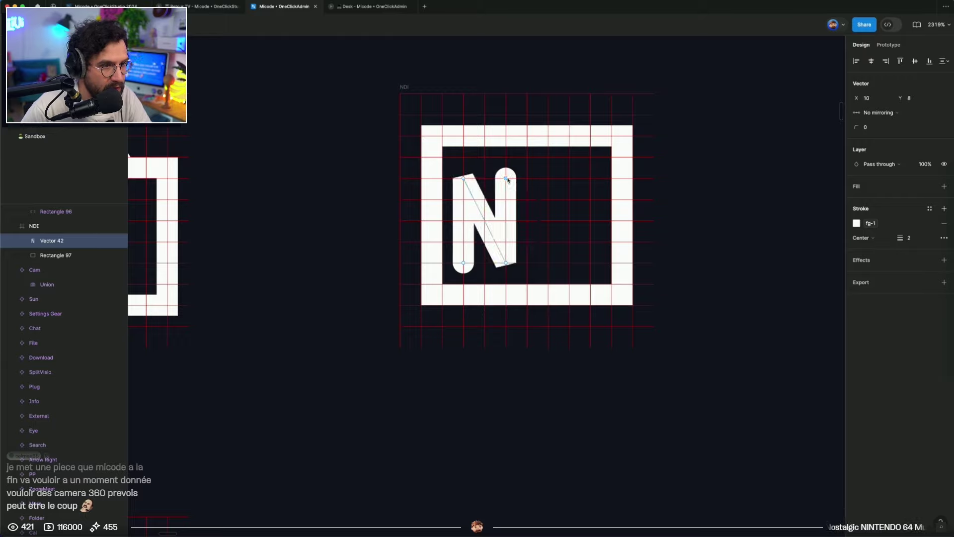
pyautogui.press('Escape')
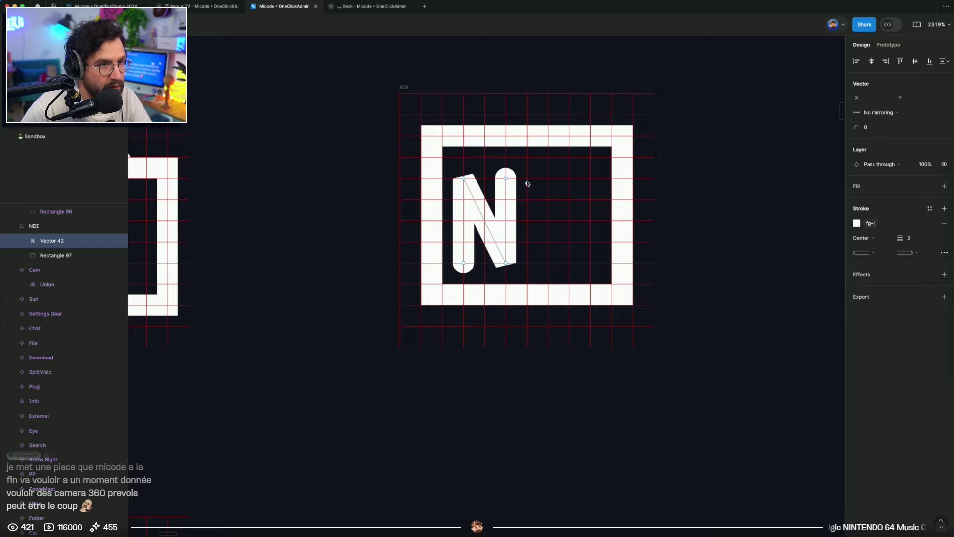
# Draw a D from X 12 to 16 and an I at X 18 beside the N, both spanning Y 8 to 16
pyautogui.click(526, 178)
pyautogui.click(527, 262)
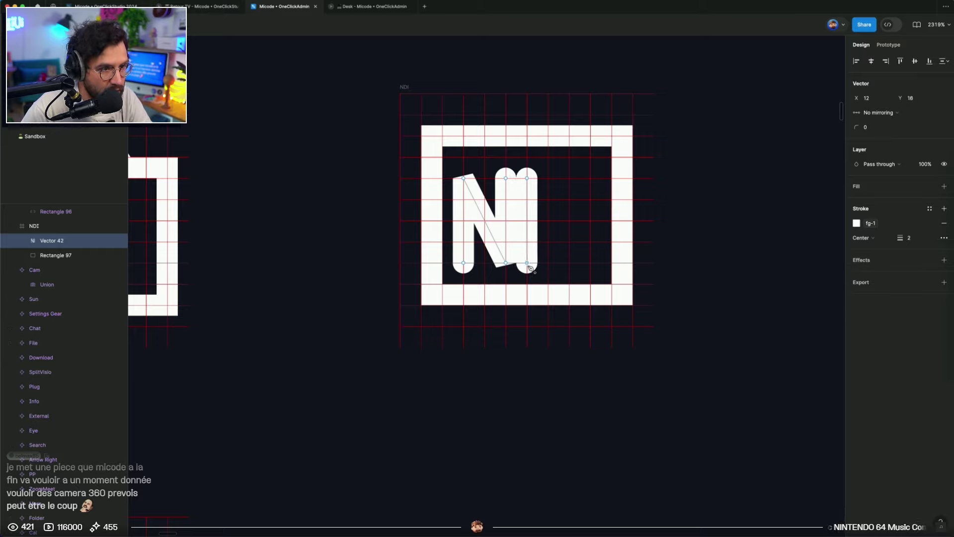
pyautogui.click(569, 242)
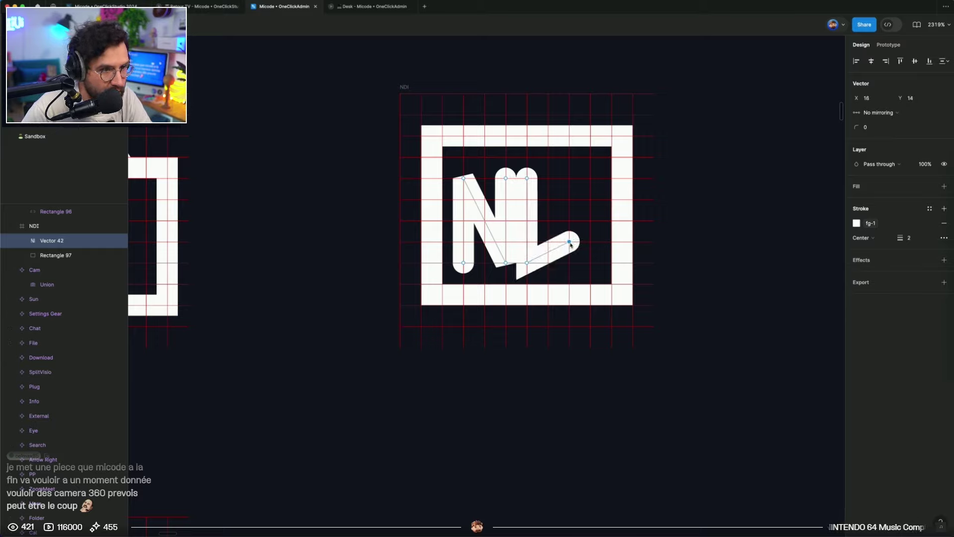
pyautogui.click(569, 198)
pyautogui.click(526, 178)
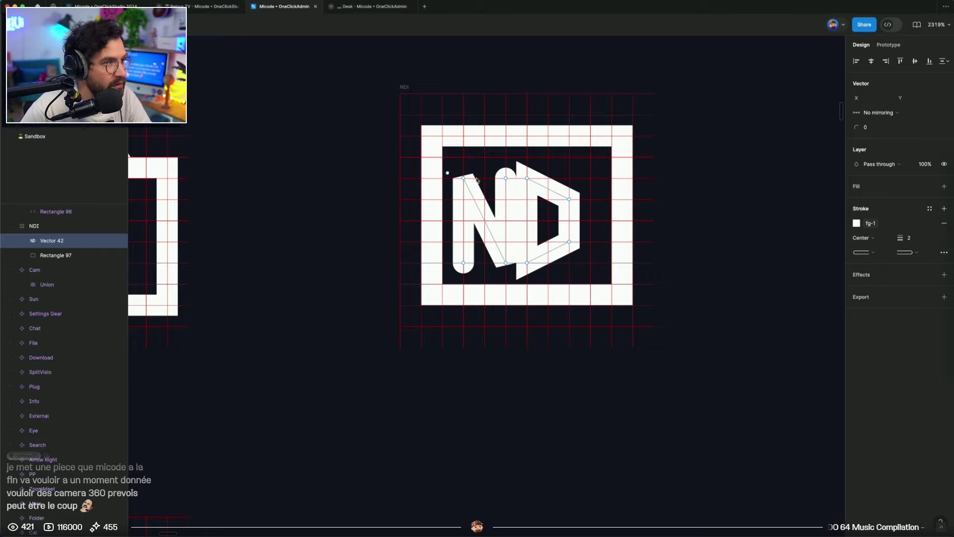
pyautogui.click(590, 179)
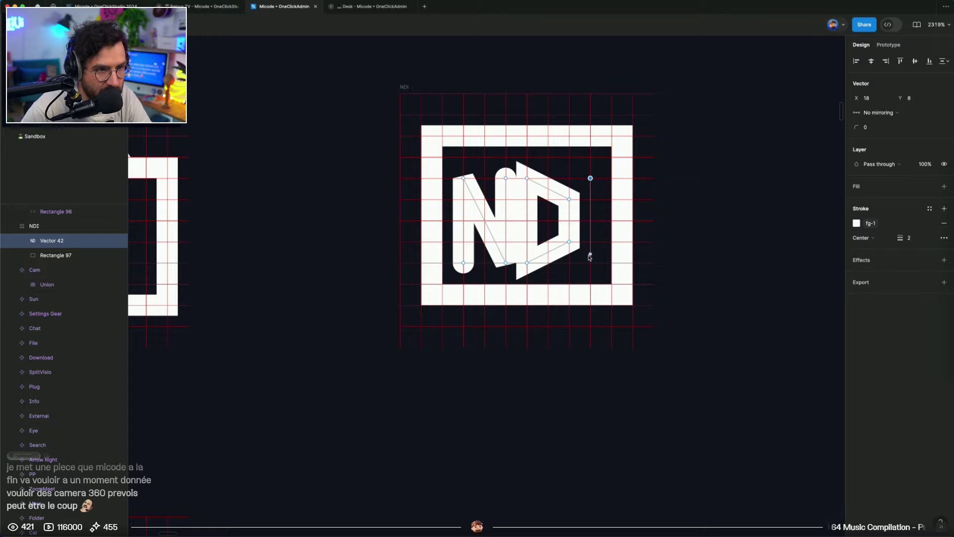
pyautogui.click(590, 262)
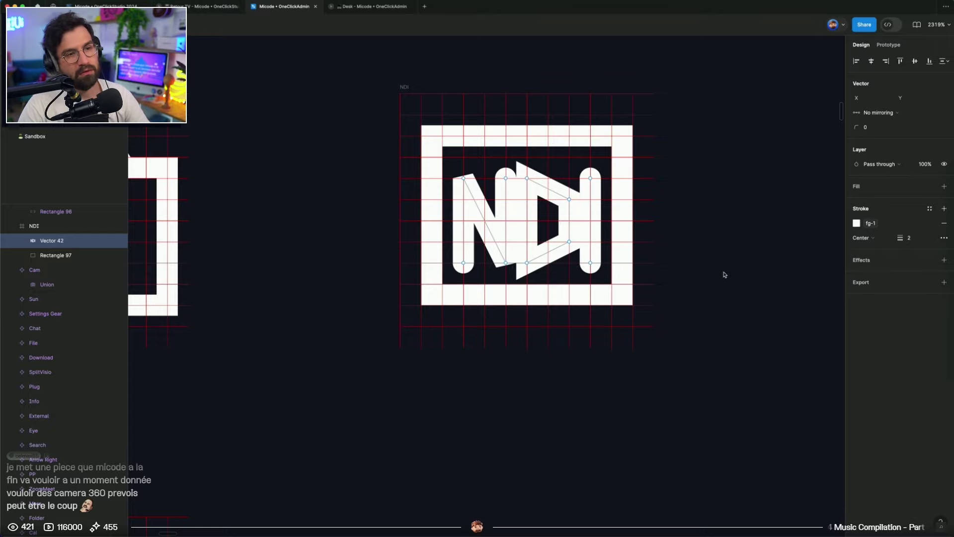
pyautogui.press('Escape')
pyautogui.press('Escape')
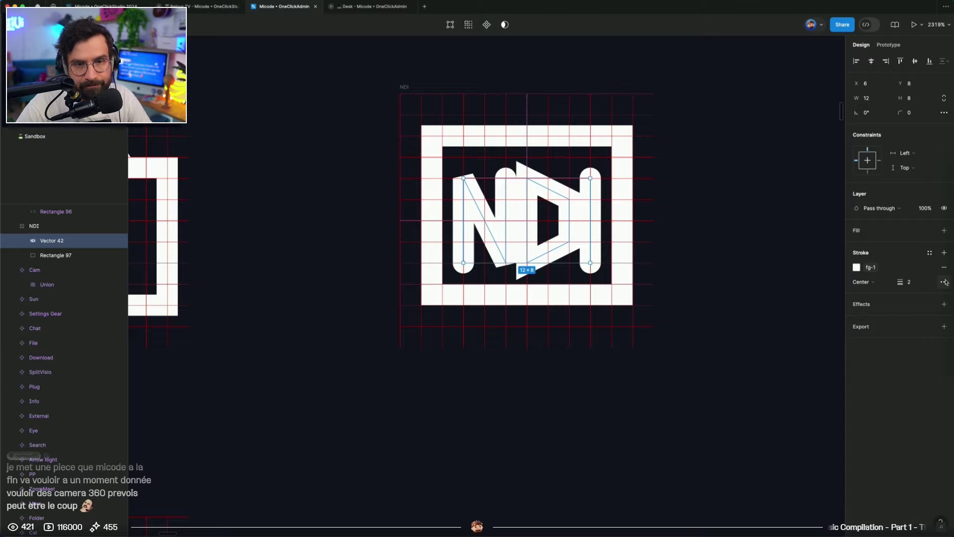
# Set the stroke end points of the drawn NDI lettering to Square
pyautogui.click(944, 281)
pyautogui.click(815, 326)
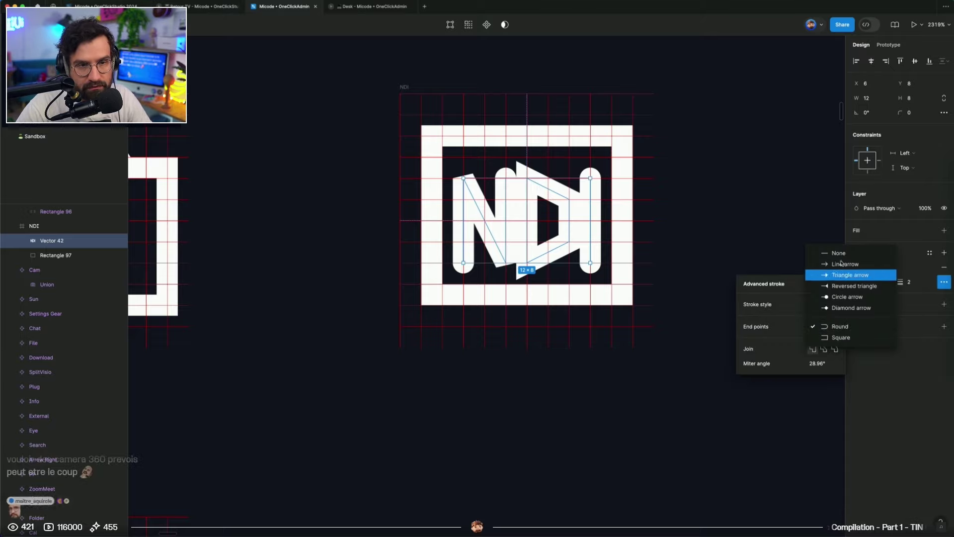
pyautogui.click(838, 337)
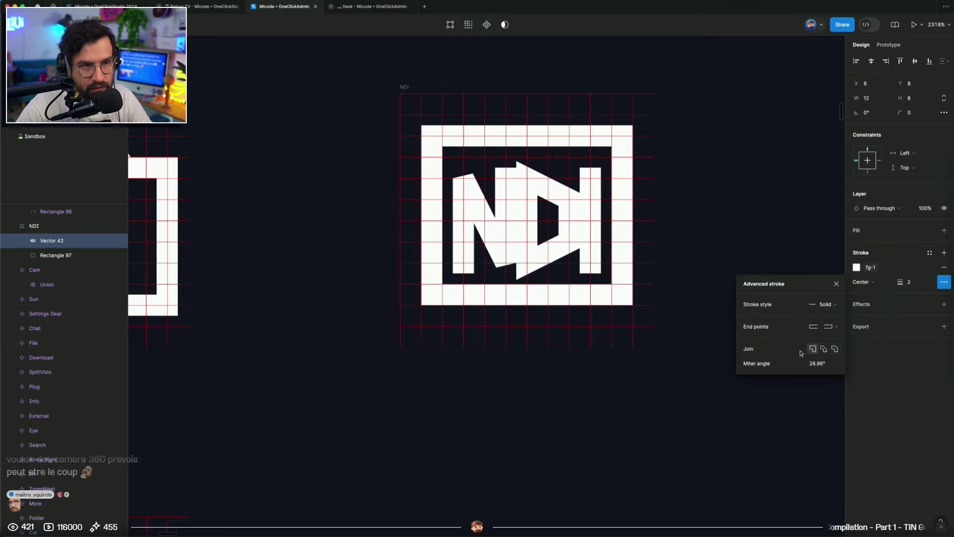
pyautogui.click(731, 209)
# Narrow the drawn D by shifting its two outer points one unit toward the N, and delete the whole lettering vector
pyautogui.doubleClick(575, 209)
pyautogui.moveTo(561, 186); pyautogui.dragTo(579, 244)
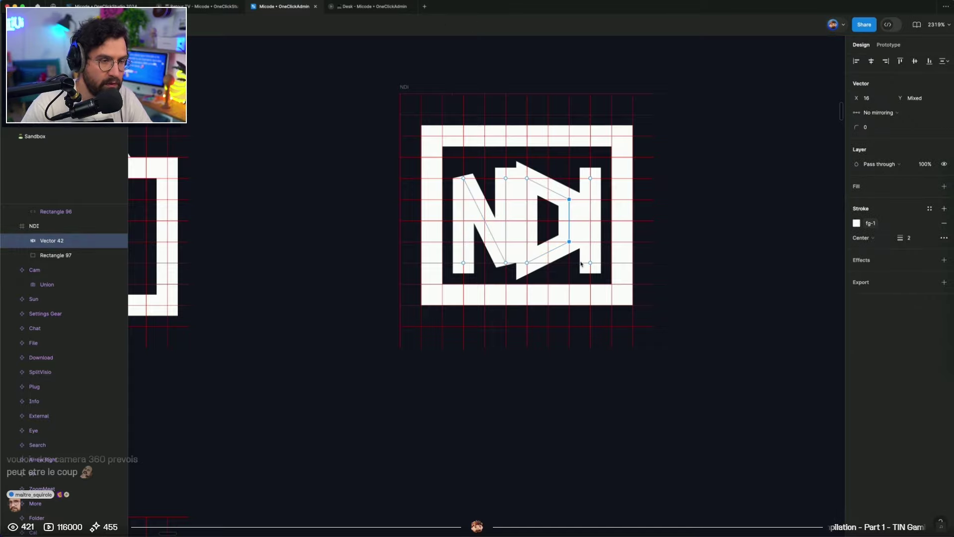
pyautogui.press('Left')
pyautogui.press('Escape')
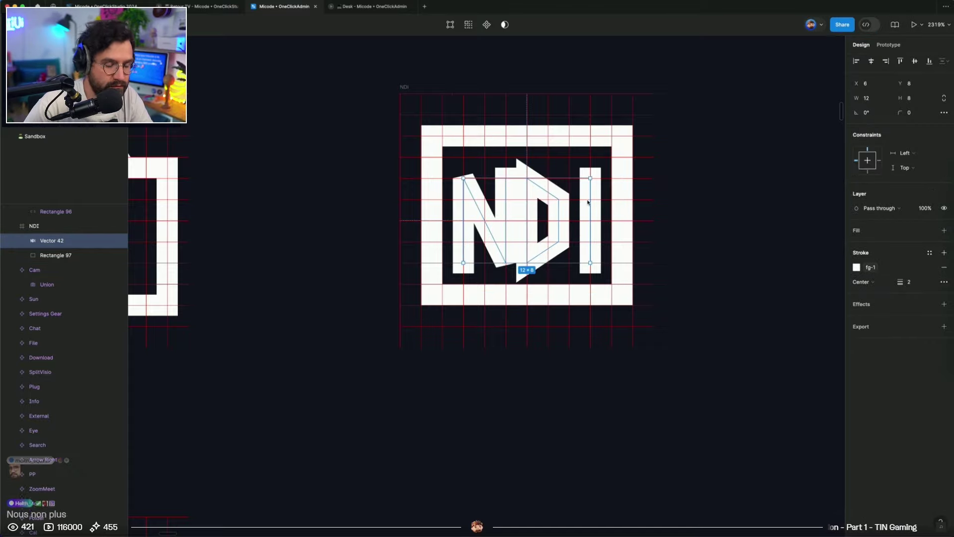
pyautogui.press('Delete')
# Shrink the NDI frame's rectangle vertically about its centre to 18 × 13
pyautogui.click(552, 138)
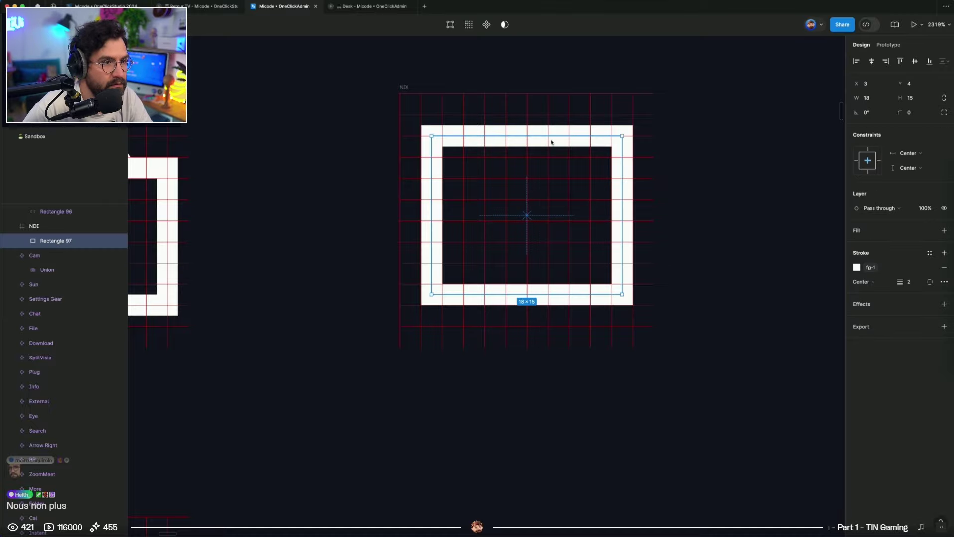
pyautogui.moveTo(551, 139); pyautogui.dragTo(552, 147)
pyautogui.click(519, 211)
# Add the text "NDI" over the rectangle and place it at X 1, Y 4
pyautogui.press('t')
pyautogui.click(493, 213)
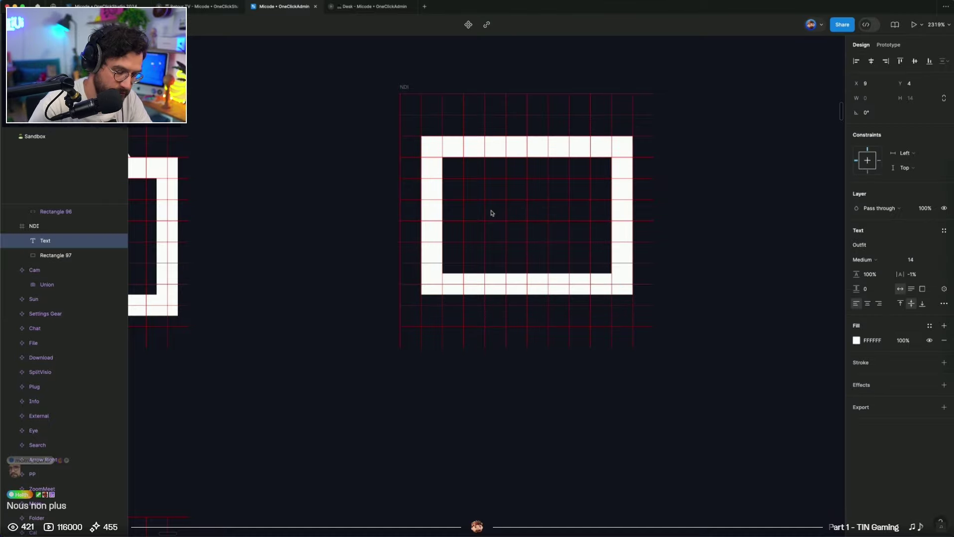
pyautogui.write('NDI')
pyautogui.press('Escape')
pyautogui.moveTo(617, 243); pyautogui.dragTo(533, 244)
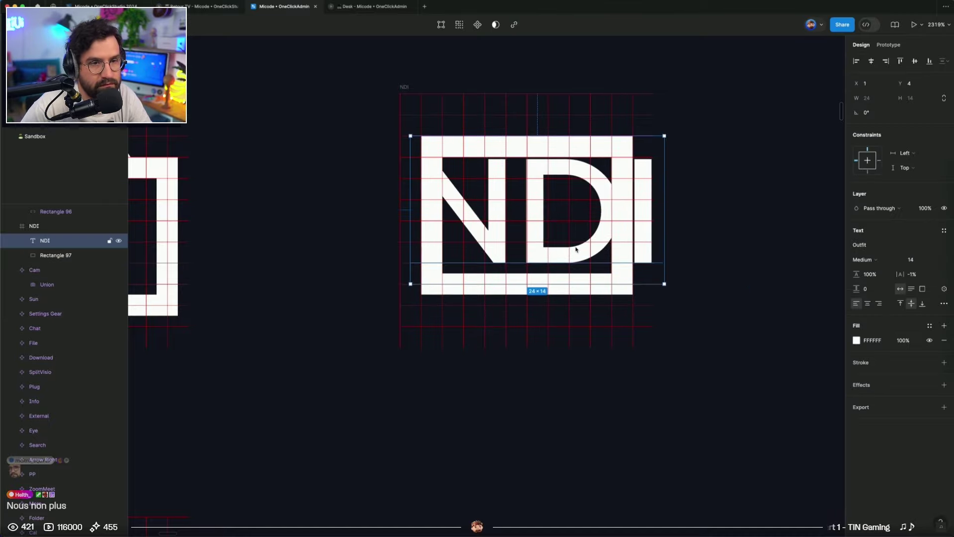
# Make the NDI text bold at size 10 and move it to X 3, Y 6
pyautogui.press('super+b')
pyautogui.click(931, 262)
pyautogui.write('10')
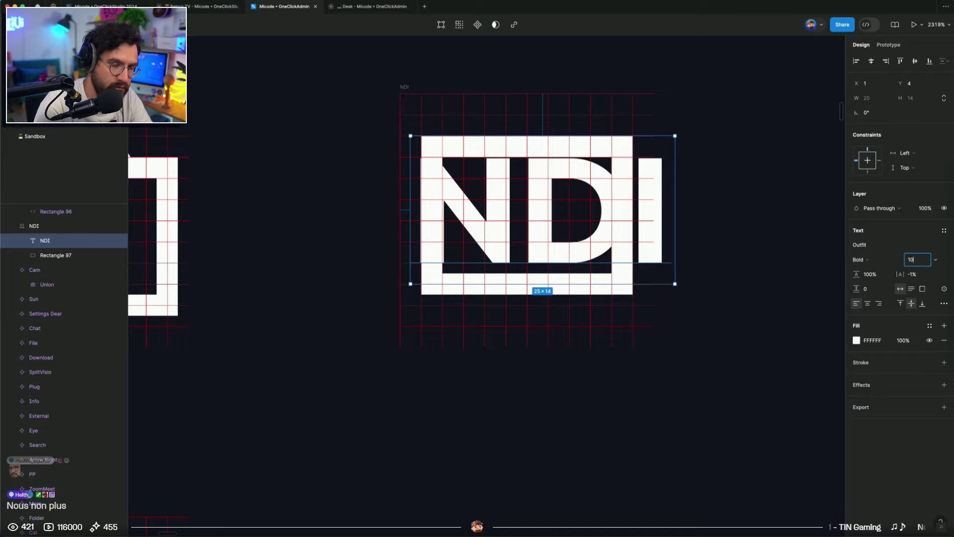
pyautogui.press('Return')
pyautogui.moveTo(530, 240); pyautogui.dragTo(551, 240)
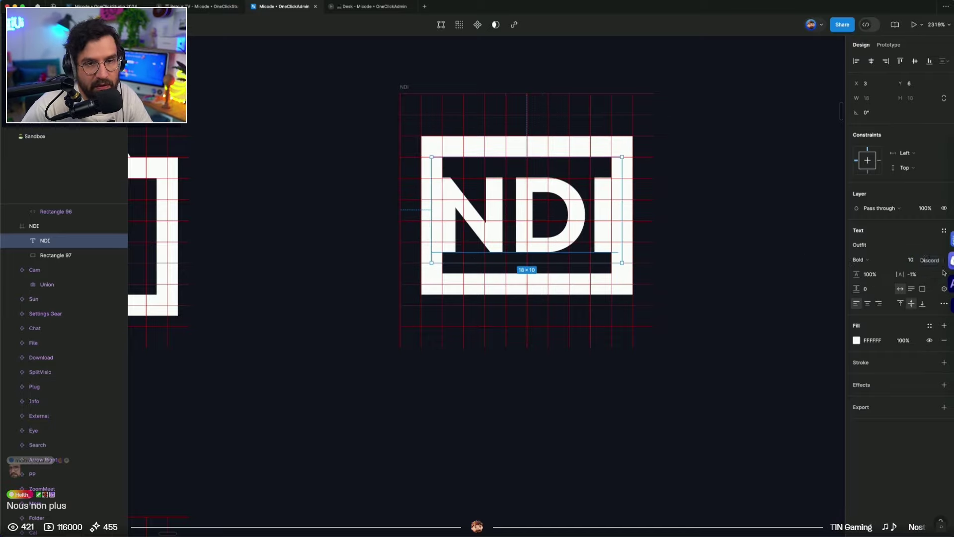
# Set the NDI text's size to 8 and convert the text to vector outlines
pyautogui.click(922, 262)
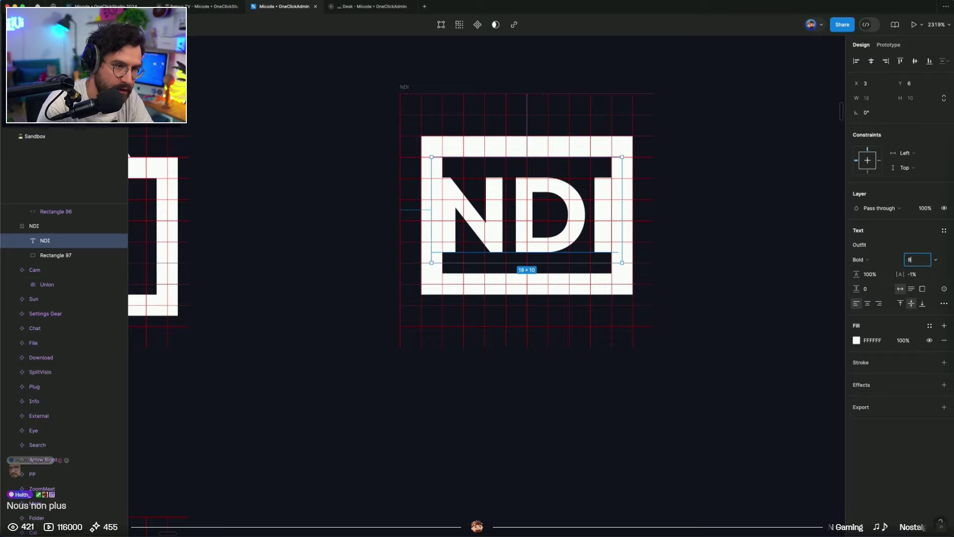
pyautogui.press('Return')
pyautogui.press('super+y')
pyautogui.press('super+y')
pyautogui.press('shift+super+o')
# Nudge the outlined NDI letters to X 6, Y 9 inside the rectangle
pyautogui.press('Right')
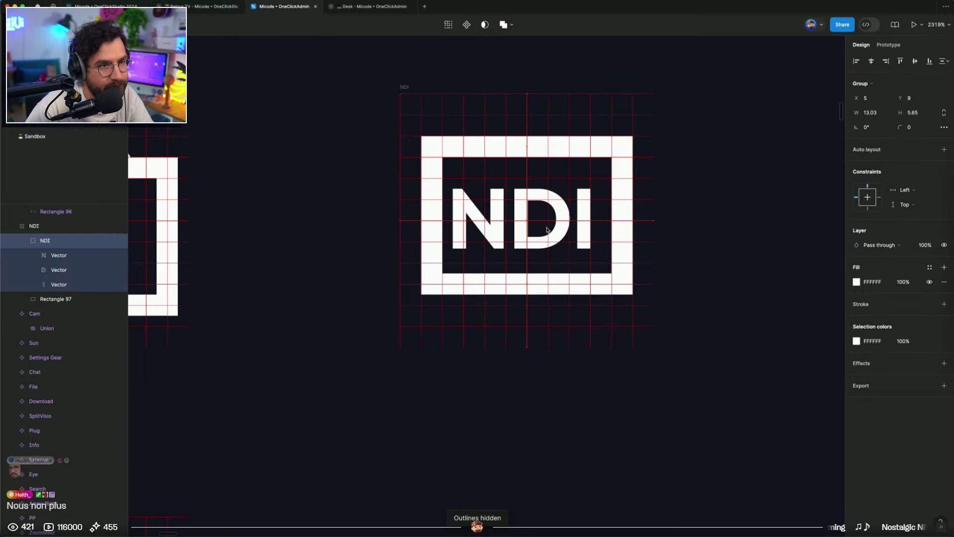
pyautogui.press('Right')
pyautogui.press('Down')
# Widen the rectangle symmetrically to 20 and centre the NDI letters horizontally in the frame
pyautogui.click(431, 188)
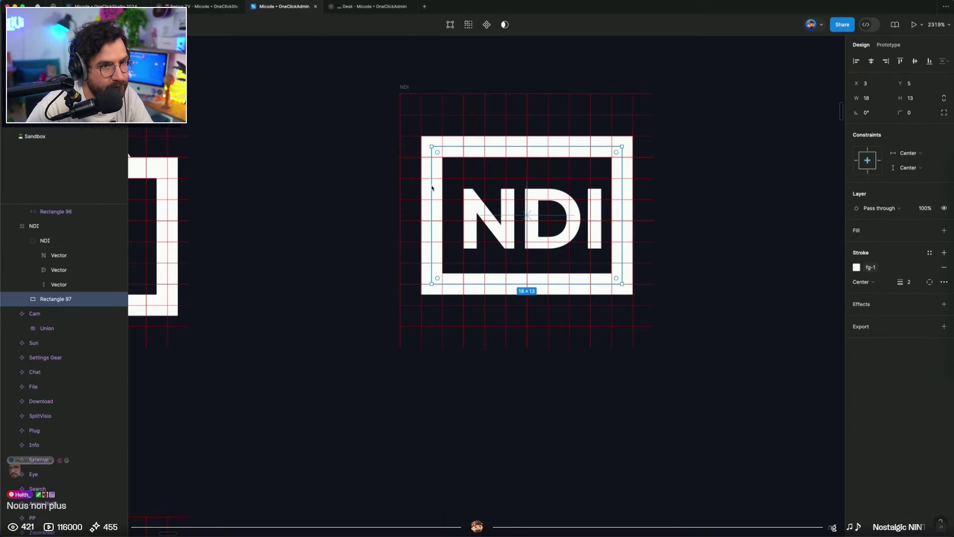
pyautogui.moveTo(430, 188); pyautogui.dragTo(421, 188)
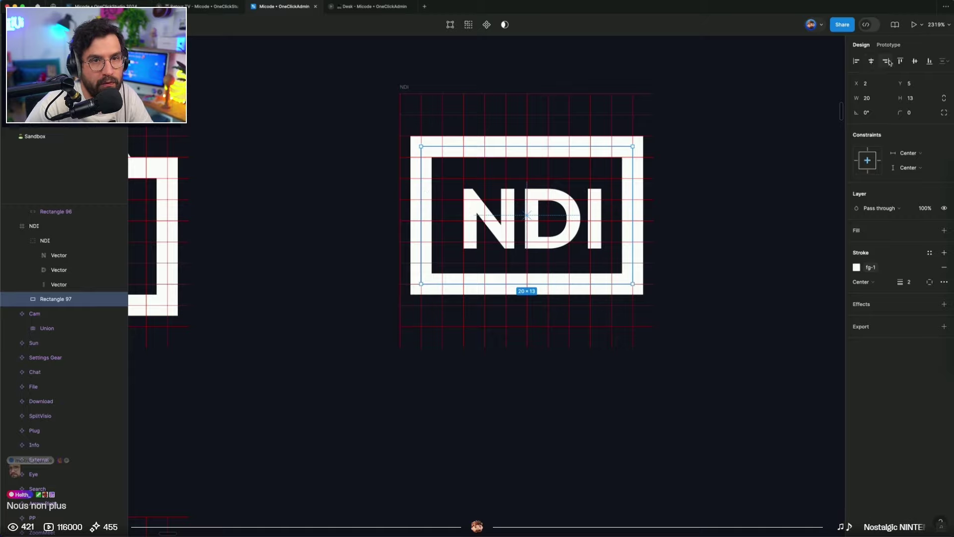
pyautogui.click(591, 211)
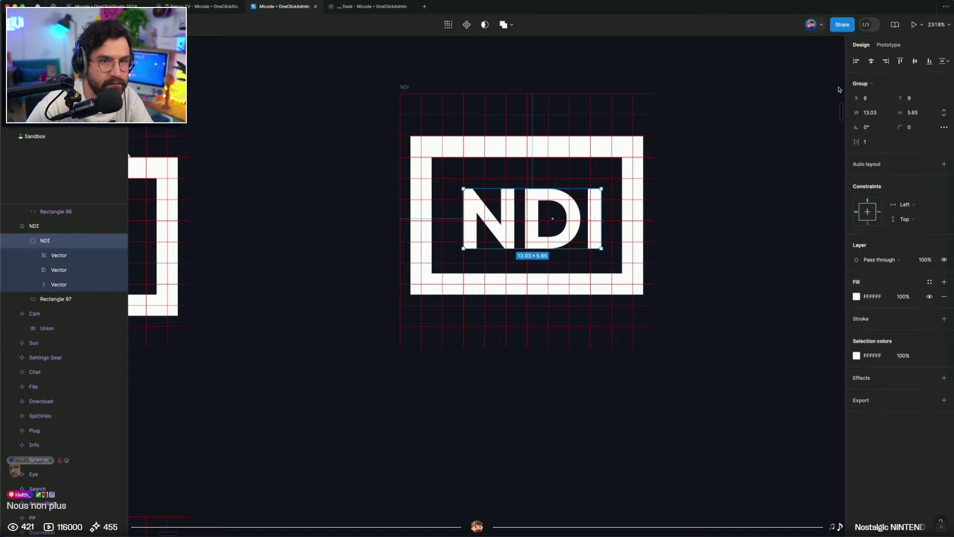
pyautogui.click(871, 62)
pyautogui.click(651, 223)
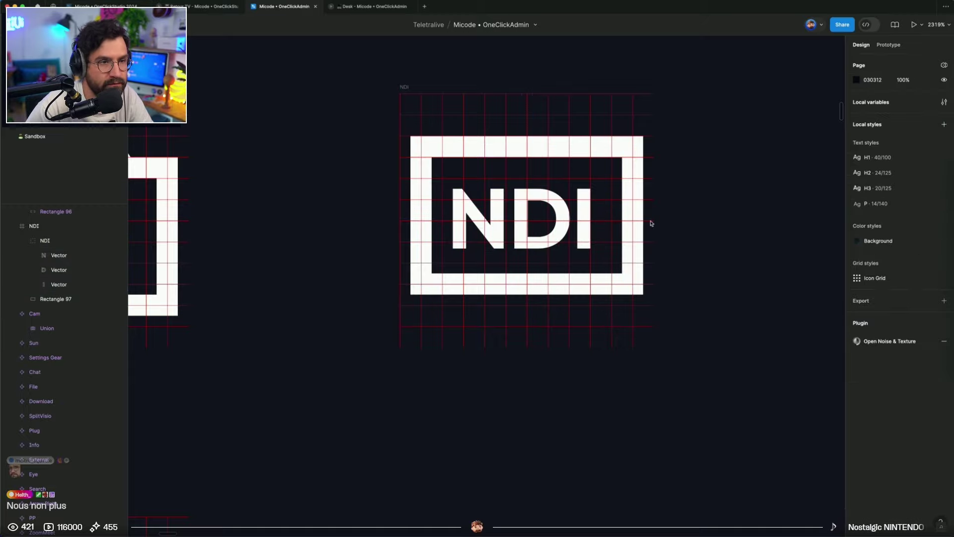
# Scale the NDI letters proportionally to a width of 14 and position them at X 5, Y 8
pyautogui.click(591, 212)
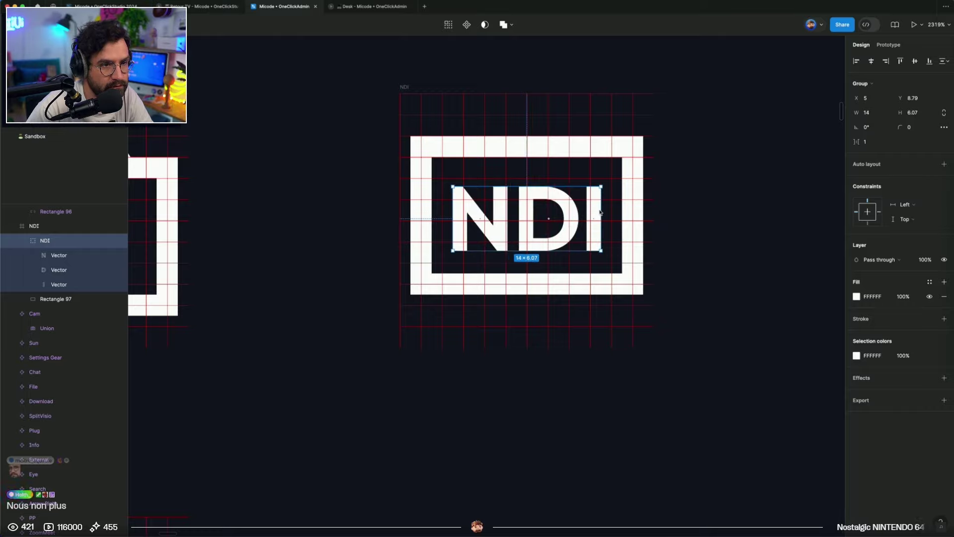
pyautogui.click(914, 61)
pyautogui.click(730, 255)
pyautogui.click(568, 206)
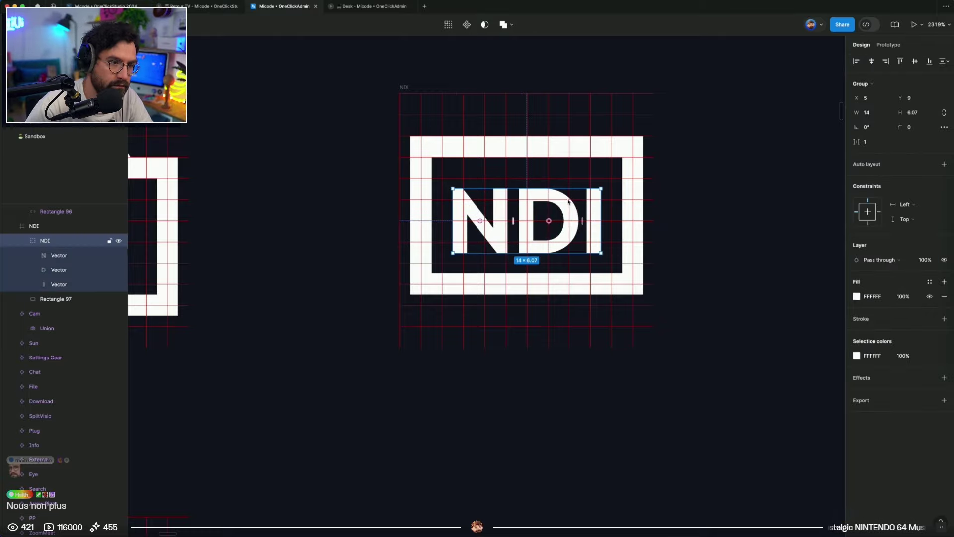
pyautogui.press('Up')
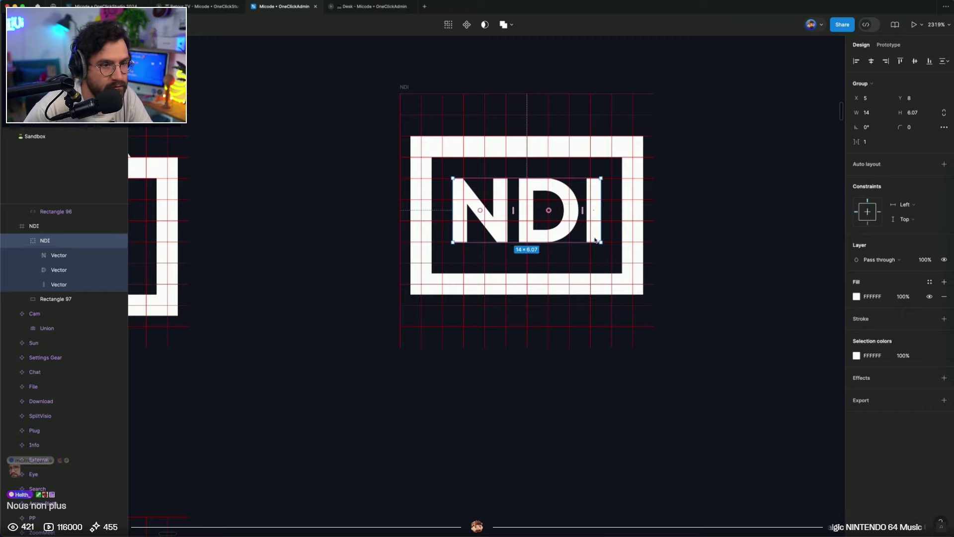
# Extend the rectangle downward to 20 × 14 and stretch the NDI letters to a height of 8
pyautogui.moveTo(583, 245); pyautogui.dragTo(578, 268)
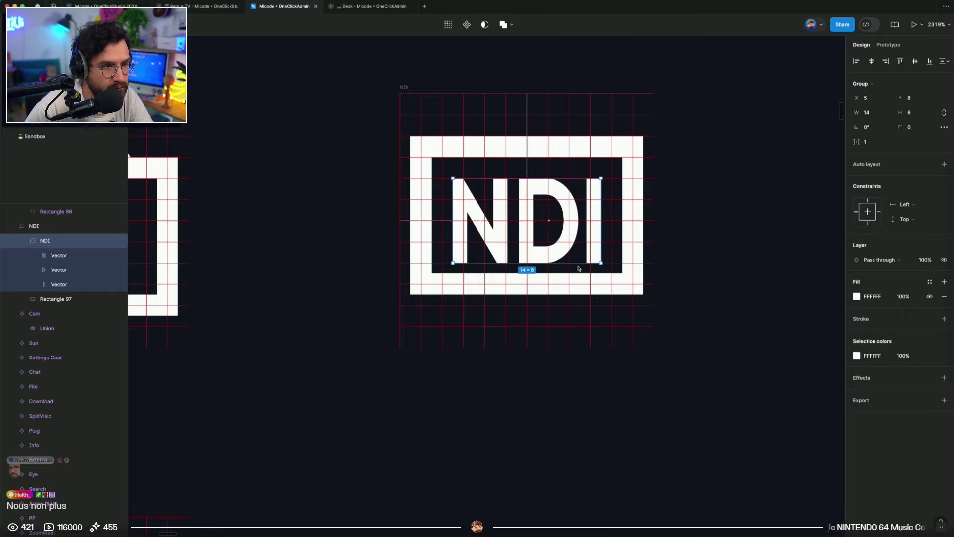
pyautogui.press('super+z')
pyautogui.click(562, 286)
pyautogui.moveTo(560, 288); pyautogui.dragTo(561, 302)
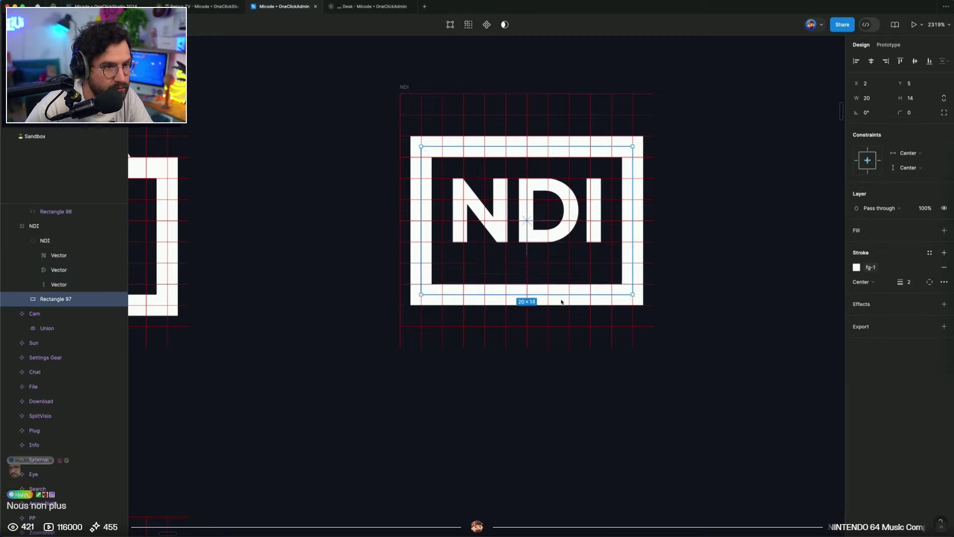
pyautogui.click(539, 247)
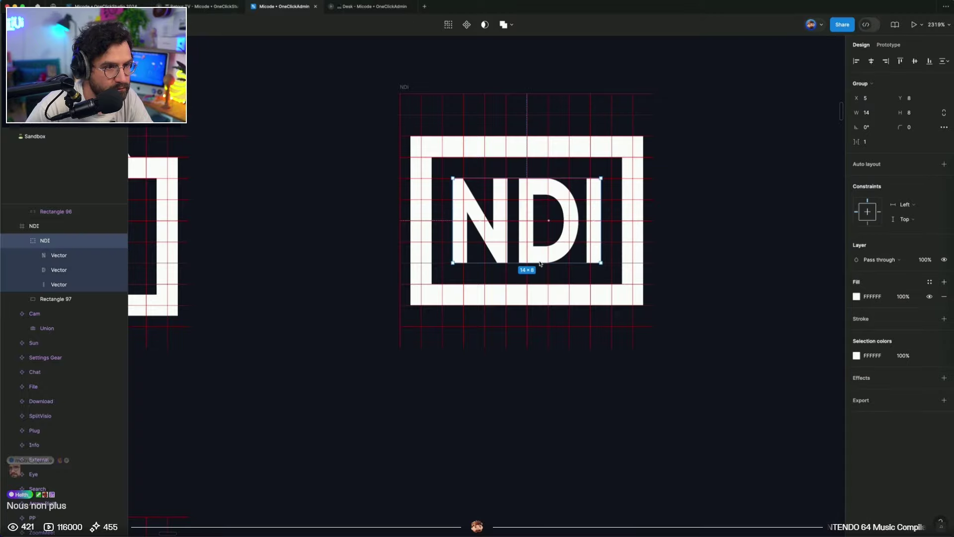
# Hide the layout grids and turn the finished NDI frame into a component
pyautogui.click(686, 219)
pyautogui.scroll(-5, 686, 219)
pyautogui.hotkey('ctrl', 'g')
pyautogui.click(669, 217)
pyautogui.hscroll(2, 669, 217)
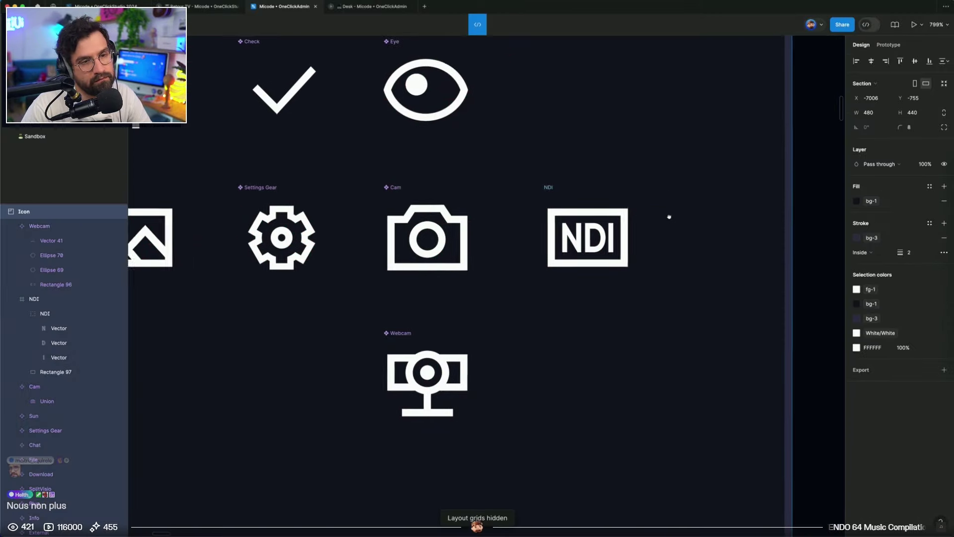
pyautogui.click(517, 189)
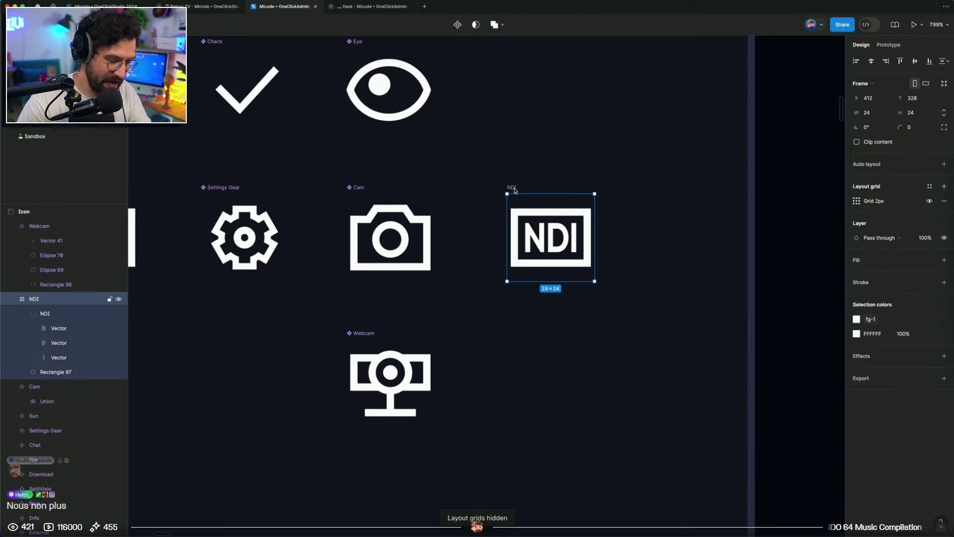
pyautogui.scroll(-5, 516, 192)
pyautogui.click(600, 219)
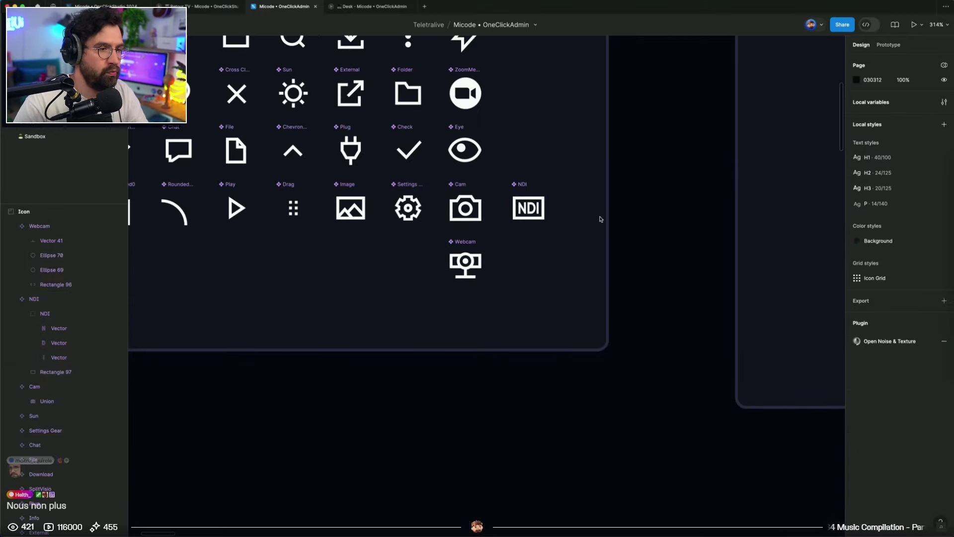
# Swap the Cam icon in the "Caméra large studio" row for the NDI component
pyautogui.click(472, 191)
pyautogui.click(469, 261)
pyautogui.click(467, 208)
pyautogui.click(472, 515)
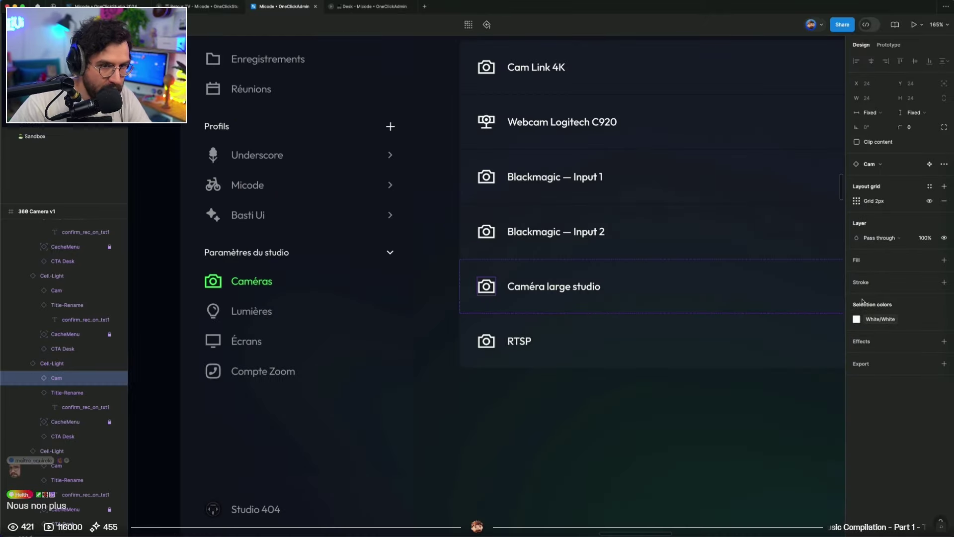
pyautogui.click(880, 164)
pyautogui.write('ndi')
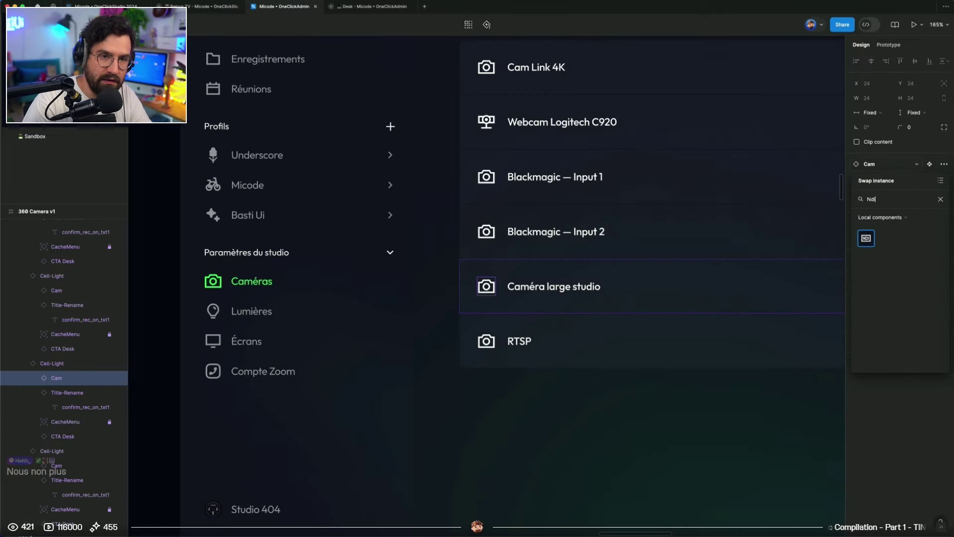
pyautogui.press('Return')
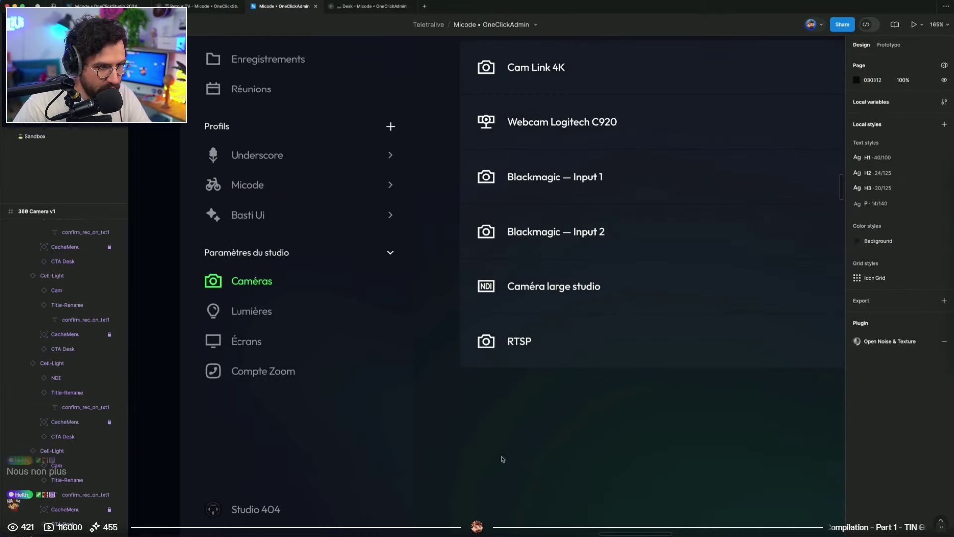
# Rename the RTSP row in the camera list to "PTZ 3000"
pyautogui.hotkey('ctrl', 'Left')
pyautogui.hotkey('ctrl', 'Right')
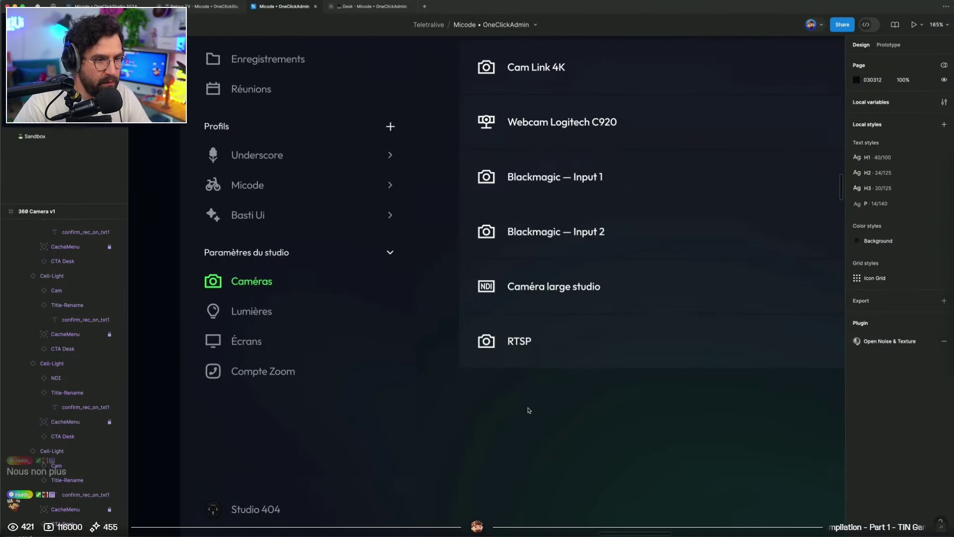
pyautogui.click(524, 343)
pyautogui.write('PTZ 3000')
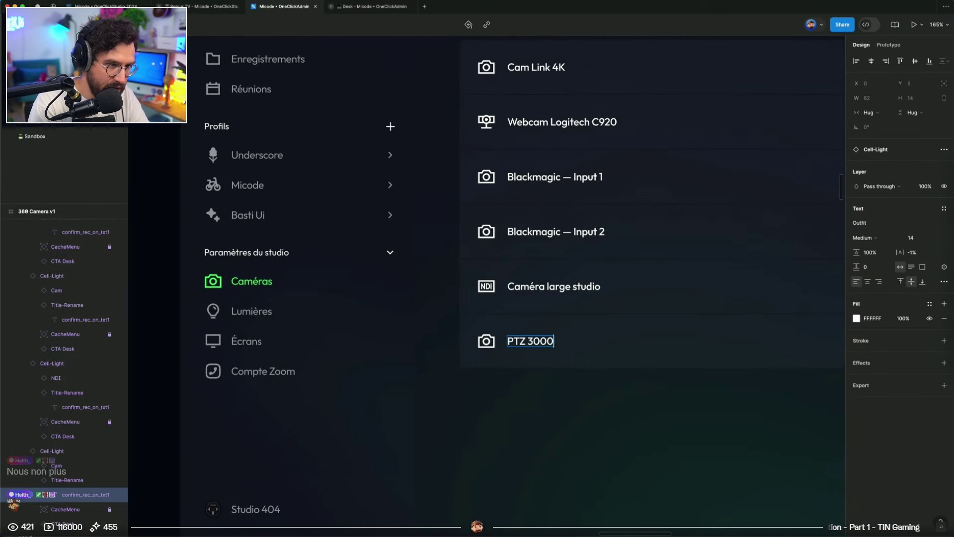
pyautogui.click(526, 392)
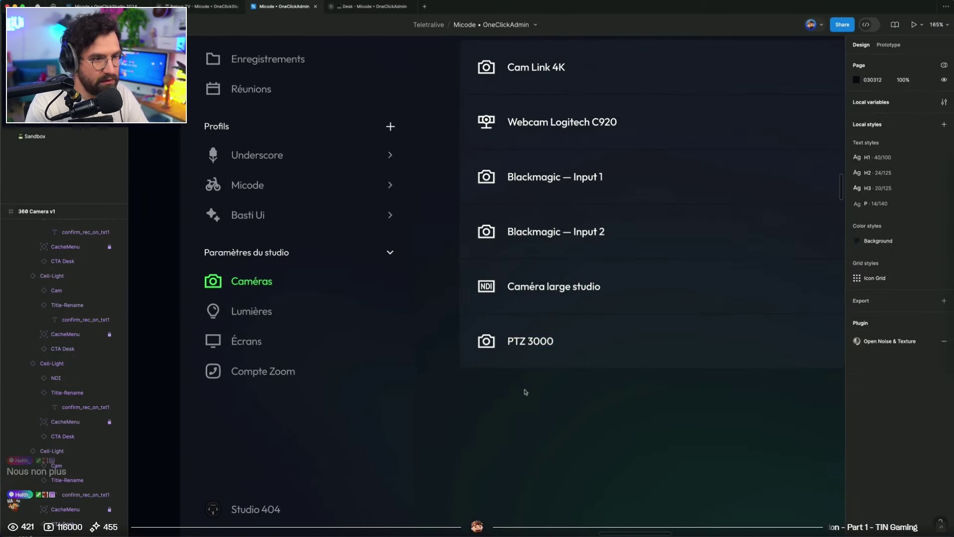
# Go to the main component of the PTZ 3000 row's icon and duplicate the Webcam icon as an editable frame beneath NDI
pyautogui.doubleClick(486, 341)
pyautogui.doubleClick(486, 341)
pyautogui.click(928, 165)
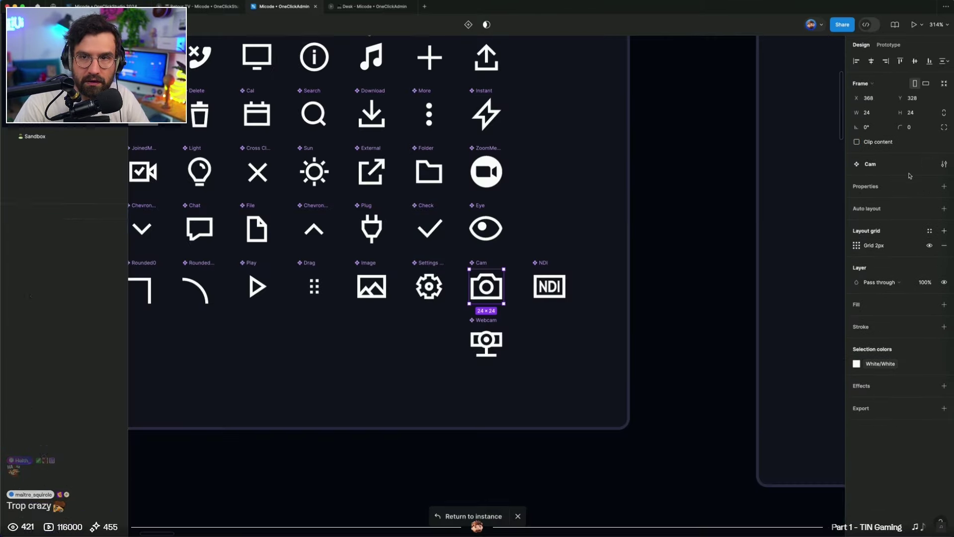
pyautogui.moveTo(490, 325); pyautogui.dragTo(541, 347)
pyautogui.scroll(5, 542, 348)
# Delete the rectangular body and the stand from the duplicated Webcam icon, leaving only the two lens circles
pyautogui.doubleClick(532, 322)
pyautogui.press('Delete')
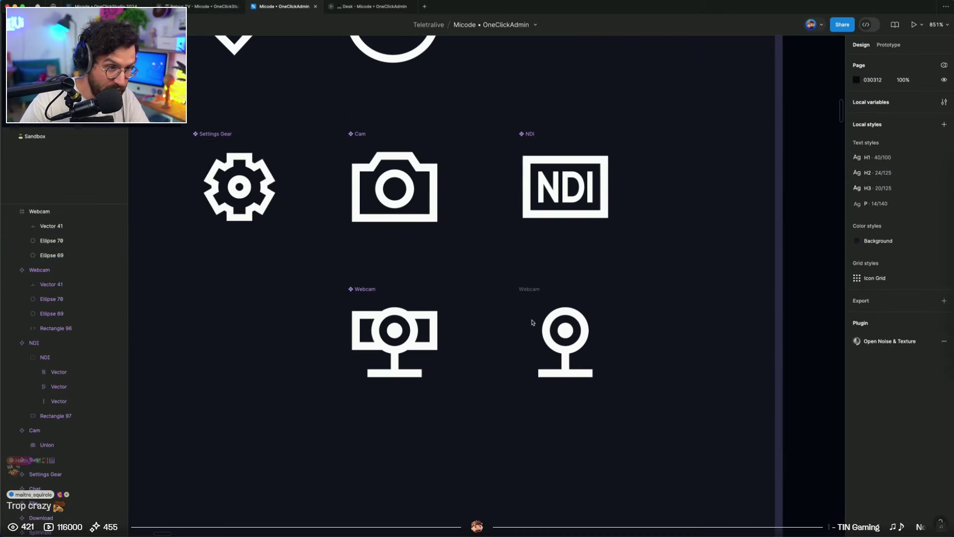
pyautogui.click(559, 317)
pyautogui.keyDown('shift'); pyautogui.click(566, 315); pyautogui.keyUp('shift')
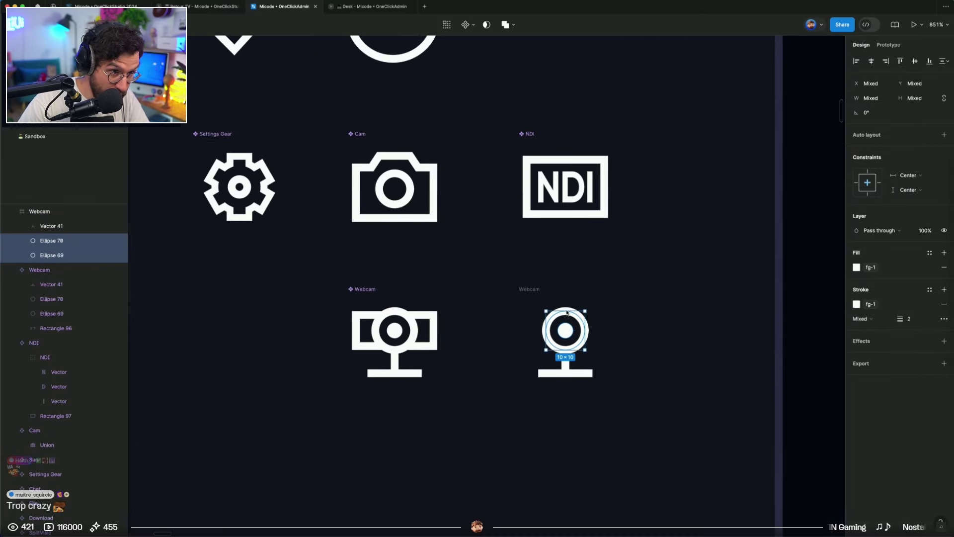
pyautogui.click(603, 368)
pyautogui.scroll(5, 549, 371)
pyautogui.click(546, 377)
pyautogui.press('Delete')
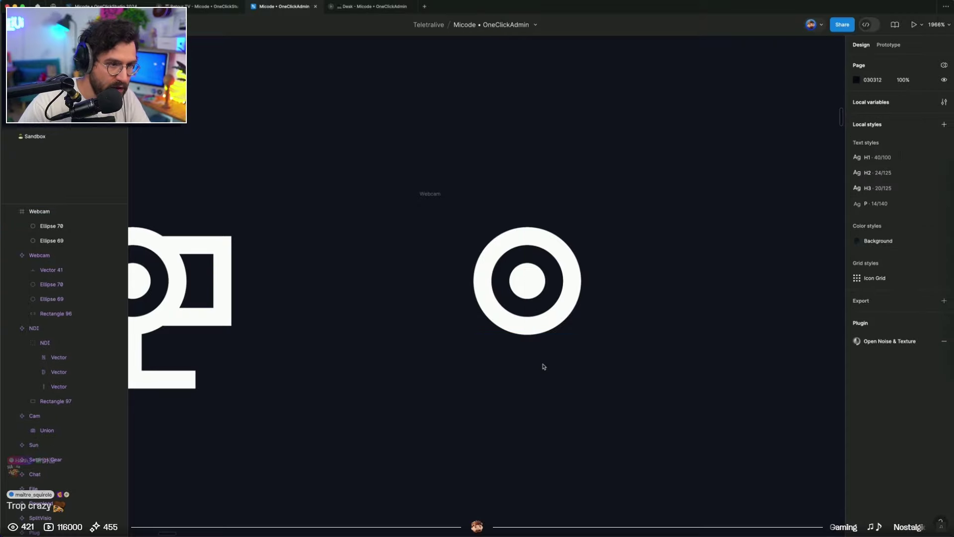
# Add a 16 × 21 rectangle around the lens circles with the copied 2 px centred fg-1 stroke and no fill
pyautogui.press('r')
pyautogui.moveTo(527, 280); pyautogui.dragTo(588, 350)
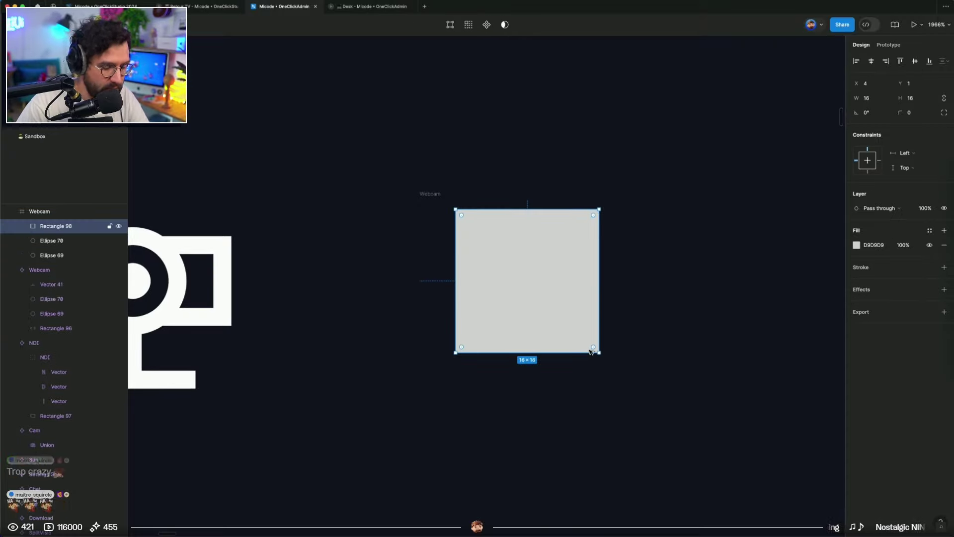
pyautogui.press('super+alt+v')
pyautogui.moveTo(543, 353); pyautogui.dragTo(544, 397)
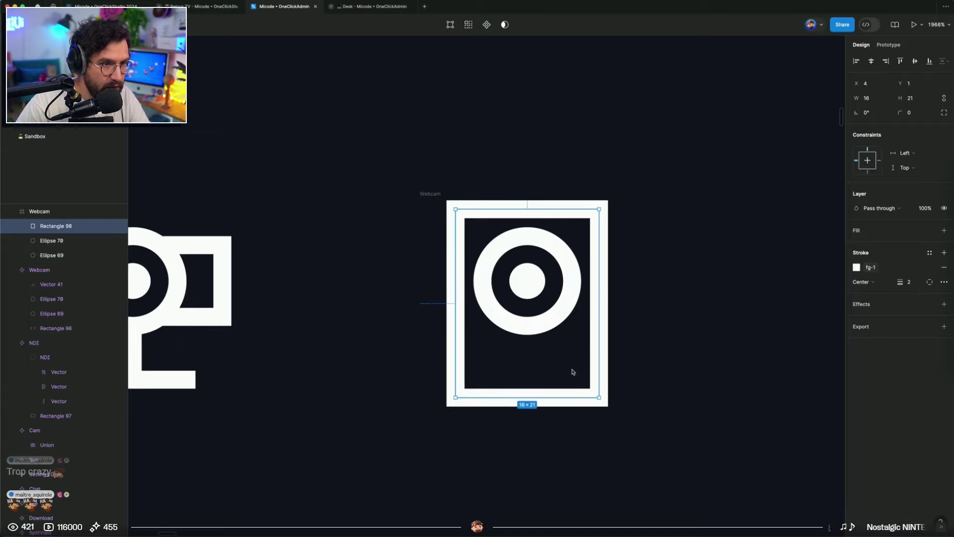
# Round the two upper corner points of the rectangle with a radius of 16
pyautogui.doubleClick(519, 209)
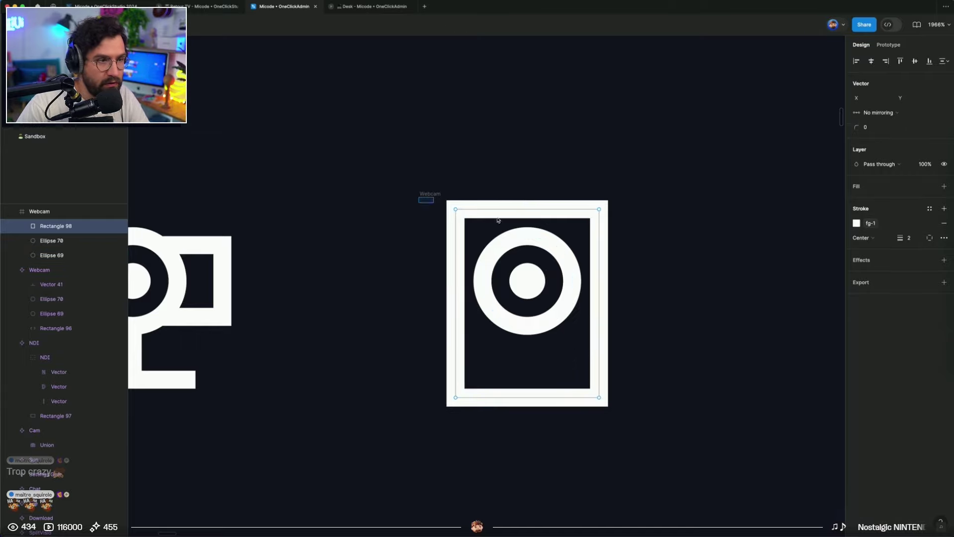
pyautogui.write('16')
pyautogui.press('Return')
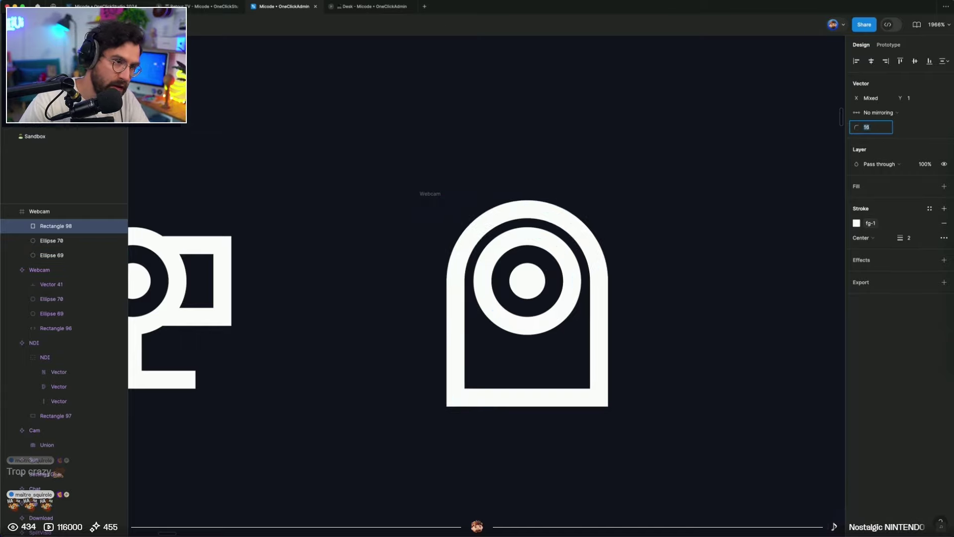
pyautogui.press('Escape')
pyautogui.press('Escape')
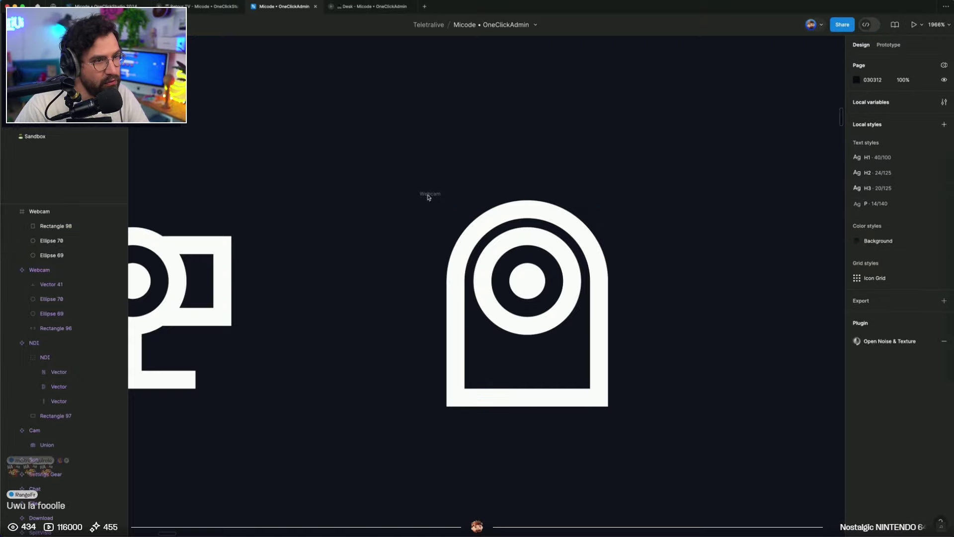
# Rename the duplicated icon frame to PTZ and show the layout grids
pyautogui.click(428, 194)
pyautogui.press('Return')
pyautogui.hotkey('ctrl', 'g')
pyautogui.press('Escape')
# Shorten the arched outline from its base to 16 × 20
pyautogui.click(544, 244)
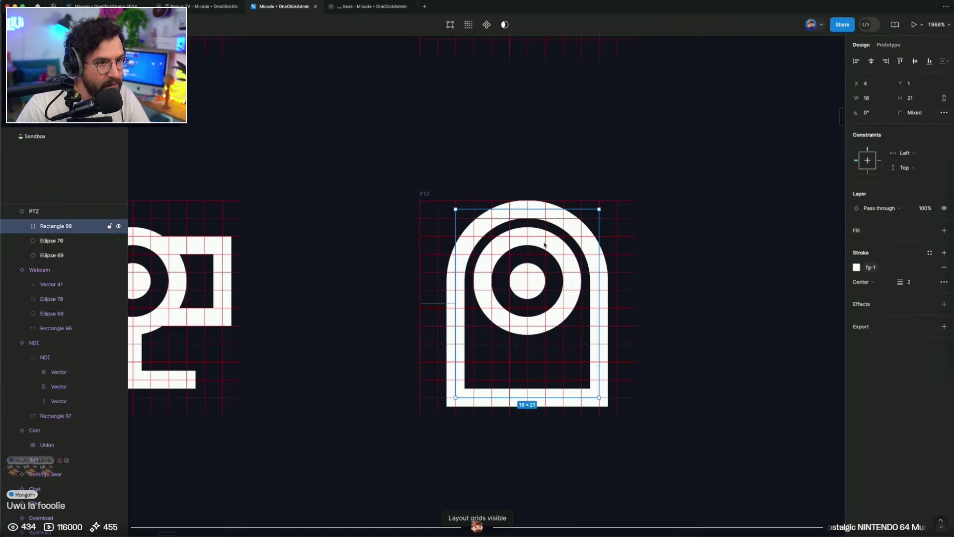
pyautogui.keyDown('shift'); pyautogui.click(545, 245); pyautogui.keyUp('shift')
pyautogui.keyDown('shift'); pyautogui.click(534, 280); pyautogui.keyUp('shift')
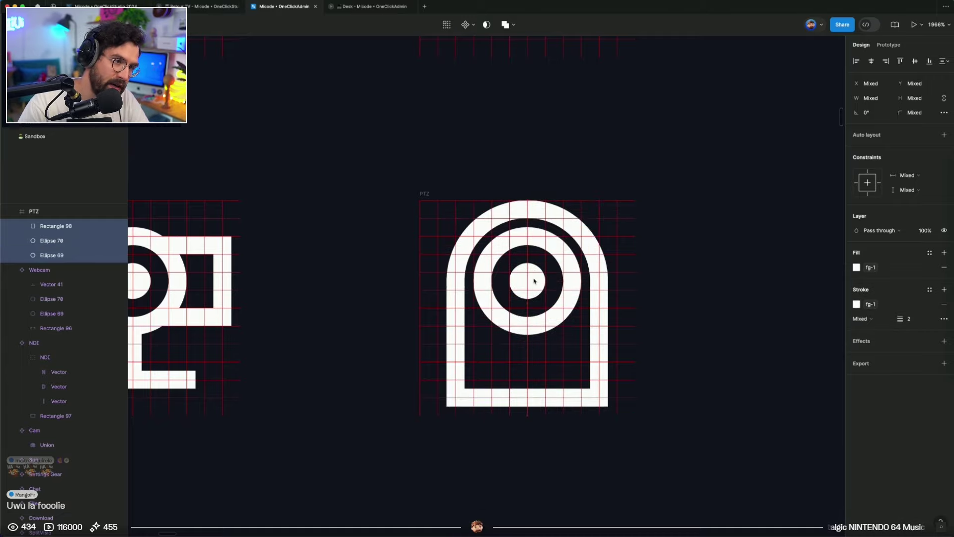
pyautogui.click(540, 401)
pyautogui.moveTo(541, 401); pyautogui.dragTo(538, 393)
# Move the lens ring and its inner circle down to Y 5 and Y 8 respectively
pyautogui.click(555, 234)
pyautogui.keyDown('shift'); pyautogui.click(536, 280); pyautogui.keyUp('shift')
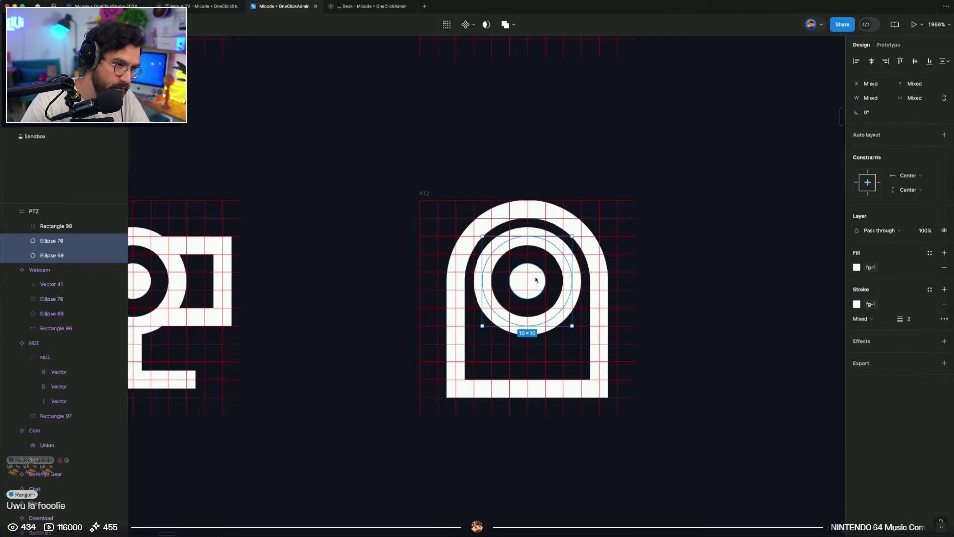
pyautogui.moveTo(535, 279); pyautogui.dragTo(535, 289)
# Lower the top edge of the arched outline to Y 2, making it 16 × 19, and hide the layout grids
pyautogui.click(535, 209)
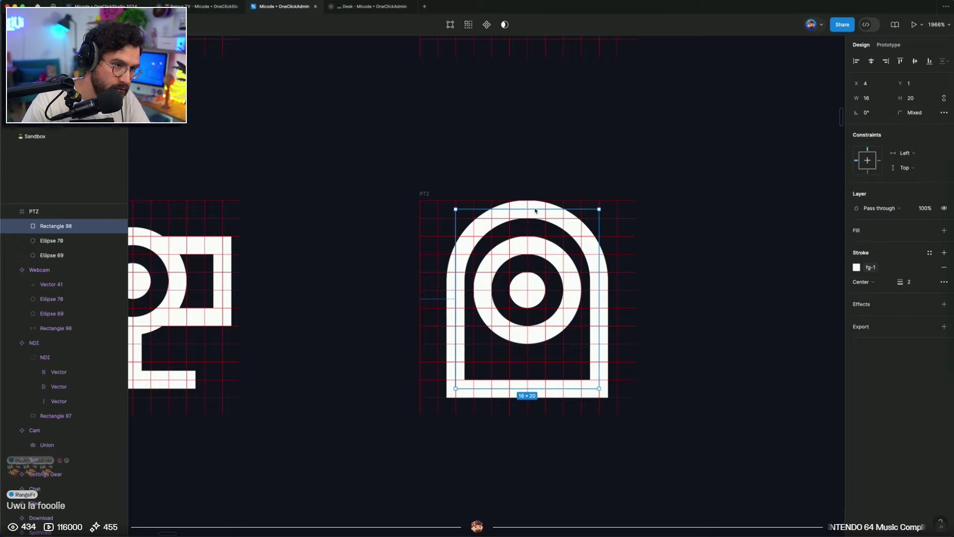
pyautogui.moveTo(535, 209); pyautogui.dragTo(535, 218)
pyautogui.click(576, 180)
pyautogui.hotkey('ctrl', 'g')
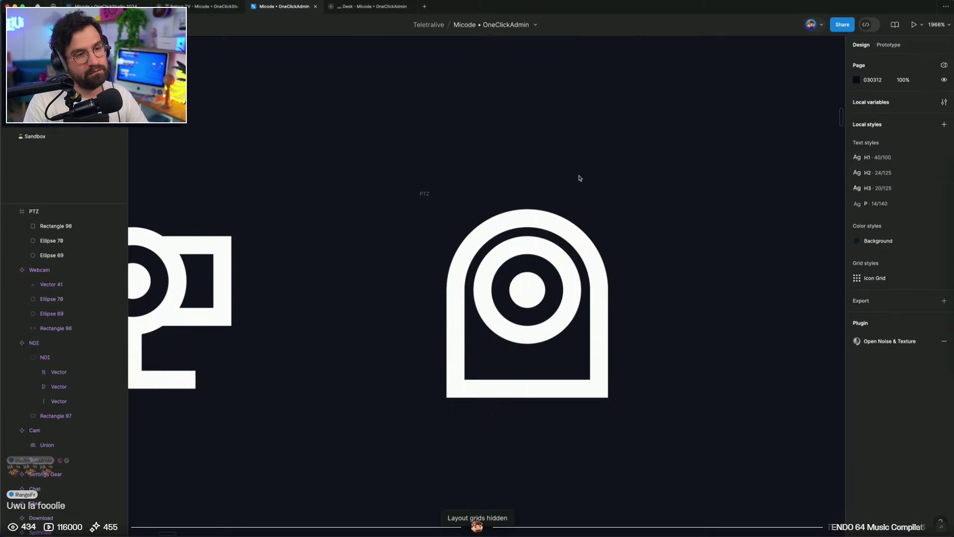
# Measure the spacing between the inner circle and the lens ring in the PTZ icon
pyautogui.click(527, 290)
pyautogui.press('alt')
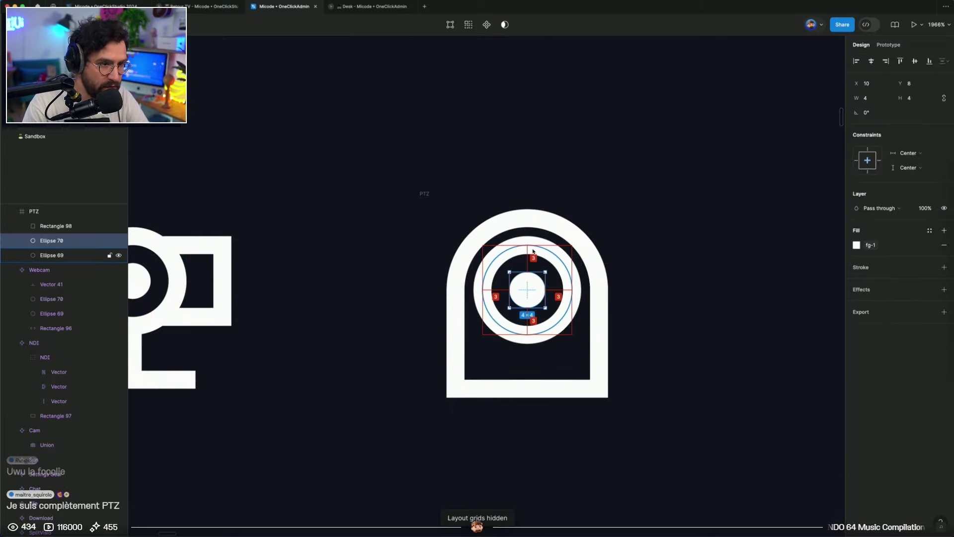
pyautogui.click(673, 201)
pyautogui.scroll(-5, 672, 200)
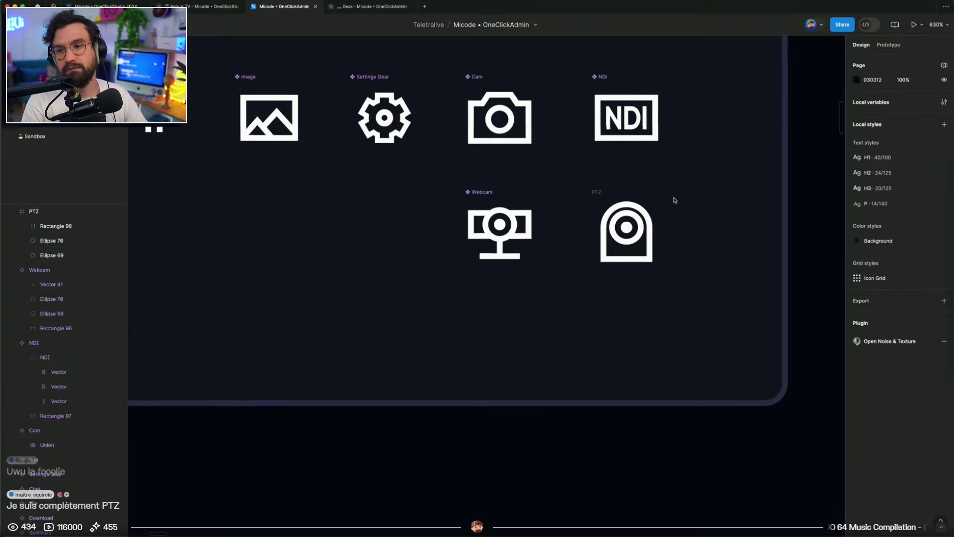
# Shrink the lens ring of the PTZ icon evenly about its centre
pyautogui.scroll(8, 675, 200)
pyautogui.click(451, 284)
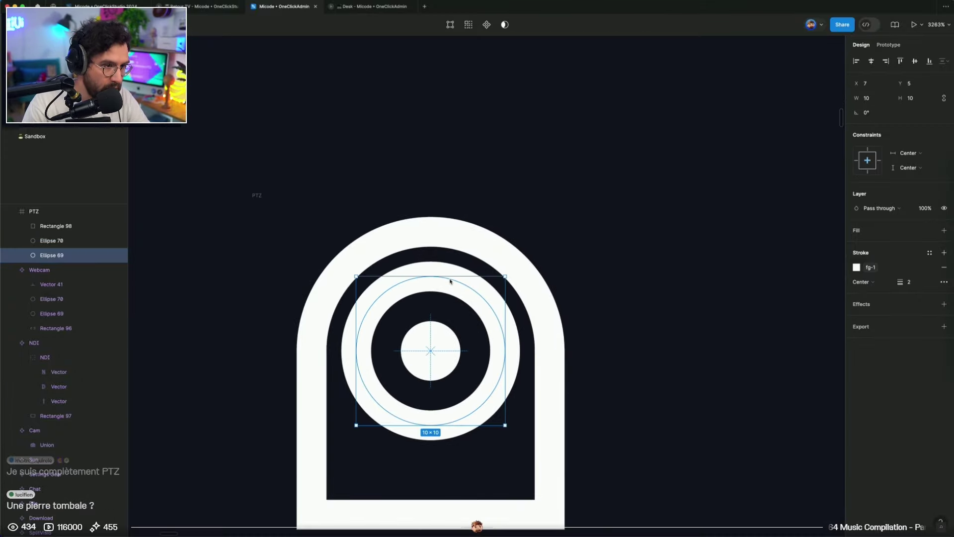
pyautogui.click(573, 269)
pyautogui.scroll(-5, 574, 269)
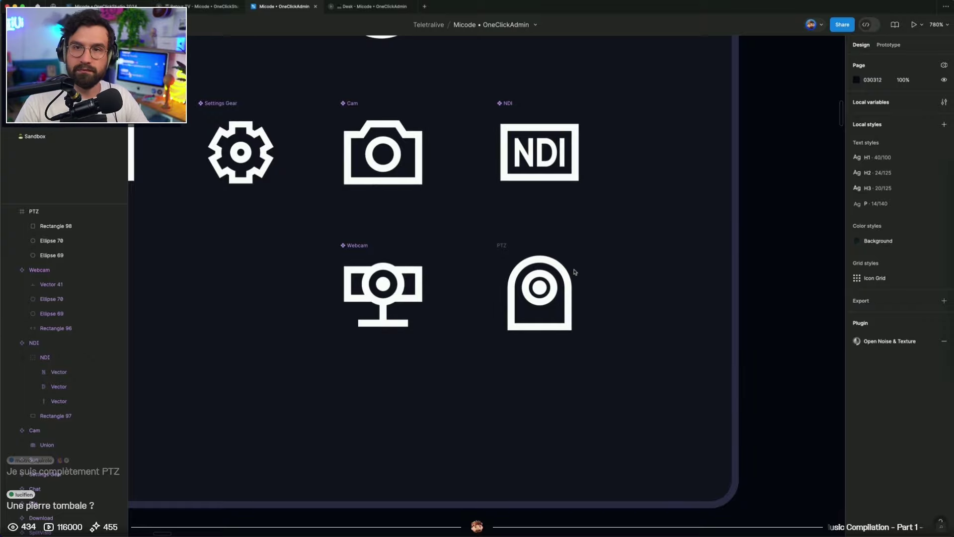
# Try shrinking the inner lens circle to 2 × 2 about its centre
pyautogui.scroll(10, 551, 283)
pyautogui.click(496, 299)
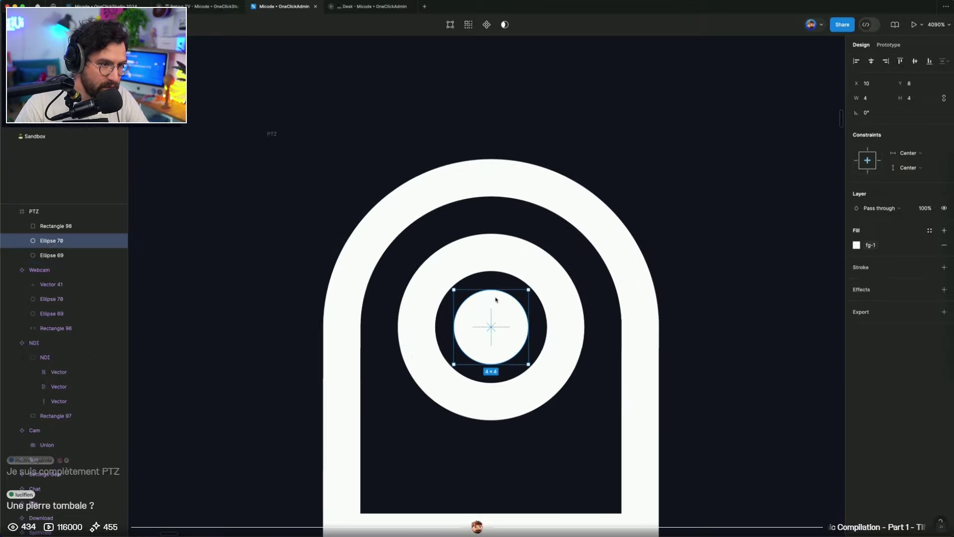
pyautogui.moveTo(496, 290); pyautogui.dragTo(496, 303)
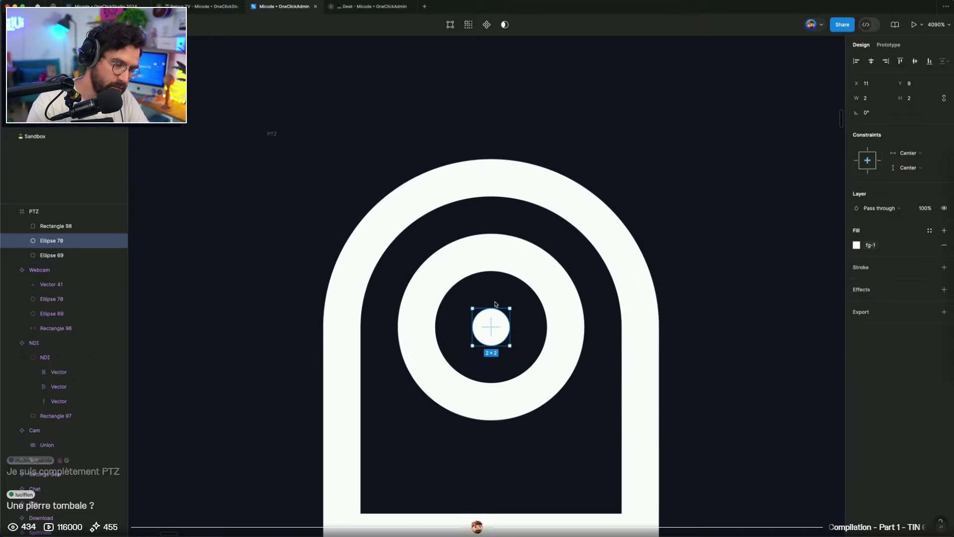
pyautogui.scroll(-10, 495, 304)
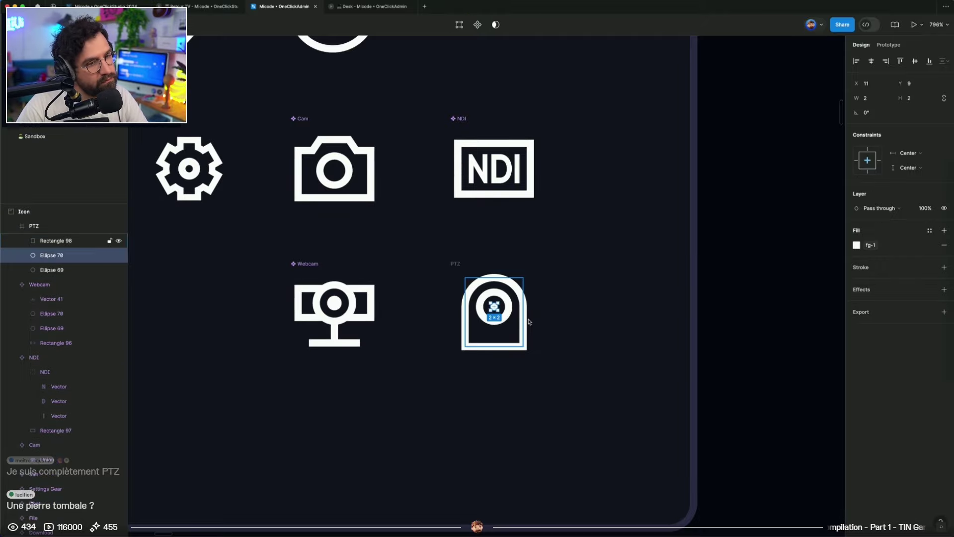
pyautogui.click(546, 318)
# Widen the arched outline of the PTZ icon symmetrically to 18, starting at X 3
pyautogui.scroll(5, 547, 318)
pyautogui.click(535, 280)
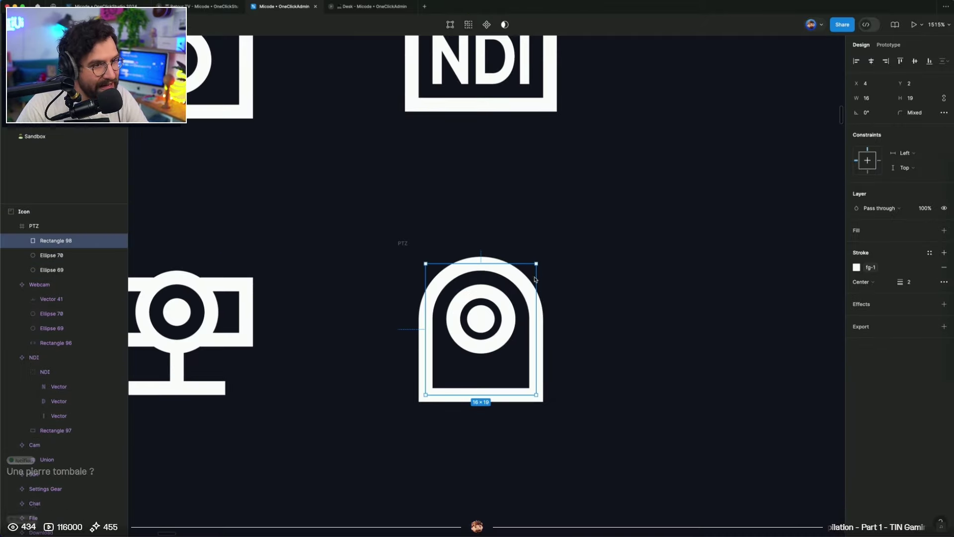
pyautogui.press('alt+super+Right')
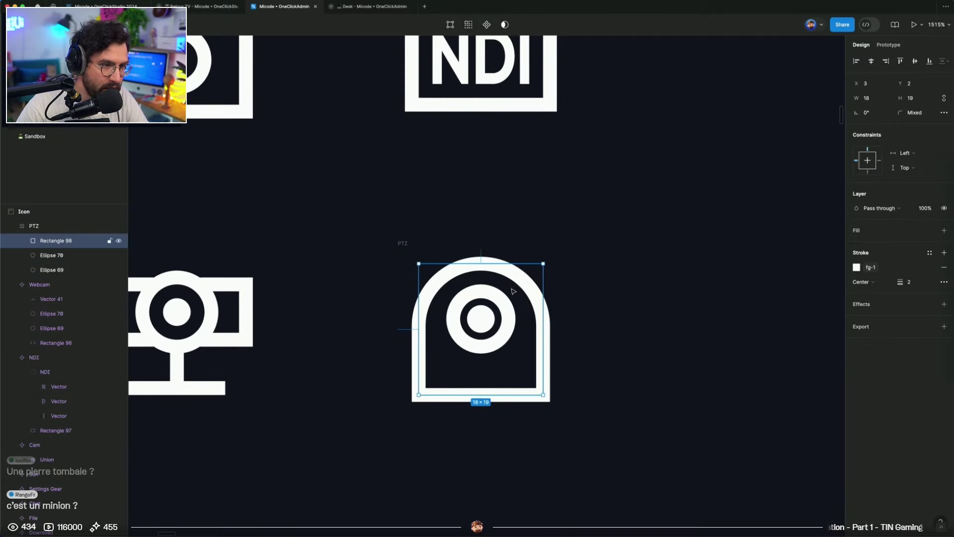
# Enlarge the lens ring to 10 × 10 about its centre, at X 7, Y 5
pyautogui.click(495, 297)
pyautogui.moveTo(491, 291); pyautogui.dragTo(492, 284)
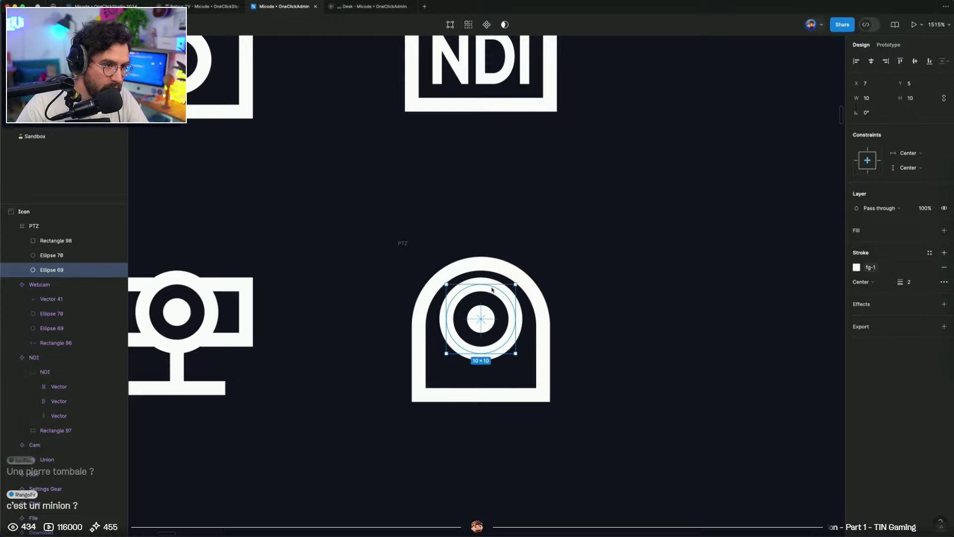
pyautogui.click(579, 313)
# Nudge the lens ring and its inner circle down together by one pixel
pyautogui.scroll(-4, 627, 313)
pyautogui.scroll(5, 583, 313)
pyautogui.click(548, 311)
pyautogui.keyDown('shift'); pyautogui.click(506, 323); pyautogui.keyUp('shift')
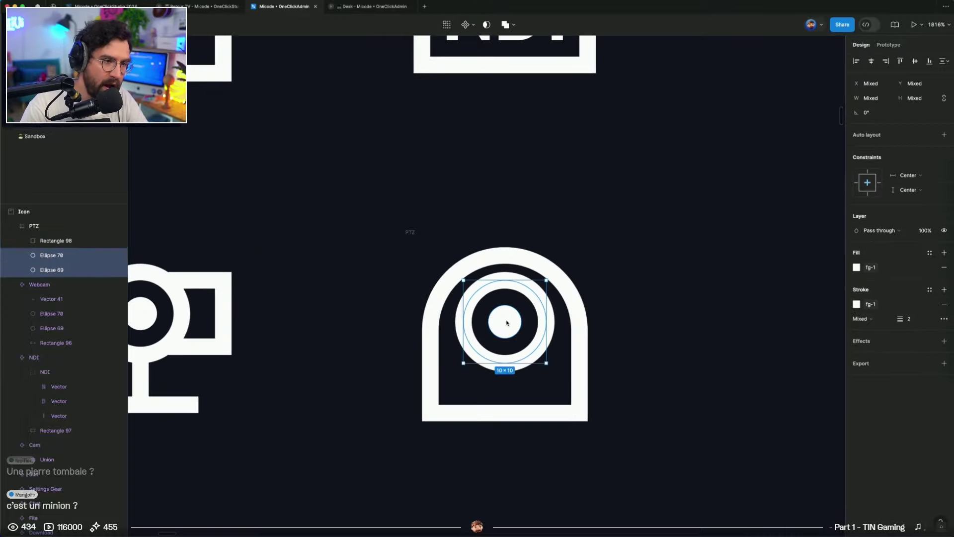
pyautogui.press('Down')
pyautogui.click(634, 348)
pyautogui.scroll(-3, 634, 347)
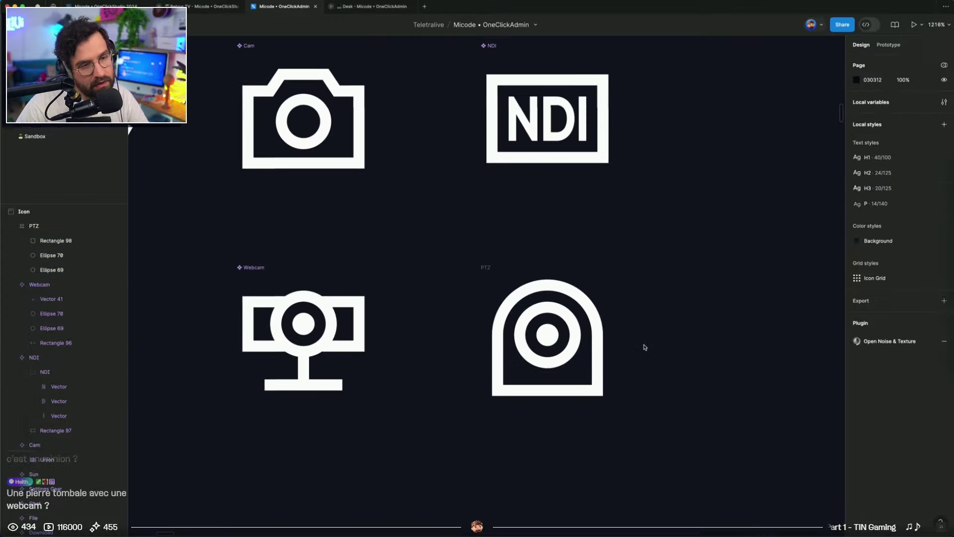
# Turn the PTZ icon frame into a component
pyautogui.scroll(-2, 641, 342)
pyautogui.hscroll(2, 650, 331)
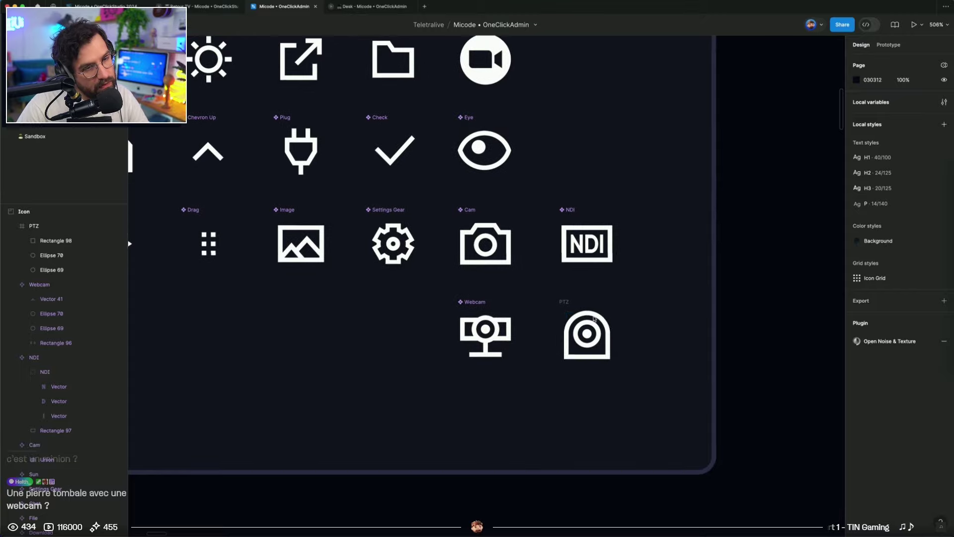
pyautogui.click(570, 302)
pyautogui.press('super+alt+k')
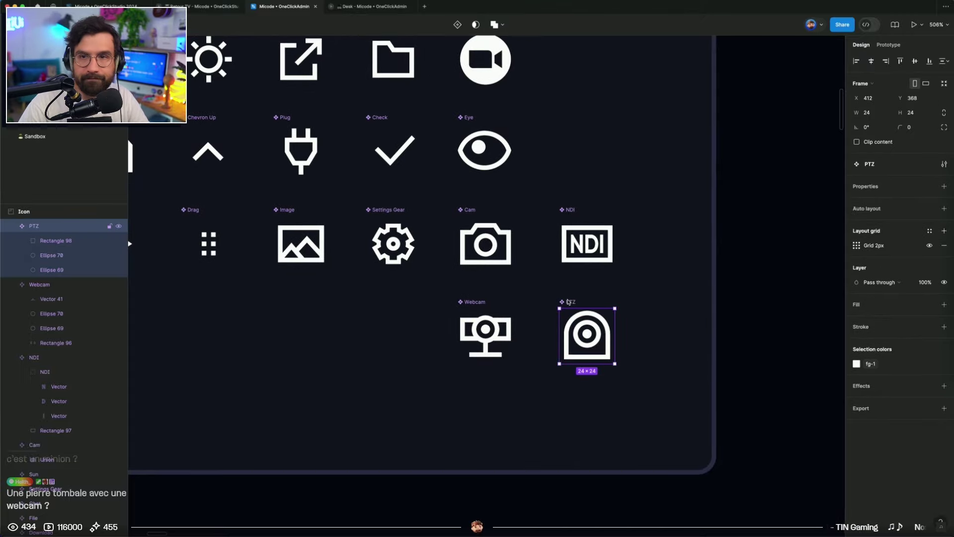
pyautogui.scroll(-5, 569, 303)
pyautogui.click(615, 333)
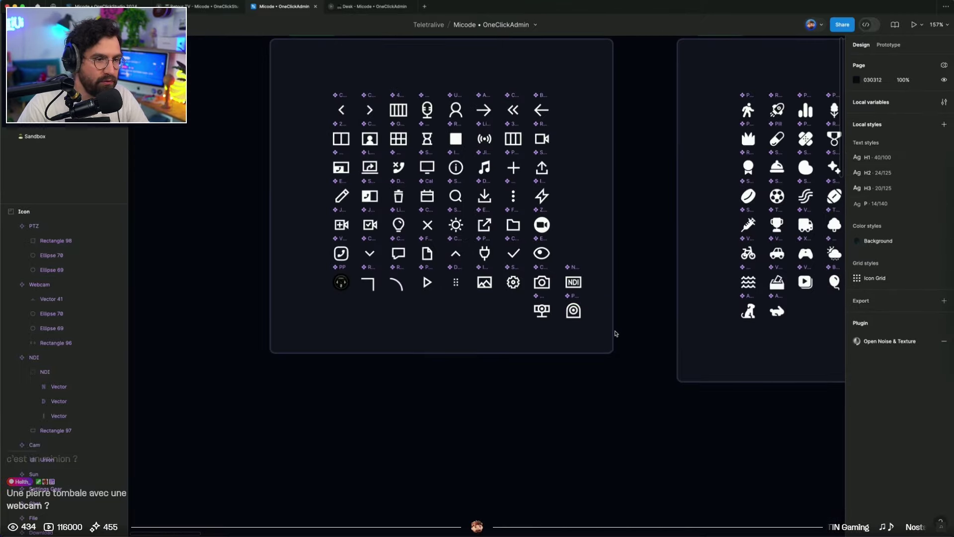
# Offset the PTZ icon's inner lens circle two pixels right and two pixels up, against the ring's upper-right edge
pyautogui.scroll(10, 591, 323)
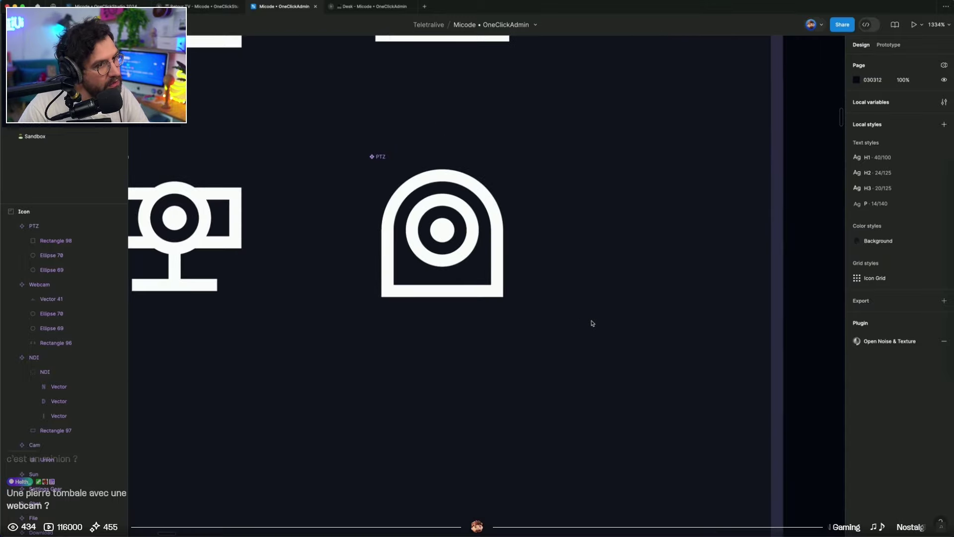
pyautogui.moveTo(445, 235); pyautogui.dragTo(457, 223)
pyautogui.click(581, 264)
pyautogui.hscroll(-1, 667, 302)
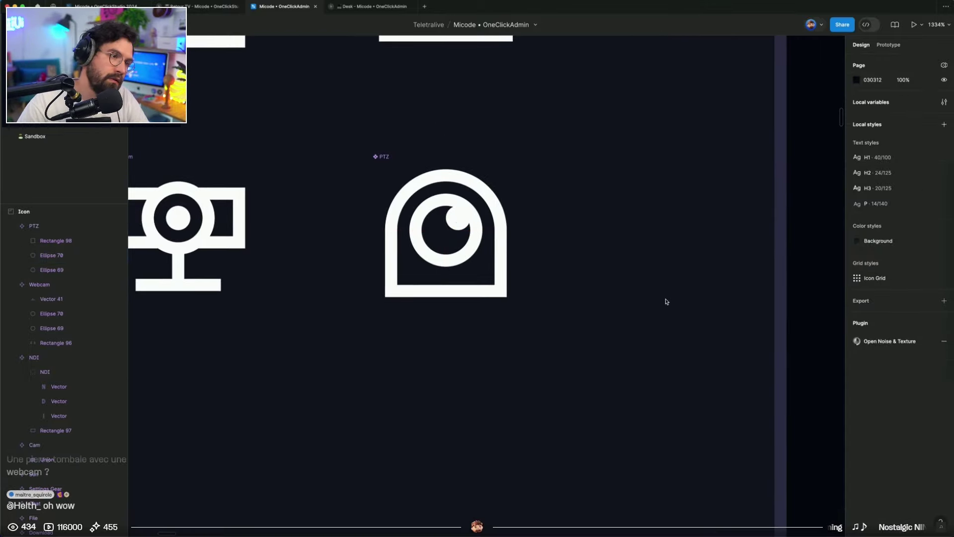
pyautogui.scroll(-3, 599, 277)
pyautogui.scroll(6, 539, 267)
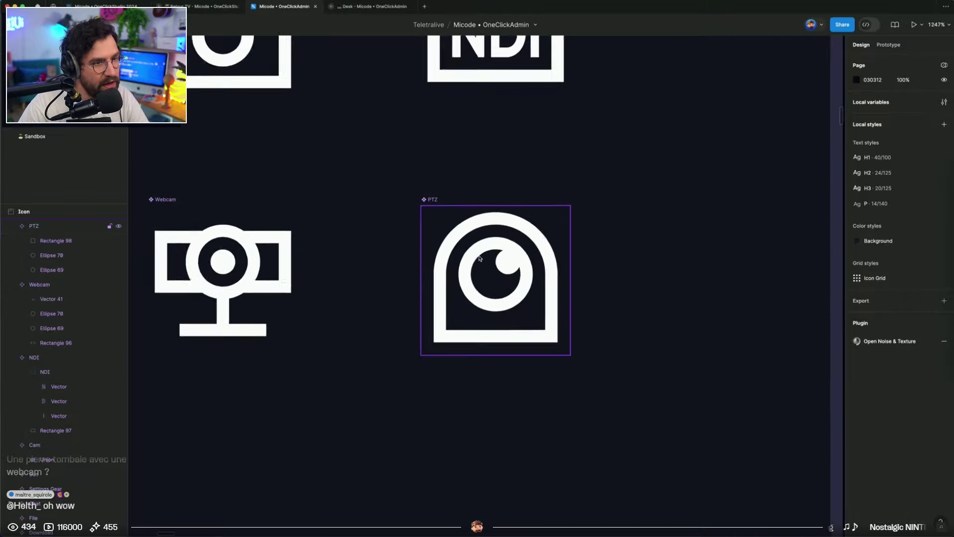
# Try nudging the inner lens circle one pixel left and one pixel down inside its ring
pyautogui.click(538, 267)
pyautogui.press('Left')
pyautogui.press('Down')
pyautogui.press('Right')
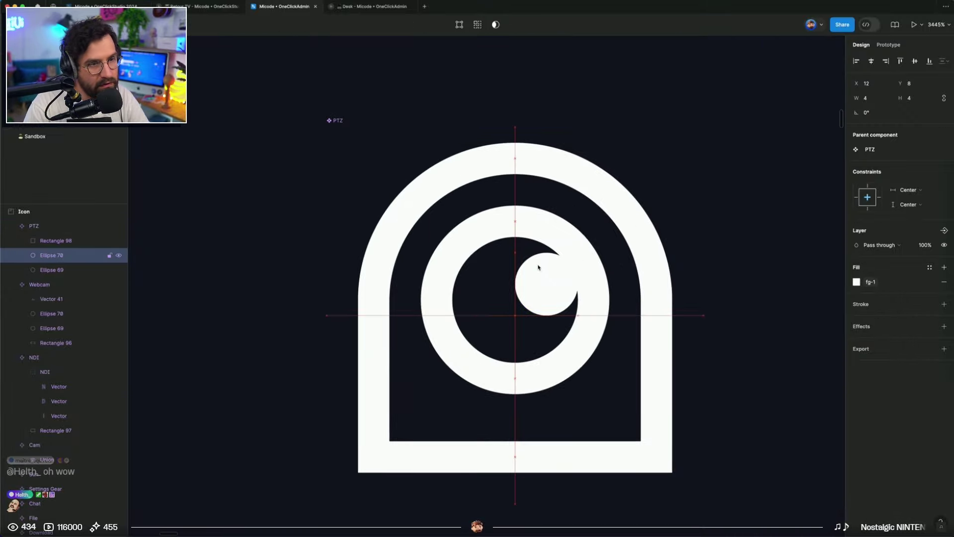
pyautogui.press('Up')
pyautogui.scroll(-5, 540, 270)
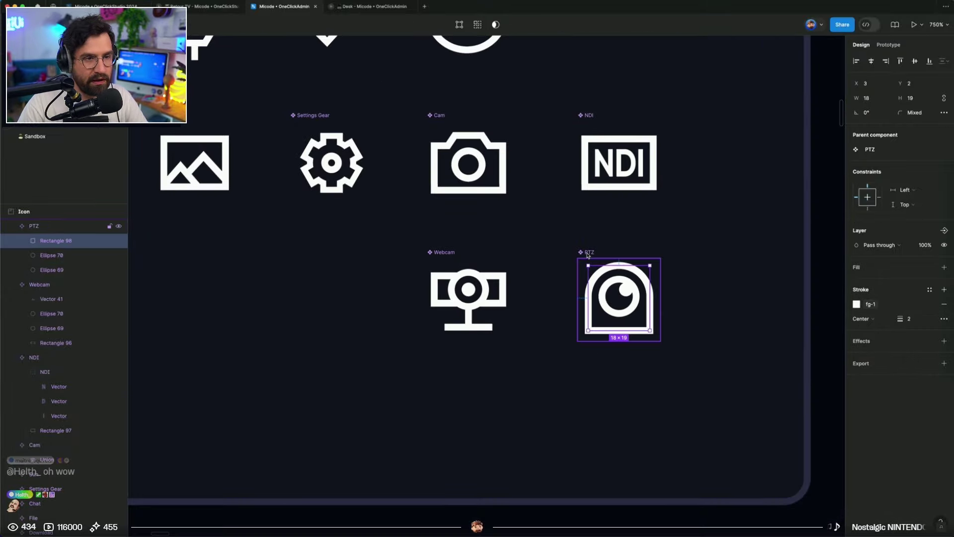
# Return to the camera list instance and swap the PTZ 3000 row's icon for the PTZ component
pyautogui.click(589, 254)
pyautogui.scroll(-2, 564, 259)
pyautogui.click(498, 195)
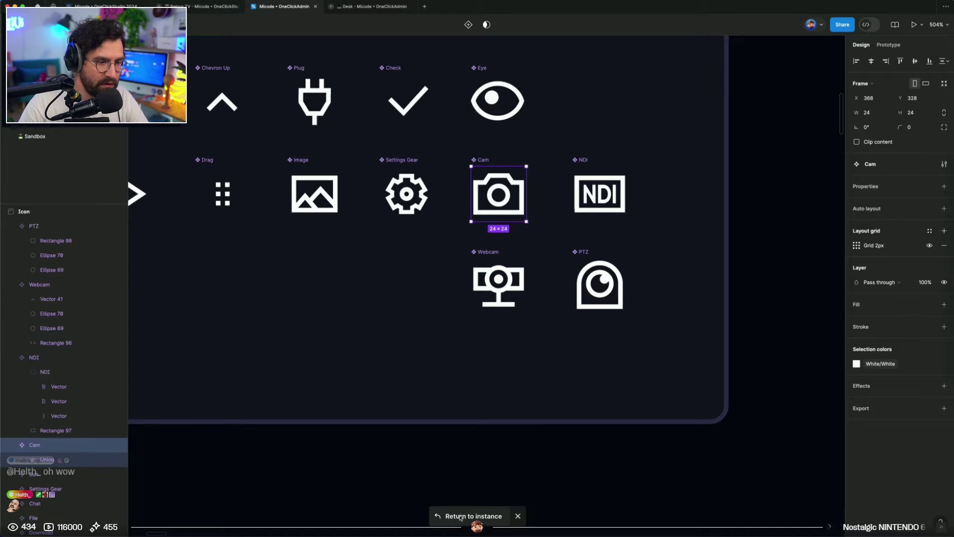
pyautogui.click(476, 515)
pyautogui.click(889, 164)
pyautogui.write('ptz')
pyautogui.click(876, 249)
pyautogui.click(655, 339)
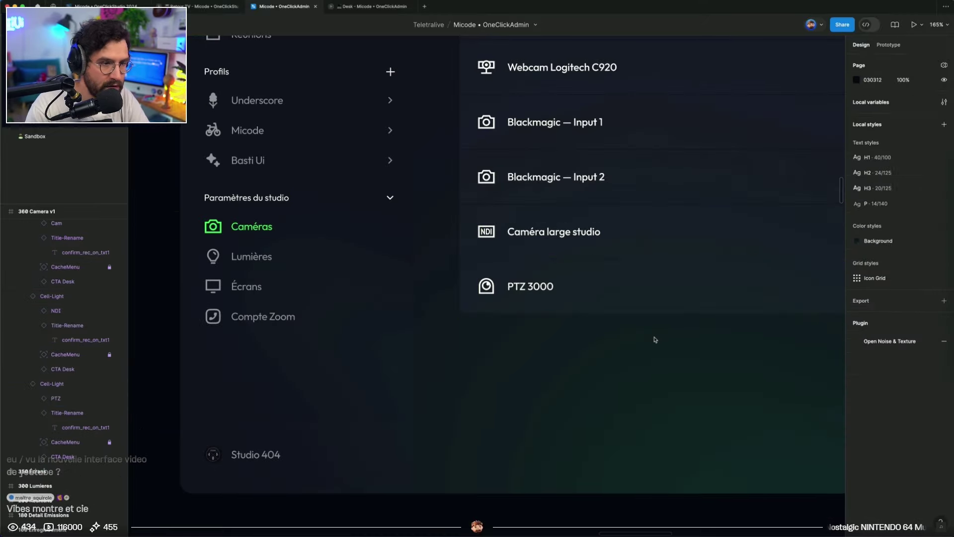
# Browse the PTZ camera image results in the browser for reference shapes
pyautogui.scroll(-5, 654, 341)
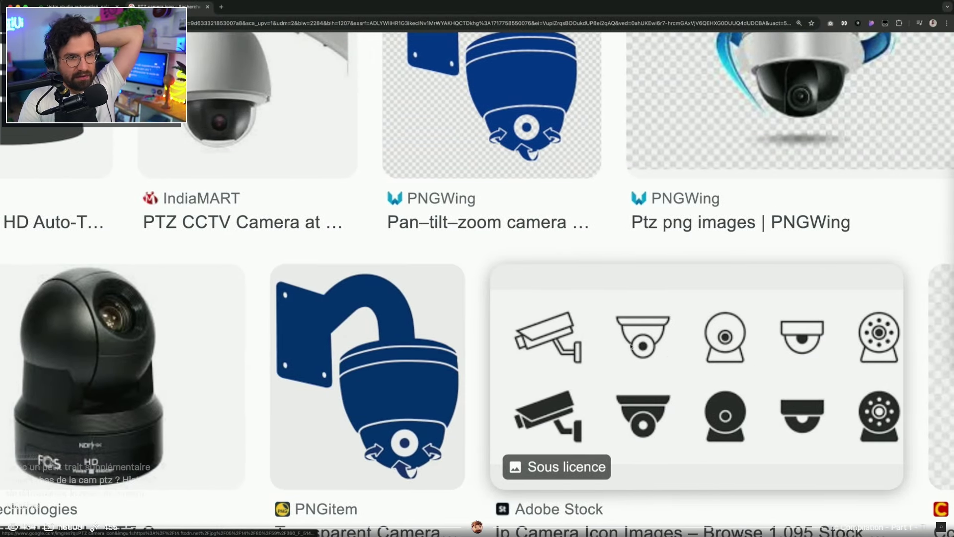
pyautogui.hscroll(3, 631, 346)
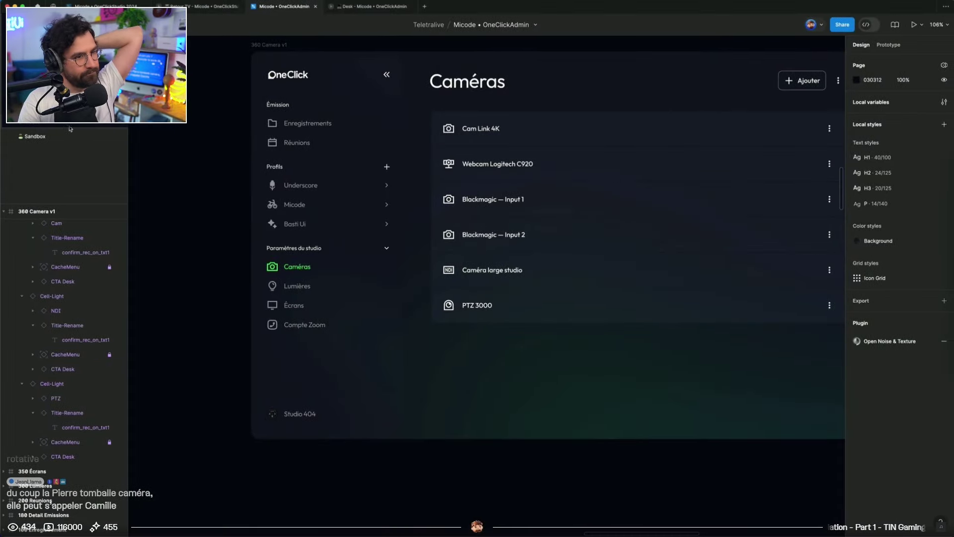
# Go to the PTZ icon's main component and extend its arched outline downward to a height of 21, with layout grids shown
pyautogui.click(449, 305)
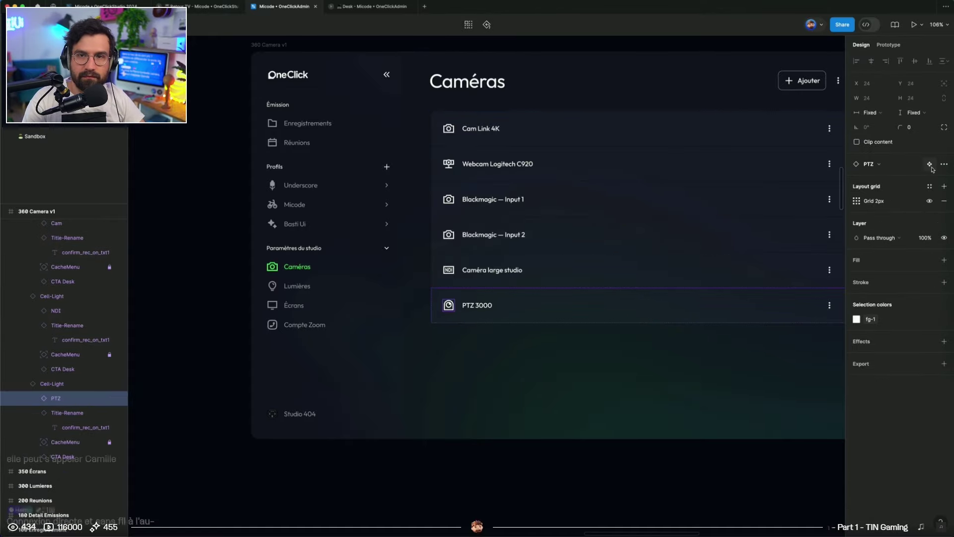
pyautogui.click(929, 164)
pyautogui.click(494, 336)
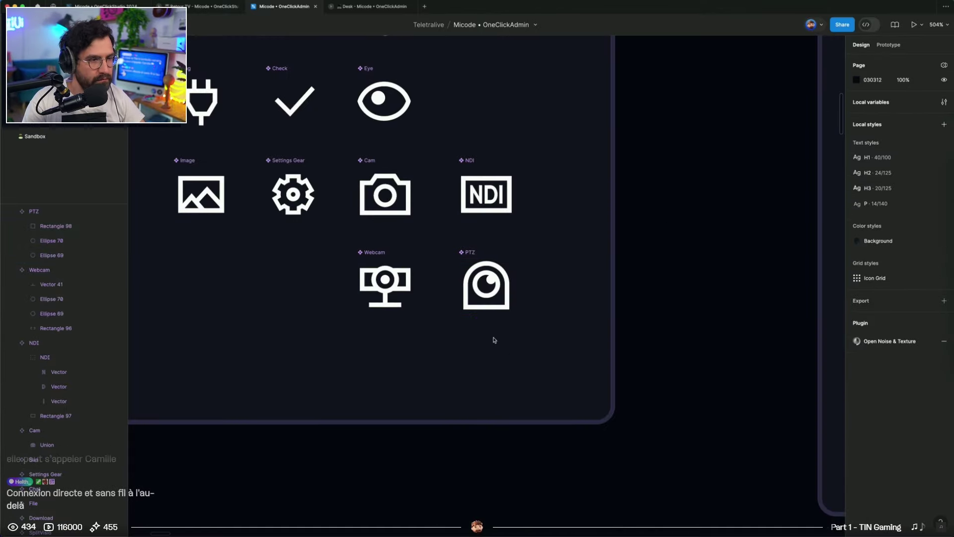
pyautogui.click(404, 269)
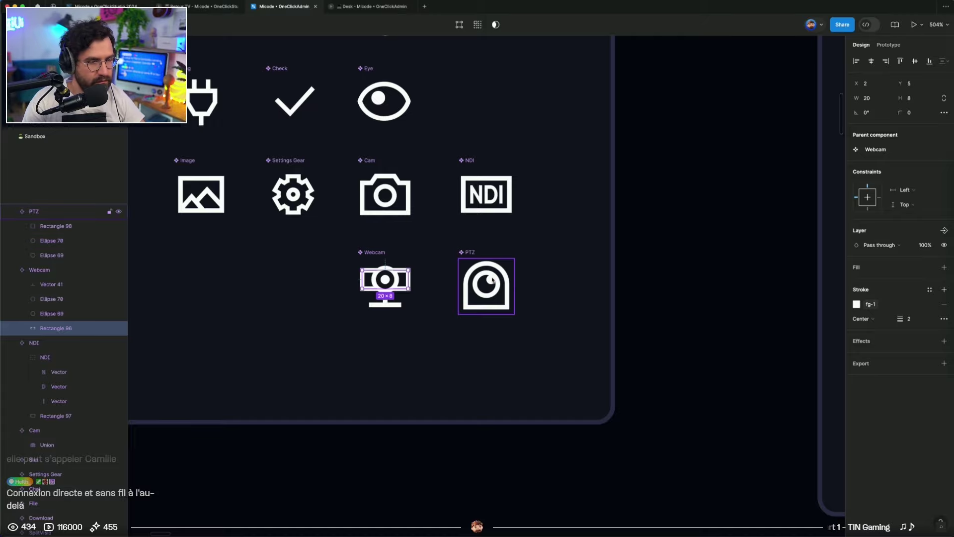
pyautogui.scroll(5, 492, 280)
pyautogui.click(480, 360)
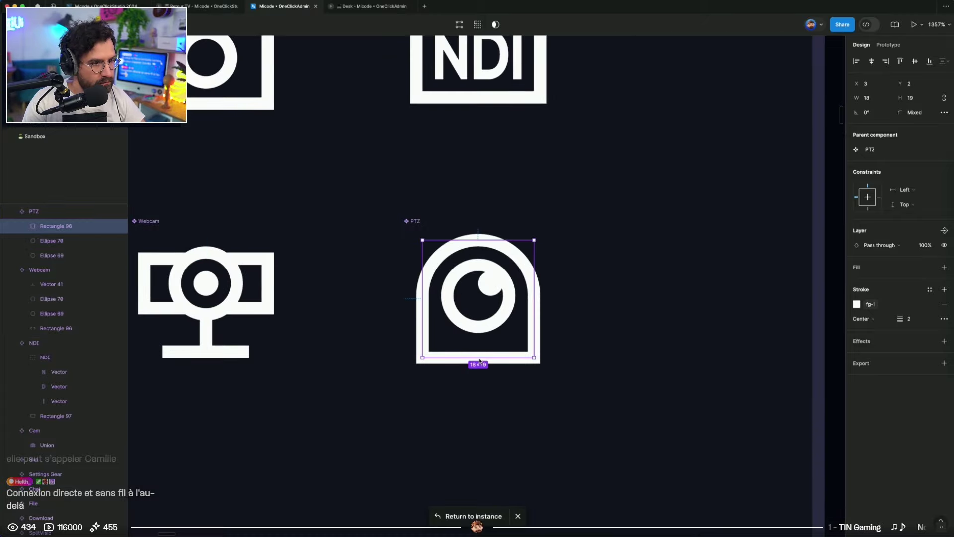
pyautogui.moveTo(479, 359)
pyautogui.mouseDown()
pyautogui.moveTo(475, 406)
pyautogui.moveTo(478, 362)
pyautogui.moveTo(479, 370)
pyautogui.mouseUp()
pyautogui.hotkey('shift', 'g')
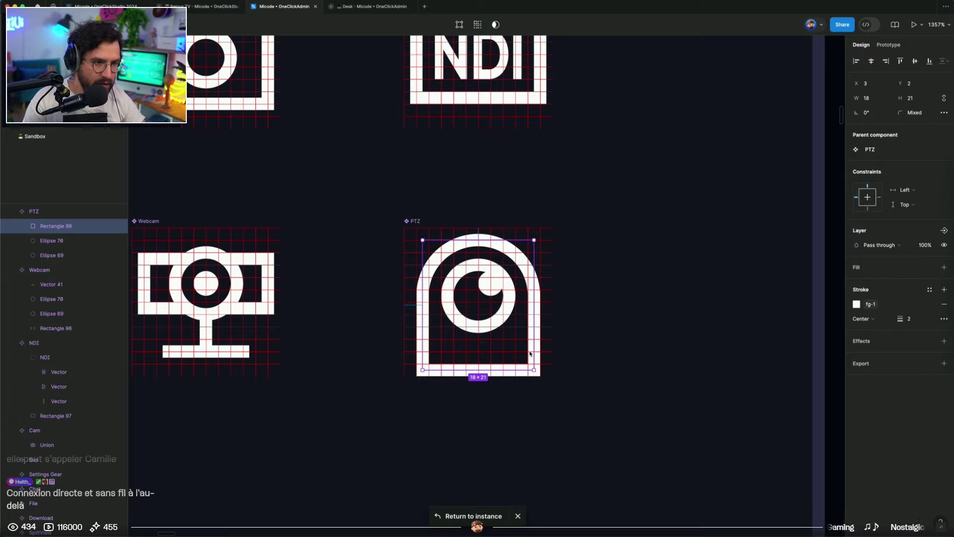
# Add a 12 × 2 bar filled with fg-1 beneath the PTZ lens at X 6, Y 18, and hide the layout grids
pyautogui.press('r')
pyautogui.moveTo(441, 344); pyautogui.dragTo(528, 357)
pyautogui.click(927, 268)
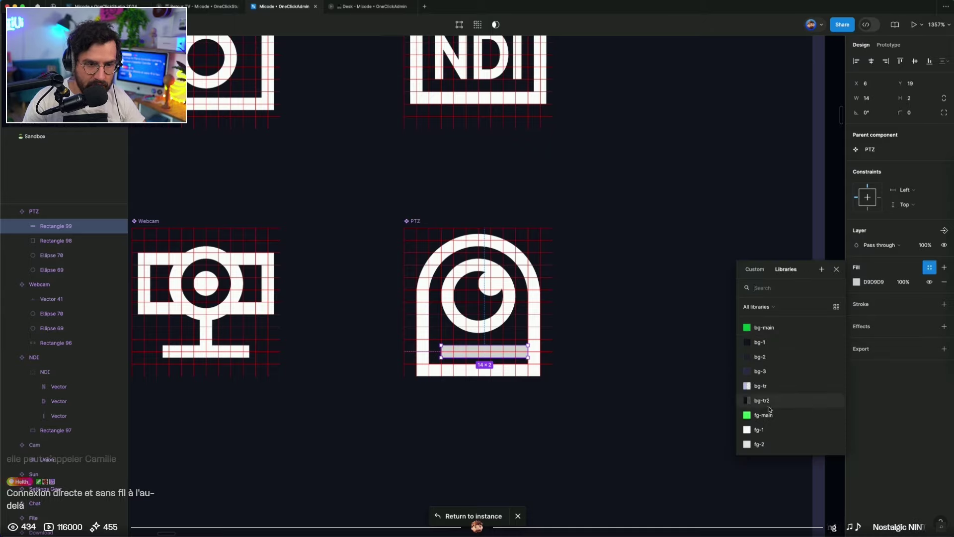
pyautogui.click(780, 429)
pyautogui.moveTo(504, 355); pyautogui.dragTo(495, 346)
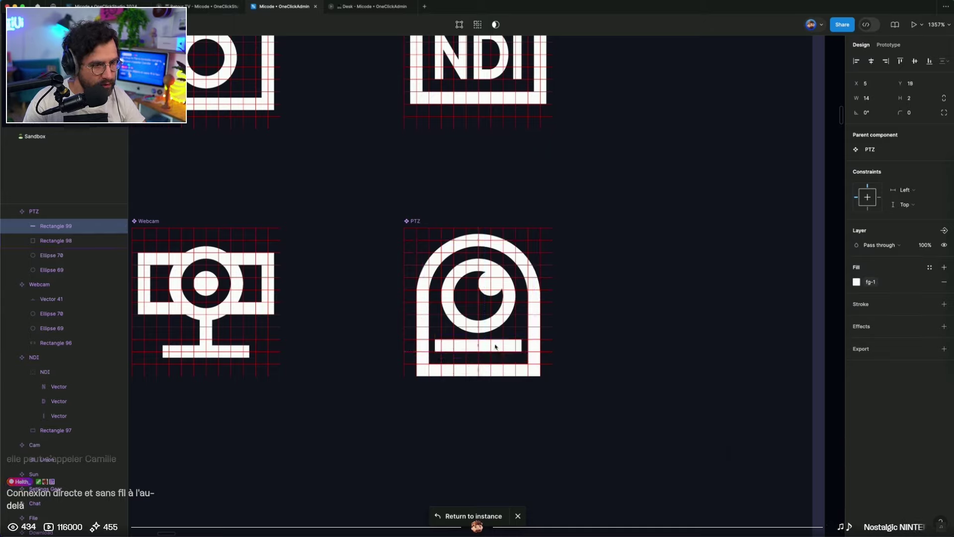
pyautogui.click(610, 332)
pyautogui.click(412, 220)
pyautogui.click(467, 206)
pyautogui.hotkey('ctrl', 'g')
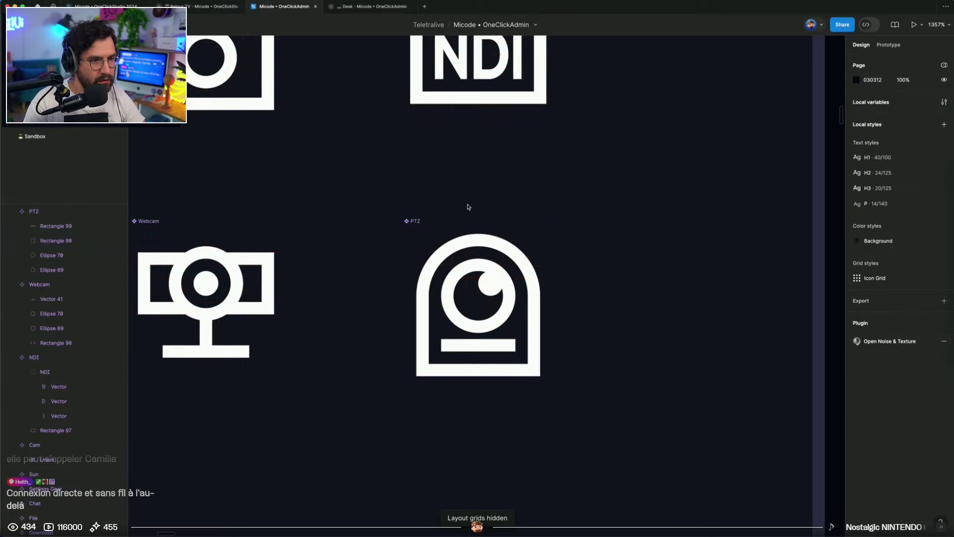
# Scale the lens ring and its inner circle together down to 8 × 8, keeping the ring's top edge in place
pyautogui.scroll(-5, 467, 206)
pyautogui.scroll(8, 543, 337)
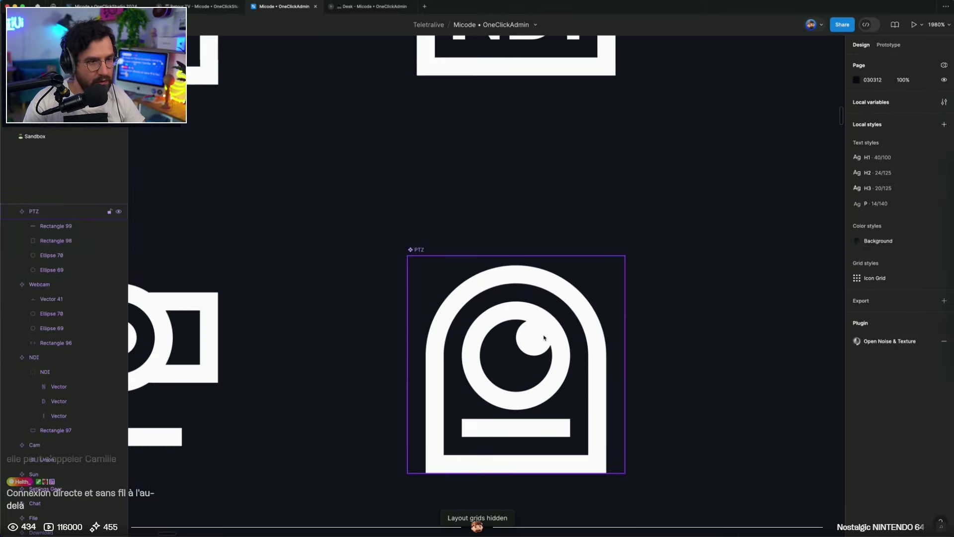
pyautogui.keyDown('super'); pyautogui.click(532, 339); pyautogui.keyUp('super')
pyautogui.keyDown('shift'); pyautogui.keyDown('super'); pyautogui.click(557, 339); pyautogui.keyUp('super'); pyautogui.keyUp('shift')
pyautogui.moveTo(521, 400); pyautogui.dragTo(521, 392)
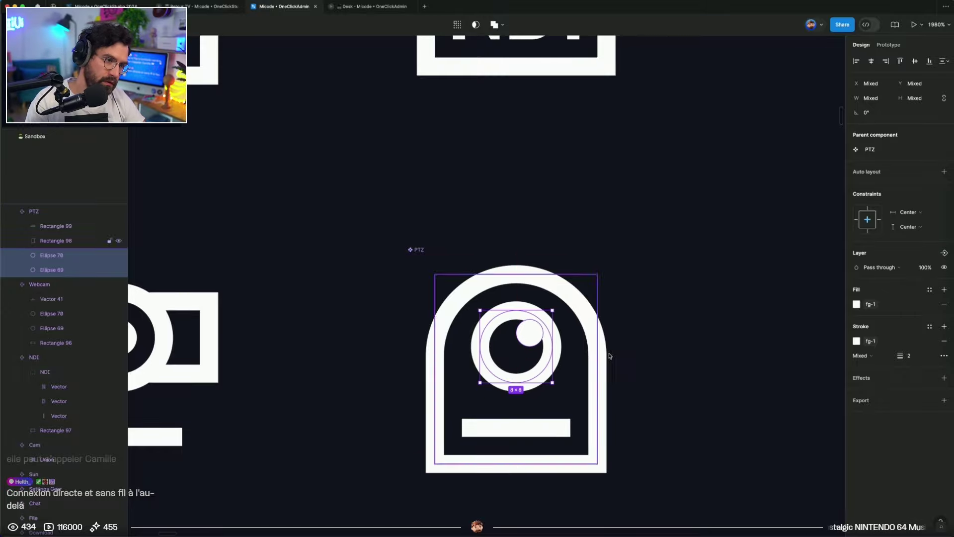
# Try removing the inner circle from the PTZ icon's lens
pyautogui.click(576, 351)
pyautogui.click(529, 332)
pyautogui.press('Delete')
pyautogui.click(620, 338)
pyautogui.scroll(-10, 619, 339)
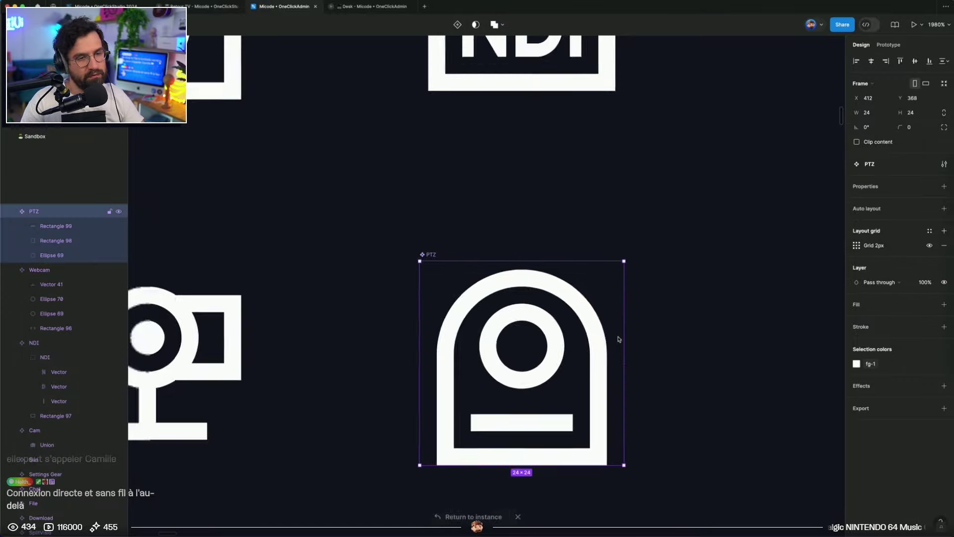
pyautogui.click(652, 336)
pyautogui.scroll(9, 651, 337)
pyautogui.press('super+z')
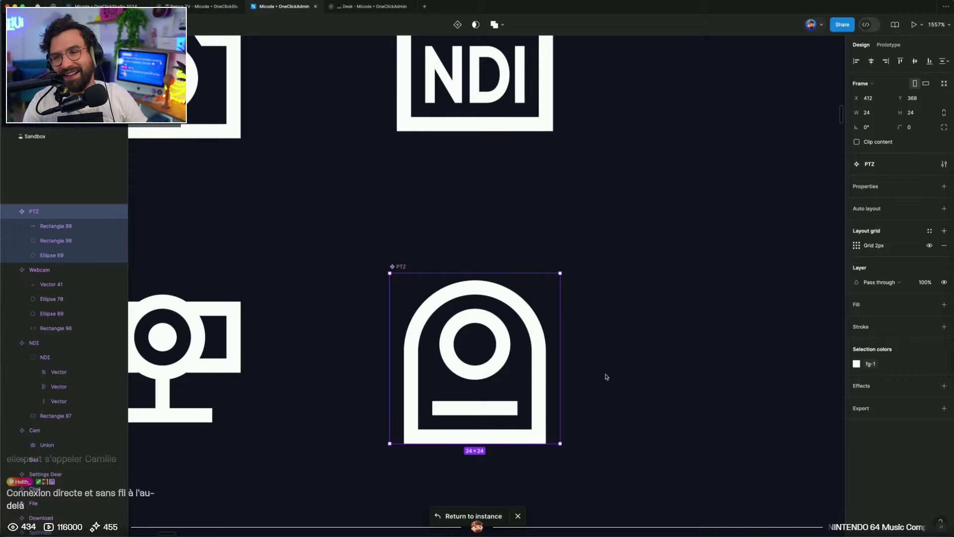
pyautogui.press('super+z')
pyautogui.press('super+z')
pyautogui.click(587, 373)
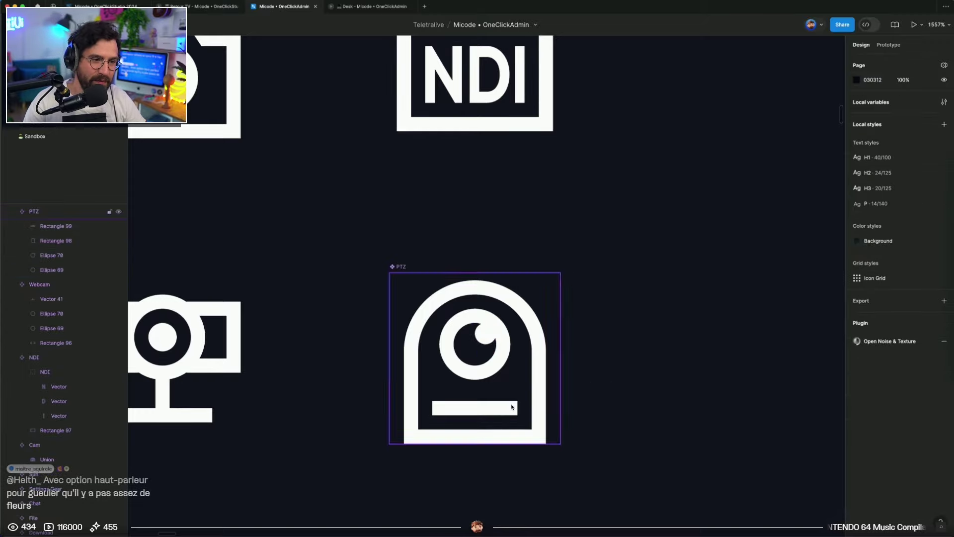
# Narrow the arched outline by one pixel per side, and flare its bottom corners out to X 3 and X 21
pyautogui.click(548, 355)
pyautogui.click(547, 356)
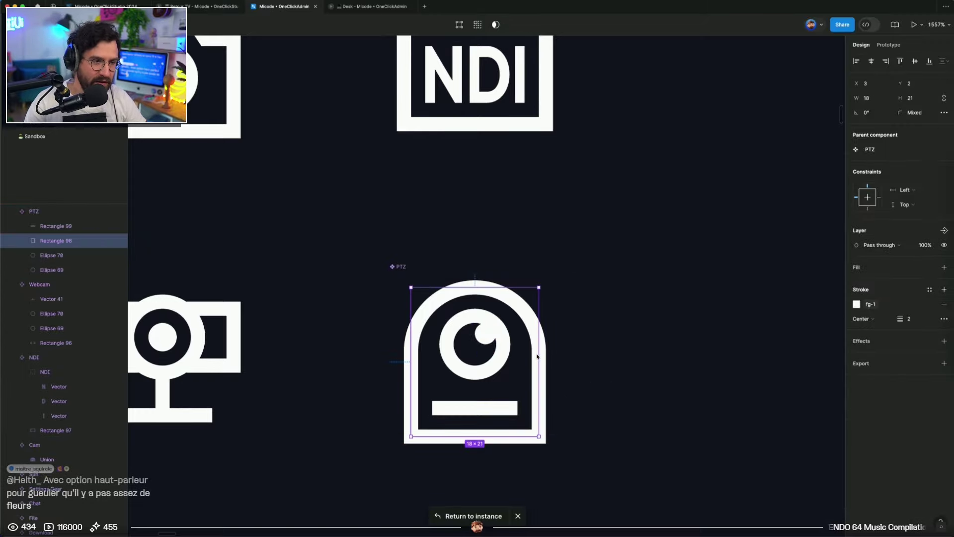
pyautogui.moveTo(538, 356); pyautogui.dragTo(531, 356)
pyautogui.doubleClick(533, 357)
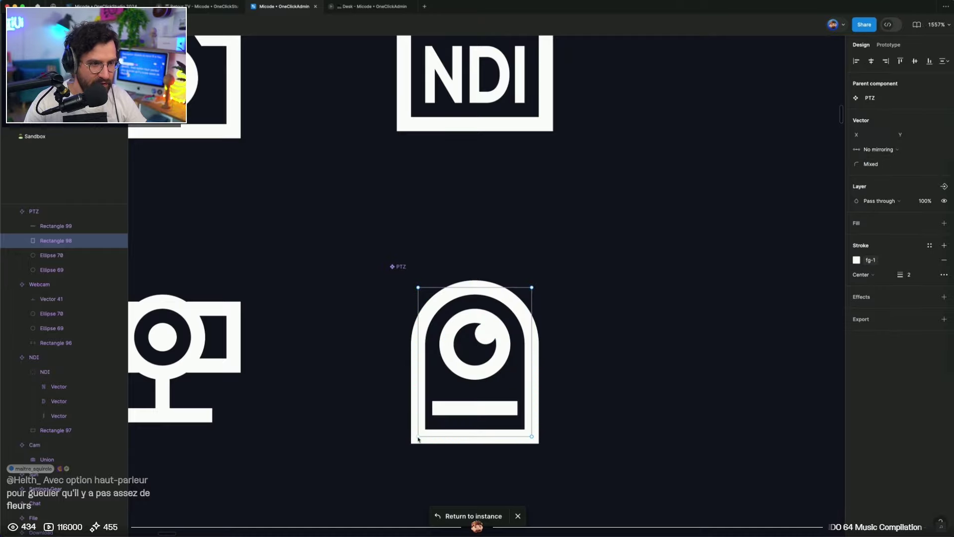
pyautogui.press('Left')
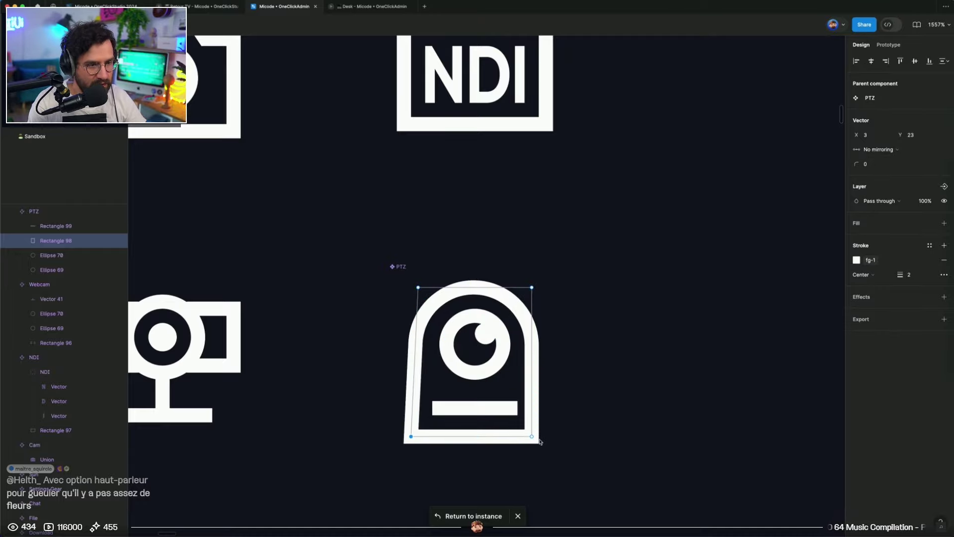
# Shorten the bar beneath the lens to a 3 × 2 block at X 15, Y 18
pyautogui.click(504, 409)
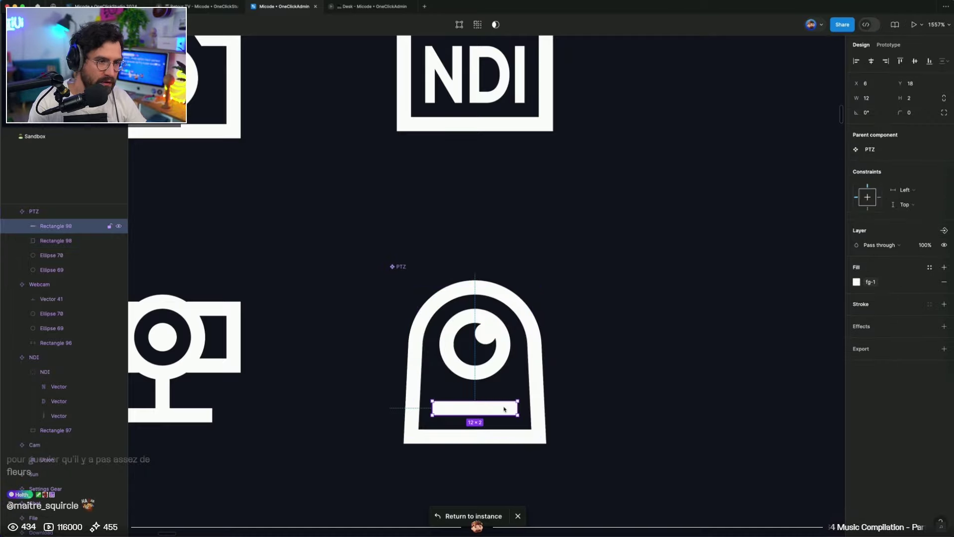
pyautogui.press('Delete')
pyautogui.hotkey('ctrl', 'z')
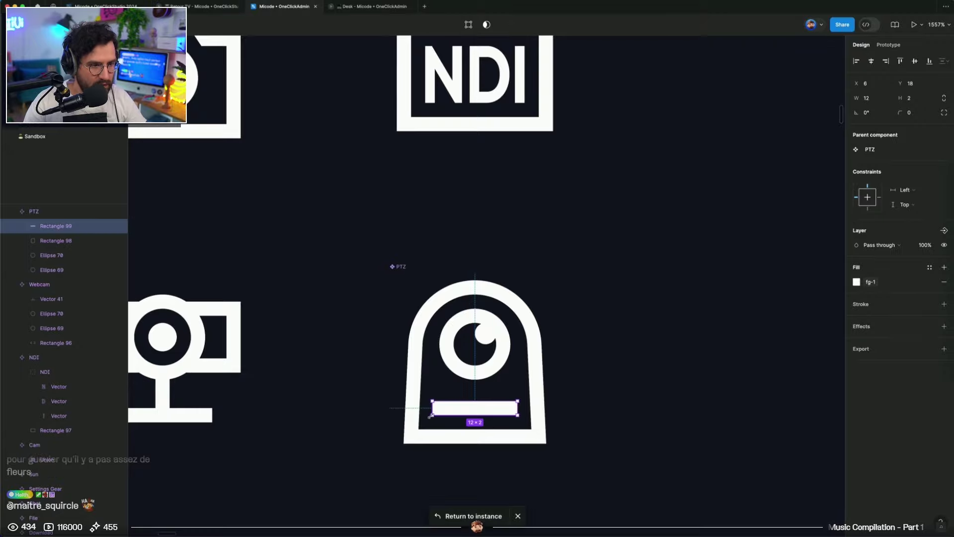
pyautogui.moveTo(427, 408); pyautogui.dragTo(497, 409)
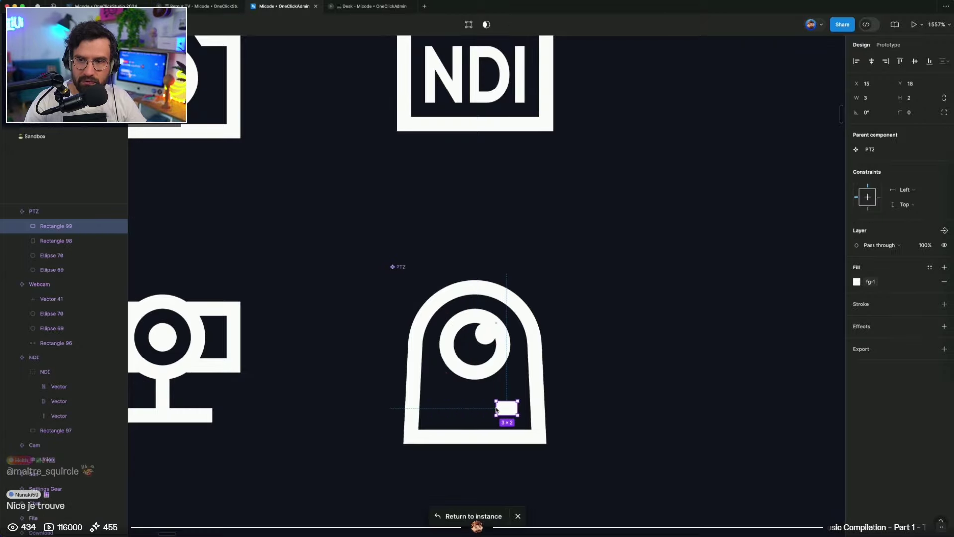
pyautogui.click(608, 370)
pyautogui.scroll(-5, 609, 370)
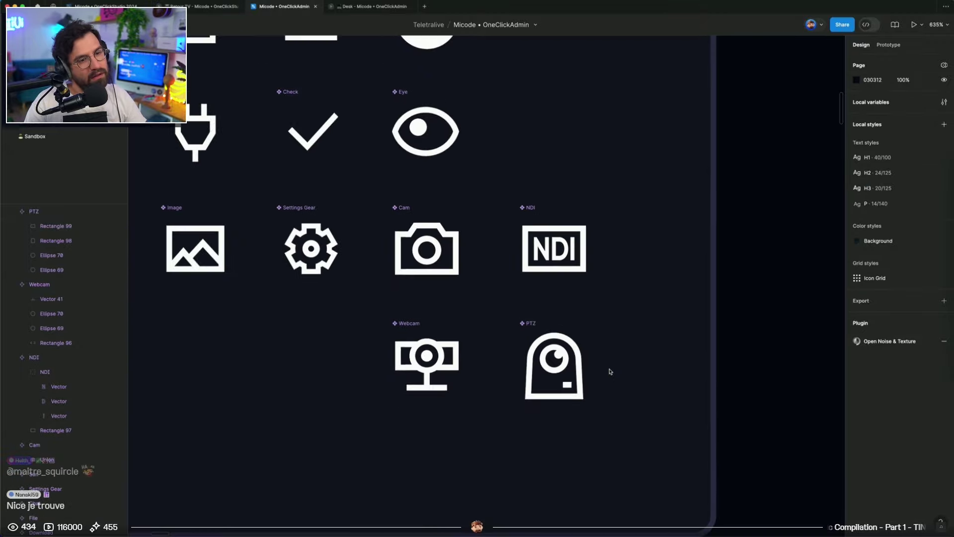
# Show the layout grids and flare the outline's base further, moving its bottom corners to X 22 and X 2
pyautogui.scroll(5, 575, 392)
pyautogui.doubleClick(551, 406)
pyautogui.click(550, 426)
pyautogui.hotkey('shift', 'g')
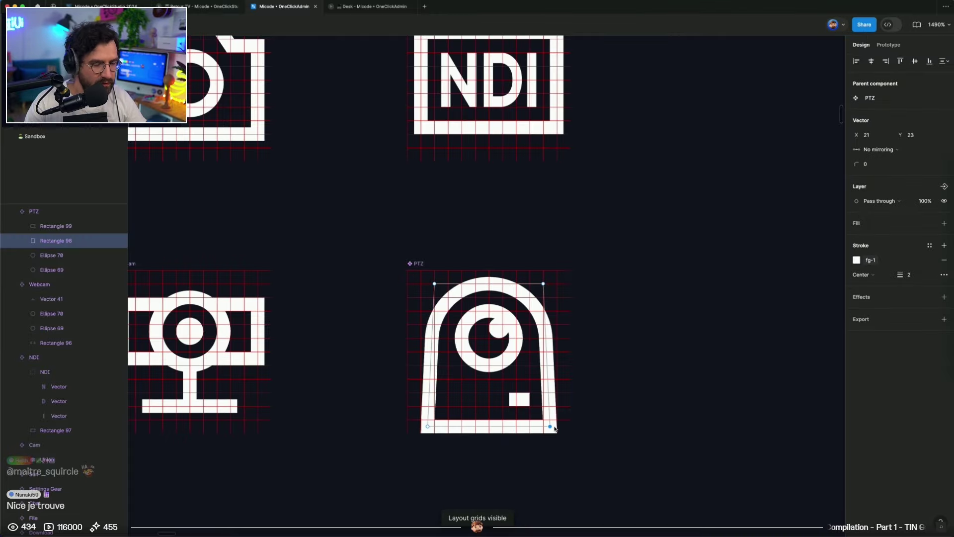
pyautogui.moveTo(554, 428); pyautogui.dragTo(561, 429)
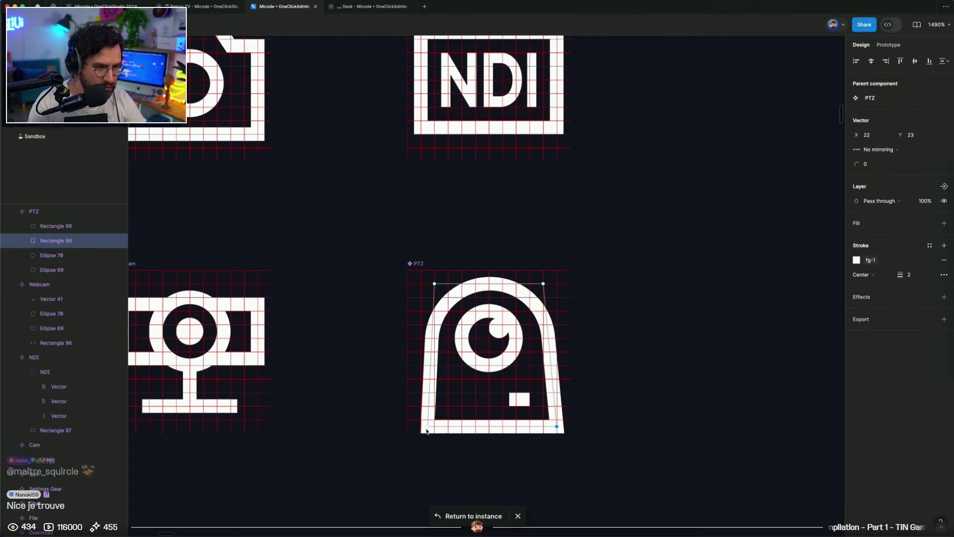
pyautogui.moveTo(428, 427); pyautogui.dragTo(415, 429)
pyautogui.press('Escape')
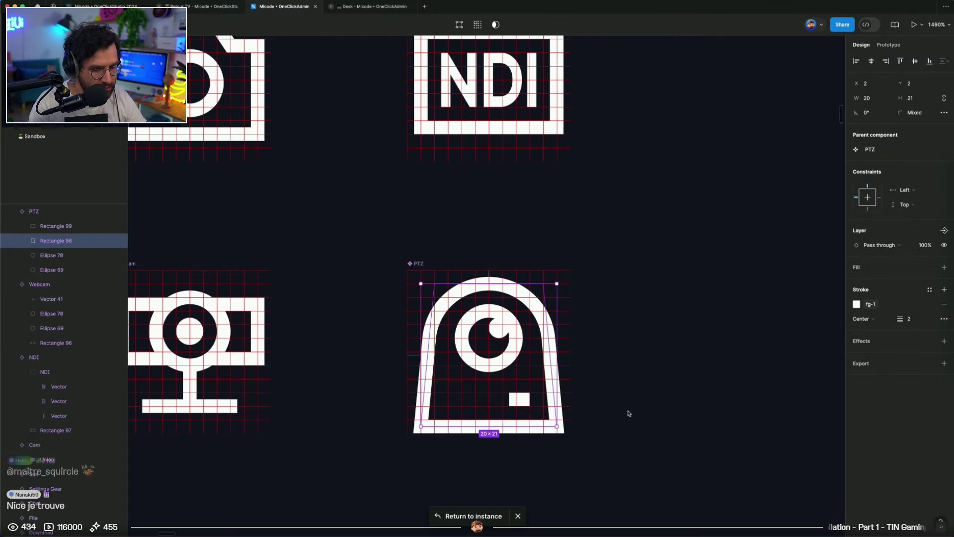
# Hide the layout grids and deselect the arched outline of the PTZ icon
pyautogui.hotkey('ctrl', 'g')
pyautogui.press('Escape')
pyautogui.scroll(-5, 627, 413)
pyautogui.hscroll(1, 622, 395)
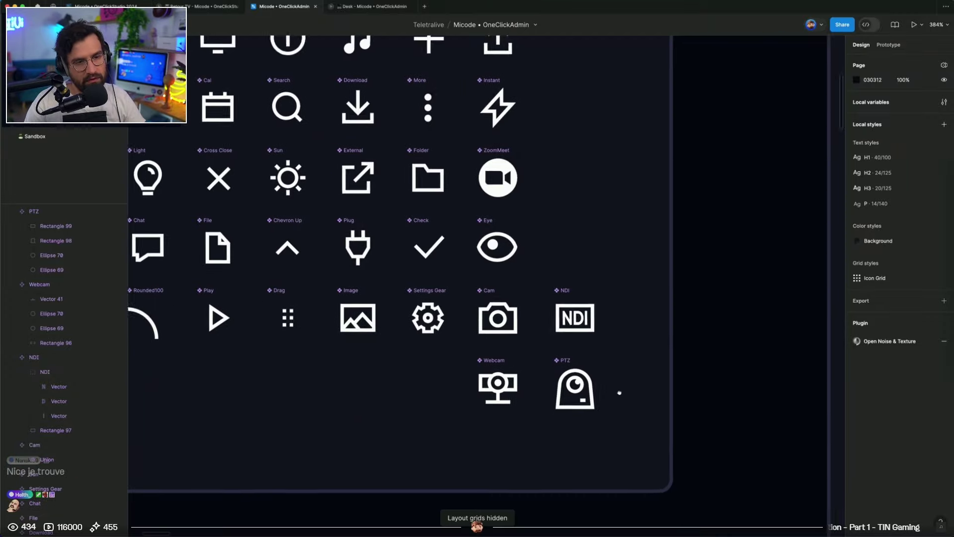
# Shrink the small block beneath the PTZ icon's lens to a 2 × 2 square and move it to X 5, Y 18
pyautogui.scroll(5, 615, 390)
pyautogui.click(481, 392)
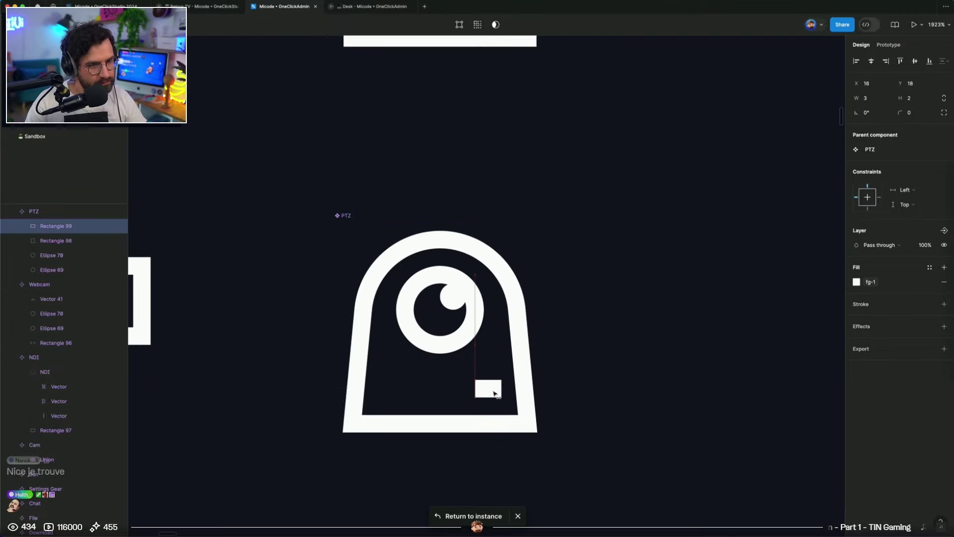
pyautogui.click(634, 369)
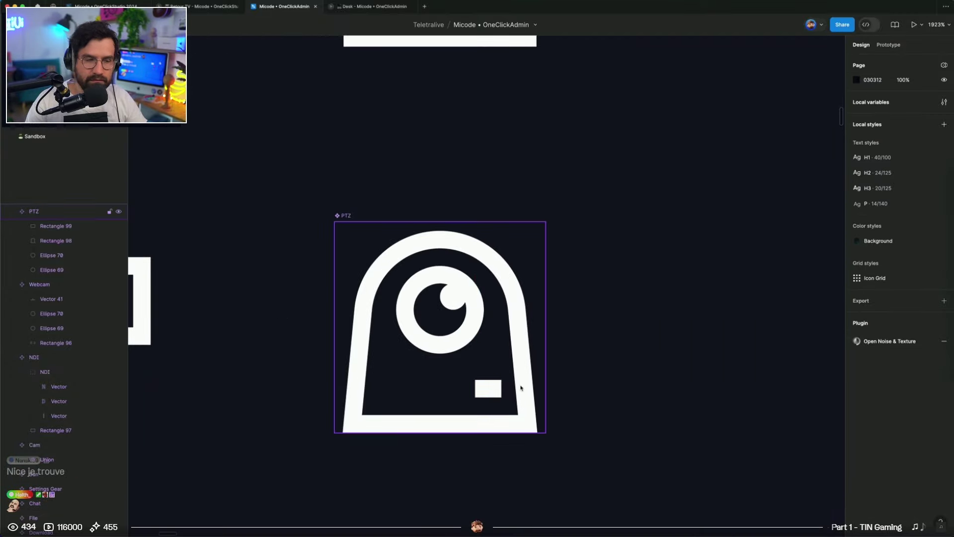
pyautogui.doubleClick(495, 392)
pyautogui.moveTo(500, 391); pyautogui.dragTo(391, 388)
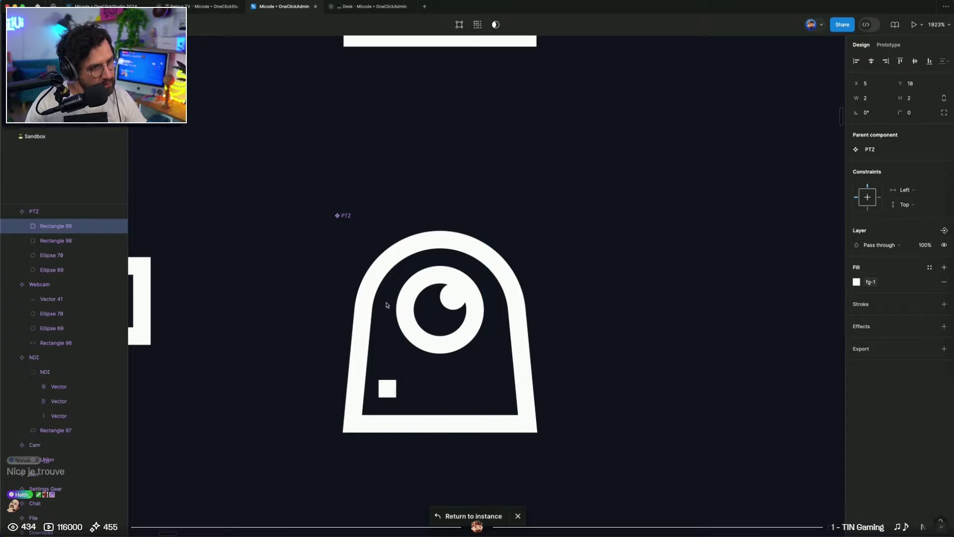
pyautogui.press('Escape')
# Return to the icon's instance and inspect the revised PTZ icon beside the others in the 360 Camera v1 list
pyautogui.click(473, 516)
pyautogui.press('Escape')
pyautogui.hscroll(2, 571, 484)
pyautogui.scroll(1, 572, 485)
pyautogui.hscroll(1, 528, 479)
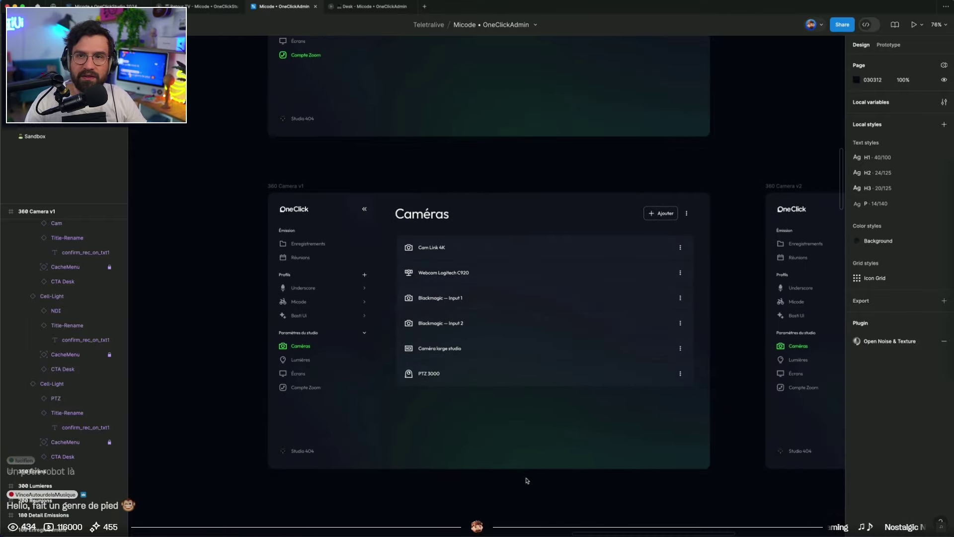
pyautogui.hscroll(3, 529, 472)
pyautogui.scroll(10, 398, 343)
pyautogui.scroll(-3, 319, 495)
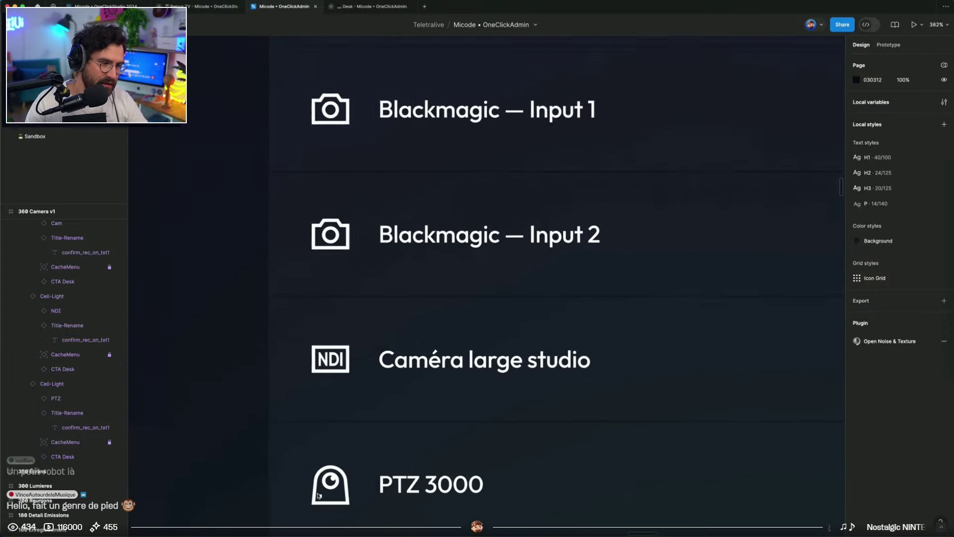
pyautogui.scroll(-10, 319, 496)
pyautogui.moveTo(364, 518); pyautogui.dragTo(370, 469)
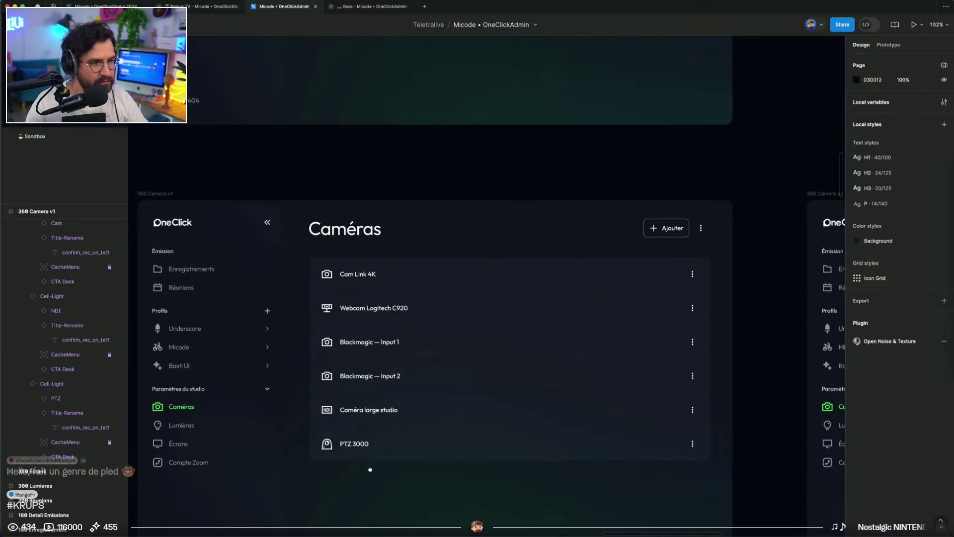
# Switch to the browser, examine the PTZ camera icon image results for reference shapes, and return to the Figma design
pyautogui.hotkey('ctrl', 'Left')
pyautogui.scroll(-3, 481, 375)
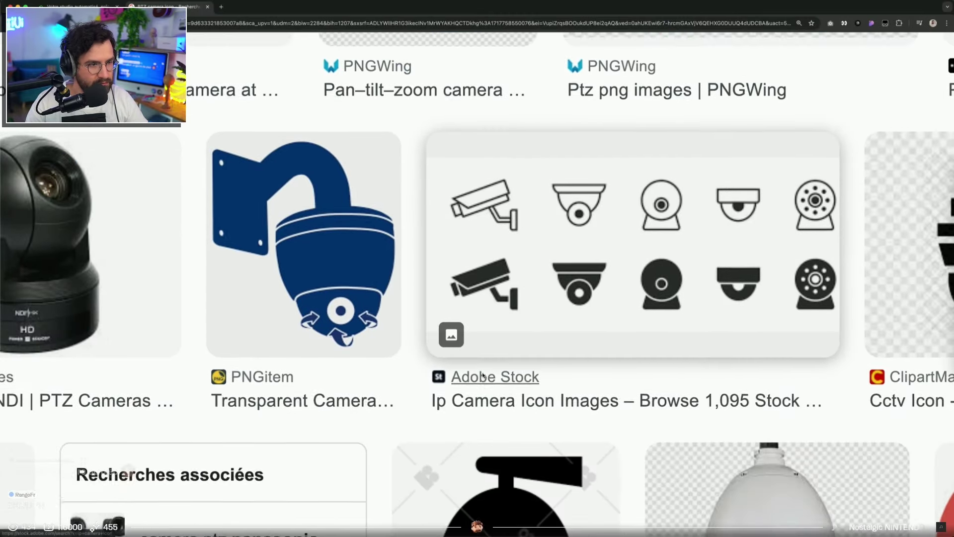
pyautogui.scroll(-5, 481, 376)
pyautogui.scroll(4, 481, 376)
pyautogui.hscroll(-4, 481, 375)
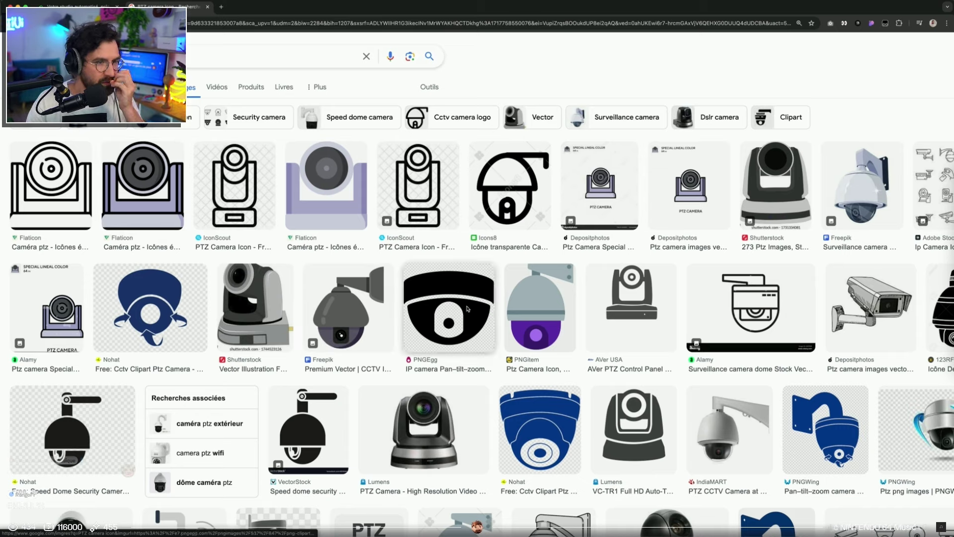
pyautogui.hscroll(5, 641, 298)
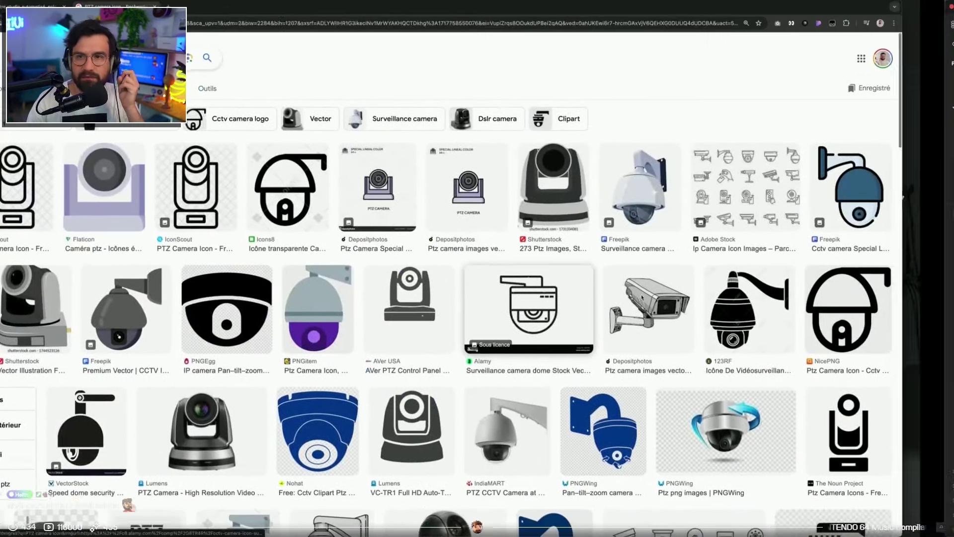
pyautogui.hotkey('ctrl', 'Right')
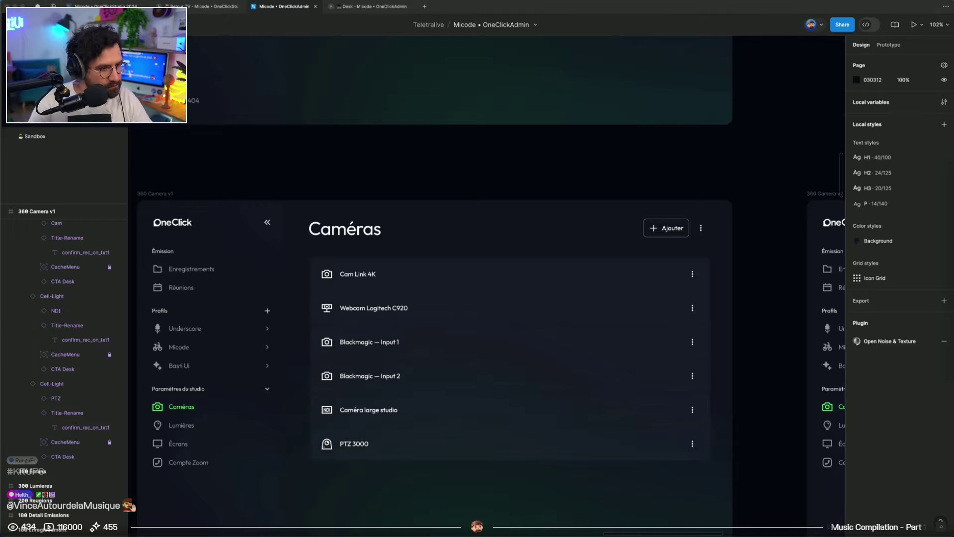
# Compare the 360 Camera v1 list layout with the 360 Camera v2 thumbnail grid
pyautogui.scroll(-5, 420, 473)
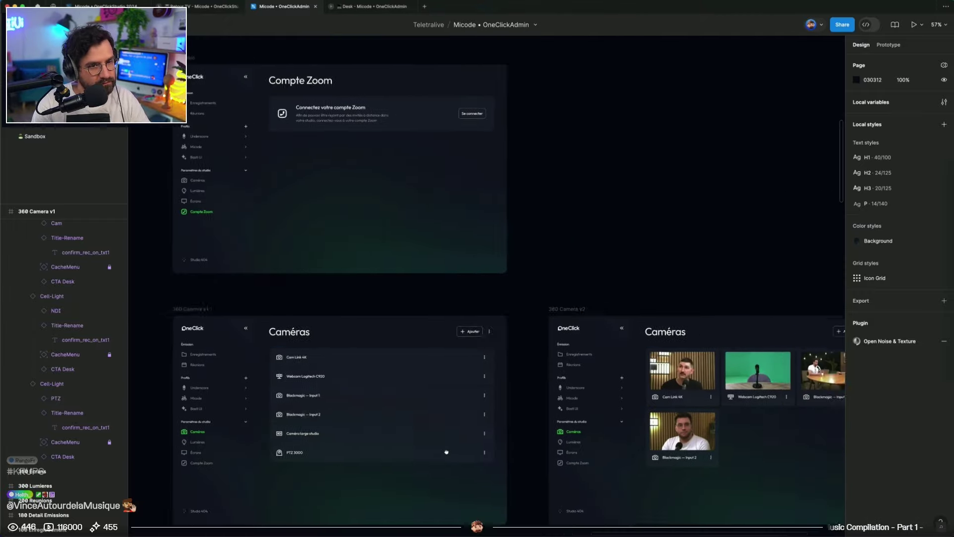
pyautogui.hscroll(5, 446, 451)
pyautogui.scroll(-1, 447, 451)
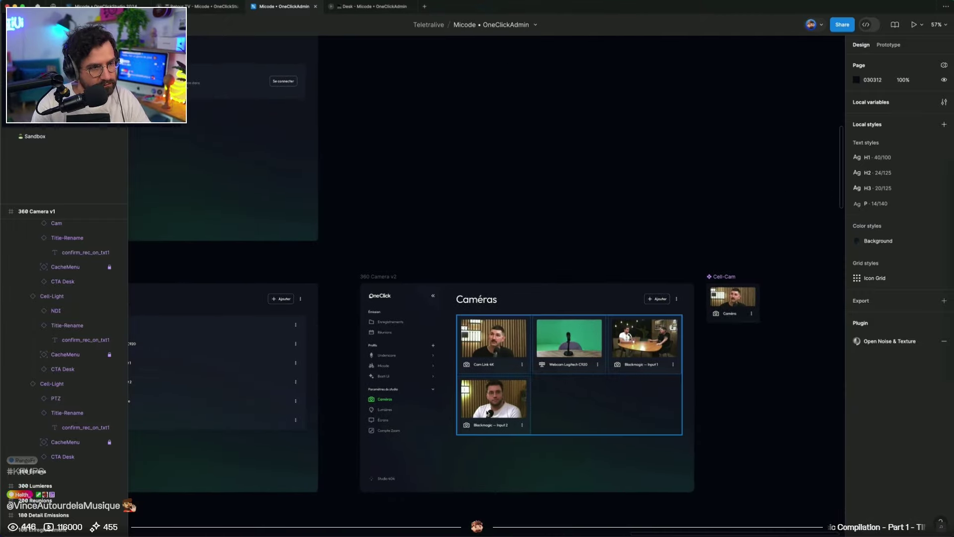
pyautogui.moveTo(335, 477); pyautogui.dragTo(490, 453)
pyautogui.hscroll(5, 490, 453)
pyautogui.scroll(-1, 490, 453)
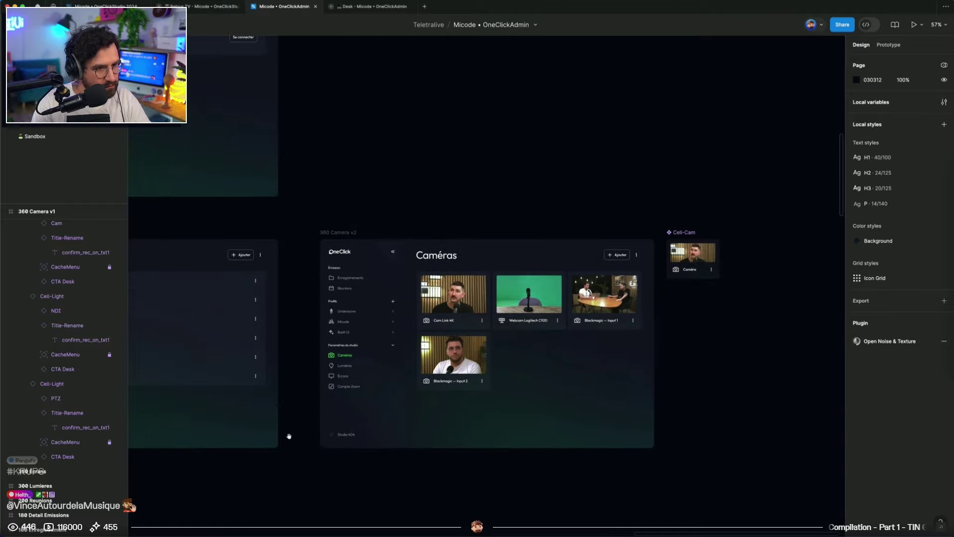
pyautogui.moveTo(446, 423); pyautogui.dragTo(613, 411)
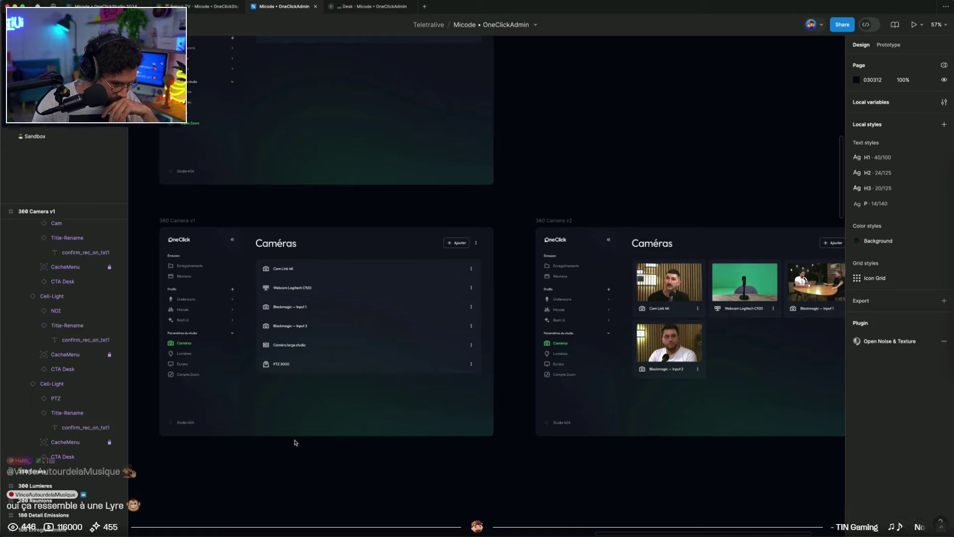
# Check the PTZ 3000 row's icon up close and within the whole camera list
pyautogui.click(265, 370)
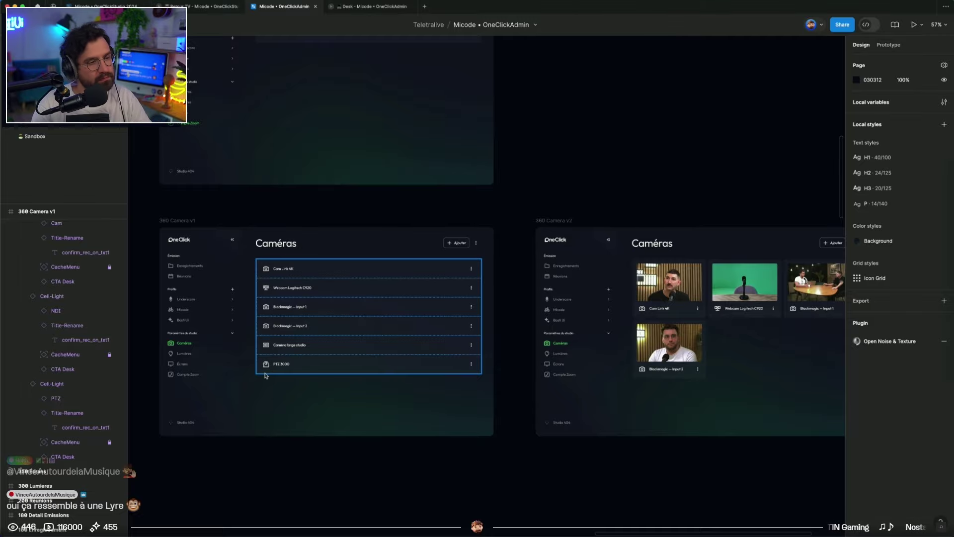
pyautogui.scroll(10, 265, 372)
pyautogui.click(267, 426)
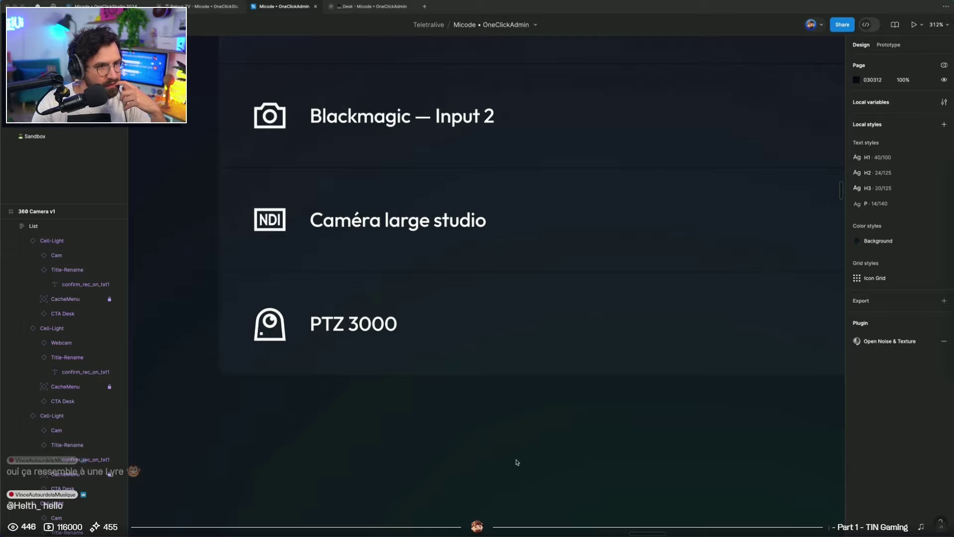
pyautogui.scroll(-5, 517, 461)
pyautogui.hscroll(3, 465, 456)
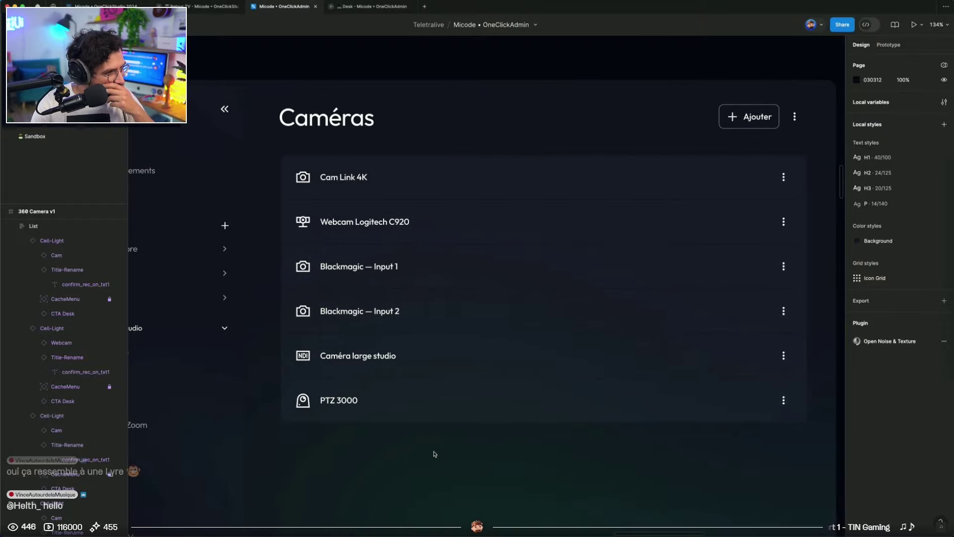
# Move the Cell-Cam component above the 360 Camera v2 frame, to X 6716, Y 3563
pyautogui.scroll(-5, 435, 452)
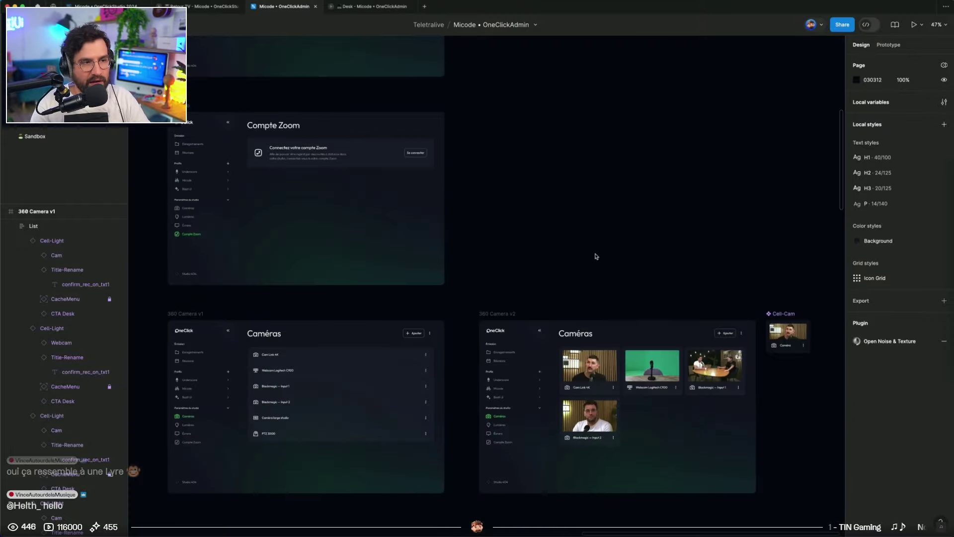
pyautogui.hscroll(3, 582, 252)
pyautogui.moveTo(622, 304); pyautogui.dragTo(502, 247)
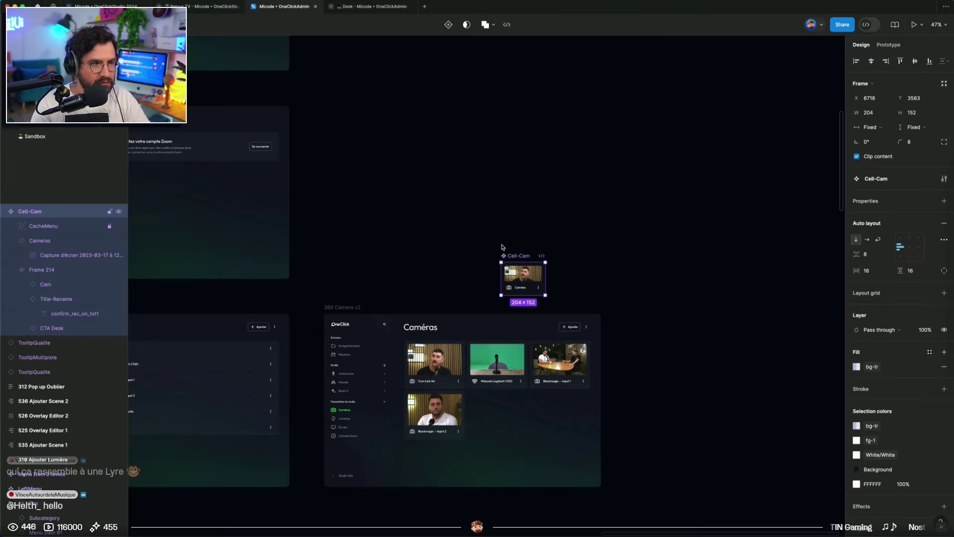
pyautogui.click(458, 224)
# Place a copy of the 535 Ajouter Scene 1 dialog beside the 360 Camera v2 frame
pyautogui.scroll(-6, 457, 224)
pyautogui.hscroll(-3, 692, 158)
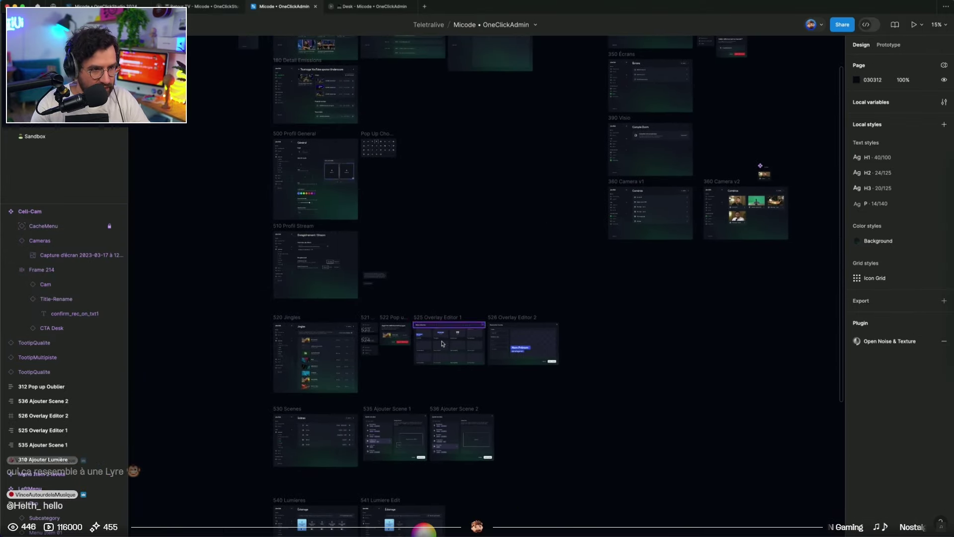
pyautogui.scroll(2, 390, 417)
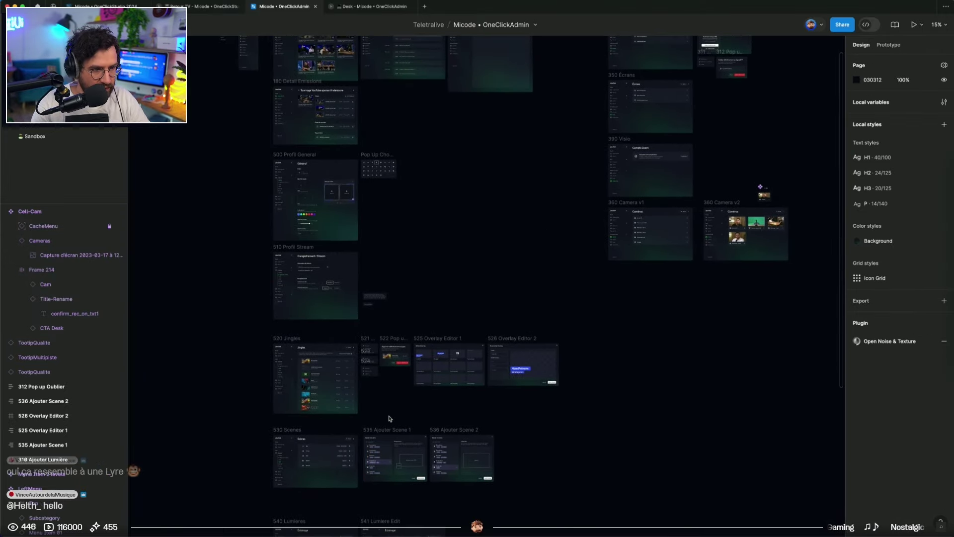
pyautogui.click(387, 430)
pyautogui.moveTo(386, 430); pyautogui.dragTo(517, 202)
pyautogui.scroll(5, 809, 210)
pyautogui.click(791, 203)
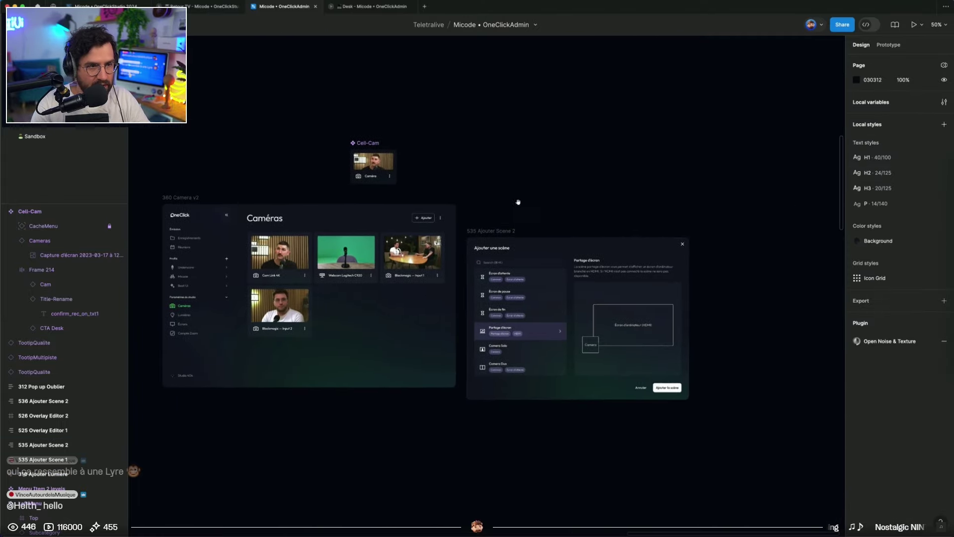
# Change the copied dialog's title to "Ajouter une caméra"
pyautogui.click(514, 235)
pyautogui.scroll(5, 519, 226)
pyautogui.click(520, 225)
pyautogui.doubleClick(527, 225)
pyautogui.write('camr')
pyautogui.press('BackSpace')
pyautogui.write('éra')
pyautogui.click(583, 132)
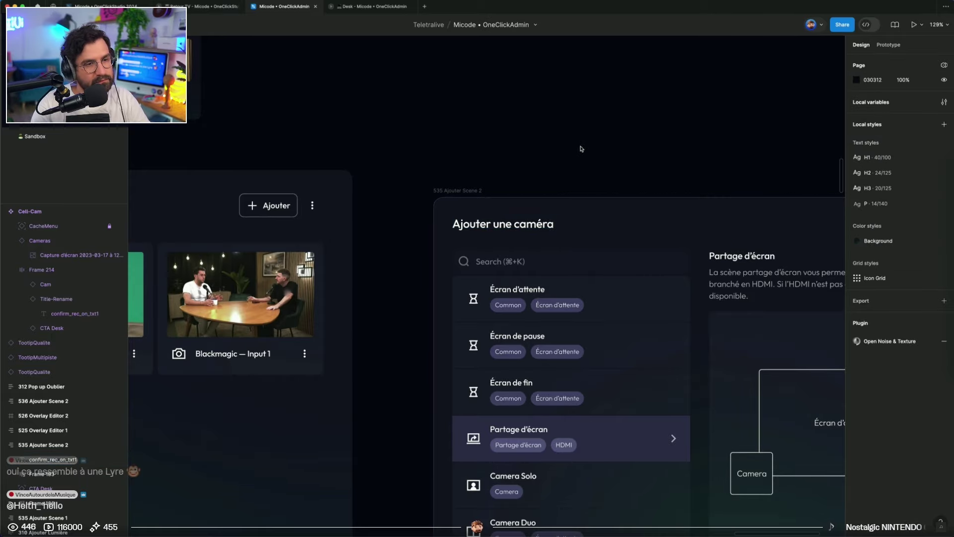
# Delete the "Partage d'écran" description and preview section from the copied dialog
pyautogui.scroll(-3, 581, 148)
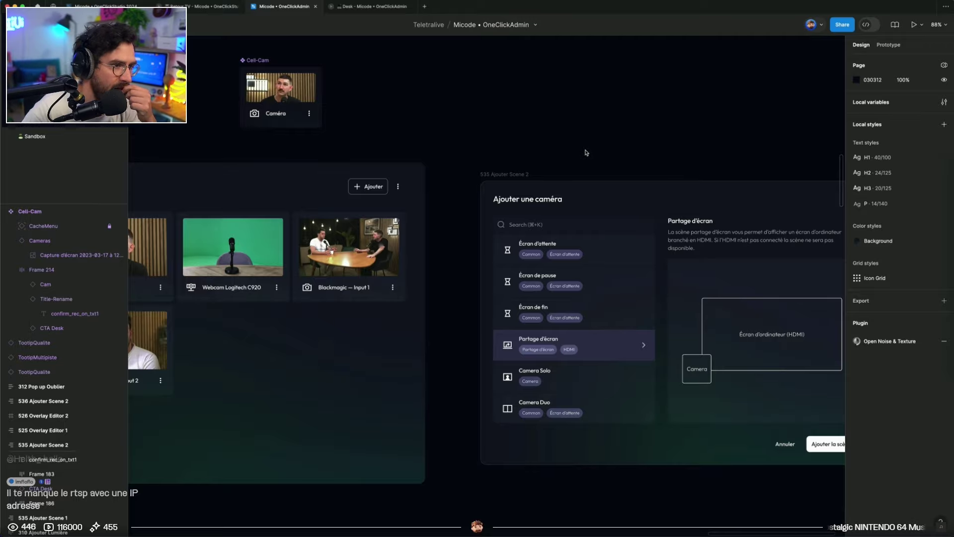
pyautogui.hscroll(-7, 384, 369)
pyautogui.hscroll(2, 383, 368)
pyautogui.hscroll(-7, 384, 368)
pyautogui.hscroll(12, 383, 369)
pyautogui.hscroll(4, 384, 369)
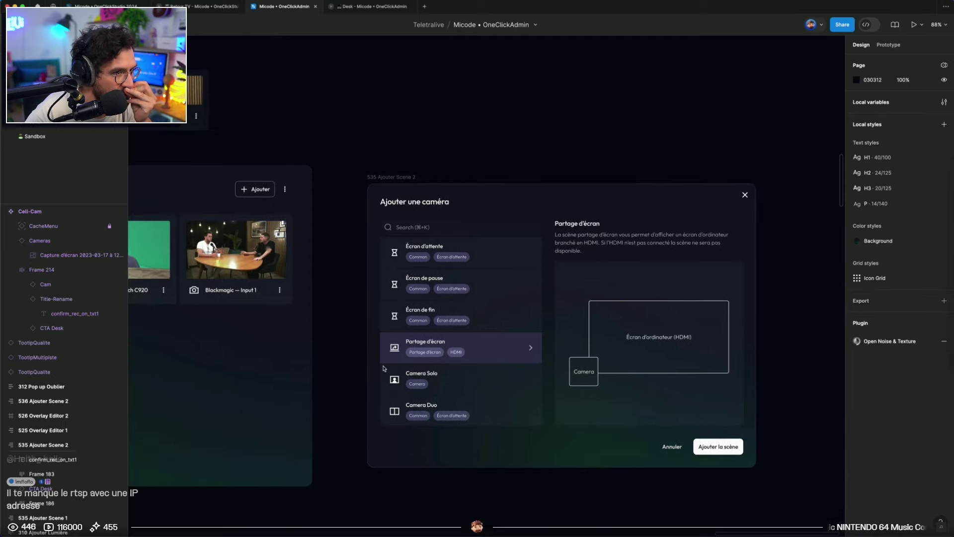
pyautogui.click(648, 264)
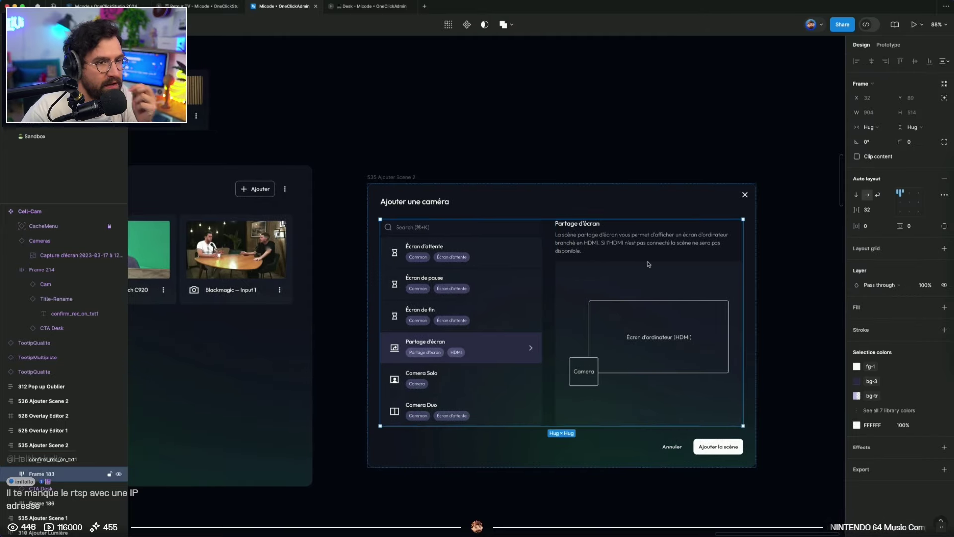
pyautogui.doubleClick(602, 291)
pyautogui.press('Delete')
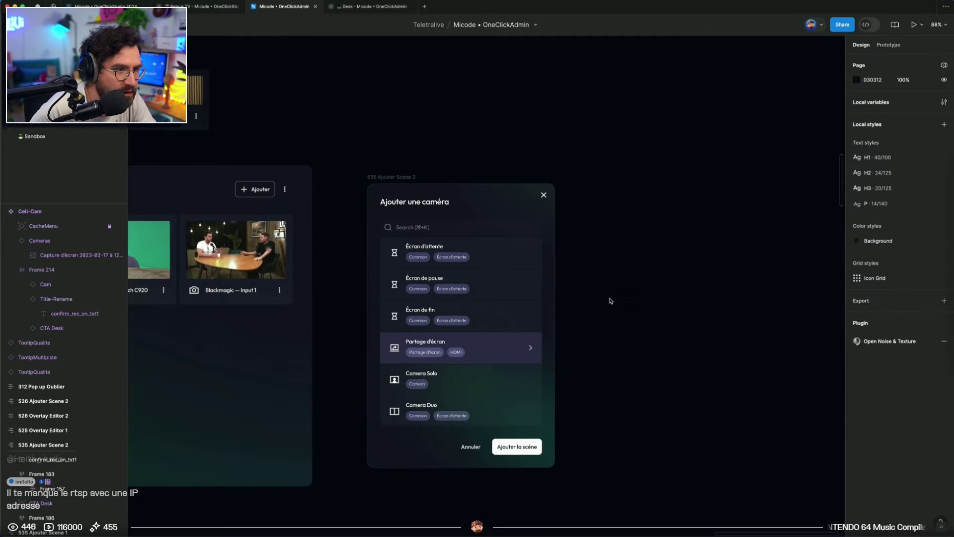
# Delete the search field above the list in the "Ajouter une caméra" dialog
pyautogui.click(420, 233)
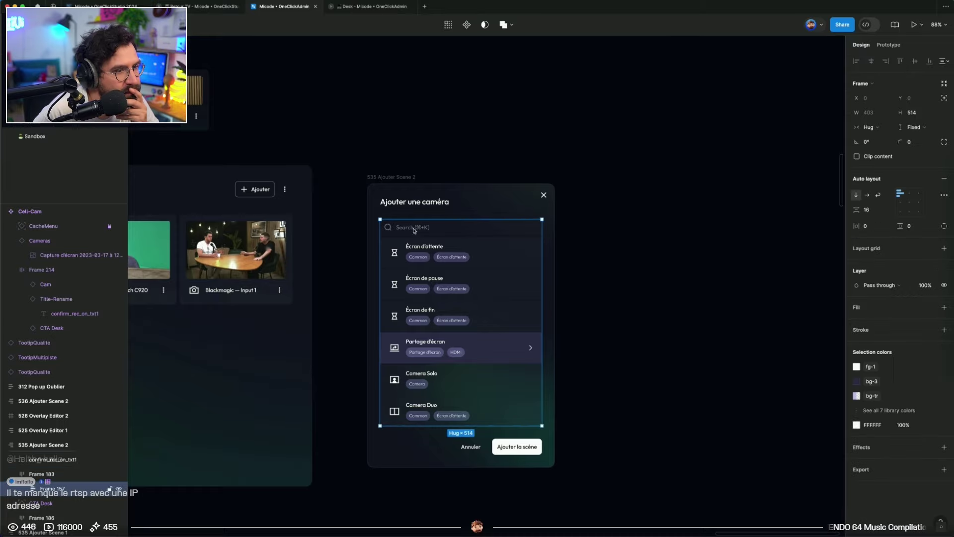
pyautogui.doubleClick(431, 231)
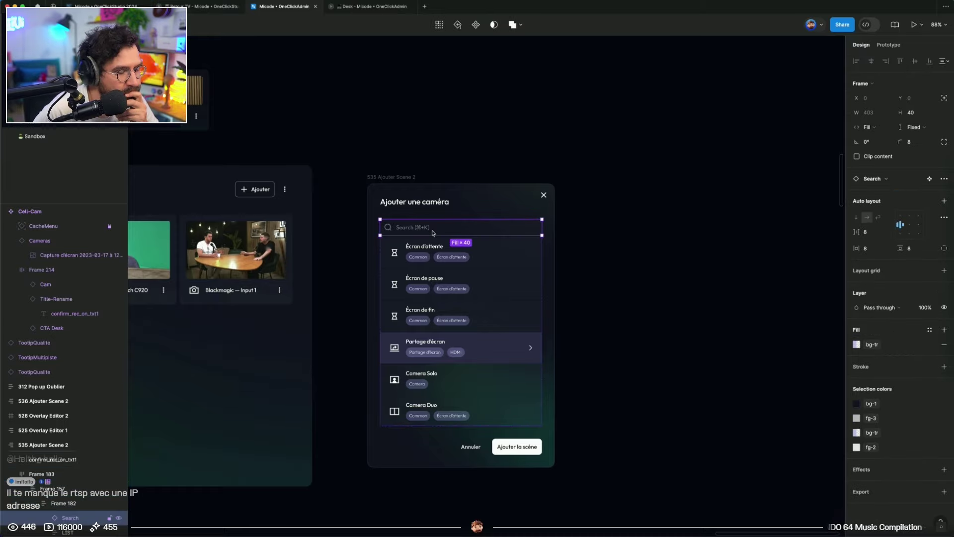
pyautogui.press('Delete')
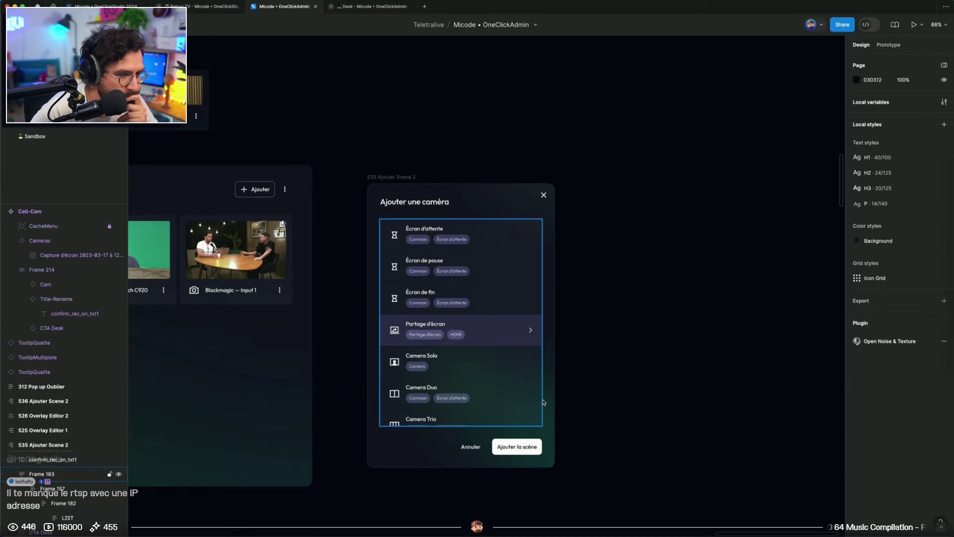
# Place a copy of the "Ajouter une caméra" title as the first item inside the dialog's LIST frame, above the scene rows
pyautogui.hscroll(-10, 544, 402)
pyautogui.hscroll(3, 526, 388)
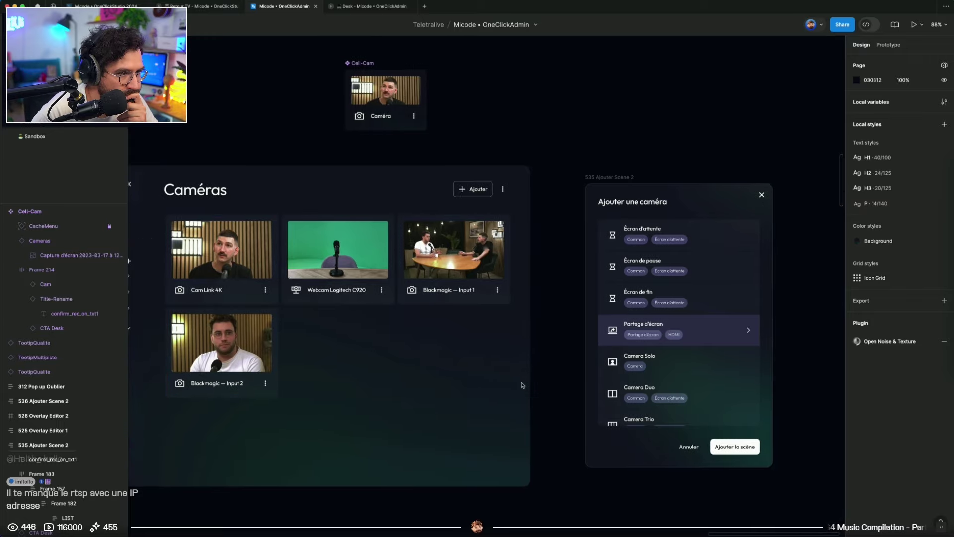
pyautogui.hscroll(-7, 522, 385)
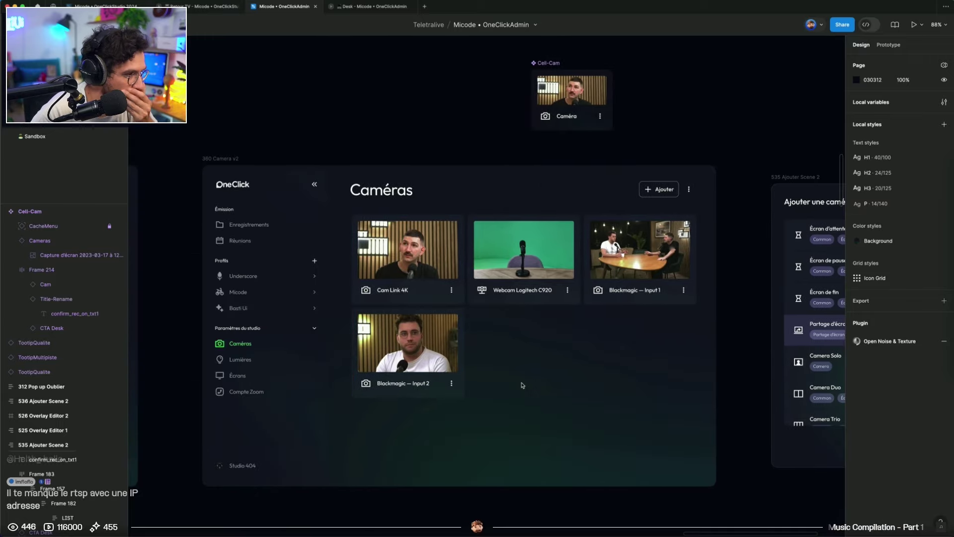
pyautogui.hscroll(7, 521, 385)
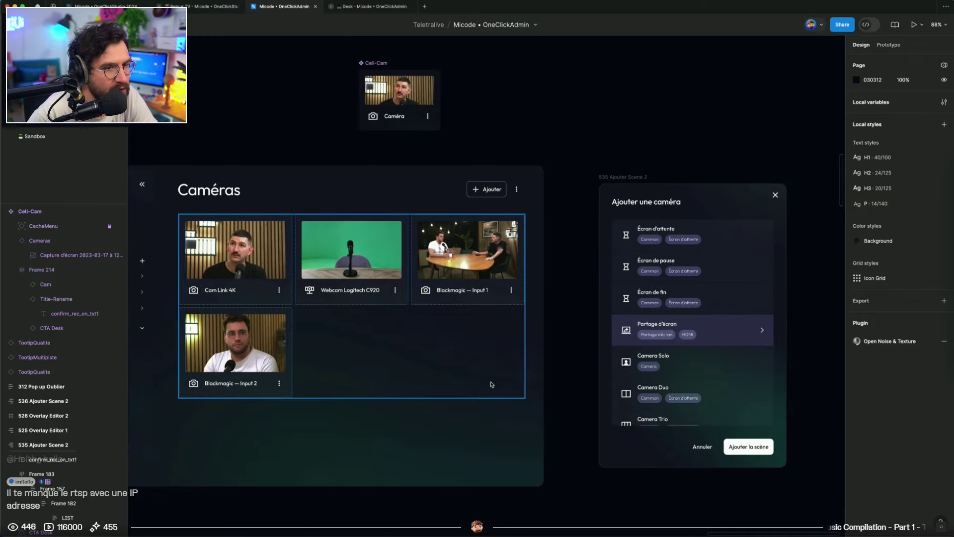
pyautogui.hscroll(5, 499, 376)
pyautogui.click(538, 207)
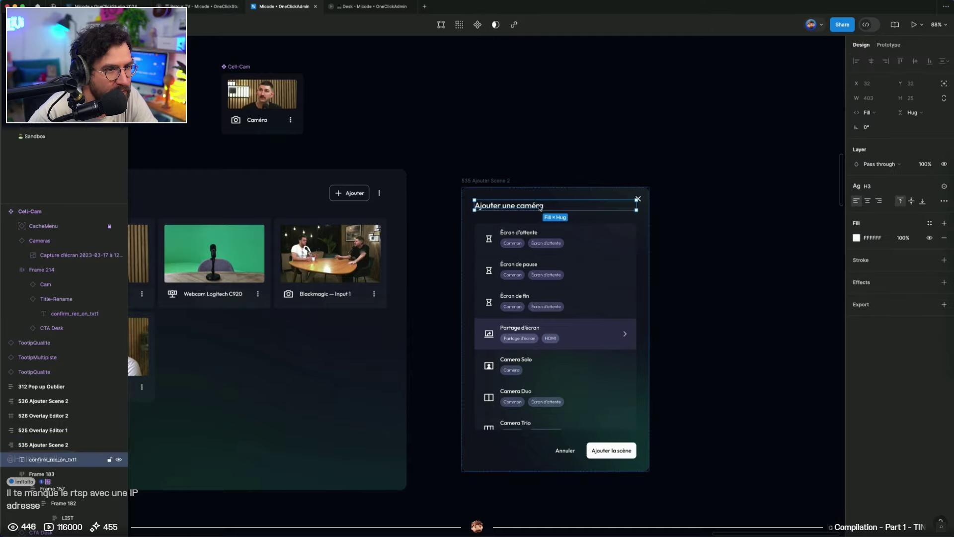
pyautogui.press('super+d')
pyautogui.press('super+x')
pyautogui.click(512, 242)
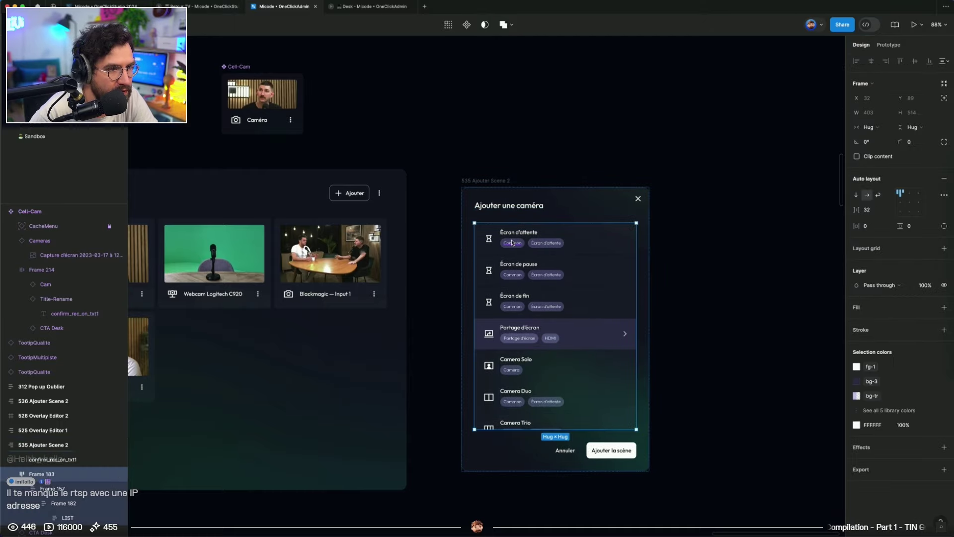
pyautogui.press('super+v')
pyautogui.press('BackSpace')
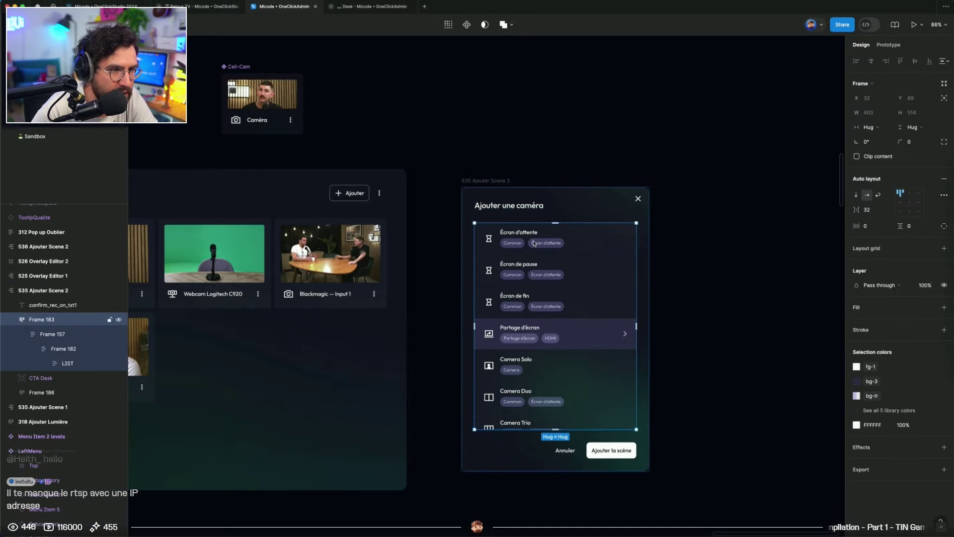
pyautogui.click(62, 337)
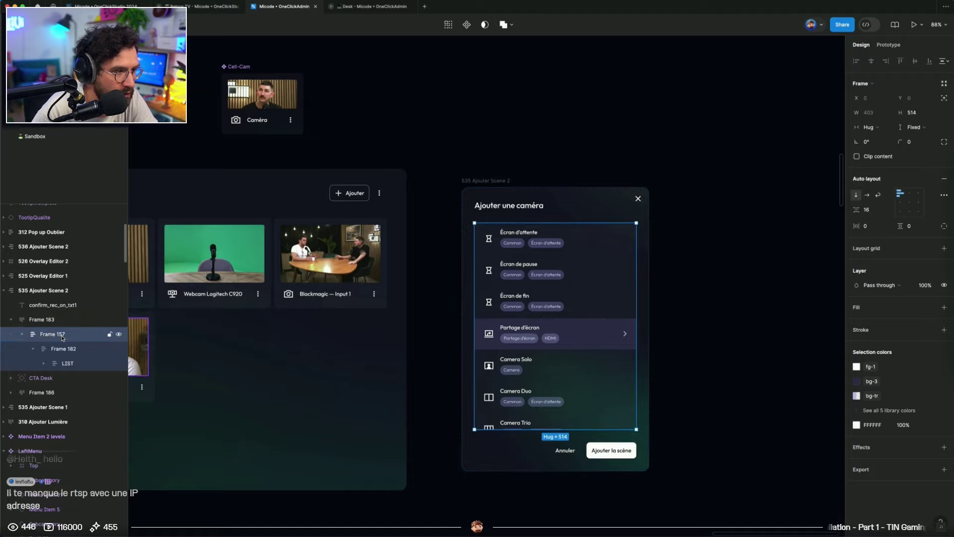
pyautogui.click(64, 349)
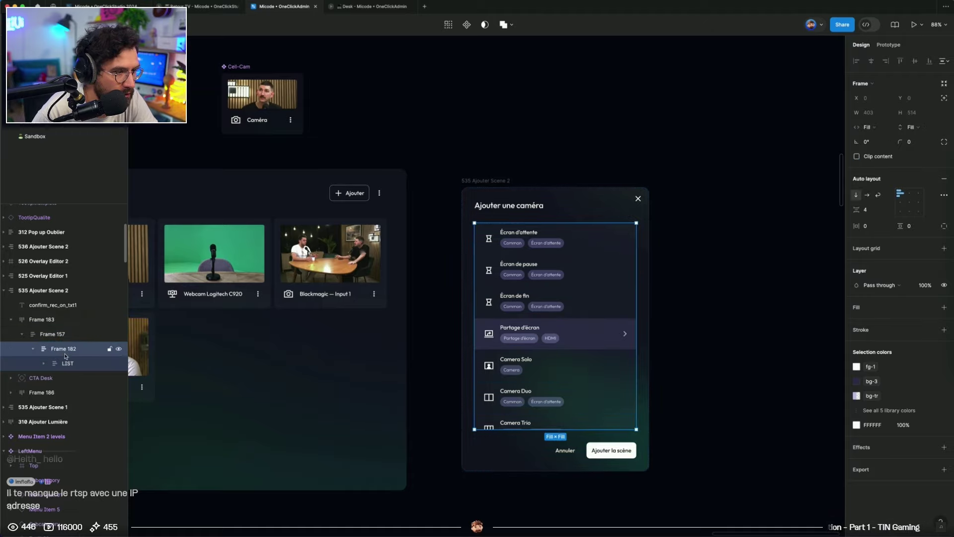
pyautogui.click(65, 363)
pyautogui.hotkey('ctrl', 'v')
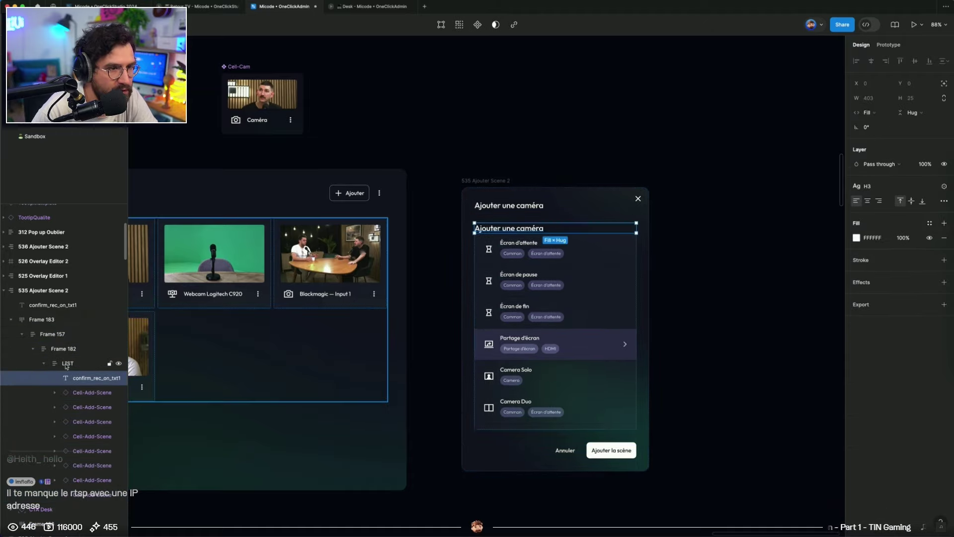
# Change the copied title inside the list to "Caméras détectées"
pyautogui.scroll(3, 514, 212)
pyautogui.write('Caméra detectées')
pyautogui.click(497, 238)
pyautogui.write('s')
pyautogui.press('Escape')
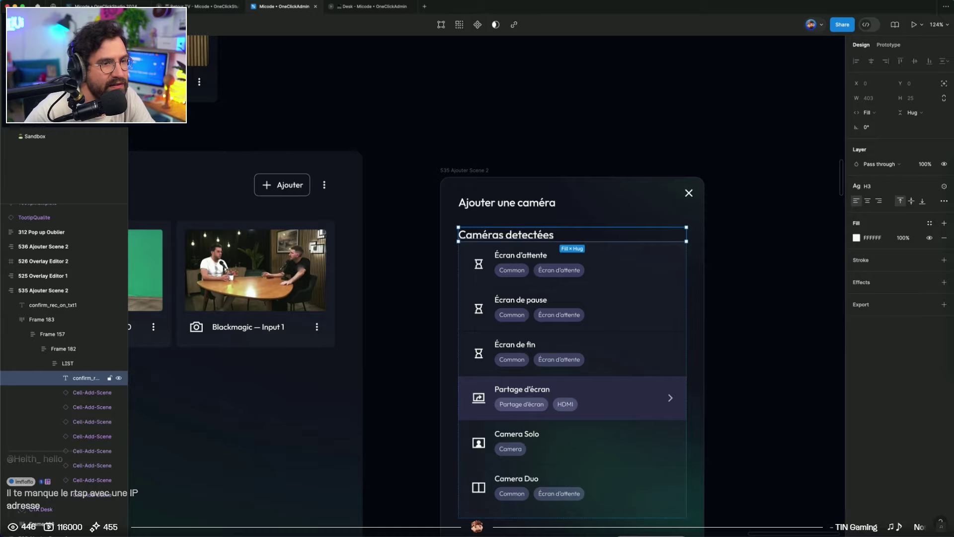
pyautogui.doubleClick(518, 238)
pyautogui.rightClick(519, 235)
pyautogui.click(578, 234)
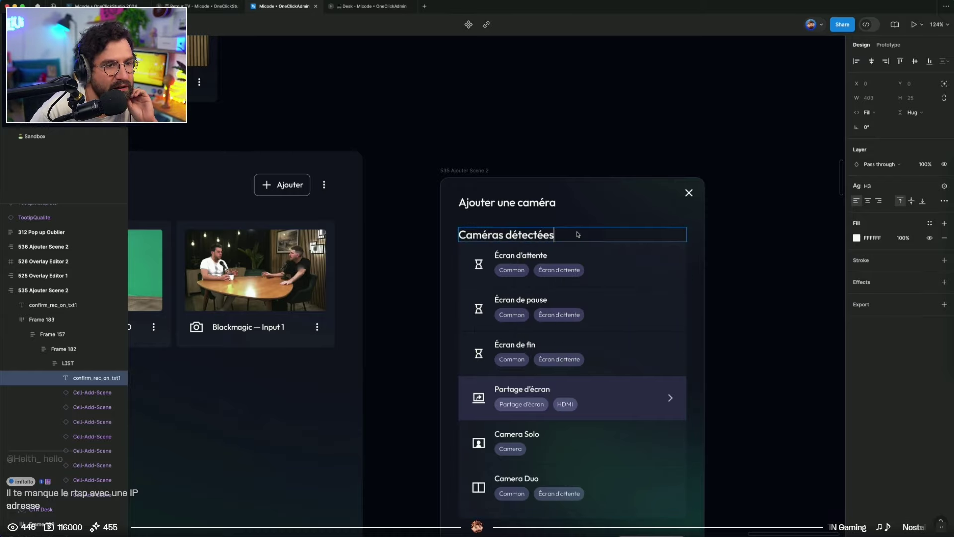
pyautogui.press('Escape')
# Apply the P text style to the "Caméras détectées" heading, detach it, and set the text to Medium weight, size 16
pyautogui.click(875, 186)
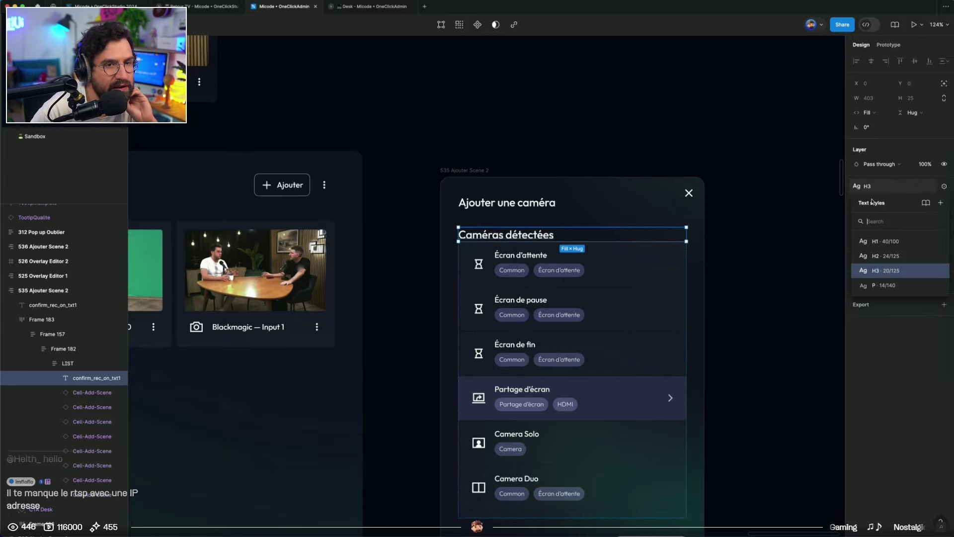
pyautogui.click(881, 287)
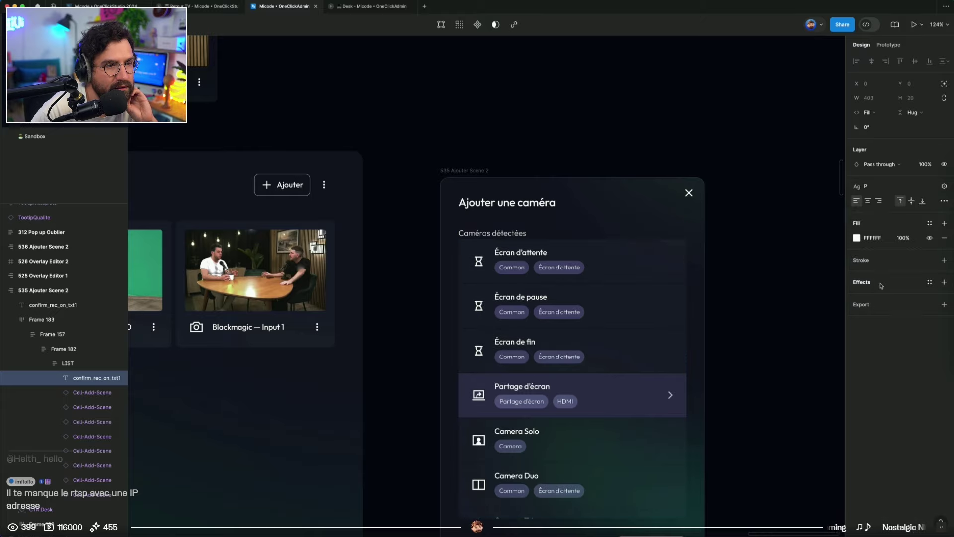
pyautogui.click(942, 187)
pyautogui.press('super+b')
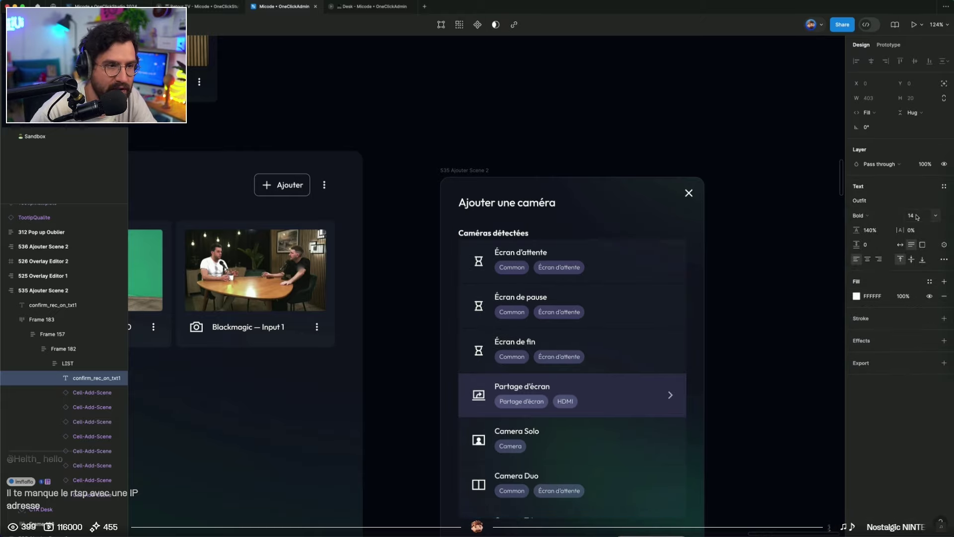
pyautogui.click(912, 217)
pyautogui.write('16')
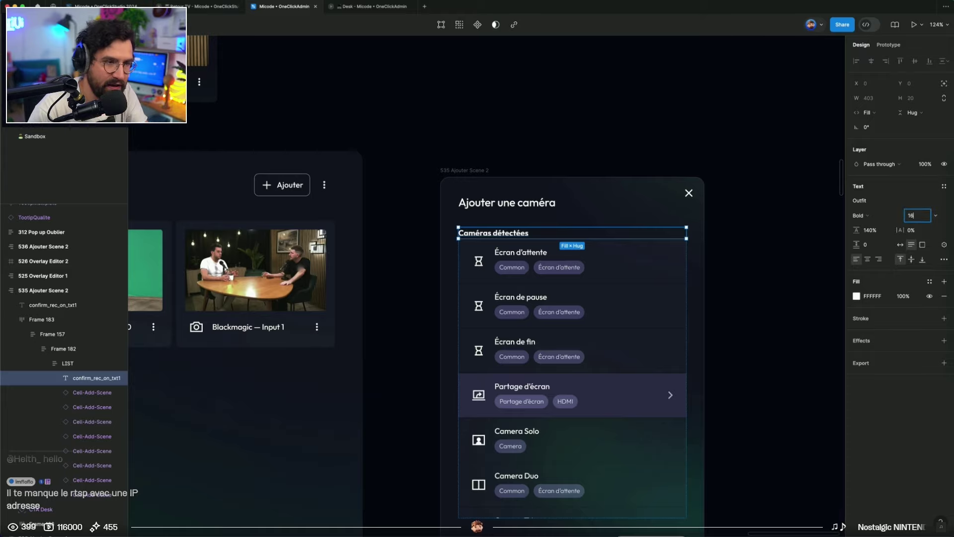
pyautogui.press('Return')
pyautogui.click(879, 218)
pyautogui.click(875, 193)
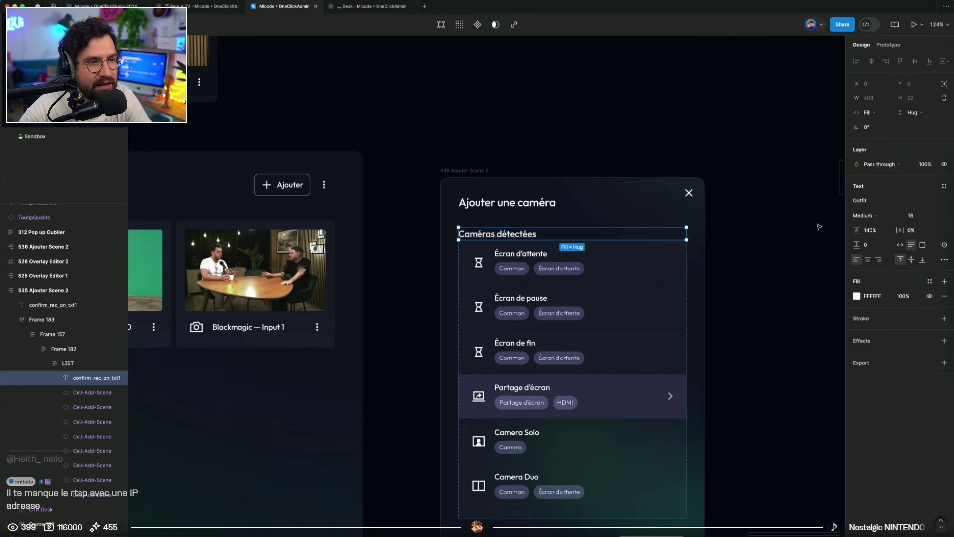
# Give the "Caméras détectées" heading a fixed height of 32
pyautogui.click(913, 114)
pyautogui.click(920, 105)
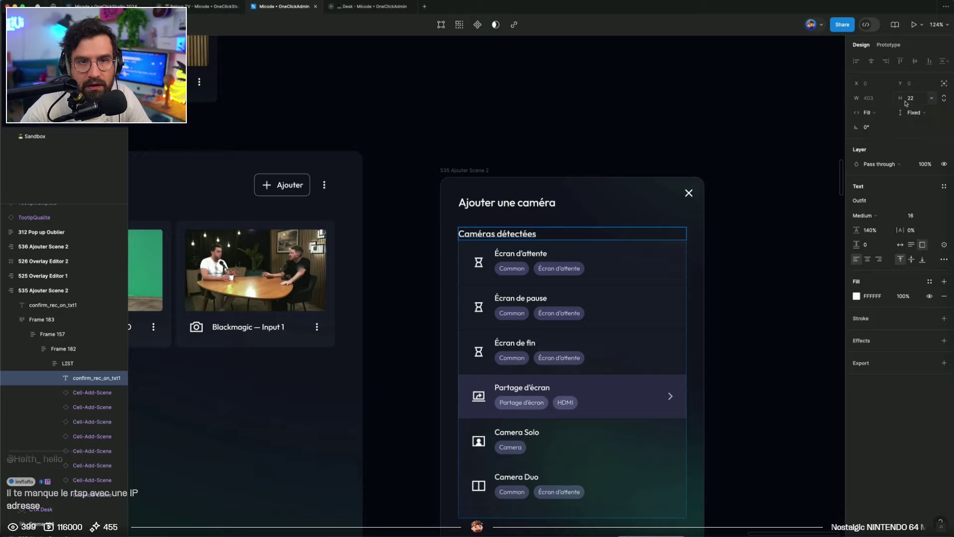
pyautogui.click(913, 99)
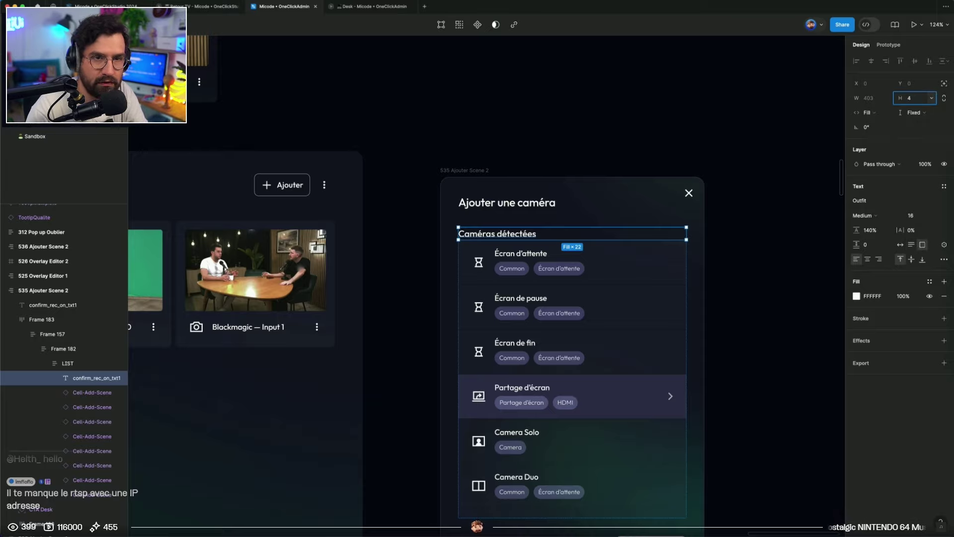
pyautogui.write('6')
pyautogui.press('Return')
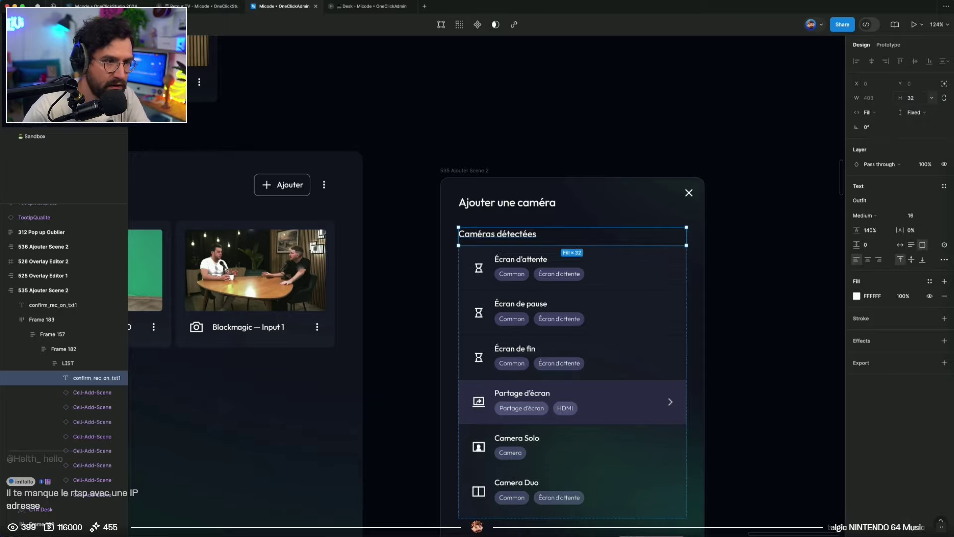
# Copy the Cam Link 4K row from the camera list in the 360 Camera v1 frame
pyautogui.click(826, 187)
pyautogui.scroll(-5, 758, 201)
pyautogui.moveTo(402, 330); pyautogui.dragTo(640, 308)
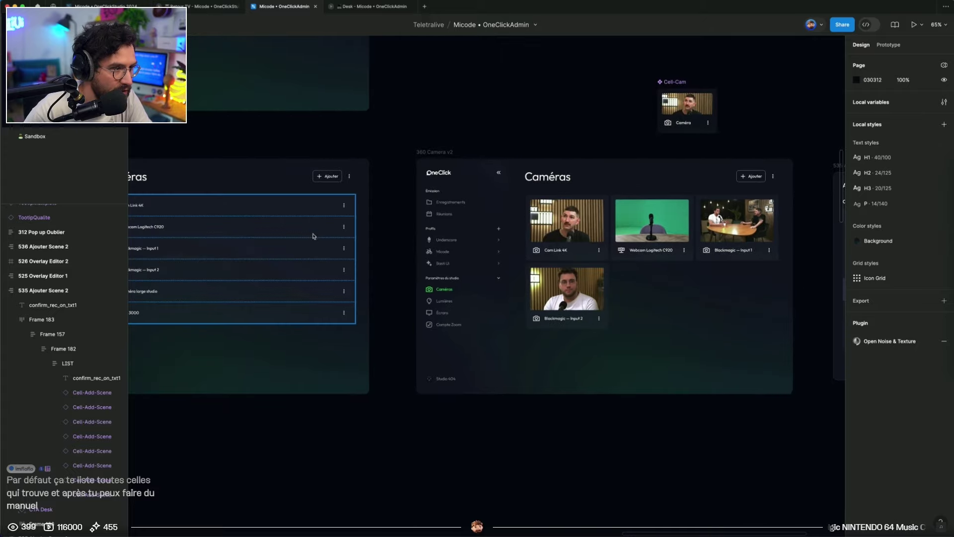
pyautogui.click(281, 211)
pyautogui.moveTo(658, 457); pyautogui.dragTo(470, 444)
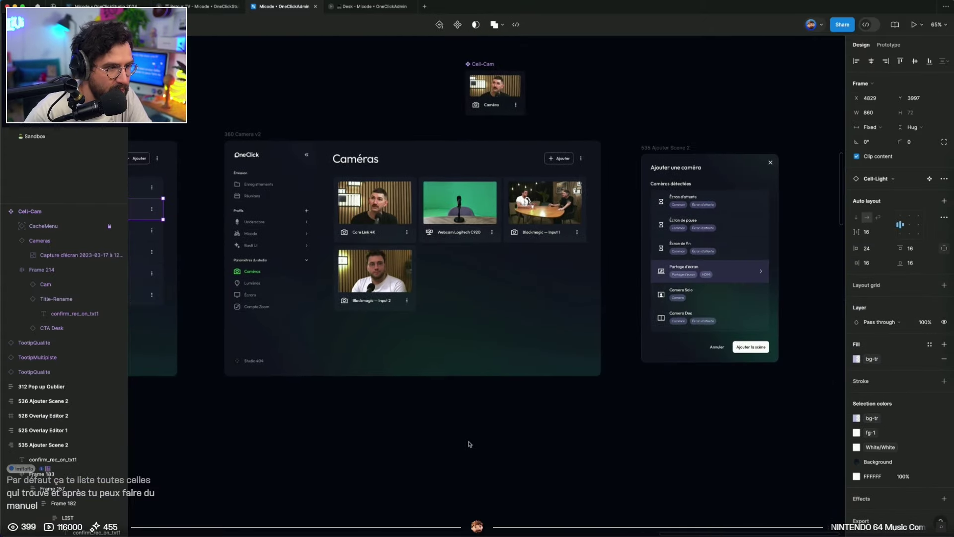
pyautogui.moveTo(393, 435); pyautogui.dragTo(778, 481)
pyautogui.press('BackSpace')
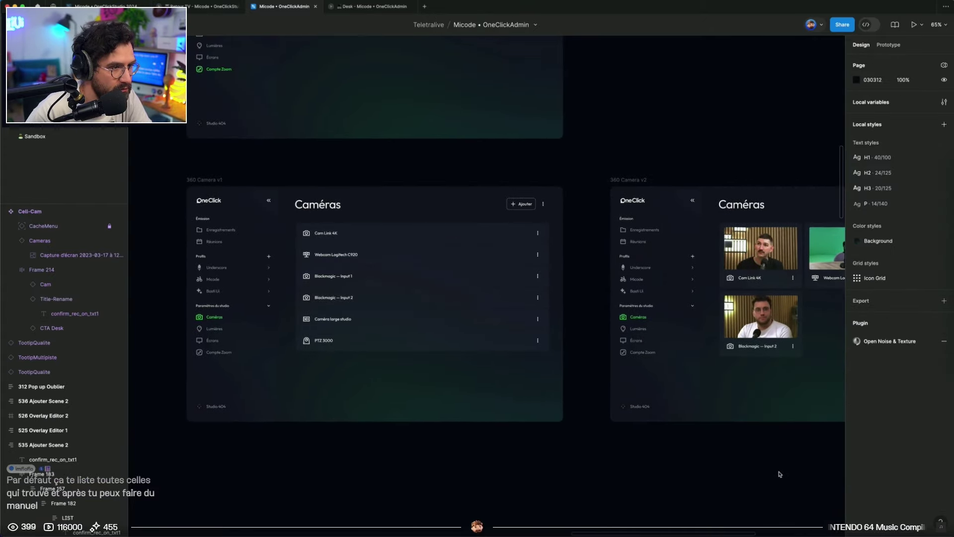
# Delete all the Cell-Add-Scene rows below the "Caméras détectées" heading in the "Ajouter une caméra" dialog
pyautogui.hscroll(10, 779, 479)
pyautogui.click(437, 254)
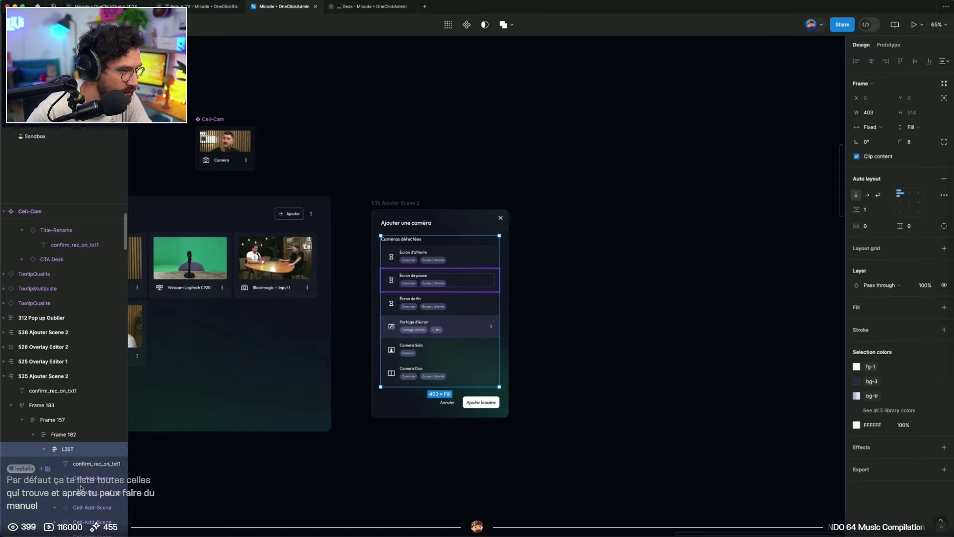
pyautogui.click(74, 500)
pyautogui.scroll(-3, 79, 447)
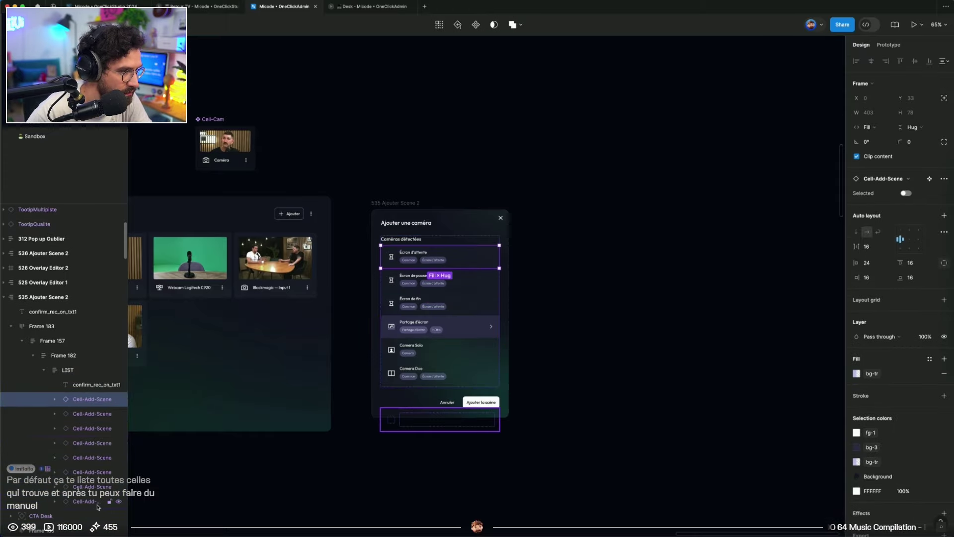
pyautogui.keyDown('shift'); pyautogui.click(96, 502); pyautogui.keyUp('shift')
pyautogui.press('Delete')
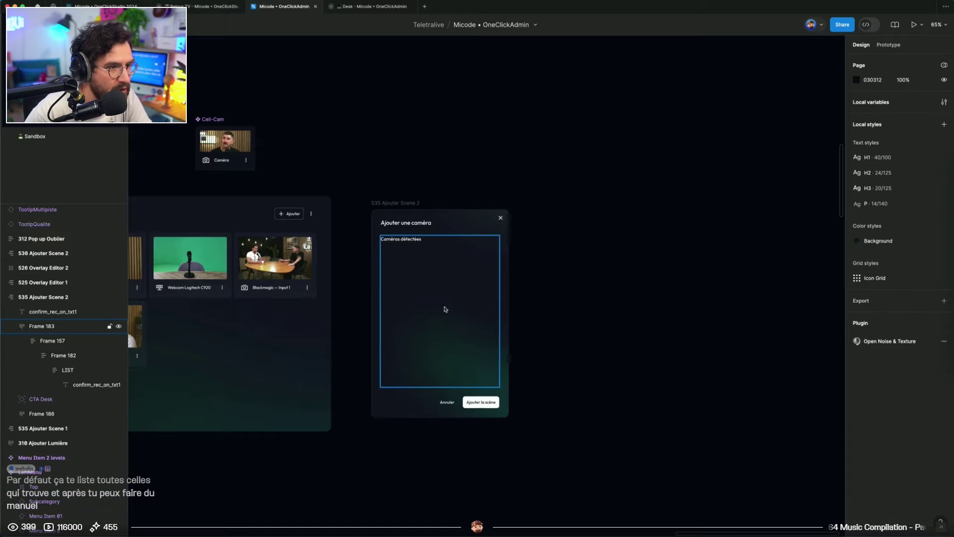
# Paste the Cam Link 4K row into the dialog's LIST frame and set its width to Fill container
pyautogui.click(83, 372)
pyautogui.hotkey('ctrl', 'v')
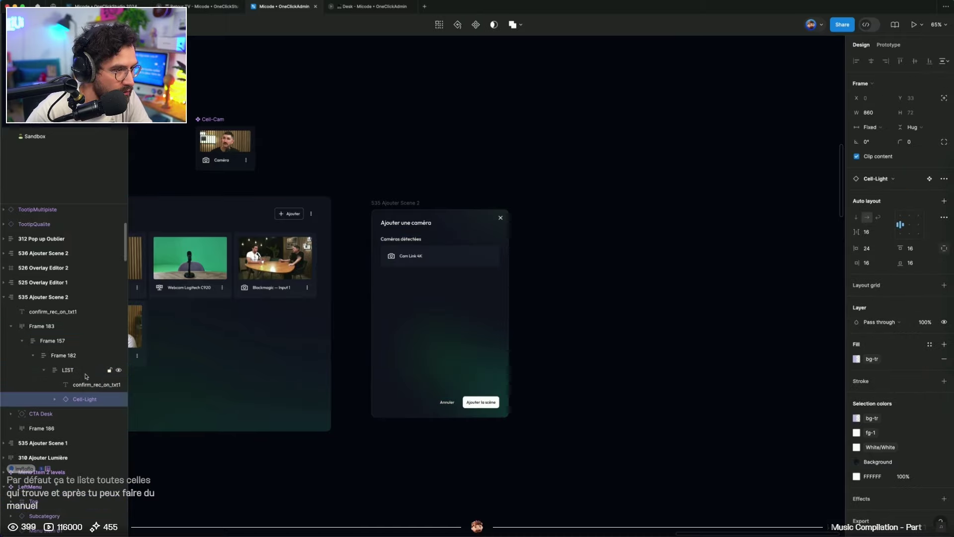
pyautogui.hotkey('shift', '2')
pyautogui.click(868, 129)
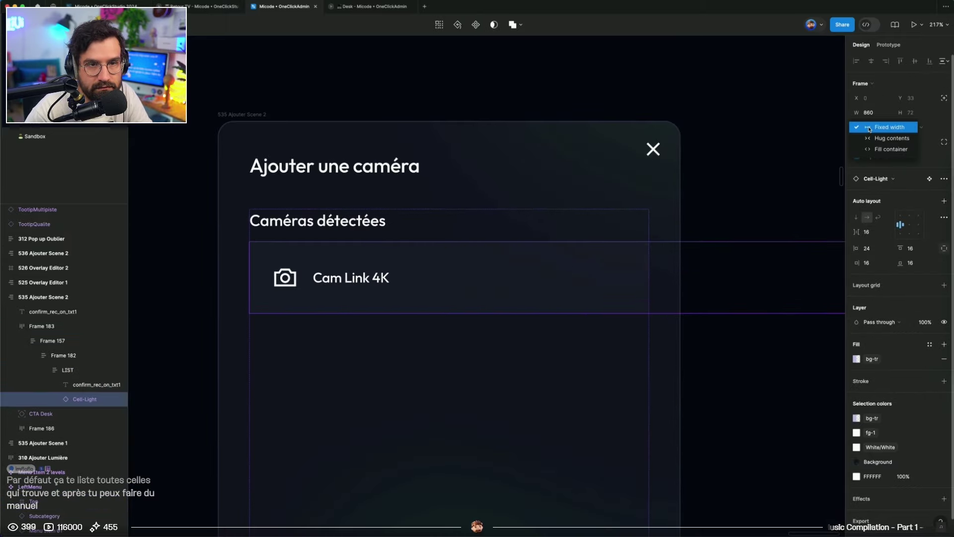
pyautogui.click(876, 150)
pyautogui.click(723, 295)
# Duplicate the Cam Link 4K row three times to fill the detected cameras list with four rows
pyautogui.doubleClick(465, 290)
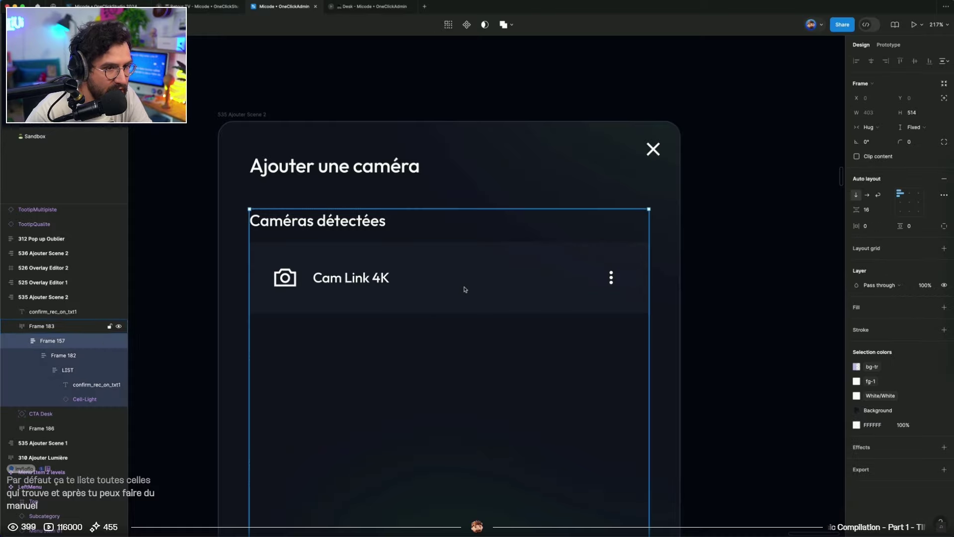
pyautogui.doubleClick(443, 285)
pyautogui.doubleClick(427, 284)
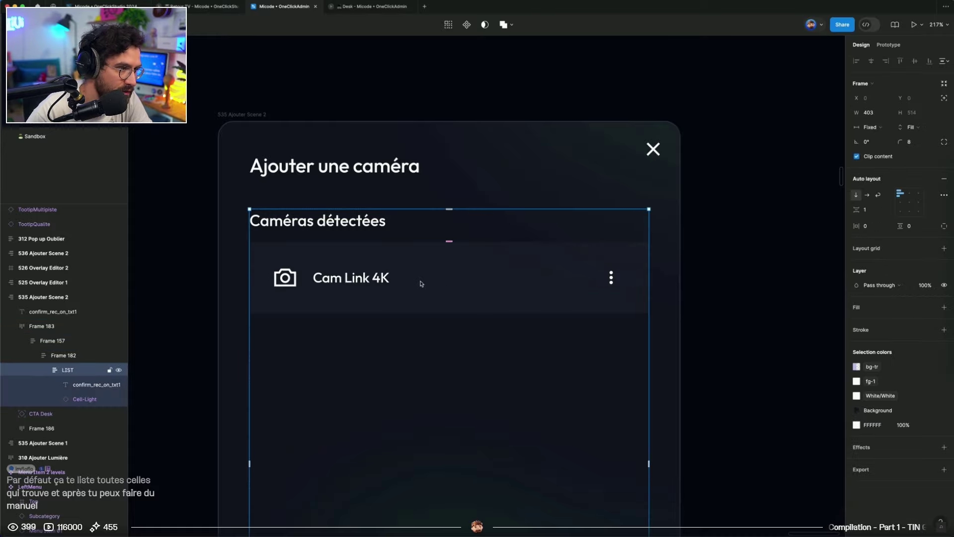
pyautogui.doubleClick(423, 283)
pyautogui.hotkey('ctrl', 'd')
pyautogui.press('super+d')
pyautogui.press('super+d')
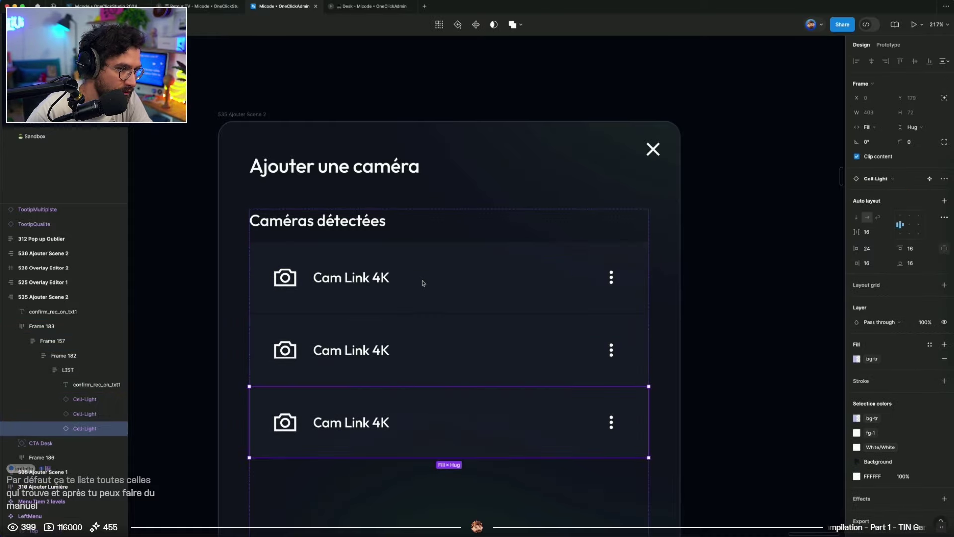
pyautogui.scroll(-5, 423, 284)
pyautogui.click(586, 309)
pyautogui.moveTo(554, 337); pyautogui.dragTo(620, 310)
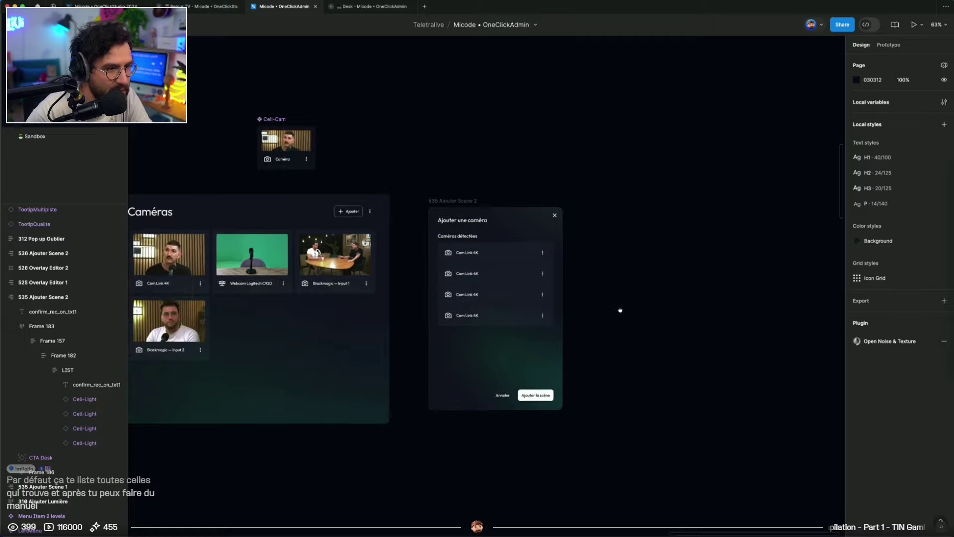
# Duplicate the "Caméras détectées" heading, move the copy below the four camera rows, and align its text to the bottom
pyautogui.click(464, 237)
pyautogui.press('super+d')
pyautogui.press('Down')
pyautogui.press('Down')
pyautogui.press('Down')
pyautogui.press('Down')
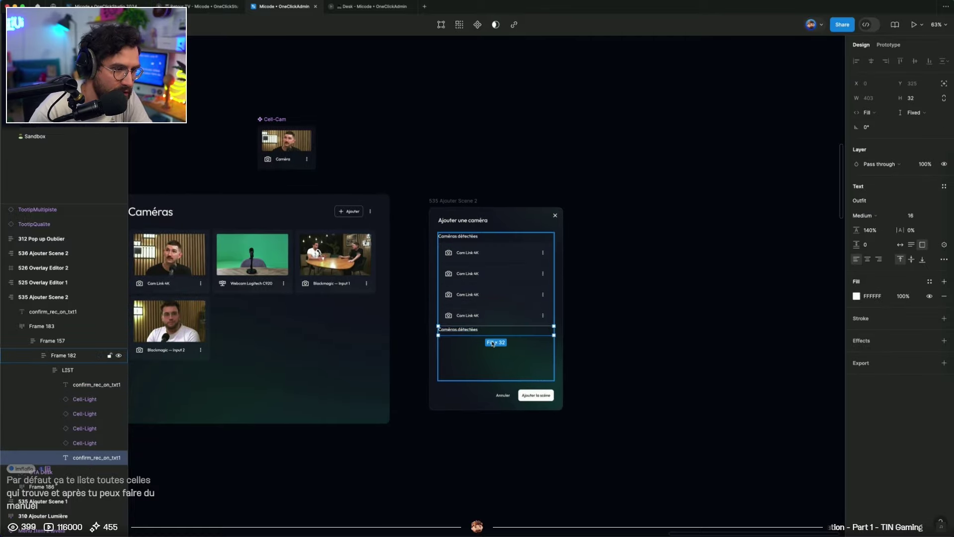
pyautogui.scroll(5, 492, 341)
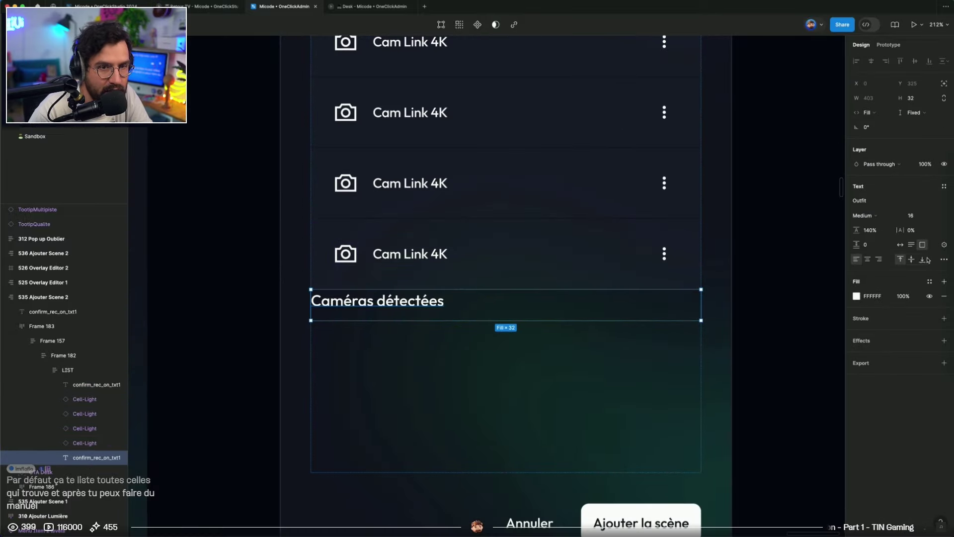
pyautogui.hotkey('shift', 'Down')
pyautogui.click(757, 354)
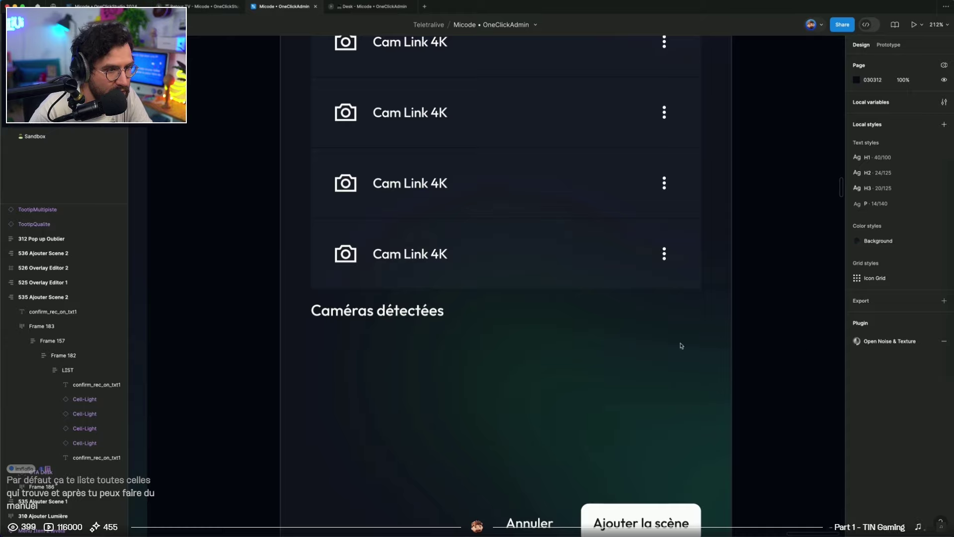
# Change the second heading below the four camera rows to "Se connecter à distance"
pyautogui.doubleClick(397, 311)
pyautogui.click(415, 312)
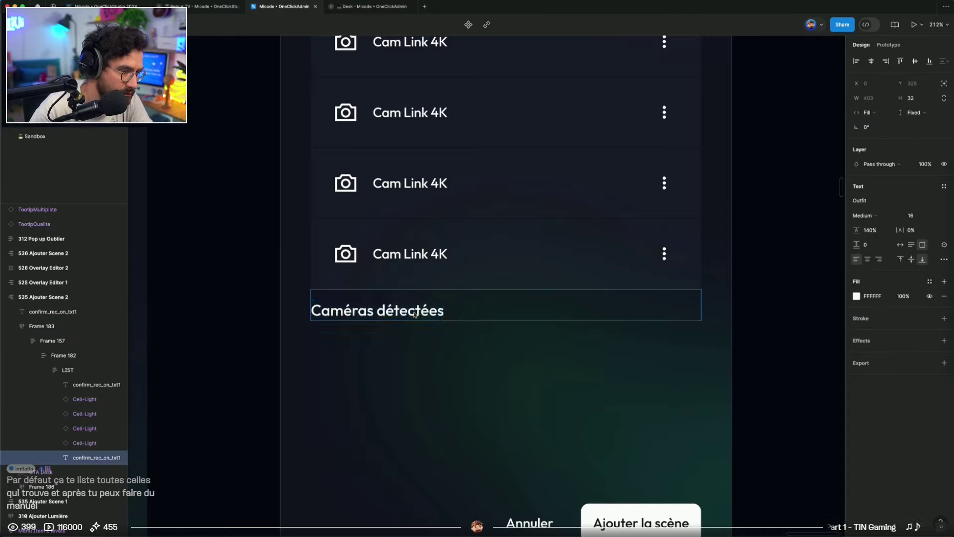
pyautogui.press('super+a')
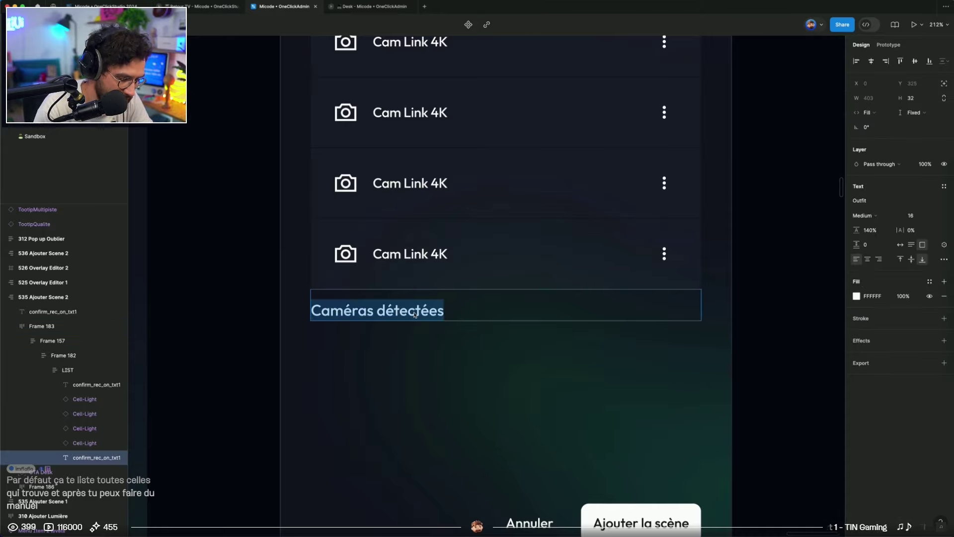
pyautogui.write('Se connec')
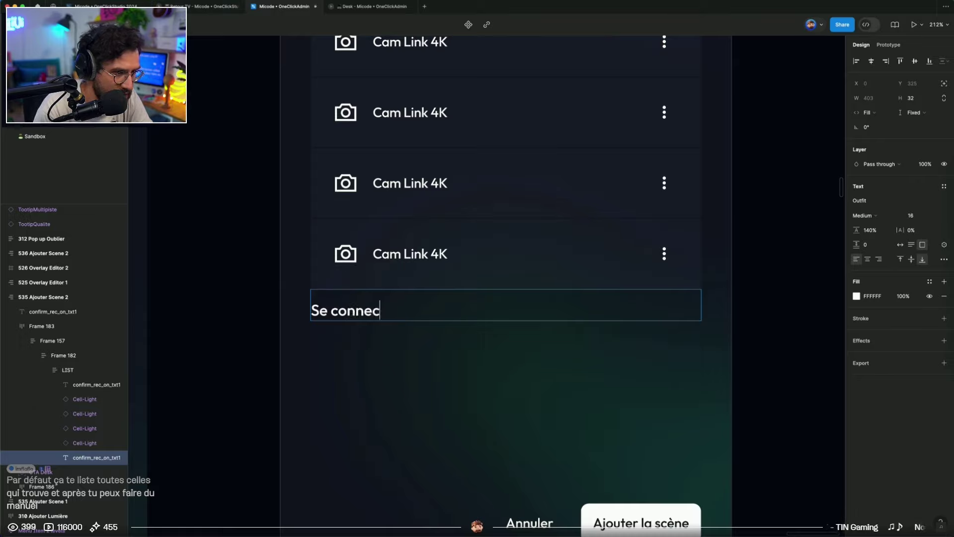
pyautogui.write('ter à distance')
pyautogui.press('Escape')
# Duplicate a Cam Link 4K row, move the copy below the "Se connecter à distance" heading, and label it "Ajouter un flux"
pyautogui.click(567, 222)
pyautogui.press('super+d')
pyautogui.press('Down')
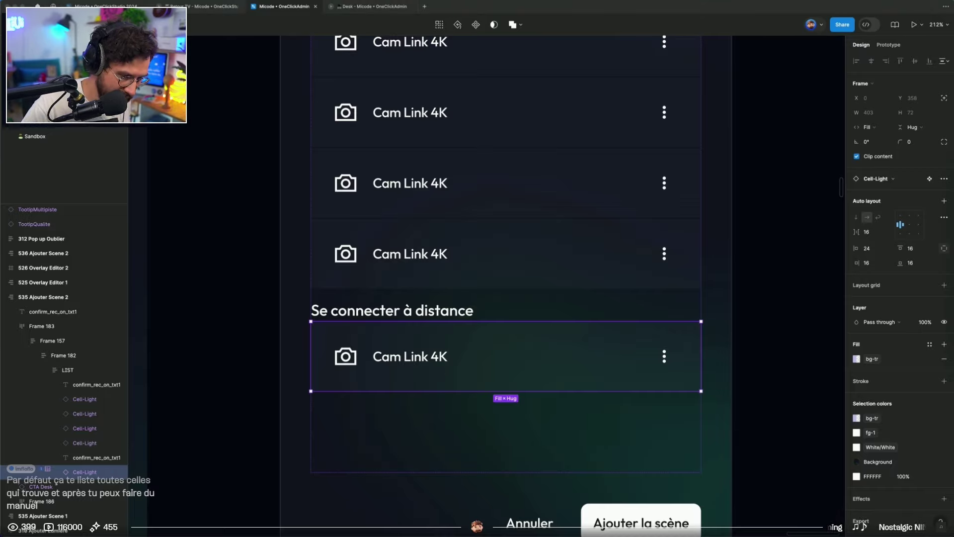
pyautogui.doubleClick(406, 359)
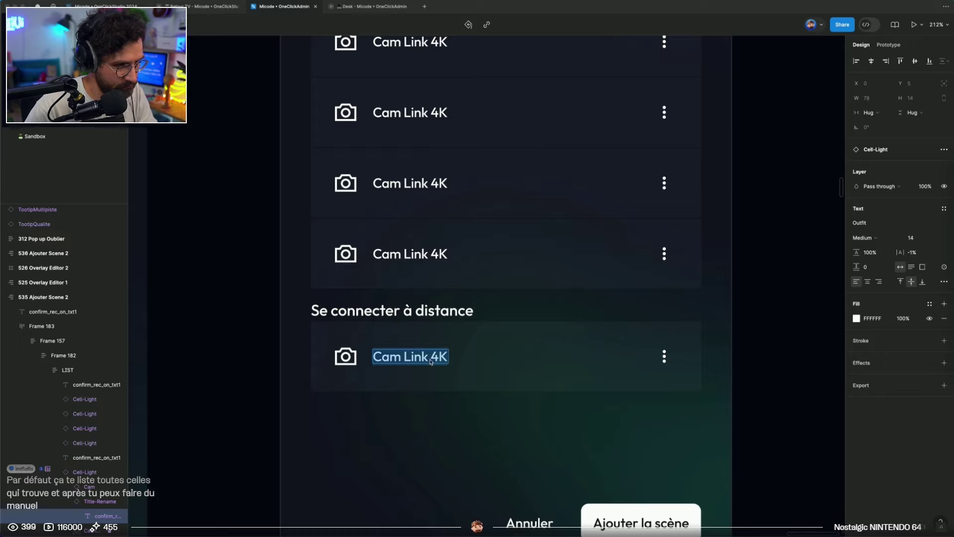
pyautogui.write('Ajouter un flux')
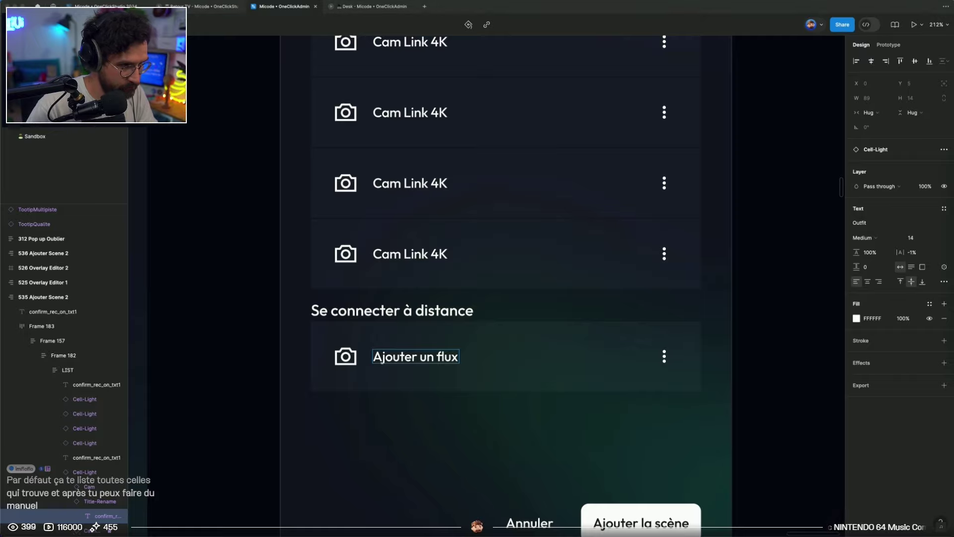
pyautogui.press('Escape')
# Delete the "Annuler" and "Ajouter la scène" buttons from the "Ajouter une caméra" dialog
pyautogui.keyDown('ctrl'); pyautogui.scroll(-5, 555, 512); pyautogui.keyUp('ctrl')
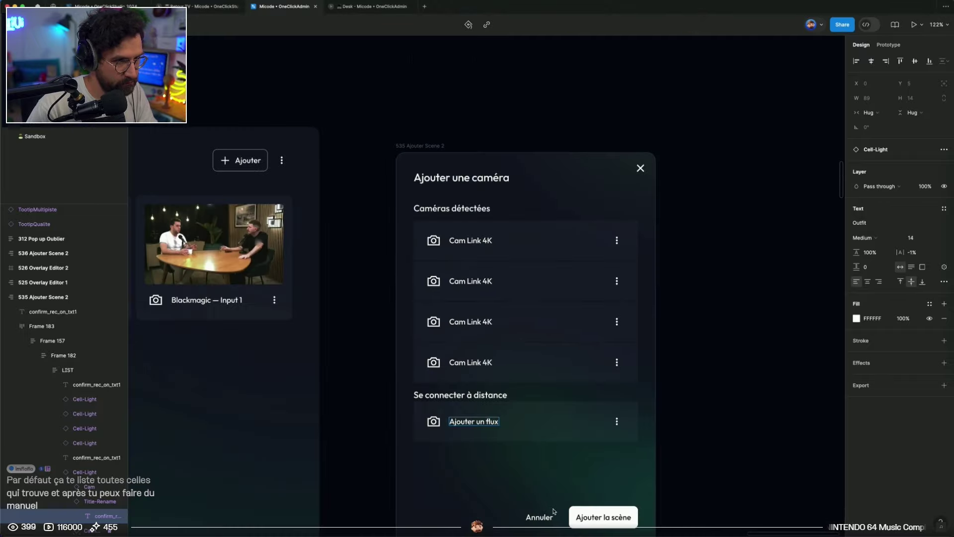
pyautogui.click(567, 512)
pyautogui.press('Delete')
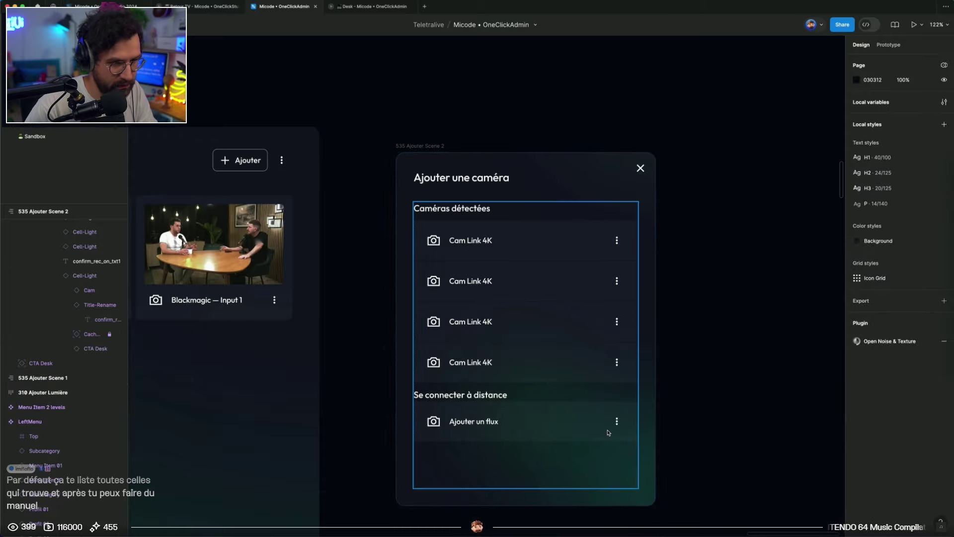
# Extend the "Ajouter un flux" row label to "Ajouter un flux distant"
pyautogui.click(543, 456)
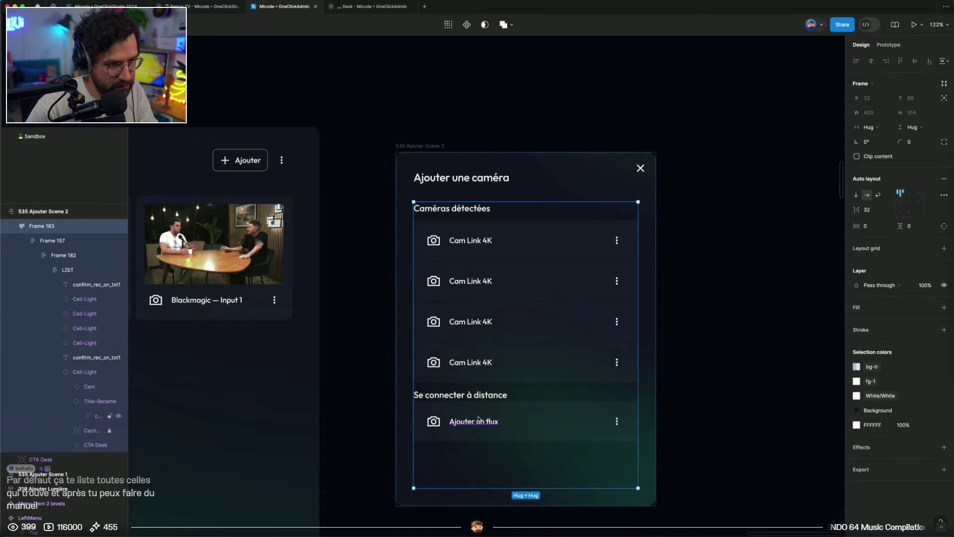
pyautogui.keyDown('super'); pyautogui.click(494, 428); pyautogui.keyUp('super')
pyautogui.doubleClick(496, 427)
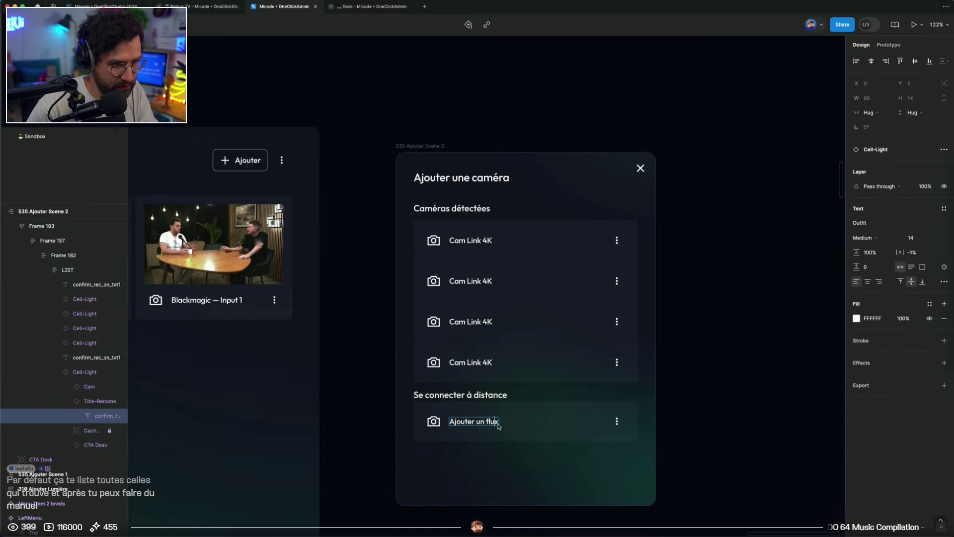
pyautogui.write('dis')
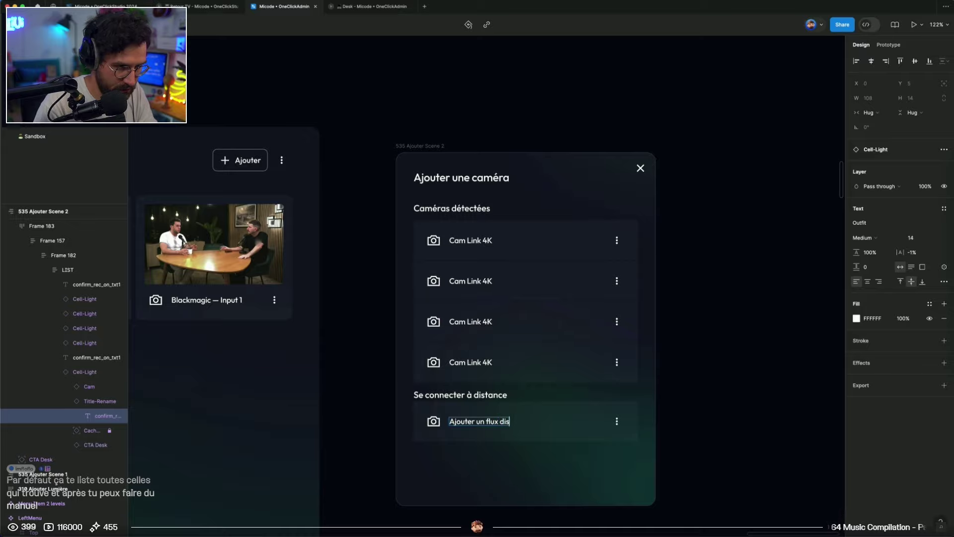
pyautogui.write('tant')
pyautogui.click(757, 375)
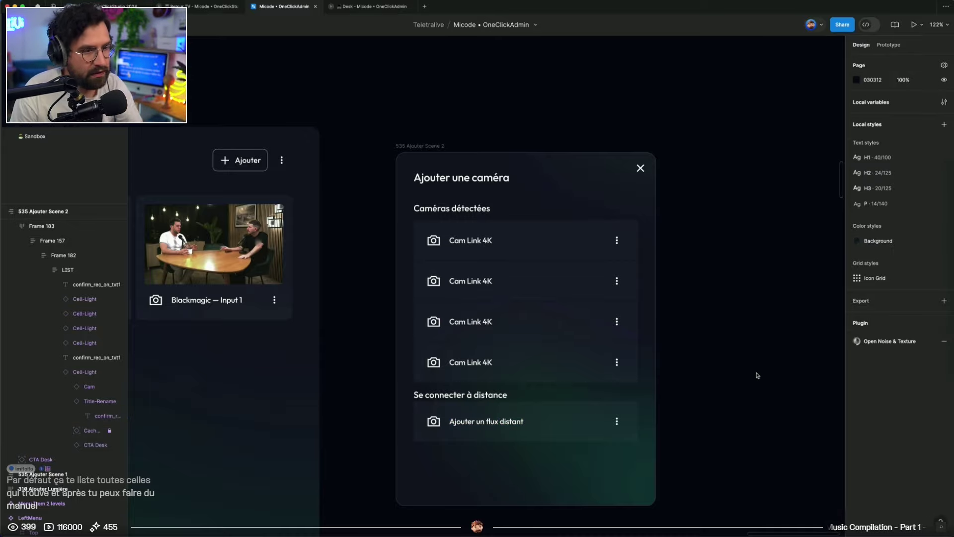
pyautogui.scroll(3, 540, 317)
pyautogui.click(537, 321)
pyautogui.scroll(-2, 549, 293)
pyautogui.scroll(-4, 703, 302)
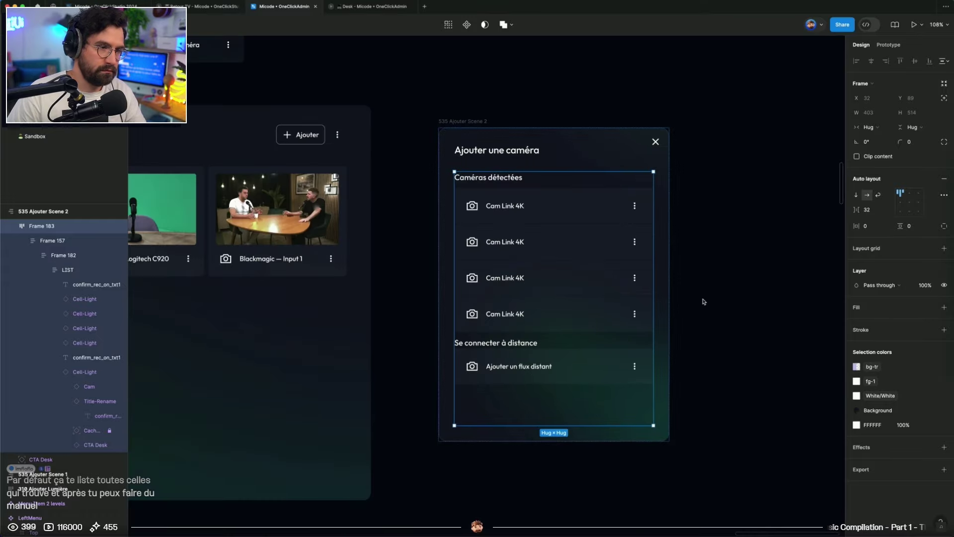
pyautogui.click(702, 301)
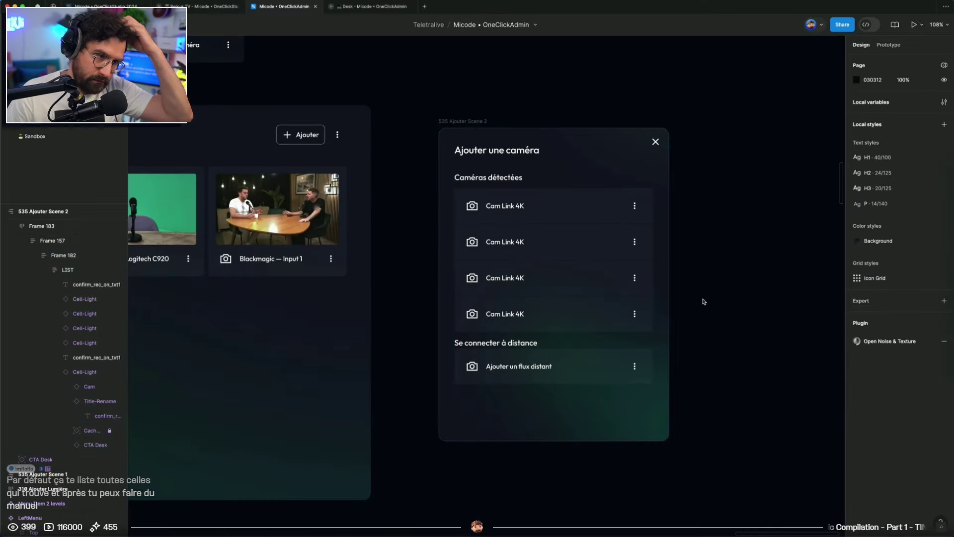
# Ungroup the Frame 157 and Frame 182 wrappers around the dialog's LIST frame
pyautogui.doubleClick(620, 300)
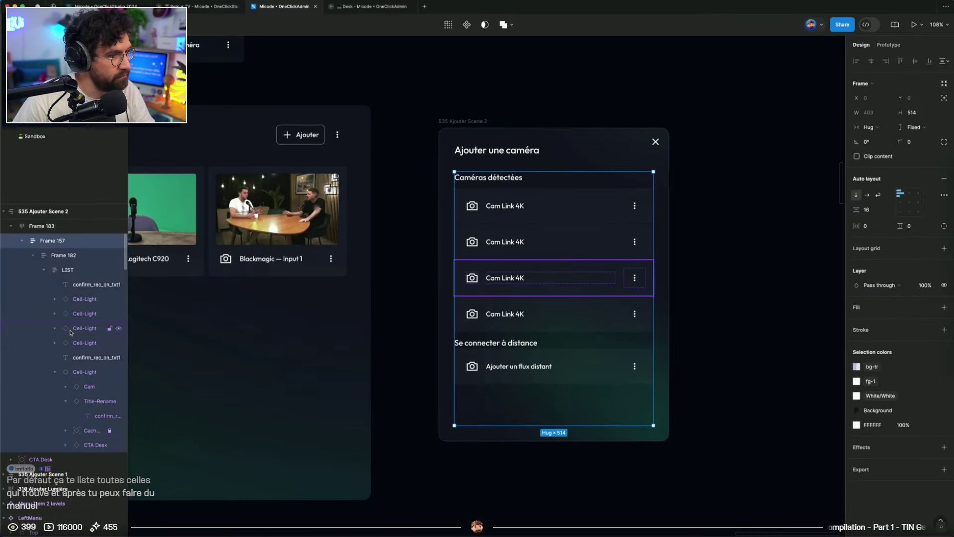
pyautogui.press('super+shift+g')
pyautogui.press('super+shift+g')
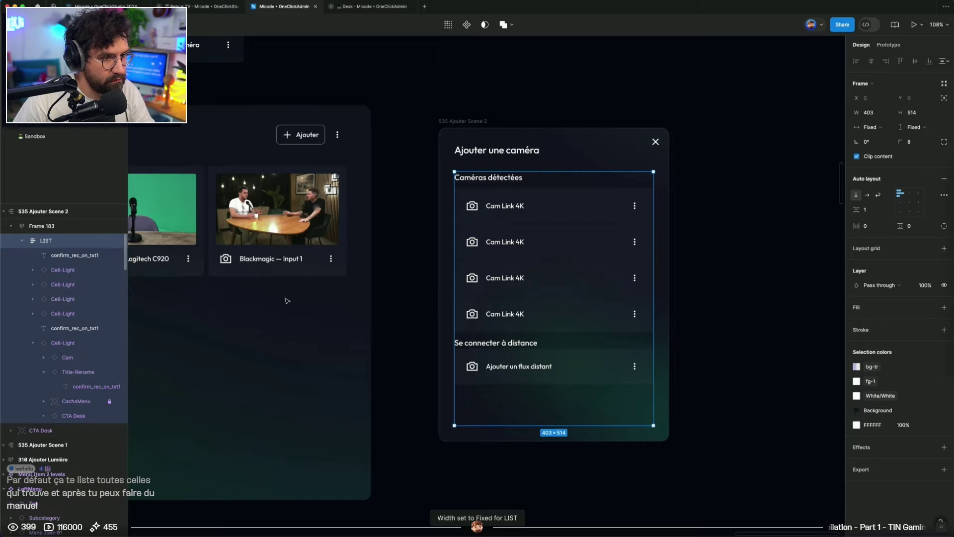
# Wrap the four Cam Link 4K rows in an auto layout frame with corner radius 8 and clipped content
pyautogui.click(63, 269)
pyautogui.keyDown('shift'); pyautogui.click(76, 314); pyautogui.keyUp('shift')
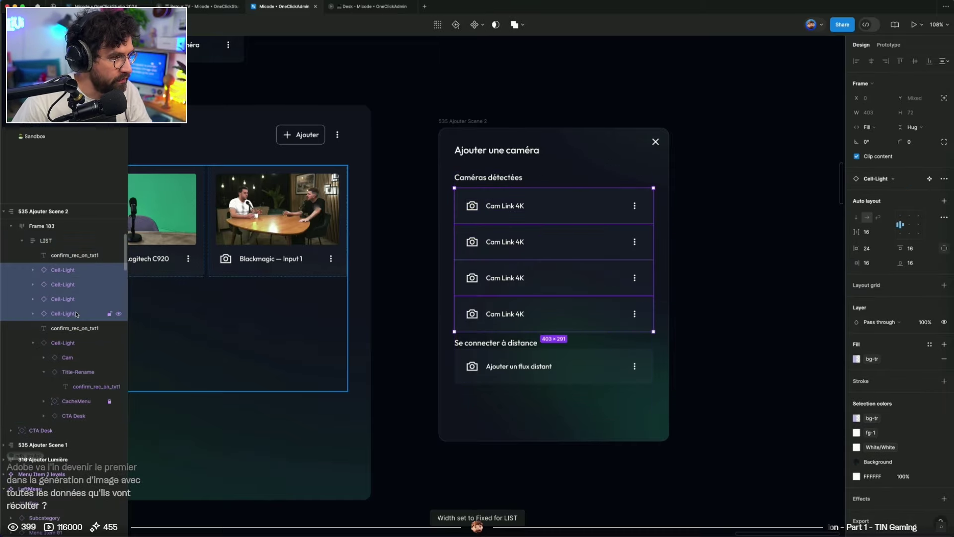
pyautogui.hotkey('shift', 'a')
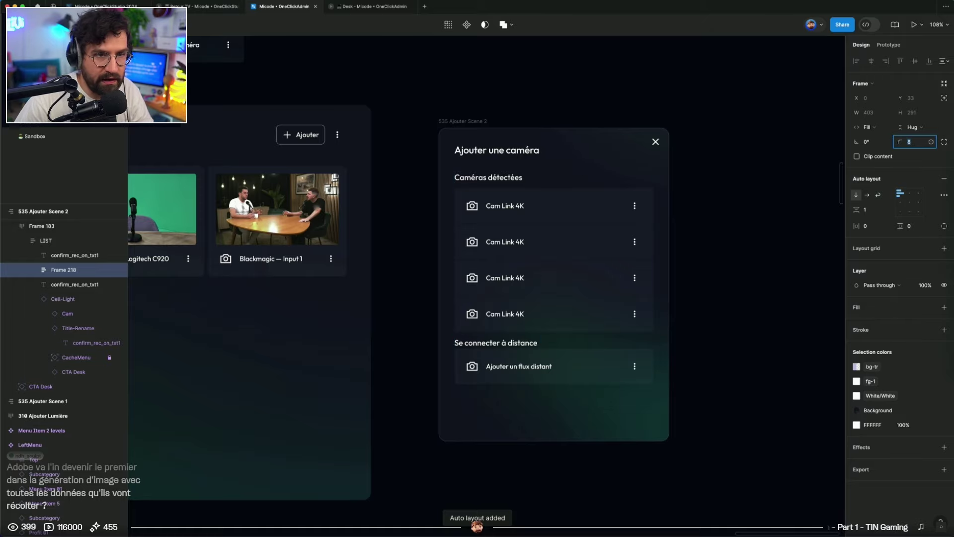
pyautogui.write('8')
pyautogui.click(856, 156)
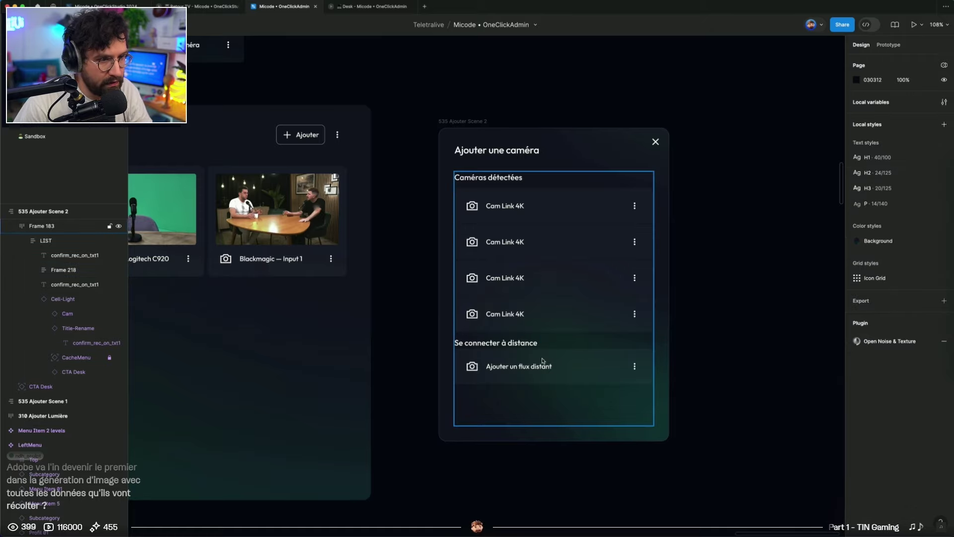
# Duplicate the "Ajouter un flux distant" row and label the copy "Rajouter une caméra PTZ"
pyautogui.click(544, 363)
pyautogui.click(544, 364)
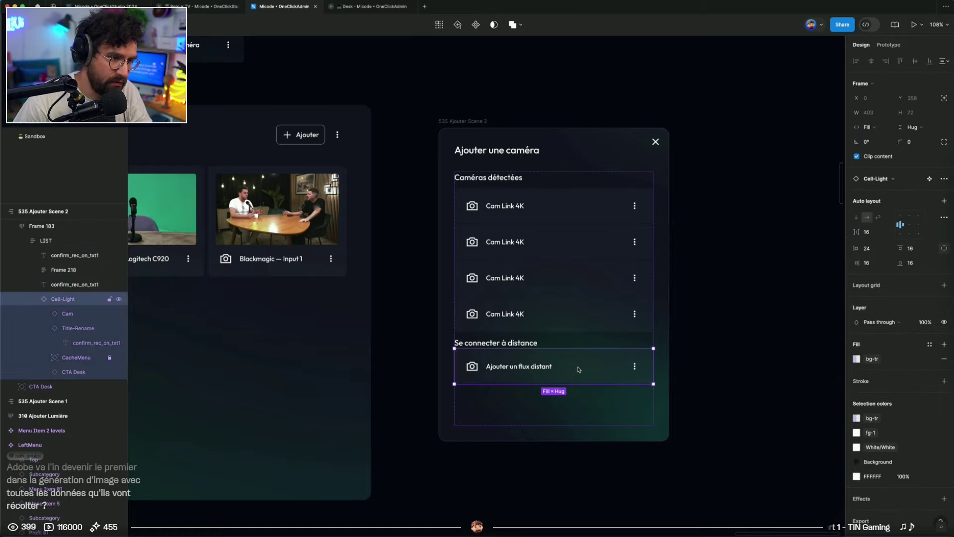
pyautogui.hotkey('ctrl', 'd')
pyautogui.doubleClick(520, 403)
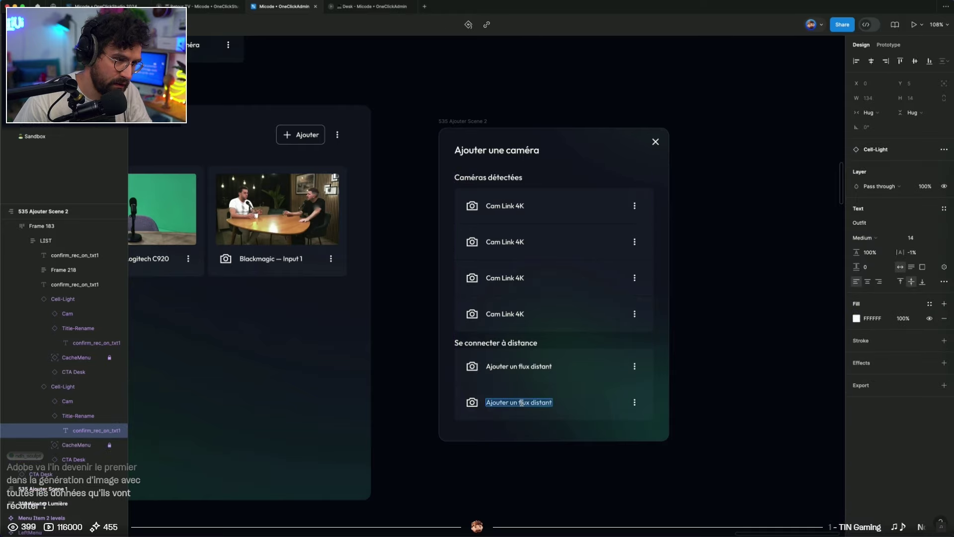
pyautogui.scroll(-3, 521, 403)
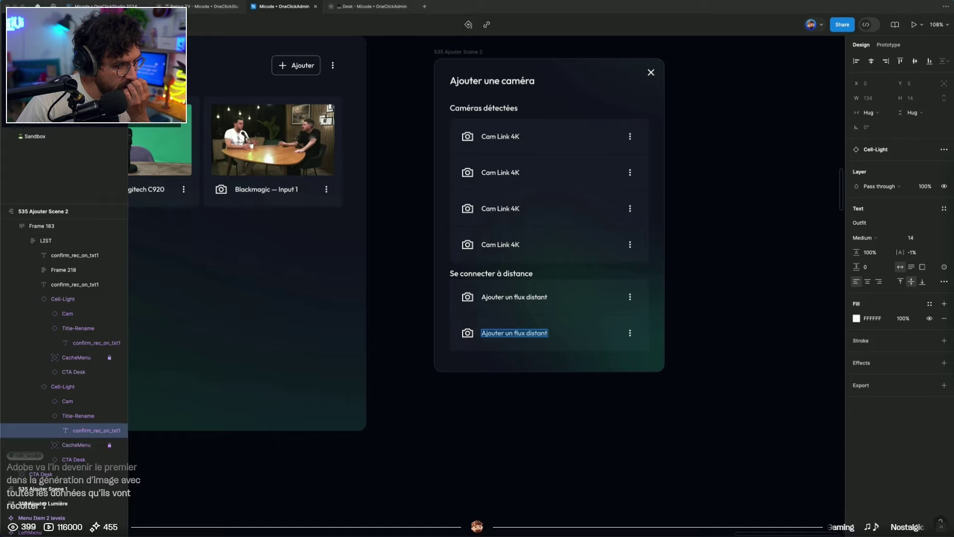
pyautogui.click(507, 333)
pyautogui.press('super+a')
pyautogui.write('Rajoute')
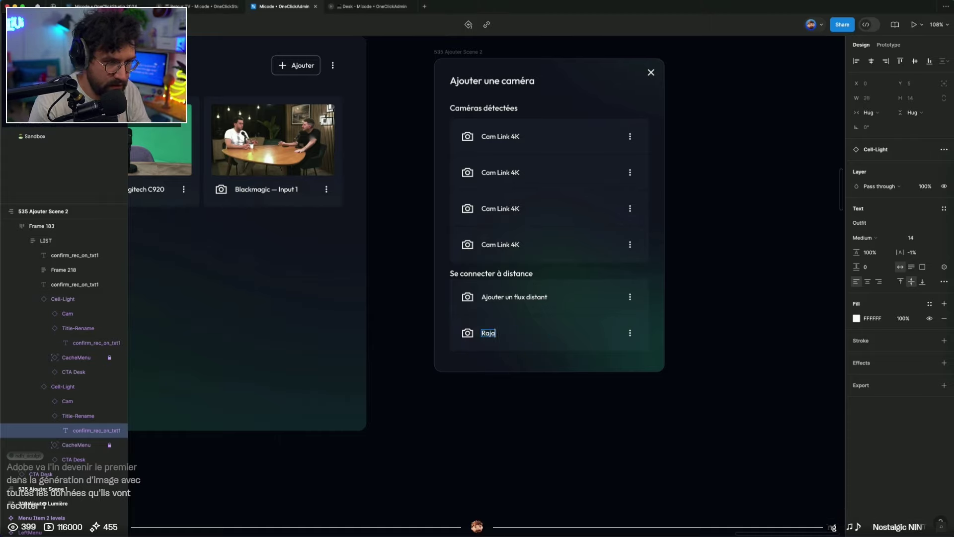
pyautogui.write('r une cam')
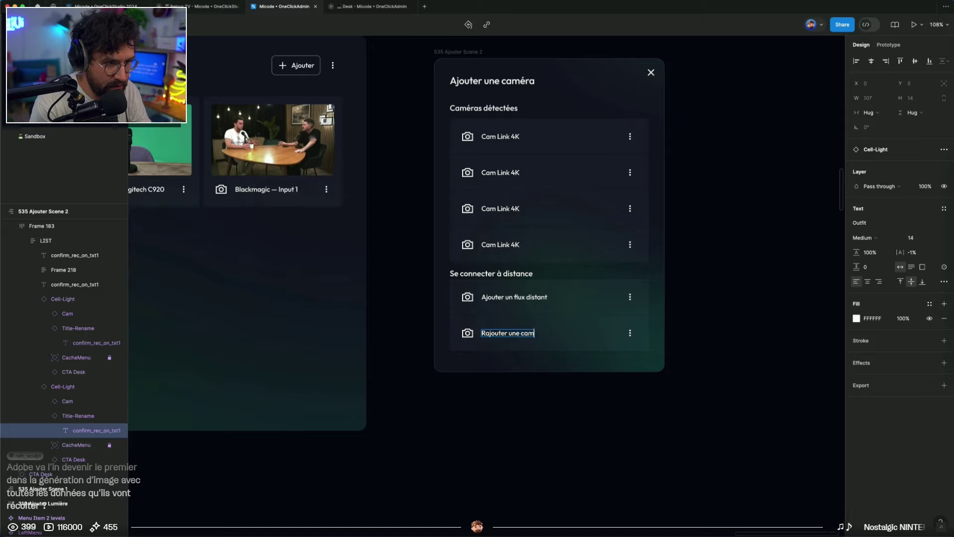
pyautogui.write('éra PTZ')
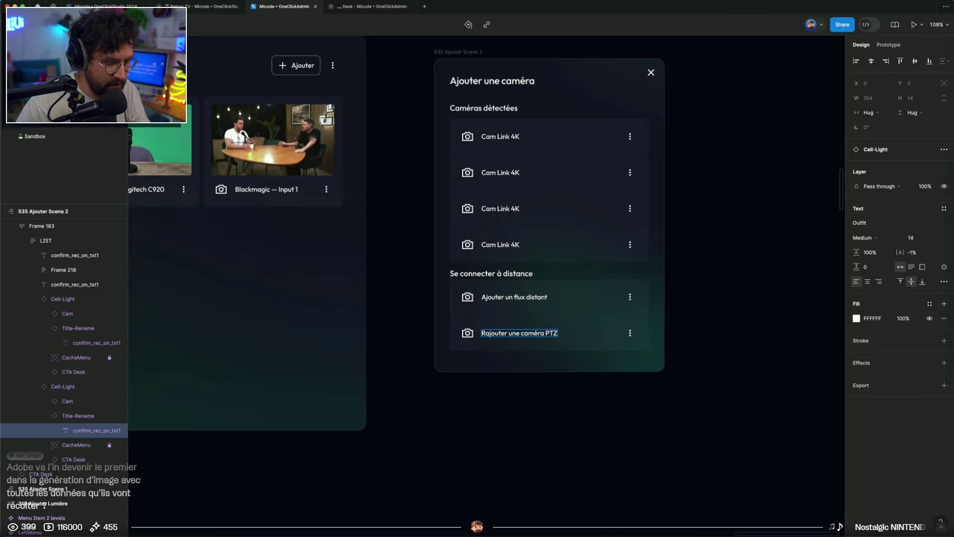
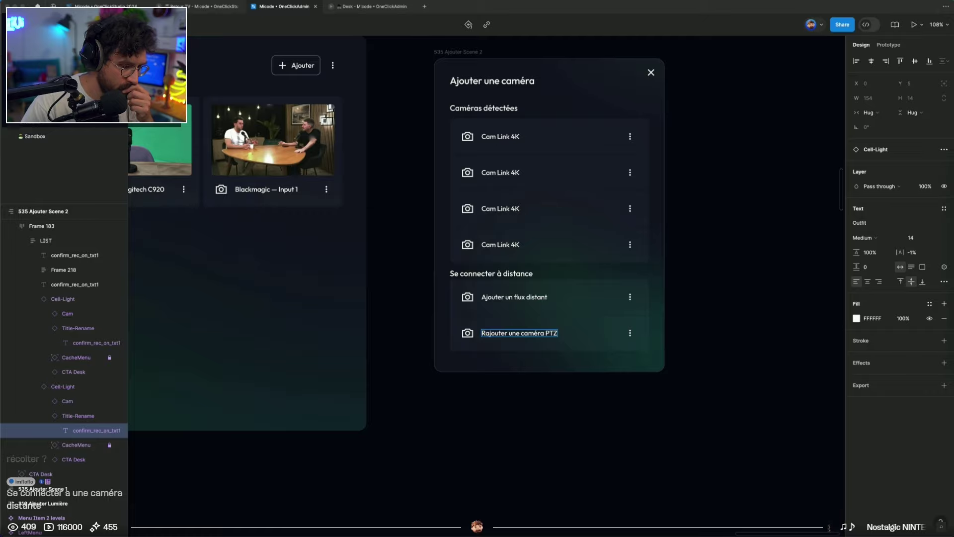
# Delete the "Rajouter une caméra PTZ" row from the remote connection section
pyautogui.click(639, 380)
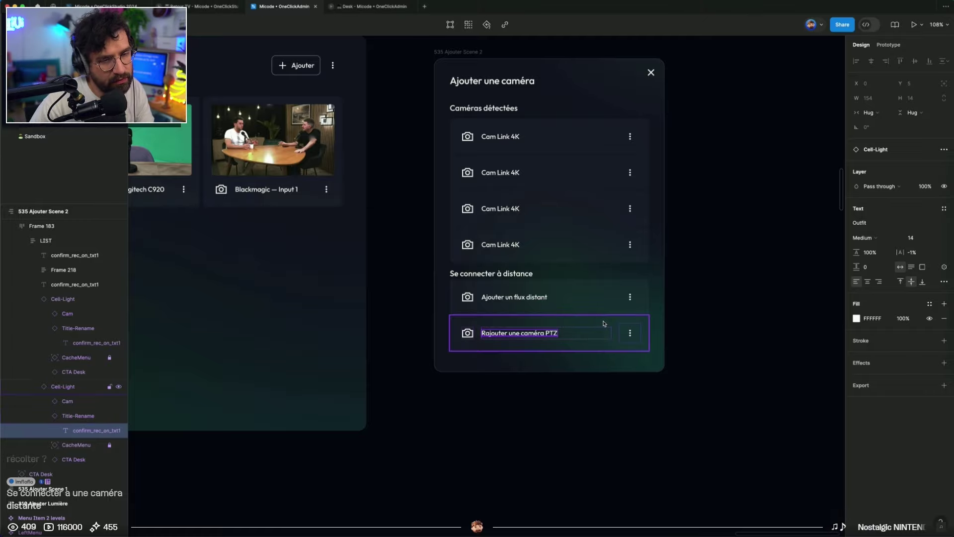
pyautogui.press('Escape')
pyautogui.press('Delete')
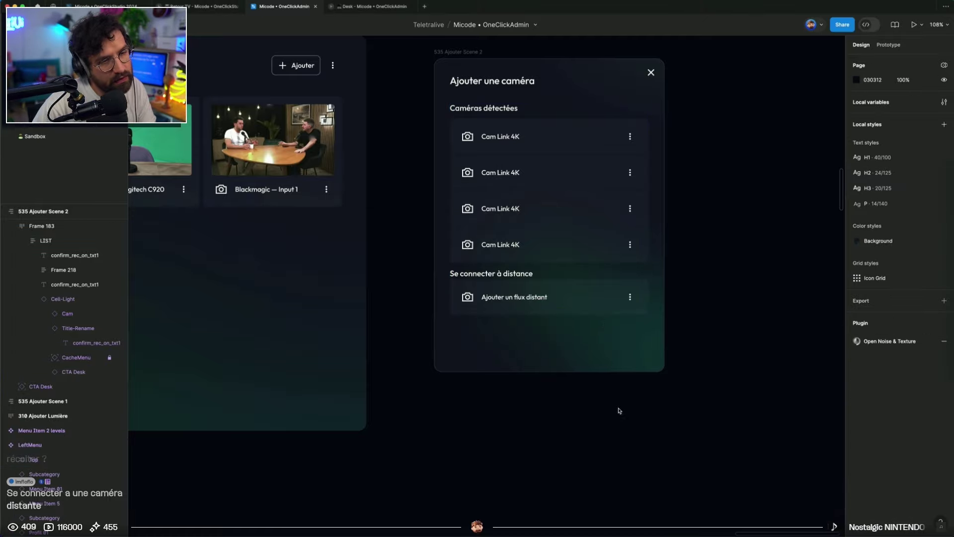
# Set the height of the "Caméras détectées" and "Se connecter à distance" headings to Hug contents
pyautogui.scroll(2, 619, 411)
pyautogui.hscroll(2, 619, 411)
pyautogui.click(490, 323)
pyautogui.keyDown('super'); pyautogui.click(489, 324); pyautogui.keyUp('super')
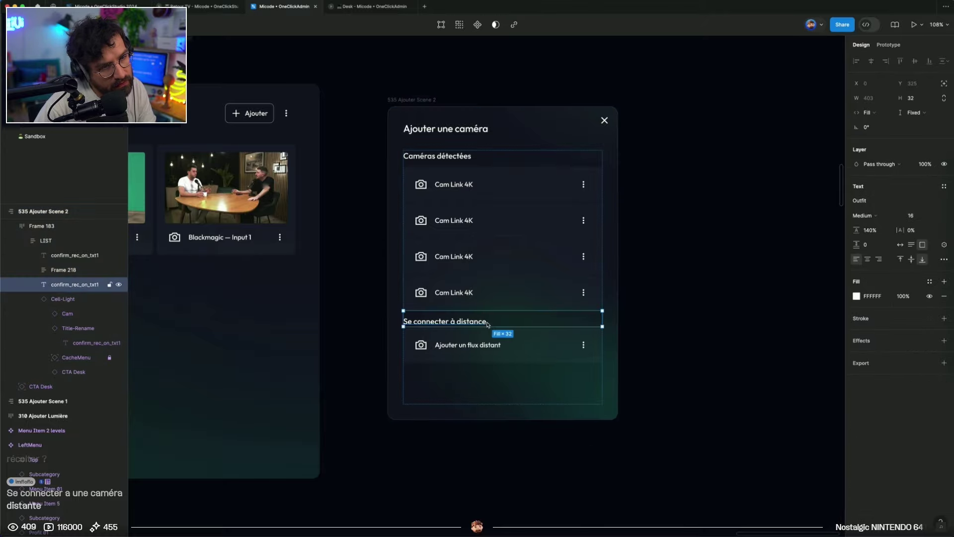
pyautogui.keyDown('shift'); pyautogui.click(462, 156); pyautogui.keyUp('shift')
pyautogui.click(917, 113)
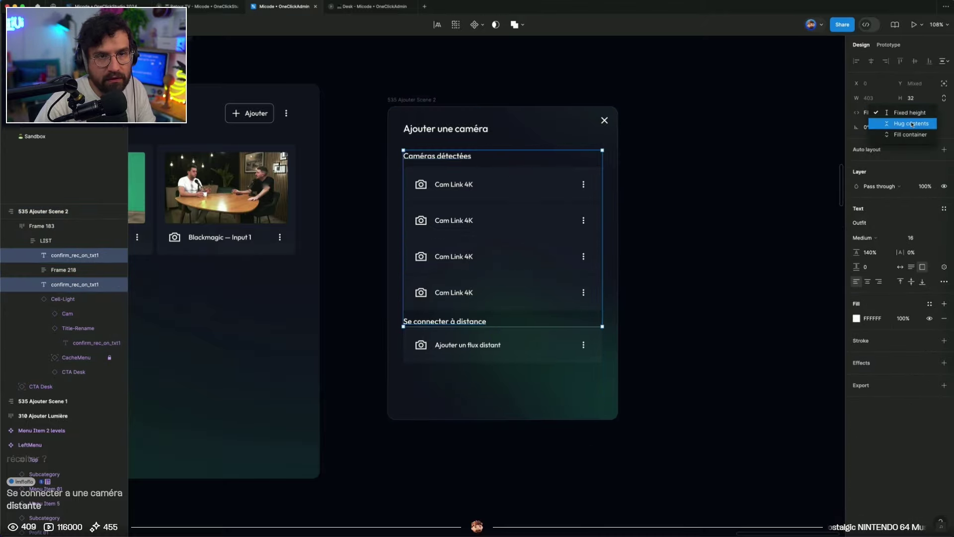
pyautogui.click(911, 123)
pyautogui.press('Escape')
# Set the vertical padding of Frame 183, which holds the dialog's list, to 16
pyautogui.click(494, 280)
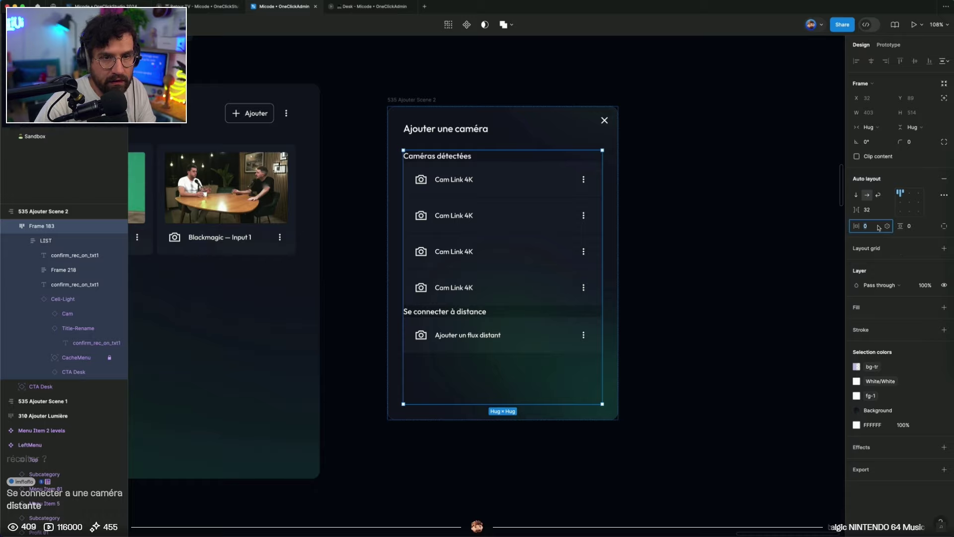
pyautogui.click(910, 228)
pyautogui.write('16')
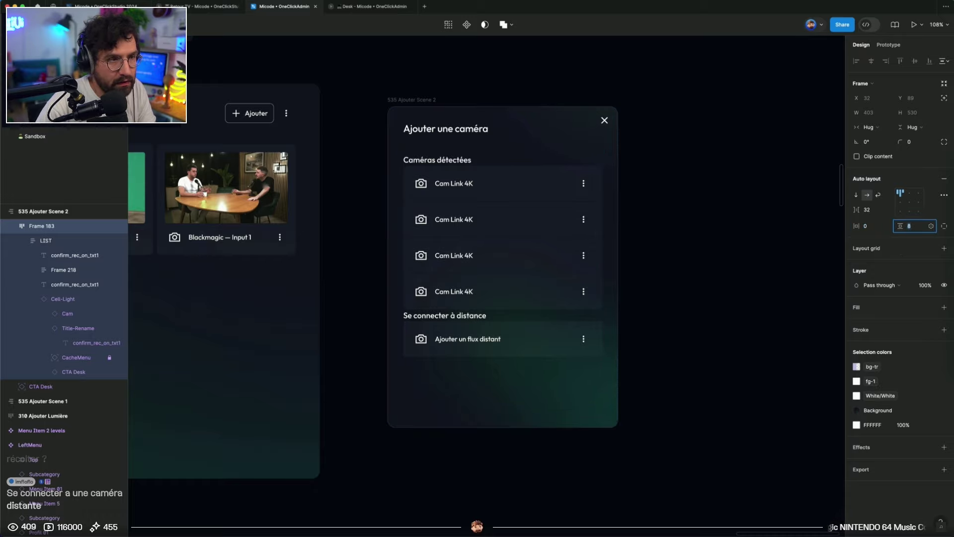
pyautogui.press('Return')
pyautogui.hotkey('shift', 'Up')
pyautogui.hotkey('shift', 'Down')
pyautogui.hotkey('shift', 'Down')
pyautogui.hotkey('shift', 'Down')
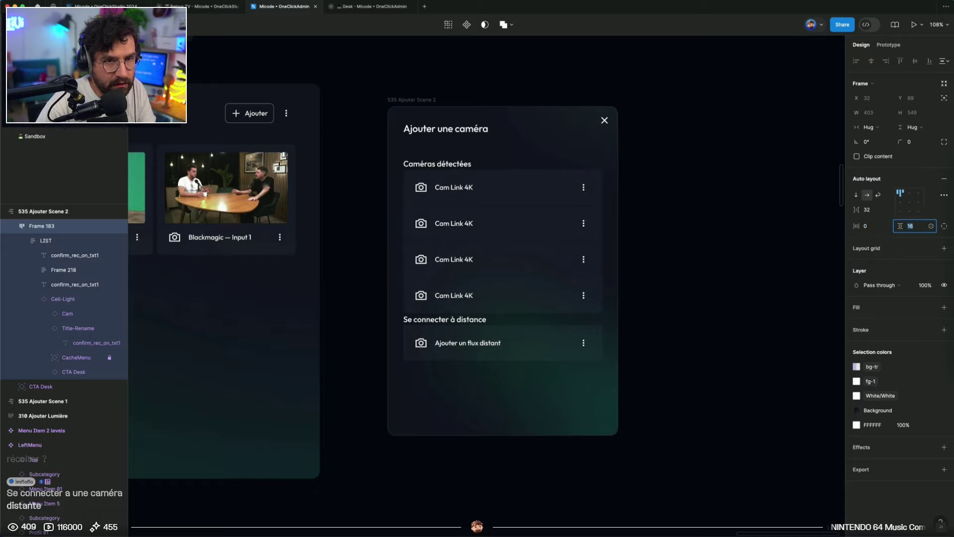
# Ungroup Frame 183 so that LIST sits directly inside the "535 Ajouter Scene 2" dialog frame
pyautogui.click(71, 241)
pyautogui.click(65, 230)
pyautogui.press('super+shift+g')
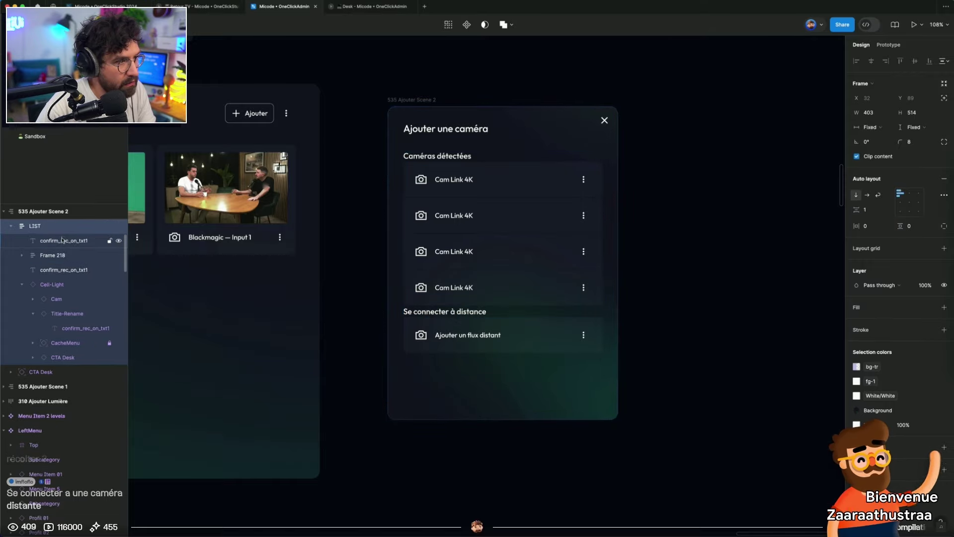
pyautogui.click(913, 225)
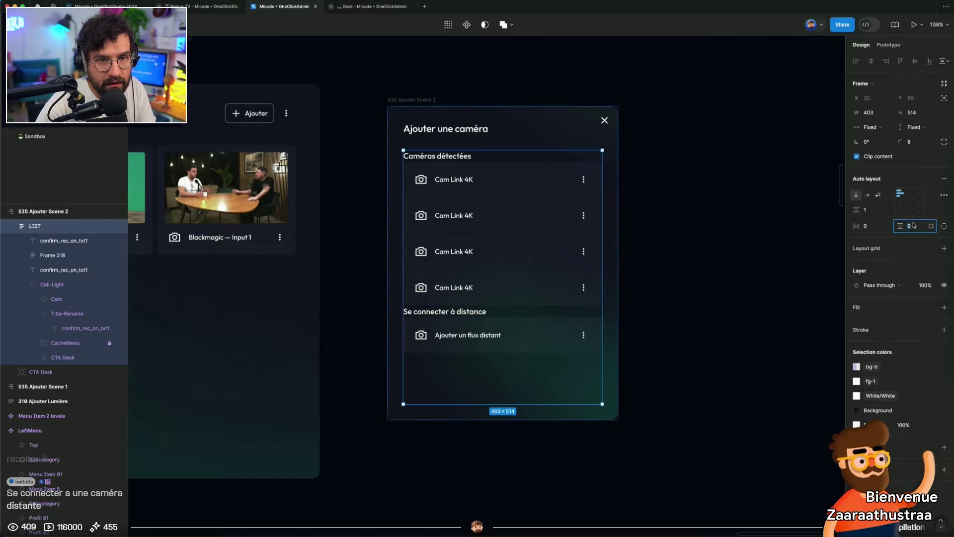
pyautogui.write('8')
pyautogui.press('Return')
pyautogui.hotkey('shift', 'Down')
# Set the vertical gap between the items of the LIST frame to 17
pyautogui.click(869, 213)
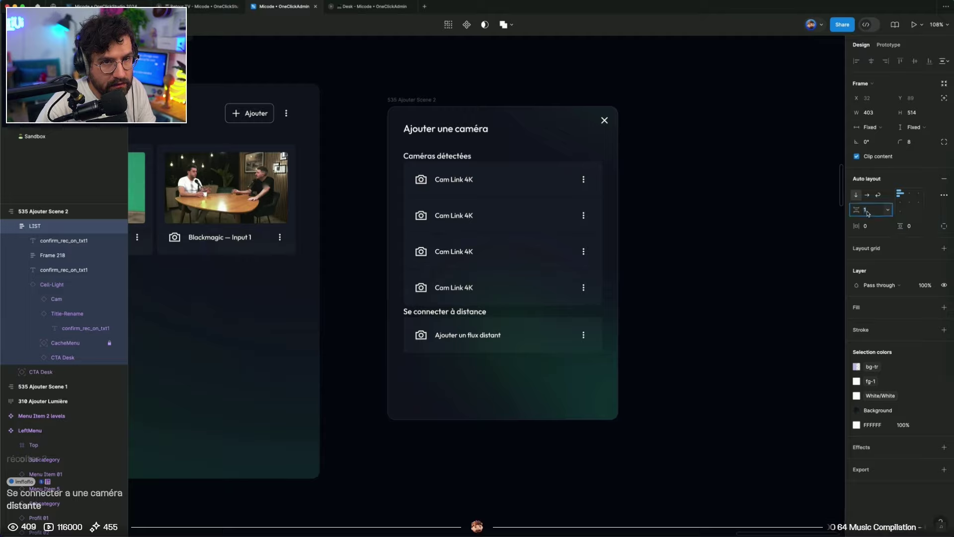
pyautogui.hotkey('shift', 'Up')
pyautogui.hotkey('shift', 'Up')
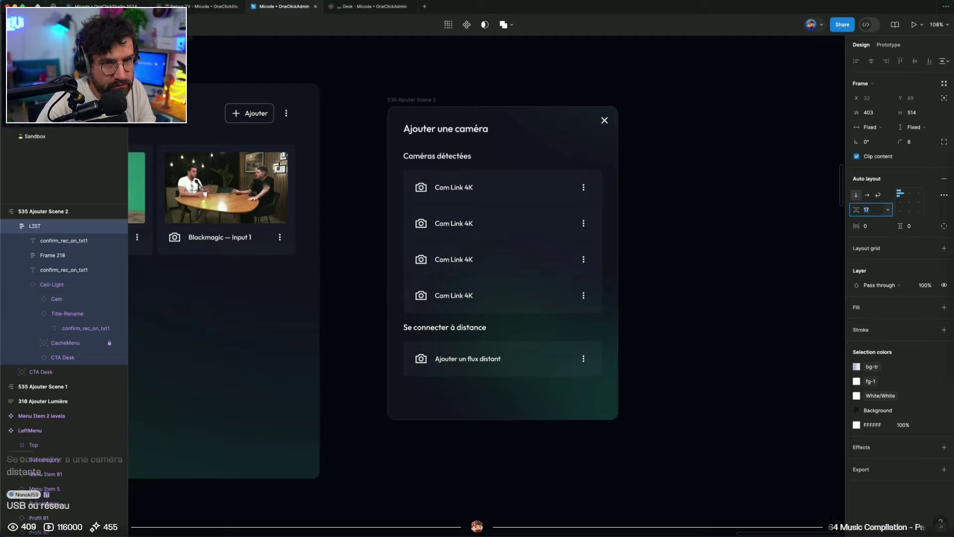
pyautogui.click(741, 310)
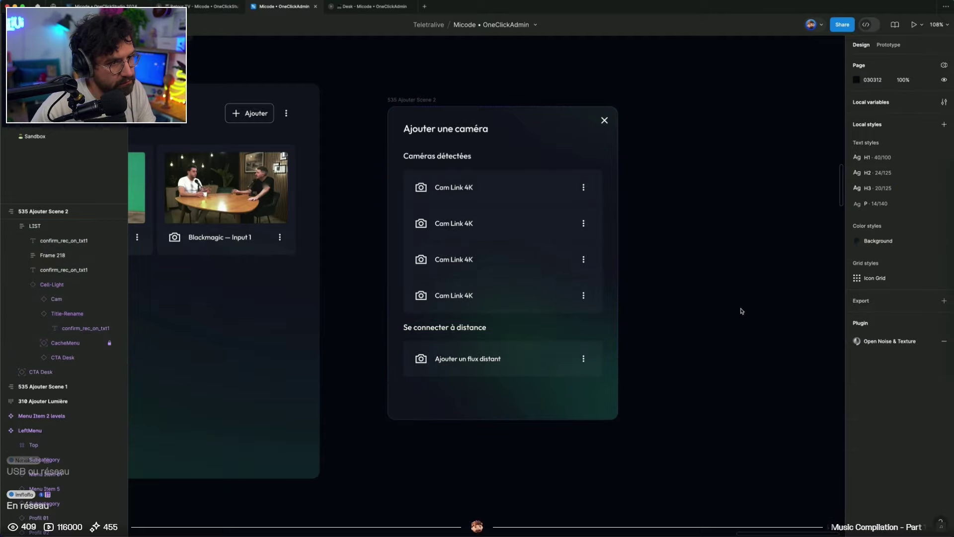
# Give the "Caméras détectées" and "Se connecter à distance" headings a fixed height of 40 and align their text to the bottom
pyautogui.keyDown('super'); pyautogui.click(472, 328); pyautogui.keyUp('super')
pyautogui.keyDown('shift'); pyautogui.click(463, 158); pyautogui.keyUp('shift')
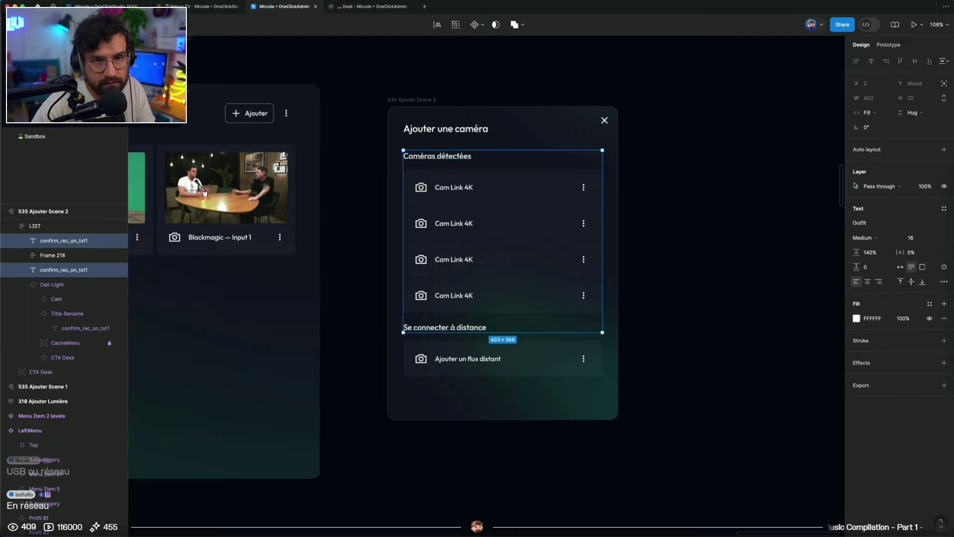
pyautogui.click(914, 114)
pyautogui.click(918, 105)
pyautogui.click(919, 103)
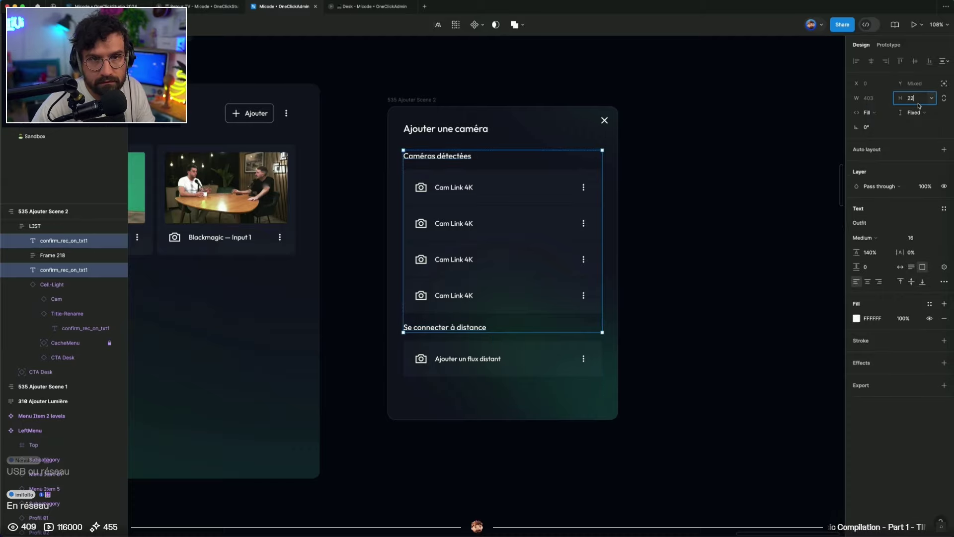
pyautogui.write('40')
pyautogui.press('Return')
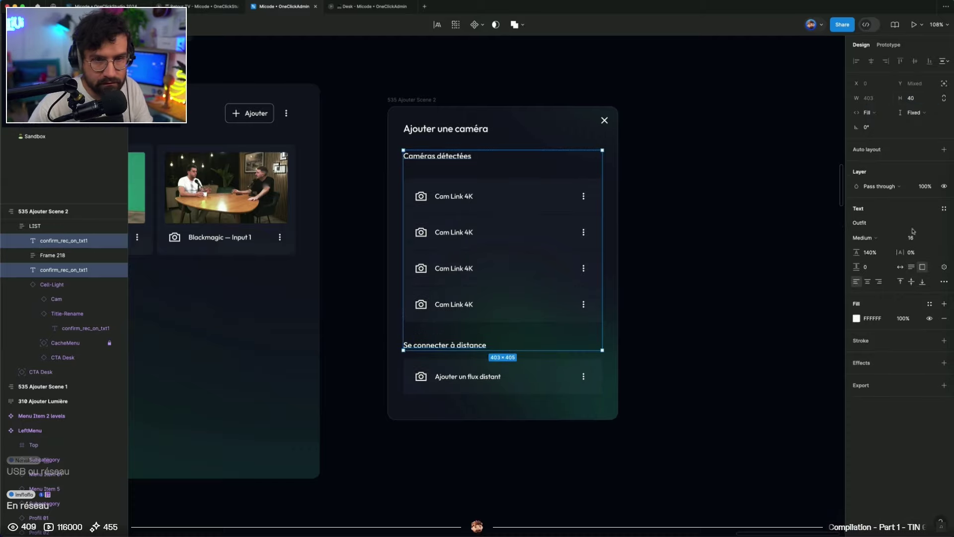
pyautogui.click(923, 282)
pyautogui.click(729, 392)
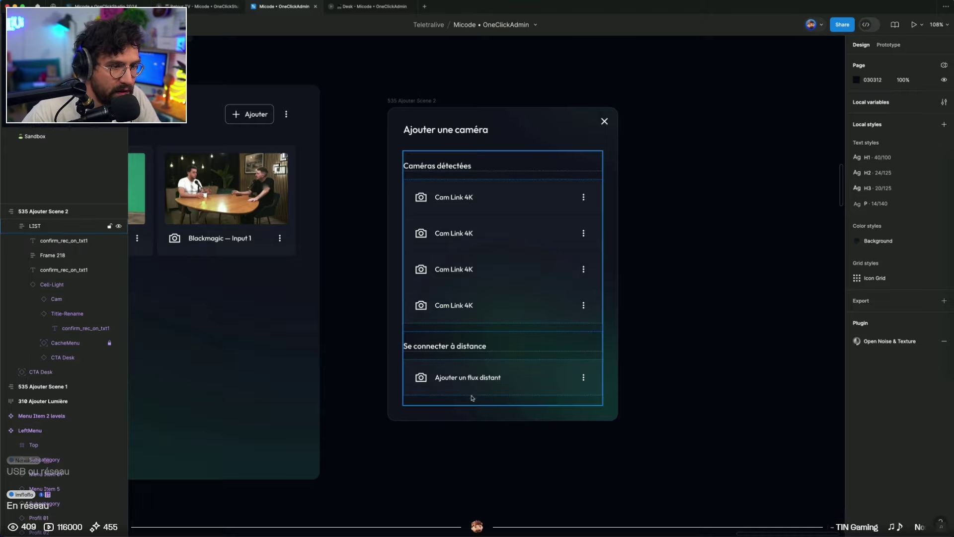
# Set the font size of the "Caméras détectées" and "Se connecter à distance" headings to 14
pyautogui.keyDown('super'); pyautogui.click(457, 198); pyautogui.keyUp('super')
pyautogui.click(654, 212)
pyautogui.keyDown('super'); pyautogui.click(457, 379); pyautogui.keyUp('super')
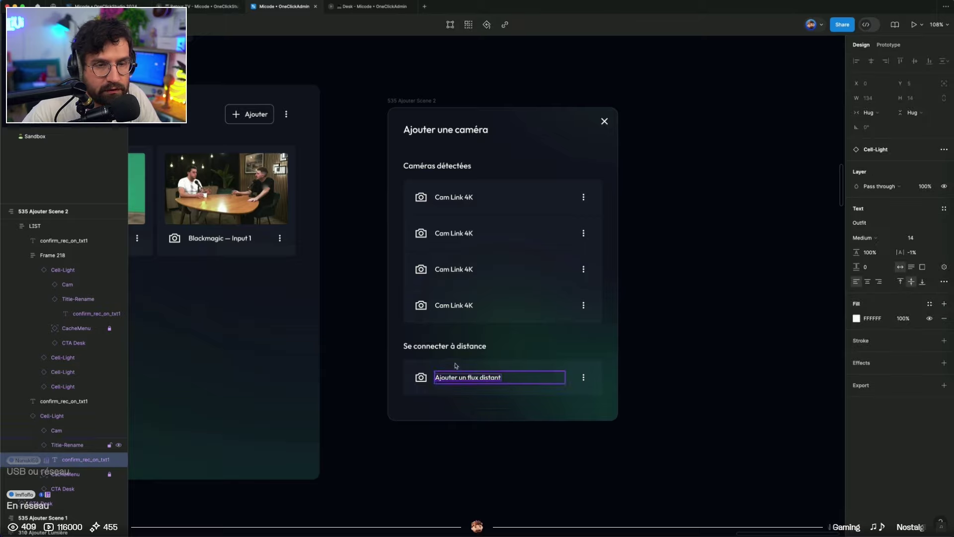
pyautogui.keyDown('super'); pyautogui.click(447, 347); pyautogui.keyUp('super')
pyautogui.keyDown('shift'); pyautogui.keyDown('super'); pyautogui.click(438, 166); pyautogui.keyUp('super'); pyautogui.keyUp('shift')
pyautogui.click(914, 238)
pyautogui.write('14')
pyautogui.press('Return')
pyautogui.click(754, 309)
pyautogui.scroll(1, 754, 308)
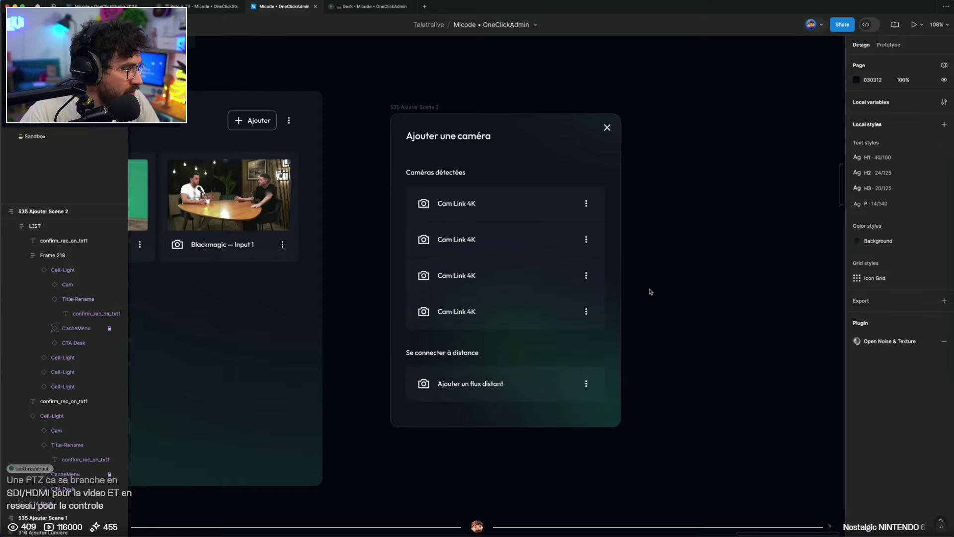
# Add an on-click prototype interaction to the "Ajouter" button in 360 Camera v1 that opens "535 Ajouter Scene 2" as an overlay
pyautogui.scroll(-5, 651, 291)
pyautogui.hscroll(-5, 619, 386)
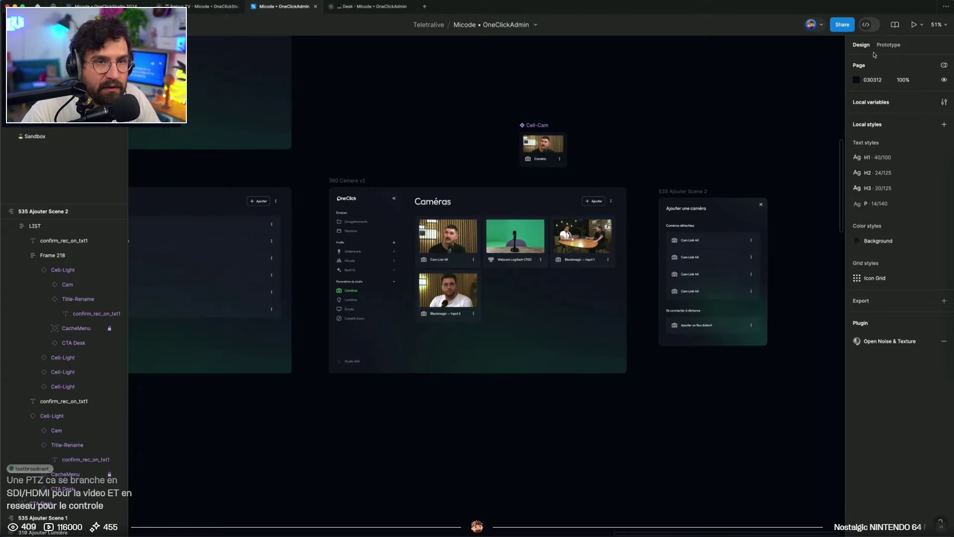
pyautogui.click(888, 45)
pyautogui.click(267, 202)
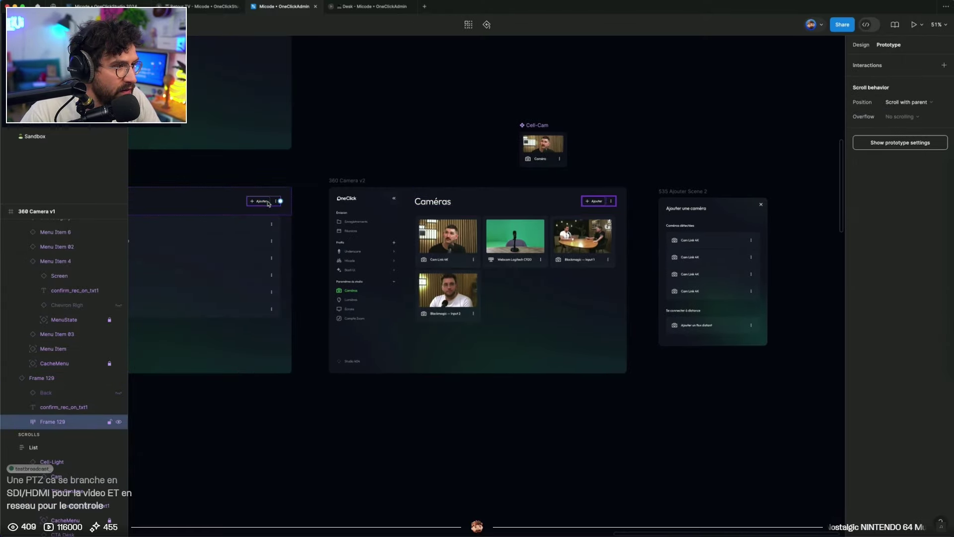
pyautogui.doubleClick(268, 201)
pyautogui.moveTo(270, 201); pyautogui.dragTo(678, 237)
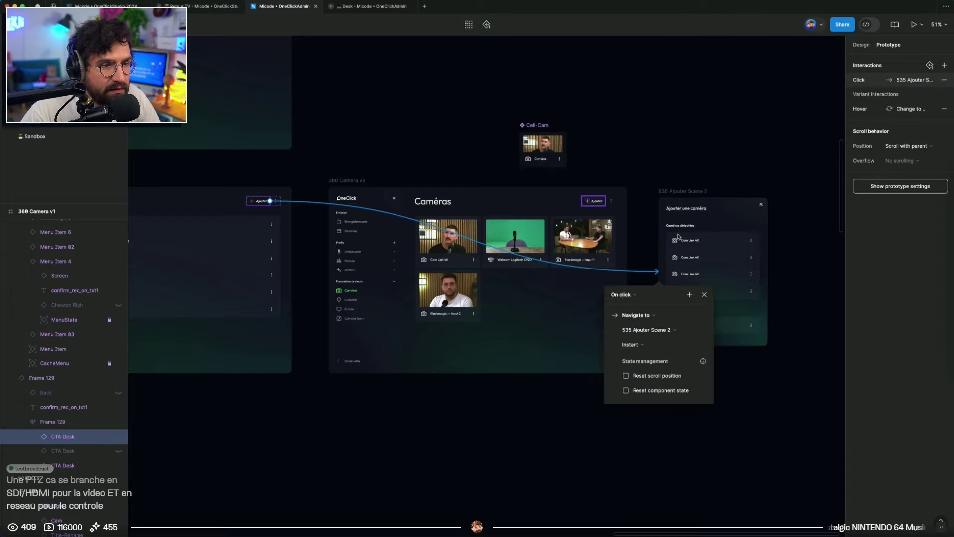
pyautogui.click(641, 315)
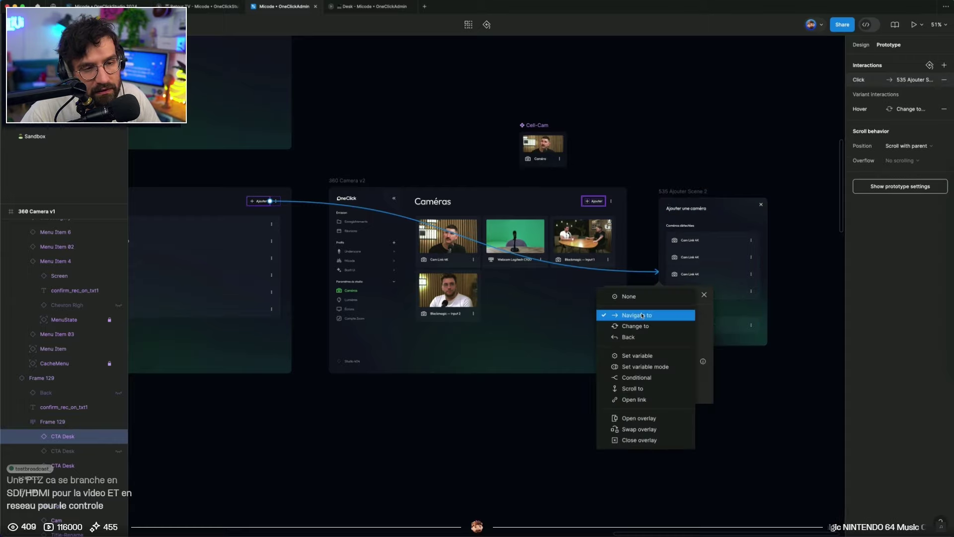
pyautogui.click(653, 418)
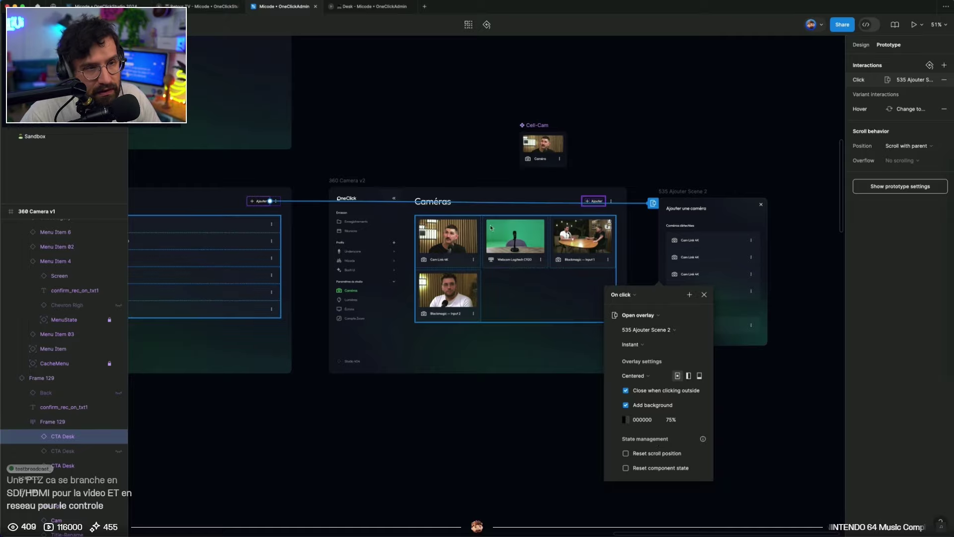
pyautogui.click(611, 179)
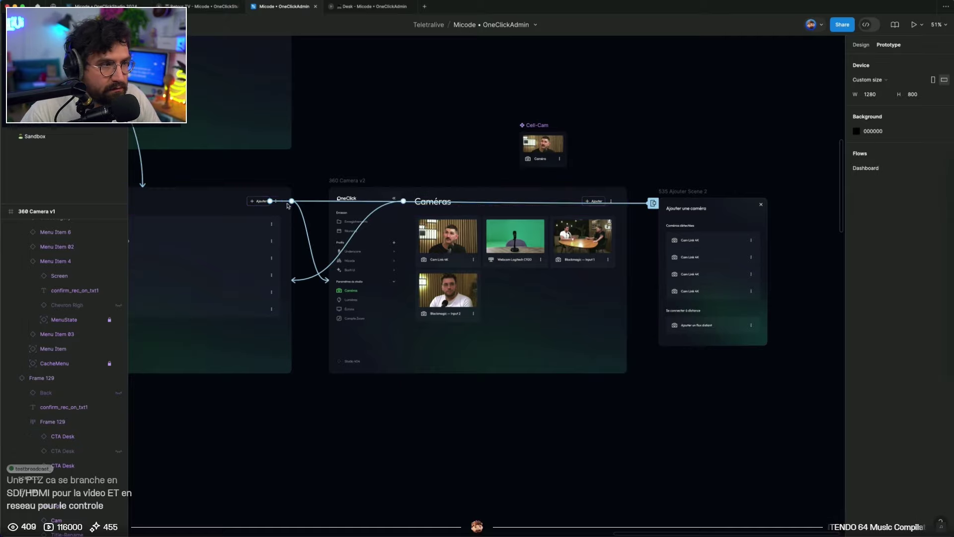
# Check the header links of both camera screens and test the "Ajouter" overlay in the prototype preview, closing it again
pyautogui.click(229, 197)
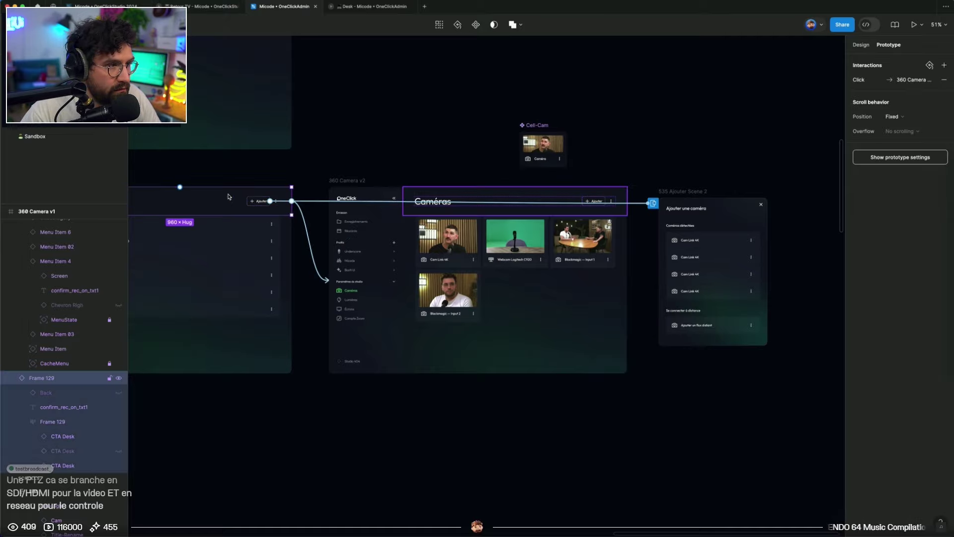
pyautogui.click(428, 191)
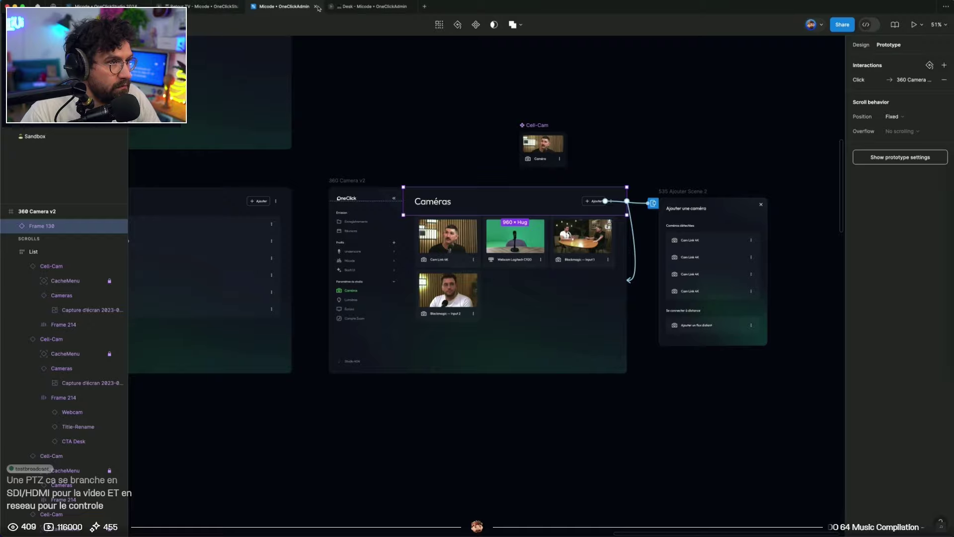
pyautogui.click(370, 7)
pyautogui.click(683, 123)
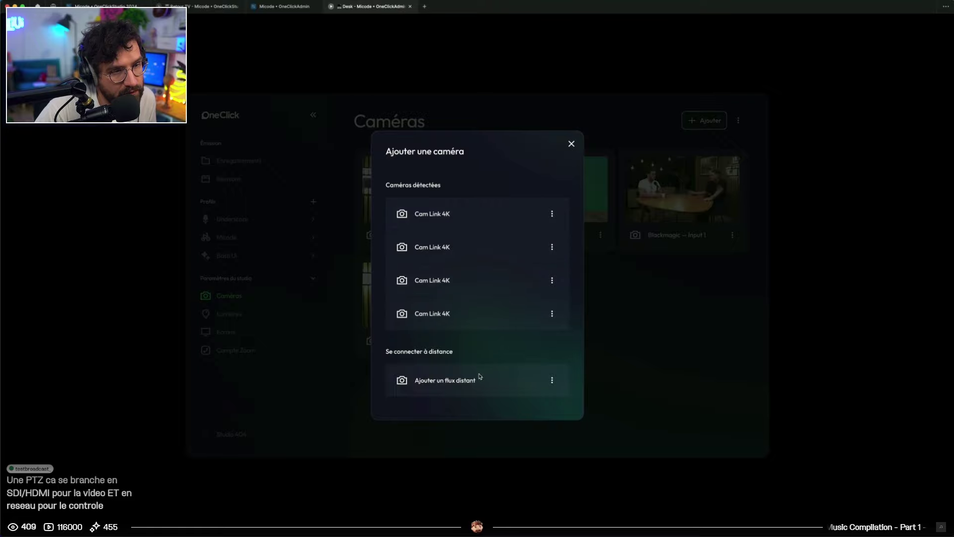
pyautogui.click(596, 117)
pyautogui.click(271, 6)
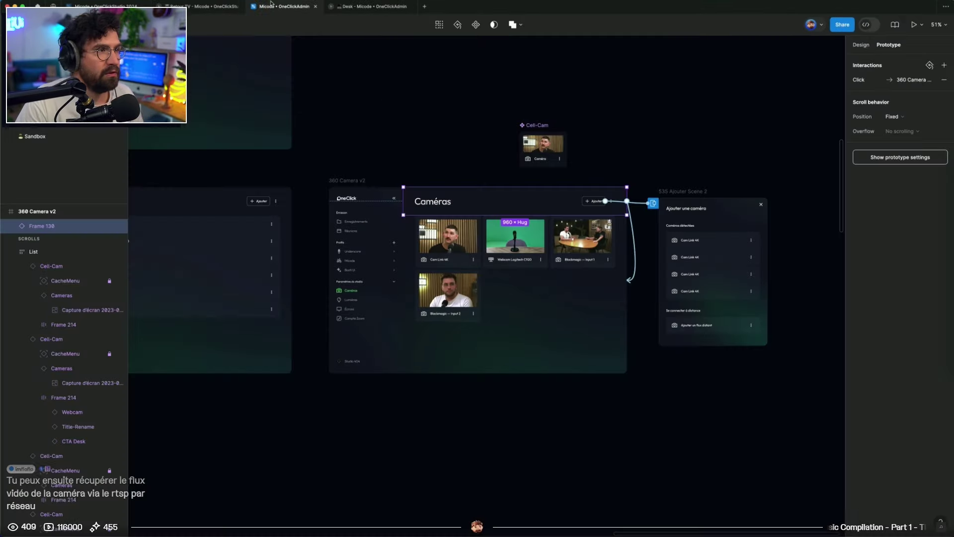
# Go from a dialog row to the Cell-Light main component, copy it and return to the instance
pyautogui.click(861, 45)
pyautogui.moveTo(684, 134); pyautogui.dragTo(594, 132)
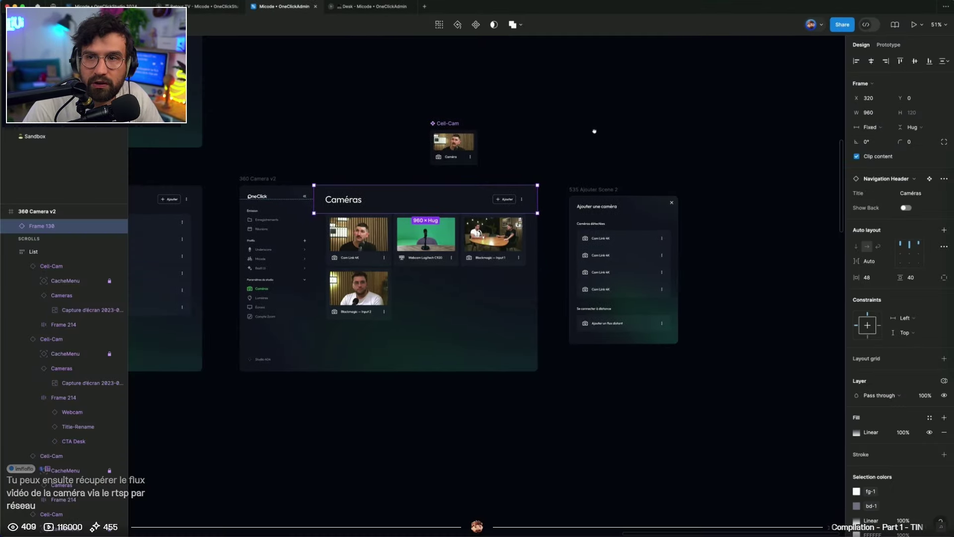
pyautogui.scroll(5, 600, 206)
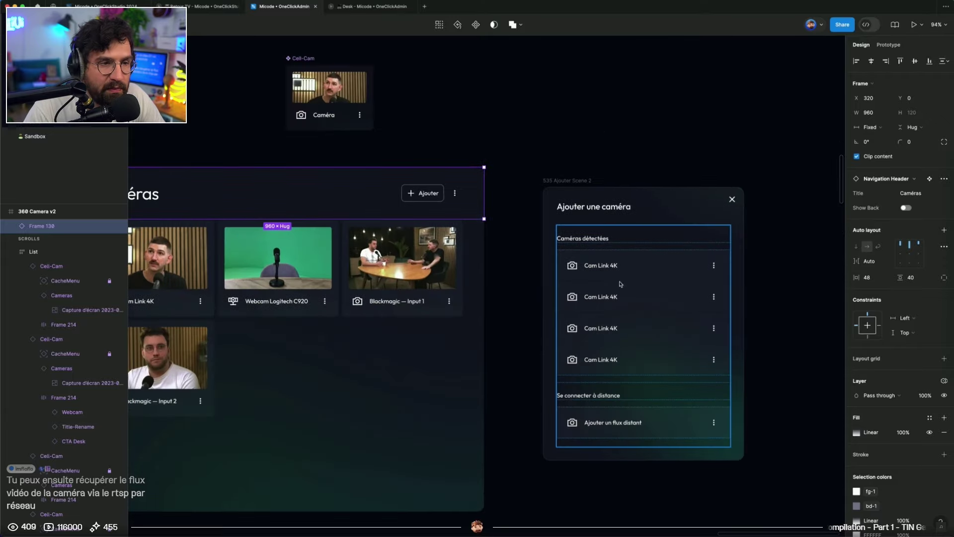
pyautogui.doubleClick(634, 274)
pyautogui.doubleClick(639, 272)
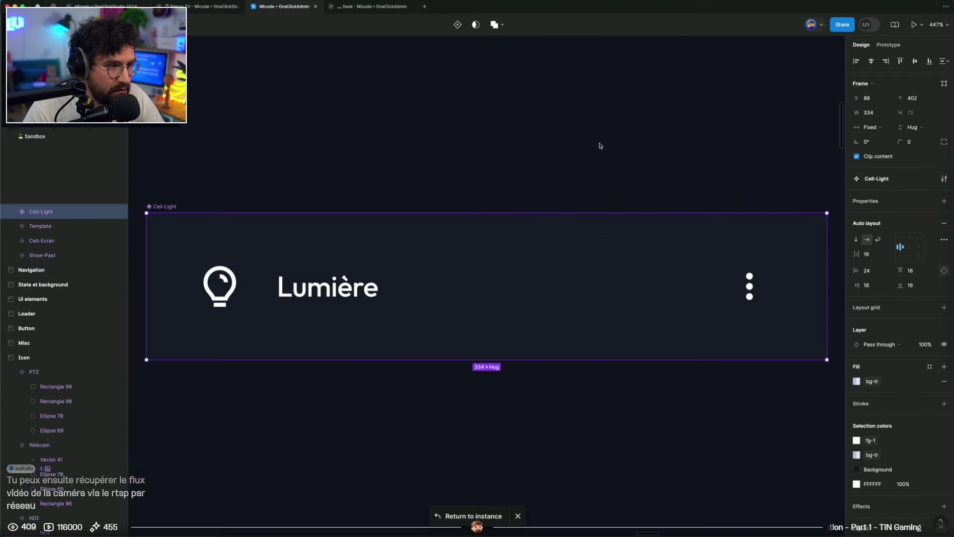
pyautogui.scroll(-5, 364, 172)
pyautogui.click(332, 176)
pyautogui.click(313, 181)
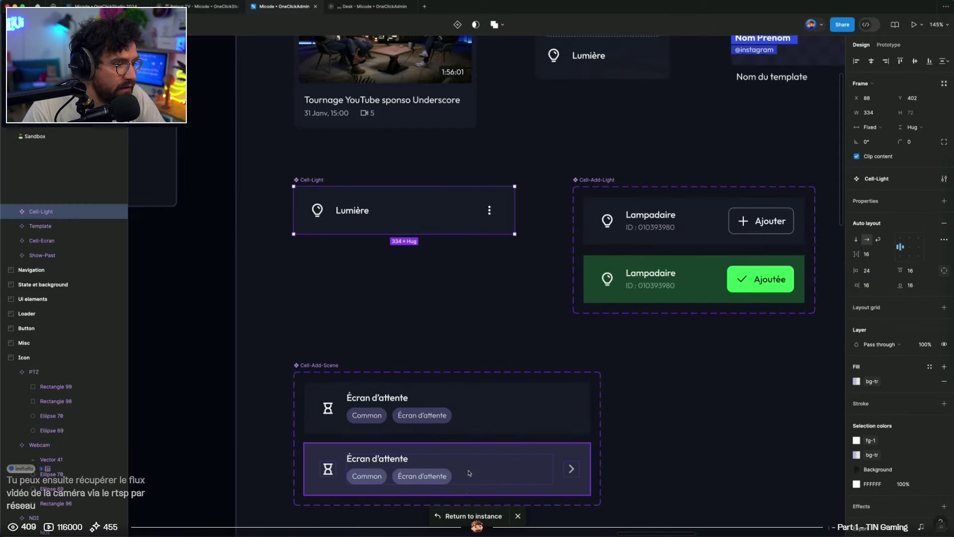
pyautogui.click(461, 516)
# Paste a Cell-Light instance on the canvas and place it above the "Ajouter une caméra" dialog
pyautogui.click(561, 318)
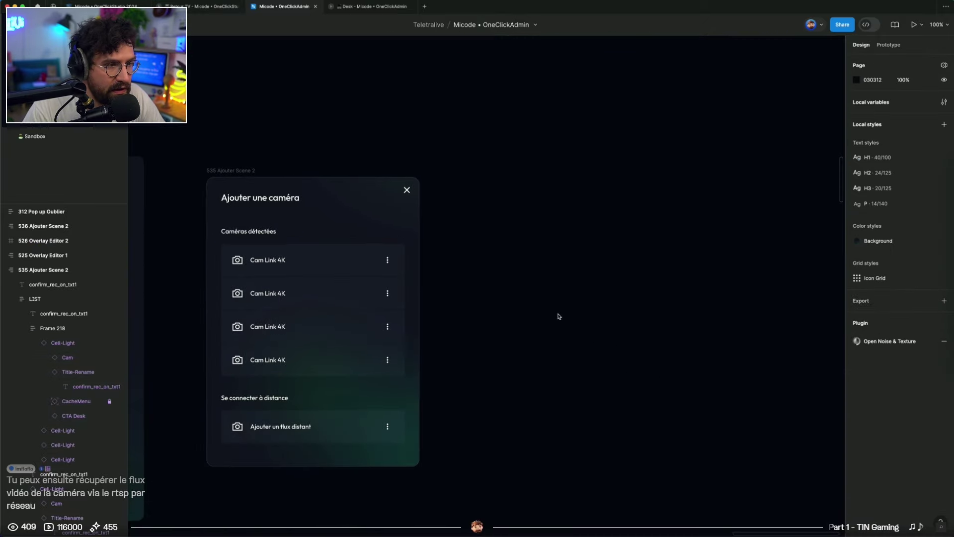
pyautogui.press('super+v')
pyautogui.moveTo(467, 277); pyautogui.dragTo(358, 127)
pyautogui.moveTo(374, 118); pyautogui.dragTo(523, 172)
pyautogui.hscroll(-1, 523, 172)
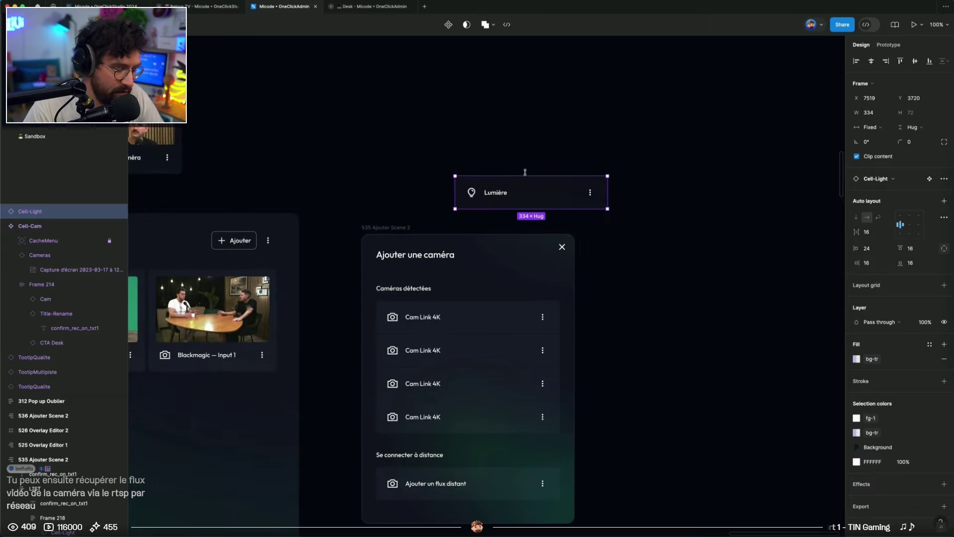
# Detach the pasted Cell-Light instance, rename it AddCam and turn it into a new component
pyautogui.press('super+alt+b')
pyautogui.doubleClick(472, 170)
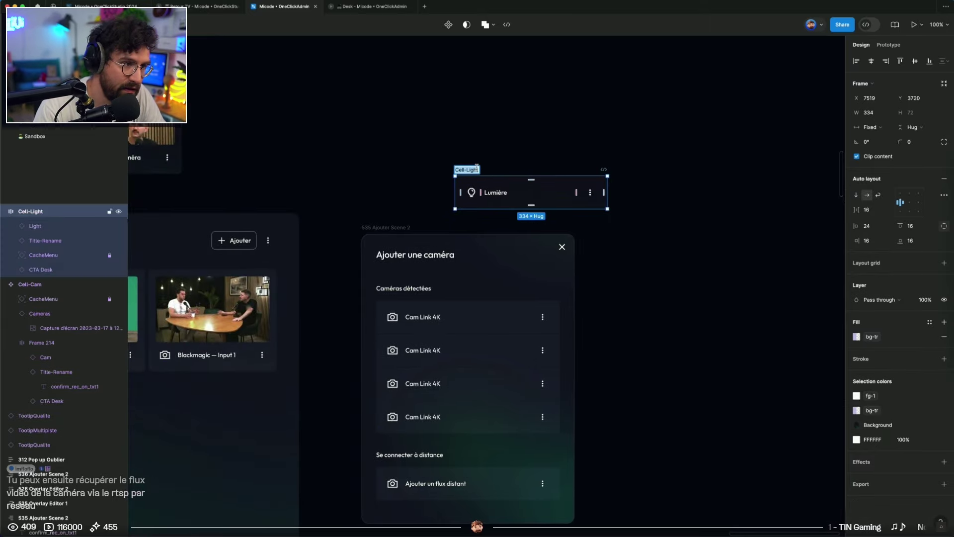
pyautogui.write('Add')
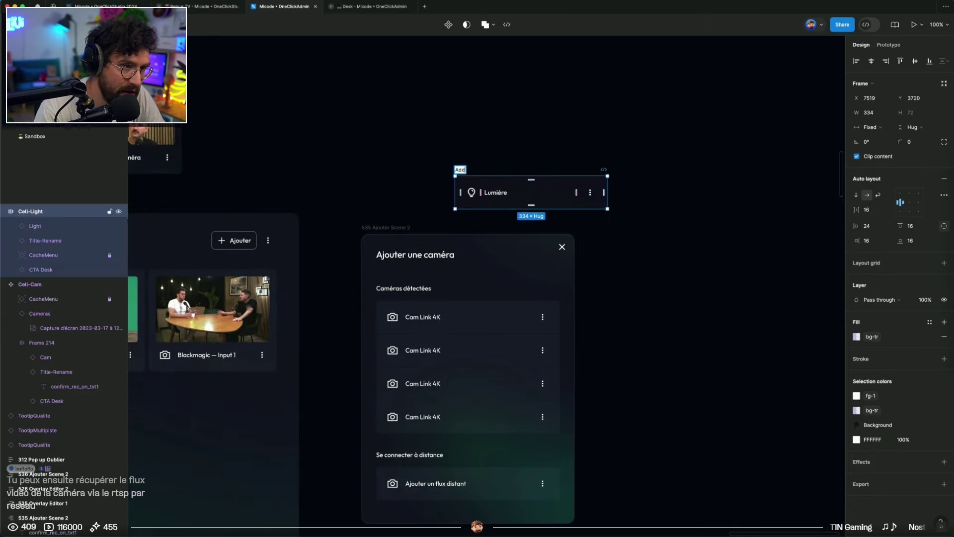
pyautogui.write('Cam')
pyautogui.press('Return')
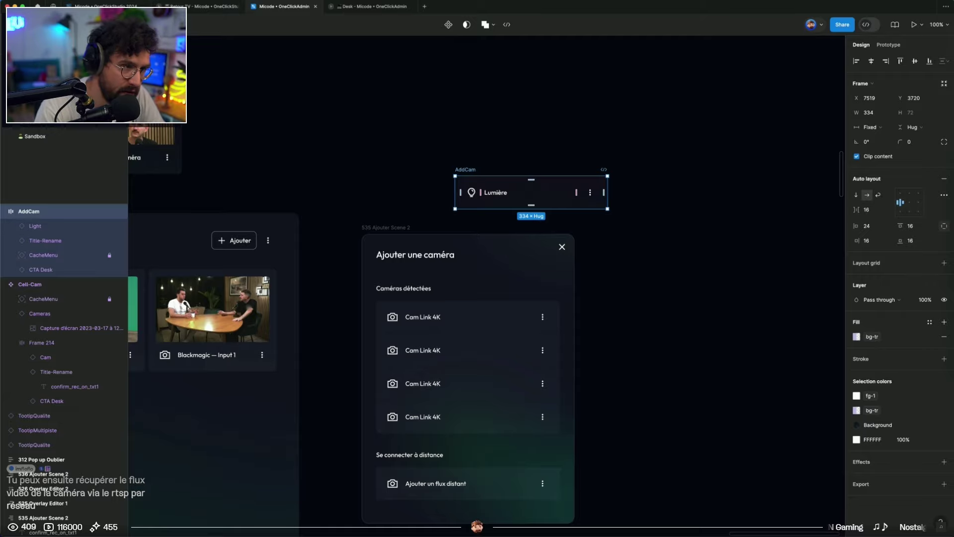
pyautogui.press('super+alt+k')
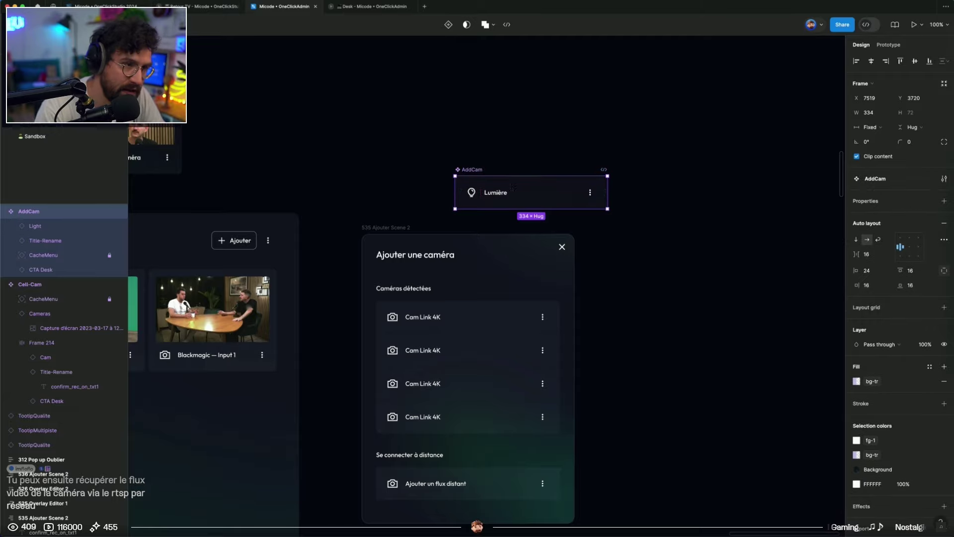
# Swap the four "Cam Link 4K" rows and the "Ajouter un flux distant" row for the AddCam component
pyautogui.click(450, 318)
pyautogui.doubleClick(473, 353)
pyautogui.keyDown('shift'); pyautogui.click(472, 384); pyautogui.keyUp('shift')
pyautogui.keyDown('shift'); pyautogui.click(472, 416); pyautogui.keyUp('shift')
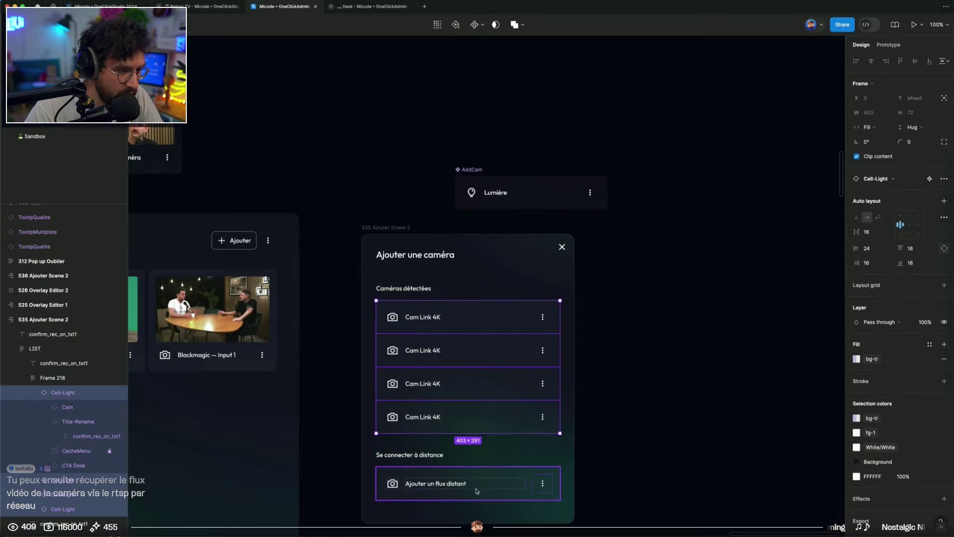
pyautogui.keyDown('shift'); pyautogui.click(473, 489); pyautogui.keyUp('shift')
pyautogui.click(901, 180)
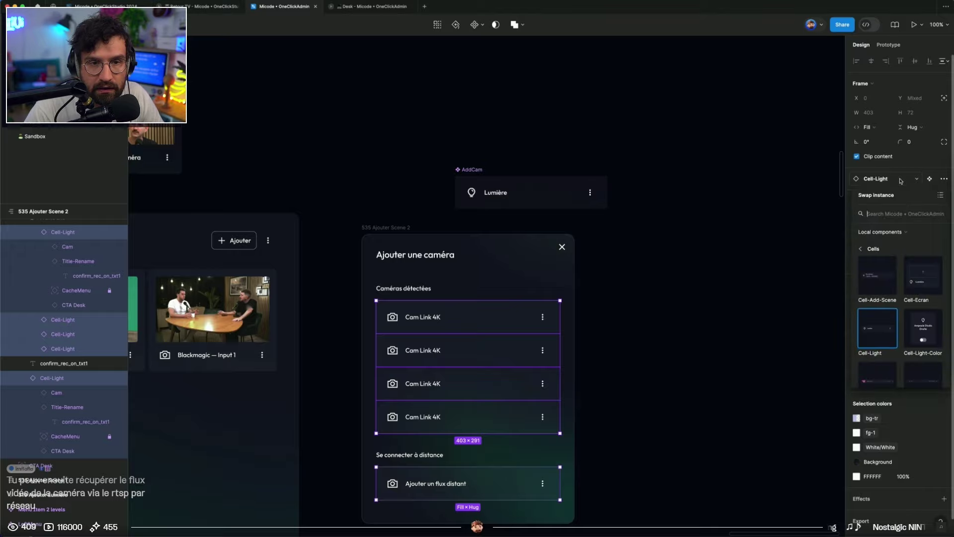
pyautogui.write('ad')
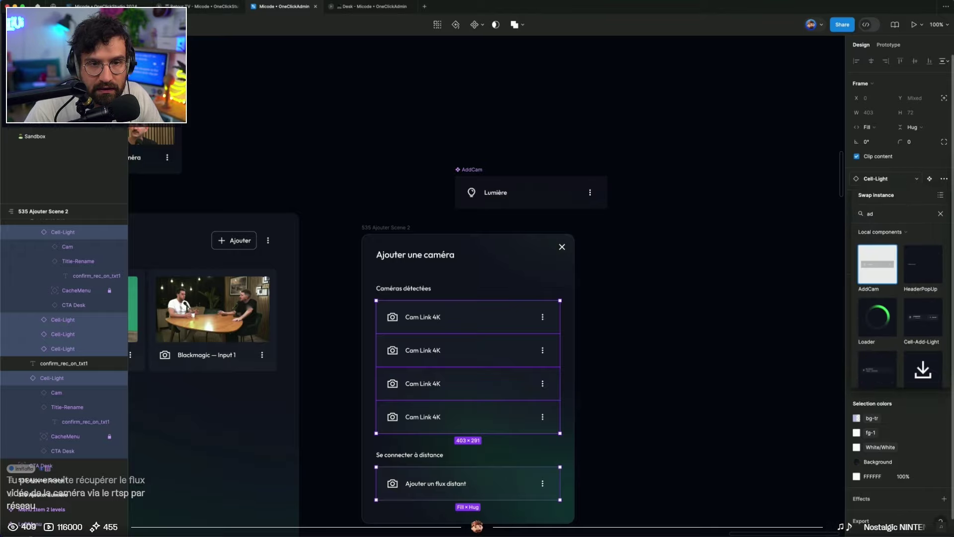
pyautogui.click(632, 298)
# Copy the four rows from "Webcam Logitech C920" to "Caméra large studio" in the 360 Camera v1 frame
pyautogui.scroll(-3, 467, 351)
pyautogui.moveTo(248, 348); pyautogui.dragTo(795, 311)
pyautogui.moveTo(224, 303); pyautogui.dragTo(351, 297)
pyautogui.doubleClick(321, 294)
pyautogui.keyDown('shift'); pyautogui.click(327, 311); pyautogui.keyUp('shift')
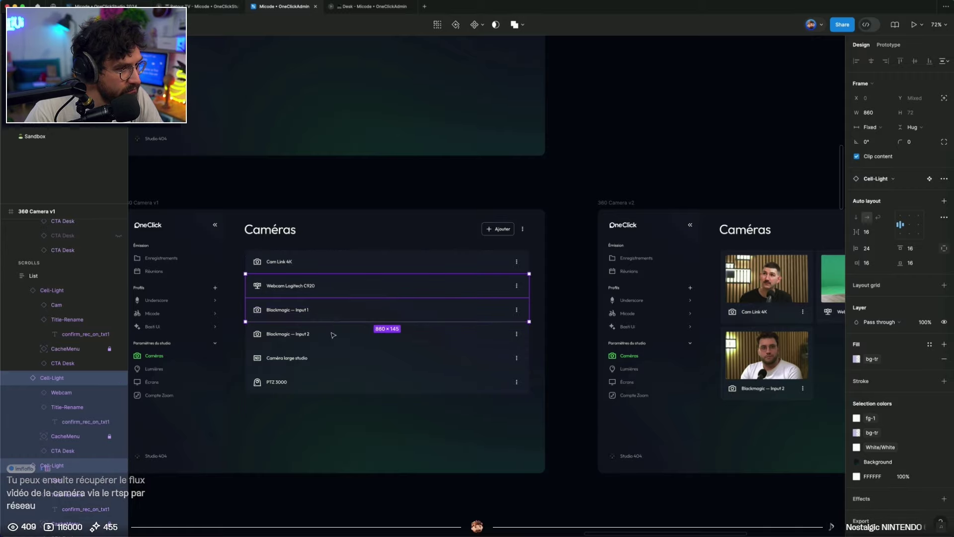
pyautogui.keyDown('shift'); pyautogui.click(324, 365); pyautogui.keyUp('shift')
pyautogui.keyDown('shift'); pyautogui.click(447, 384); pyautogui.keyUp('shift')
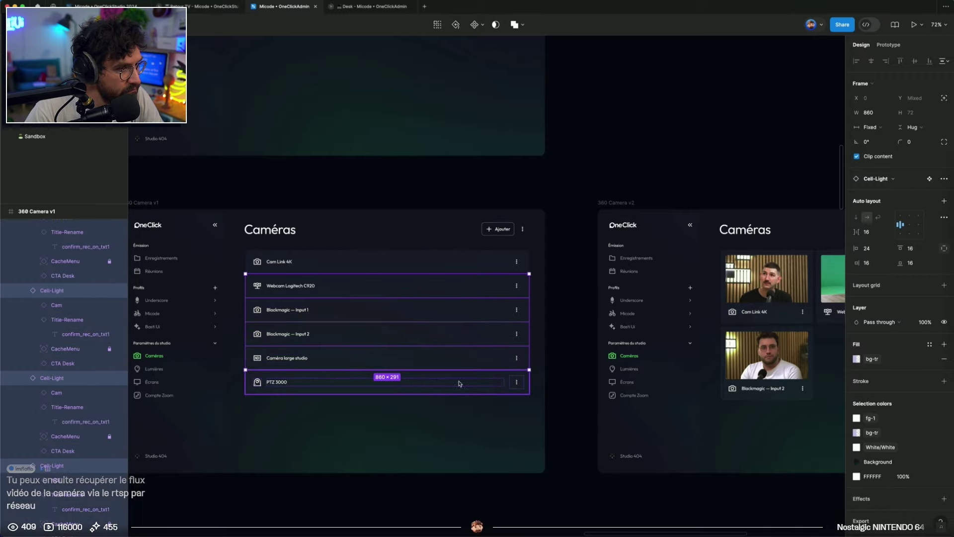
# Delete the last three "Cam Link 4K" rows from the dialog and undo the stray paste of the copied rows on the canvas
pyautogui.hscroll(10, 472, 348)
pyautogui.doubleClick(667, 300)
pyautogui.doubleClick(670, 303)
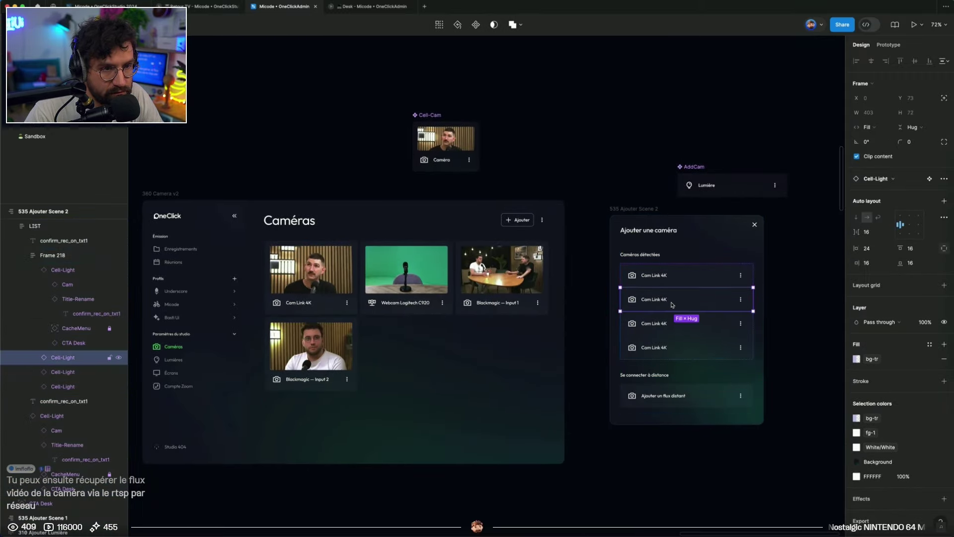
pyautogui.keyDown('shift'); pyautogui.click(673, 328); pyautogui.keyUp('shift')
pyautogui.press('Delete')
pyautogui.hotkey('ctrl', 'v')
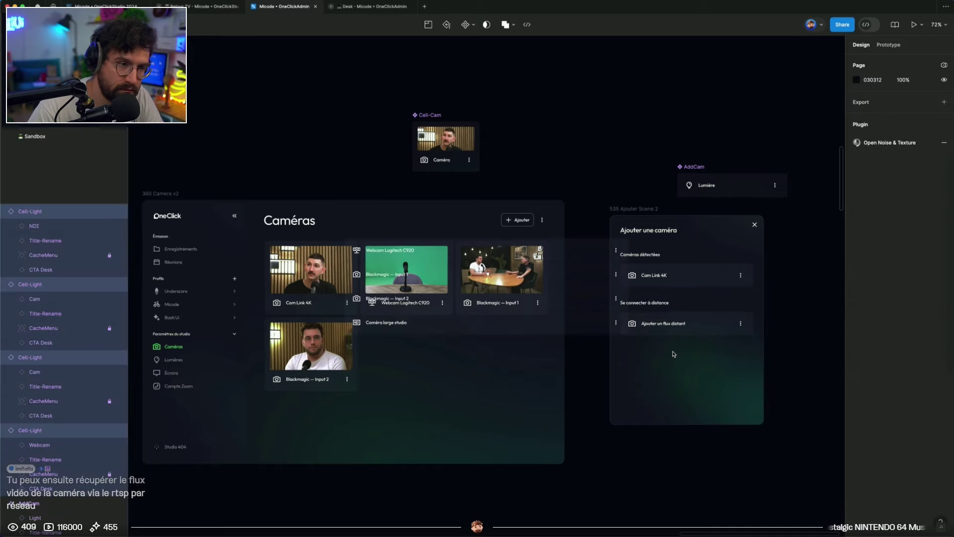
pyautogui.hotkey('ctrl', 'z')
# Paste the copied camera rows into Frame 218 under "Cam Link 4K" and set their width to fill the container
pyautogui.click(684, 269)
pyautogui.doubleClick(683, 274)
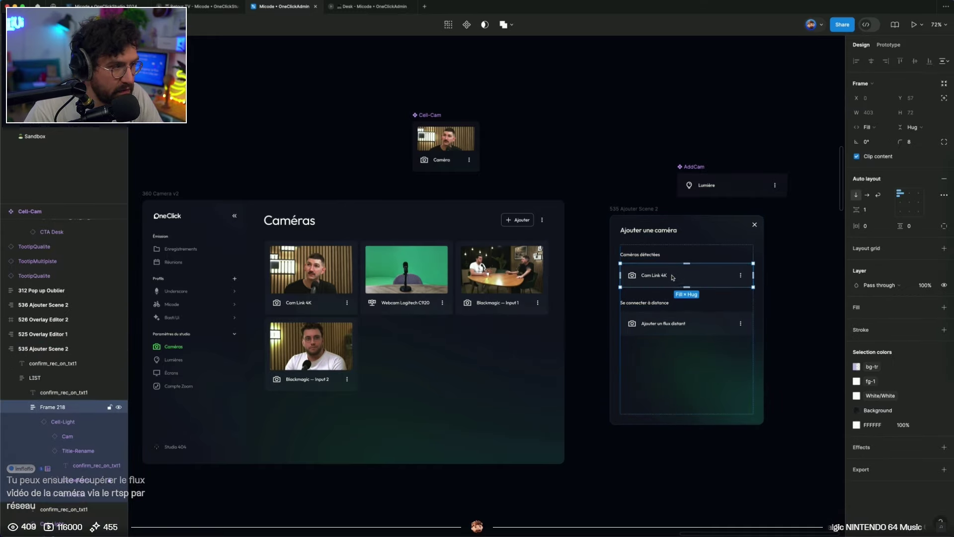
pyautogui.hotkey('ctrl', 'v')
pyautogui.click(870, 126)
pyautogui.click(878, 149)
pyautogui.press('Escape')
pyautogui.hscroll(5, 567, 362)
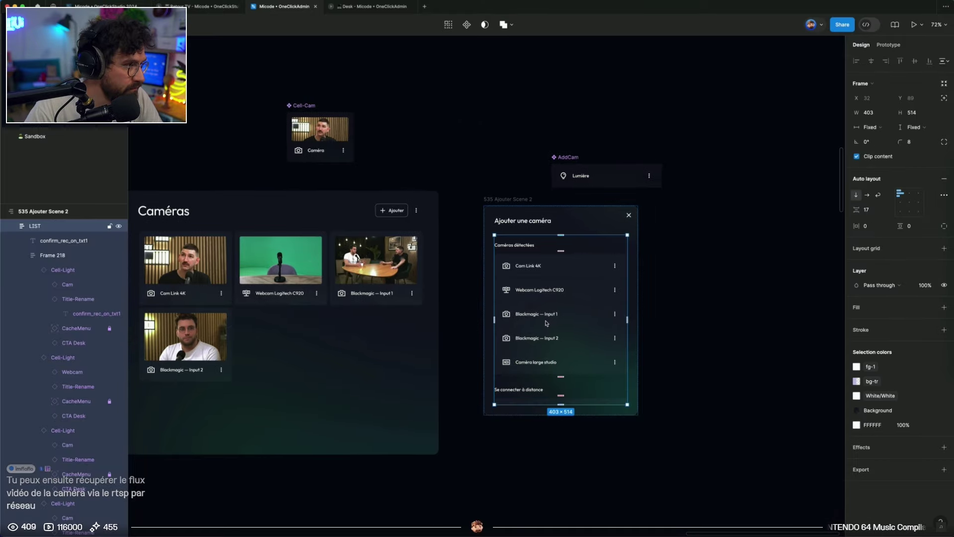
# Check the LIST frame's scroll behavior and test scrolling the "Ajouter une caméra" dialog in the prototype preview
pyautogui.click(891, 48)
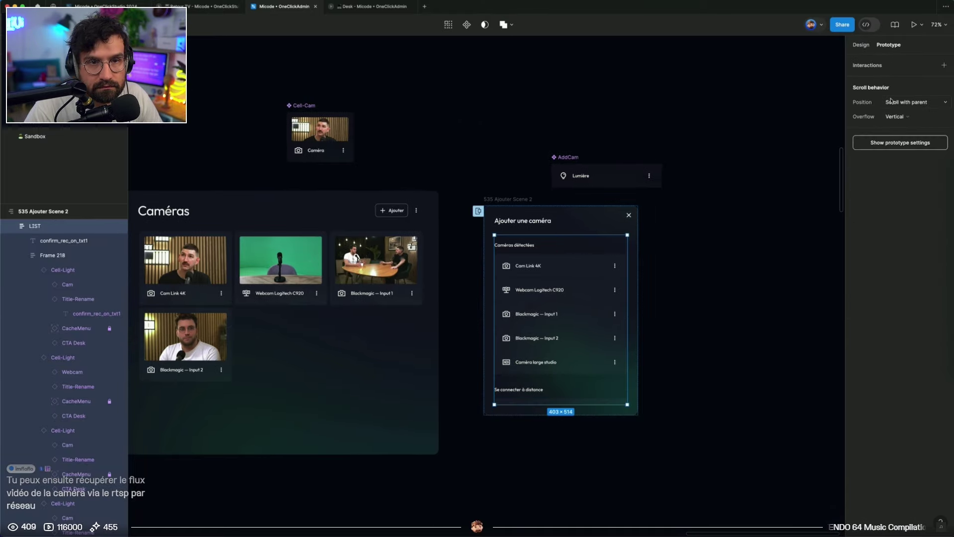
pyautogui.click(672, 300)
pyautogui.click(370, 7)
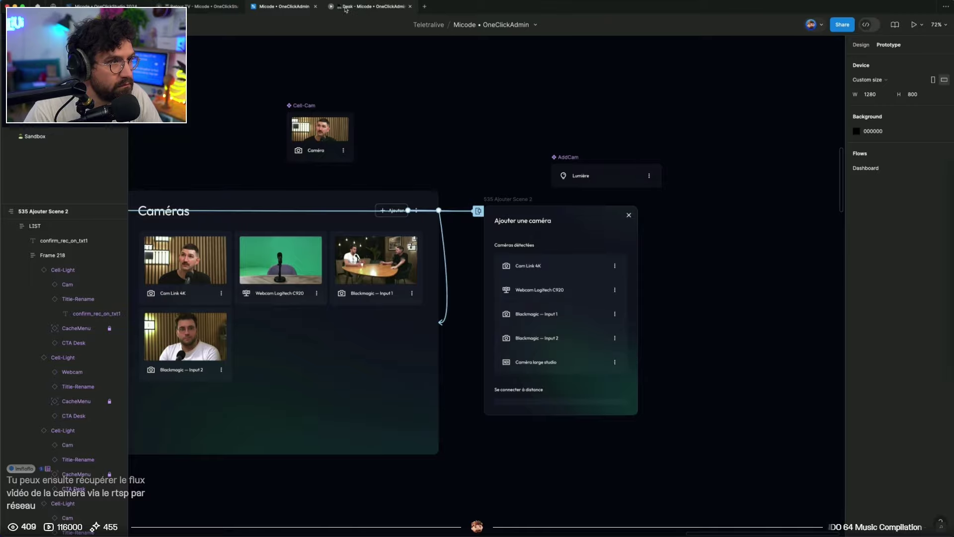
pyautogui.click(705, 121)
pyautogui.scroll(-1, 543, 334)
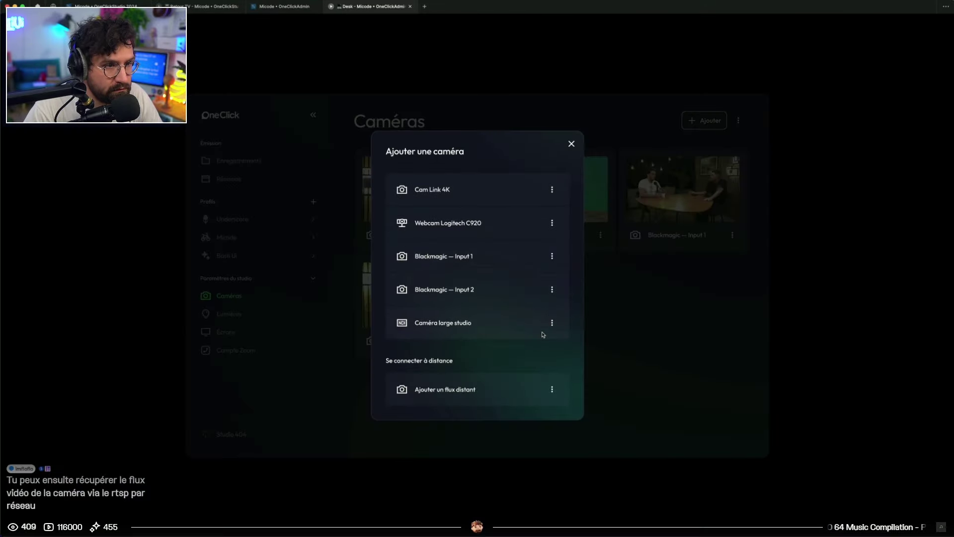
pyautogui.scroll(1, 542, 334)
pyautogui.scroll(-1, 543, 335)
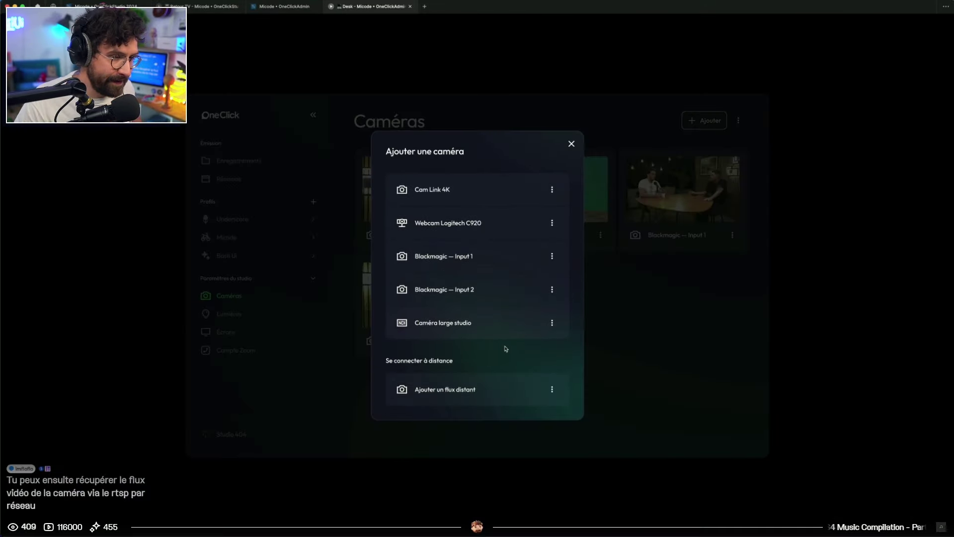
pyautogui.scroll(1, 506, 348)
# Back in the design file, delete the "Blackmagic — Input 1" and "Blackmagic — Input 2" rows from the dialog
pyautogui.hotkey('ctrl', 'shift', 'Tab')
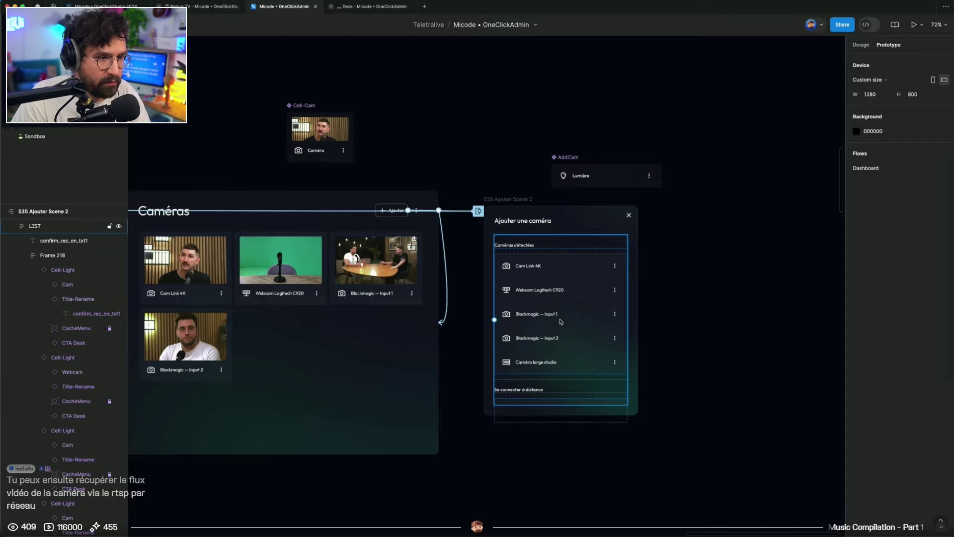
pyautogui.scroll(3, 561, 318)
pyautogui.doubleClick(566, 318)
pyautogui.doubleClick(577, 318)
pyautogui.keyDown('shift'); pyautogui.click(563, 353); pyautogui.keyUp('shift')
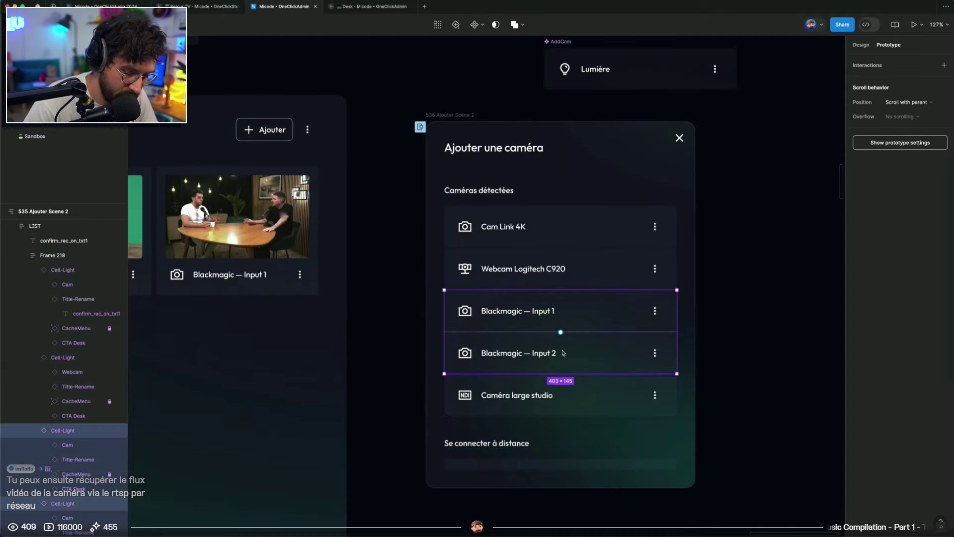
pyautogui.press('Delete')
# Set the corner radius of the "Ajouter un flux distant" row to 8
pyautogui.doubleClick(563, 389)
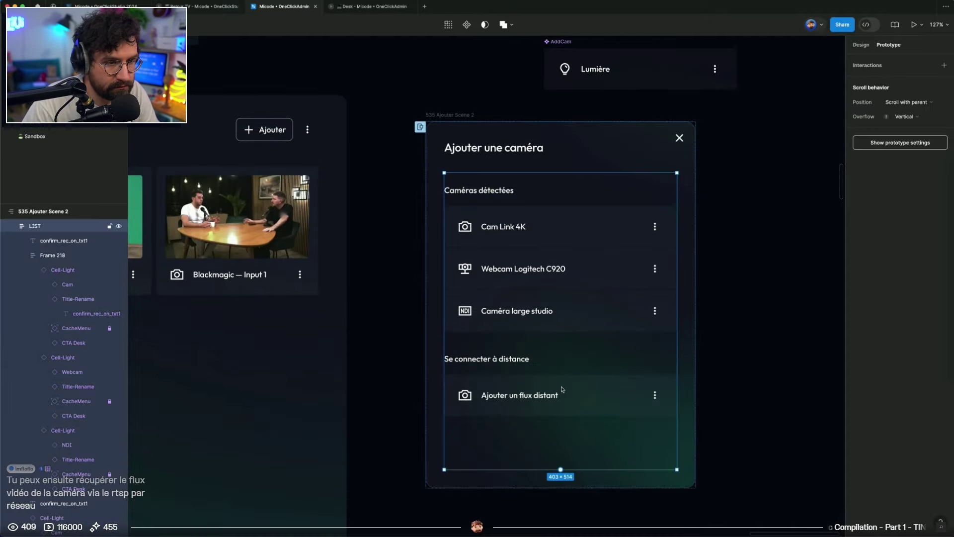
pyautogui.click(873, 48)
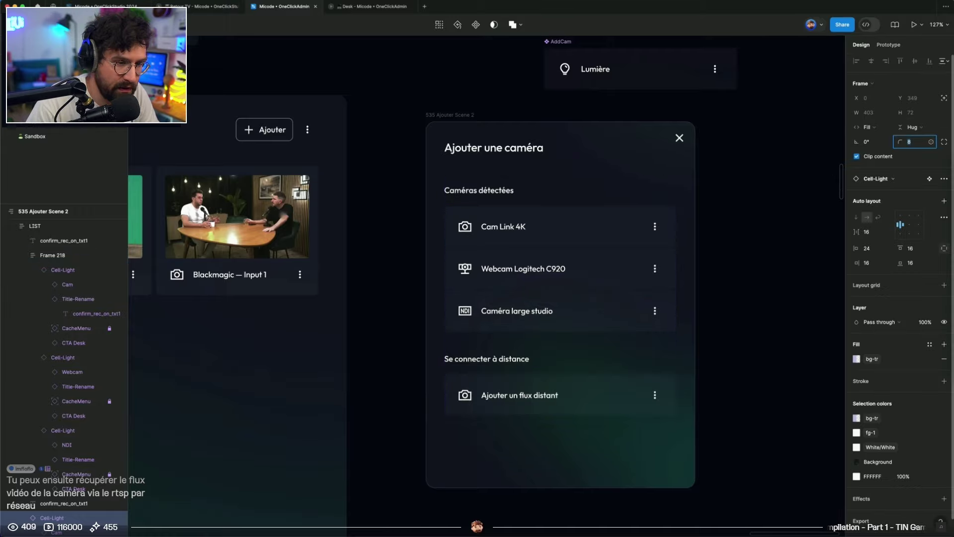
pyautogui.click(776, 248)
# Change the label text of the AddCam main component to "Add Cam"
pyautogui.moveTo(776, 247); pyautogui.dragTo(654, 353)
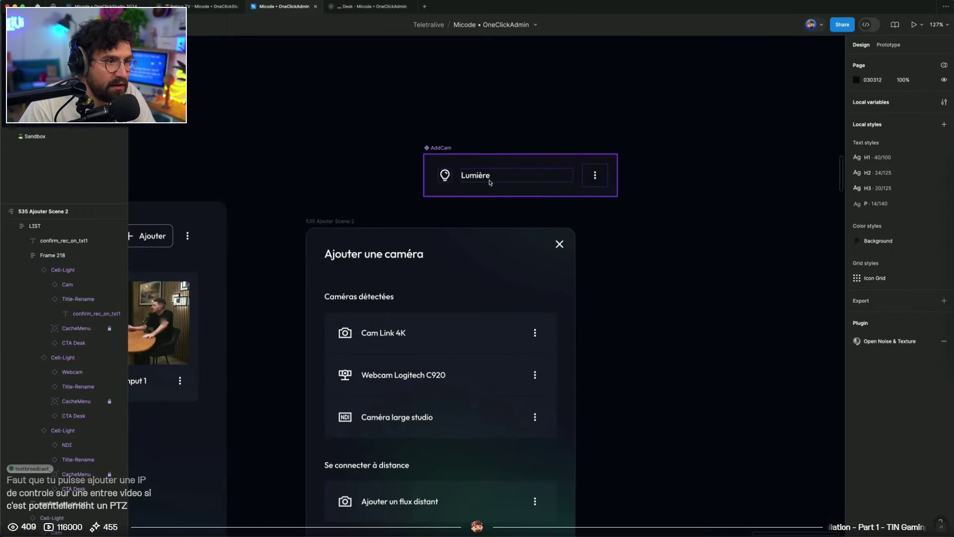
pyautogui.moveTo(463, 179); pyautogui.dragTo(496, 165)
pyautogui.doubleClick(497, 165)
pyautogui.write('Add Cam')
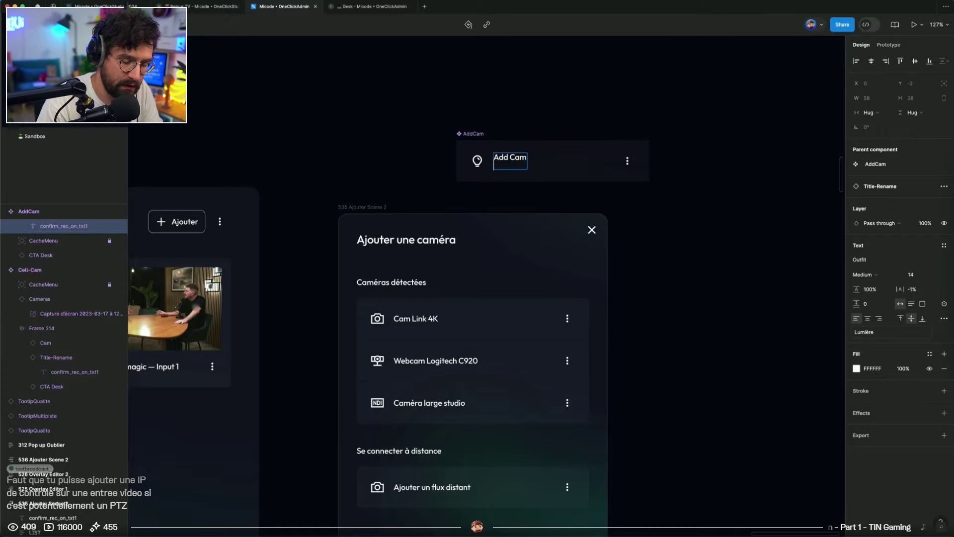
pyautogui.press('BackSpace')
# Swap the three detected camera rows and the "Ajouter un flux distant" row from Cell-Light to the AddCam component
pyautogui.moveTo(556, 363); pyautogui.dragTo(560, 232)
pyautogui.doubleClick(538, 198)
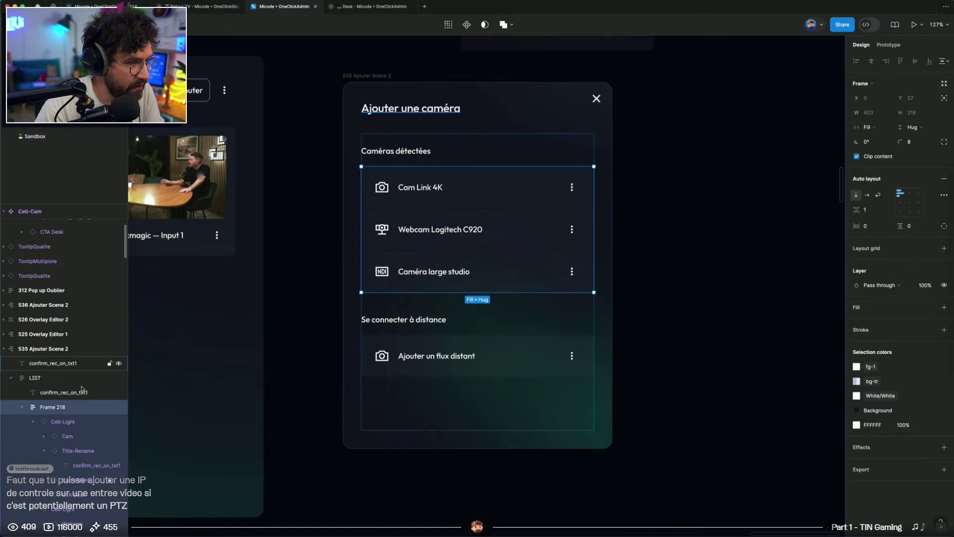
pyautogui.click(69, 423)
pyautogui.click(33, 421)
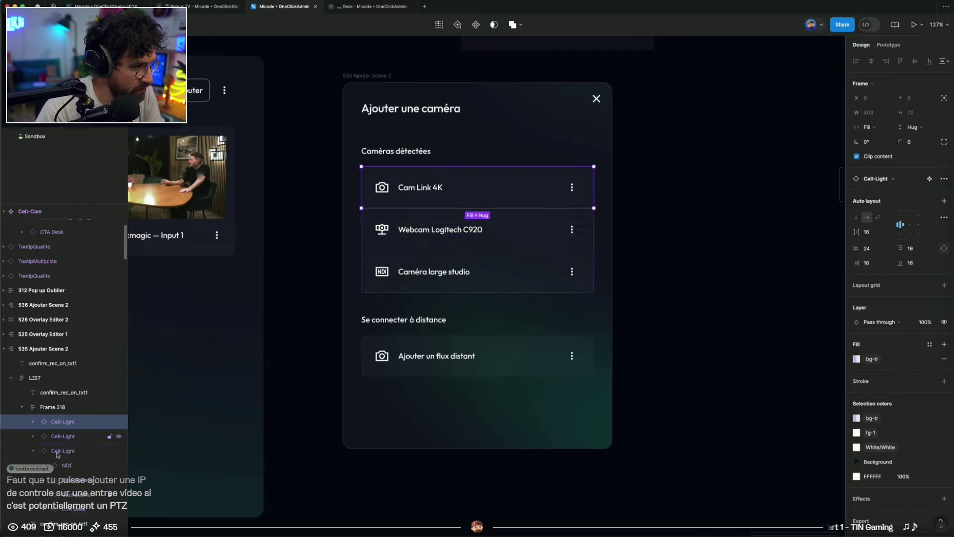
pyautogui.click(33, 451)
pyautogui.keyDown('shift'); pyautogui.click(62, 450); pyautogui.keyUp('shift')
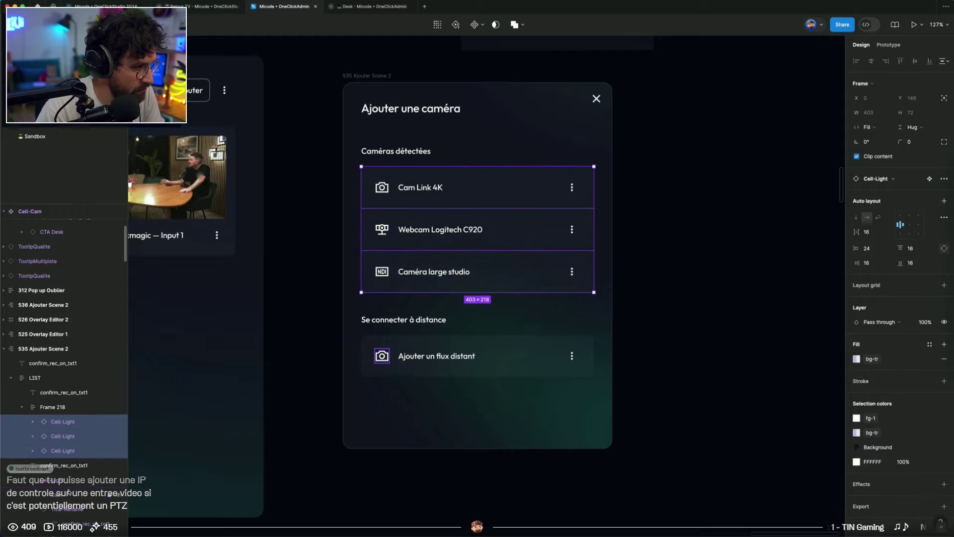
pyautogui.keyDown('shift'); pyautogui.click(477, 356); pyautogui.keyUp('shift')
pyautogui.click(876, 179)
pyautogui.write('a')
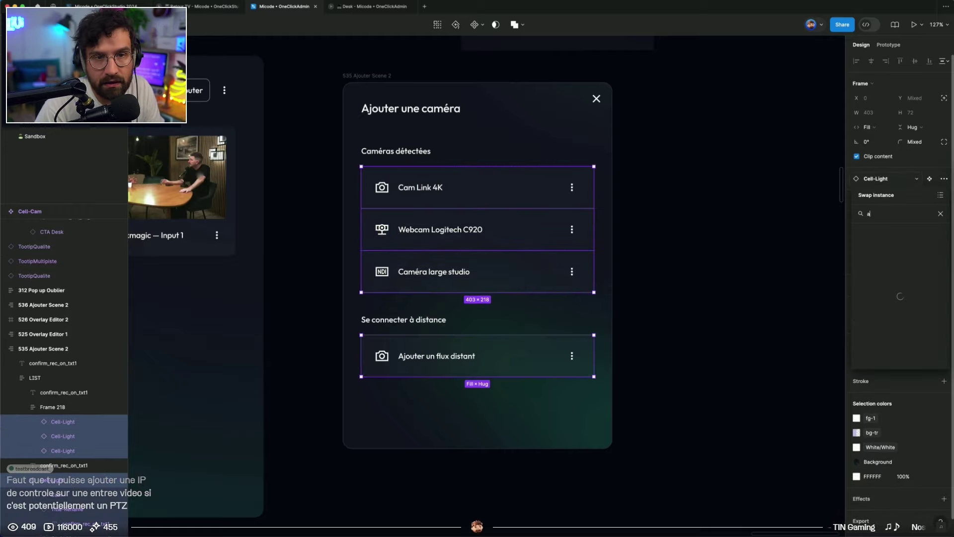
pyautogui.write('dd')
pyautogui.click(884, 250)
pyautogui.click(689, 192)
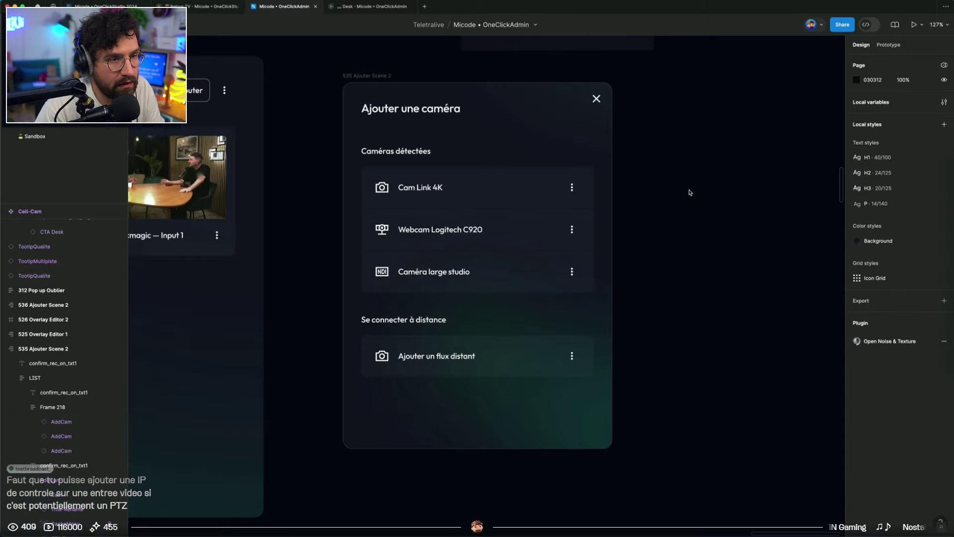
# Delete the three-dot menu button from the AddCam main component and check the dialog in the prototype preview
pyautogui.scroll(3, 689, 192)
pyautogui.click(633, 181)
pyautogui.doubleClick(635, 177)
pyautogui.press('Delete')
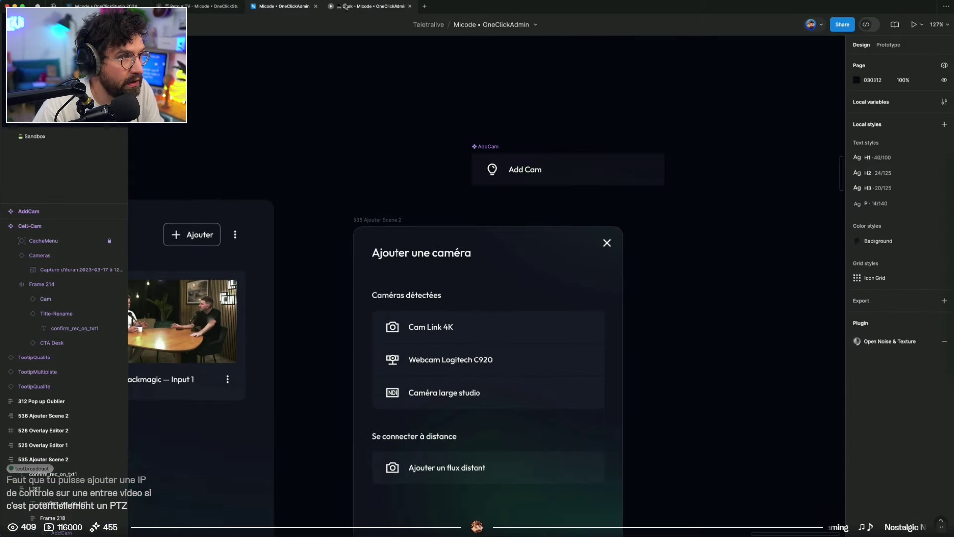
pyautogui.click(370, 6)
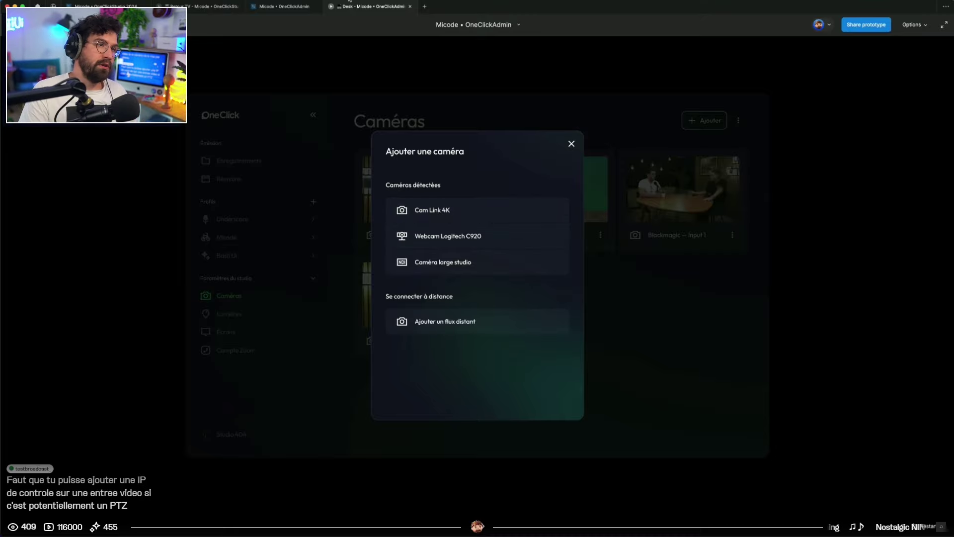
# Remove the Hover interaction from the Title-Rename label in AddCam and check the dialog rows in the prototype preview
pyautogui.click(284, 7)
pyautogui.scroll(3, 539, 173)
pyautogui.doubleClick(539, 173)
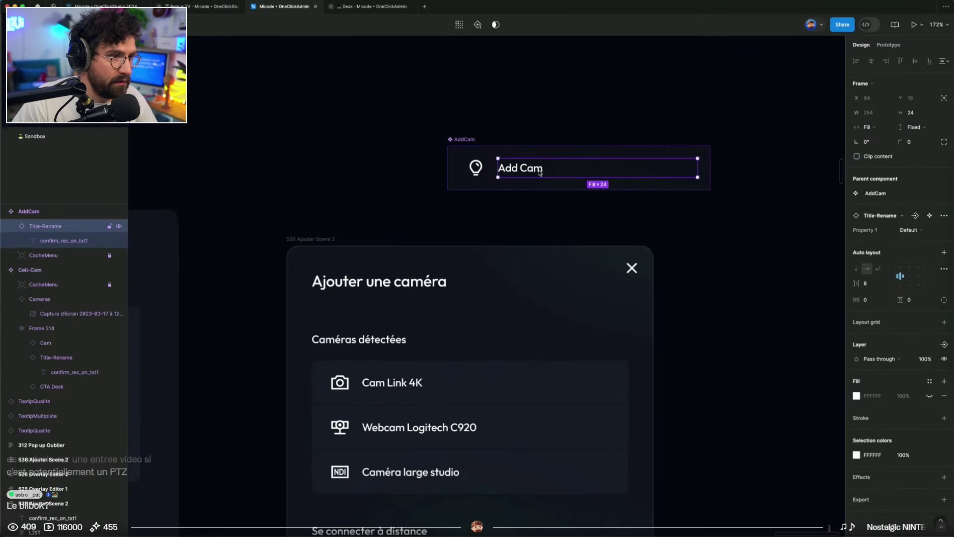
pyautogui.click(888, 45)
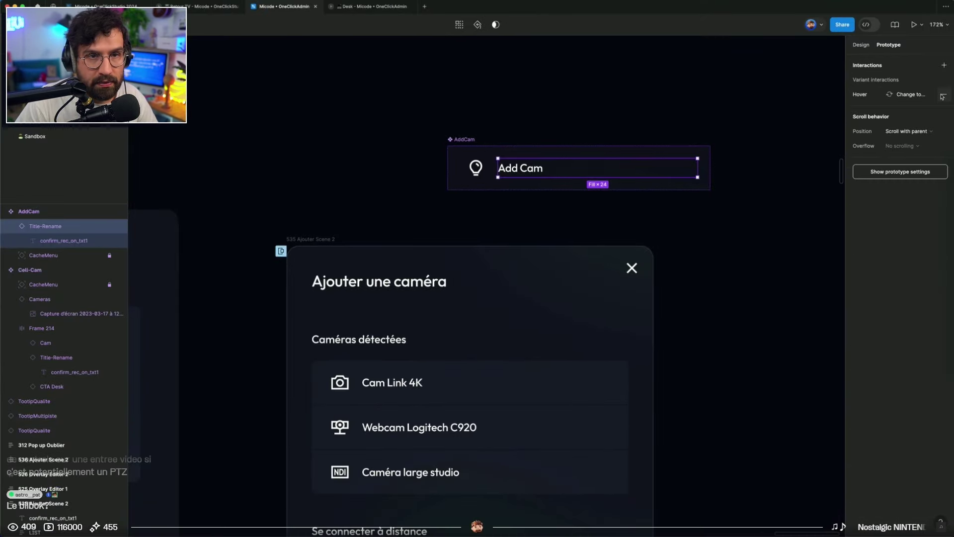
pyautogui.click(378, 8)
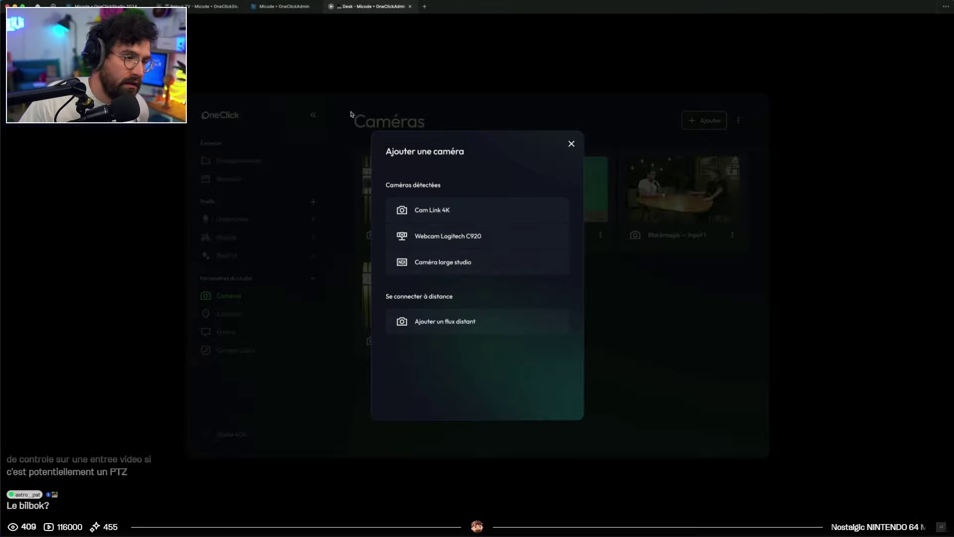
pyautogui.click(571, 144)
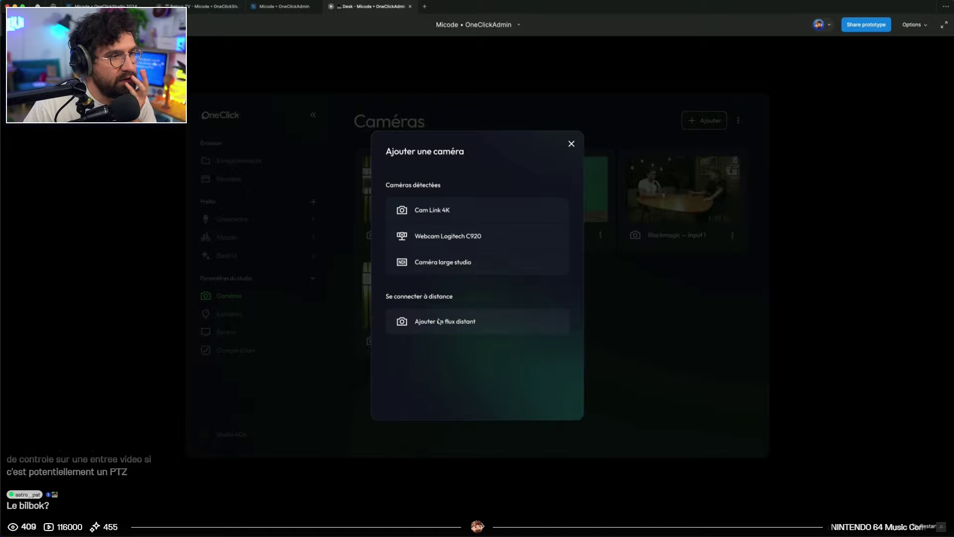
# Move the "Se connecter à distance" heading and its "Ajouter un flux distant" row above "Caméras détectées" and check the order in the preview
pyautogui.click(284, 7)
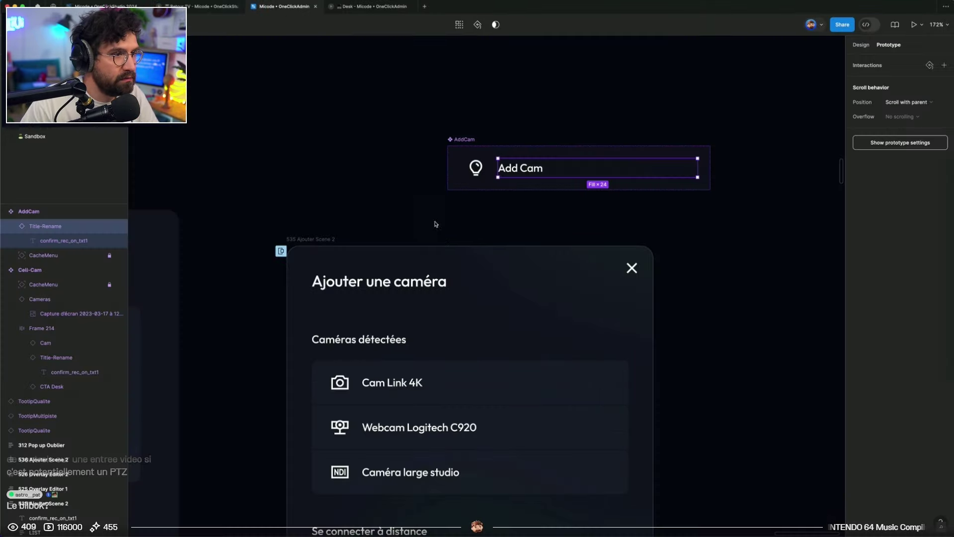
pyautogui.scroll(-4, 420, 341)
pyautogui.click(400, 322)
pyautogui.doubleClick(400, 322)
pyautogui.keyDown('shift'); pyautogui.click(422, 367); pyautogui.keyUp('shift')
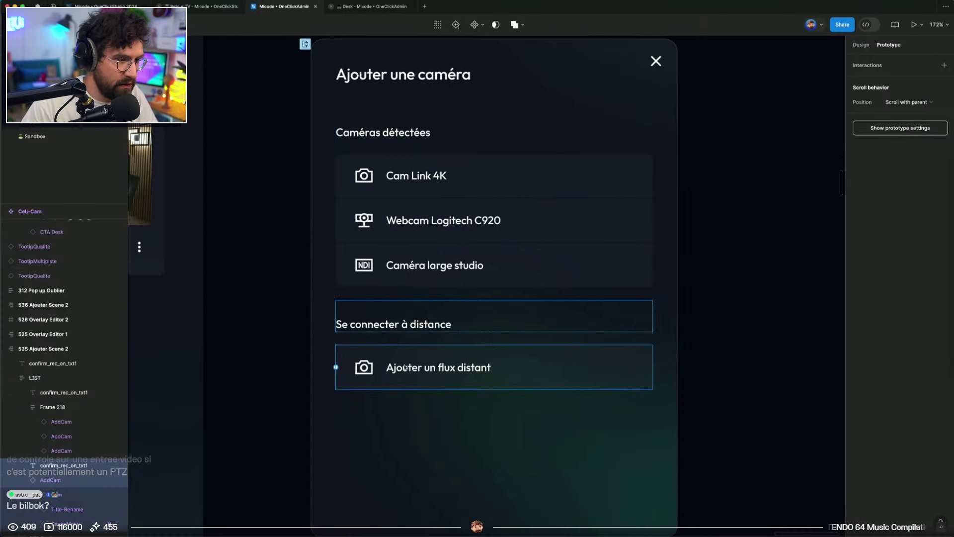
pyautogui.scroll(-1, 423, 366)
pyautogui.click(769, 367)
pyautogui.scroll(-5, 768, 367)
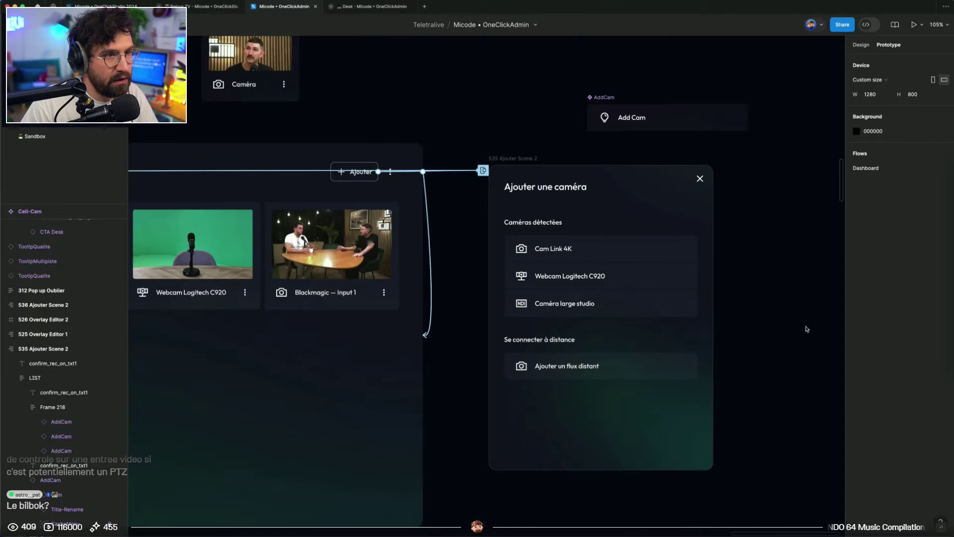
pyautogui.hscroll(3, 766, 311)
pyautogui.click(485, 369)
pyautogui.click(484, 368)
pyautogui.press('Up')
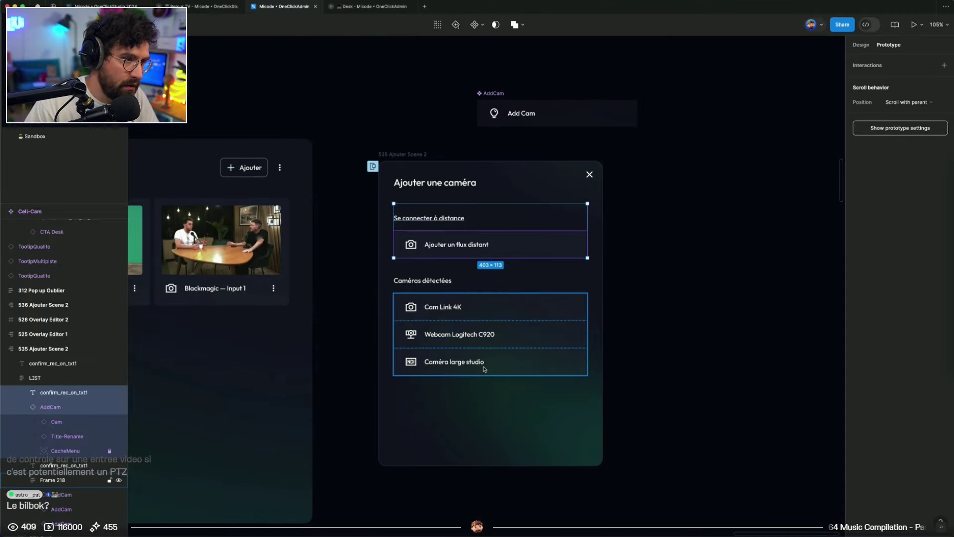
pyautogui.click(668, 334)
pyautogui.click(371, 6)
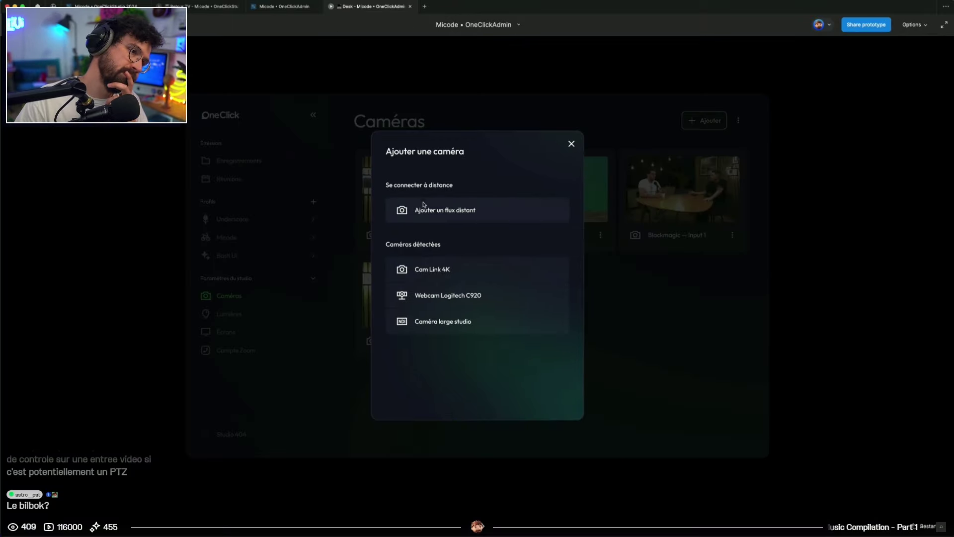
# Delete the "Se connecter à distance" heading from the dialog's list in the design file
pyautogui.click(285, 7)
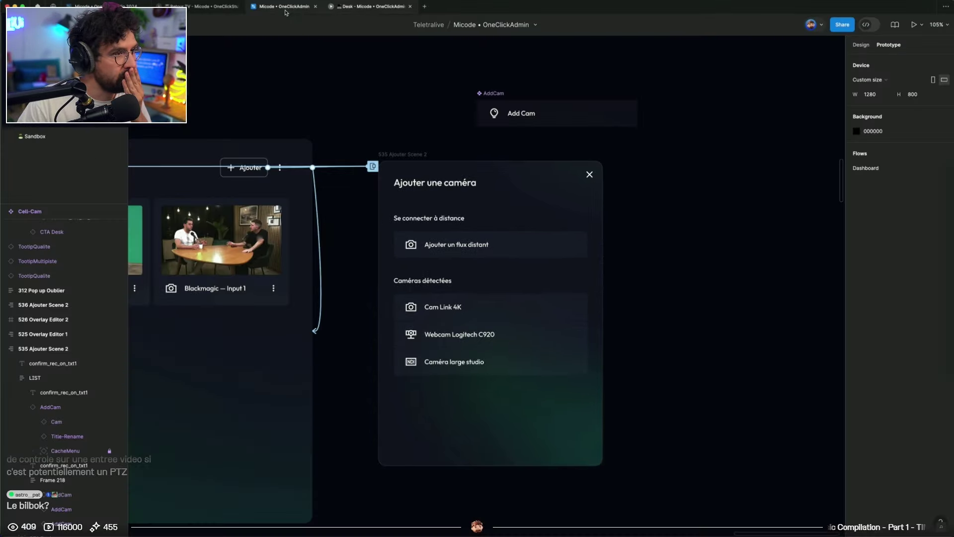
pyautogui.doubleClick(438, 219)
pyautogui.press('Delete')
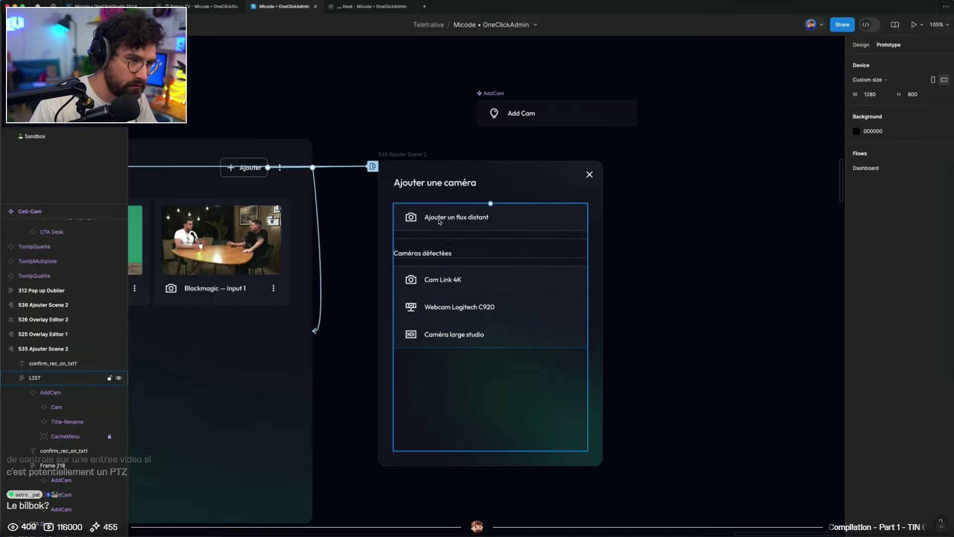
pyautogui.scroll(5, 432, 238)
pyautogui.scroll(1, 431, 237)
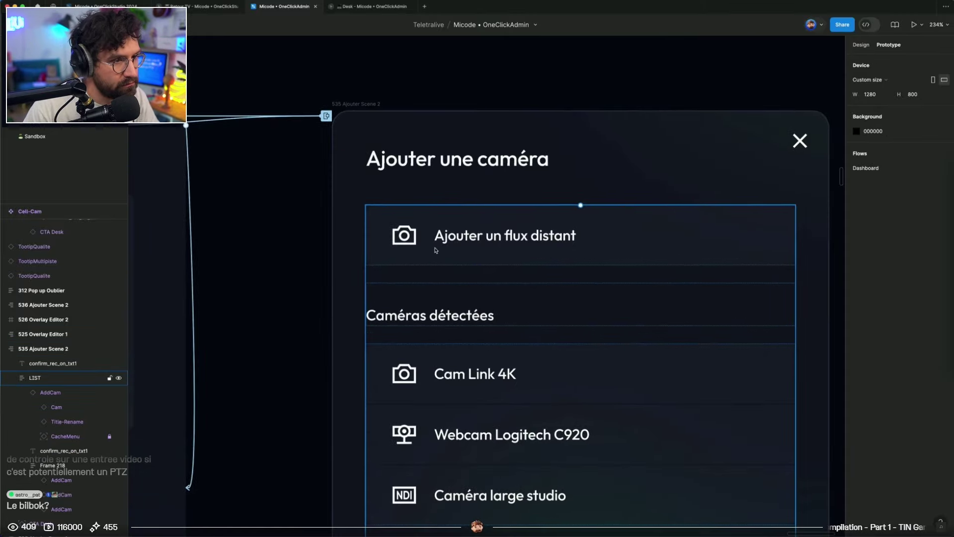
# Change the first row's label in the "Ajouter une caméra" dialog to "Se connecter à un flux distant"
pyautogui.doubleClick(437, 236)
pyautogui.write('Se connete')
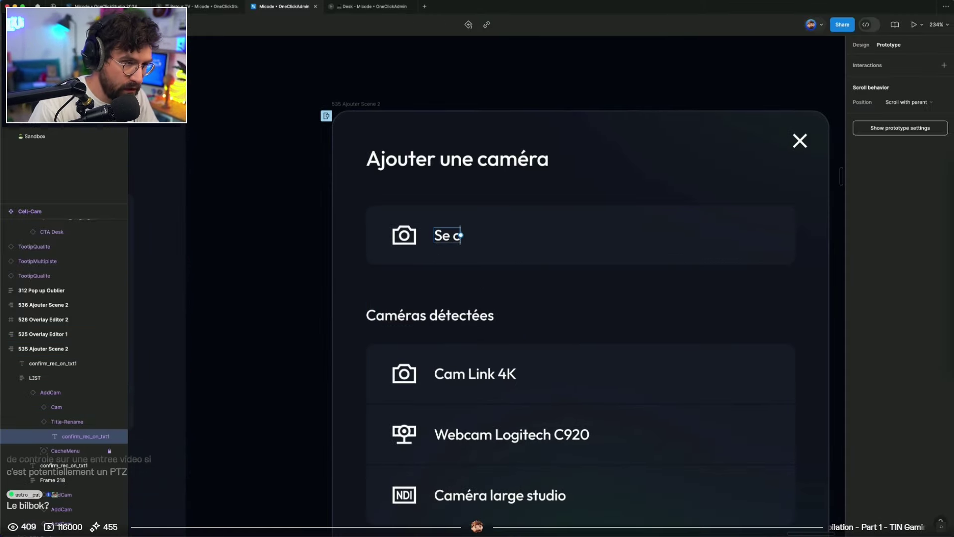
pyautogui.press('BackSpace')
pyautogui.press('BackSpace')
pyautogui.write('cter ç')
pyautogui.press('BackSpace')
pyautogui.write('à un flux dista')
pyautogui.press('BackSpace')
pyautogui.write('tant')
pyautogui.press('Escape')
# Look through the swappable icons for the remote-stream row's Cam icon, searching for a world or network icon
pyautogui.click(404, 236)
pyautogui.click(861, 44)
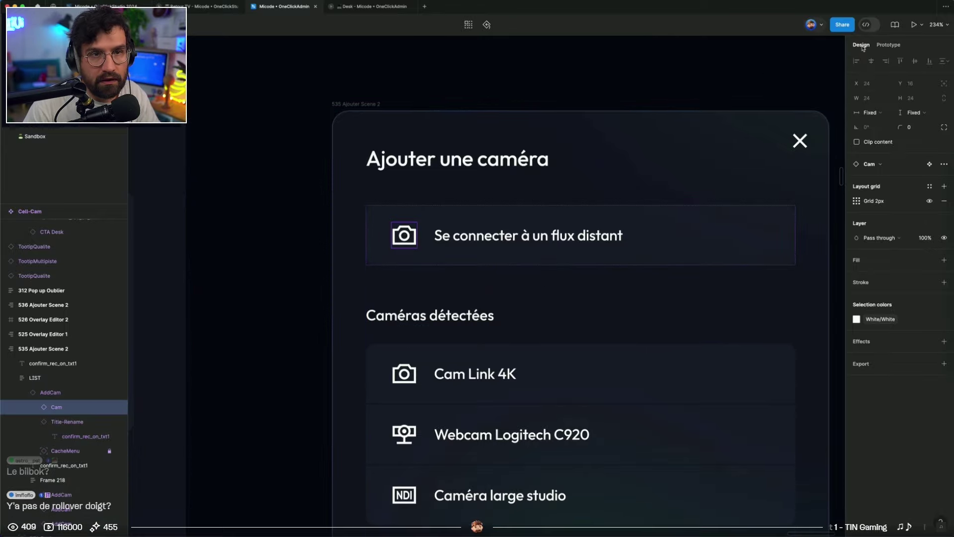
pyautogui.click(876, 168)
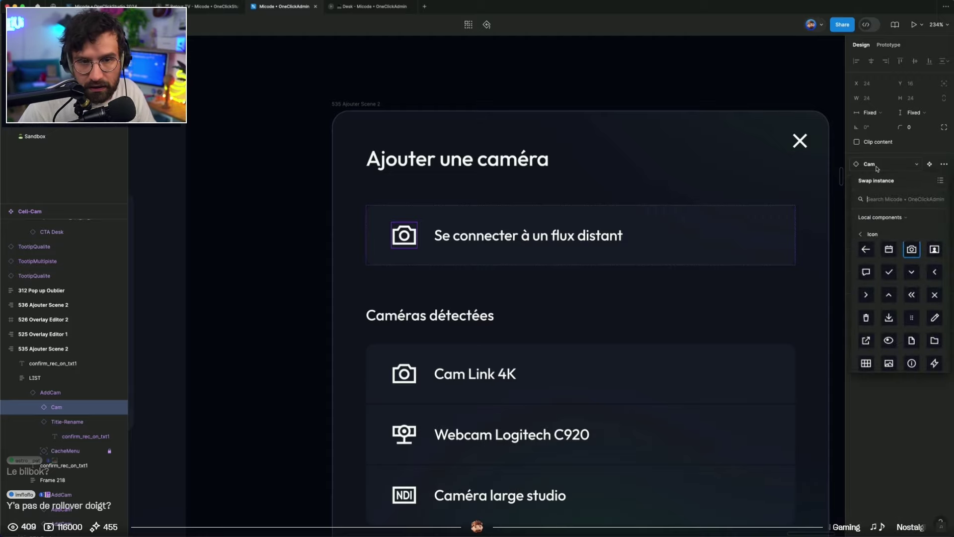
pyautogui.scroll(-10, 908, 310)
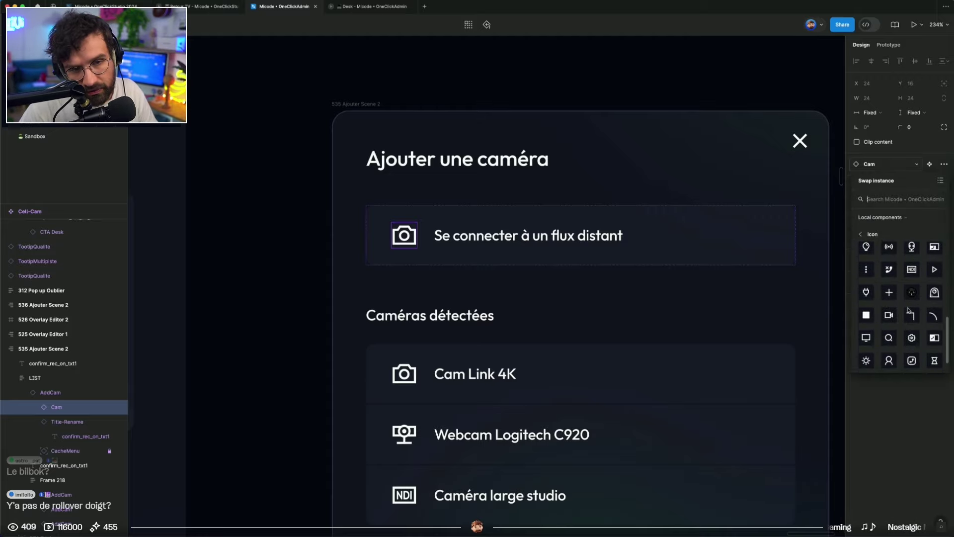
pyautogui.scroll(-2, 908, 311)
pyautogui.write('wor')
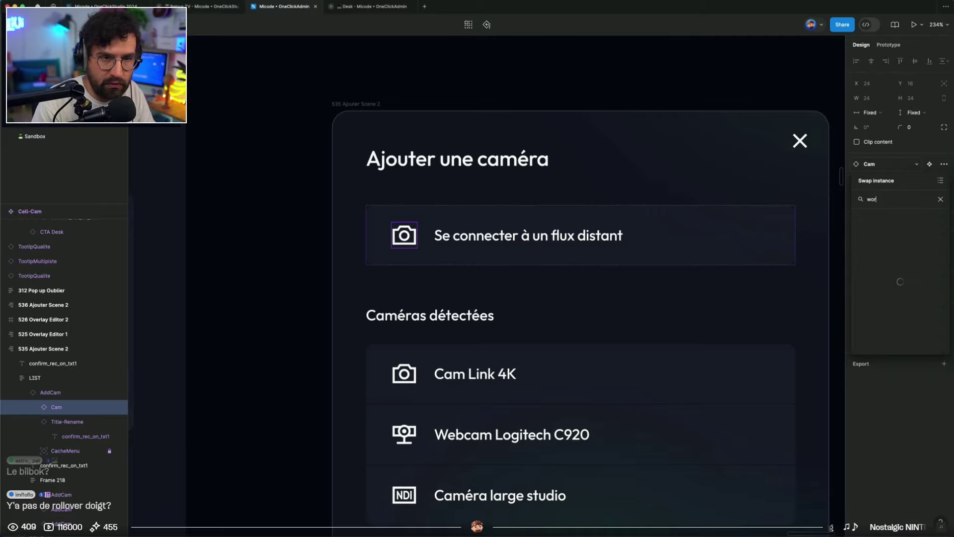
pyautogui.press('BackSpace')
pyautogui.press('BackSpace')
pyautogui.write('nect')
pyautogui.press('BackSpace')
pyautogui.press('BackSpace')
pyautogui.press('BackSpace')
pyautogui.click(278, 159)
# Go to the UI Kit components and look for the Icon section
pyautogui.scroll(-10, 301, 181)
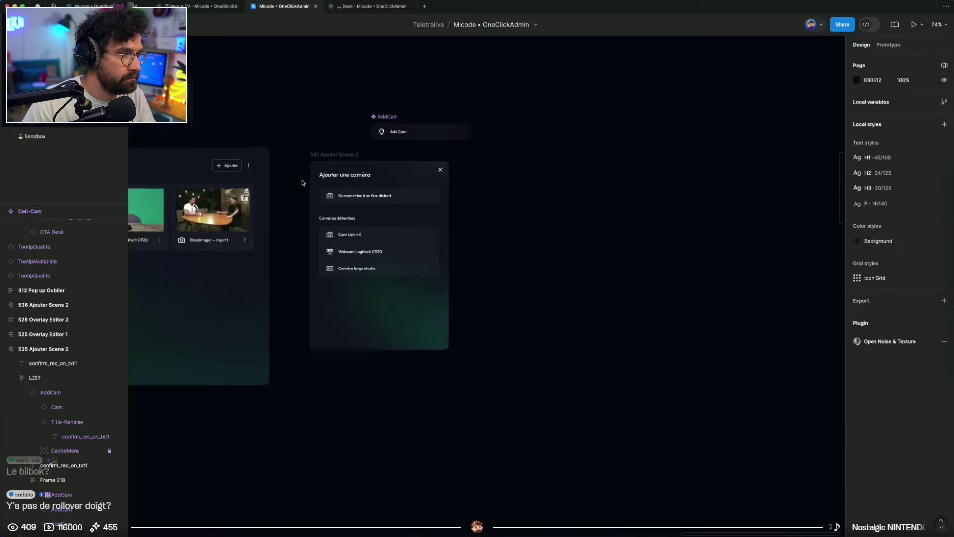
pyautogui.press('pagedown')
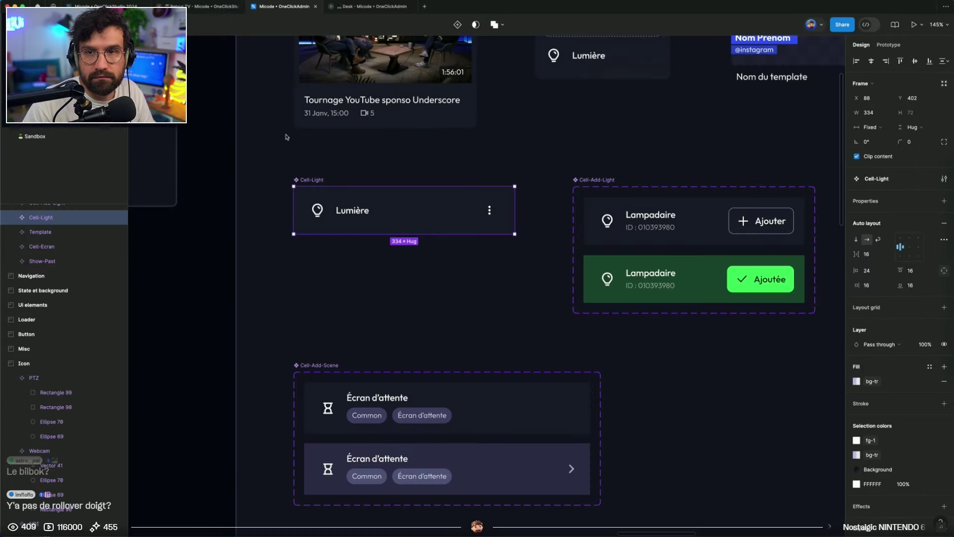
pyautogui.click(300, 265)
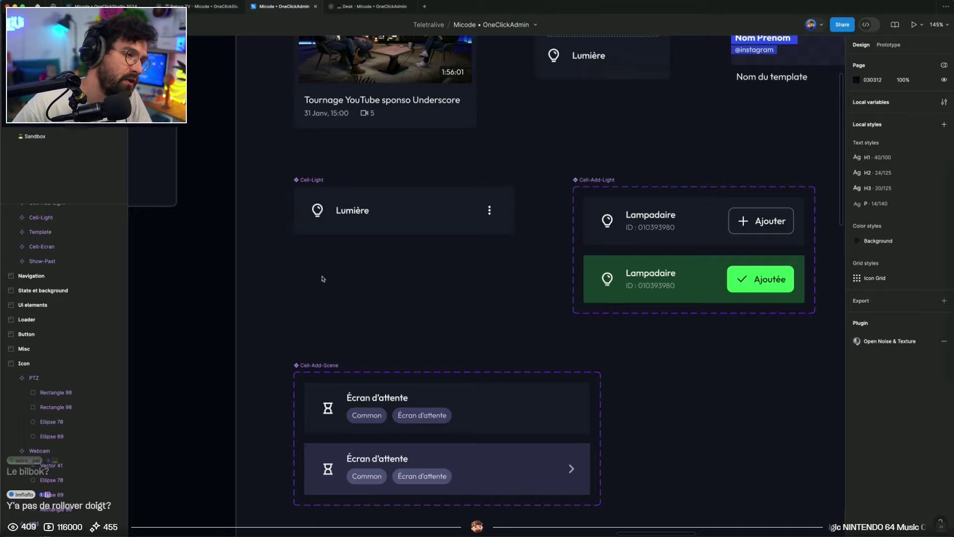
pyautogui.scroll(-10, 323, 278)
pyautogui.hscroll(-15, 547, 268)
pyautogui.scroll(3, 518, 257)
pyautogui.press('super+Tab')
pyautogui.press('super+t')
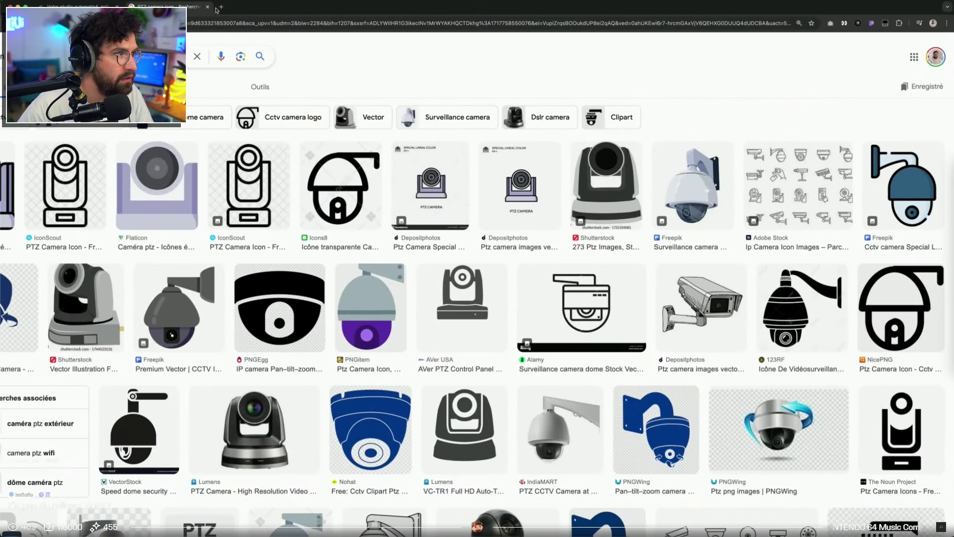
pyautogui.press('Return')
pyautogui.hotkey('ctrl', 'Right')
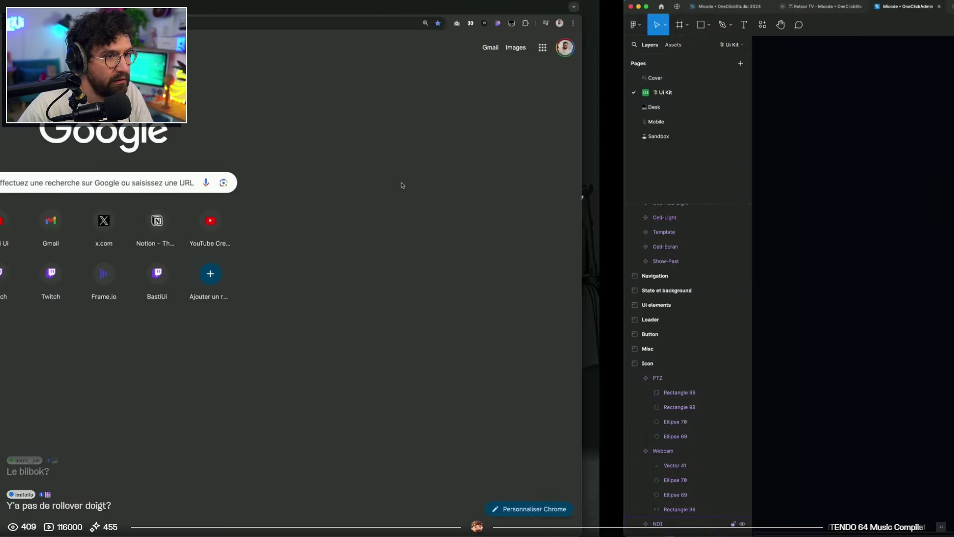
# Duplicate the PTZ icon beside the Webcam icon, under Settings Gear, and detach the copy from its component
pyautogui.scroll(5, 442, 181)
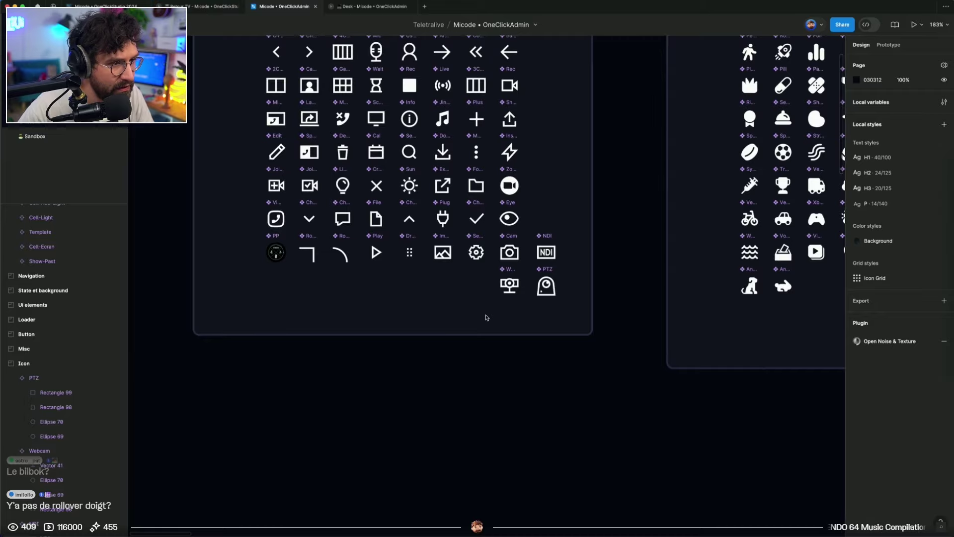
pyautogui.scroll(5, 473, 310)
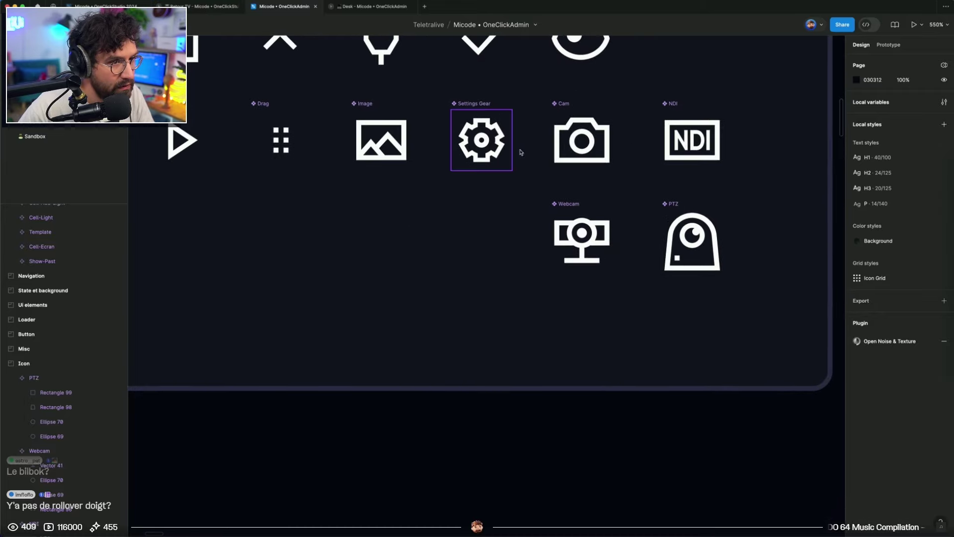
pyautogui.moveTo(565, 205); pyautogui.dragTo(471, 209)
pyautogui.press('super+z')
pyautogui.moveTo(674, 208); pyautogui.dragTo(460, 209)
pyautogui.press('super+alt+b')
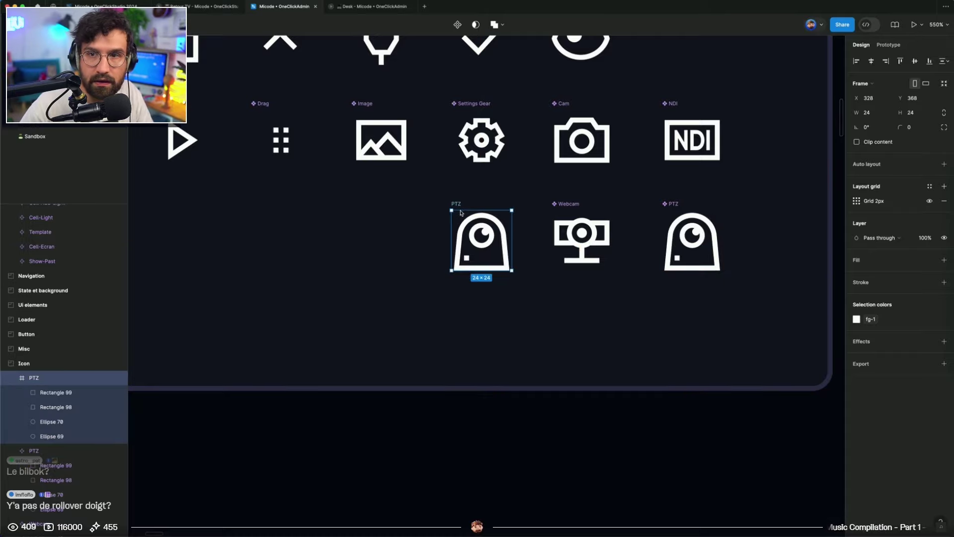
# Delete the body outline and small square from the copied PTZ icon and rename its frame World
pyautogui.click(474, 222)
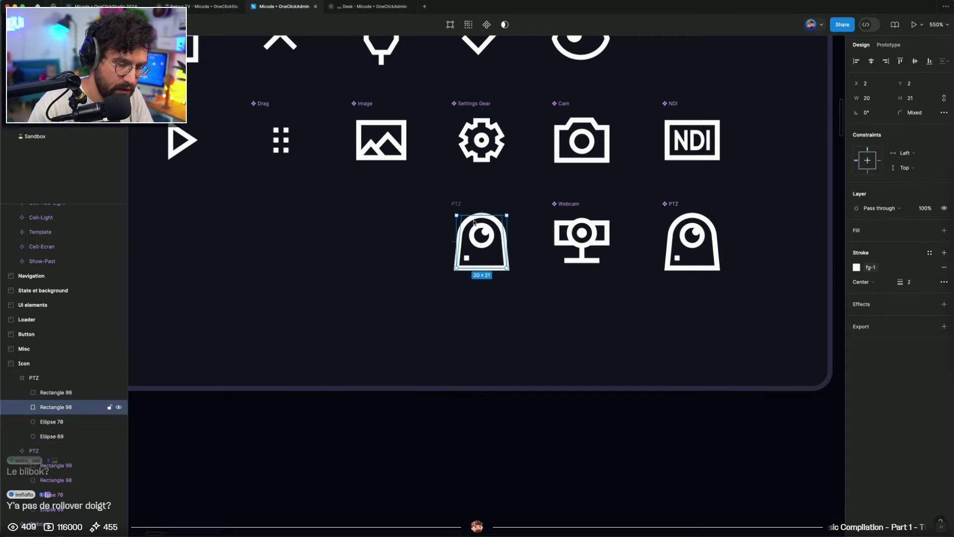
pyautogui.press('Delete')
pyautogui.click(466, 258)
pyautogui.press('Delete')
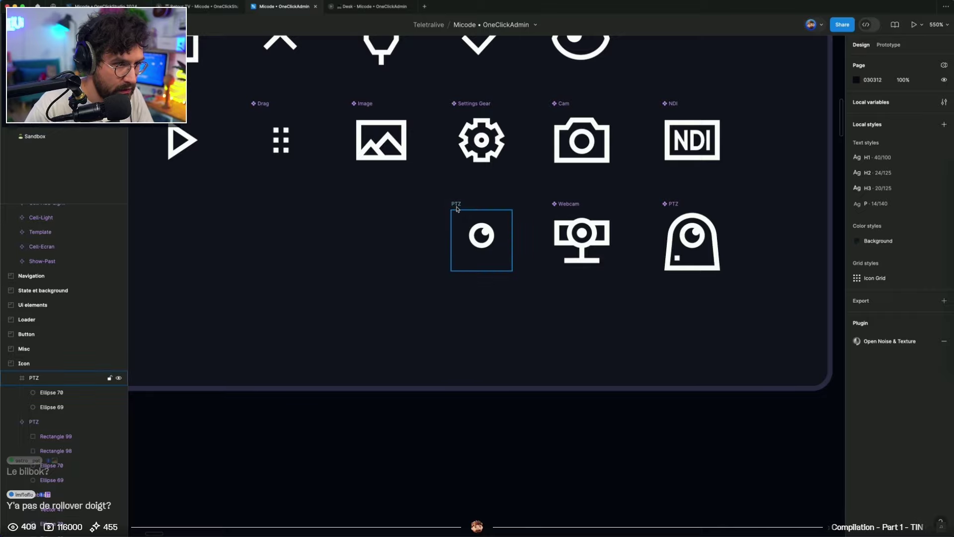
pyautogui.doubleClick(456, 205)
pyautogui.write('World')
pyautogui.press('Return')
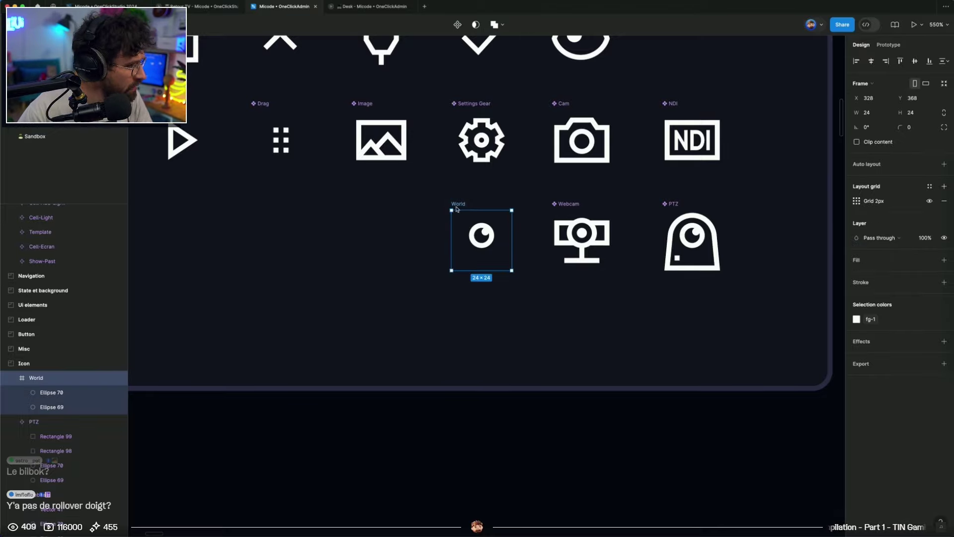
# Delete the small pupil from the World icon, enlarge the remaining ring to 16 × 16 and centre it vertically in the frame
pyautogui.scroll(5, 456, 209)
pyautogui.click(542, 244)
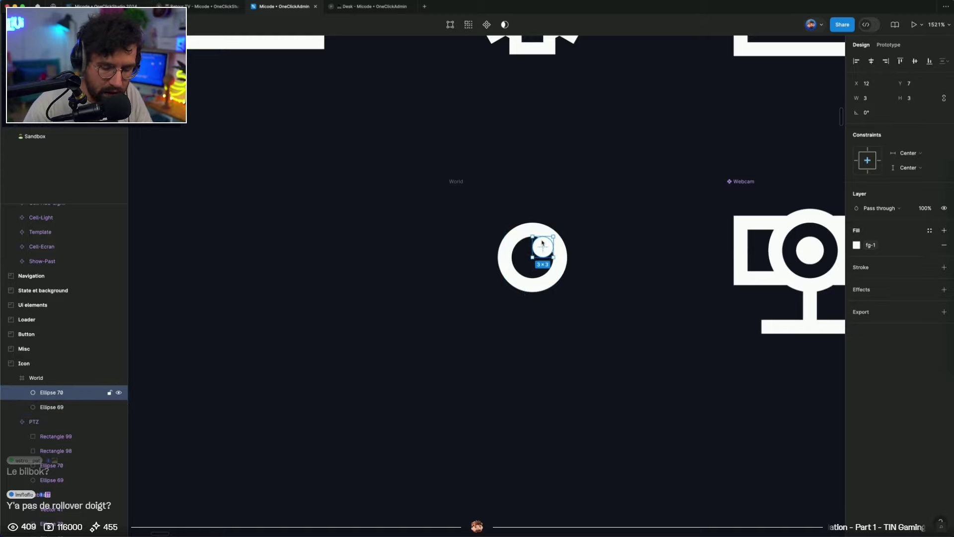
pyautogui.press('Delete')
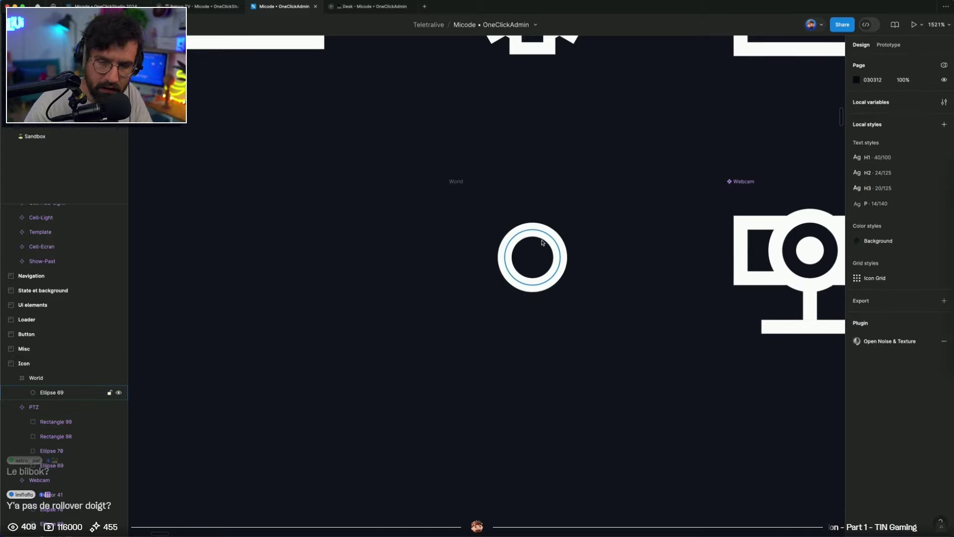
pyautogui.click(541, 240)
pyautogui.moveTo(547, 230); pyautogui.dragTo(548, 202)
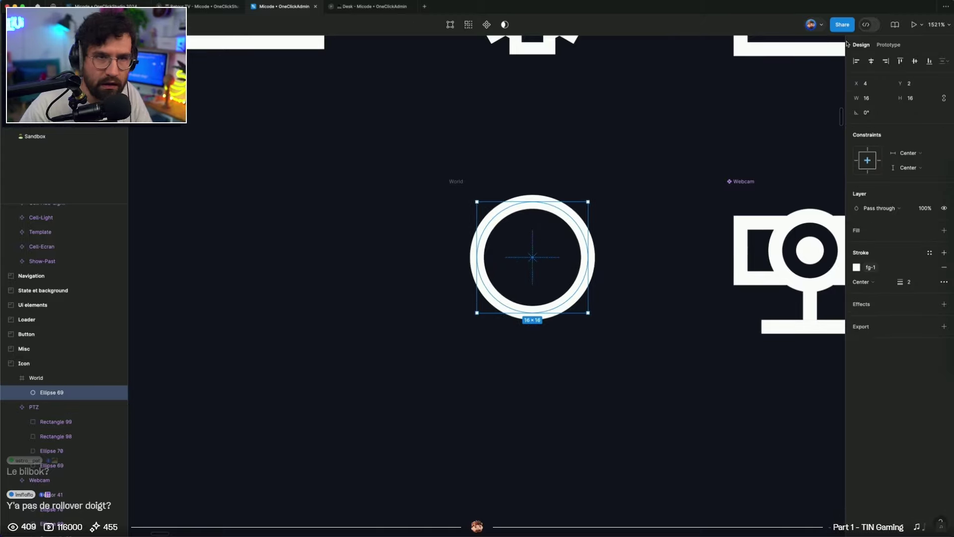
pyautogui.click(915, 61)
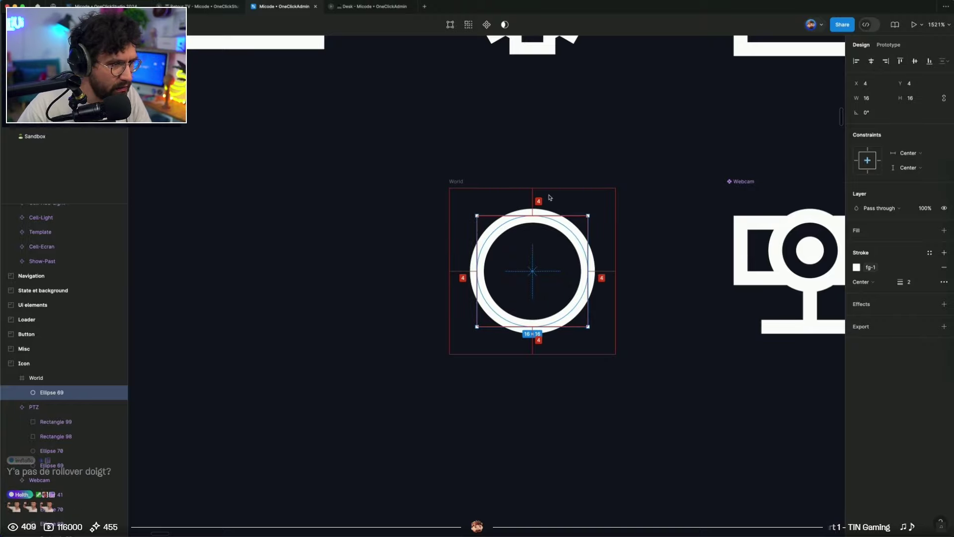
# Turn the World frame into a component
pyautogui.click(458, 187)
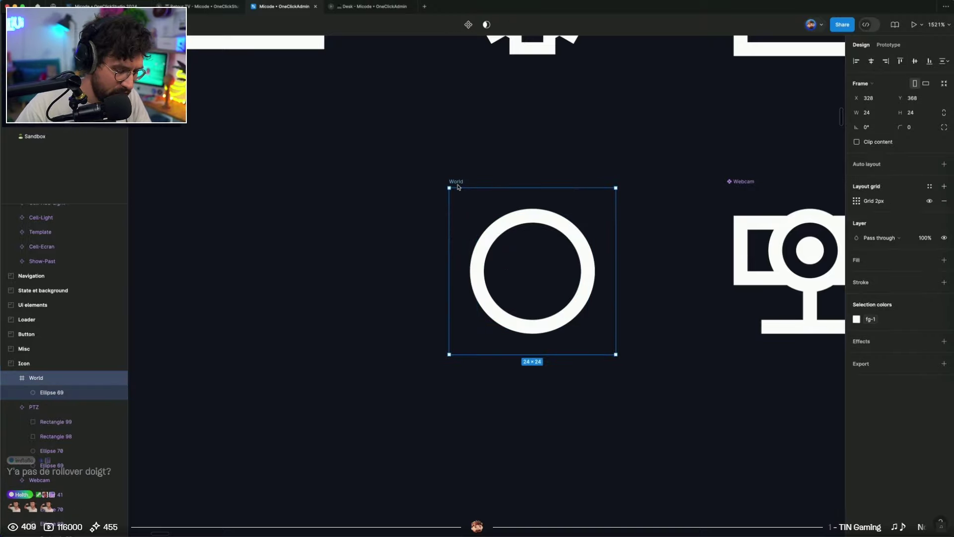
pyautogui.press('super+alt+g')
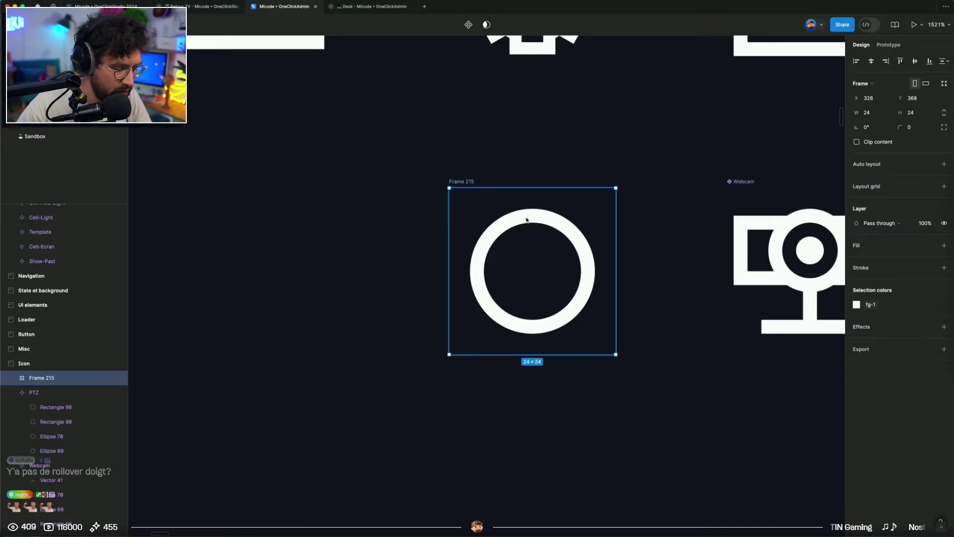
pyautogui.press('super+z')
pyautogui.press('super+alt+g')
pyautogui.press('super+z')
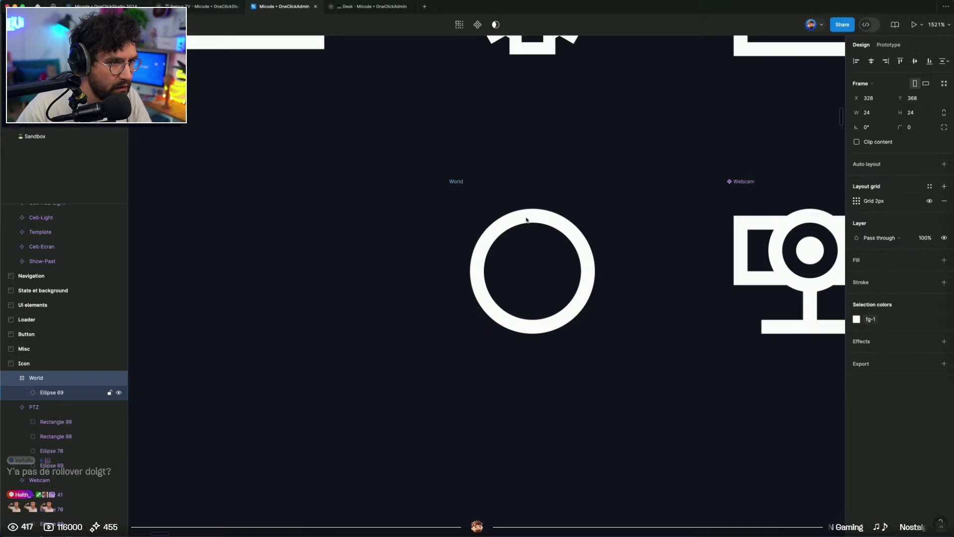
# Enlarge the World ring to 18 × 18 and connect its top and bottom anchor points with a vertical line
pyautogui.doubleClick(527, 217)
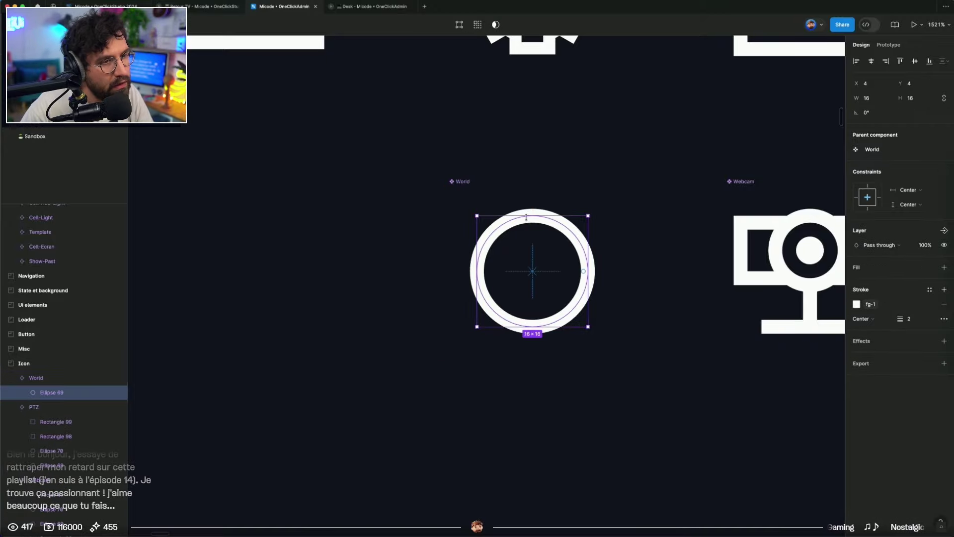
pyautogui.moveTo(532, 217); pyautogui.dragTo(534, 212)
pyautogui.doubleClick(534, 212)
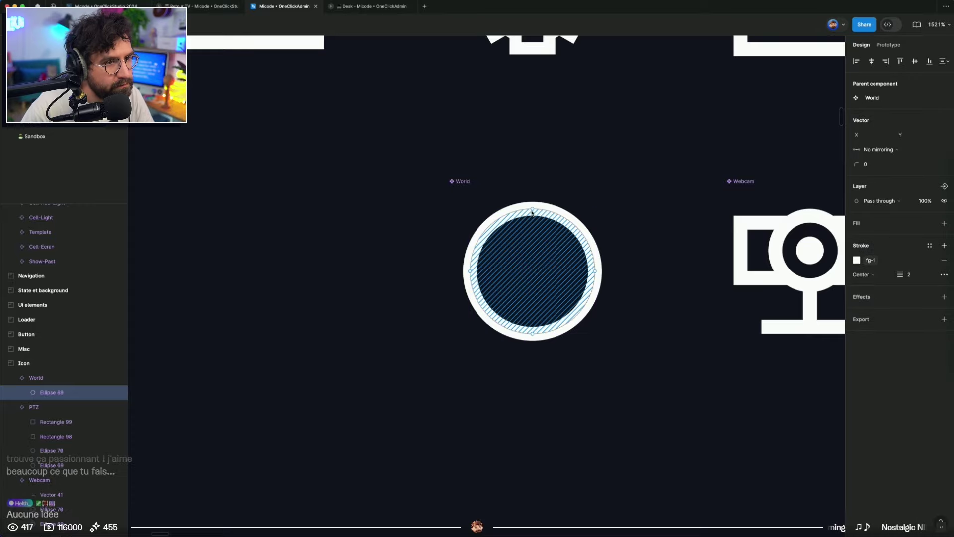
pyautogui.click(532, 209)
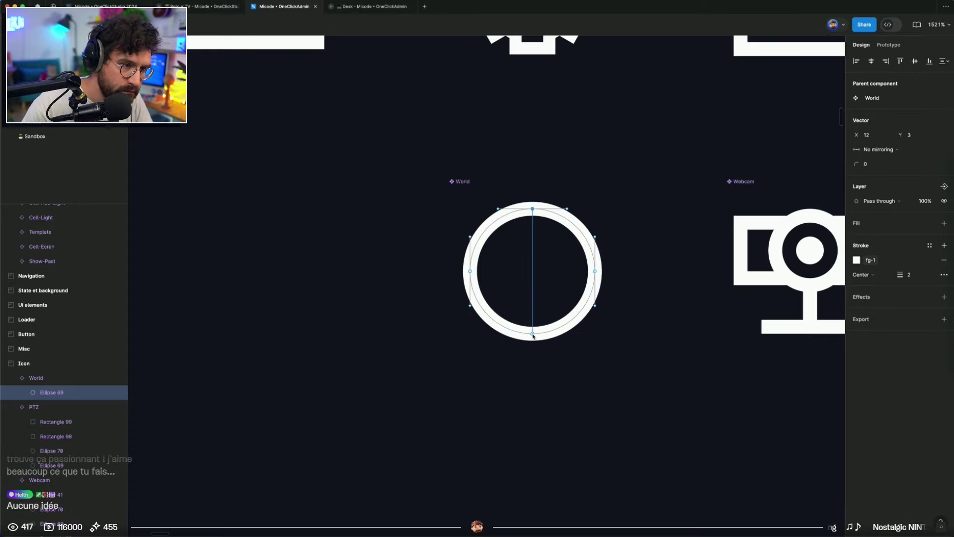
pyautogui.click(533, 334)
pyautogui.press('Escape')
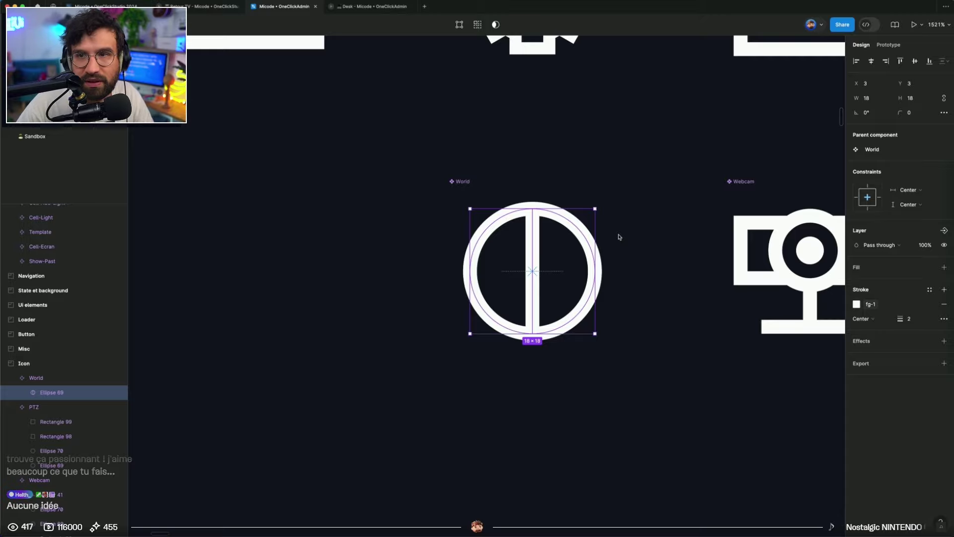
pyautogui.click(510, 228)
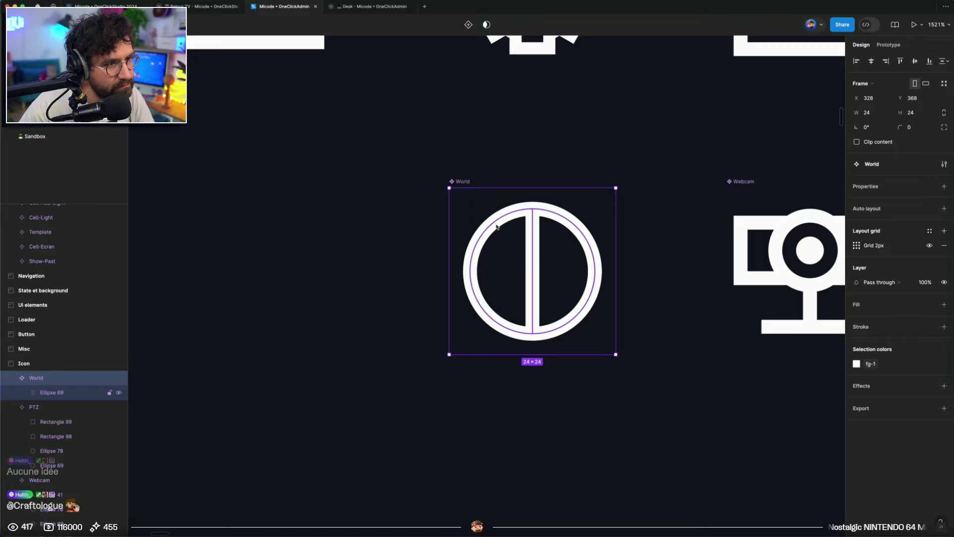
pyautogui.click(498, 223)
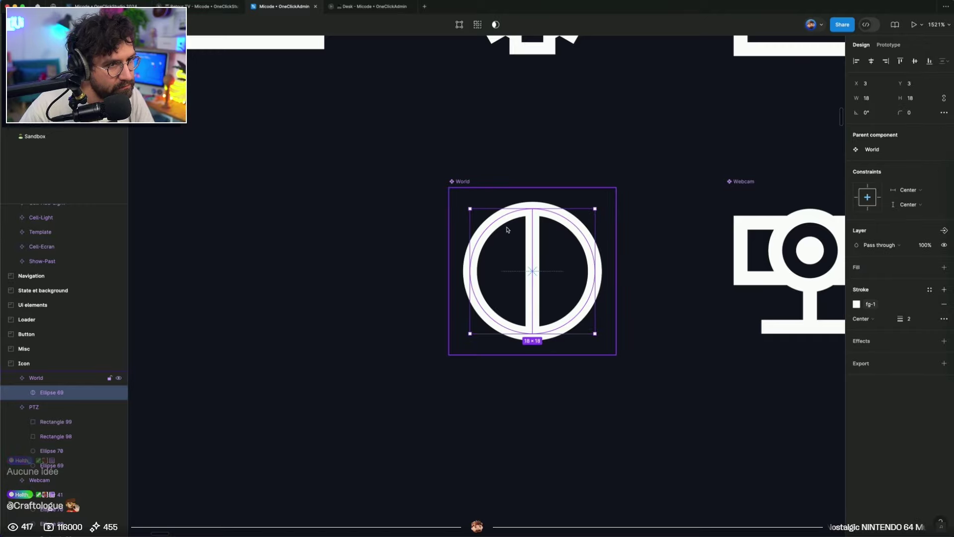
pyautogui.press('p')
pyautogui.click(532, 209)
pyautogui.press('Escape')
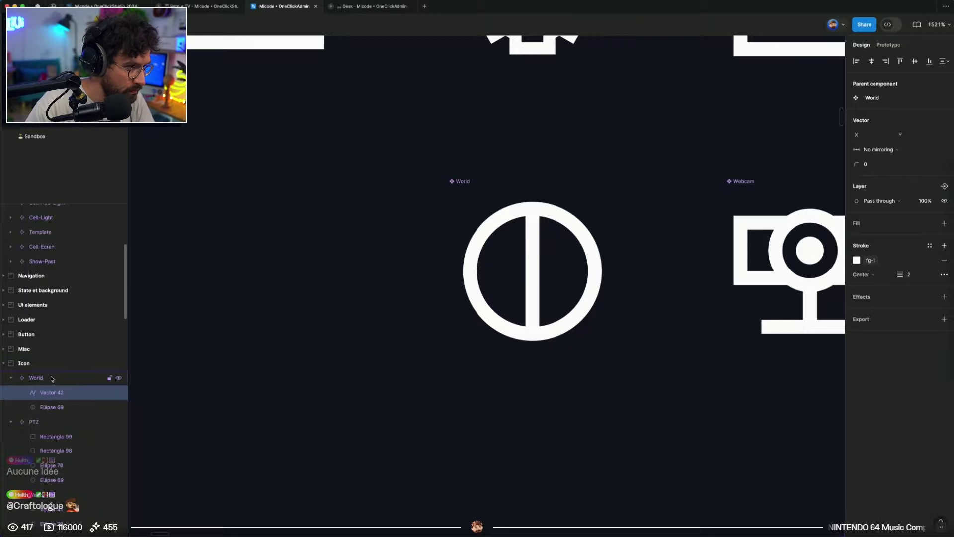
pyautogui.press('BackSpace')
# Draw a bent line inside the World ring from its top anchor through X 6, Y 12 to its bottom anchor
pyautogui.click(51, 392)
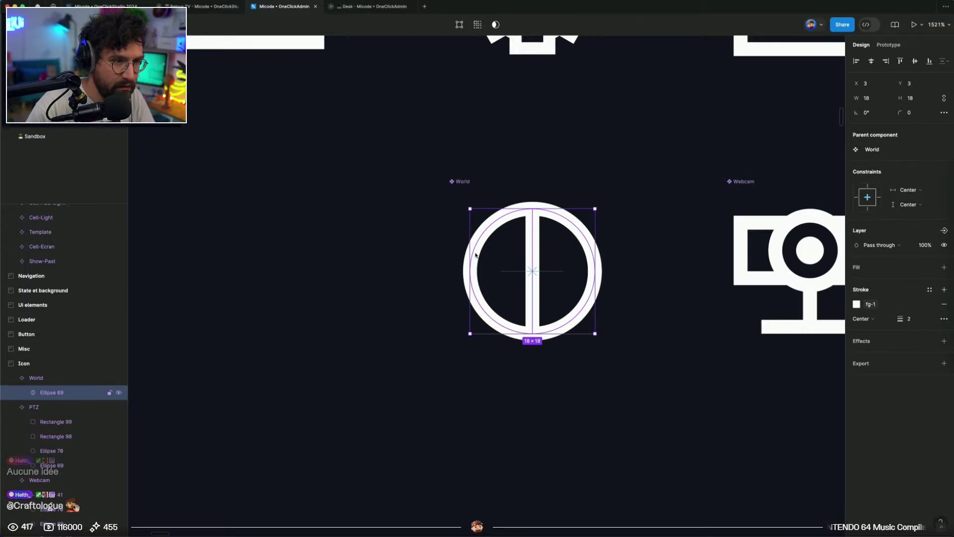
pyautogui.doubleClick(476, 255)
pyautogui.click(533, 211)
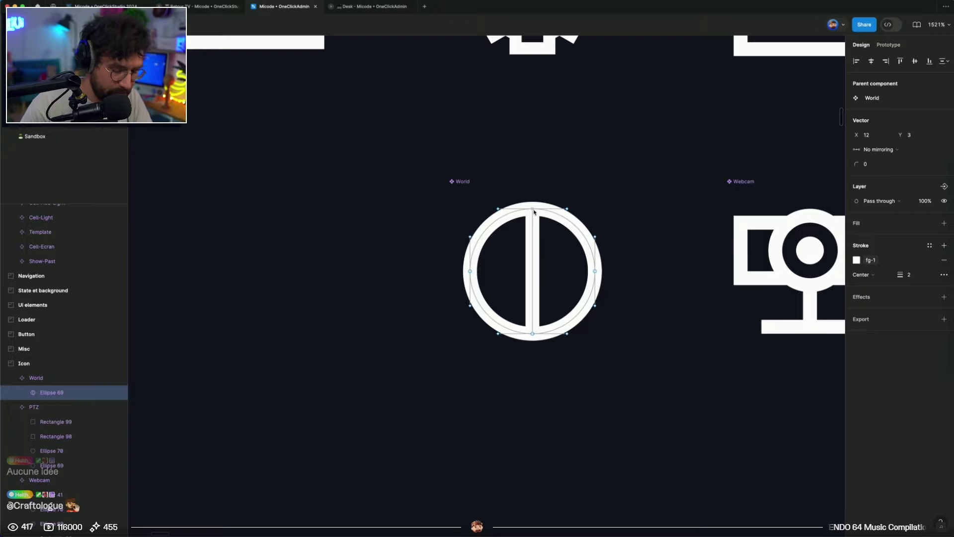
pyautogui.press('p')
pyautogui.click(490, 271)
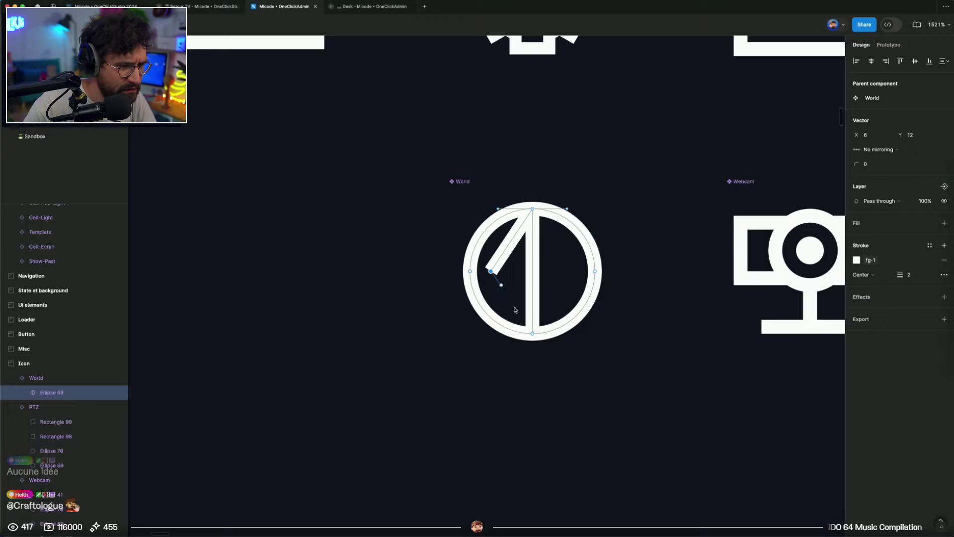
pyautogui.click(532, 333)
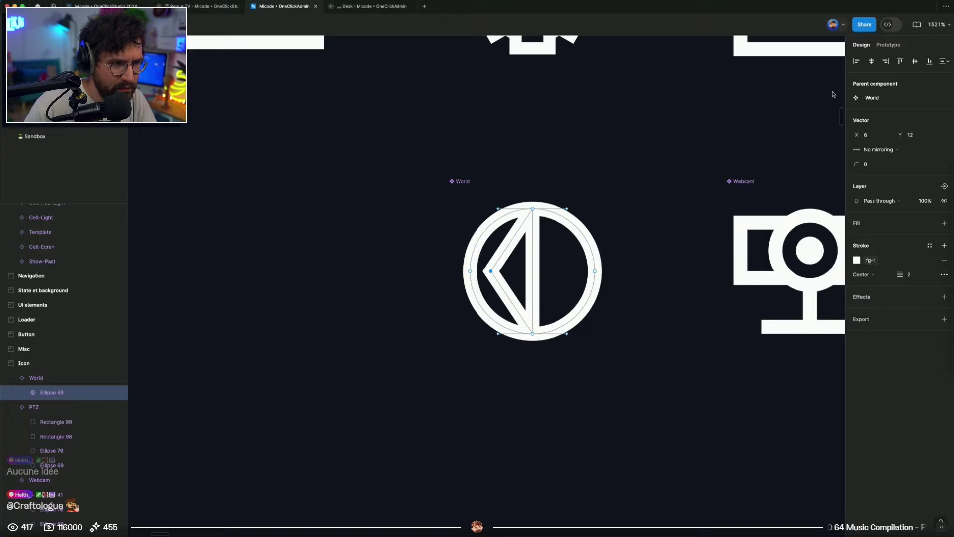
# Curve the left bent line by moving its middle point out to X -2.5 and setting its corner radius to 24
pyautogui.click(873, 166)
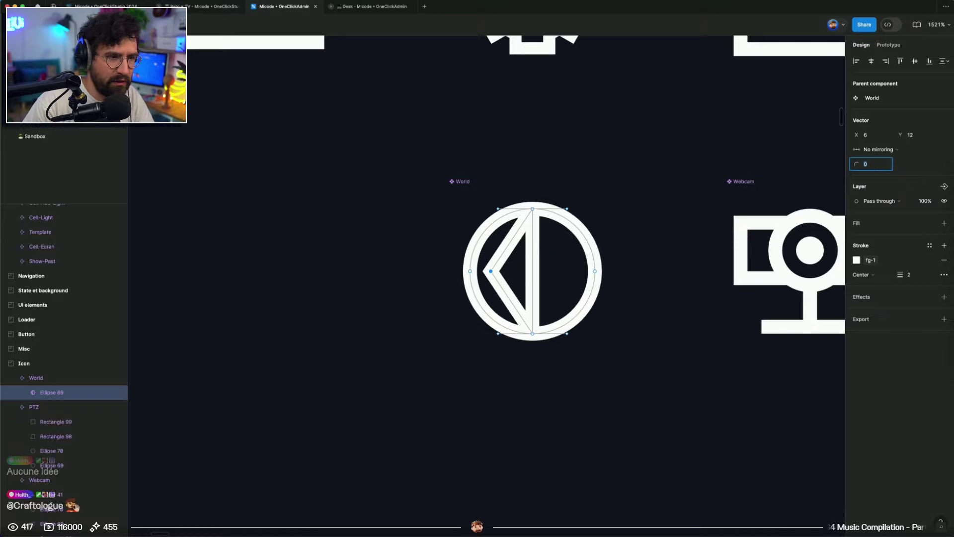
pyautogui.write('8')
pyautogui.press('Return')
pyautogui.write('16')
pyautogui.press('Return')
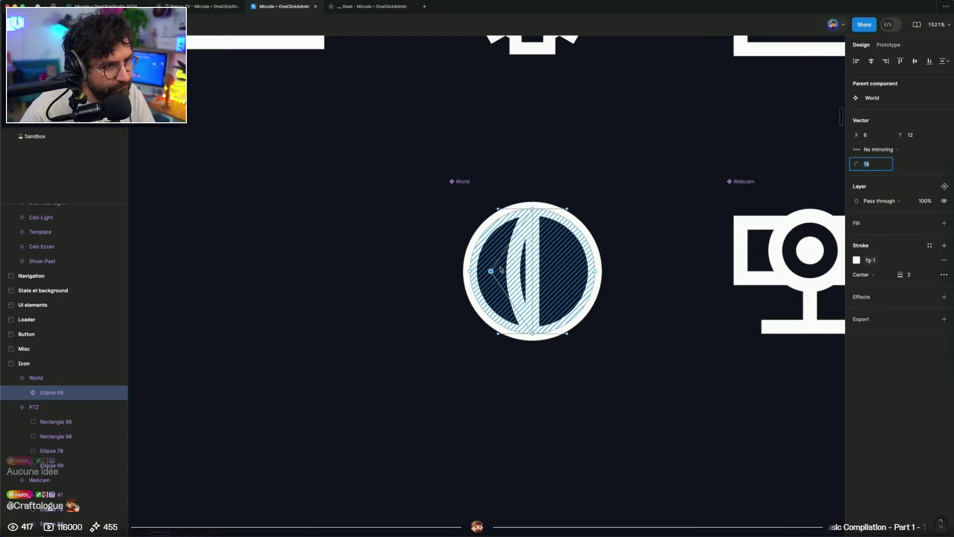
pyautogui.moveTo(491, 271); pyautogui.dragTo(432, 271)
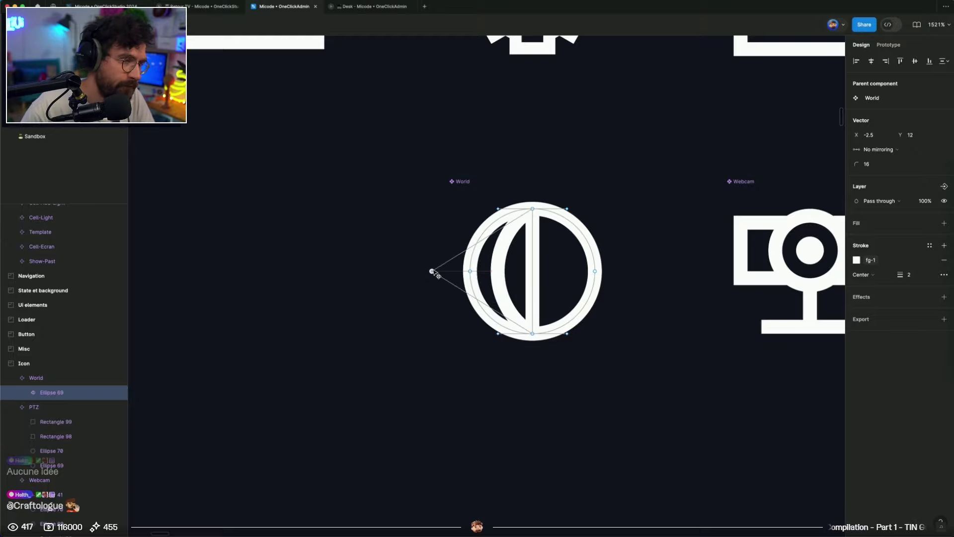
pyautogui.click(874, 164)
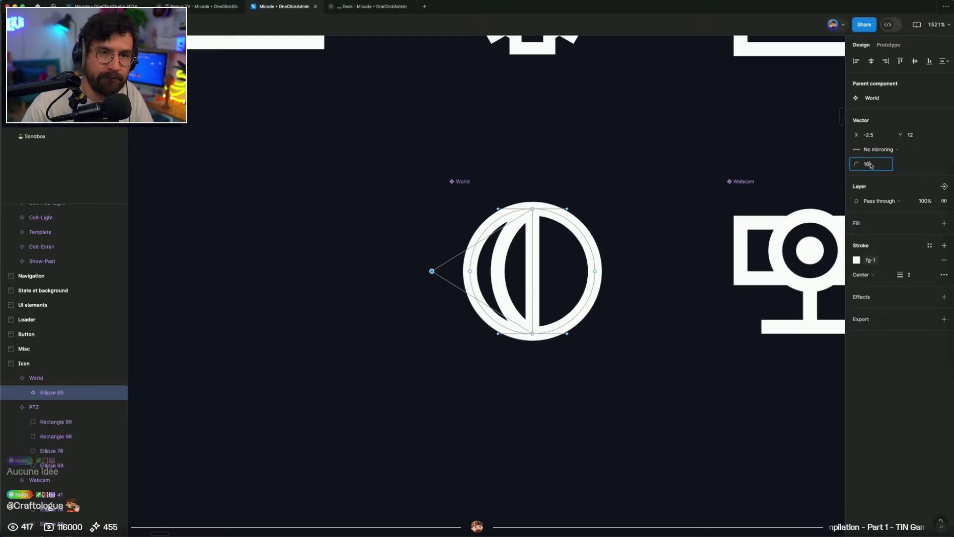
pyautogui.write('24')
pyautogui.press('Return')
pyautogui.click(697, 165)
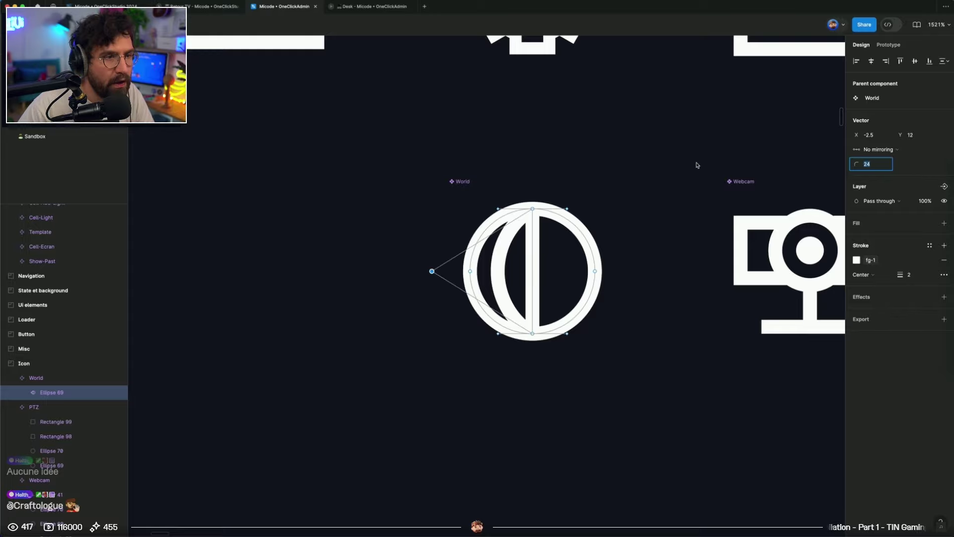
# Draw a mirrored bent line from the ring's top anchor through X 17.5, Y 12 to its bottom anchor
pyautogui.click(534, 209)
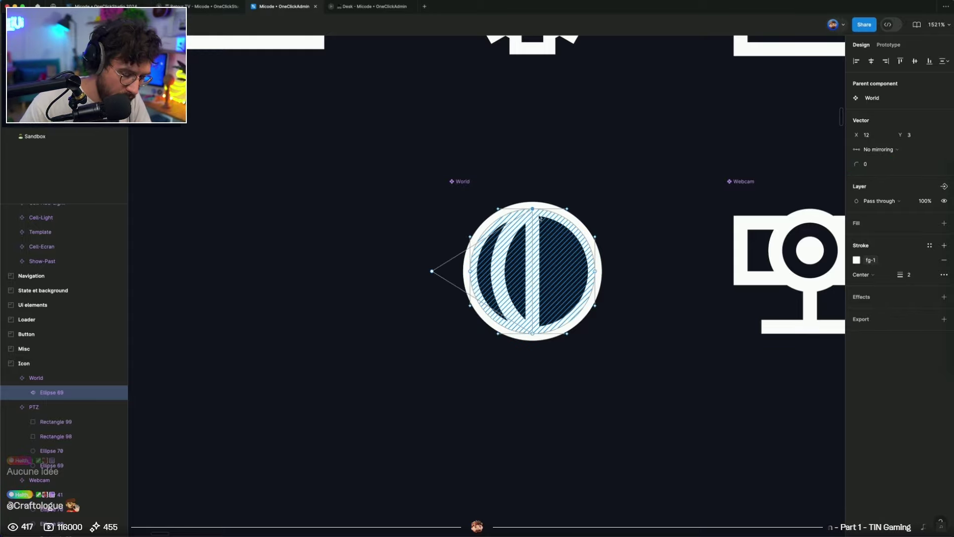
pyautogui.press('p')
pyautogui.click(571, 270)
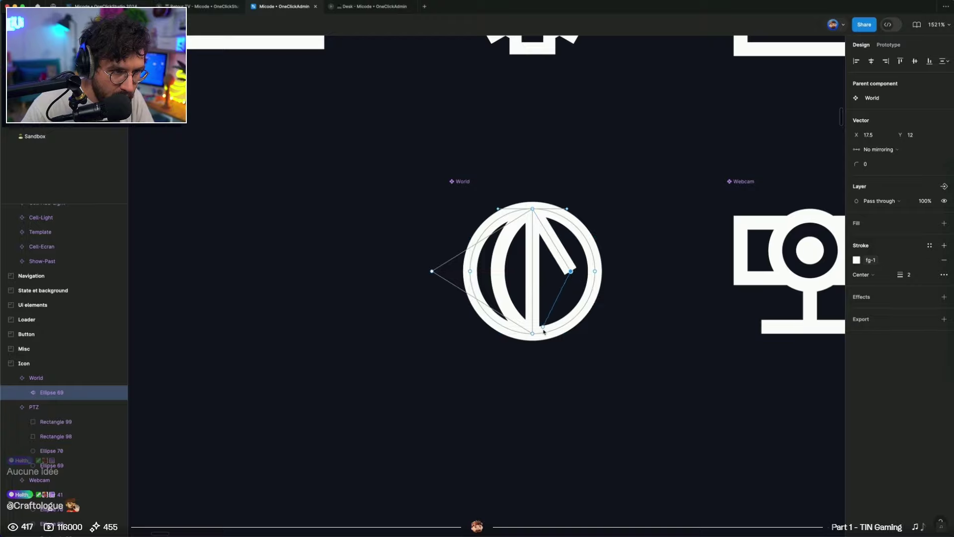
pyautogui.click(532, 333)
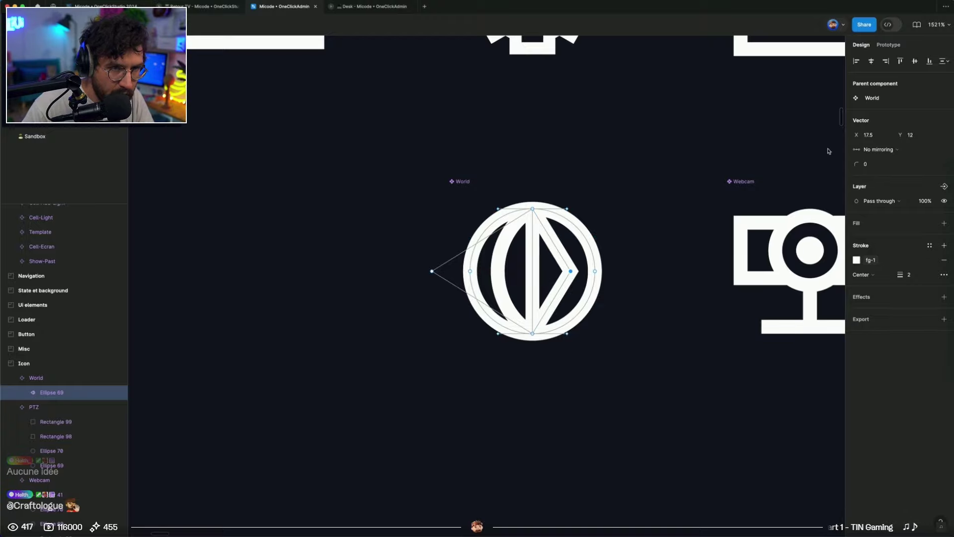
# Curve the right bent line with a corner radius of 56, move its middle point to X 24 and show the layout grid
pyautogui.click(874, 166)
pyautogui.write('40')
pyautogui.press('Return')
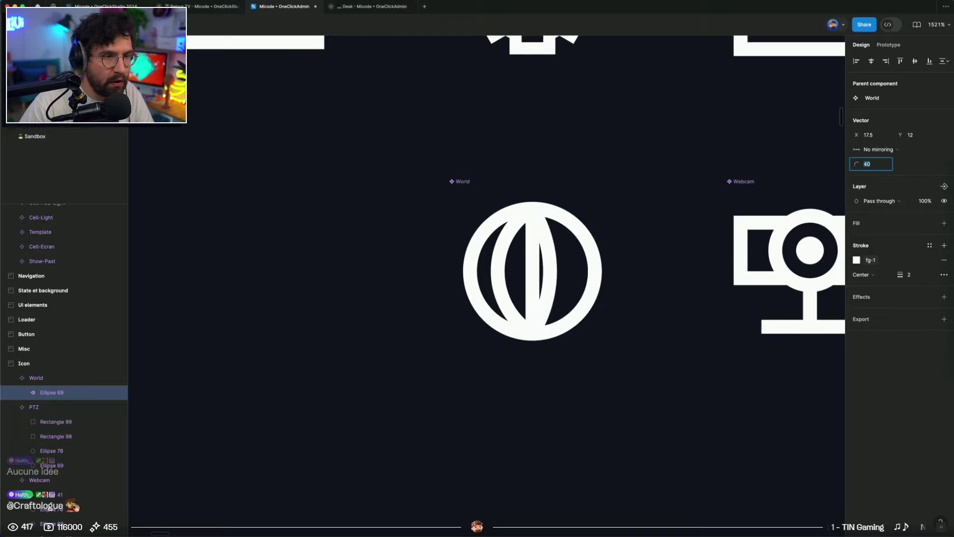
pyautogui.moveTo(570, 271); pyautogui.dragTo(618, 272)
pyautogui.hotkey('ctrl', 'g')
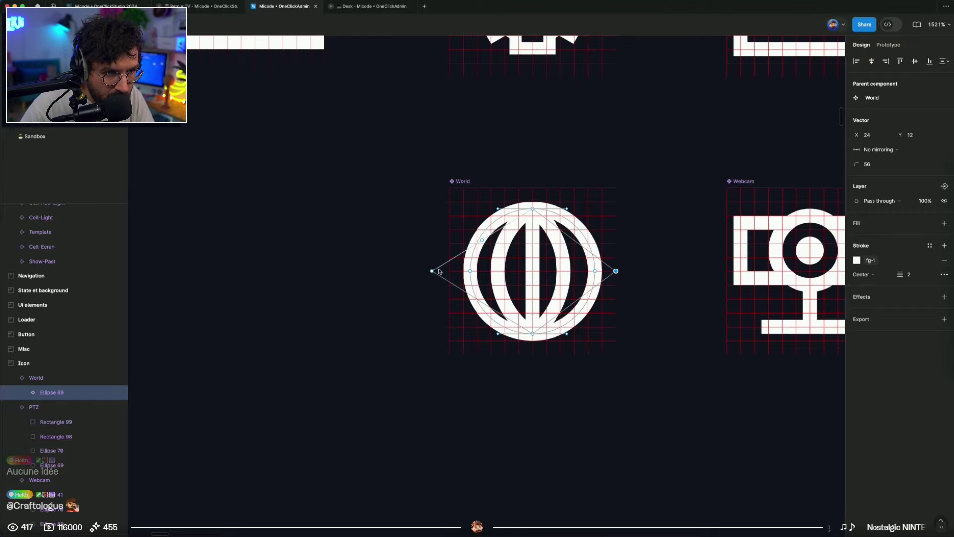
# Make the two curves symmetric by placing the left middle point at X -2 and the right one at X 26
pyautogui.moveTo(432, 271)
pyautogui.mouseDown()
pyautogui.moveTo(450, 272)
pyautogui.moveTo(392, 271)
pyautogui.mouseUp()
pyautogui.hotkey('ctrl', 'z')
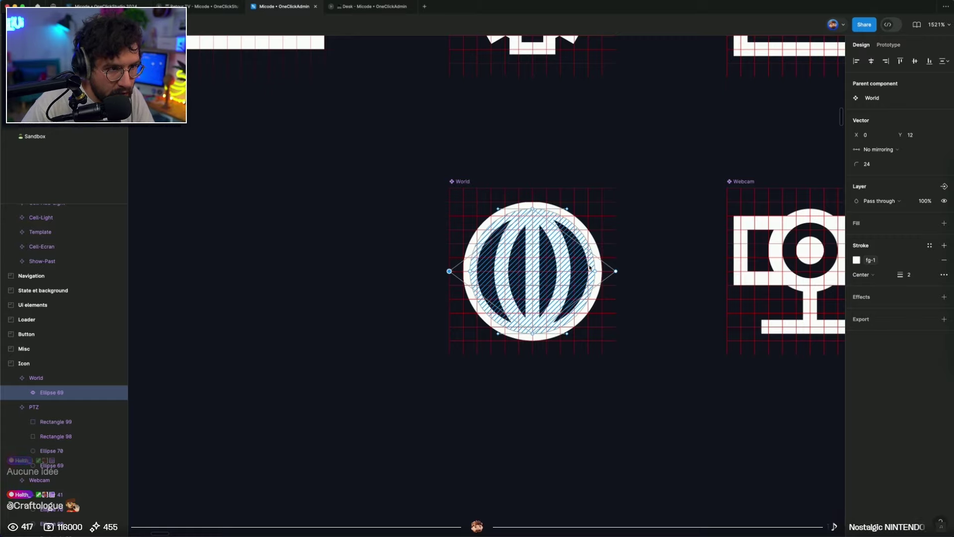
pyautogui.press('Left')
pyautogui.press('Left')
pyautogui.moveTo(616, 271); pyautogui.dragTo(630, 271)
pyautogui.press('Escape')
pyautogui.press('Escape')
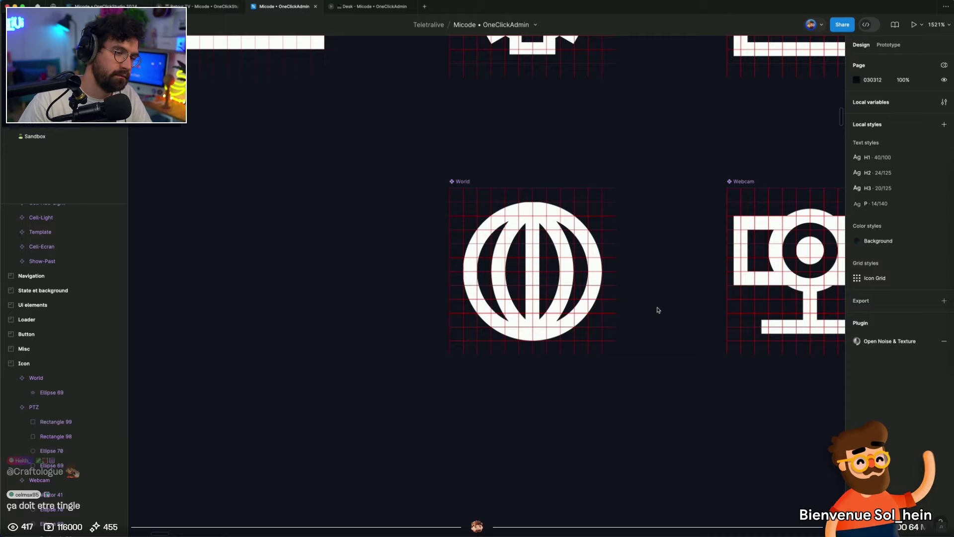
# Connect the ring's left and right anchor points with a horizontal line and hide the layout grids
pyautogui.doubleClick(533, 276)
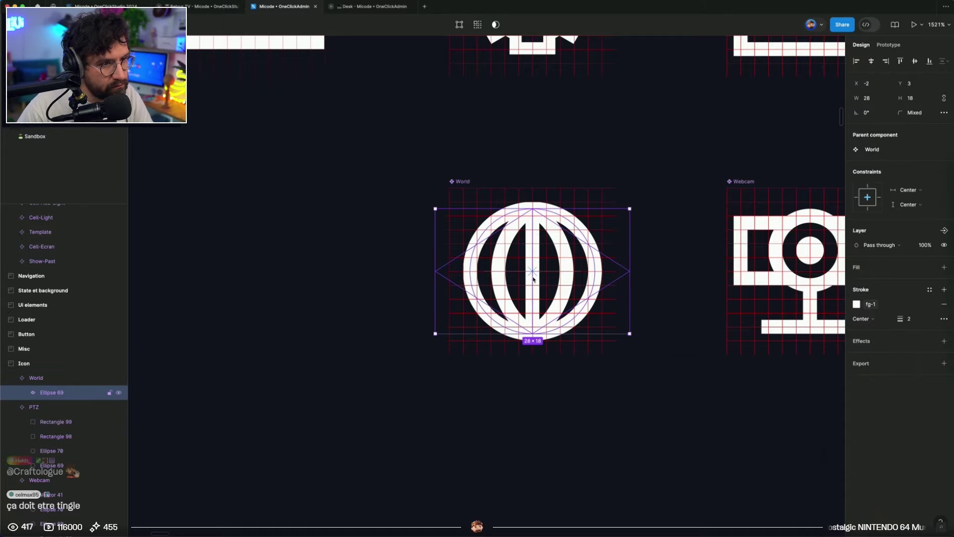
pyautogui.doubleClick(532, 276)
pyautogui.click(470, 272)
pyautogui.click(470, 272)
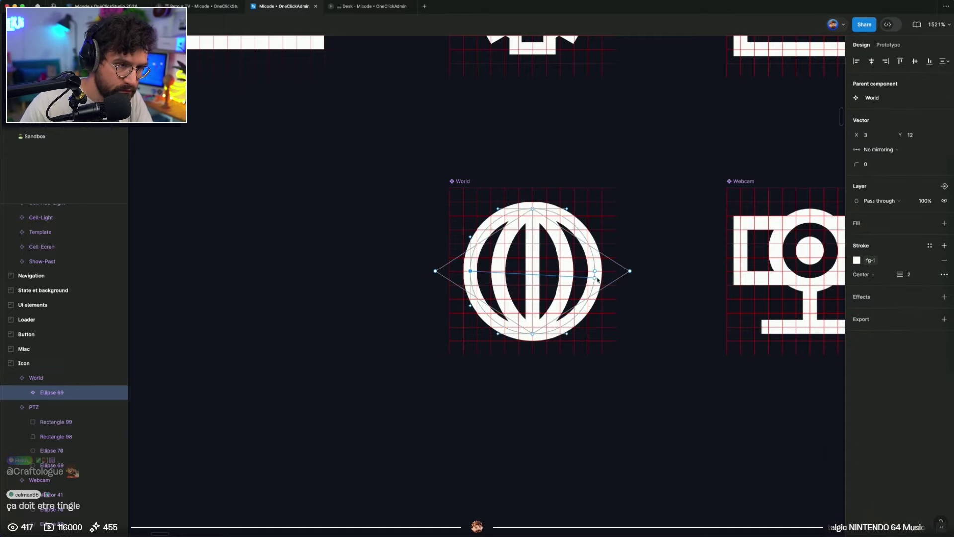
pyautogui.click(595, 271)
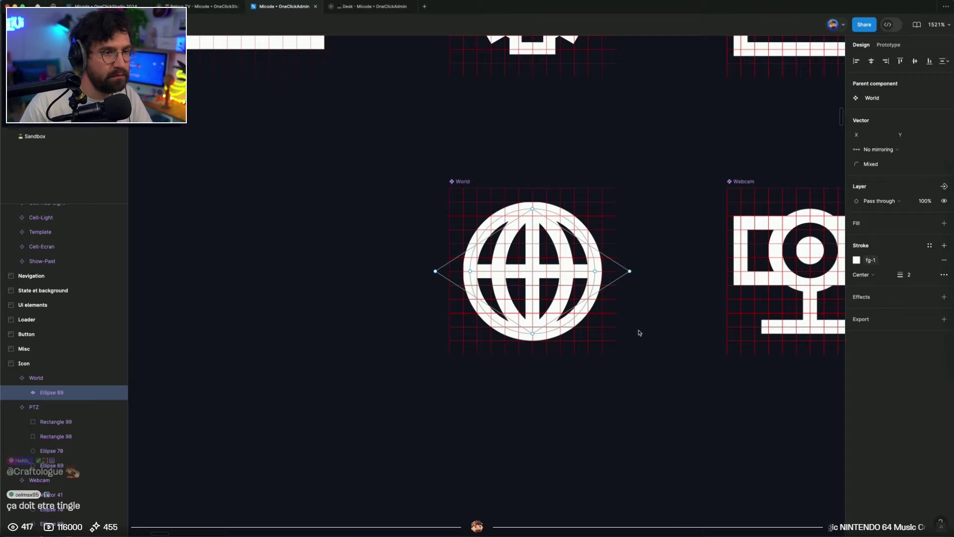
pyautogui.press('Escape')
pyautogui.press('Escape')
pyautogui.scroll(-3, 639, 332)
pyautogui.hotkey('shift', 'g')
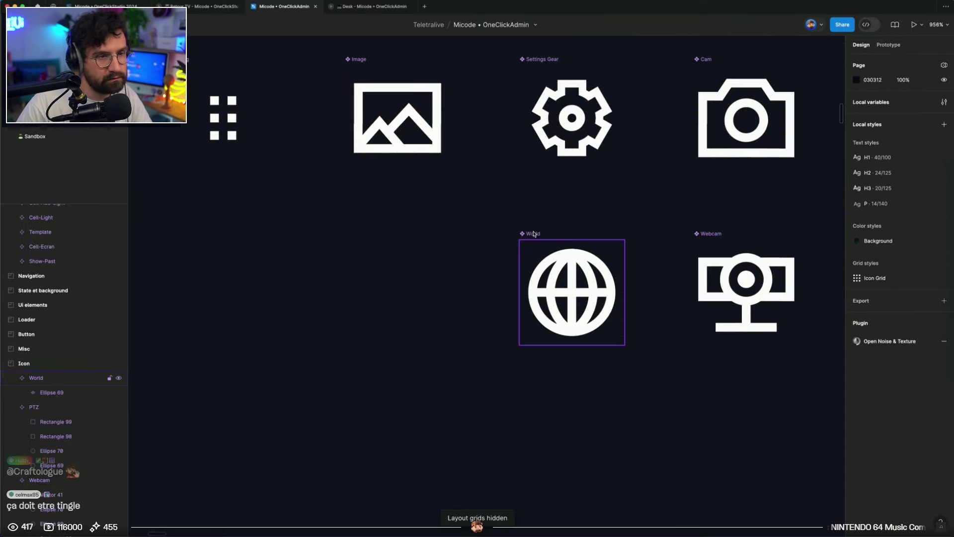
# Swap the camera icon in the dialog's "Se connecter à un flux distant" row for the World icon
pyautogui.click(533, 234)
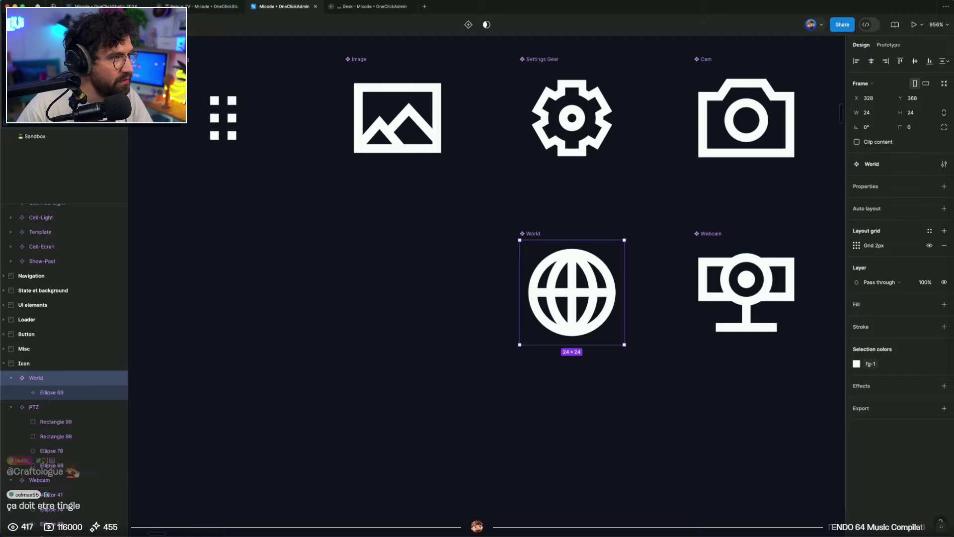
pyautogui.click(50, 107)
pyautogui.hscroll(-4, 467, 294)
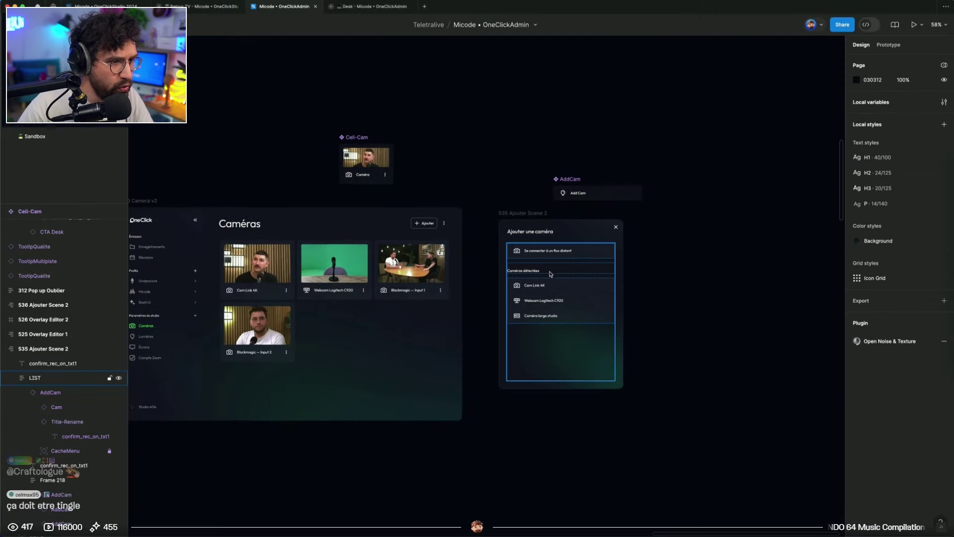
pyautogui.scroll(8, 533, 261)
pyautogui.tripleClick(459, 209)
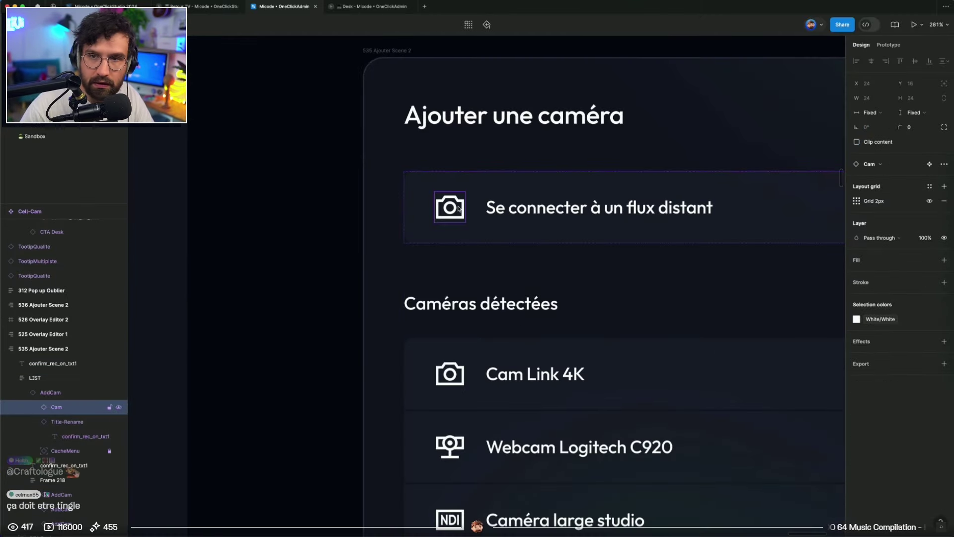
pyautogui.click(893, 165)
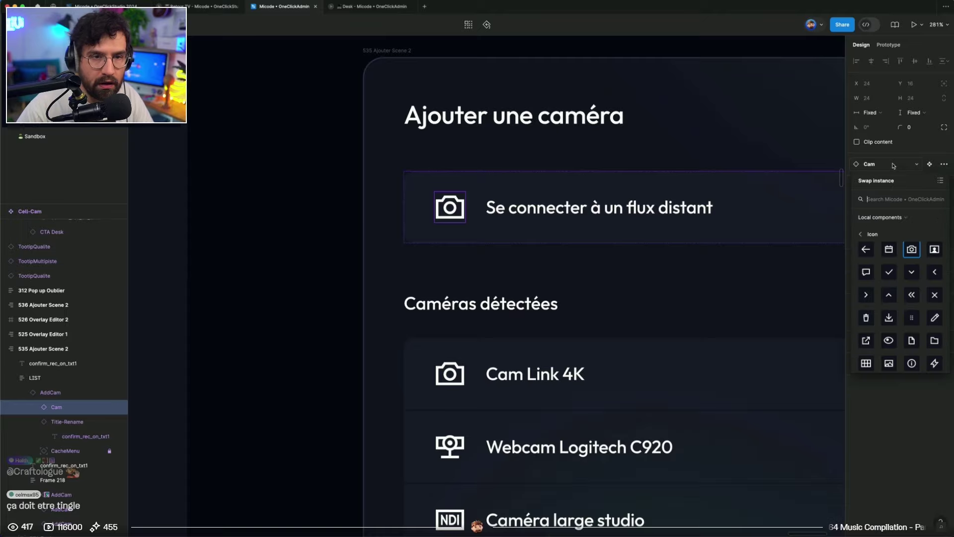
pyautogui.write('worl')
pyautogui.press('Return')
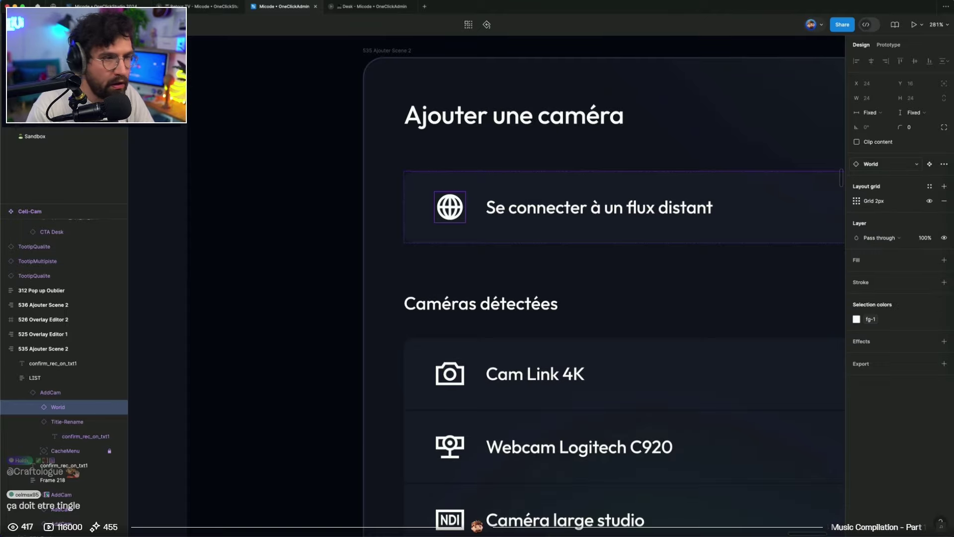
pyautogui.scroll(-6, 592, 279)
pyautogui.click(814, 314)
pyautogui.hscroll(3, 815, 315)
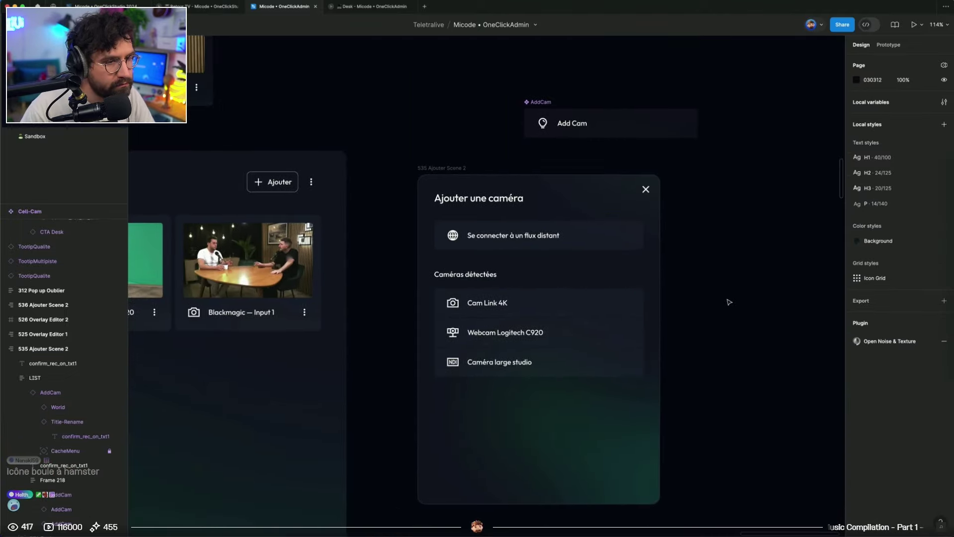
# Move the AddCam component farther up and to the right of the dialog, to X 7675, Y 3563
pyautogui.click(631, 122)
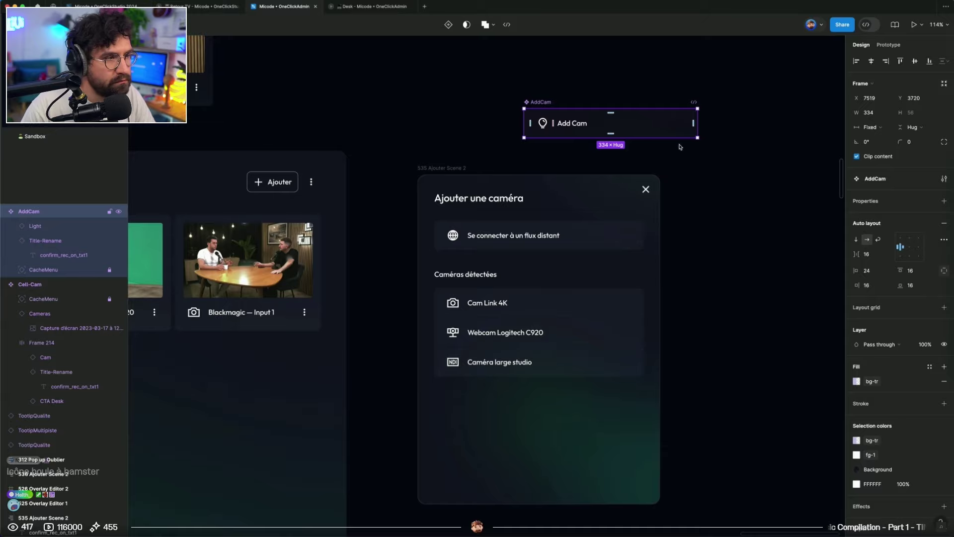
pyautogui.scroll(2, 721, 204)
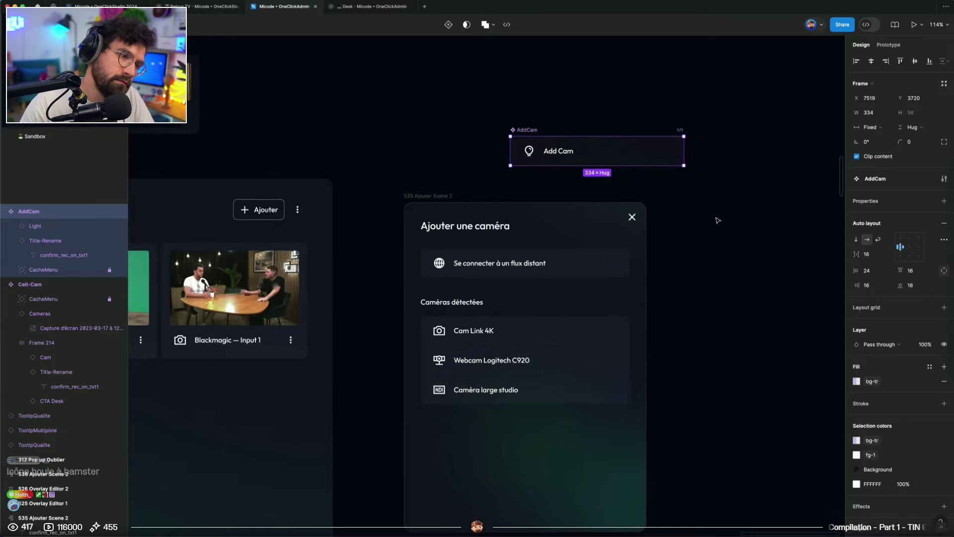
pyautogui.click(514, 144)
pyautogui.scroll(2, 514, 149)
pyautogui.moveTo(507, 174); pyautogui.dragTo(588, 93)
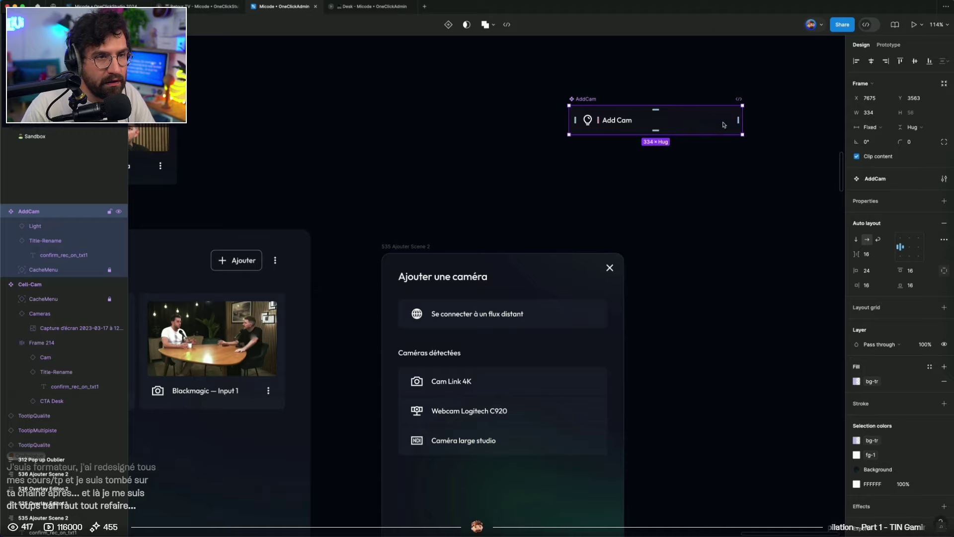
pyautogui.click(59, 271)
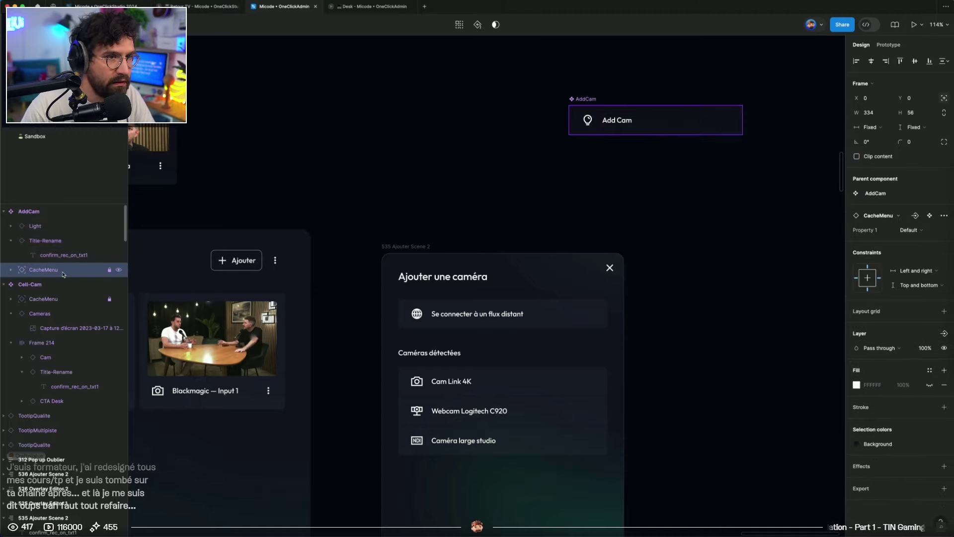
pyautogui.click(63, 241)
pyautogui.click(60, 227)
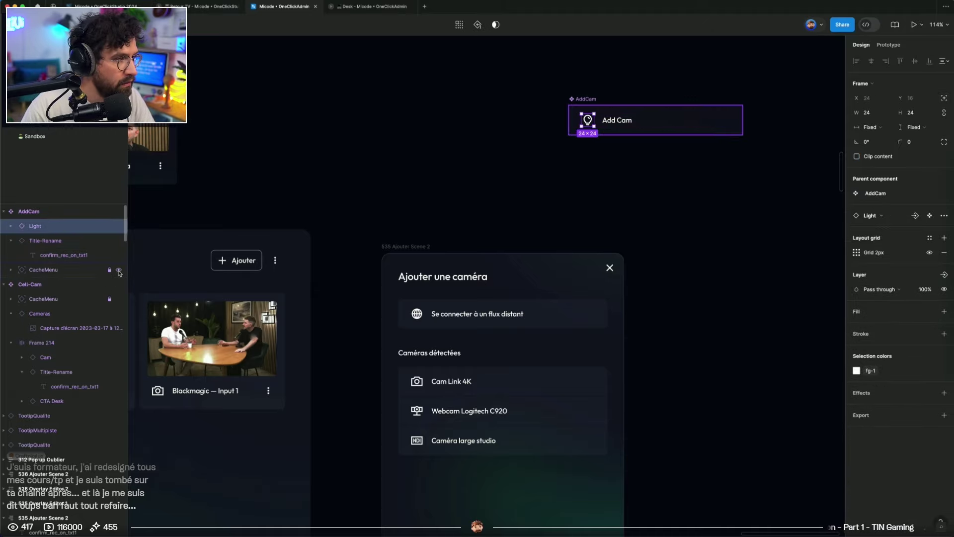
pyautogui.click(81, 271)
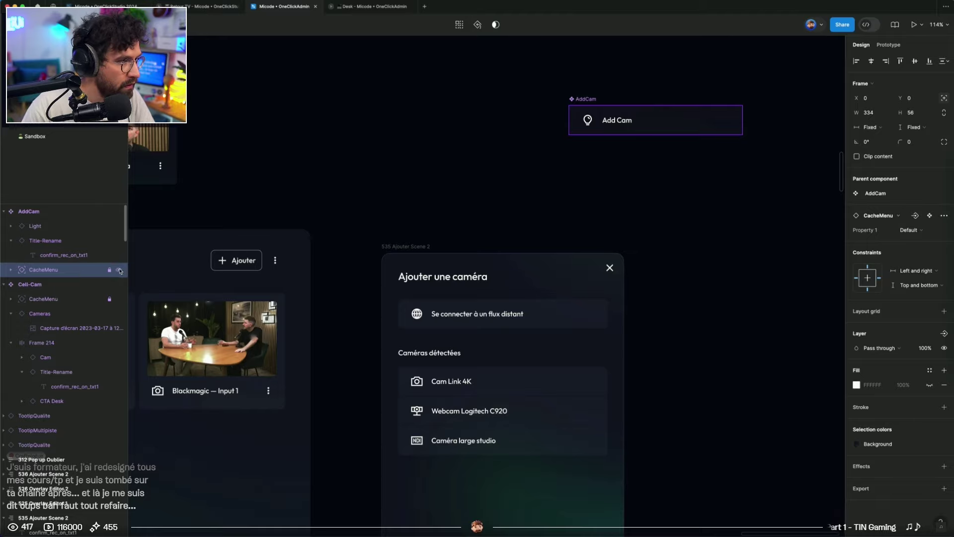
pyautogui.click(67, 241)
pyautogui.click(60, 227)
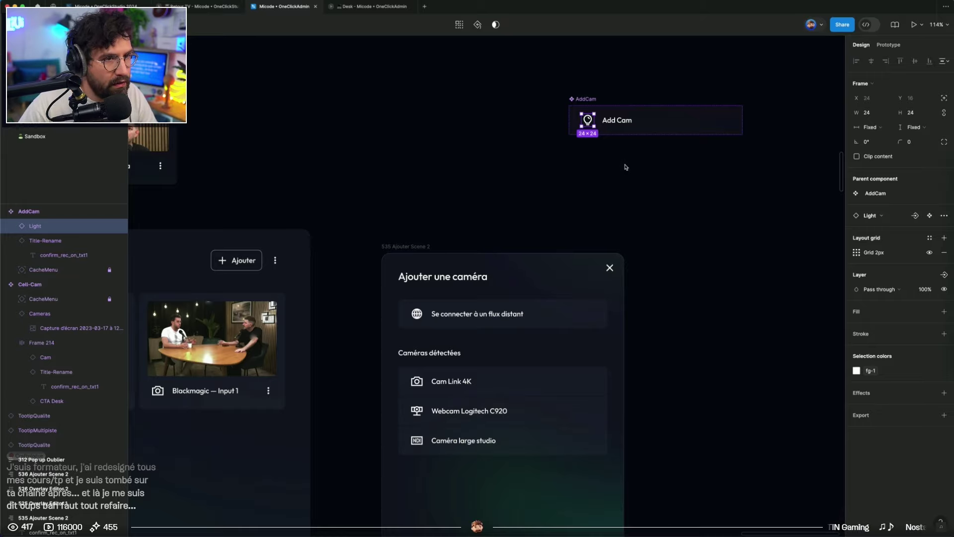
# Duplicate the Light icon in the AddCam component and place the copy after the title, at the row's right end
pyautogui.click(28, 212)
pyautogui.click(46, 227)
pyautogui.press('super+d')
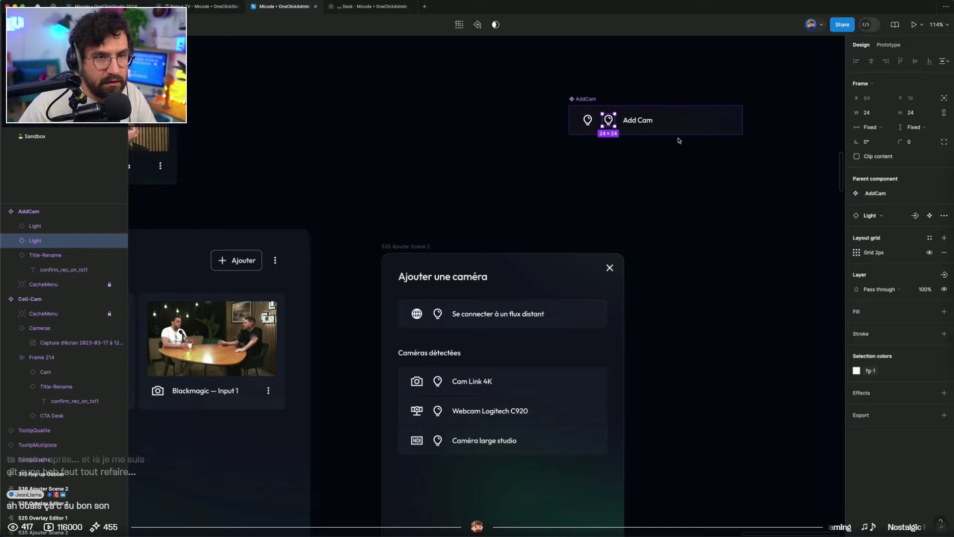
pyautogui.press('Right')
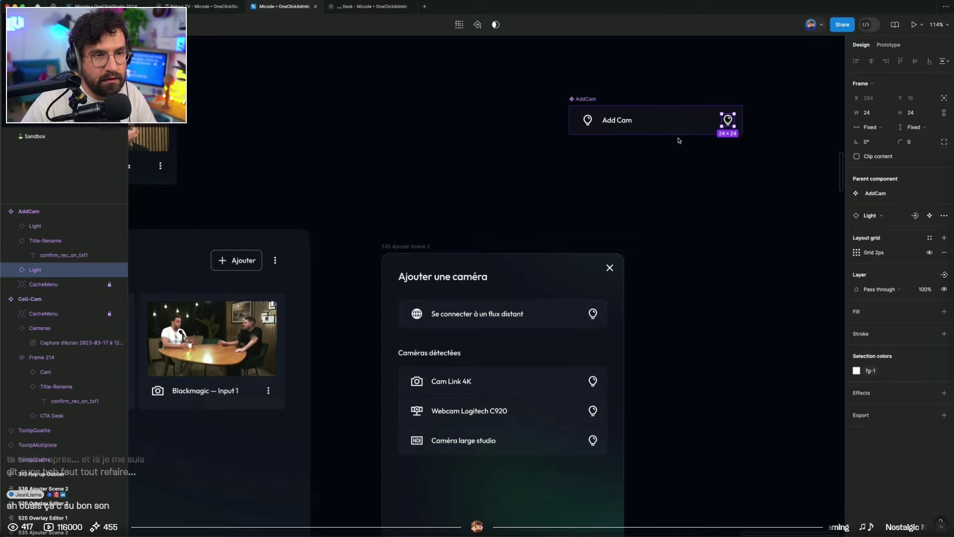
# Swap the trailing Light icon in the AddCam component for the Plus icon and hide it
pyautogui.click(884, 217)
pyautogui.write('che')
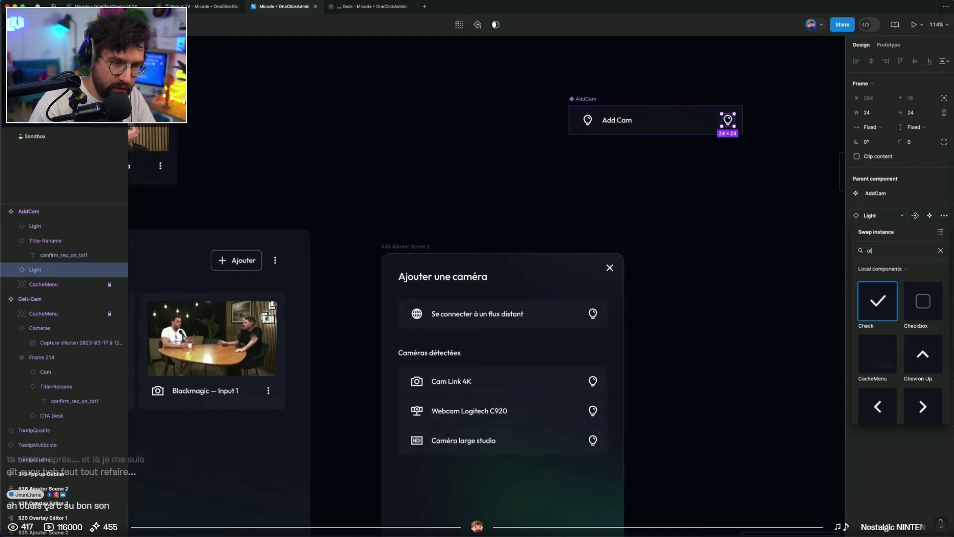
pyautogui.write('lus')
pyautogui.press('Return')
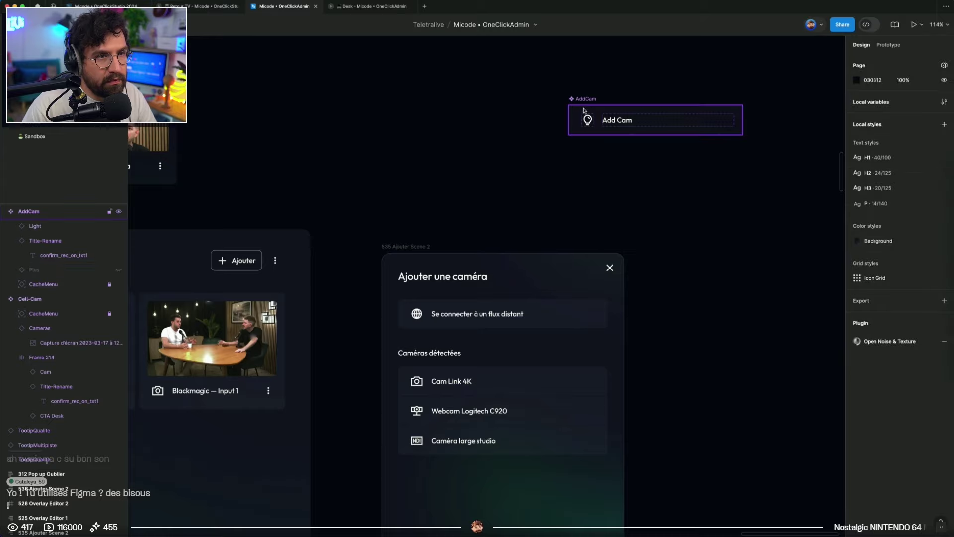
pyautogui.click(119, 272)
pyautogui.press('Escape')
# Add a second variant to AddCam and link Default to Variant2 with a While hovering interaction
pyautogui.click(449, 25)
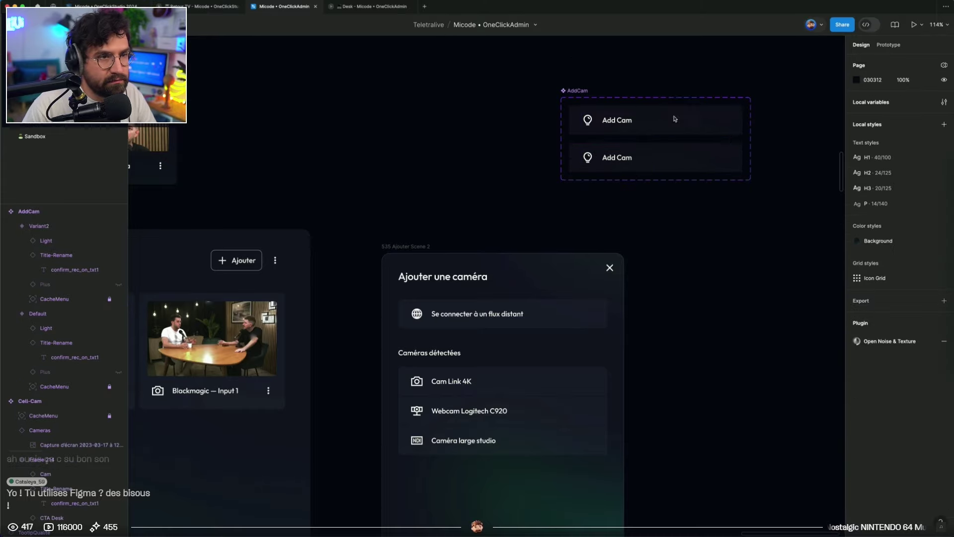
pyautogui.click(889, 45)
pyautogui.moveTo(656, 136); pyautogui.dragTo(665, 163)
pyautogui.click(619, 167)
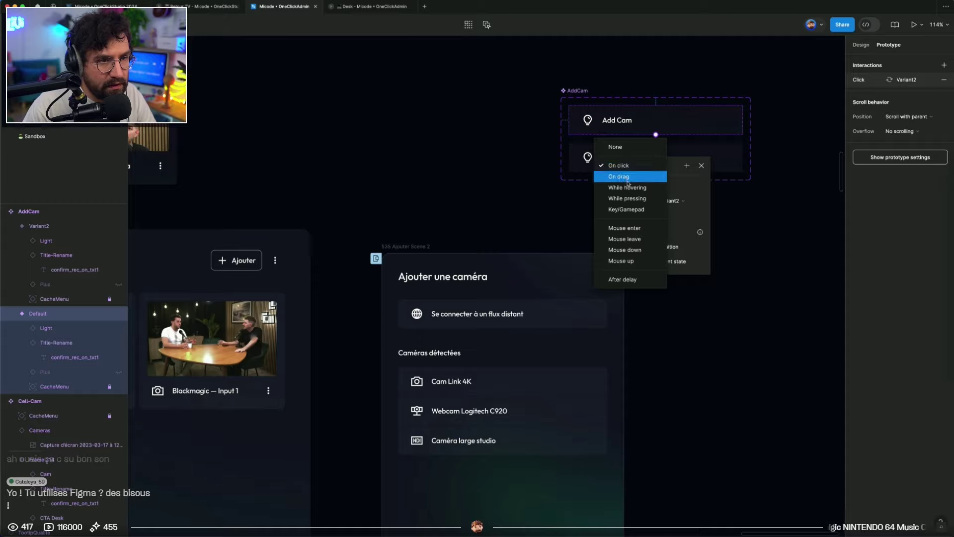
pyautogui.click(627, 189)
pyautogui.click(731, 164)
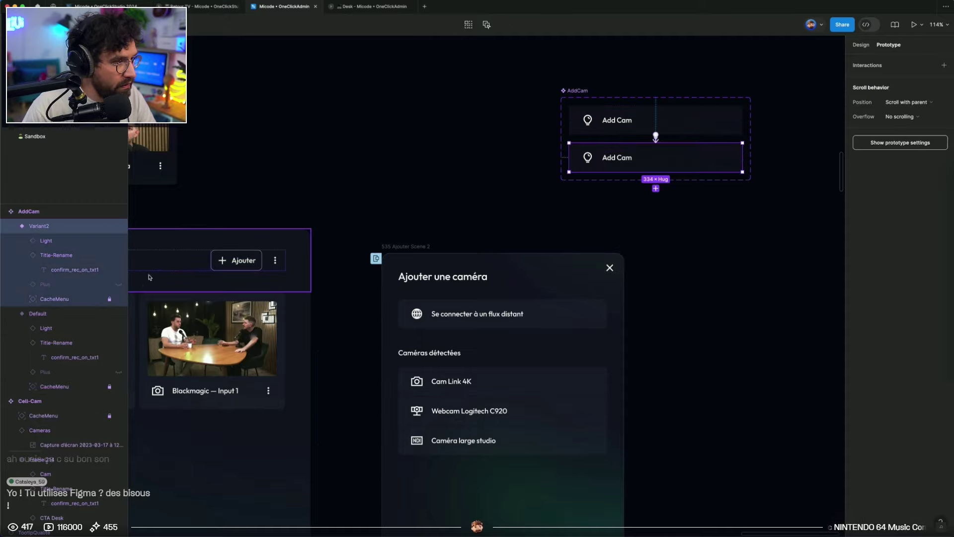
# Make the hidden Plus icon visible in AddCam's Variant2
pyautogui.scroll(-5, 122, 285)
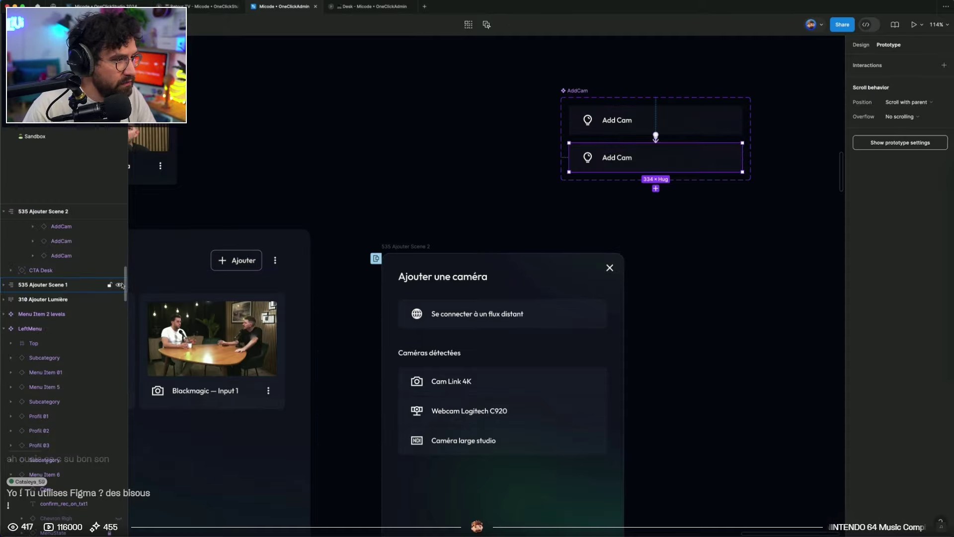
pyautogui.scroll(5, 35, 288)
pyautogui.click(118, 284)
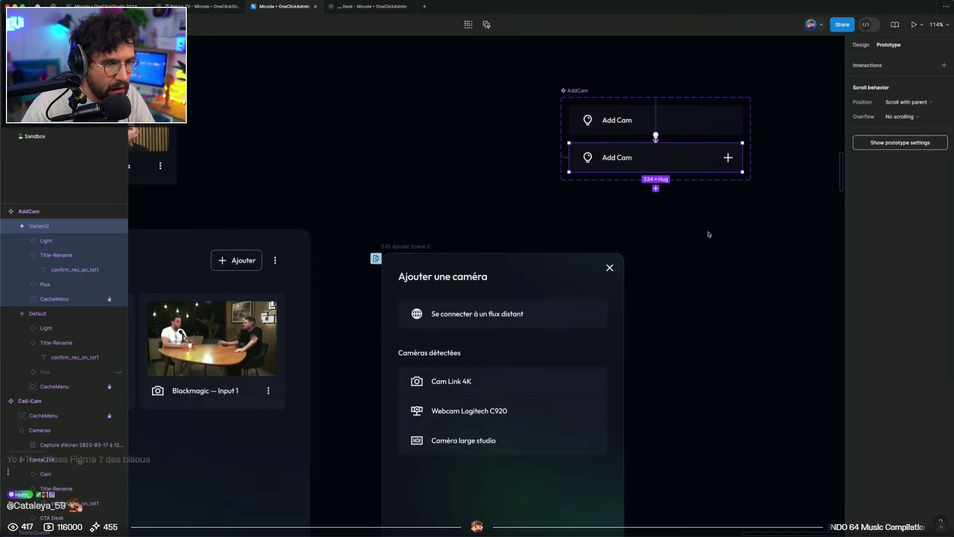
# Remove the mouse-enter interaction from Variant2's CacheMenu, unlock it, set its Property 1 to Variant2, and check the hover state in the prototype
pyautogui.click(81, 299)
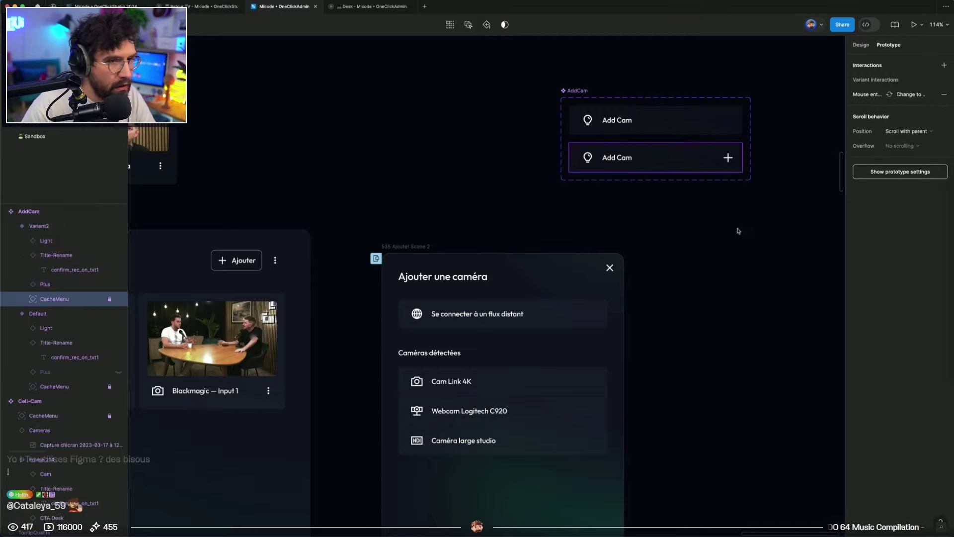
pyautogui.click(943, 95)
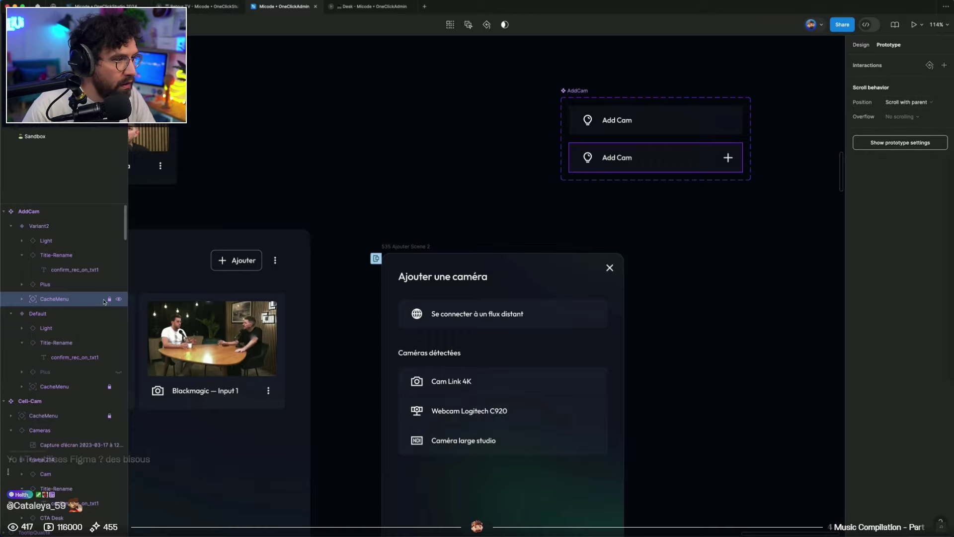
pyautogui.click(861, 45)
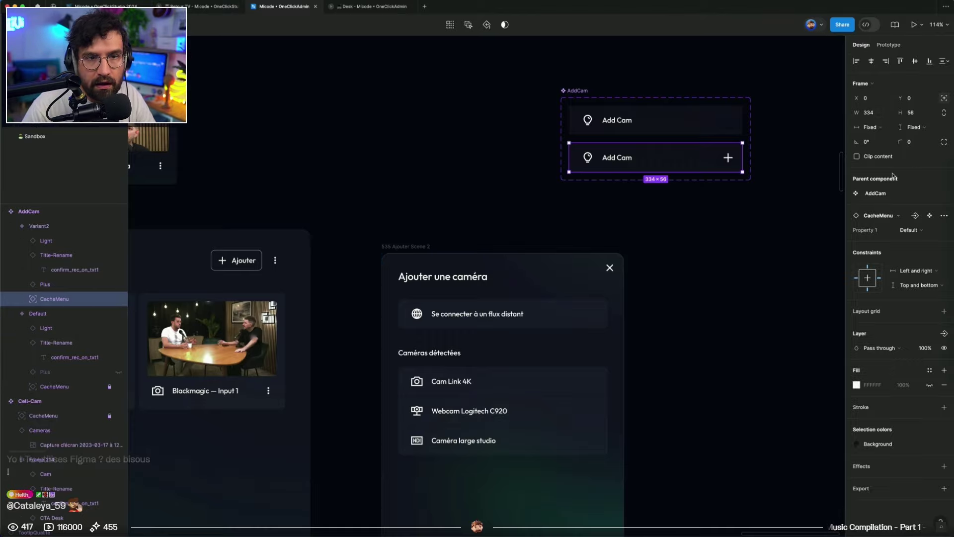
pyautogui.click(753, 247)
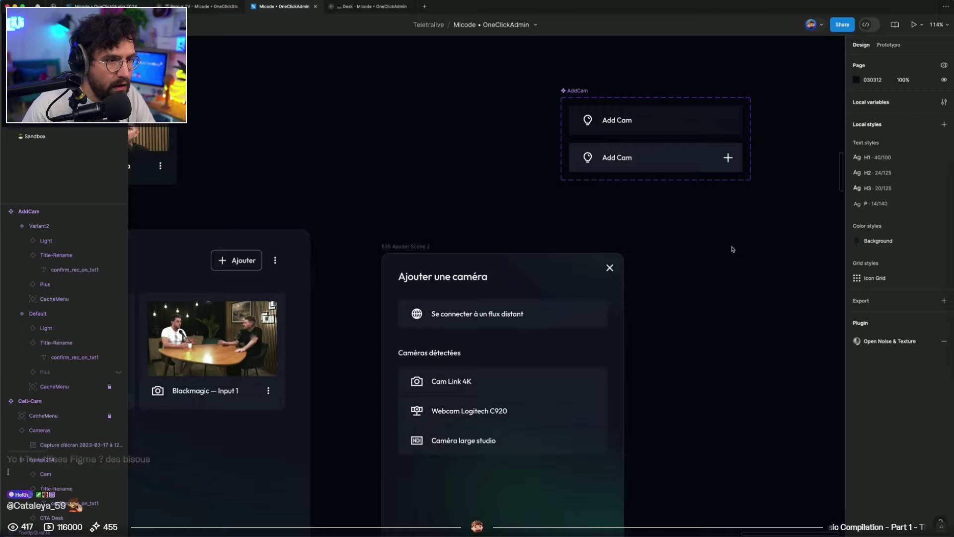
pyautogui.click(359, 8)
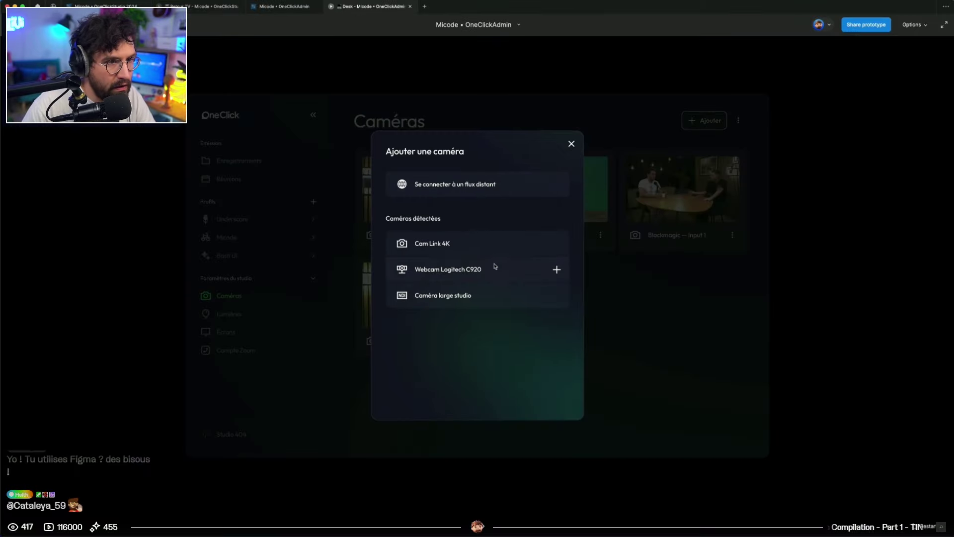
pyautogui.click(290, 6)
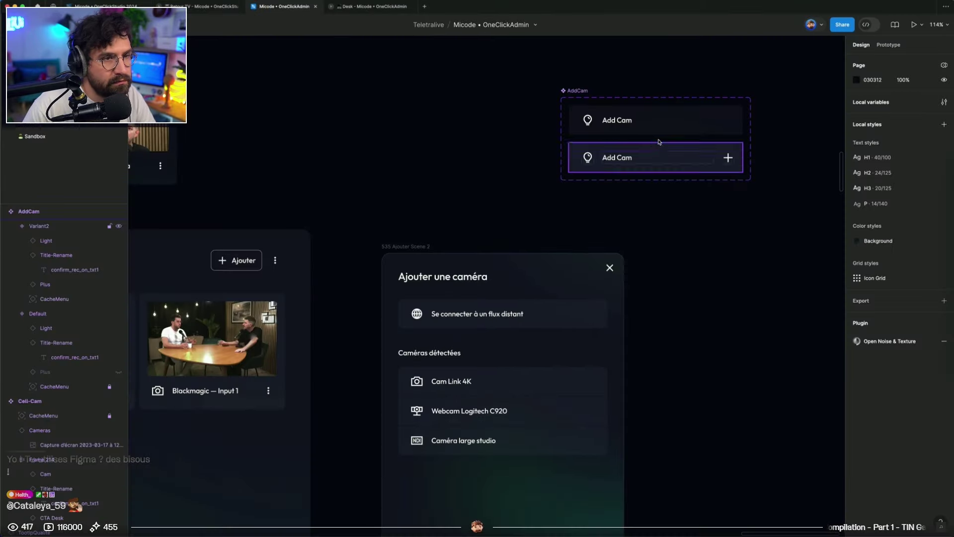
# Swap the hidden Plus icon in the "Se connecter à un flux distant" row for the right chevron and show it
pyautogui.click(548, 305)
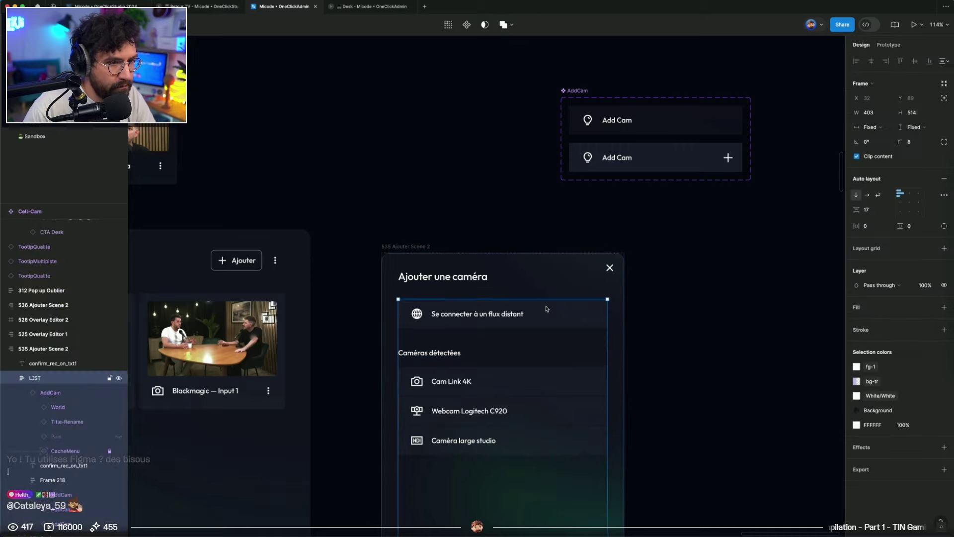
pyautogui.click(68, 439)
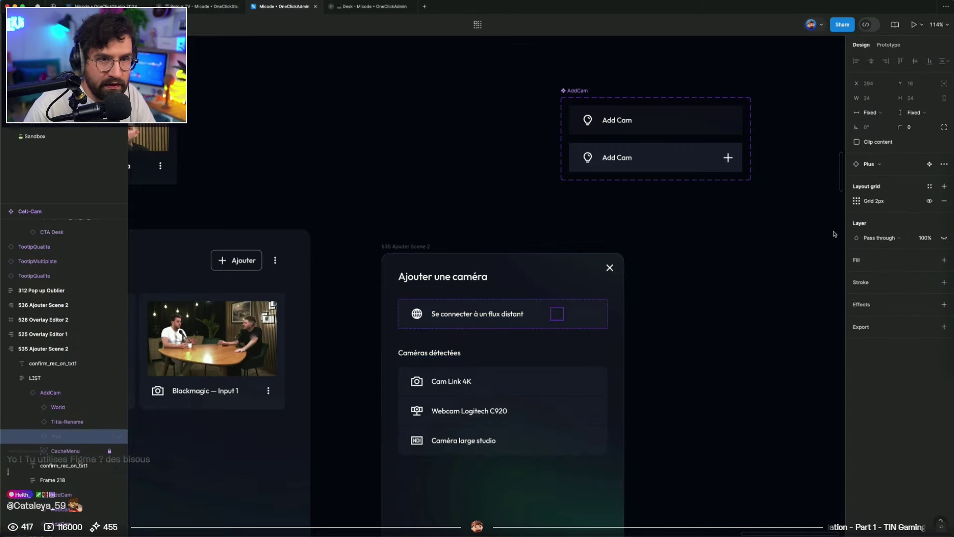
pyautogui.click(870, 164)
pyautogui.write('c')
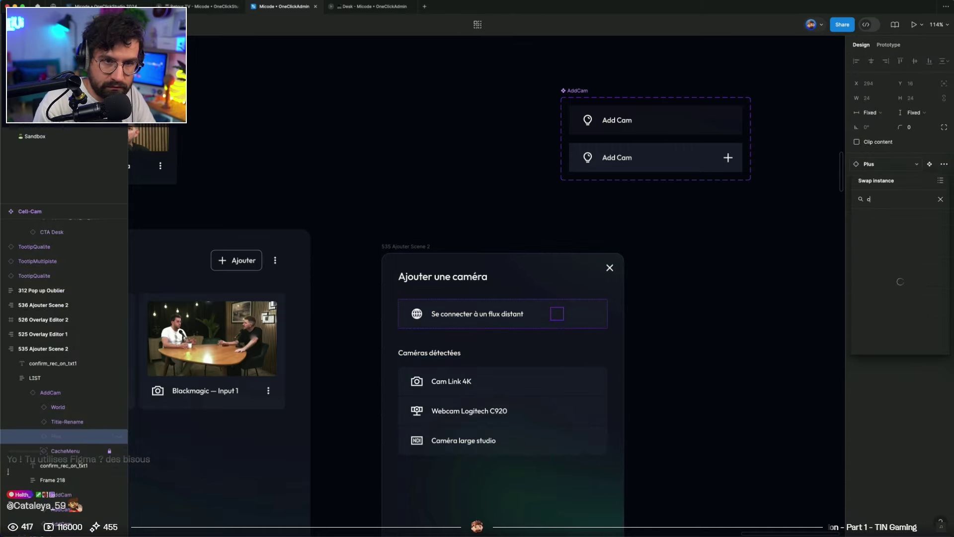
pyautogui.write('hevr')
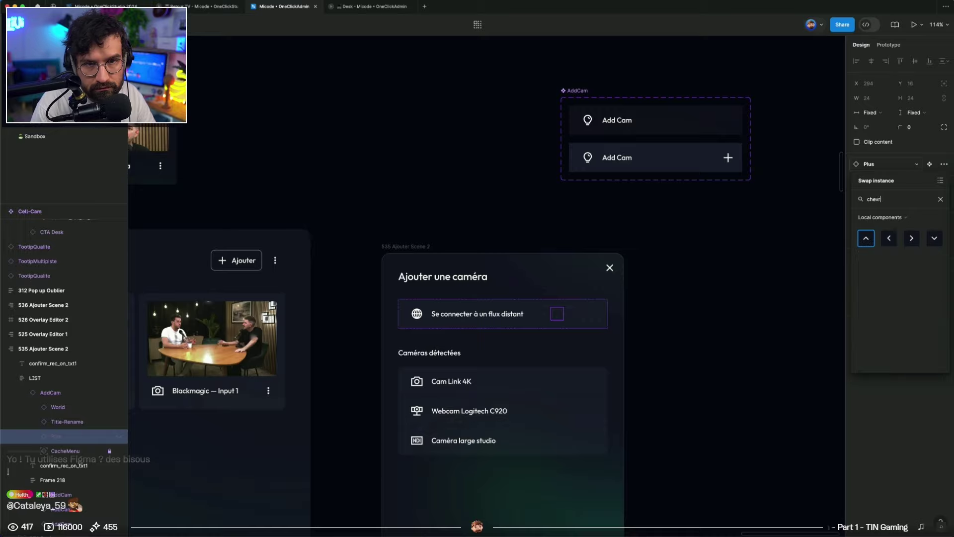
pyautogui.click(912, 238)
pyautogui.click(383, 111)
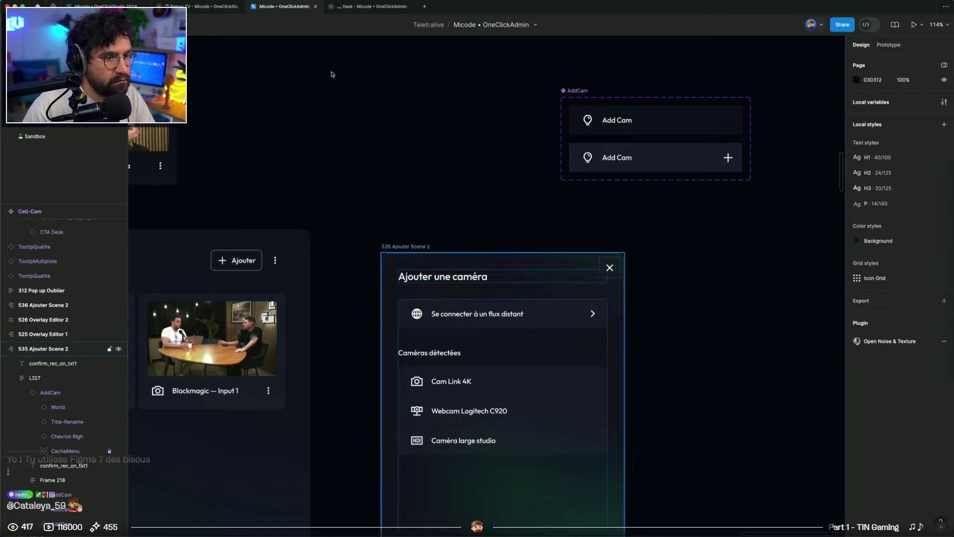
# Hide the right chevron in the "Se connecter à un flux distant" row and check the dialog in the prototype
pyautogui.click(354, 6)
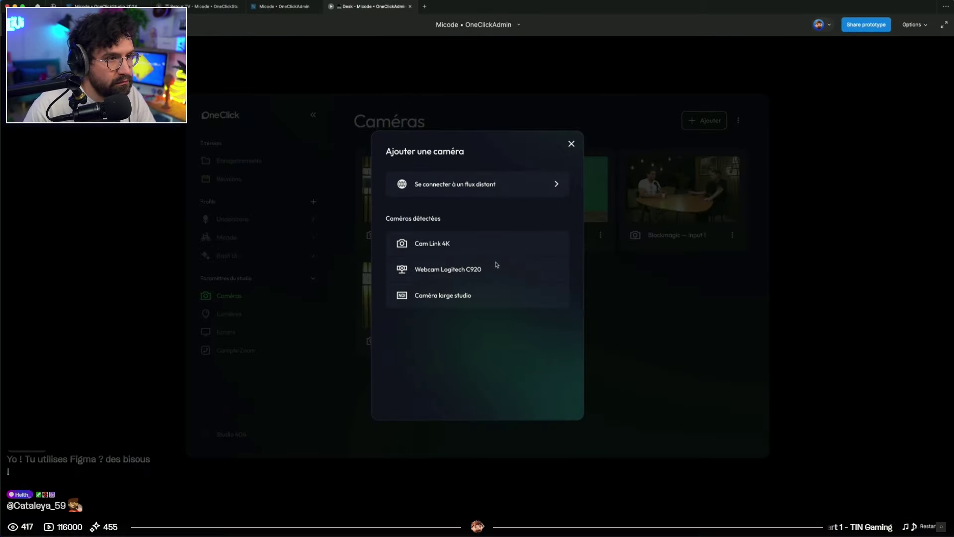
pyautogui.click(292, 10)
pyautogui.click(50, 392)
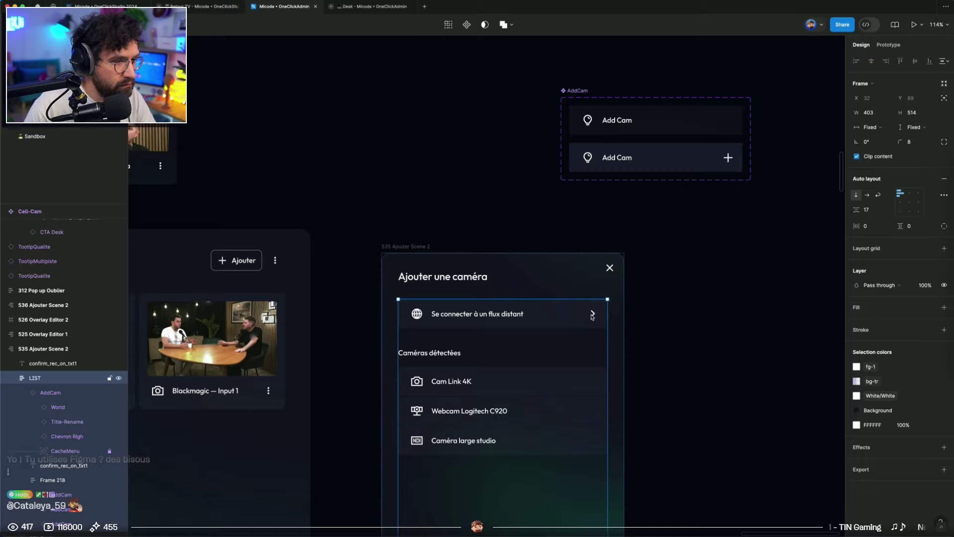
pyautogui.click(118, 451)
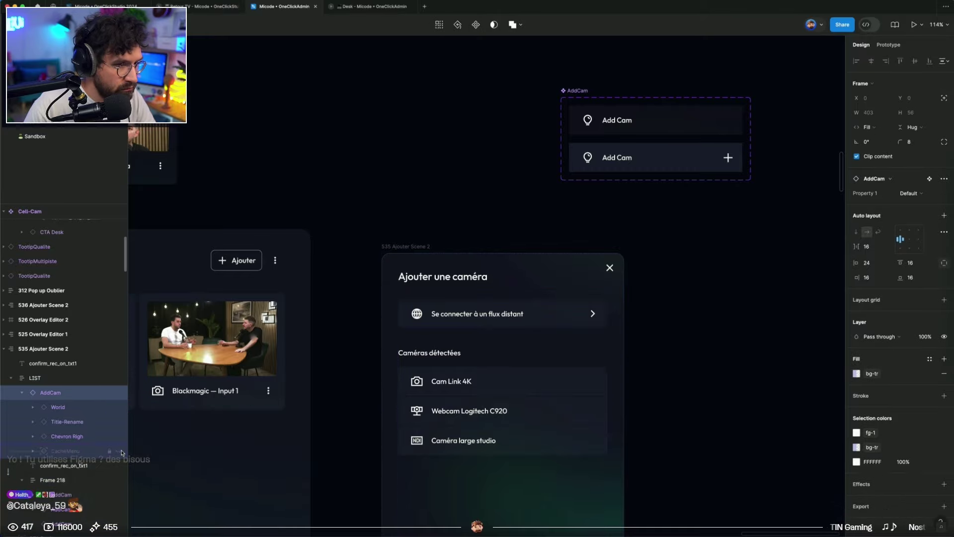
pyautogui.click(107, 450)
pyautogui.click(118, 436)
pyautogui.click(383, 6)
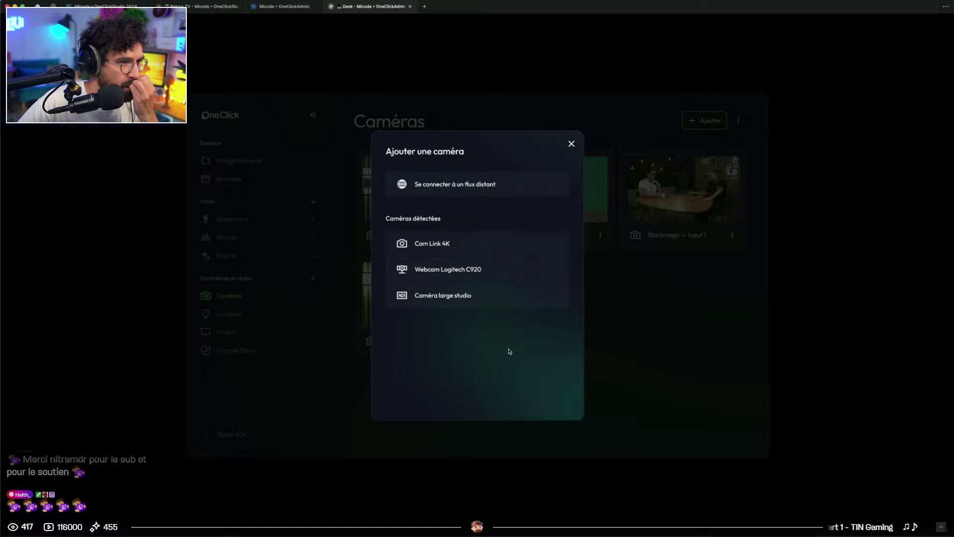
# Move the "Se connecter à un flux distant" row out of LIST to the bottom of the 535 Ajouter Scene 2 dialog
pyautogui.hotkey('ctrl', 'shift', 'Tab')
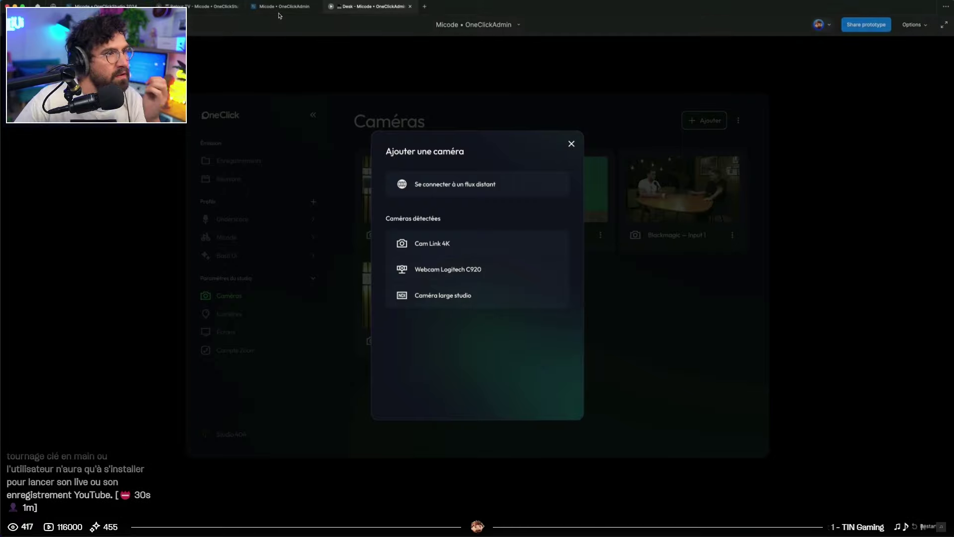
pyautogui.click(500, 163)
pyautogui.scroll(-2, 500, 163)
pyautogui.click(468, 254)
pyautogui.press('Delete')
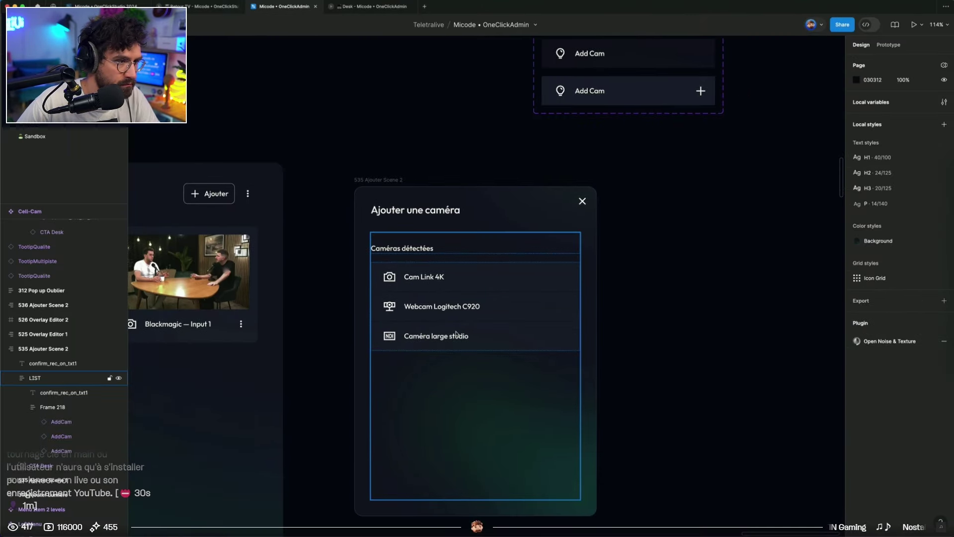
pyautogui.click(457, 333)
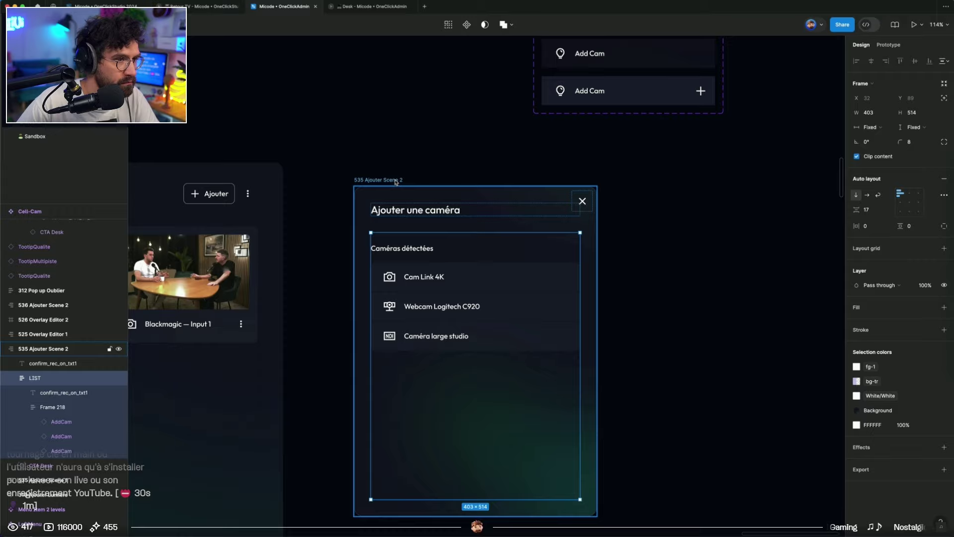
pyautogui.hotkey('ctrl', 'z')
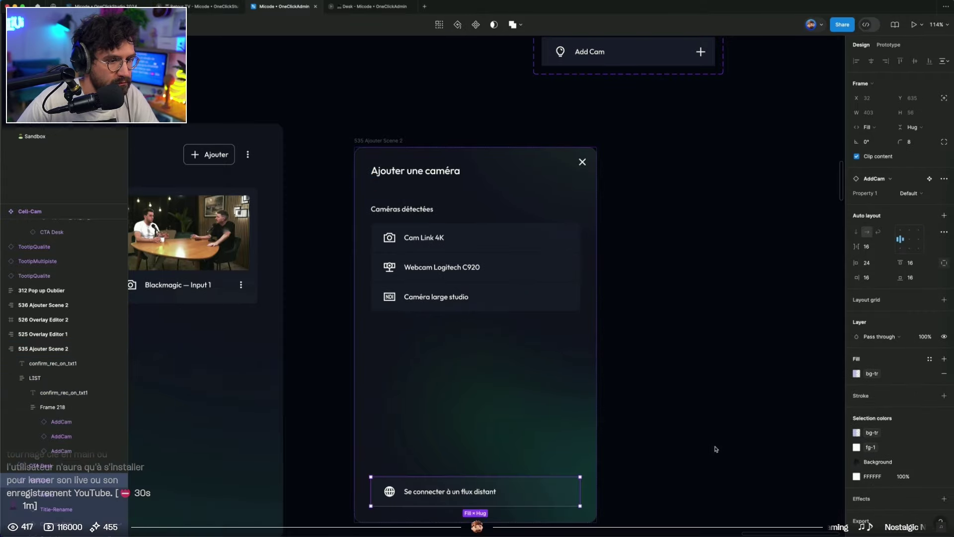
# Reduce the LIST frame's height to 450 and check the dialog in the prototype
pyautogui.click(507, 383)
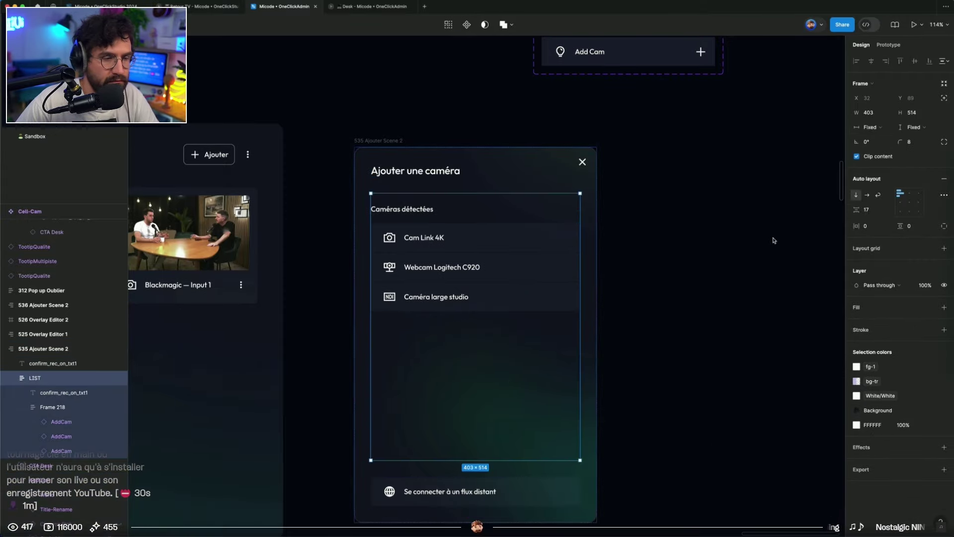
pyautogui.click(912, 113)
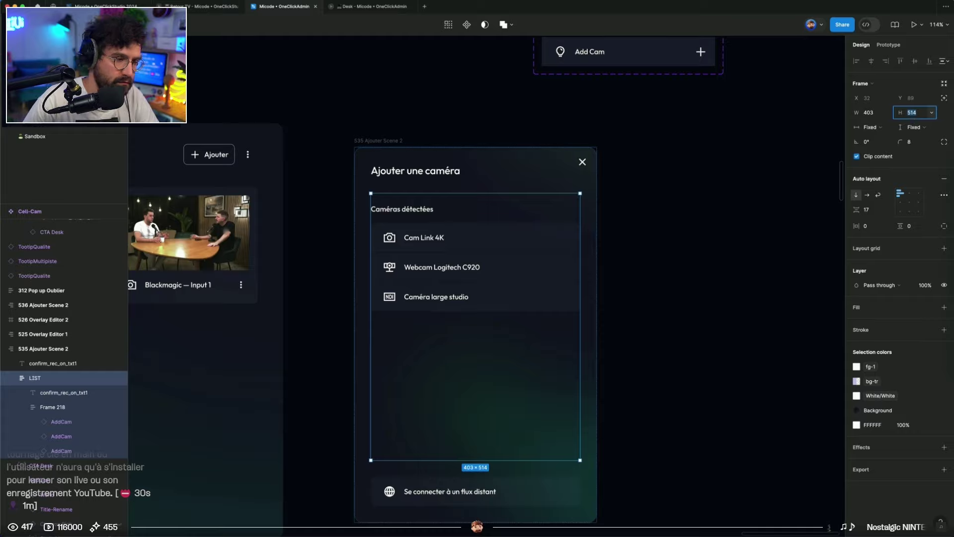
pyautogui.hotkey('shift', 'Down')
pyautogui.hotkey('shift', 'Down')
pyautogui.hotkey('shift', 'Down')
pyautogui.hotkey('shift', 'Down')
pyautogui.hotkey('shift', 'Down')
pyautogui.hotkey('shift', 'Down')
pyautogui.hotkey('shift', 'Down')
pyautogui.hotkey('shift', 'Down')
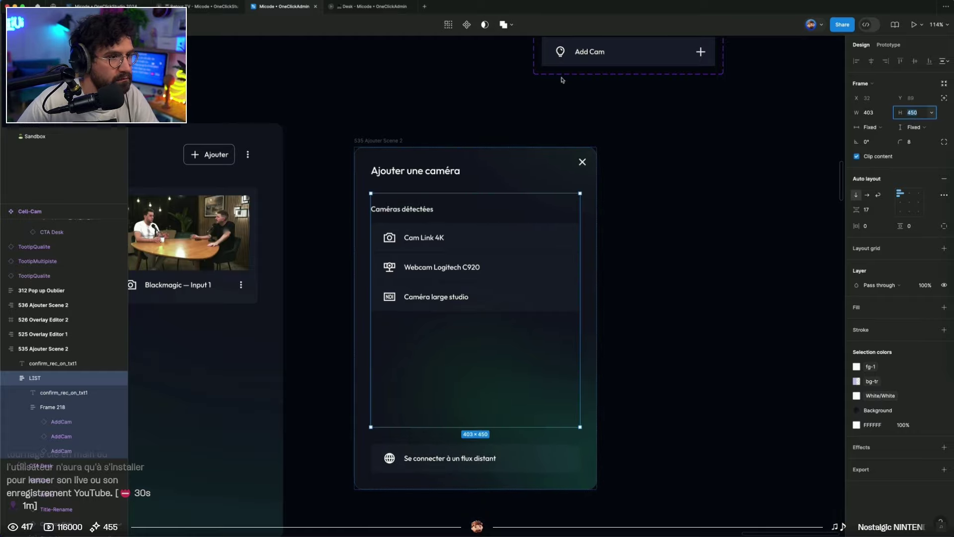
pyautogui.click(373, 6)
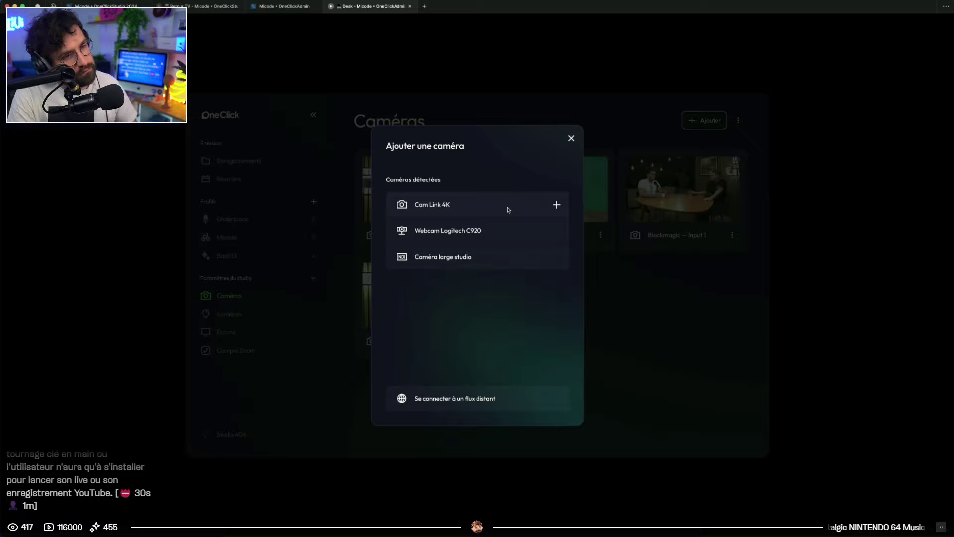
pyautogui.click(289, 7)
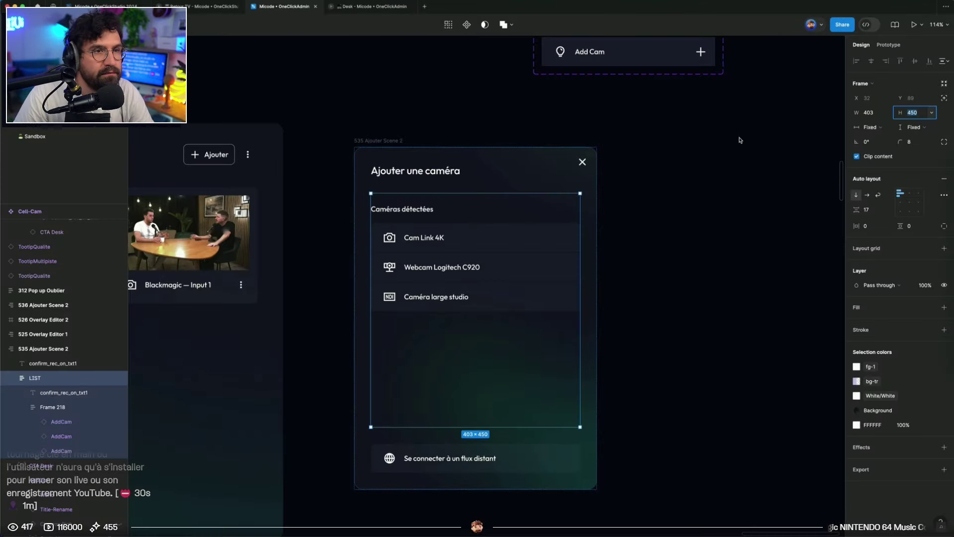
# Show the Plus icon in AddCam's Default variant and select the matching Plus icons in both variants
pyautogui.click(740, 141)
pyautogui.scroll(3, 741, 140)
pyautogui.click(649, 177)
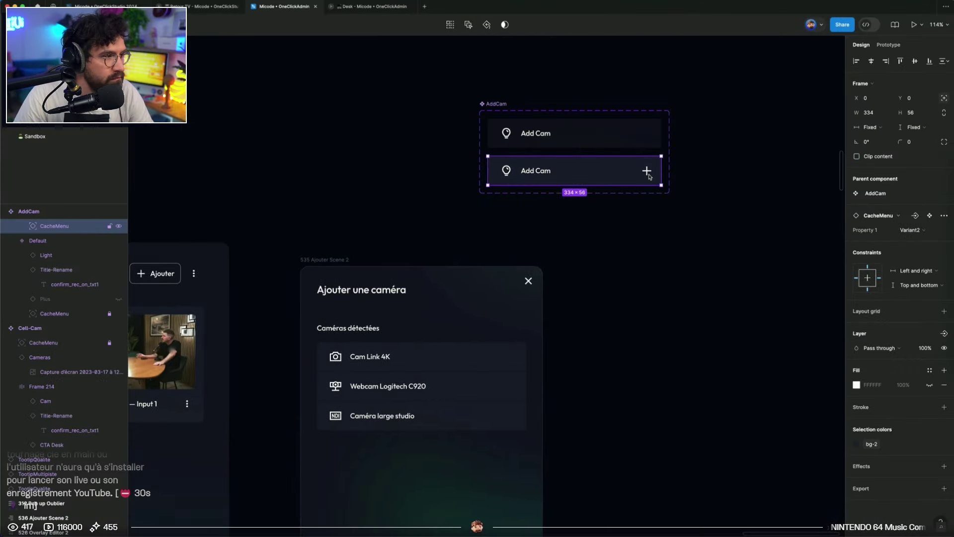
pyautogui.doubleClick(653, 172)
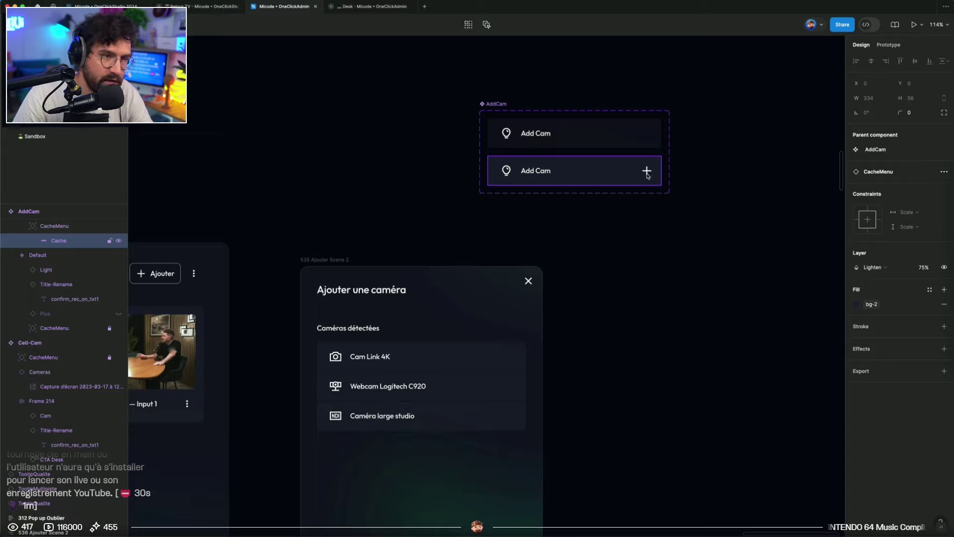
pyautogui.click(118, 313)
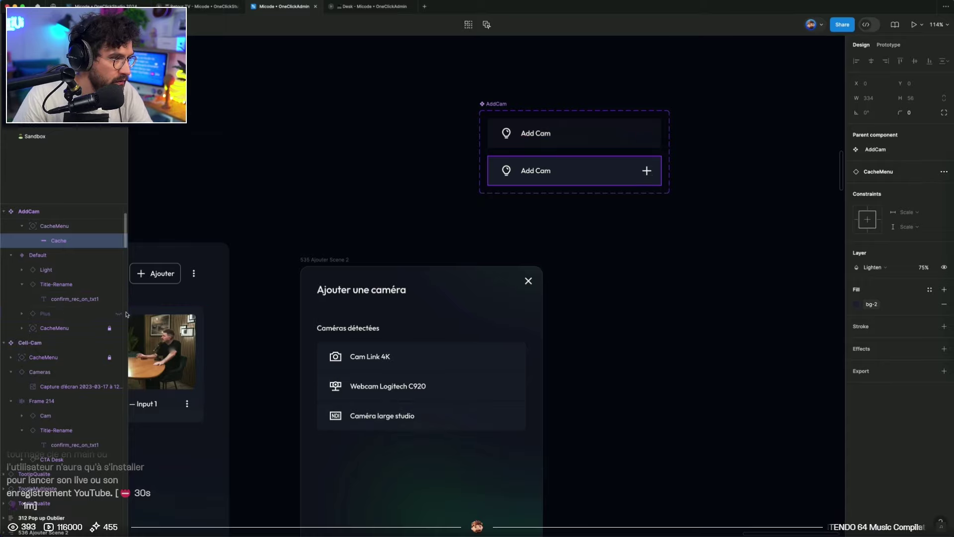
pyautogui.click(80, 316)
pyautogui.press('super+alt+a')
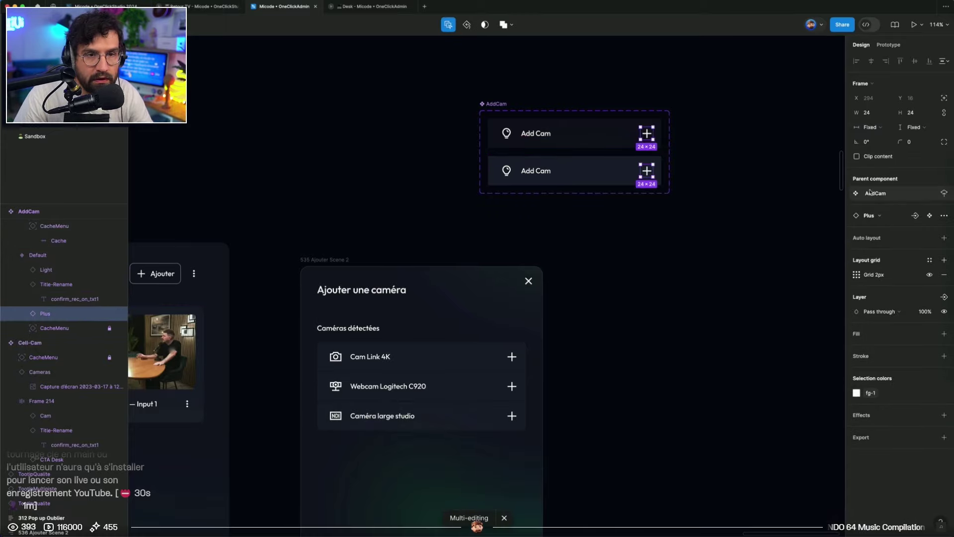
# Try the Check icon in place of Plus in both AddCam variants
pyautogui.click(877, 215)
pyautogui.write('che')
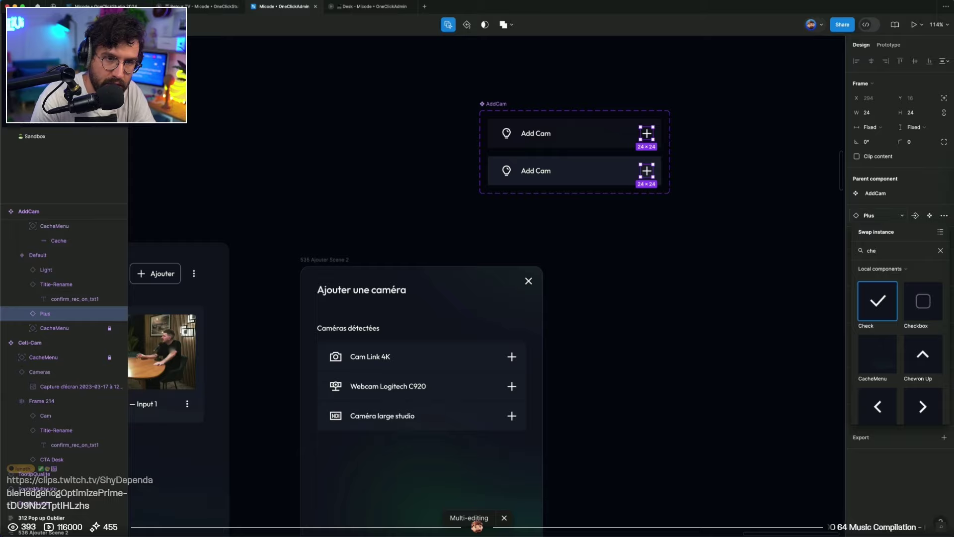
pyautogui.press('Return')
# Swap the icon at the end of both AddCam variants for the right-pointing chevron
pyautogui.click(878, 216)
pyautogui.write('chevr')
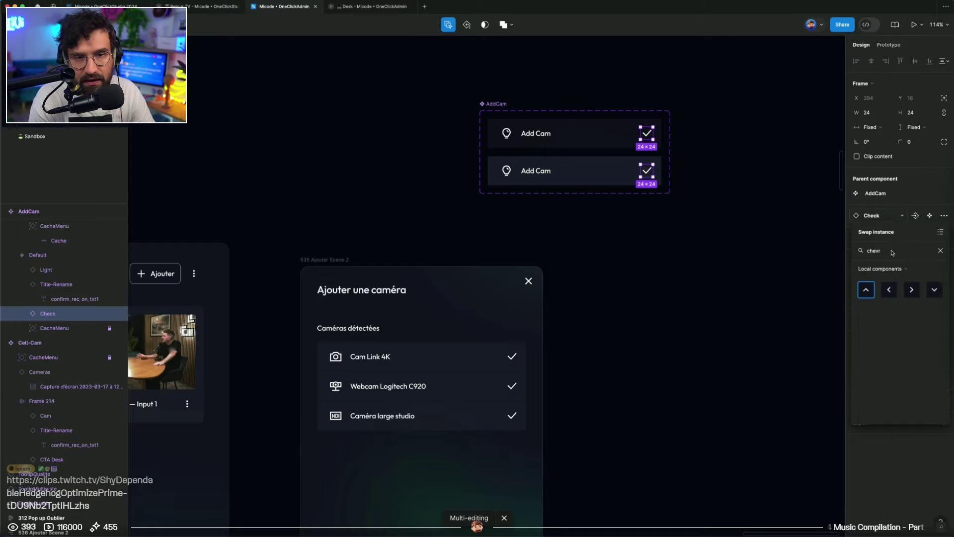
pyautogui.click(912, 289)
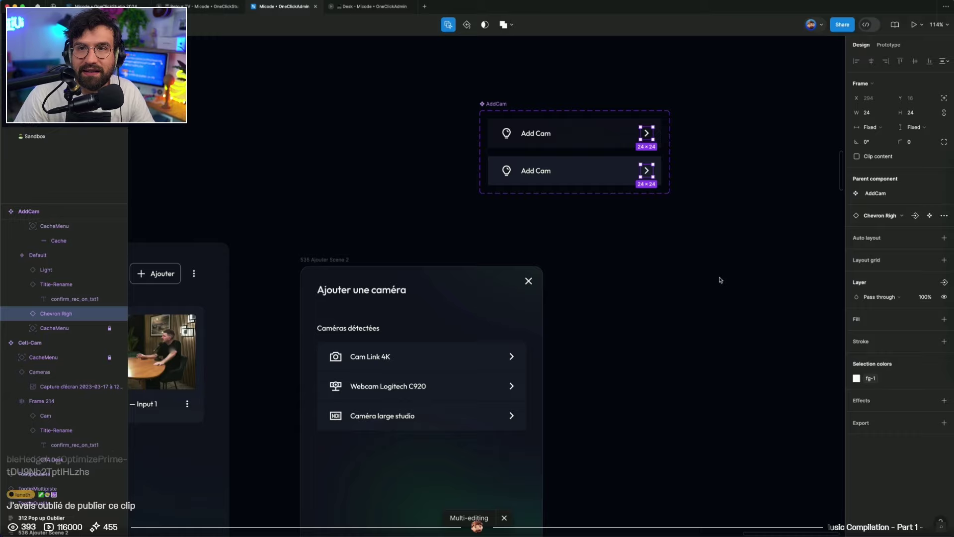
pyautogui.click(661, 269)
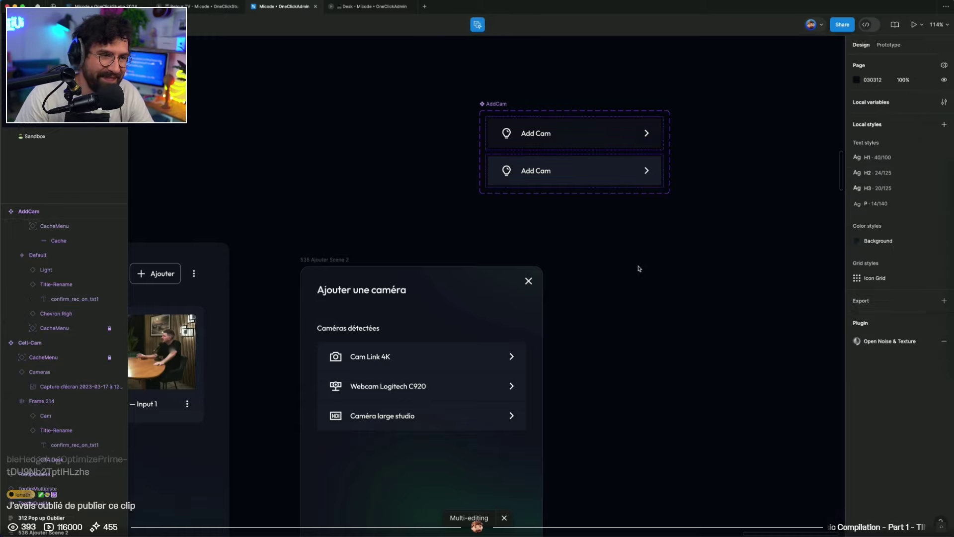
# Hide the right chevron in AddCam's Default variant and check the dialog in the prototype
pyautogui.doubleClick(649, 135)
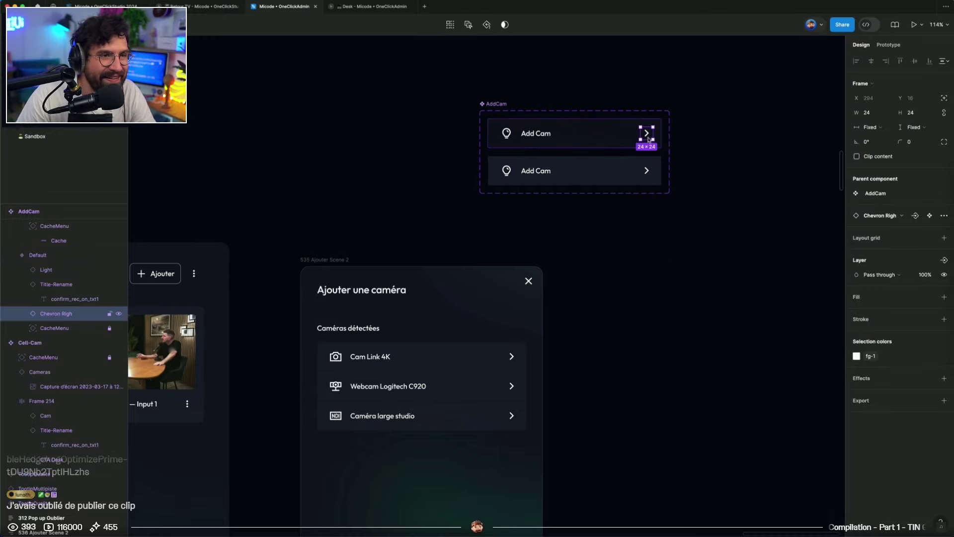
pyautogui.click(119, 314)
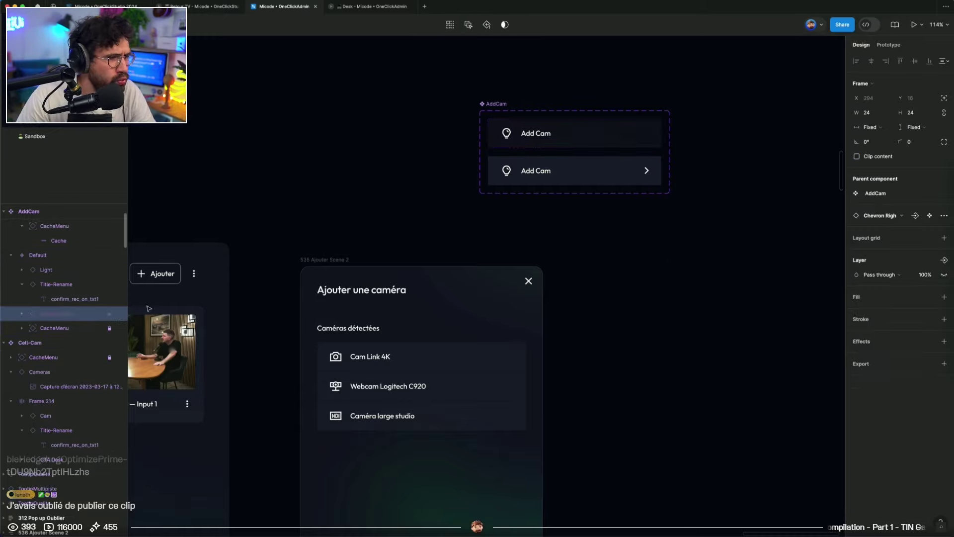
pyautogui.click(376, 7)
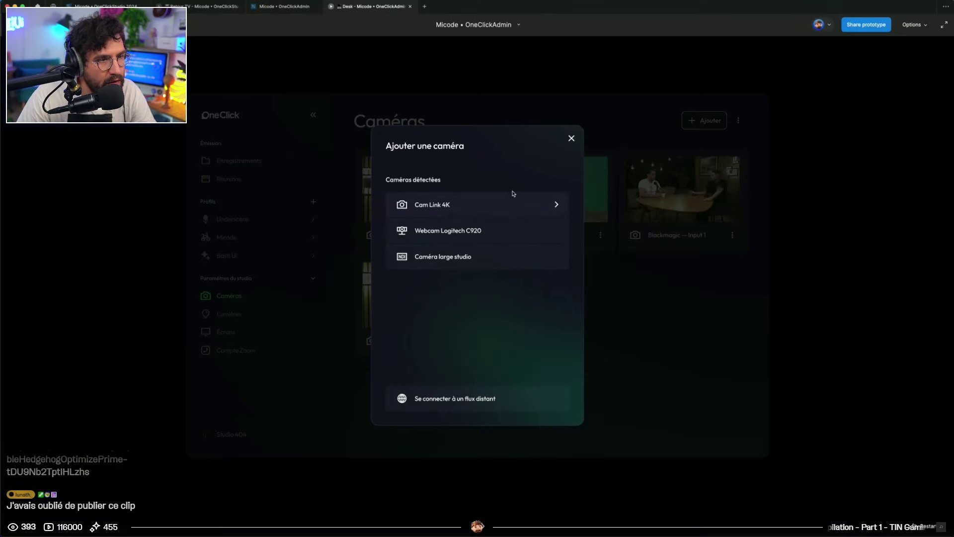
pyautogui.click(284, 6)
# Wrap LIST and the remote-stream AddCam row of 535 Ajouter Scene 2 in a vertical auto layout frame
pyautogui.scroll(-3, 488, 73)
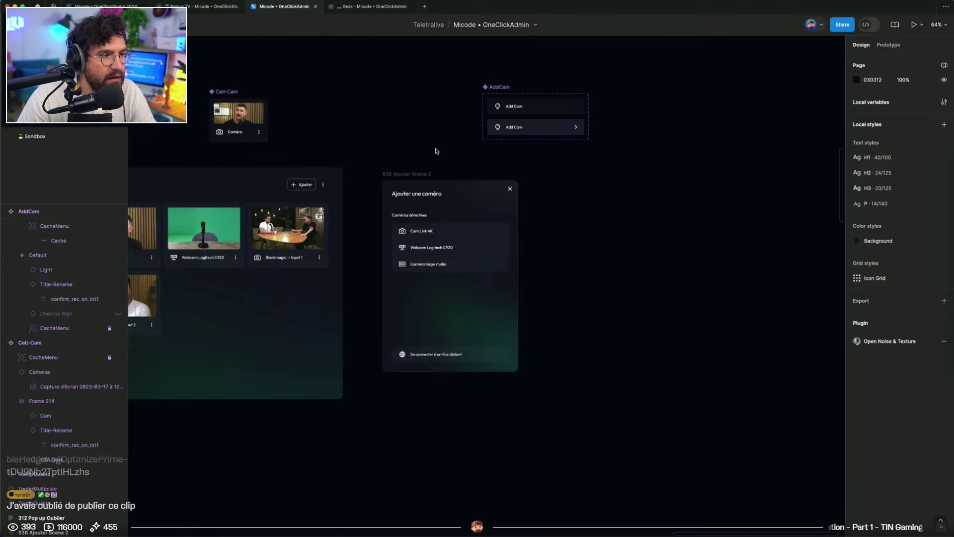
pyautogui.click(406, 175)
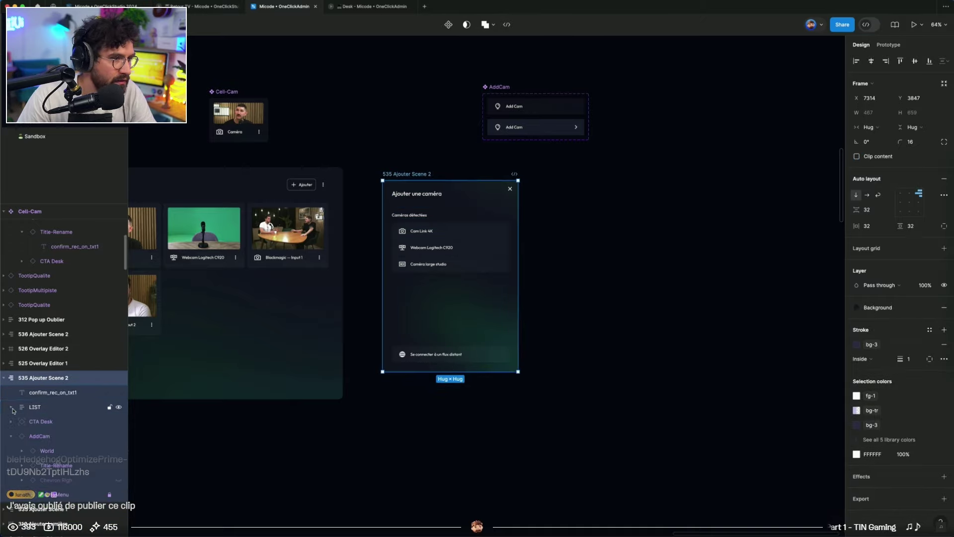
pyautogui.click(31, 407)
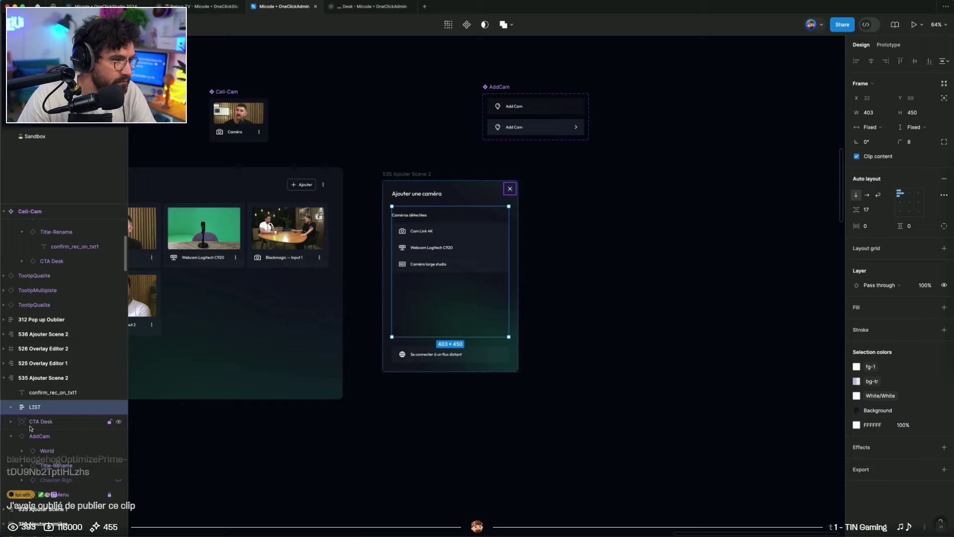
pyautogui.keyDown('shift'); pyautogui.click(79, 435); pyautogui.keyUp('shift')
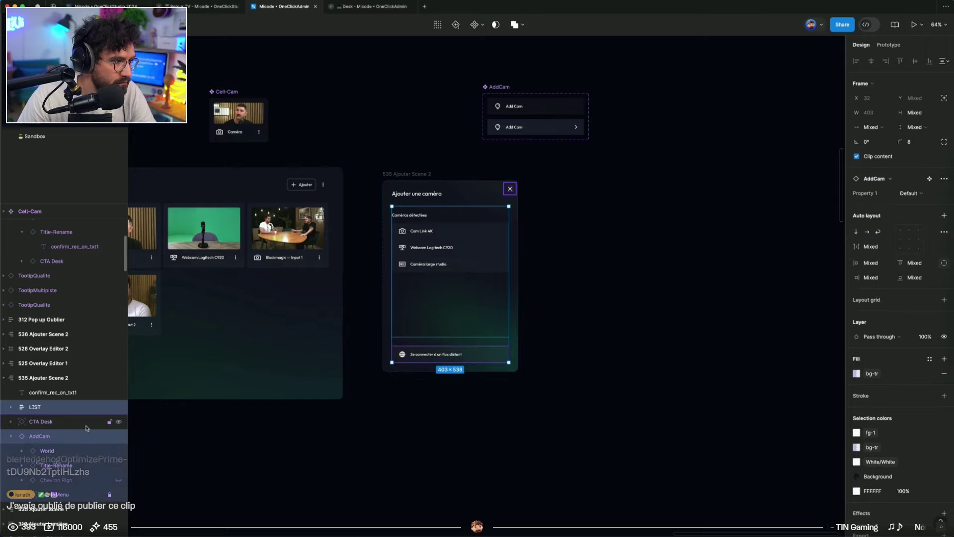
pyautogui.hotkey('shift', 'a')
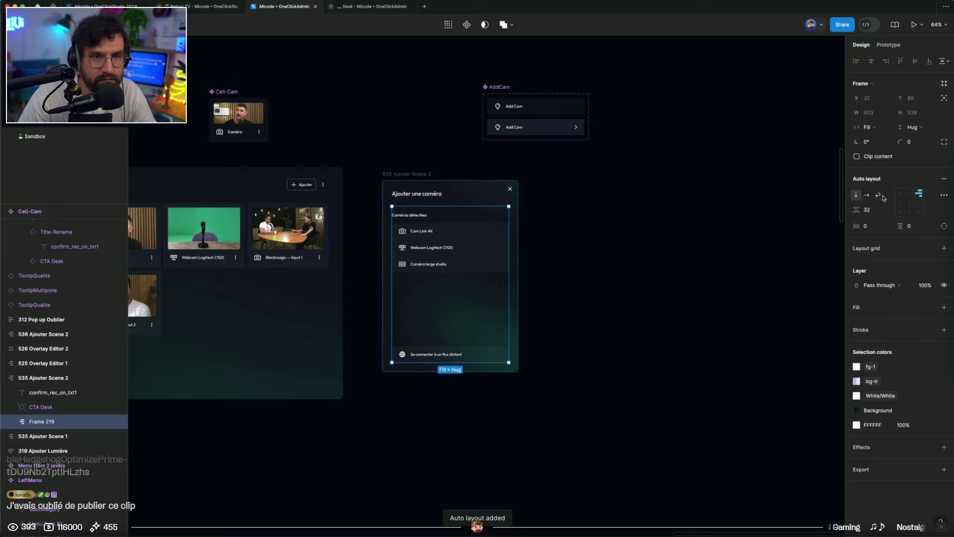
pyautogui.click(867, 194)
pyautogui.click(856, 195)
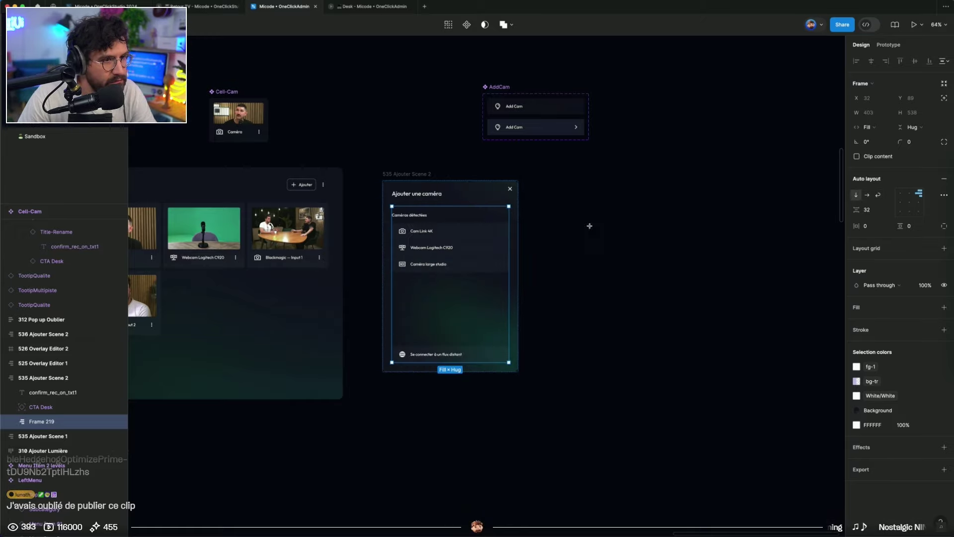
# Draw an empty frame of about 443 × 555 beside the dialog and cut it
pyautogui.press('f')
pyautogui.moveTo(588, 221); pyautogui.dragTo(718, 387)
pyautogui.hotkey('ctrl', 'z')
# Try pasting the cut frame into the vertical frame that holds LIST and AddCam, and undo the paste
pyautogui.click(408, 176)
pyautogui.press('super+v')
pyautogui.moveTo(42, 393); pyautogui.dragTo(45, 382)
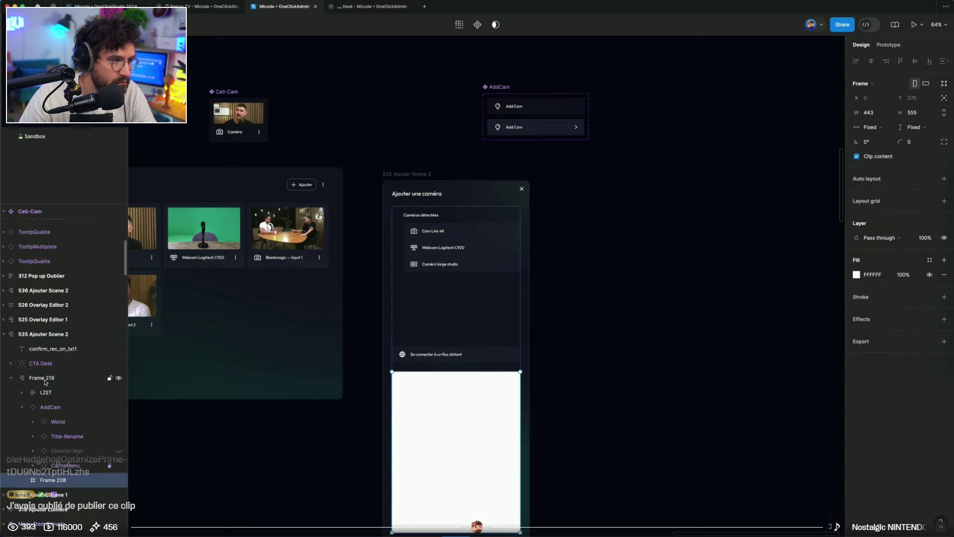
pyautogui.click(44, 378)
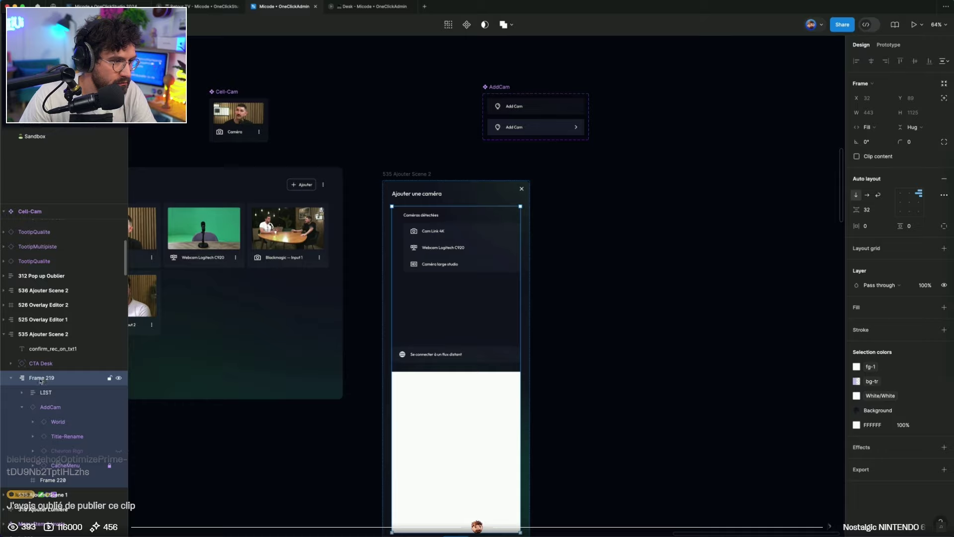
pyautogui.click(22, 407)
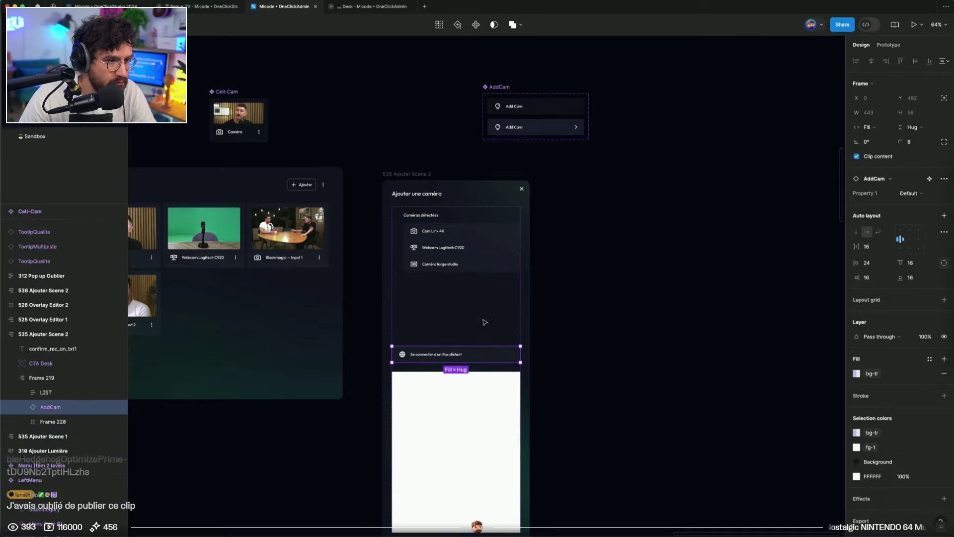
pyautogui.press('super+z')
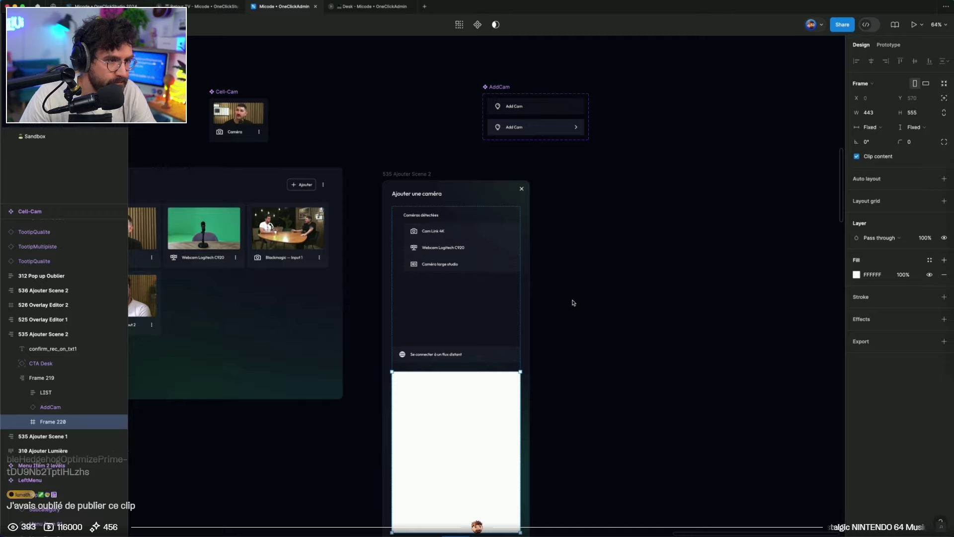
pyautogui.press('super+z')
# Nest the vertical LIST and AddCam frame in a horizontal auto layout frame and widen the new frame to 751
pyautogui.hotkey('shift', 'a')
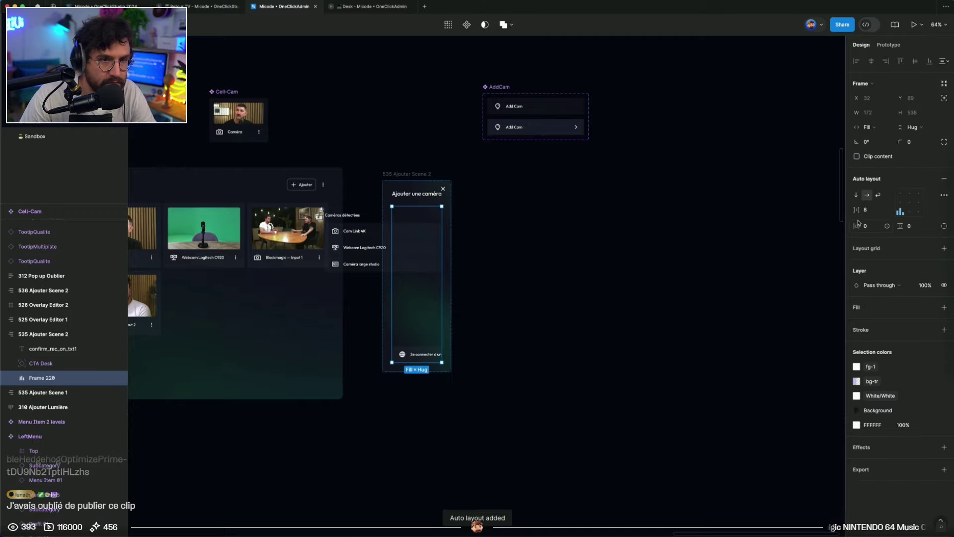
pyautogui.hotkey('alt', 'shift', 'a')
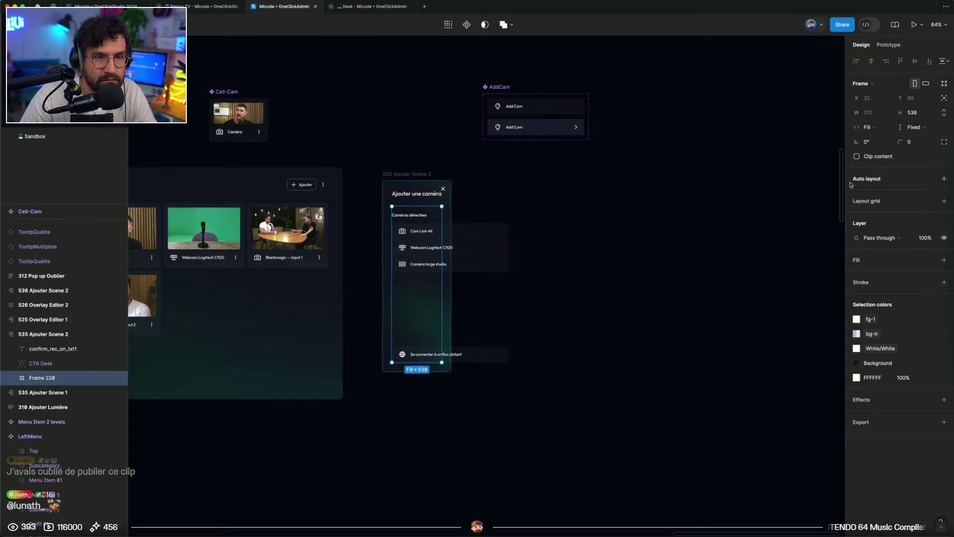
pyautogui.hotkey('shift', 'a')
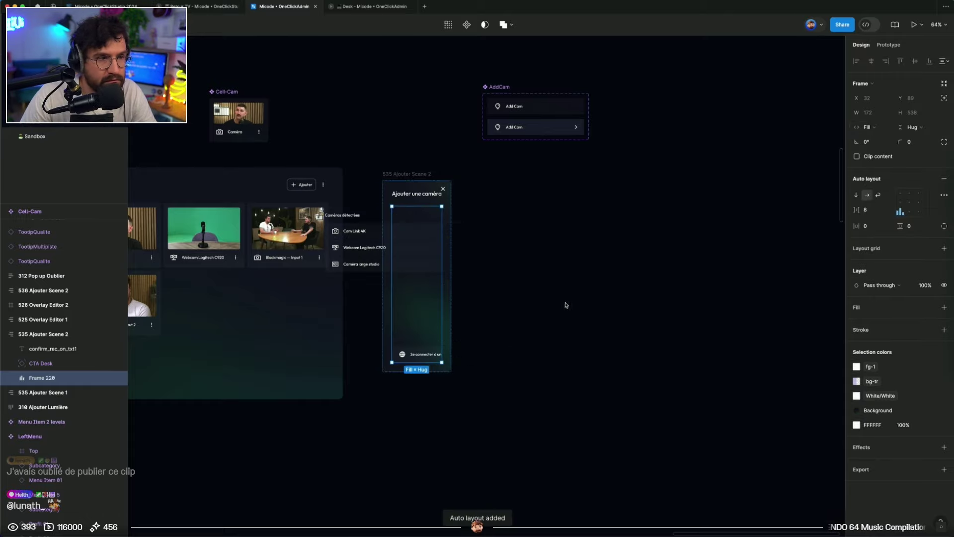
pyautogui.moveTo(442, 244); pyautogui.dragTo(610, 240)
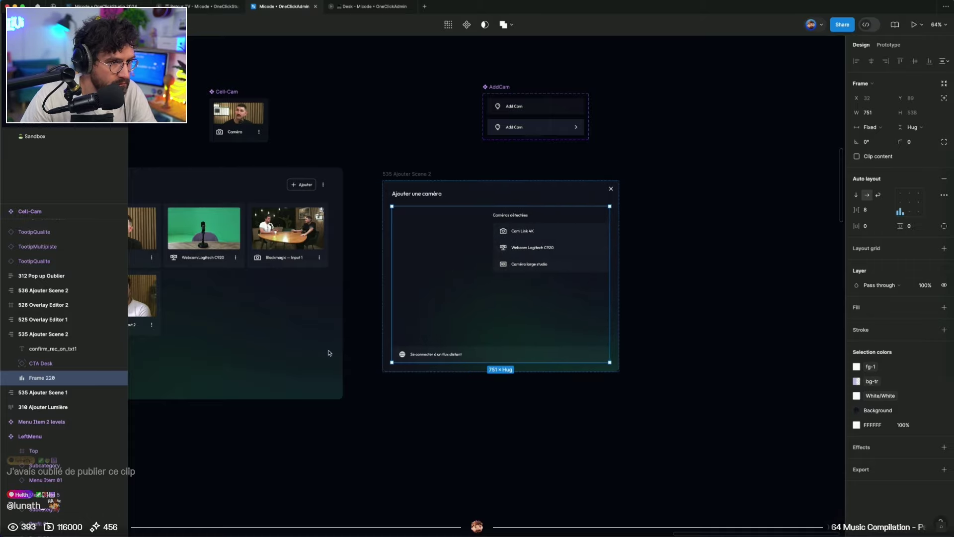
# Paste the cut white frame beside the camera list column in the dialog's horizontal frame and widen it
pyautogui.press('super+v')
pyautogui.hscroll(-1, 516, 334)
pyautogui.click(448, 271)
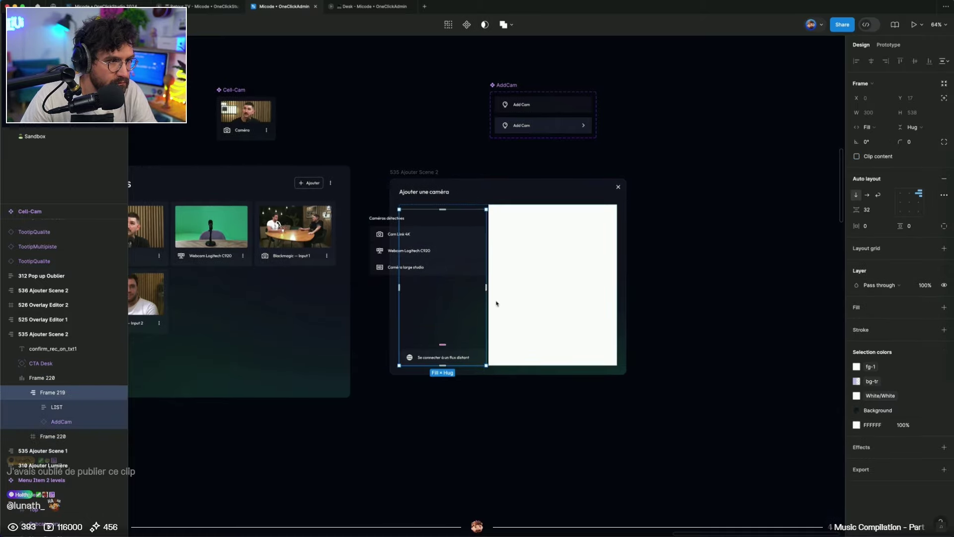
pyautogui.click(579, 266)
pyautogui.moveTo(617, 237); pyautogui.dragTo(636, 231)
pyautogui.click(423, 170)
pyautogui.hscroll(1, 627, 214)
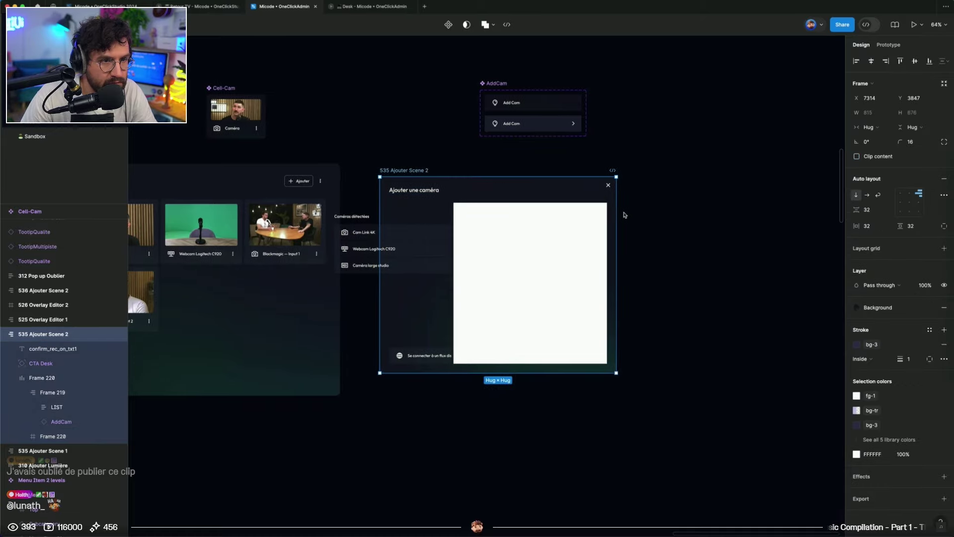
# Widen the 535 Ajouter Scene 2 frame to 1068 and set the width of Frame 219 inside it to hug contents
pyautogui.hscroll(1, 626, 215)
pyautogui.moveTo(610, 224); pyautogui.dragTo(682, 215)
pyautogui.click(488, 354)
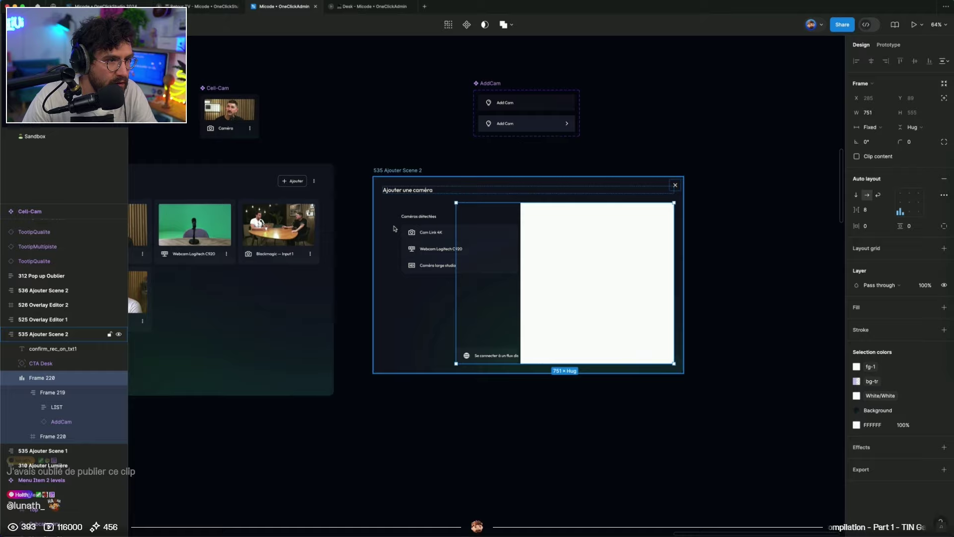
pyautogui.click(425, 231)
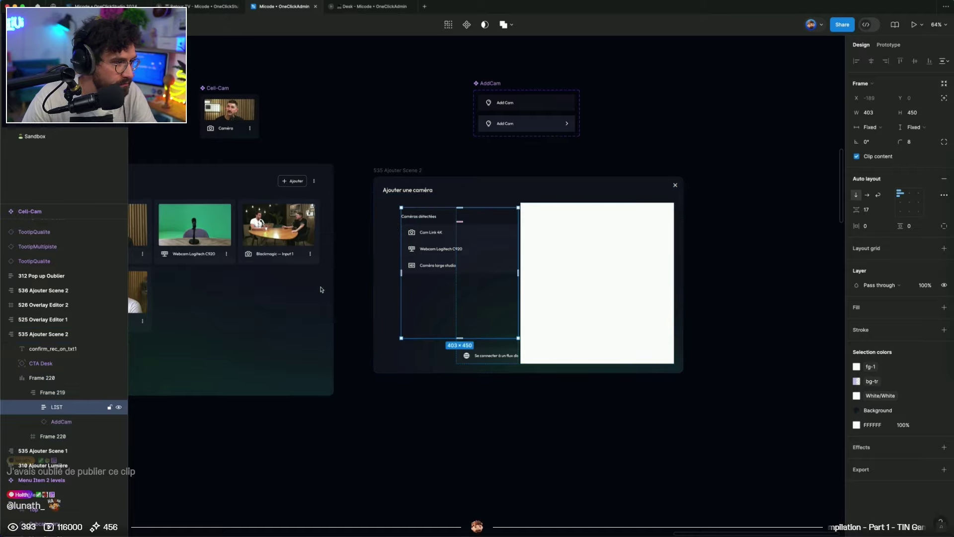
pyautogui.click(76, 395)
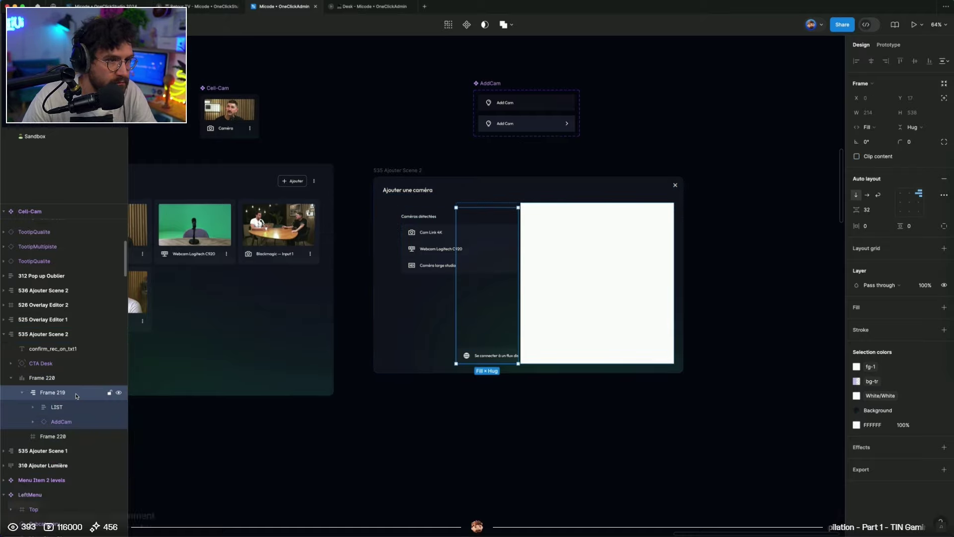
pyautogui.click(871, 128)
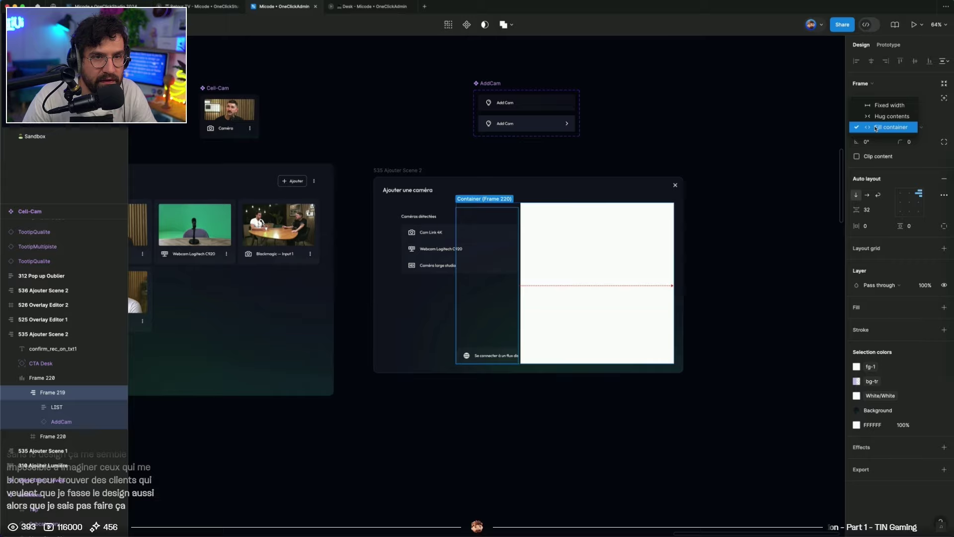
pyautogui.click(878, 117)
# Set the width of Frame 220, the dialog's horizontal content row, to fill its container
pyautogui.click(406, 276)
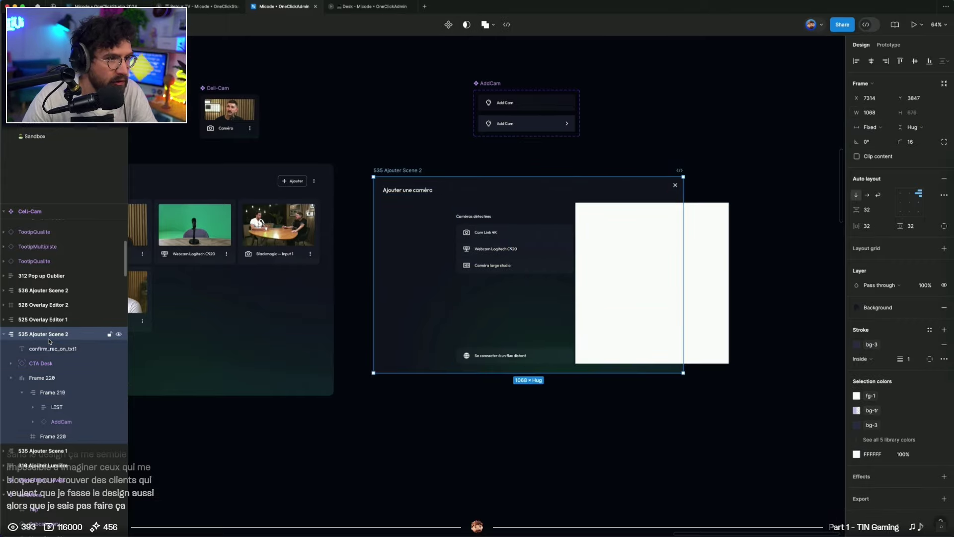
pyautogui.click(53, 364)
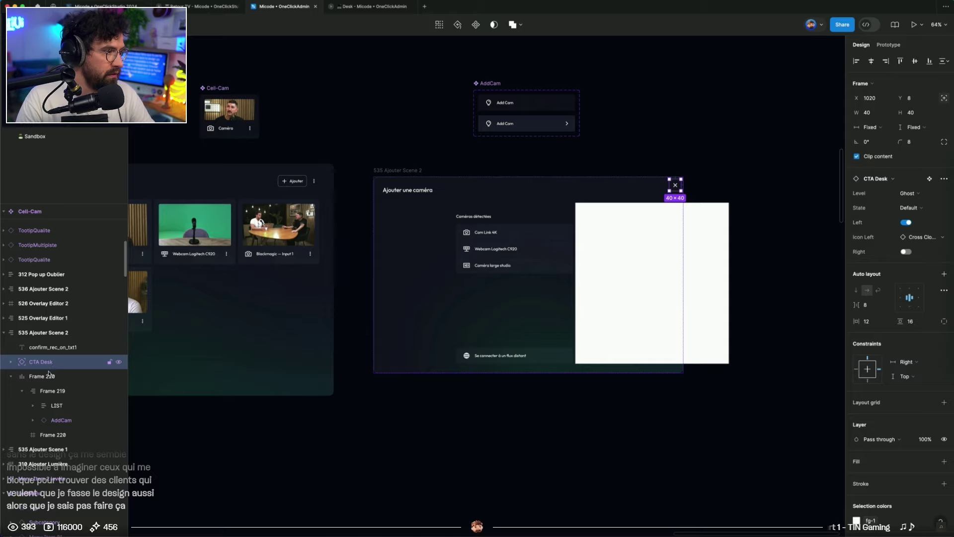
pyautogui.click(50, 375)
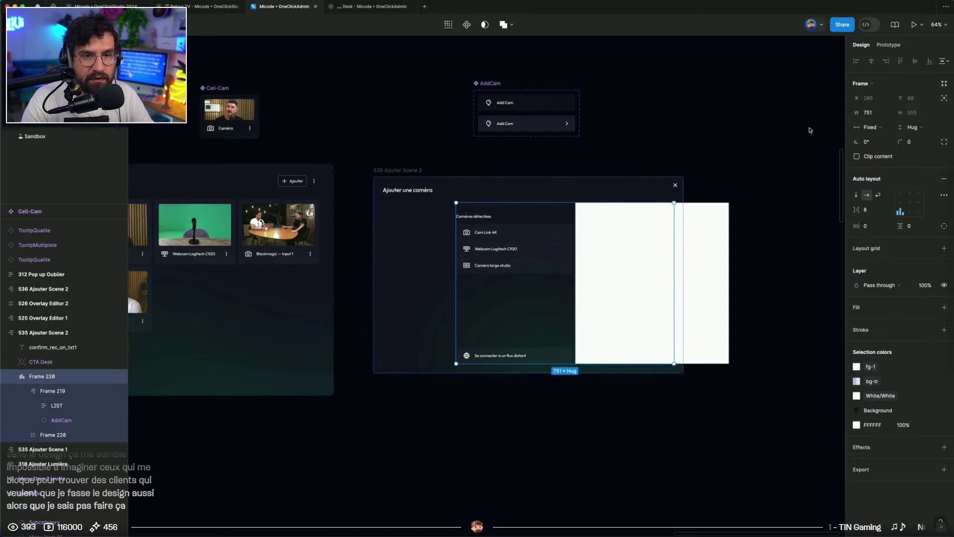
pyautogui.click(874, 127)
pyautogui.click(878, 149)
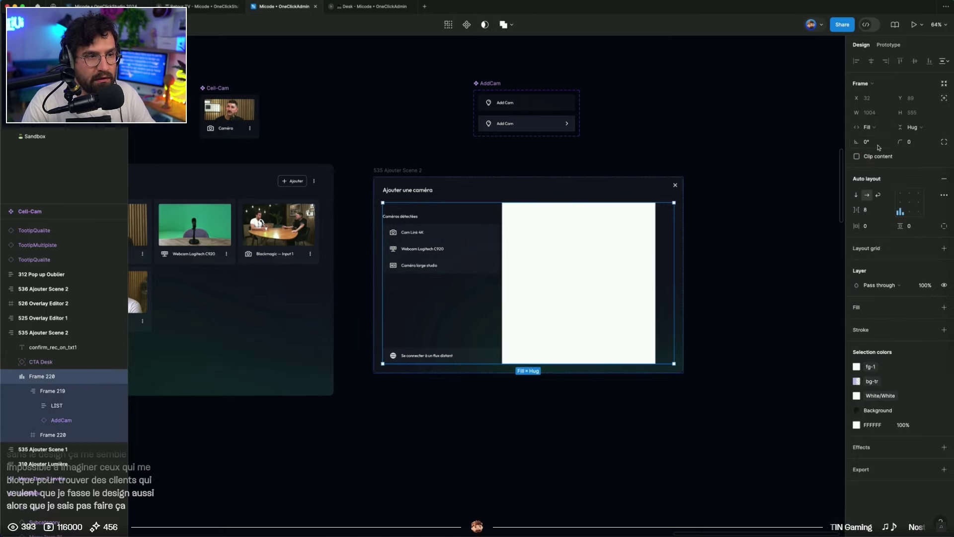
# Rename the Frame 219 layer to LEFT
pyautogui.click(45, 391)
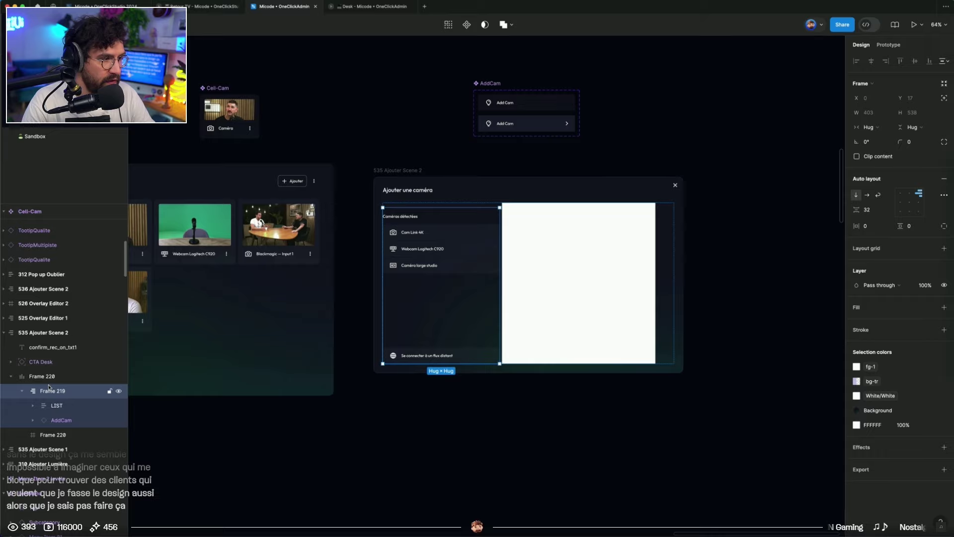
pyautogui.doubleClick(50, 391)
pyautogui.write('Vert')
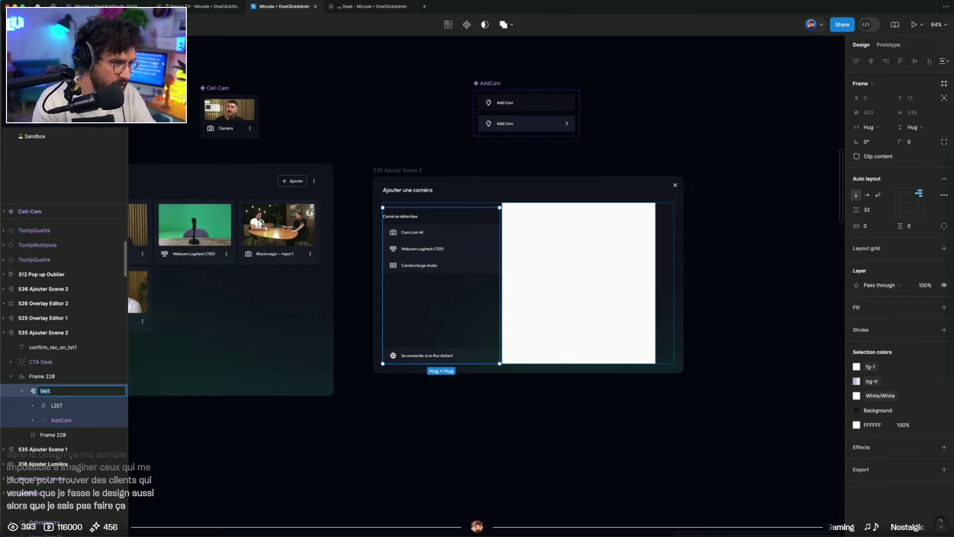
pyautogui.write('EFT')
pyautogui.press('Return')
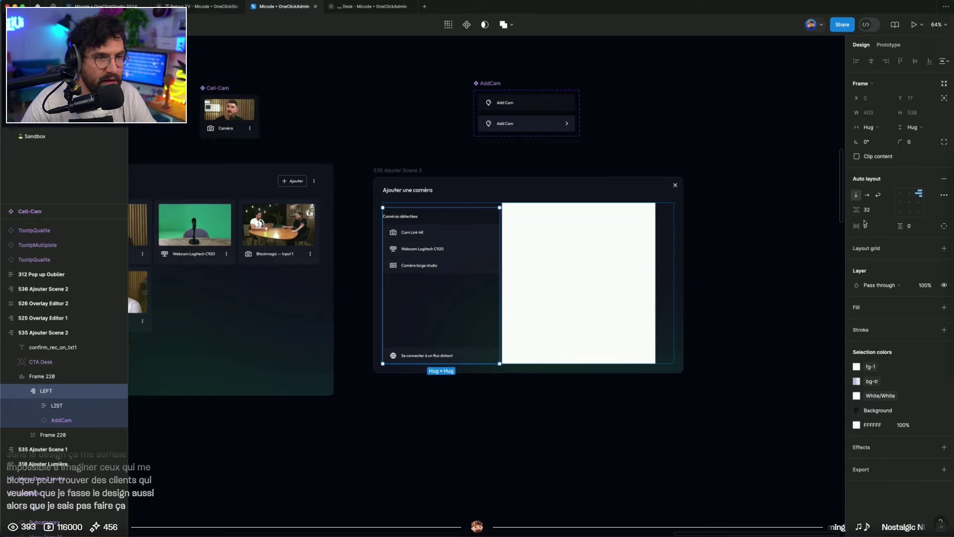
# Switch the LEFT frame to a fixed width of 320
pyautogui.click(870, 128)
pyautogui.click(872, 115)
pyautogui.click(872, 113)
pyautogui.write('320')
pyautogui.press('Return')
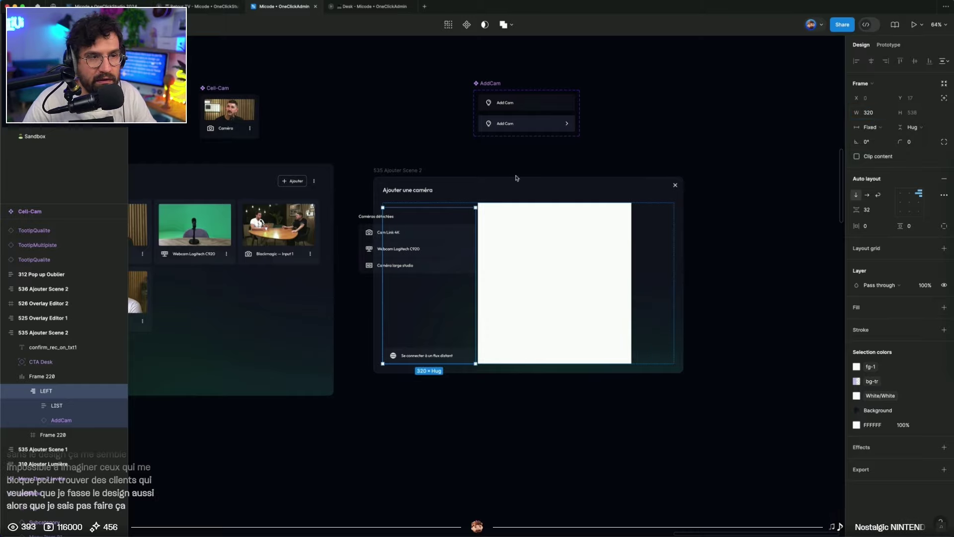
# Set the width of the LIST frame inside LEFT to fill its container
pyautogui.click(418, 298)
pyautogui.click(872, 128)
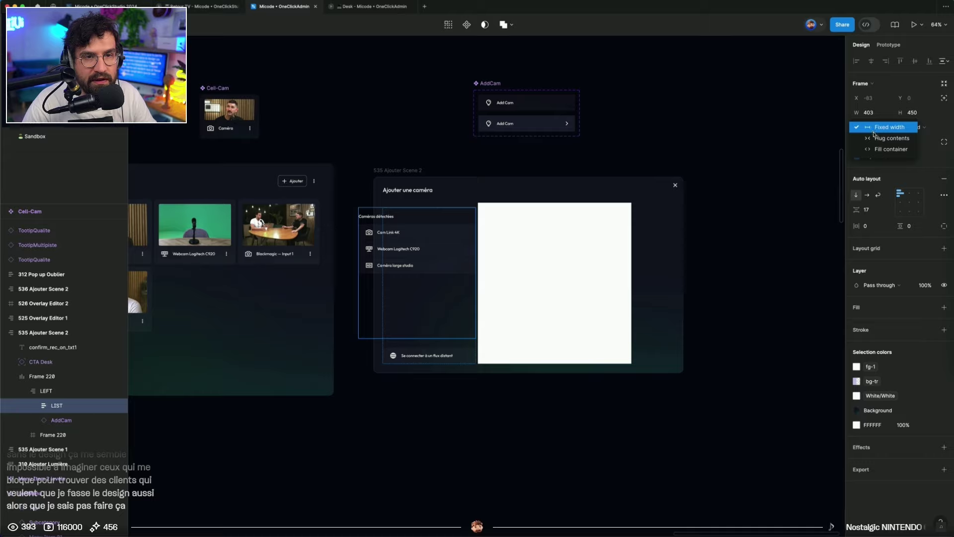
pyautogui.click(874, 148)
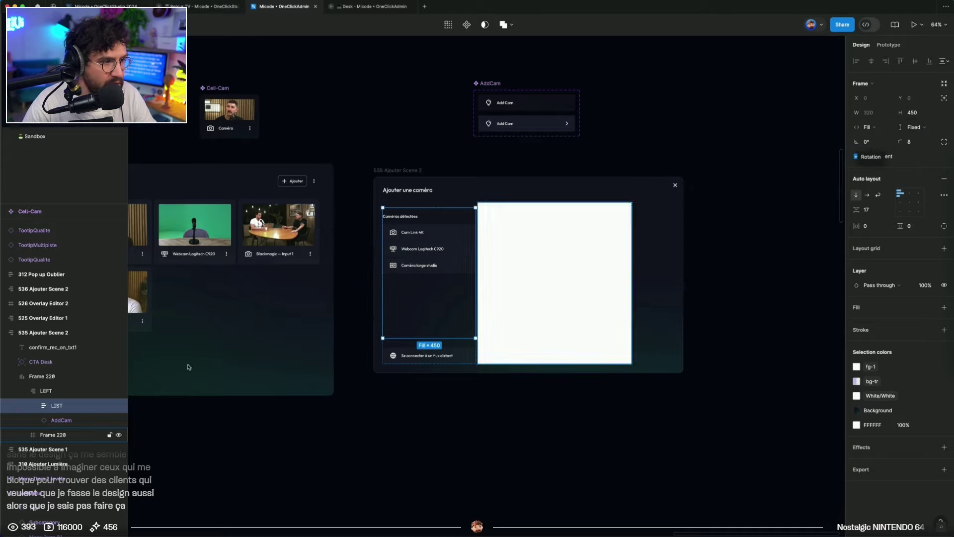
# Set the LEFT frame's fixed width to 400
pyautogui.press('Escape')
pyautogui.click(870, 113)
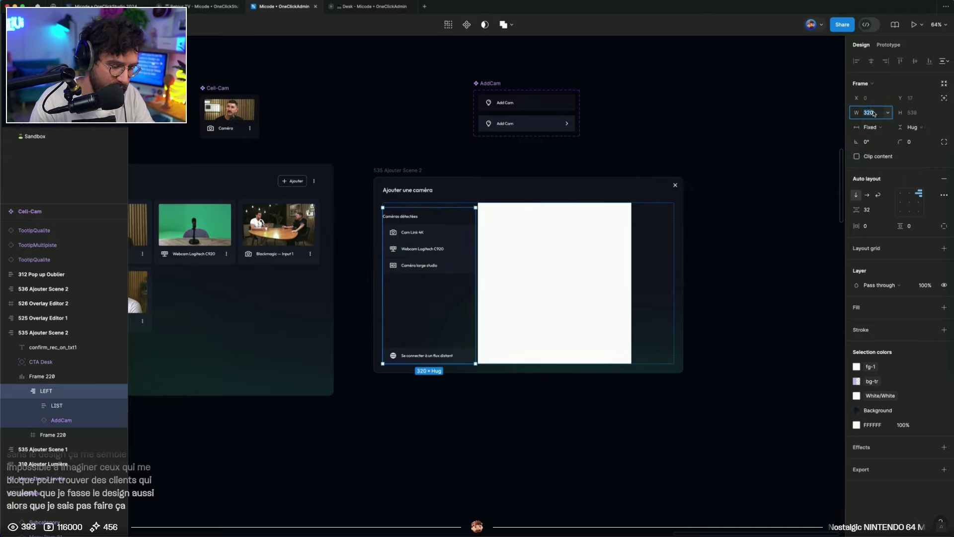
pyautogui.write('400')
pyautogui.press('Return')
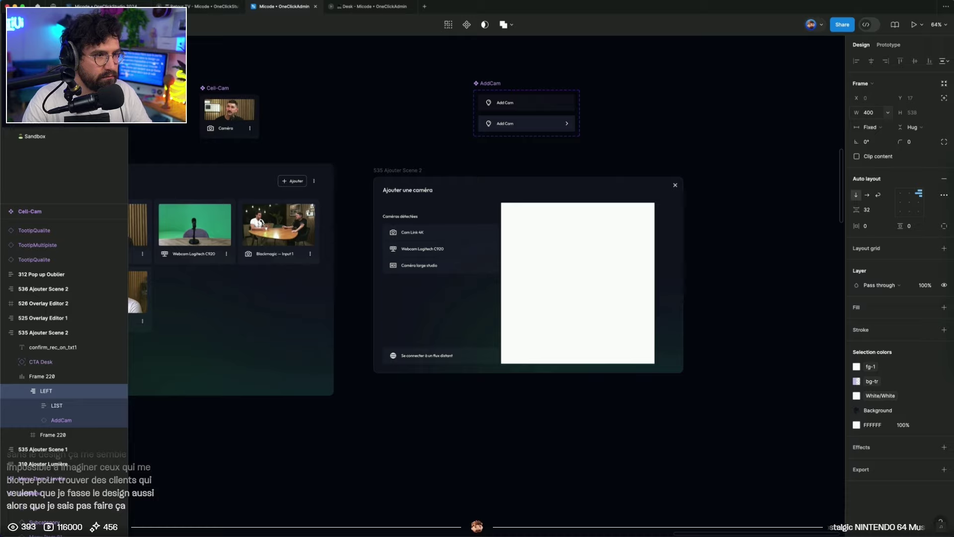
# Align the children of the outer Frame 220 to the top left of its auto layout
pyautogui.press('Escape')
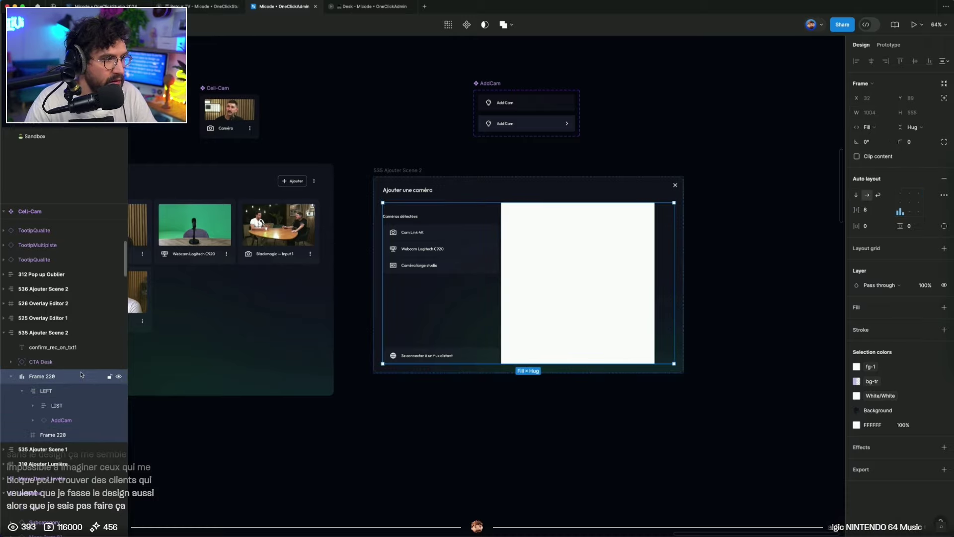
pyautogui.click(900, 194)
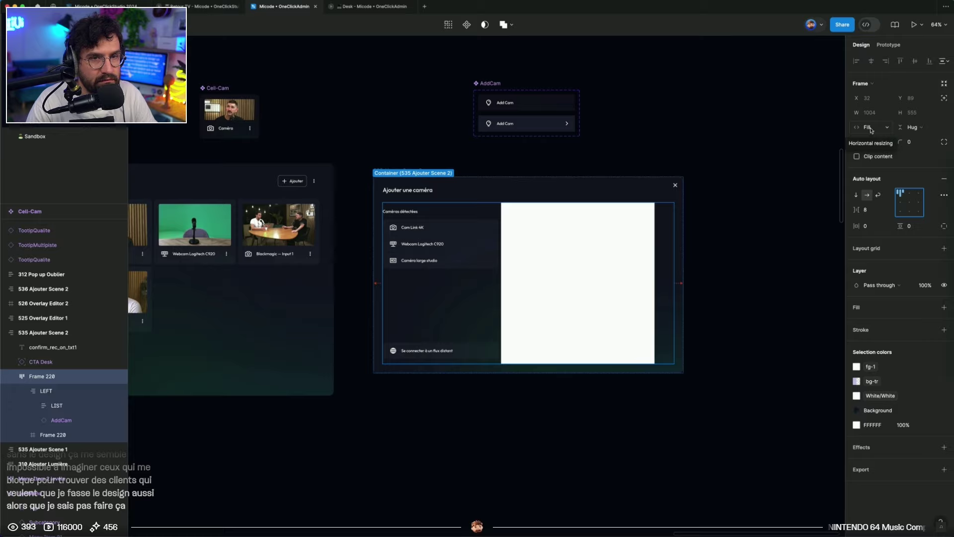
pyautogui.click(870, 130)
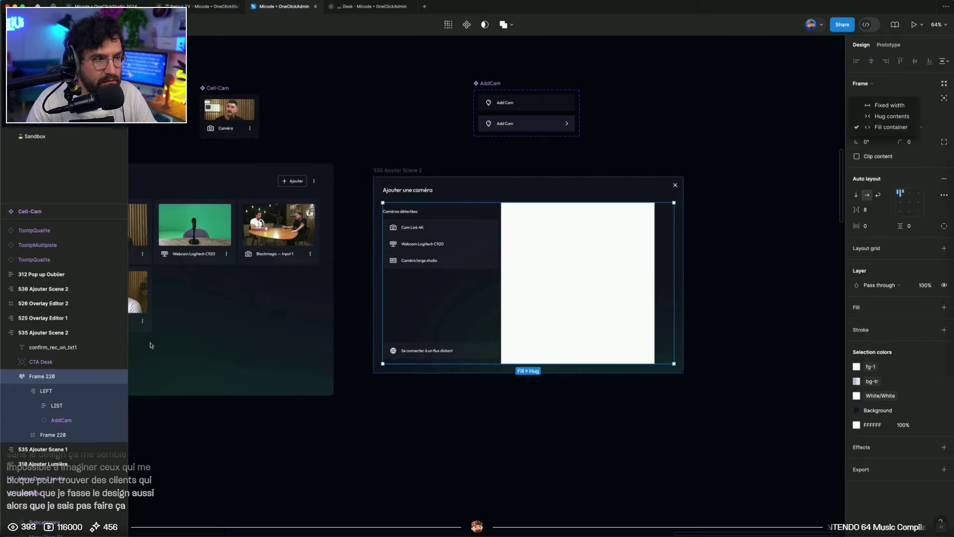
pyautogui.click(79, 333)
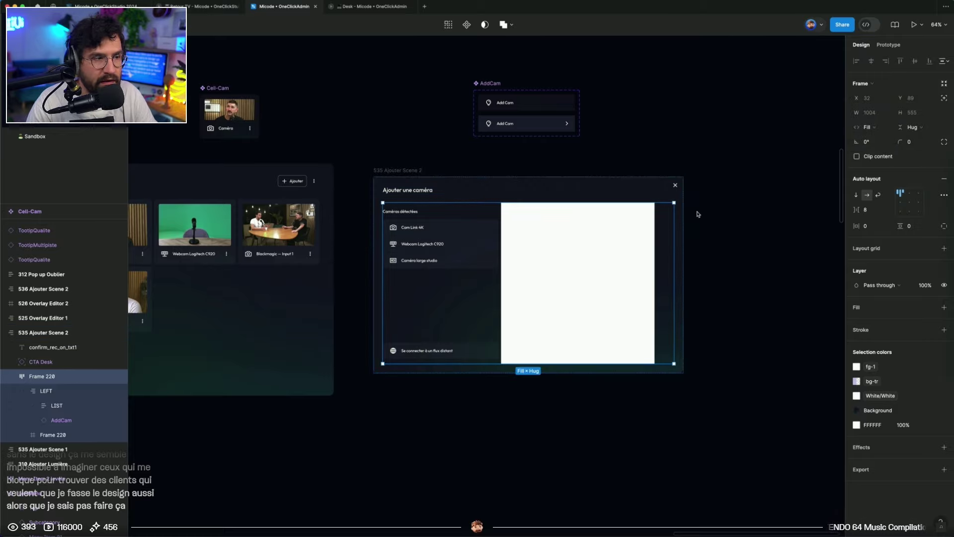
# Set the width of the 535 Ajouter Scene 2 frame to 960
pyautogui.click(400, 171)
pyautogui.click(877, 116)
pyautogui.write('96')
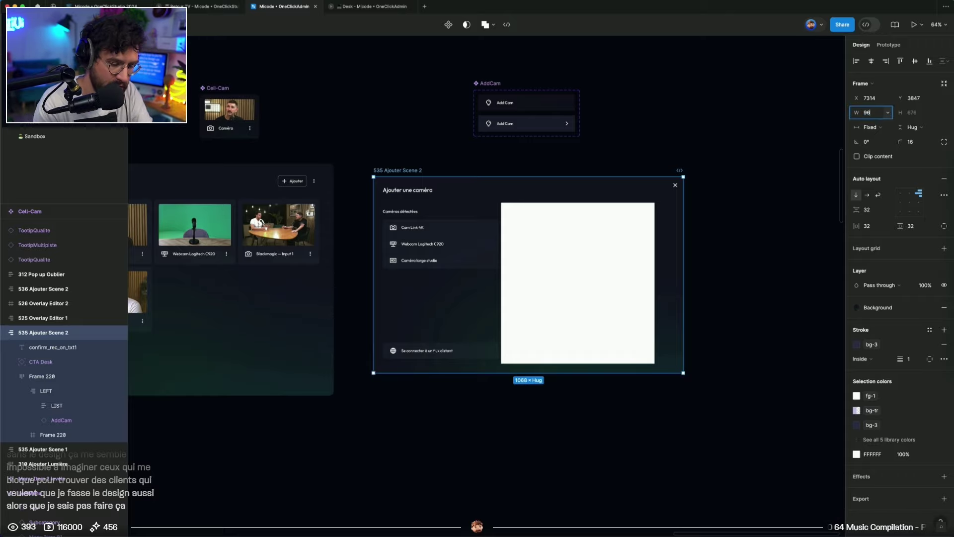
pyautogui.write('0')
pyautogui.press('Return')
# Set the width of the white Frame 220 beside the camera list to fill its container
pyautogui.click(562, 230)
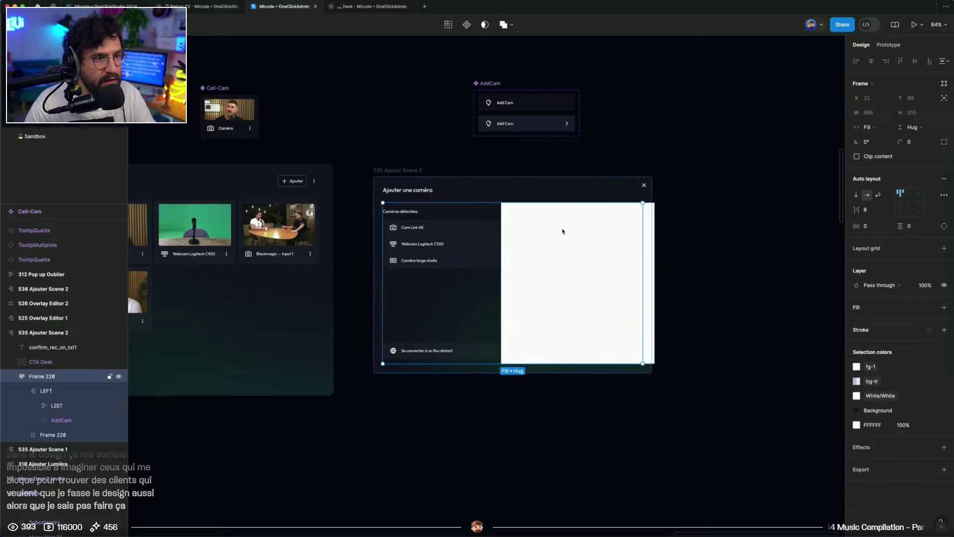
pyautogui.click(66, 390)
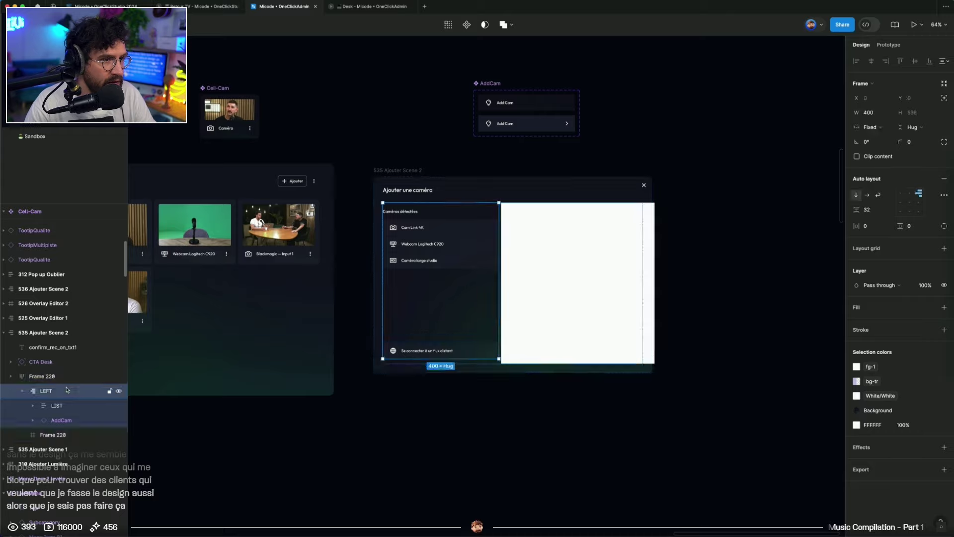
pyautogui.click(62, 405)
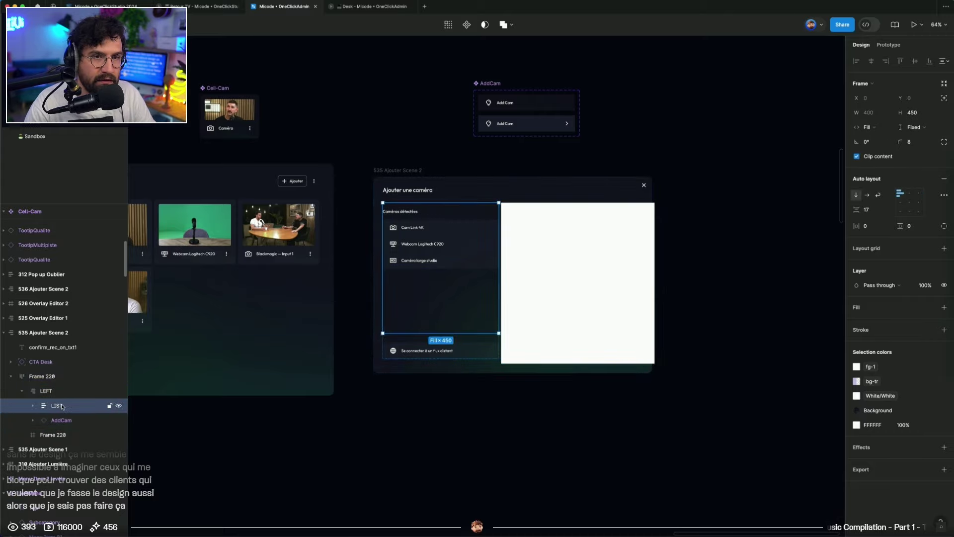
pyautogui.click(67, 420)
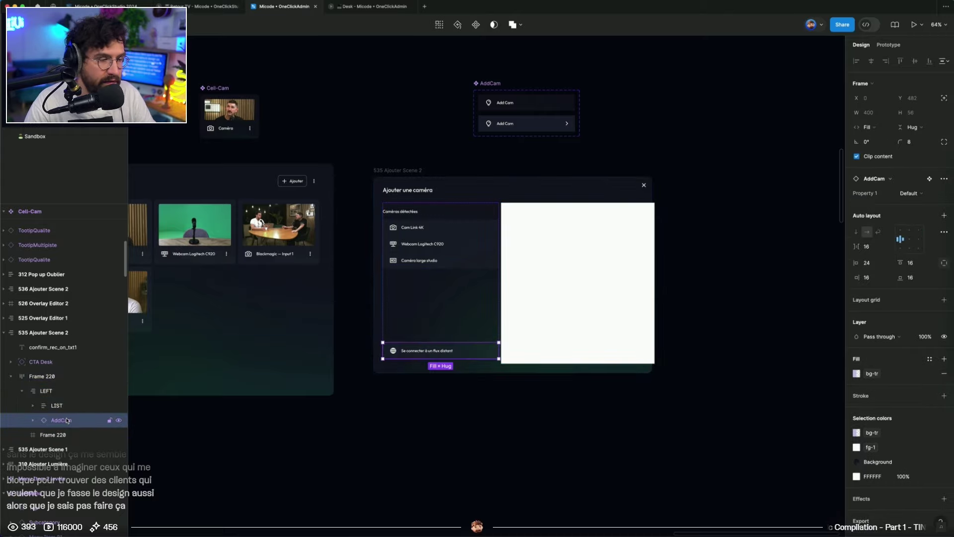
pyautogui.click(65, 434)
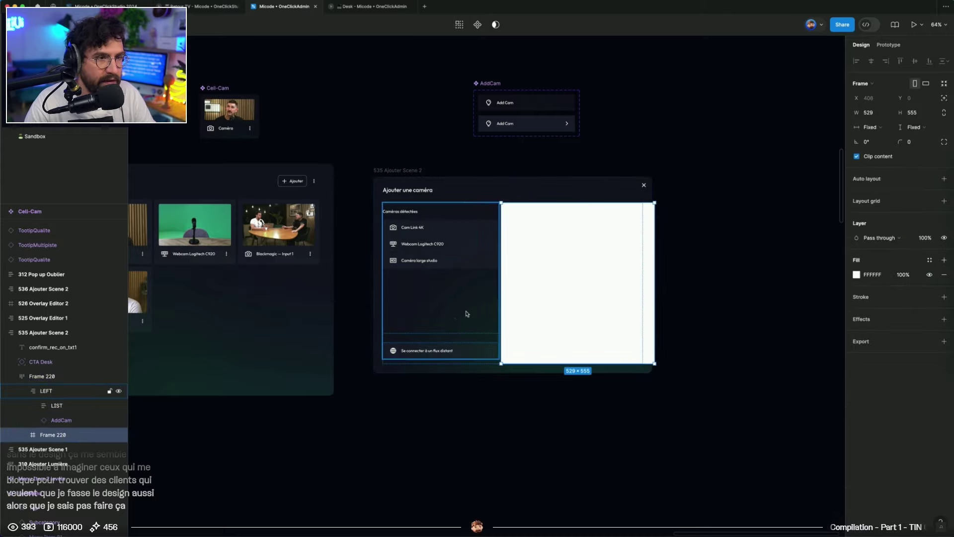
pyautogui.click(874, 130)
pyautogui.click(882, 138)
pyautogui.click(730, 202)
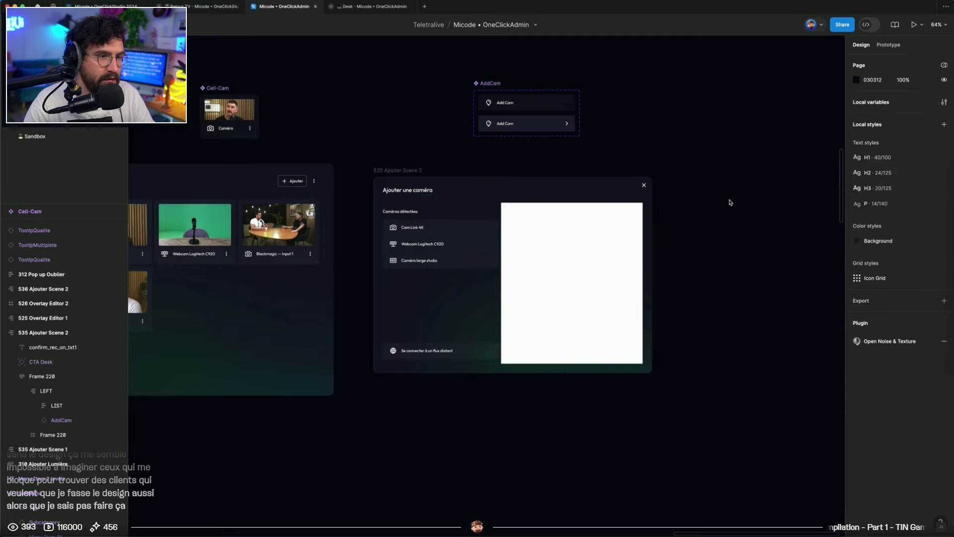
# Set the auto layout gap between the LEFT column and the white frame to 24
pyautogui.click(481, 222)
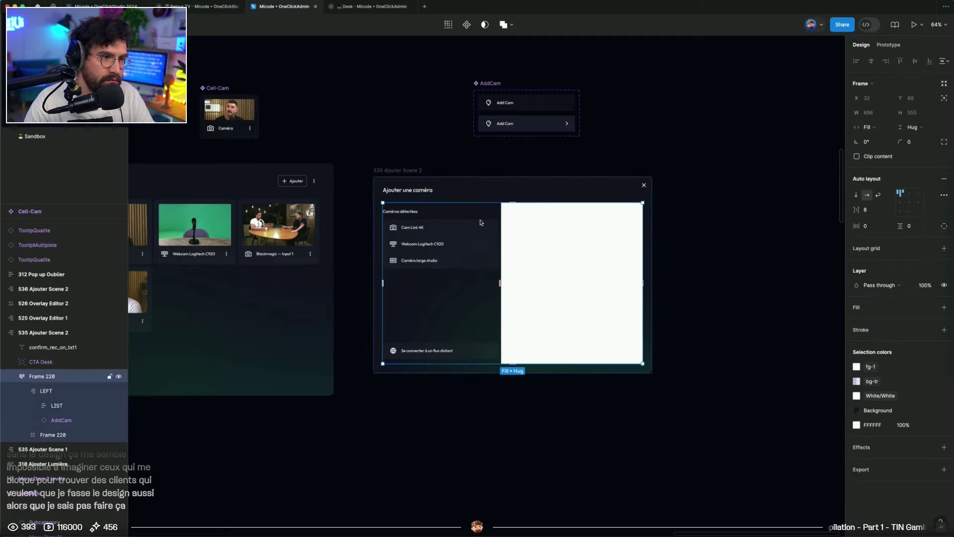
pyautogui.click(867, 210)
pyautogui.write('16')
pyautogui.press('Return')
pyautogui.hotkey('shift', 'Up')
pyautogui.hotkey('shift', 'Up')
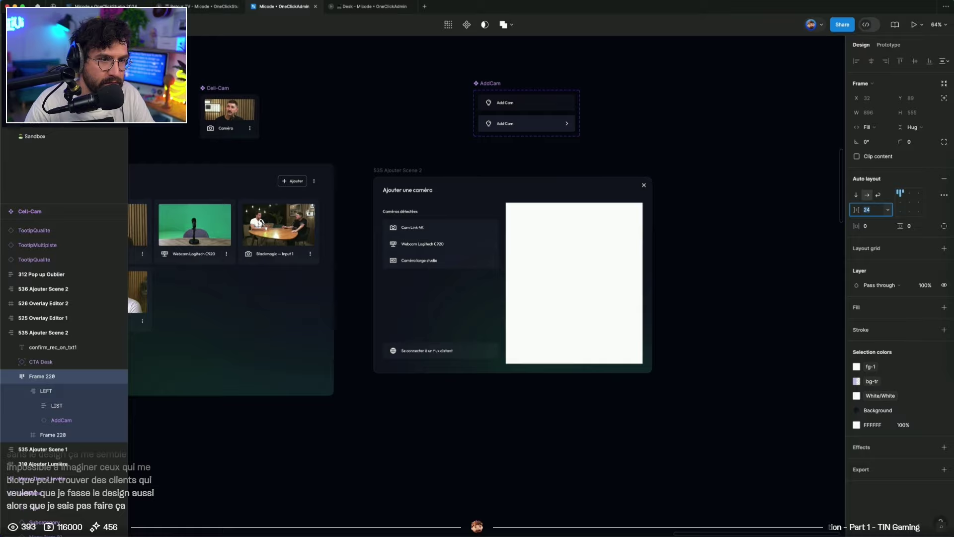
pyautogui.hotkey('shift', 'Down')
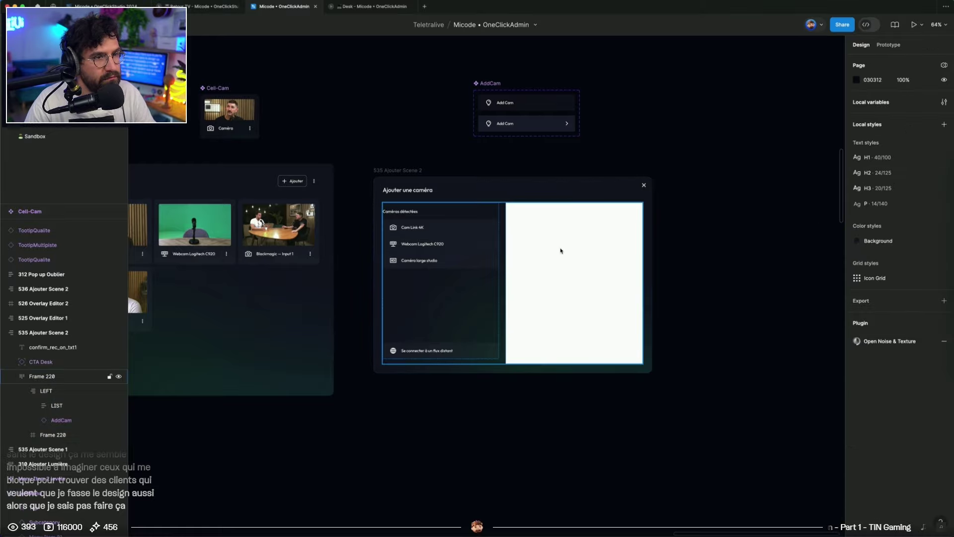
# Add a third variant to the AddCam component by duplicating its default variant
pyautogui.doubleClick(569, 259)
pyautogui.scroll(5, 558, 263)
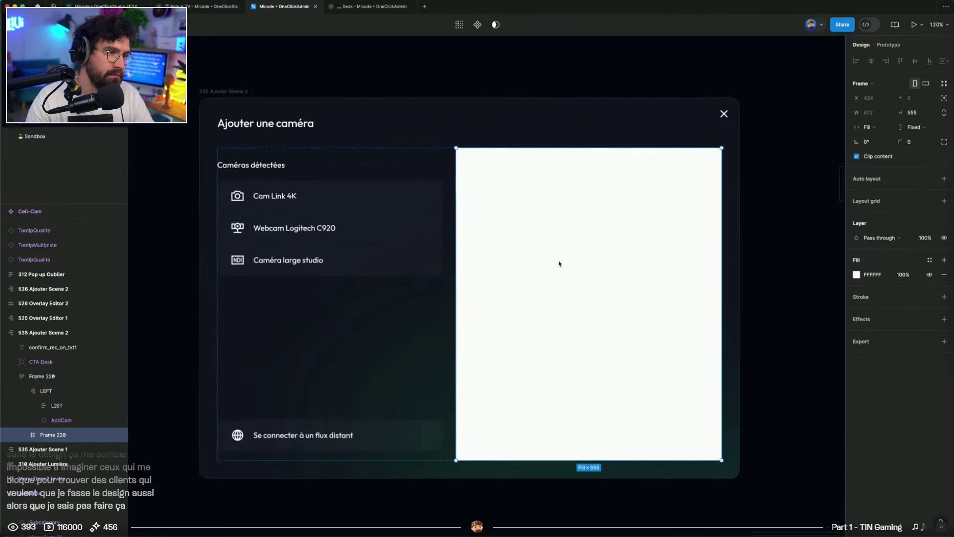
pyautogui.click(347, 191)
pyautogui.click(340, 194)
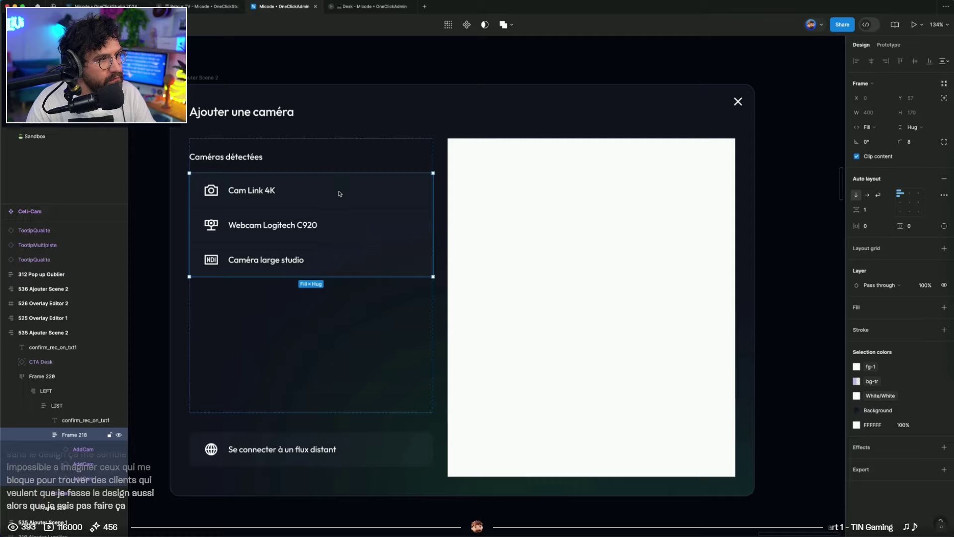
pyautogui.click(328, 195)
pyautogui.scroll(-5, 516, 176)
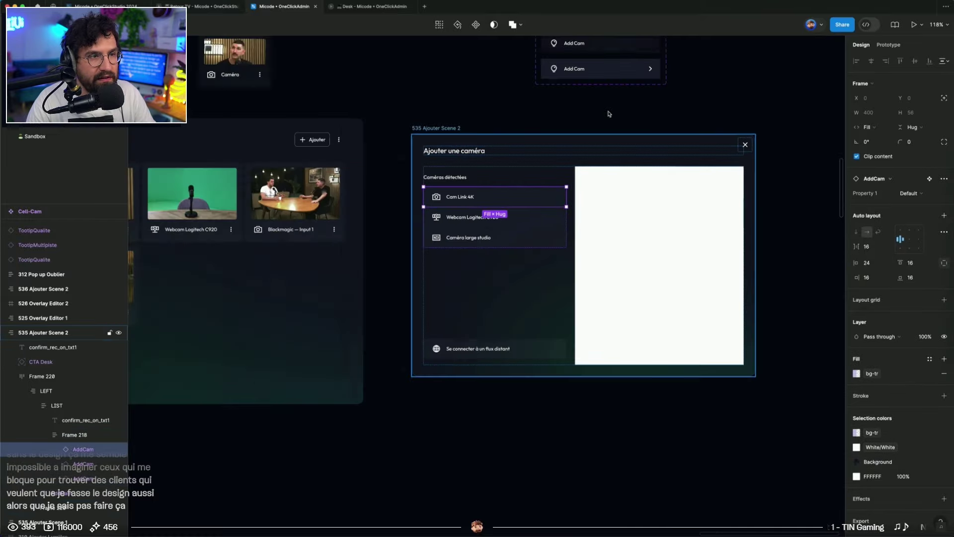
pyautogui.scroll(4, 528, 119)
pyautogui.click(499, 111)
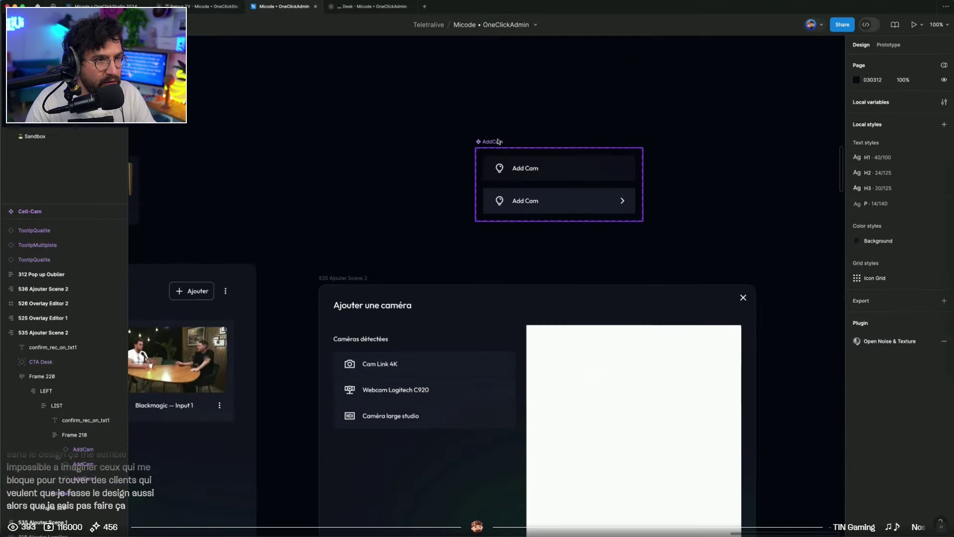
pyautogui.click(560, 145)
pyautogui.press('super+d')
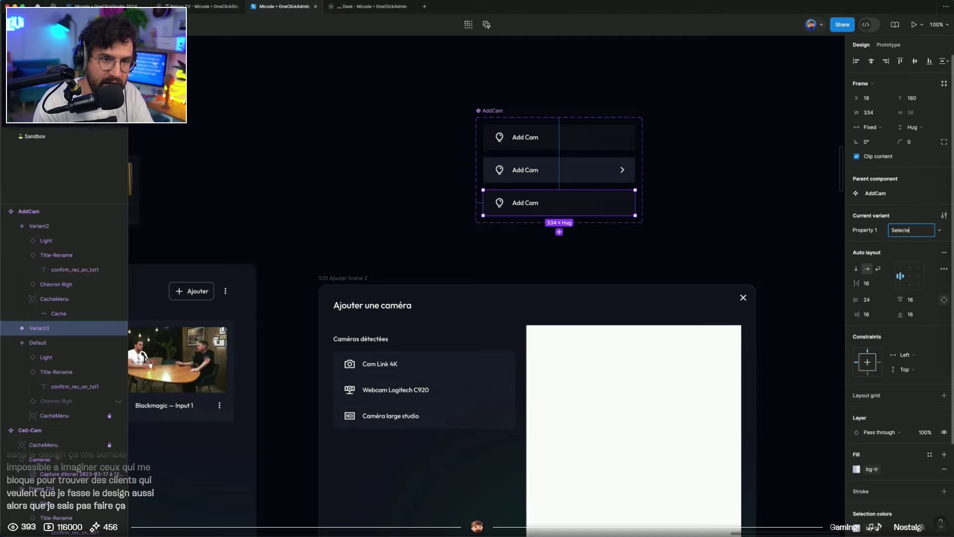
# Examine the fill style of the highlighted "Partage d'écran" row in the 535 Ajouter Scene 1 frame
pyautogui.scroll(-3, 889, 413)
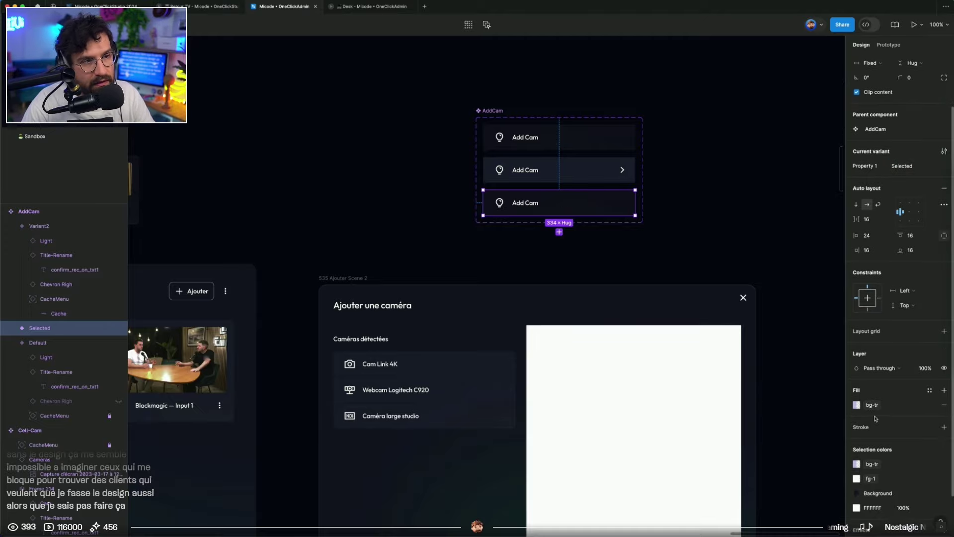
pyautogui.click(748, 243)
pyautogui.scroll(-8, 682, 279)
pyautogui.scroll(7, 530, 353)
pyautogui.hscroll(-3, 524, 355)
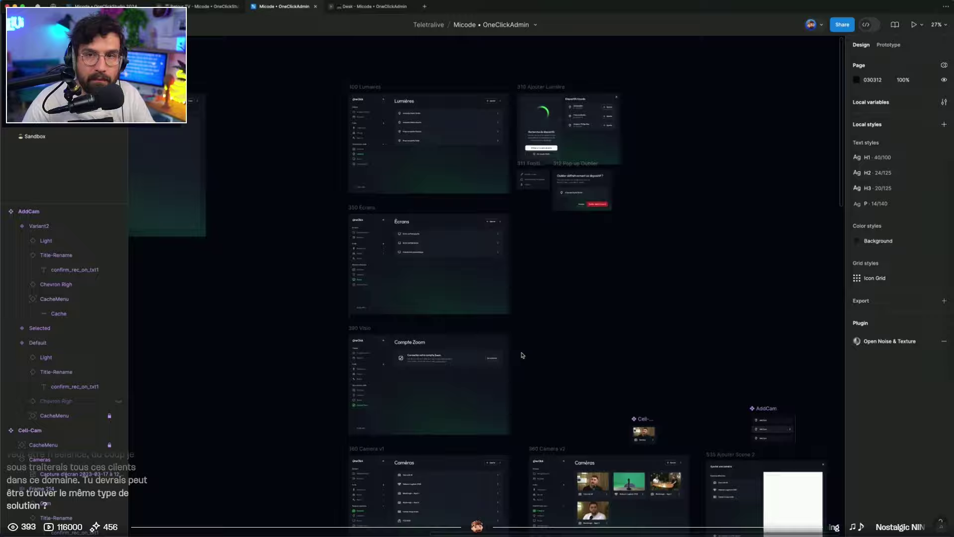
pyautogui.hscroll(-15, 522, 355)
pyautogui.scroll(-5, 522, 355)
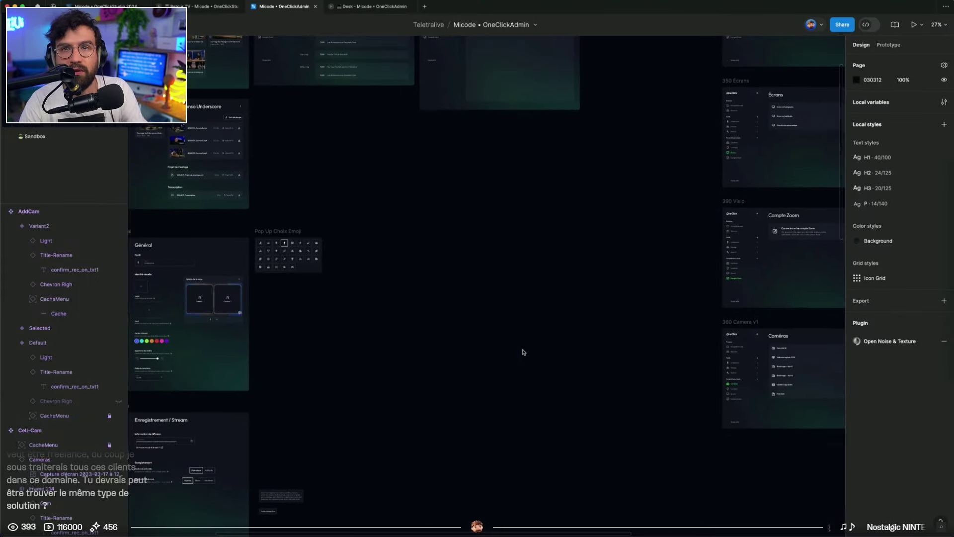
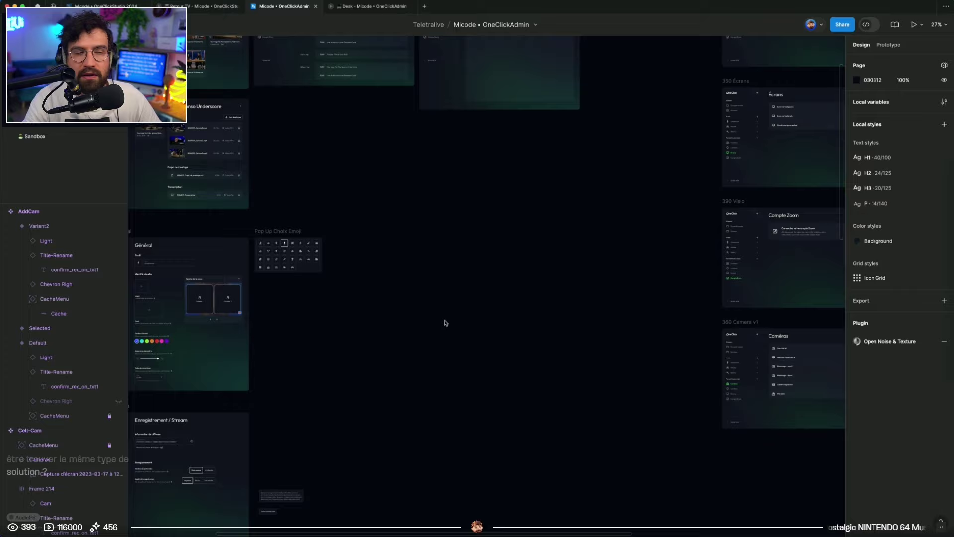
pyautogui.hscroll(-5, 469, 319)
pyautogui.scroll(-10, 412, 334)
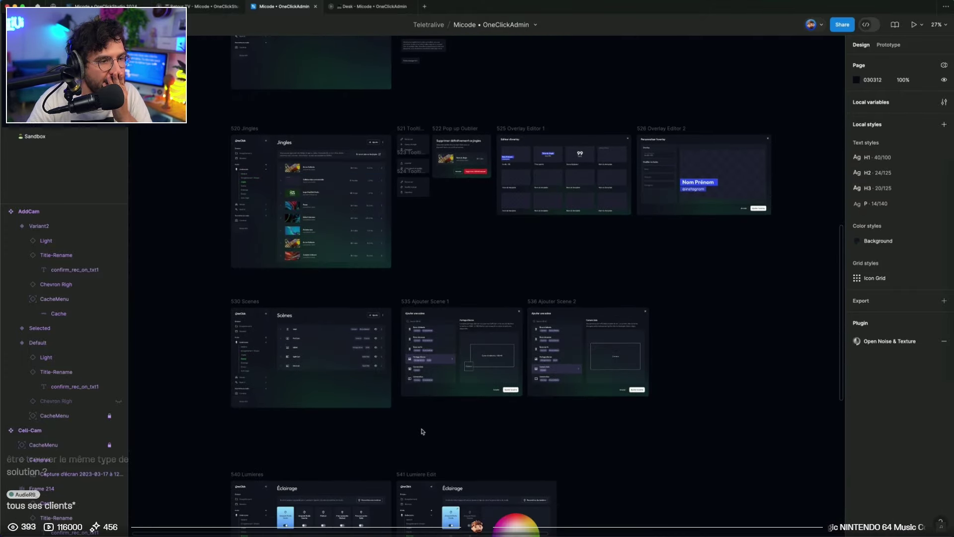
pyautogui.scroll(5, 437, 359)
pyautogui.click(436, 359)
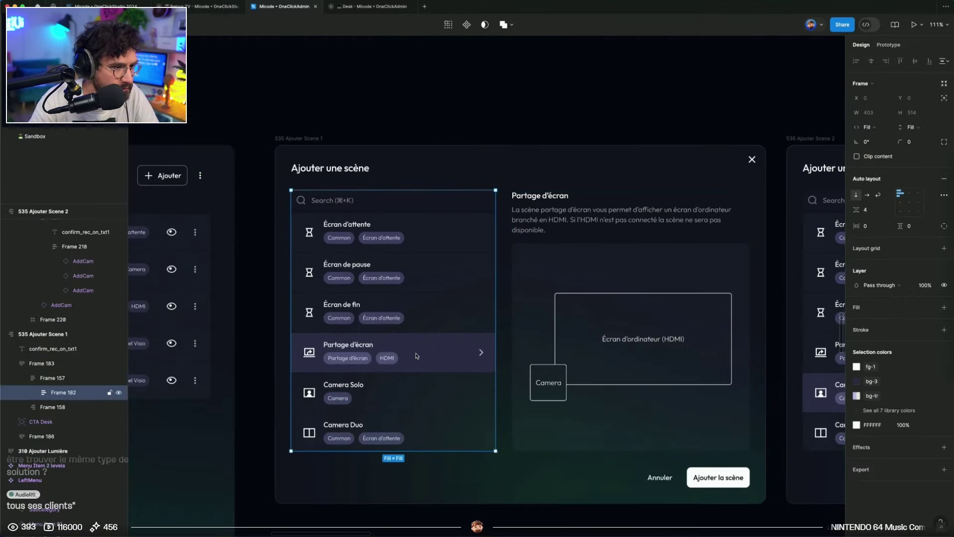
pyautogui.doubleClick(420, 348)
pyautogui.doubleClick(428, 343)
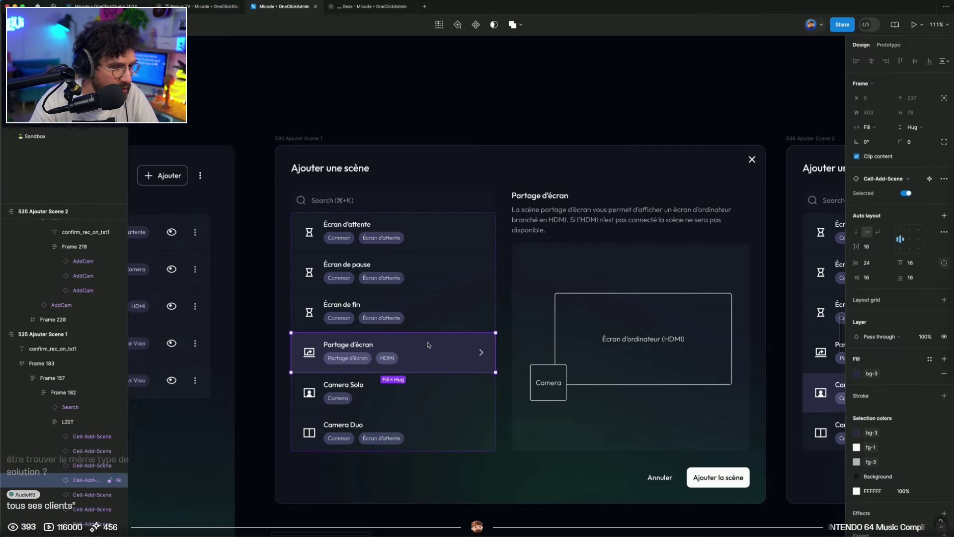
pyautogui.scroll(-5, 596, 126)
pyautogui.click(665, 109)
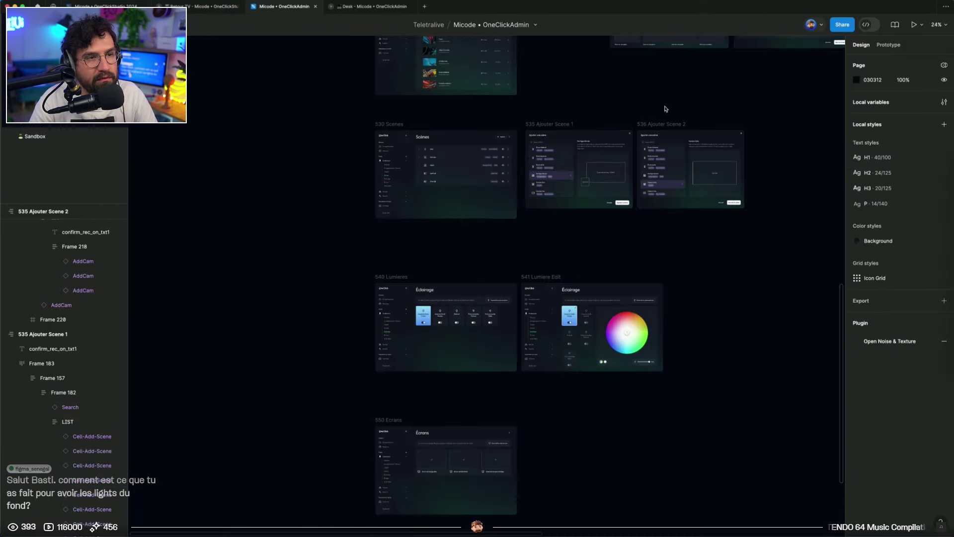
# Delete the third variant, Selected, from the AddCam component above the camera dialog
pyautogui.scroll(10, 666, 109)
pyautogui.hscroll(12, 666, 109)
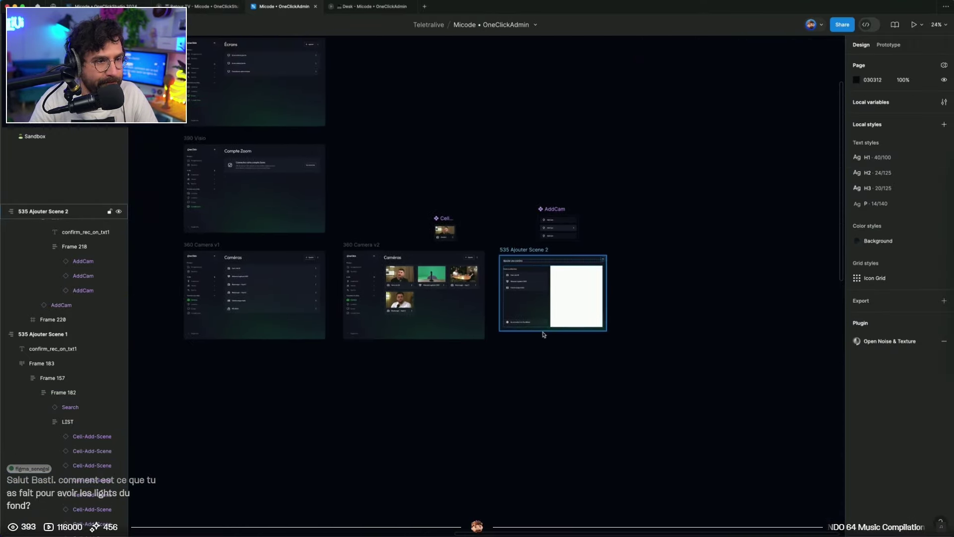
pyautogui.scroll(5, 543, 334)
pyautogui.scroll(5, 540, 352)
pyautogui.click(503, 187)
pyautogui.press('Delete')
# Apply the bg-3 fill to the Cam Link 4K row in the camera list and check the dialog in the prototype
pyautogui.click(412, 342)
pyautogui.doubleClick(417, 340)
pyautogui.doubleClick(423, 338)
pyautogui.doubleClick(422, 339)
pyautogui.doubleClick(420, 341)
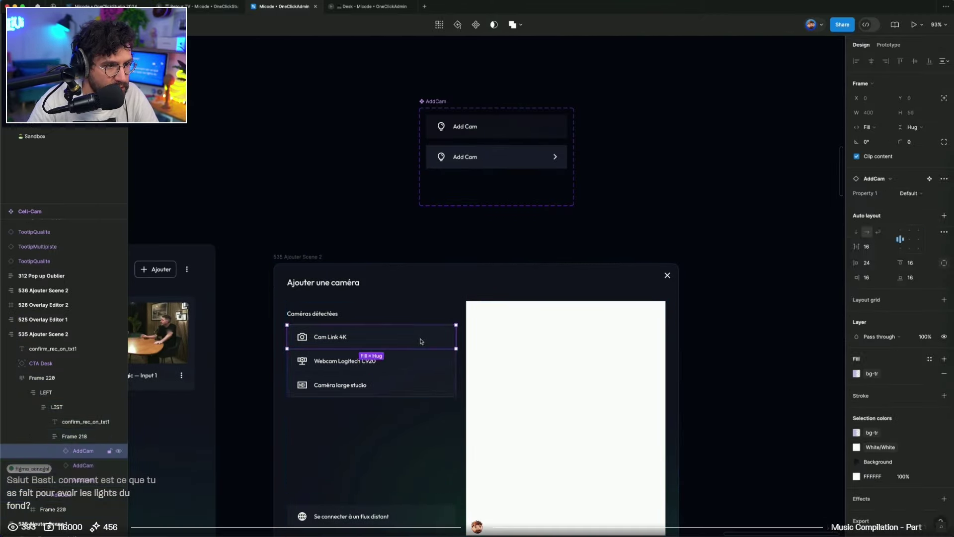
pyautogui.click(856, 378)
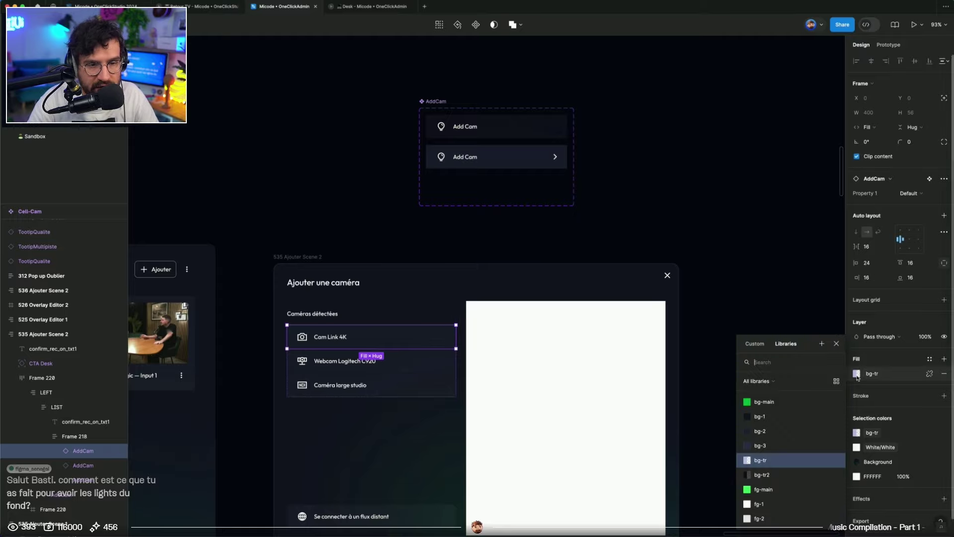
pyautogui.click(771, 452)
pyautogui.click(730, 277)
pyautogui.scroll(-1, 737, 285)
pyautogui.scroll(1, 741, 305)
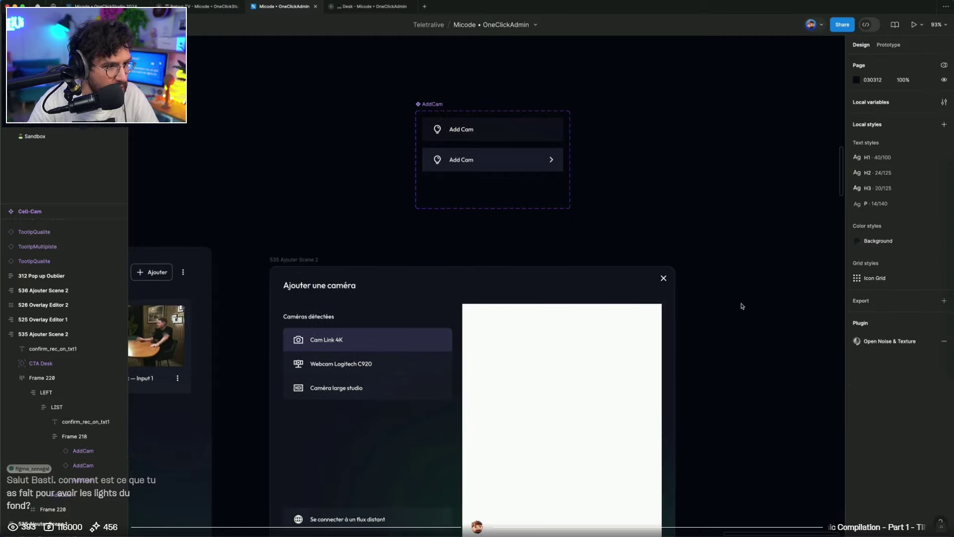
pyautogui.click(370, 6)
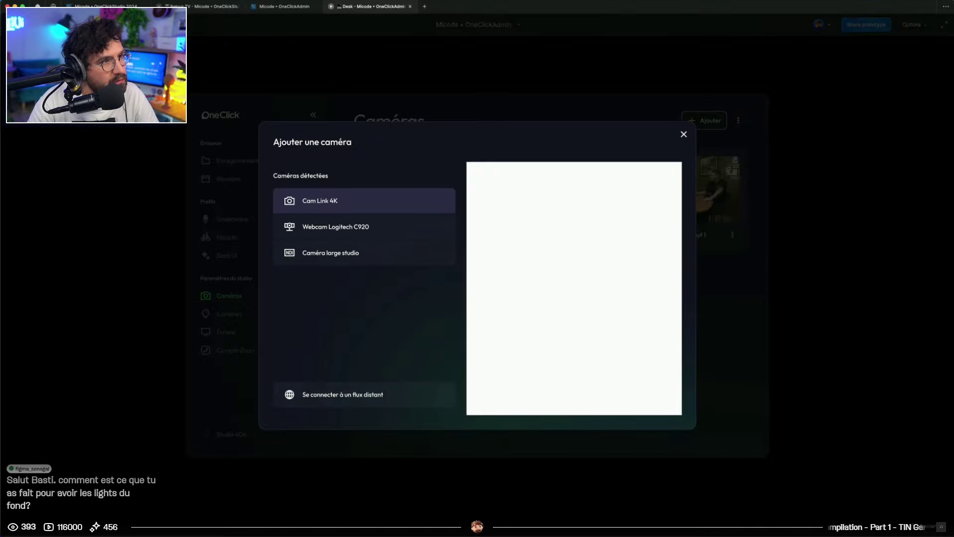
pyautogui.hotkey('ctrl', 'shift', 'Tab')
# Copy the Cam Link 4K row from the camera list into the white frame beside it
pyautogui.click(374, 343)
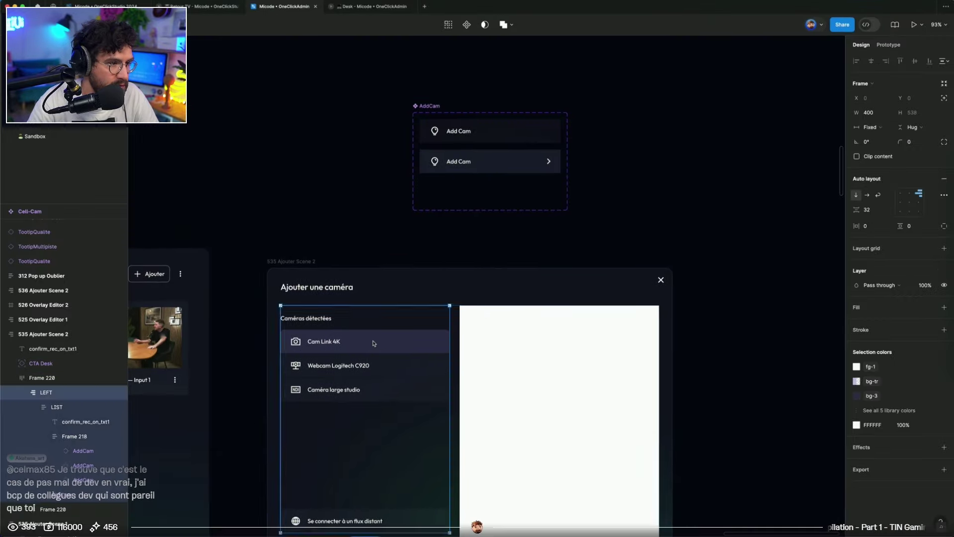
pyautogui.scroll(-4, 373, 348)
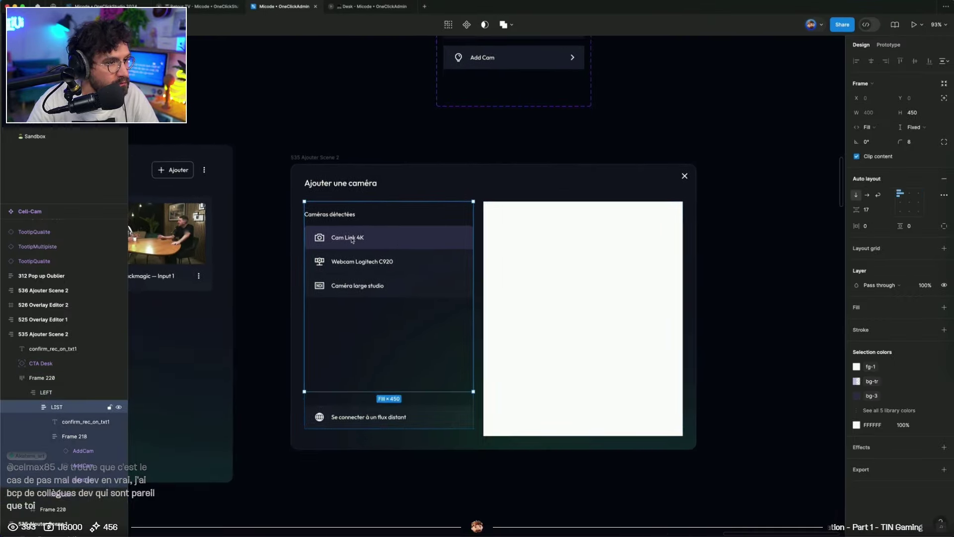
pyautogui.keyDown('super'); pyautogui.click(321, 241); pyautogui.keyUp('super')
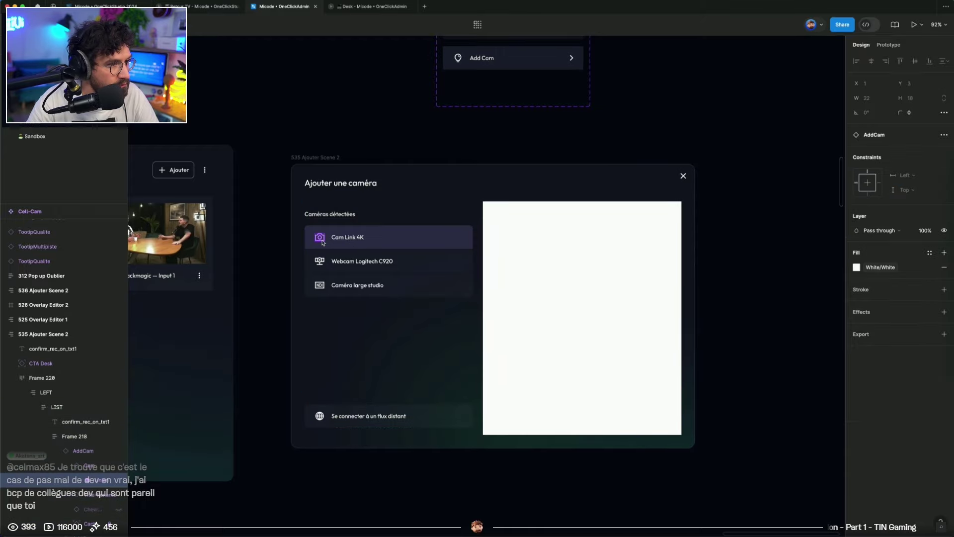
pyautogui.click(94, 451)
pyautogui.scroll(1, 94, 452)
pyautogui.click(599, 245)
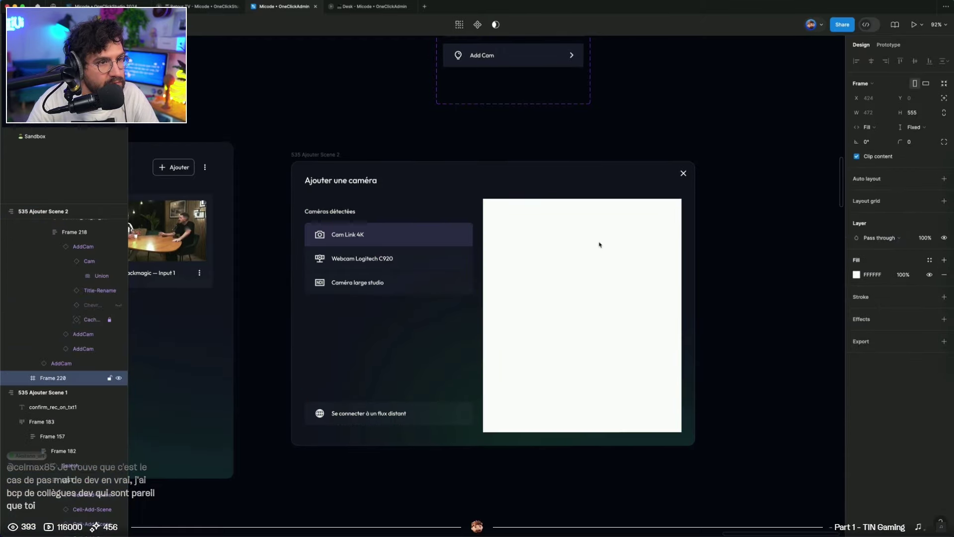
pyautogui.hotkey('ctrl', 'v')
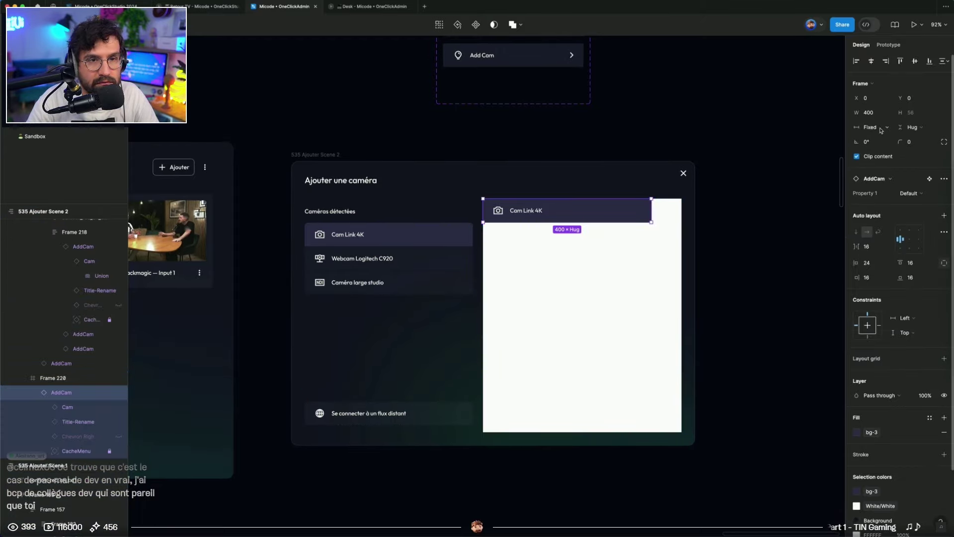
# Add auto layout to the white frame and set its Cam Link 4K row to fill the width and hug its height
pyautogui.click(626, 282)
pyautogui.hotkey('shift', 'a')
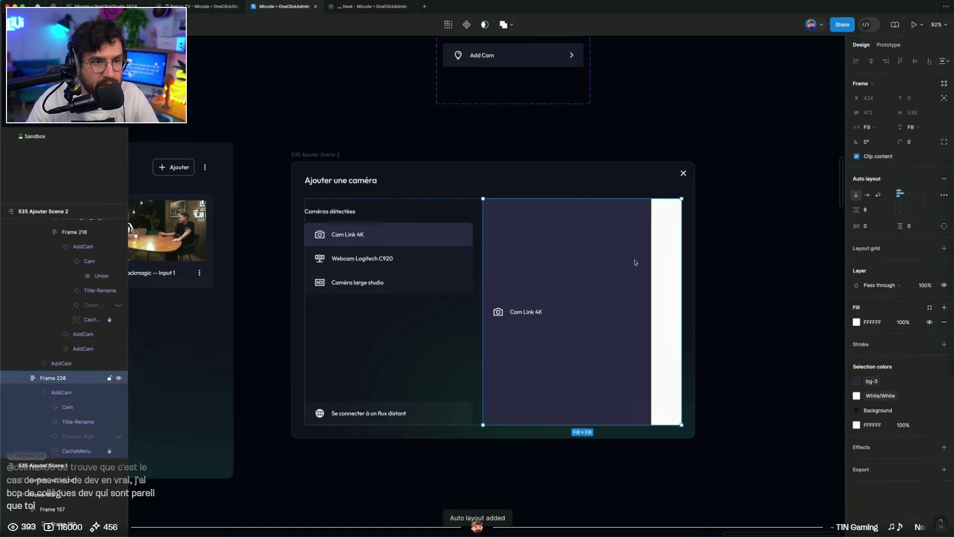
pyautogui.click(634, 262)
pyautogui.click(869, 127)
pyautogui.click(894, 148)
pyautogui.click(912, 127)
pyautogui.click(912, 113)
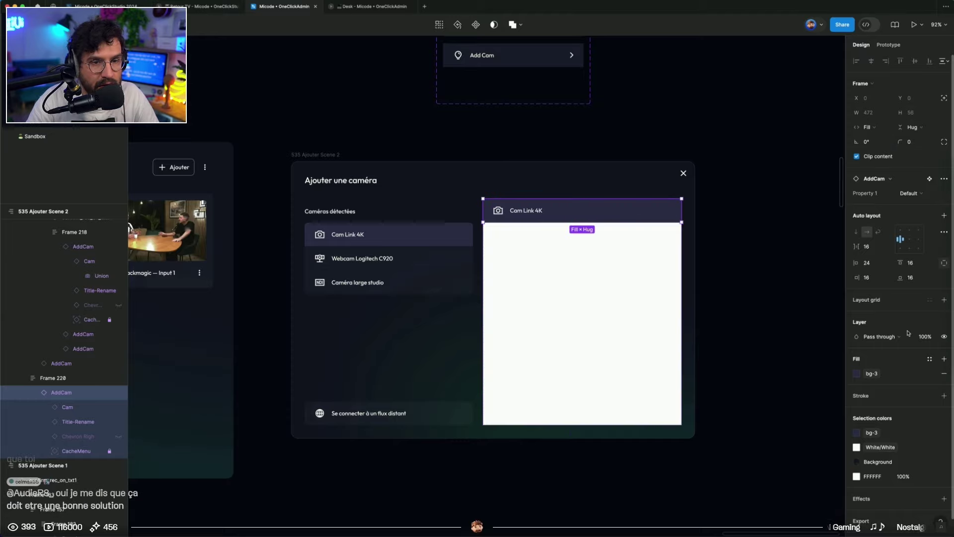
# Remove the bg-3 fill from the copied Cam Link 4K row and the white fill from its parent frame
pyautogui.click(943, 373)
pyautogui.click(636, 330)
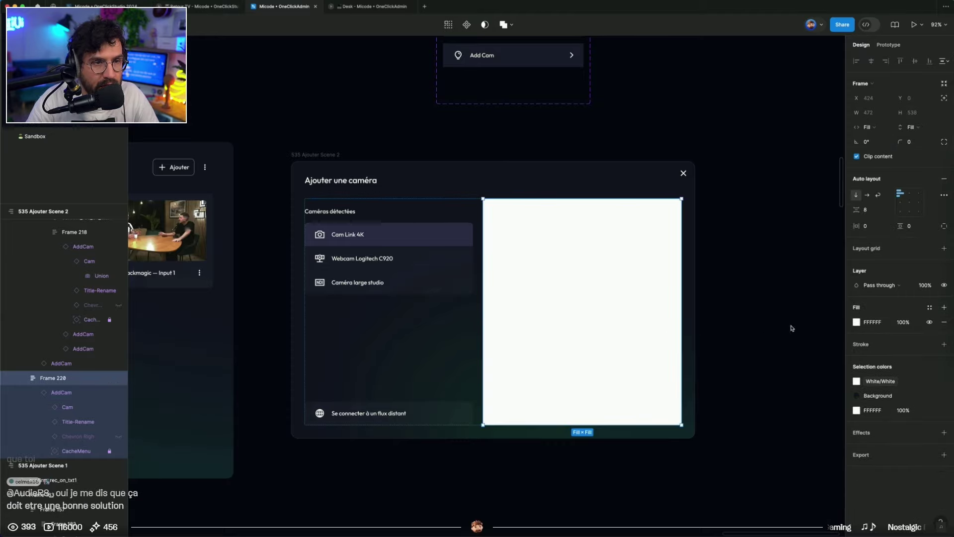
pyautogui.click(943, 322)
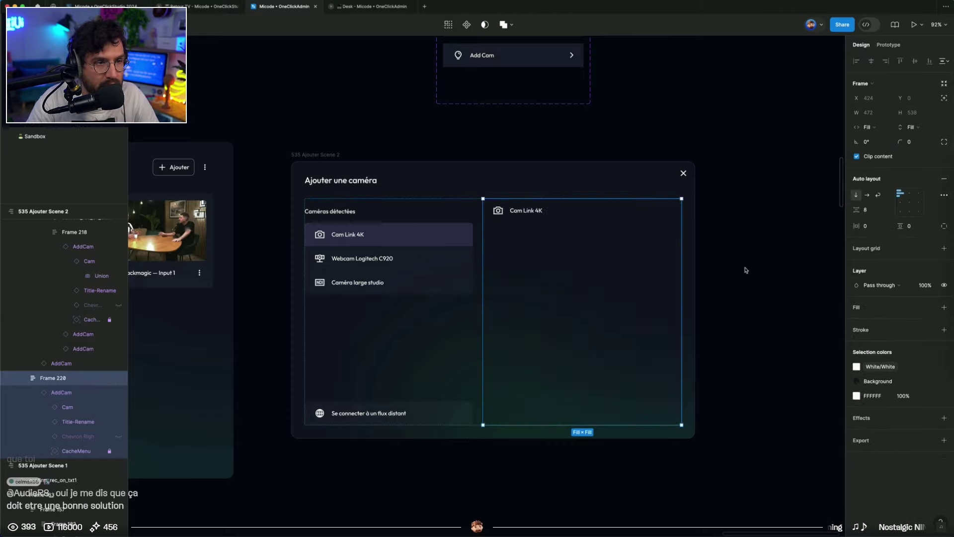
pyautogui.click(743, 268)
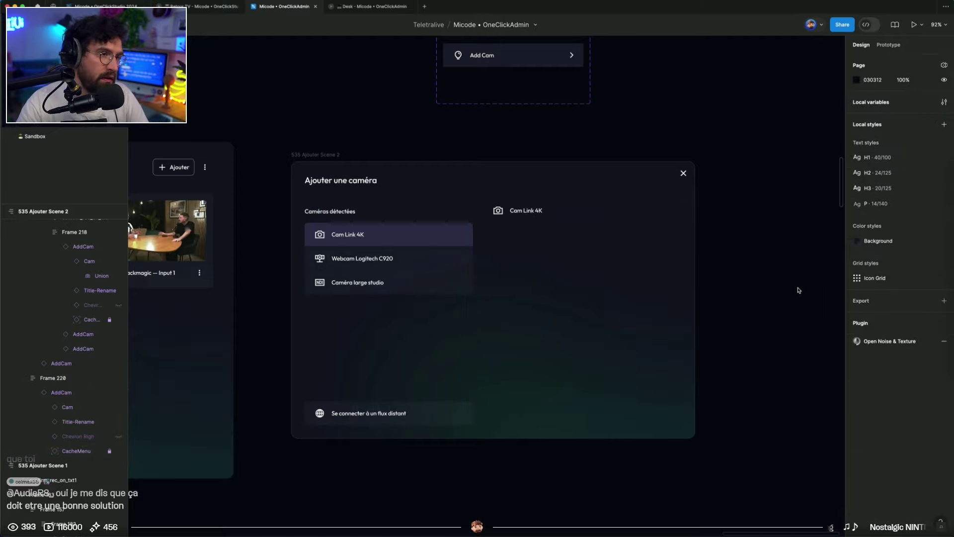
# Copy the first camera's preview image from 360 Camera v2 into the detail frame below its Cam Link 4K header
pyautogui.scroll(5, 543, 226)
pyautogui.click(587, 341)
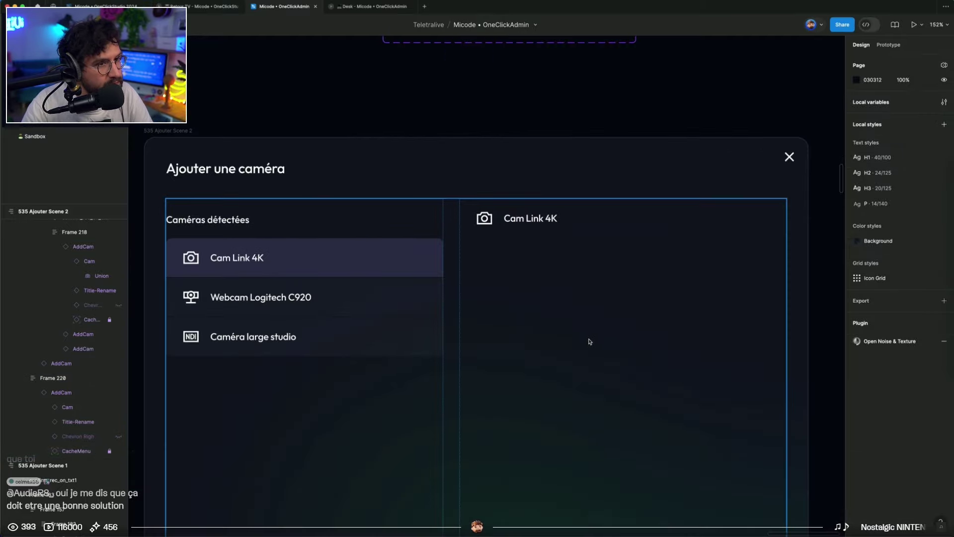
pyautogui.scroll(-10, 552, 309)
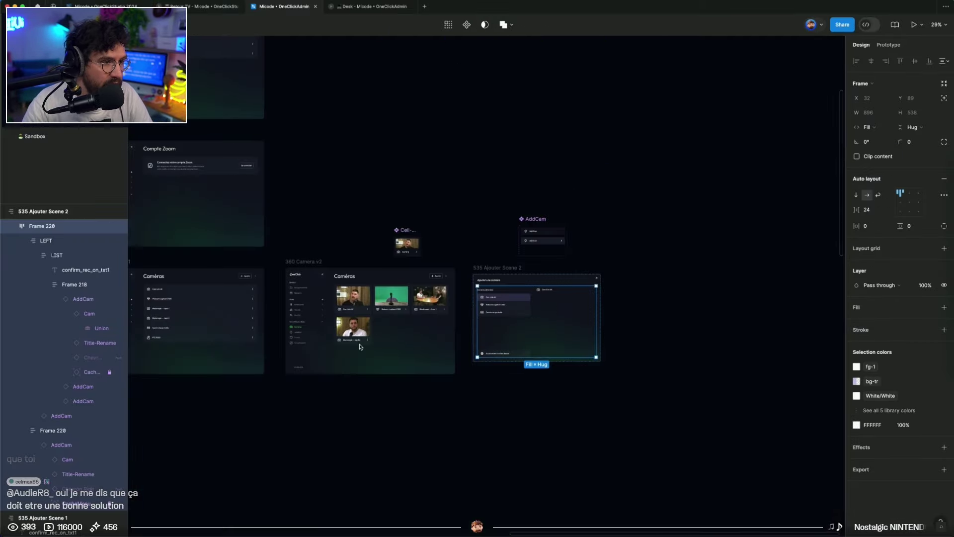
pyautogui.keyDown('super'); pyautogui.click(357, 299); pyautogui.keyUp('super')
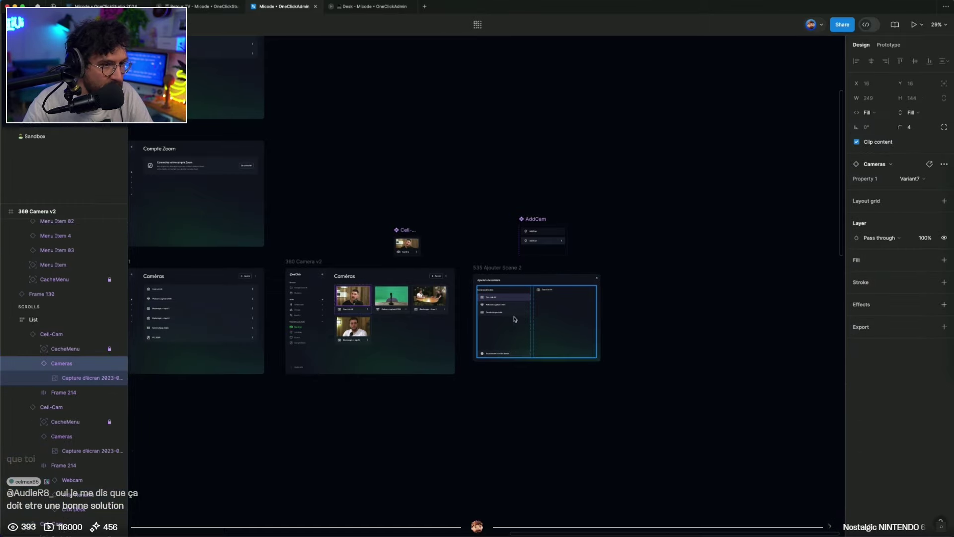
pyautogui.keyDown('super'); pyautogui.click(540, 314); pyautogui.keyUp('super')
pyautogui.scroll(6, 564, 307)
pyautogui.press('super+v')
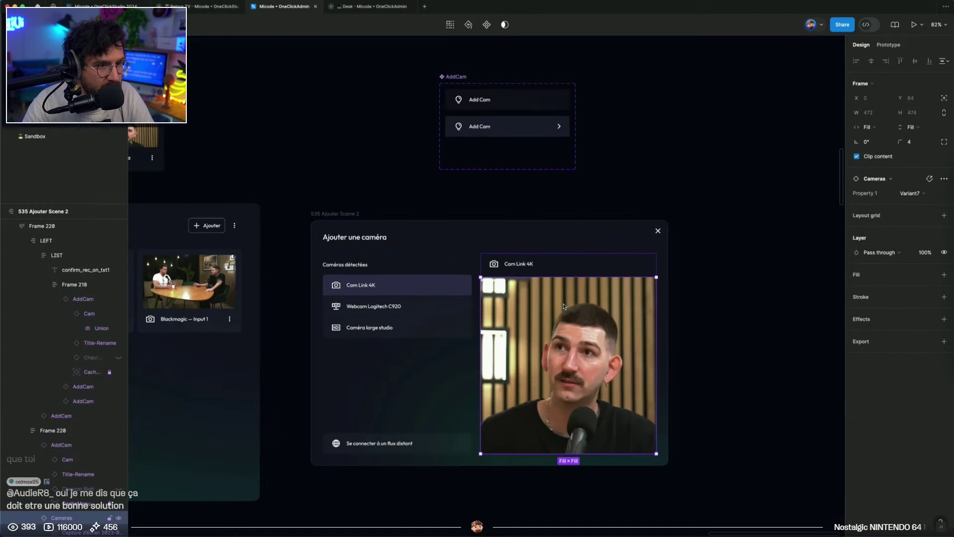
pyautogui.click(877, 130)
pyautogui.click(878, 130)
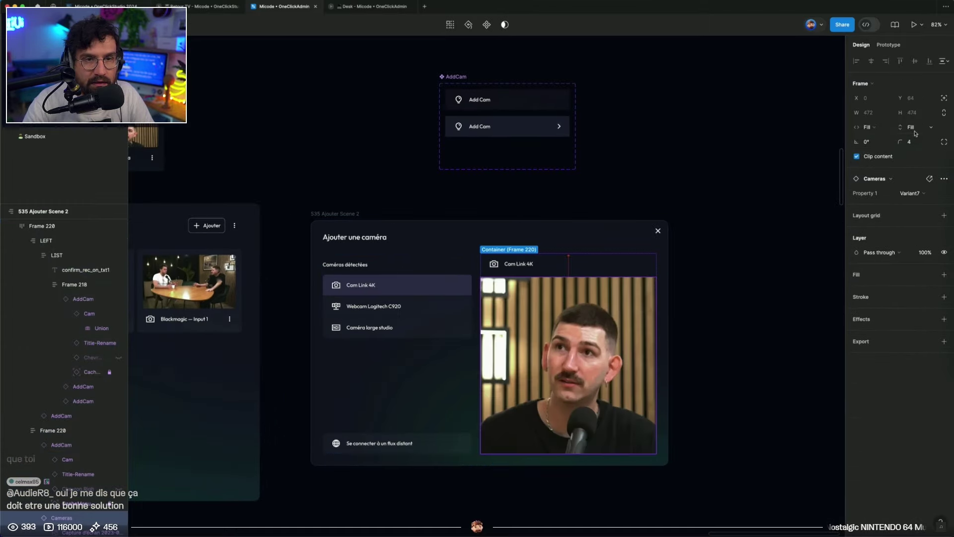
pyautogui.click(915, 130)
pyautogui.click(915, 131)
pyautogui.press('Escape')
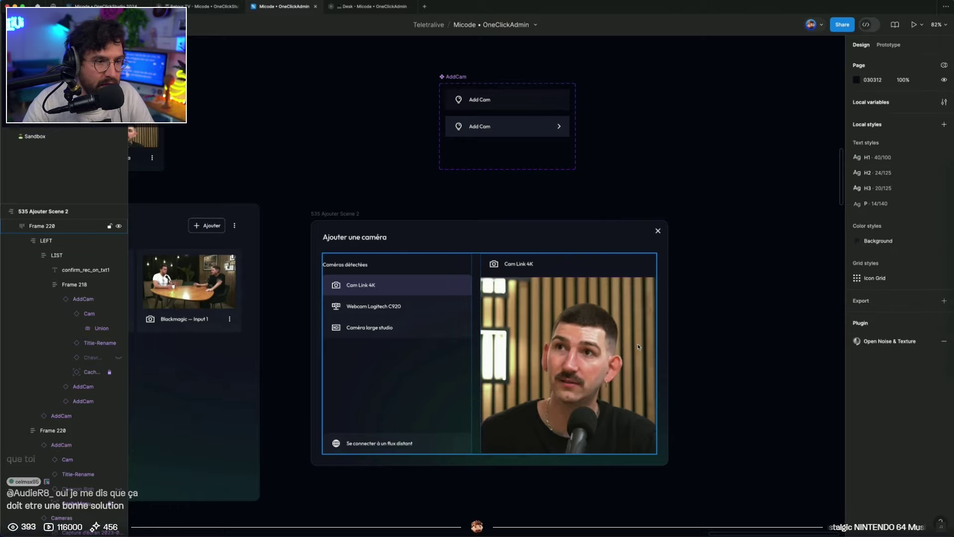
# Shorten the detail frame holding the camera preview to a height of about 335
pyautogui.click(618, 417)
pyautogui.moveTo(585, 454); pyautogui.dragTo(592, 380)
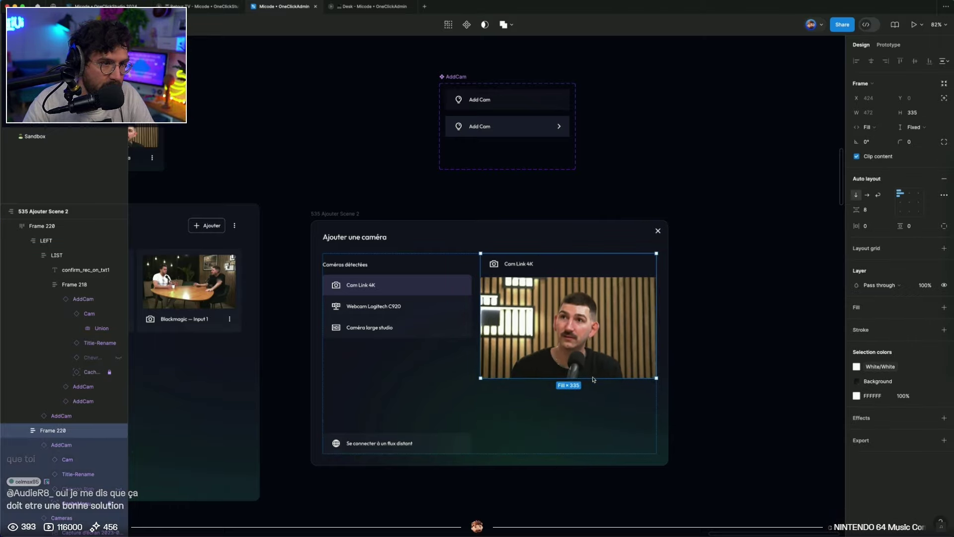
pyautogui.click(696, 327)
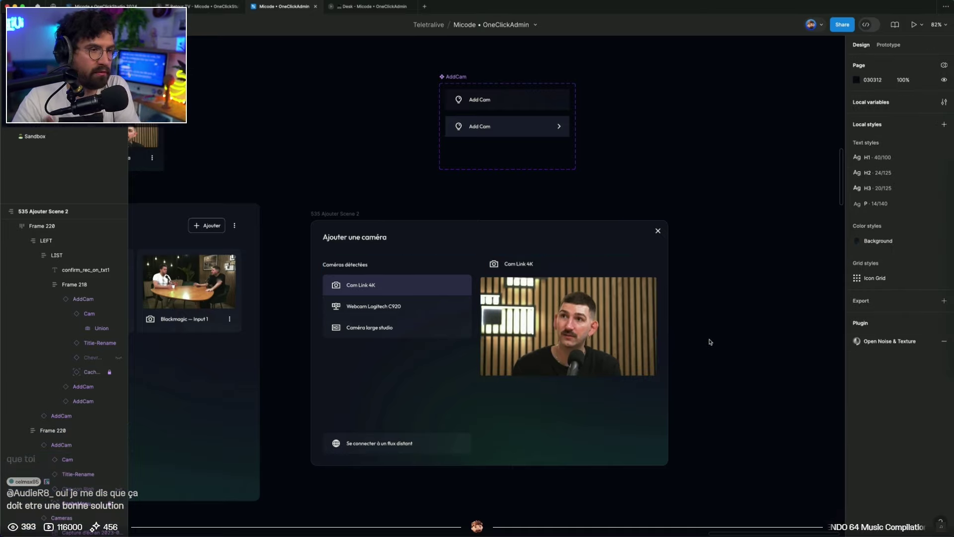
# Move the "Se connecter à un flux distant" row into the LIST frame, directly below the detected cameras
pyautogui.doubleClick(437, 446)
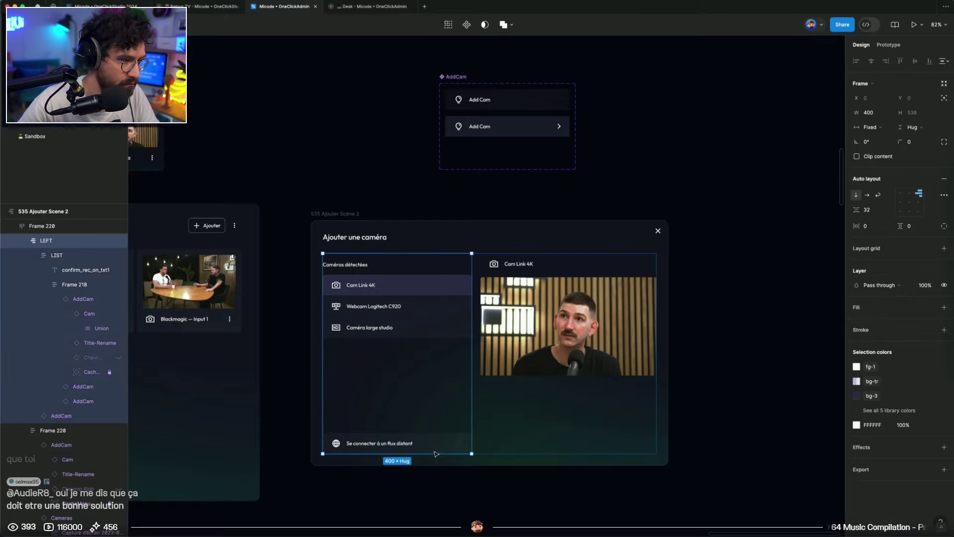
pyautogui.click(499, 472)
pyautogui.scroll(-3, 497, 463)
pyautogui.moveTo(497, 448); pyautogui.dragTo(592, 285)
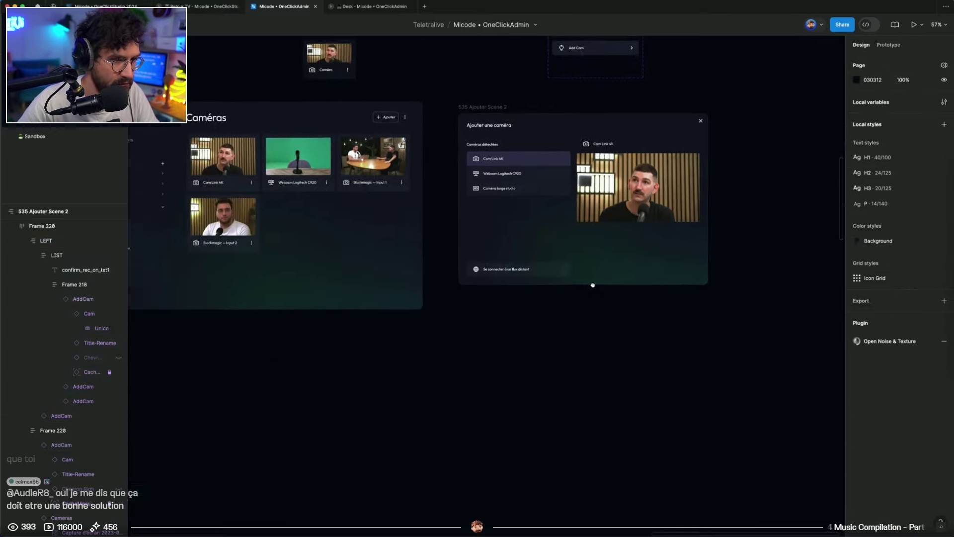
pyautogui.scroll(-3, 507, 354)
pyautogui.scroll(5, 520, 312)
pyautogui.click(528, 307)
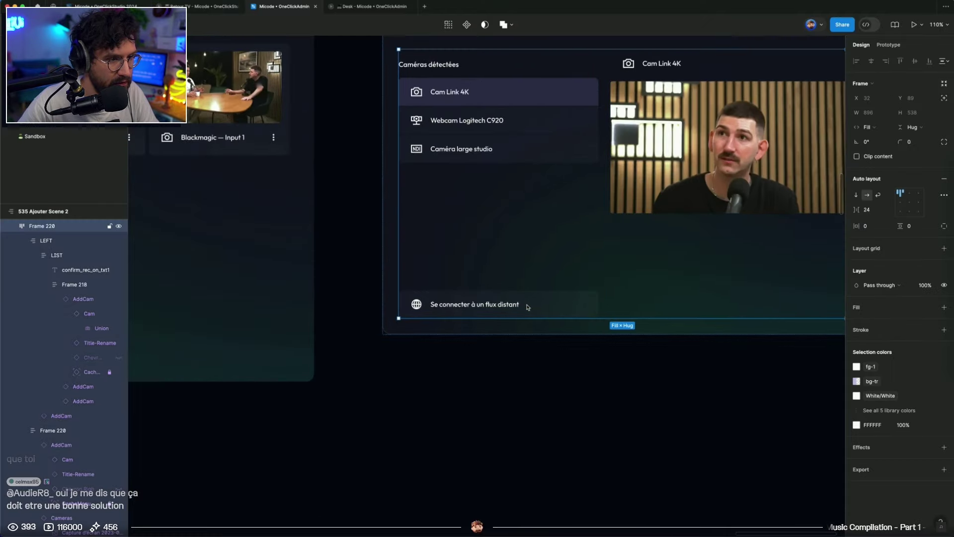
pyautogui.click(529, 305)
pyautogui.scroll(3, 527, 304)
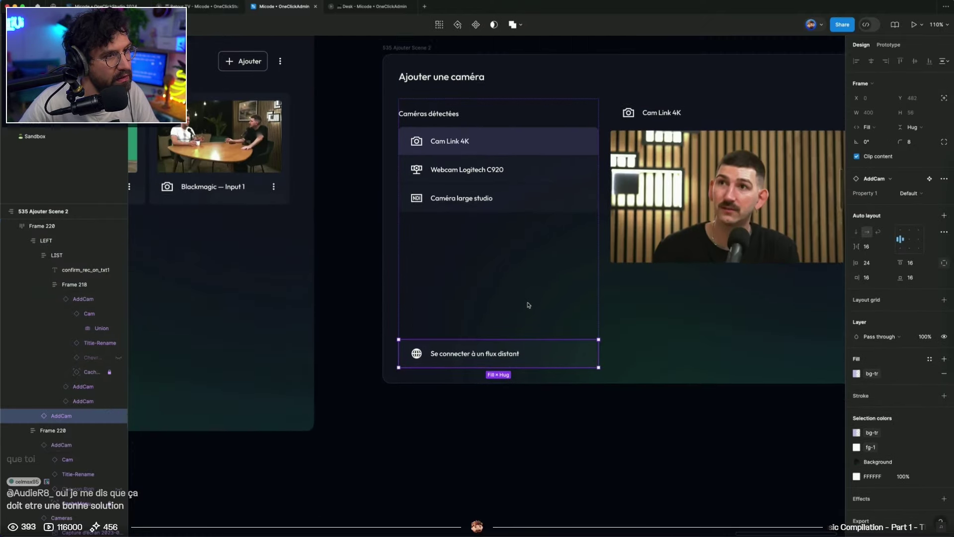
pyautogui.press('Delete')
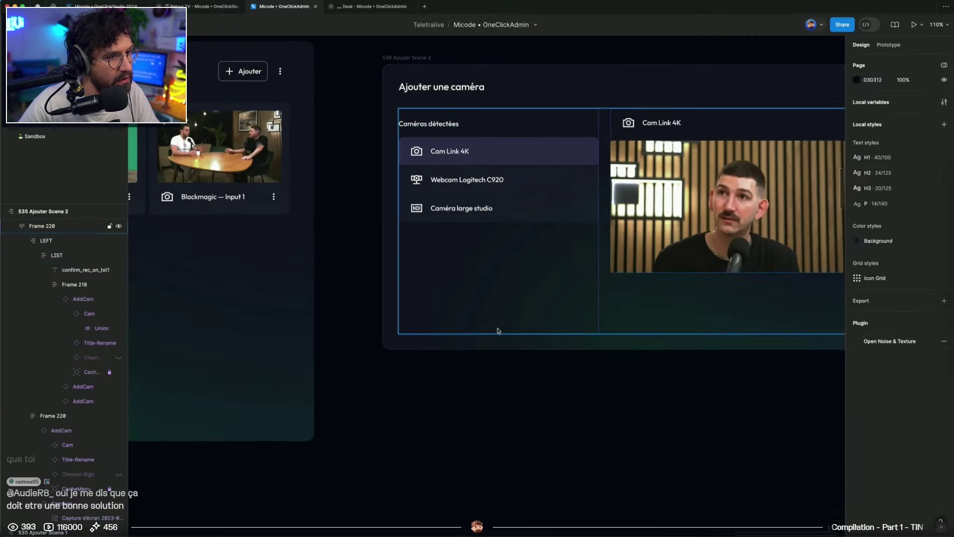
pyautogui.click(496, 206)
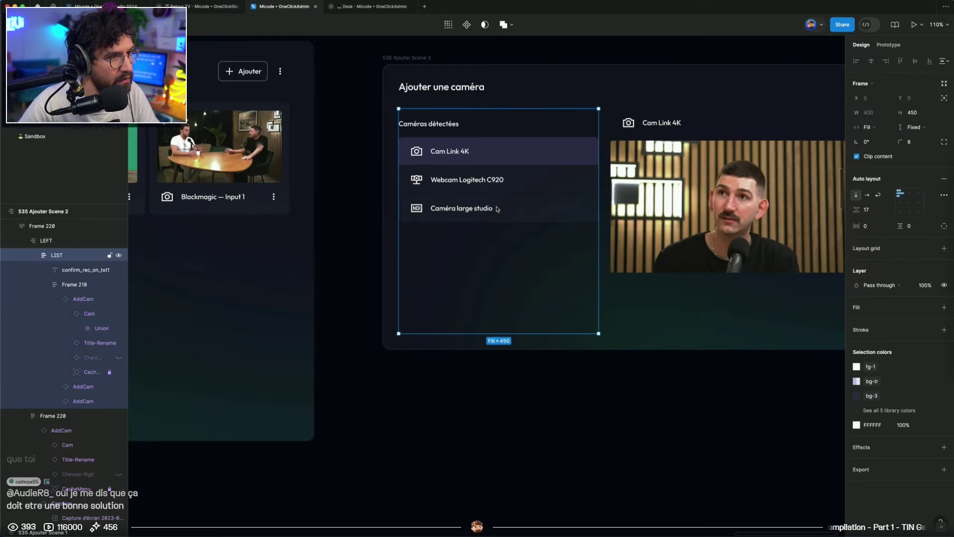
pyautogui.hotkey('ctrl', 'z')
# Duplicate the "Caméras détectées" heading above the remote stream row and change its text to "Caméras à distance"
pyautogui.click(452, 130)
pyautogui.hotkey('ctrl', 'c')
pyautogui.hotkey('ctrl', 'v')
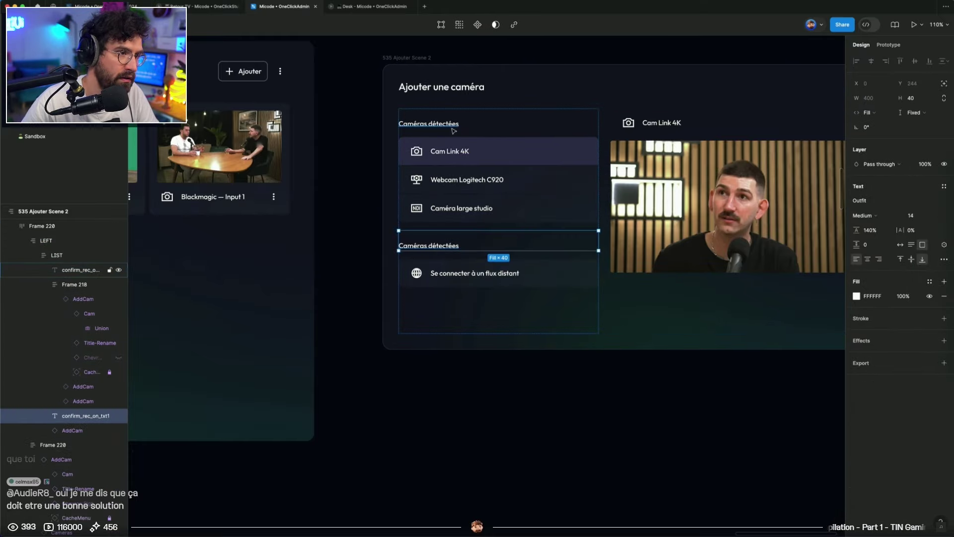
pyautogui.doubleClick(435, 247)
pyautogui.click(436, 246)
pyautogui.doubleClick(438, 247)
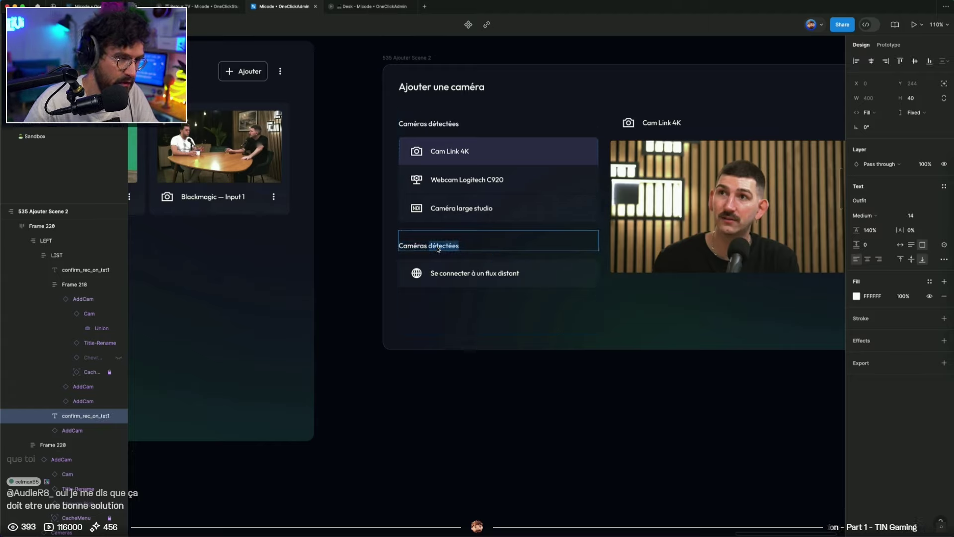
pyautogui.write('à distanc')
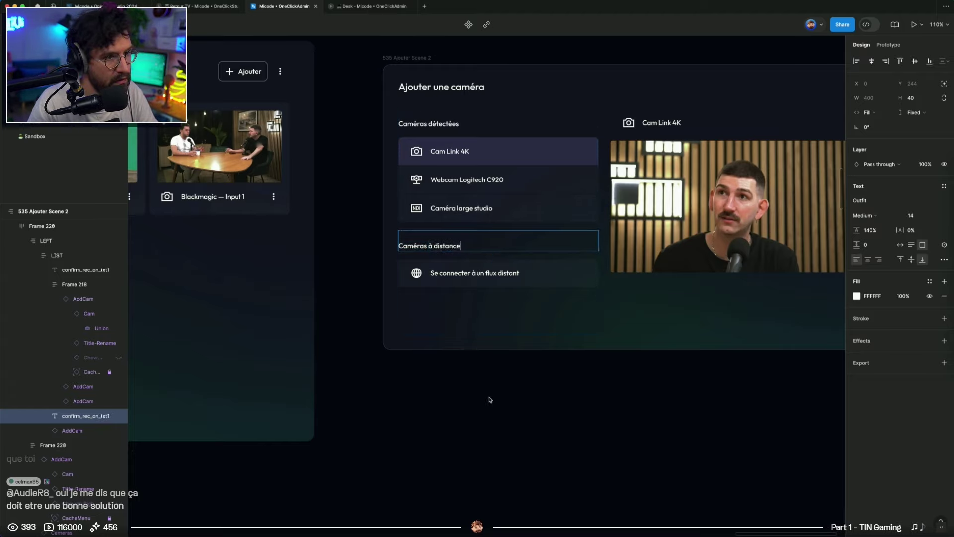
pyautogui.click(490, 399)
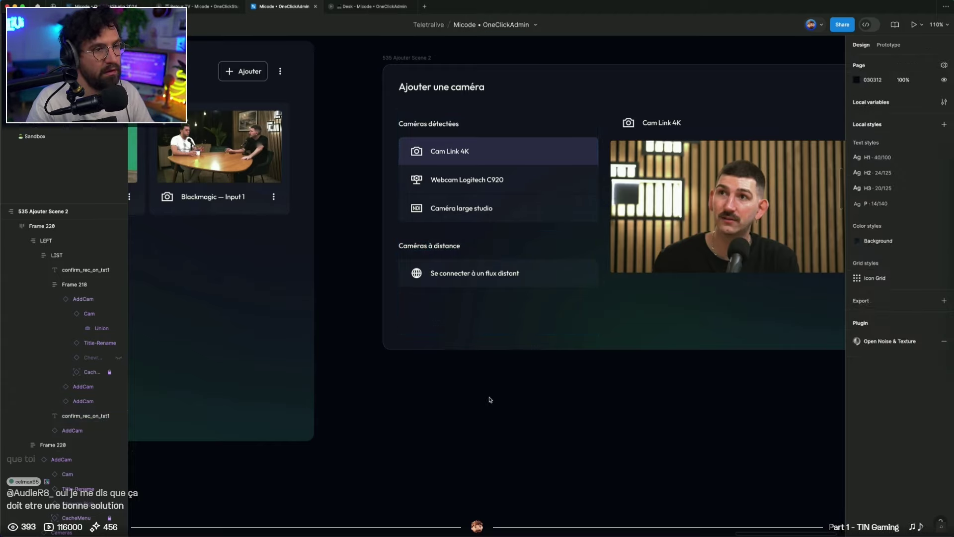
# Set the horizontal padding of the Cam Link 4K header row above the preview image to 0
pyautogui.moveTo(490, 400); pyautogui.dragTo(414, 402)
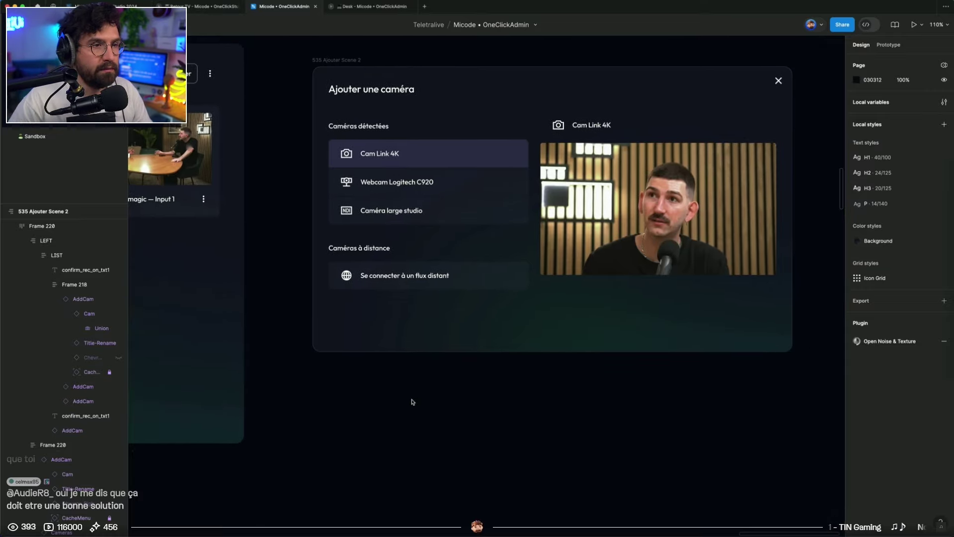
pyautogui.click(580, 138)
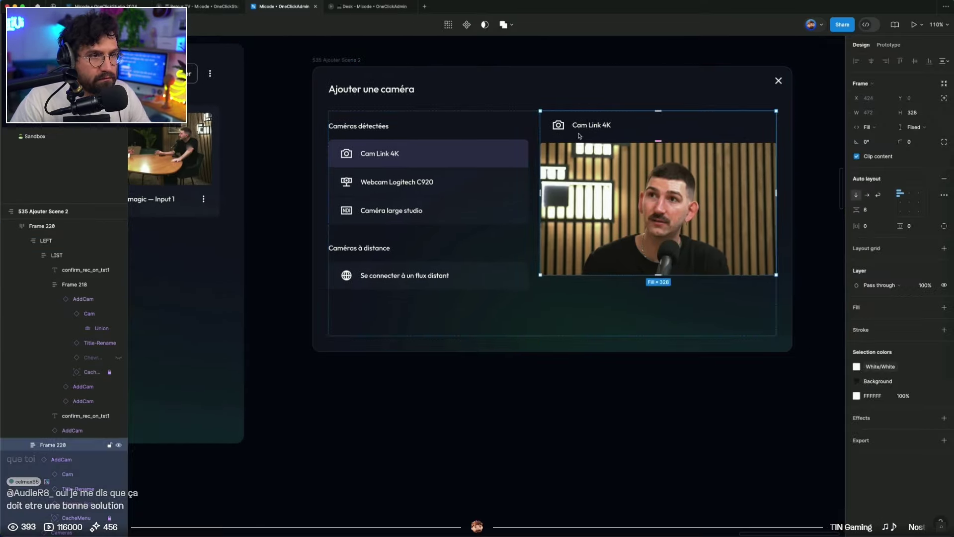
pyautogui.click(870, 277)
pyautogui.click(867, 263)
pyautogui.write('0')
pyautogui.press('Return')
pyautogui.click(715, 430)
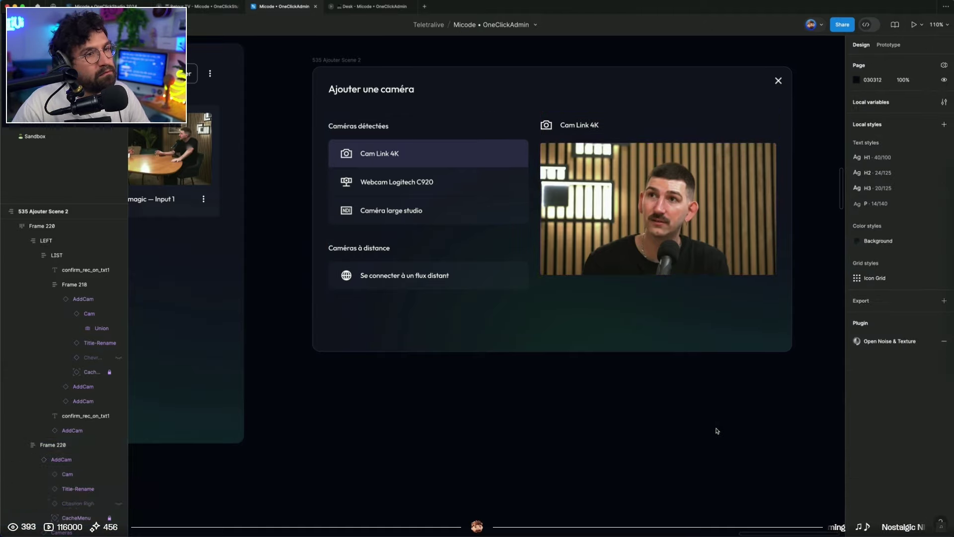
# Examine the existing "Ajouter une scène" dialog and its detail area as a reference for the camera dialog
pyautogui.scroll(-5, 713, 433)
pyautogui.scroll(-5, 682, 358)
pyautogui.moveTo(379, 420); pyautogui.dragTo(682, 179)
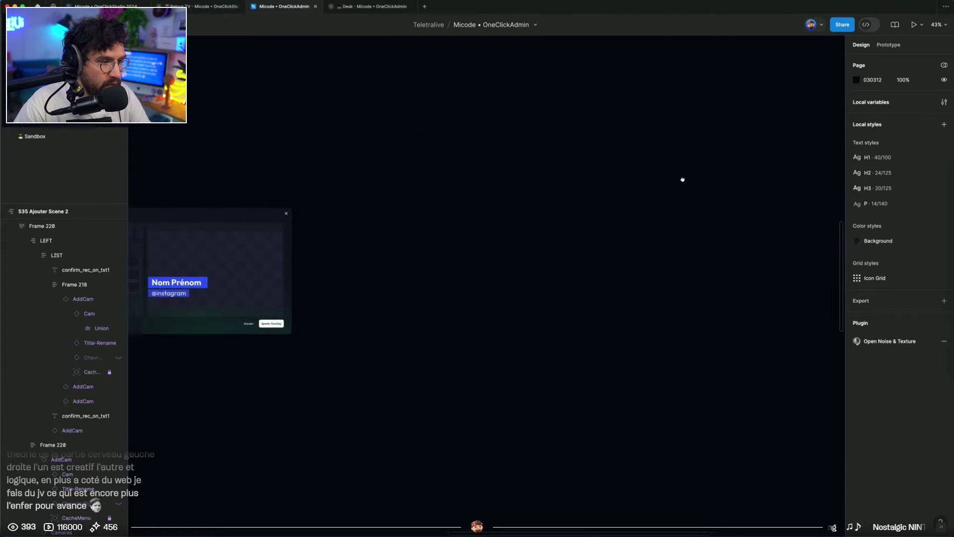
pyautogui.scroll(-5, 681, 179)
pyautogui.moveTo(416, 389); pyautogui.dragTo(670, 143)
pyautogui.scroll(5, 455, 194)
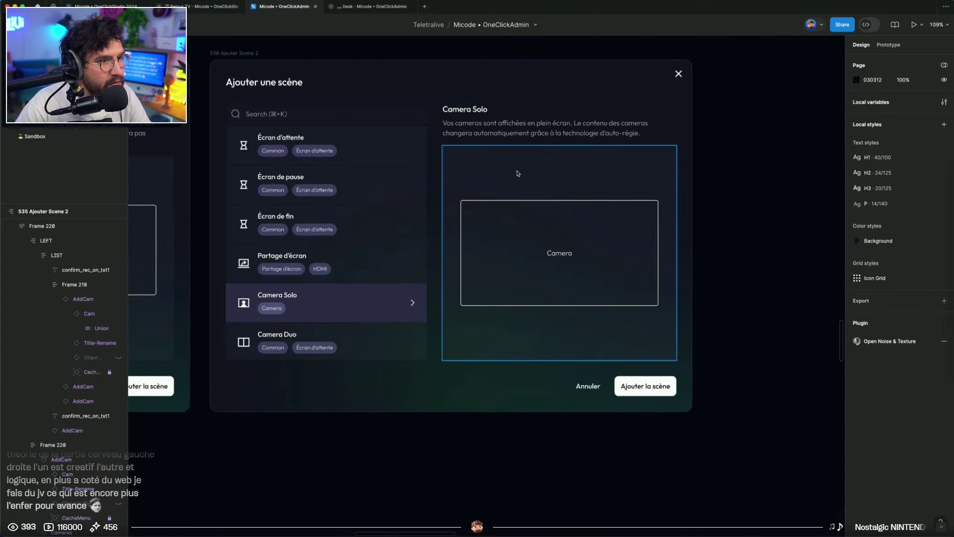
pyautogui.hscroll(10, 526, 355)
pyautogui.scroll(6, 526, 355)
pyautogui.scroll(-3, 527, 354)
pyautogui.moveTo(515, 336); pyautogui.dragTo(184, 407)
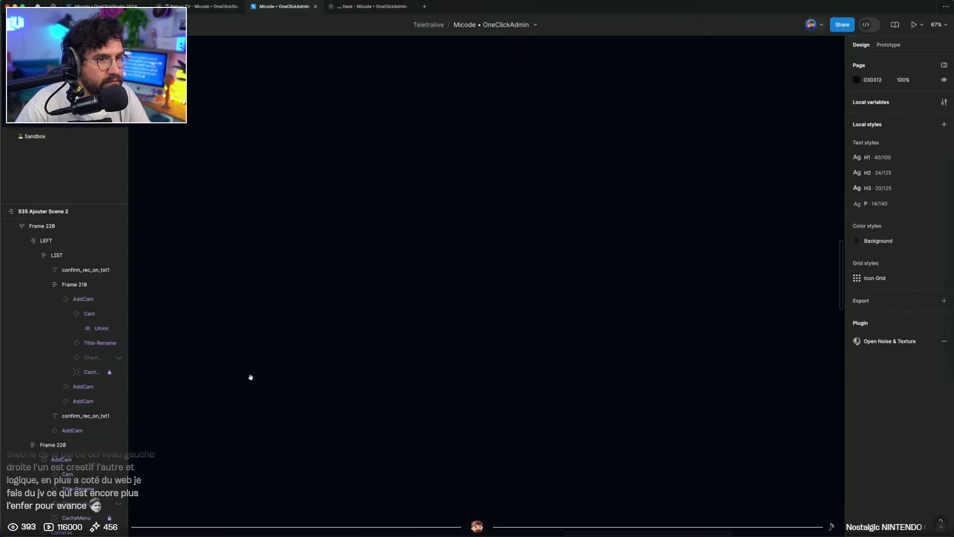
pyautogui.moveTo(323, 297); pyautogui.dragTo(678, 338)
pyautogui.scroll(5, 677, 338)
pyautogui.hscroll(10, 603, 341)
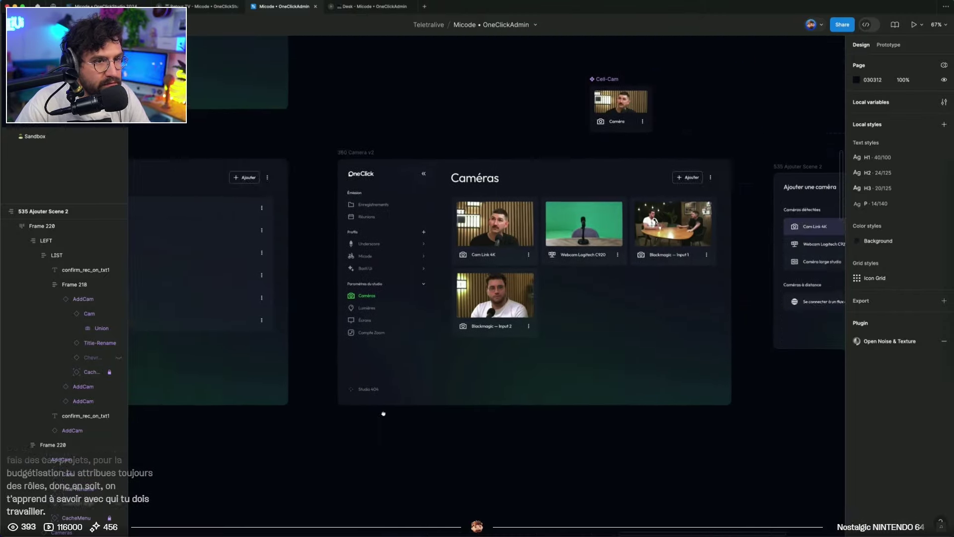
# Give the detail frame around the camera preview a bg-tr fill and set its height to fill the container
pyautogui.click(576, 206)
pyautogui.scroll(3, 570, 236)
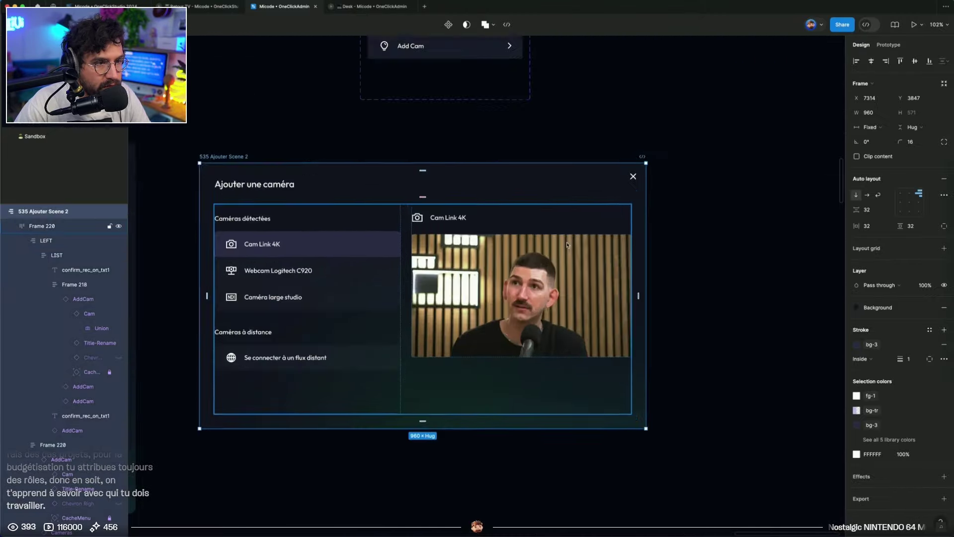
pyautogui.doubleClick(570, 236)
pyautogui.click(929, 308)
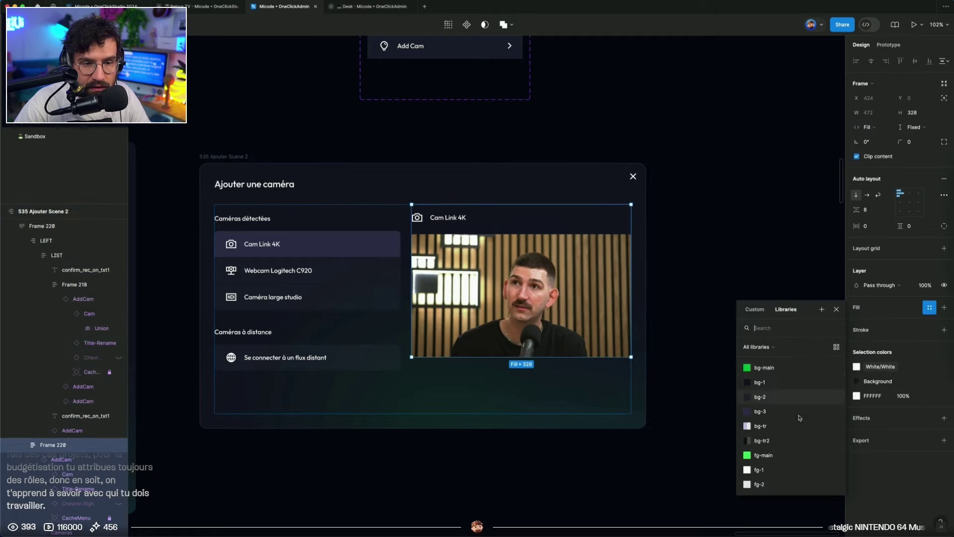
pyautogui.click(791, 427)
pyautogui.click(914, 127)
pyautogui.click(911, 149)
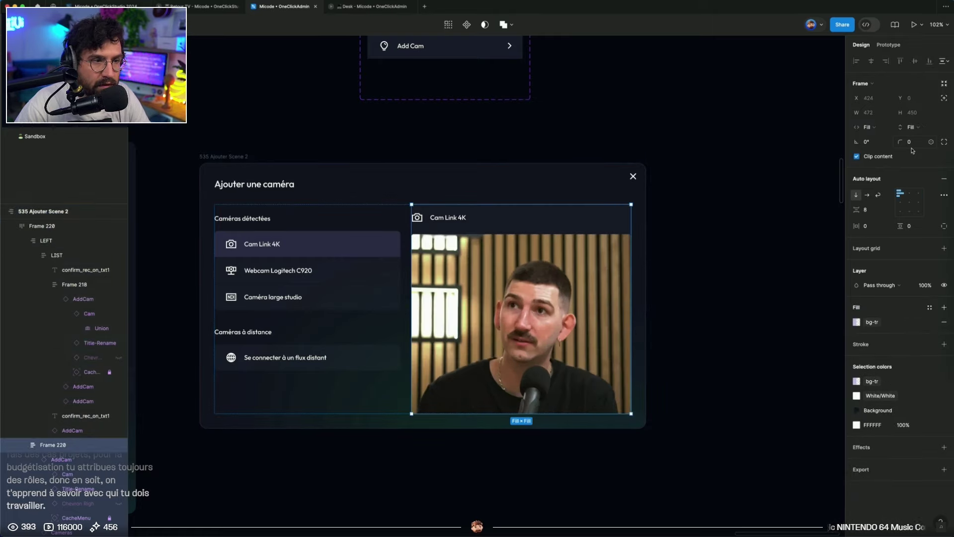
# Give the camera preview image a fixed height and shorten it to about 232
pyautogui.doubleClick(614, 252)
pyautogui.click(909, 128)
pyautogui.click(909, 116)
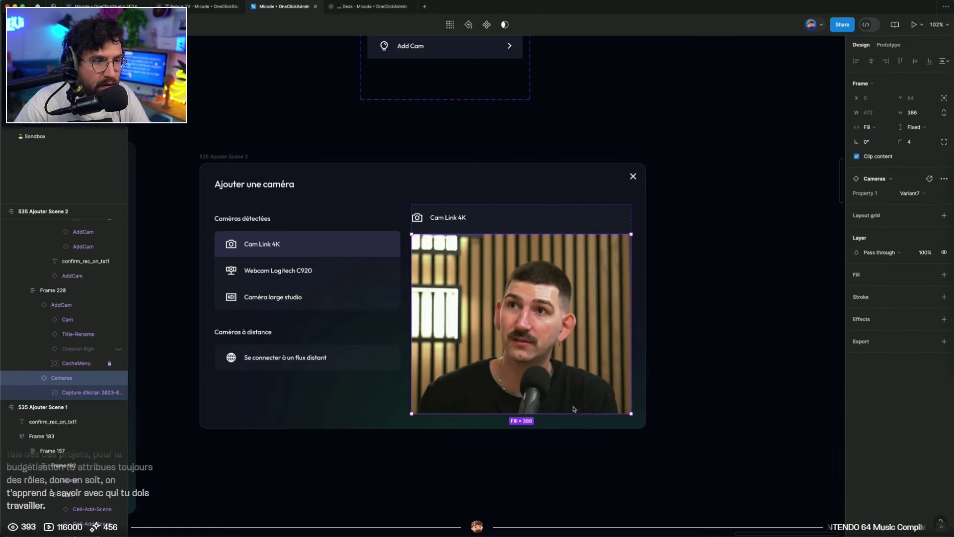
pyautogui.moveTo(574, 413); pyautogui.dragTo(582, 334)
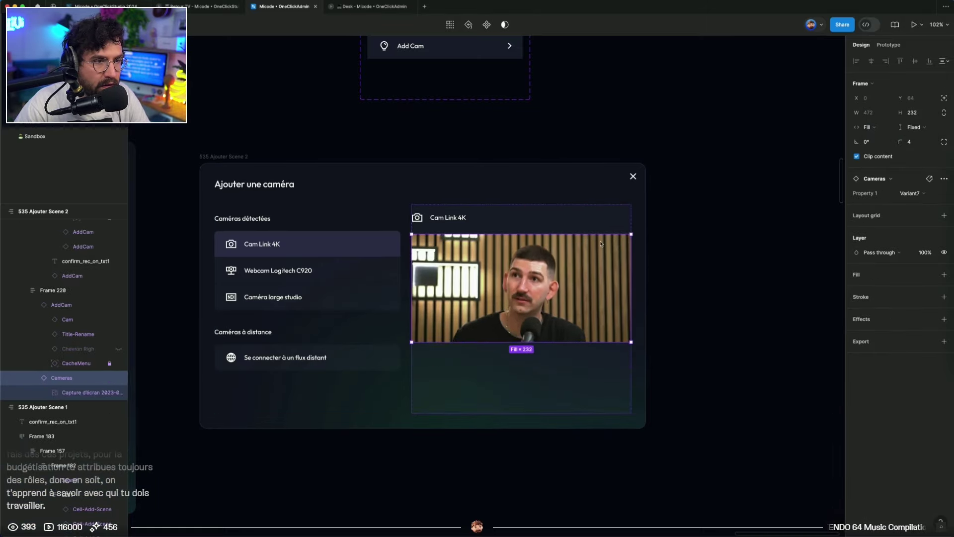
# Set the detail frame's horizontal padding to 24 and its vertical padding to 8
pyautogui.click(607, 216)
pyautogui.hotkey('shift', 'Return')
pyautogui.click(869, 229)
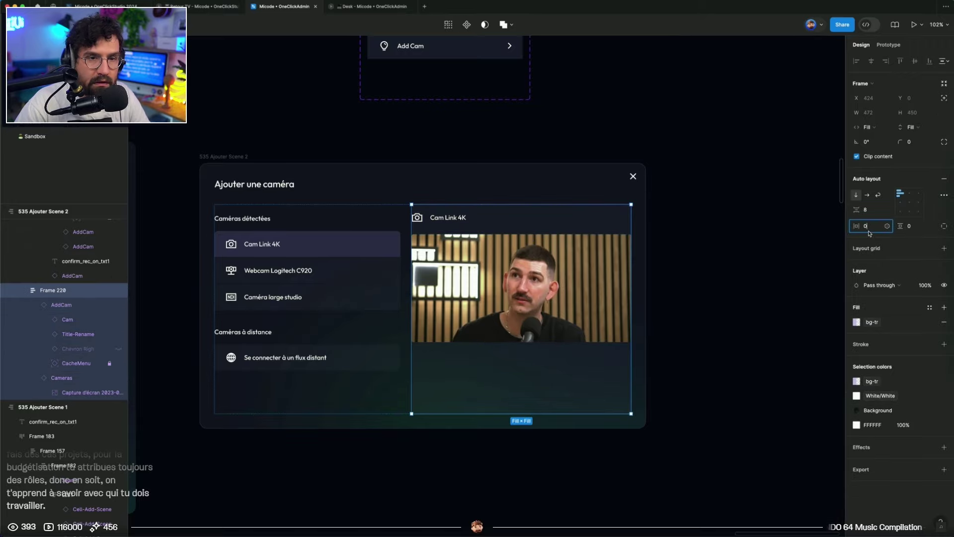
pyautogui.write('24')
pyautogui.press('Return')
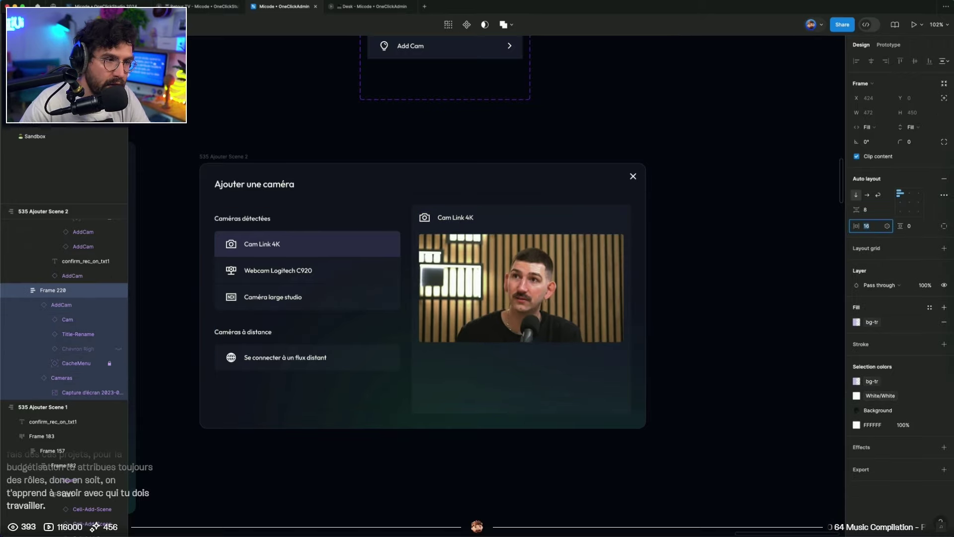
pyautogui.click(907, 227)
pyautogui.write('8')
pyautogui.press('Return')
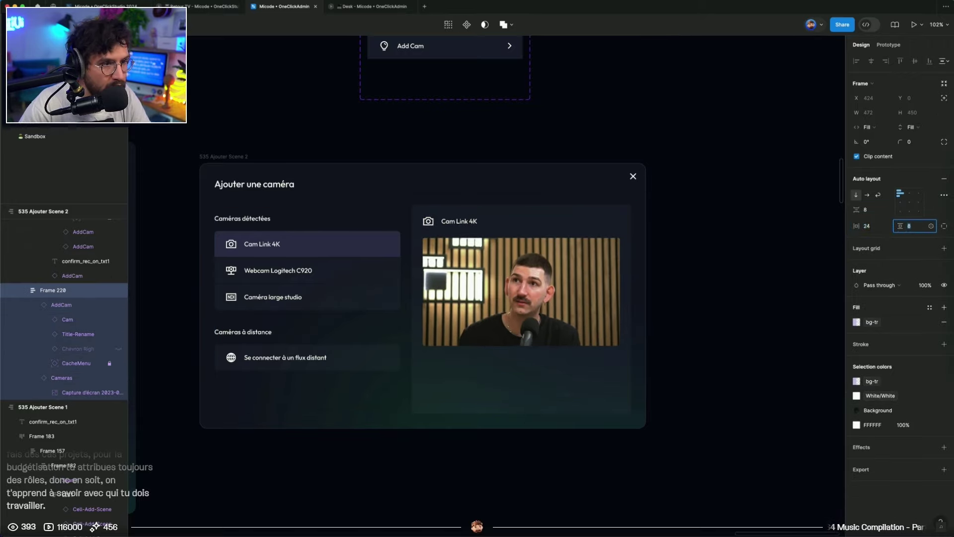
pyautogui.click(667, 222)
pyautogui.doubleClick(570, 225)
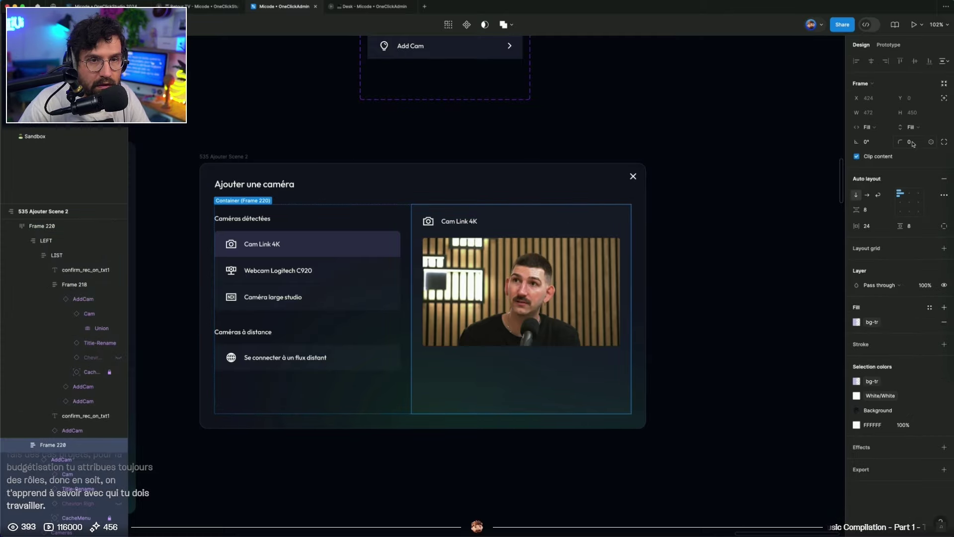
pyautogui.click(787, 261)
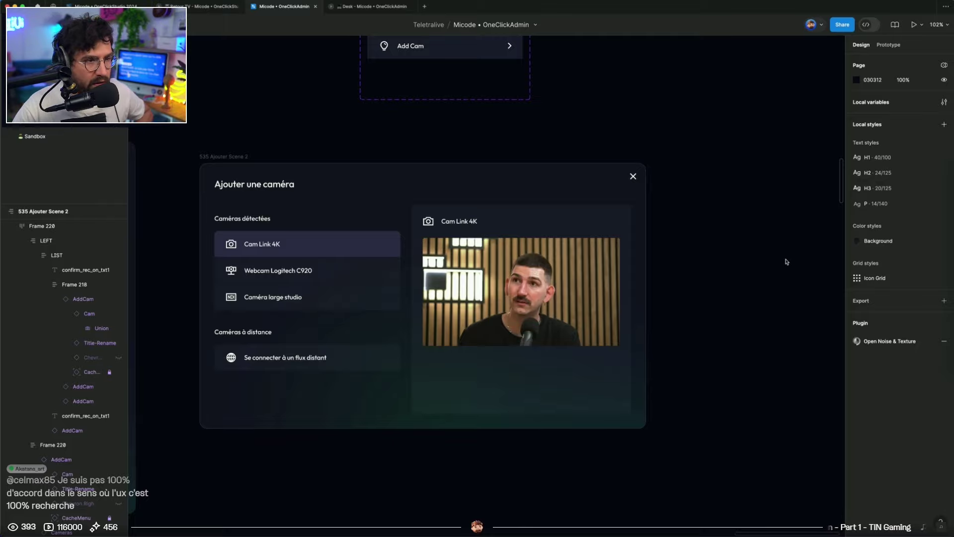
# Check the "Ajouter une caméra" dialog in the Desk prototype by opening it from the Caméras page, and return to the design file
pyautogui.moveTo(720, 303); pyautogui.dragTo(739, 293)
pyautogui.scroll(-2, 661, 221)
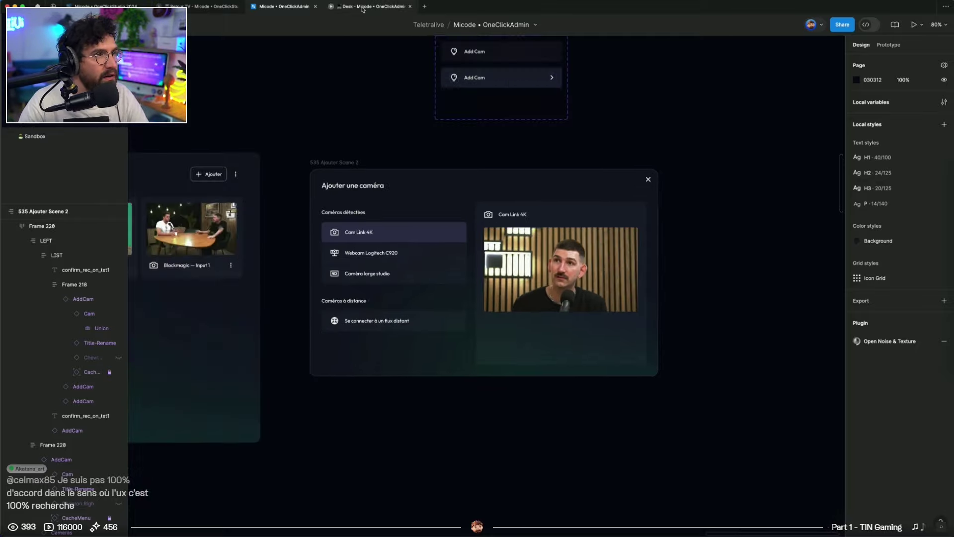
pyautogui.click(362, 7)
pyautogui.click(683, 158)
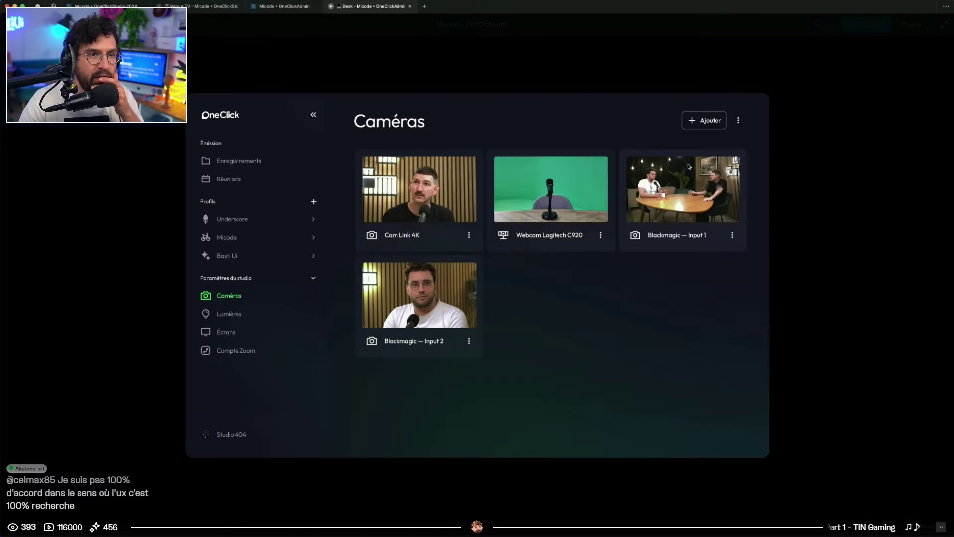
pyautogui.click(704, 120)
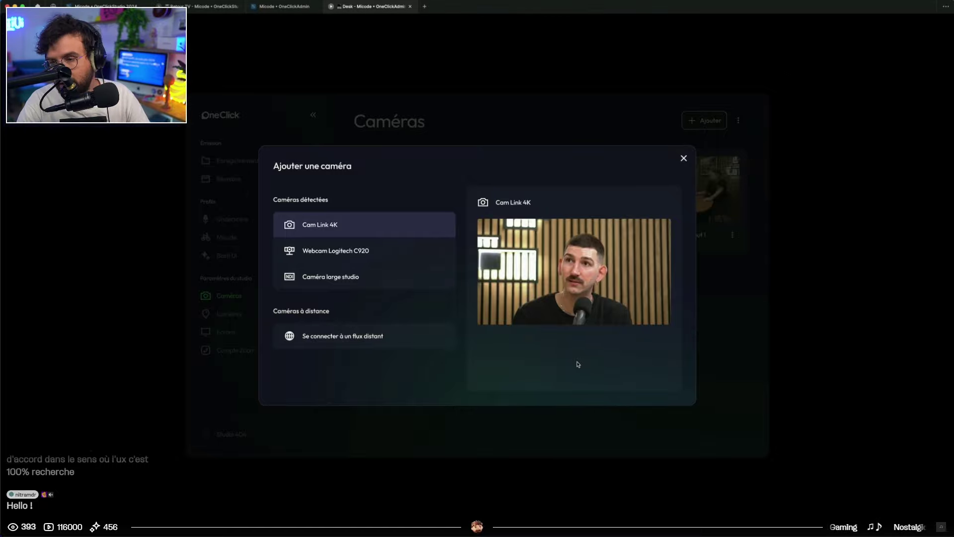
pyautogui.click(286, 6)
pyautogui.click(510, 250)
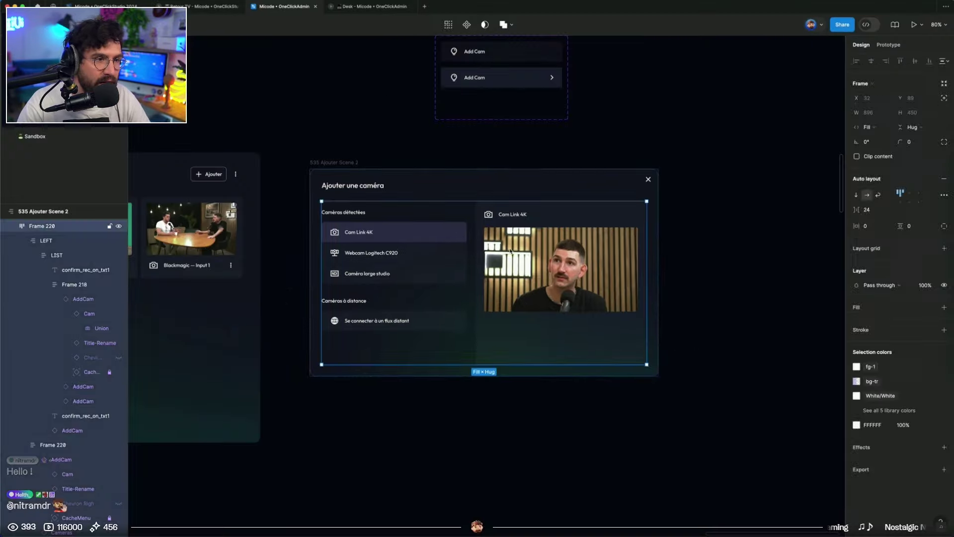
pyautogui.click(731, 304)
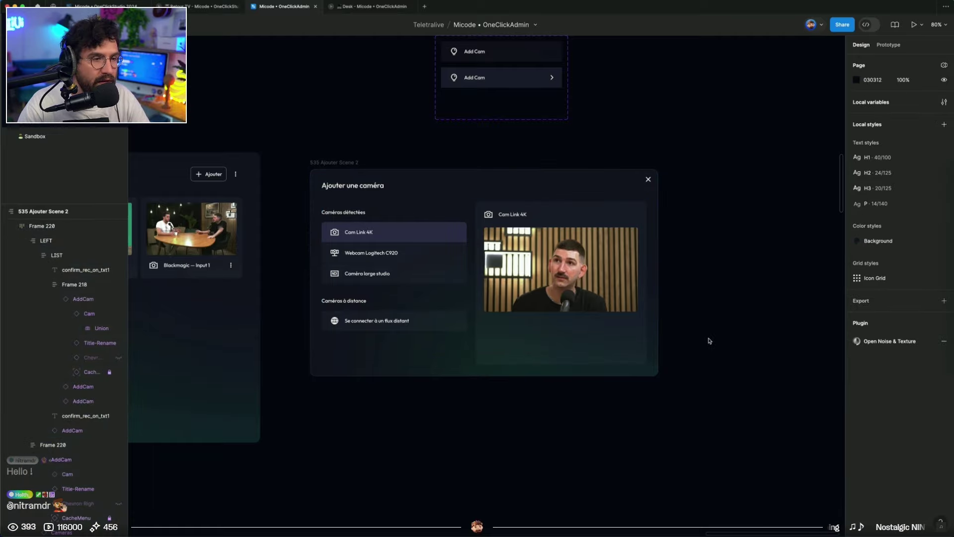
# Copy the Annuler and Ajouter l'overlay button group from the 526 Overlay Editor 2 frame and paste it below the camera preview
pyautogui.moveTo(458, 444); pyautogui.dragTo(603, 341)
pyautogui.scroll(-5, 603, 341)
pyautogui.moveTo(466, 466); pyautogui.dragTo(696, 328)
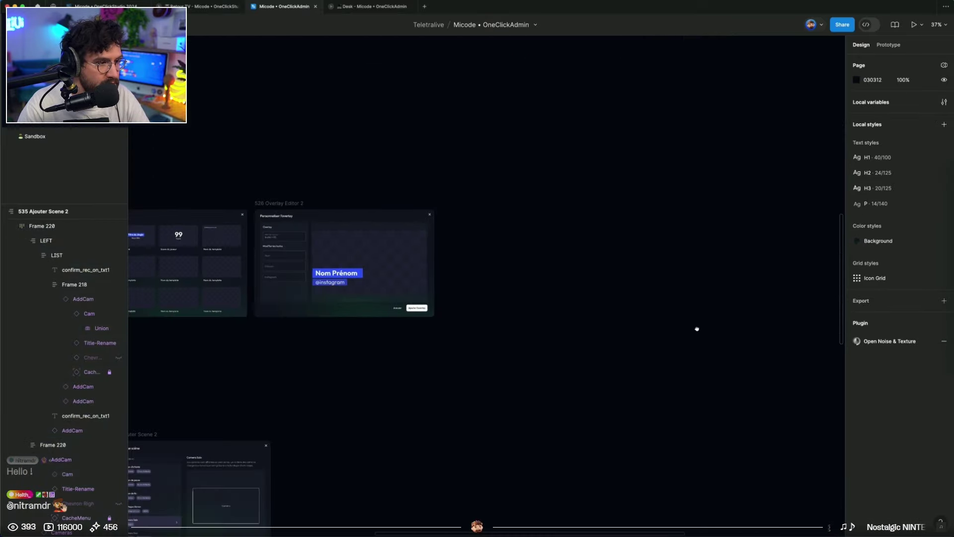
pyautogui.scroll(6, 418, 308)
pyautogui.doubleClick(418, 309)
pyautogui.click(506, 324)
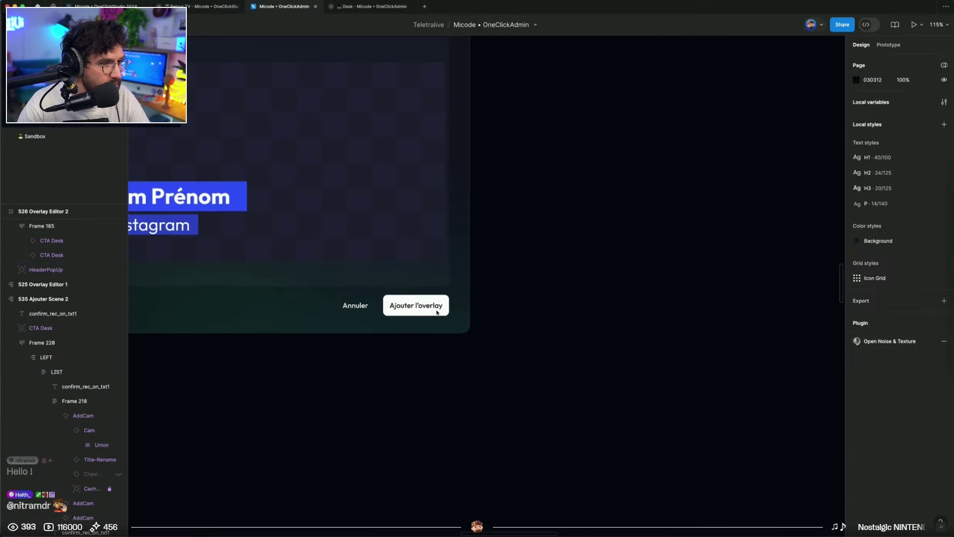
pyautogui.click(437, 311)
pyautogui.scroll(-8, 336, 388)
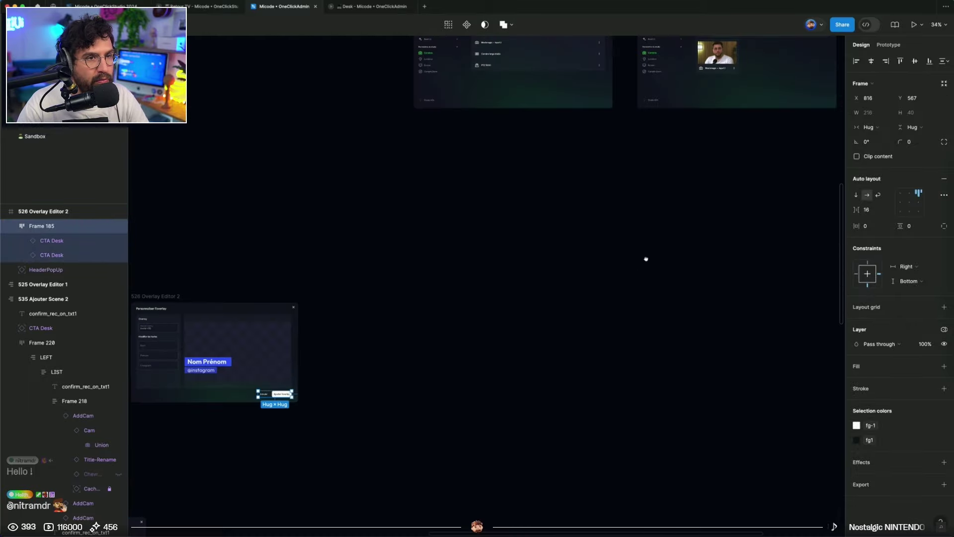
pyautogui.moveTo(646, 258); pyautogui.dragTo(343, 317)
pyautogui.click(435, 299)
pyautogui.doubleClick(435, 298)
pyautogui.press('super+v')
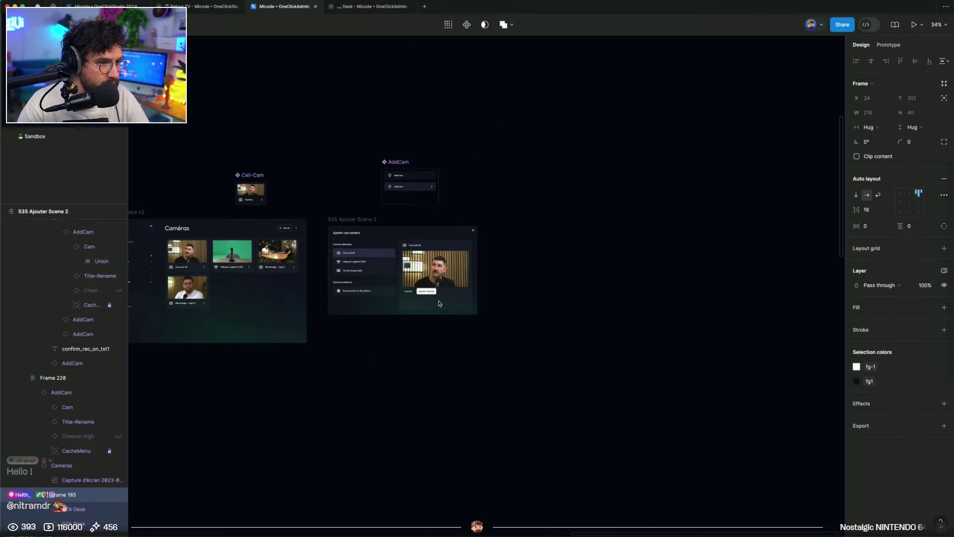
# Position the pasted button group absolutely in the detail frame's bottom-right corner and nudge it inward to X 240, Y 394
pyautogui.scroll(6, 439, 303)
pyautogui.click(438, 304)
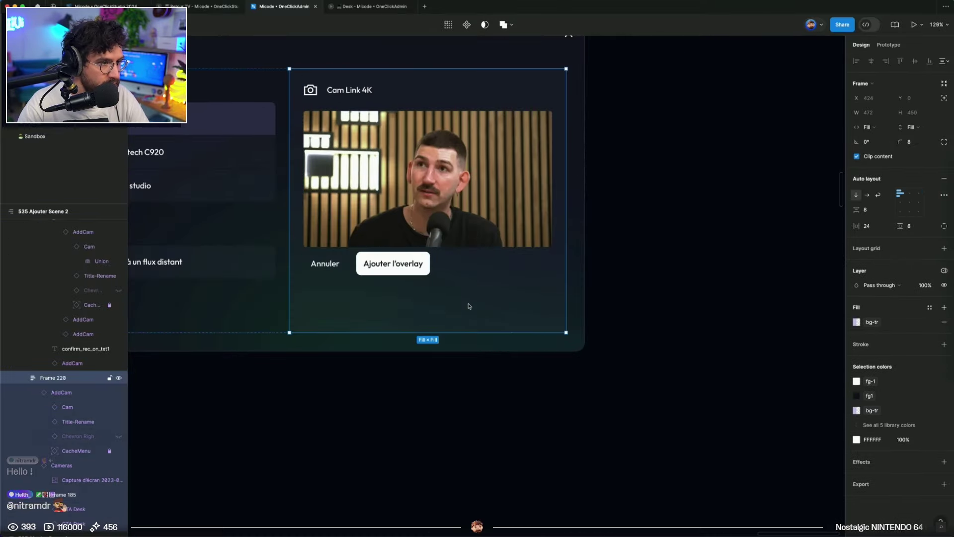
pyautogui.click(411, 264)
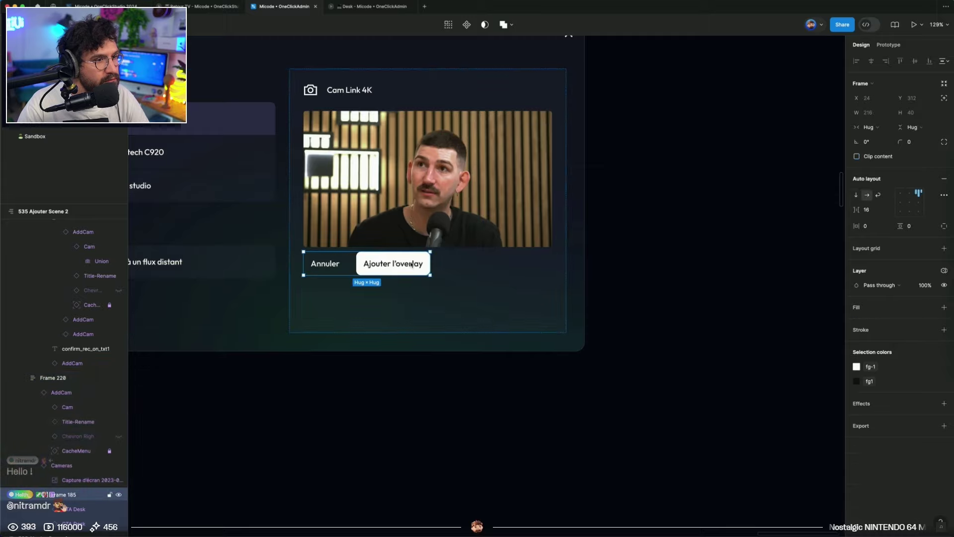
pyautogui.click(945, 99)
pyautogui.click(886, 61)
pyautogui.click(927, 62)
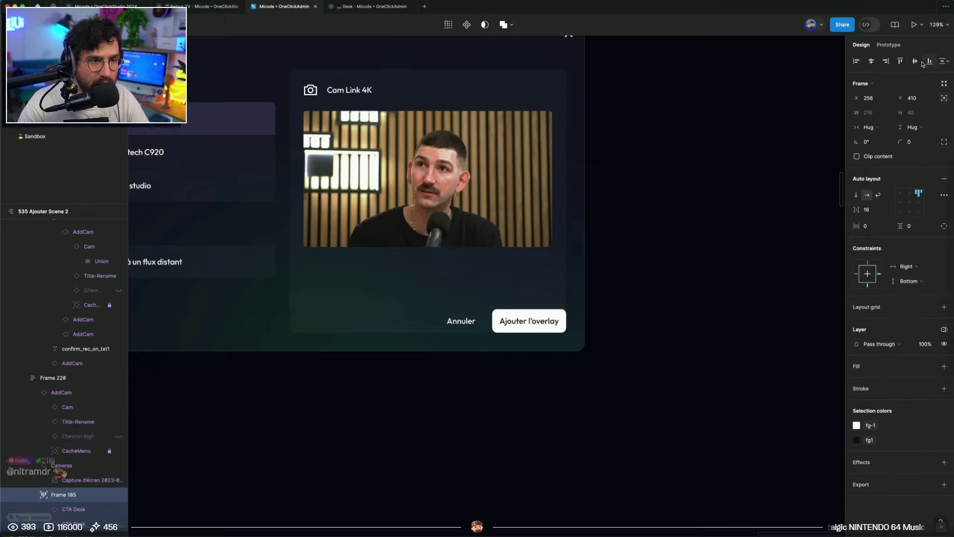
pyautogui.hotkey('shift', 'Up')
pyautogui.hotkey('shift', 'Up')
pyautogui.hotkey('shift', 'Left')
pyautogui.hotkey('shift', 'Left')
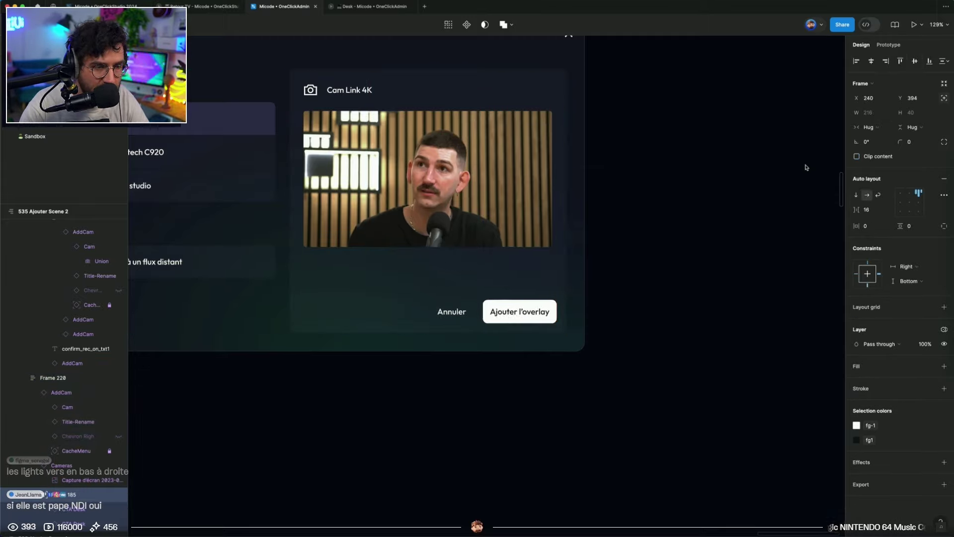
# Shorten the "Ajouter l'overlay" button label to "Ajouter"
pyautogui.doubleClick(527, 311)
pyautogui.doubleClick(532, 311)
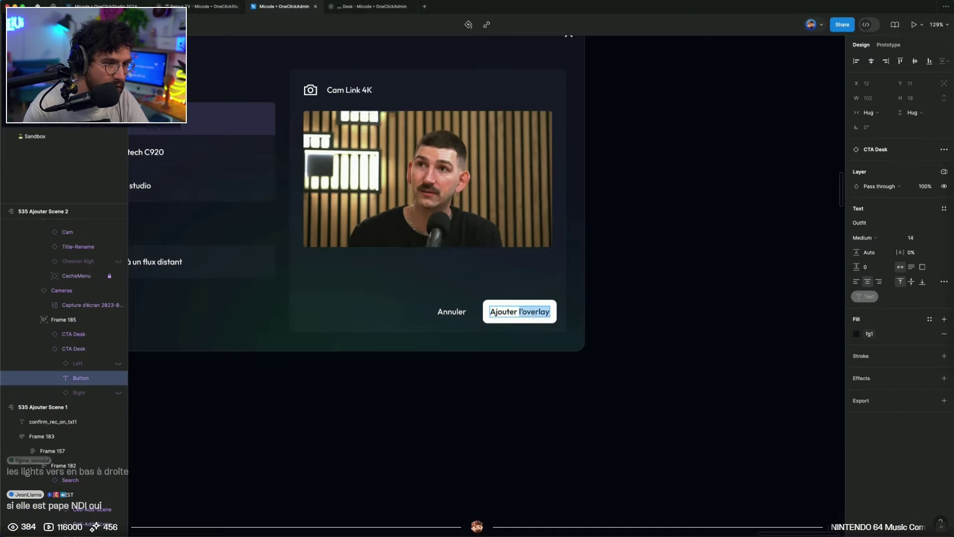
pyautogui.press('BackSpace')
pyautogui.click(604, 328)
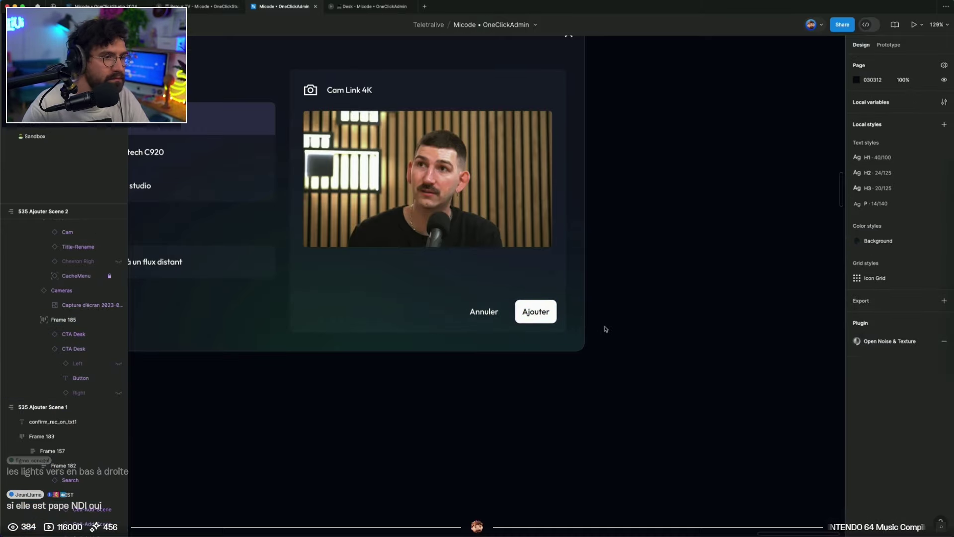
# Ungroup the two buttons in the detail frame and delete the Annuler button
pyautogui.scroll(3, 571, 373)
pyautogui.hscroll(-2, 571, 372)
pyautogui.click(558, 383)
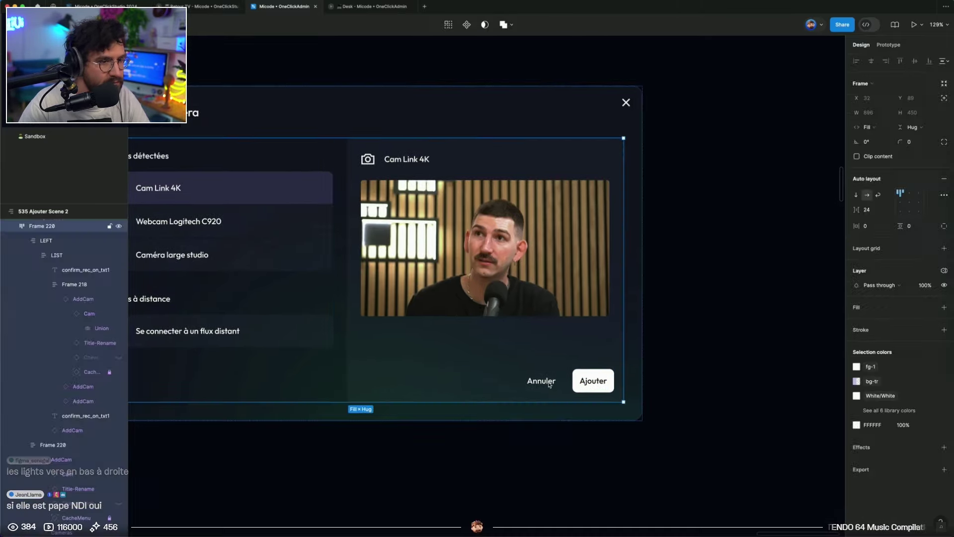
pyautogui.click(557, 382)
pyautogui.click(544, 381)
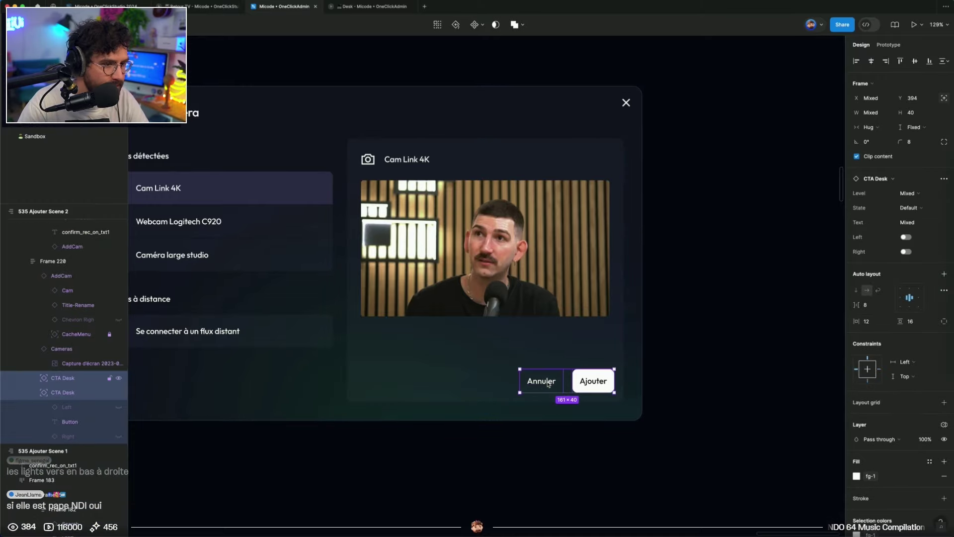
pyautogui.press('Delete')
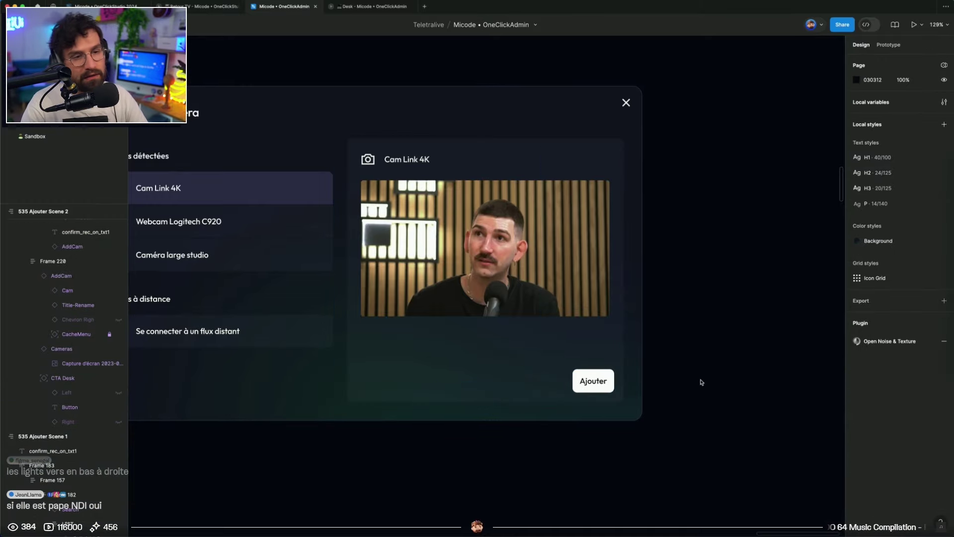
# Set the horizontal padding of the detail frame around the camera preview to 16
pyautogui.click(593, 381)
pyautogui.doubleClick(593, 381)
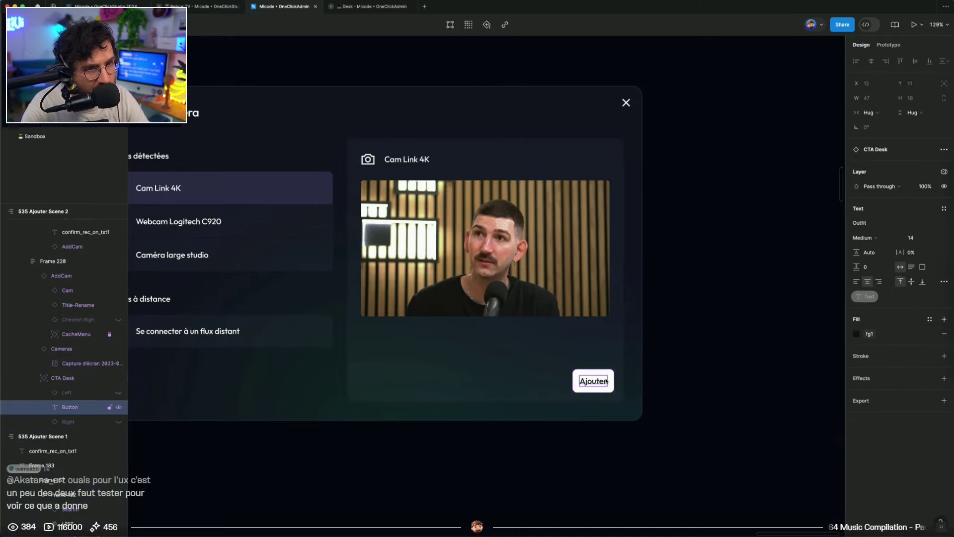
pyautogui.click(620, 229)
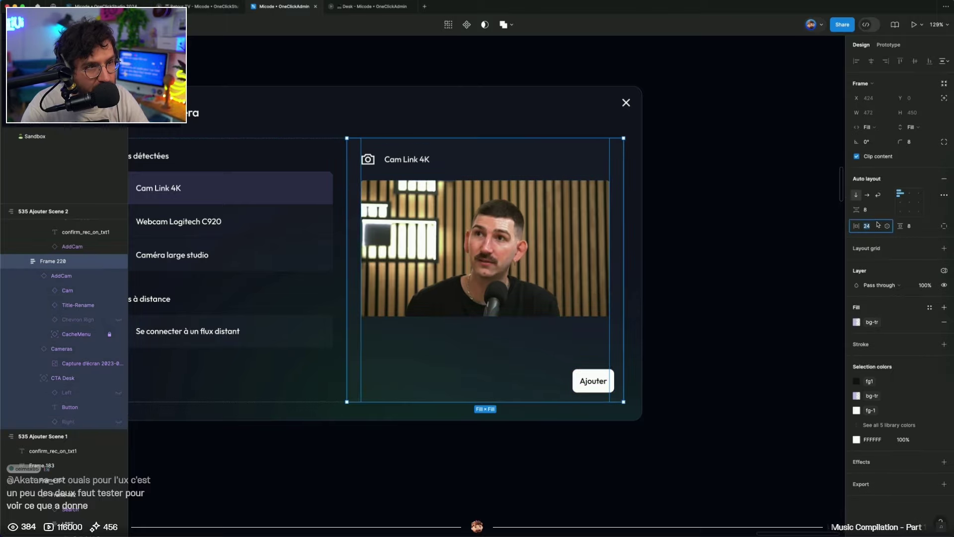
pyautogui.write('16')
pyautogui.press('Return')
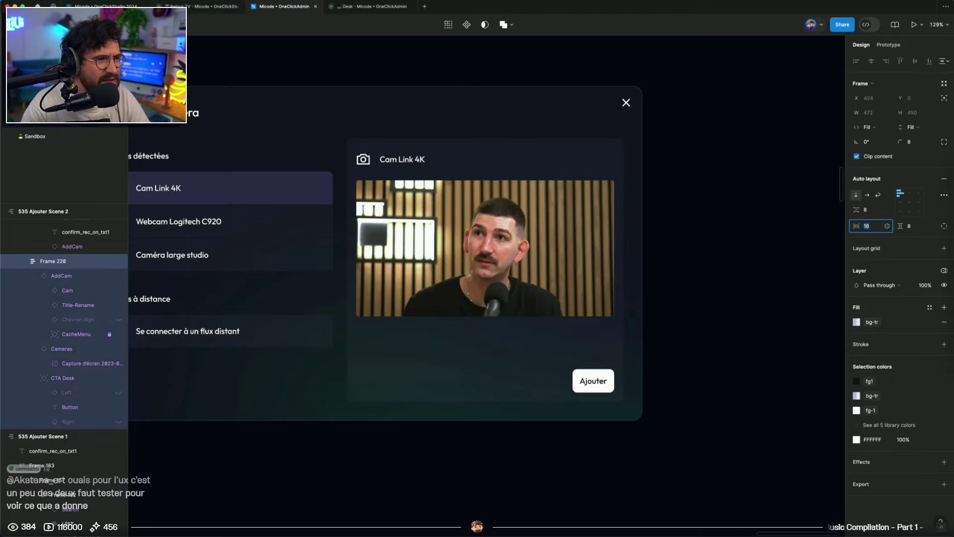
pyautogui.click(663, 385)
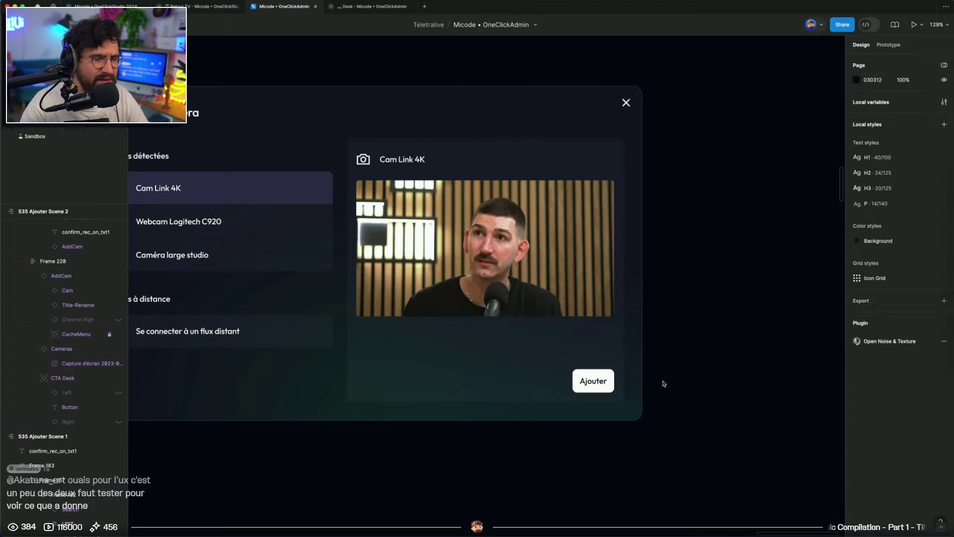
# Check the dialog with its single Ajouter button in the Desk prototype and return to the design file
pyautogui.moveTo(660, 396); pyautogui.dragTo(764, 366)
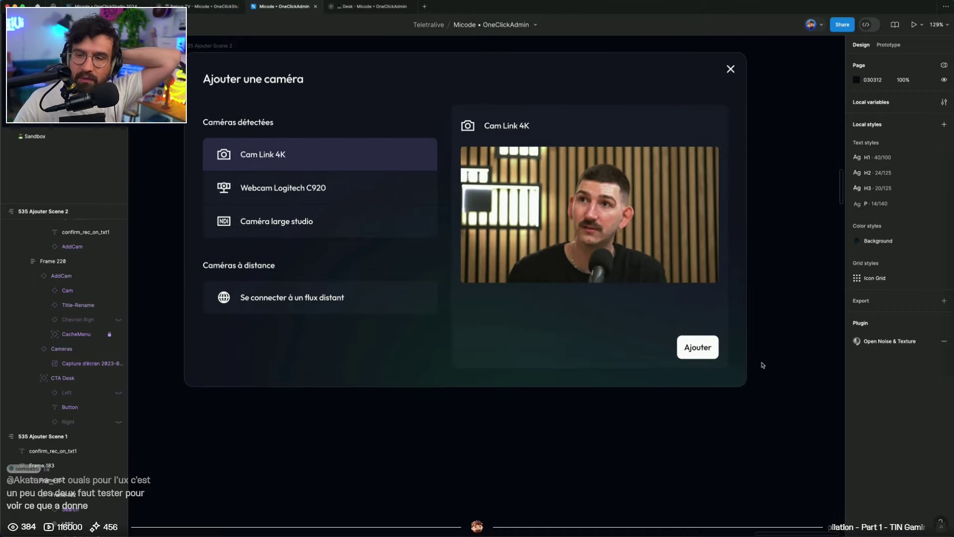
pyautogui.hscroll(1, 763, 365)
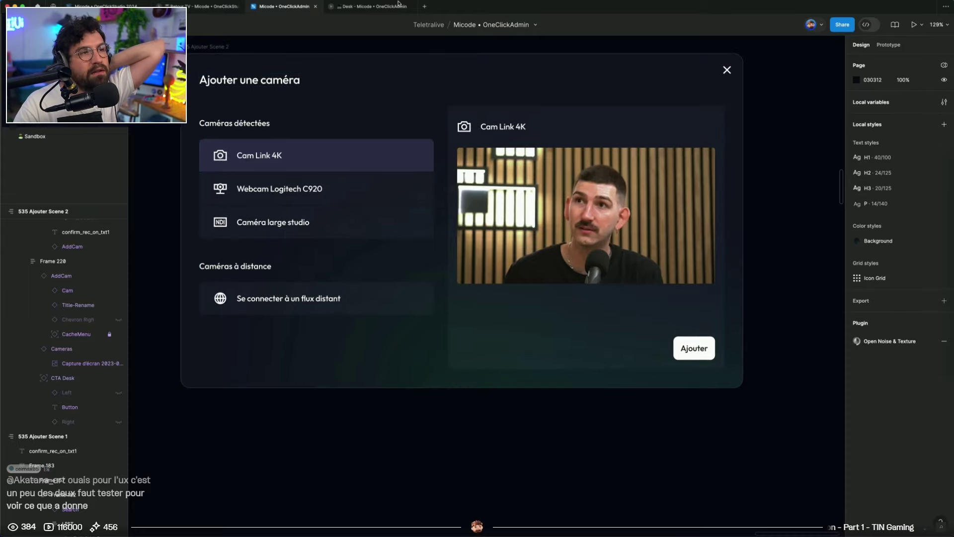
pyautogui.hotkey('ctrl', 'Tab')
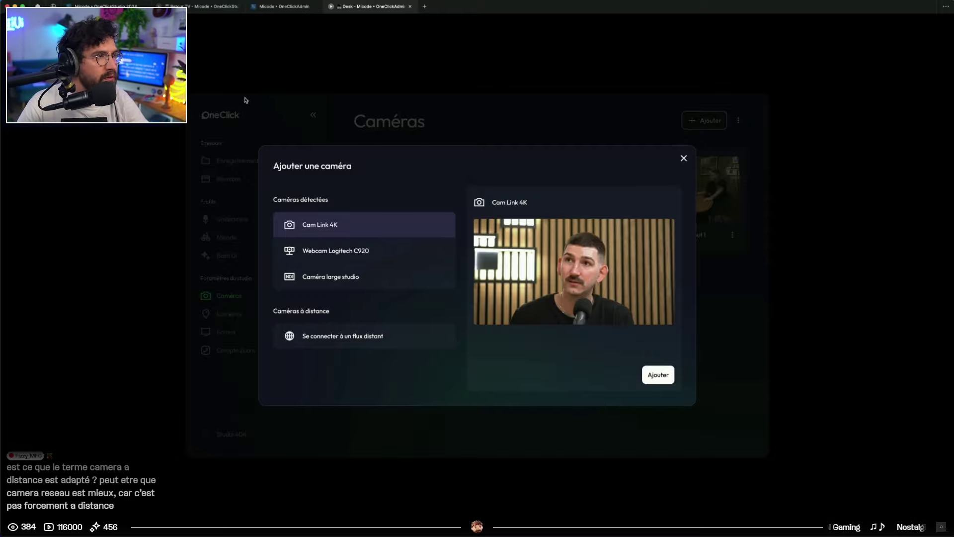
pyautogui.click(283, 6)
# Change the "Caméras à distance" heading to "Caméras réseau"
pyautogui.doubleClick(253, 267)
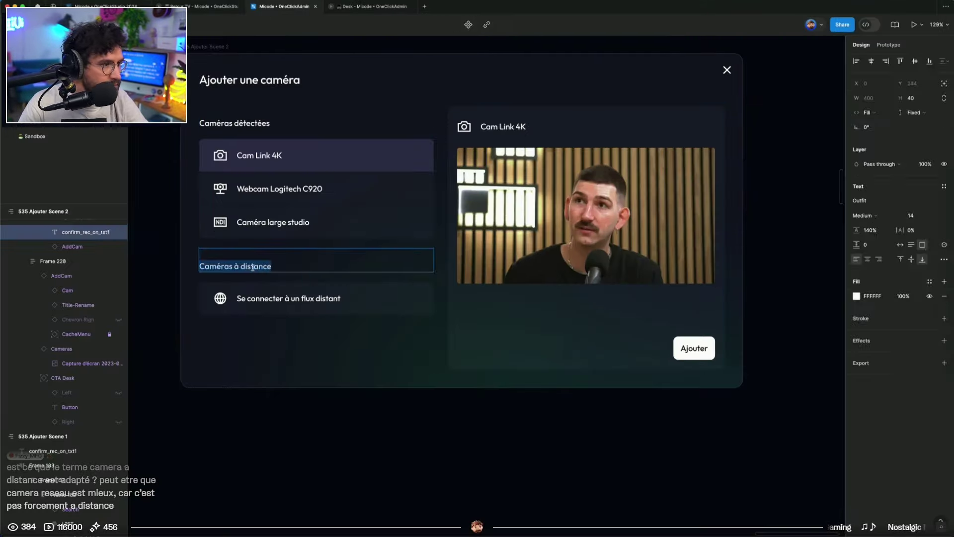
pyautogui.click(253, 267)
pyautogui.moveTo(234, 267); pyautogui.dragTo(321, 269)
pyautogui.write('réseau')
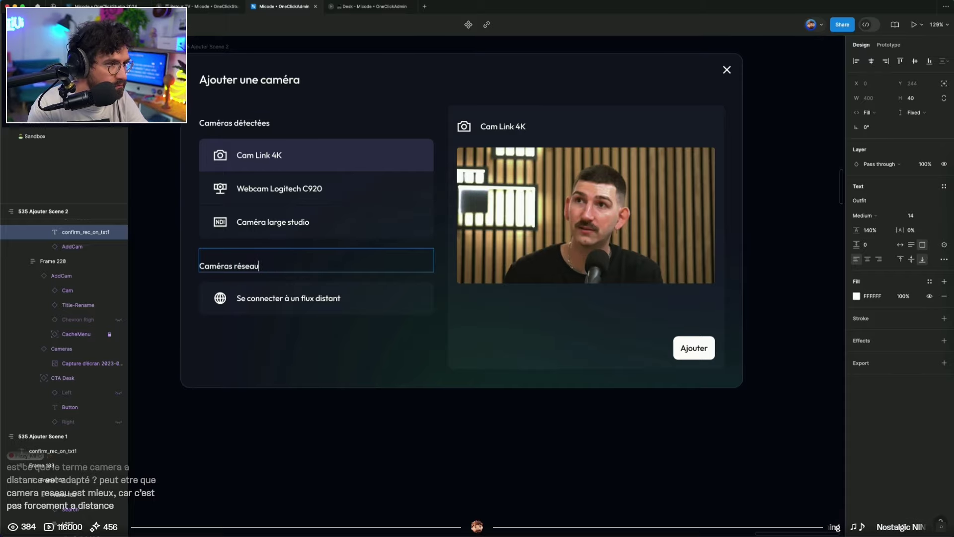
# Try the heading "Caméras branchées" in place of "Caméras détectées" above the first camera list
pyautogui.doubleClick(249, 122)
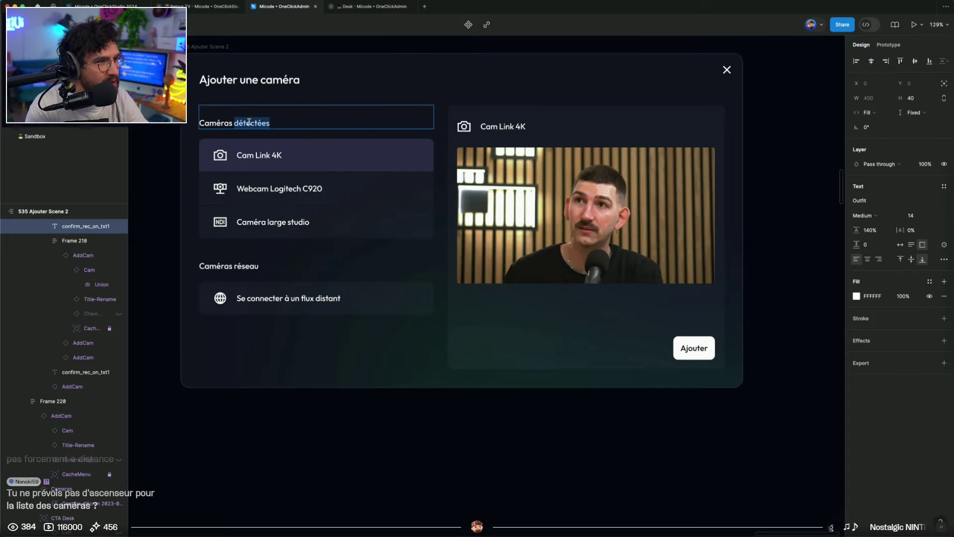
pyautogui.scroll(3, 249, 123)
pyautogui.write('branchées')
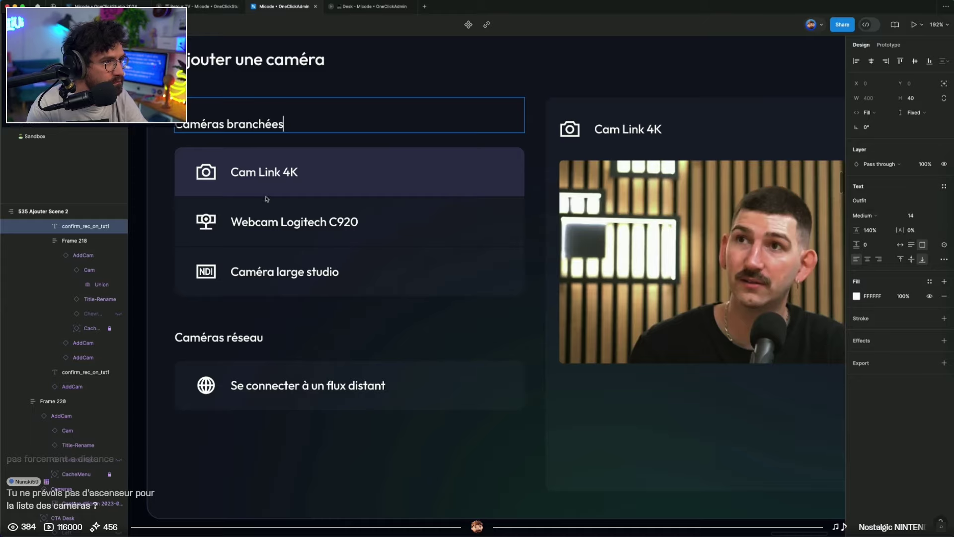
pyautogui.hscroll(-3, 265, 199)
pyautogui.click(330, 472)
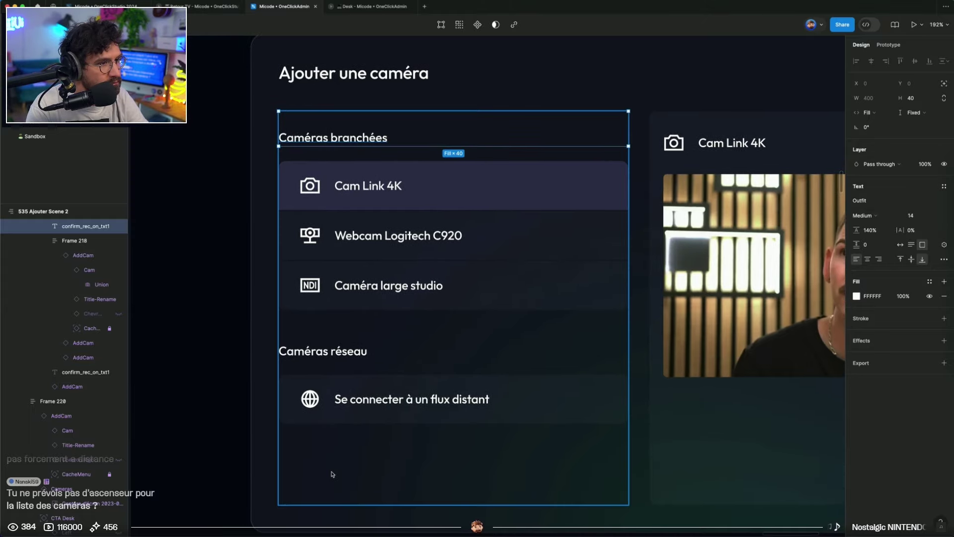
pyautogui.click(268, 420)
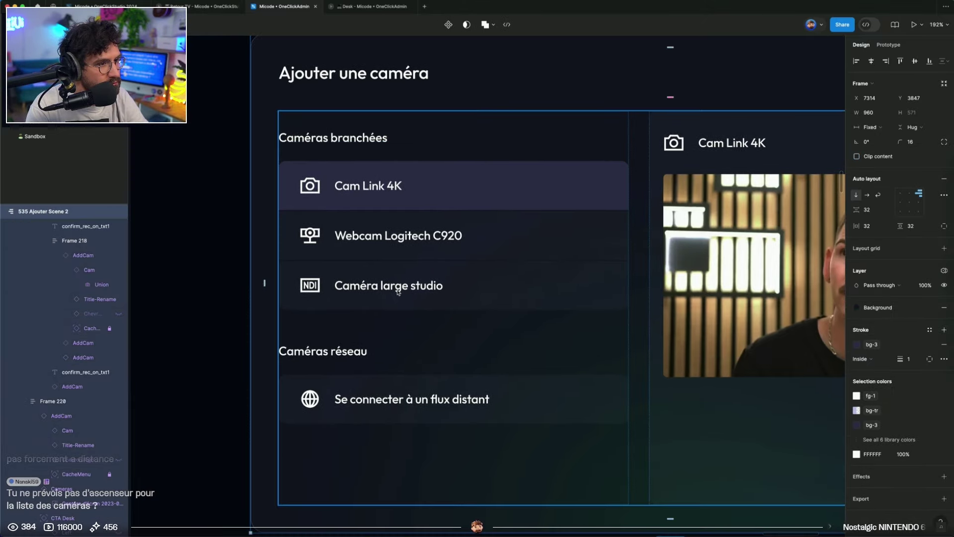
# Undo the wording change of the first camera list's heading and deselect it
pyautogui.press('super+z')
pyautogui.press('super+z')
pyautogui.press('super+z')
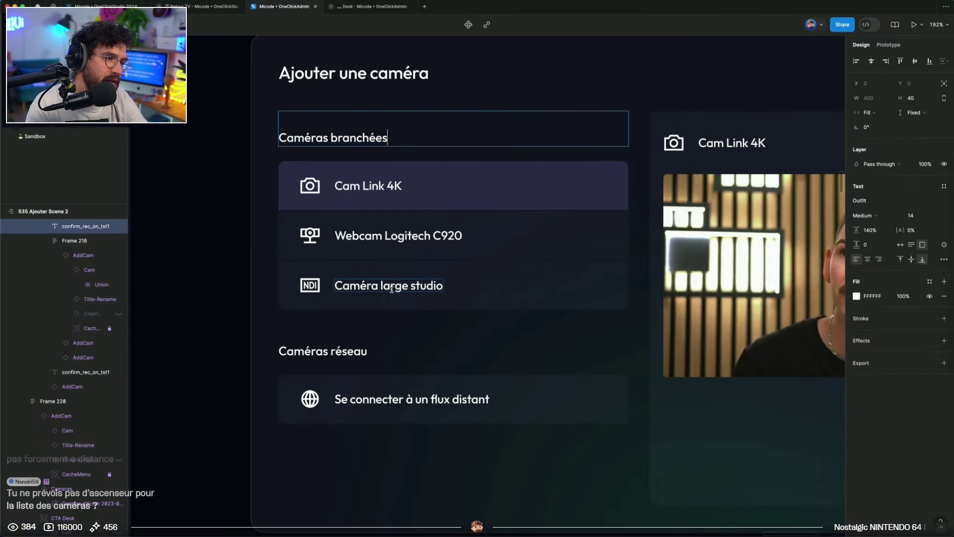
pyautogui.press('super+z')
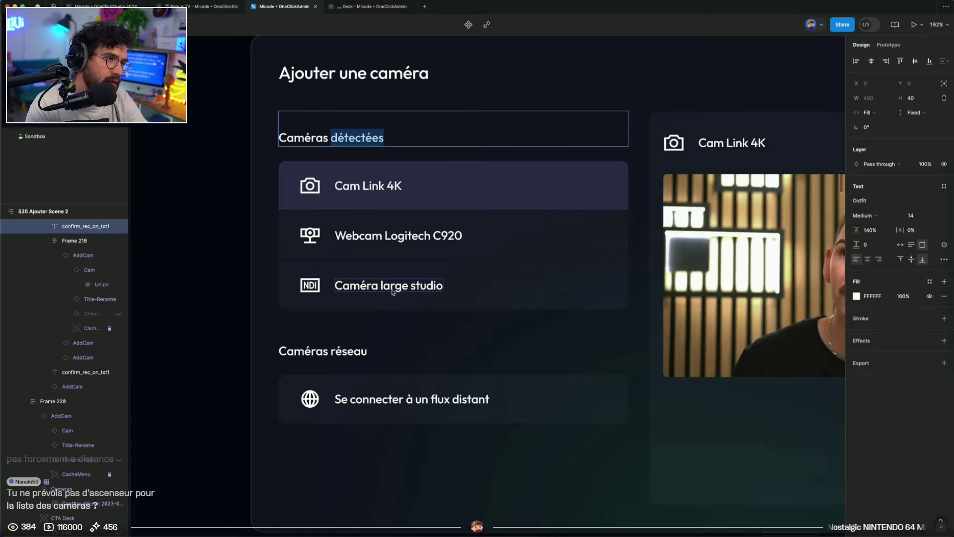
pyautogui.click(230, 256)
pyautogui.hscroll(-2, 229, 257)
pyautogui.scroll(-1, 228, 257)
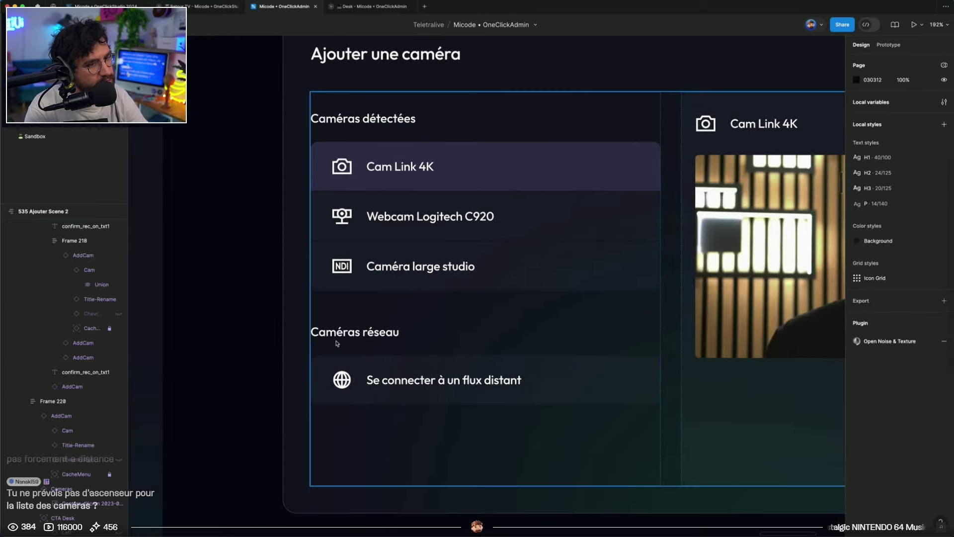
# Duplicate the "Caméra large studio" row four times in the detected cameras list
pyautogui.scroll(-5, 251, 337)
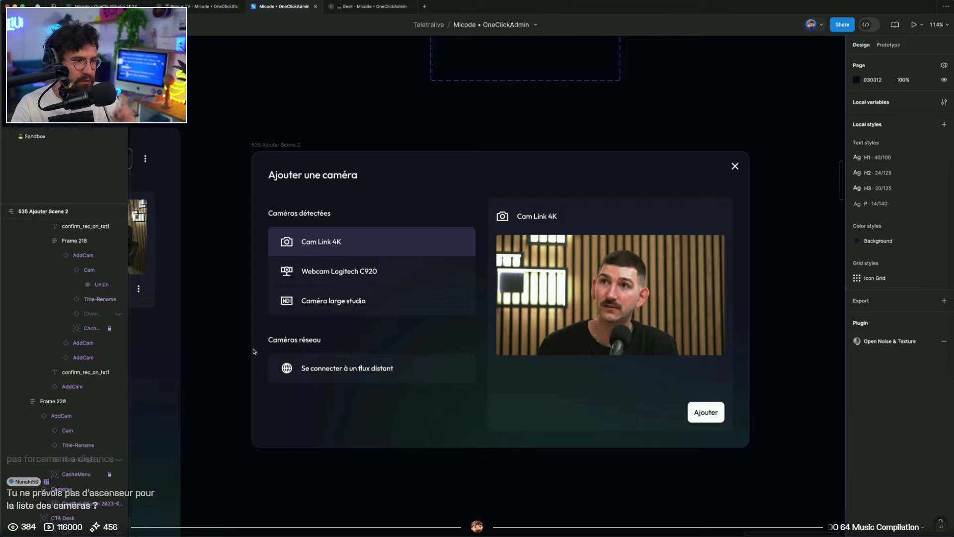
pyautogui.click(336, 328)
pyautogui.click(388, 301)
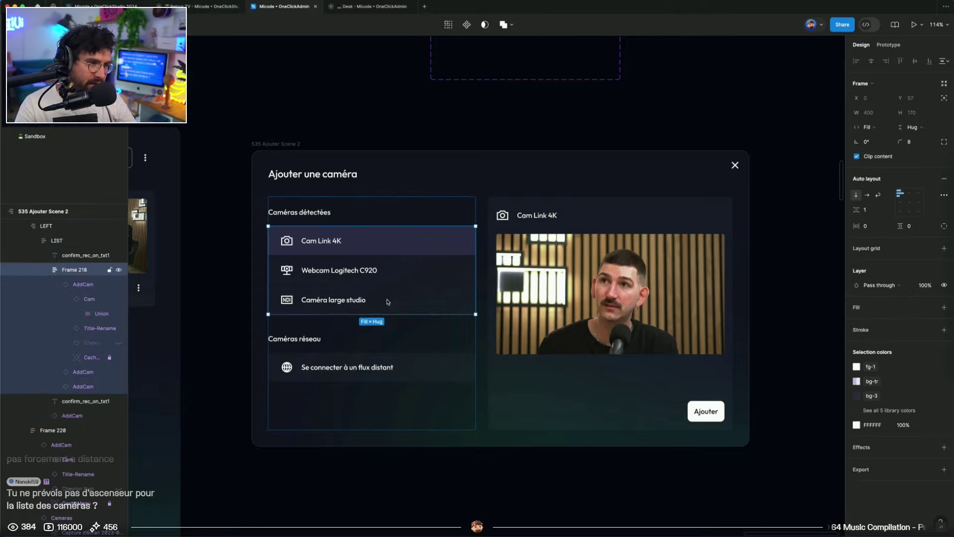
pyautogui.click(387, 301)
pyautogui.hotkey('ctrl', 'd')
pyautogui.hotkey('ctrl', 'd')
pyautogui.hotkey('ctrl', 'd')
pyautogui.hotkey('ctrl', 'd')
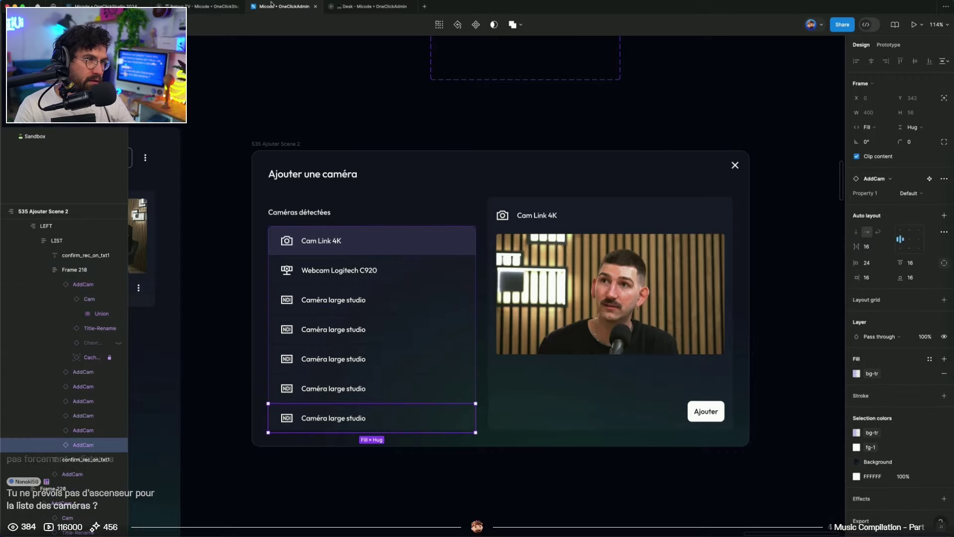
# Test how the lengthened camera list scrolls inside the dialog in the Desk prototype
pyautogui.click(367, 6)
pyautogui.scroll(-2, 439, 240)
pyautogui.scroll(2, 439, 253)
pyautogui.scroll(-2, 432, 273)
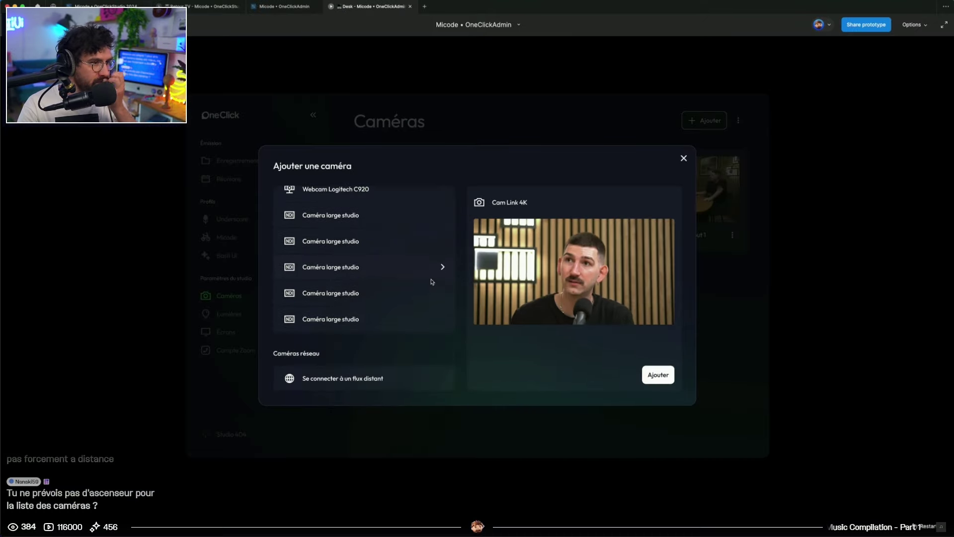
pyautogui.scroll(3, 432, 282)
pyautogui.scroll(1, 432, 281)
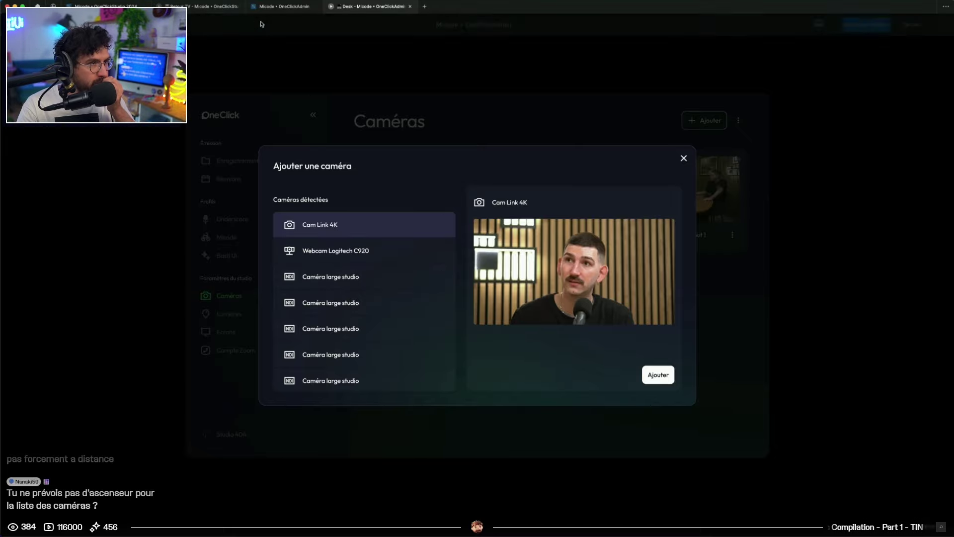
# Return to the design file and delete the duplicated "Caméra large studio" rows from the detected cameras list
pyautogui.click(284, 6)
pyautogui.press('BackSpace')
pyautogui.press('BackSpace')
pyautogui.press('BackSpace')
pyautogui.press('BackSpace')
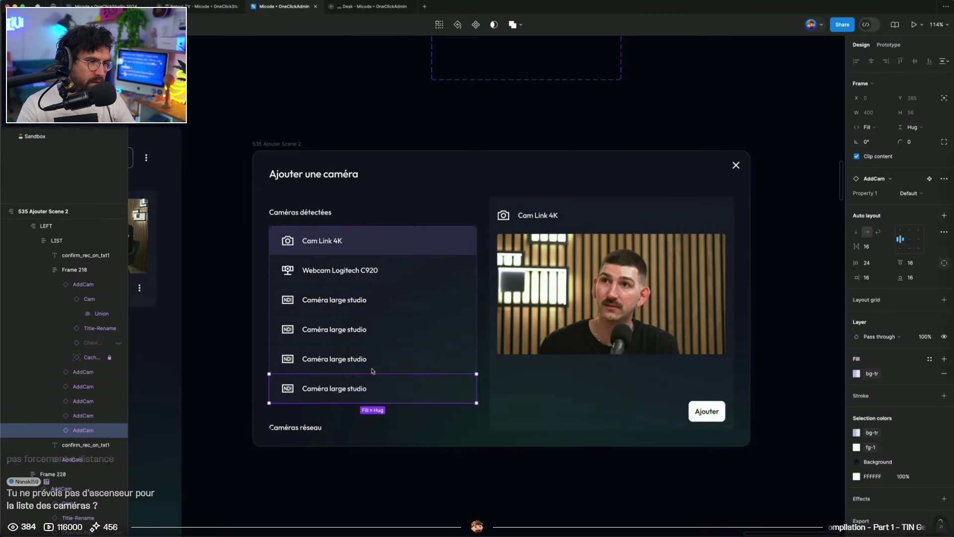
# Switch to OBS and install the OBS Studio 30.1.2 update, relaunching the application
pyautogui.click(254, 367)
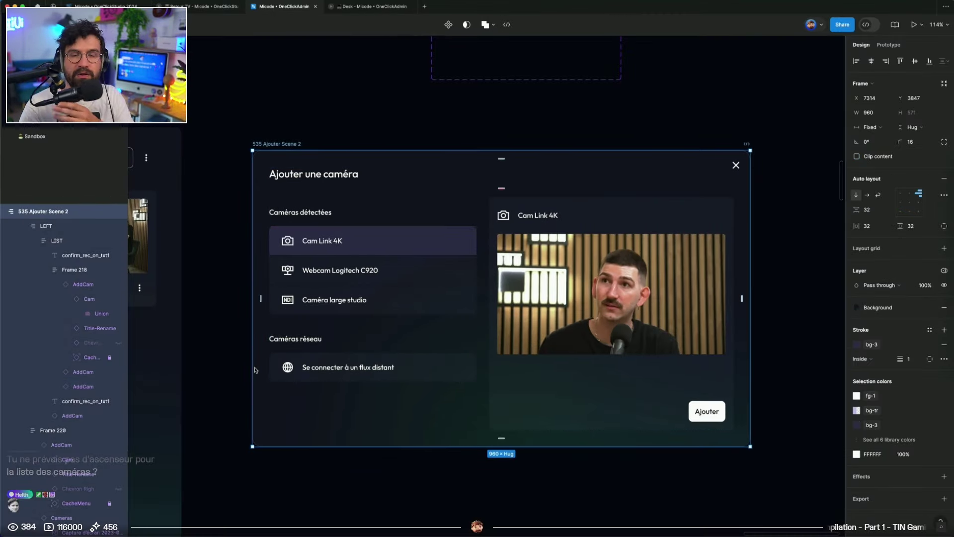
pyautogui.press('super+space')
pyautogui.write('PBS')
pyautogui.write('OBS')
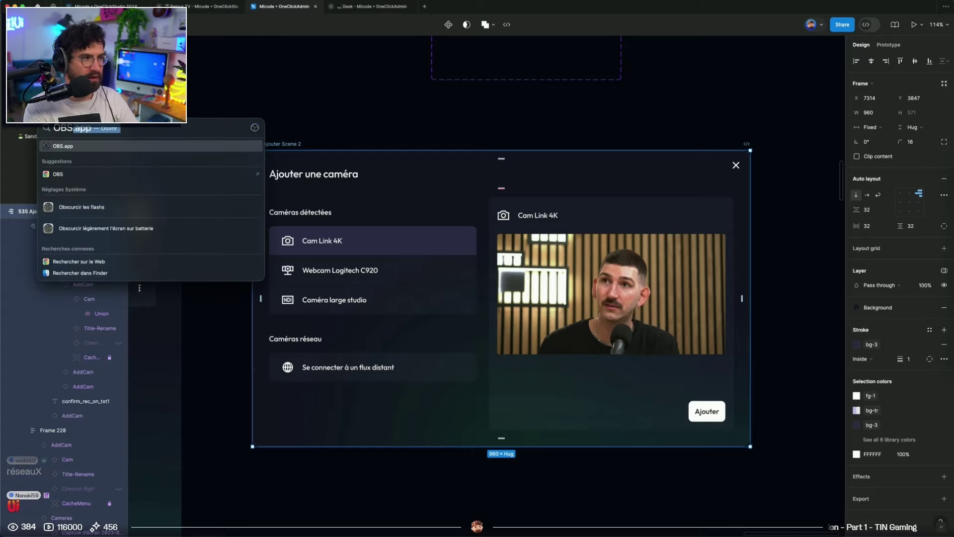
pyautogui.press('Return')
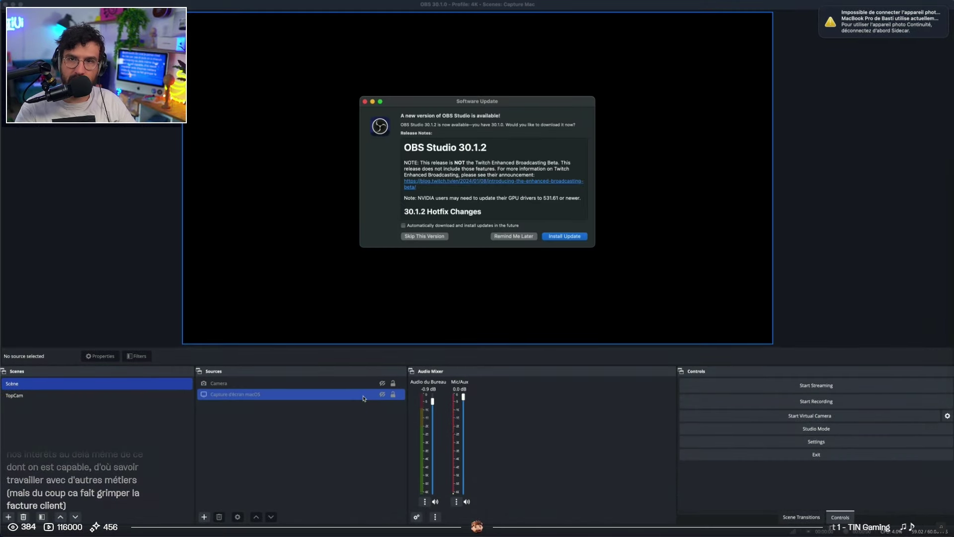
pyautogui.click(566, 236)
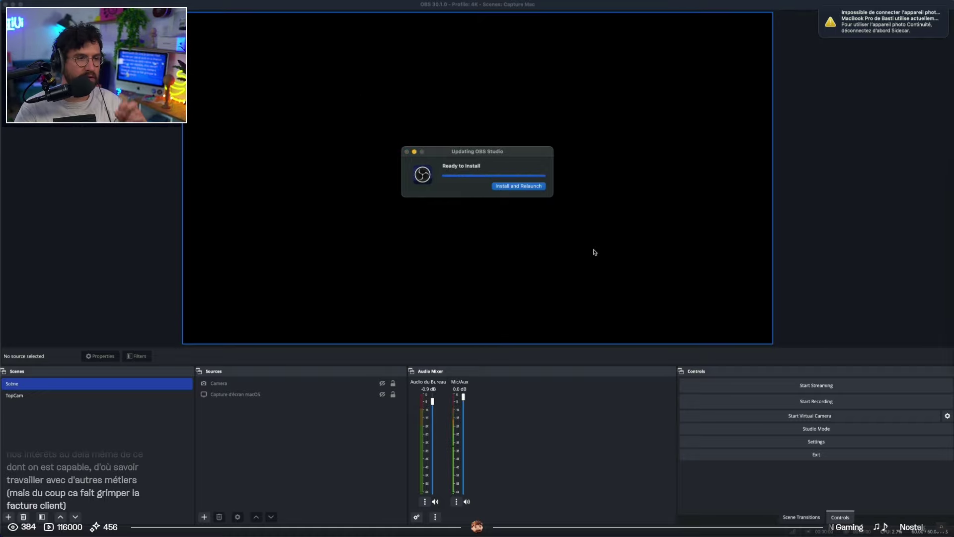
pyautogui.click(524, 188)
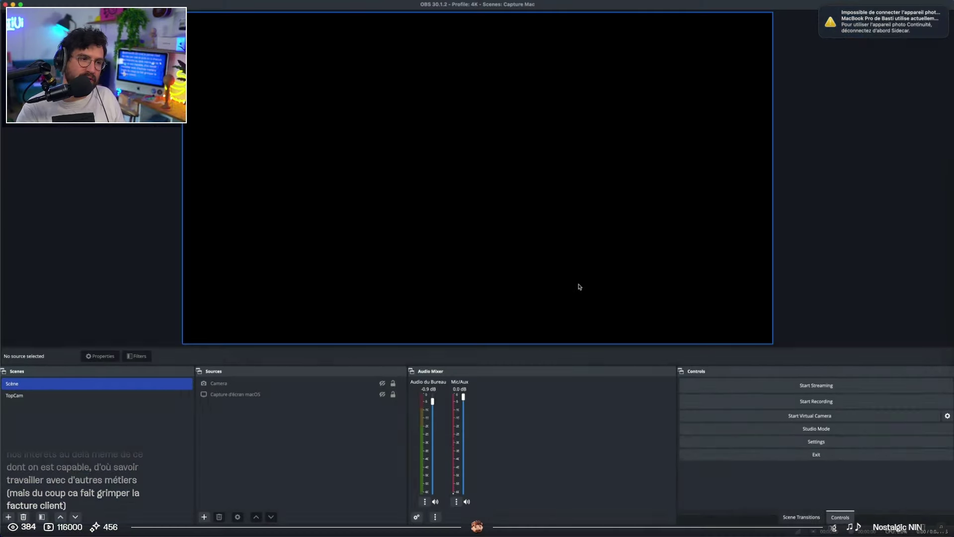
# Dismiss the camera connection notification and shrink the OBS window so the design file shows behind it
pyautogui.click(820, 7)
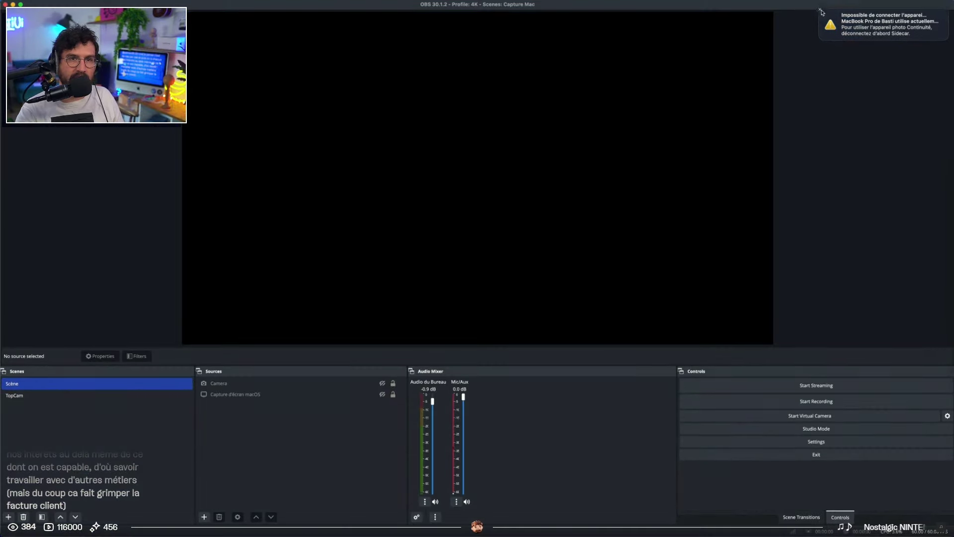
pyautogui.click(367, 384)
pyautogui.click(345, 407)
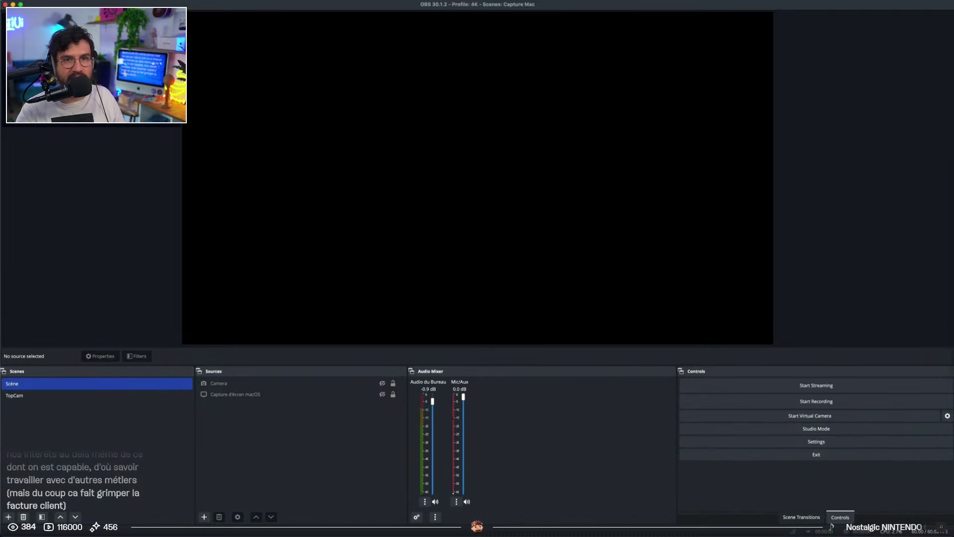
pyautogui.moveTo(952, 5); pyautogui.dragTo(602, 102)
pyautogui.moveTo(580, 107); pyautogui.dragTo(814, 34)
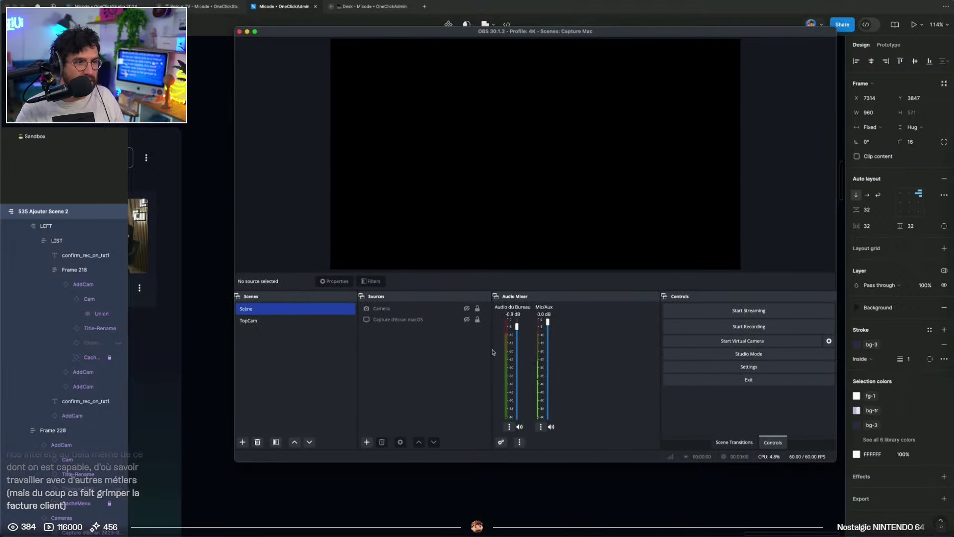
# Examine the source types OBS offers for a scene, then close OBS and deselect the dialog in the design file
pyautogui.click(366, 442)
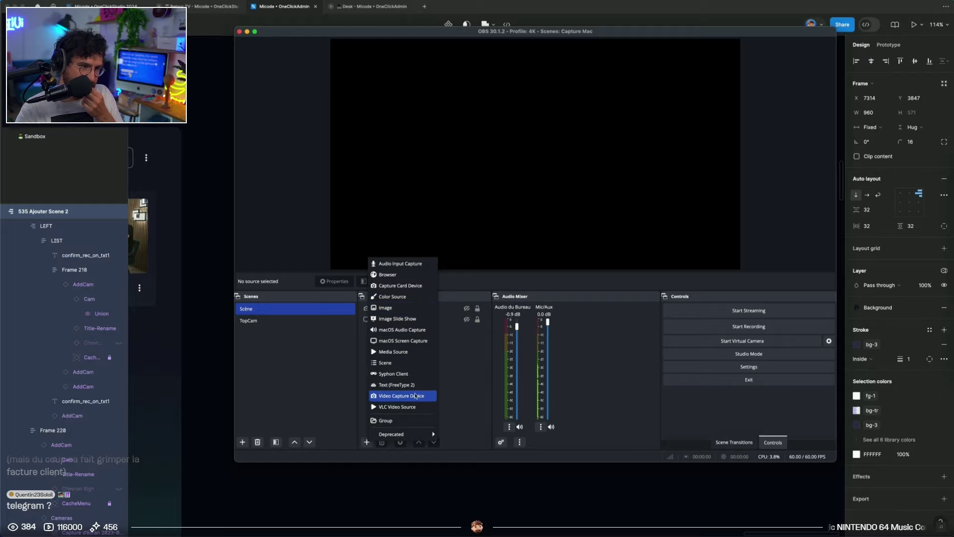
pyautogui.click(451, 367)
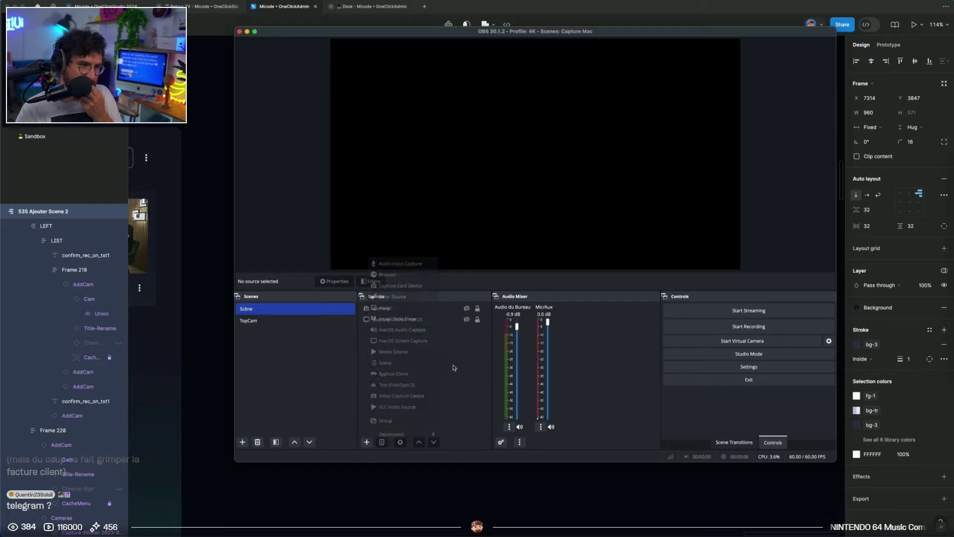
pyautogui.click(239, 31)
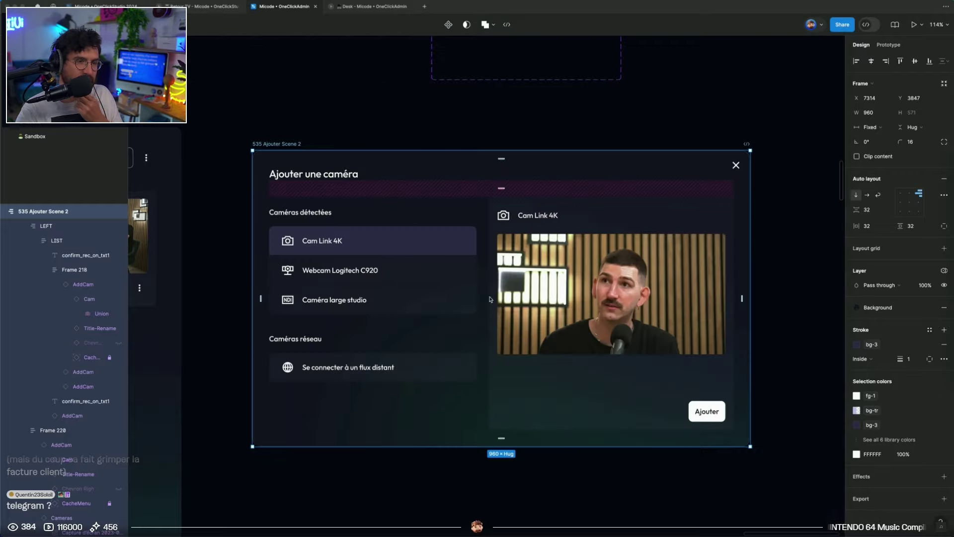
pyautogui.click(803, 264)
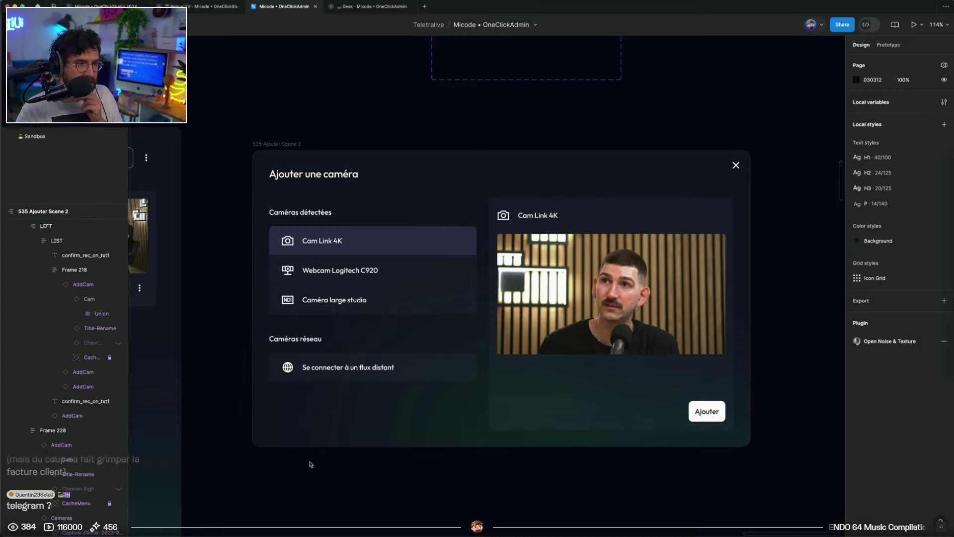
# Duplicate the "Caméra large studio" row once in the detected cameras list
pyautogui.hscroll(-5, 310, 459)
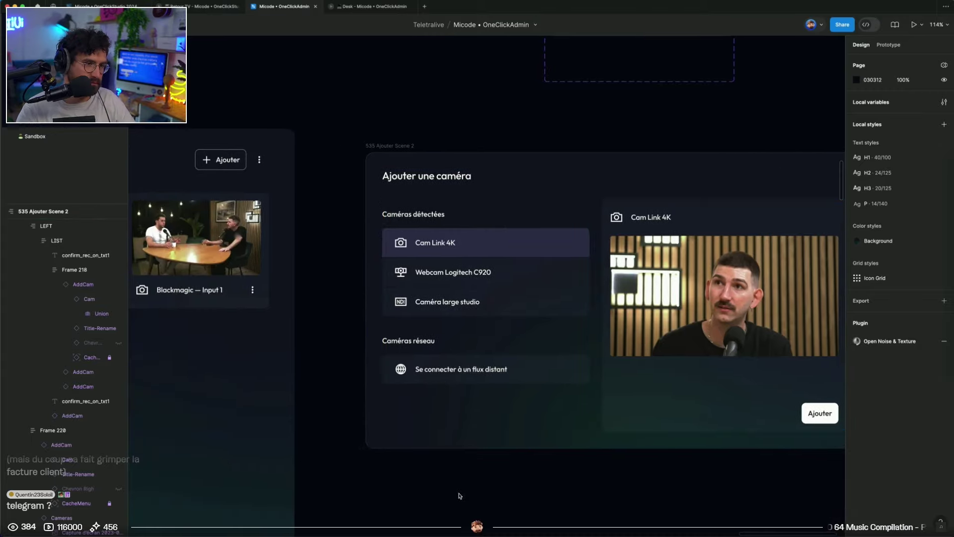
pyautogui.scroll(5, 482, 383)
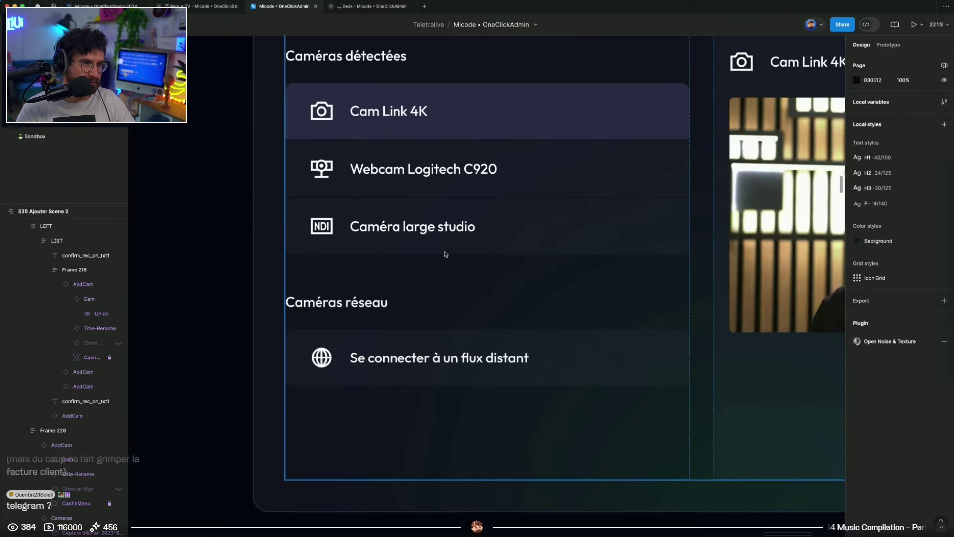
pyautogui.click(423, 231)
pyautogui.doubleClick(423, 231)
pyautogui.doubleClick(423, 231)
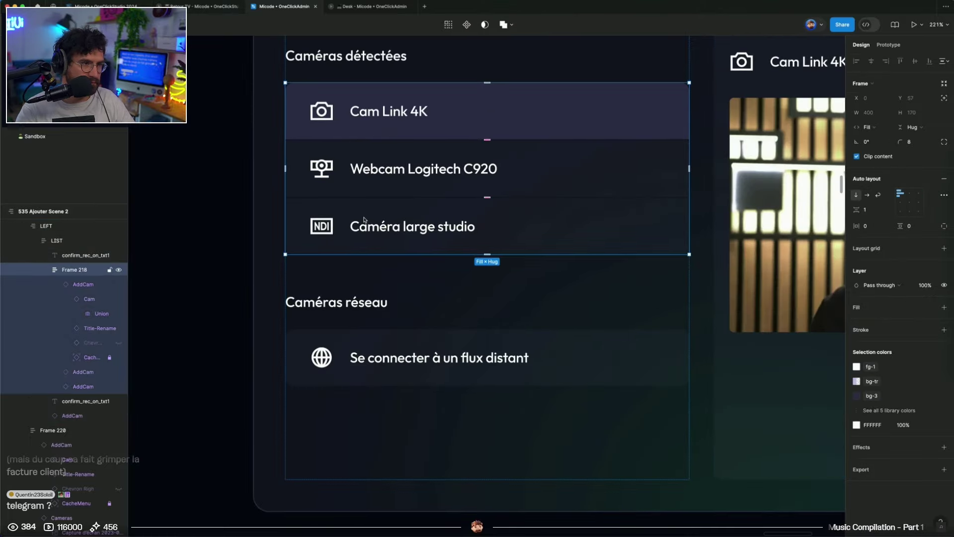
pyautogui.doubleClick(423, 231)
pyautogui.press('super+d')
pyautogui.click(558, 377)
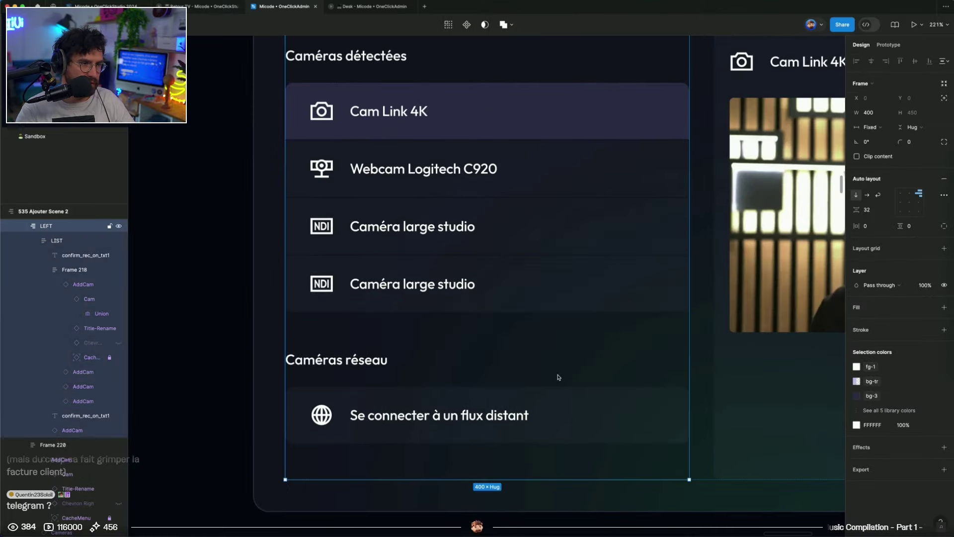
# Move the duplicated "Caméra large studio" row from the detected cameras list to below "Se connecter à un flux distant"
pyautogui.doubleClick(509, 297)
pyautogui.doubleClick(476, 282)
pyautogui.click(476, 283)
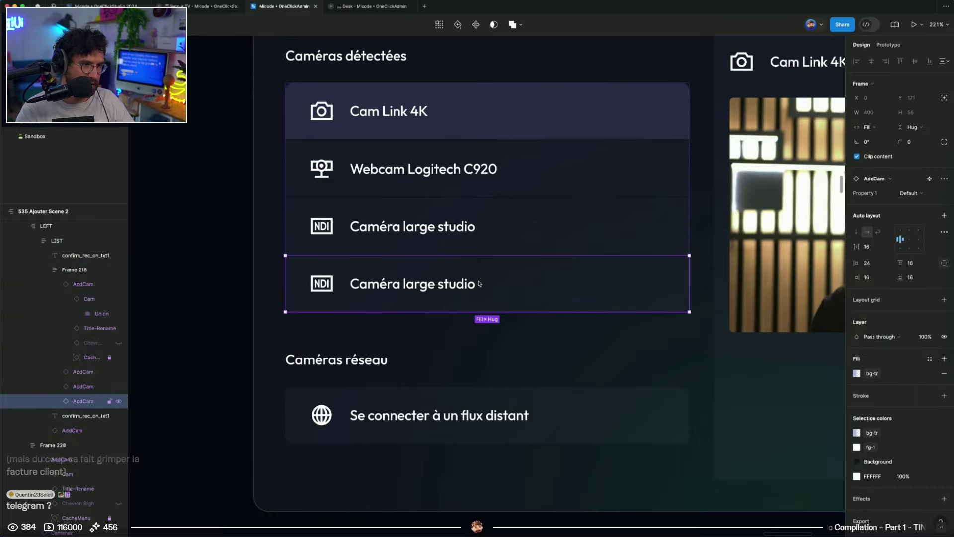
pyautogui.press('Delete')
pyautogui.doubleClick(470, 370)
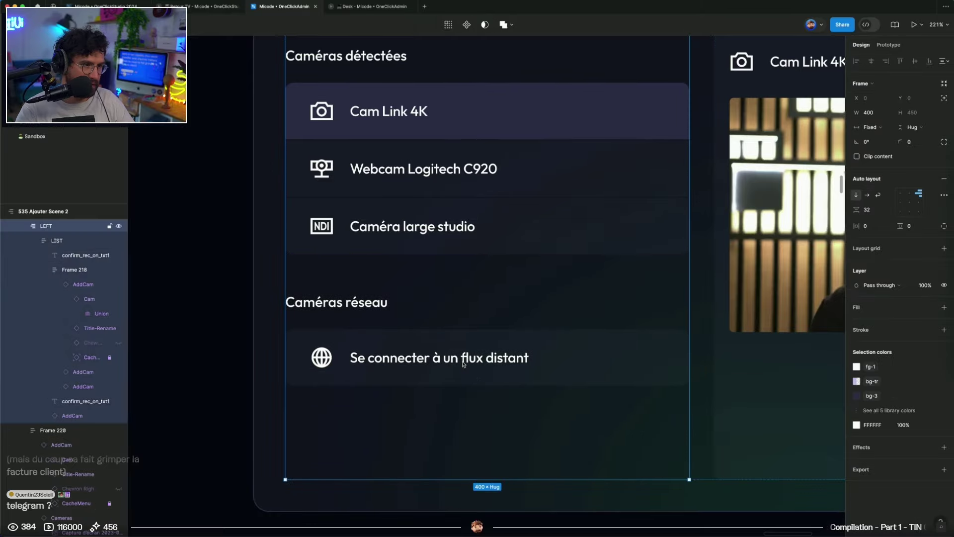
pyautogui.click(494, 361)
pyautogui.click(916, 143)
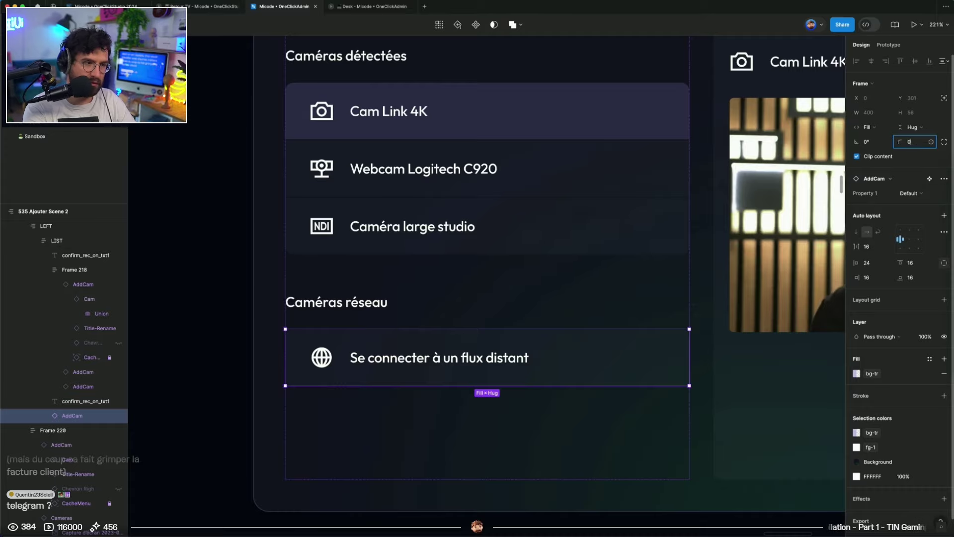
pyautogui.hotkey('ctrl', 'v')
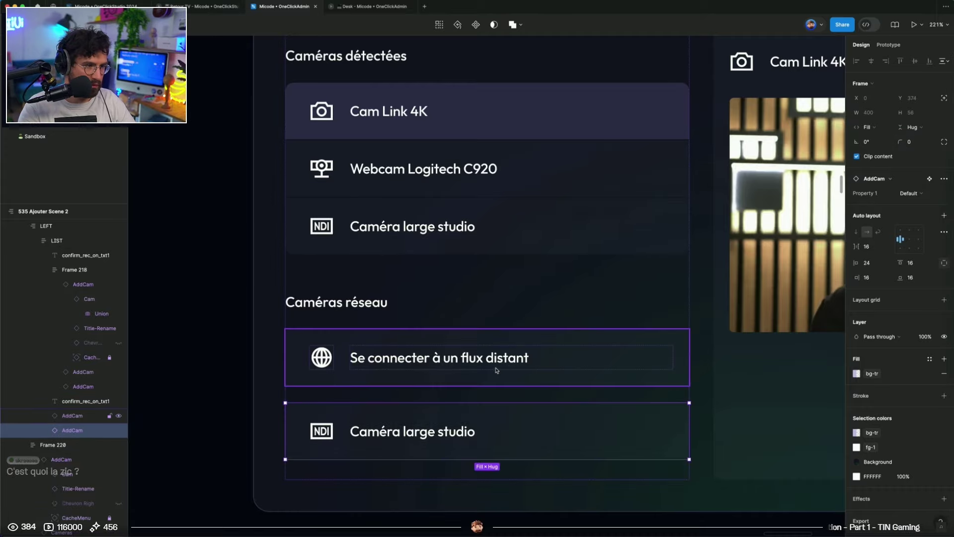
# Wrap the two network camera rows in a vertical auto layout with a spacing of 1
pyautogui.keyDown('shift'); pyautogui.click(496, 371); pyautogui.keyUp('shift')
pyautogui.hotkey('shift', 'a')
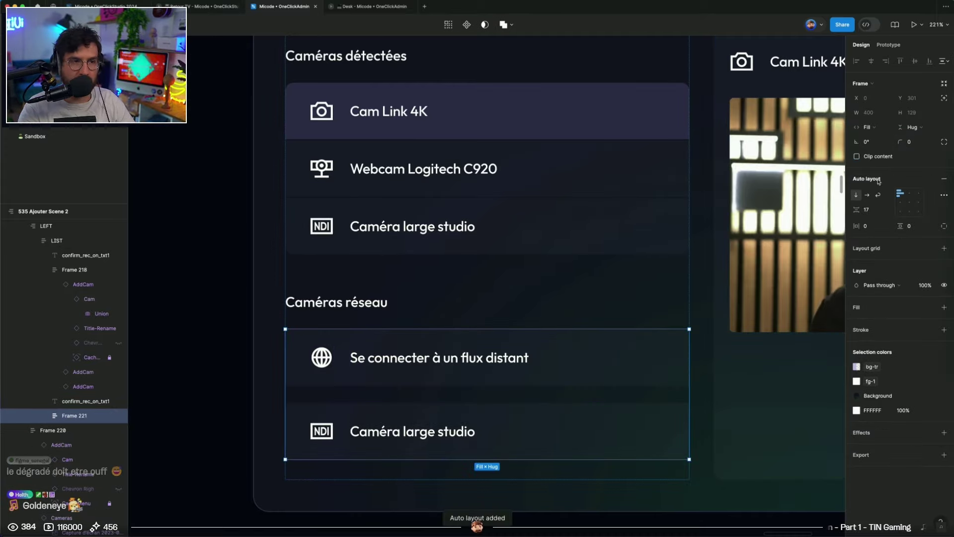
pyautogui.click(877, 209)
pyautogui.write('1')
pyautogui.press('Return')
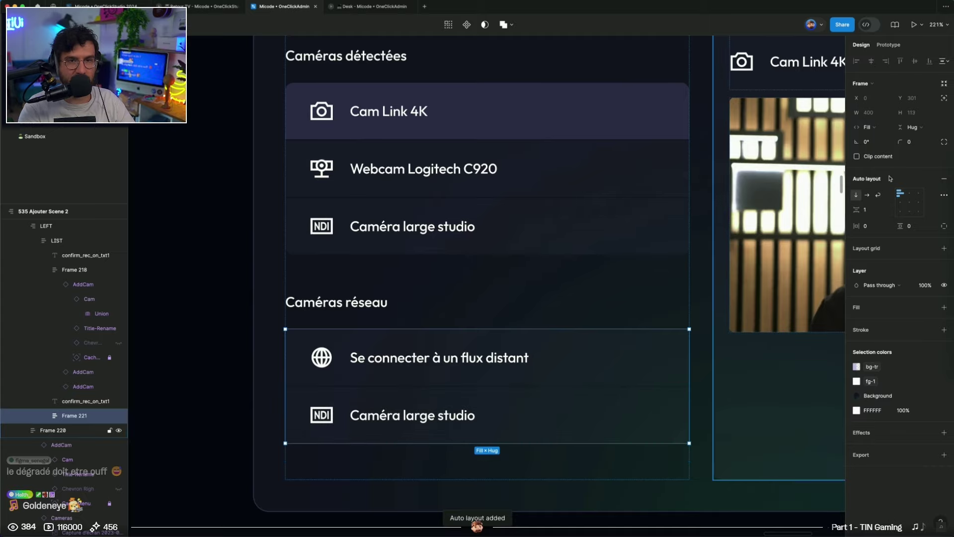
# Give the network cameras frame a corner radius of 8 and clip its content
pyautogui.click(914, 141)
pyautogui.write('8')
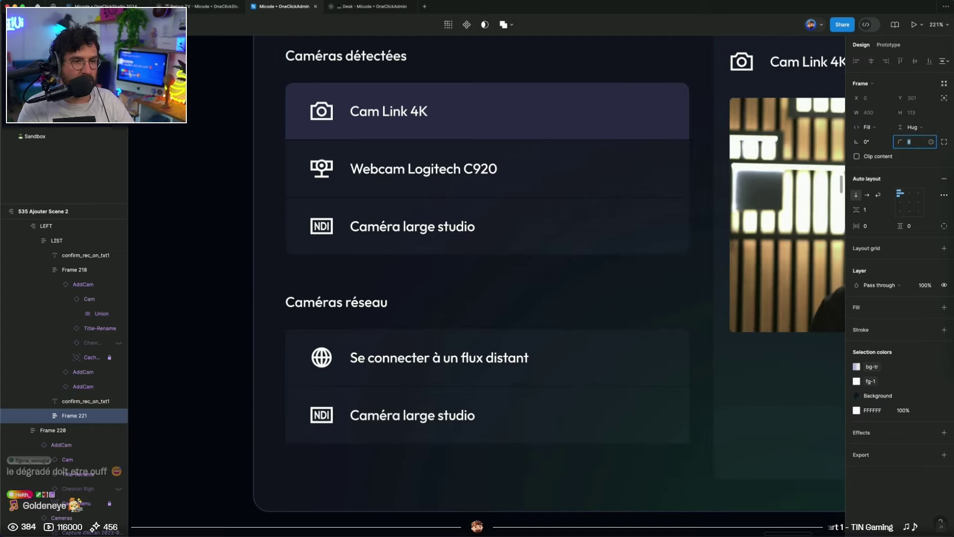
pyautogui.press('Return')
pyautogui.click(884, 157)
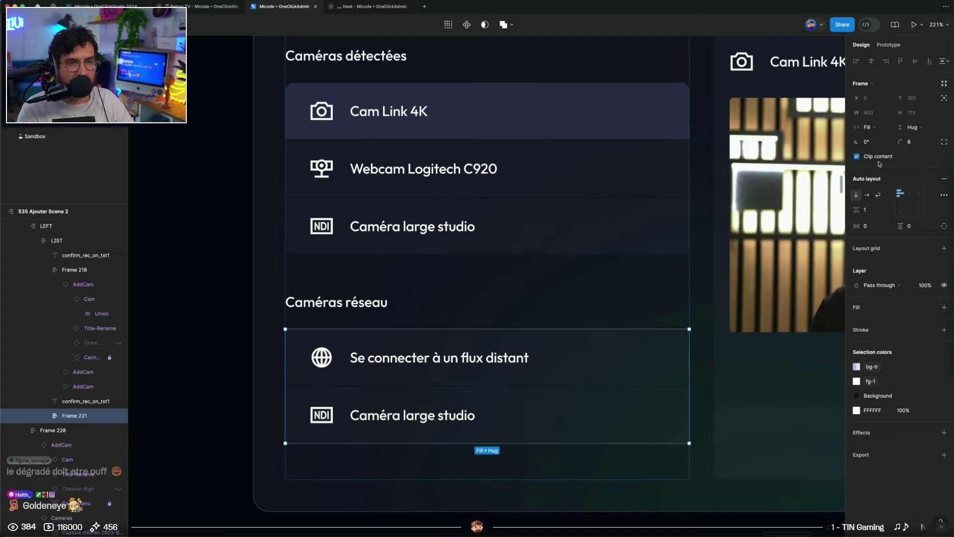
pyautogui.click(678, 497)
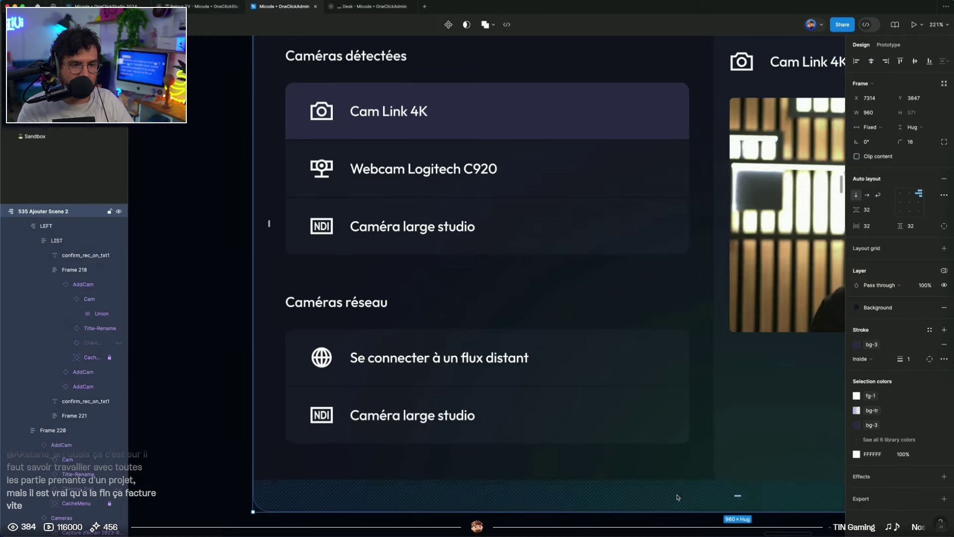
# Change the label of the NDI row under "Caméras réseau" to "Rechercher un flux NDI" and deselect it
pyautogui.hscroll(-2, 679, 497)
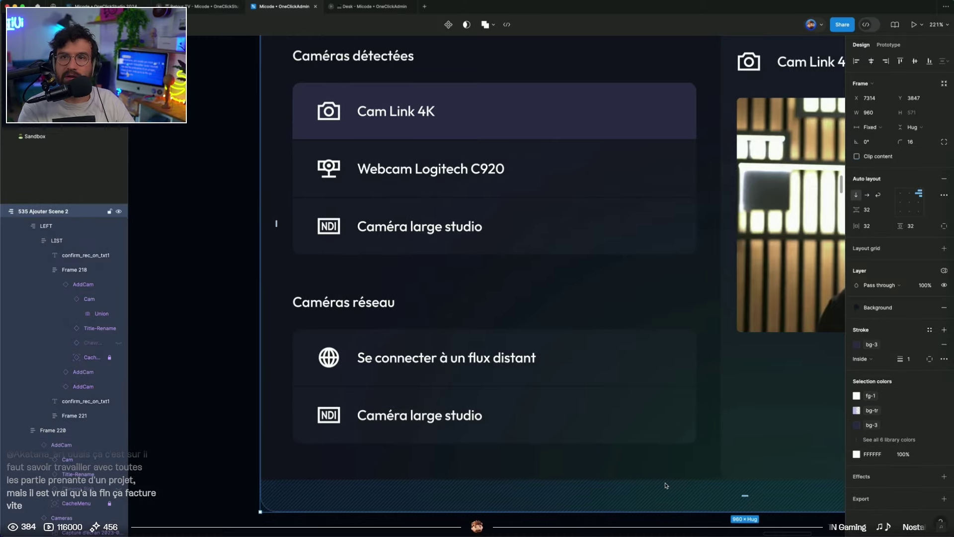
pyautogui.scroll(-5, 666, 486)
pyautogui.hscroll(4, 562, 412)
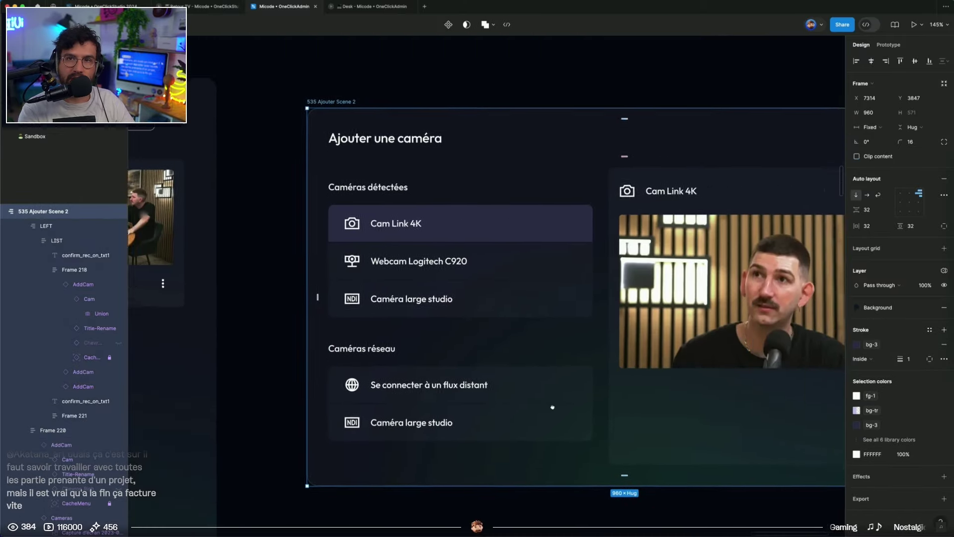
pyautogui.scroll(-2, 535, 408)
pyautogui.hscroll(3, 534, 409)
pyautogui.click(412, 480)
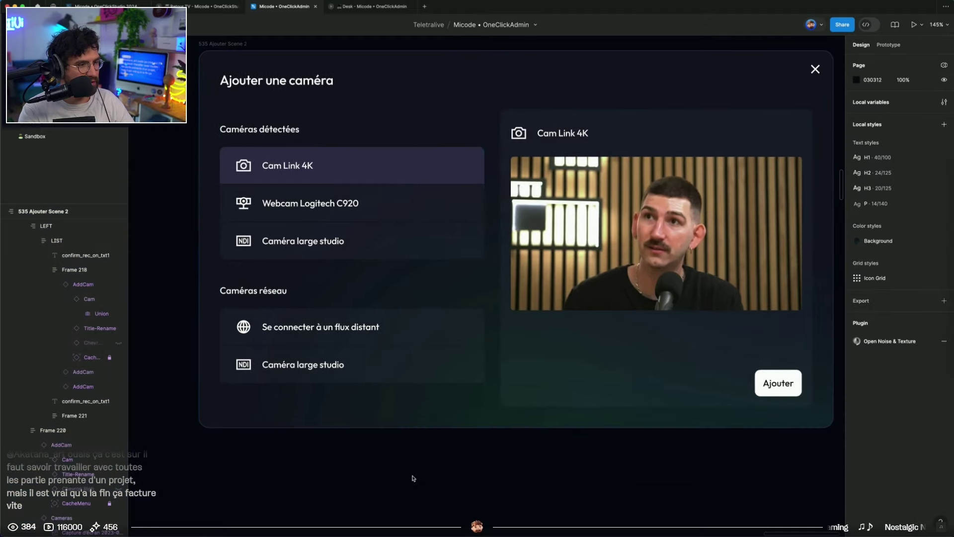
pyautogui.doubleClick(292, 365)
pyautogui.hscroll(-3, 292, 368)
pyautogui.write('Co')
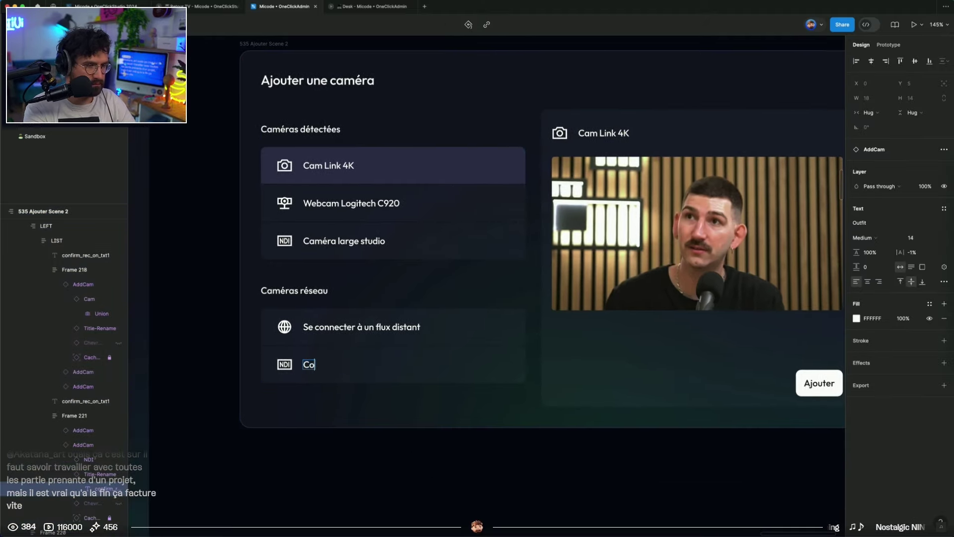
pyautogui.write('nn')
pyautogui.press('BackSpace')
pyautogui.press('BackSpace')
pyautogui.press('BackSpace')
pyautogui.press('BackSpace')
pyautogui.write('Rec')
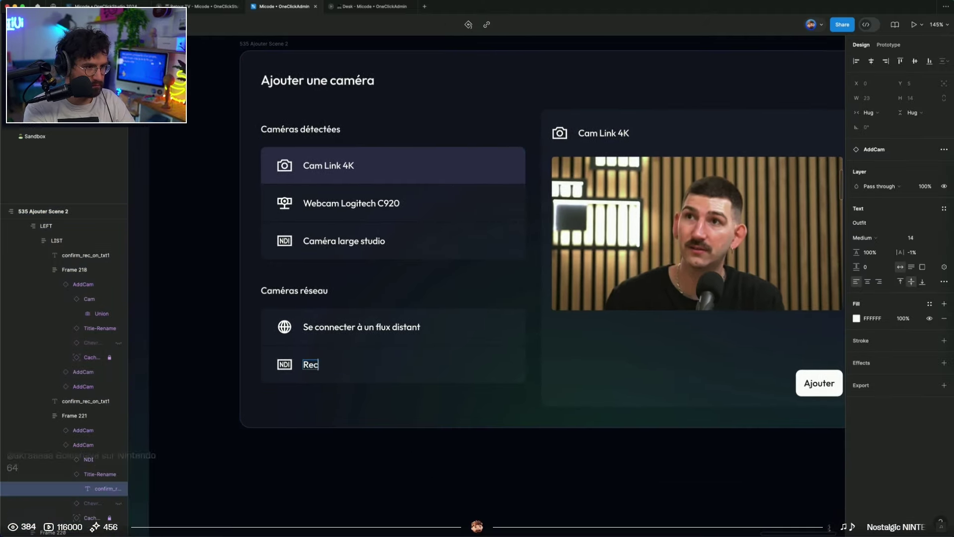
pyautogui.write('hercher une camé')
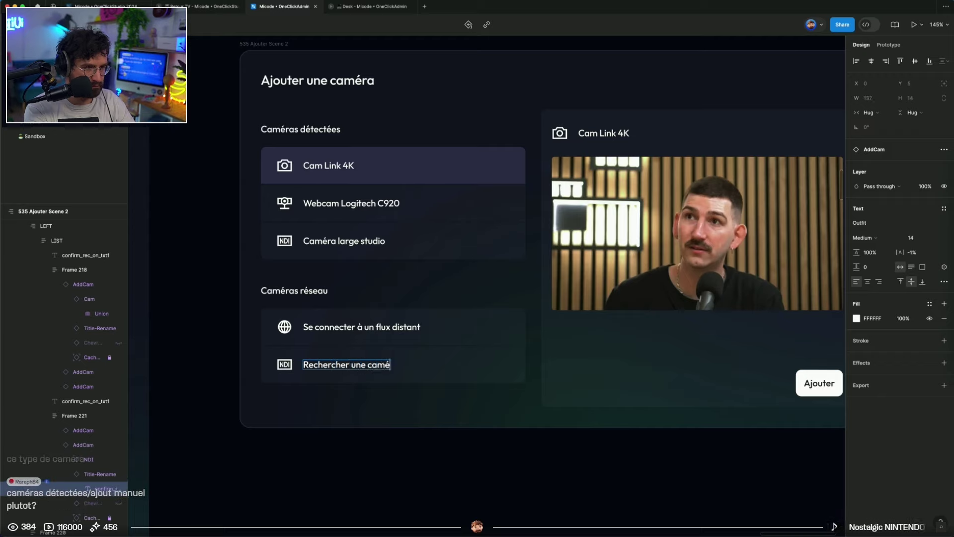
pyautogui.press('BackSpace')
pyautogui.press('BackSpace')
pyautogui.press('BackSpace')
pyautogui.press('BackSpace')
pyautogui.press('BackSpace')
pyautogui.press('BackSpace')
pyautogui.press('BackSpace')
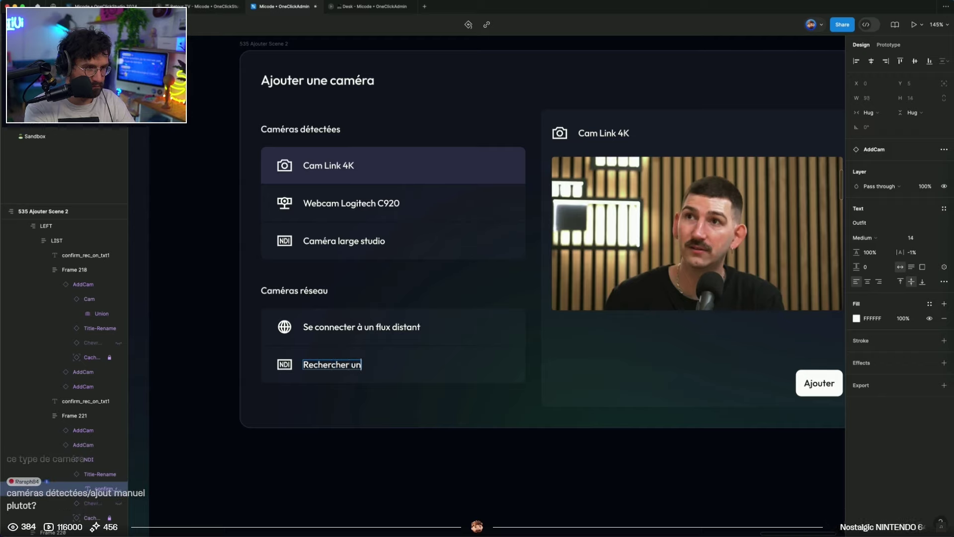
pyautogui.write('e camé')
pyautogui.press('BackSpace')
pyautogui.press('BackSpace')
pyautogui.press('BackSpace')
pyautogui.press('BackSpace')
pyautogui.press('BackSpace')
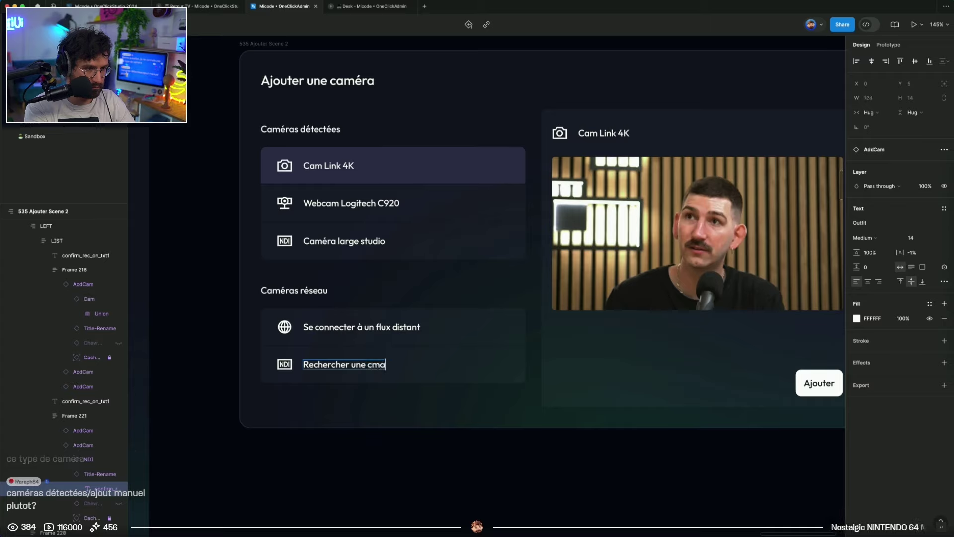
pyautogui.press('BackSpace')
pyautogui.write('flux NDI')
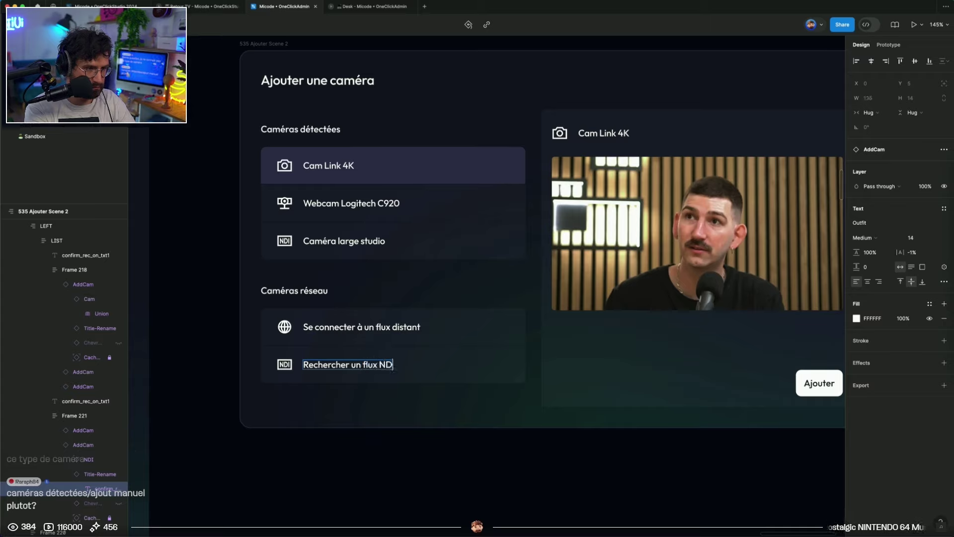
pyautogui.click(345, 460)
pyautogui.scroll(1, 346, 460)
pyautogui.hscroll(-1, 346, 460)
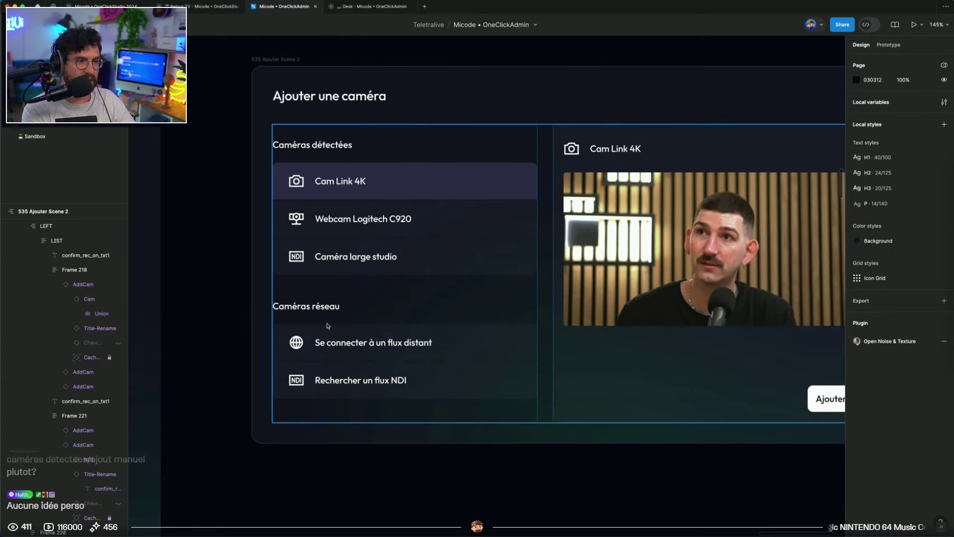
# Change the "Caméras réseau" heading to "Ajouter manuellement" and deselect it
pyautogui.doubleClick(324, 304)
pyautogui.write('Ajoute')
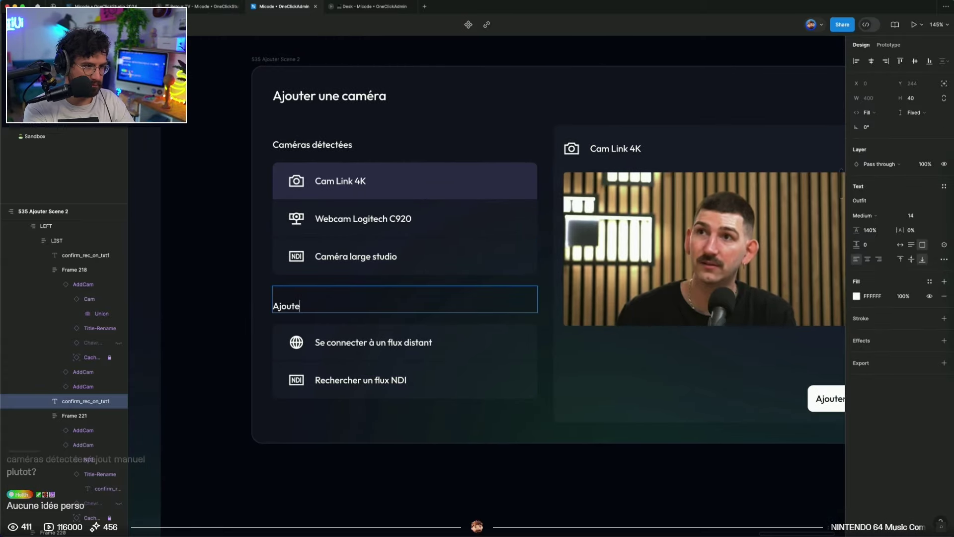
pyautogui.write('r')
pyautogui.press('super+a')
pyautogui.press('Right')
pyautogui.write('manuellement')
pyautogui.press('Escape')
pyautogui.click(443, 510)
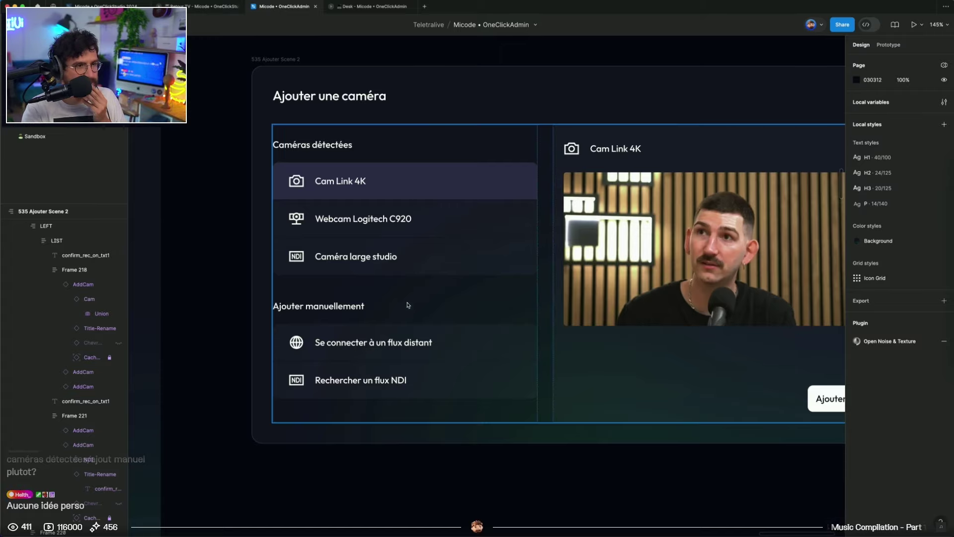
# Copy the "Cam Link 4K" title text and paste it below the video preview
pyautogui.hscroll(1, 417, 488)
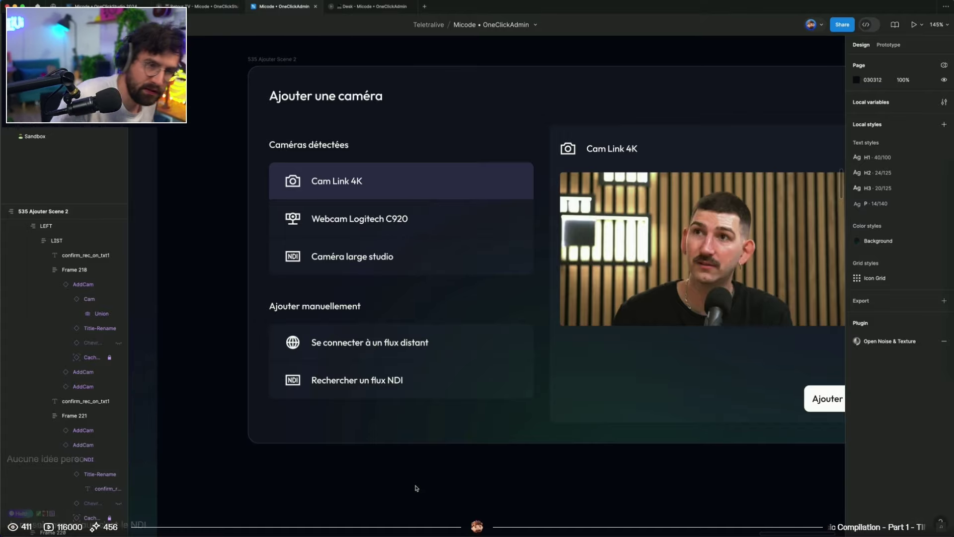
pyautogui.hscroll(5, 680, 255)
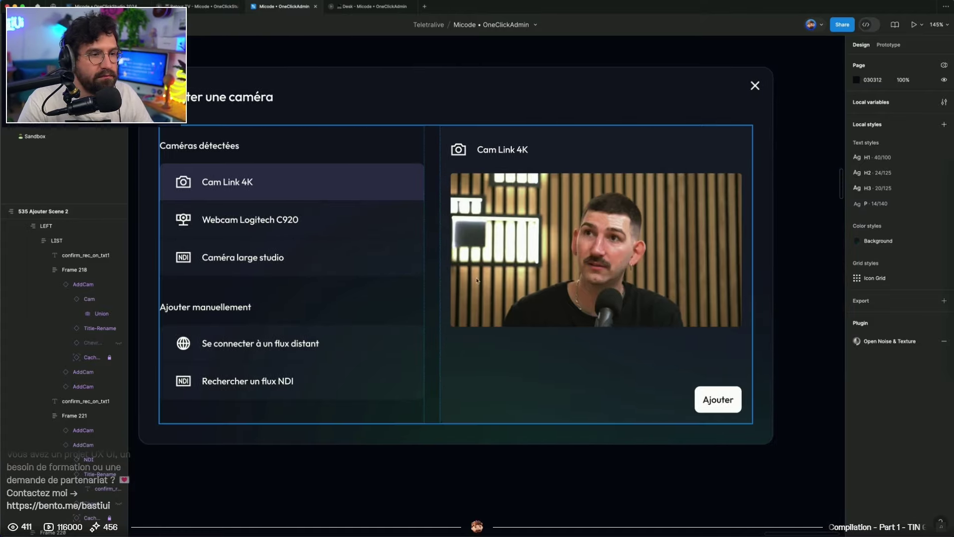
pyautogui.click(519, 152)
pyautogui.keyDown('super'); pyautogui.click(520, 152); pyautogui.keyUp('super')
pyautogui.press('super+c')
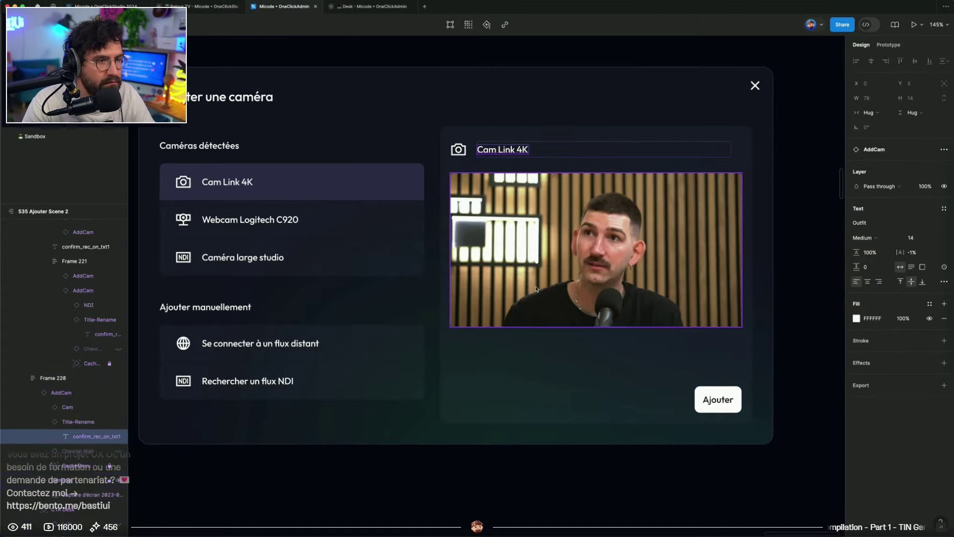
pyautogui.click(508, 349)
pyautogui.press('super+v')
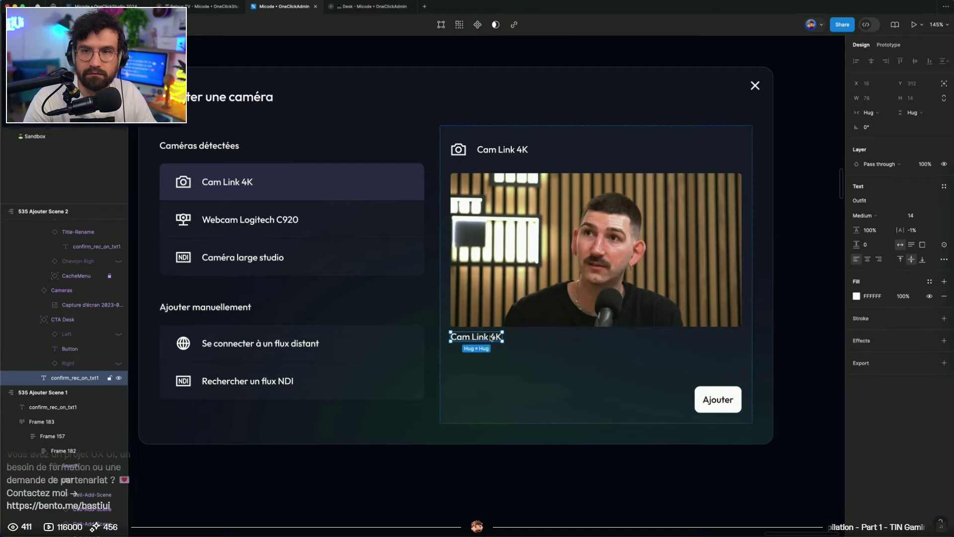
# Replace the pasted text below the preview with "1920x1080" and "60fps" on separate lines
pyautogui.doubleClick(491, 337)
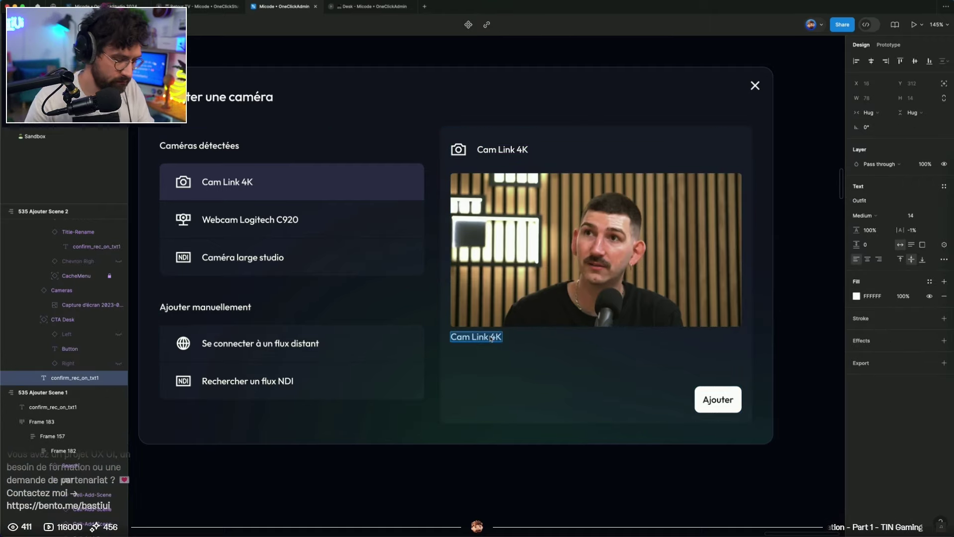
pyautogui.write('1')
pyautogui.write('1920')
pyautogui.write('x1080')
pyautogui.press('Return')
pyautogui.write('60f')
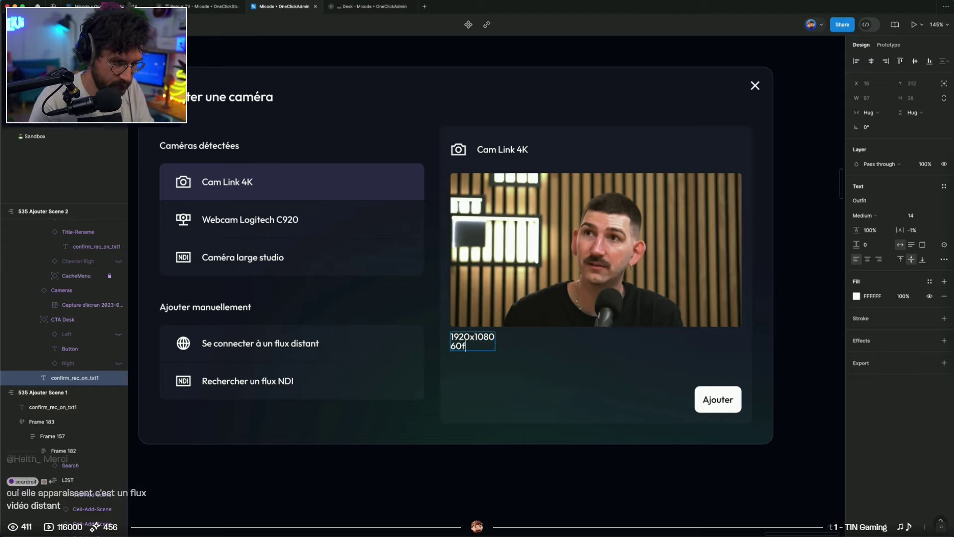
pyautogui.press('Escape')
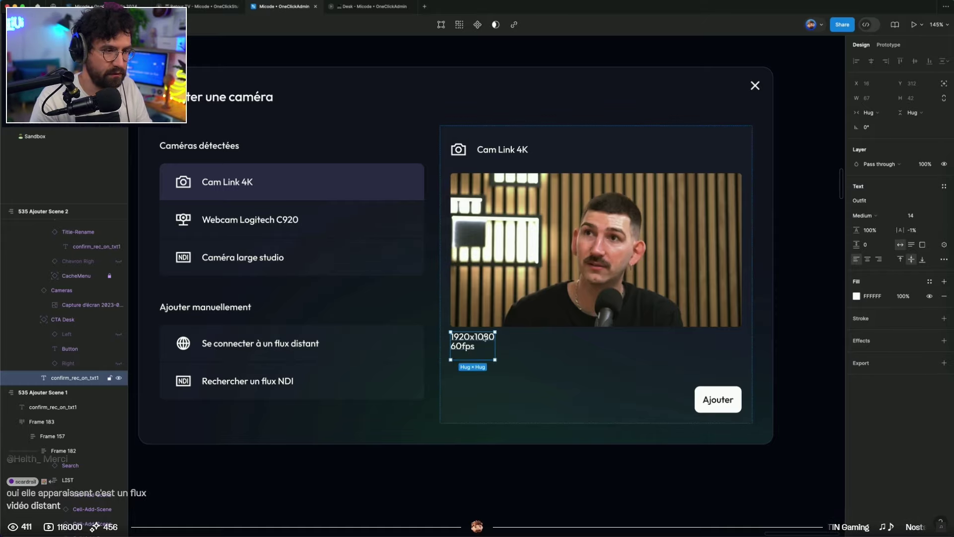
# Add a third line "Color" to the text and prefix the first two lines with "Resolution :" and "FPS :"
pyautogui.click(457, 357)
pyautogui.doubleClick(463, 348)
pyautogui.click(479, 349)
pyautogui.click(466, 358)
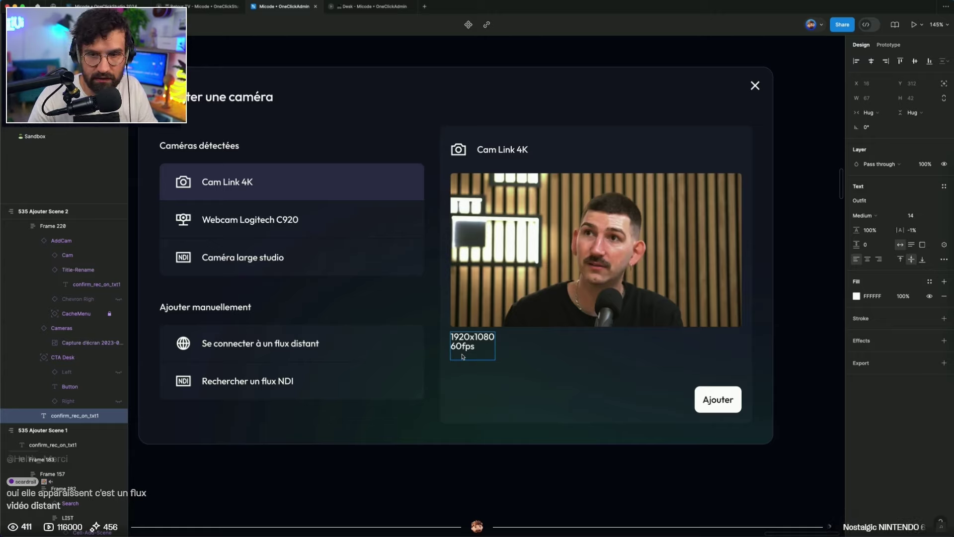
pyautogui.write('Color')
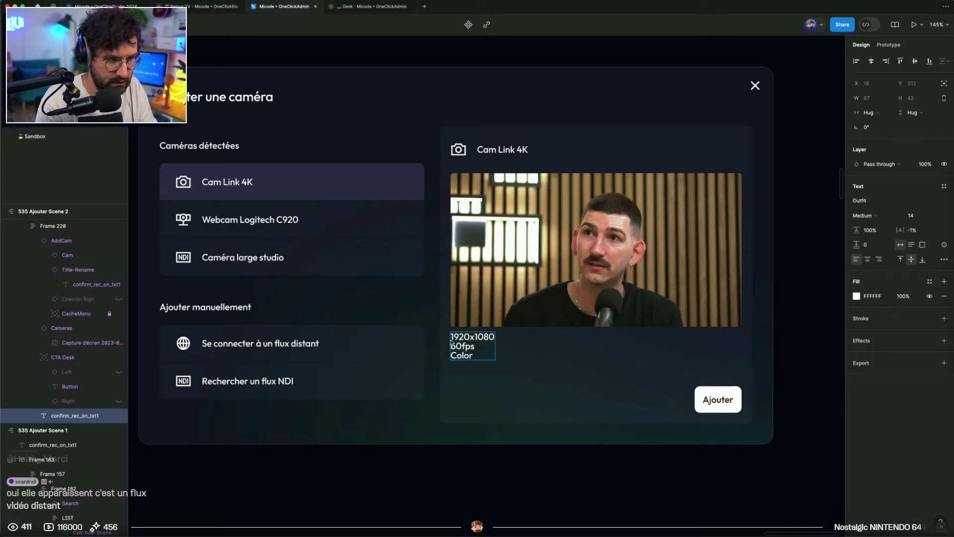
pyautogui.write('Ré')
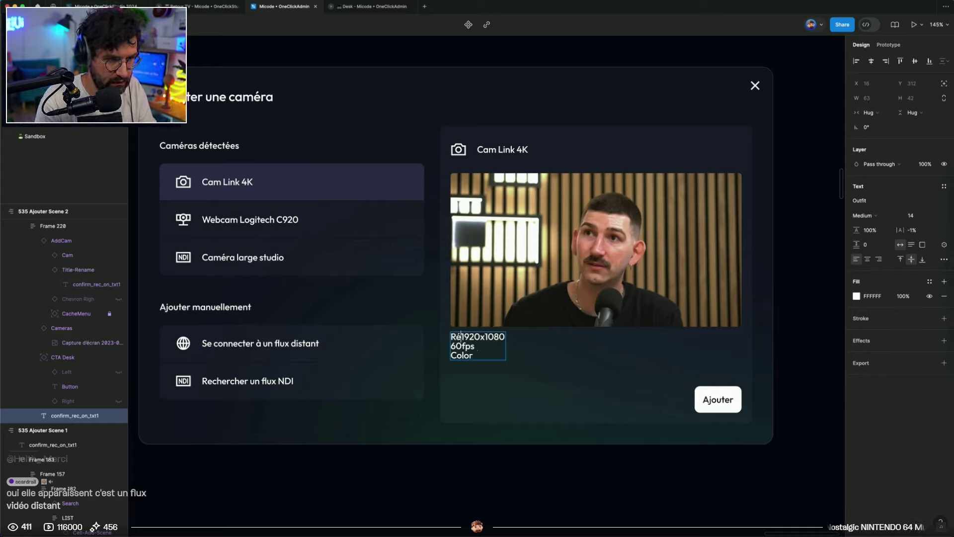
pyautogui.press('BackSpace')
pyautogui.write('esolution : 1920x1080 ')
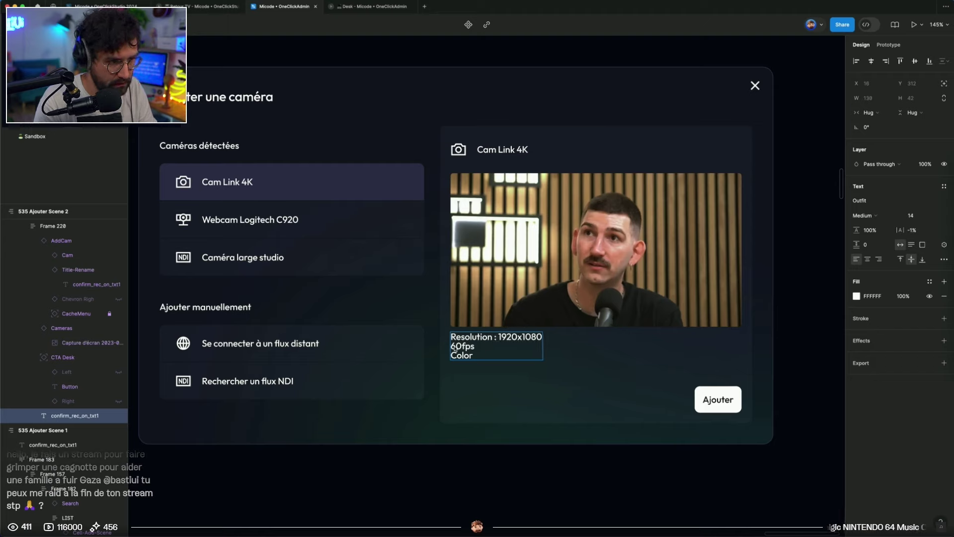
pyautogui.write('FPS : 60fps Color')
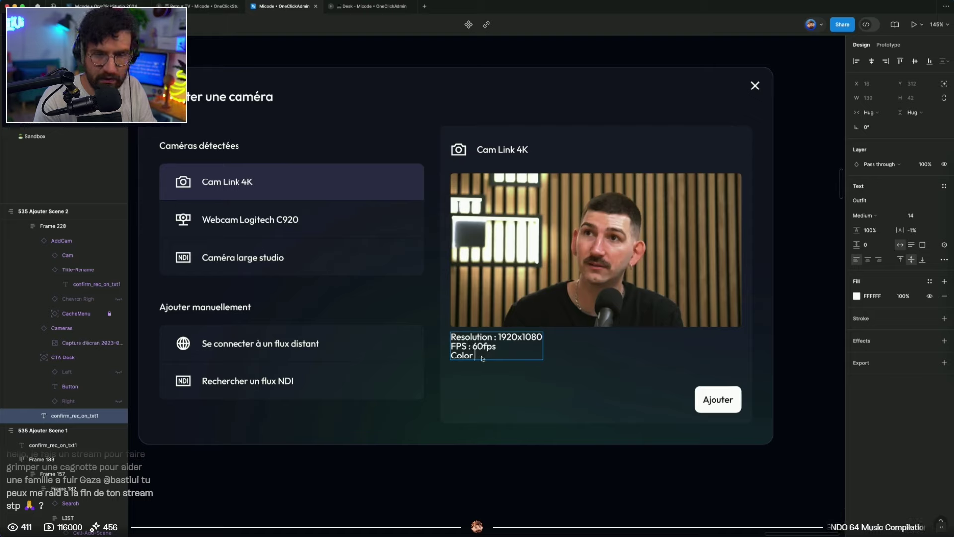
# Complete the third line as "Color Space : Default" and add a fourth line "Buffering : Disabled"
pyautogui.write(' Space :')
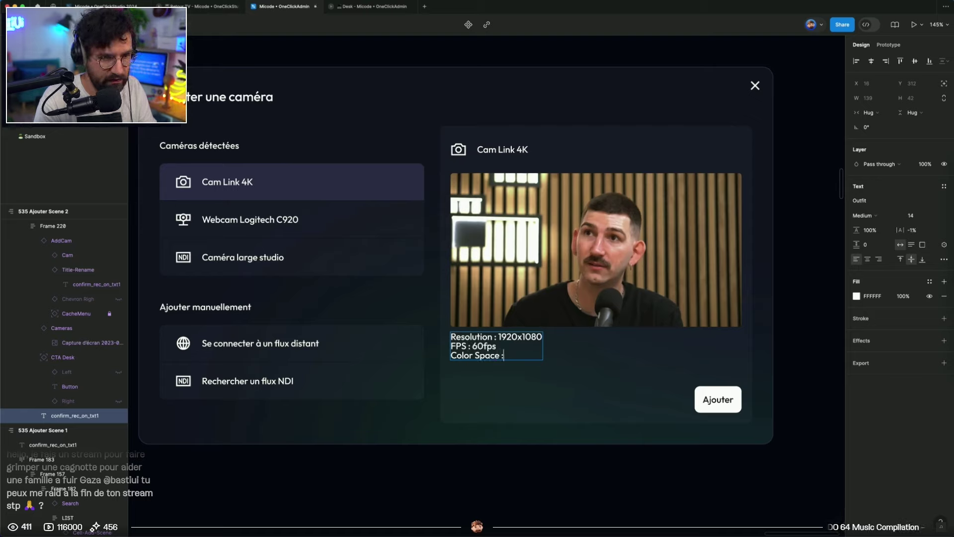
pyautogui.write(' Default')
pyautogui.press('Return')
pyautogui.write('Buffering : Disabled')
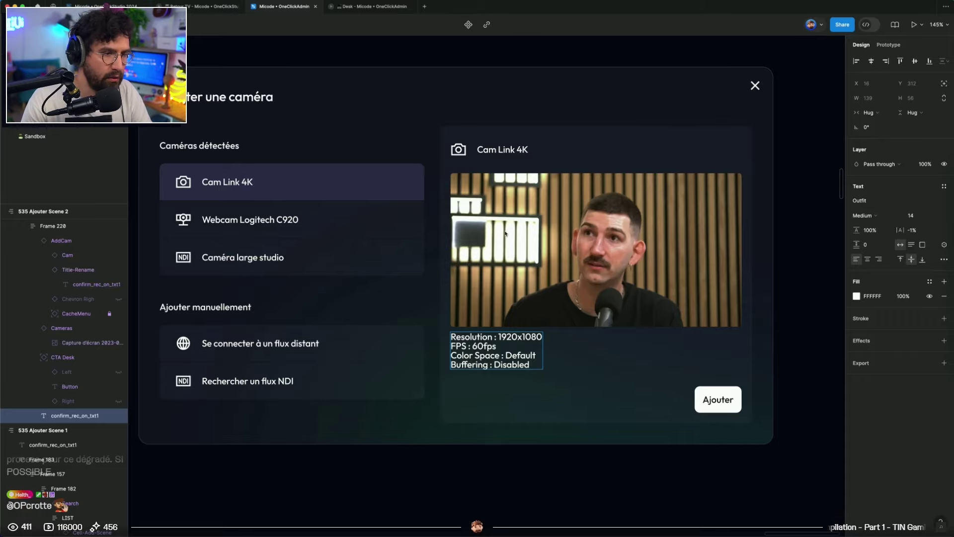
# Finish editing the camera specifications text and set its font weight to Regular
pyautogui.press('Escape')
pyautogui.press('super+b')
pyautogui.press('super+b')
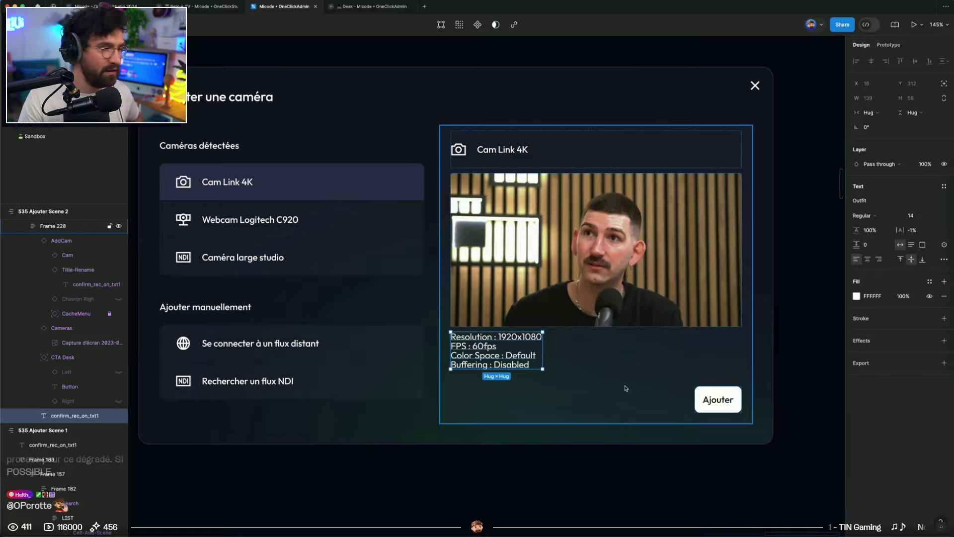
# Switch to the browser and open the streamer's live Twitch channel in a new tab
pyautogui.hotkey('ctrl', 'Left')
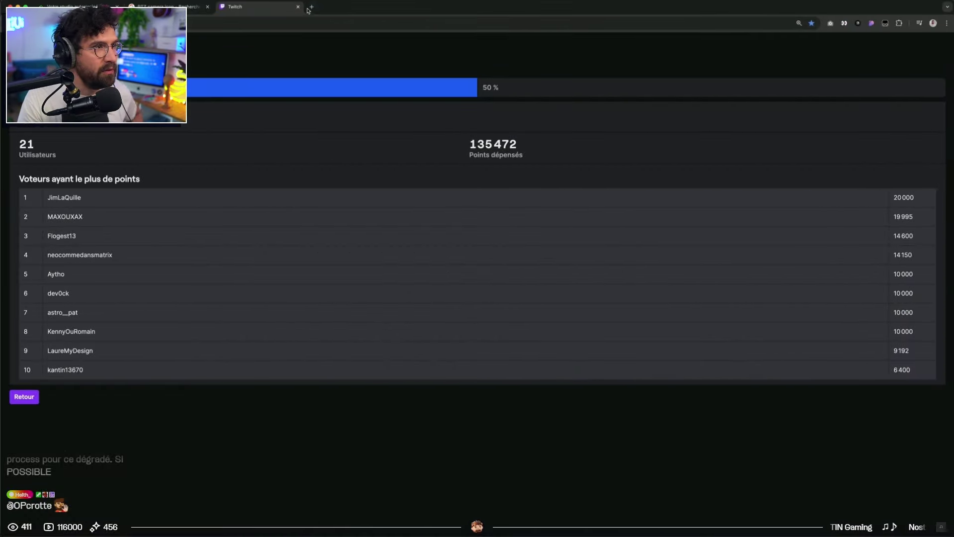
pyautogui.click(311, 7)
pyautogui.write('da')
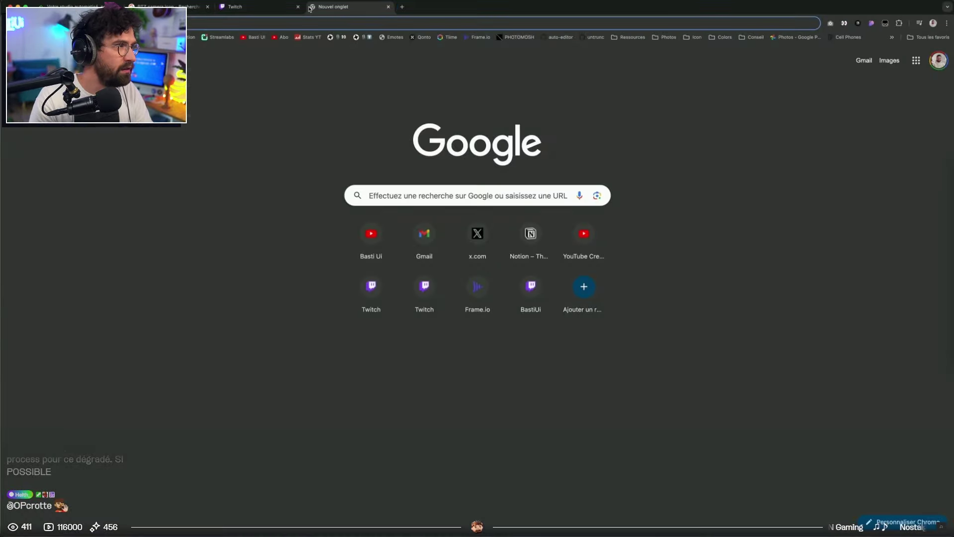
pyautogui.press('Return')
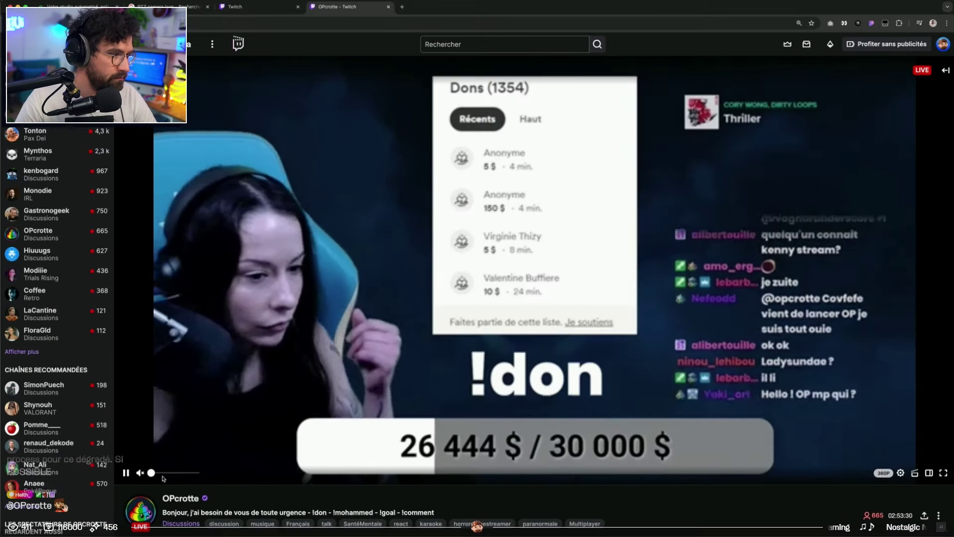
# Unmute the Twitch stream and turn its volume down to a very low level
pyautogui.click(168, 472)
pyautogui.moveTo(169, 473); pyautogui.dragTo(156, 472)
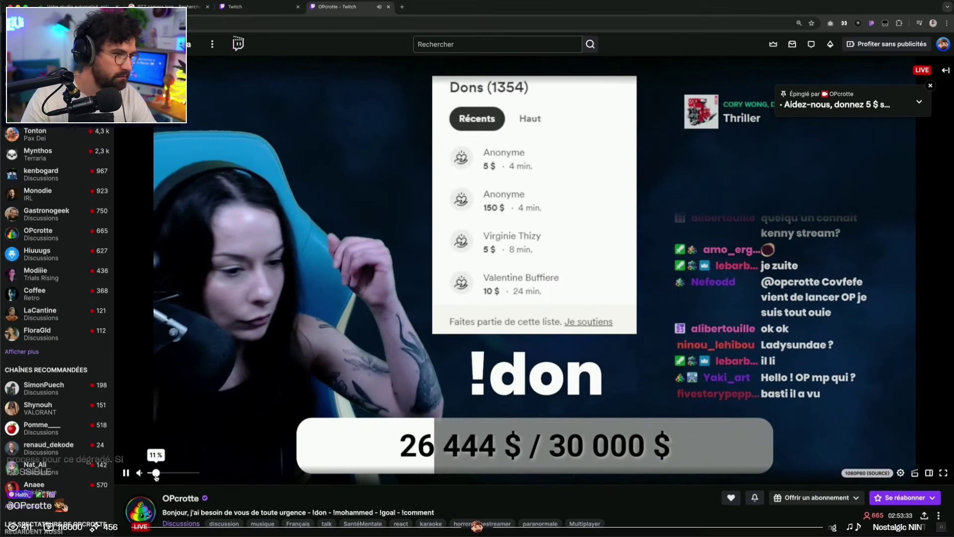
pyautogui.click(140, 473)
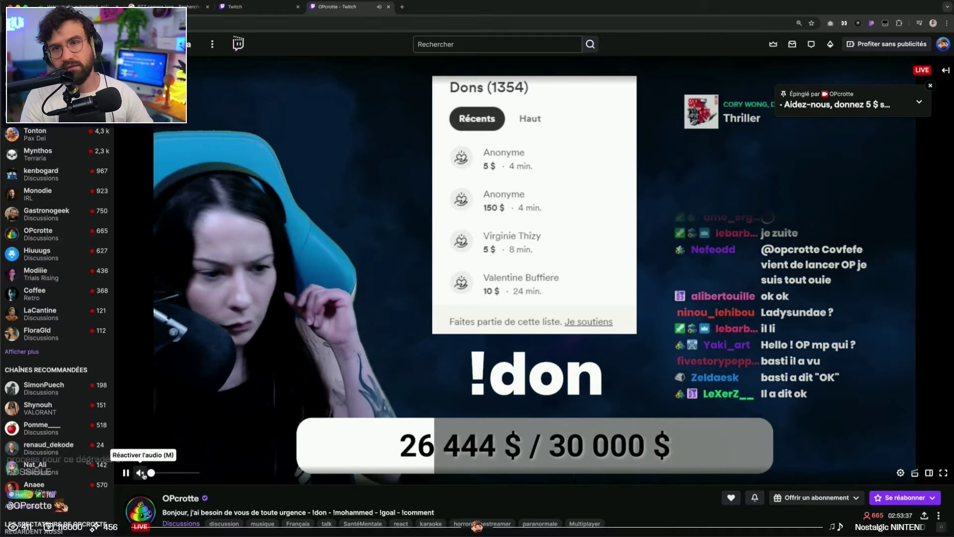
pyautogui.click(153, 473)
pyautogui.moveTo(153, 473); pyautogui.dragTo(152, 474)
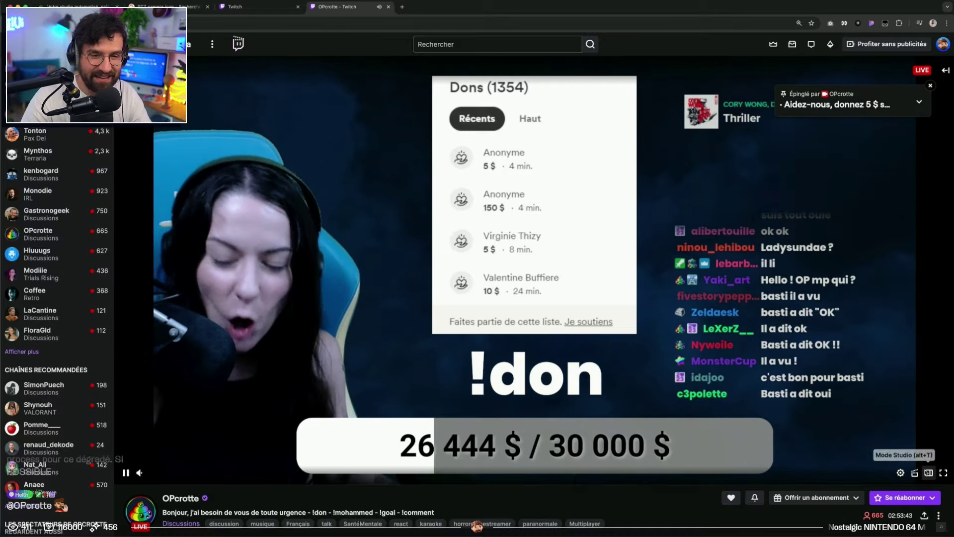
# Show the stream in theatre mode with its chat and send the message "Juste Ok ...."
pyautogui.click(929, 473)
pyautogui.click(945, 49)
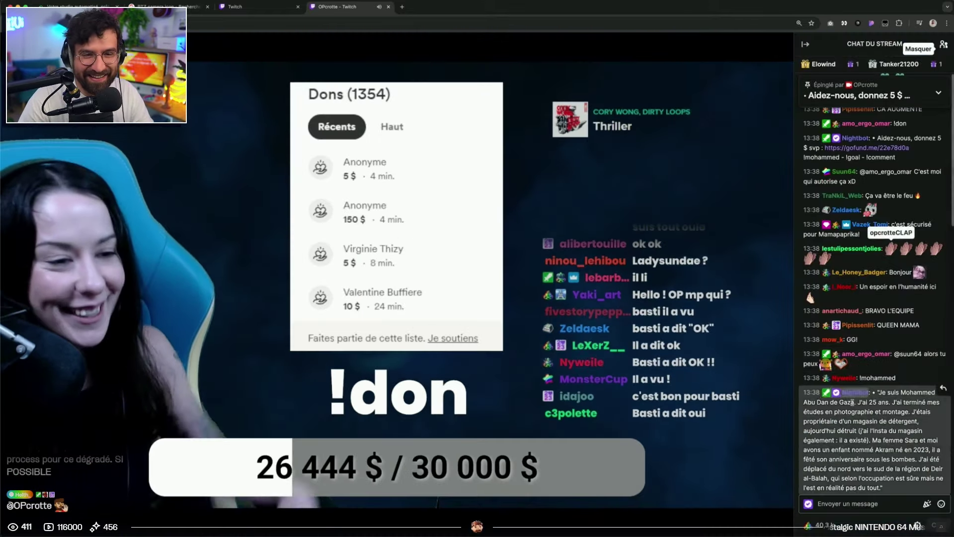
pyautogui.click(843, 504)
pyautogui.write('Juste Ok ...')
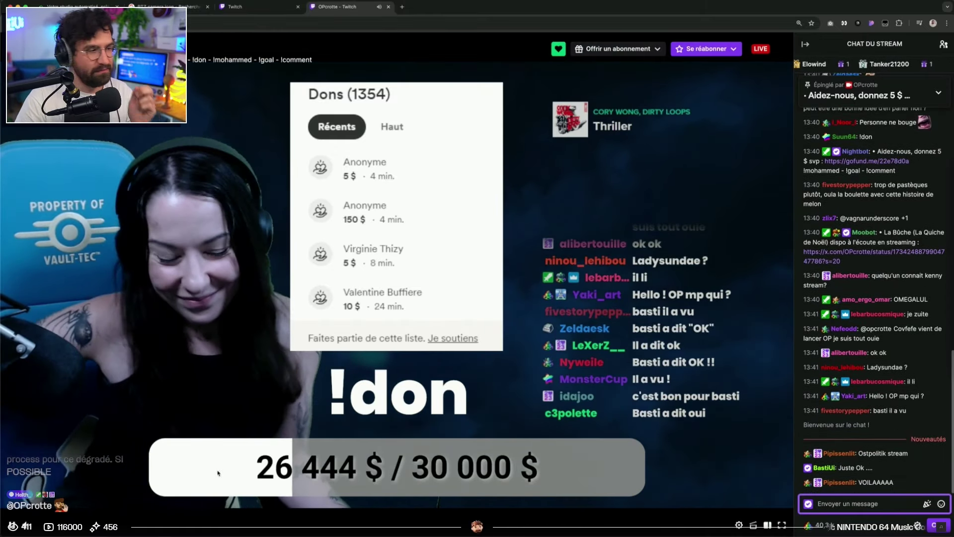
# Adjust the stream's volume and pause its playback
pyautogui.click(45, 525)
pyautogui.moveTo(45, 525); pyautogui.dragTo(44, 525)
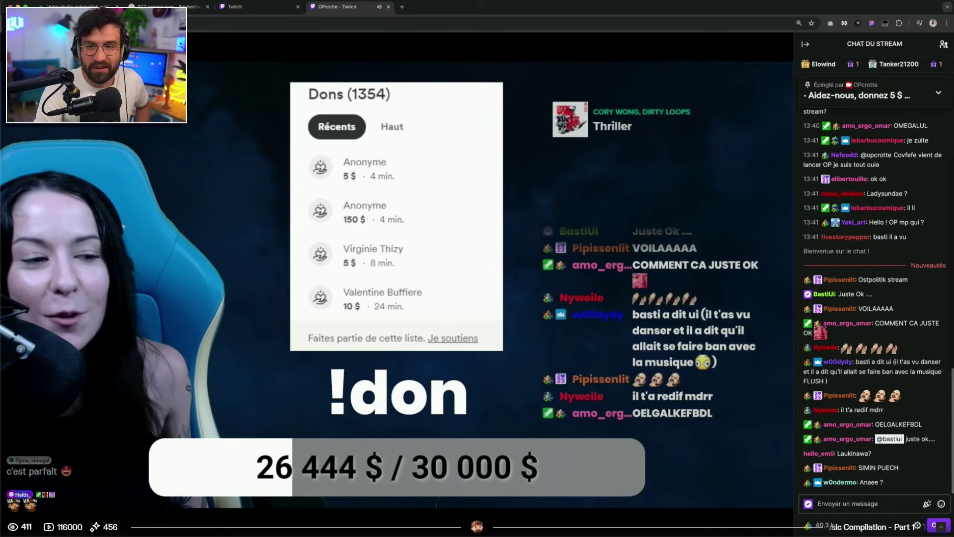
pyautogui.click(15, 525)
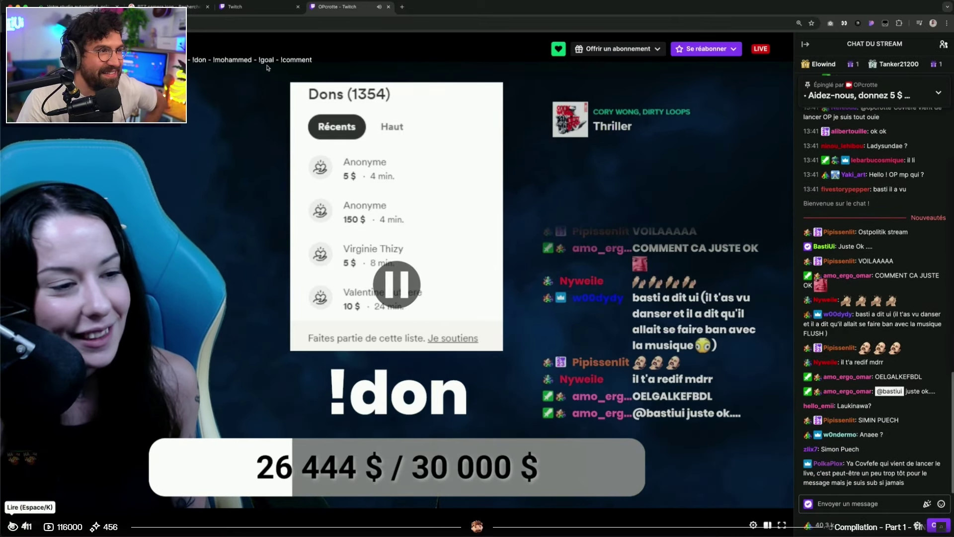
pyautogui.click(15, 525)
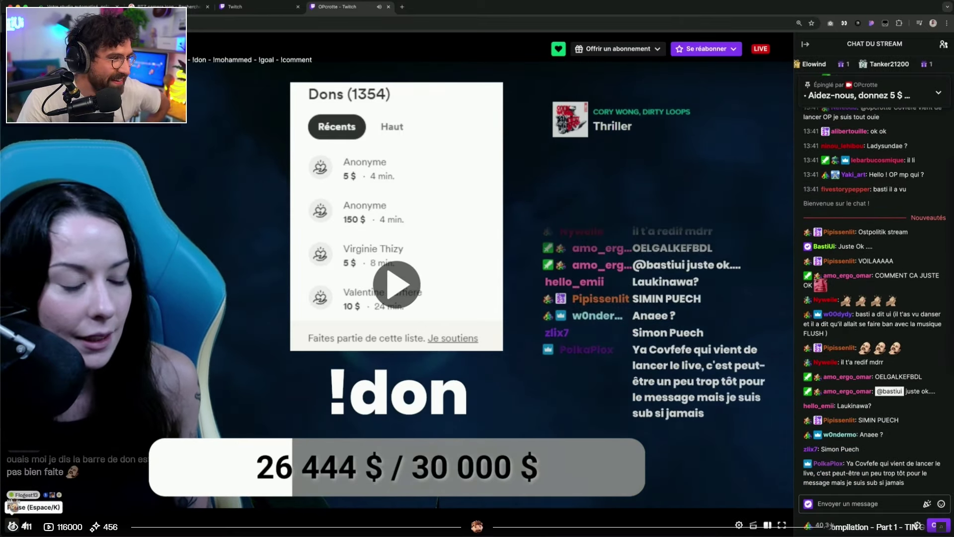
pyautogui.click(15, 525)
# Leave the Twitch tab, return to the camera dialog in Figma and clear the selection
pyautogui.click(273, 8)
pyautogui.click(188, 7)
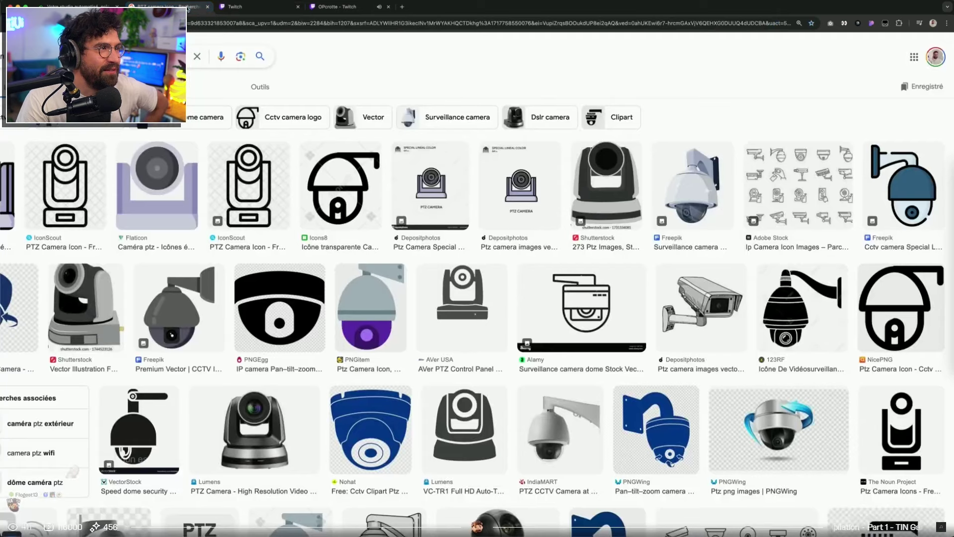
pyautogui.click(77, 7)
pyautogui.hotkey('ctrl', 'Right')
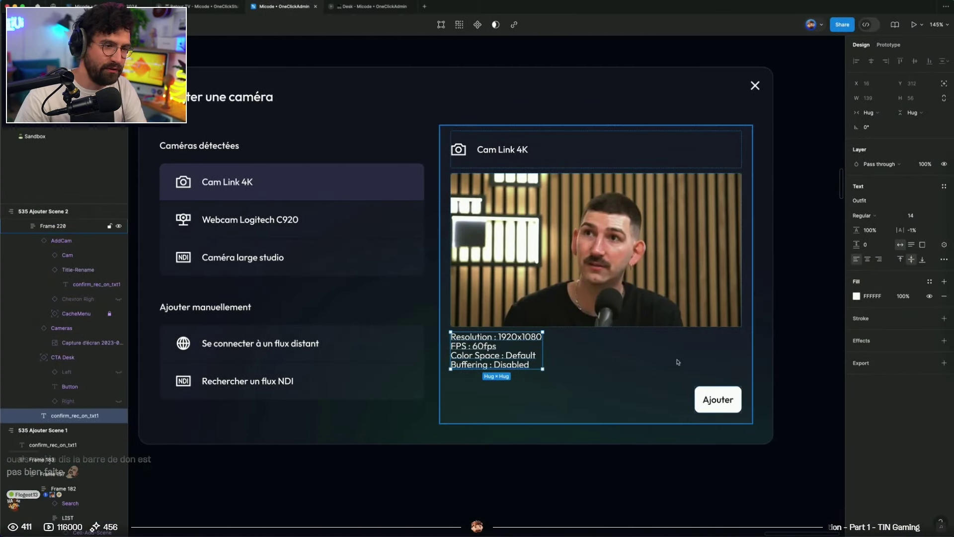
pyautogui.click(585, 361)
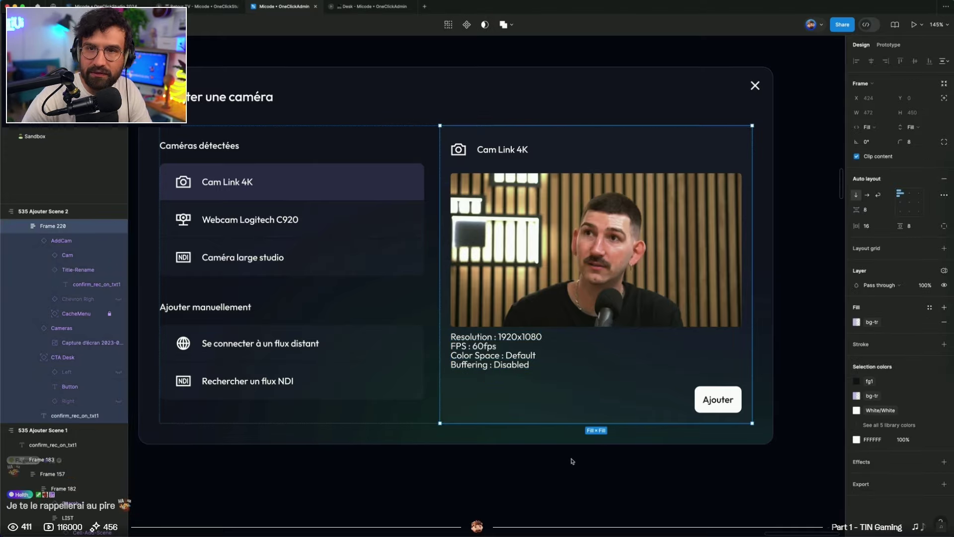
pyautogui.click(712, 456)
# Apply the library colour bg-tr to the fill of the camera specifications text below the preview
pyautogui.scroll(-2, 664, 432)
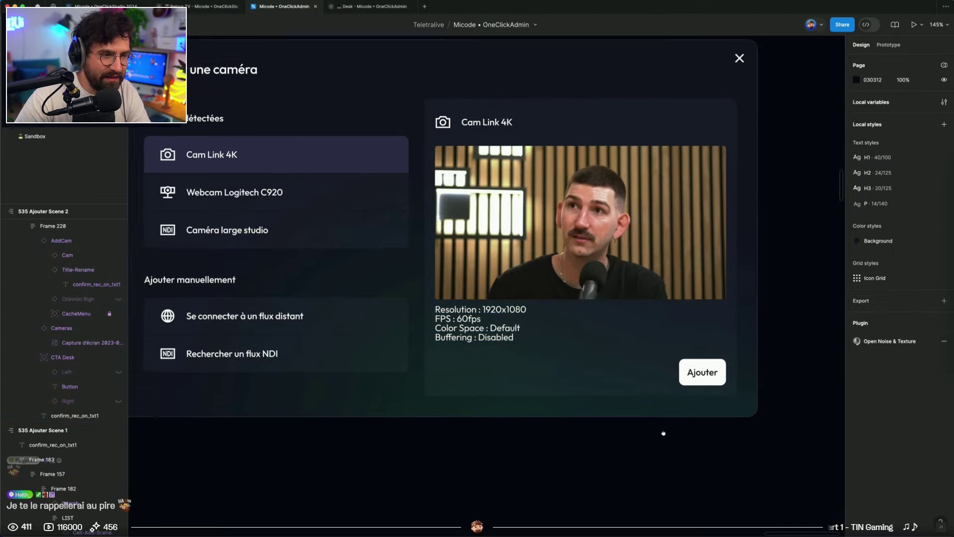
pyautogui.keyDown('super'); pyautogui.click(457, 302); pyautogui.keyUp('super')
pyautogui.click(930, 281)
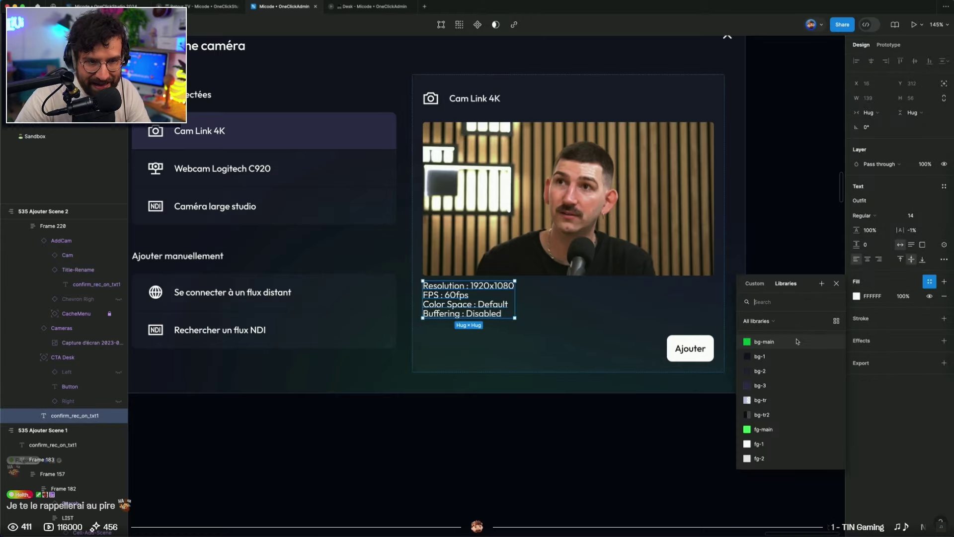
pyautogui.click(762, 400)
pyautogui.click(691, 464)
# Apply the library colour fg-3 to the fill of the camera specifications text below the preview
pyautogui.click(487, 304)
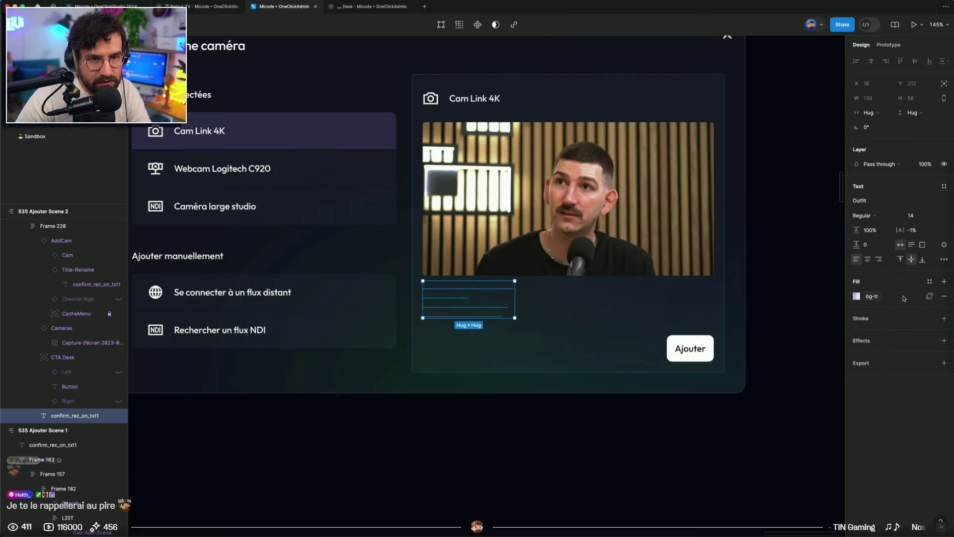
pyautogui.click(872, 296)
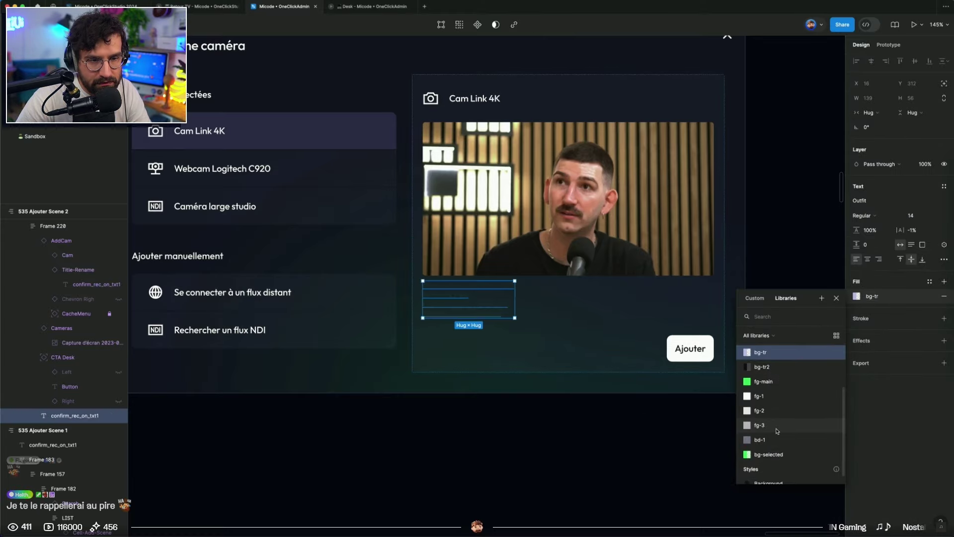
pyautogui.click(777, 431)
pyautogui.click(710, 451)
pyautogui.scroll(-2, 716, 450)
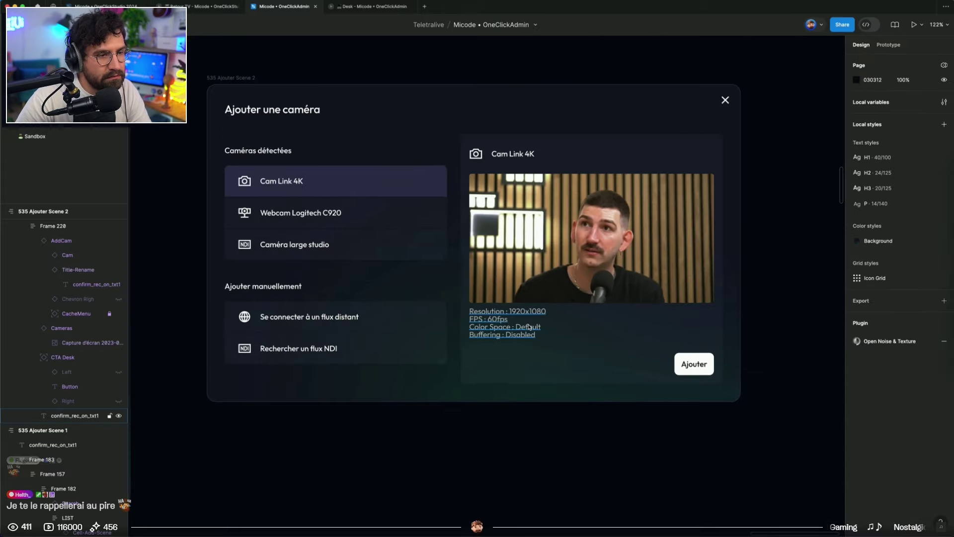
# Set the camera specifications text to 140% line height and font size 11, leaving nothing selected
pyautogui.click(501, 323)
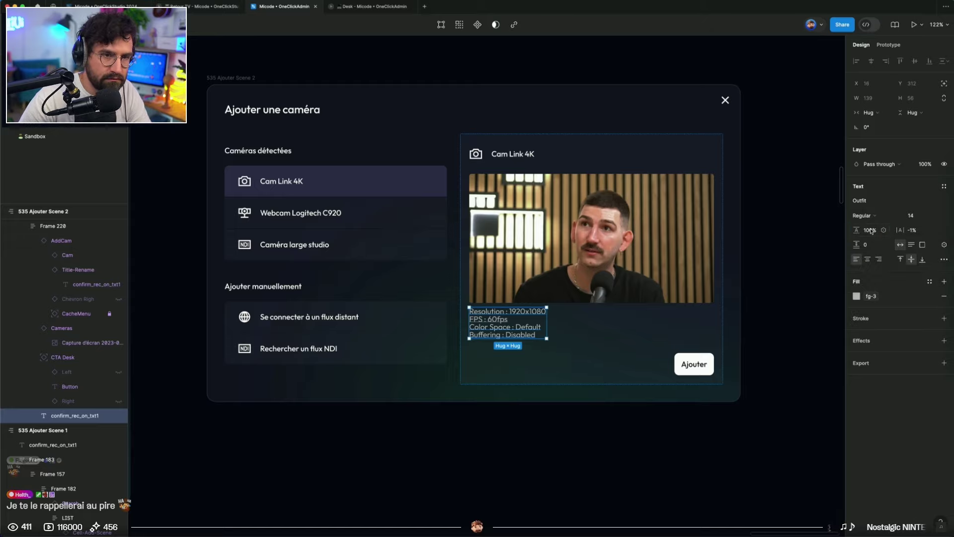
pyautogui.write('0')
pyautogui.press('Return')
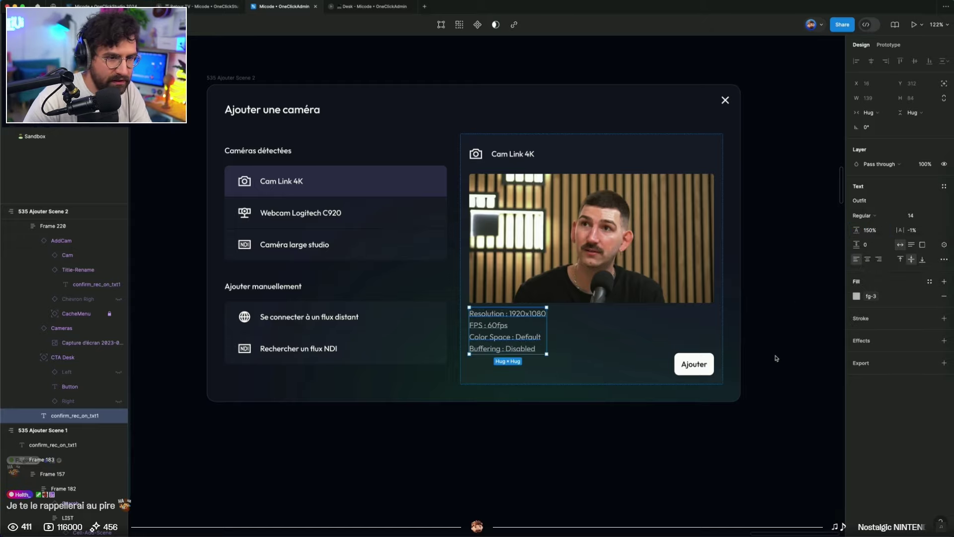
pyautogui.hotkey('shift', 'Down')
pyautogui.click(916, 219)
pyautogui.write('11')
pyautogui.press('Return')
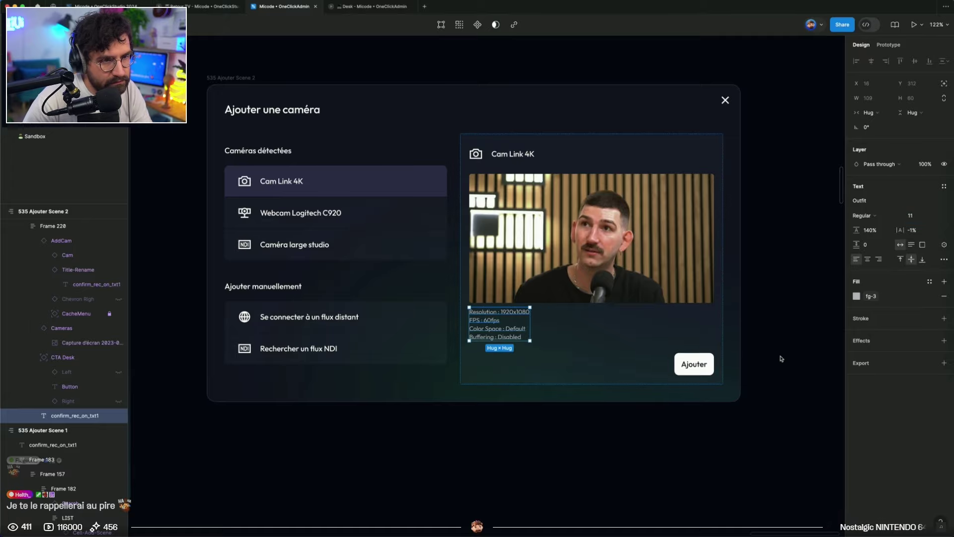
pyautogui.click(781, 356)
pyautogui.scroll(-1, 792, 353)
pyautogui.moveTo(794, 347); pyautogui.dragTo(742, 308)
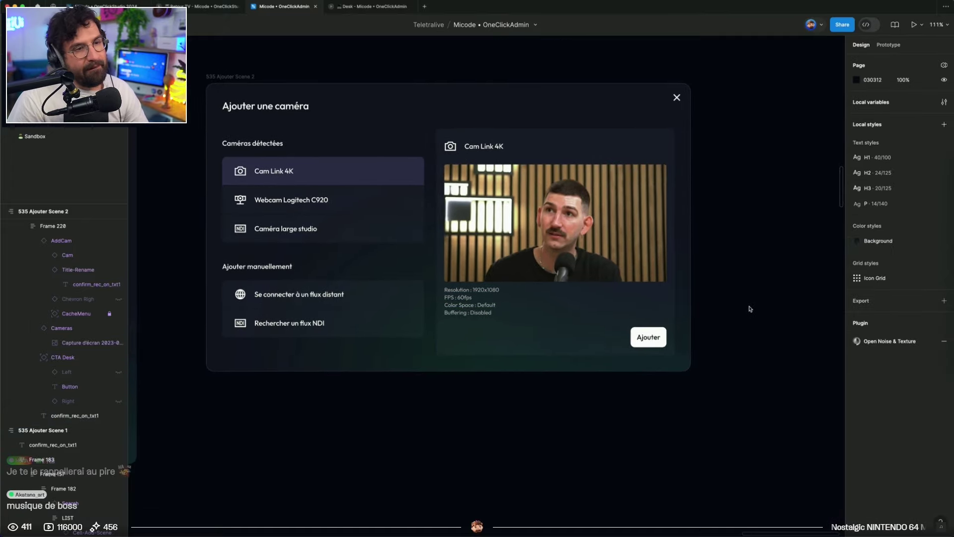
# Check the camera dialog in the prototype and inspect the frame settings of its manual connection options in the design file
pyautogui.click(332, 7)
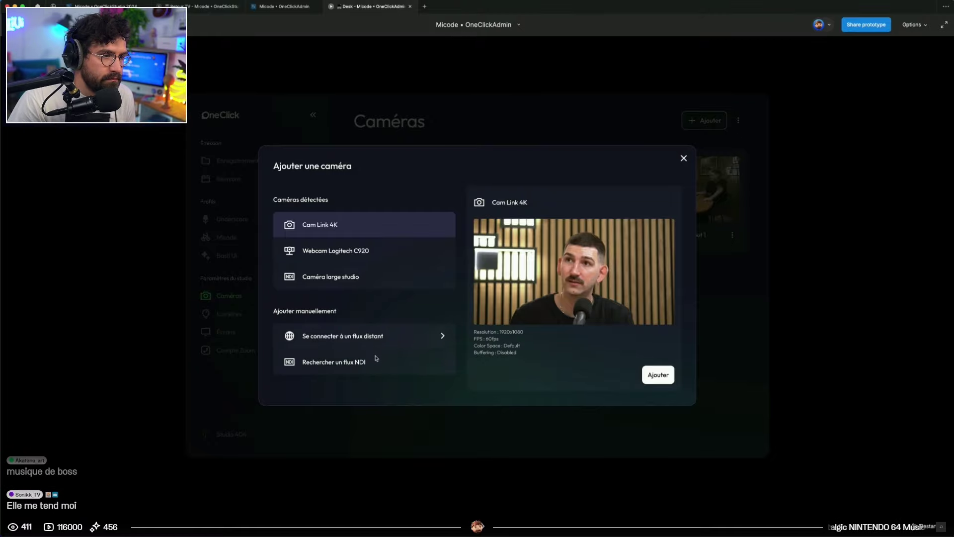
pyautogui.click(284, 7)
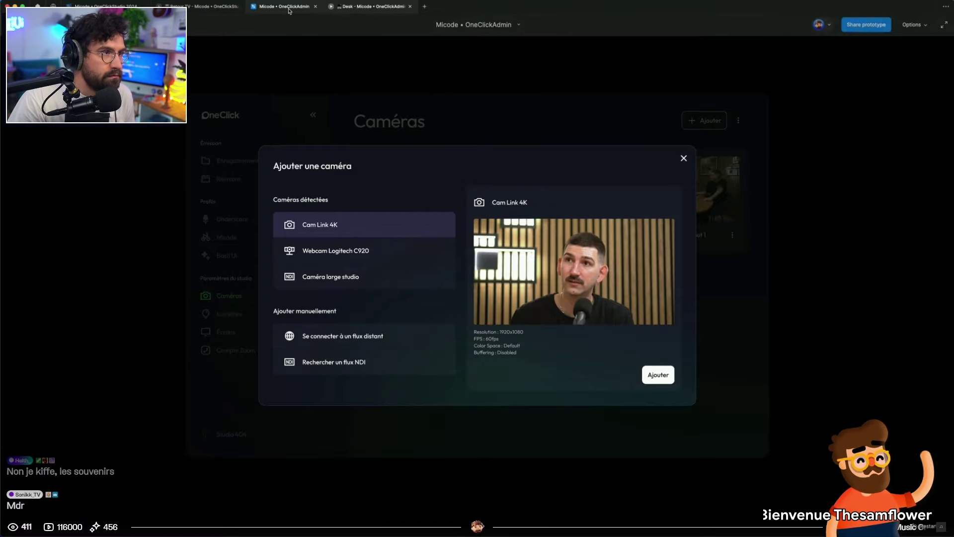
pyautogui.doubleClick(384, 301)
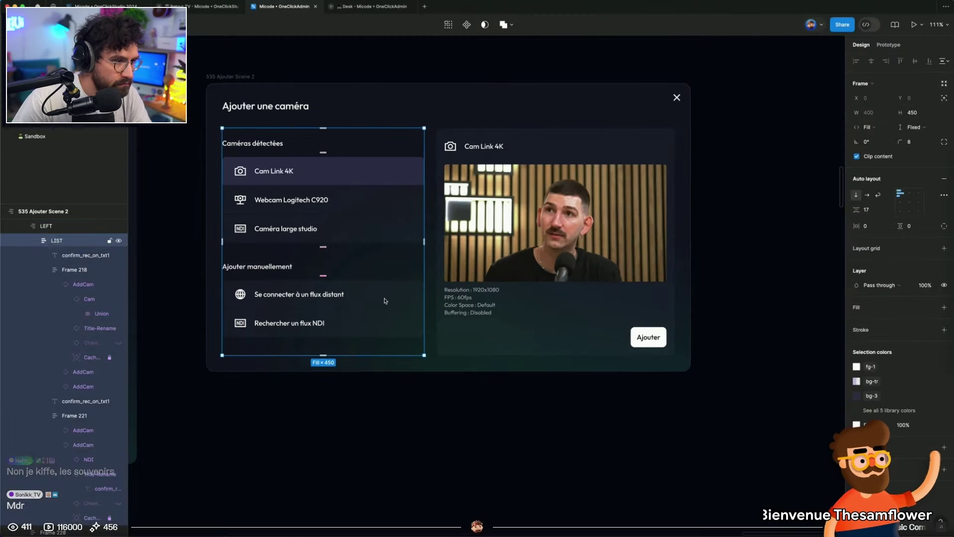
pyautogui.doubleClick(385, 301)
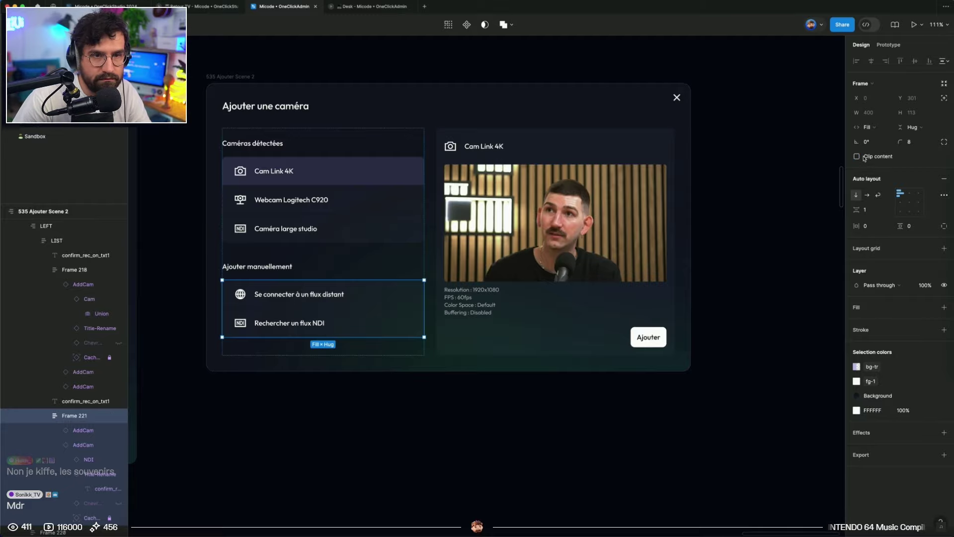
pyautogui.hotkey('ctrl', 'Tab')
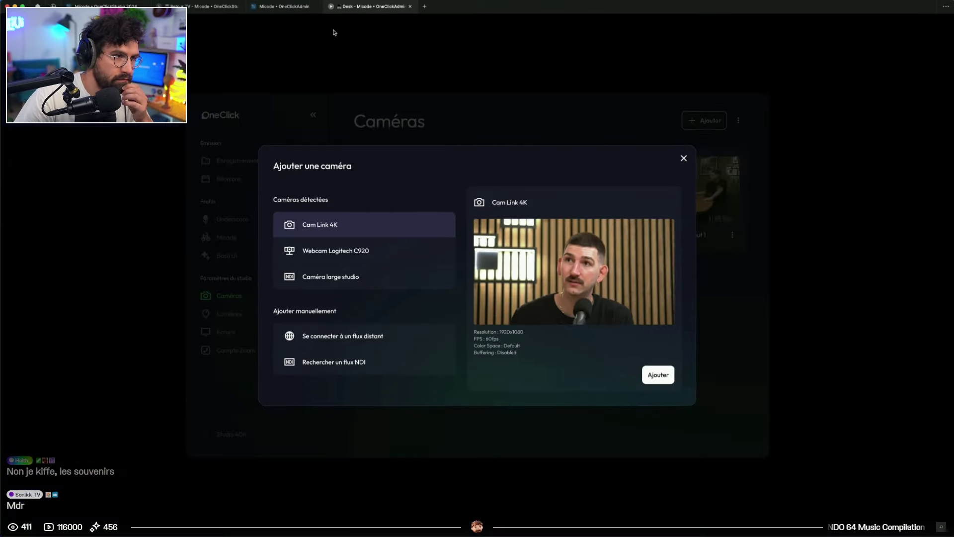
pyautogui.click(284, 6)
# Detach the Cam Link 4K header above the video preview from its component, ungroup it and delete its camera icon
pyautogui.scroll(5, 465, 142)
pyautogui.doubleClick(490, 150)
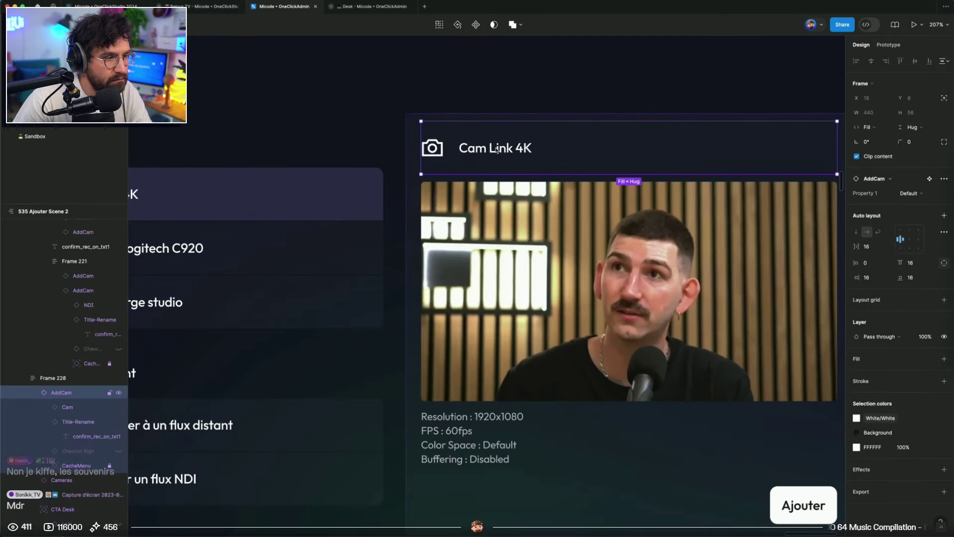
pyautogui.press('super+alt+b')
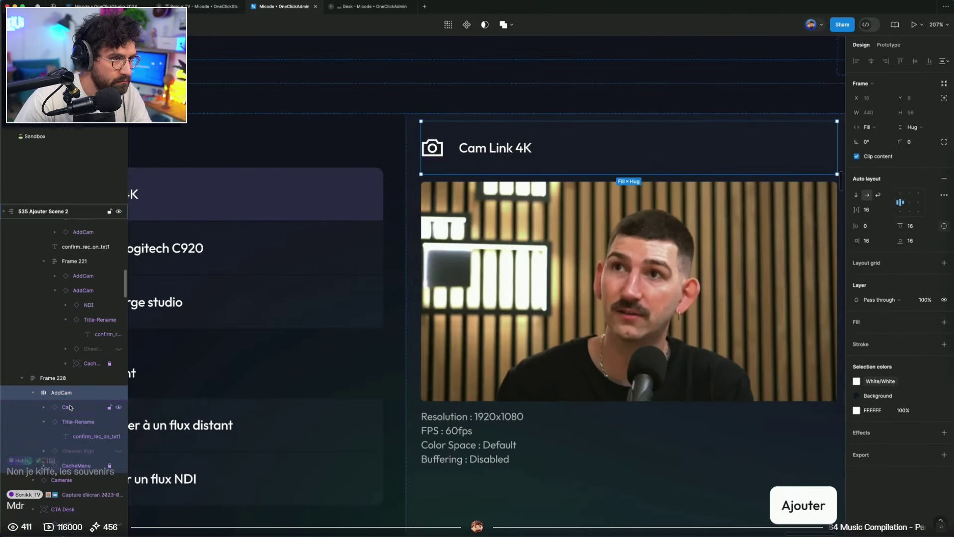
pyautogui.press('super+shift+g')
pyautogui.click(436, 133)
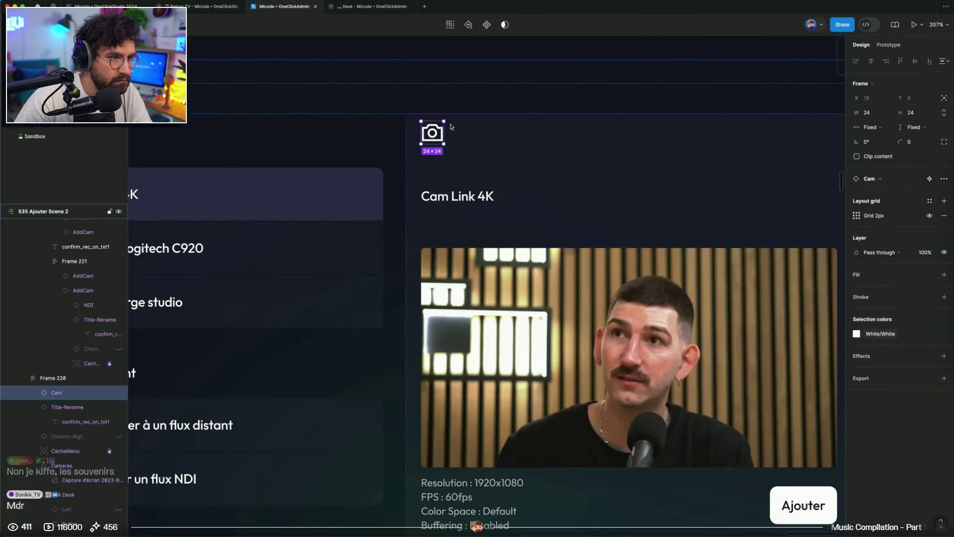
pyautogui.press('Delete')
# Detach the Title-Rename instance holding the preview title and delete the leftover chevron and CacheMenu layers
pyautogui.click(443, 183)
pyautogui.keyDown('super'); pyautogui.click(443, 185); pyautogui.keyUp('super')
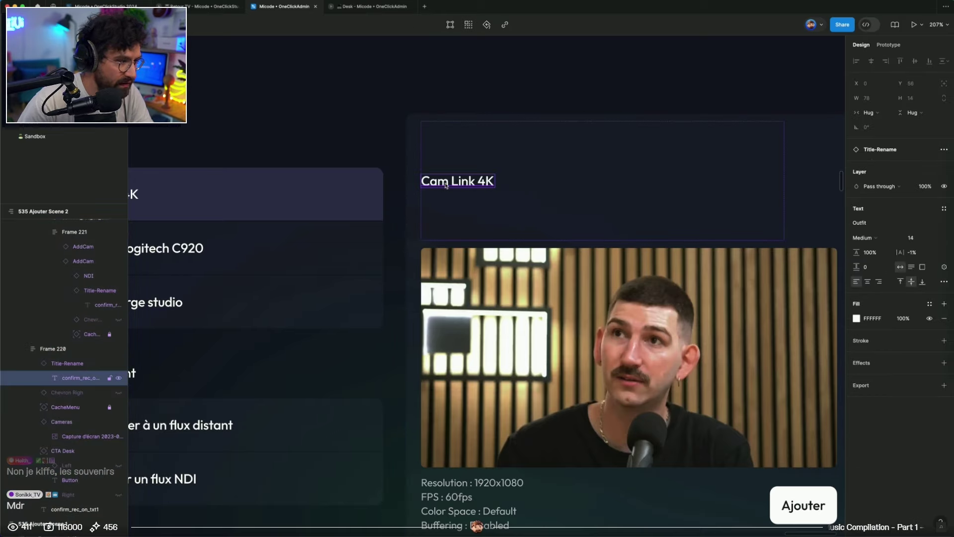
pyautogui.click(74, 367)
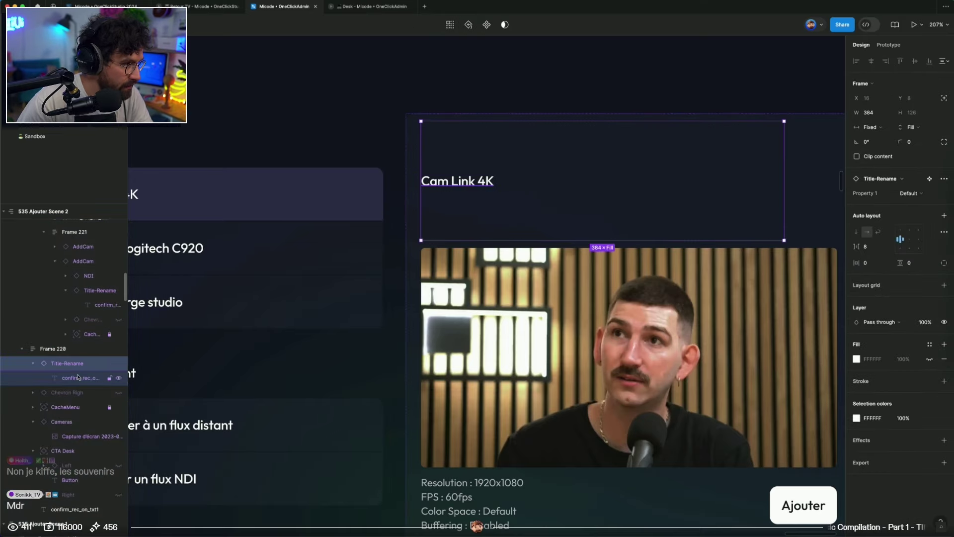
pyautogui.click(74, 392)
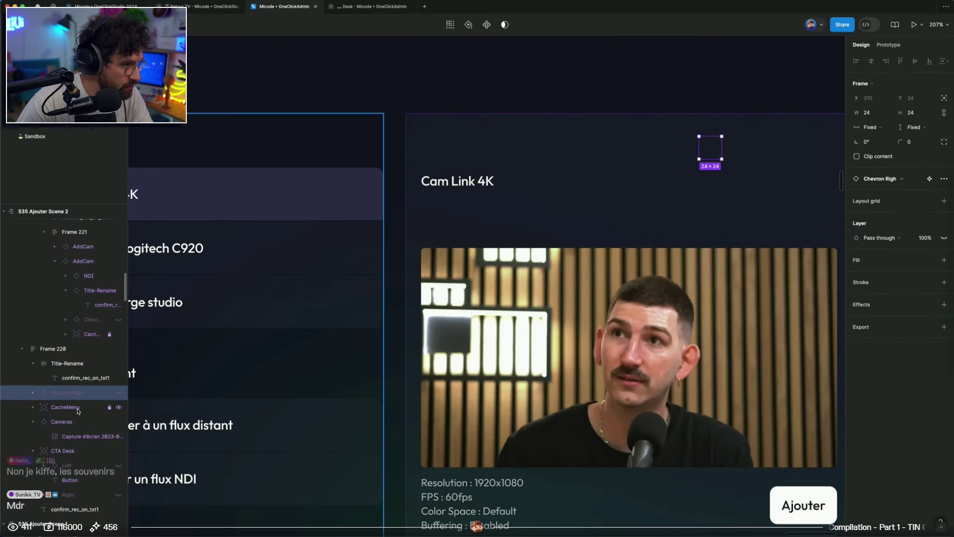
pyautogui.keyDown('shift'); pyautogui.click(77, 407); pyautogui.keyUp('shift')
pyautogui.press('Delete')
# Ungroup the Title-Rename frame around the preview's Cam Link 4K title and apply the H3 20/125 text style to the title
pyautogui.click(442, 184)
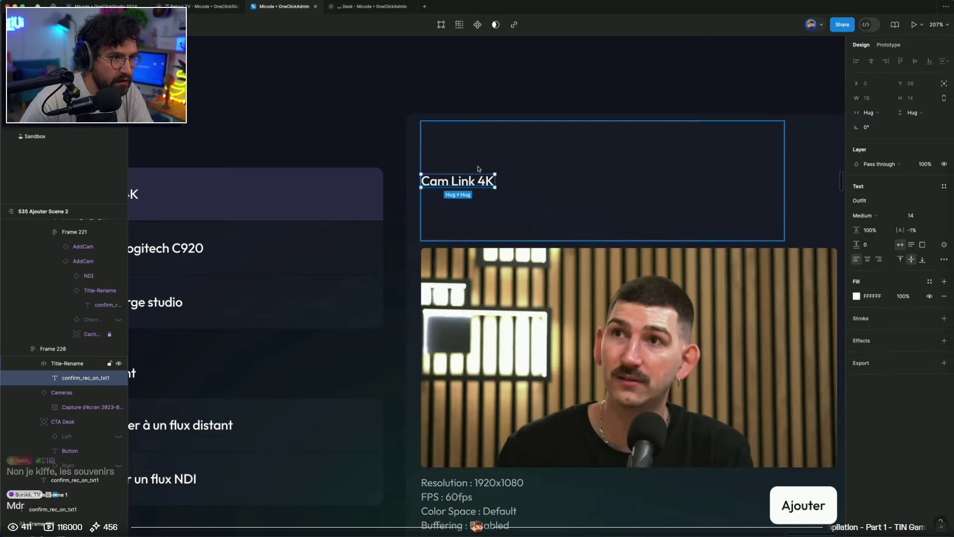
pyautogui.click(69, 364)
pyautogui.press('super+shift+g')
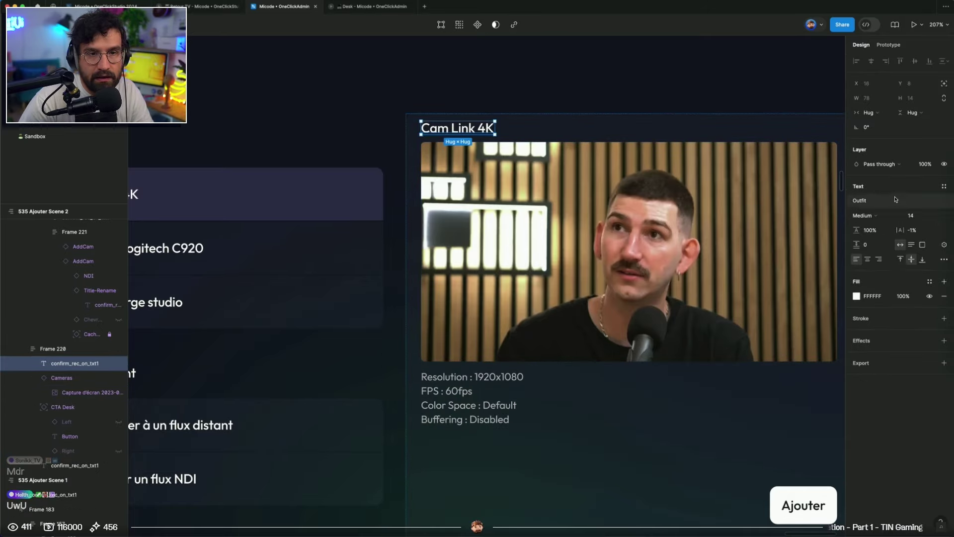
pyautogui.click(944, 186)
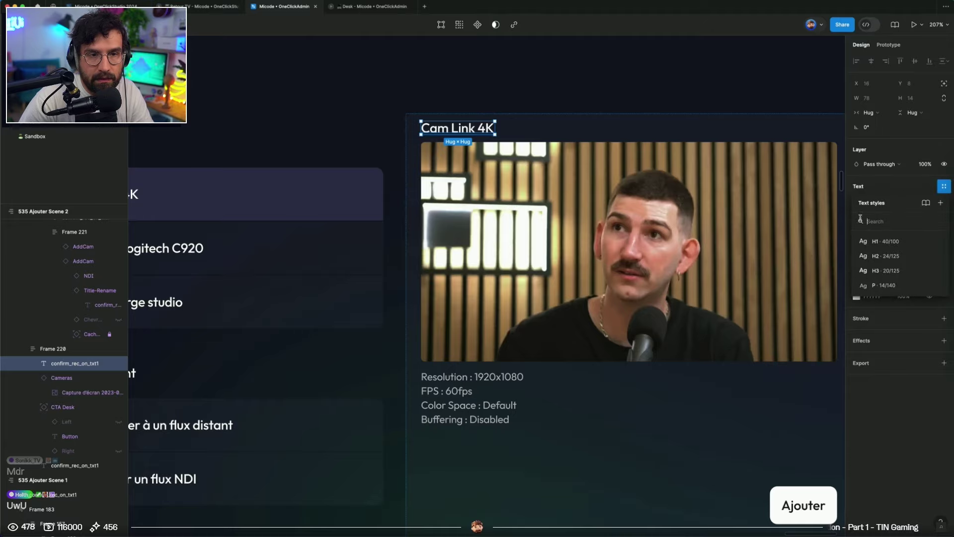
pyautogui.click(882, 271)
# Set the auto layout vertical spacing between items of the camera preview card to 24
pyautogui.click(558, 133)
pyautogui.doubleClick(558, 133)
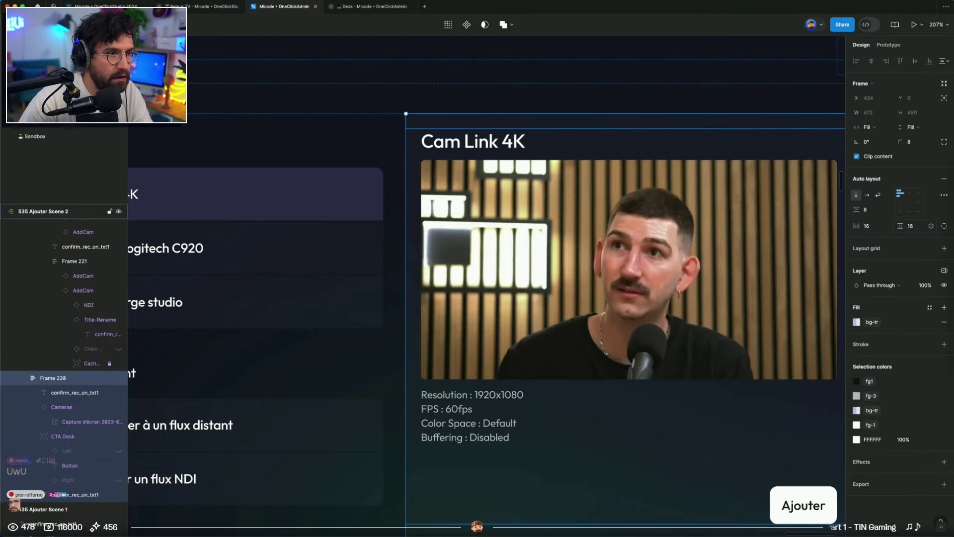
pyautogui.scroll(-5, 548, 171)
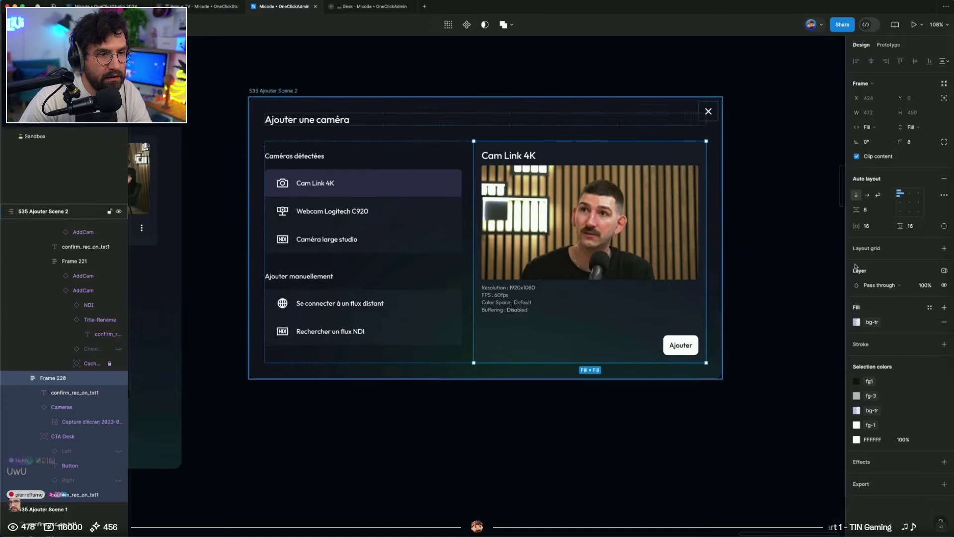
pyautogui.click(876, 211)
pyautogui.write('24')
pyautogui.press('Return')
pyautogui.click(782, 247)
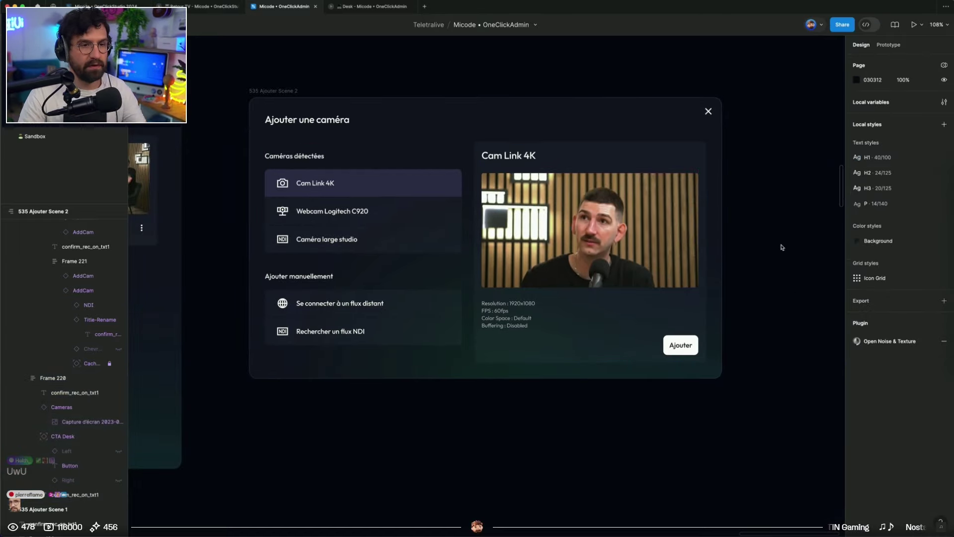
# Set the camera preview card's horizontal and vertical padding to 24, leaving nothing selected
pyautogui.click(596, 328)
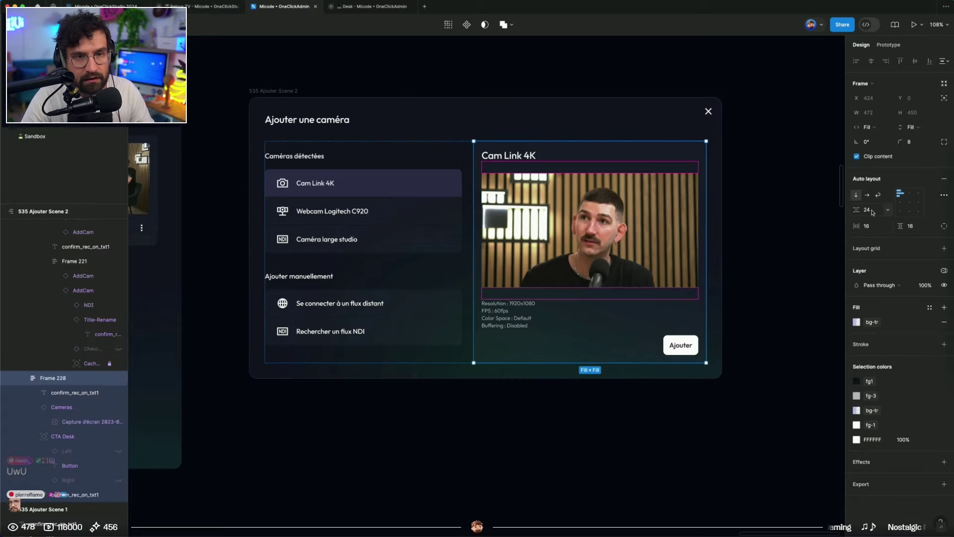
pyautogui.click(870, 228)
pyautogui.write('24')
pyautogui.press('Return')
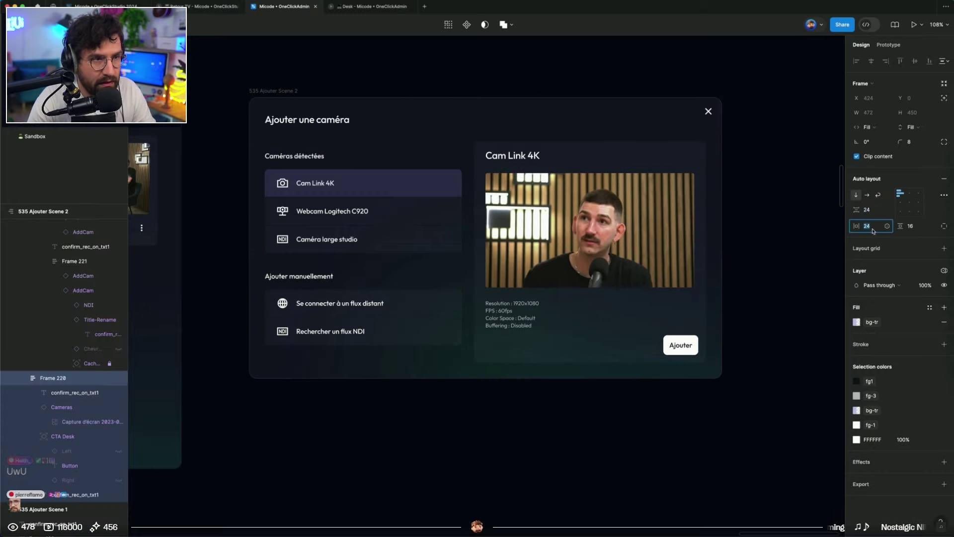
pyautogui.click(911, 227)
pyautogui.write('24')
pyautogui.press('Return')
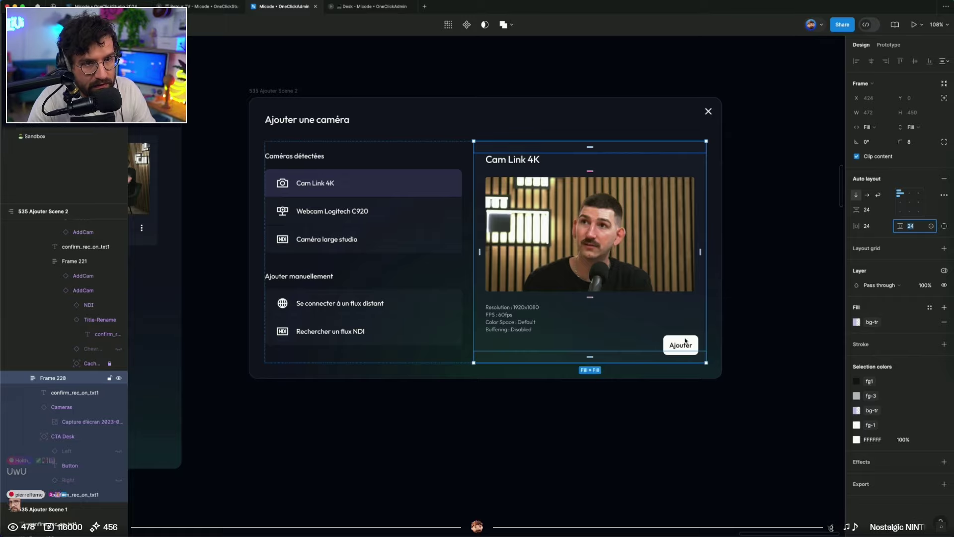
pyautogui.click(770, 335)
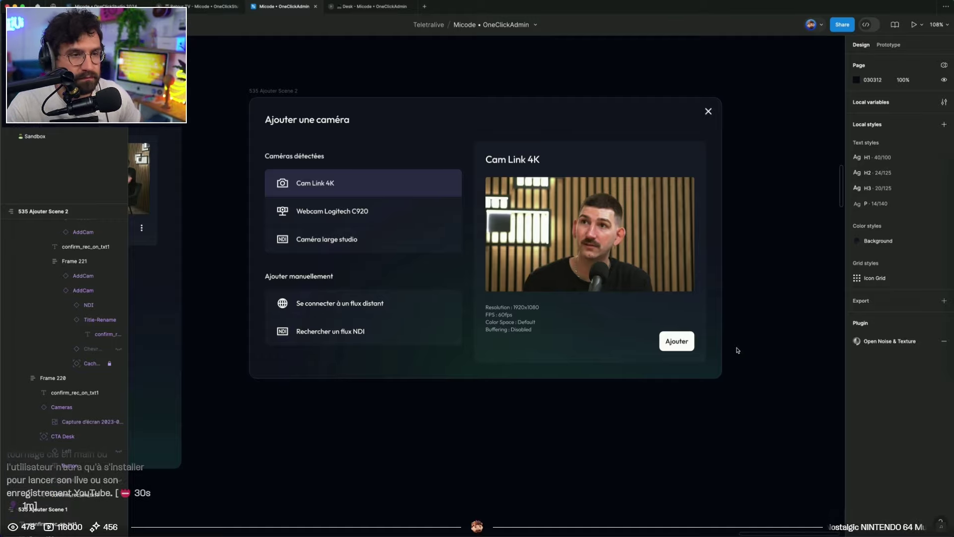
# Test closing, reopening and confirming the camera dialog in the prototype, and return to the design file
pyautogui.hotkey('ctrl', 'Tab')
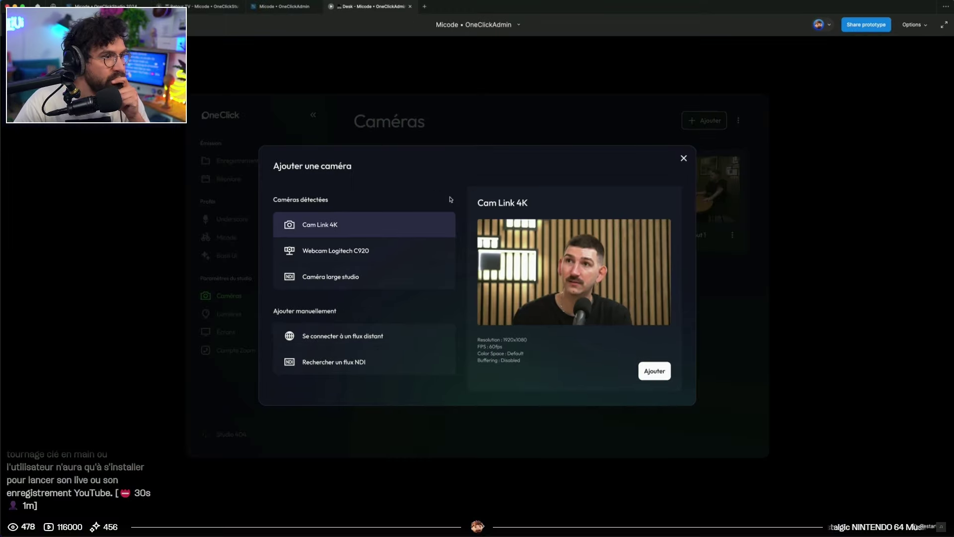
pyautogui.click(685, 159)
pyautogui.click(693, 118)
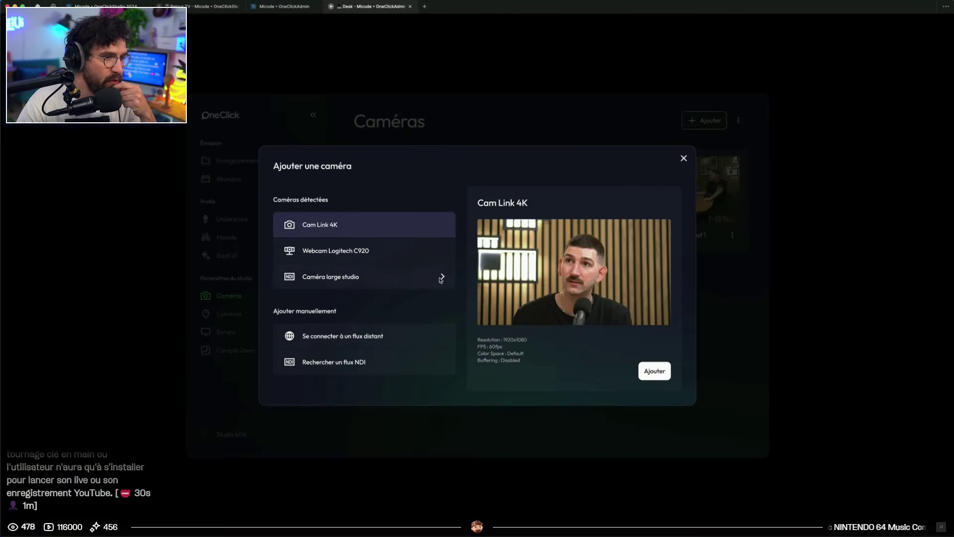
pyautogui.click(660, 375)
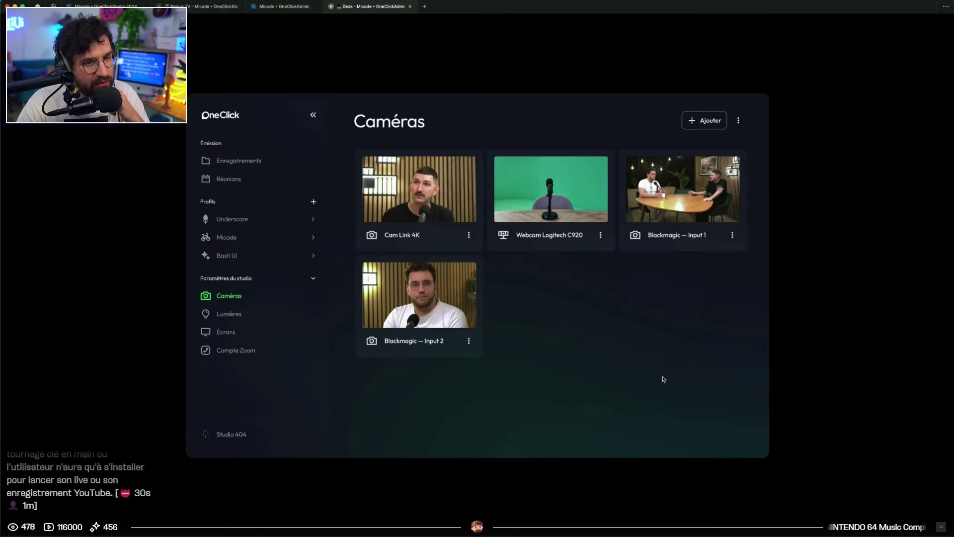
pyautogui.click(708, 126)
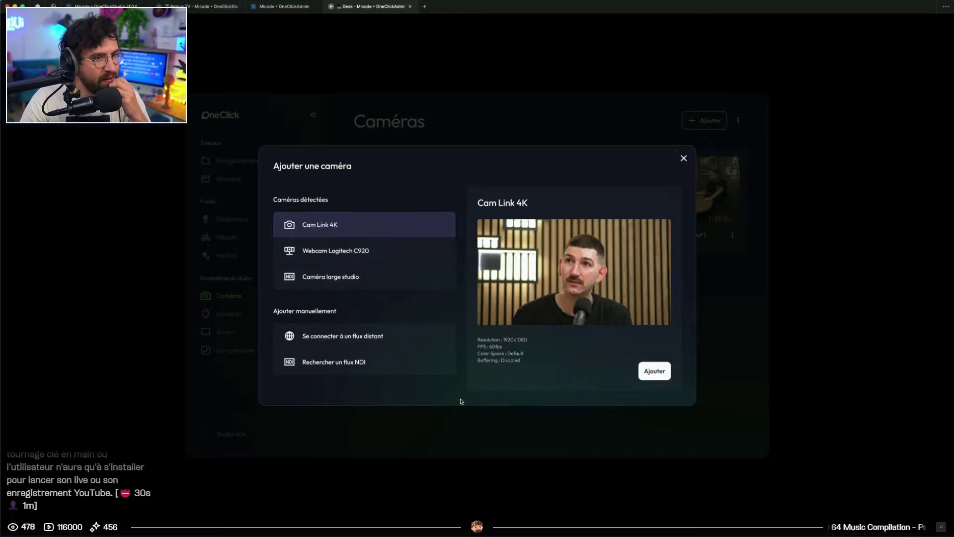
pyautogui.click(275, 8)
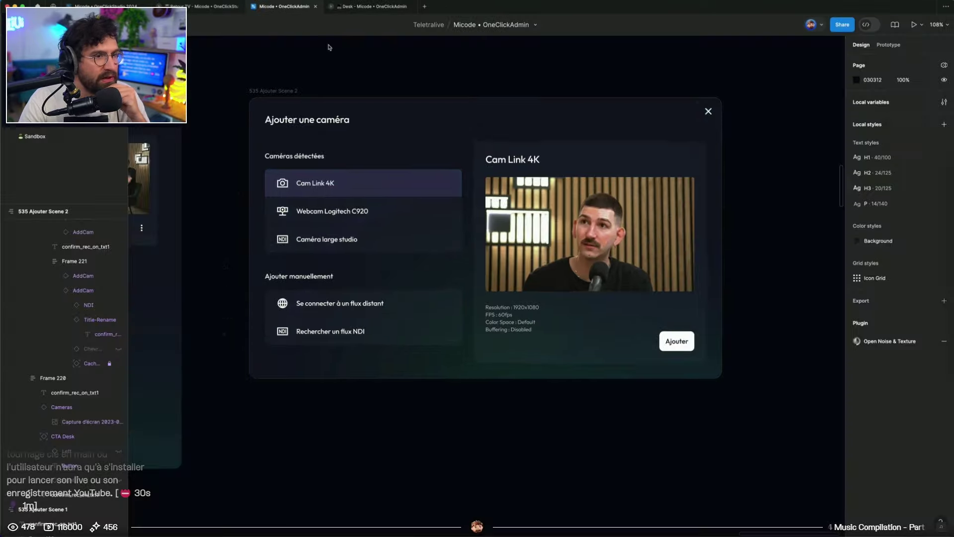
# Rename the camera dialog frame 535 Ajouter Scene 2 as 365 Add Cam
pyautogui.scroll(-3, 758, 90)
pyautogui.scroll(3, 761, 78)
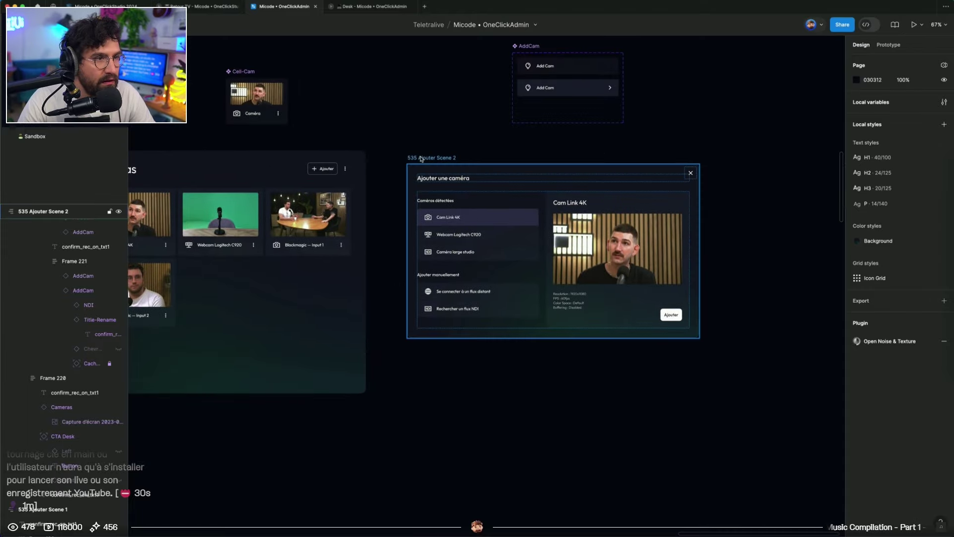
pyautogui.hscroll(-6, 516, 162)
pyautogui.doubleClick(210, 139)
pyautogui.press('super+c')
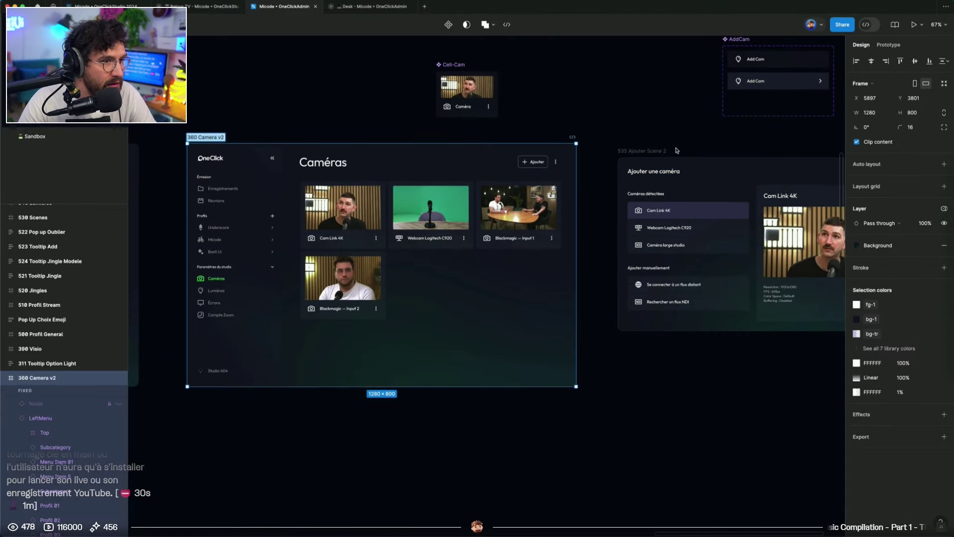
pyautogui.doubleClick(649, 151)
pyautogui.press('super+v')
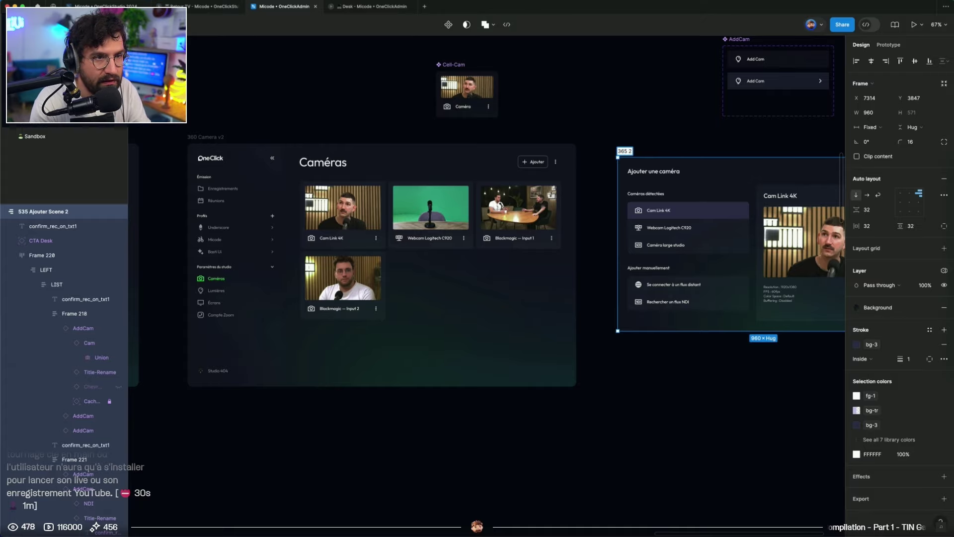
pyautogui.write('am')
pyautogui.press('Return')
pyautogui.click(646, 126)
# Duplicate the 365 Add Cam frame beside the original and name the copy 366 Flux
pyautogui.hscroll(5, 646, 126)
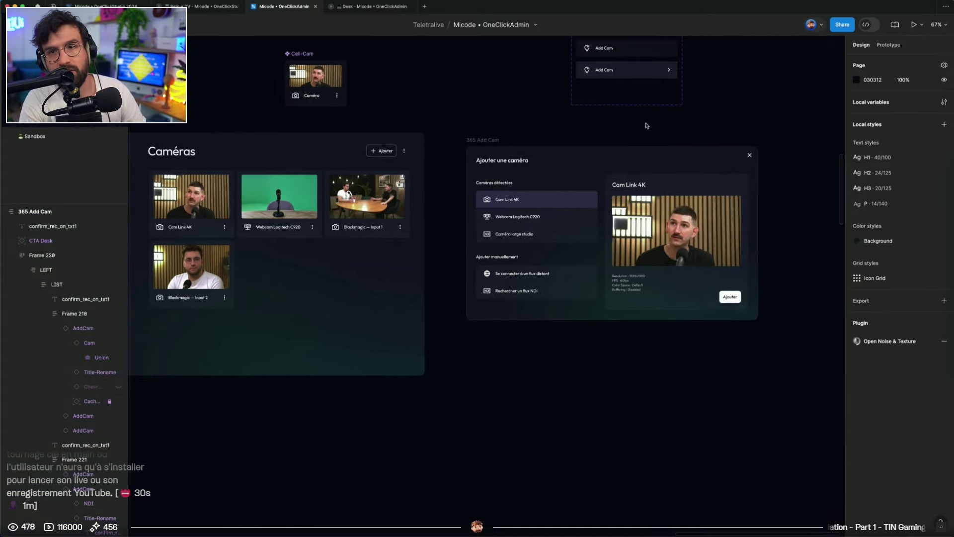
pyautogui.moveTo(508, 130); pyautogui.dragTo(590, 142)
pyautogui.click(298, 141)
pyautogui.press('BackSpace')
pyautogui.write('66 Add Cam')
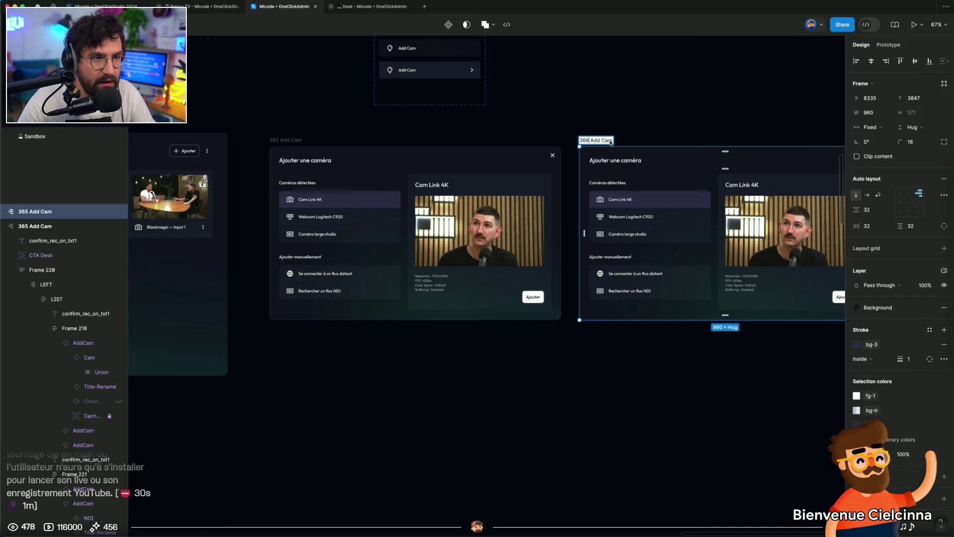
pyautogui.moveTo(590, 141); pyautogui.dragTo(625, 143)
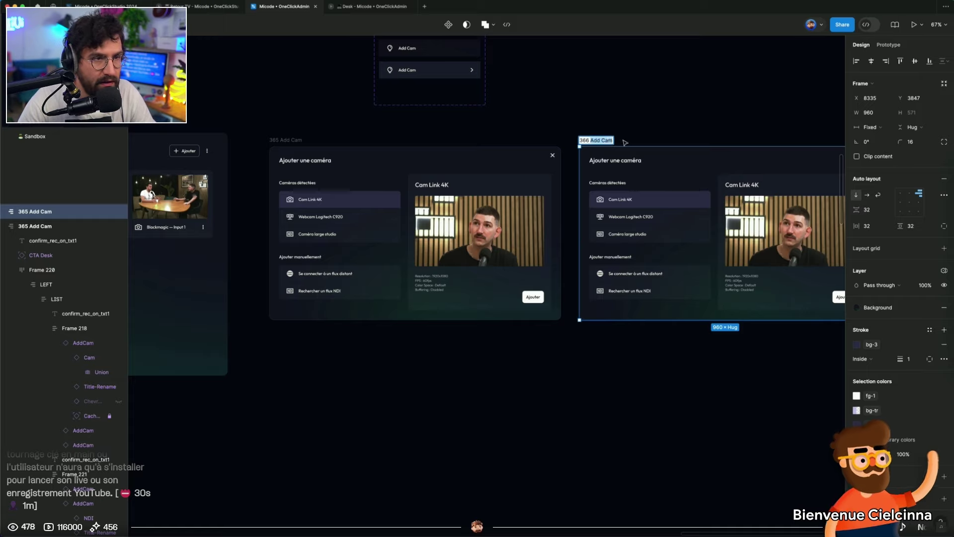
pyautogui.press('Return')
# In 366 Flux, reset the Cam Link 4K row's fill and apply the bg-3 fill to the "Se connecter à un flux distant" row
pyautogui.click(674, 207)
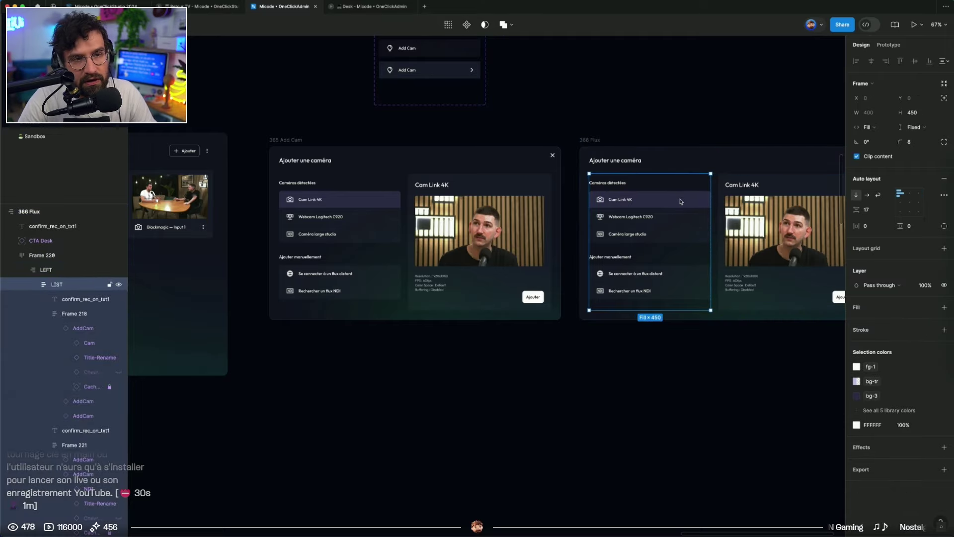
pyautogui.click(678, 203)
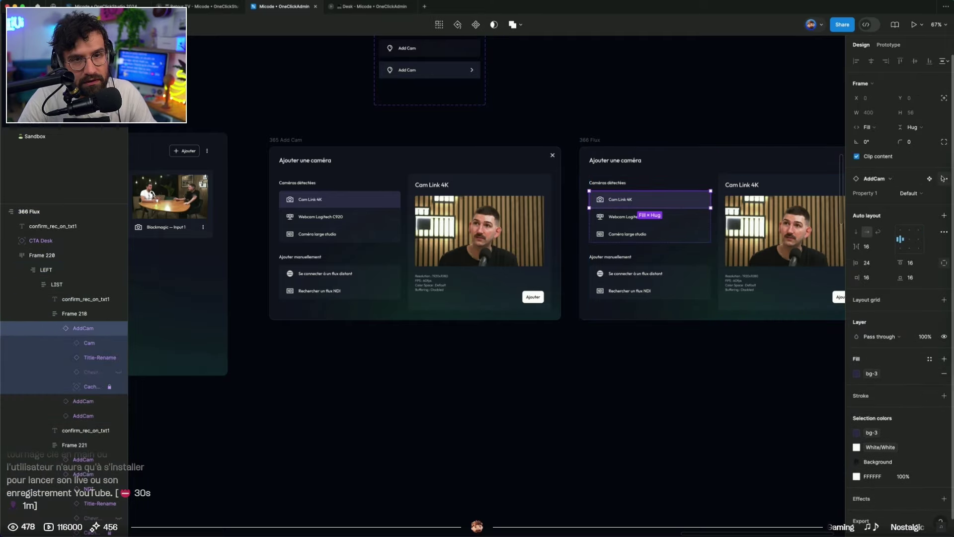
pyautogui.click(943, 179)
pyautogui.click(887, 252)
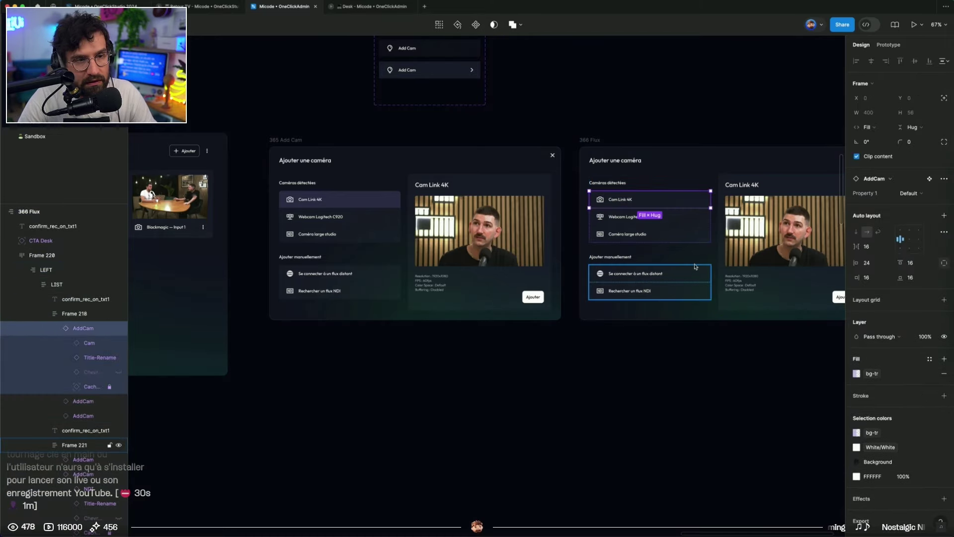
pyautogui.doubleClick(691, 274)
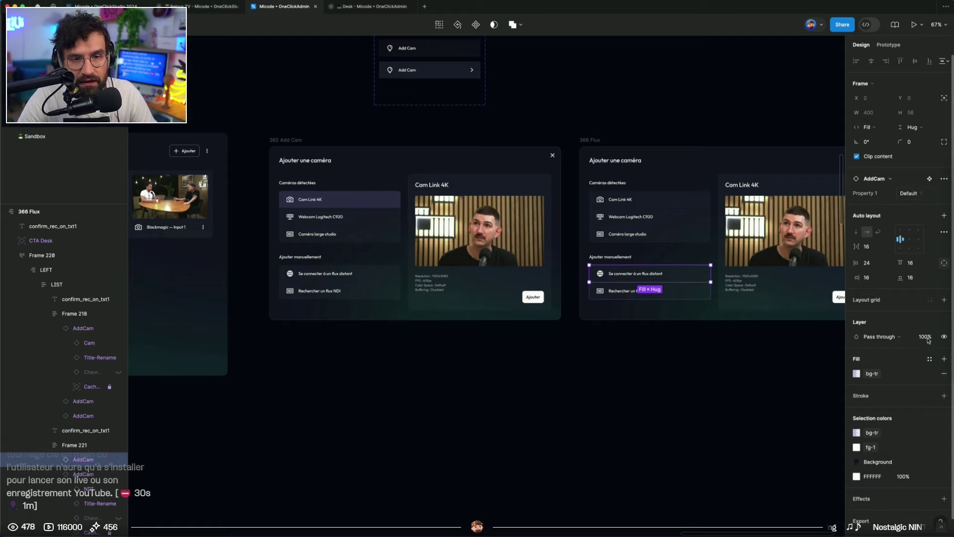
pyautogui.click(929, 360)
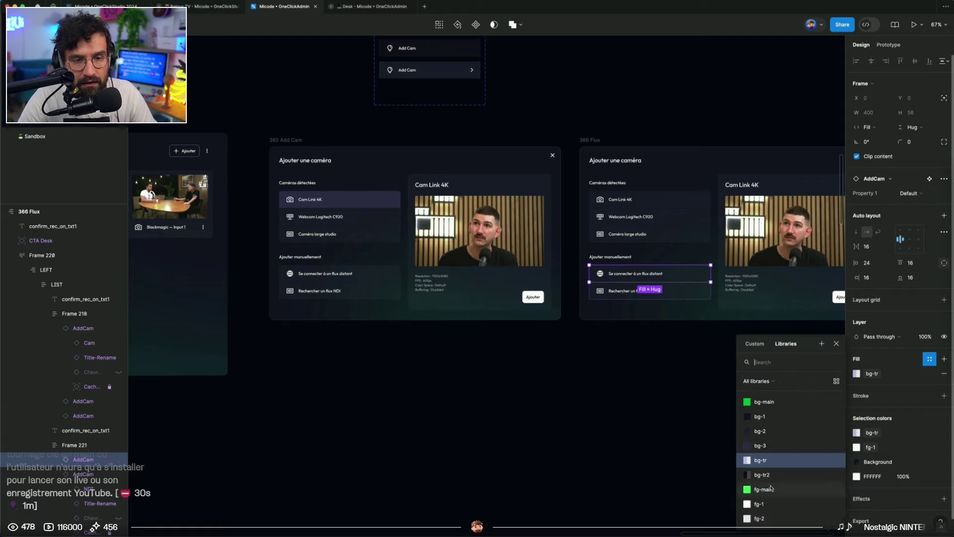
pyautogui.scroll(-2, 778, 477)
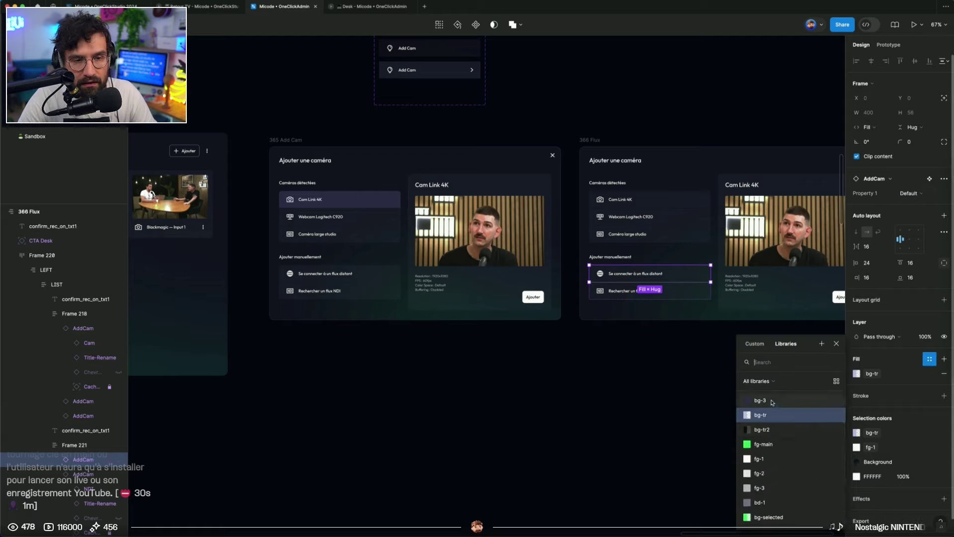
pyautogui.click(712, 407)
# Change the title of the 366 Flux preview card to "Se connecter à un flux distant"
pyautogui.hscroll(5, 557, 217)
pyautogui.keyDown('super'); pyautogui.doubleClick(564, 214); pyautogui.keyUp('super')
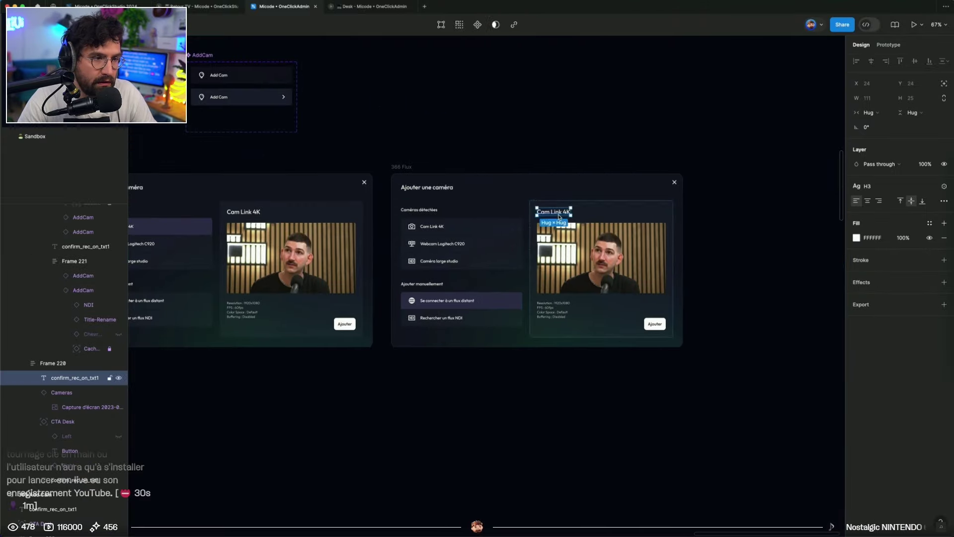
pyautogui.scroll(3, 600, 213)
pyautogui.write('Se connecter à u')
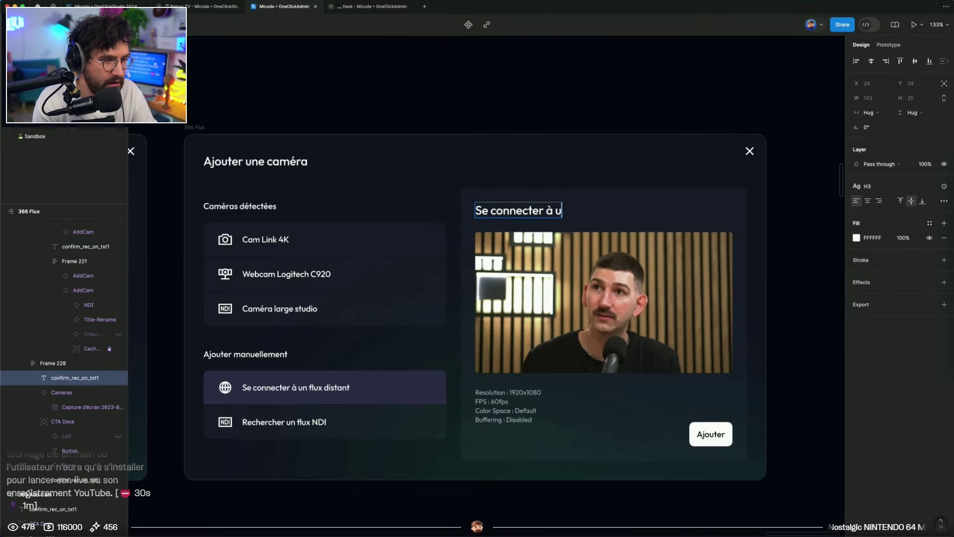
pyautogui.write('t')
pyautogui.press('Escape')
# Delete the camera image and the specifications text from the 366 Flux card
pyautogui.click(617, 287)
pyautogui.press('BackSpace')
pyautogui.click(529, 261)
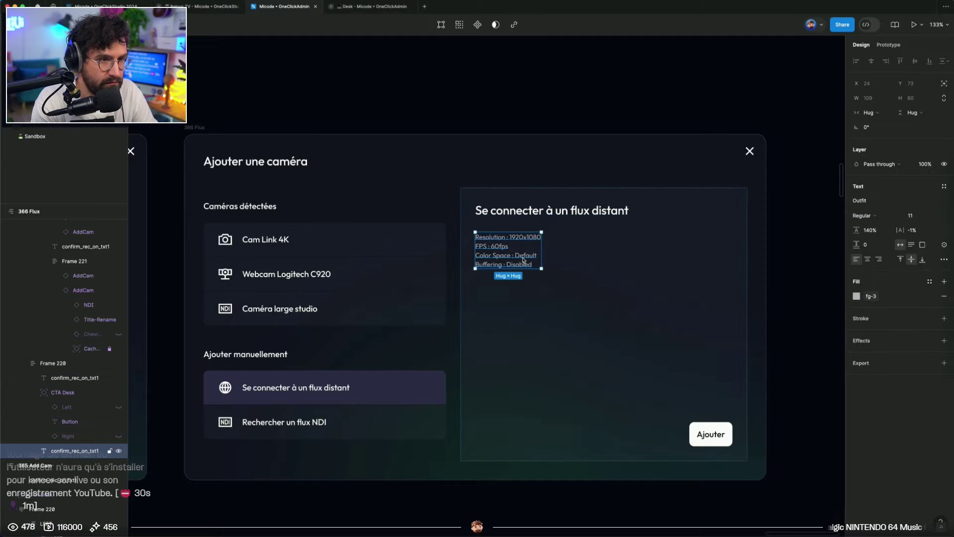
pyautogui.press('Delete')
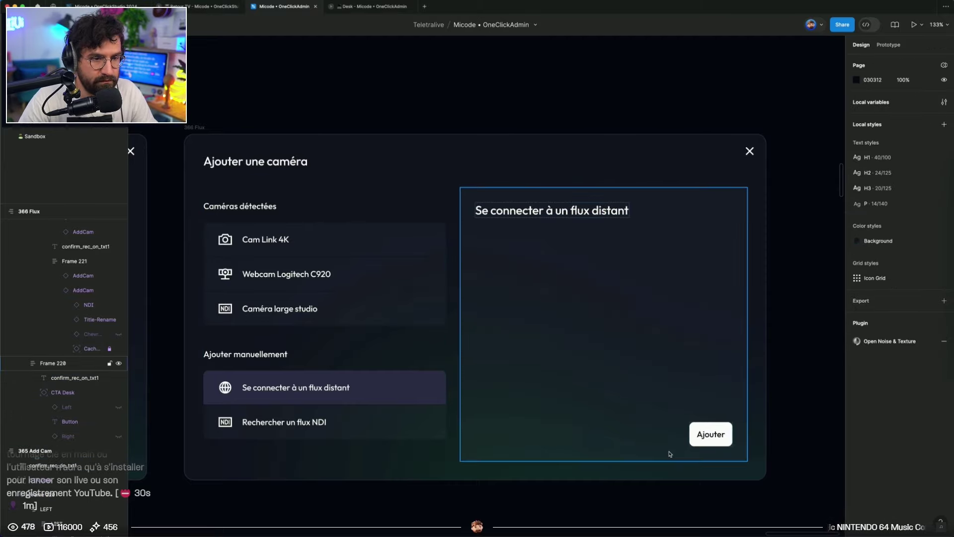
# Change the Ajouter button's label in the 366 Flux card to "Connexion"
pyautogui.doubleClick(707, 435)
pyautogui.write('c')
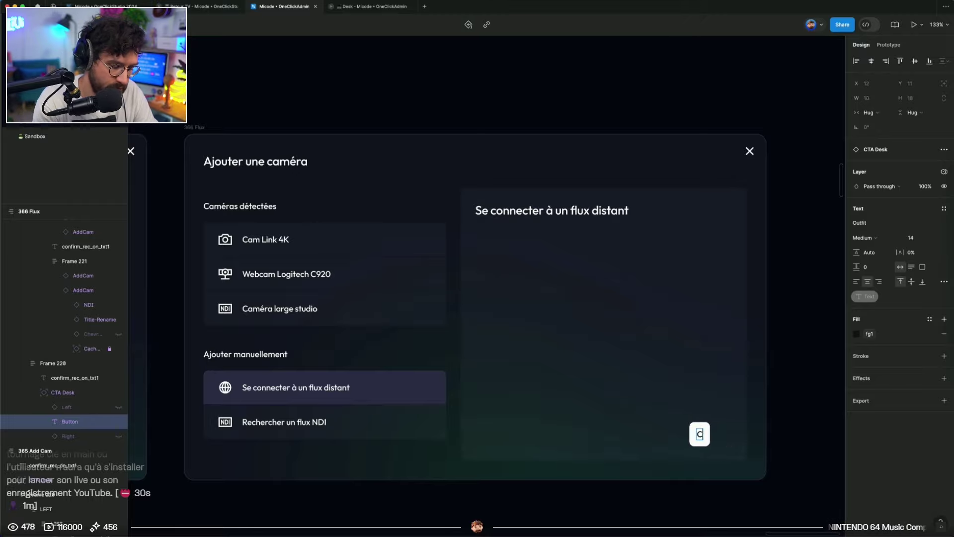
pyautogui.press('Escape')
pyautogui.doubleClick(733, 438)
pyautogui.write('nnexion')
pyautogui.click(797, 402)
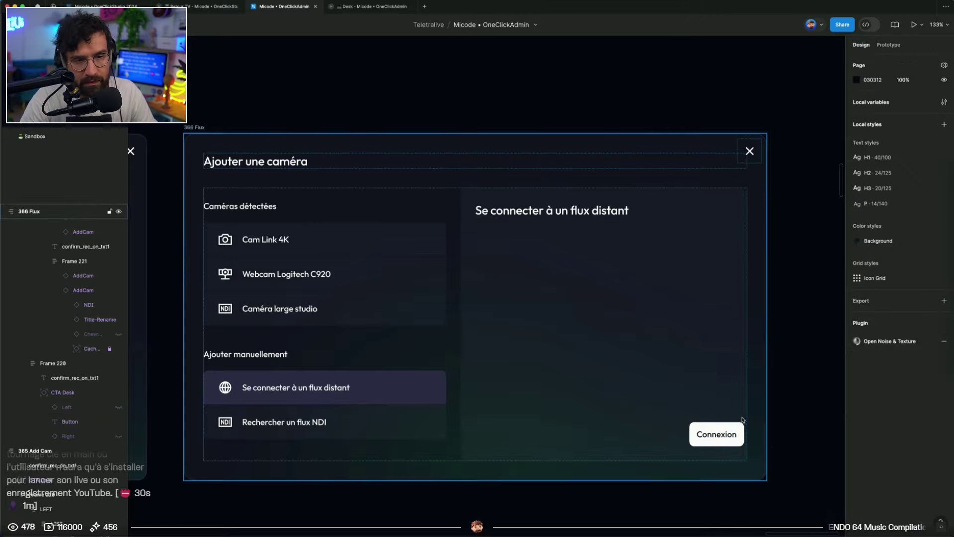
# Turn off absolute position for the Connexion button so it follows the card's auto layout
pyautogui.doubleClick(737, 428)
pyautogui.click(734, 432)
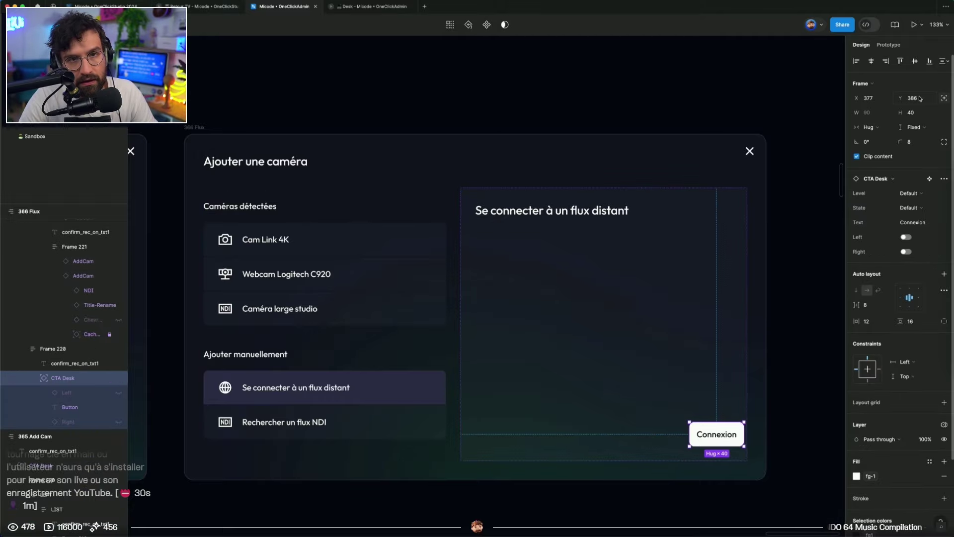
pyautogui.click(944, 98)
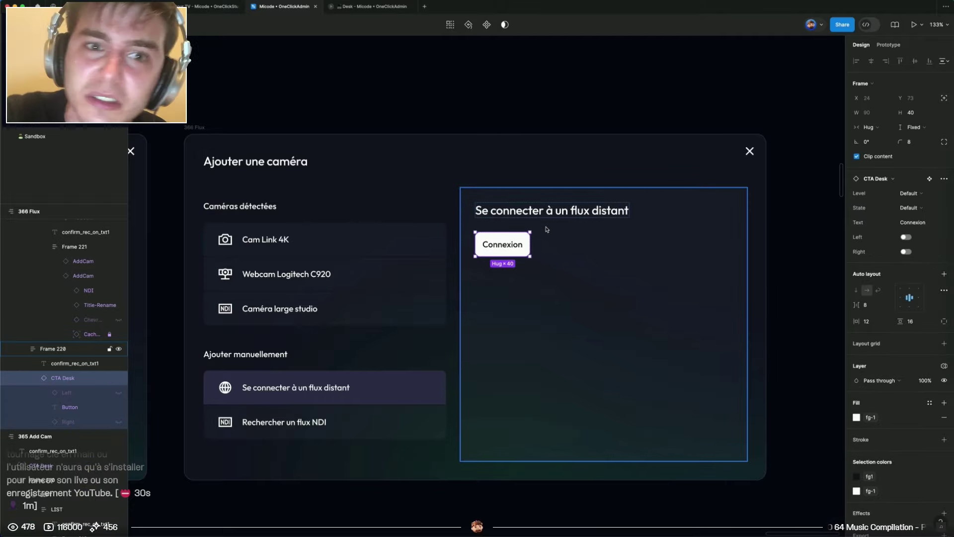
pyautogui.press('super+space')
pyautogui.write('in')
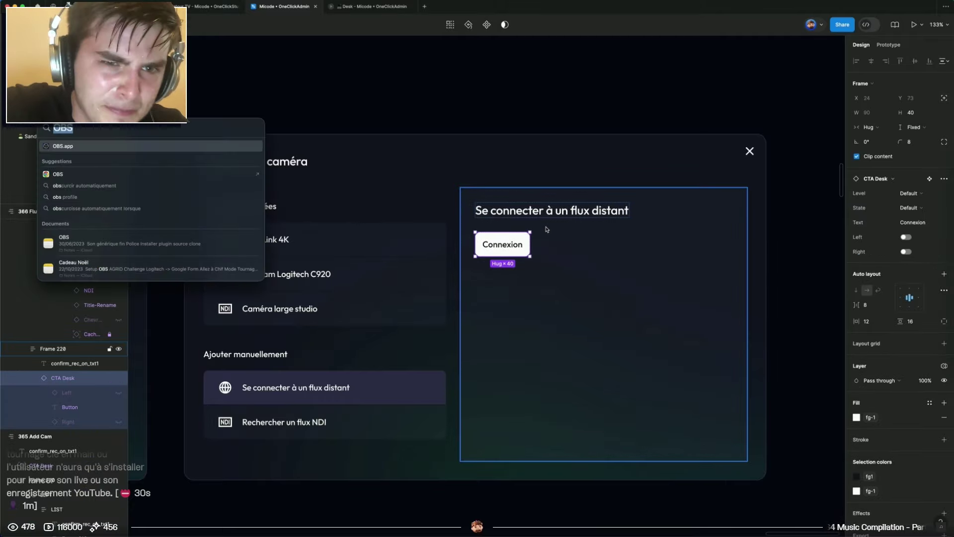
pyautogui.press('Escape')
pyautogui.click(494, 106)
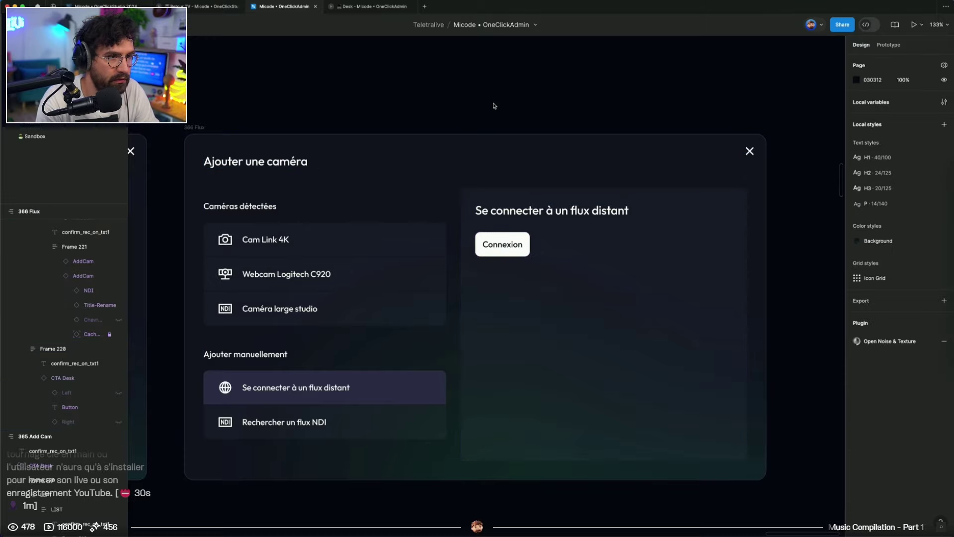
pyautogui.press('super+slash')
pyautogui.write('u')
pyautogui.press('BackSpace')
pyautogui.write('input')
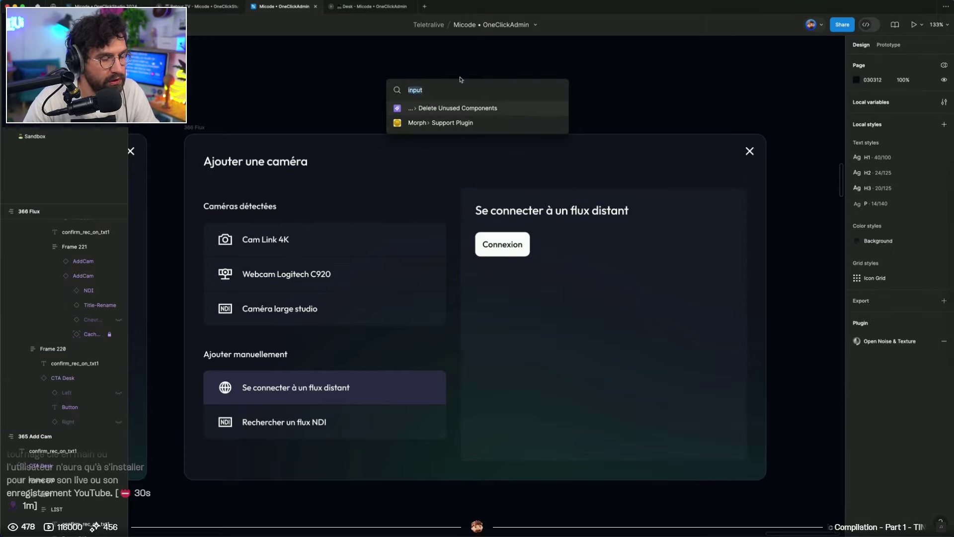
pyautogui.press('BackSpace')
pyautogui.press('BackSpace')
pyautogui.press('BackSpace')
pyautogui.press('BackSpace')
pyautogui.press('BackSpace')
pyautogui.write('I')
pyautogui.click(377, 66)
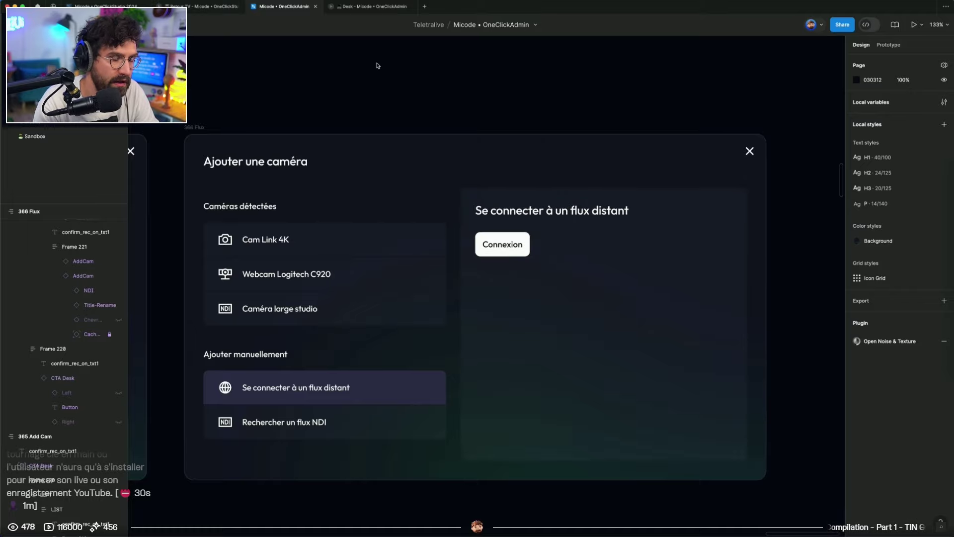
# Insert three InputDesk fields in the 366 Flux card, between its title and the Connexion button
pyautogui.hotkey('shift', 'i')
pyautogui.write('i')
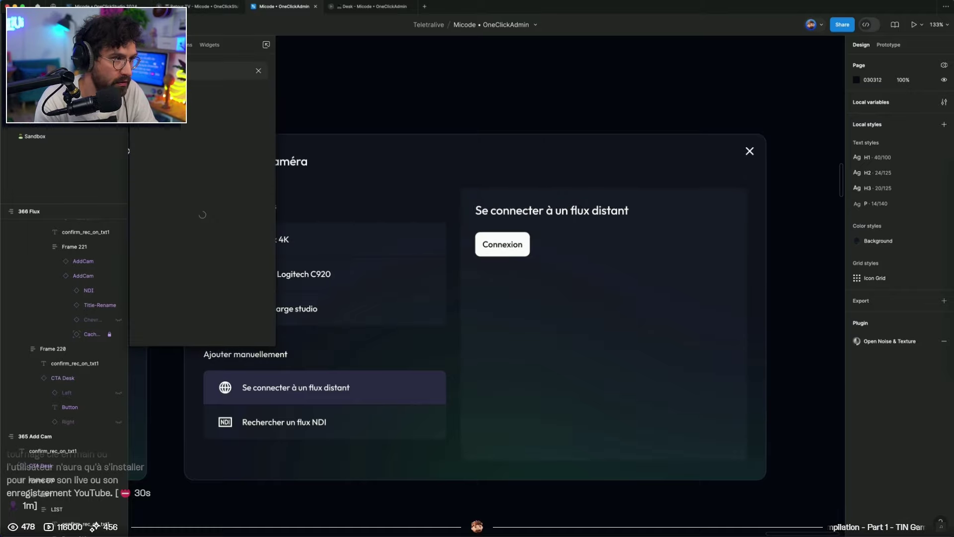
pyautogui.press('Return')
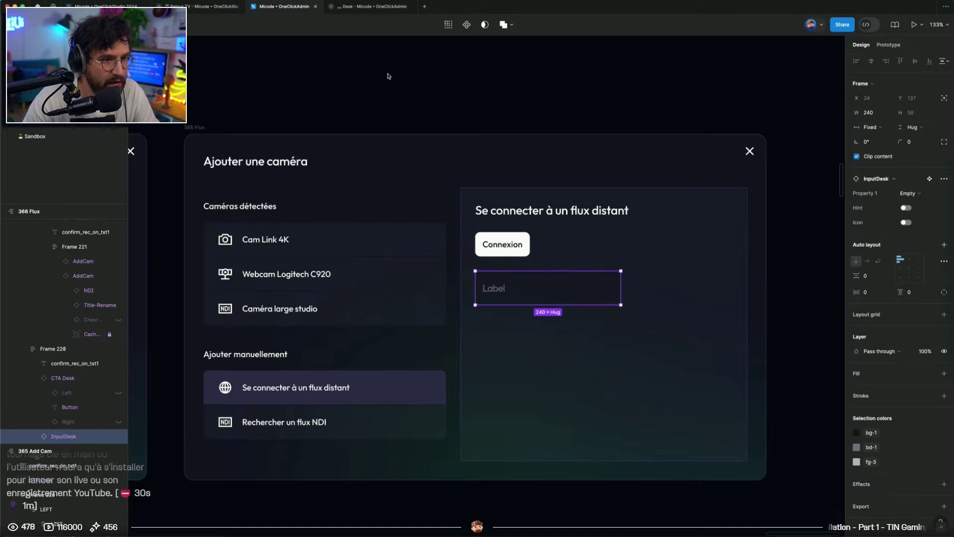
pyautogui.hotkey('ctrl', 'd')
pyautogui.hotkey('ctrl', 'd')
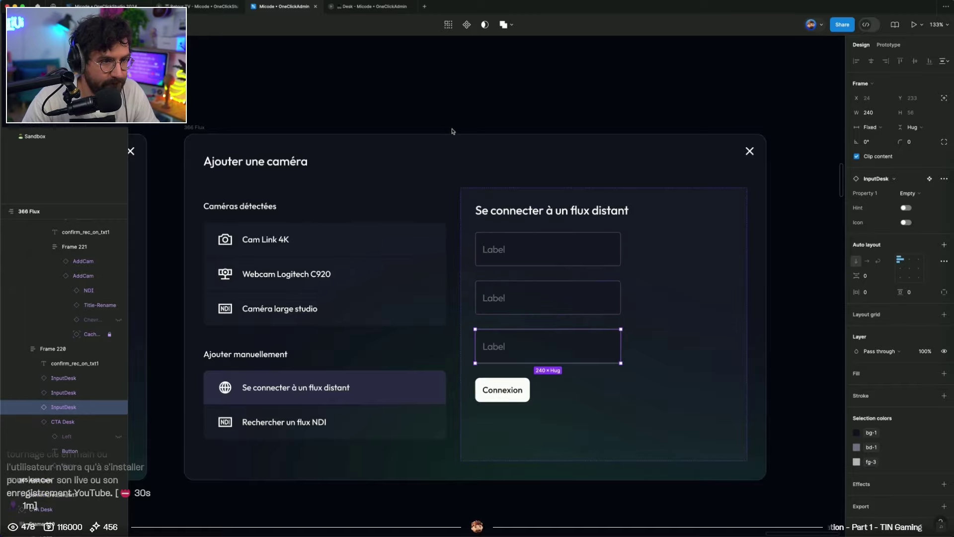
# Set the width of all three InputDesk fields to fill the card, leaving nothing selected
pyautogui.keyDown('shift'); pyautogui.click(605, 301); pyautogui.keyUp('shift')
pyautogui.keyDown('shift'); pyautogui.click(601, 257); pyautogui.keyUp('shift')
pyautogui.click(876, 128)
pyautogui.click(876, 150)
pyautogui.click(633, 92)
pyautogui.click(481, 476)
pyautogui.scroll(-2, 481, 476)
pyautogui.hscroll(2, 481, 476)
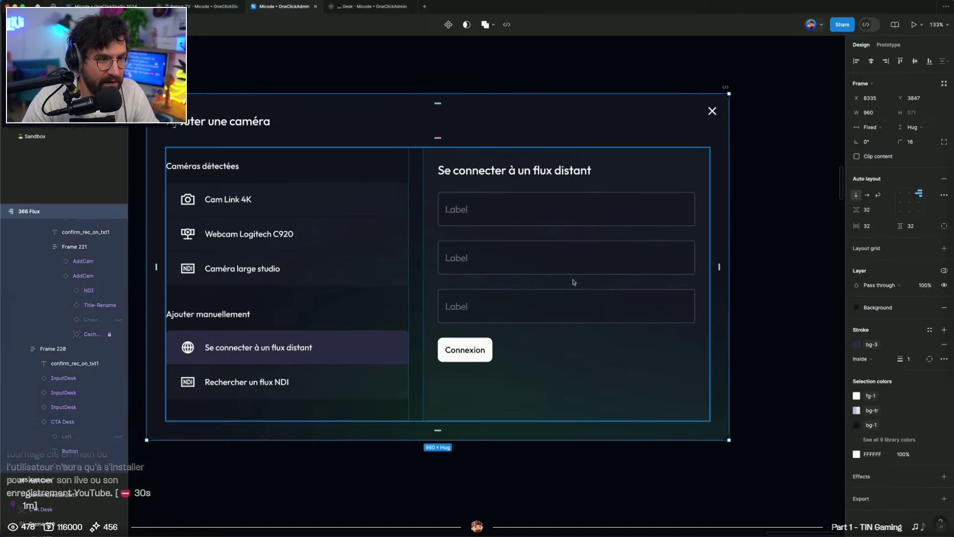
pyautogui.click(610, 478)
# Add a click interaction from the "Se connecter à un flux distant" item in 365 Add Cam that swaps the overlay to 366 Flux
pyautogui.scroll(-2, 614, 476)
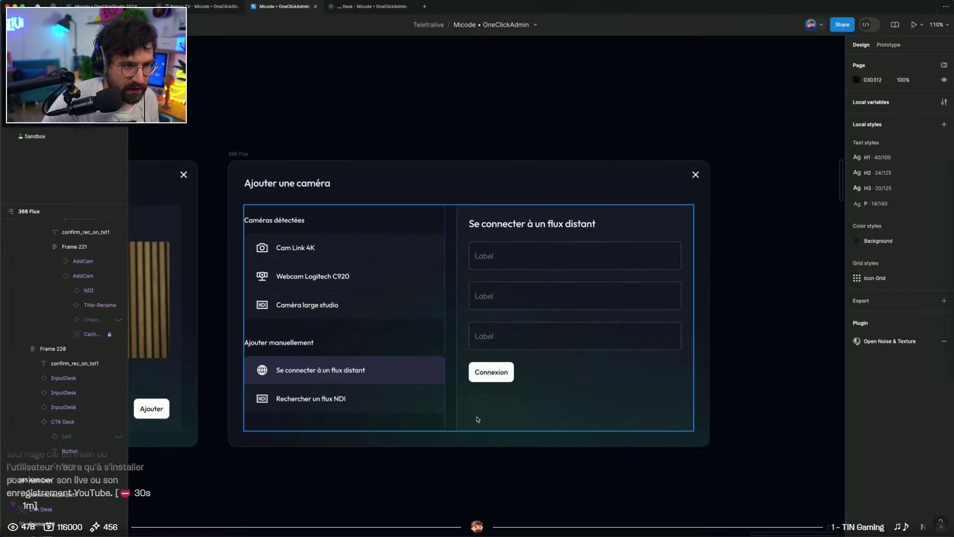
pyautogui.scroll(-5, 477, 419)
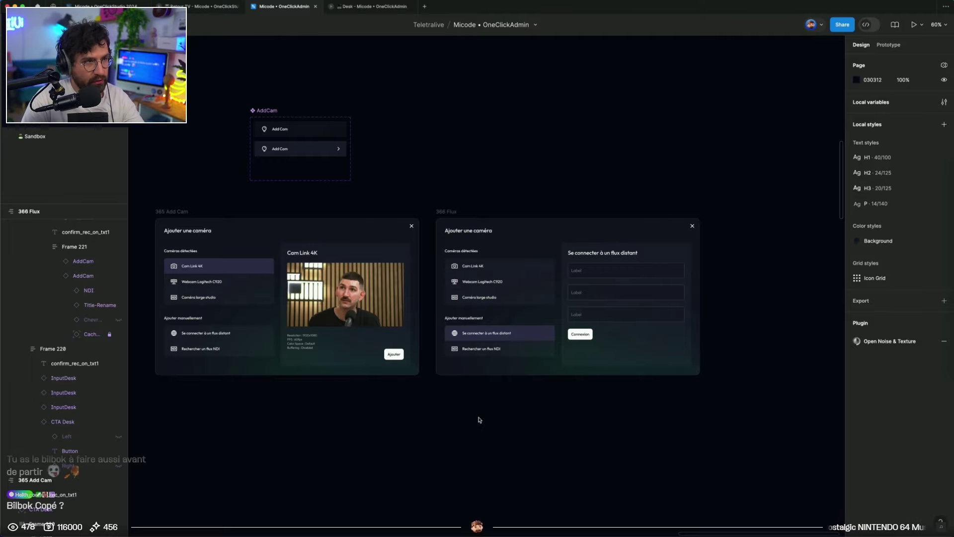
pyautogui.click(888, 43)
pyautogui.hscroll(-5, 416, 102)
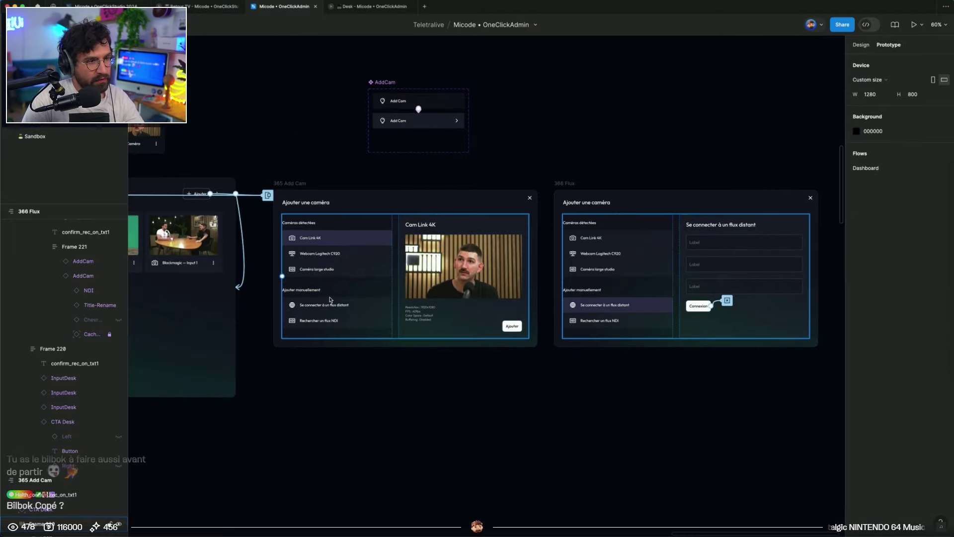
pyautogui.click(382, 310)
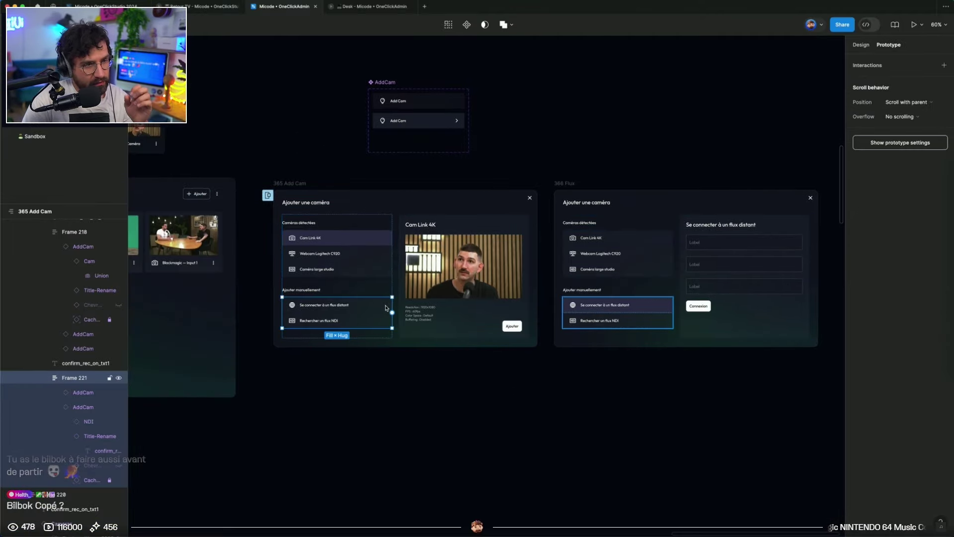
pyautogui.click(384, 307)
pyautogui.moveTo(648, 305); pyautogui.dragTo(648, 305)
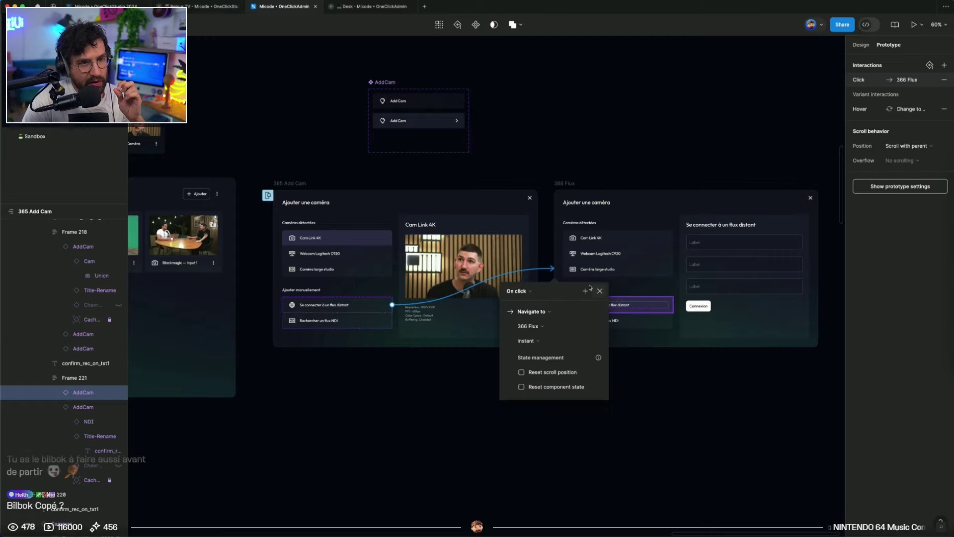
pyautogui.click(541, 292)
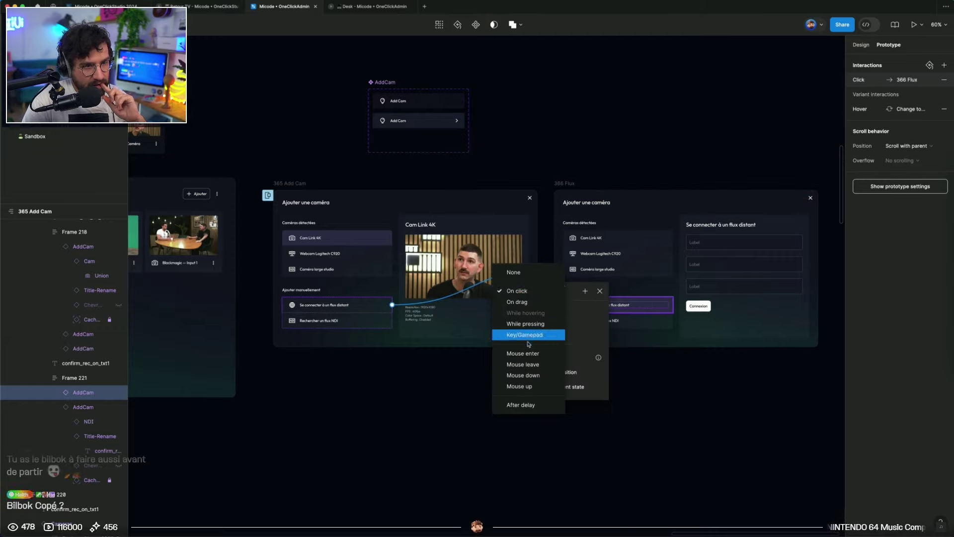
pyautogui.click(527, 292)
pyautogui.click(533, 312)
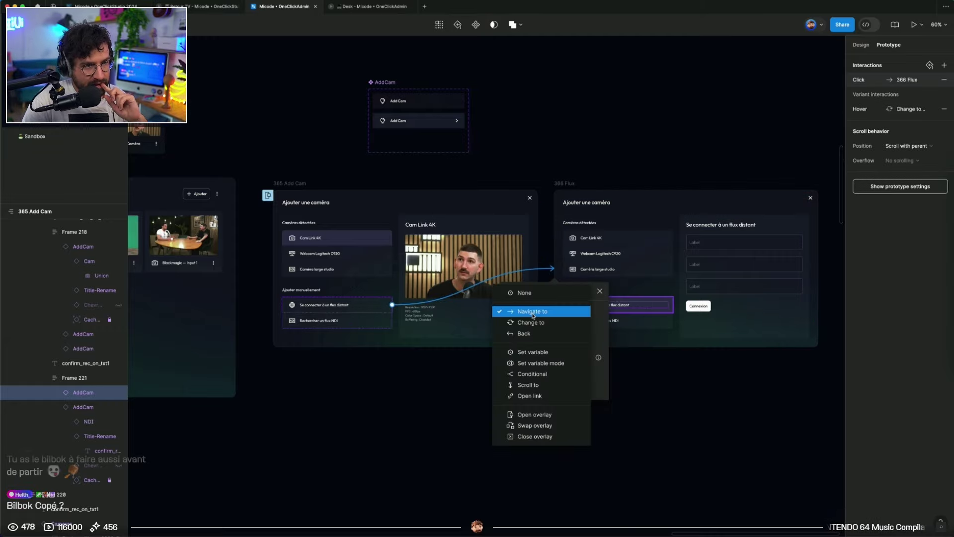
pyautogui.click(535, 425)
# Add a click interaction from the Cam Link 4K item in 366 Flux that swaps the overlay back to 365 Add Cam
pyautogui.click(631, 326)
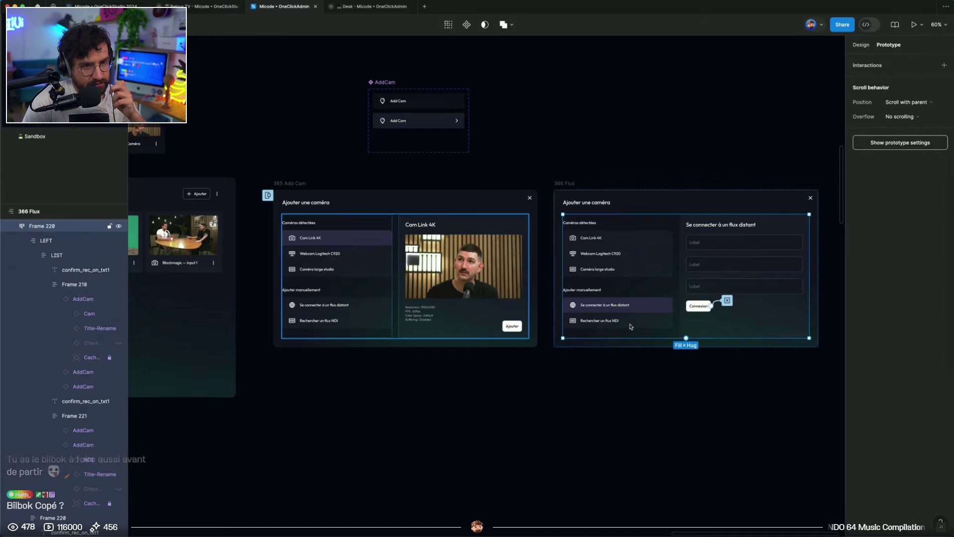
pyautogui.doubleClick(628, 239)
pyautogui.doubleClick(629, 239)
pyautogui.doubleClick(629, 239)
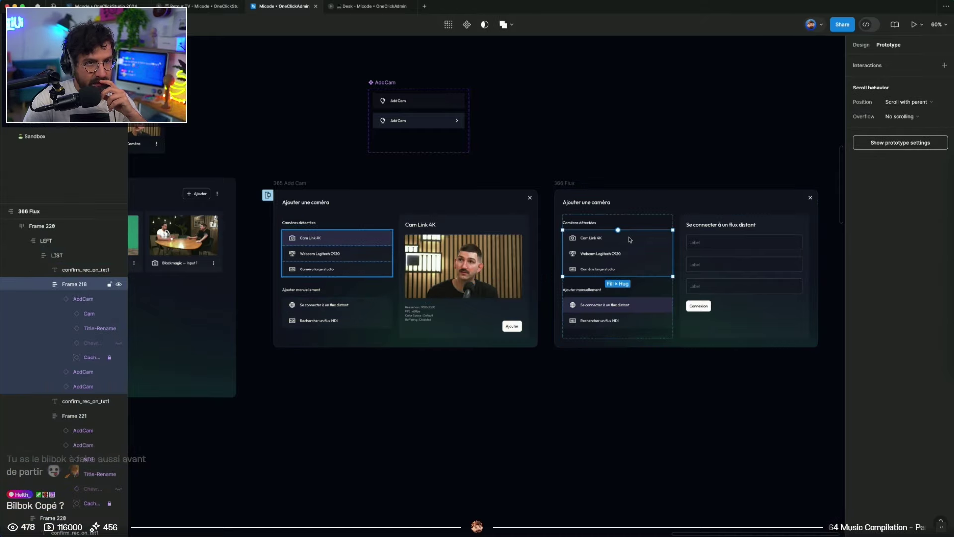
pyautogui.doubleClick(629, 240)
pyautogui.moveTo(674, 237); pyautogui.dragTo(370, 258)
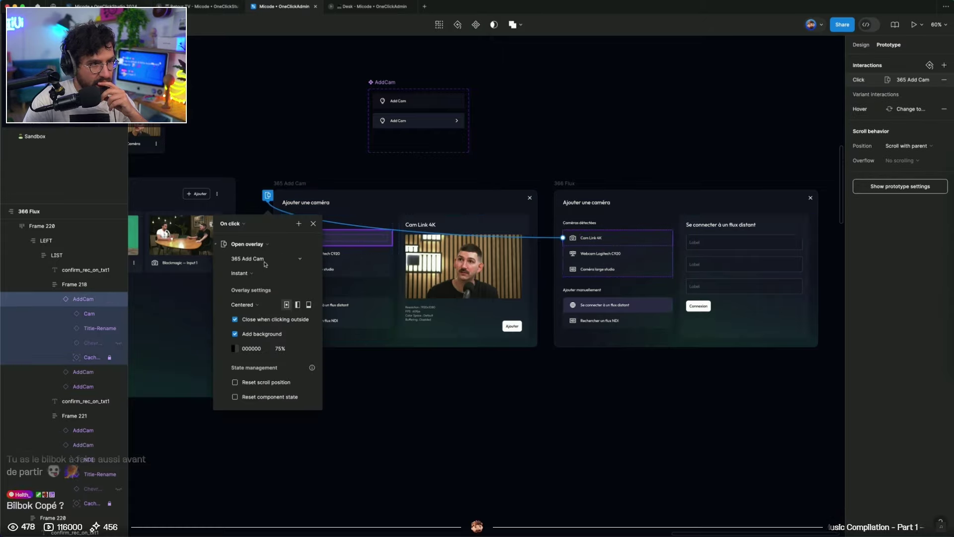
pyautogui.click(260, 245)
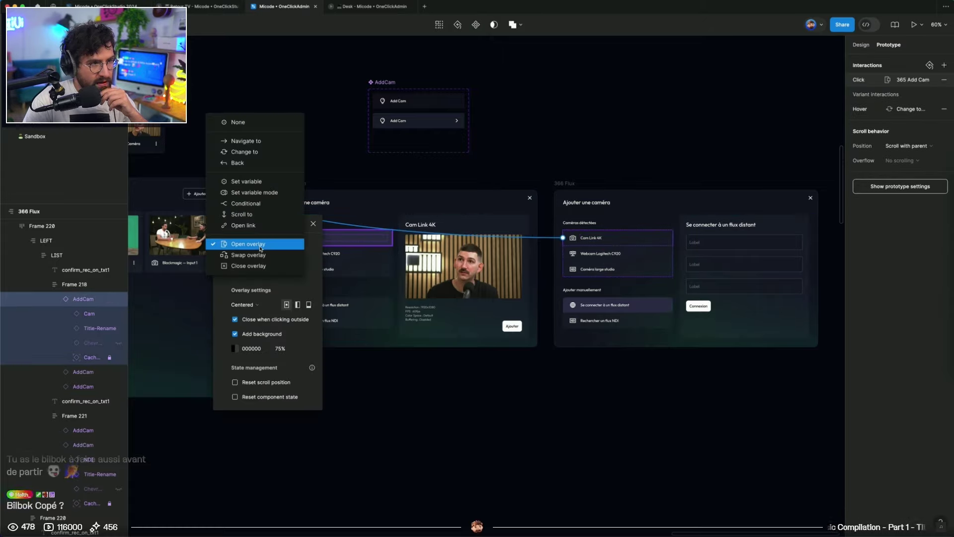
pyautogui.click(248, 254)
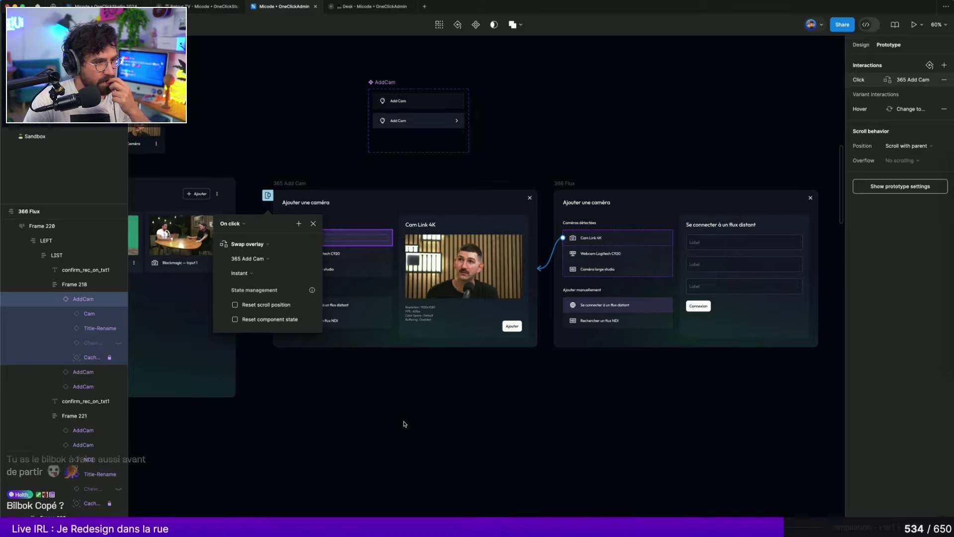
pyautogui.click(404, 421)
# Test switching between "Se connecter à un flux distant" and Cam Link 4K in the Desk prototype's add-camera dialog
pyautogui.click(363, 7)
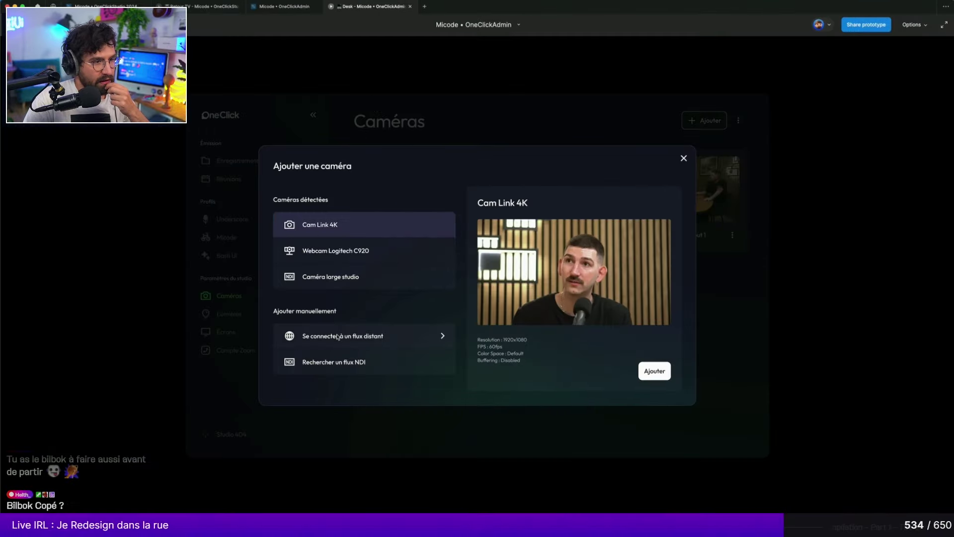
pyautogui.click(337, 336)
pyautogui.click(341, 224)
pyautogui.click(440, 335)
pyautogui.click(353, 223)
pyautogui.click(374, 334)
pyautogui.click(441, 223)
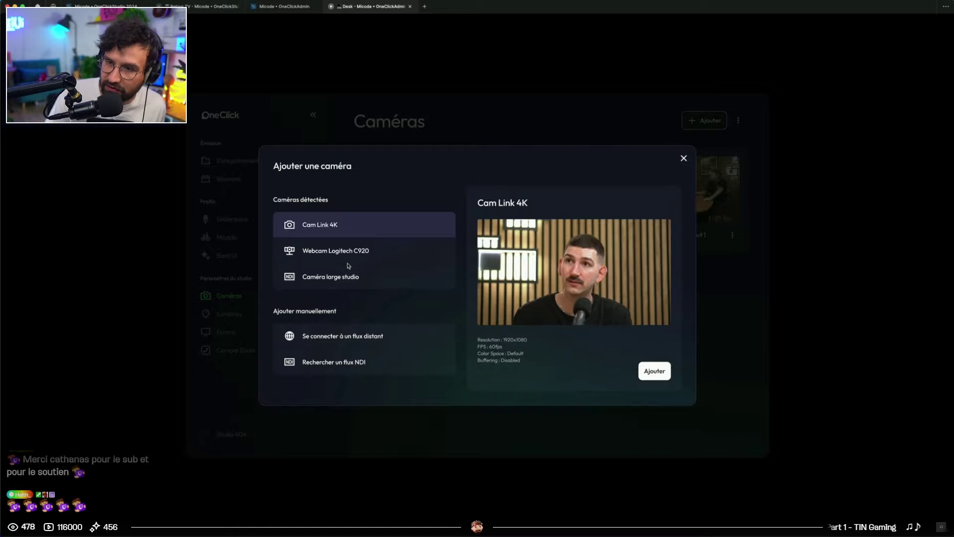
pyautogui.click(336, 330)
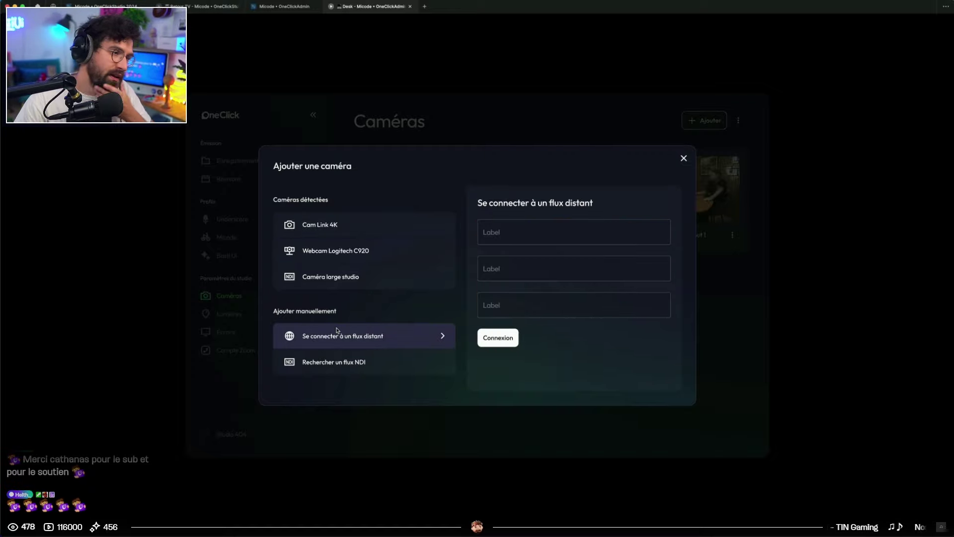
pyautogui.click(351, 228)
pyautogui.click(340, 335)
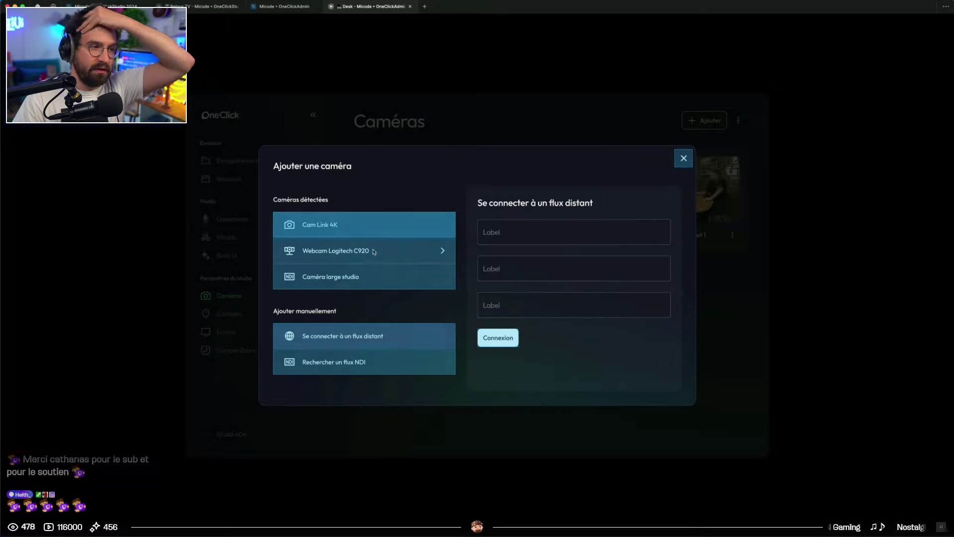
pyautogui.click(371, 226)
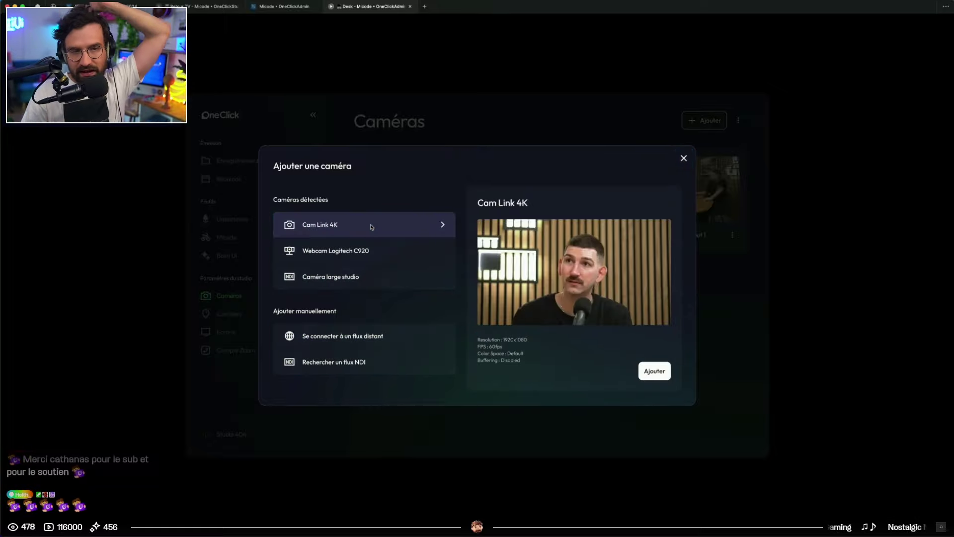
# Test closing and reopening the add-camera dialog, and try its Webcam Logitech C920 and Caméra large studio entries
pyautogui.click(684, 158)
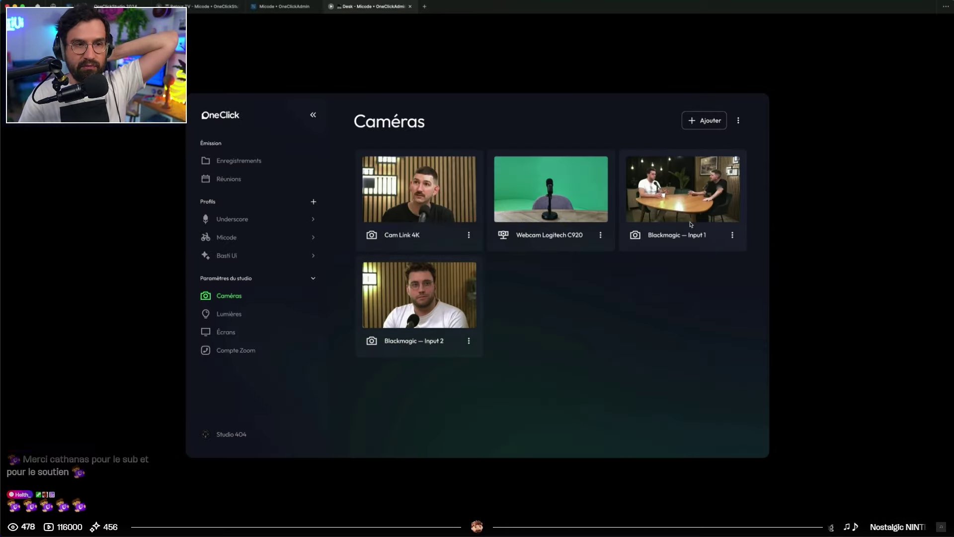
pyautogui.click(685, 126)
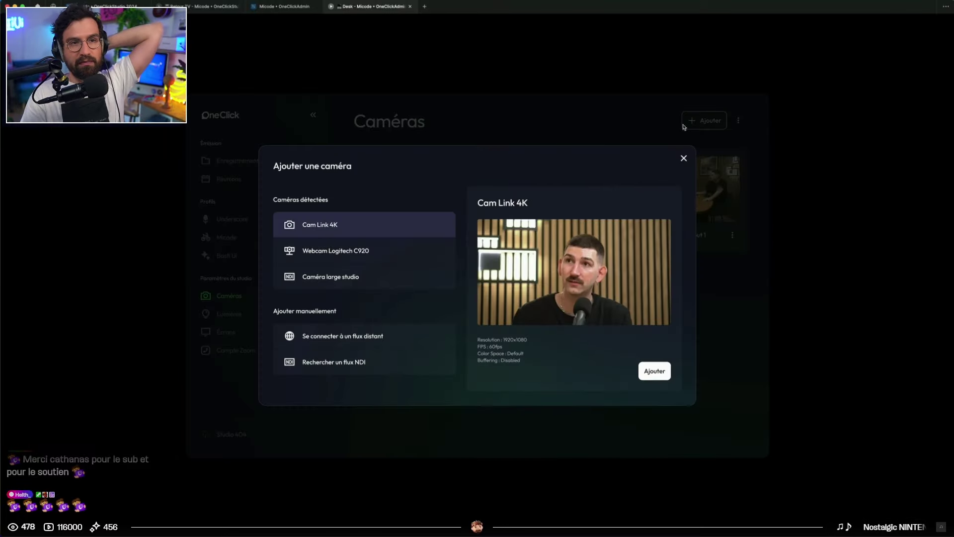
pyautogui.click(684, 160)
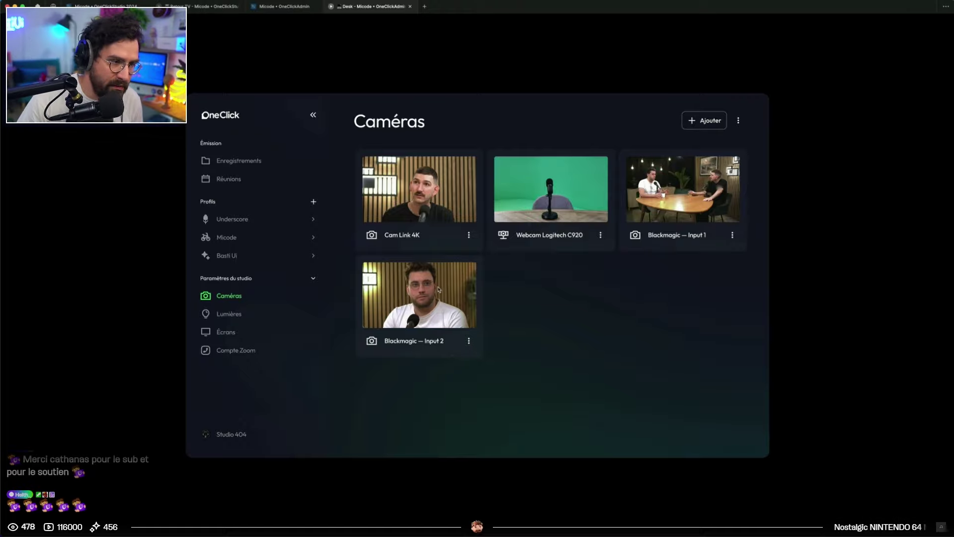
pyautogui.click(397, 127)
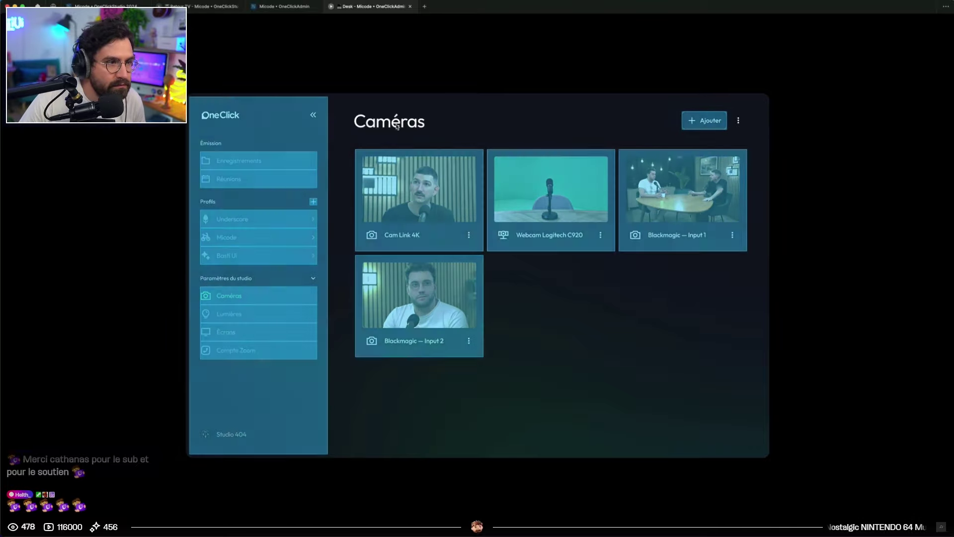
pyautogui.click(713, 121)
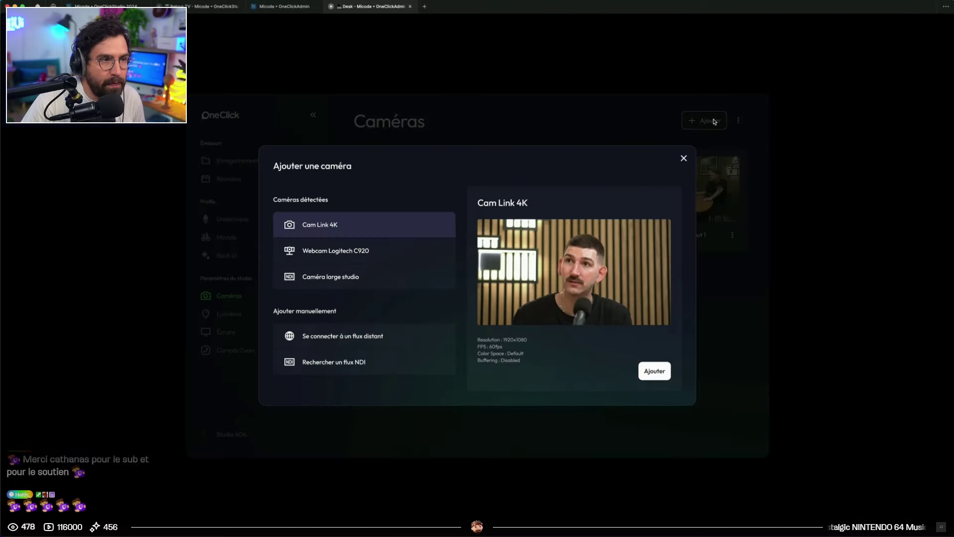
pyautogui.click(379, 252)
pyautogui.click(369, 279)
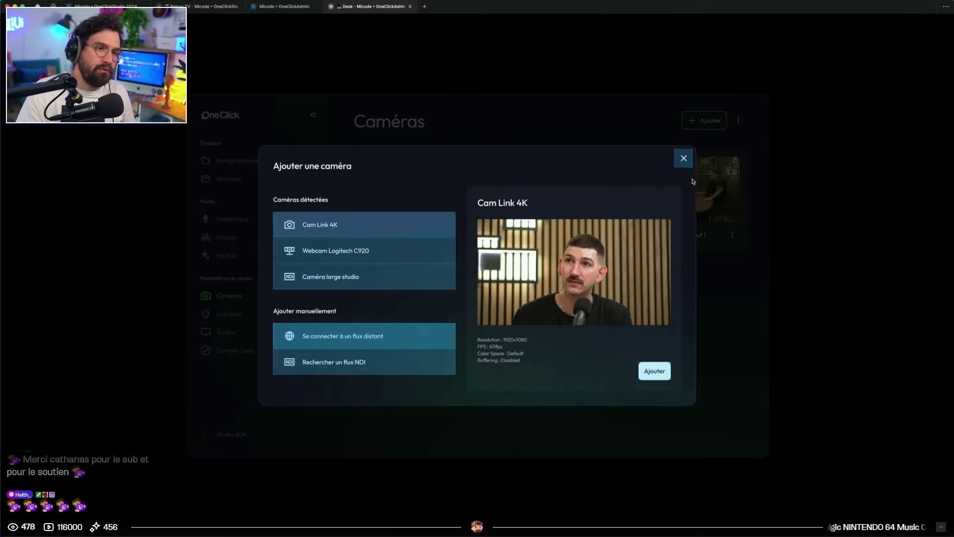
pyautogui.click(683, 159)
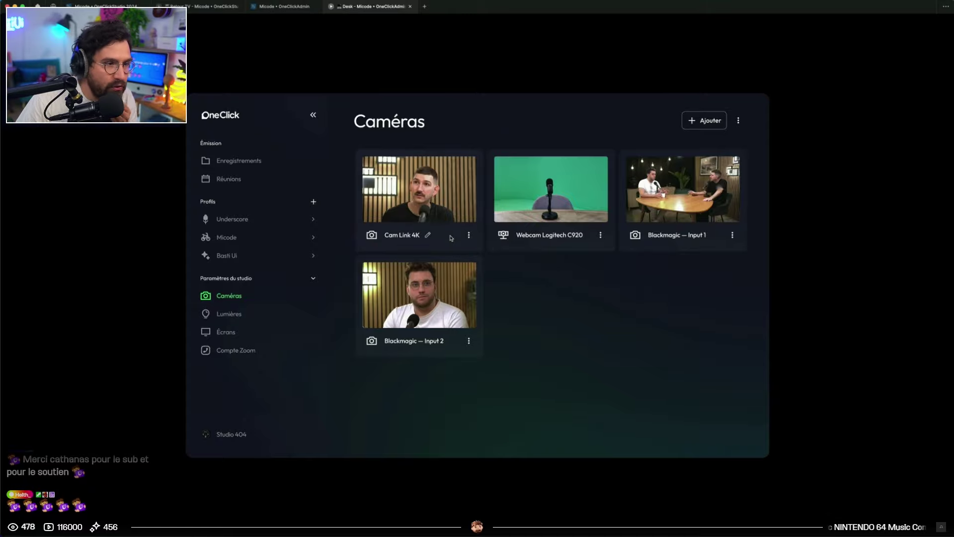
# Test the Cam Link 4K rename control and the dialog's Ajouter button on the Caméras page, leaving the dialog closed
pyautogui.click(428, 235)
pyautogui.click(702, 122)
pyautogui.click(646, 370)
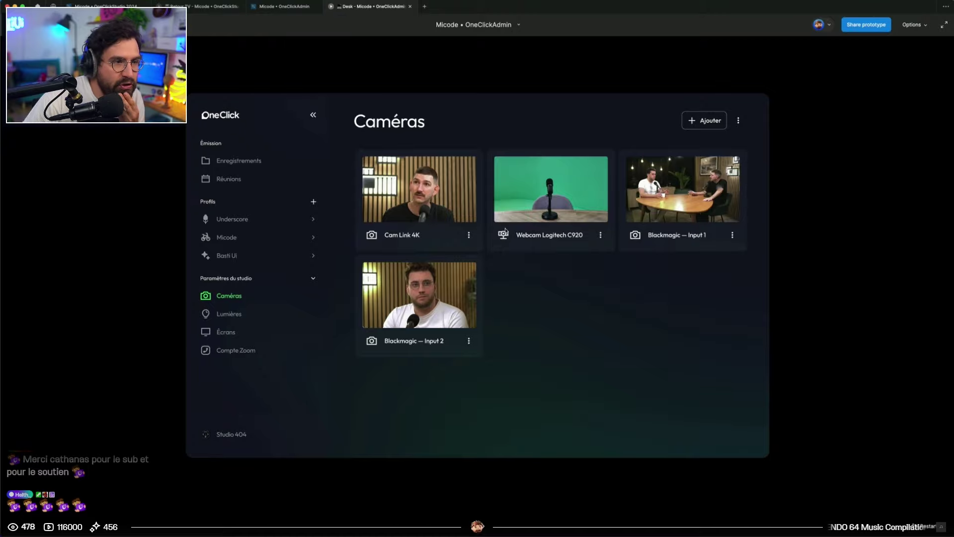
pyautogui.click(718, 120)
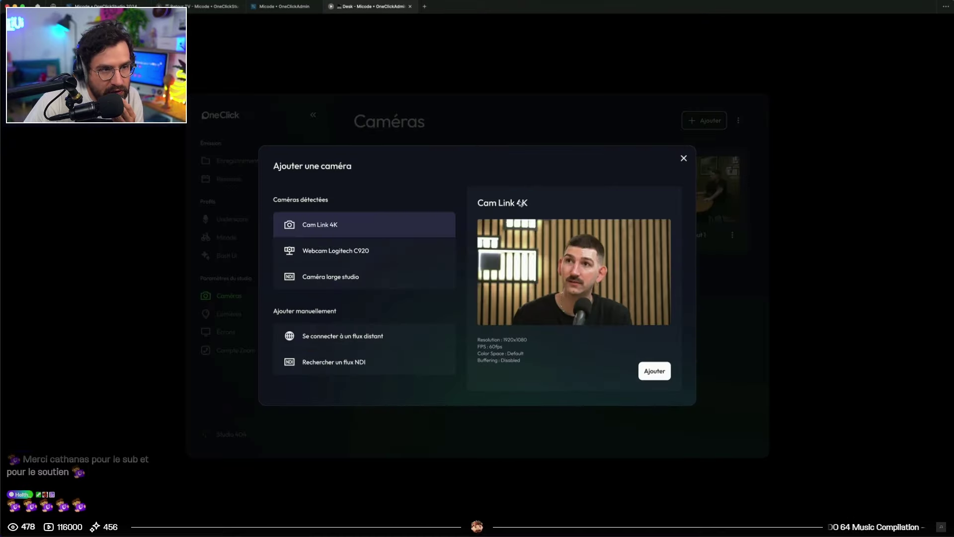
pyautogui.click(684, 158)
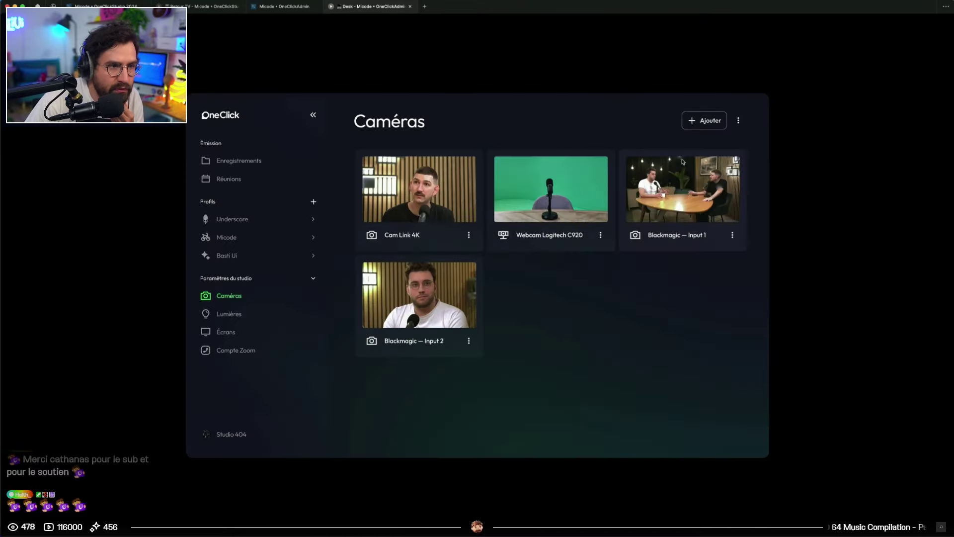
# Switch to the OneClickAdmin design file and duplicate the Caméras item in the LeftMenu component
pyautogui.click(284, 6)
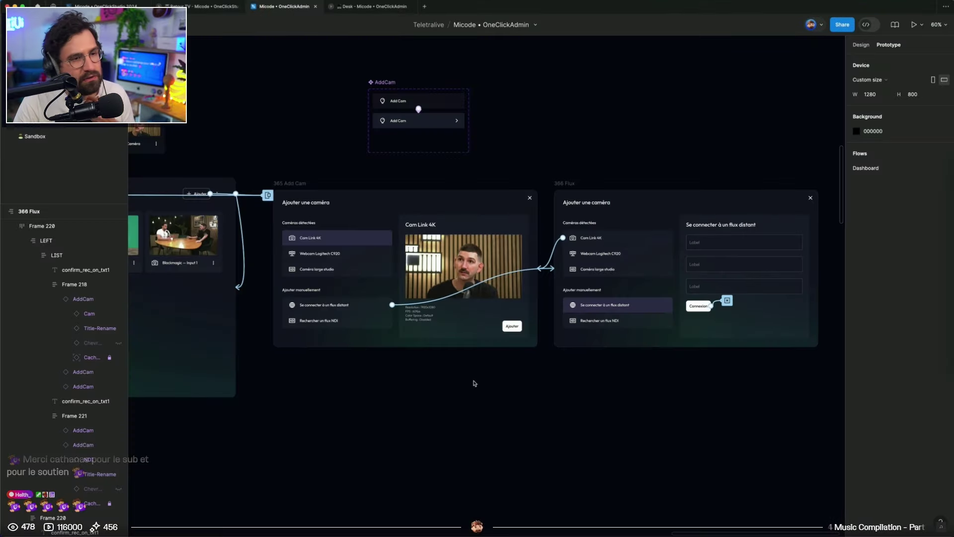
pyautogui.click(861, 45)
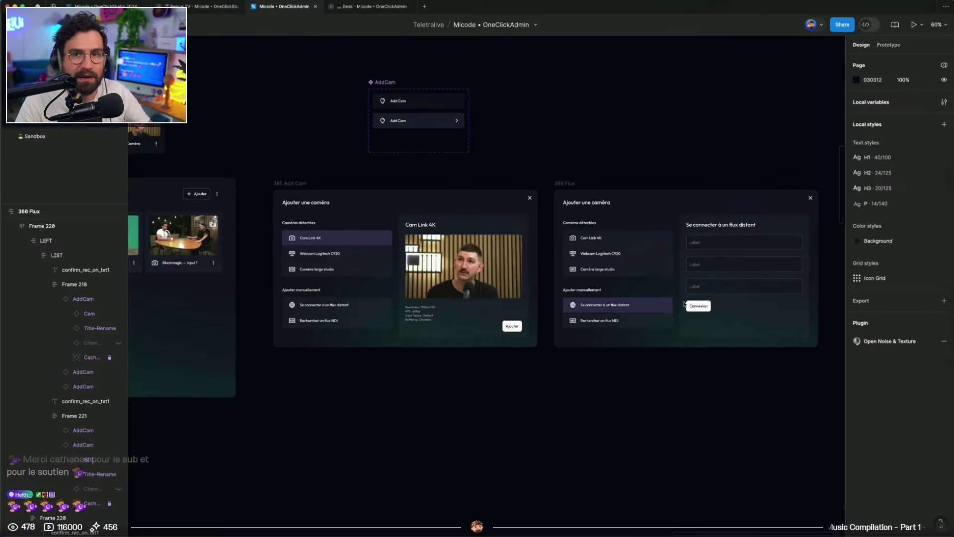
pyautogui.scroll(-5, 491, 461)
pyautogui.moveTo(432, 454); pyautogui.dragTo(574, 395)
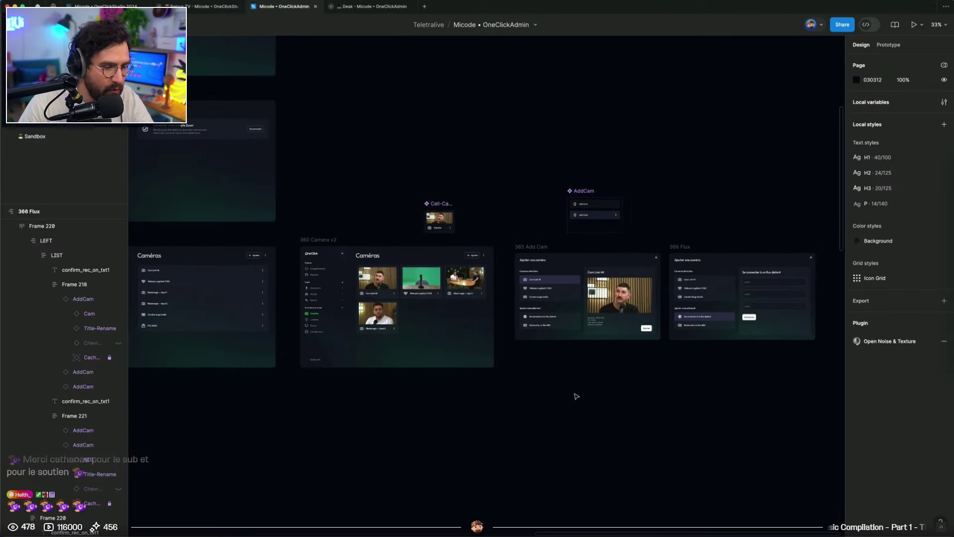
pyautogui.hscroll(-5, 485, 455)
pyautogui.hscroll(3, 486, 455)
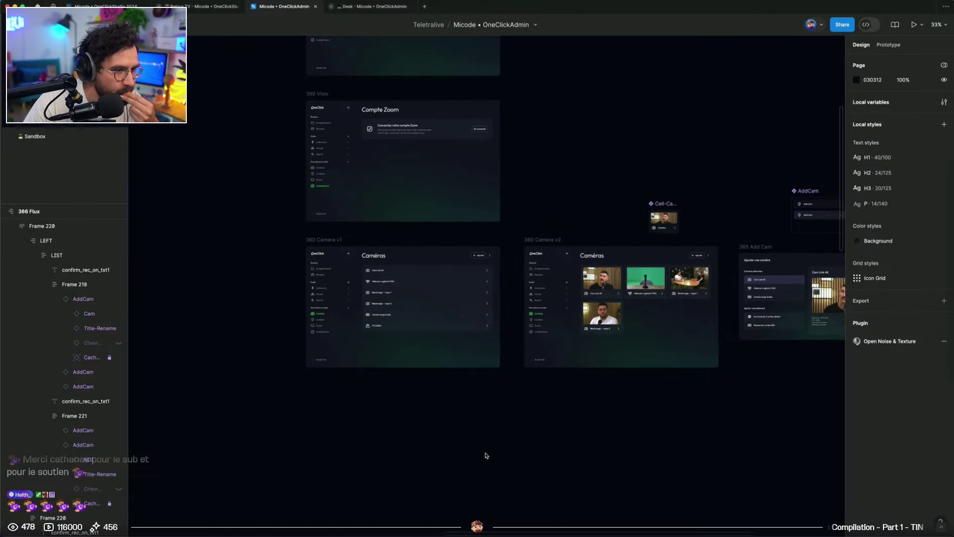
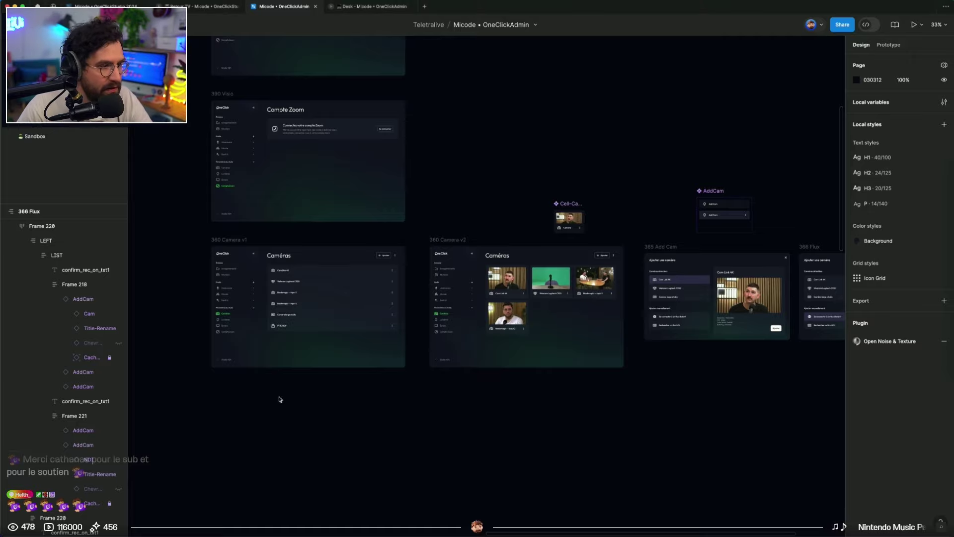
pyautogui.hscroll(-10, 289, 396)
pyautogui.scroll(-3, 535, 323)
pyautogui.hscroll(-3, 720, 383)
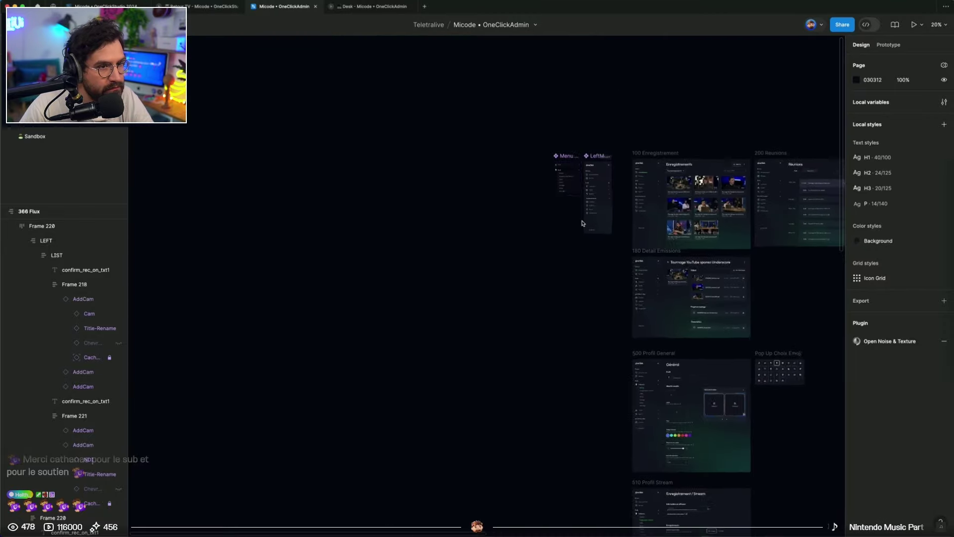
pyautogui.scroll(8, 583, 224)
pyautogui.hscroll(3, 609, 213)
pyautogui.click(563, 233)
pyautogui.hscroll(3, 442, 238)
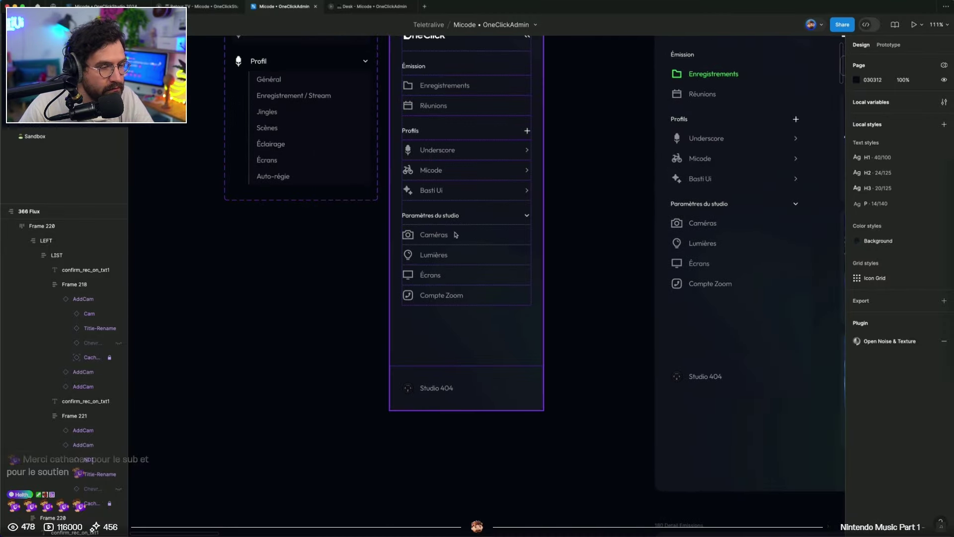
pyautogui.scroll(5, 442, 241)
pyautogui.doubleClick(462, 242)
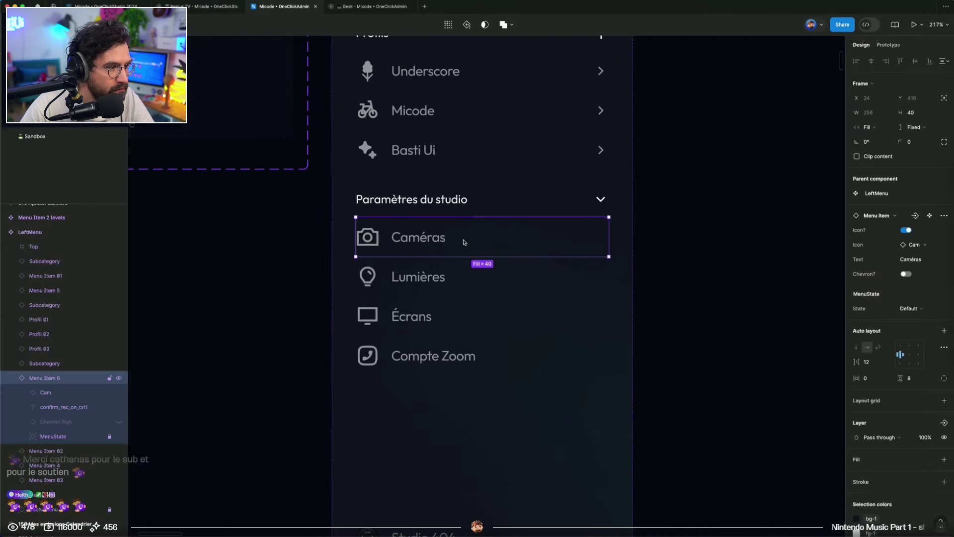
pyautogui.press('super+d')
# Change the duplicated menu item's label to "Micros" in the LeftMenu component
pyautogui.doubleClick(416, 278)
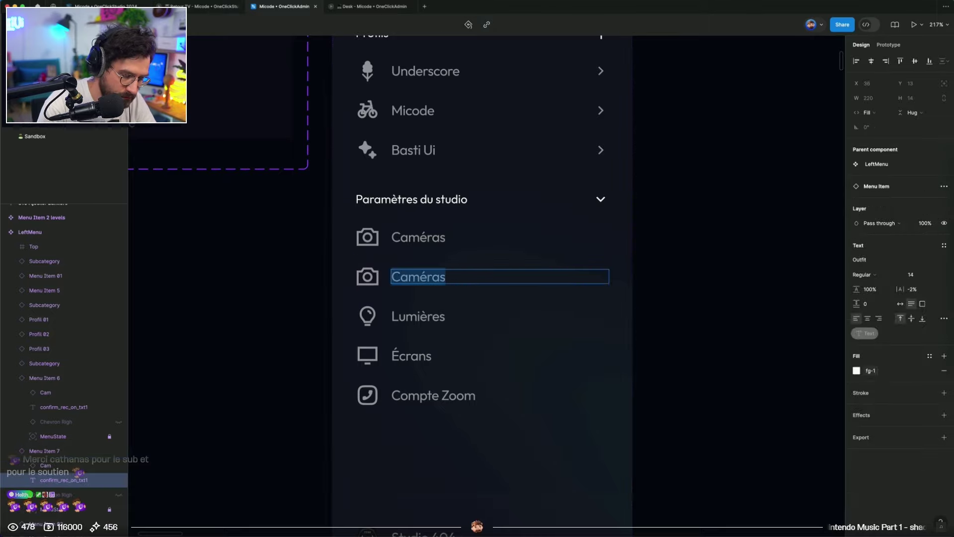
pyautogui.write('Micros')
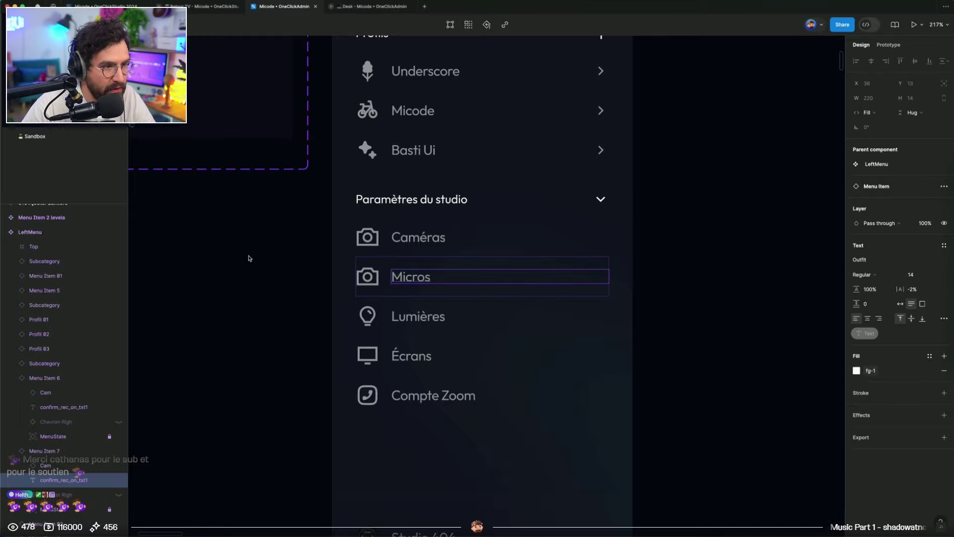
pyautogui.click(298, 262)
# Search the local components for a "micro" icon to swap in for the Micros item's camera icon
pyautogui.click(380, 277)
pyautogui.doubleClick(380, 277)
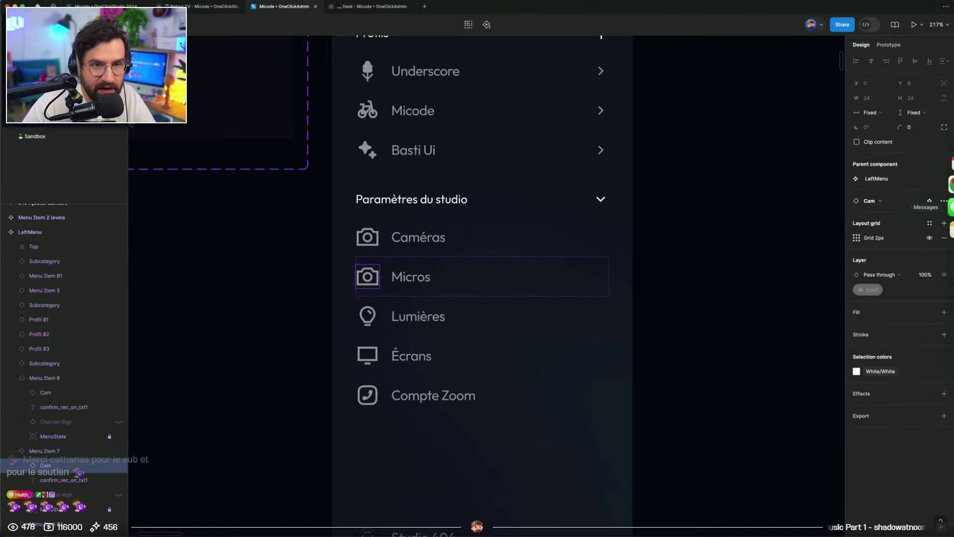
pyautogui.click(883, 208)
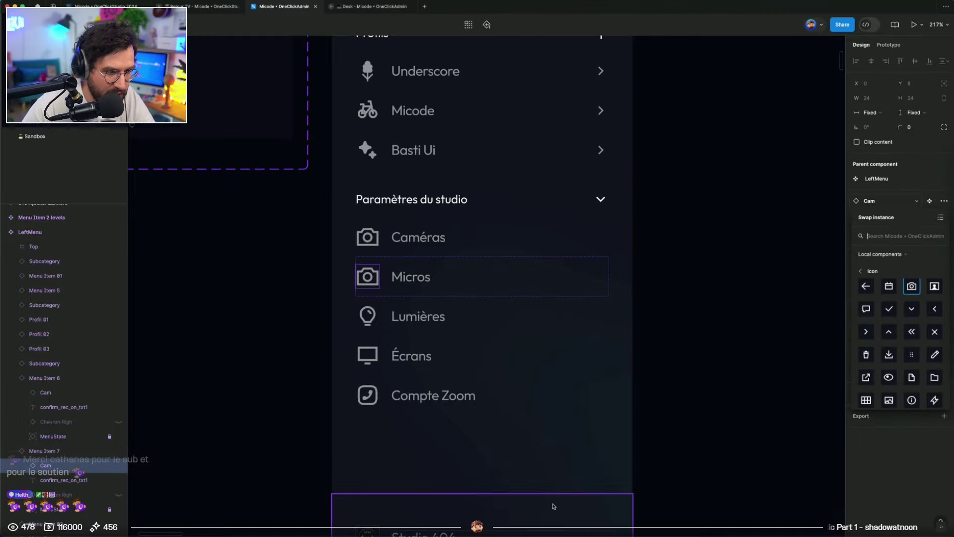
pyautogui.moveTo(598, 536); pyautogui.dragTo(568, 80)
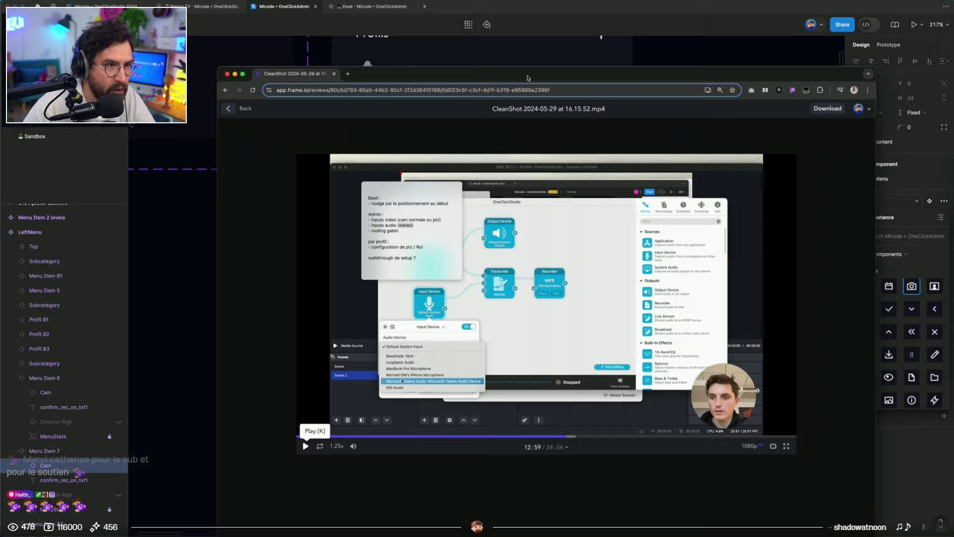
pyautogui.moveTo(526, 75); pyautogui.dragTo(526, 536)
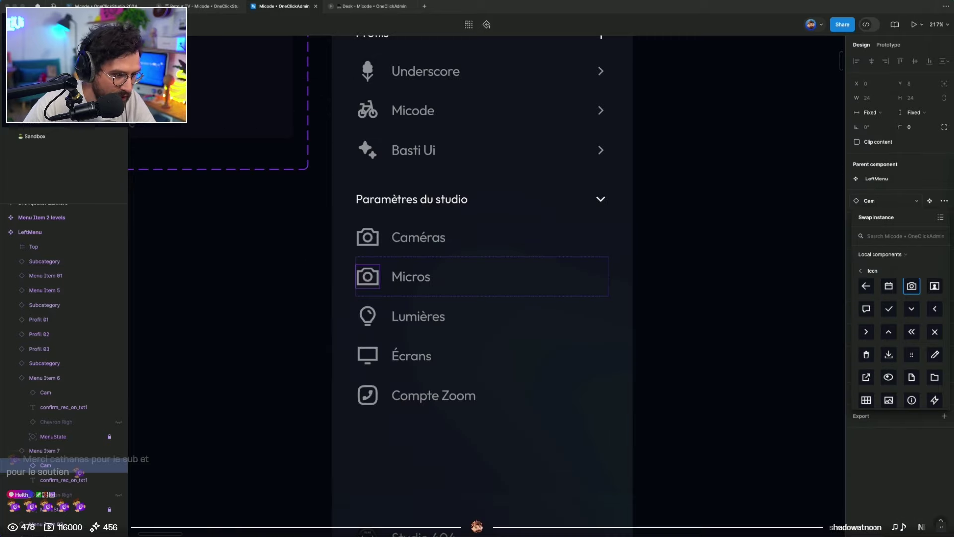
pyautogui.click(388, 277)
pyautogui.click(381, 277)
pyautogui.click(377, 275)
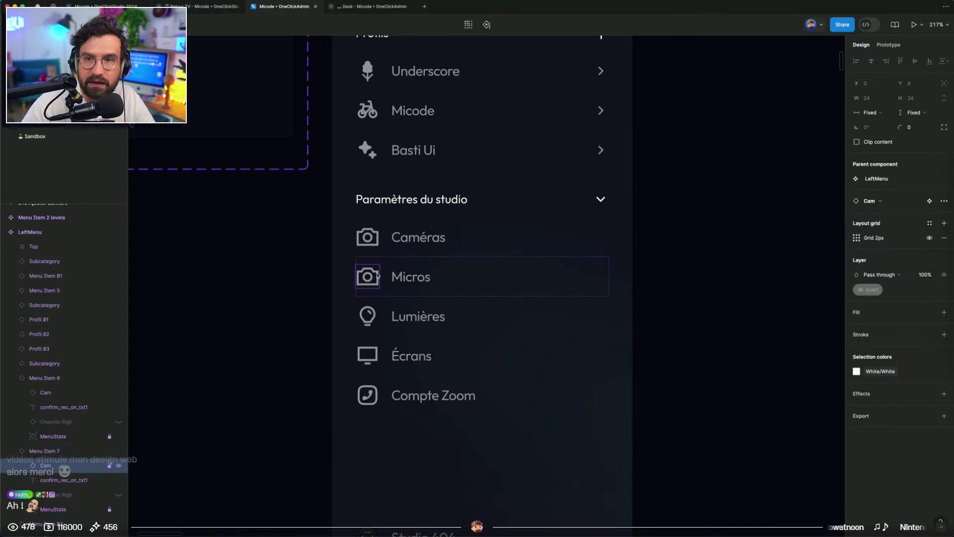
pyautogui.click(869, 201)
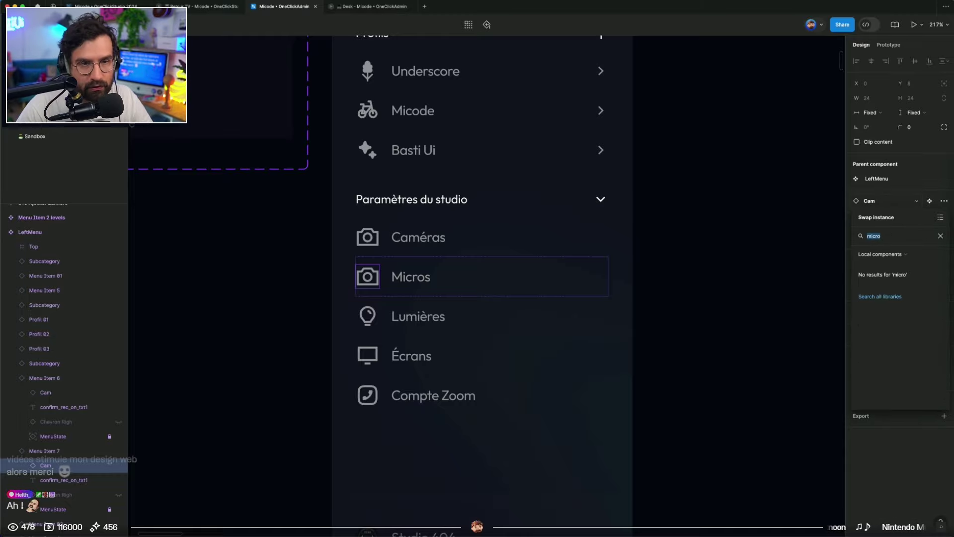
pyautogui.click(441, 283)
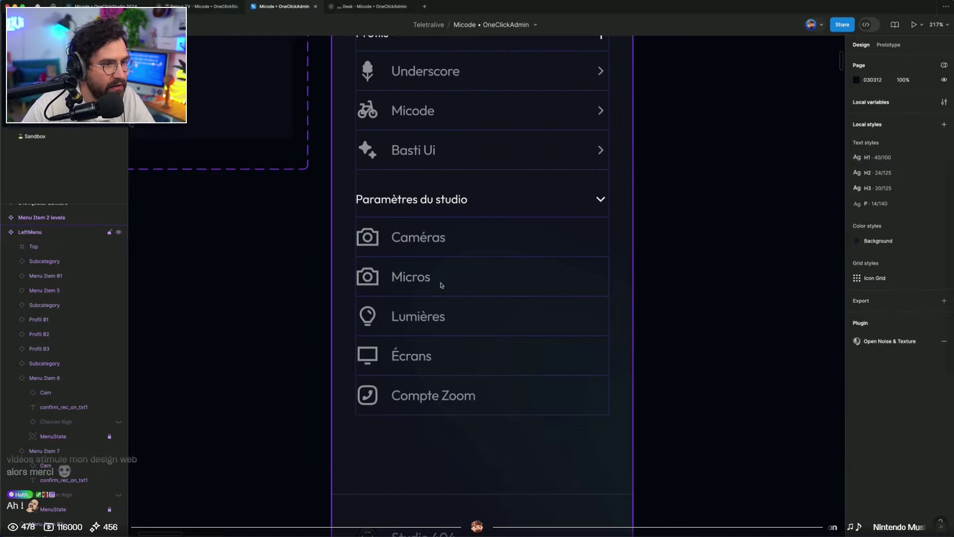
# Duplicate the 360 Camera v1 frame directly below the original and rename the copy as 380 Micro
pyautogui.scroll(-10, 450, 281)
pyautogui.scroll(-3, 454, 284)
pyautogui.scroll(-10, 486, 178)
pyautogui.hscroll(5, 486, 178)
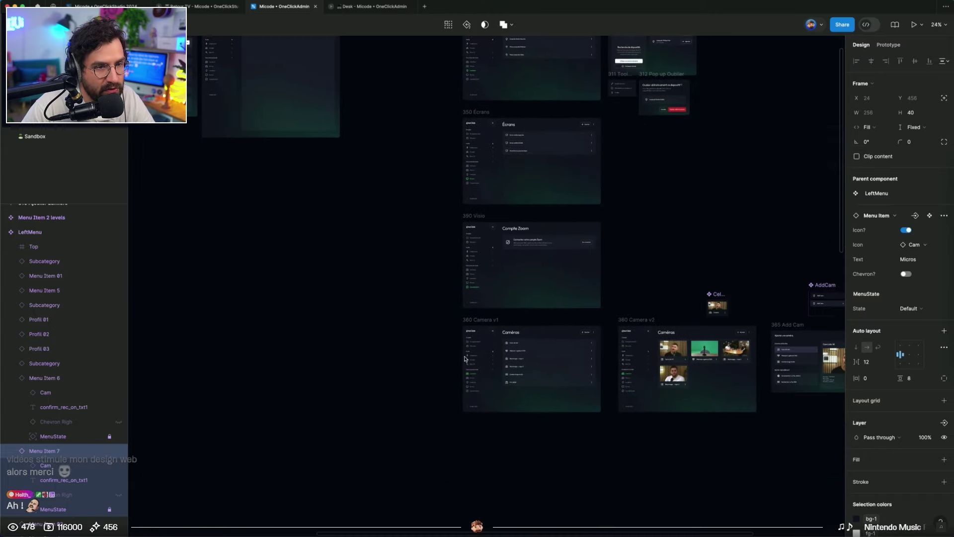
pyautogui.keyDown('alt'); pyautogui.moveTo(471, 124); pyautogui.dragTo(471, 229); pyautogui.keyUp('alt')
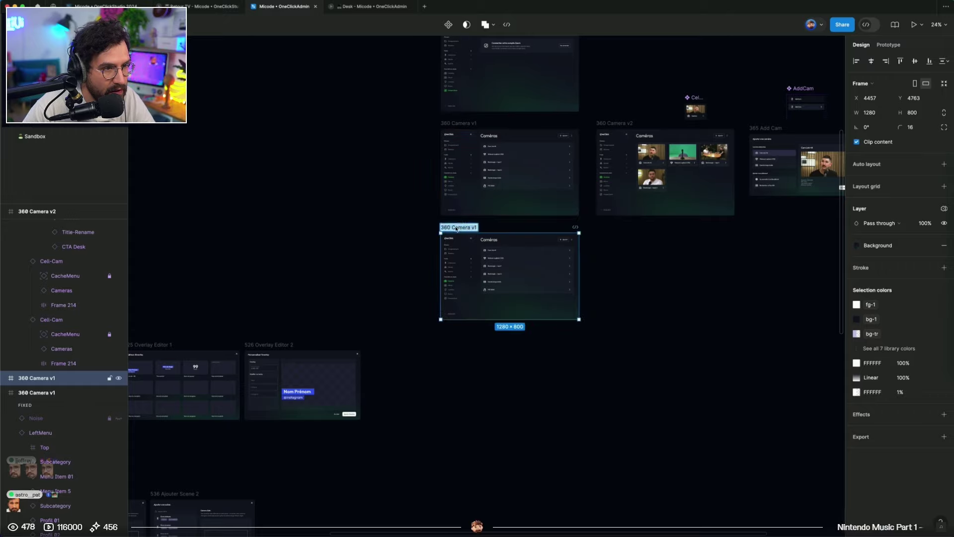
pyautogui.doubleClick(456, 228)
pyautogui.write('80')
pyautogui.press('BackSpace')
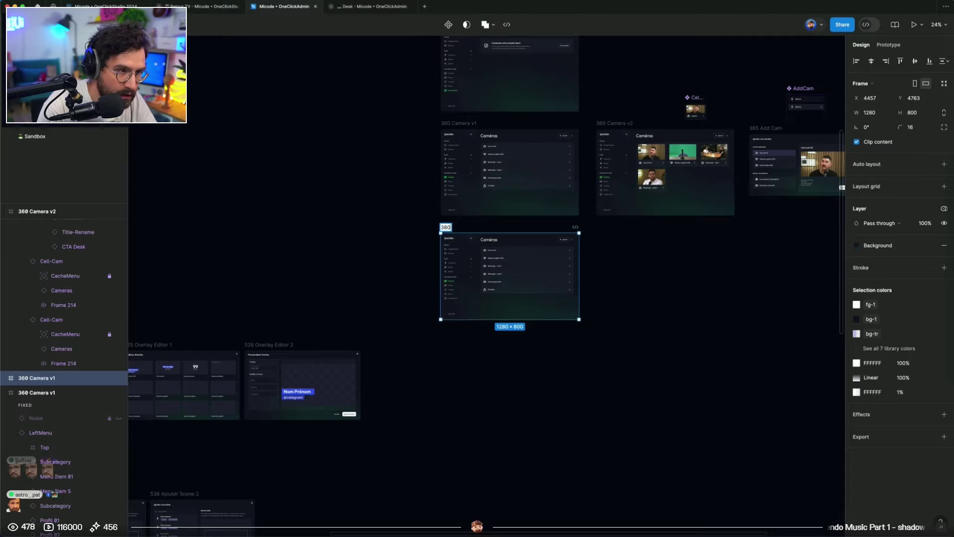
pyautogui.write('Micro')
pyautogui.press('Return')
# Change the 380 Micro page title to "Micros" and delete the camera list beneath it
pyautogui.scroll(5, 549, 233)
pyautogui.doubleClick(405, 253)
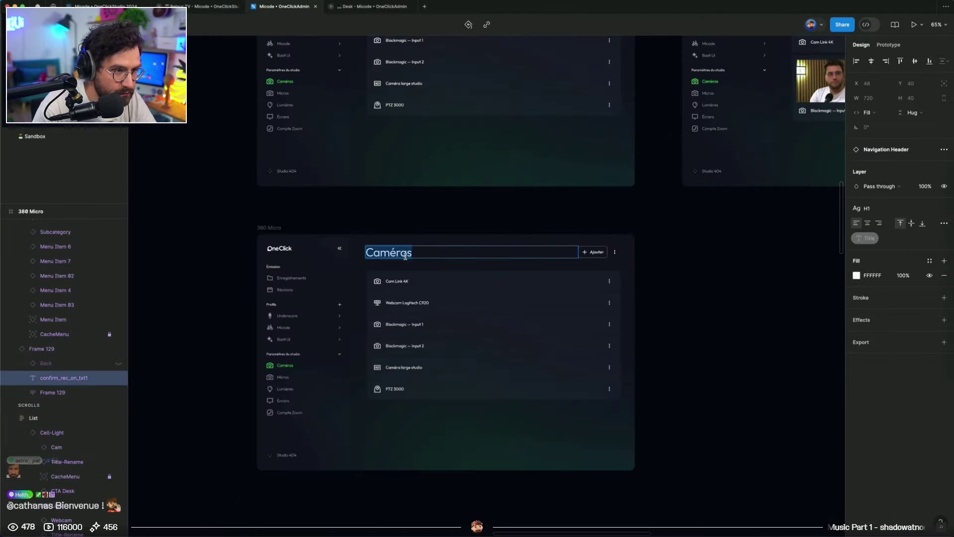
pyautogui.write('Micro')
pyautogui.click(559, 293)
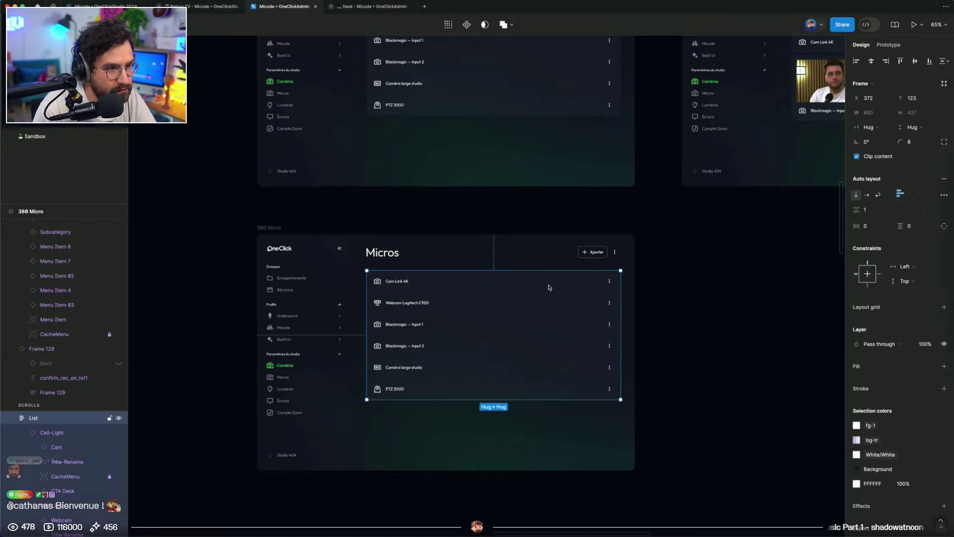
pyautogui.press('Delete')
# Set the click interaction of the LeftMenu component's Micros item to navigate to 380 Micro
pyautogui.scroll(-5, 656, 318)
pyautogui.moveTo(627, 327); pyautogui.dragTo(485, 354)
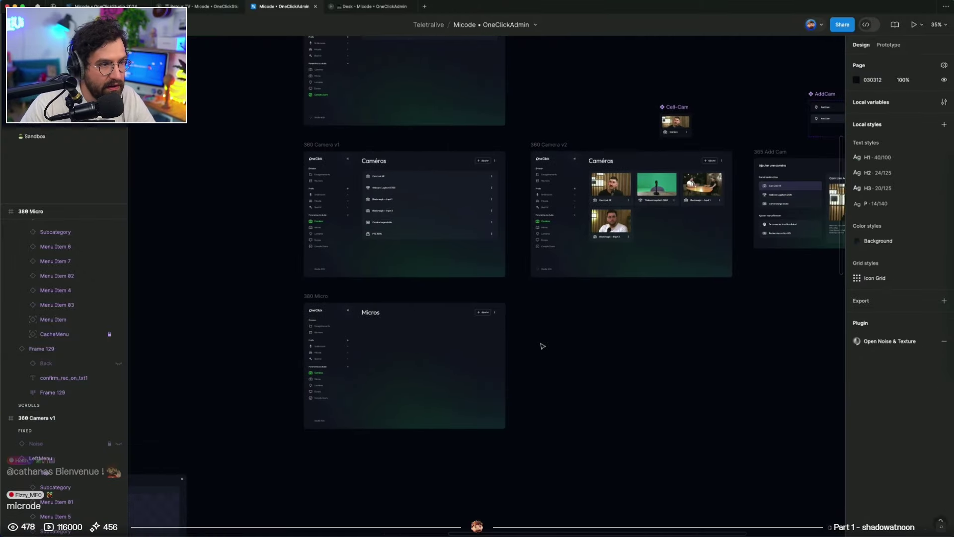
pyautogui.moveTo(279, 358); pyautogui.dragTo(637, 465)
pyautogui.scroll(-5, 513, 341)
pyautogui.moveTo(357, 298); pyautogui.dragTo(777, 440)
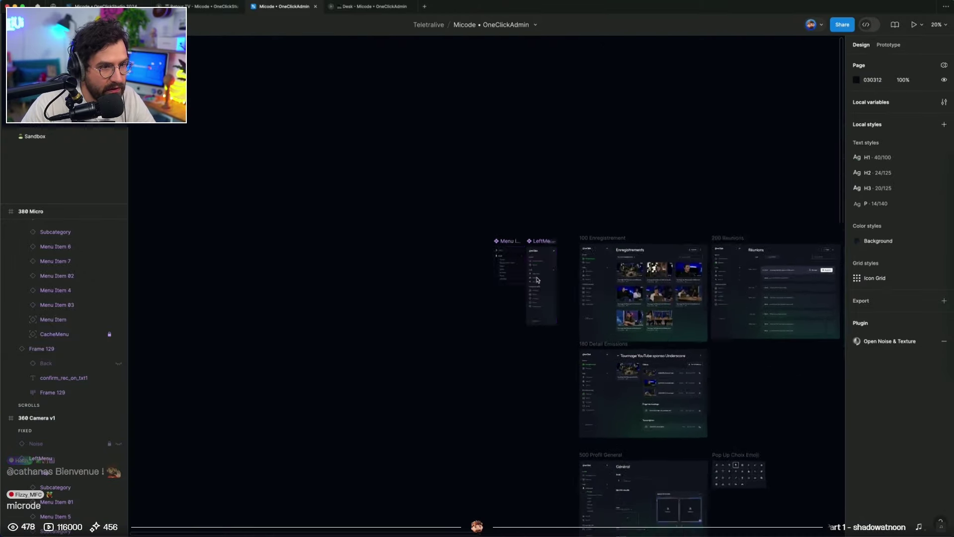
pyautogui.scroll(10, 540, 279)
pyautogui.click(554, 367)
pyautogui.scroll(-5, 660, 305)
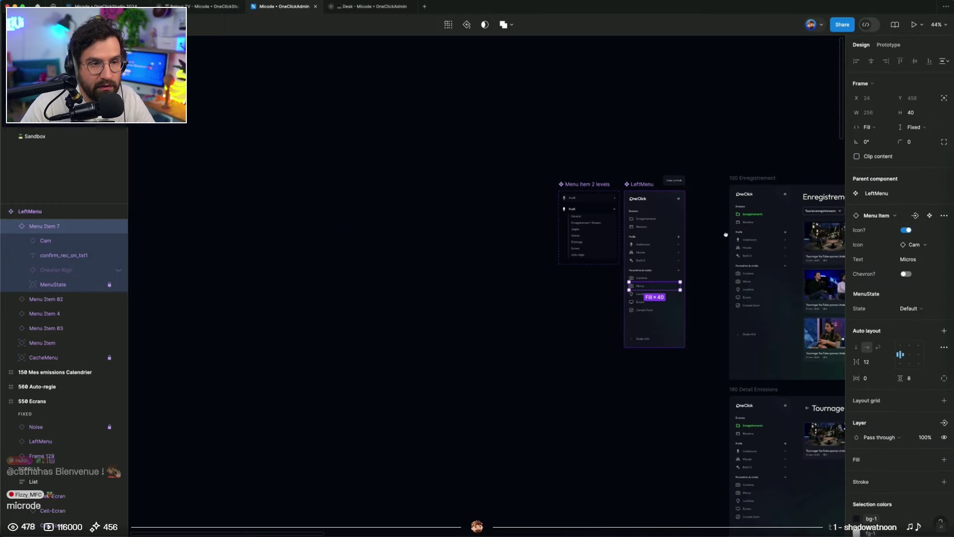
pyautogui.scroll(4, 359, 154)
pyautogui.hotkey('shift', 'e')
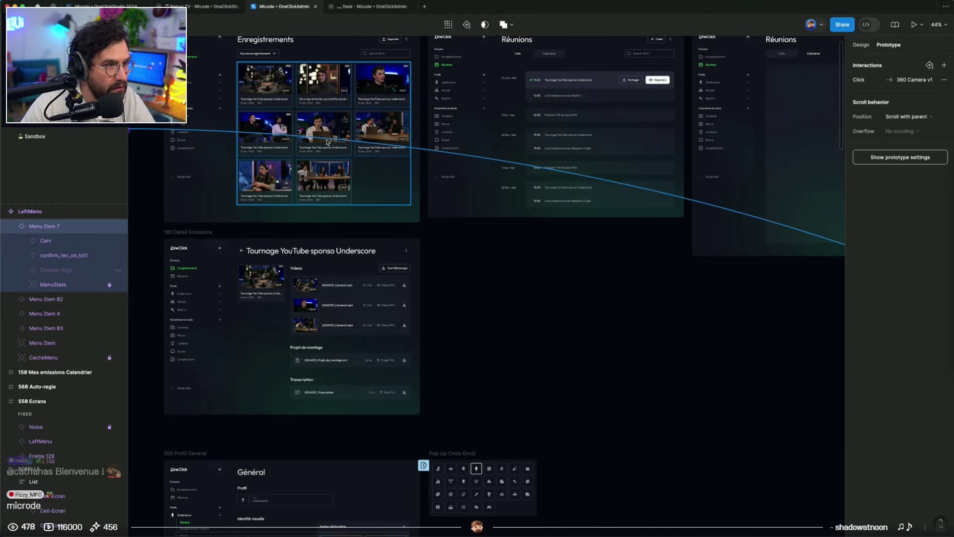
pyautogui.click(359, 145)
pyautogui.click(304, 199)
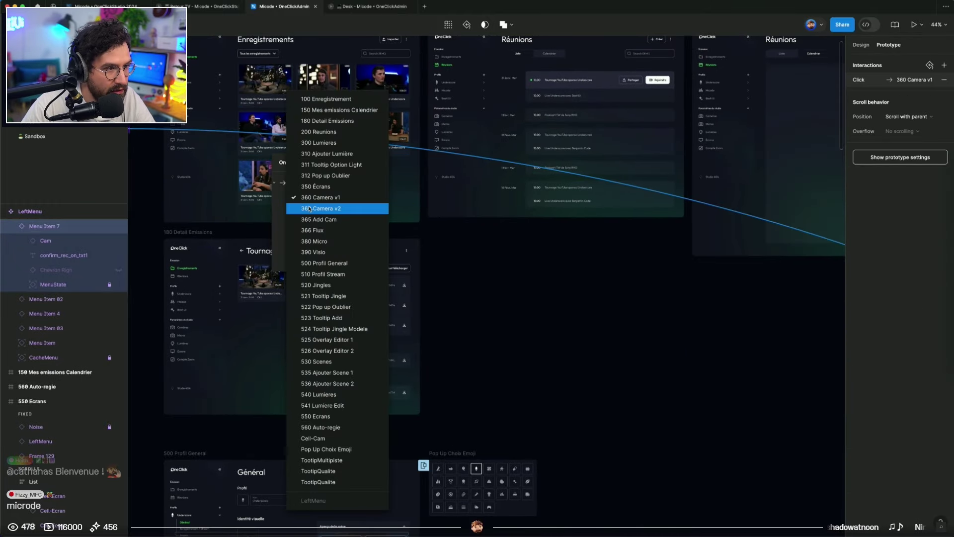
pyautogui.click(314, 241)
pyautogui.click(602, 358)
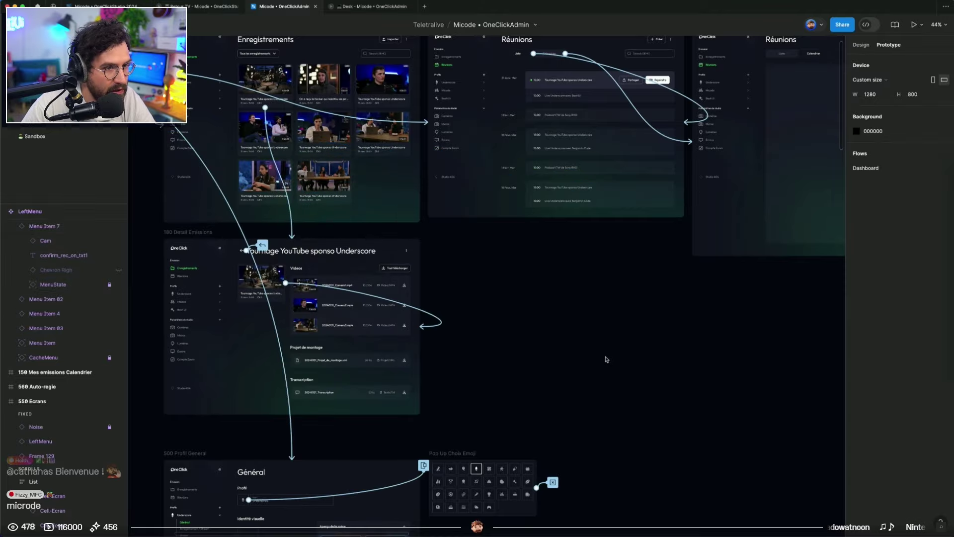
# In the 380 Micro frame's left menu, set the Caméras item's state to Default and the Micros item's state to Selected
pyautogui.scroll(-3, 602, 358)
pyautogui.hscroll(5, 386, 332)
pyautogui.scroll(5, 572, 417)
pyautogui.scroll(-6, 649, 273)
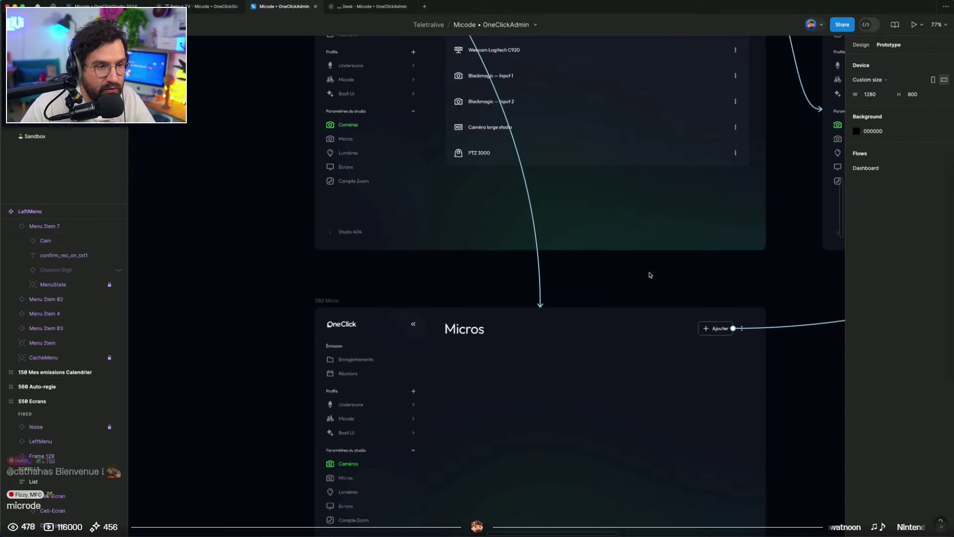
pyautogui.moveTo(324, 314); pyautogui.dragTo(328, 303)
pyautogui.click(860, 45)
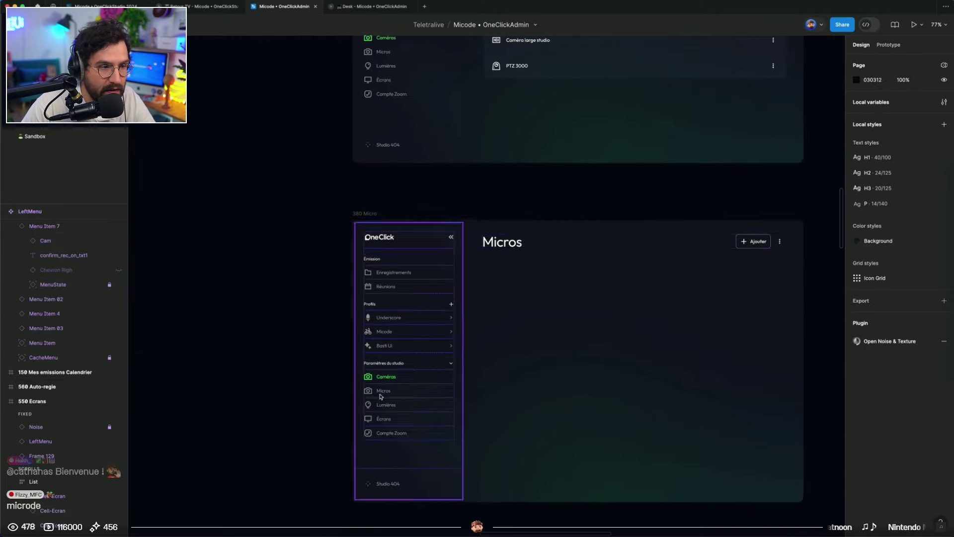
pyautogui.scroll(5, 378, 397)
pyautogui.doubleClick(453, 335)
pyautogui.click(911, 257)
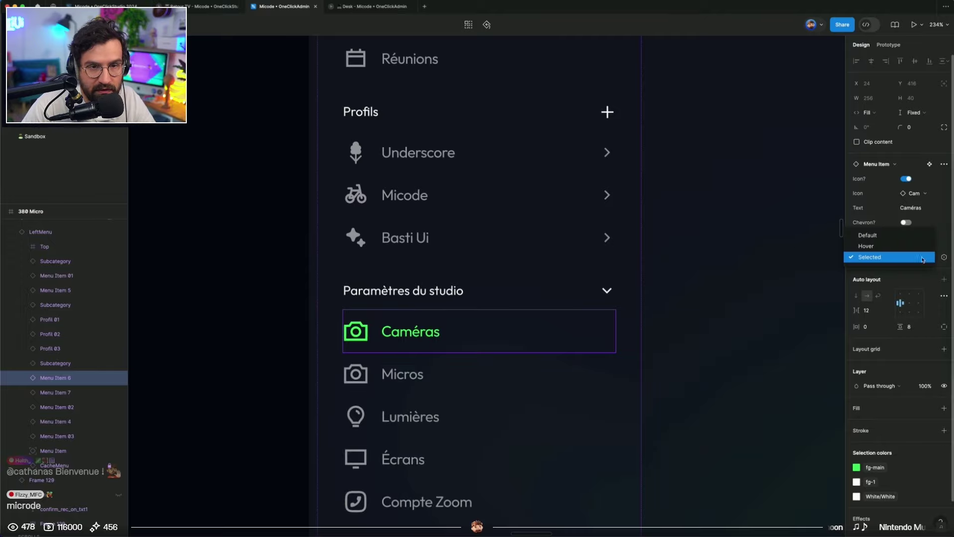
pyautogui.click(904, 236)
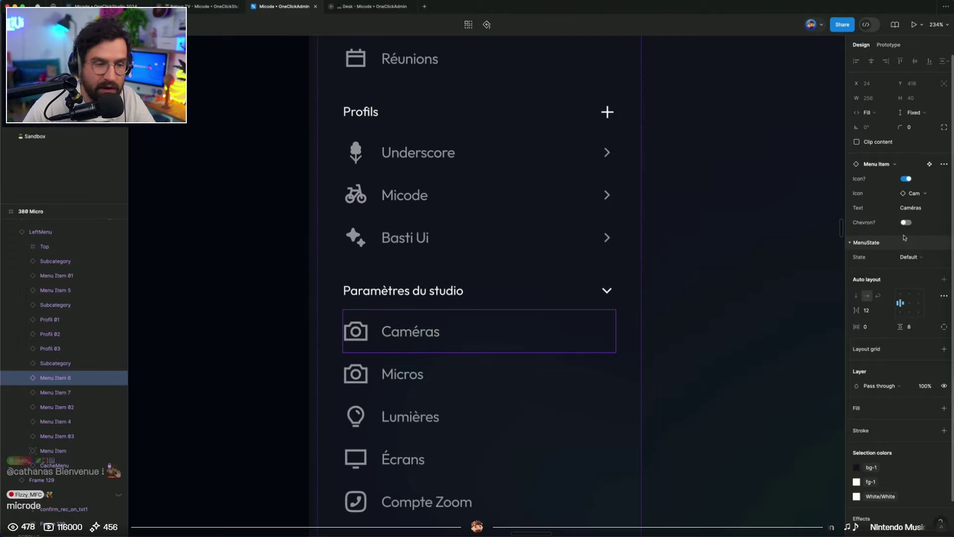
pyautogui.click(561, 385)
pyautogui.click(910, 257)
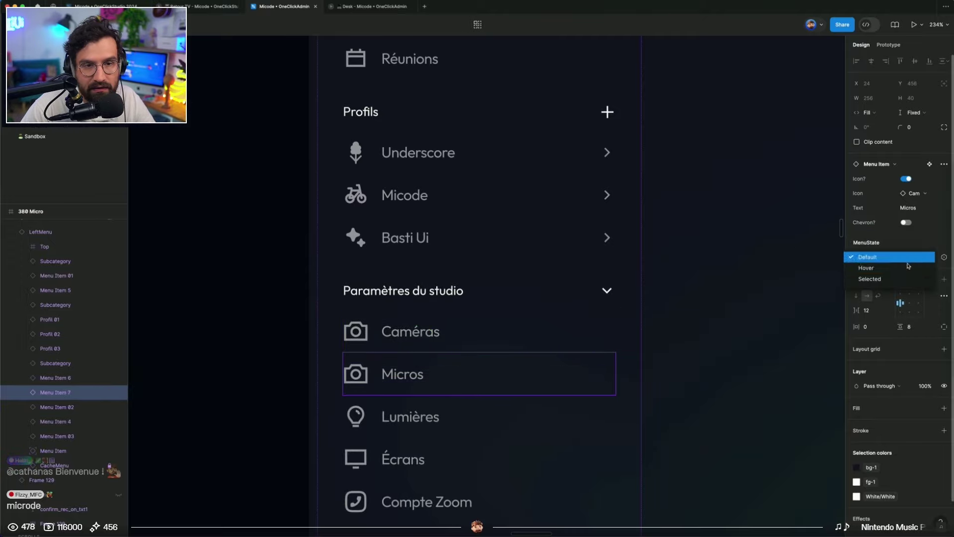
pyautogui.click(907, 279)
# Look through the component library's Icon set for the microphone icon and check its component name
pyautogui.click(930, 164)
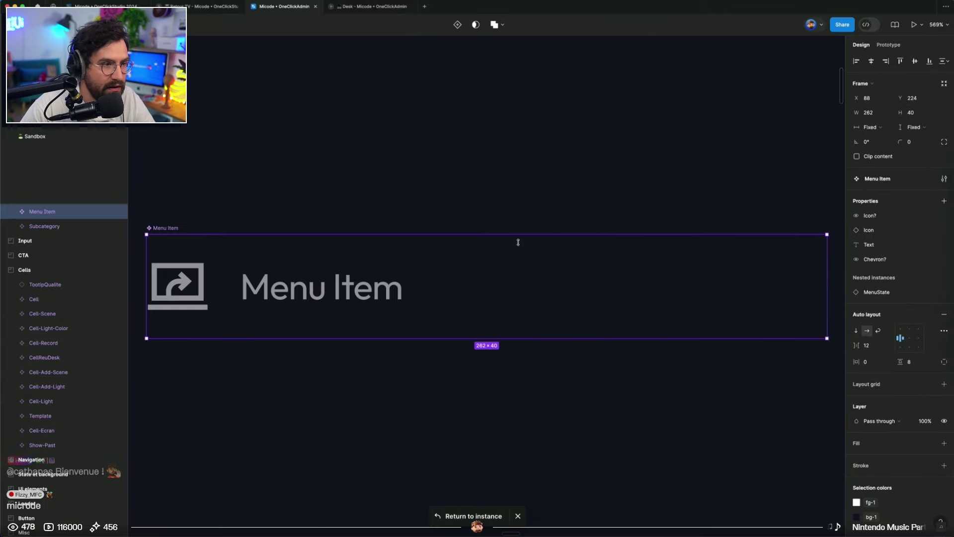
pyautogui.scroll(-10, 276, 266)
pyautogui.click(322, 366)
pyautogui.hscroll(-4, 323, 267)
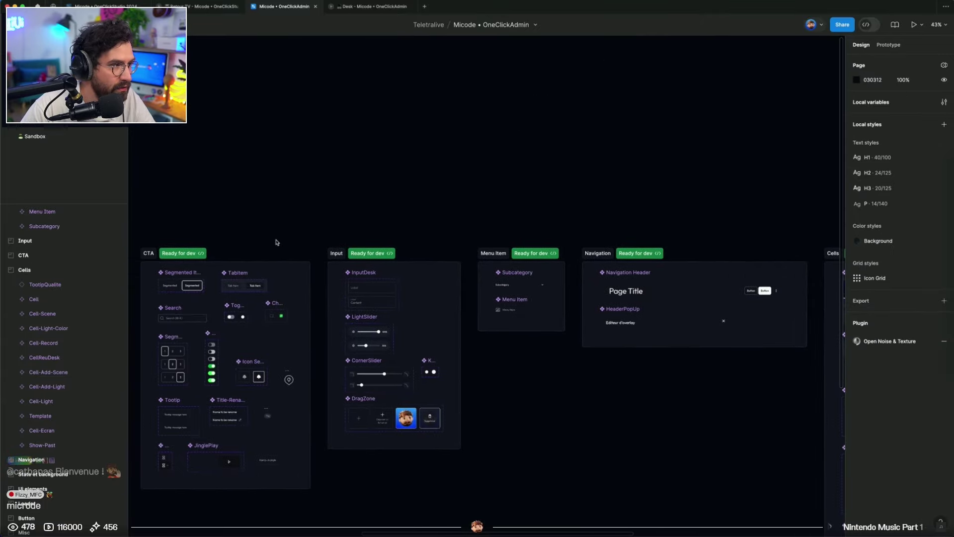
pyautogui.click(34, 107)
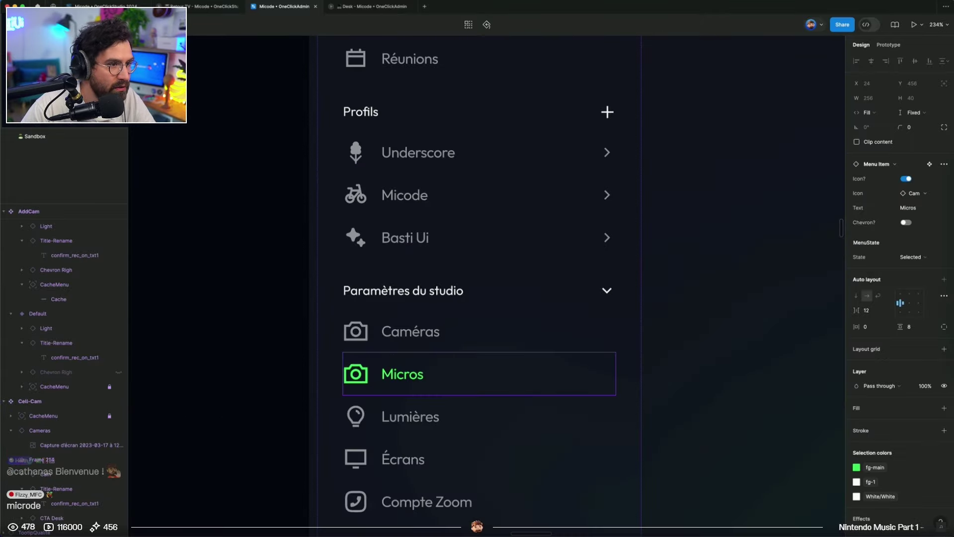
pyautogui.click(35, 125)
pyautogui.click(35, 79)
pyautogui.click(35, 93)
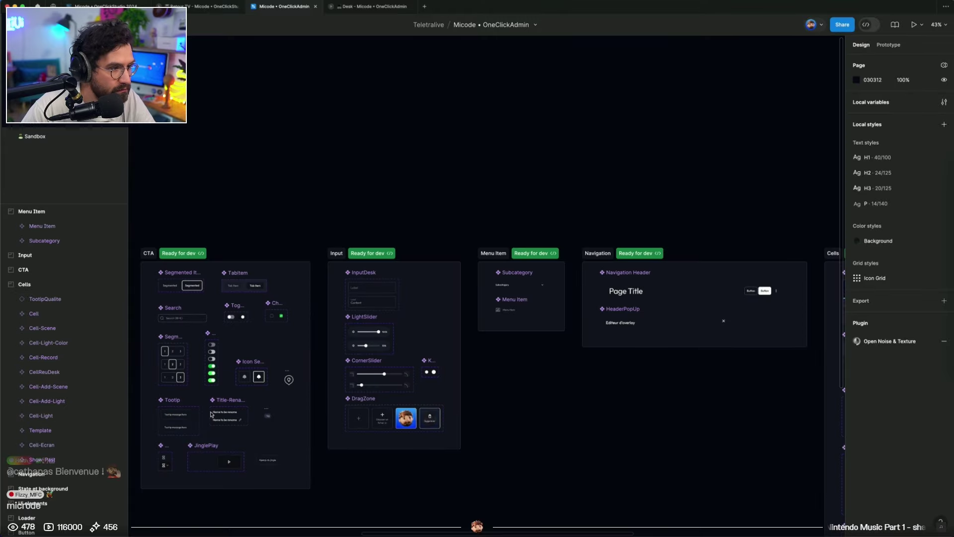
pyautogui.hscroll(-10, 211, 414)
pyautogui.scroll(8, 313, 365)
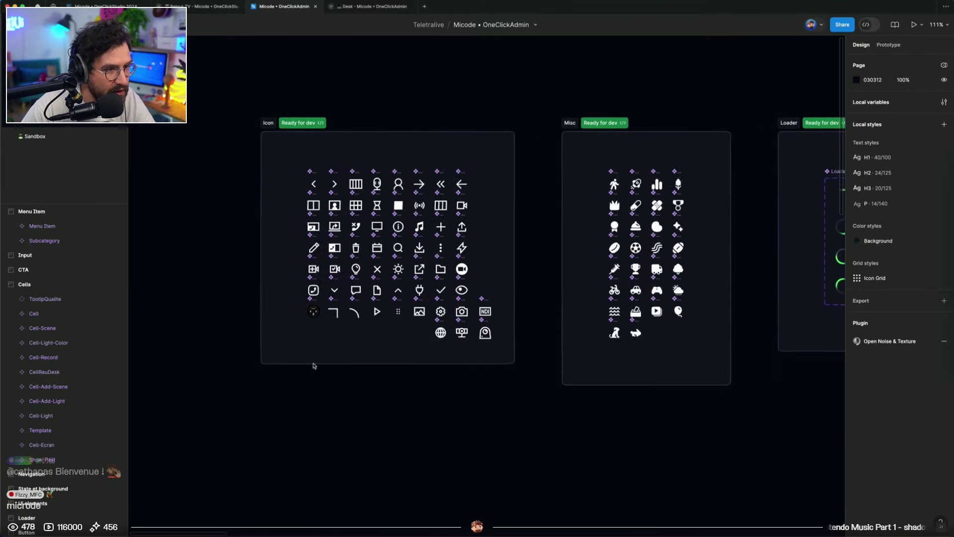
pyautogui.scroll(5, 313, 366)
pyautogui.scroll(1, 318, 372)
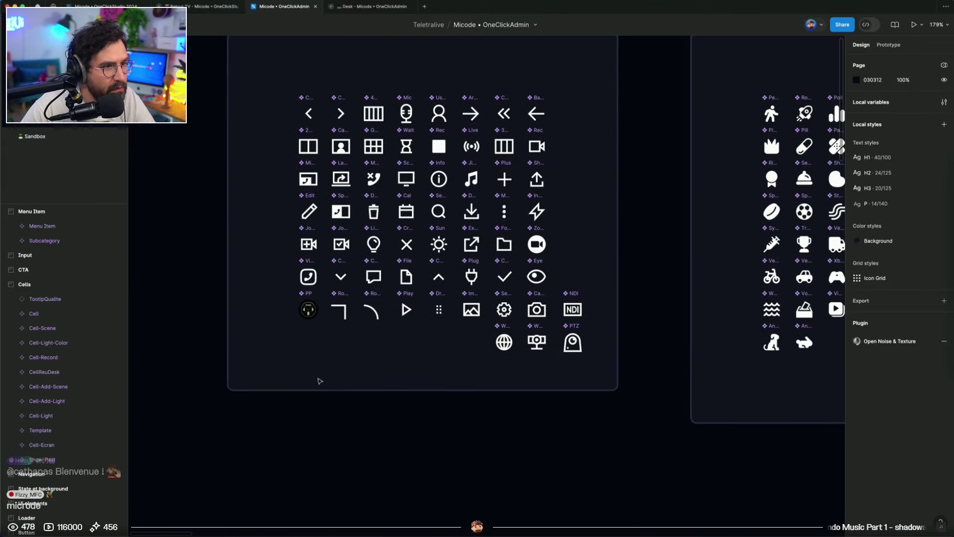
pyautogui.click(406, 99)
pyautogui.scroll(10, 406, 99)
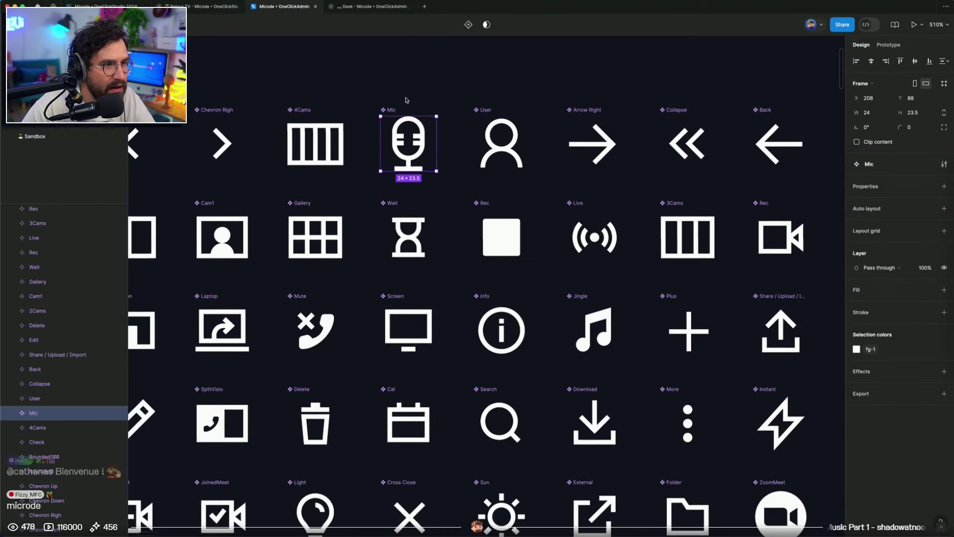
pyautogui.scroll(-10, 406, 100)
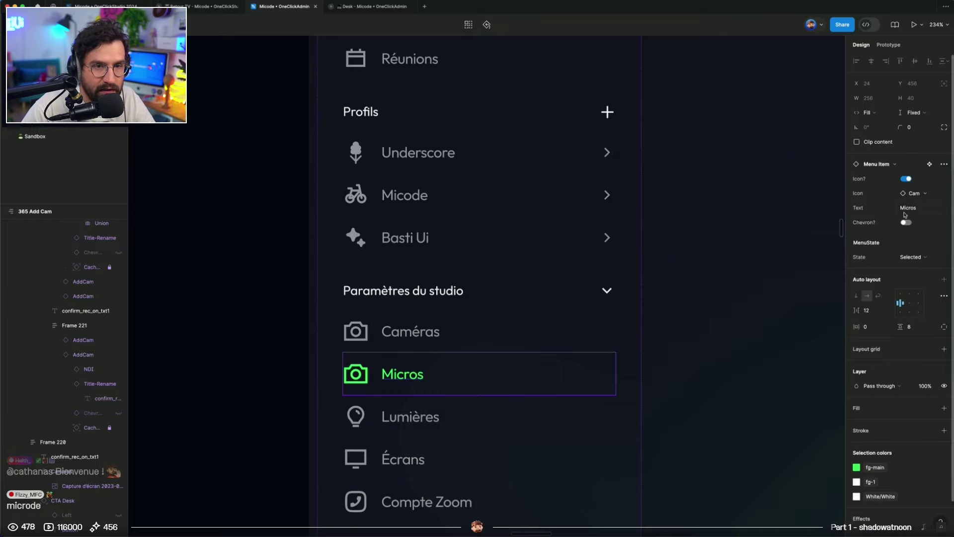
# In the 380 Micro frame's left menu, swap the Micros item's icon for the Mic component
pyautogui.click(915, 193)
pyautogui.write('m')
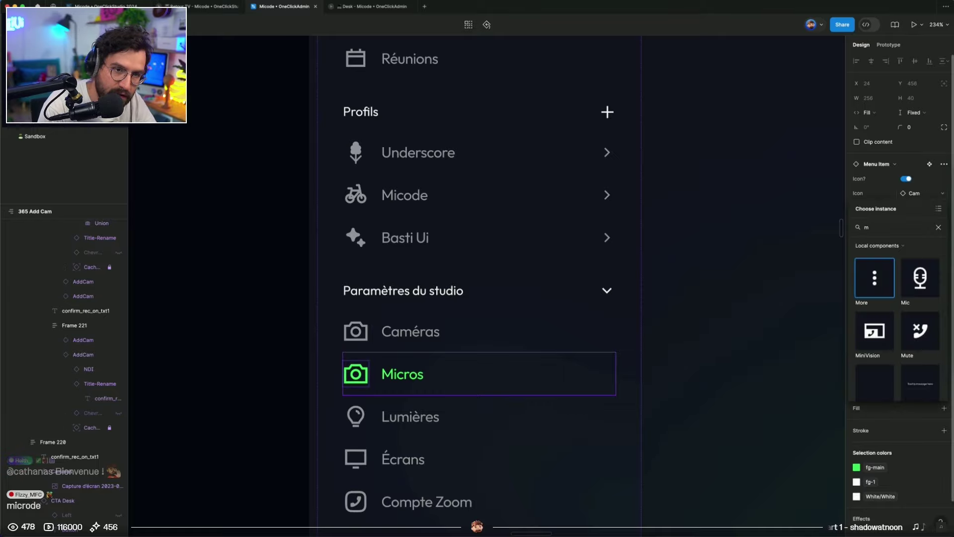
pyautogui.click(920, 278)
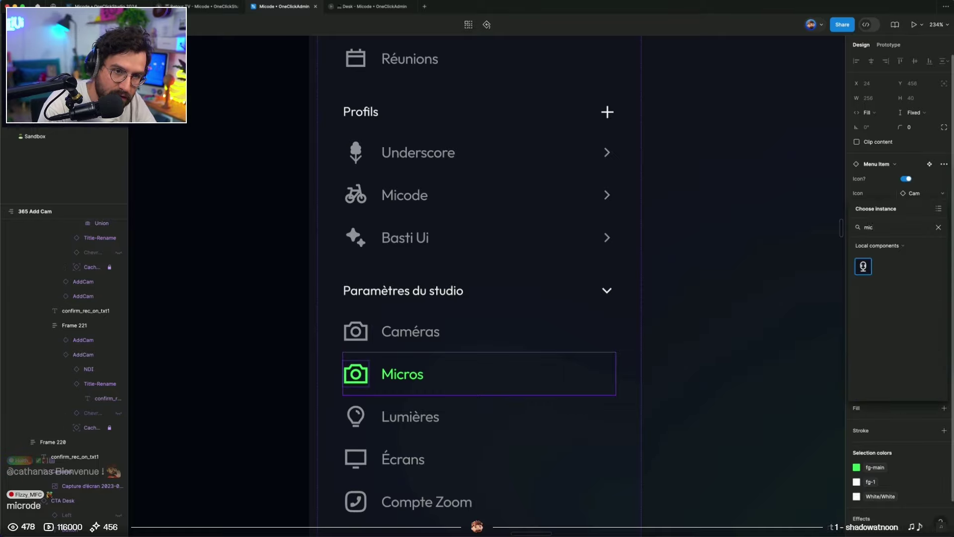
pyautogui.click(707, 416)
pyautogui.scroll(-2, 706, 416)
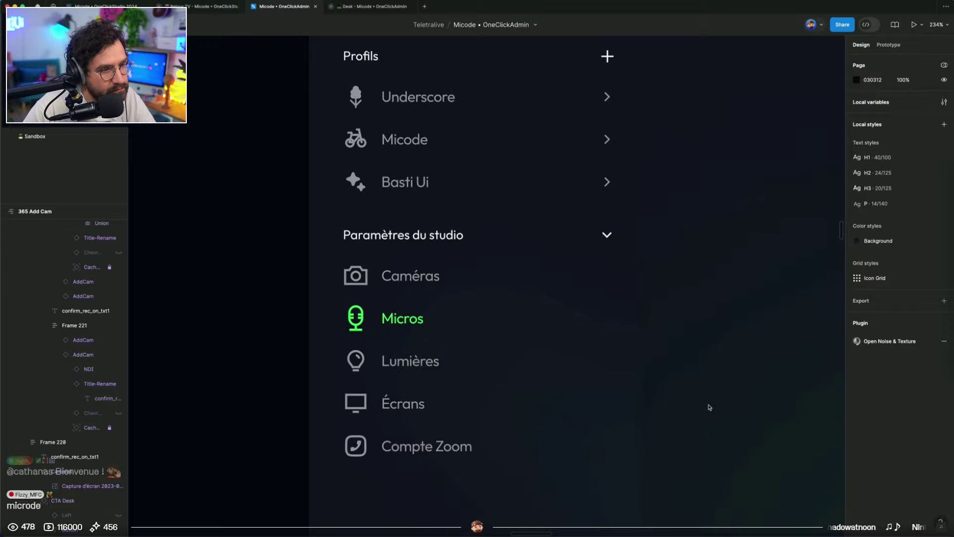
pyautogui.scroll(-5, 710, 407)
pyautogui.moveTo(744, 393); pyautogui.dragTo(541, 383)
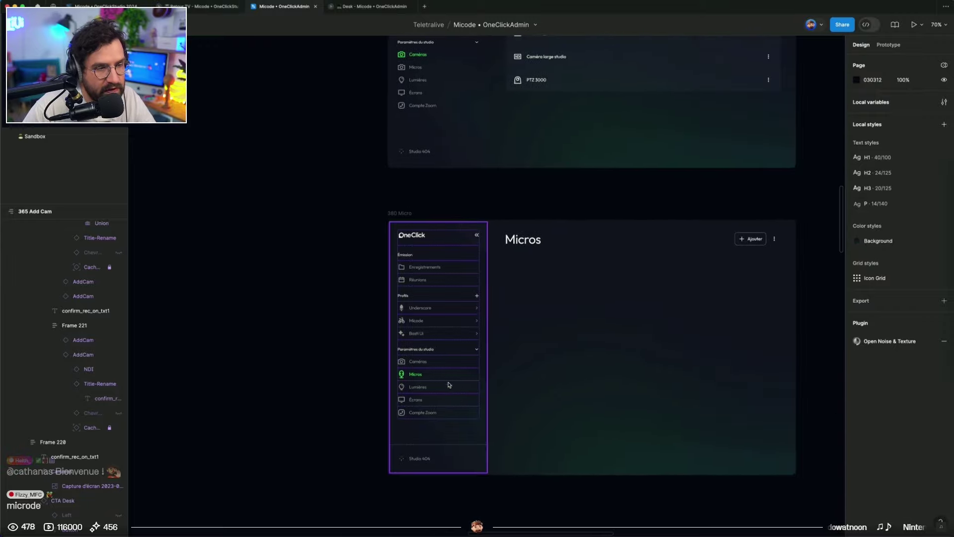
# Test switching between the Caméras and Micros pages in the running prototype, restart it once and close the presentation
pyautogui.click(361, 7)
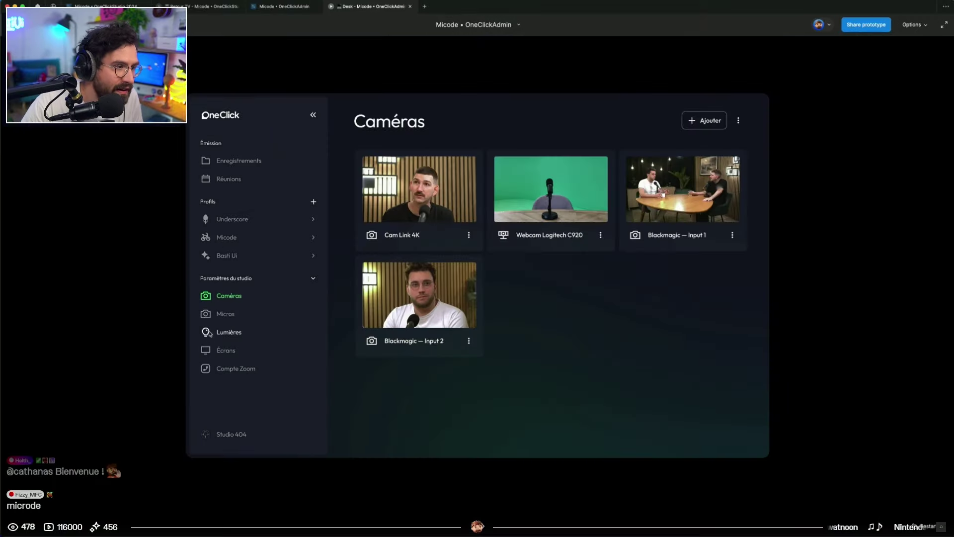
pyautogui.click(217, 315)
pyautogui.click(222, 296)
pyautogui.click(220, 315)
pyautogui.click(228, 296)
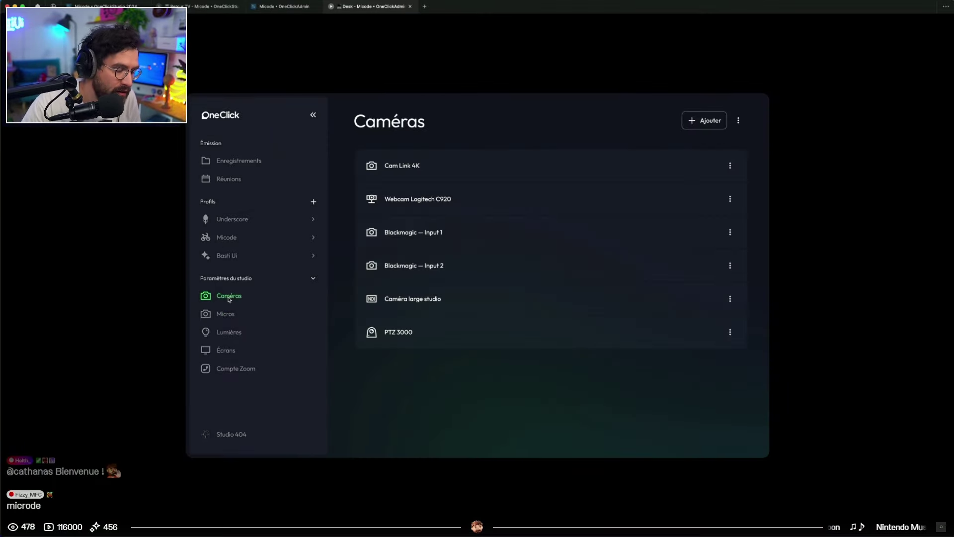
pyautogui.press('r')
pyautogui.click(228, 301)
pyautogui.click(223, 316)
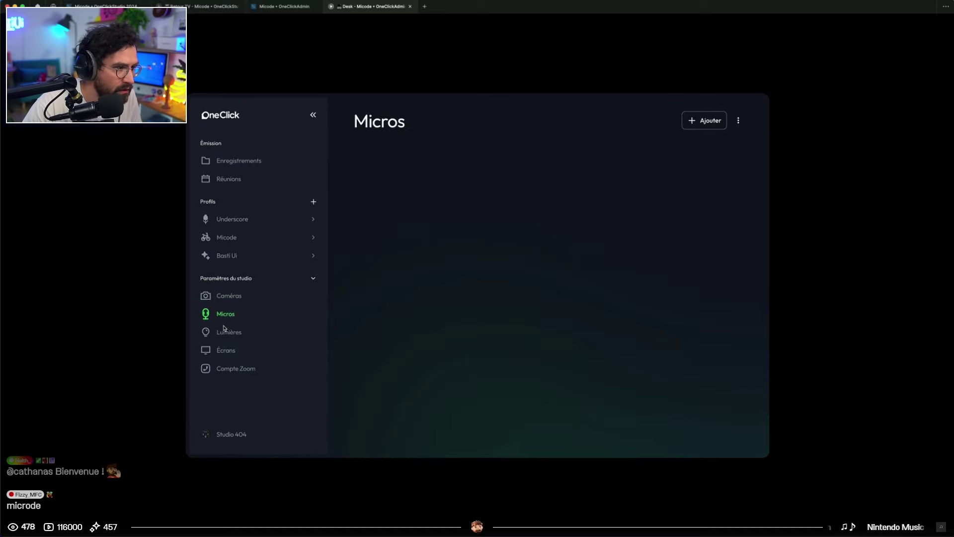
pyautogui.click(409, 6)
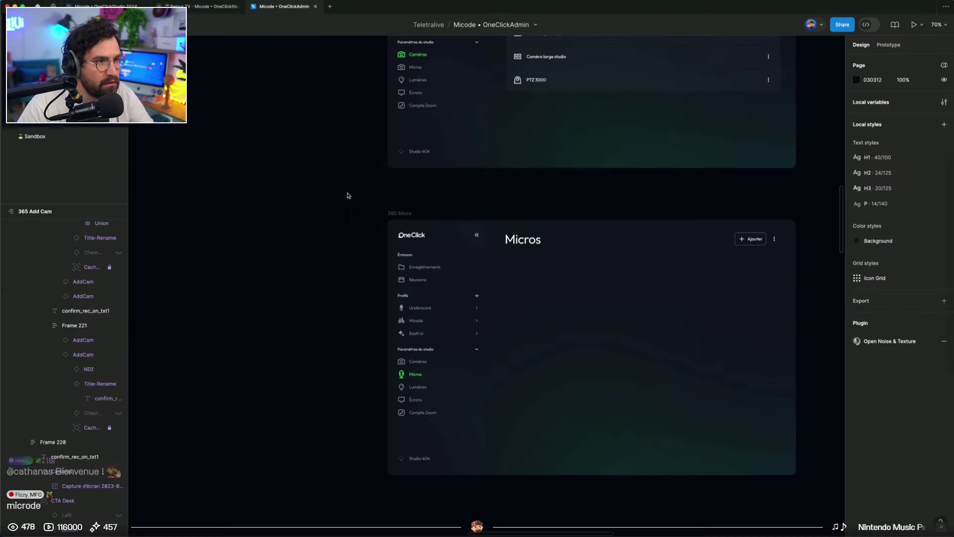
# Go to the LeftMenu main component from its instance in the 360 Camera v1 frame
pyautogui.scroll(-3, 348, 195)
pyautogui.scroll(3, 383, 303)
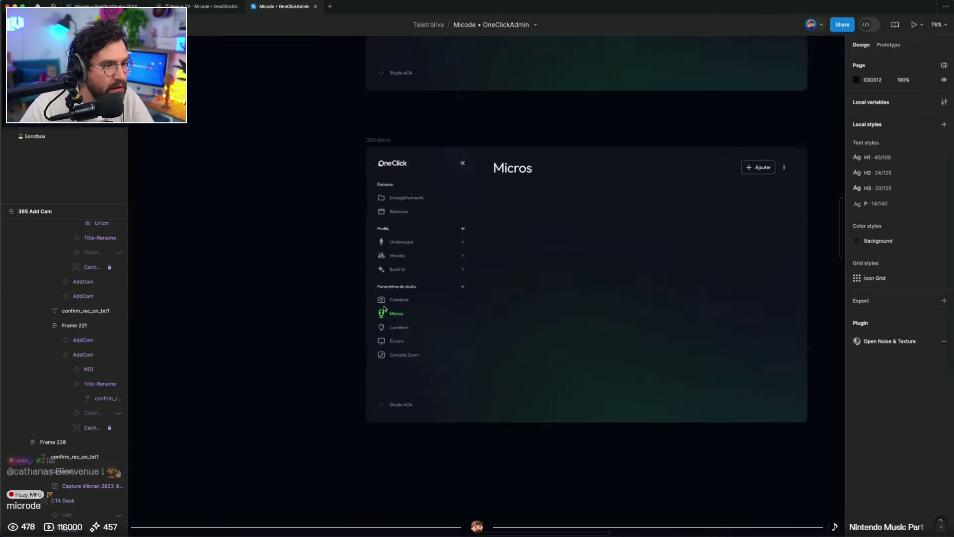
pyautogui.scroll(-5, 384, 303)
pyautogui.scroll(3, 378, 223)
pyautogui.scroll(8, 406, 252)
pyautogui.click(364, 240)
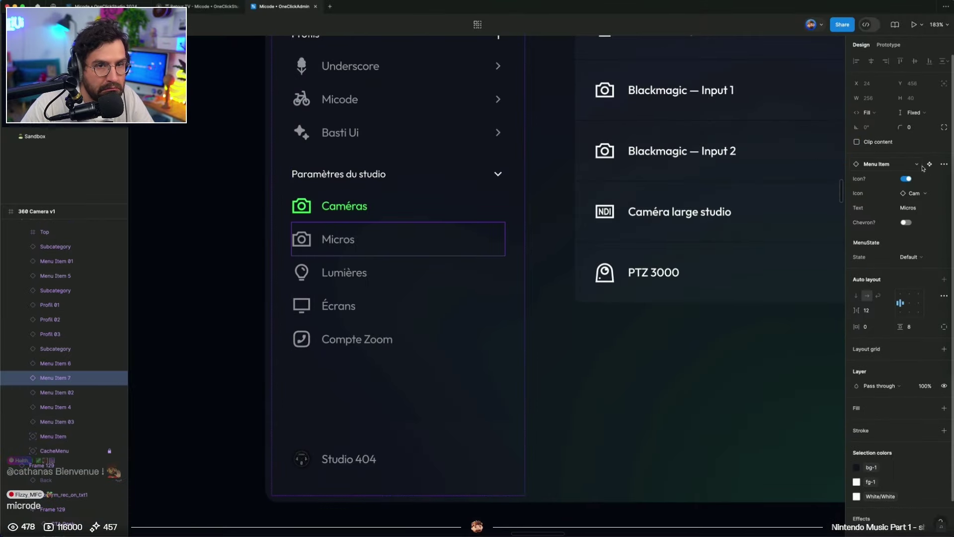
pyautogui.click(930, 164)
pyautogui.click(469, 515)
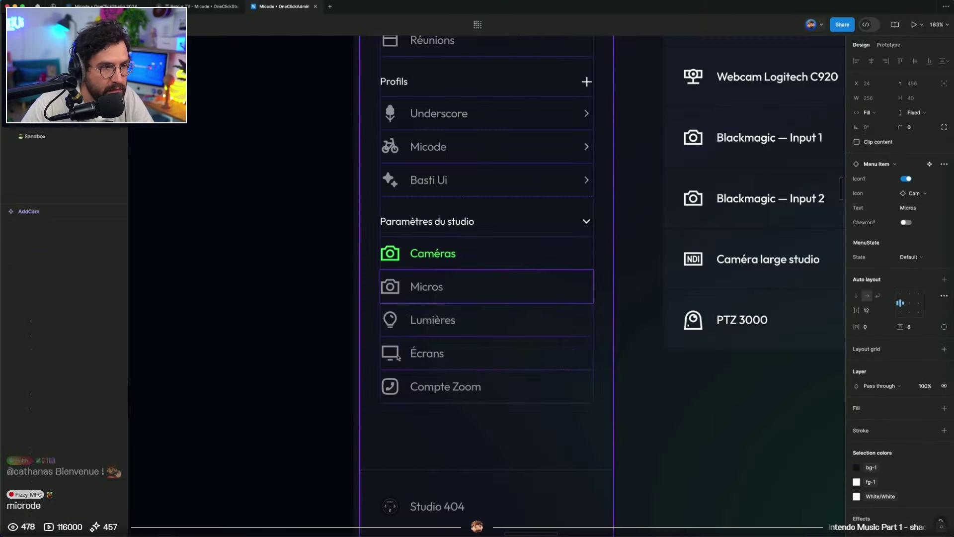
pyautogui.scroll(-5, 398, 356)
pyautogui.click(394, 267)
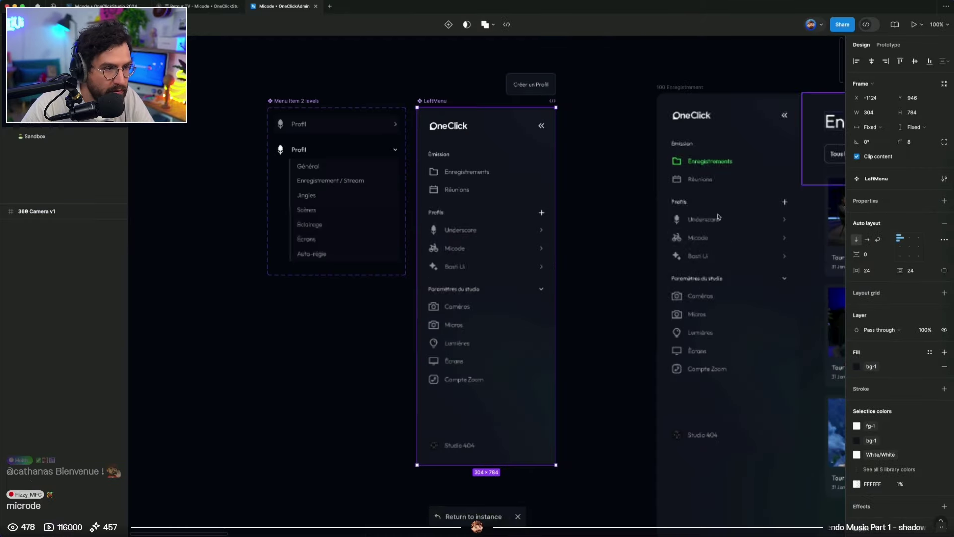
pyautogui.click(929, 178)
# Swap the Micros item's icon for the Mic component in the LeftMenu main component and return to the instance
pyautogui.scroll(3, 437, 328)
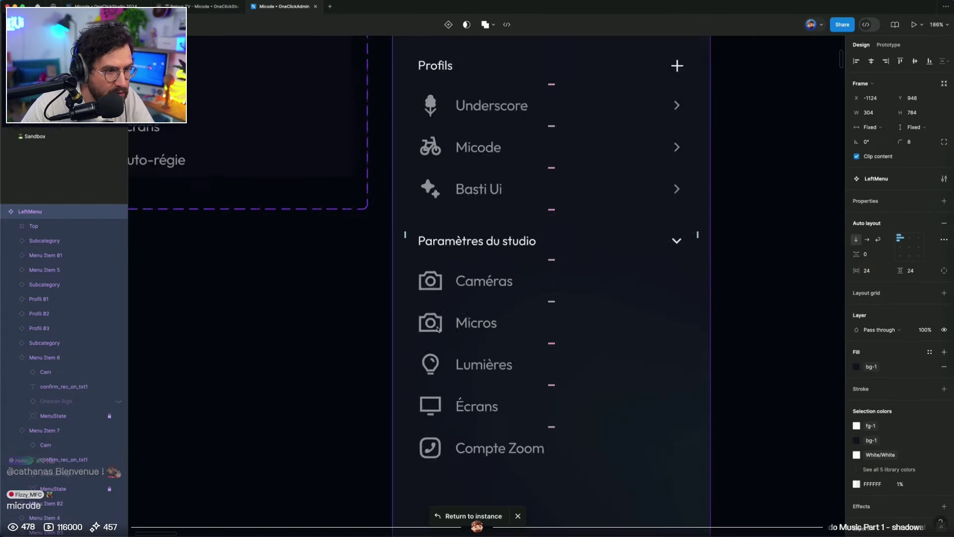
pyautogui.scroll(4, 437, 328)
pyautogui.click(438, 325)
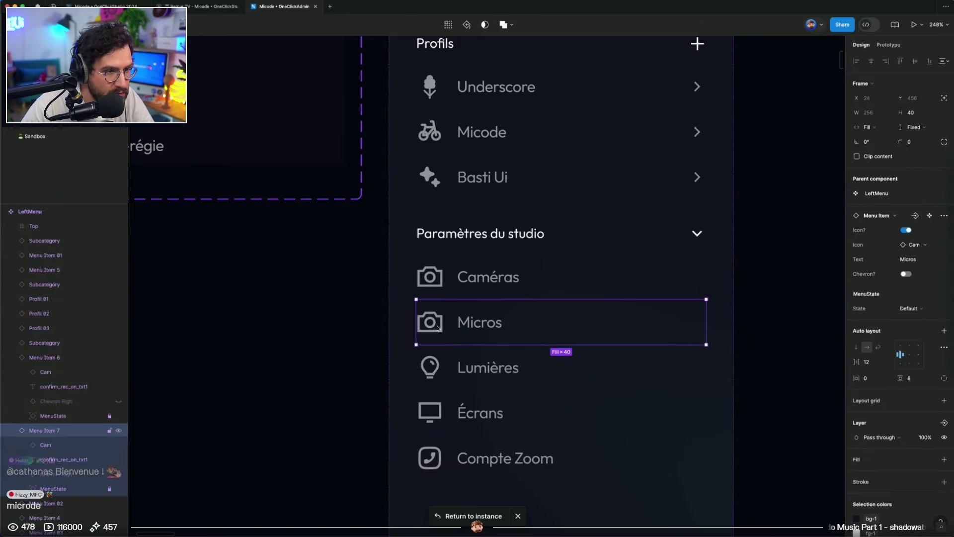
pyautogui.click(926, 243)
pyautogui.write('mic')
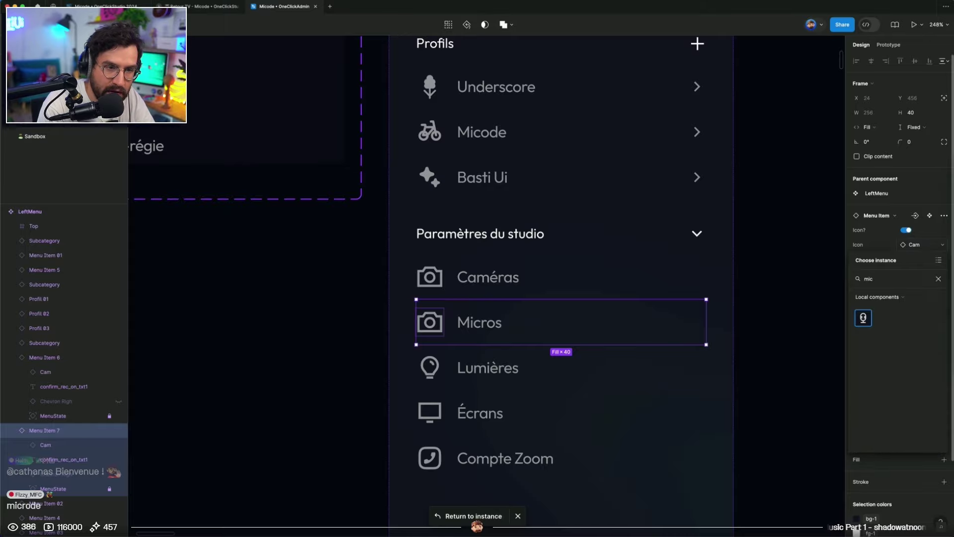
pyautogui.press('Return')
pyautogui.click(489, 517)
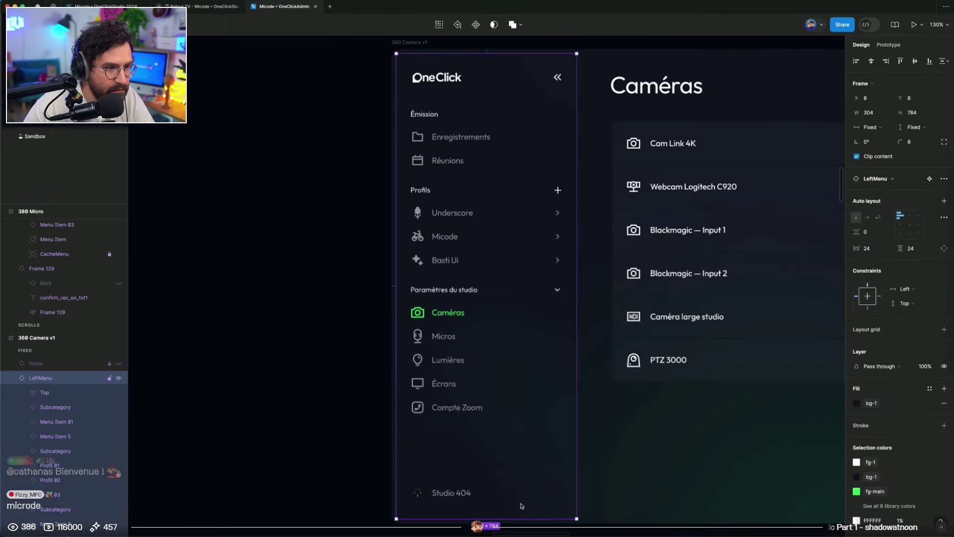
# Present the OneClickAdmin prototype again and test the Micros, Lumières and Caméras items of its left menu
pyautogui.click(211, 7)
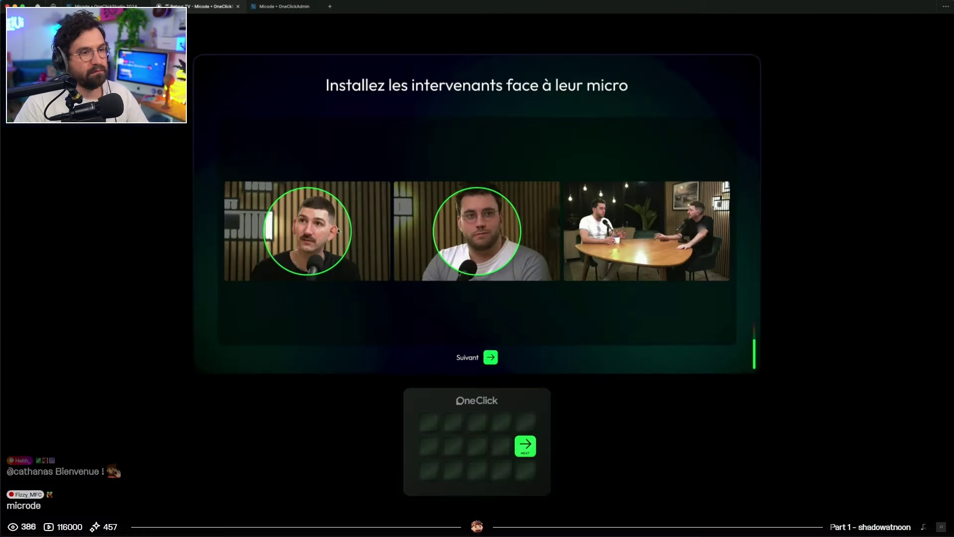
pyautogui.click(283, 6)
pyautogui.press('Escape')
pyautogui.click(918, 25)
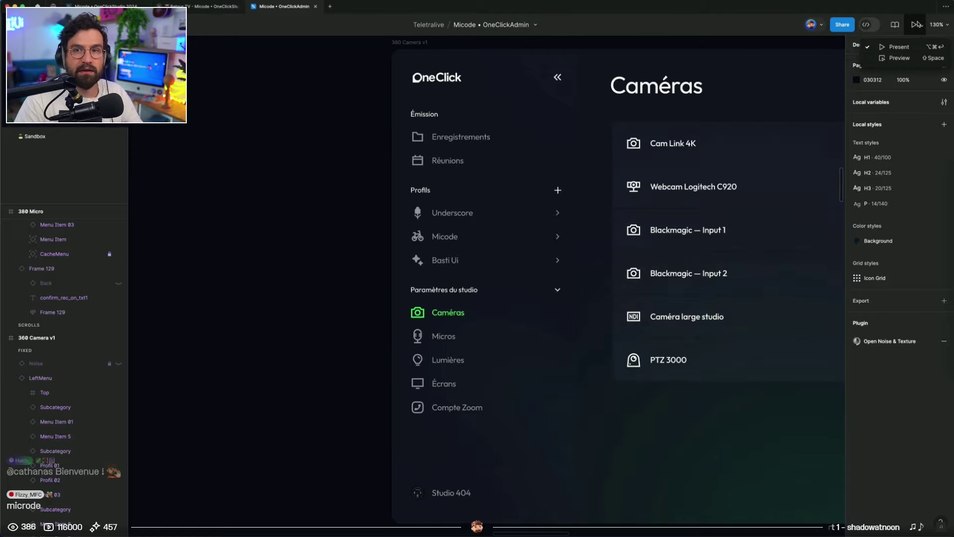
pyautogui.click(898, 46)
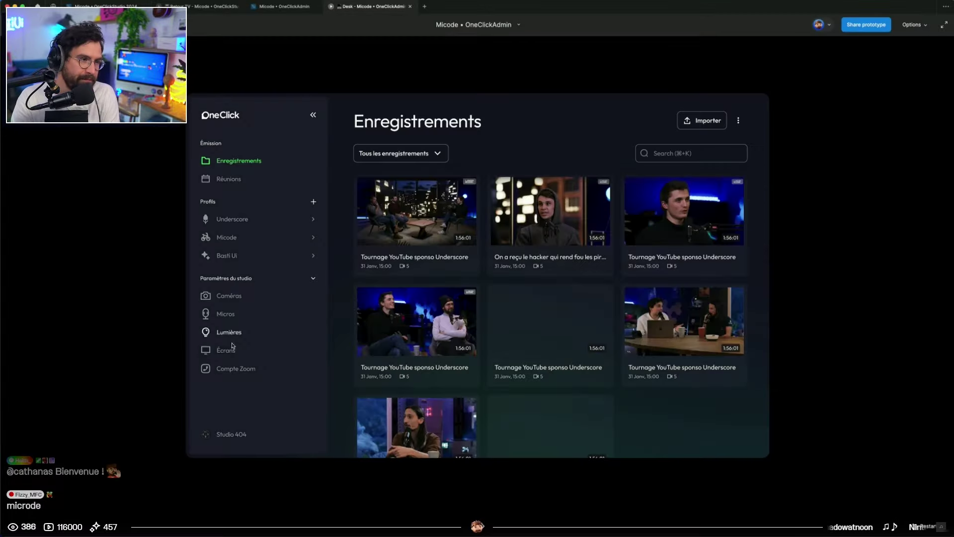
pyautogui.click(231, 316)
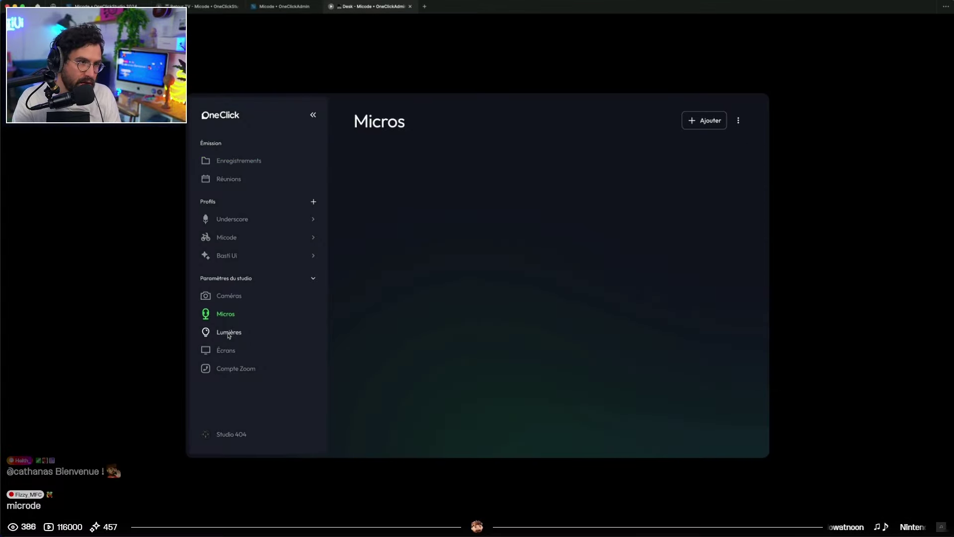
pyautogui.click(229, 330)
pyautogui.click(230, 297)
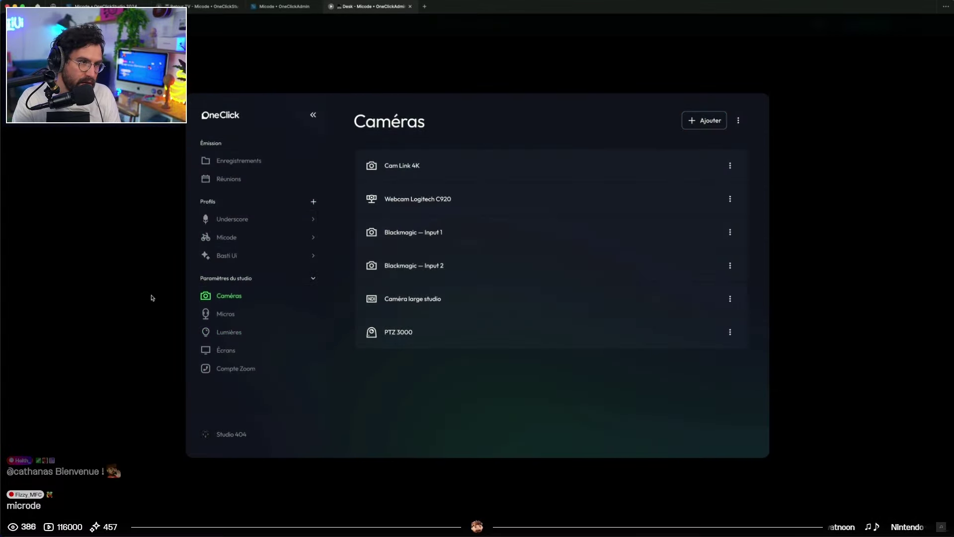
pyautogui.click(152, 298)
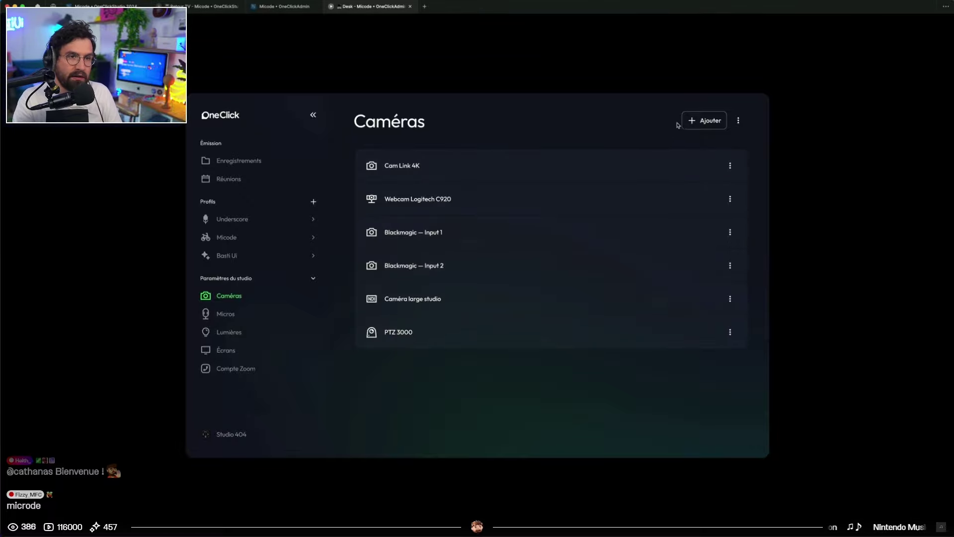
# Open the dialog for adding a camera from the prototype's Caméras page and close it again
pyautogui.click(703, 120)
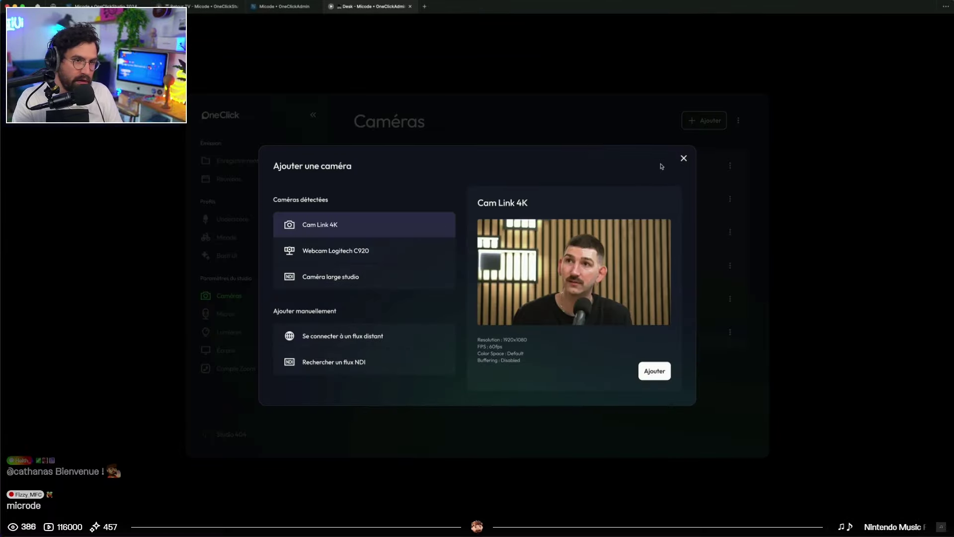
pyautogui.click(684, 159)
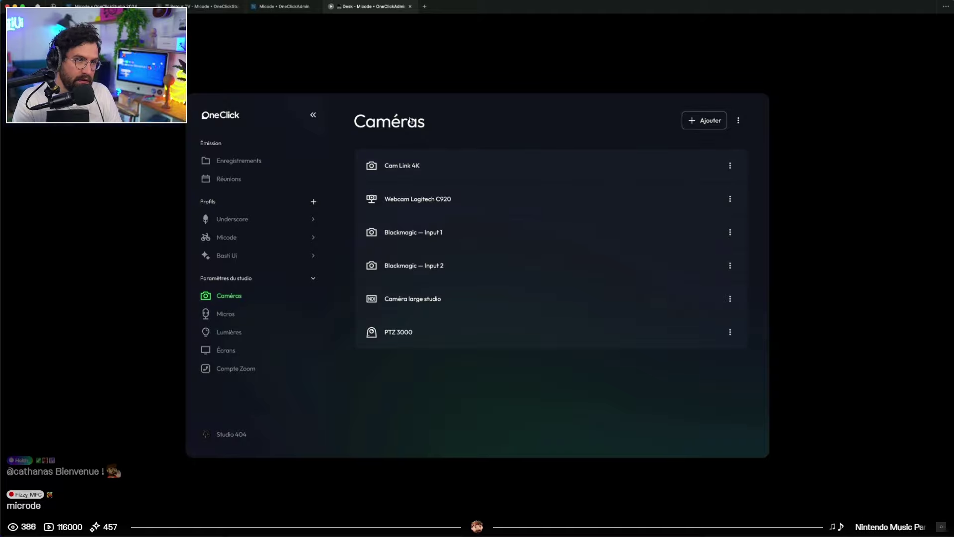
pyautogui.click(410, 122)
pyautogui.click(411, 125)
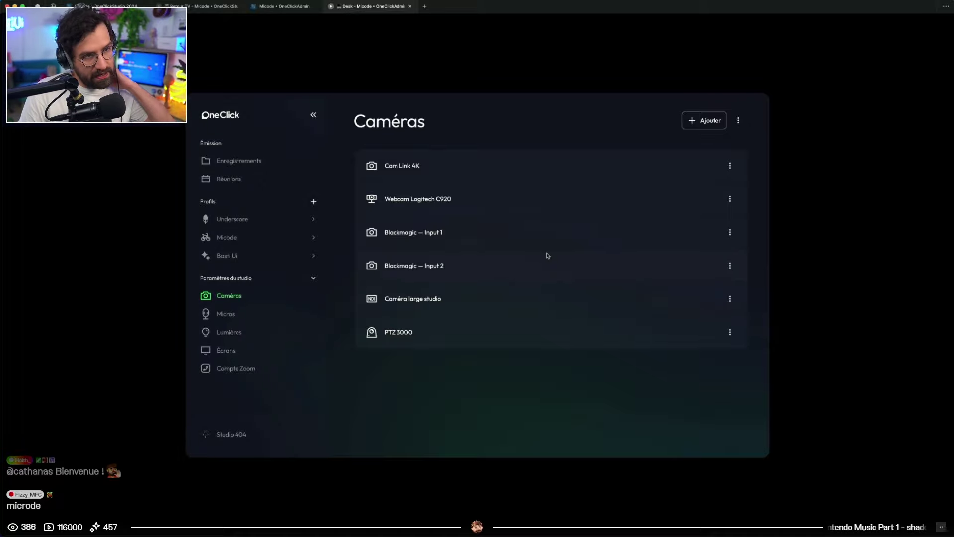
# Search the computer for Screen Studio and launch it over the running prototype
pyautogui.press('super+space')
pyautogui.write('s')
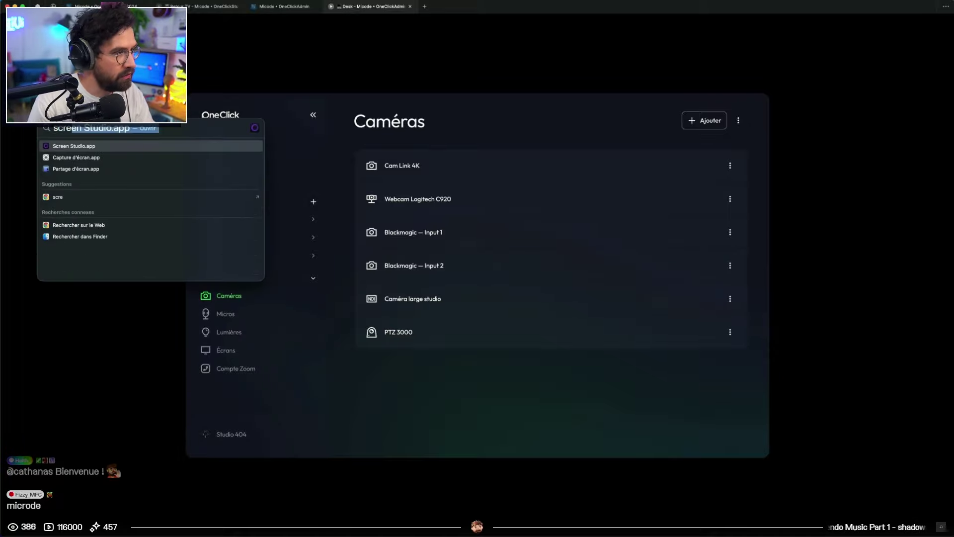
pyautogui.press('Escape')
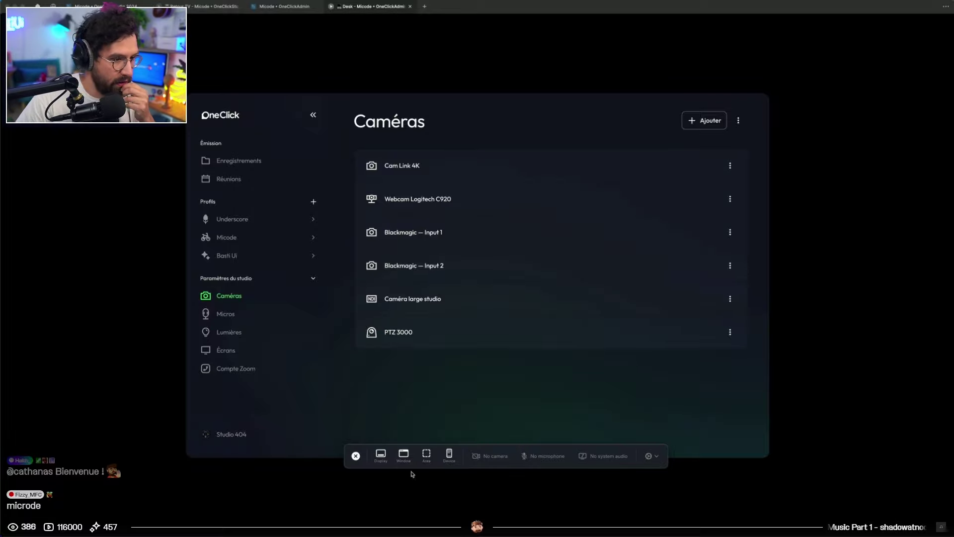
pyautogui.click(404, 454)
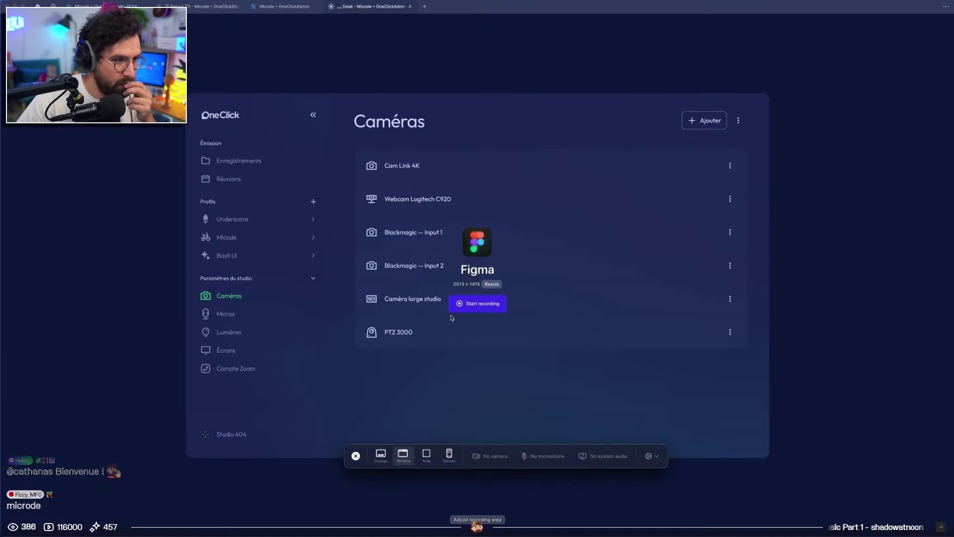
pyautogui.click(469, 303)
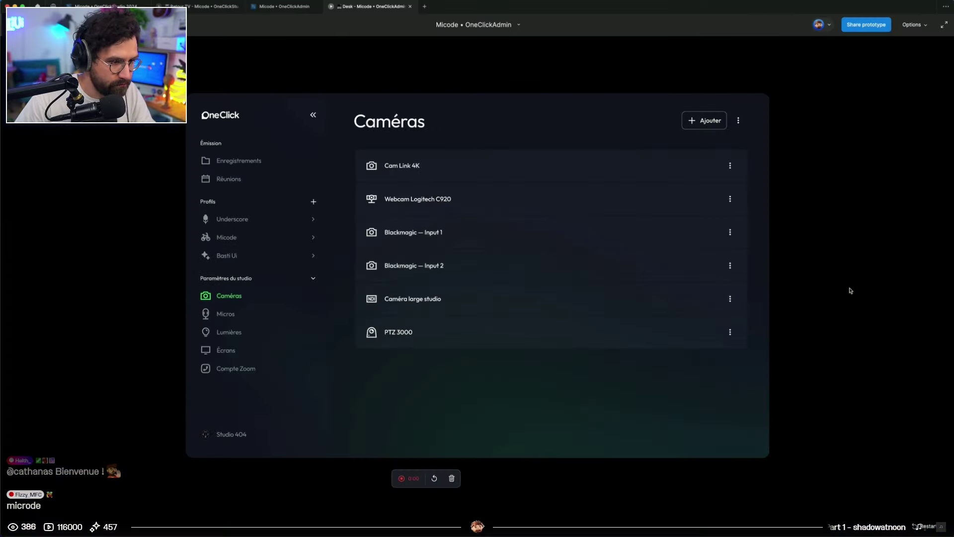
pyautogui.click(407, 483)
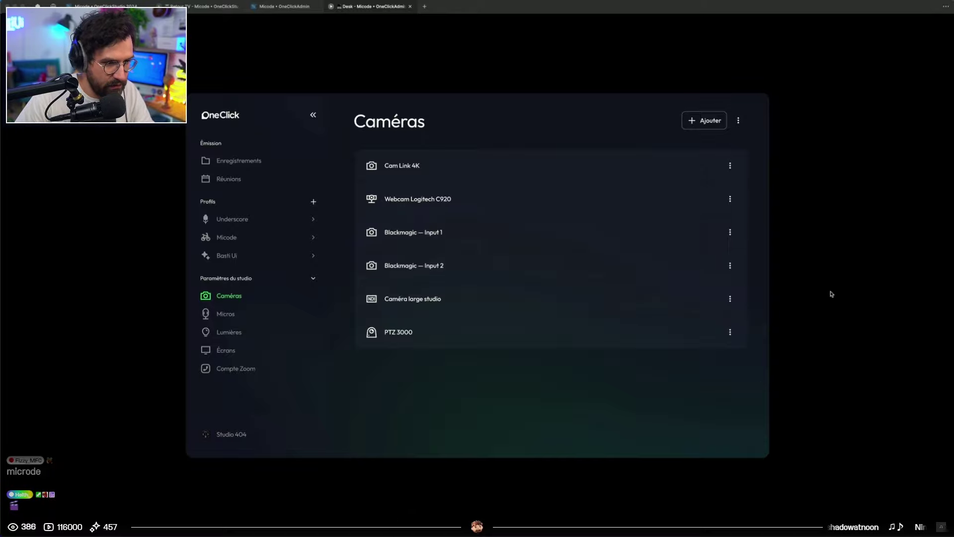
# Reopen the screen recorder, choose a microphone as audio source and start recording the Figma window
pyautogui.press('super+ctrl+Return')
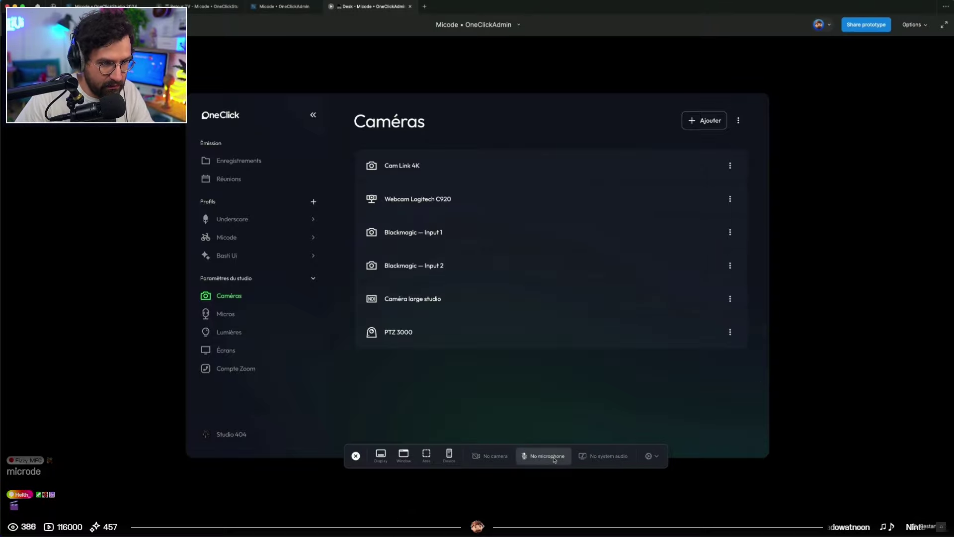
pyautogui.click(554, 460)
pyautogui.click(572, 470)
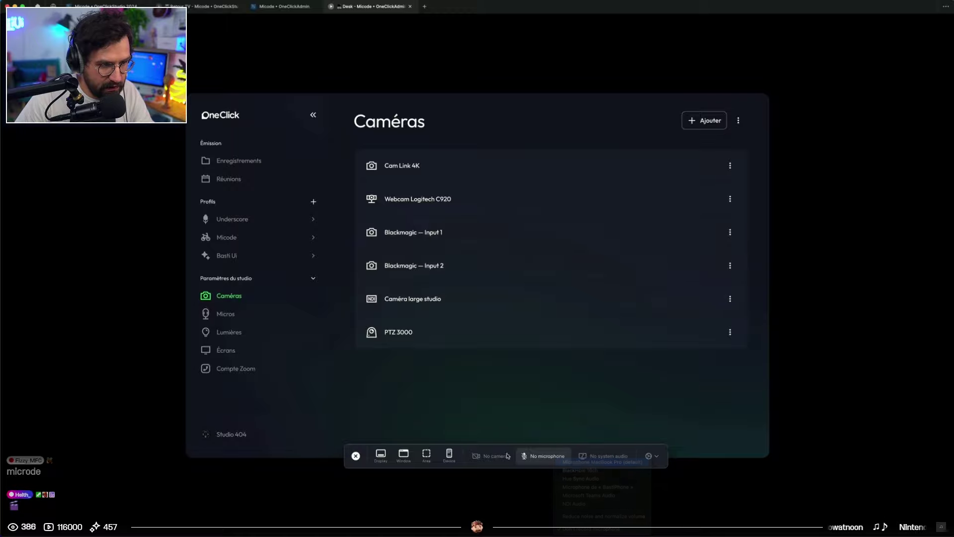
pyautogui.click(398, 456)
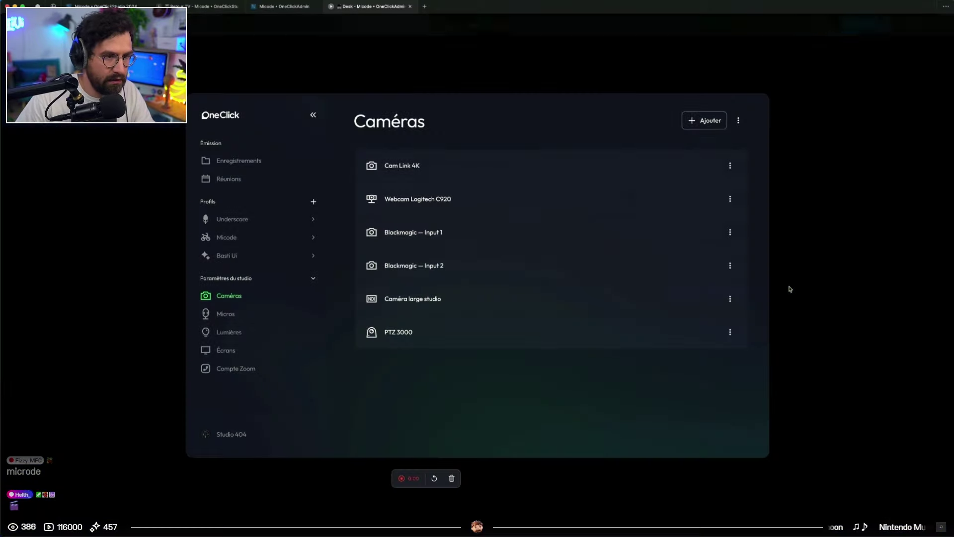
# Look over the 360 Camera v1, 360 Camera v2 and 380 Micro frames in the OneClickAdmin design file
pyautogui.click(277, 8)
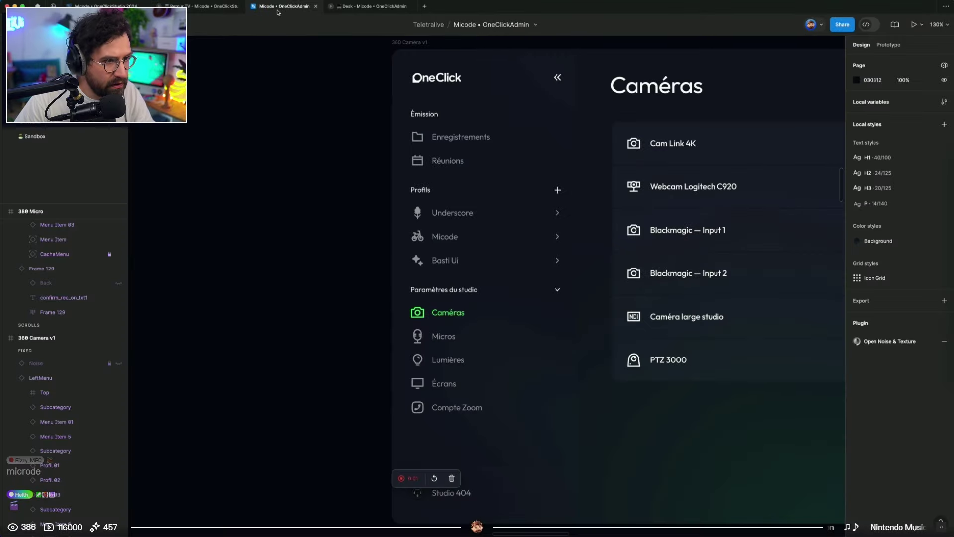
pyautogui.scroll(-5, 312, 296)
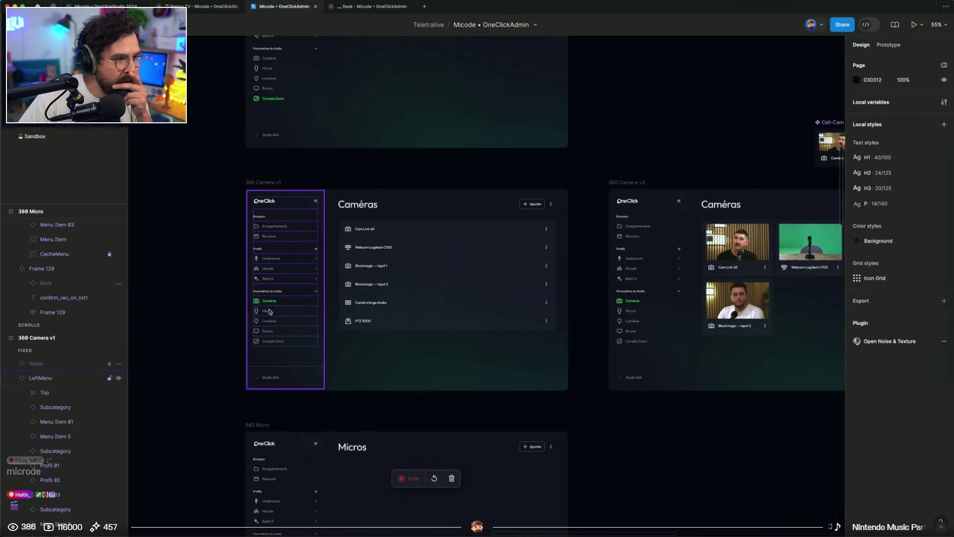
pyautogui.scroll(-4, 341, 367)
pyautogui.scroll(3, 334, 365)
pyautogui.scroll(1, 334, 364)
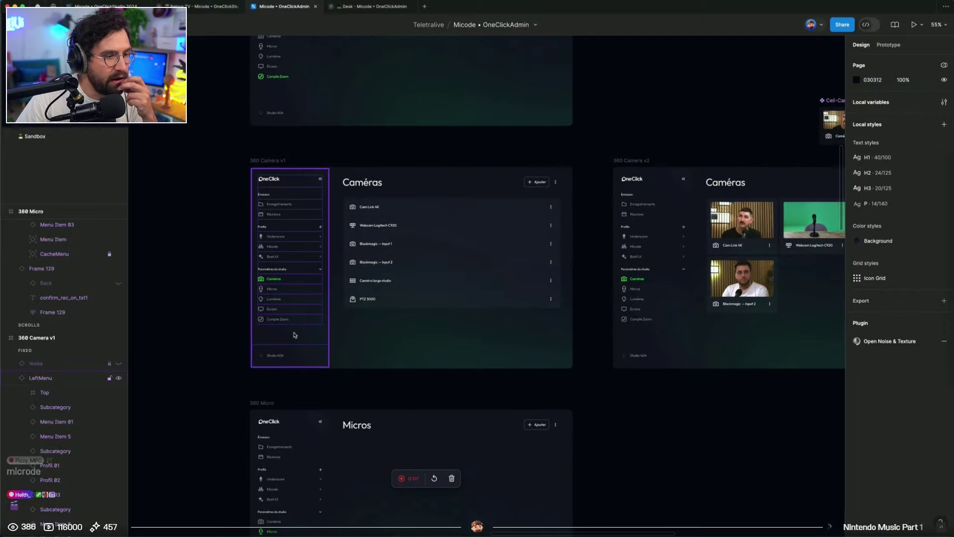
pyautogui.scroll(-3, 492, 253)
pyautogui.hscroll(5, 571, 247)
pyautogui.hscroll(-4, 348, 63)
pyautogui.scroll(2, 348, 63)
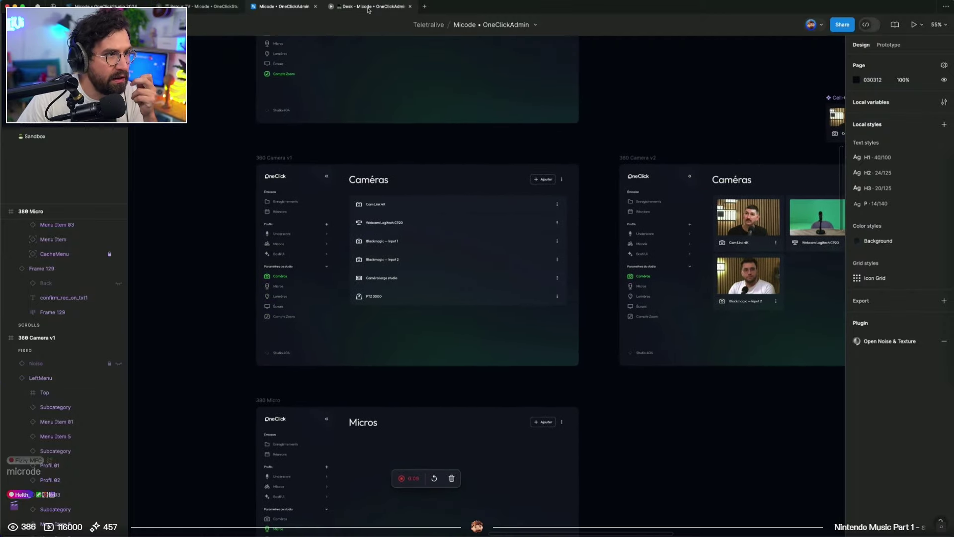
# Return to the running prototype and demonstrate switching repeatedly between the Micros and Caméras pages in its left menu
pyautogui.click(370, 6)
pyautogui.click(153, 325)
pyautogui.click(156, 304)
pyautogui.click(154, 326)
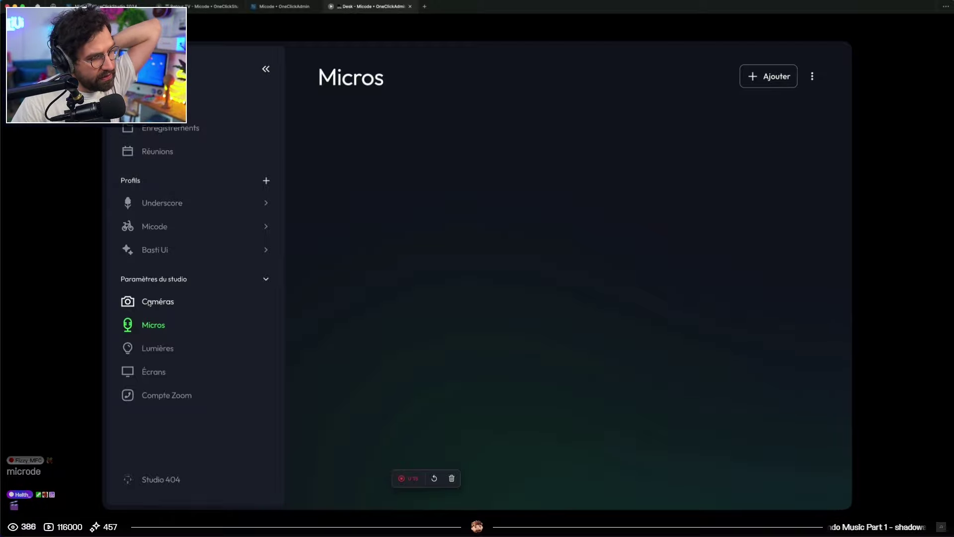
pyautogui.click(149, 302)
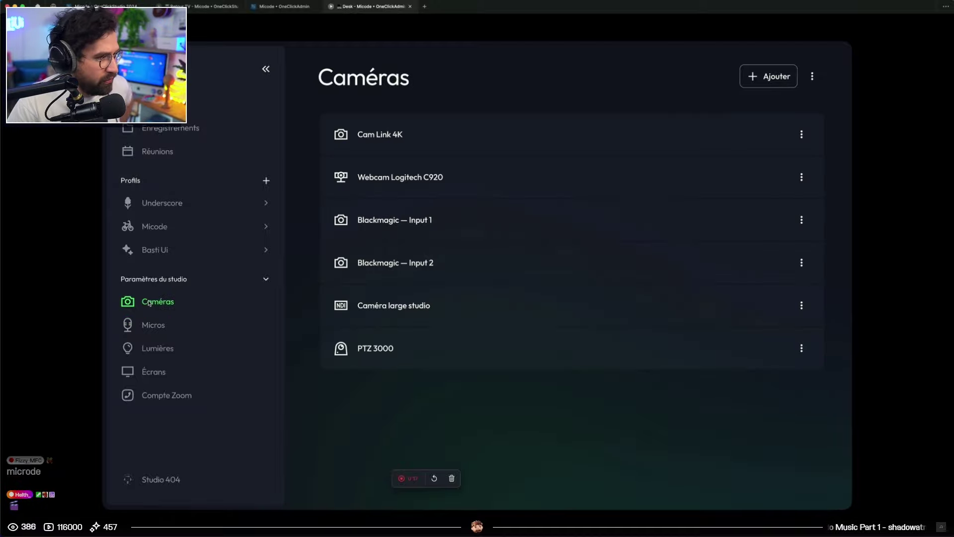
pyautogui.click(155, 328)
pyautogui.click(154, 299)
pyautogui.click(152, 330)
pyautogui.click(150, 310)
pyautogui.click(153, 330)
pyautogui.click(159, 308)
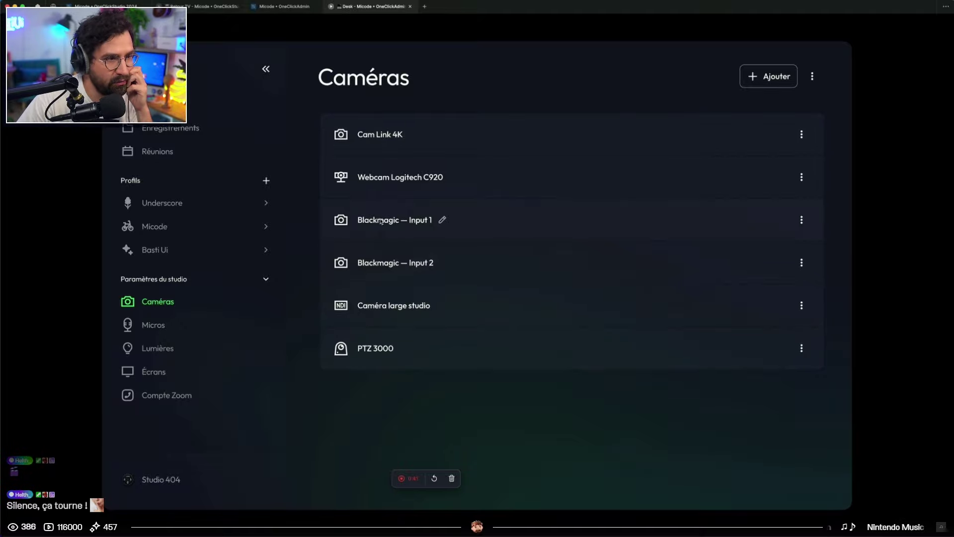
# Switch the prototype's Caméras page to its video preview grid and demonstrate opening the dialog for adding a camera
pyautogui.click(383, 81)
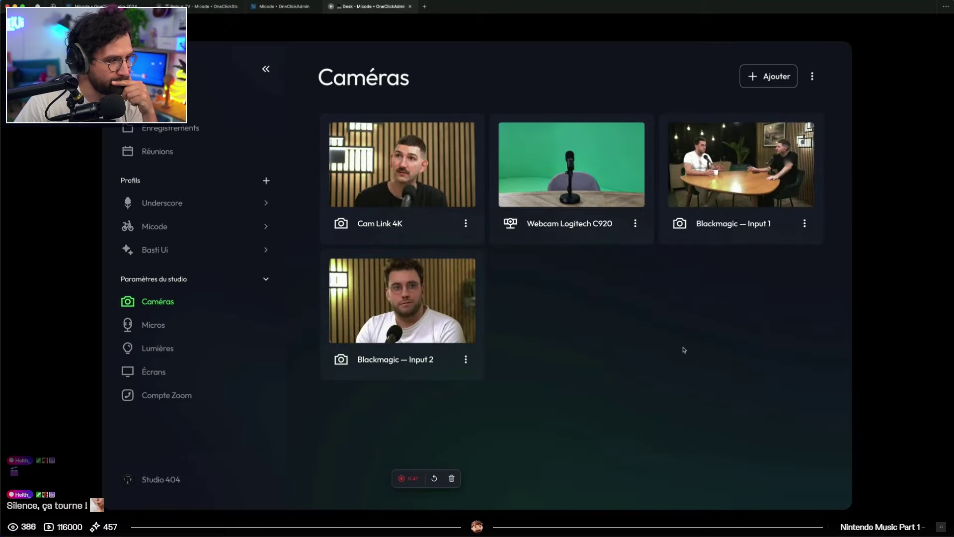
pyautogui.click(775, 83)
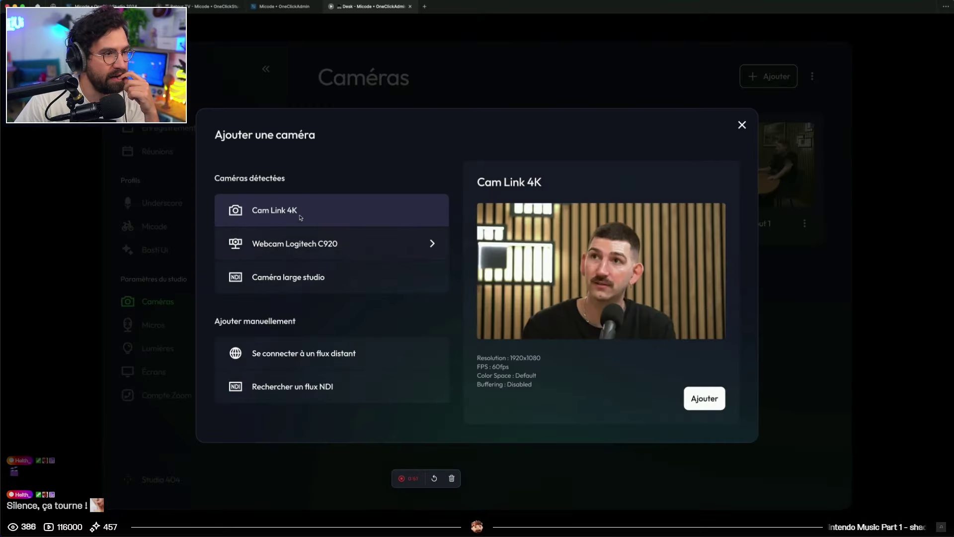
pyautogui.click(742, 125)
pyautogui.click(769, 76)
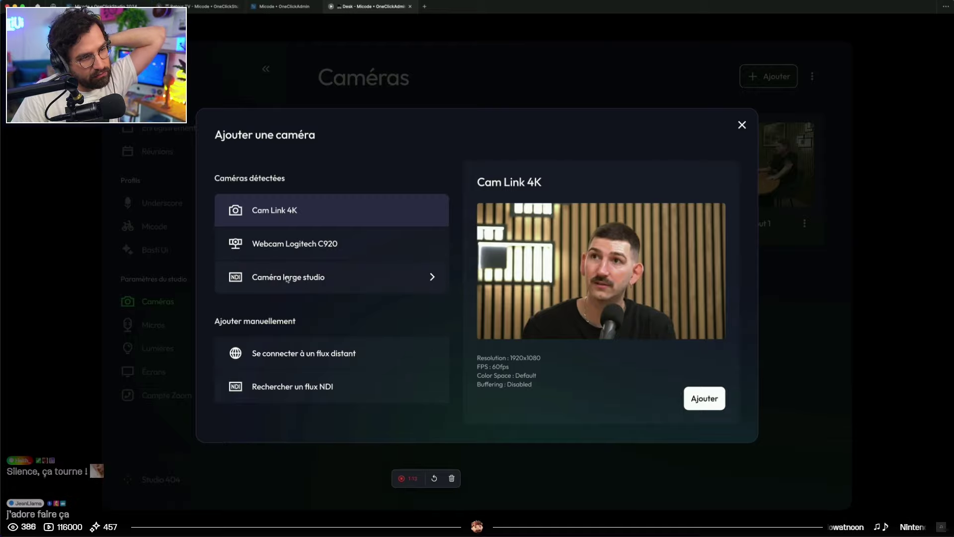
# Demonstrate the remote stream form and adding Cam Link 4K, and show the add-camera dialog once more before closing it
pyautogui.click(316, 355)
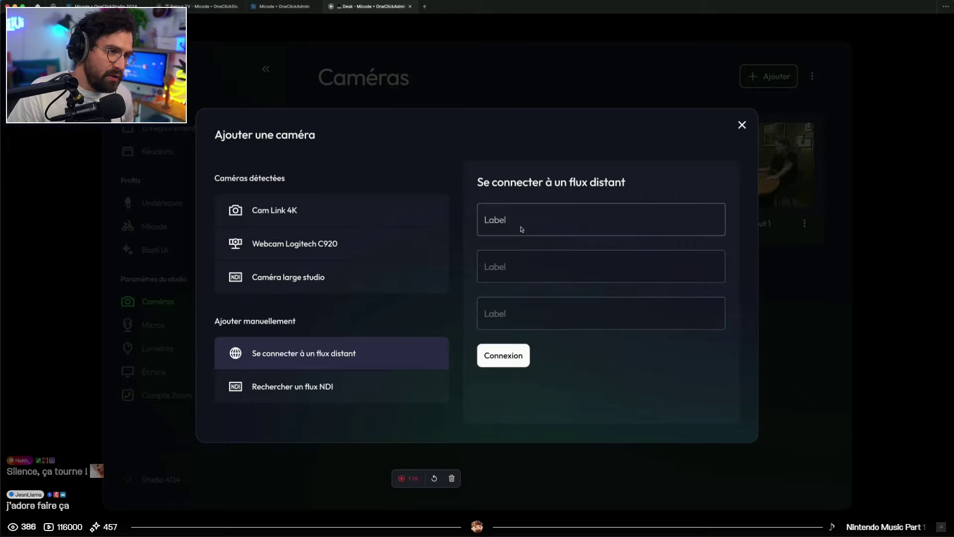
pyautogui.click(351, 212)
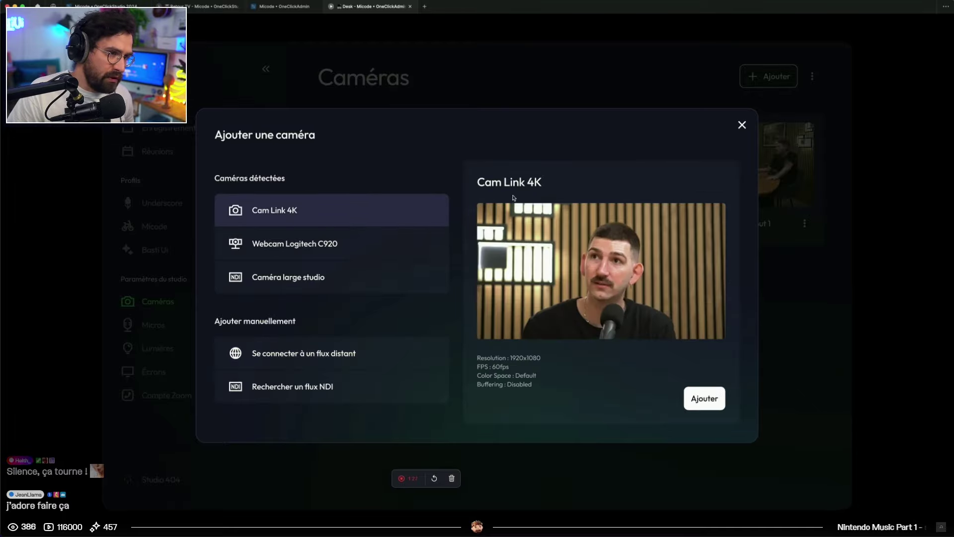
pyautogui.click(705, 399)
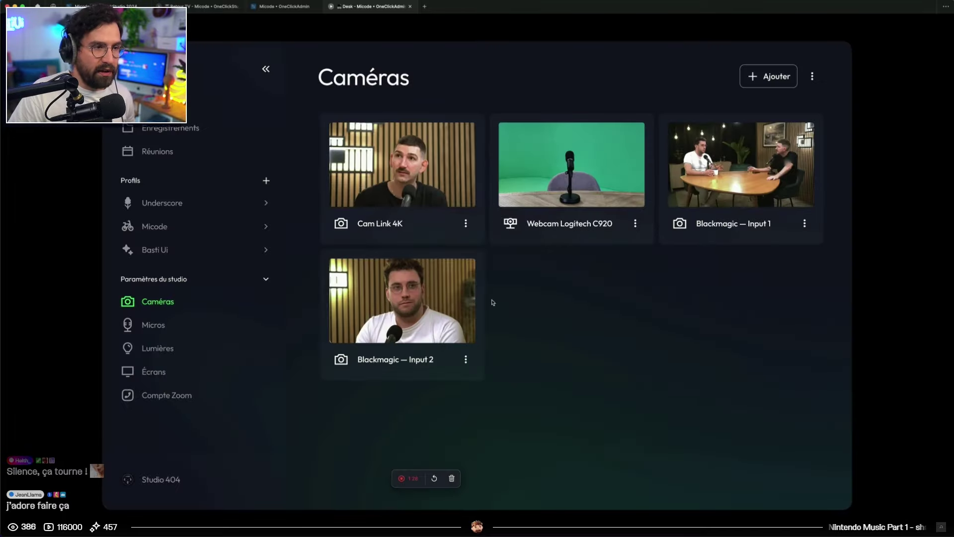
pyautogui.click(769, 76)
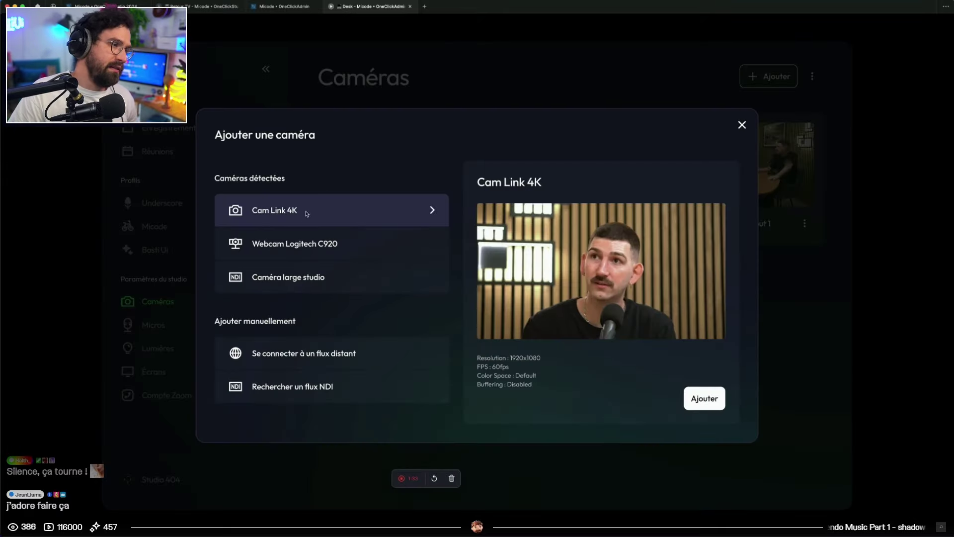
pyautogui.click(742, 125)
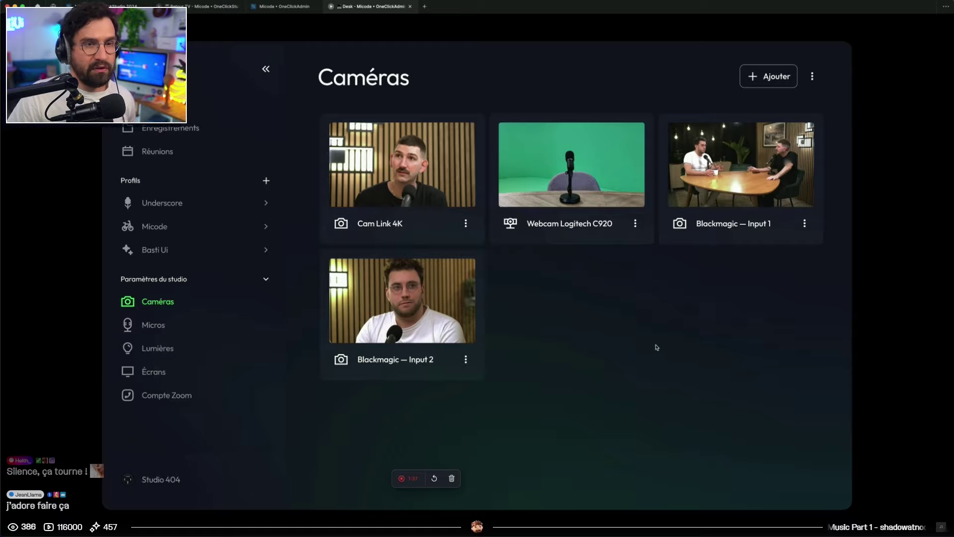
# End the demonstration on the prototype's Micros page and stop the recording
pyautogui.click(149, 325)
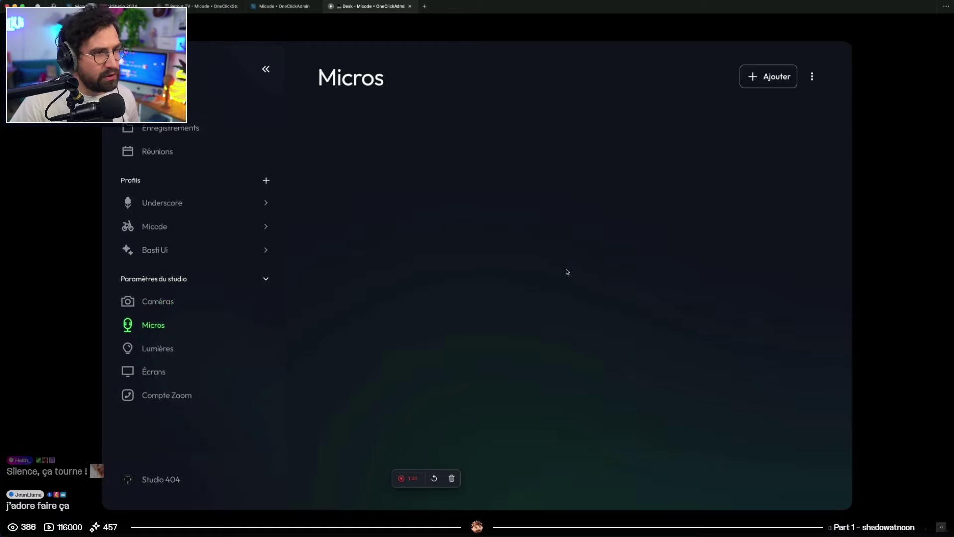
pyautogui.click(410, 478)
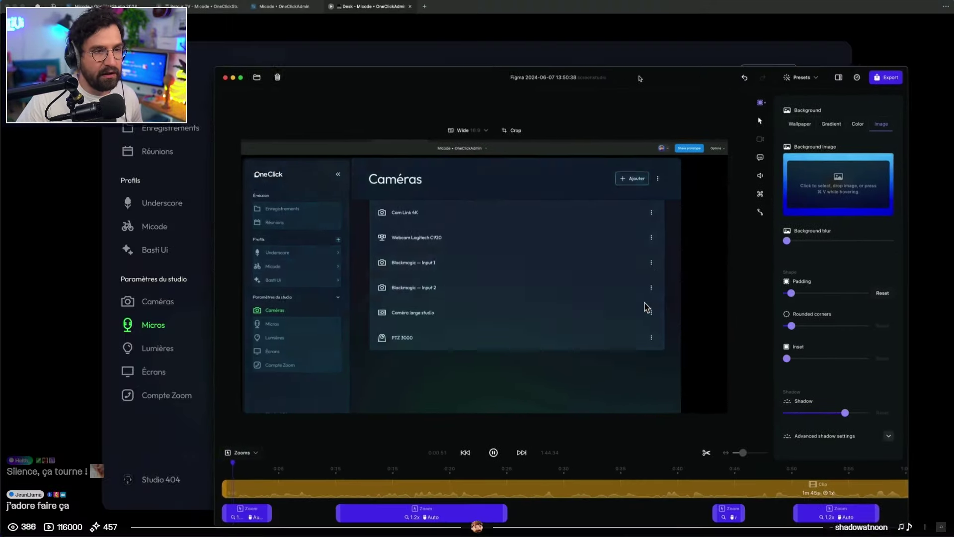
# Pause the recording's preview, move the Screen Studio editor window higher and turn on Improve microphone audio
pyautogui.click(480, 452)
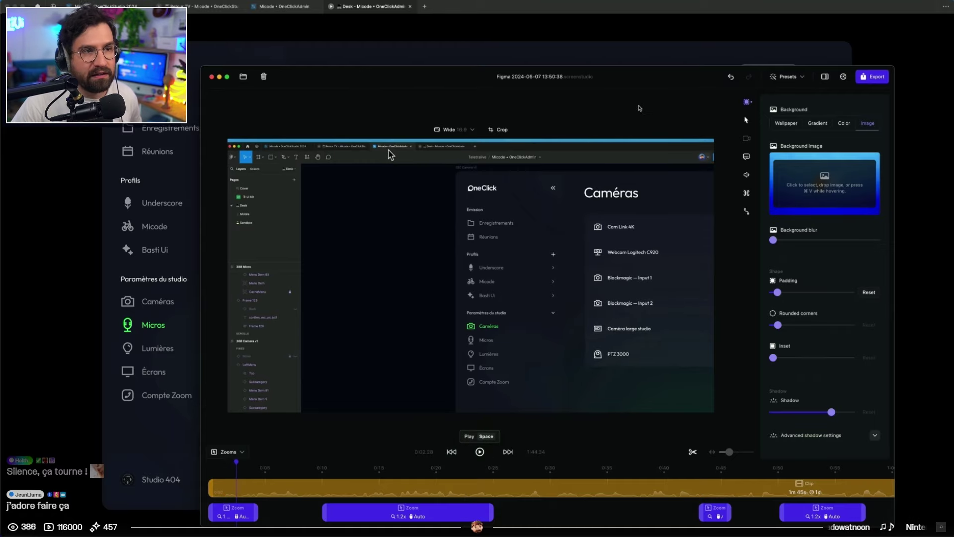
pyautogui.moveTo(644, 78); pyautogui.dragTo(631, 39)
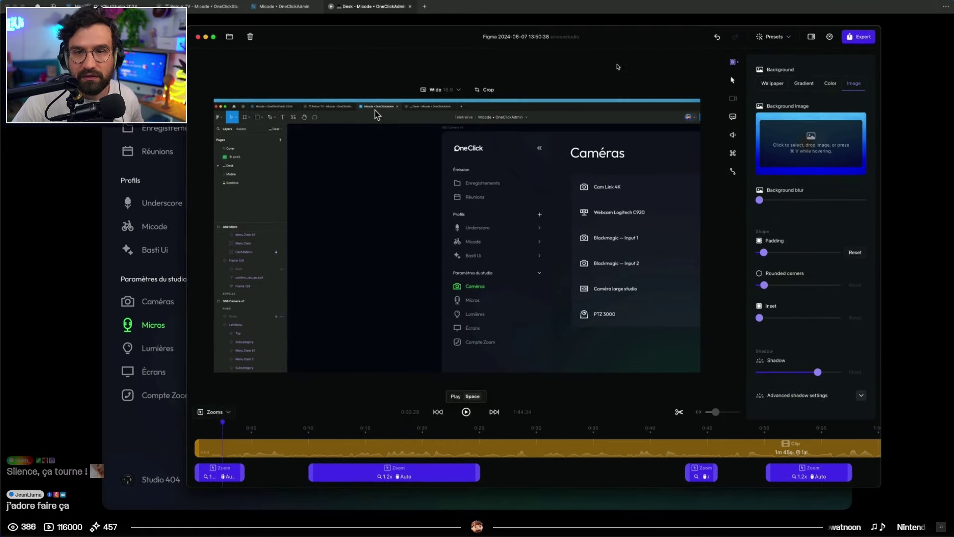
pyautogui.moveTo(701, 64); pyautogui.dragTo(699, 62)
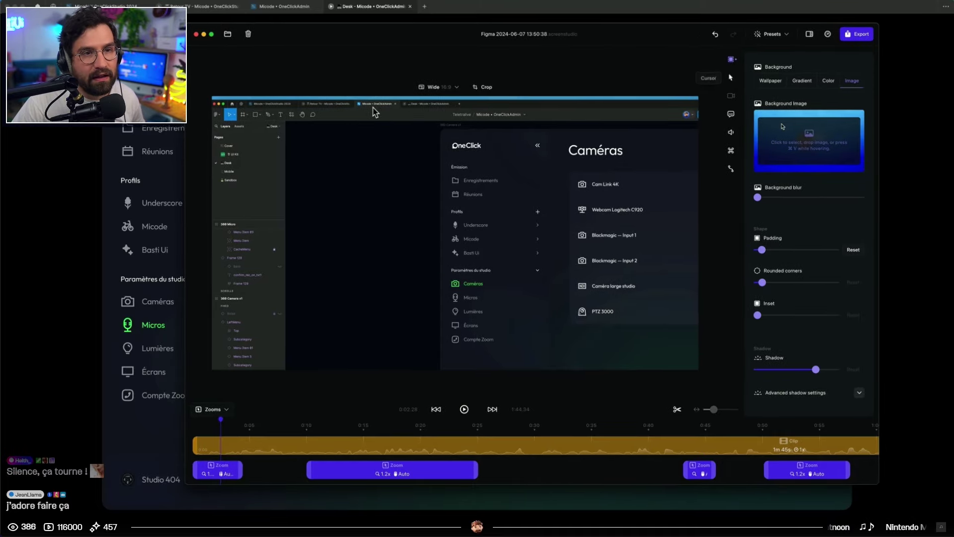
pyautogui.click(731, 132)
pyautogui.click(854, 106)
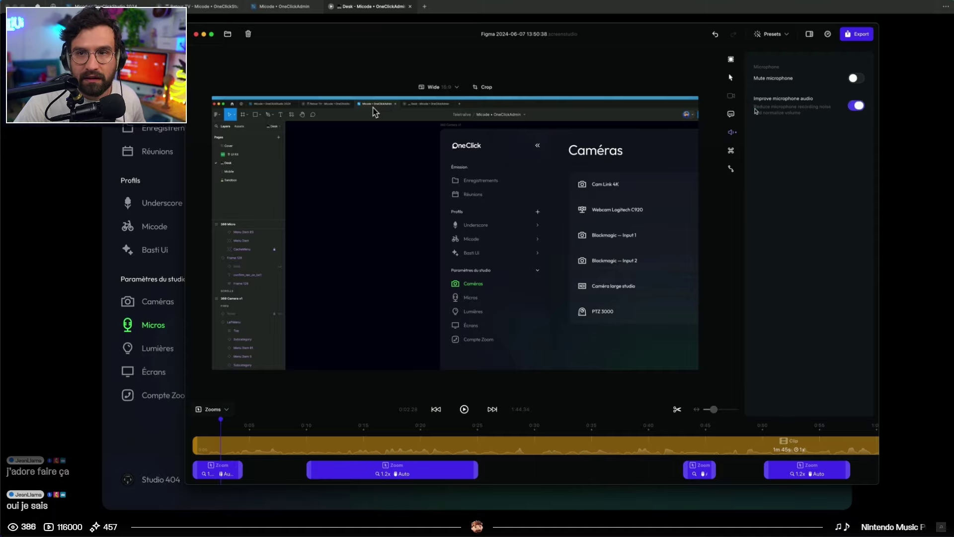
# Generate a transcript of the recording with the Small AI model and Auto language, and maximize the editor window
pyautogui.click(732, 115)
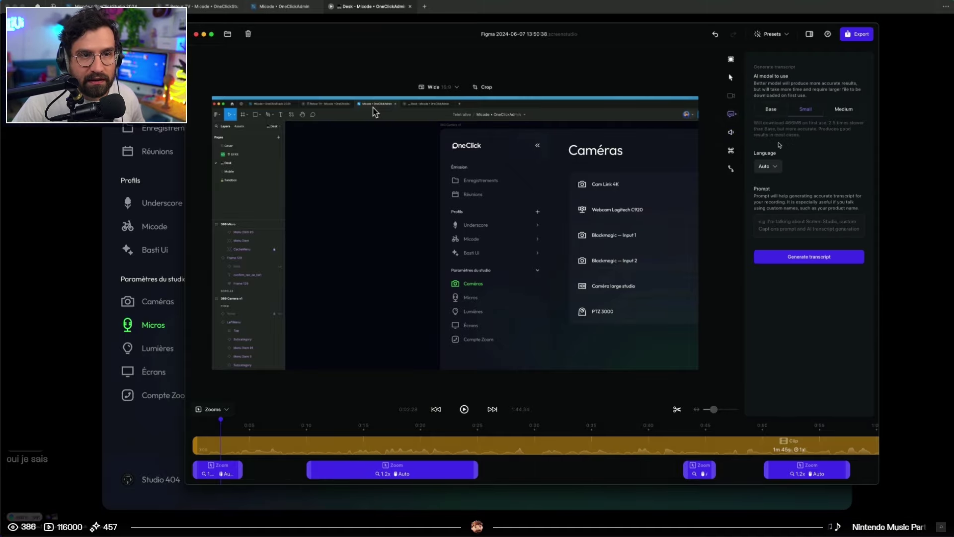
pyautogui.click(805, 257)
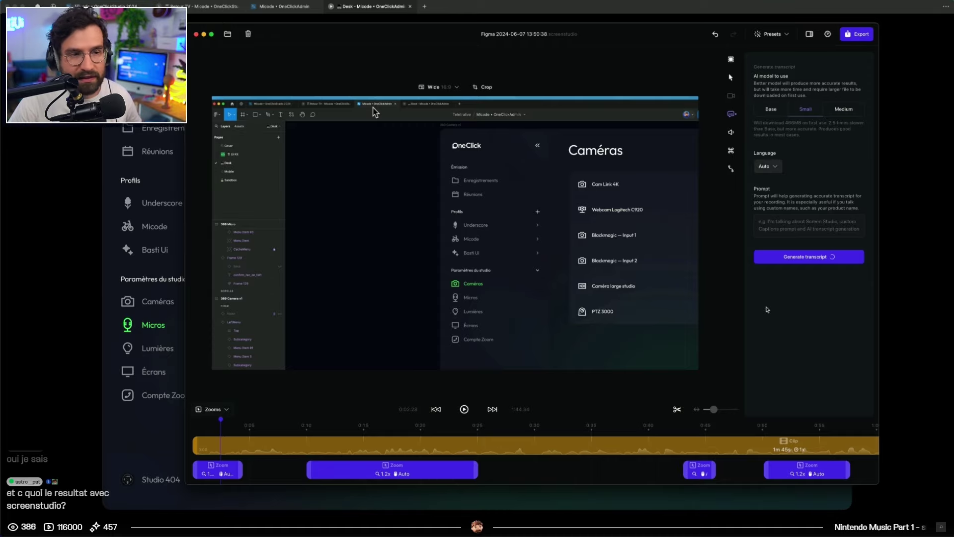
pyautogui.doubleClick(594, 32)
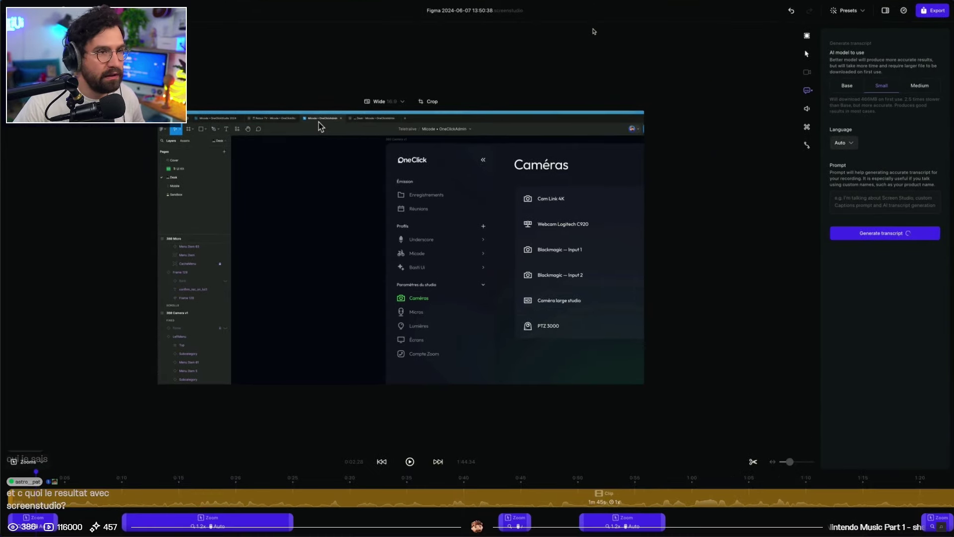
# Play the recording from about 0:09 in short stretches to check the zooms and generated captions
pyautogui.click(114, 476)
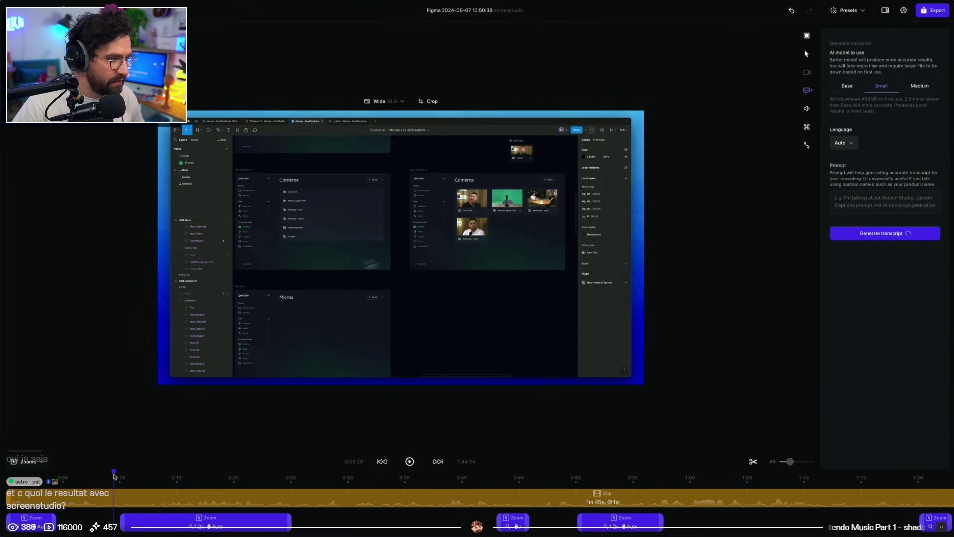
pyautogui.press('space')
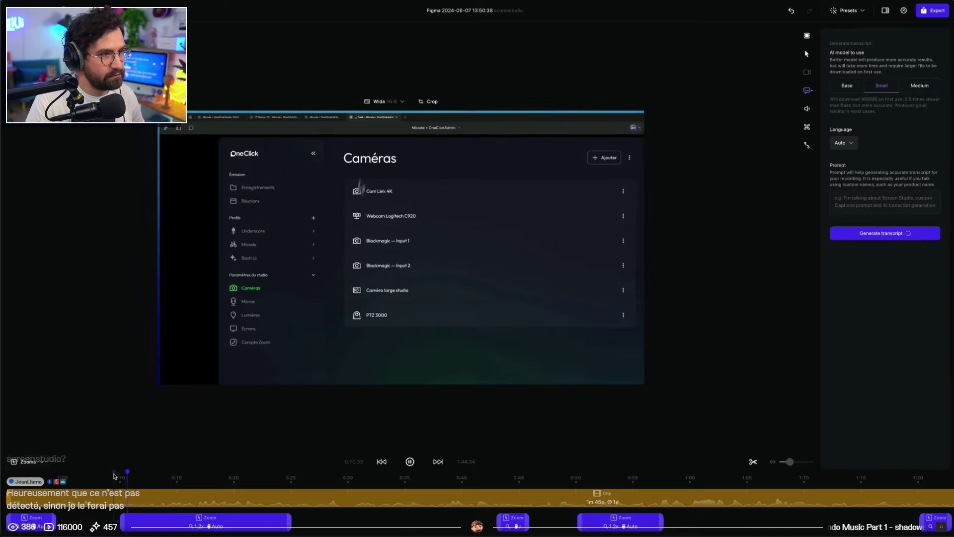
pyautogui.press('space')
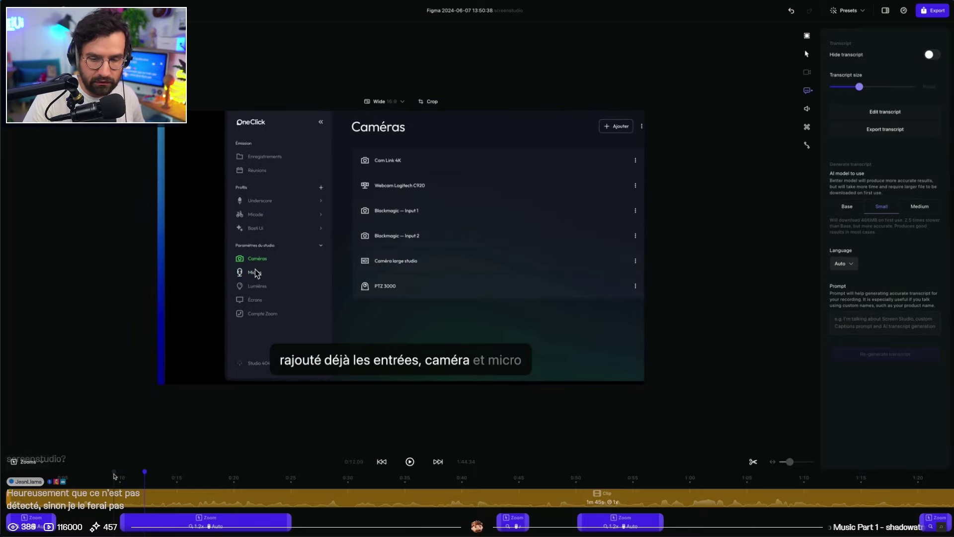
pyautogui.press('space')
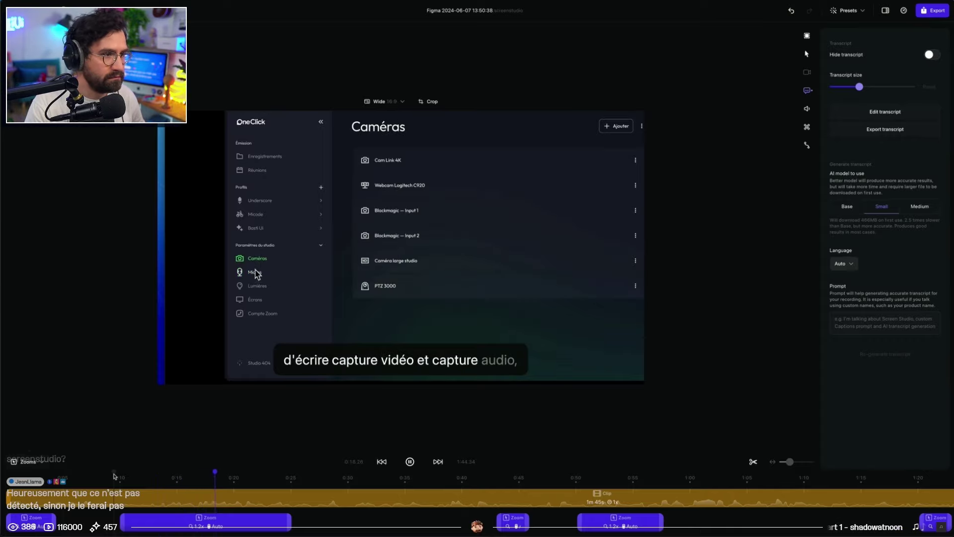
pyautogui.press('space')
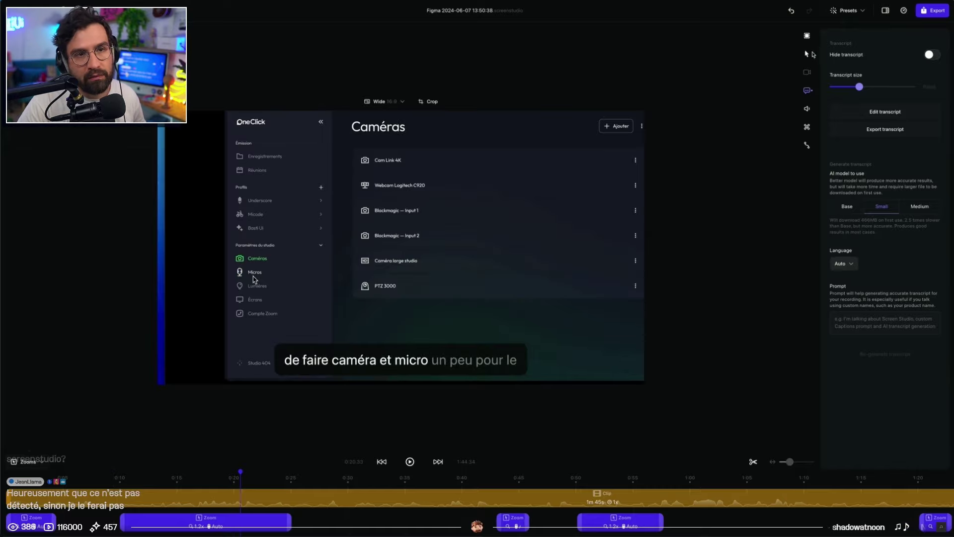
# Enlarge the mouse cursor shown in the recording
pyautogui.click(809, 53)
pyautogui.moveTo(854, 89); pyautogui.dragTo(882, 89)
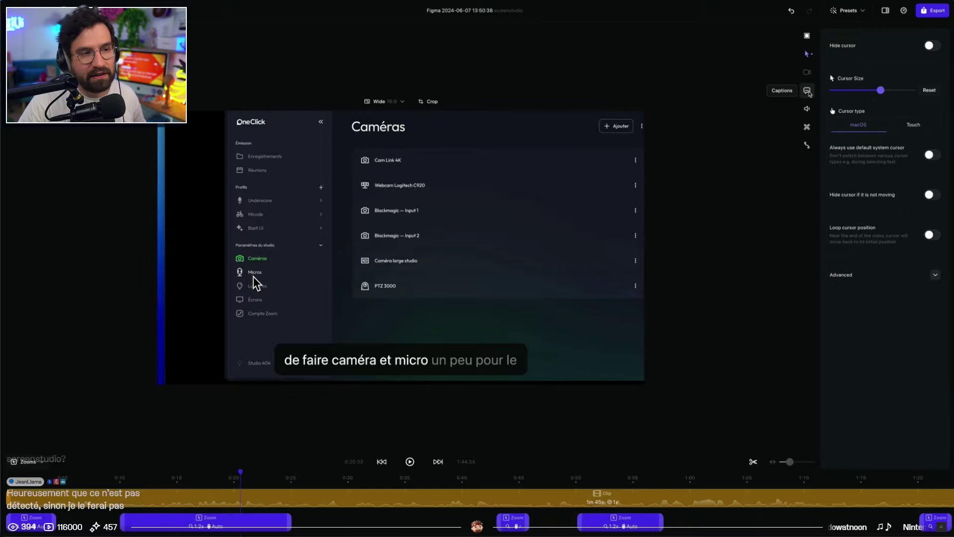
# Open the settings of the zoom segment running from about 0:10 to 0:25
pyautogui.click(235, 519)
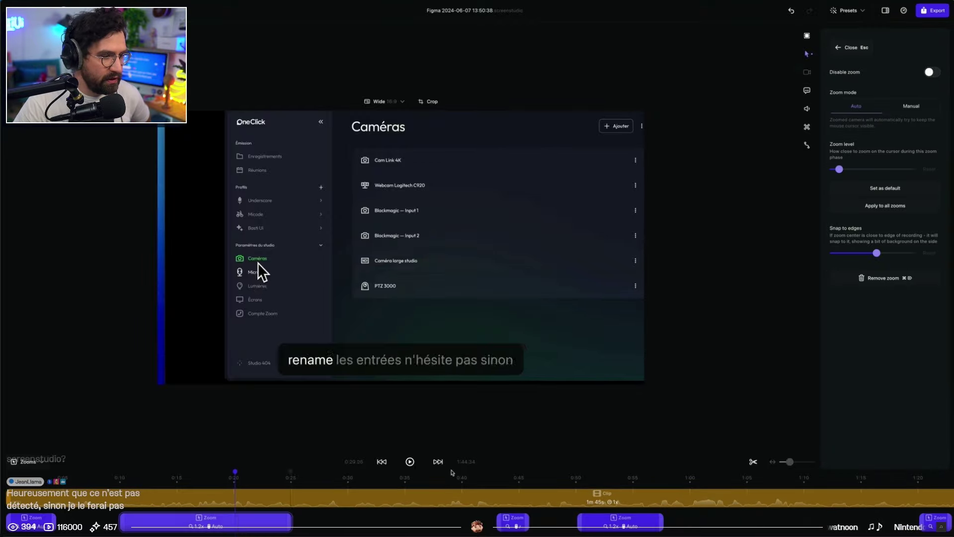